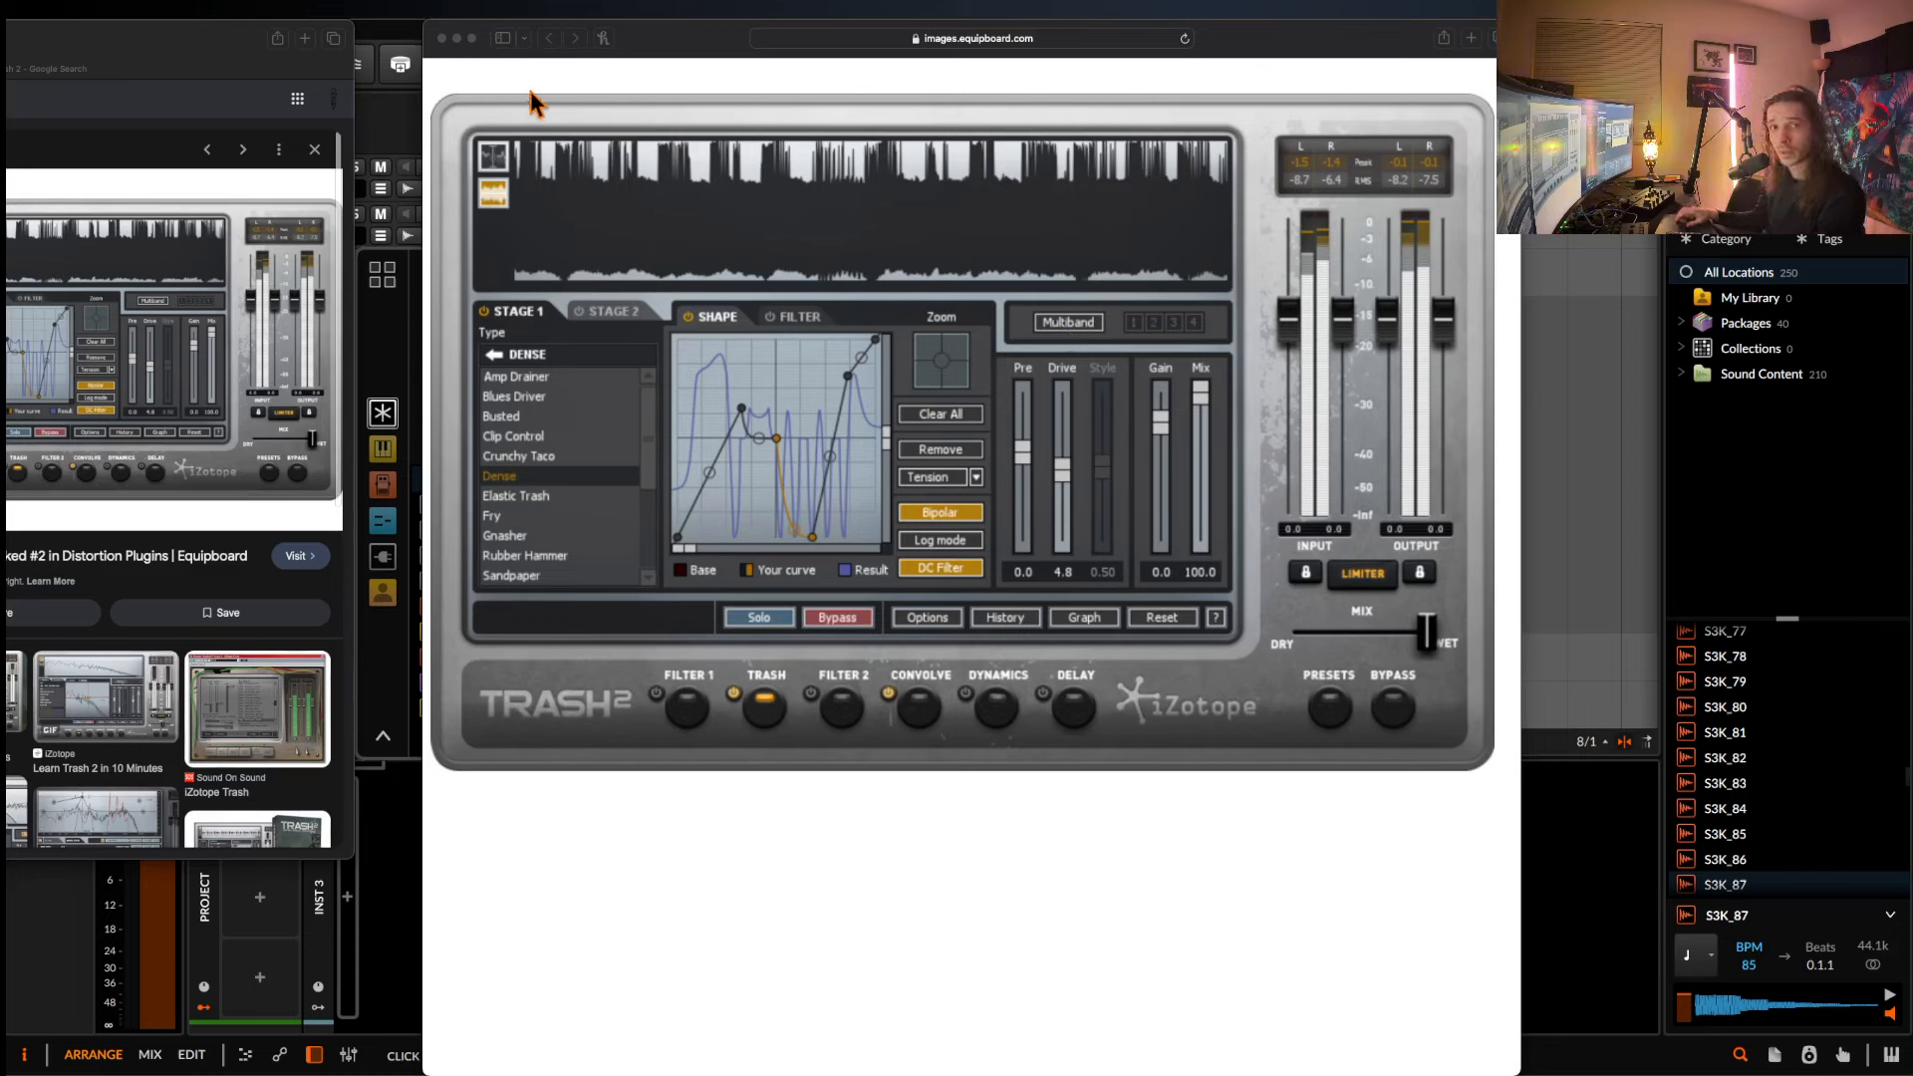
Dismiss the Trash 2 reference image and insert a Multiband FX-3 device on the Inst 3 track, searching for "fx".
click(442, 38)
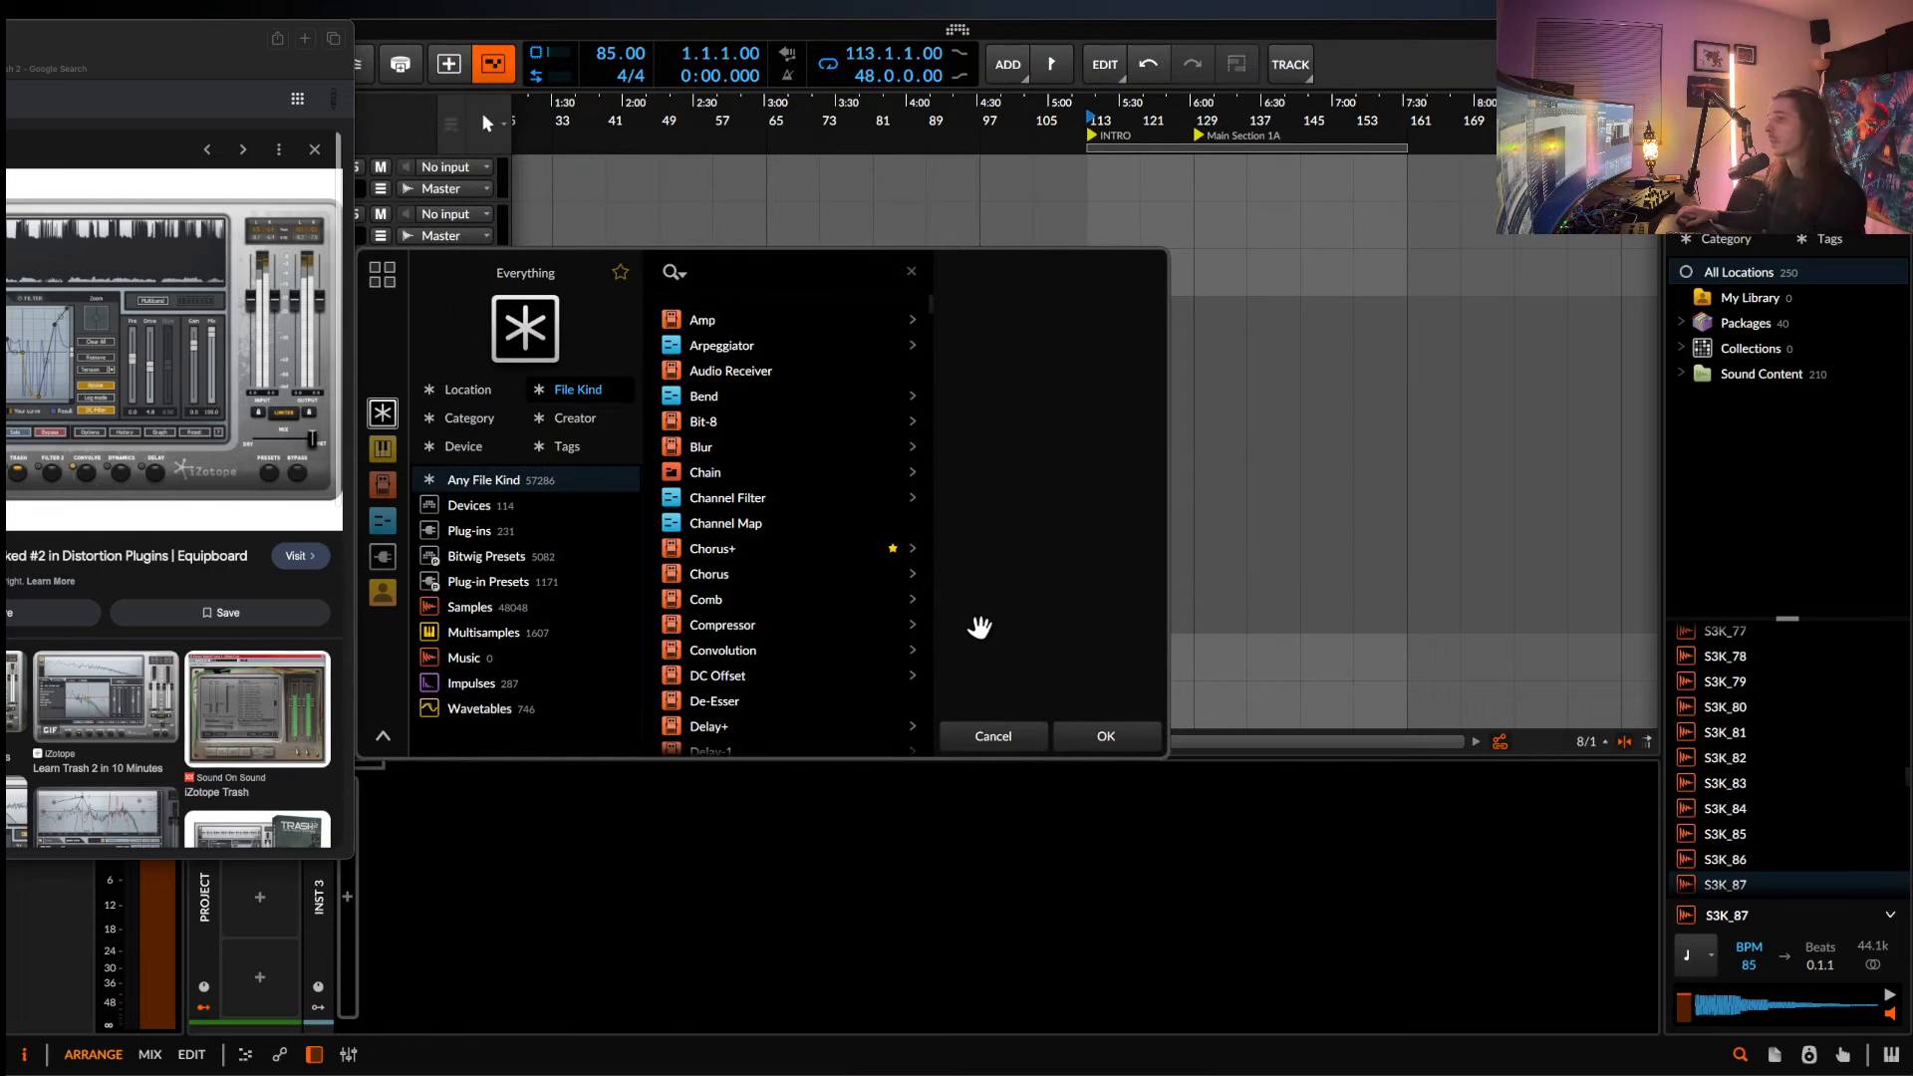
click(732, 263)
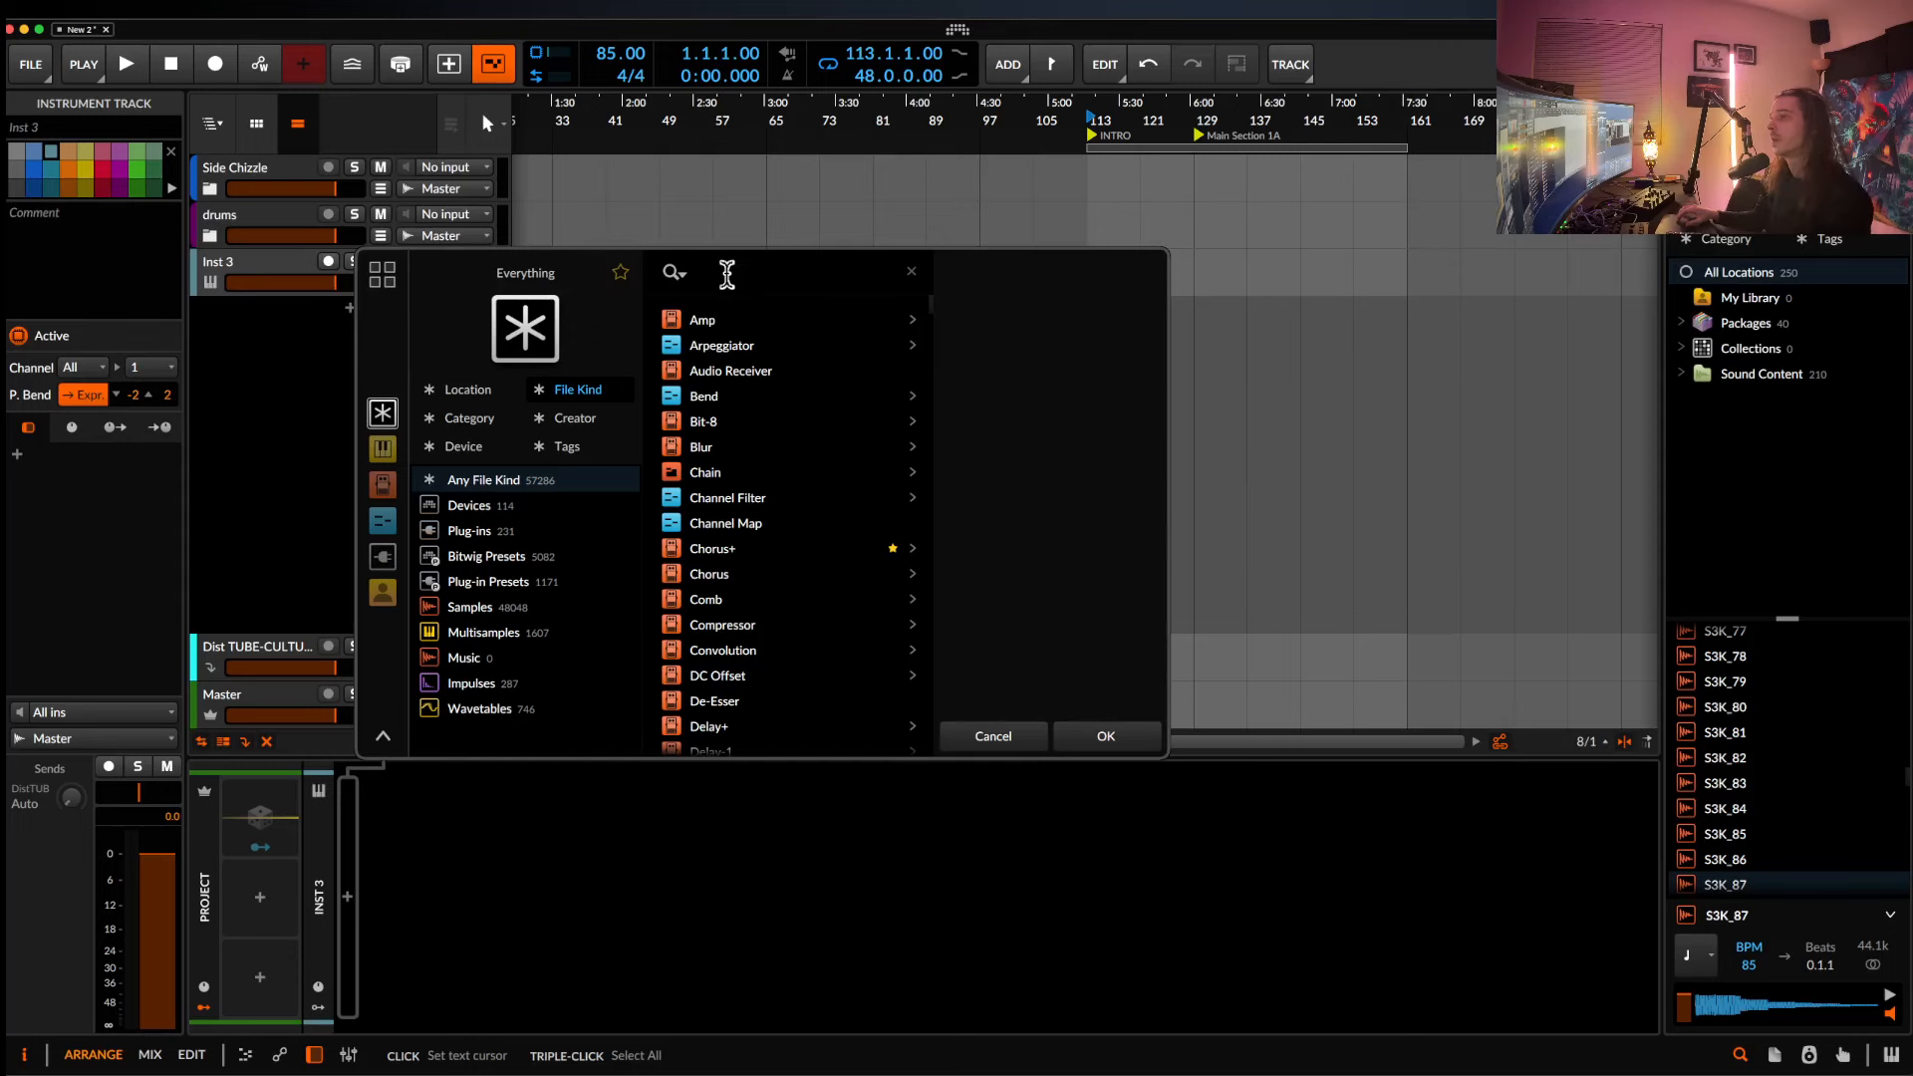
text(fx)
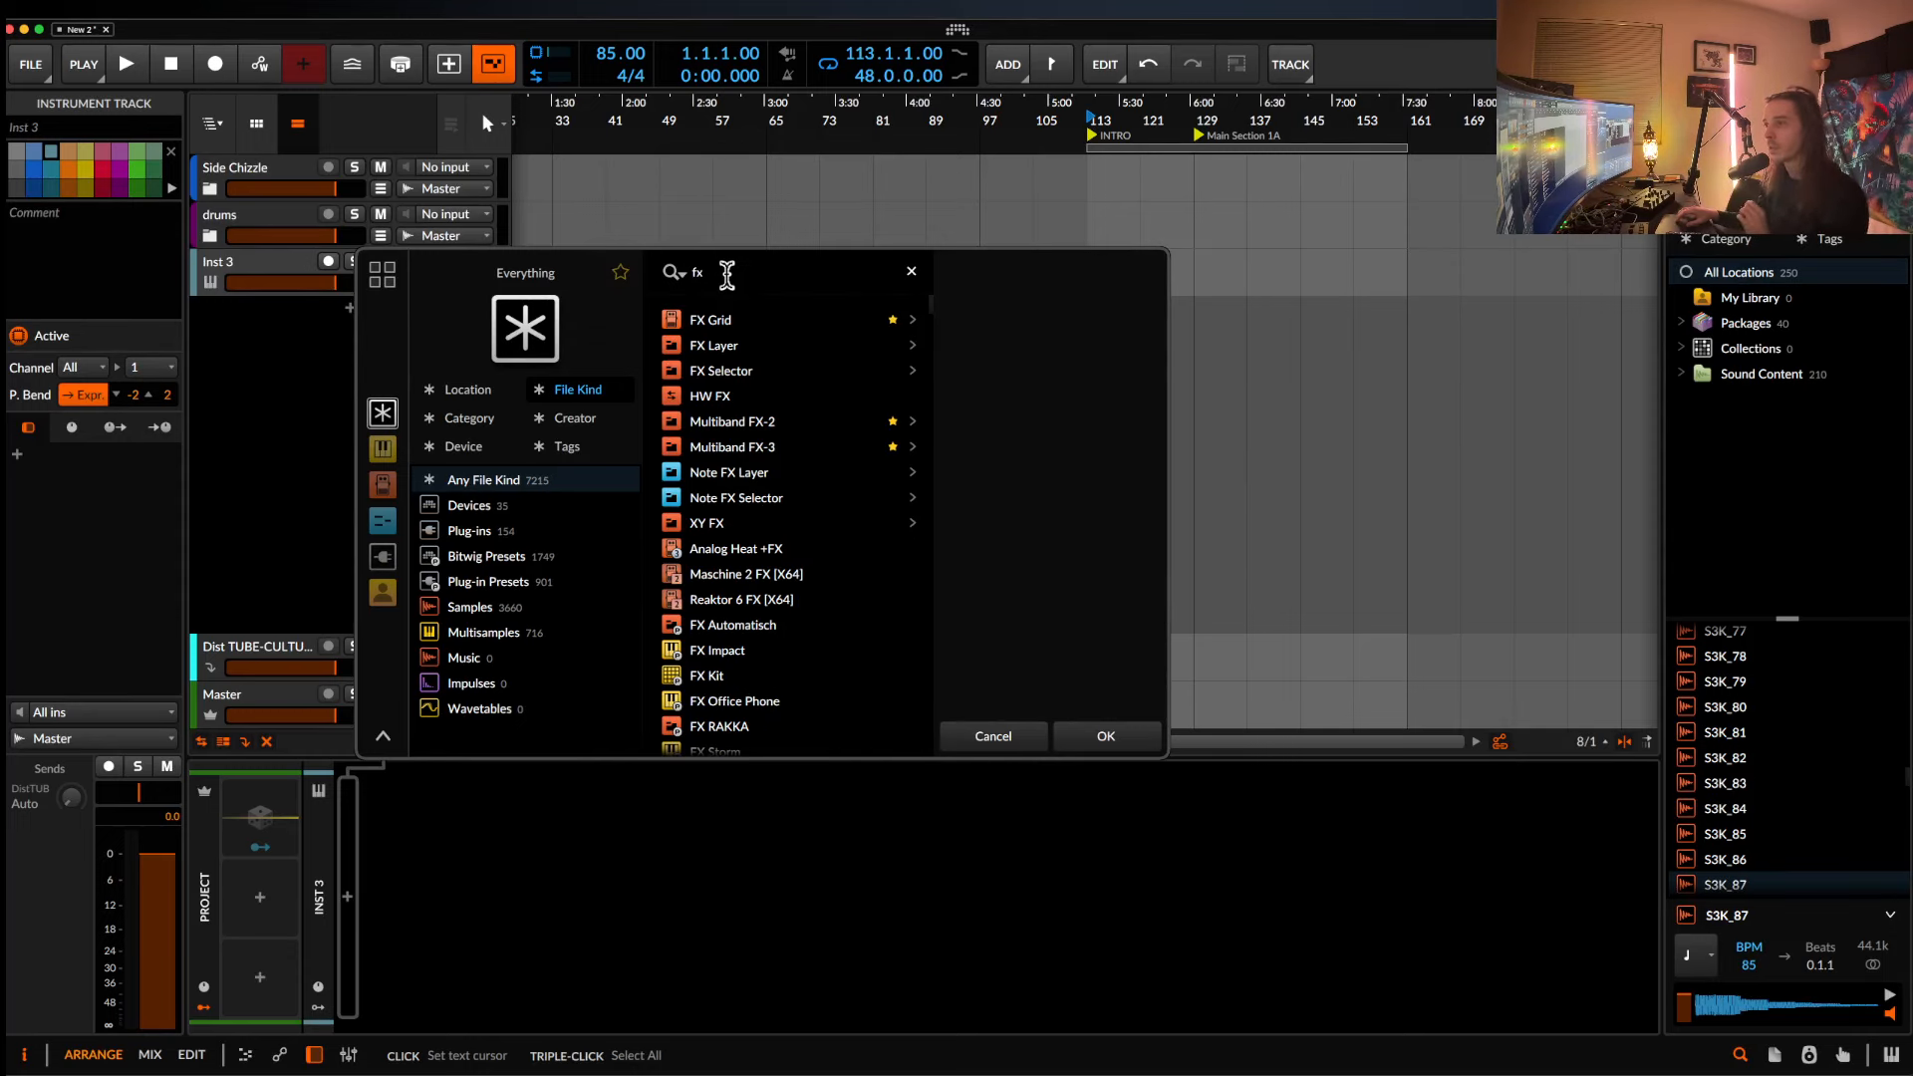
click(738, 446)
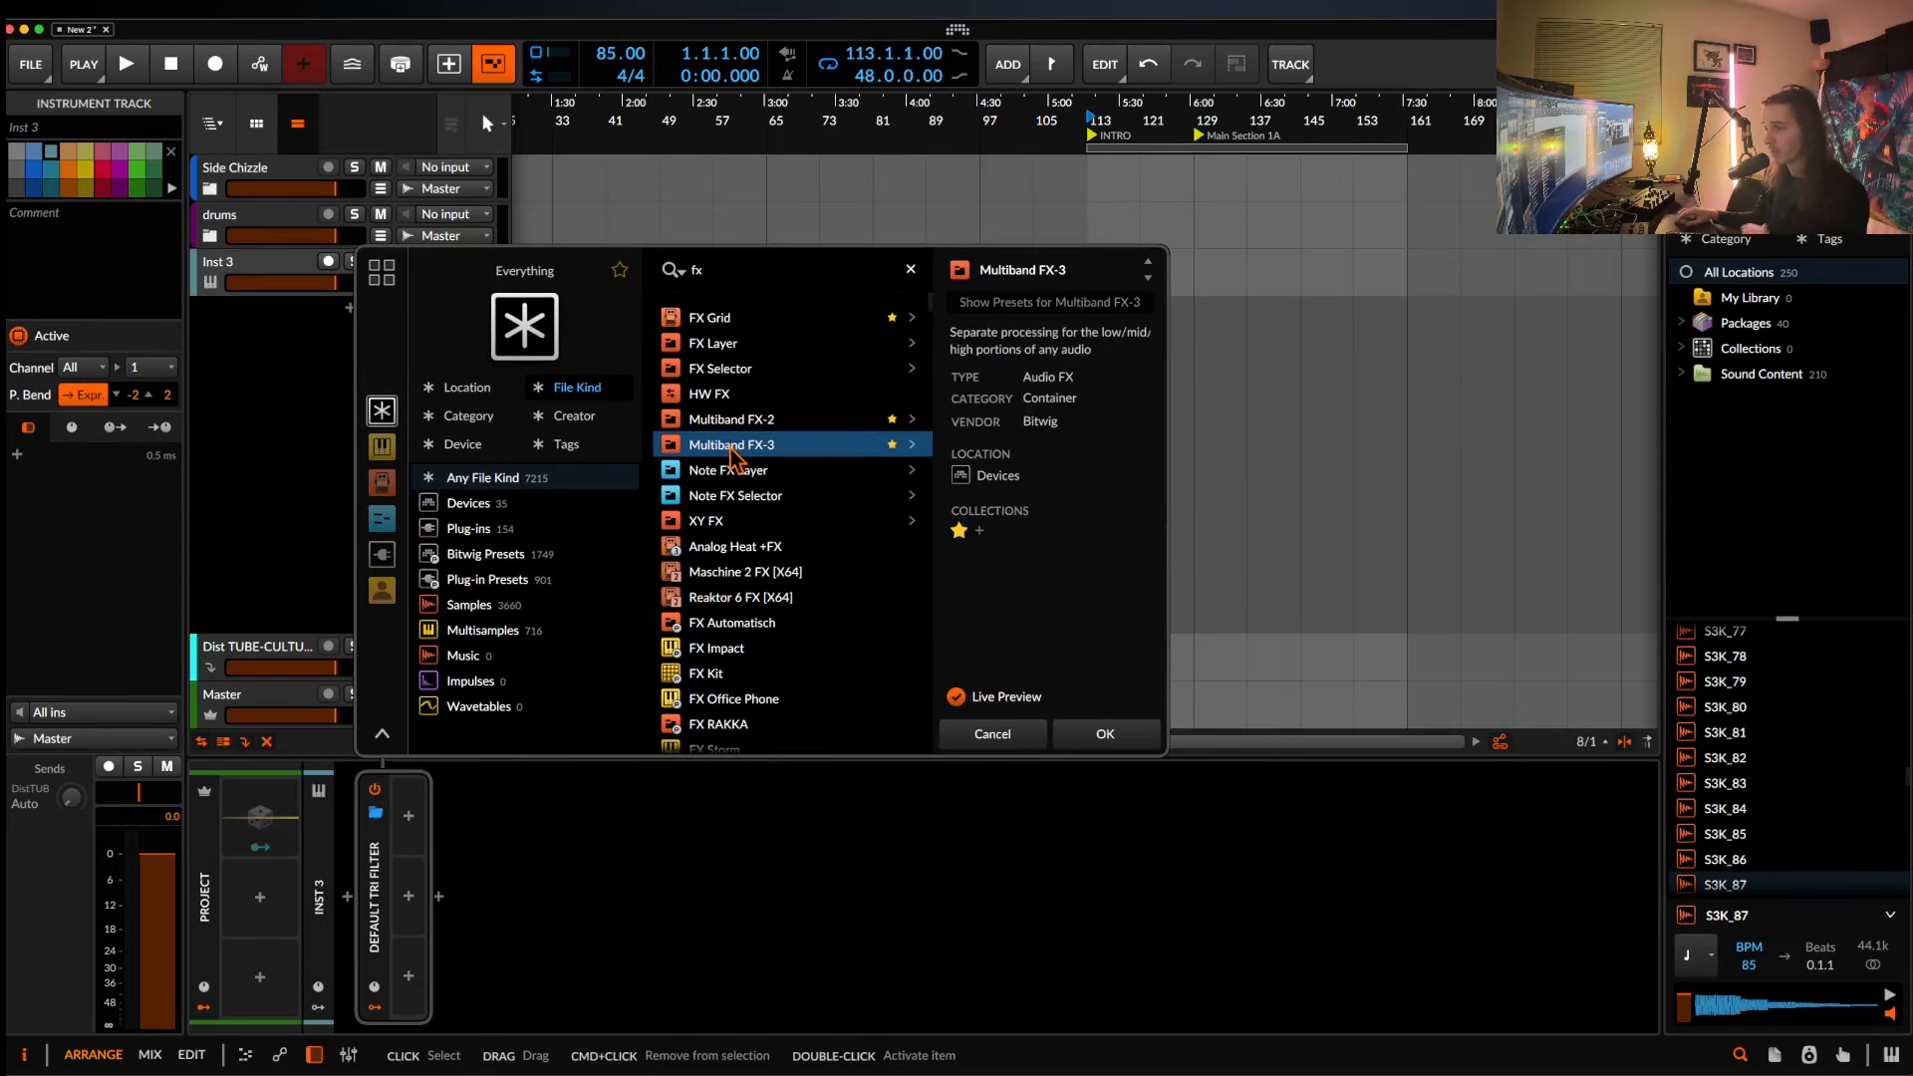
click(1079, 742)
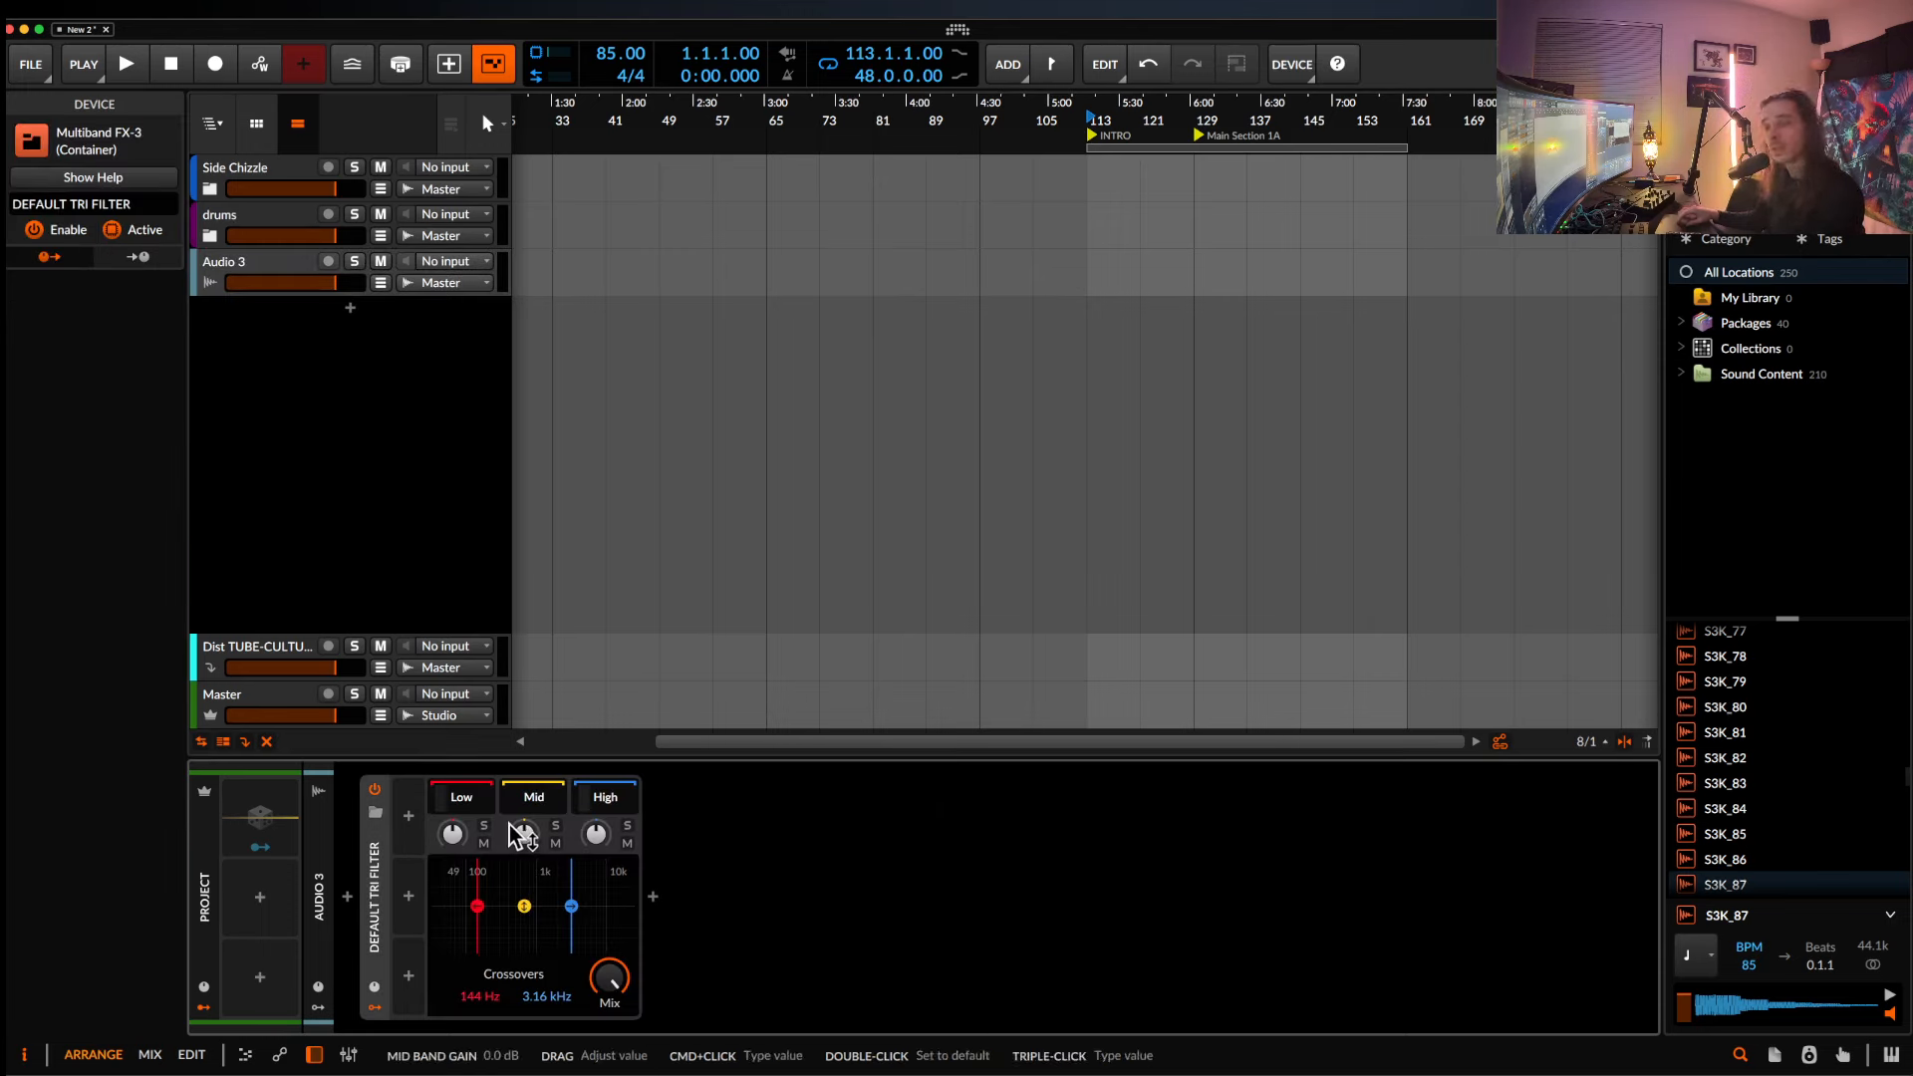
Clear the preset Tool devices from the band chains of the Multiband FX-3.
click(606, 801)
click(679, 853)
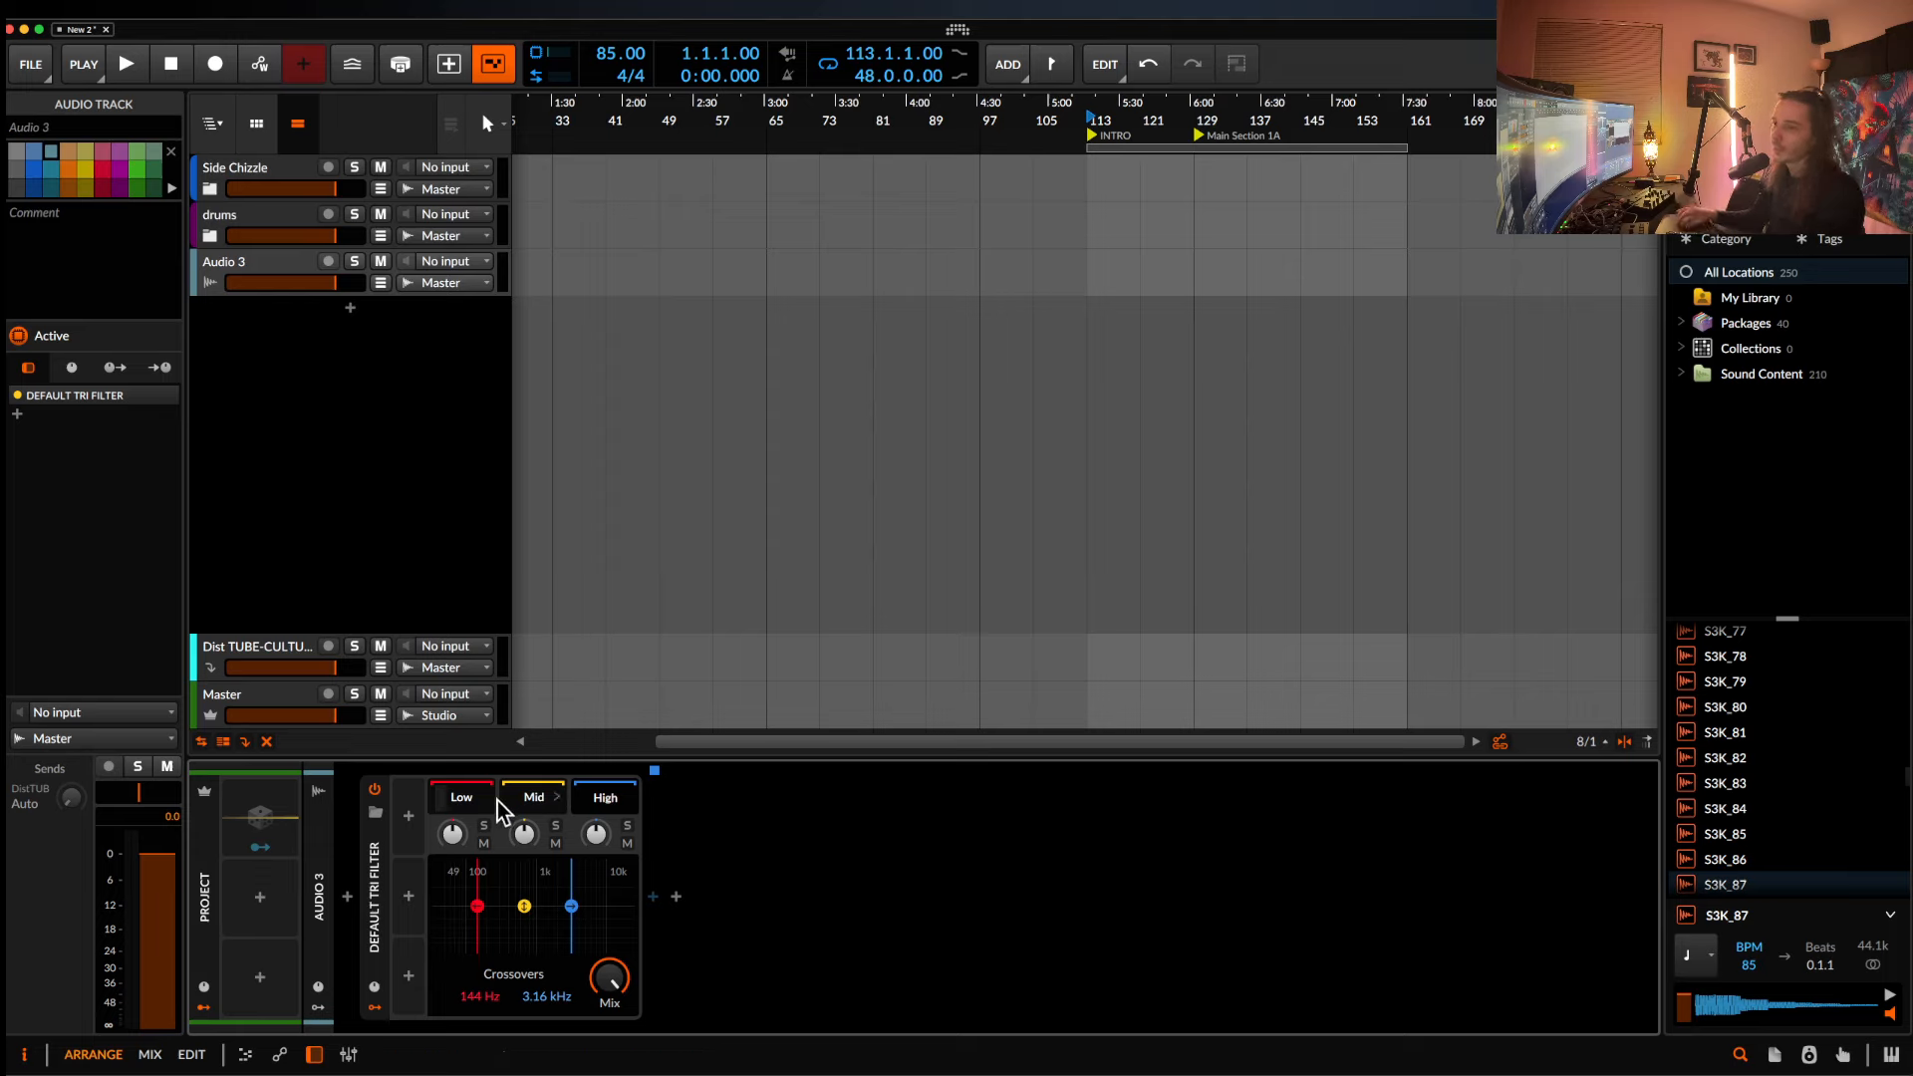
click(462, 798)
click(666, 897)
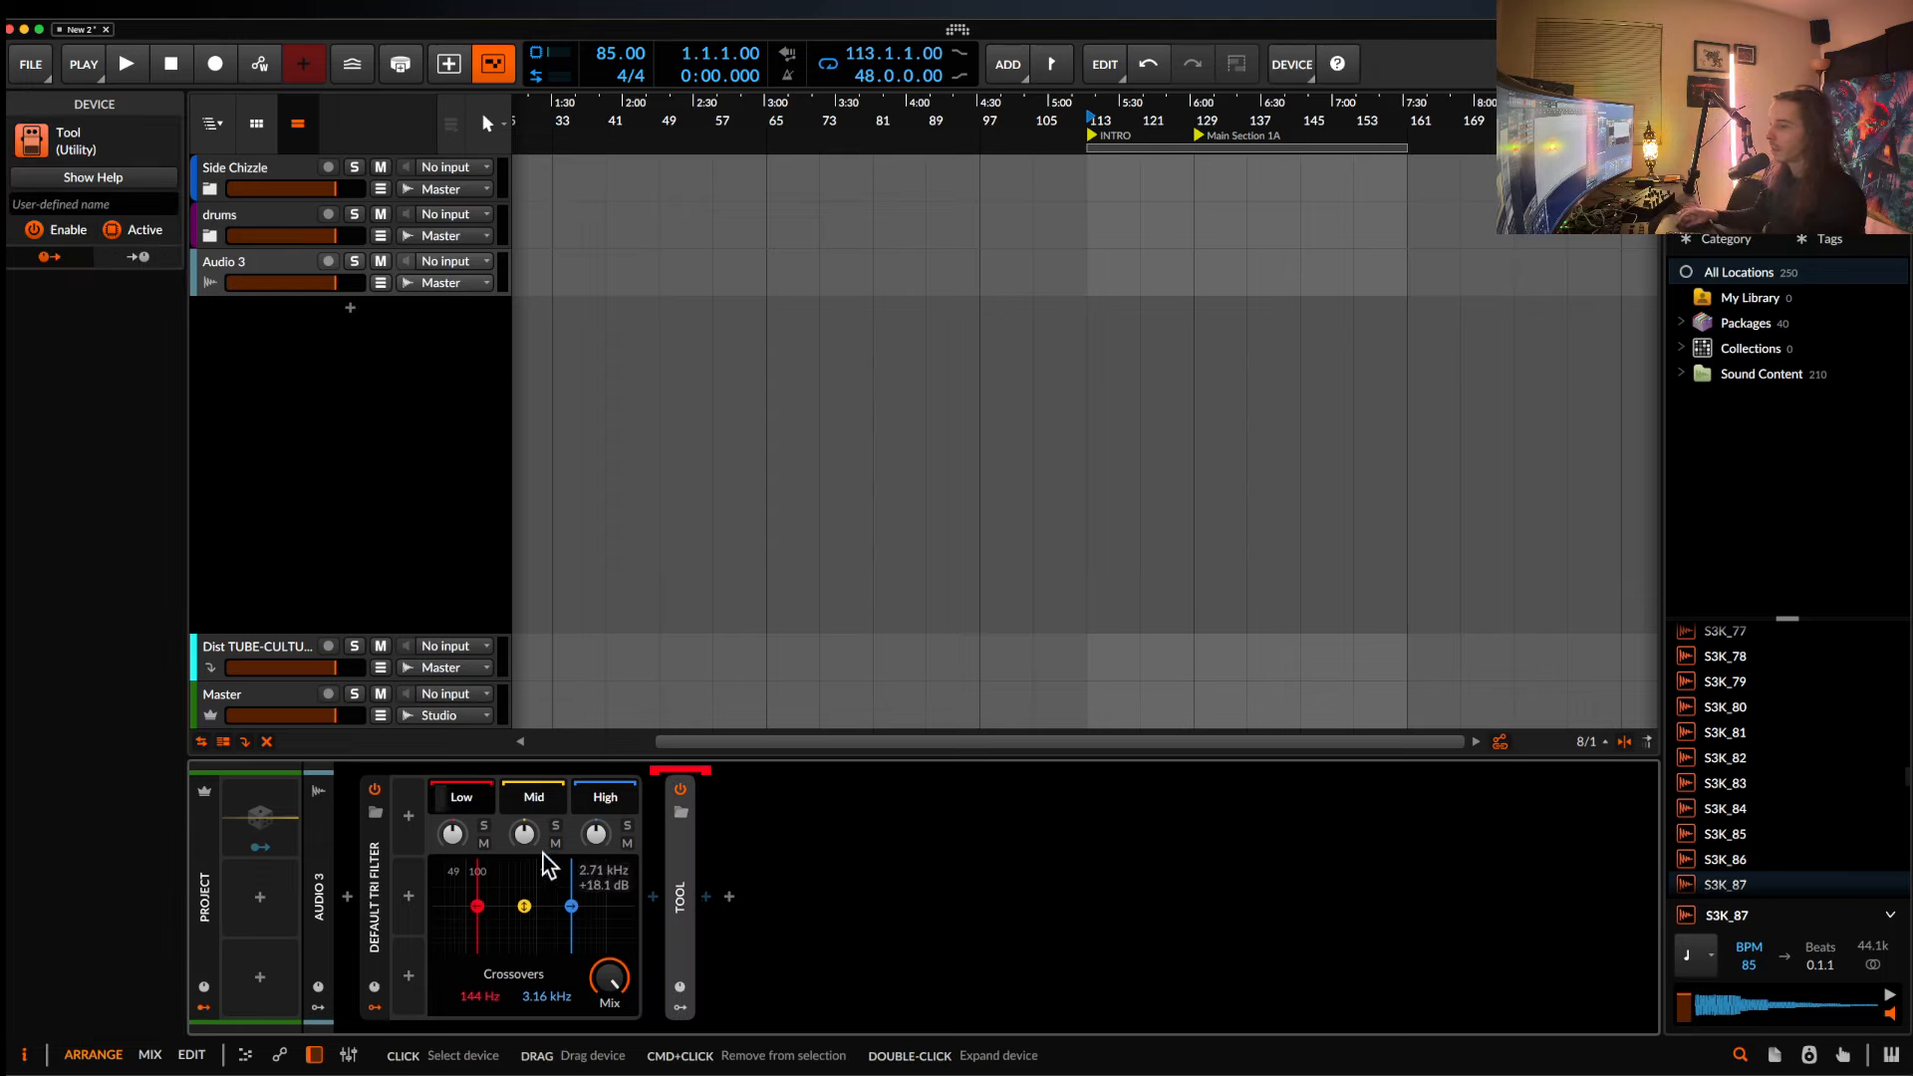
click(725, 875)
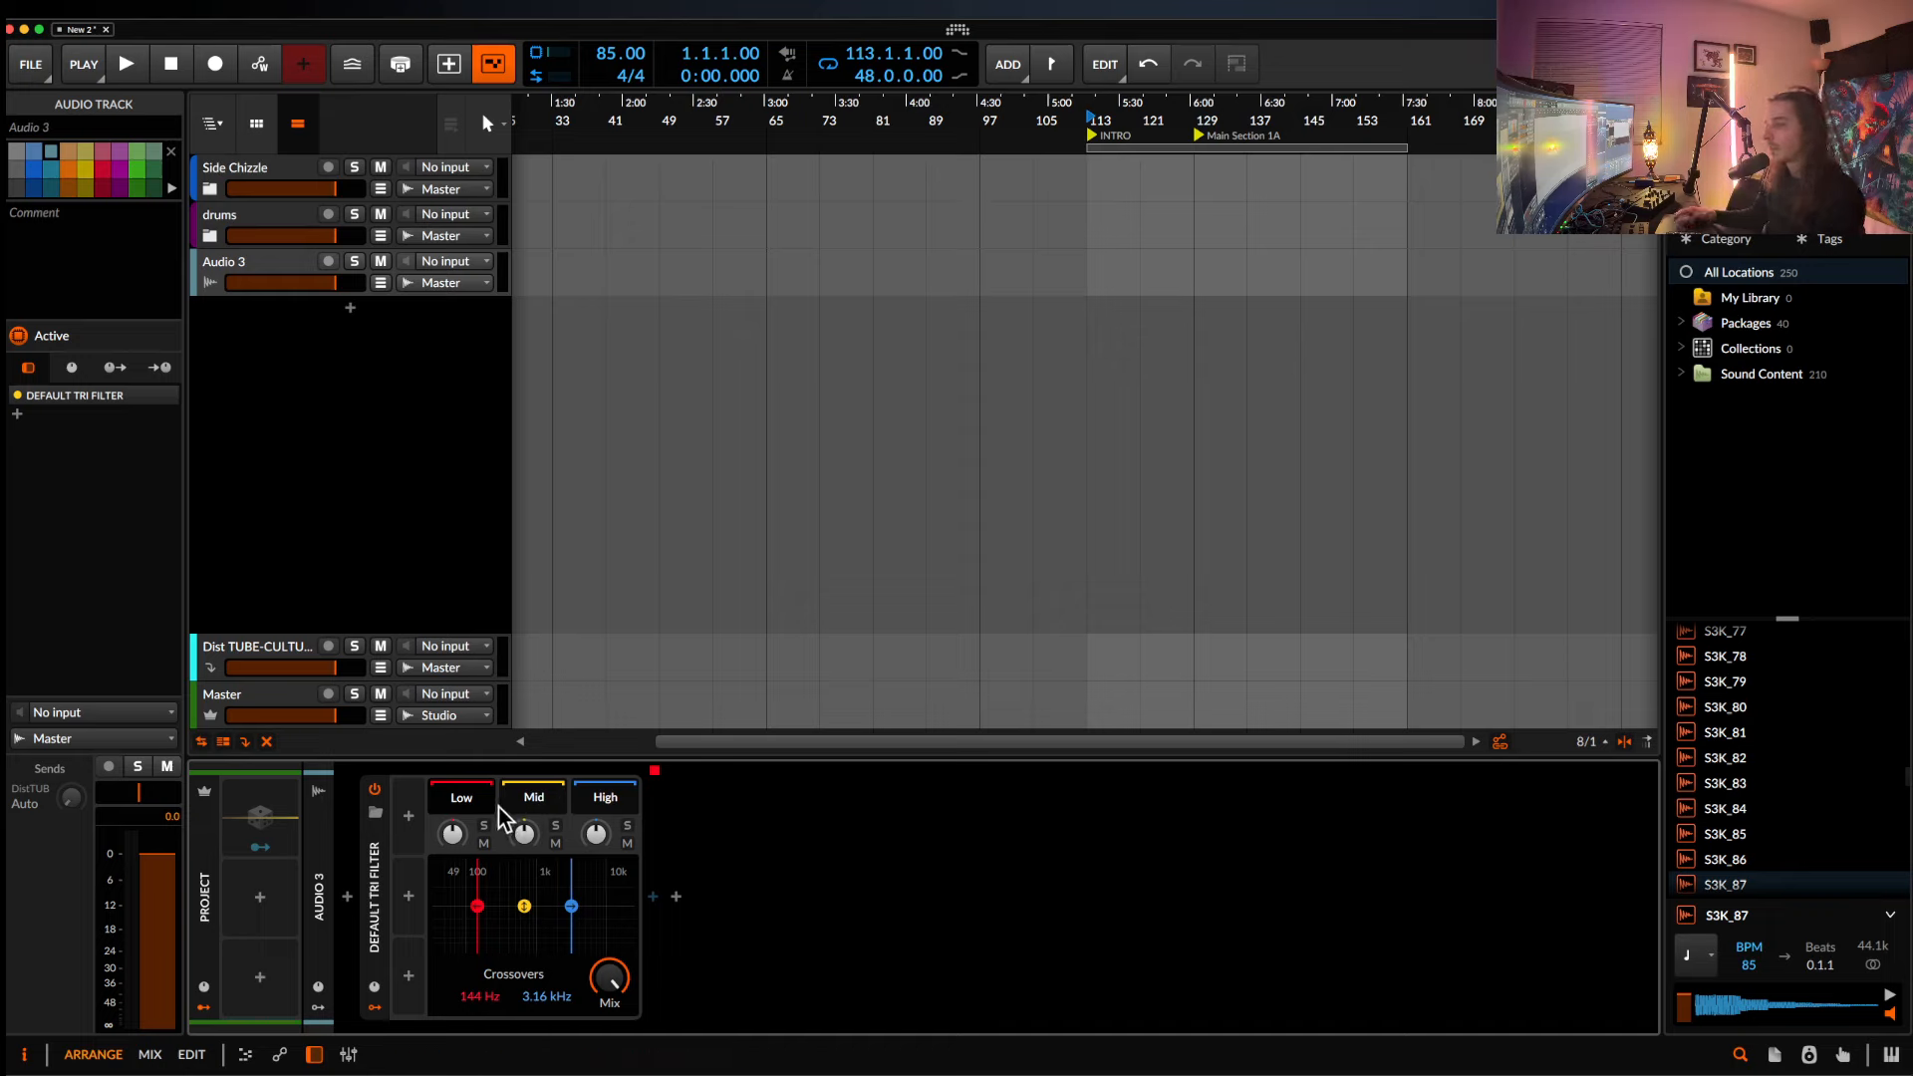
Wrap the Multiband FX-3 in an FX Layer and duplicate its layer.
click(377, 877)
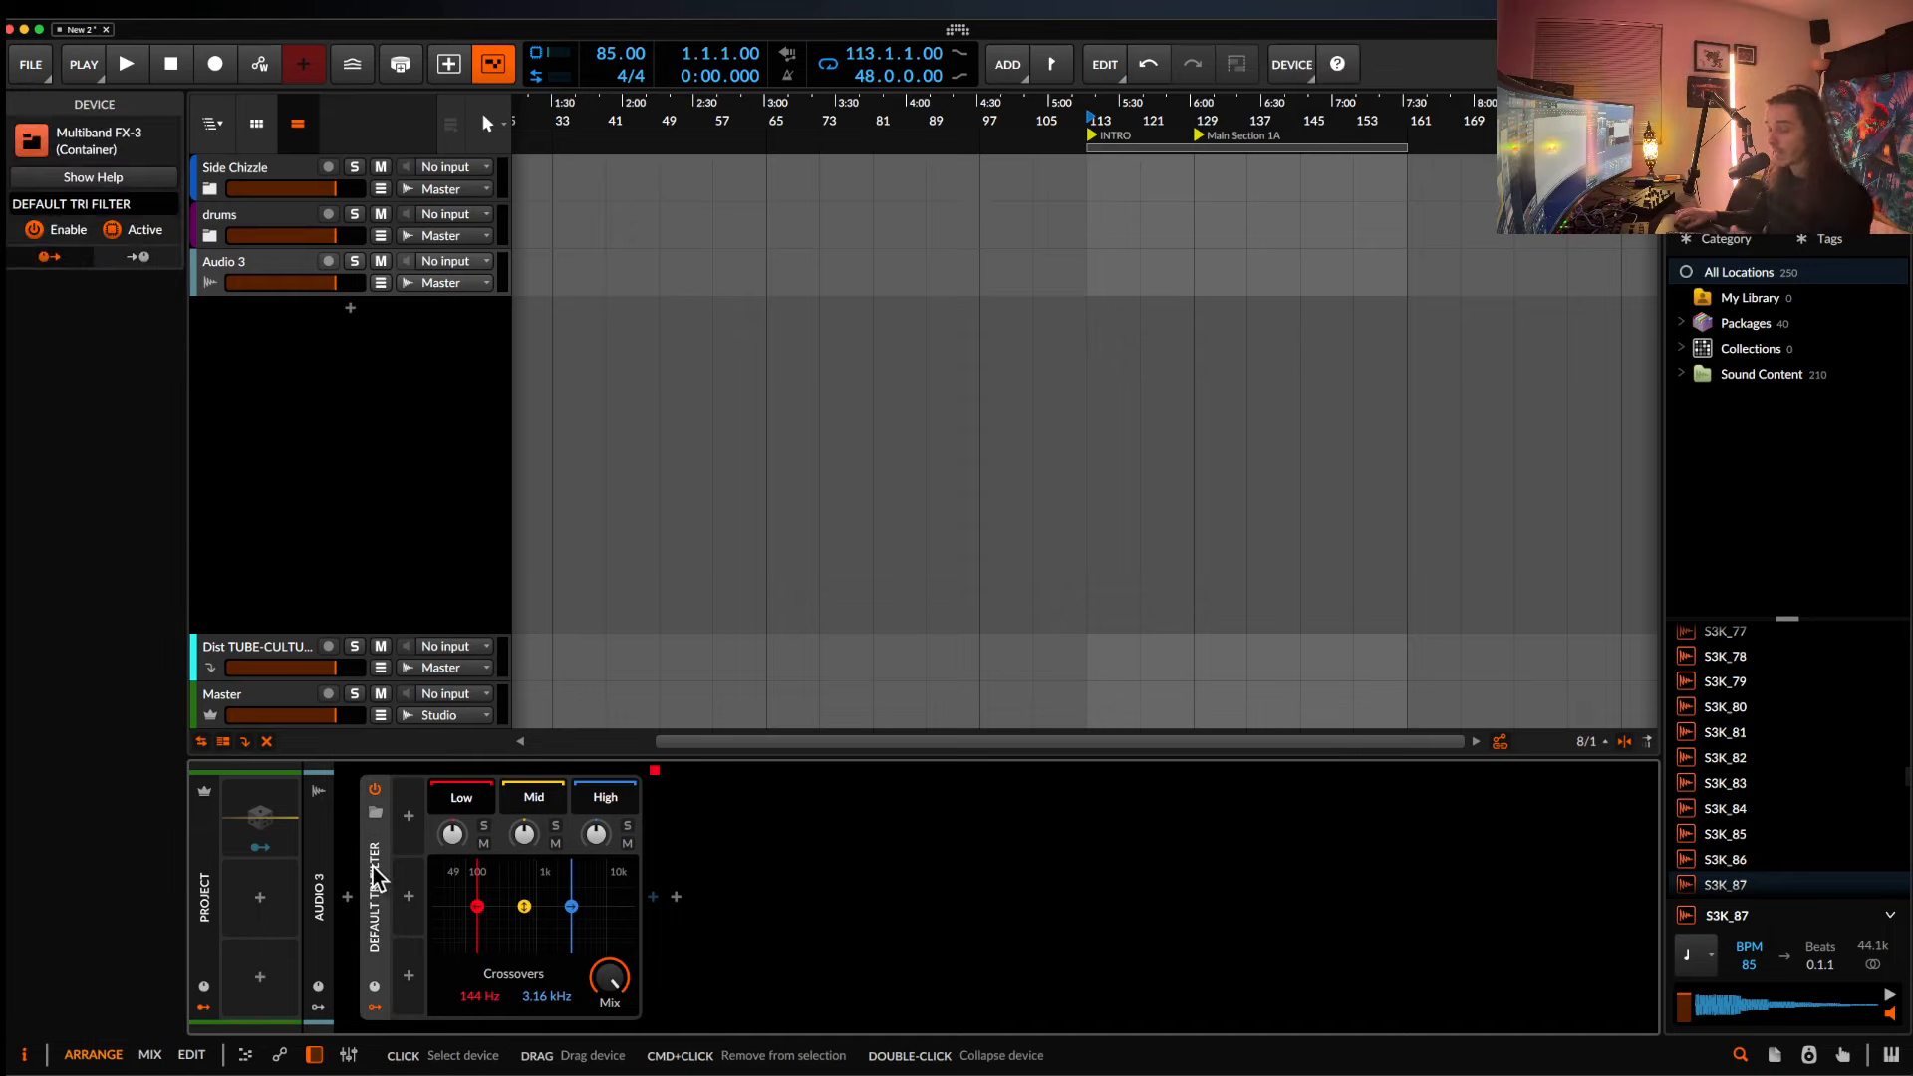
key(super+g)
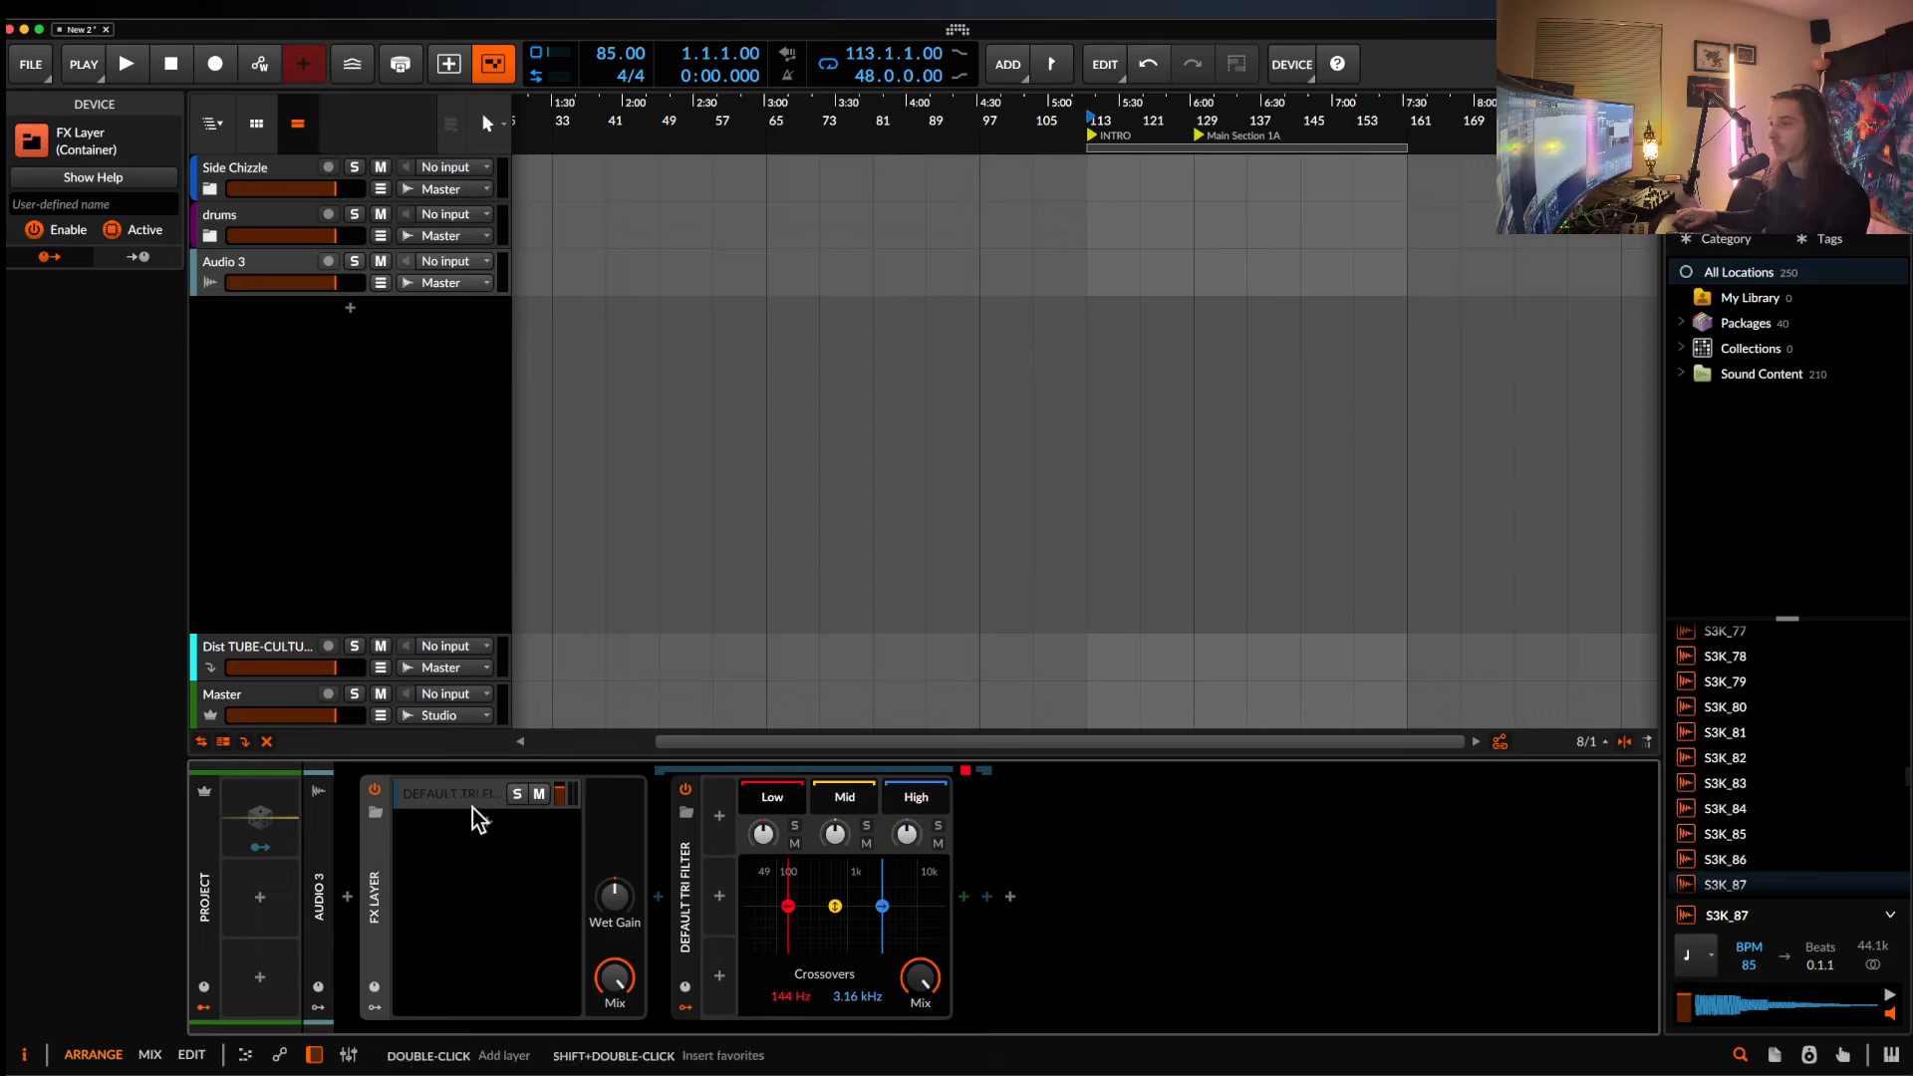
click(462, 807)
key(super+d)
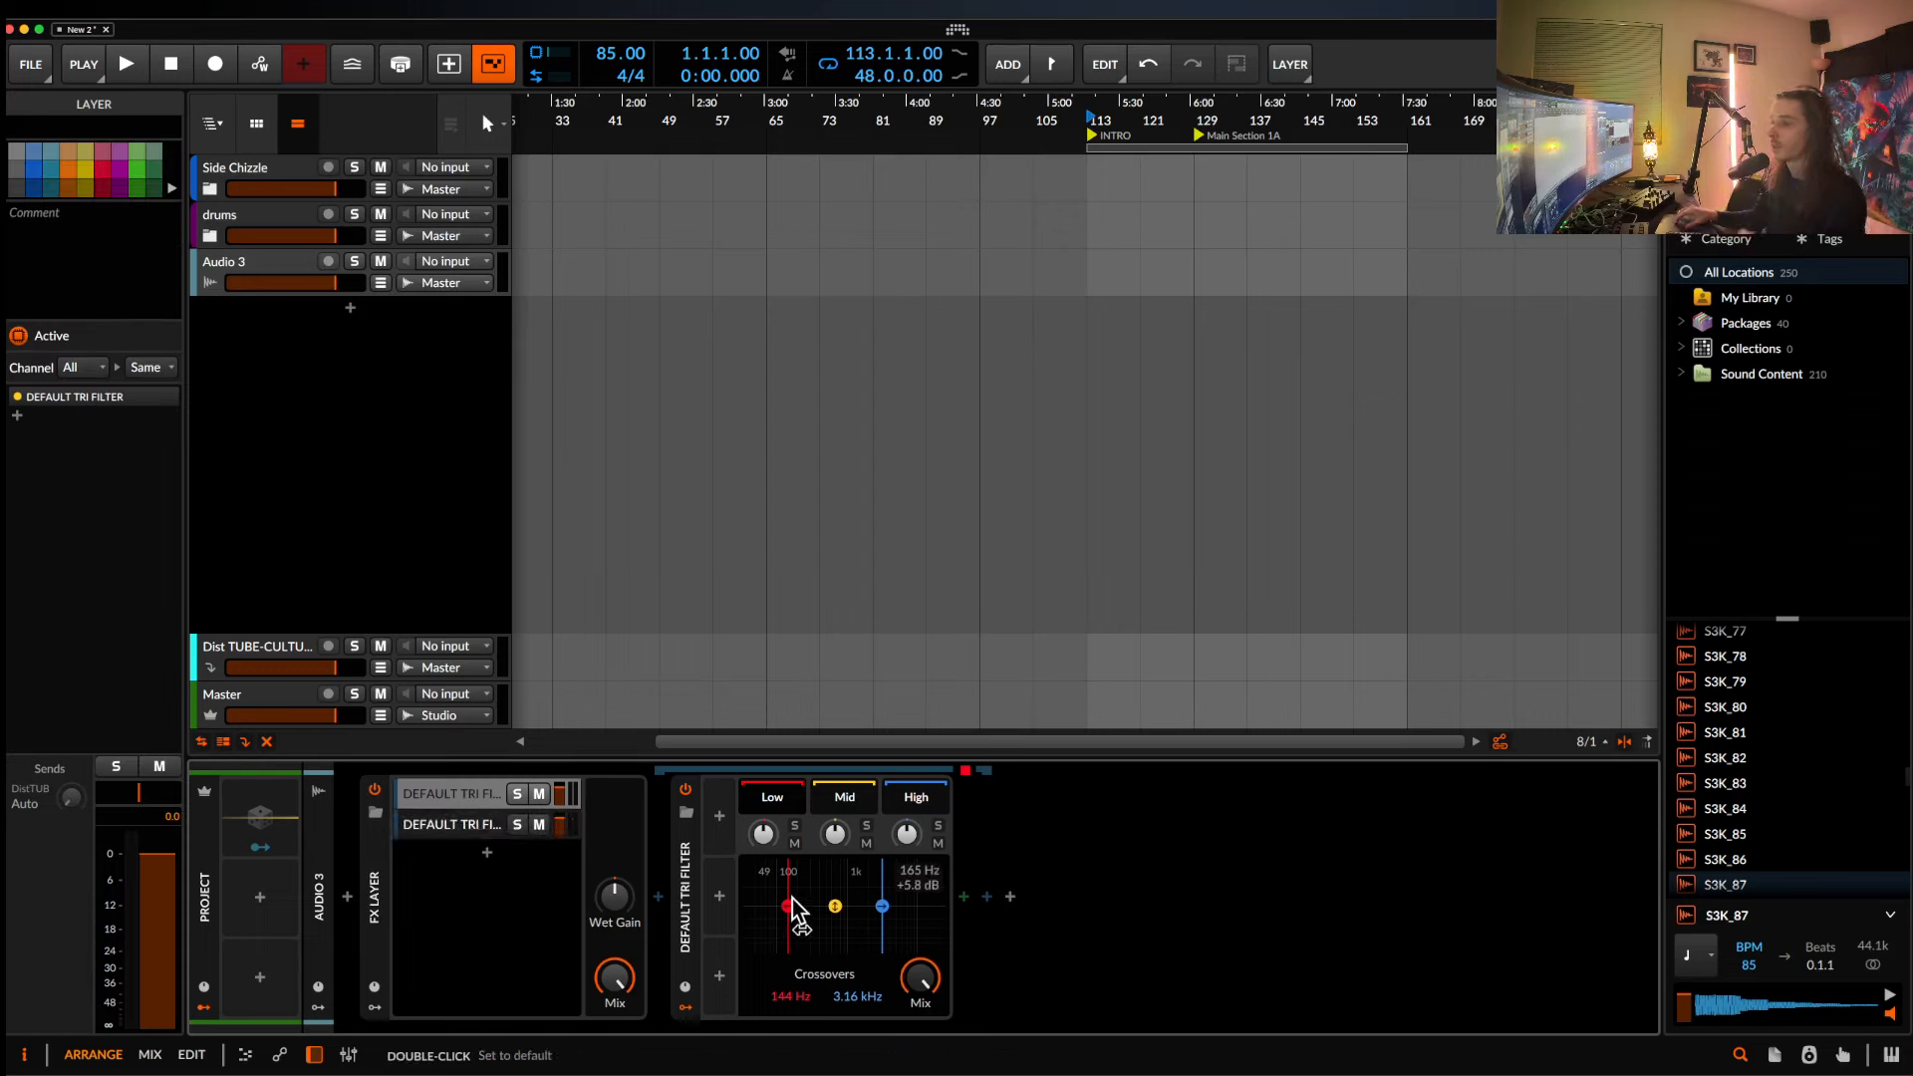
Set the high crossover of the first layer's Multiband FX-3 to 8.43 kHz.
click(433, 798)
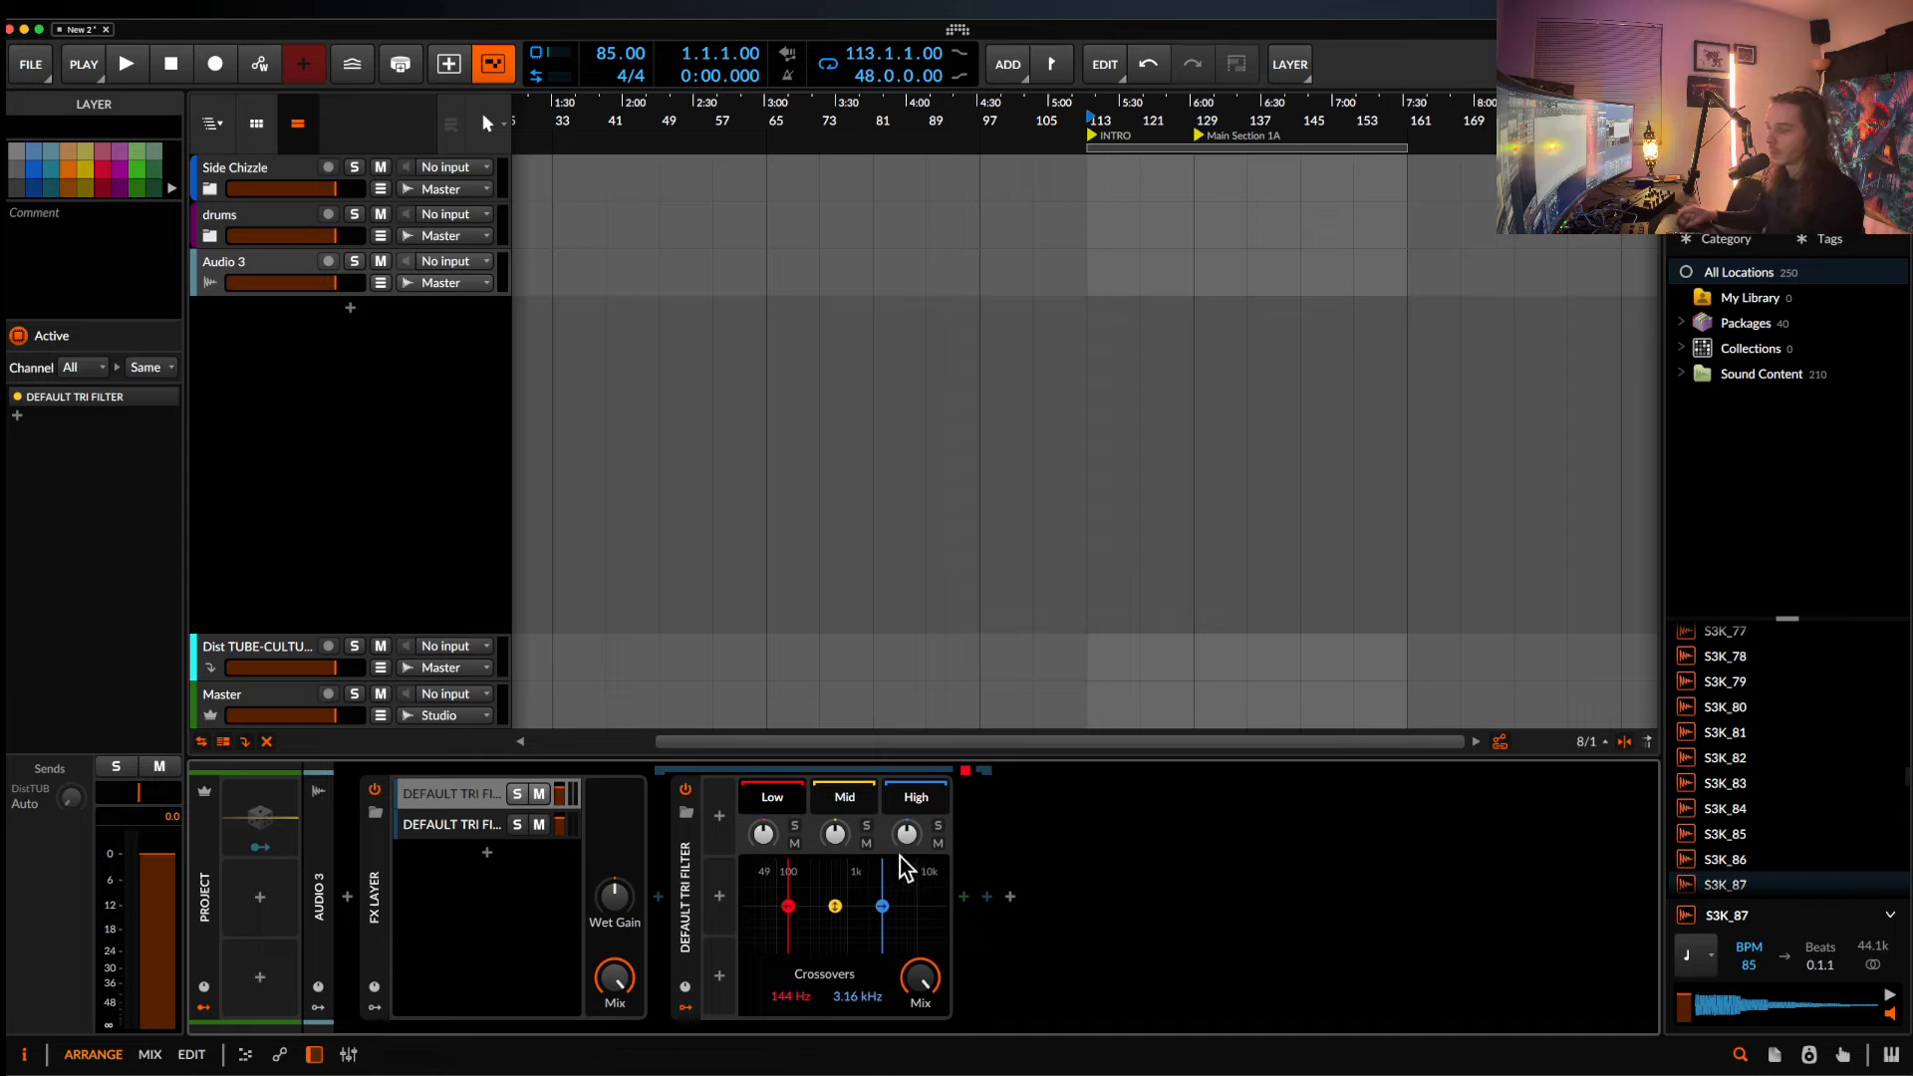
mouse_move(883, 890)
mouse_down()
mouse_move(837, 879)
mouse_move(932, 886)
mouse_move(910, 884)
mouse_up()
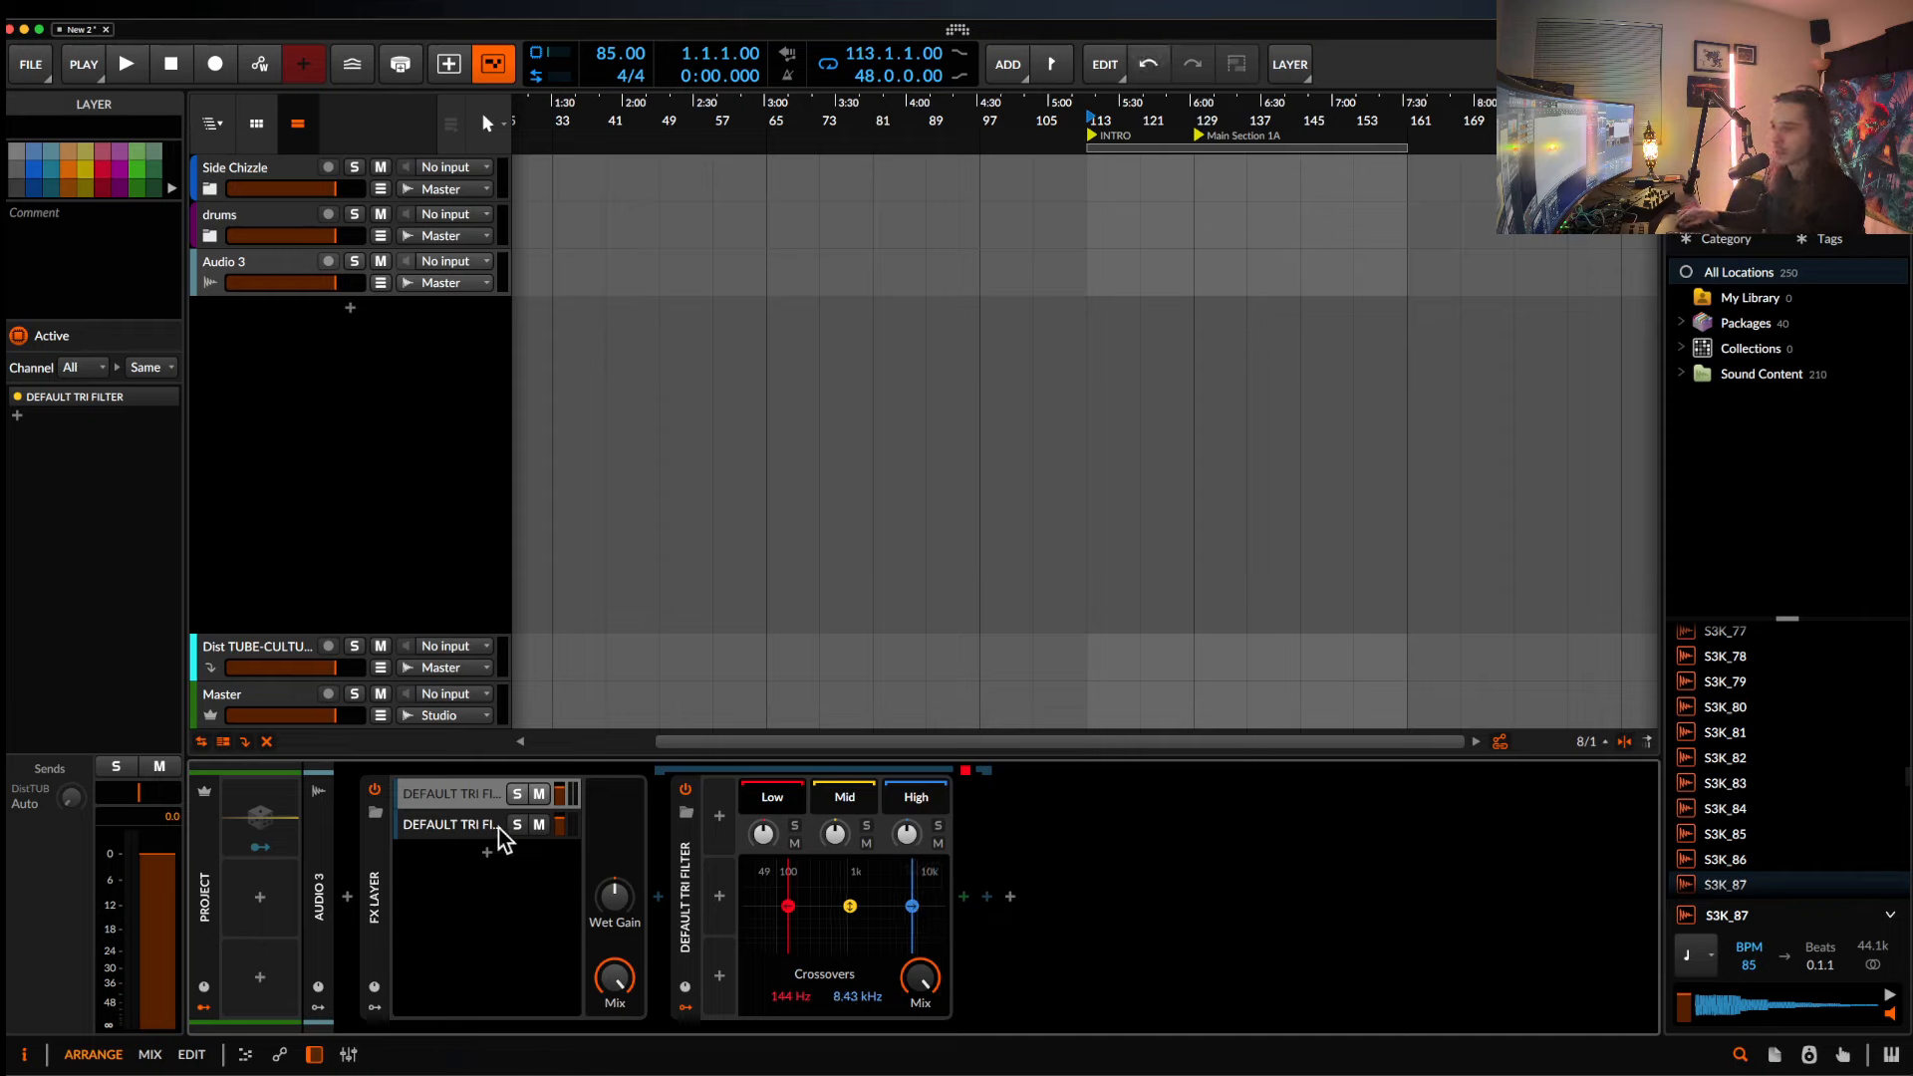
Set the second layer's low crossover to 470 Hz and mute its Low, Mid and High bands.
click(483, 827)
drag(788, 905, 824, 906)
click(798, 844)
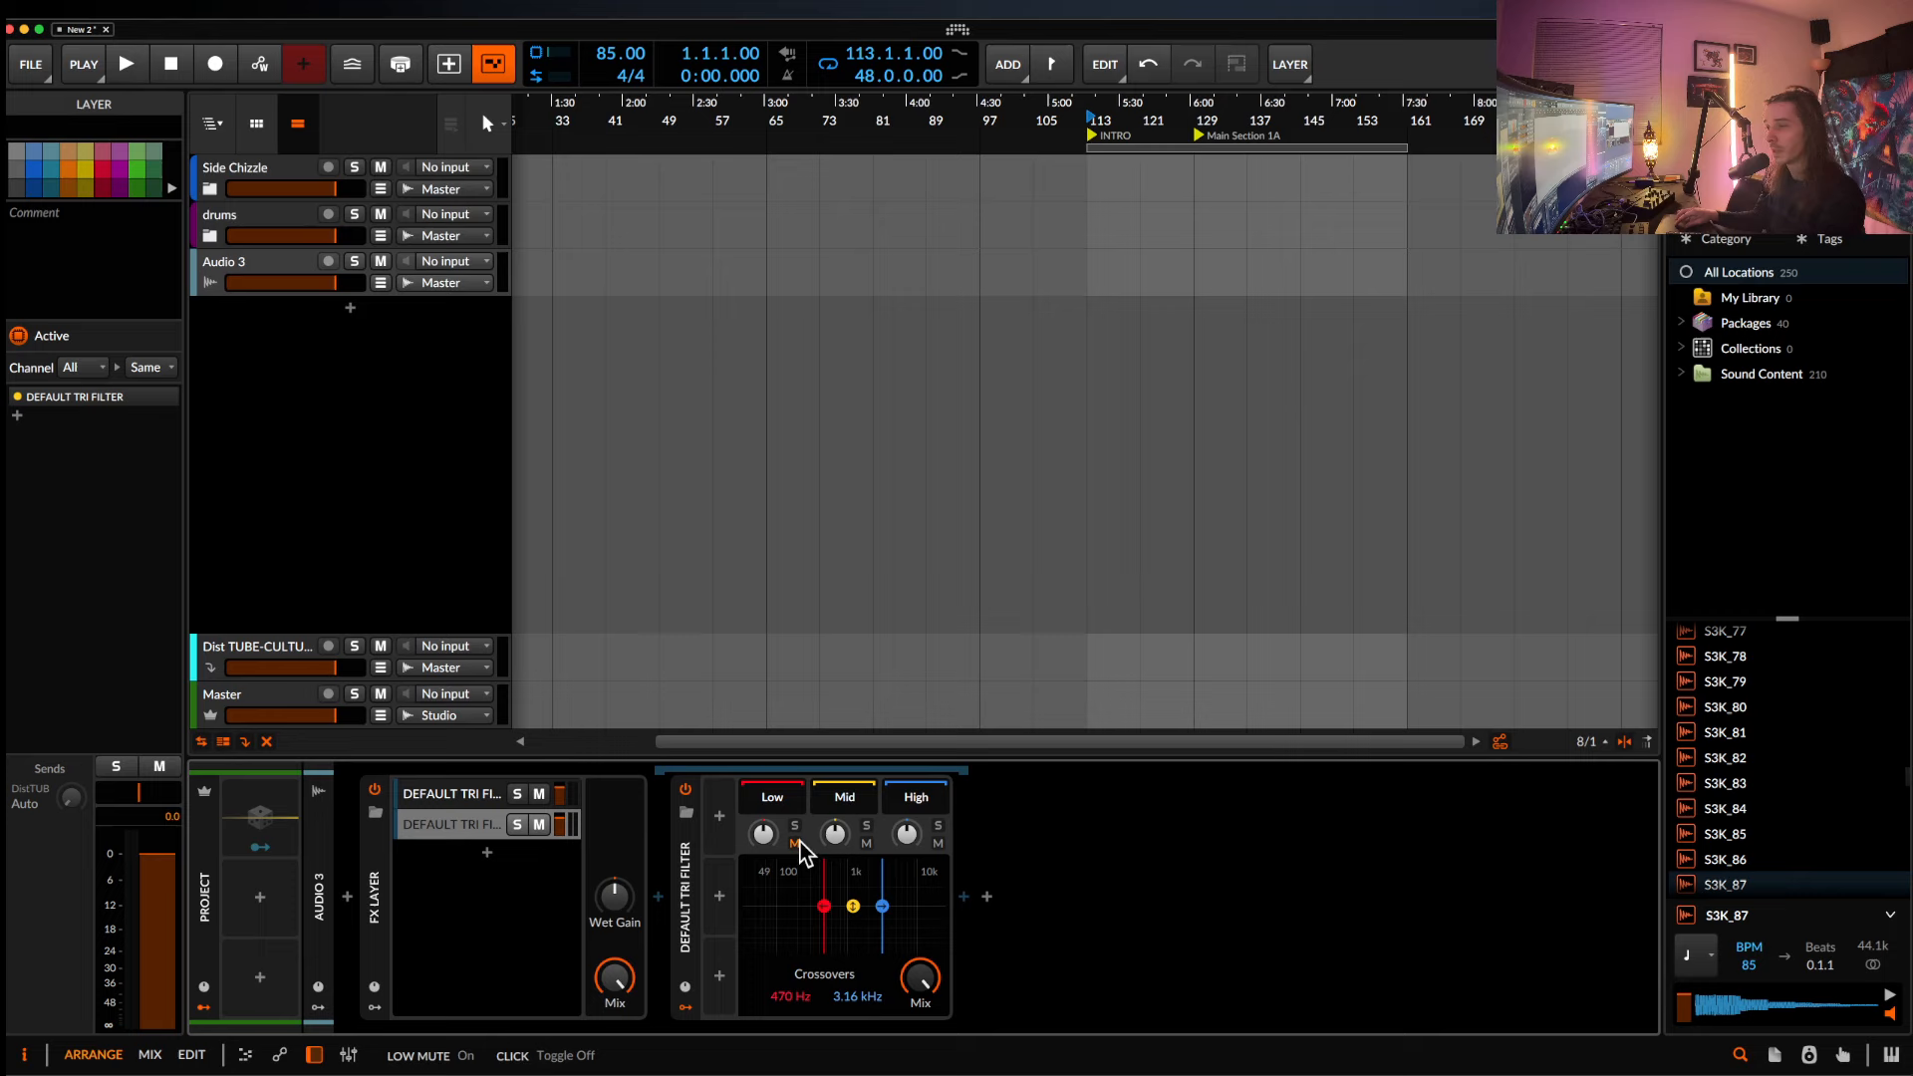
click(866, 844)
click(938, 844)
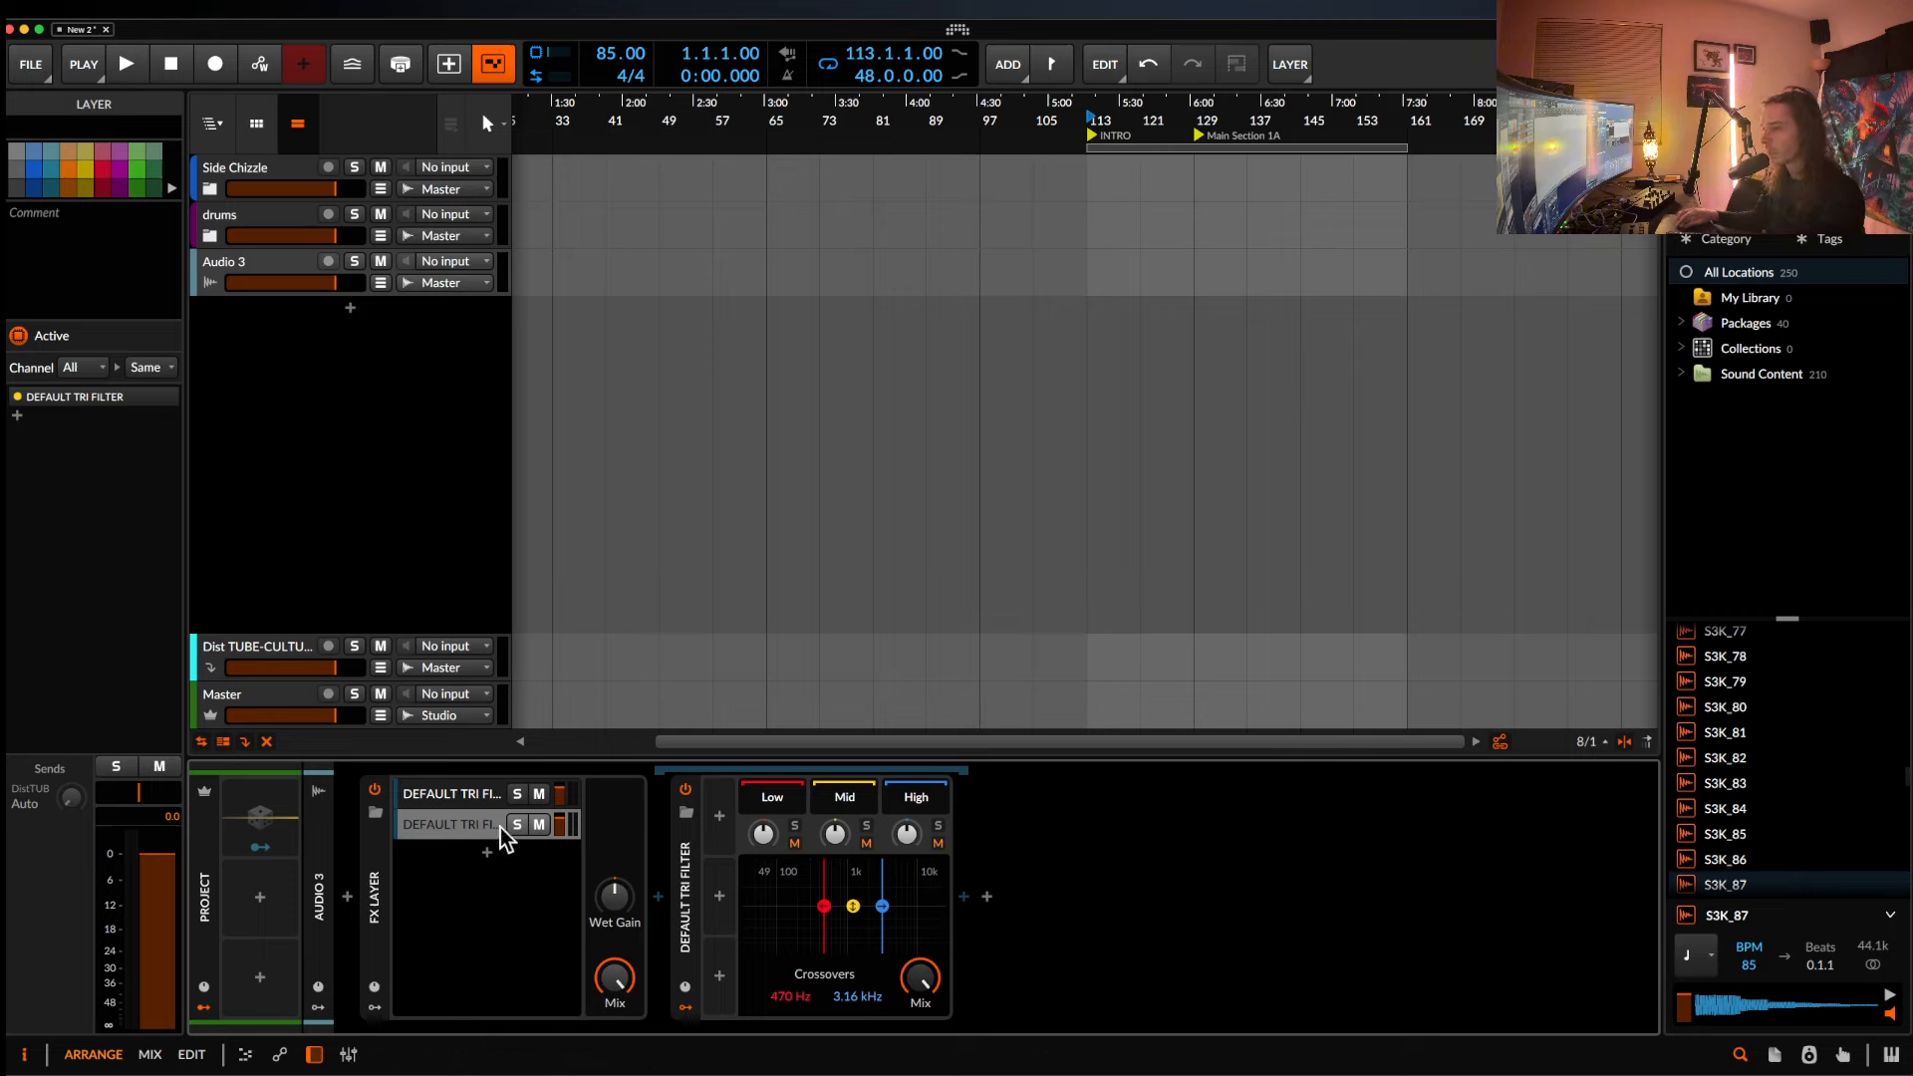
Delete the second layer from the FX Layer and select the remaining one.
key(Delete)
click(446, 828)
click(422, 791)
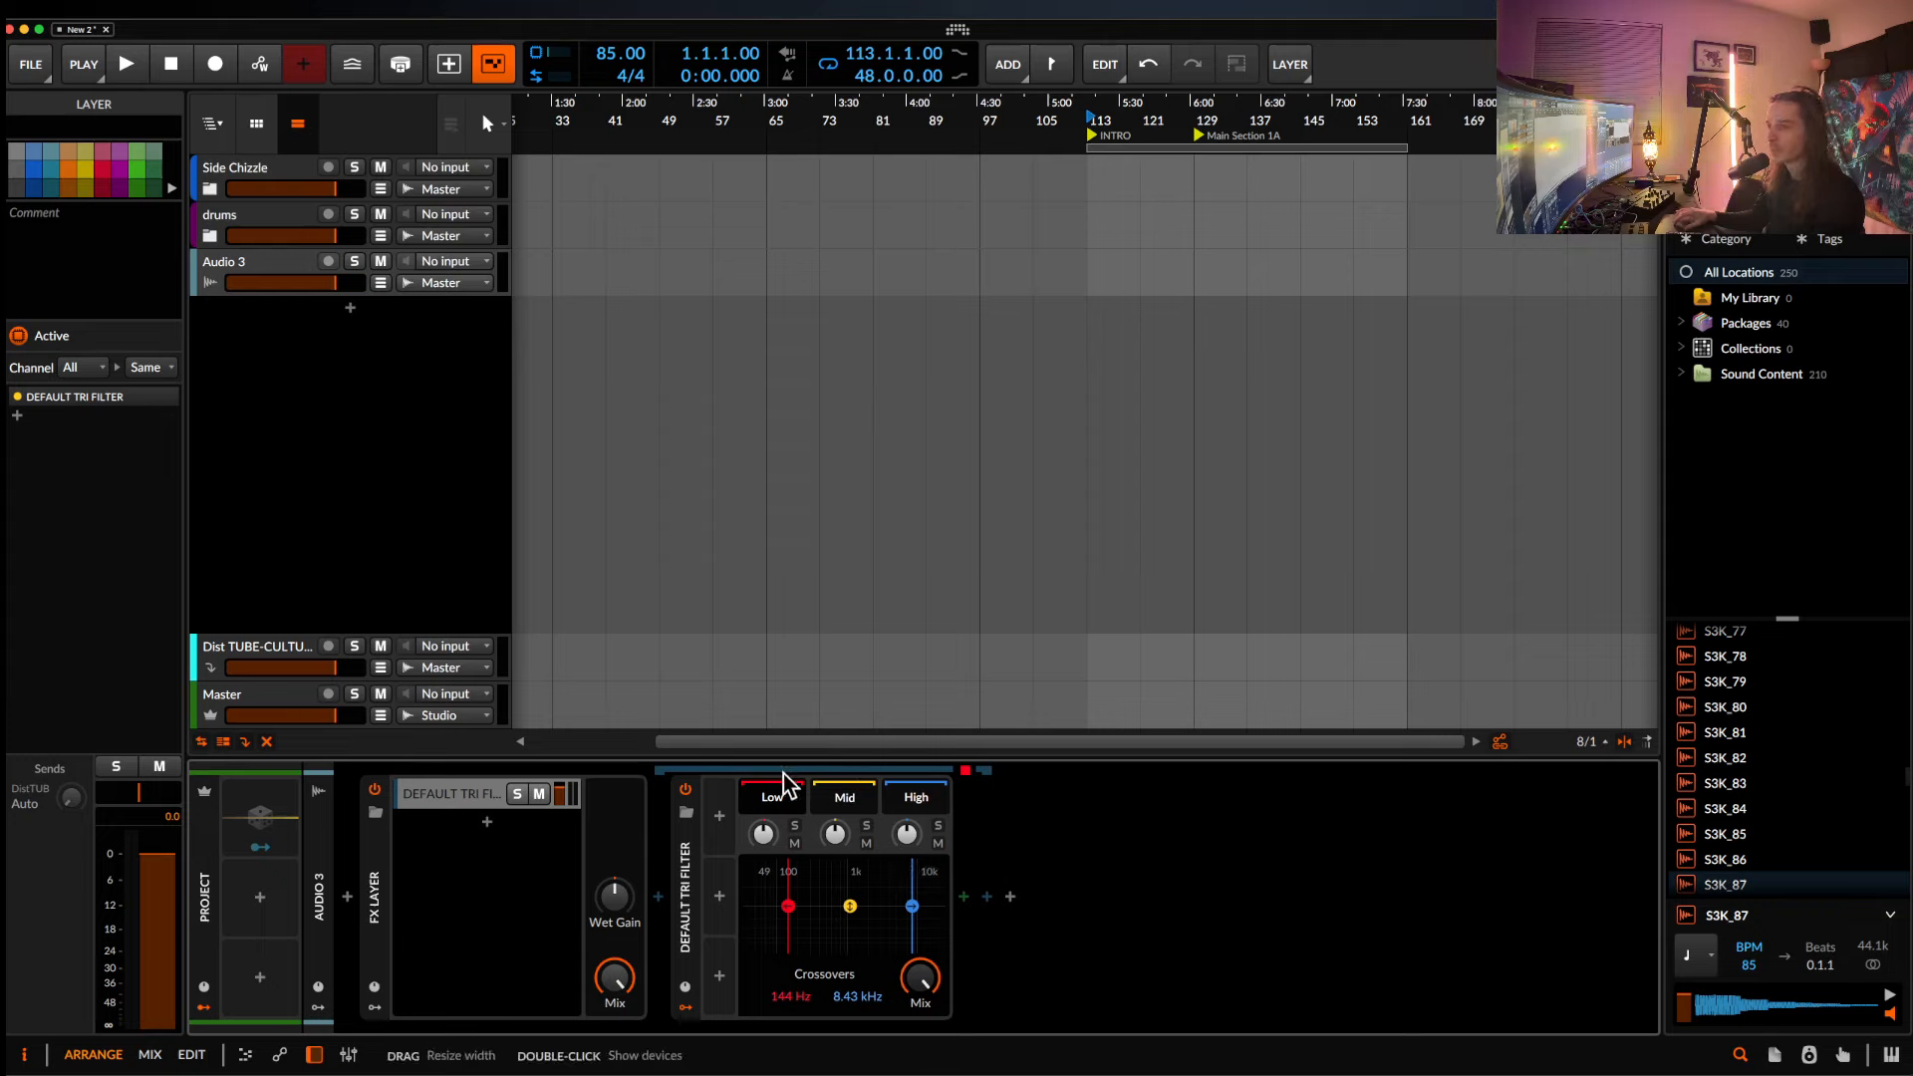
Insert a Multiband FX-2 device into the Mid band of the Multiband FX-3, searching for "fx".
click(842, 800)
click(964, 896)
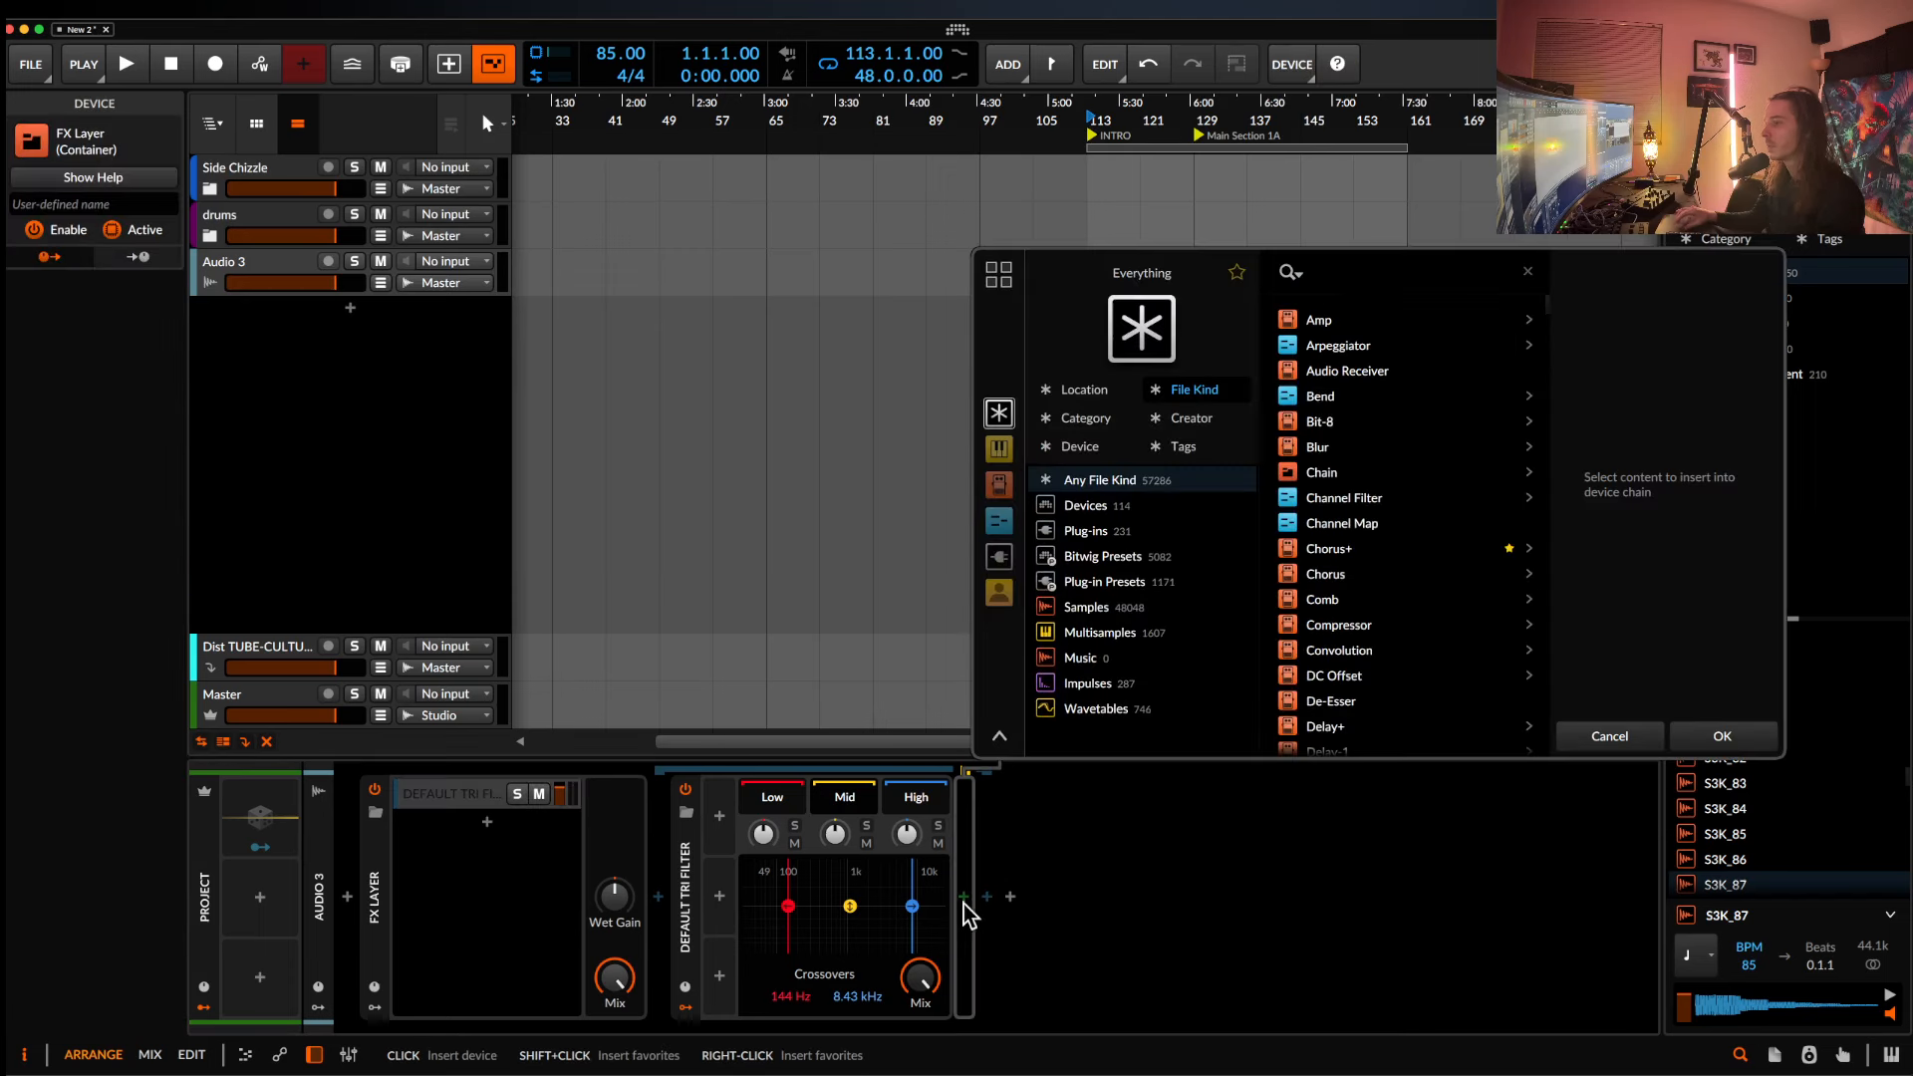
text(fx)
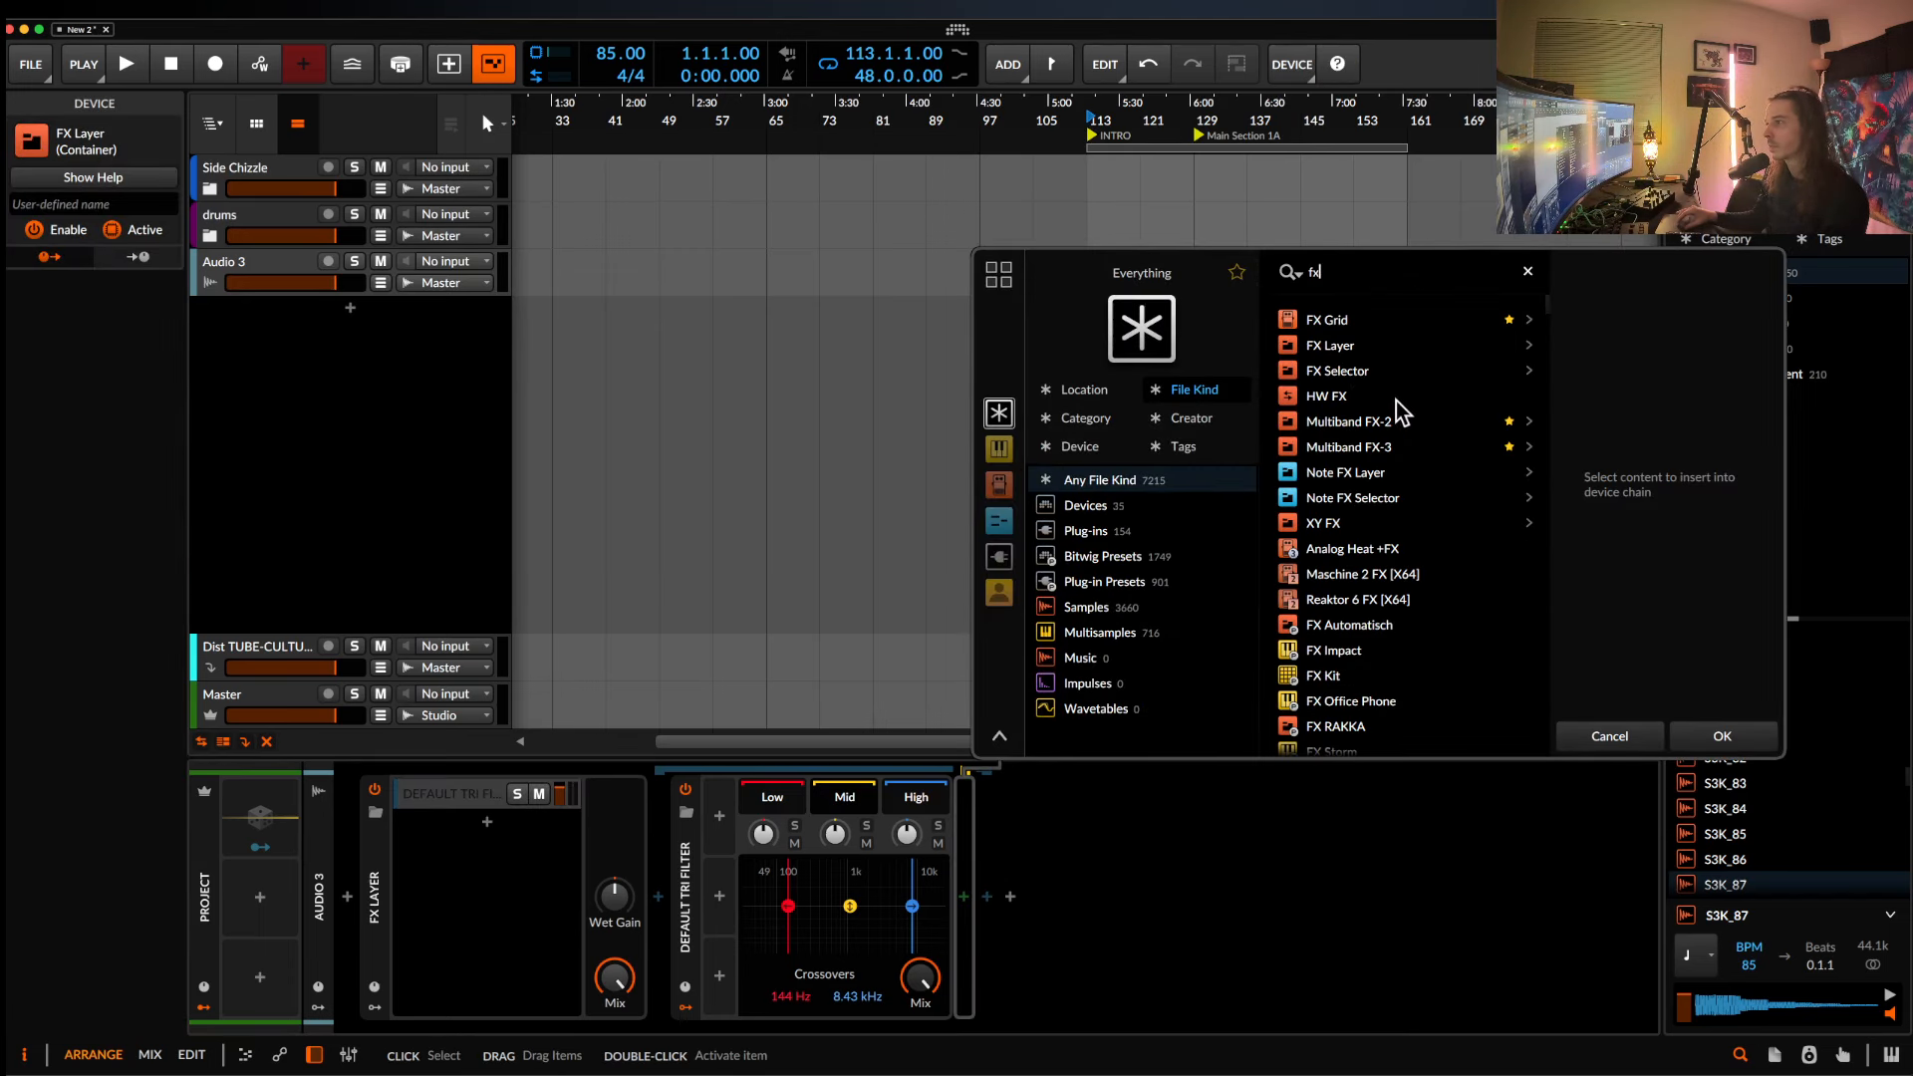
click(1395, 420)
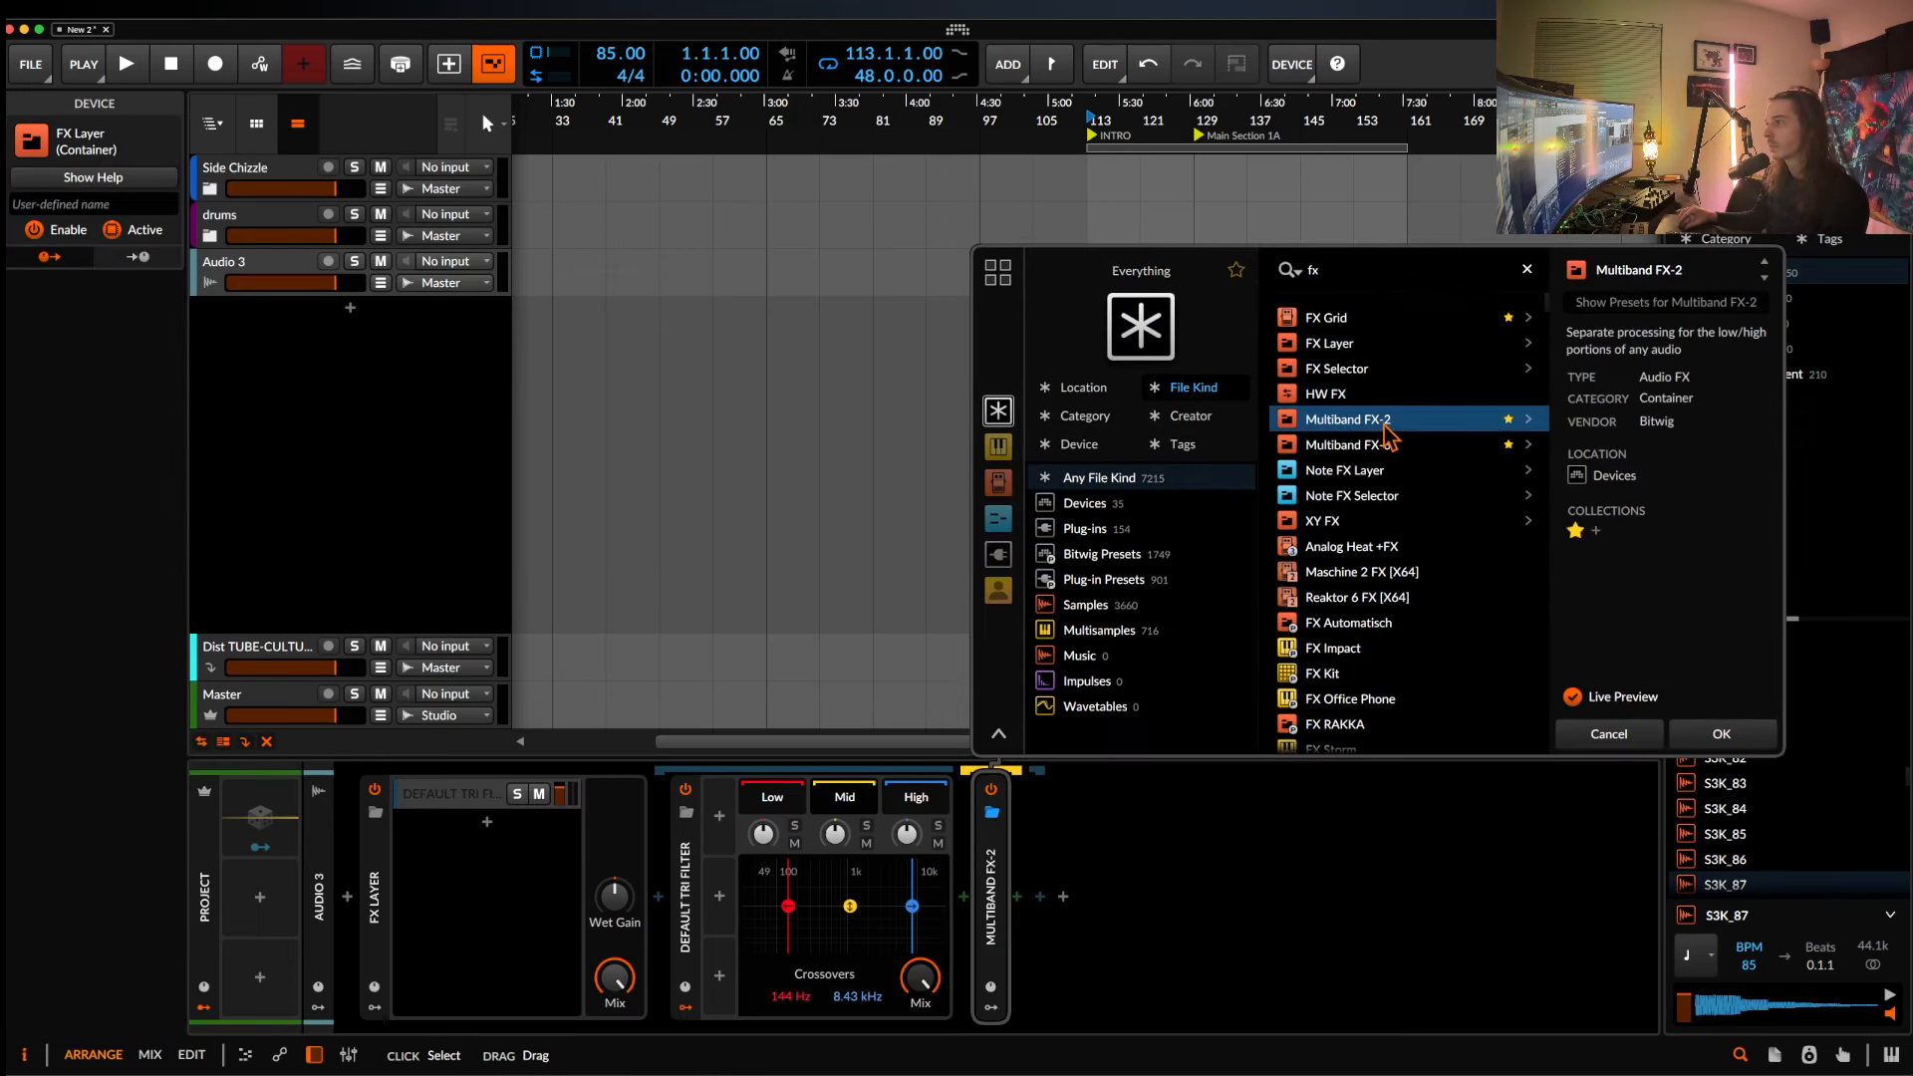
click(1718, 735)
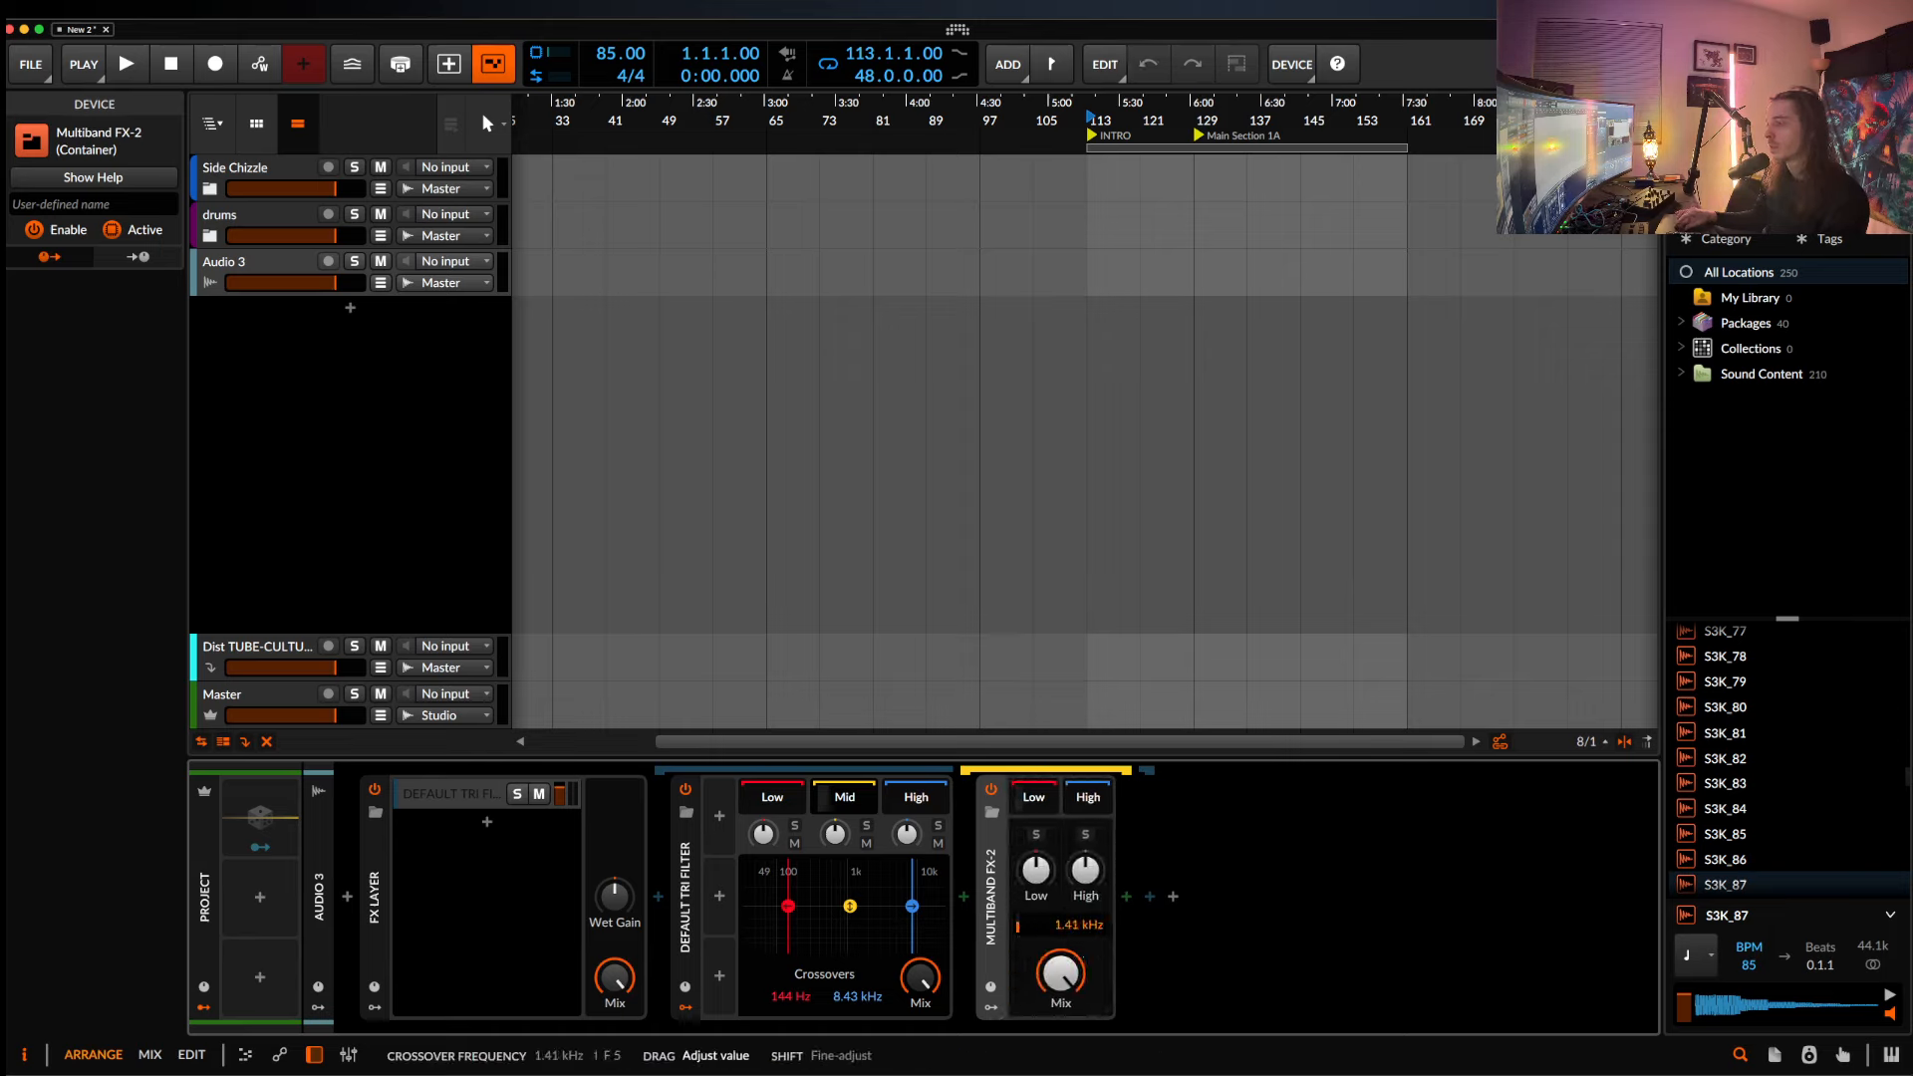
Set the Multiband FX-2 crossover frequency to 4.13 kHz.
drag(1076, 925, 1076, 938)
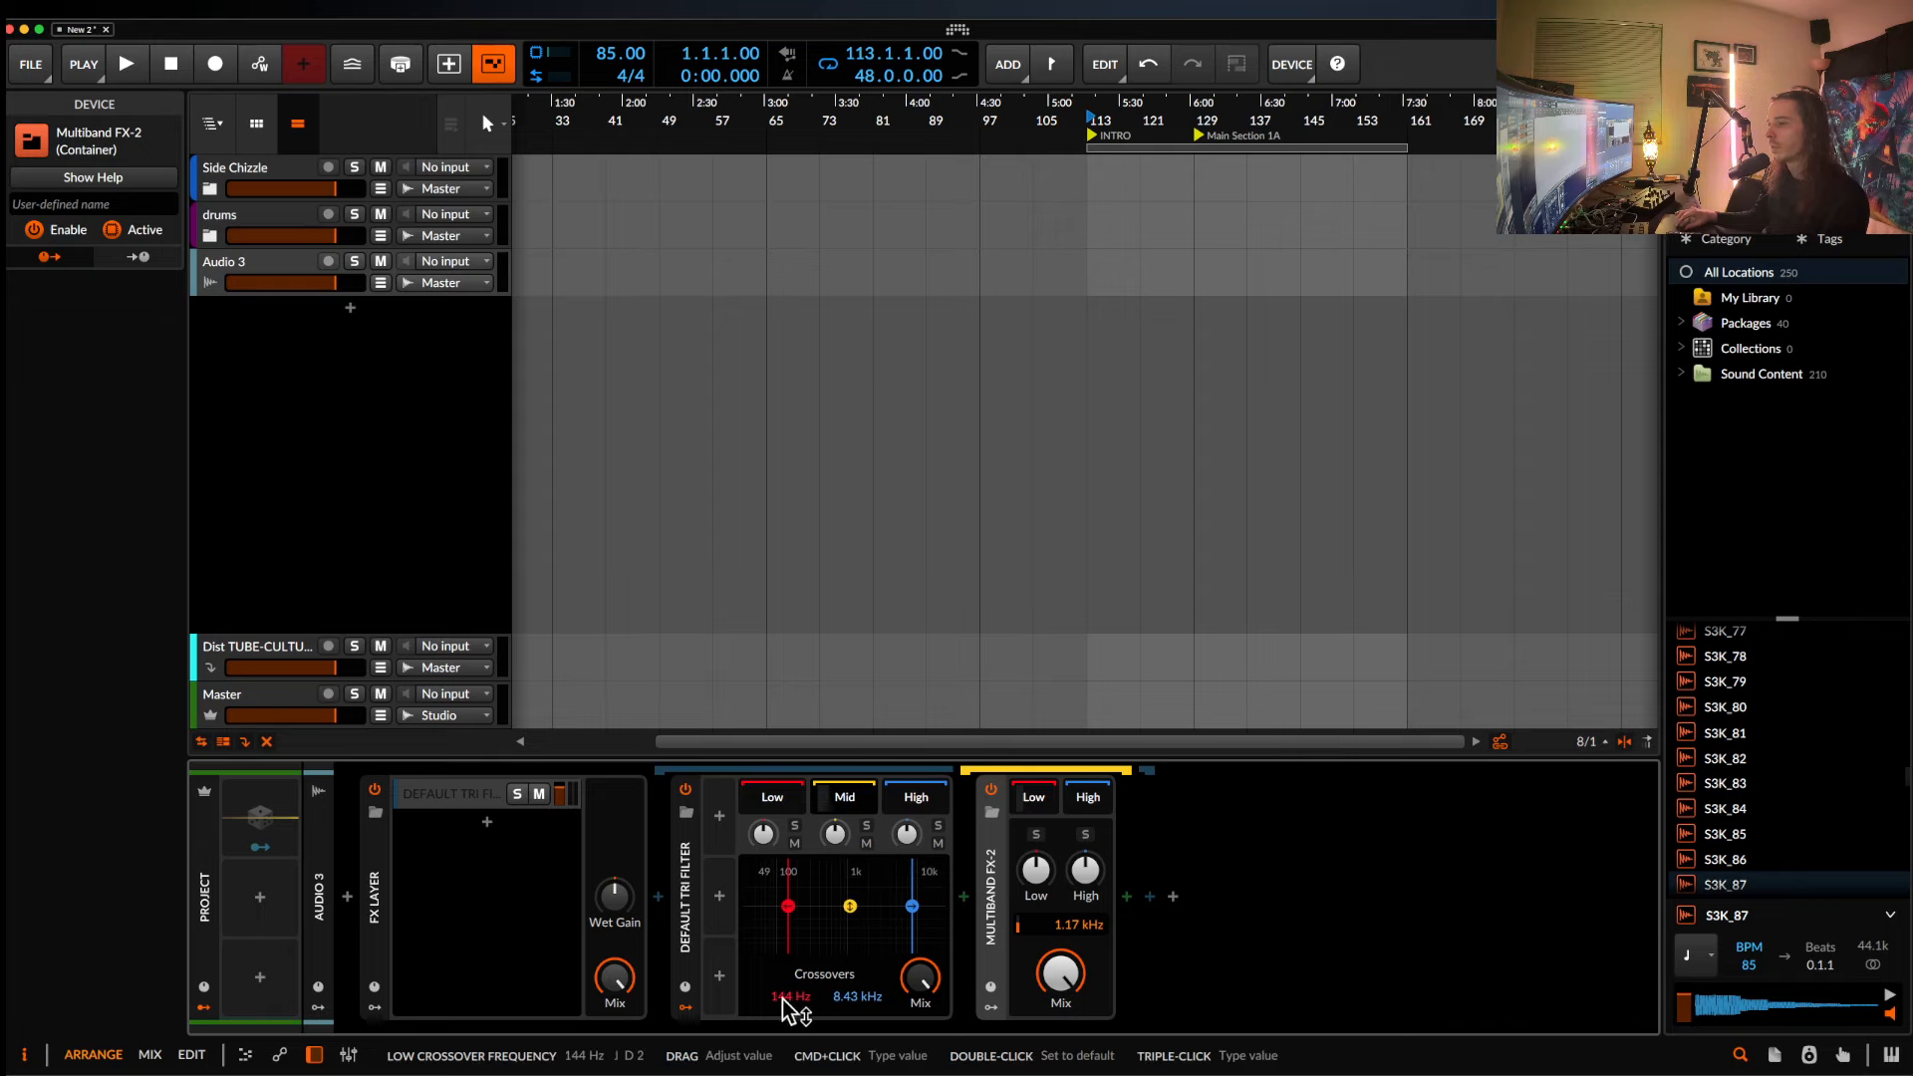
drag(1062, 927, 1063, 882)
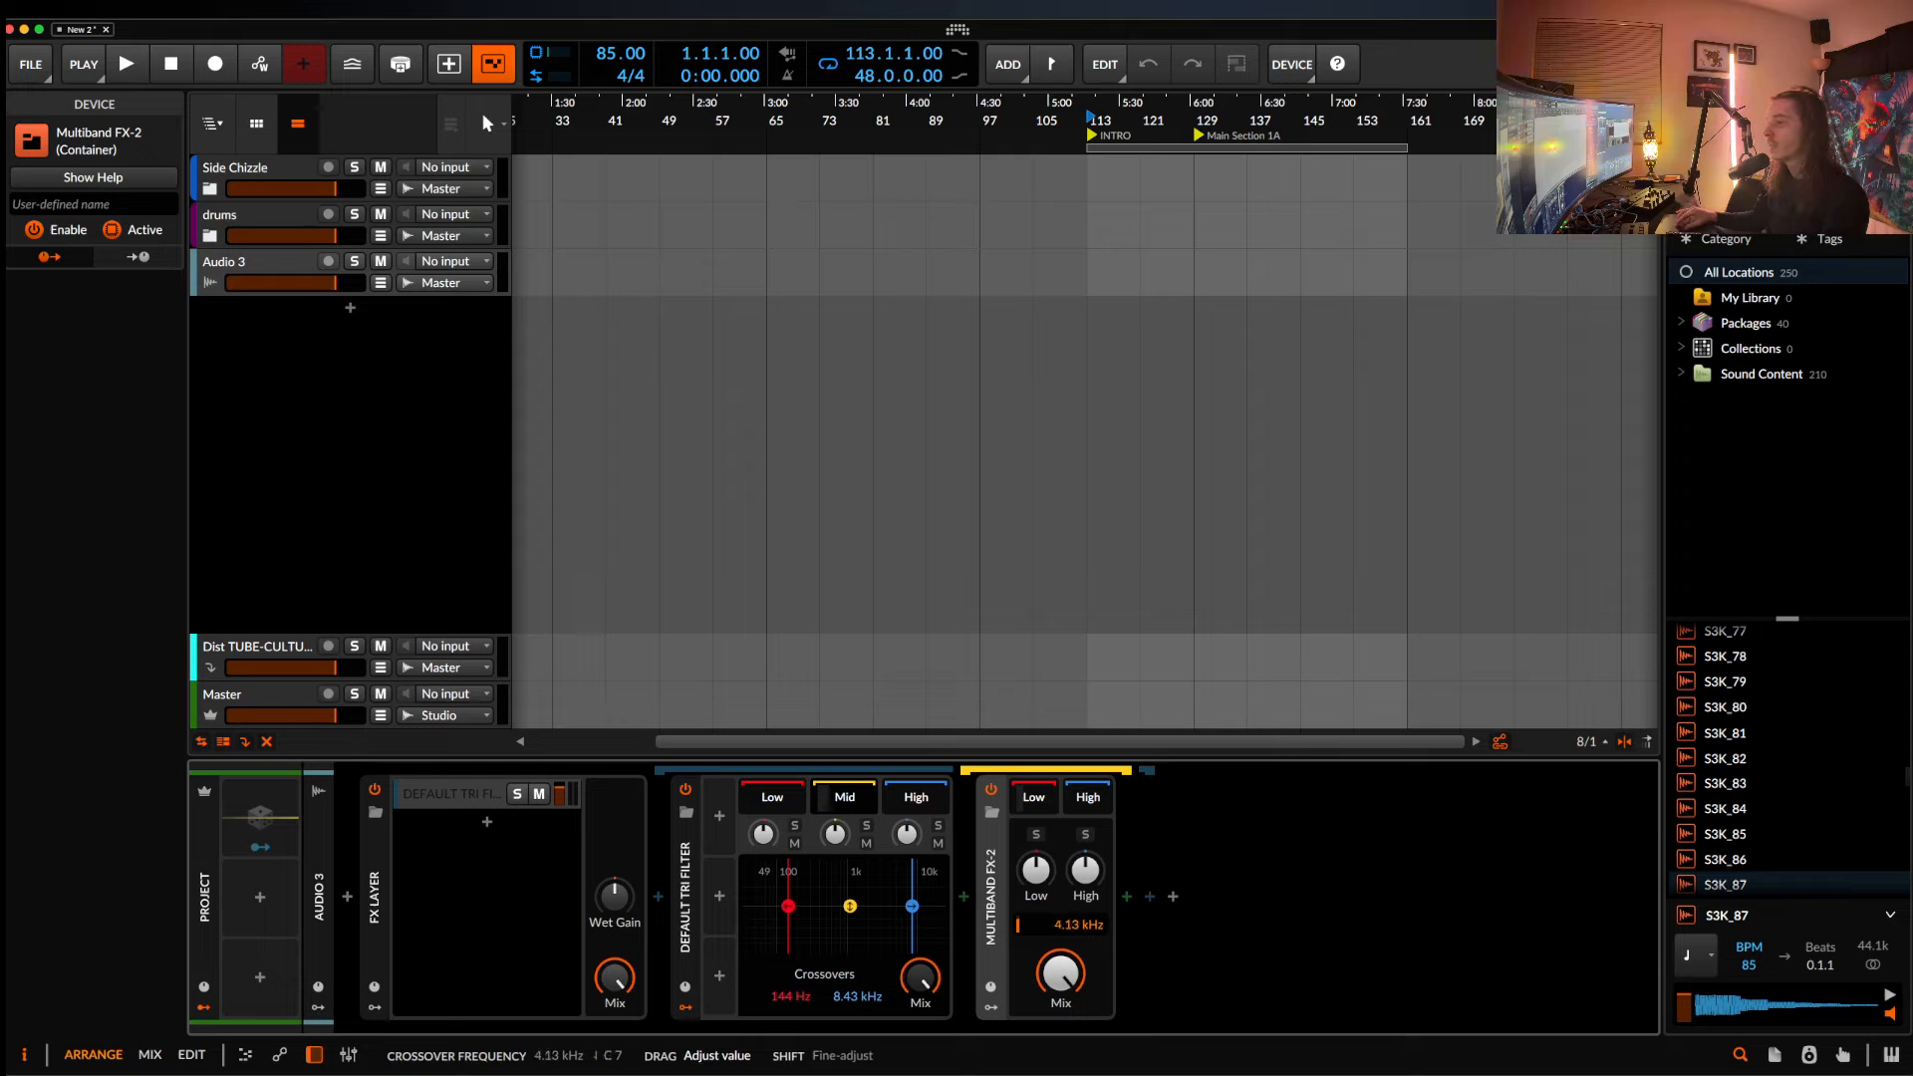
drag(1062, 882, 1063, 883)
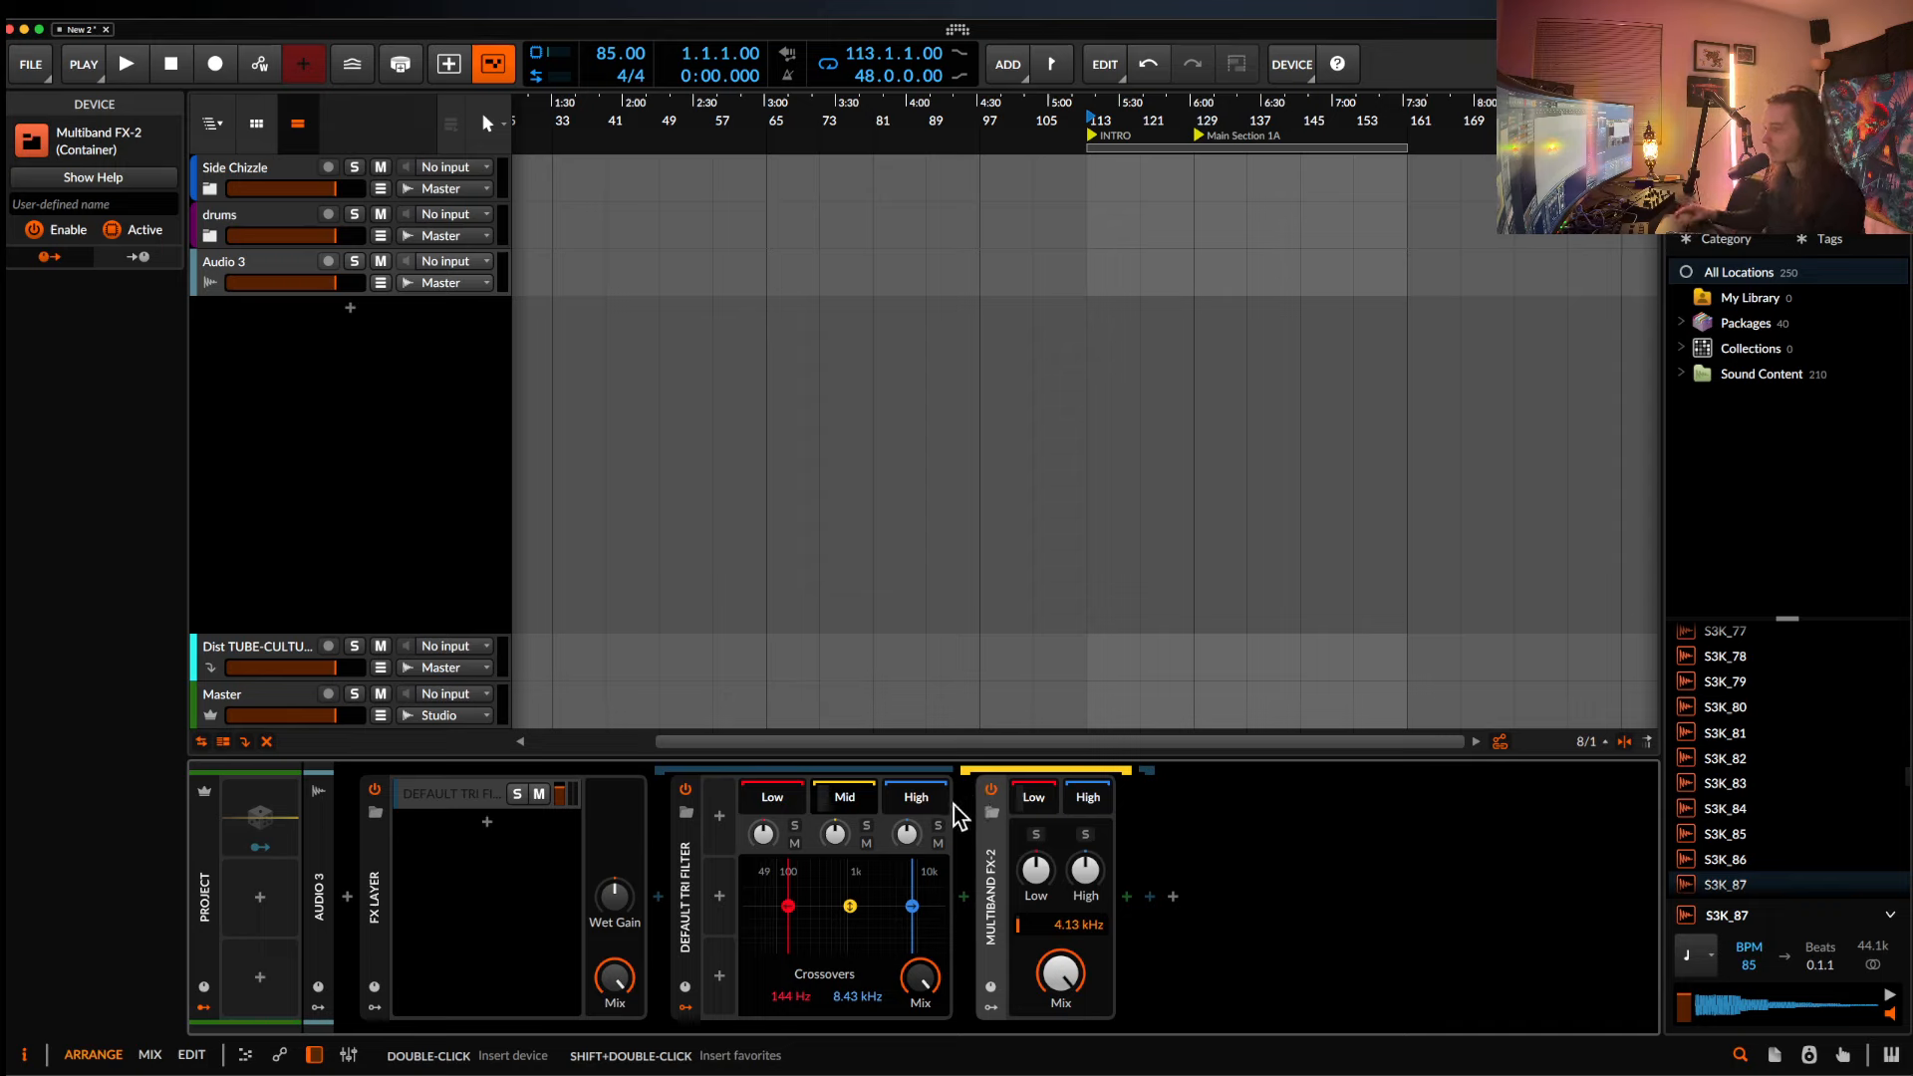
Insert a Filter+ device into the Low band of the Multiband FX-3, searching for "filter", and collapse it.
click(773, 805)
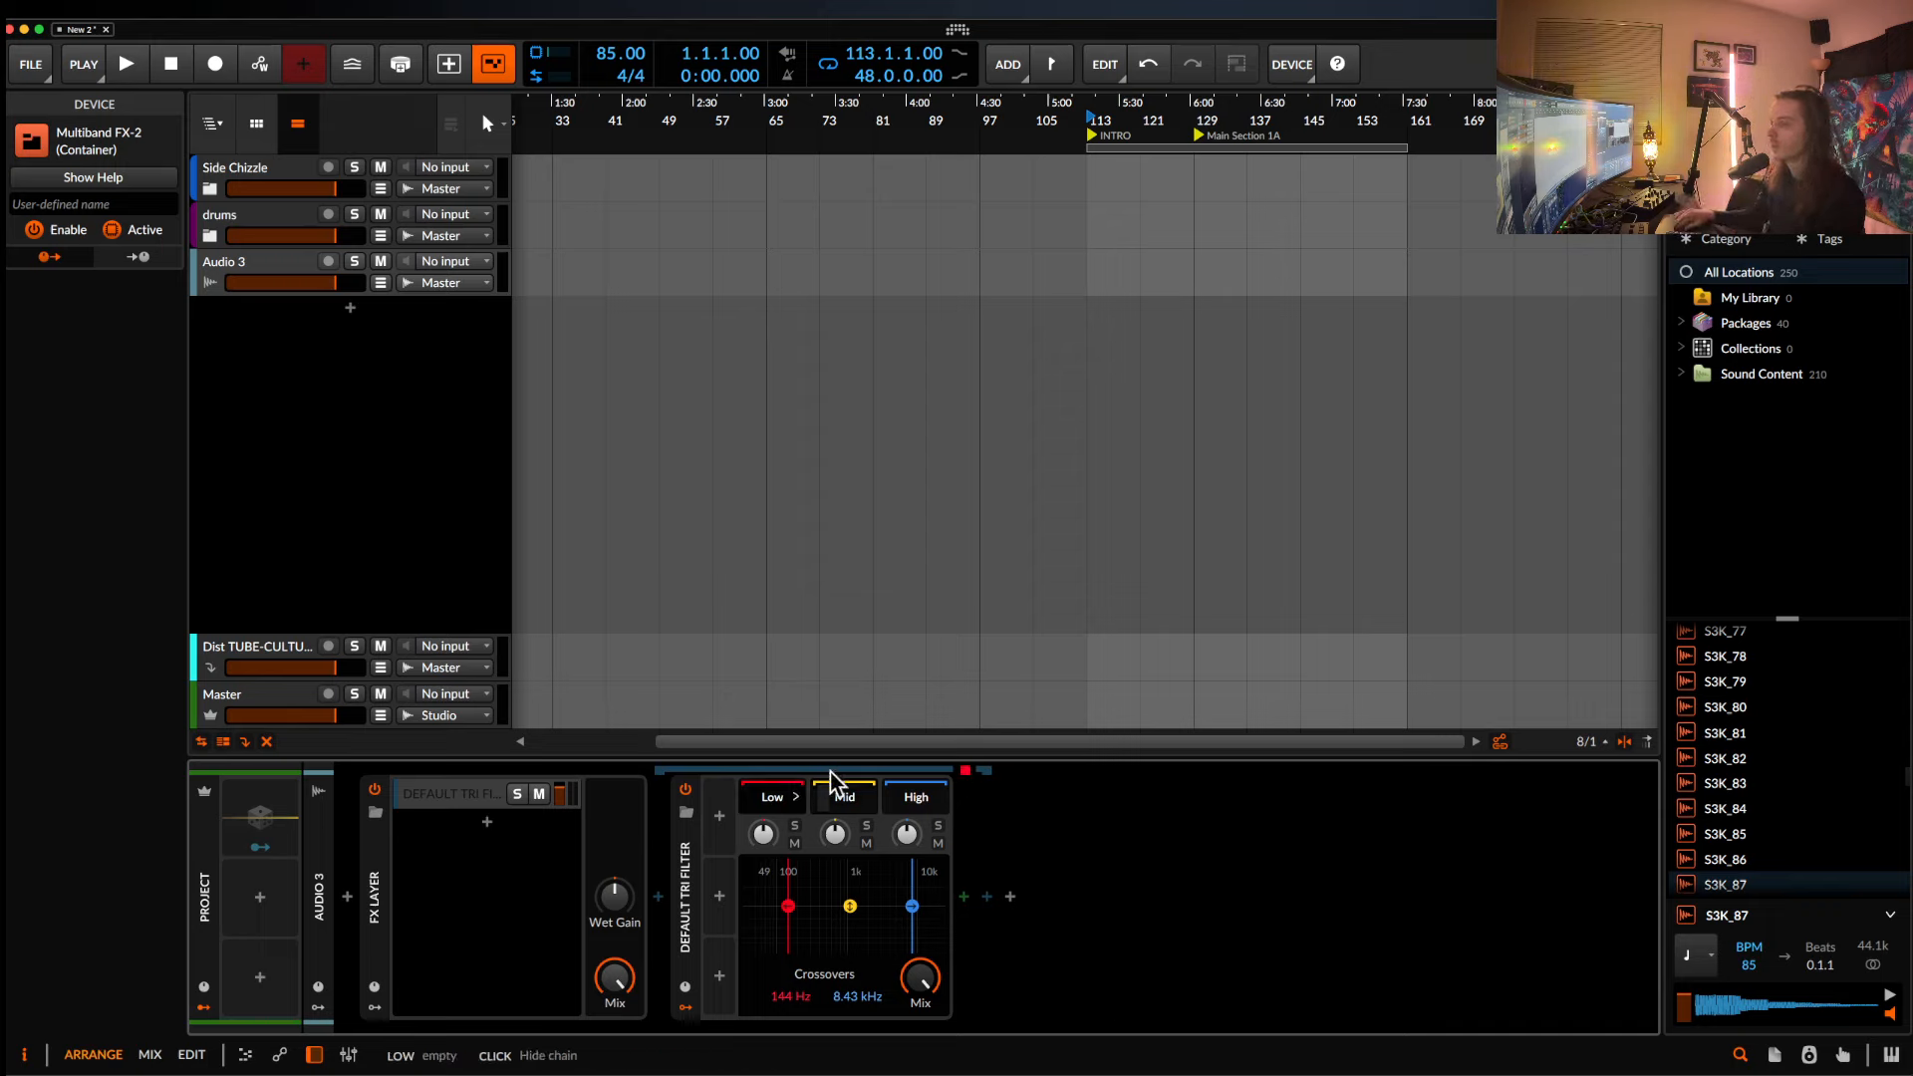
click(837, 802)
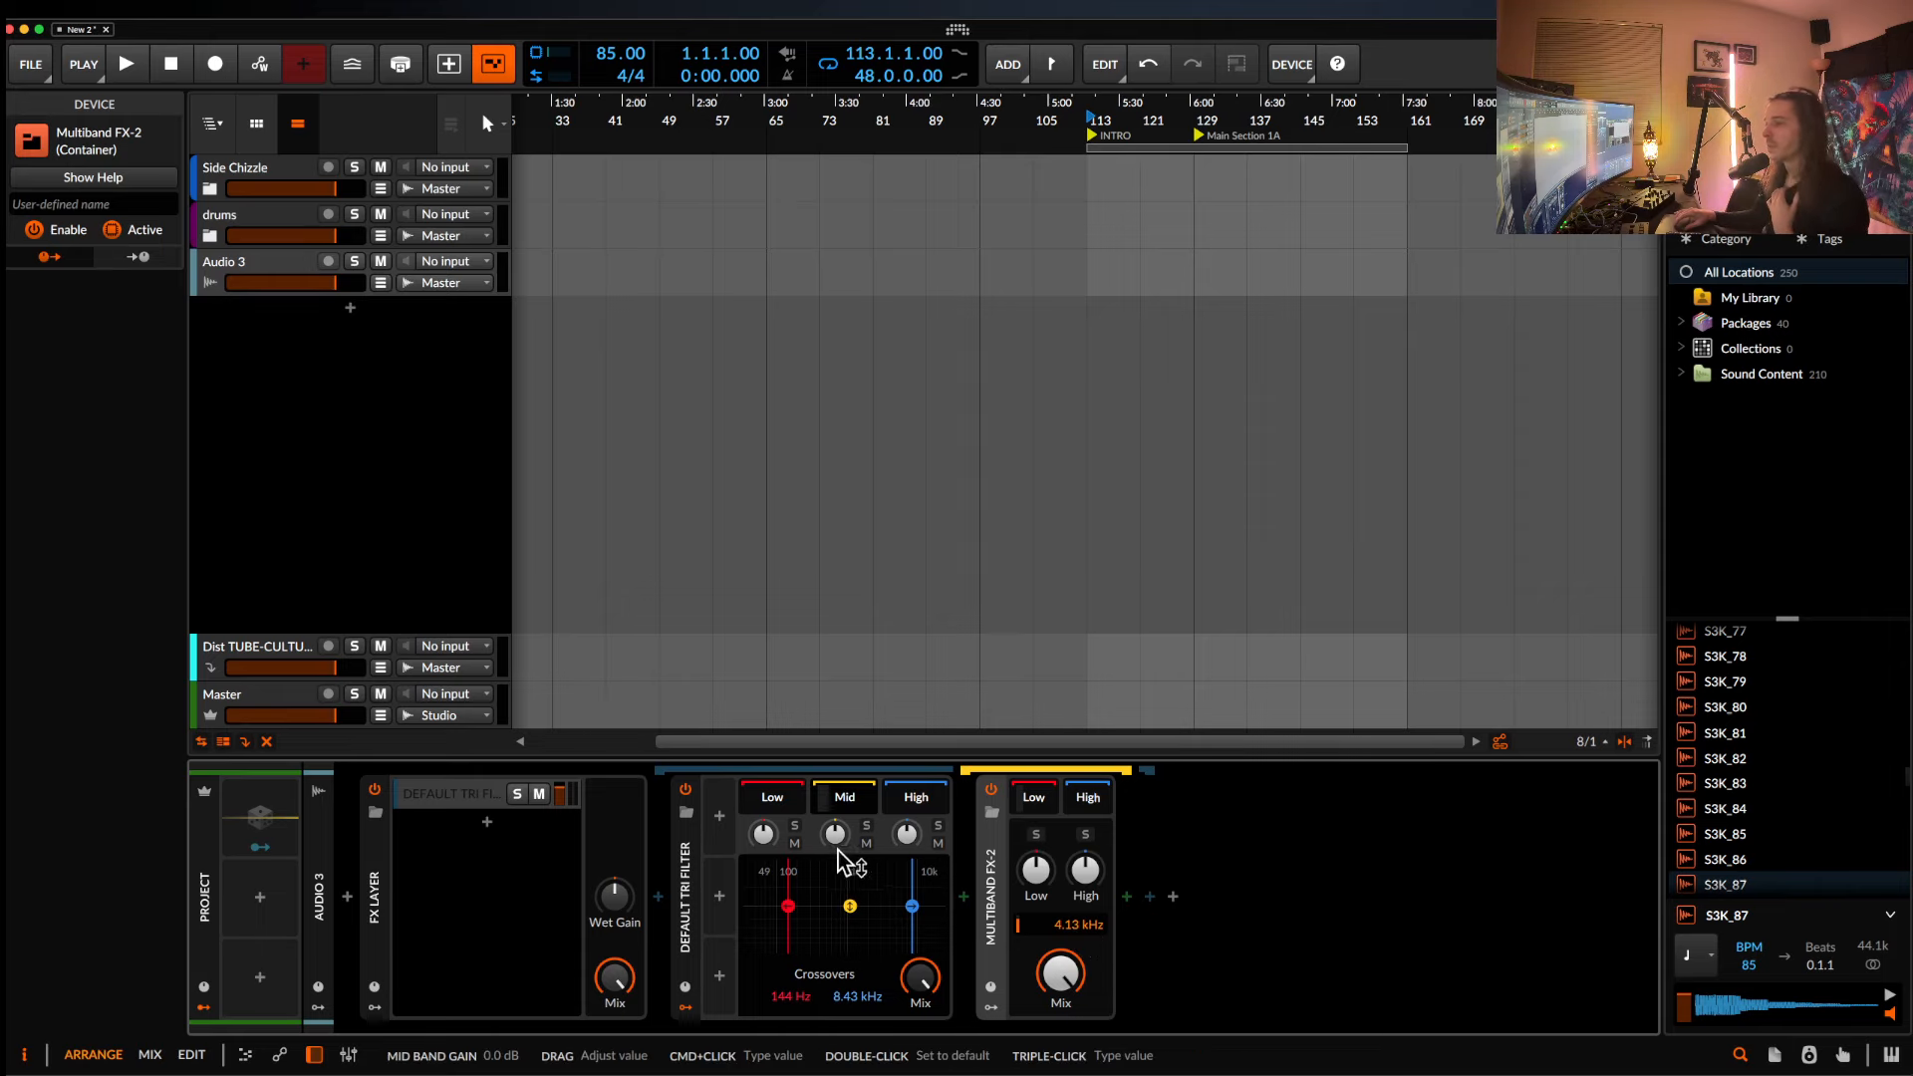
click(773, 800)
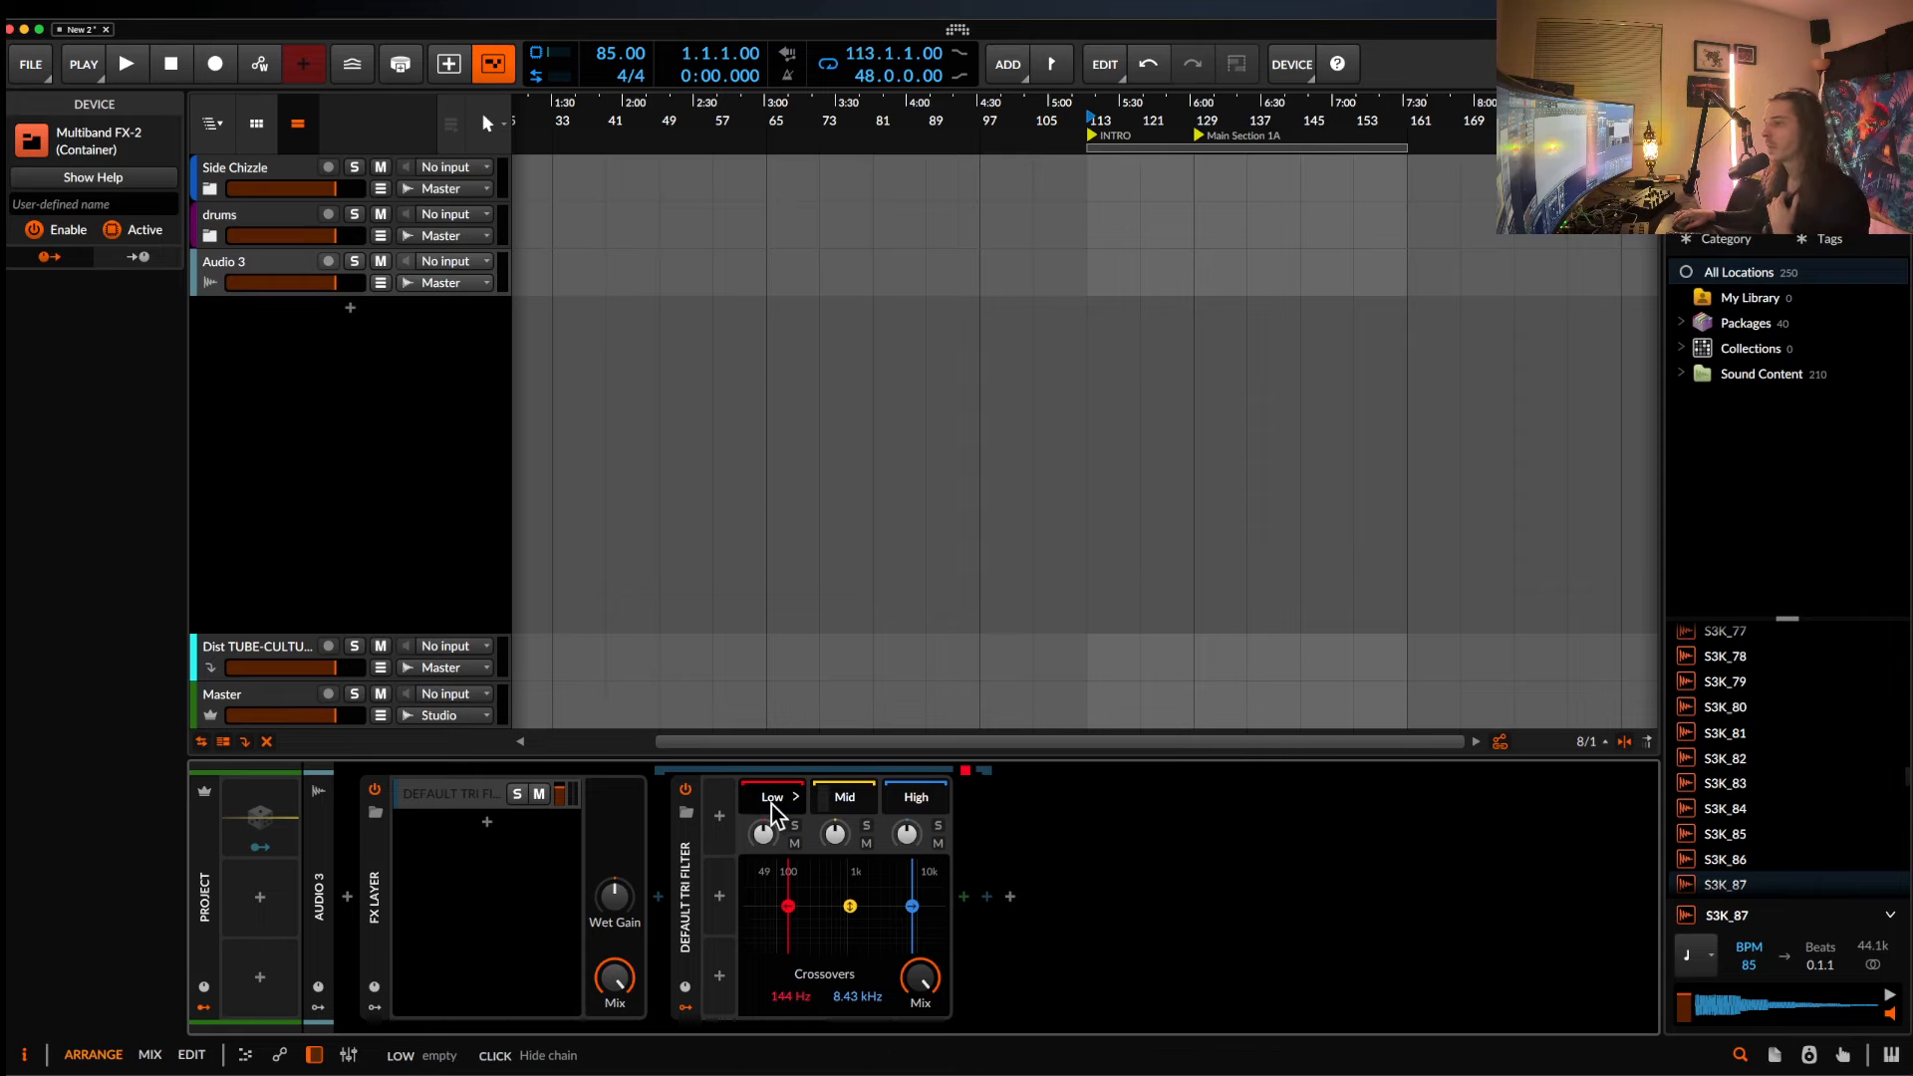
click(965, 897)
text(filter)
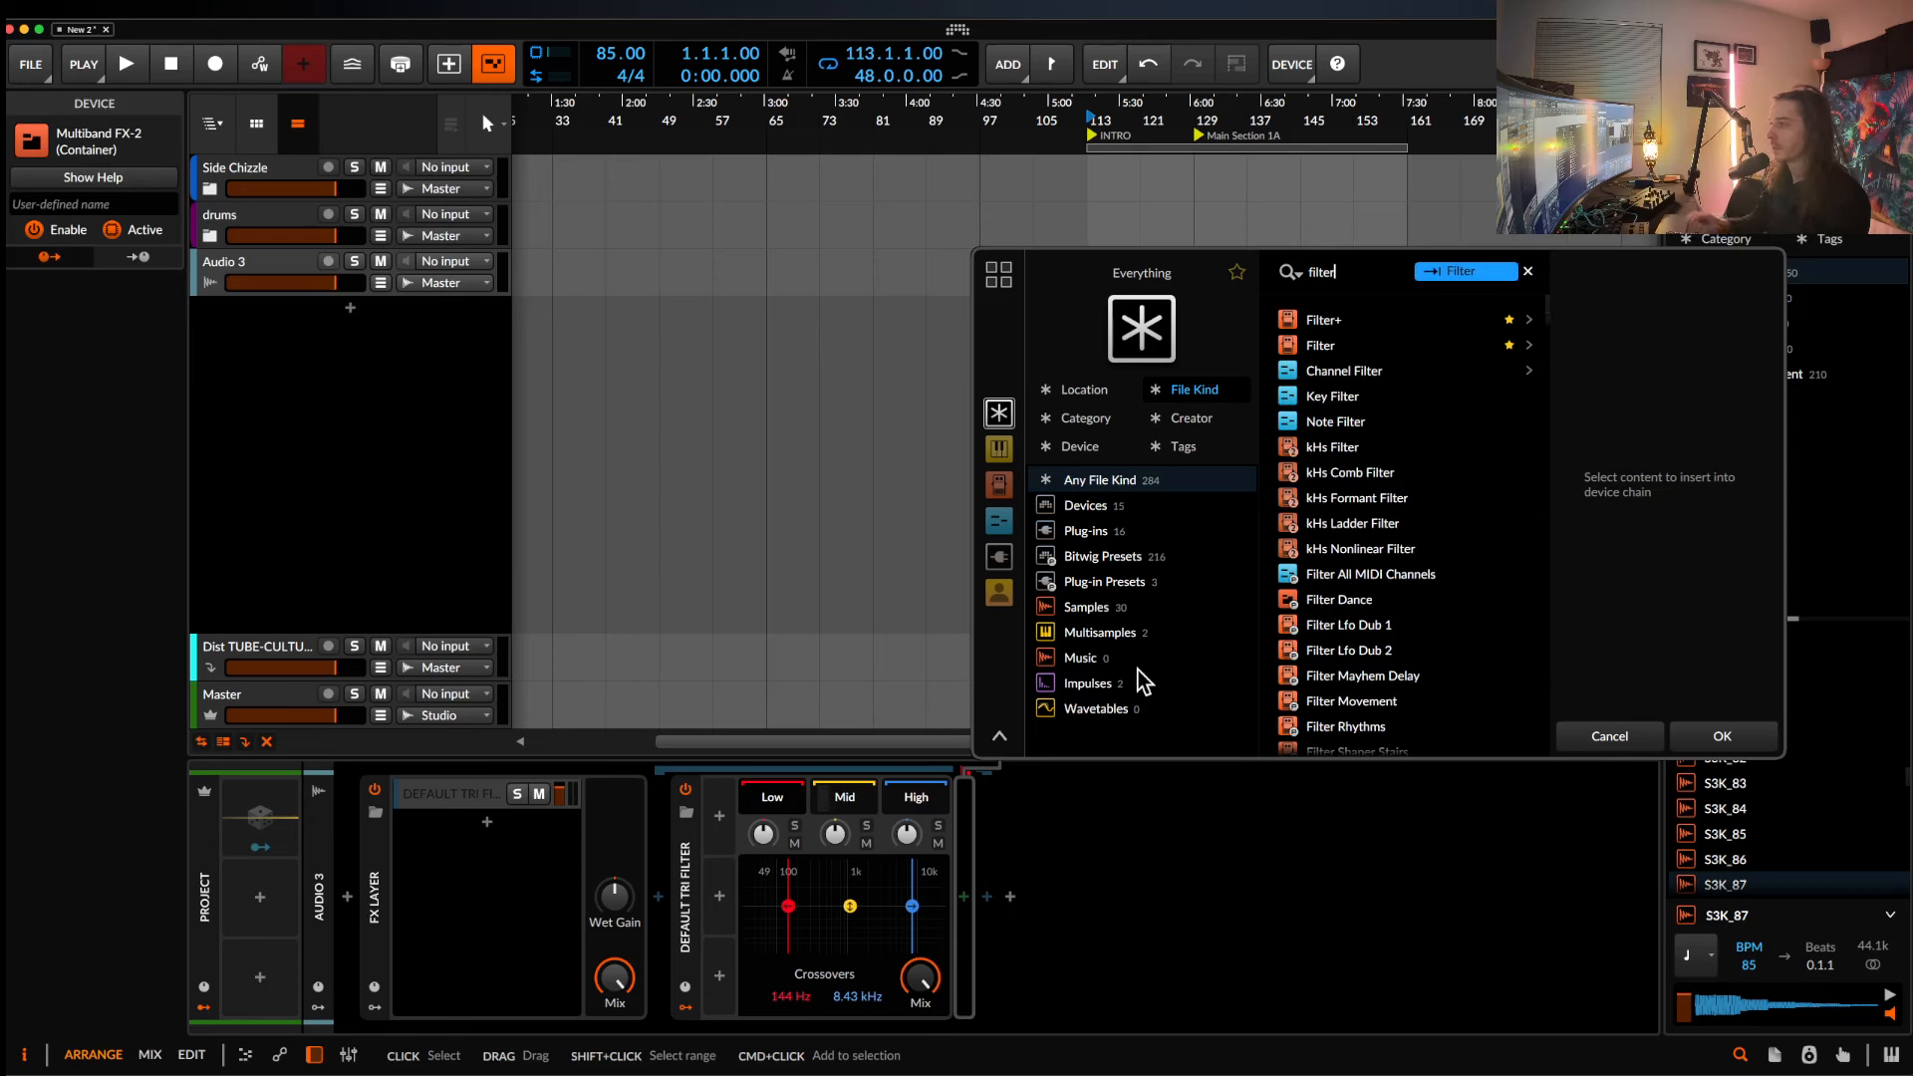
click(1313, 321)
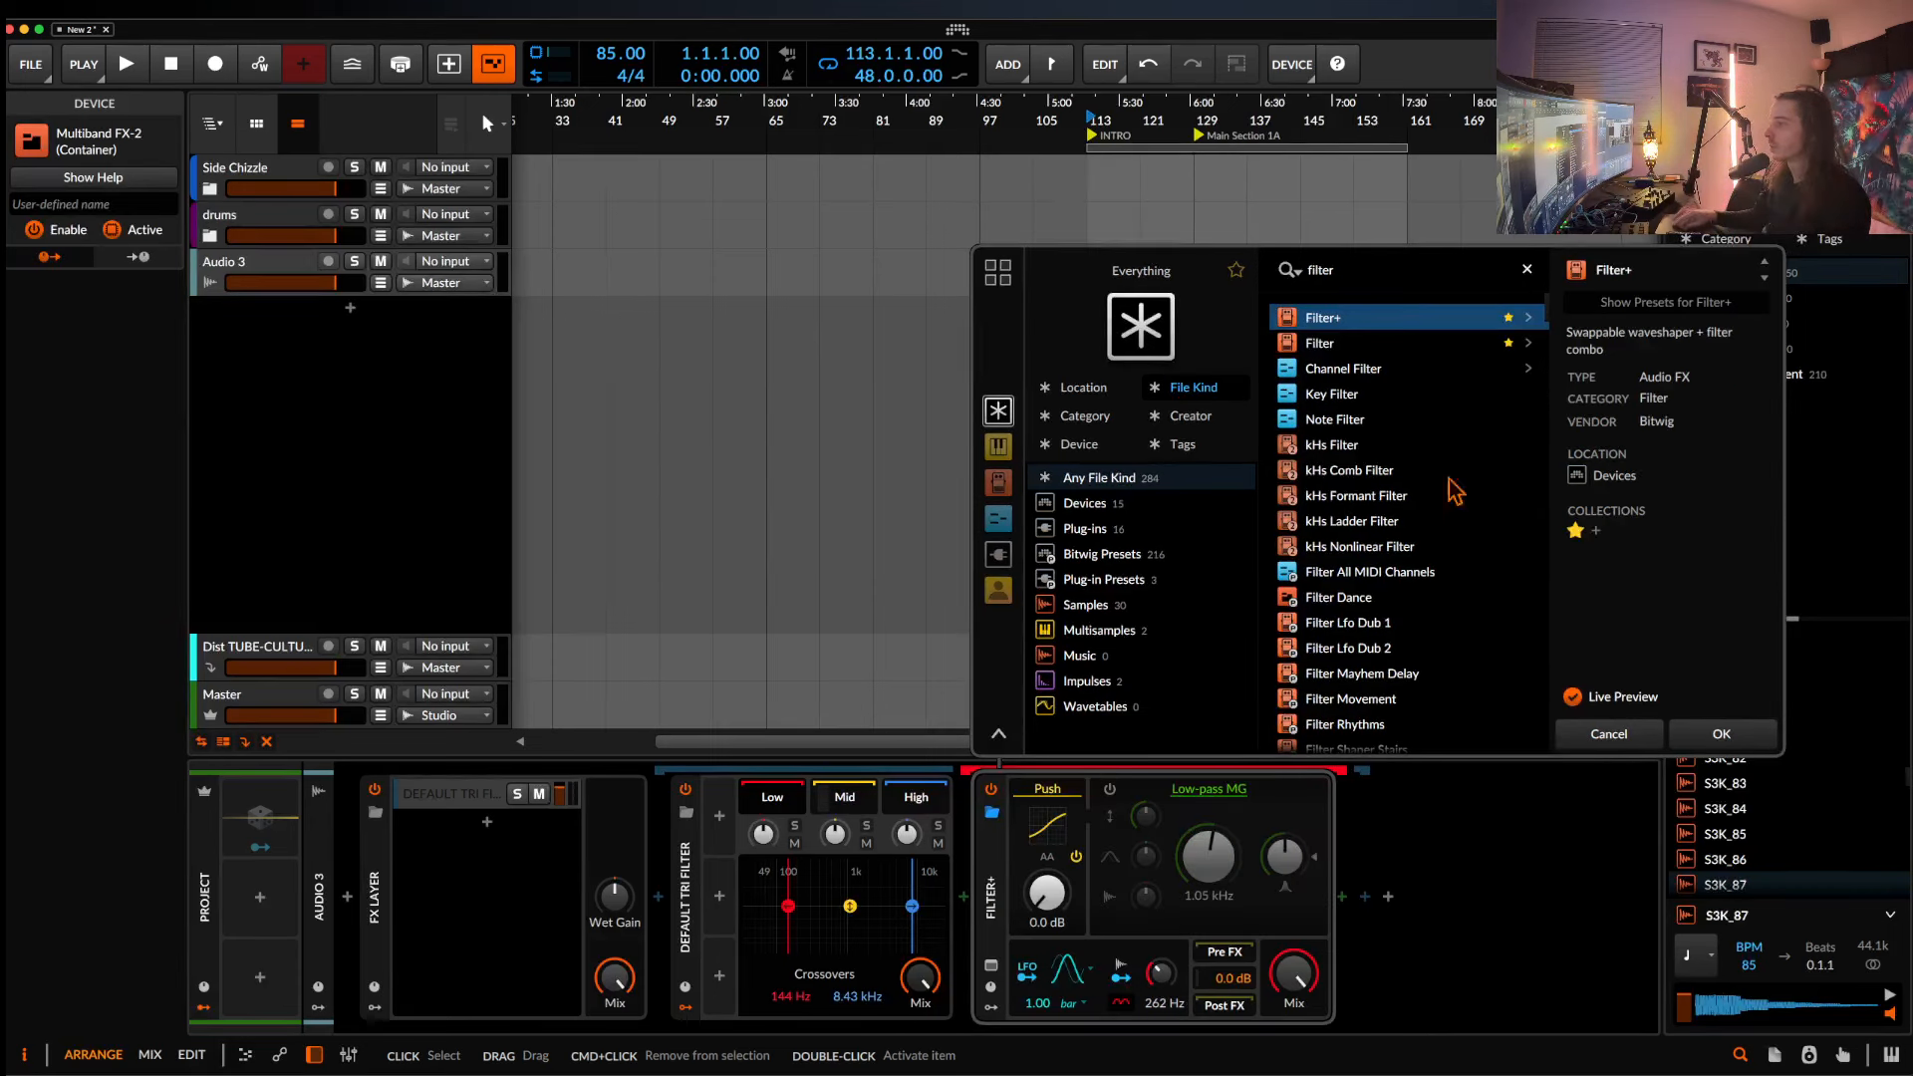
click(1726, 735)
double_click(993, 895)
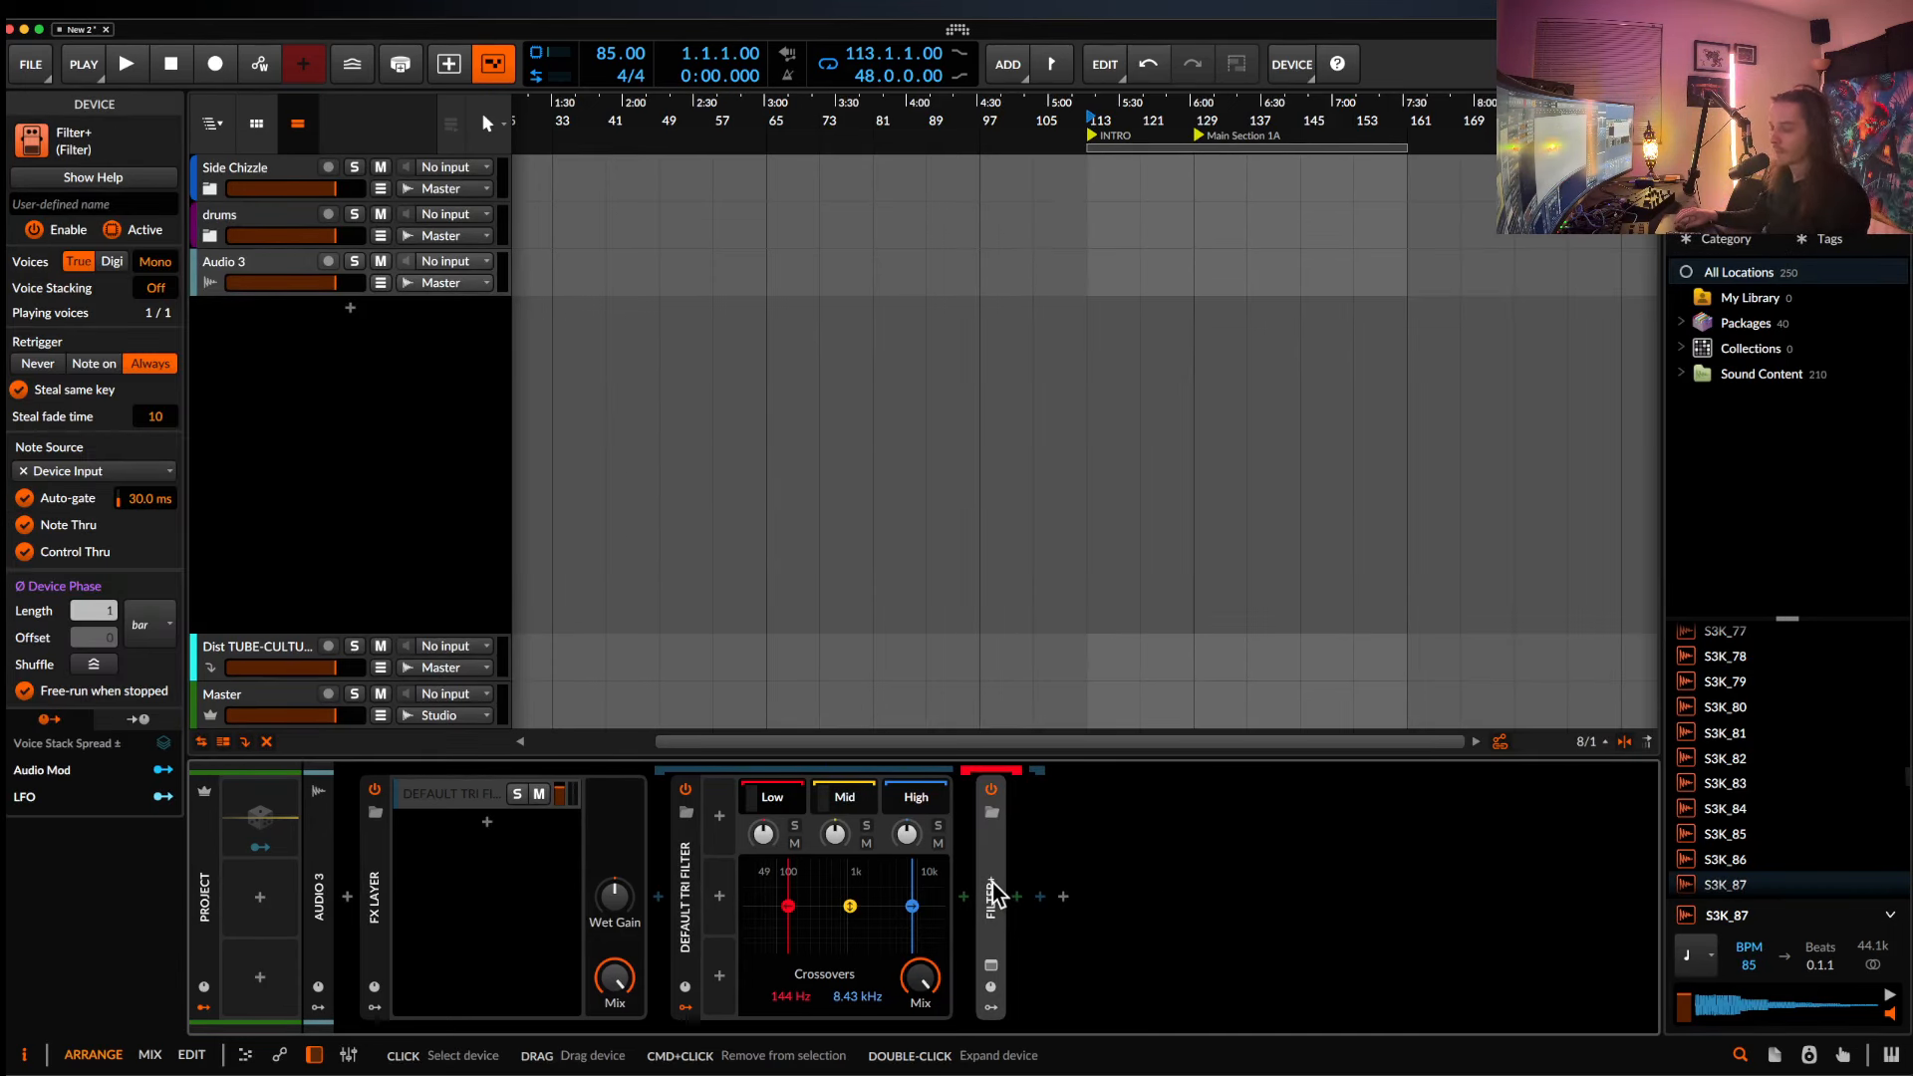
Copy the Filter+ into the Low band of the Multiband FX-2 and move it to the Tool device's position.
double_click(991, 883)
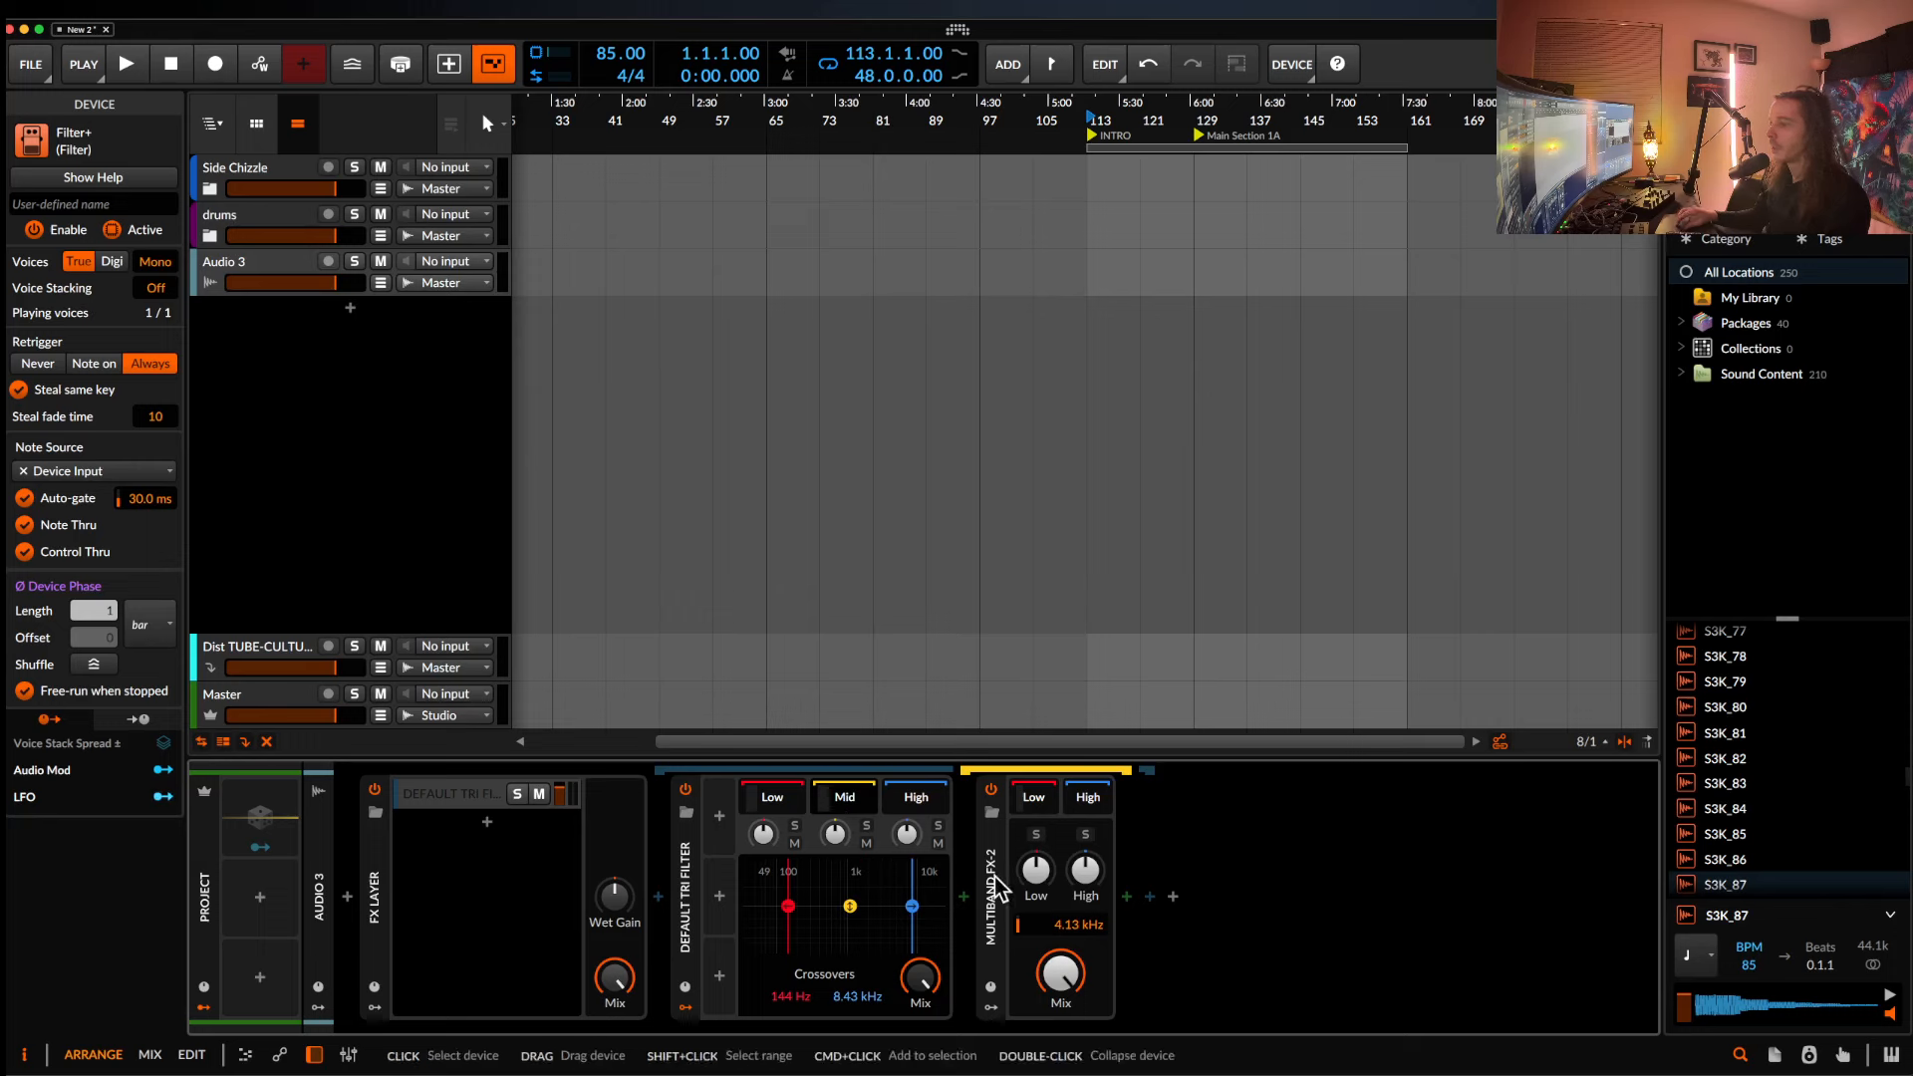
click(1033, 797)
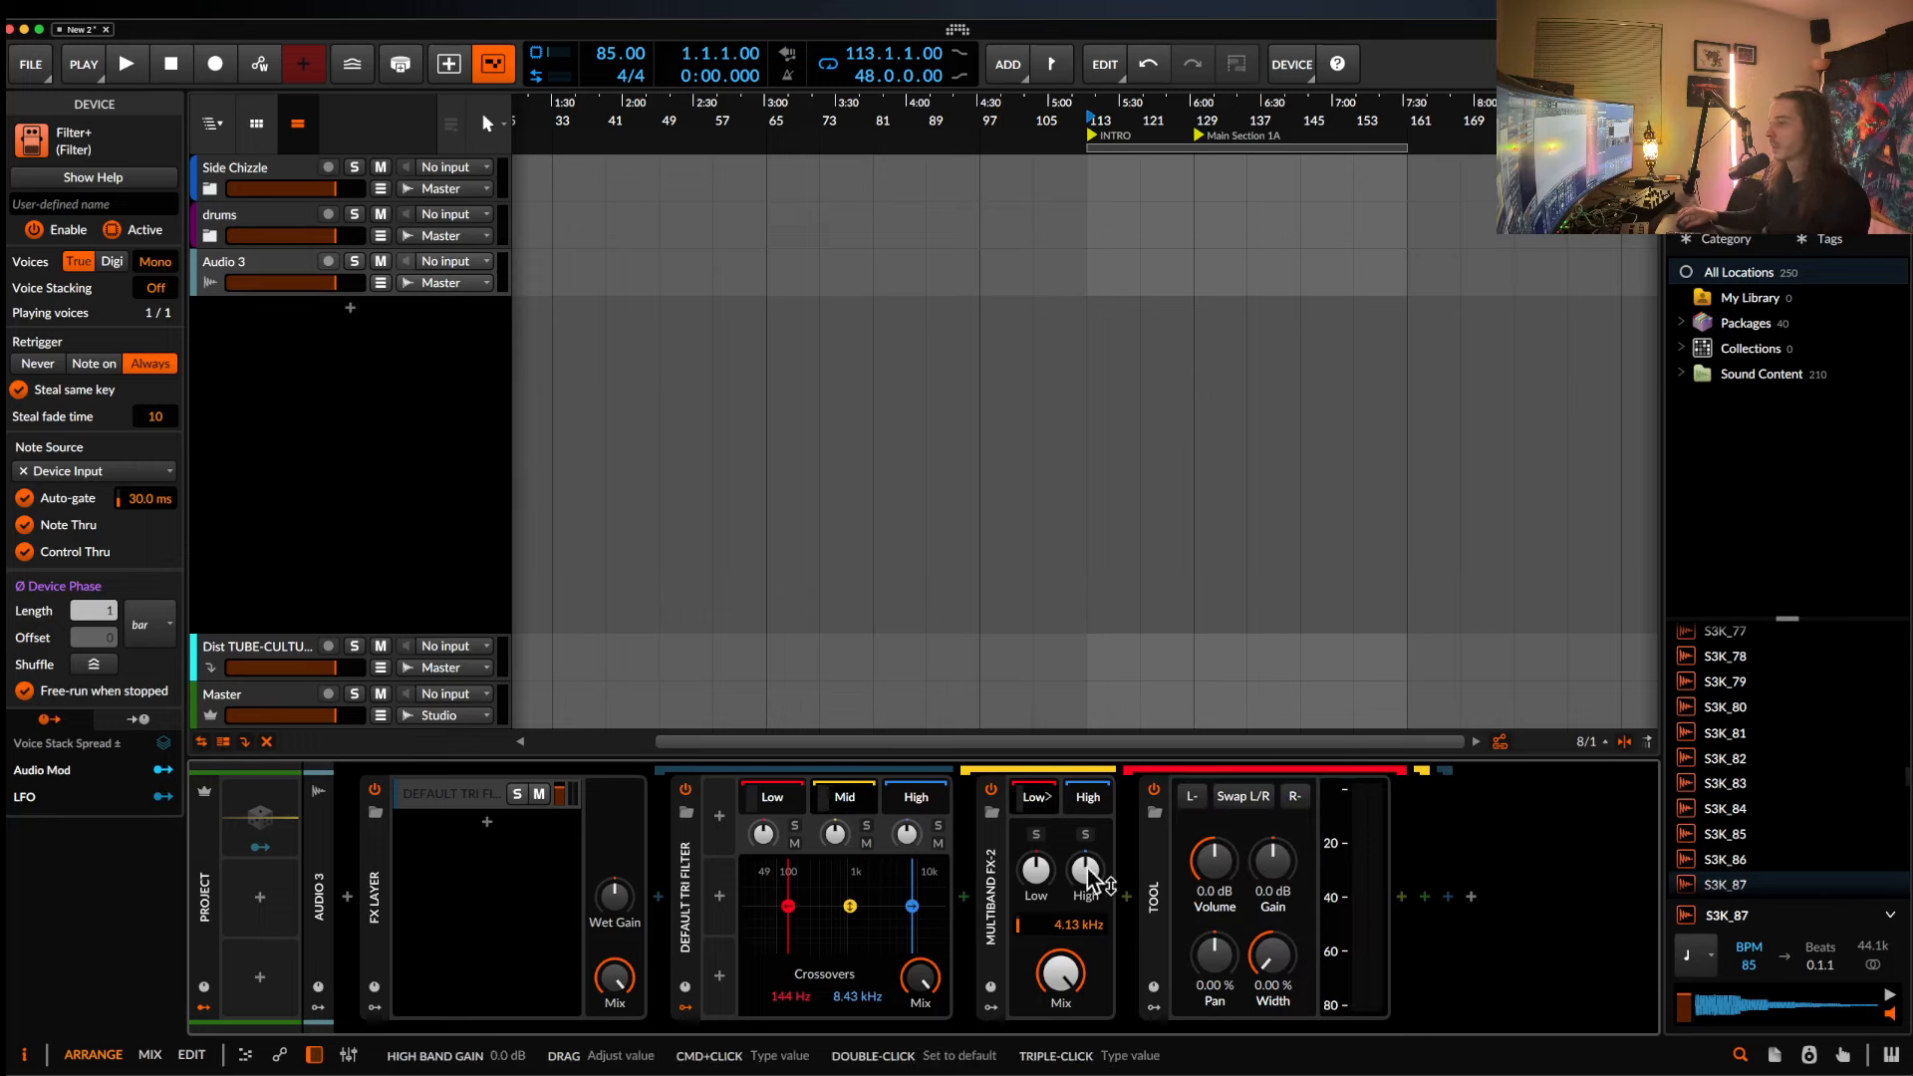
click(1088, 797)
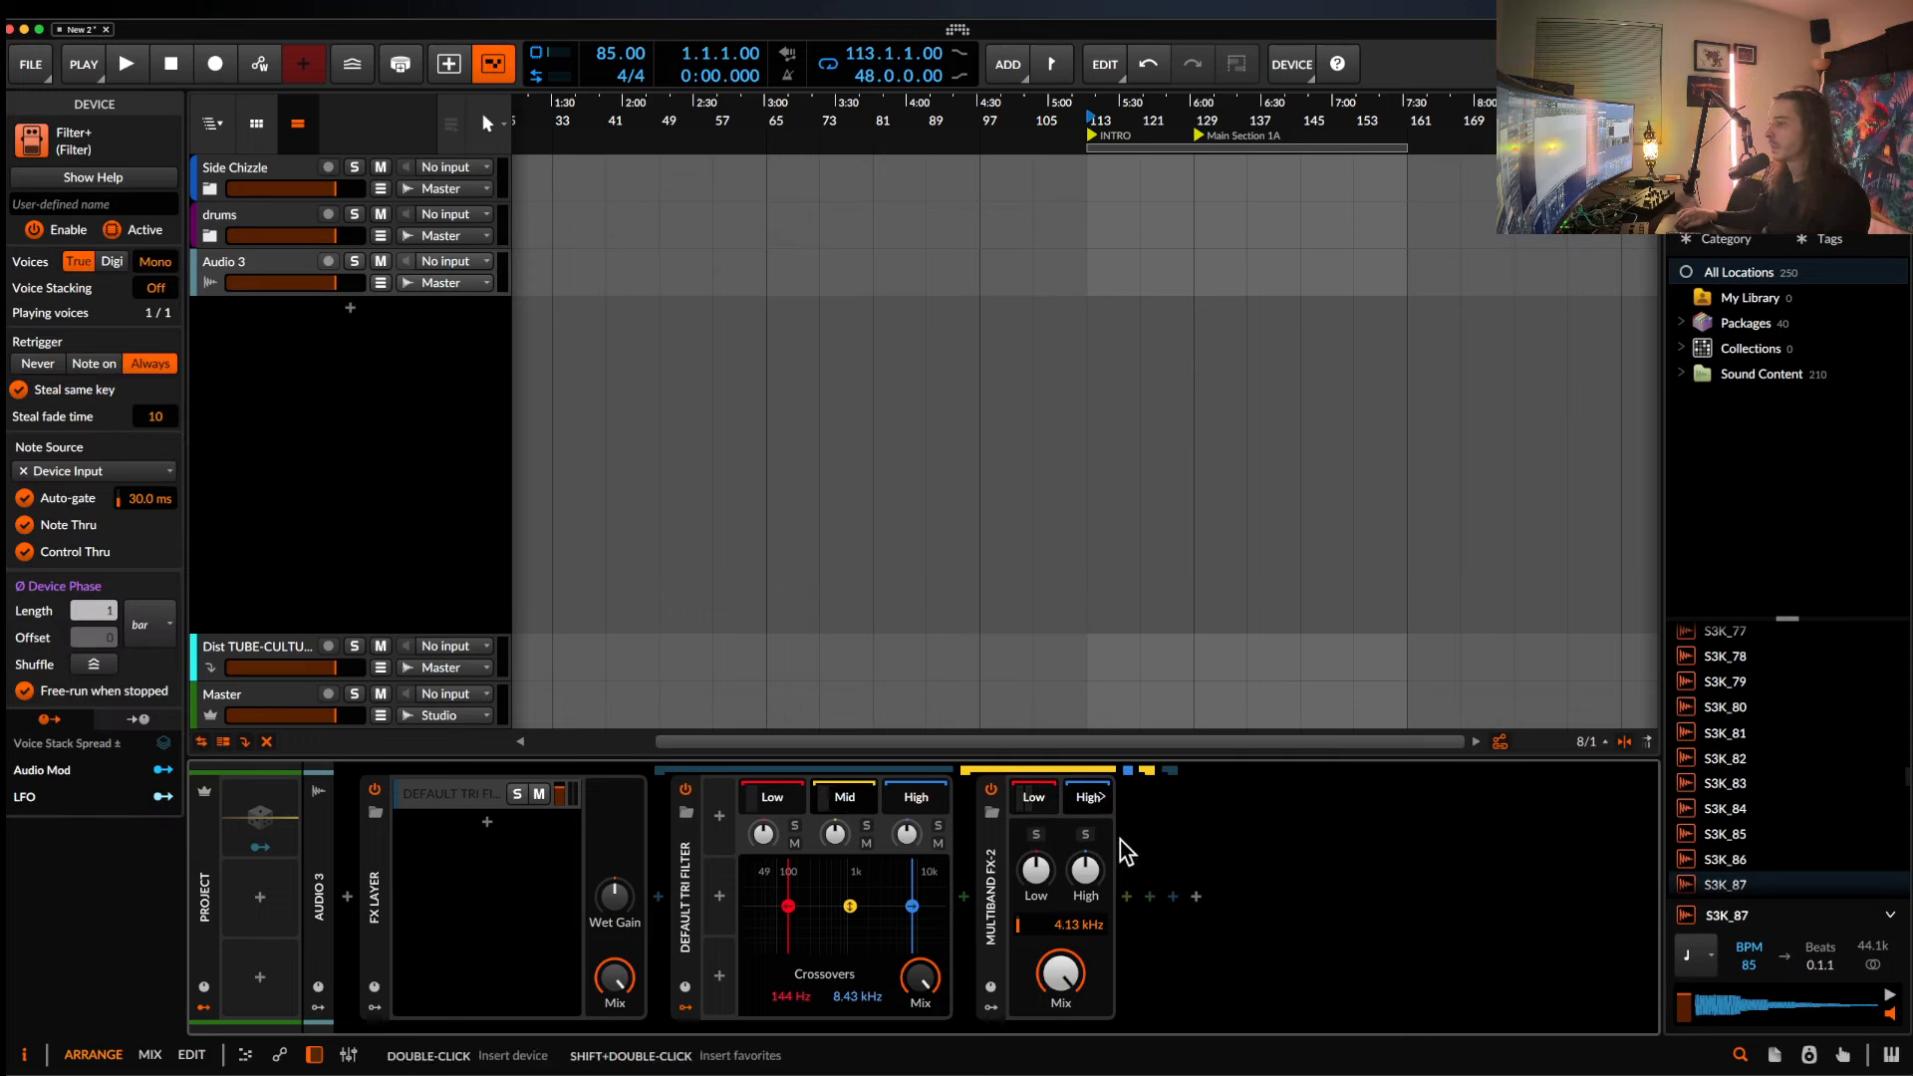
click(1034, 797)
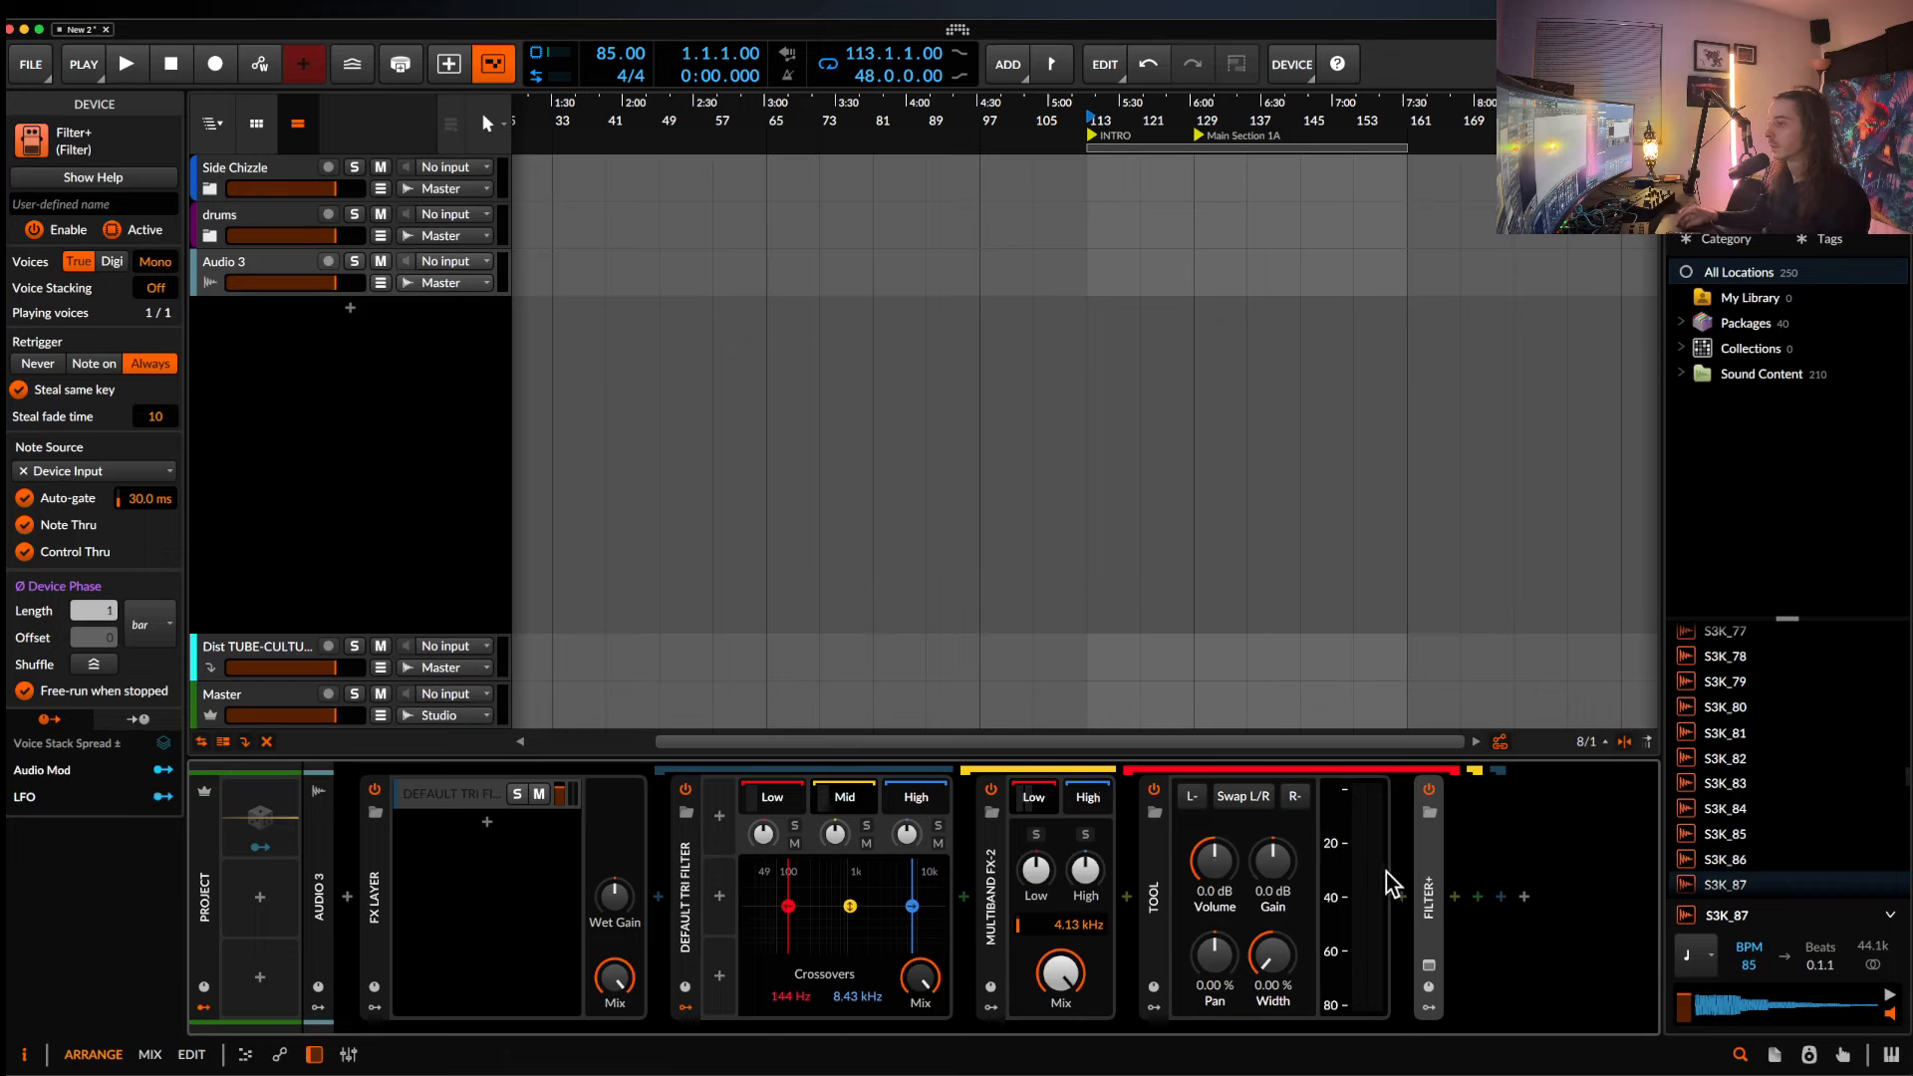
drag(1438, 884, 1163, 842)
Place a Filter+ from the Mid band's Multiband FX-2 into the High band of the Multiband FX-3.
click(907, 802)
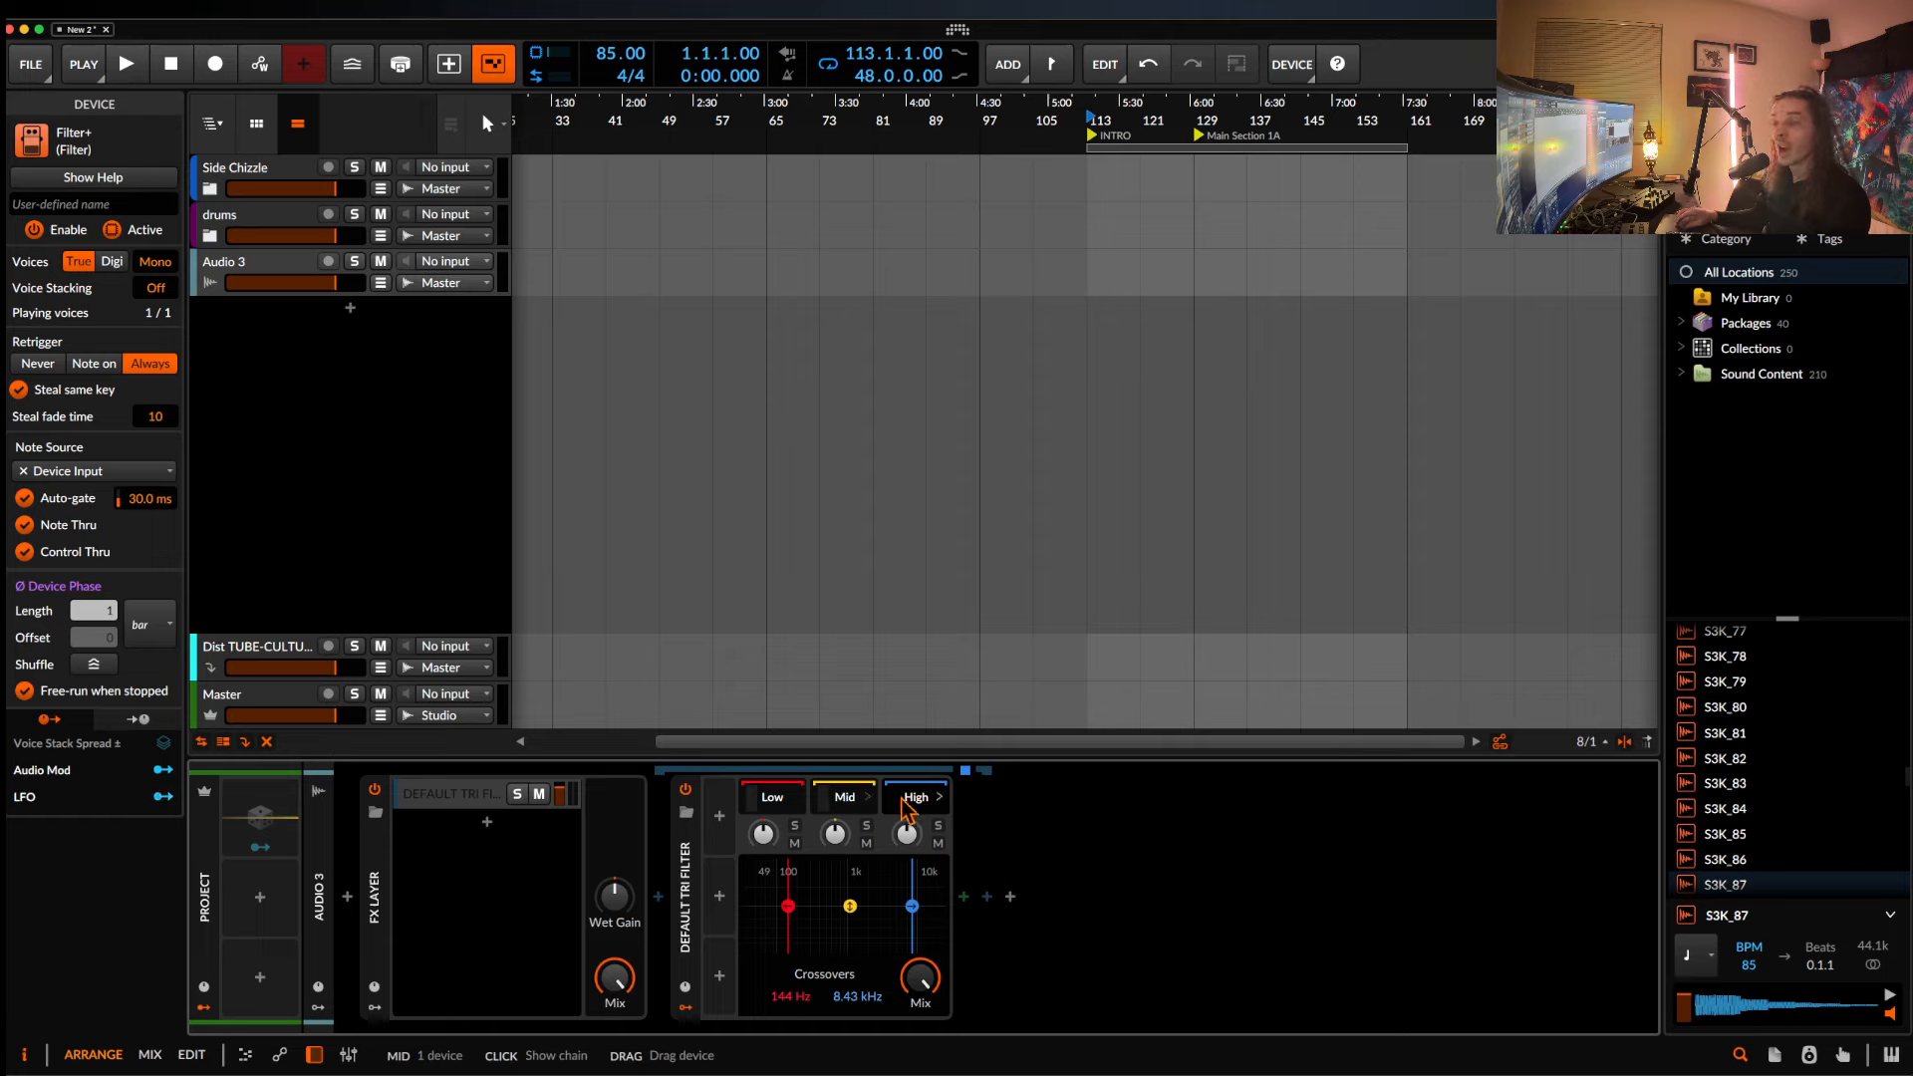
click(846, 802)
drag(1159, 885, 909, 810)
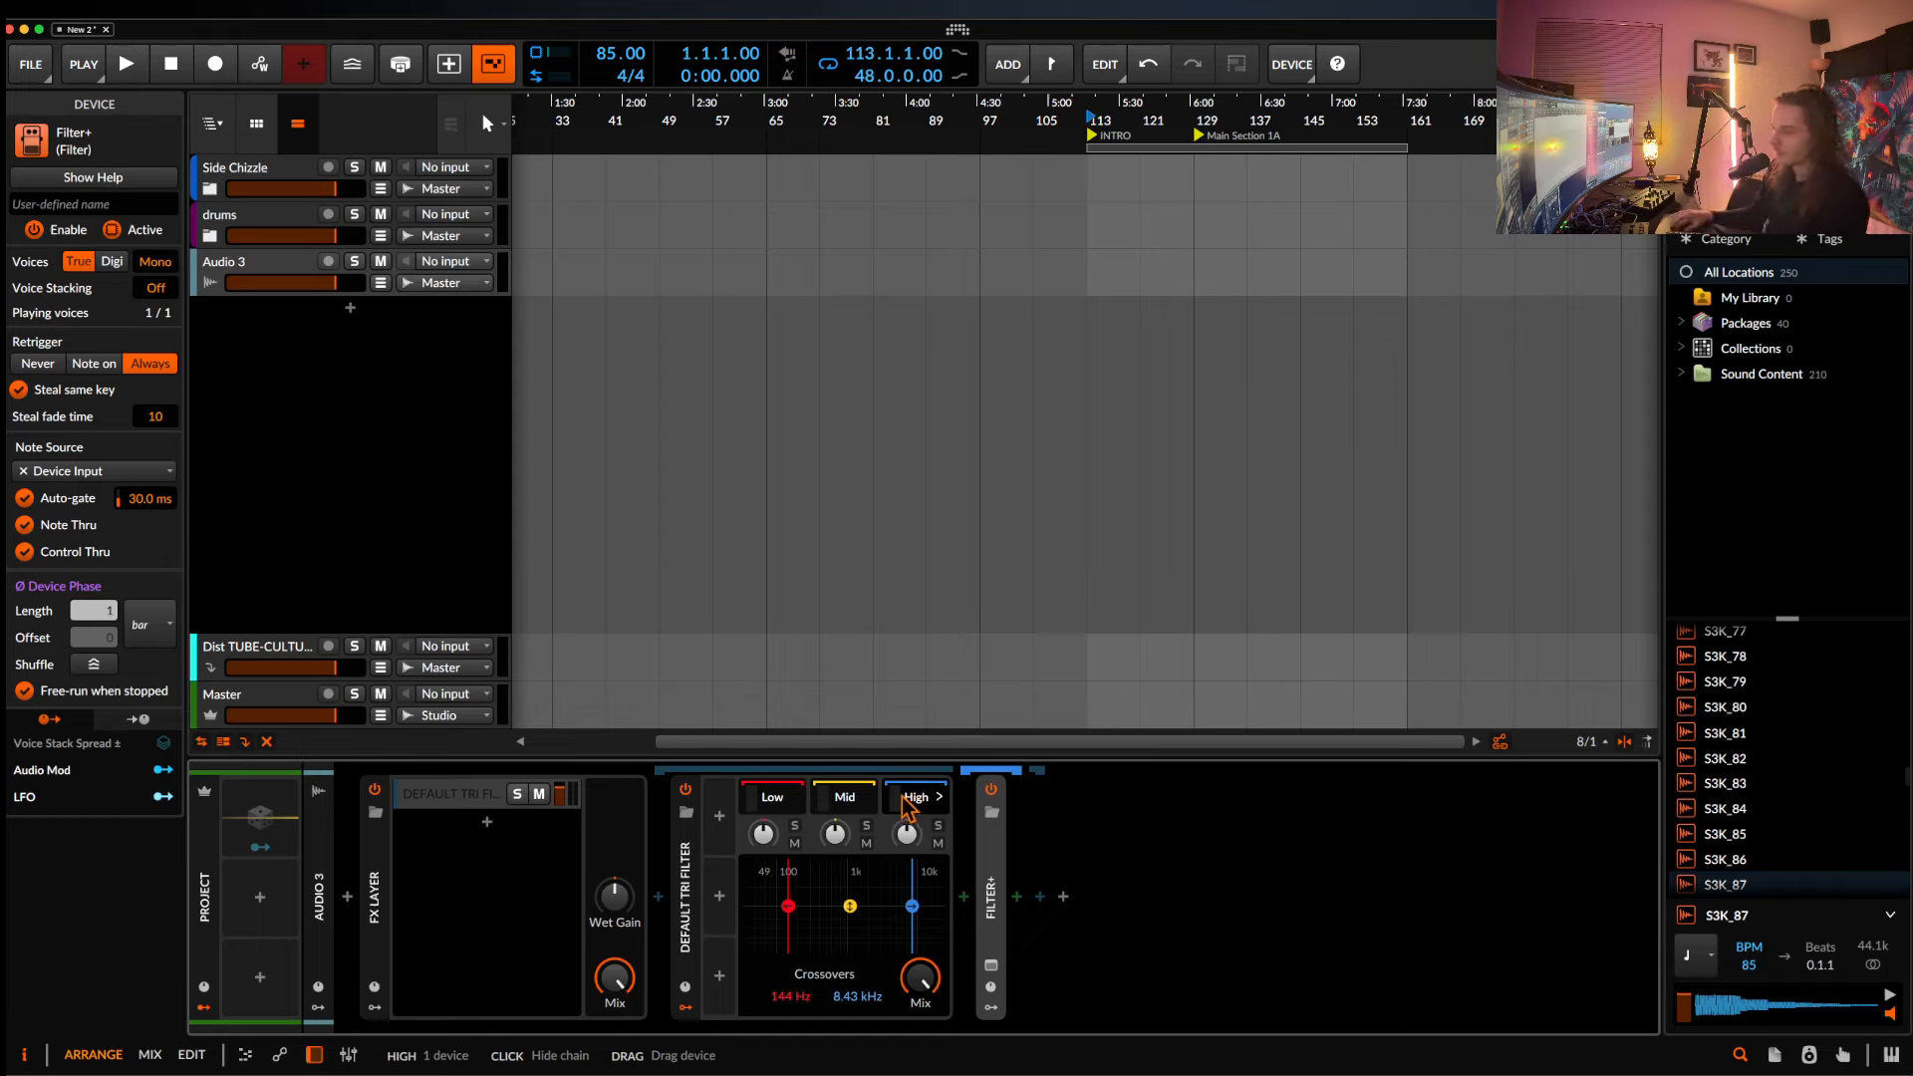
Show the Low band's chain of the Multiband FX-3 and expand its Filter+ device.
click(765, 802)
double_click(990, 886)
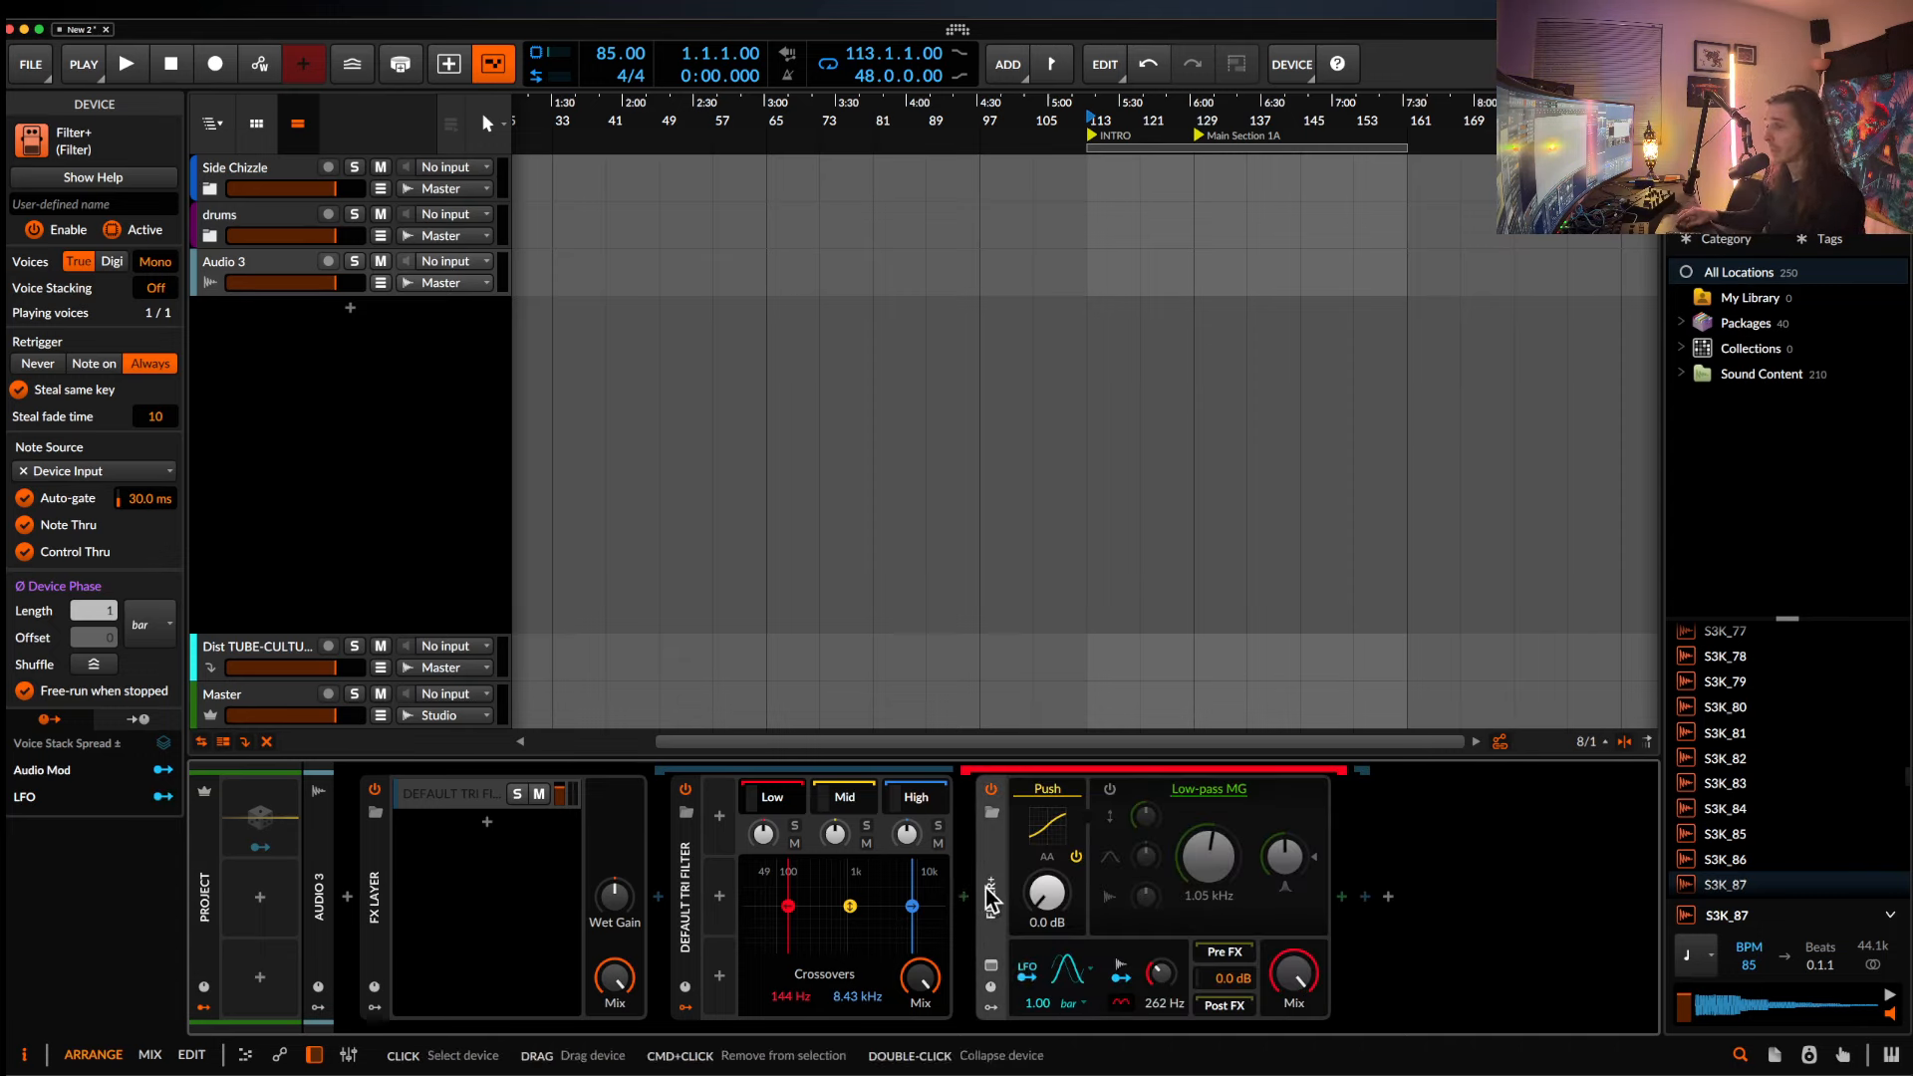
Try replacing the Low band's Filter+ with a Sweep device, searching for "sweep", and undo the replacement.
key(Delete)
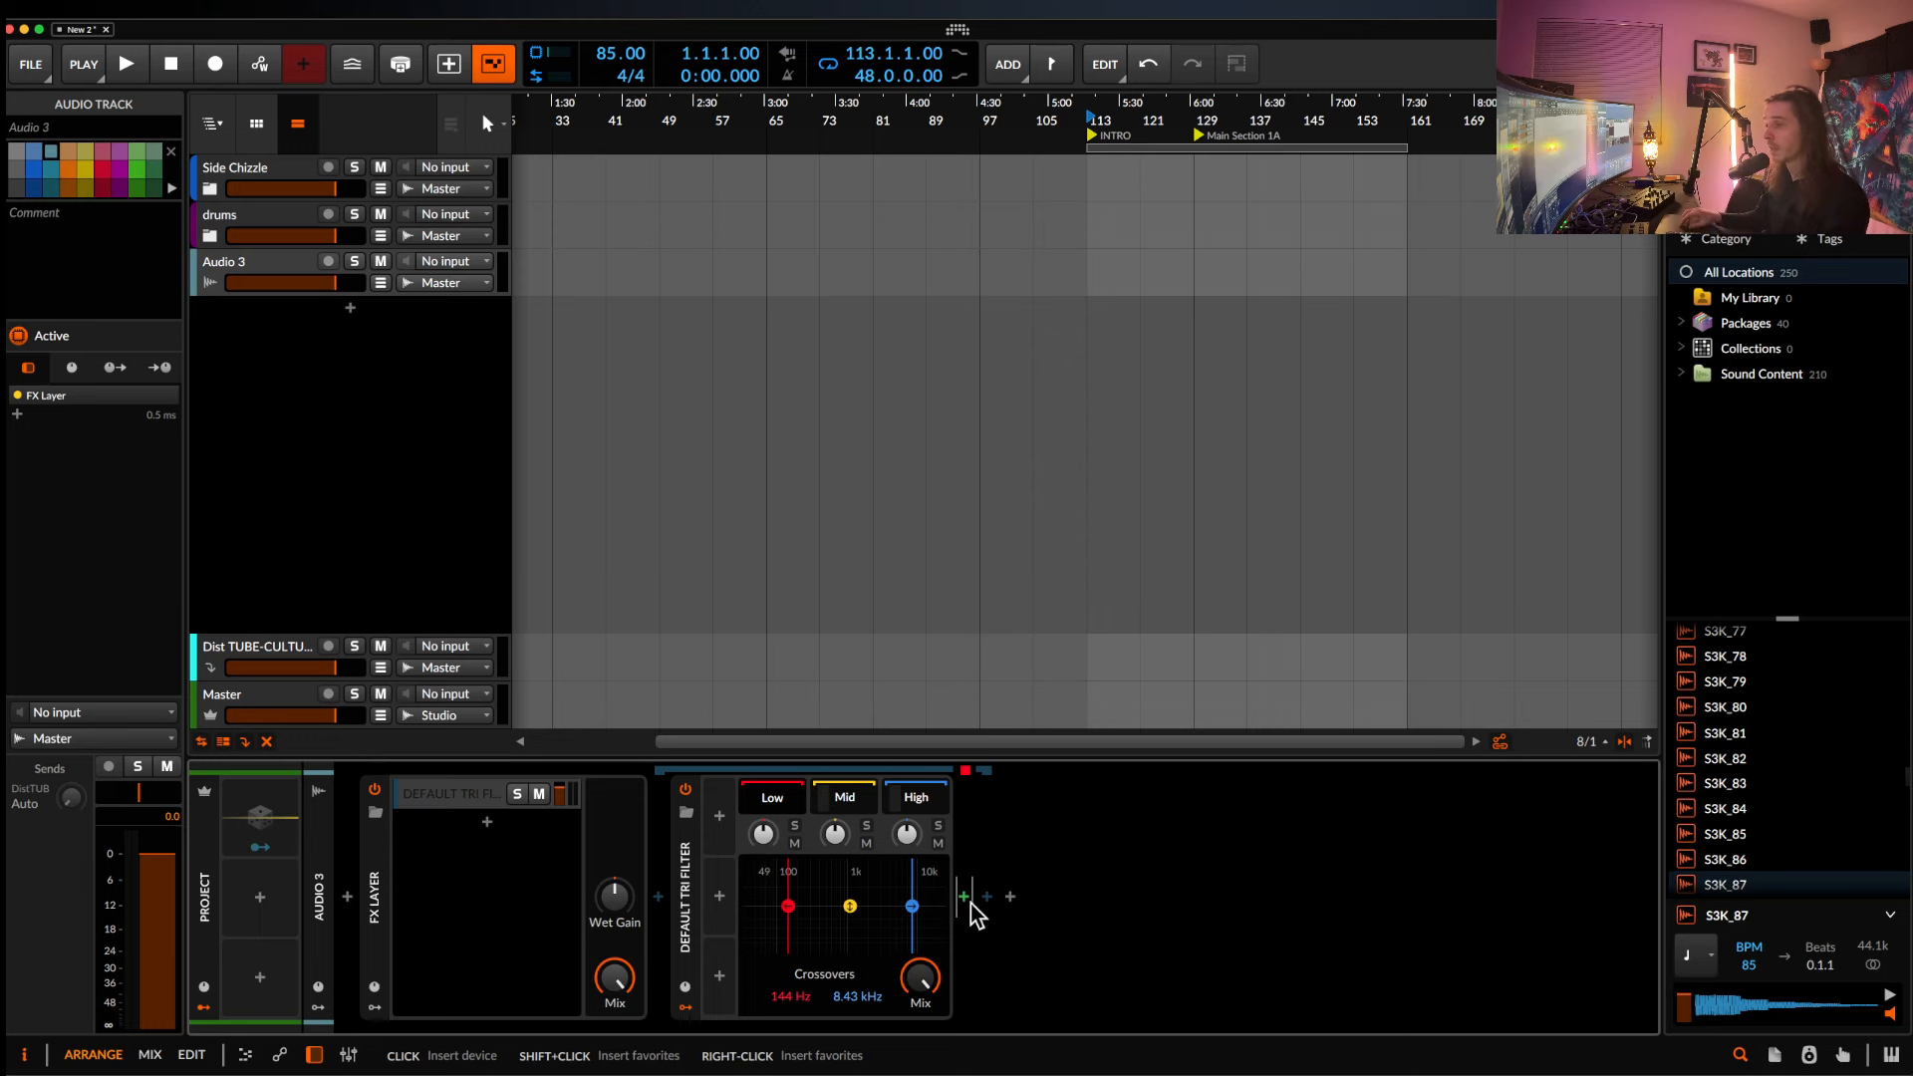
click(964, 903)
text(sweep)
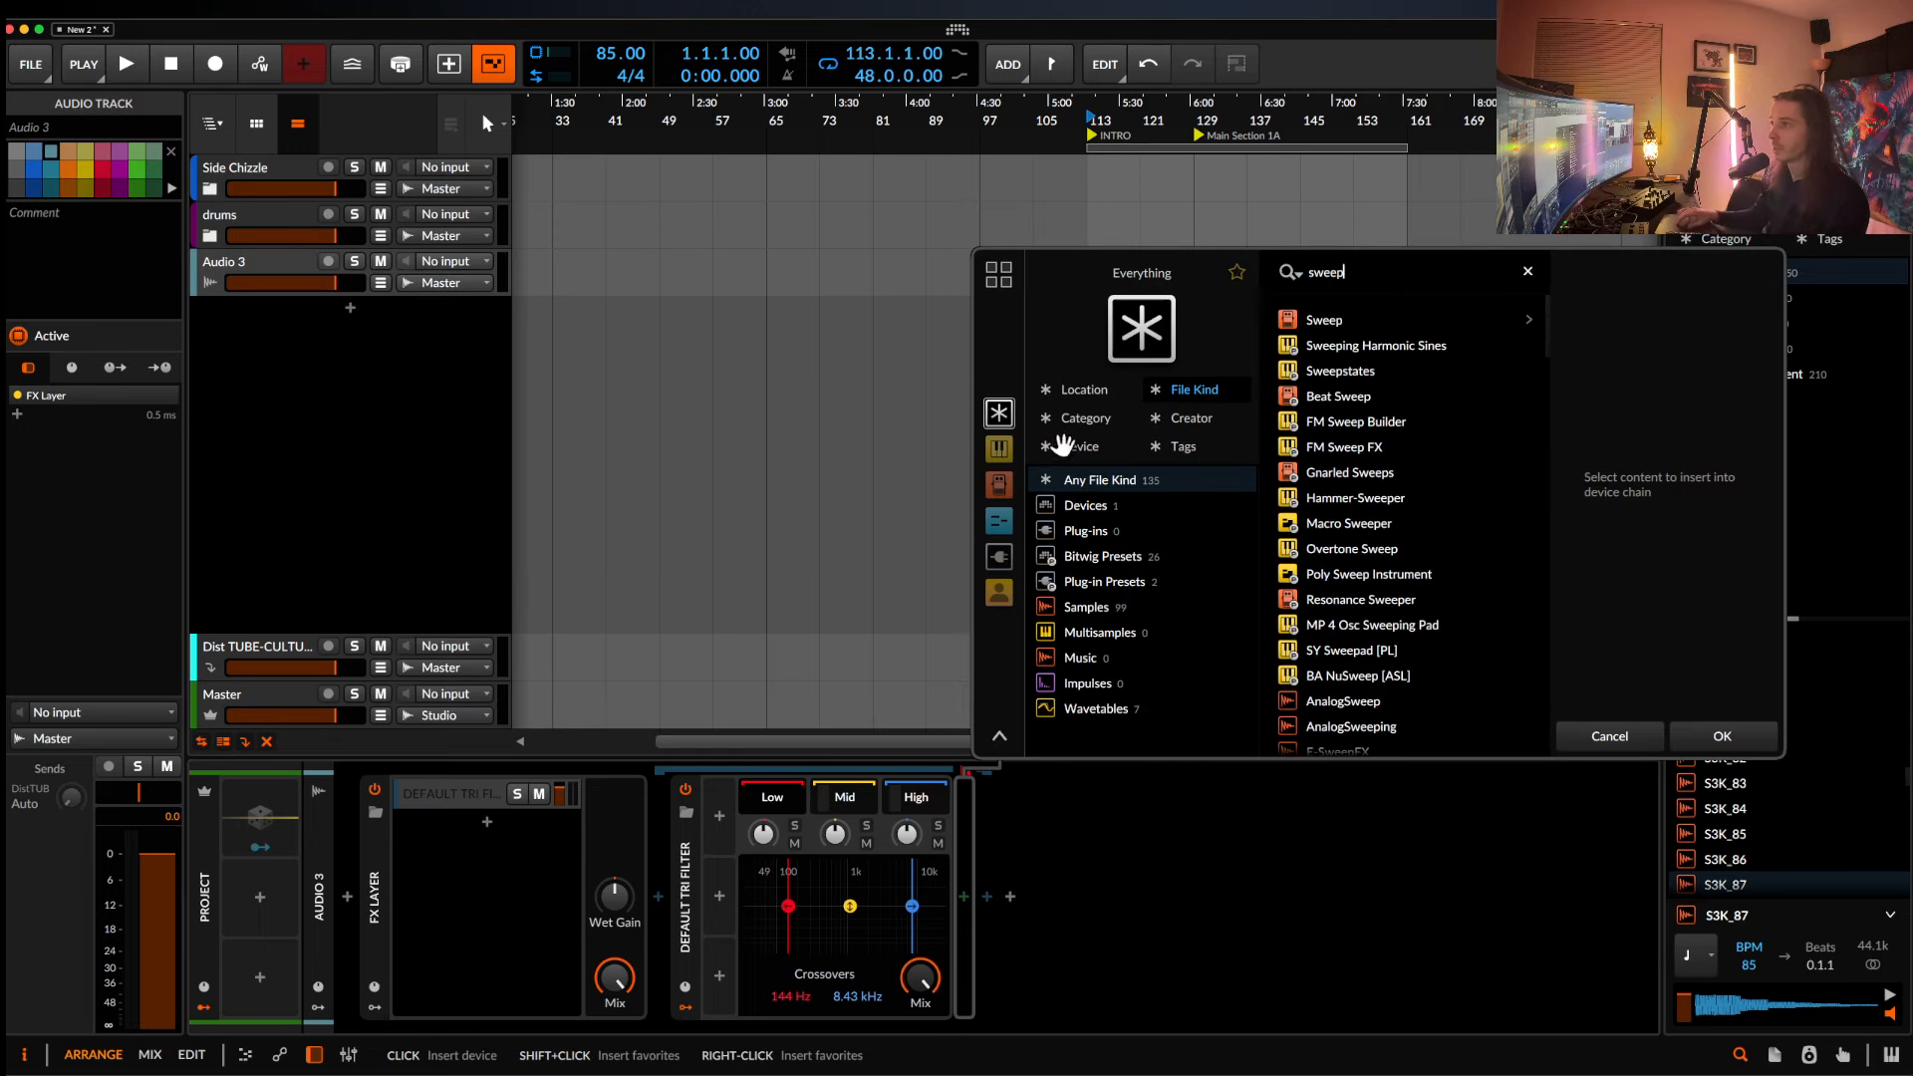
key(Down)
click(1723, 734)
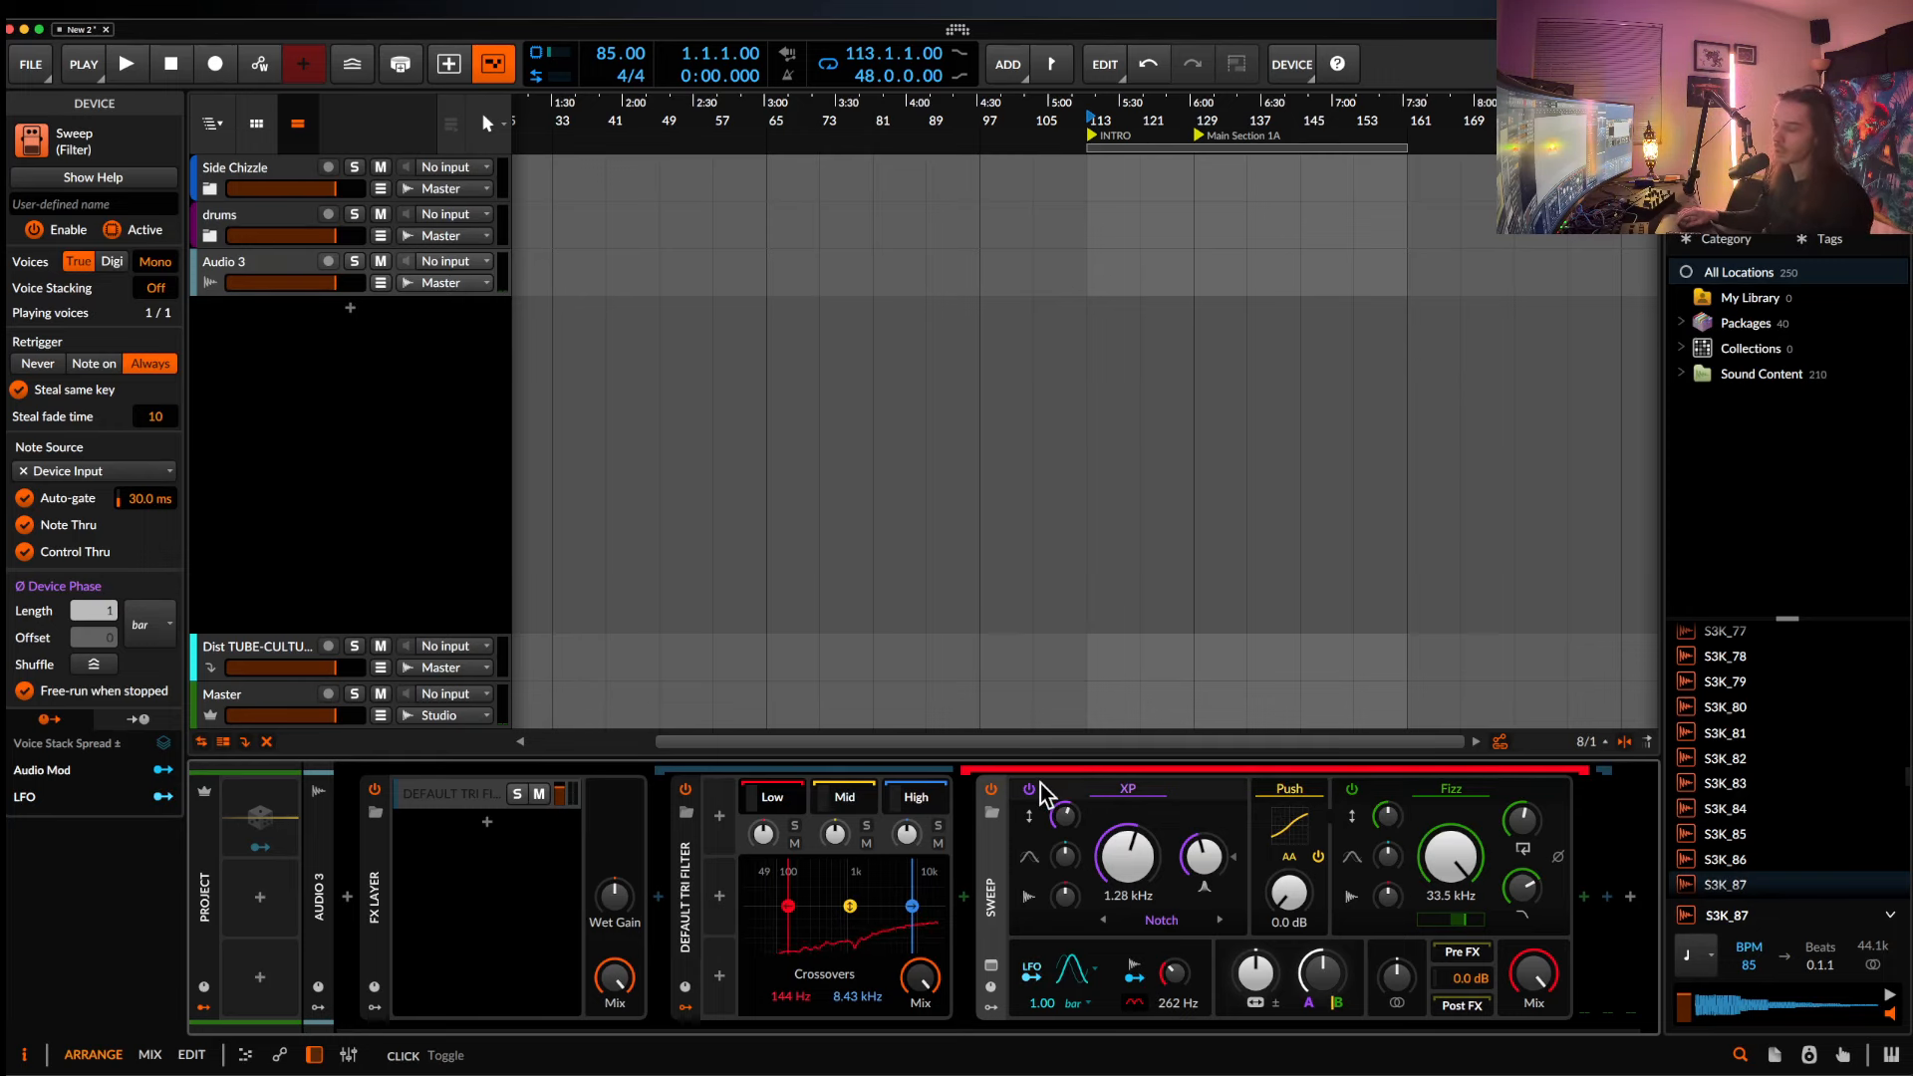
key(ctrl+z)
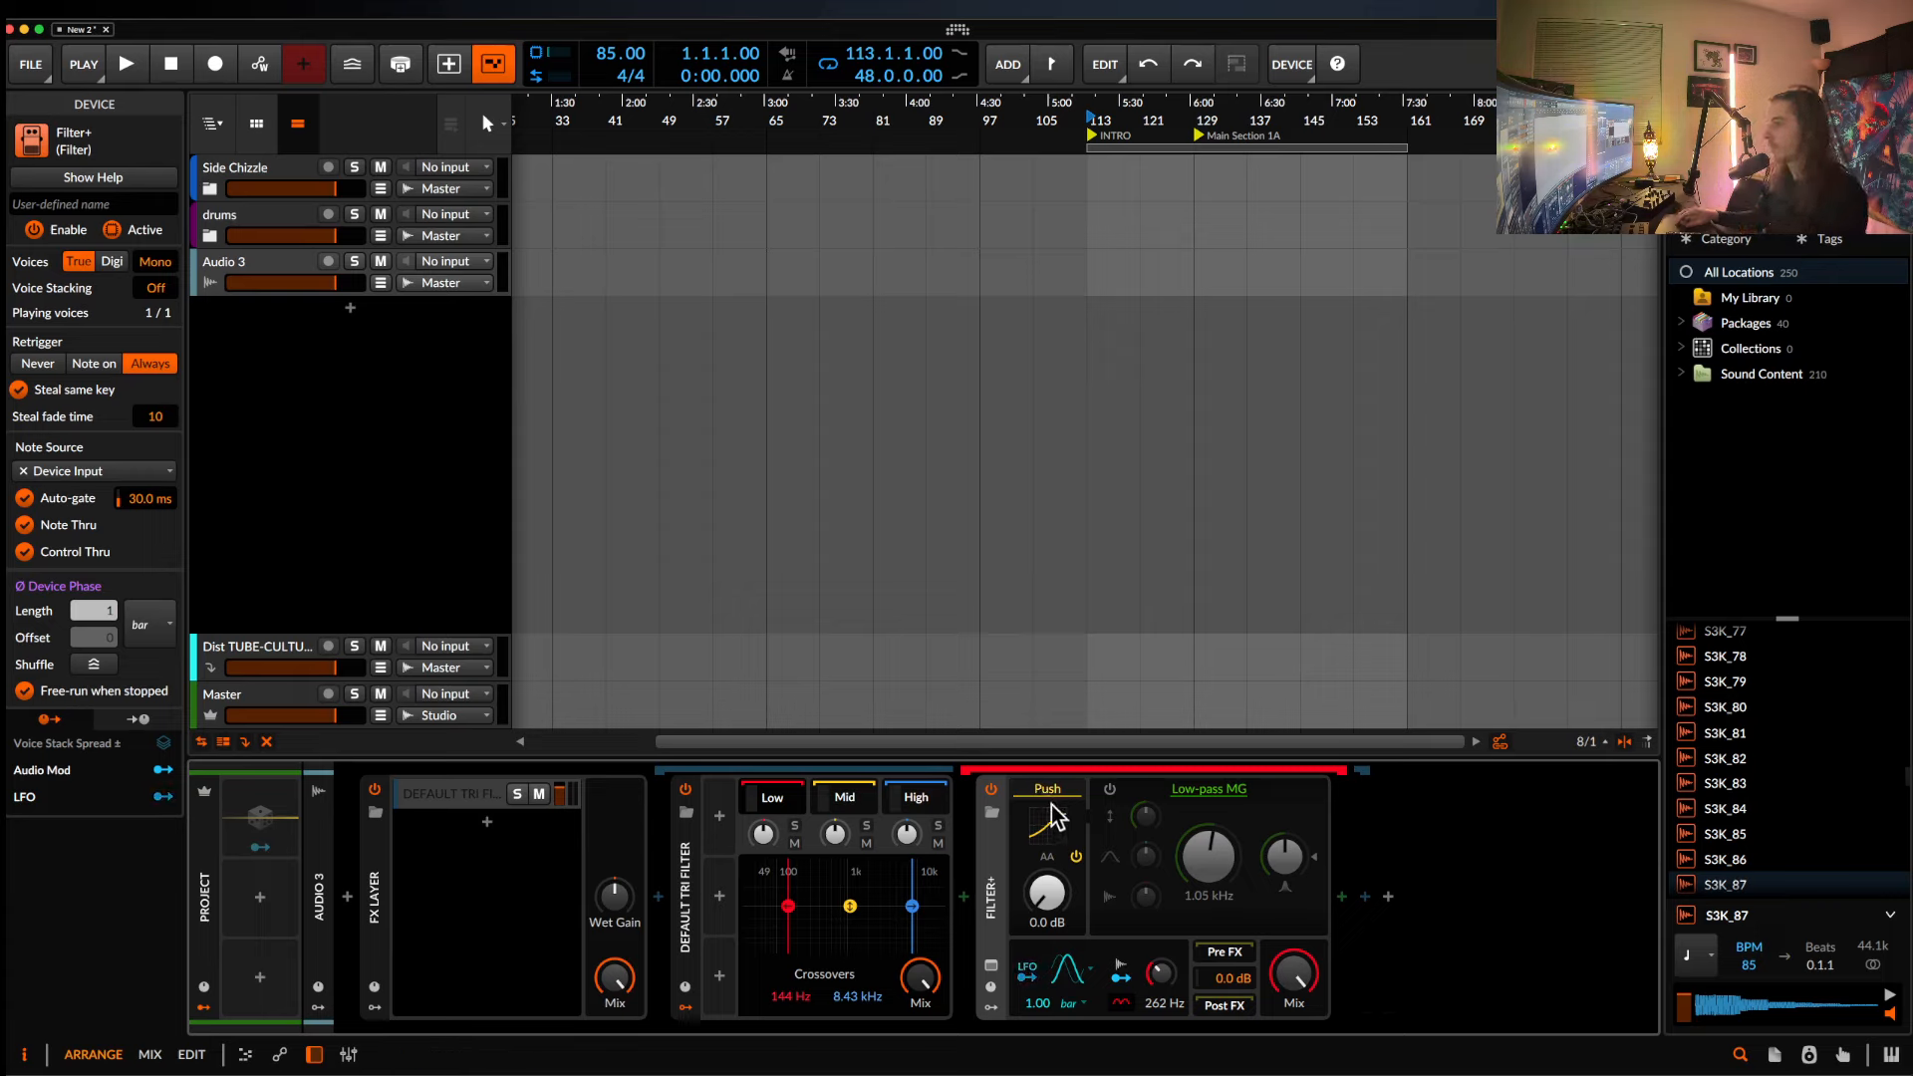
Switch the Low band Filter+ waveshaper to Transfer and reset its curve to the straight Init shape.
click(1047, 793)
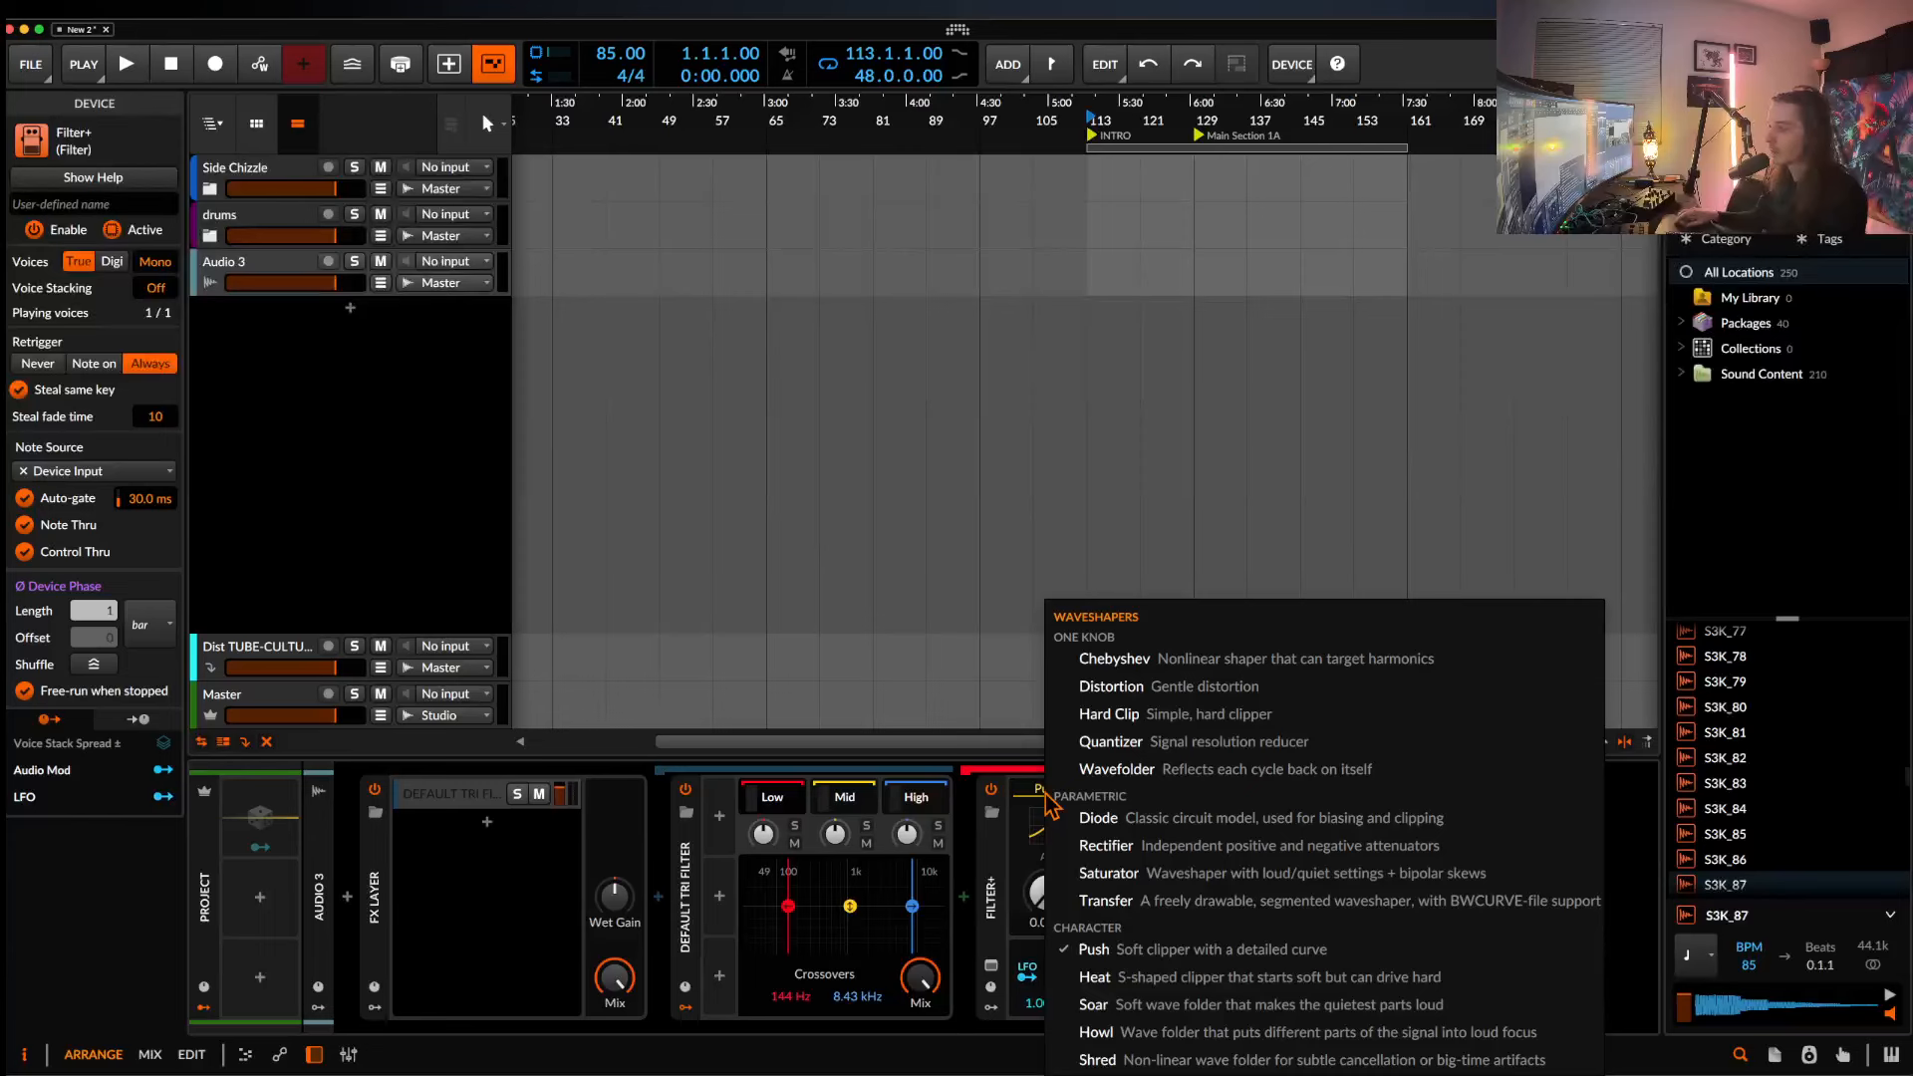
click(1108, 902)
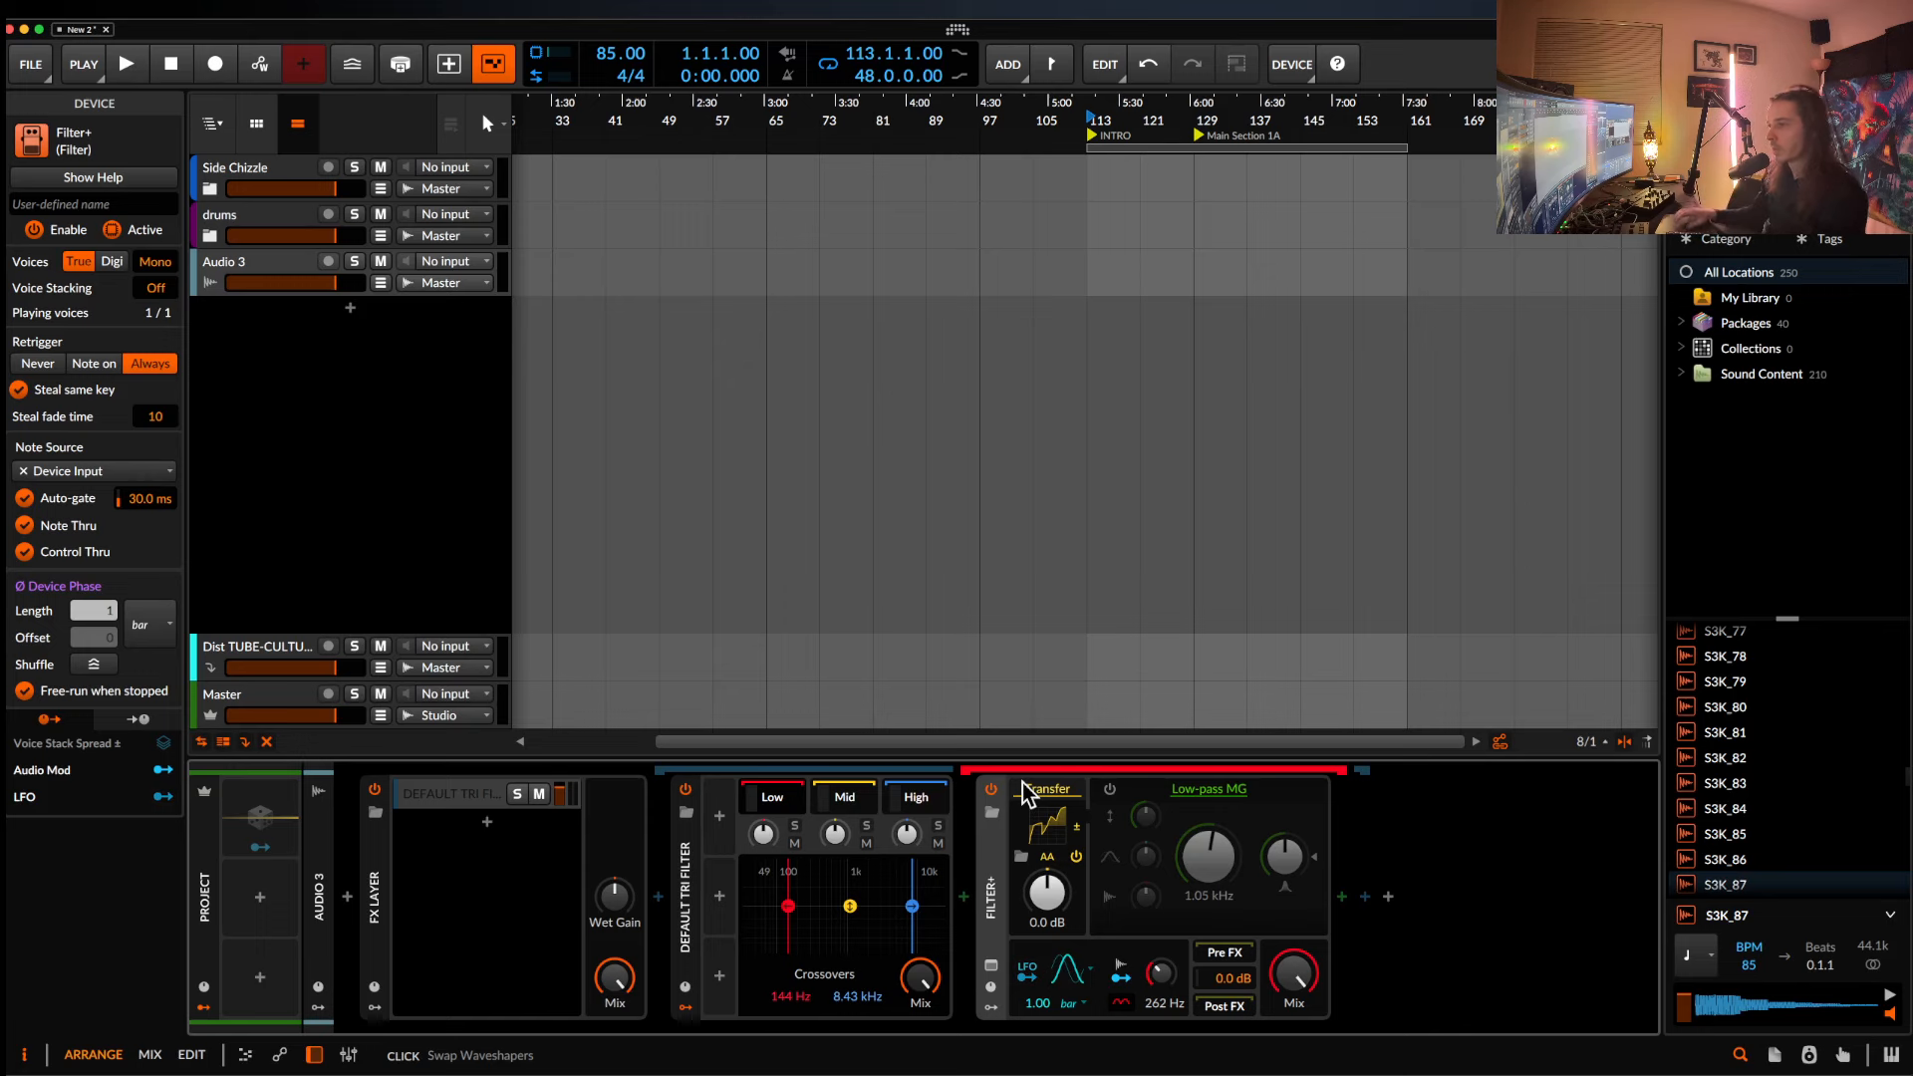
click(1046, 825)
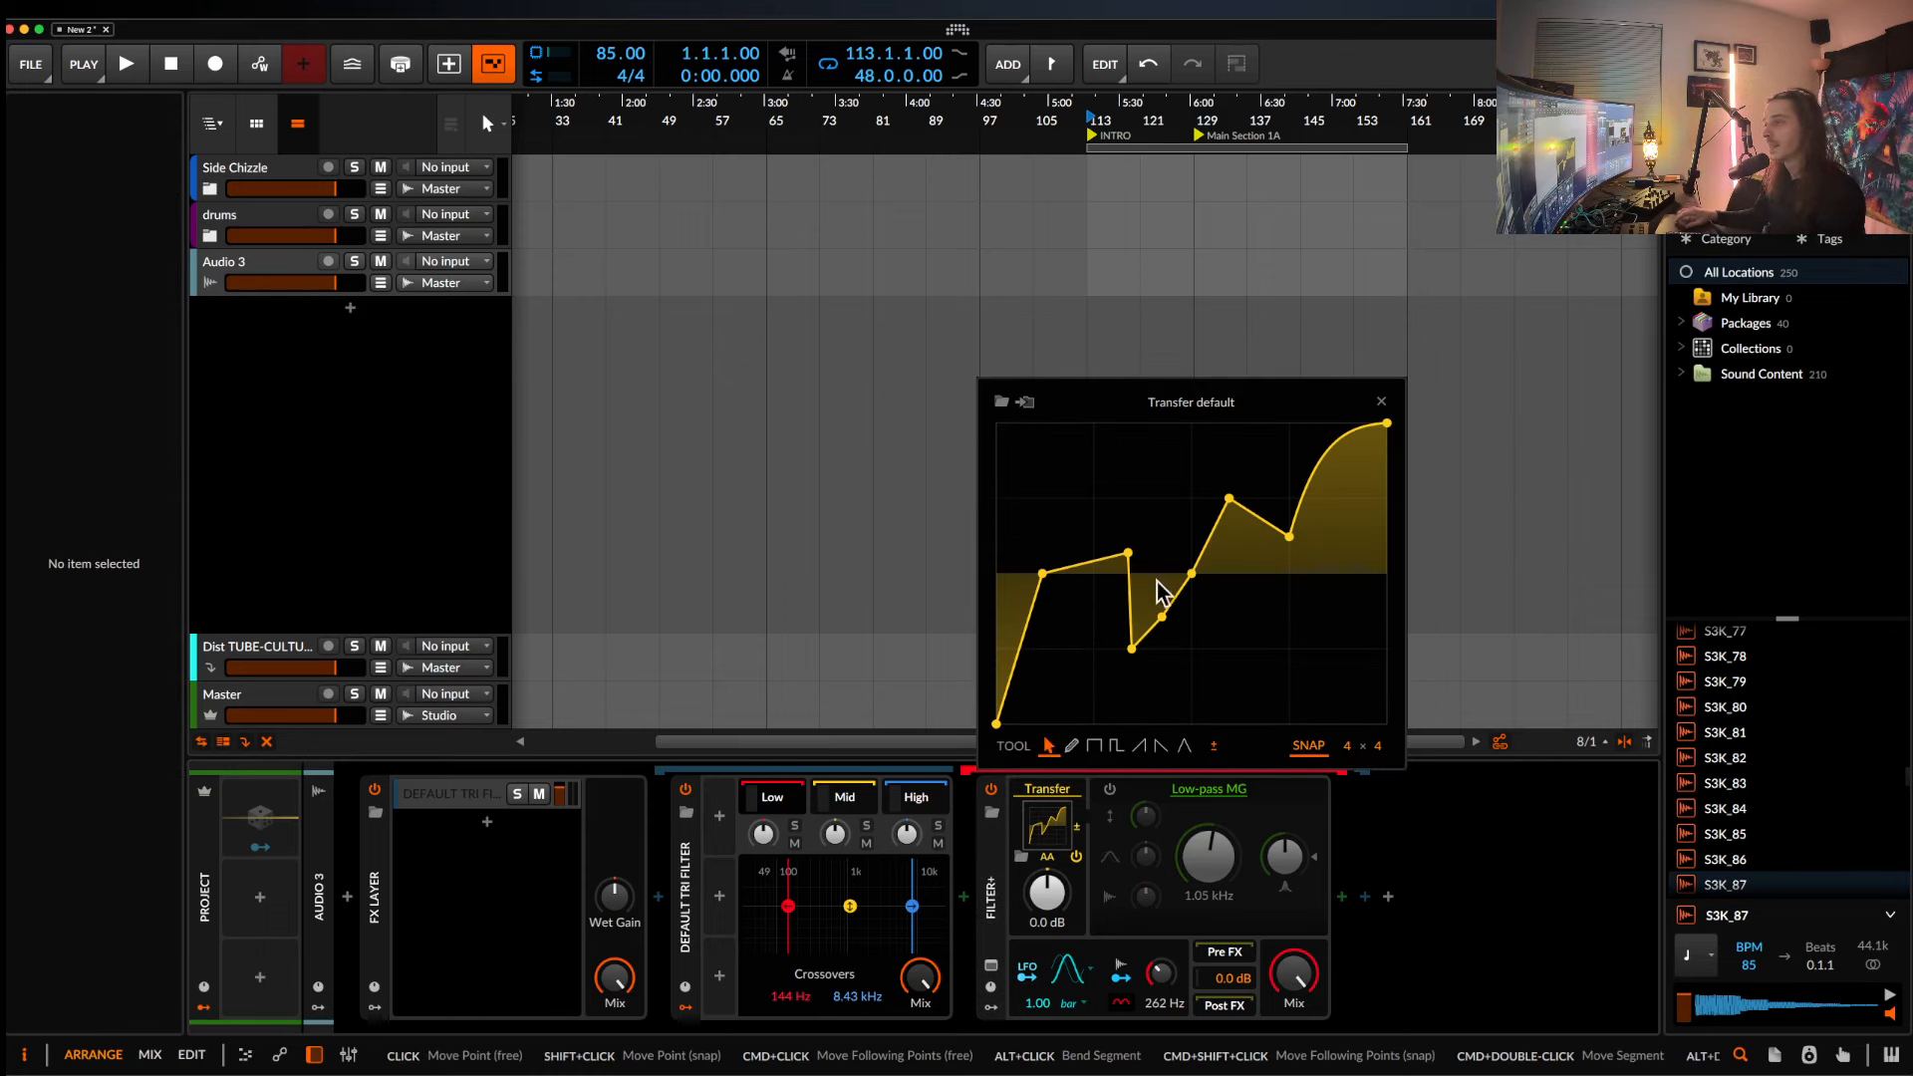
right_click(1088, 668)
click(1176, 842)
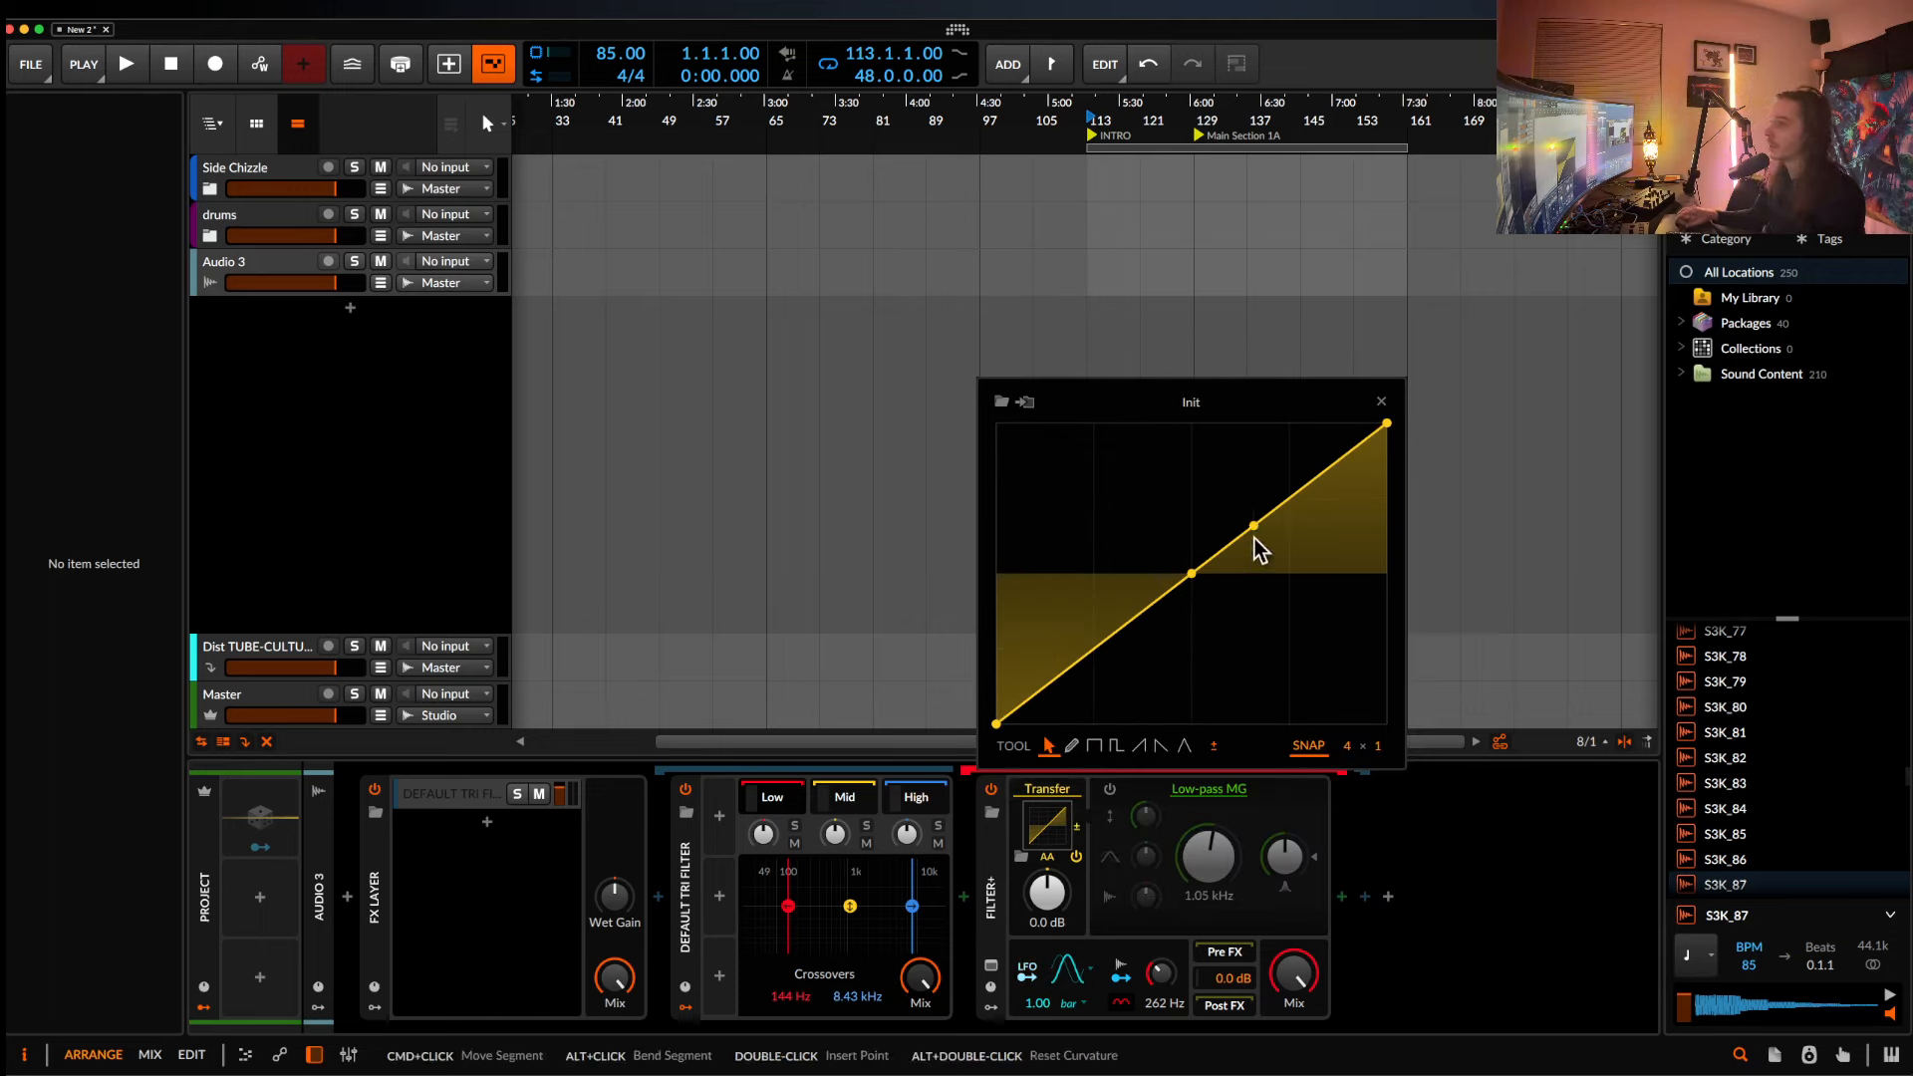
Shape the Transfer curve into a smooth S by bending its lower half downward and its upper half upward.
drag(1256, 522, 1260, 456)
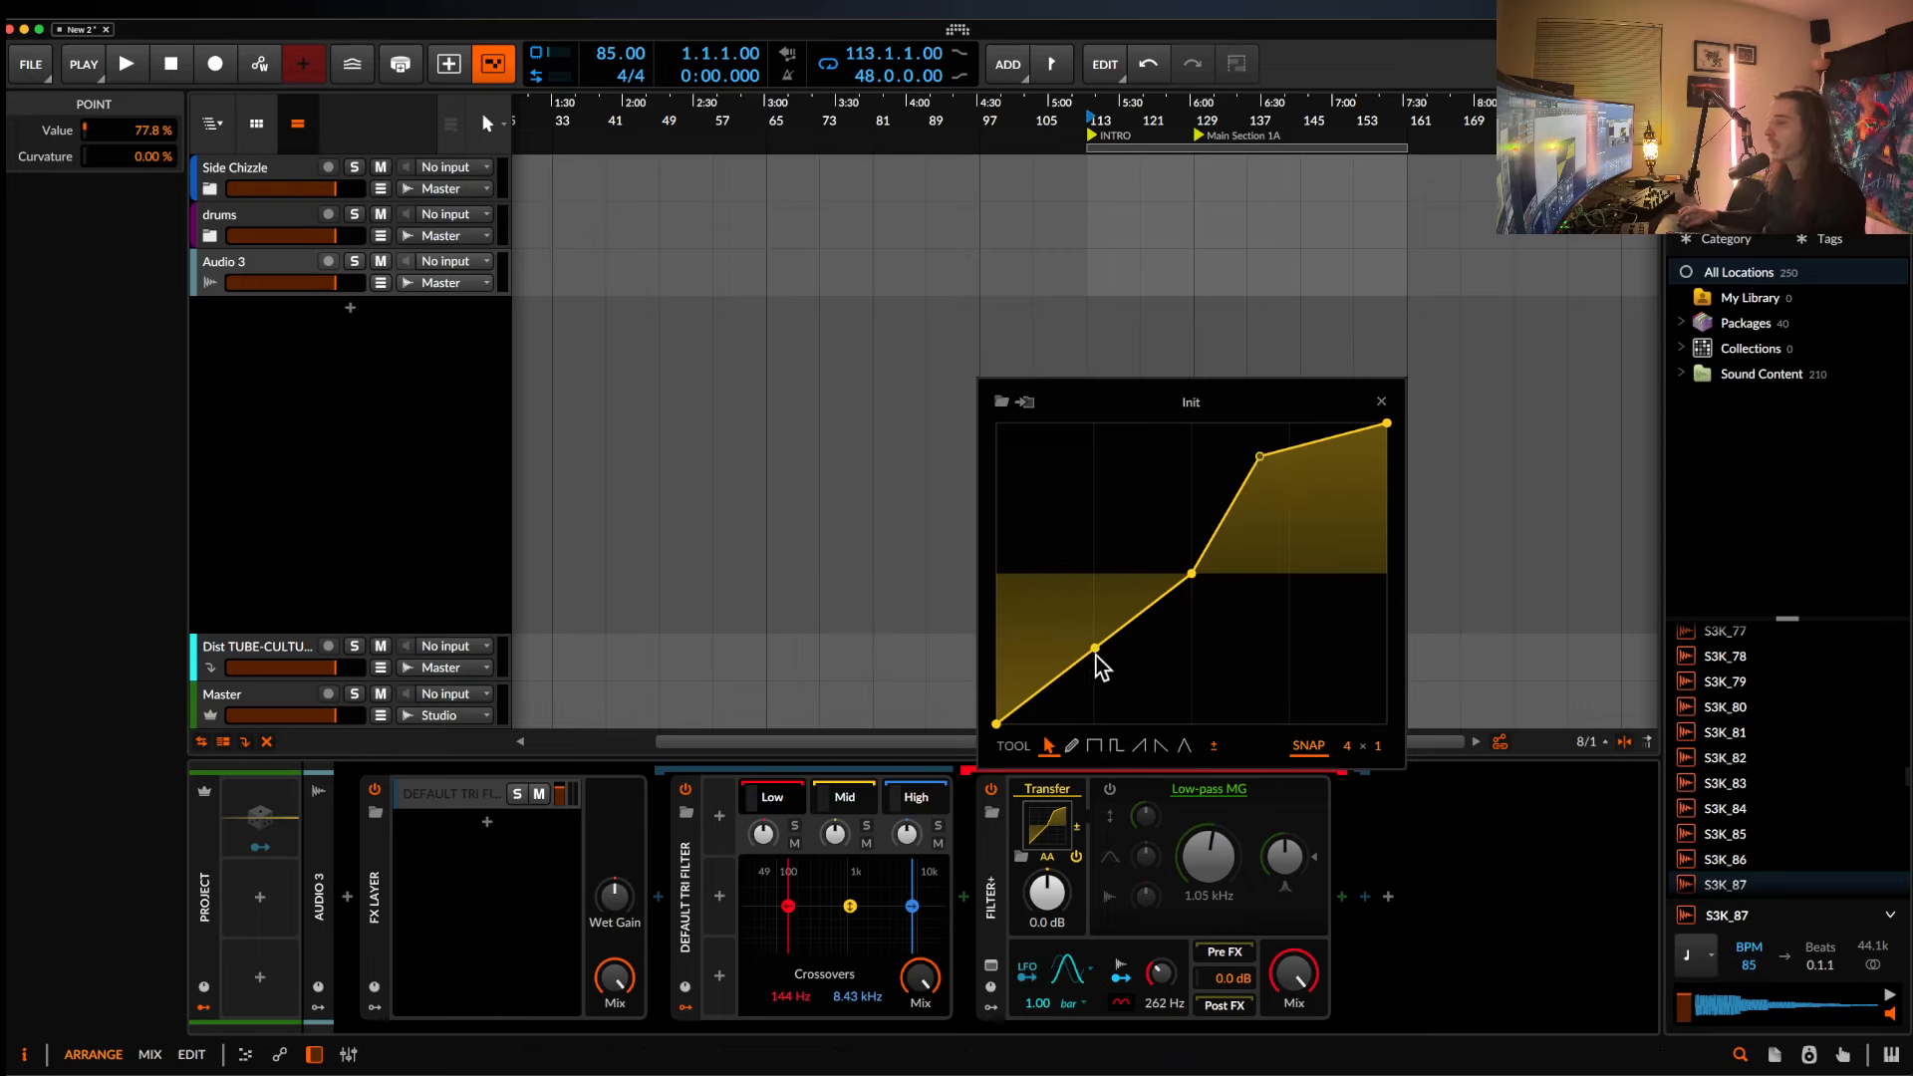
drag(1093, 652, 1093, 718)
double_click(1261, 459)
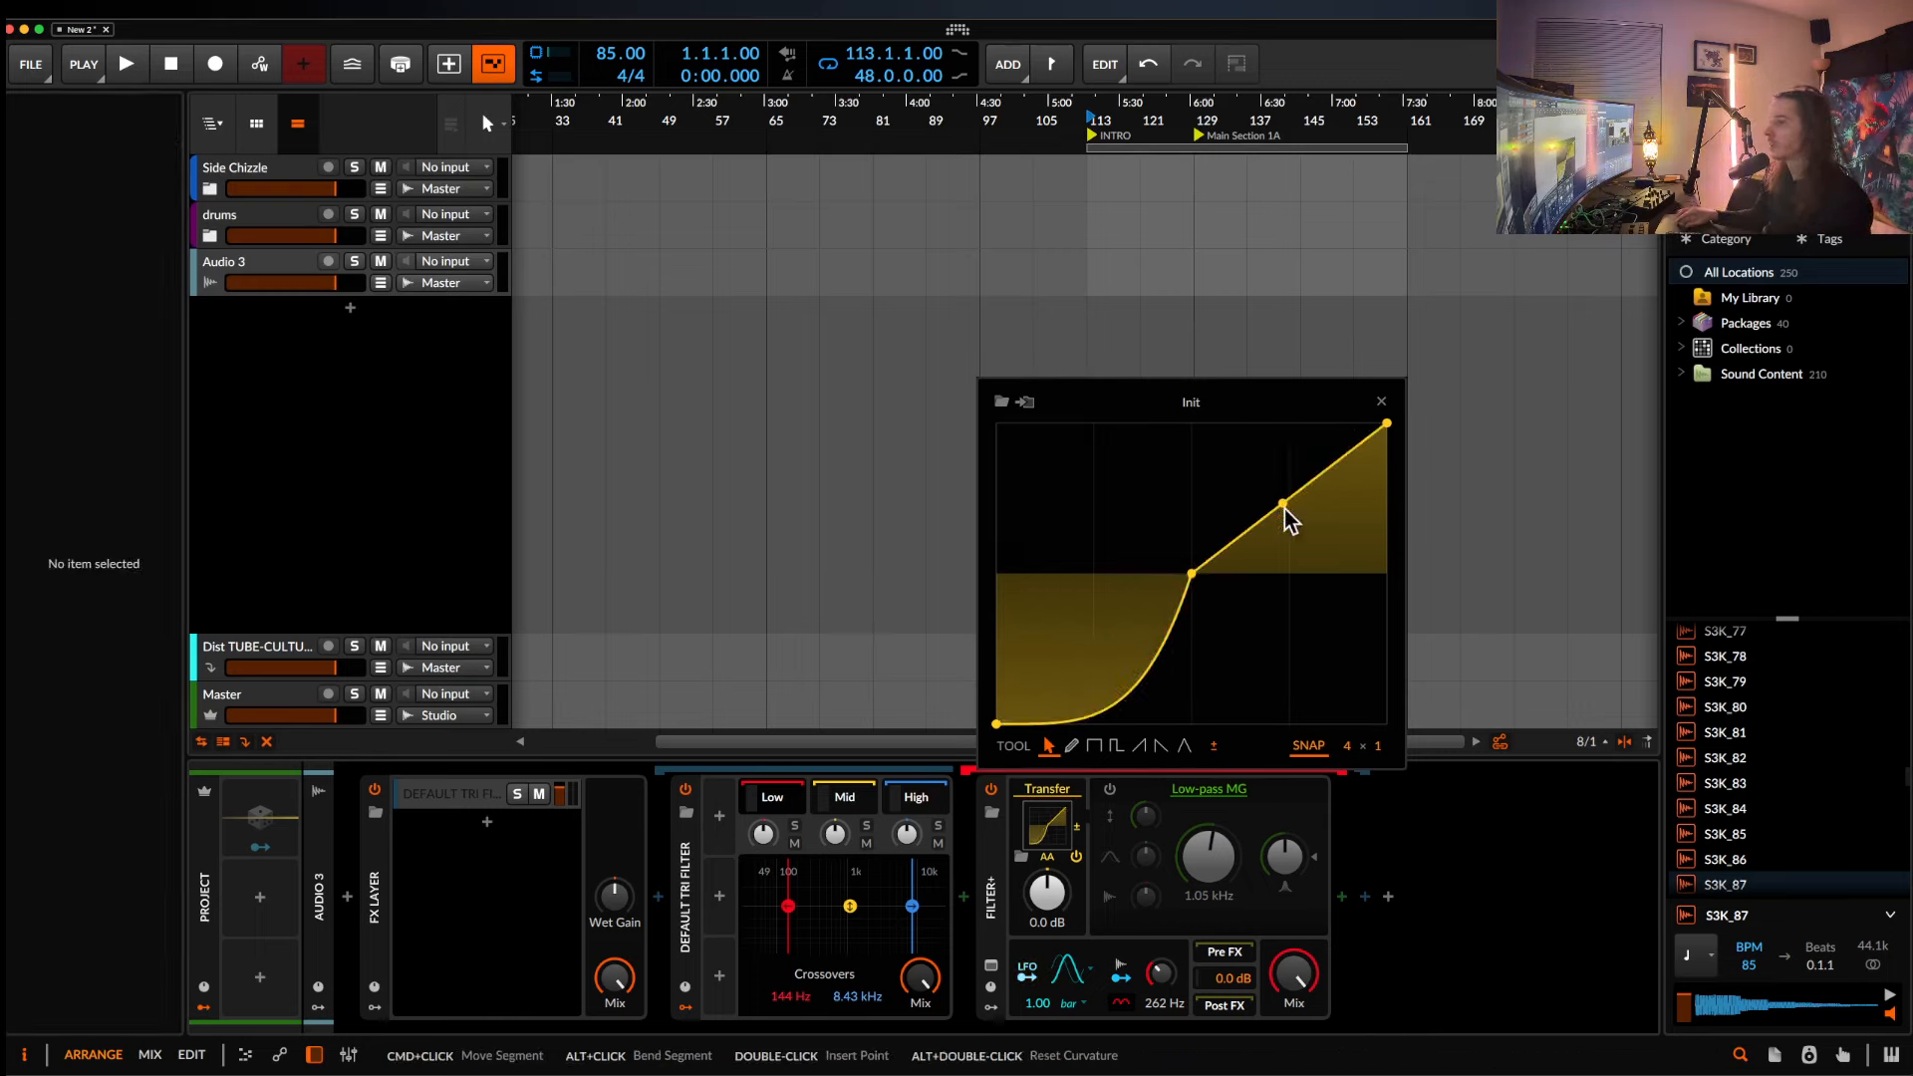
drag(1293, 508, 1292, 449)
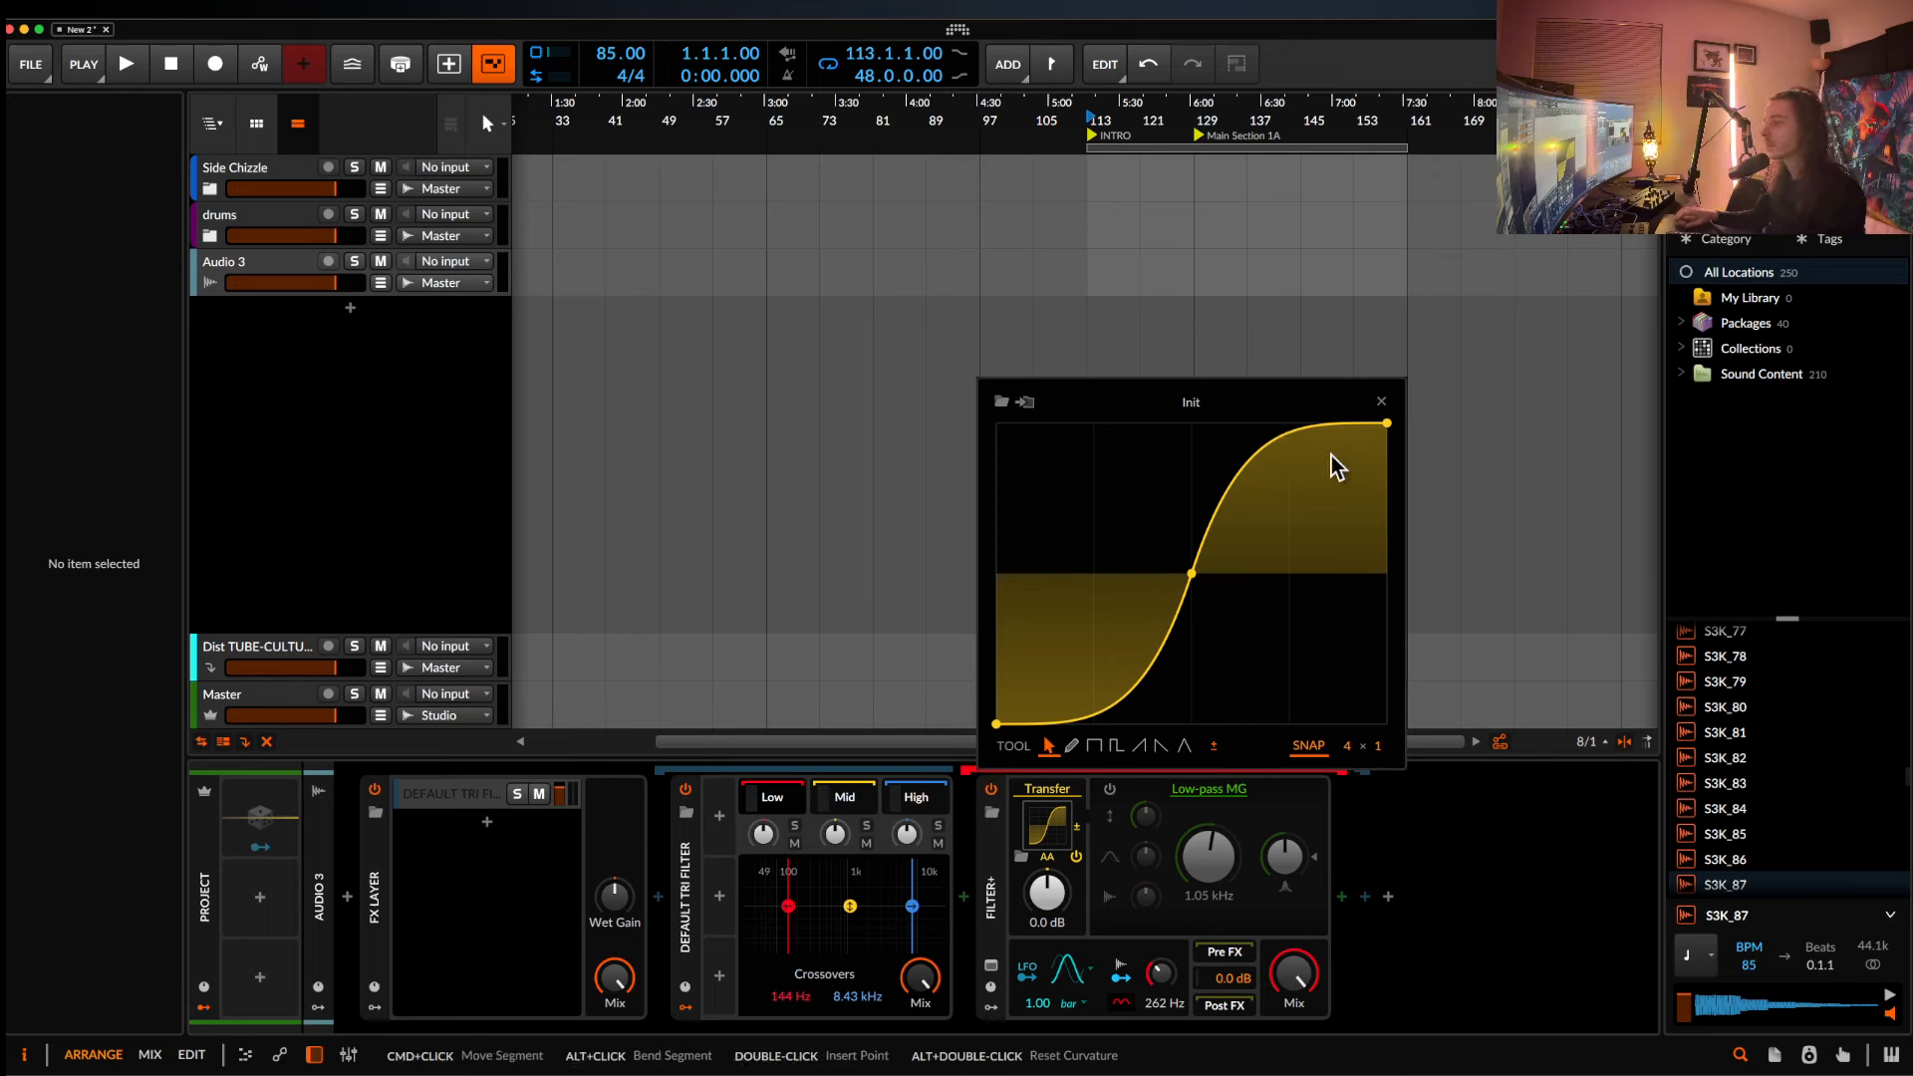
click(984, 837)
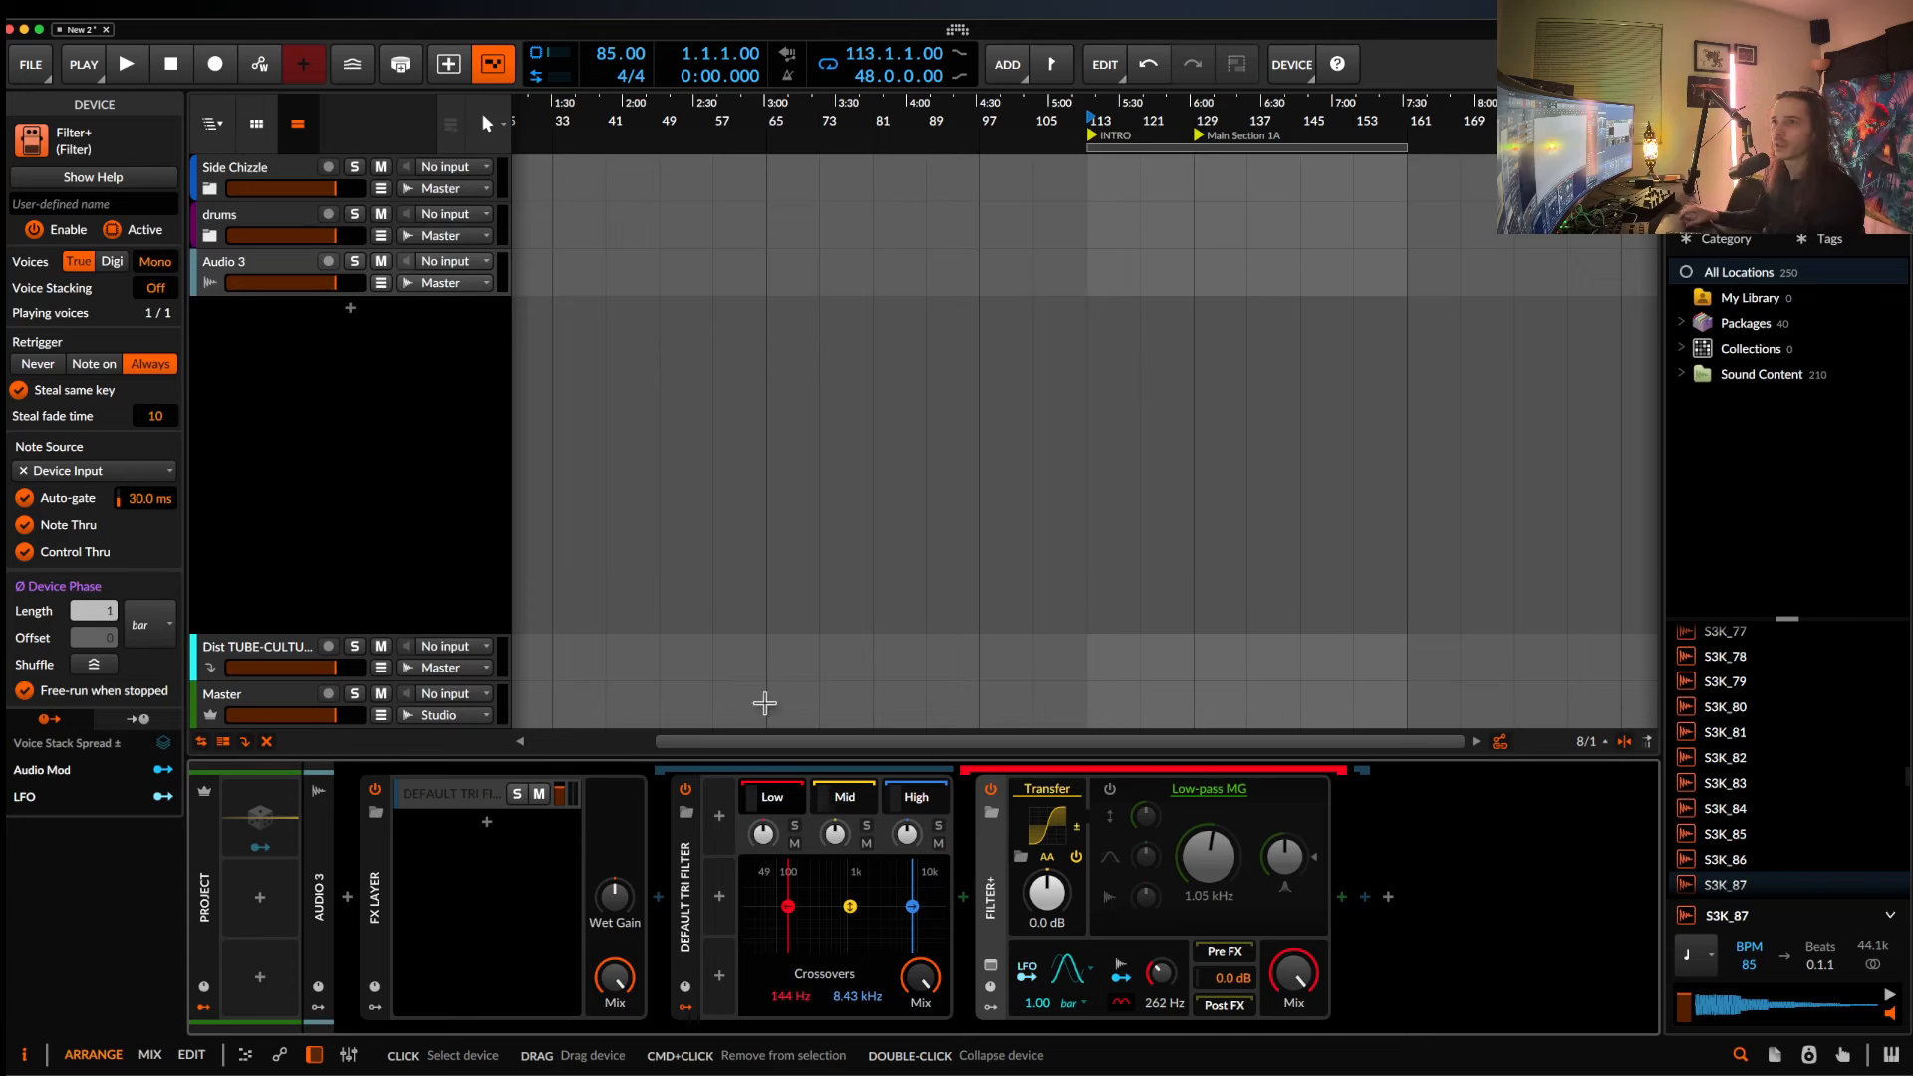
Examine the Filter+ help page, including its waveshaper slot and the Transfer curve display.
click(104, 177)
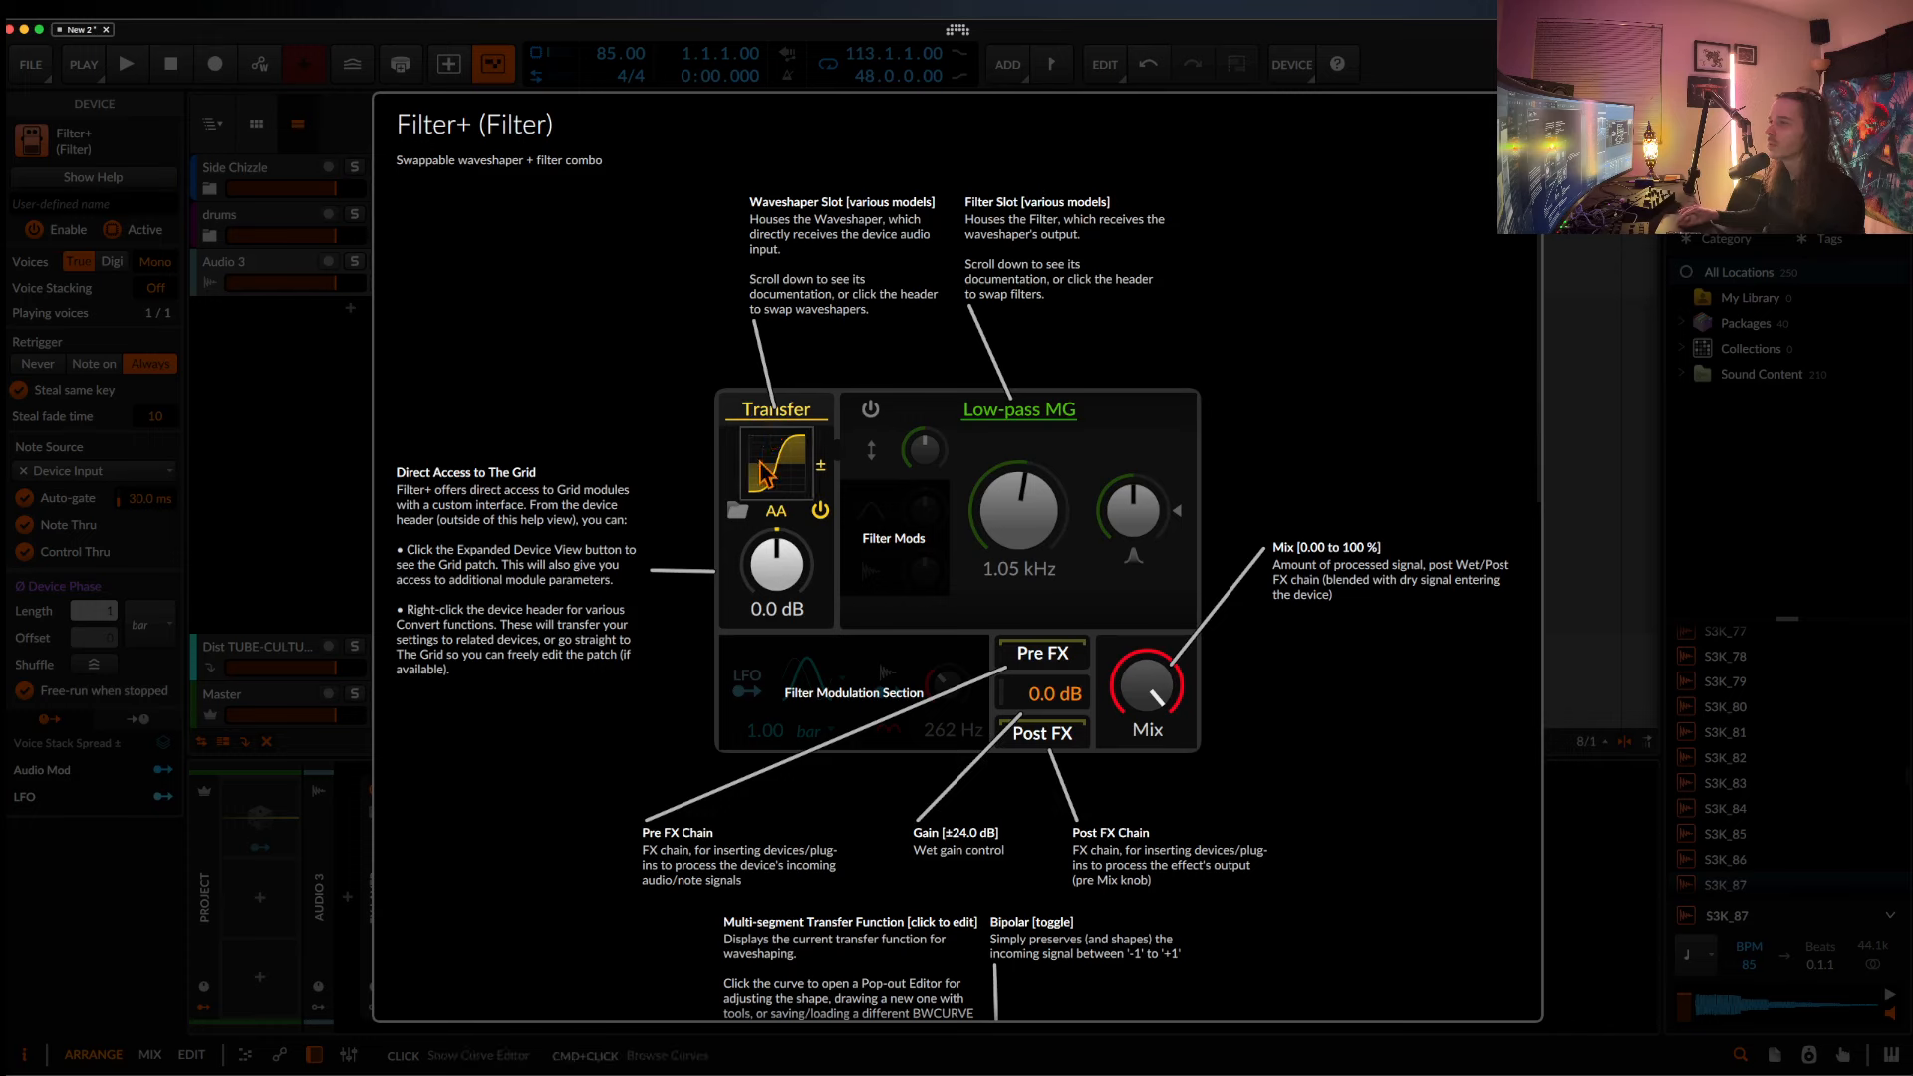
click(777, 411)
click(717, 461)
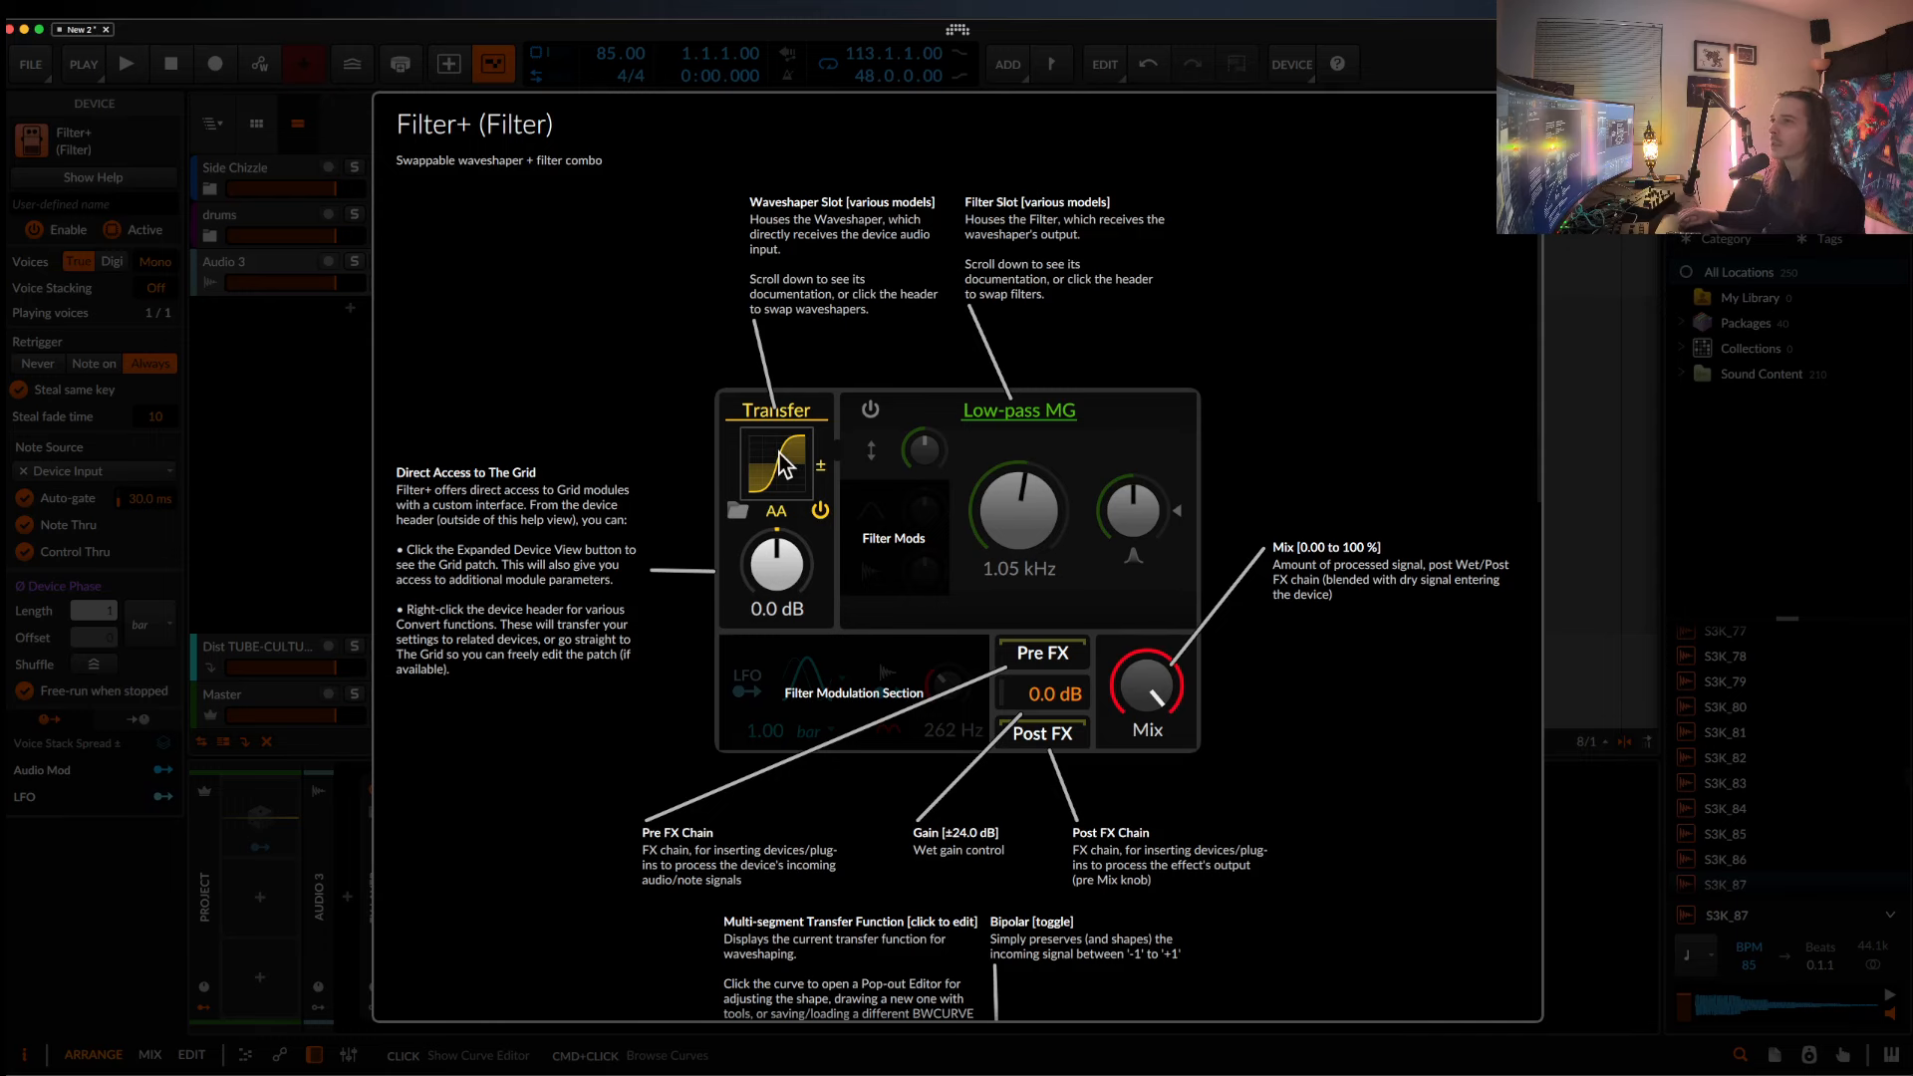
click(1524, 112)
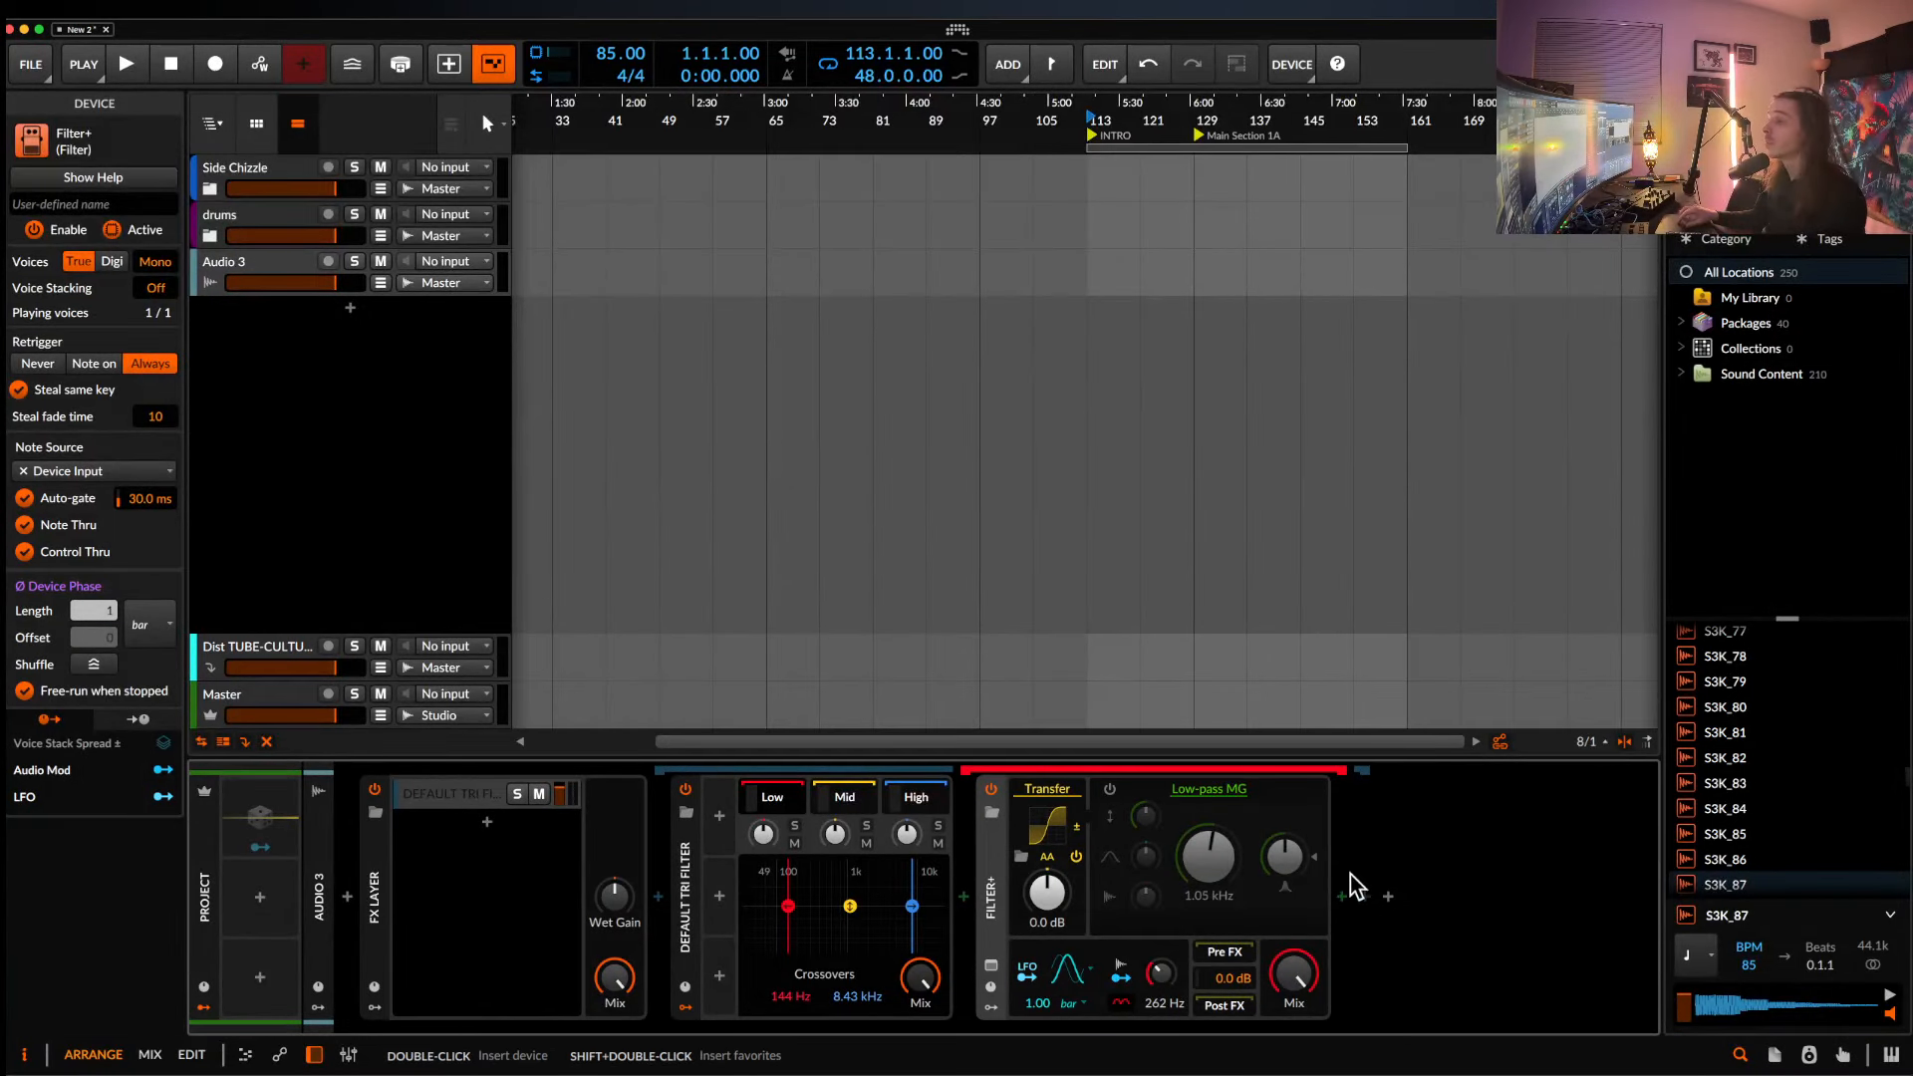
Insert an FX Grid device at the end of the device chain, searching for "fx".
click(1388, 896)
text(fx)
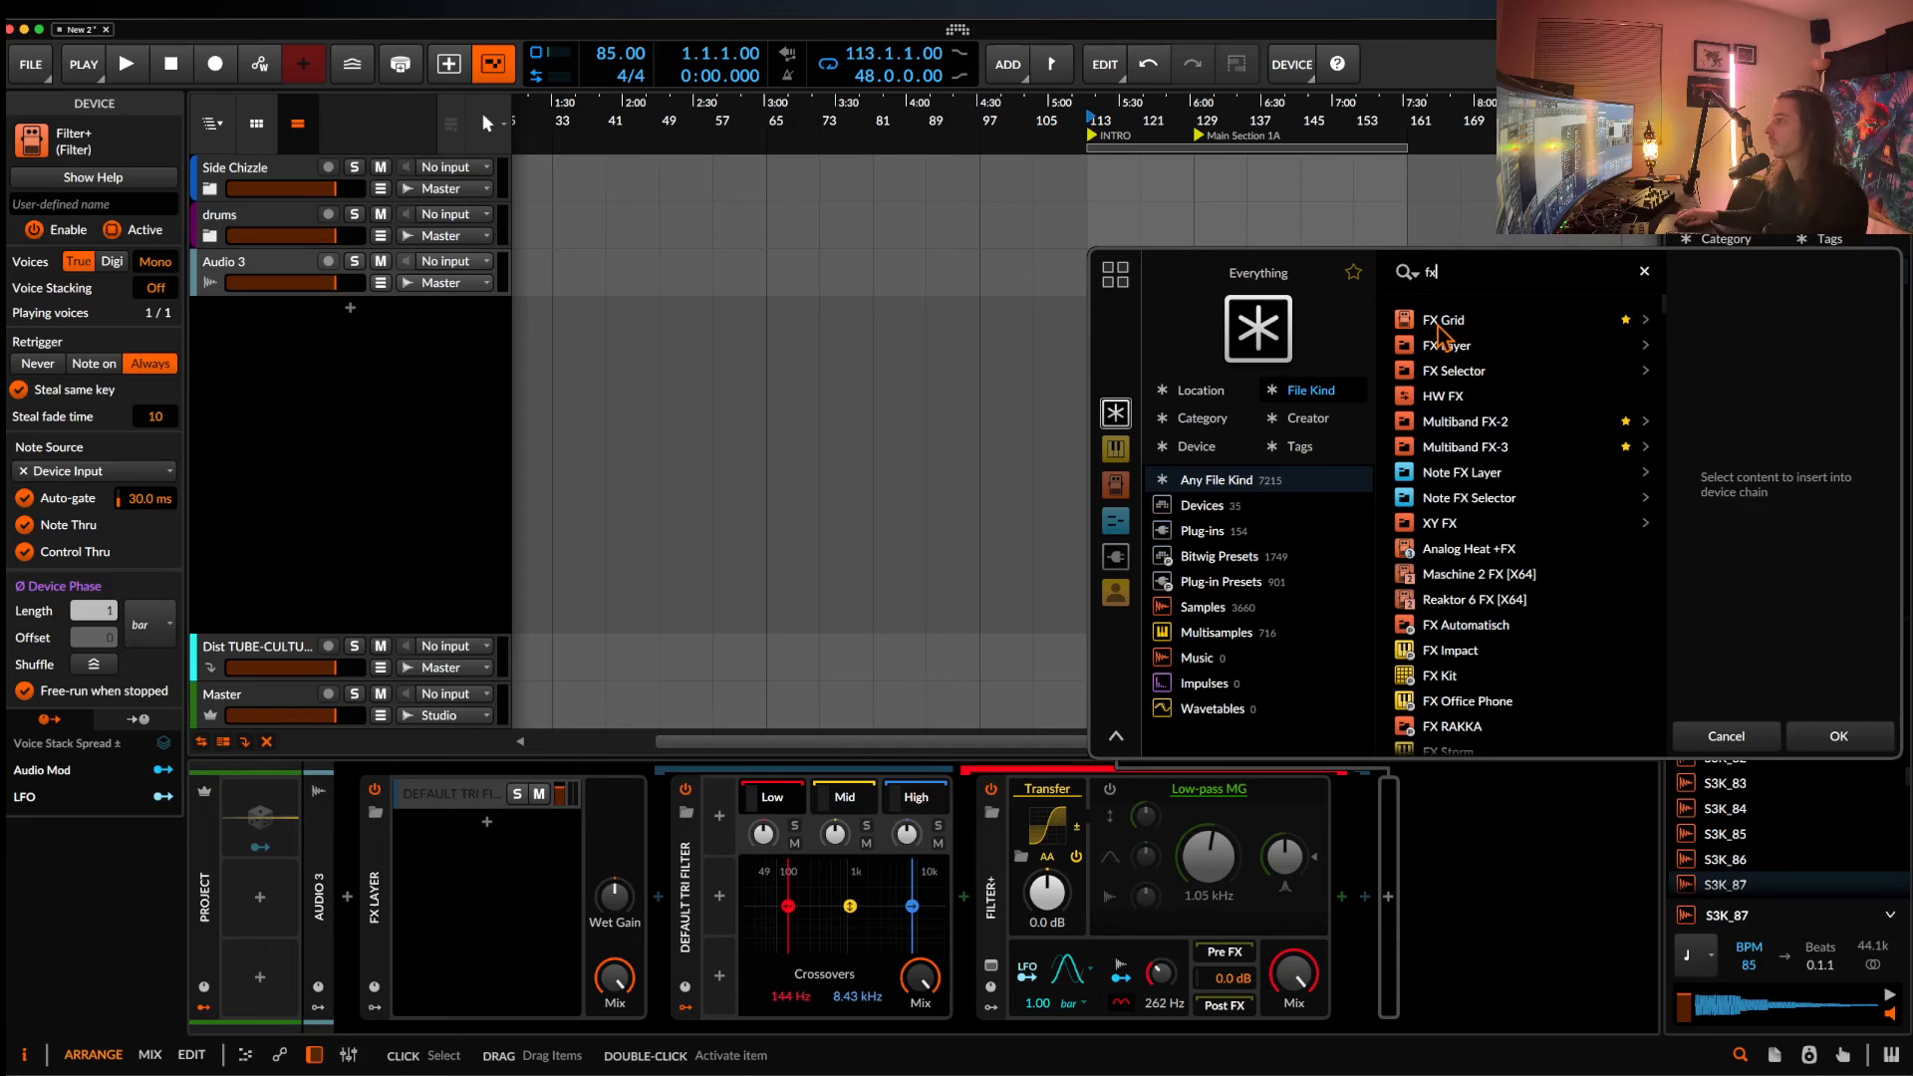
click(1441, 321)
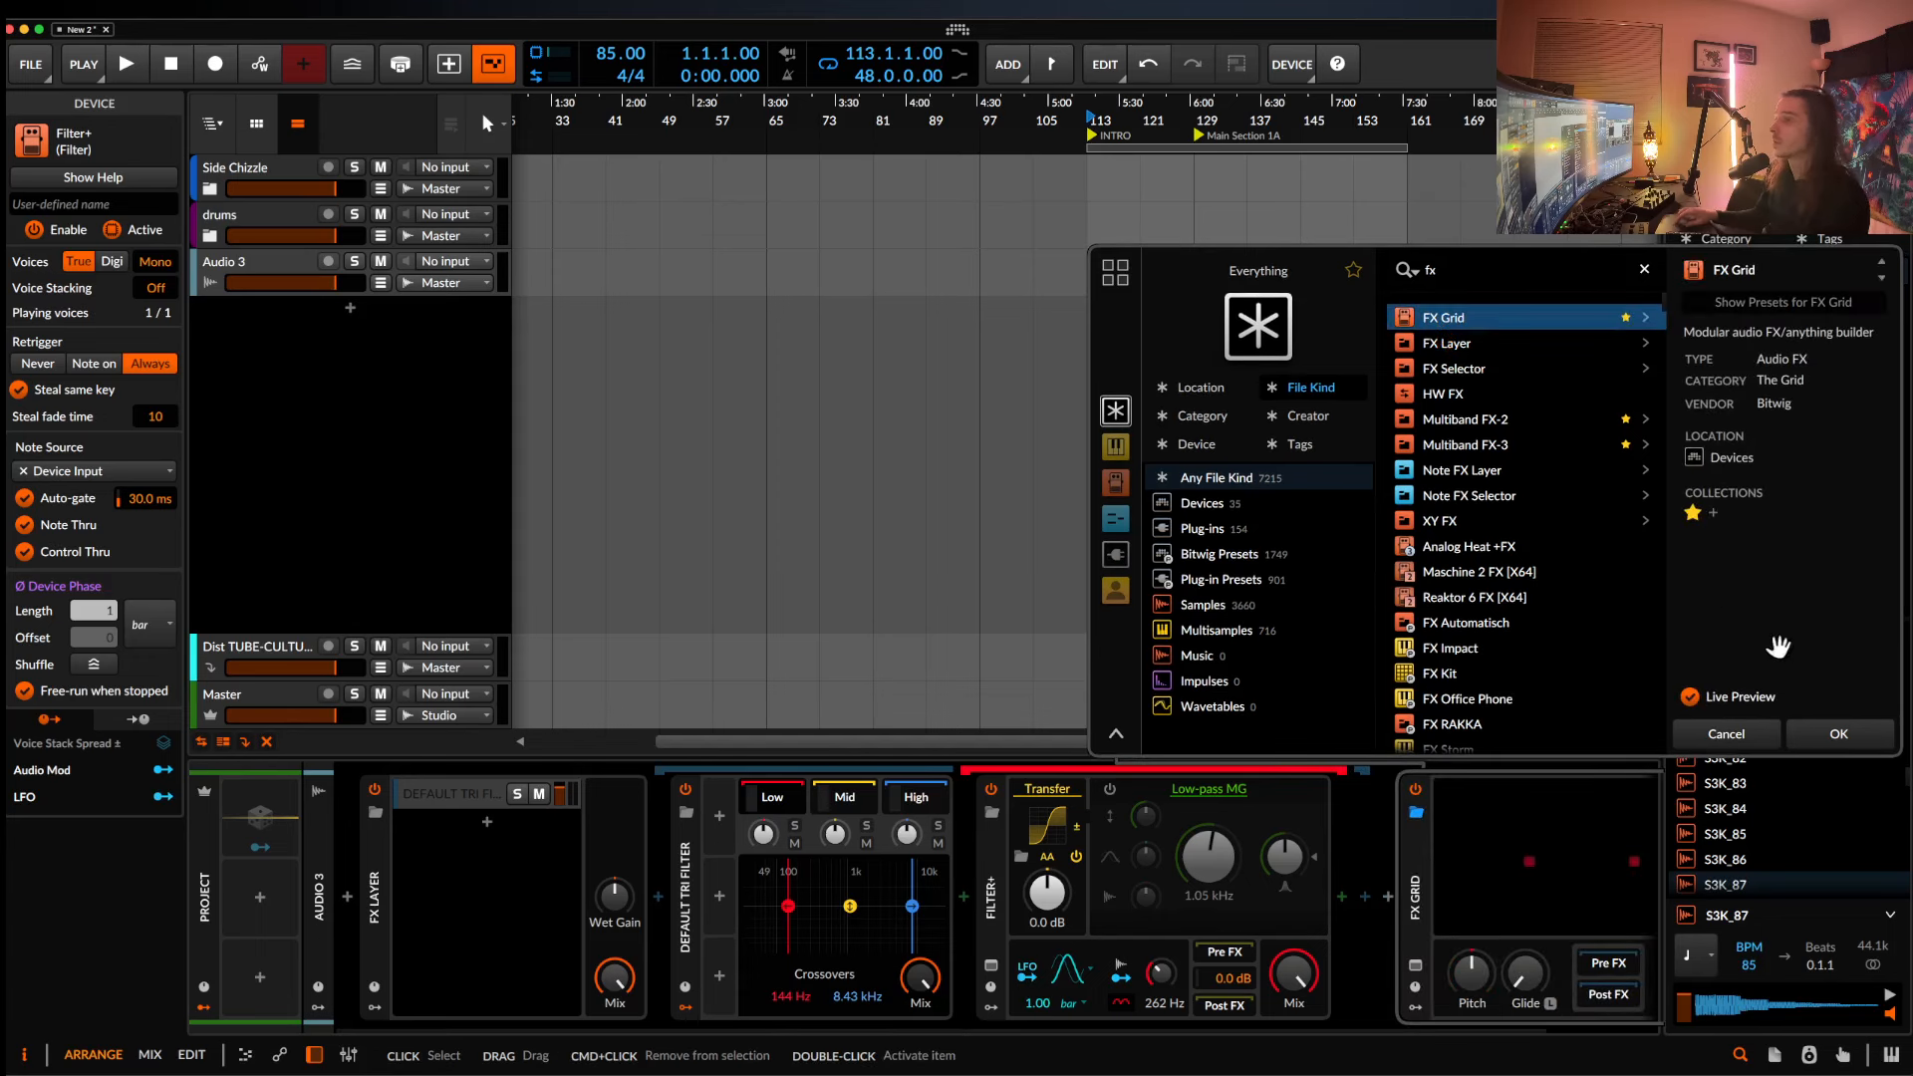
click(1839, 737)
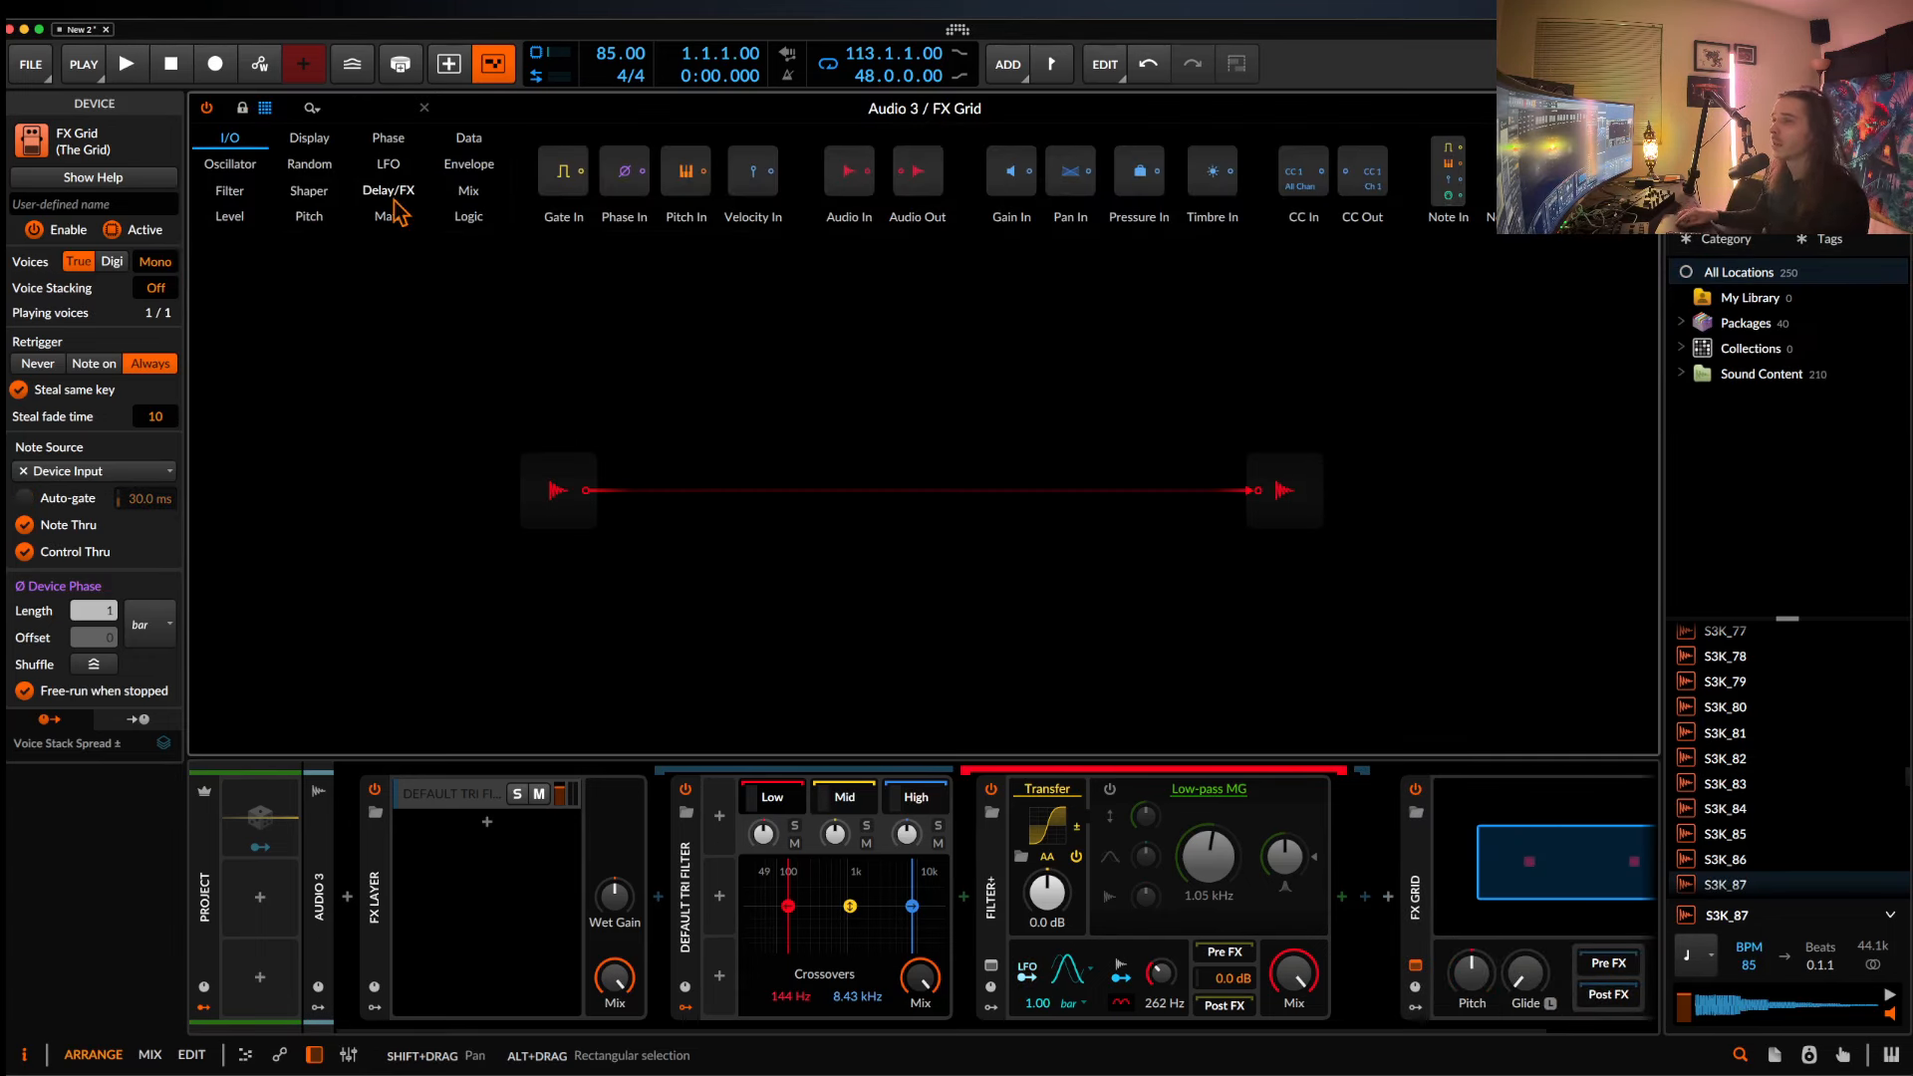
Search the Grid modules for "transit", "dis" and "shaper", and insert a Transfer shaper between the audio input and output.
click(345, 110)
text(transit)
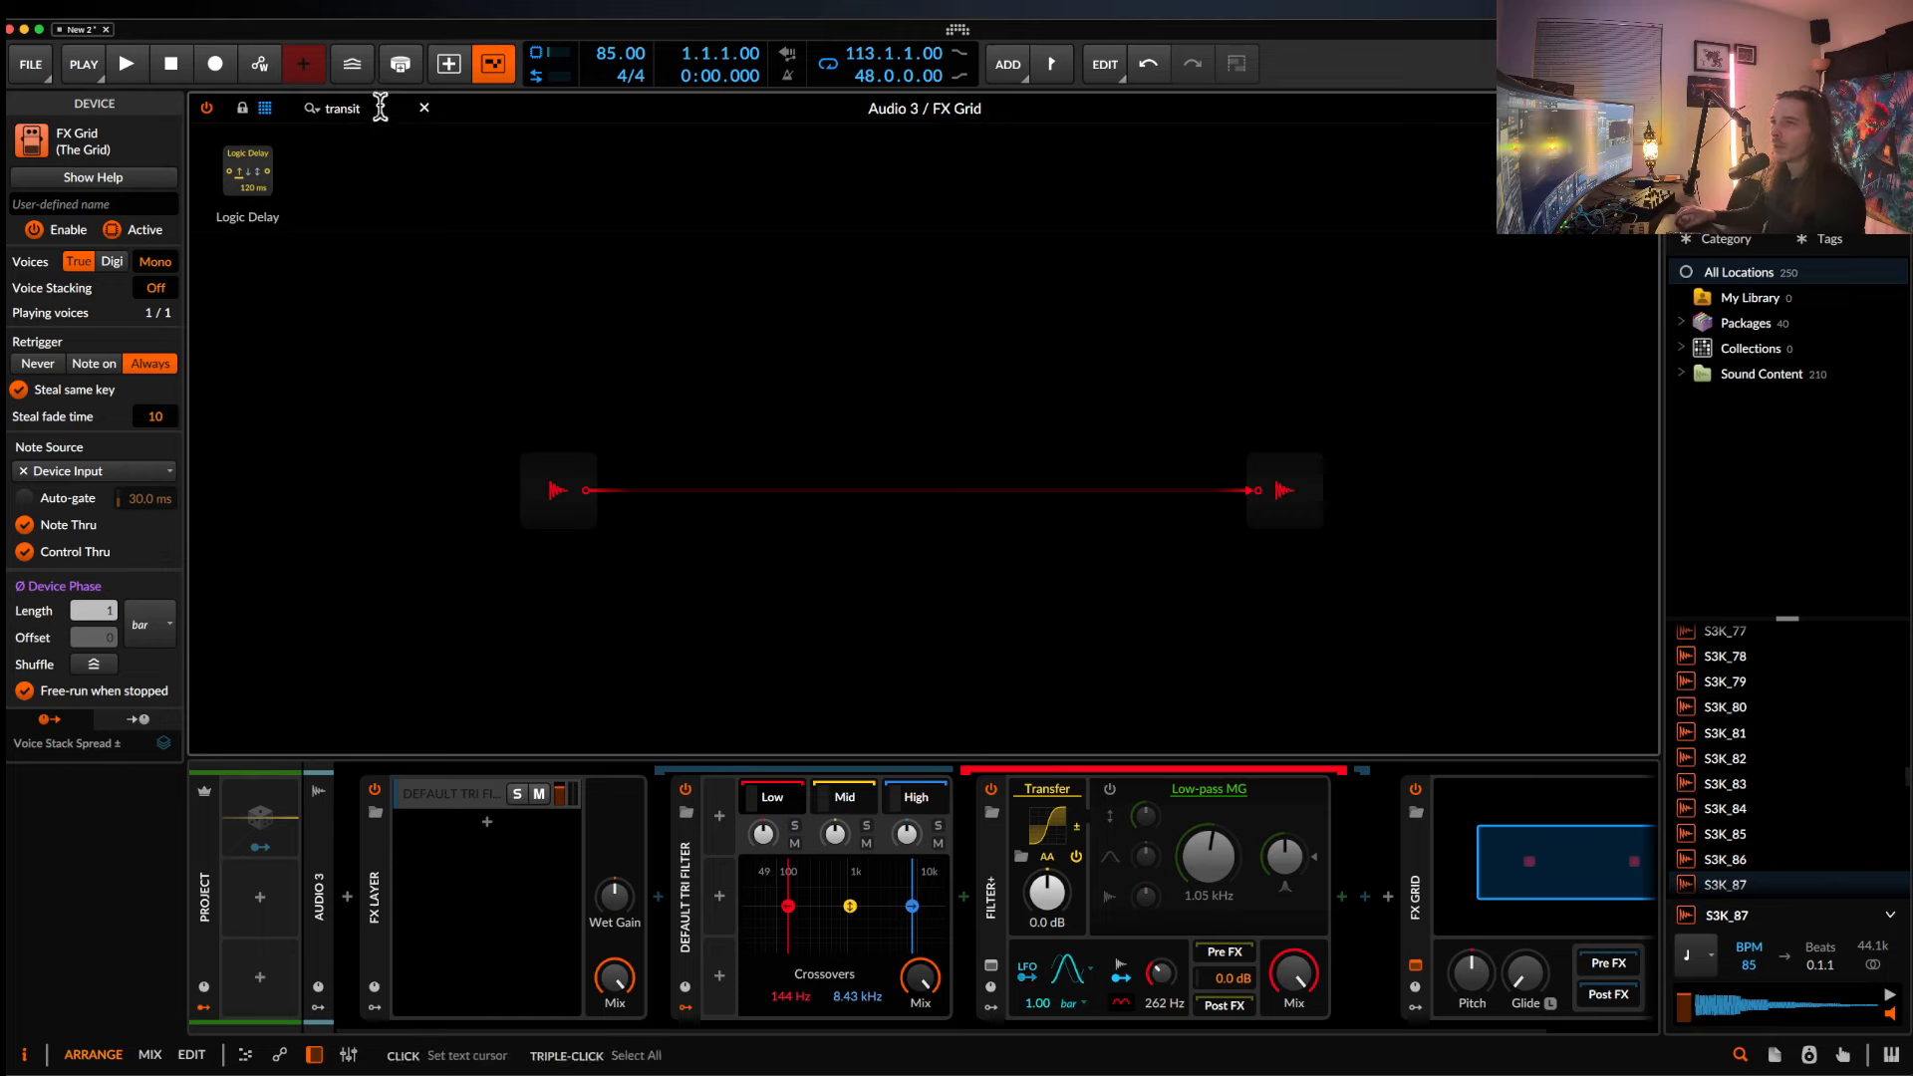
drag(379, 110, 225, 108)
text(dis)
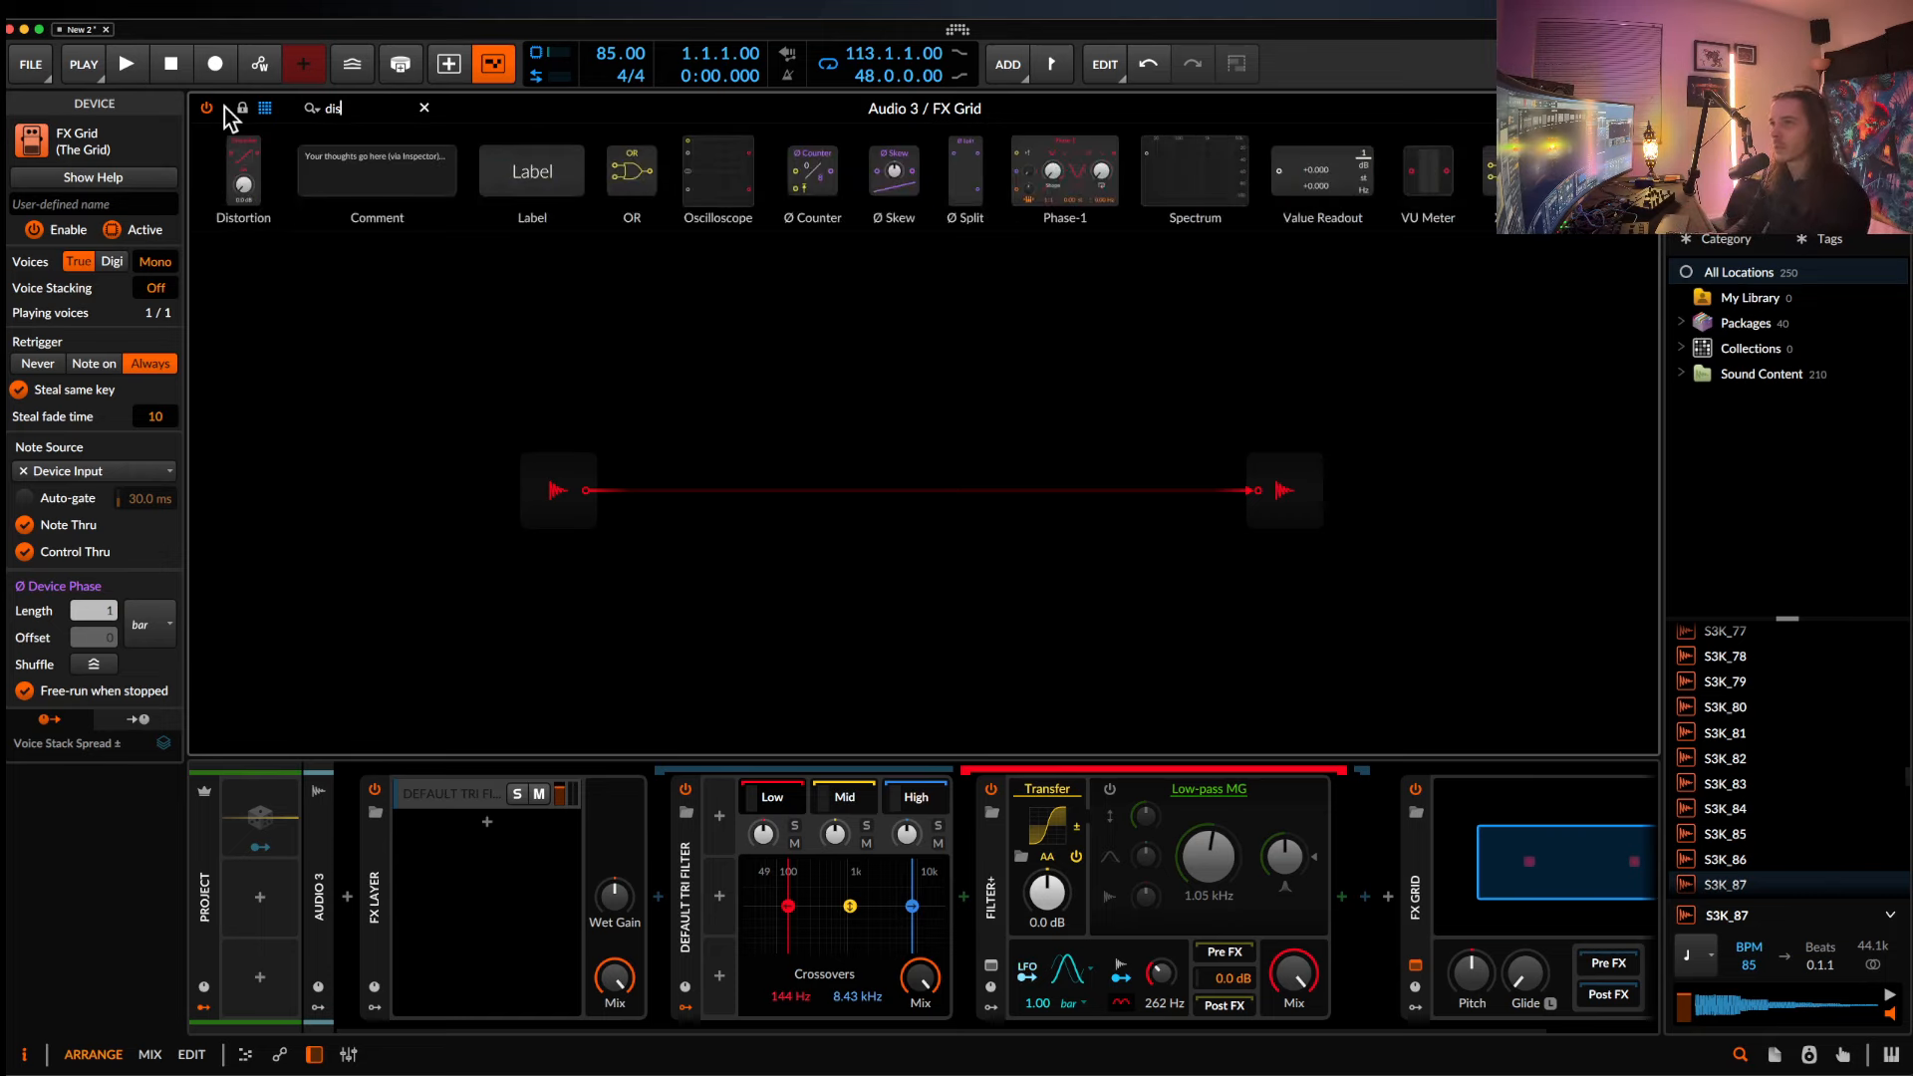
key(BackSpace)
key(BackSpace)
key(BackSpace)
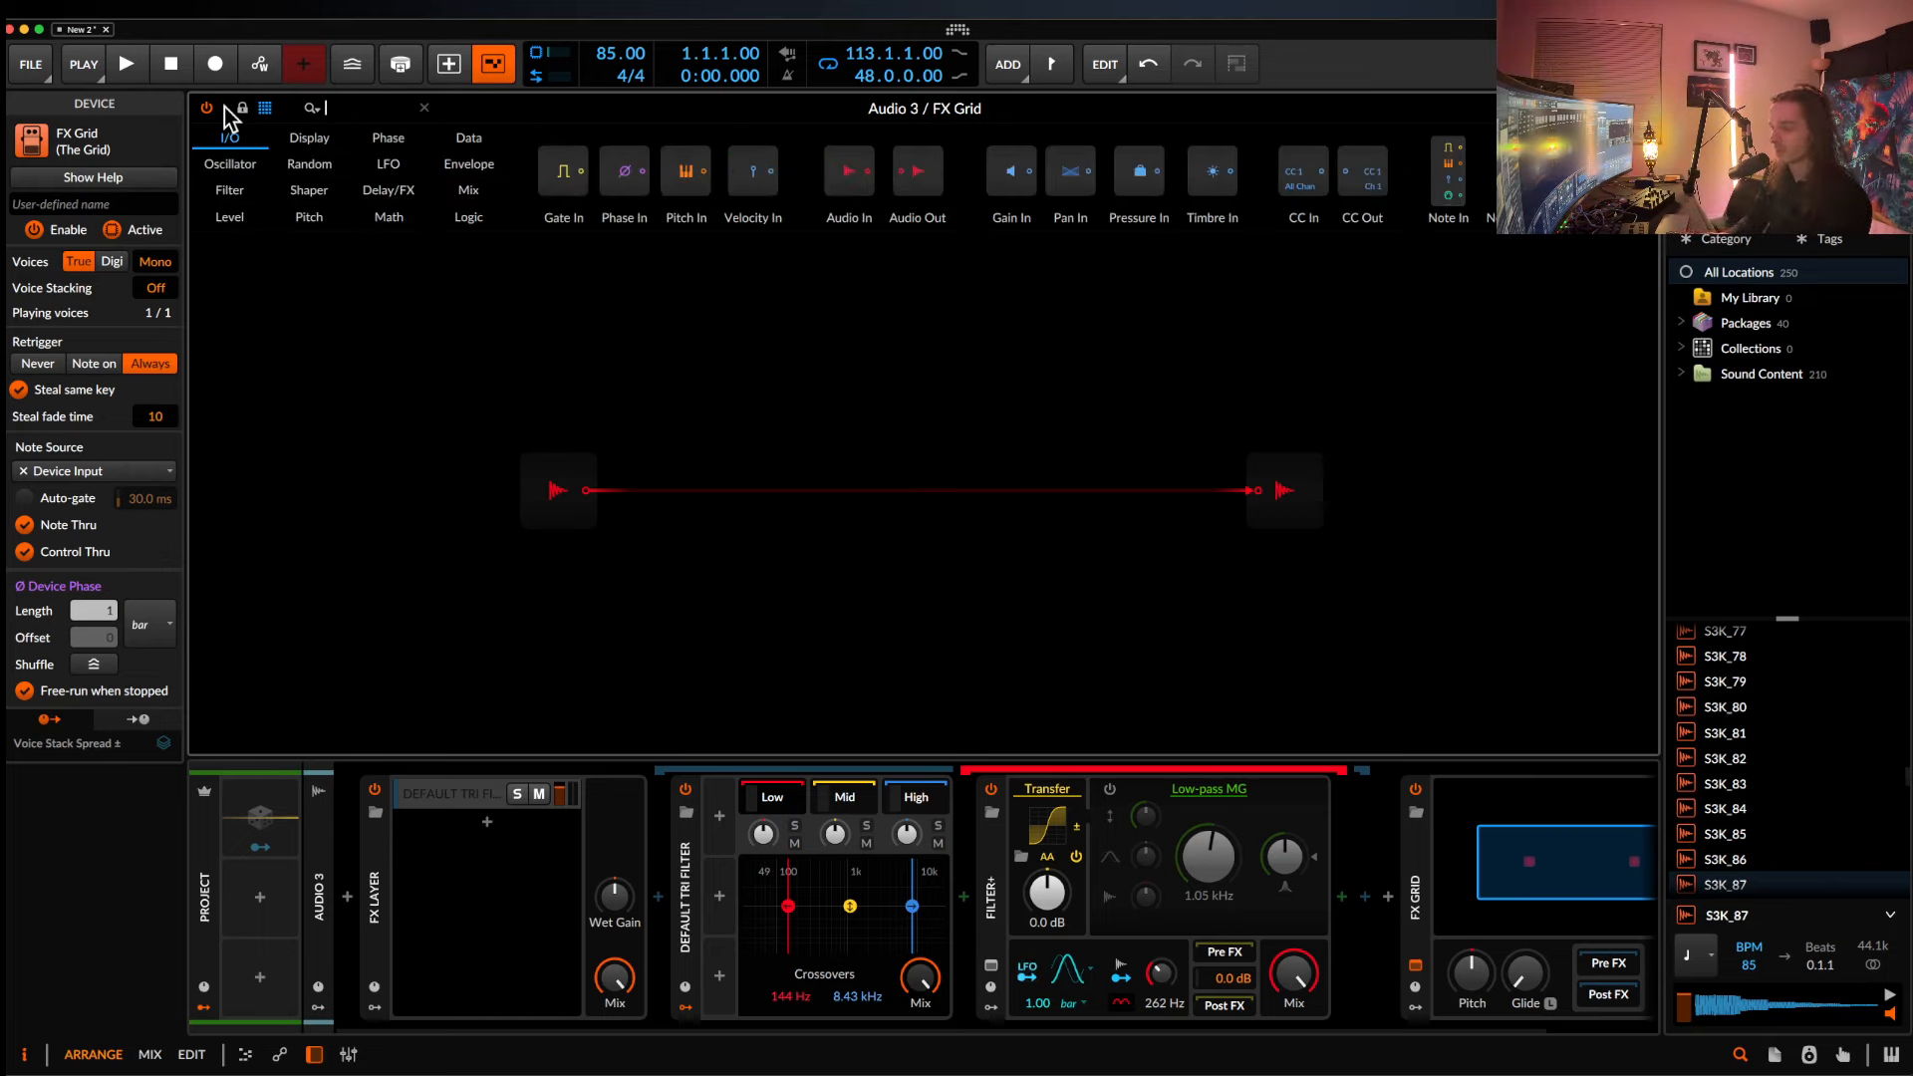
text(shaper)
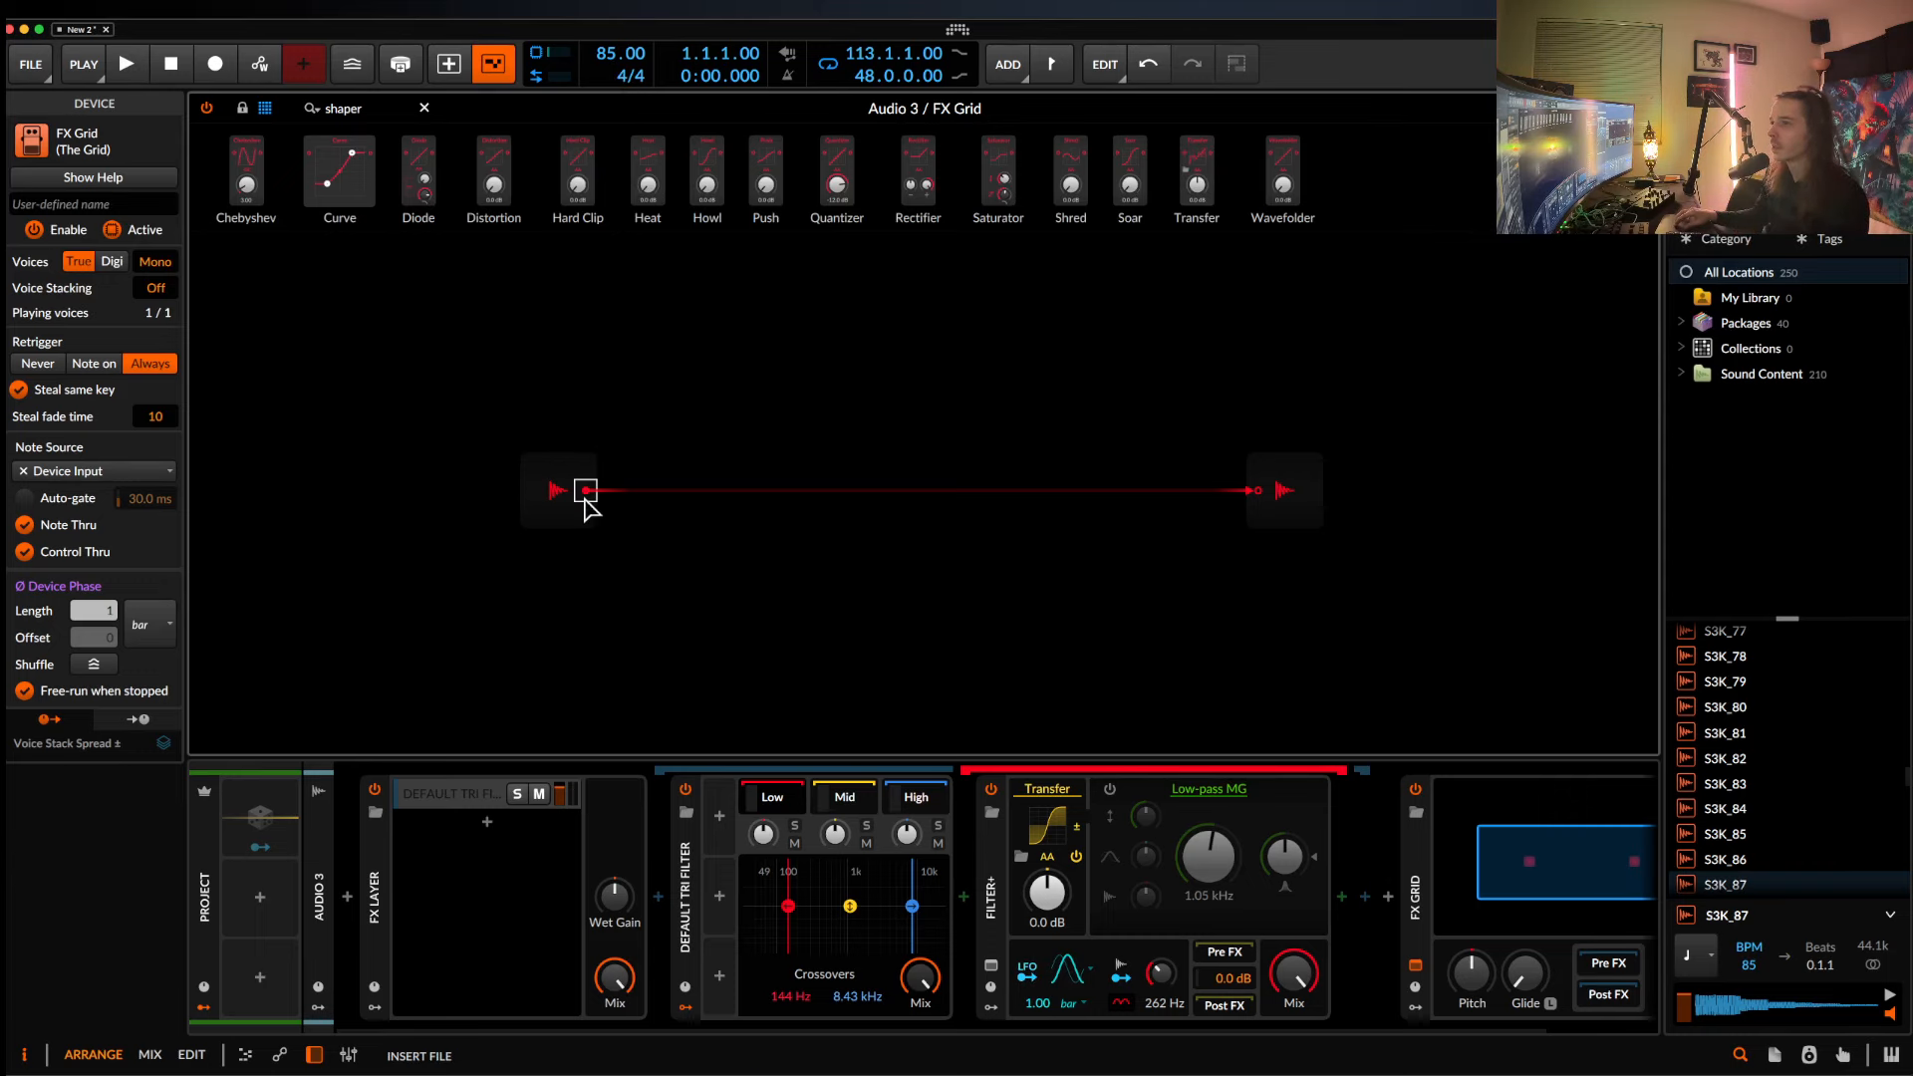
drag(586, 508, 618, 503)
click(624, 469)
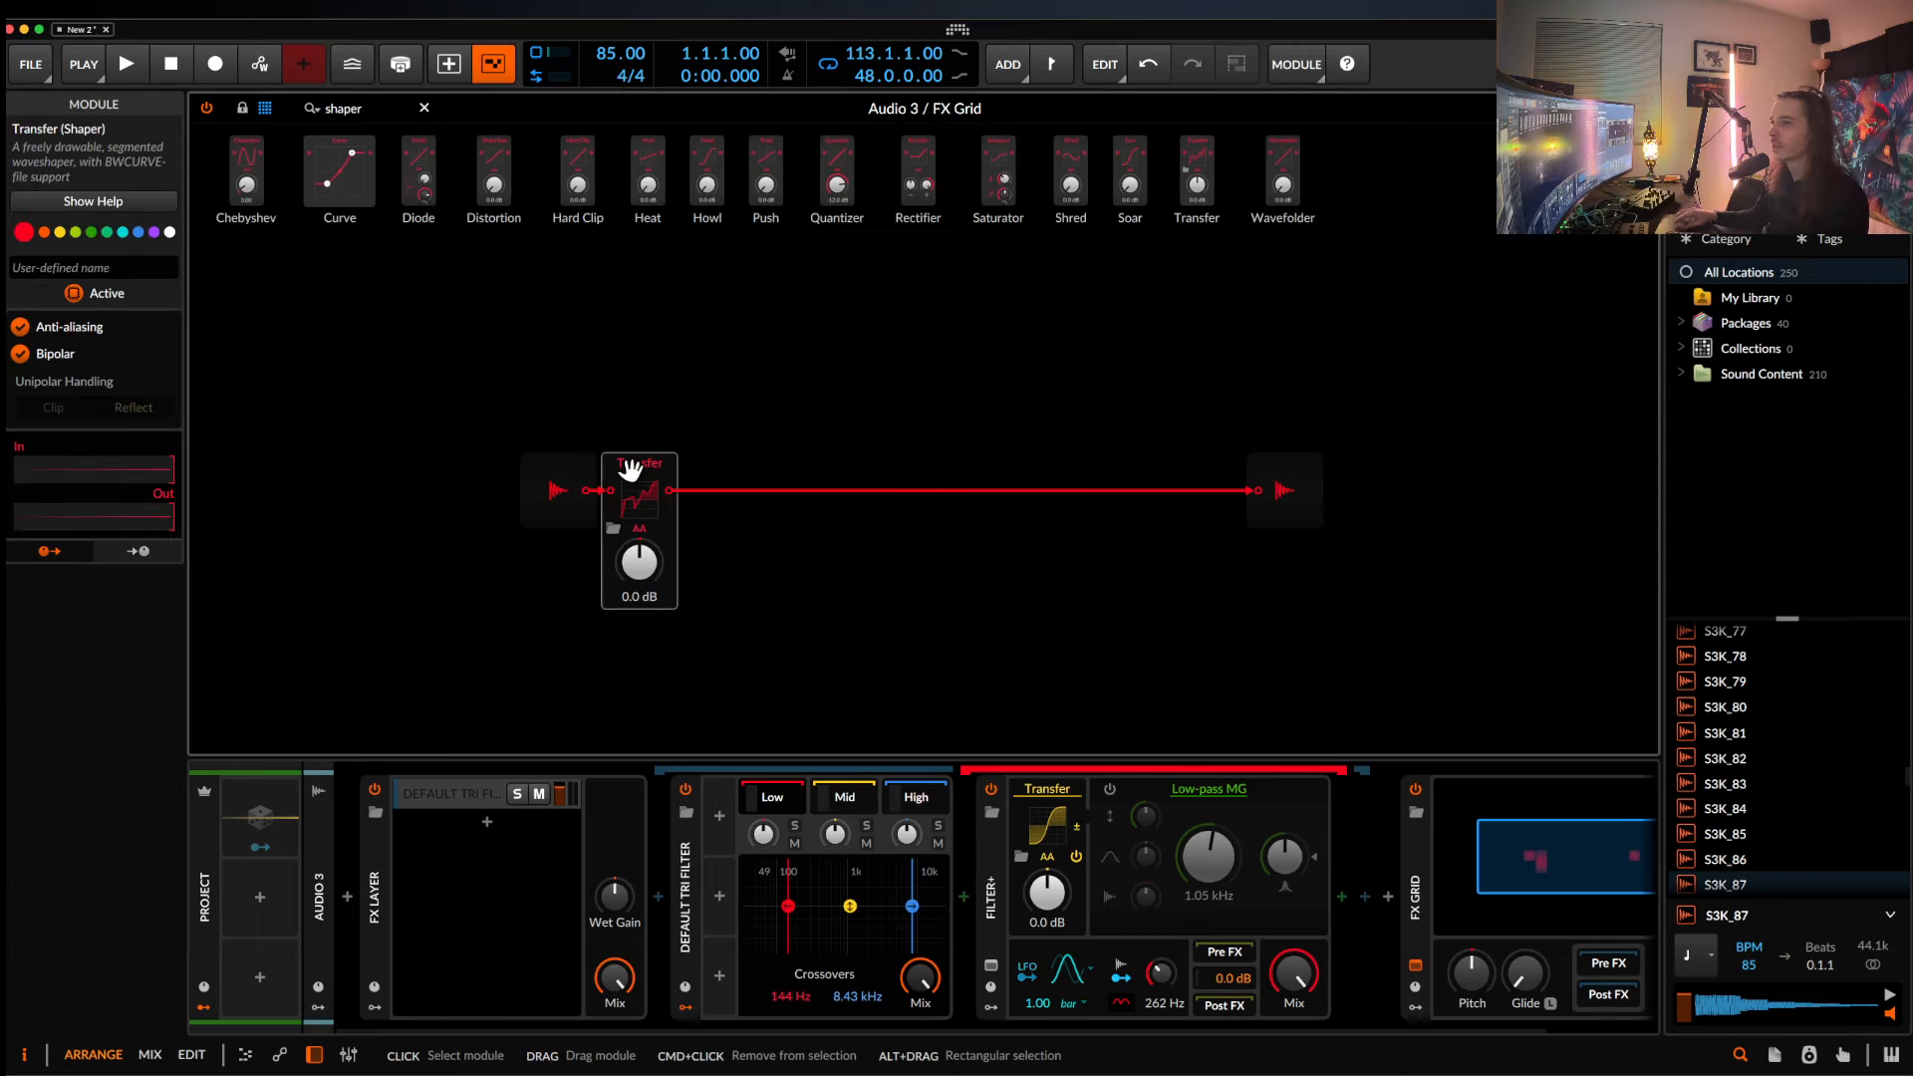
Read the help page of the Transfer shaper module.
click(78, 206)
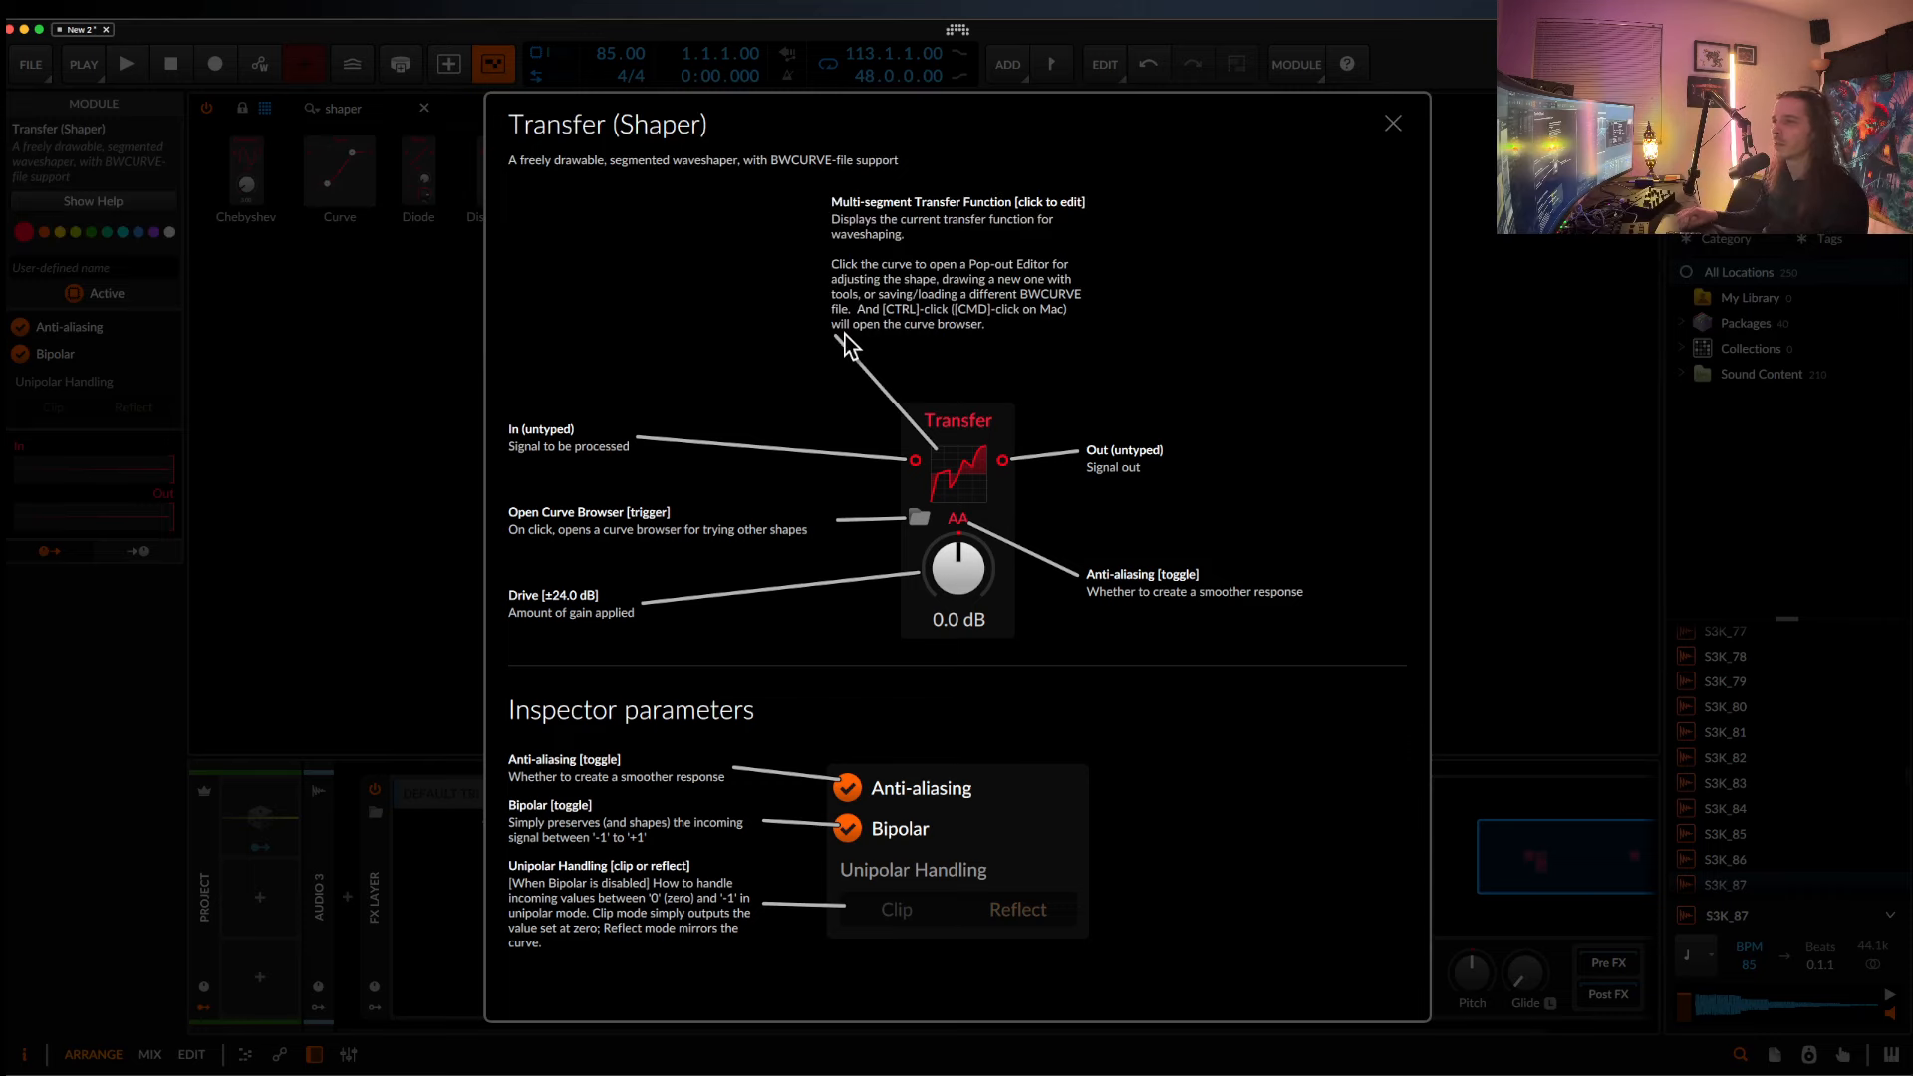
click(1395, 123)
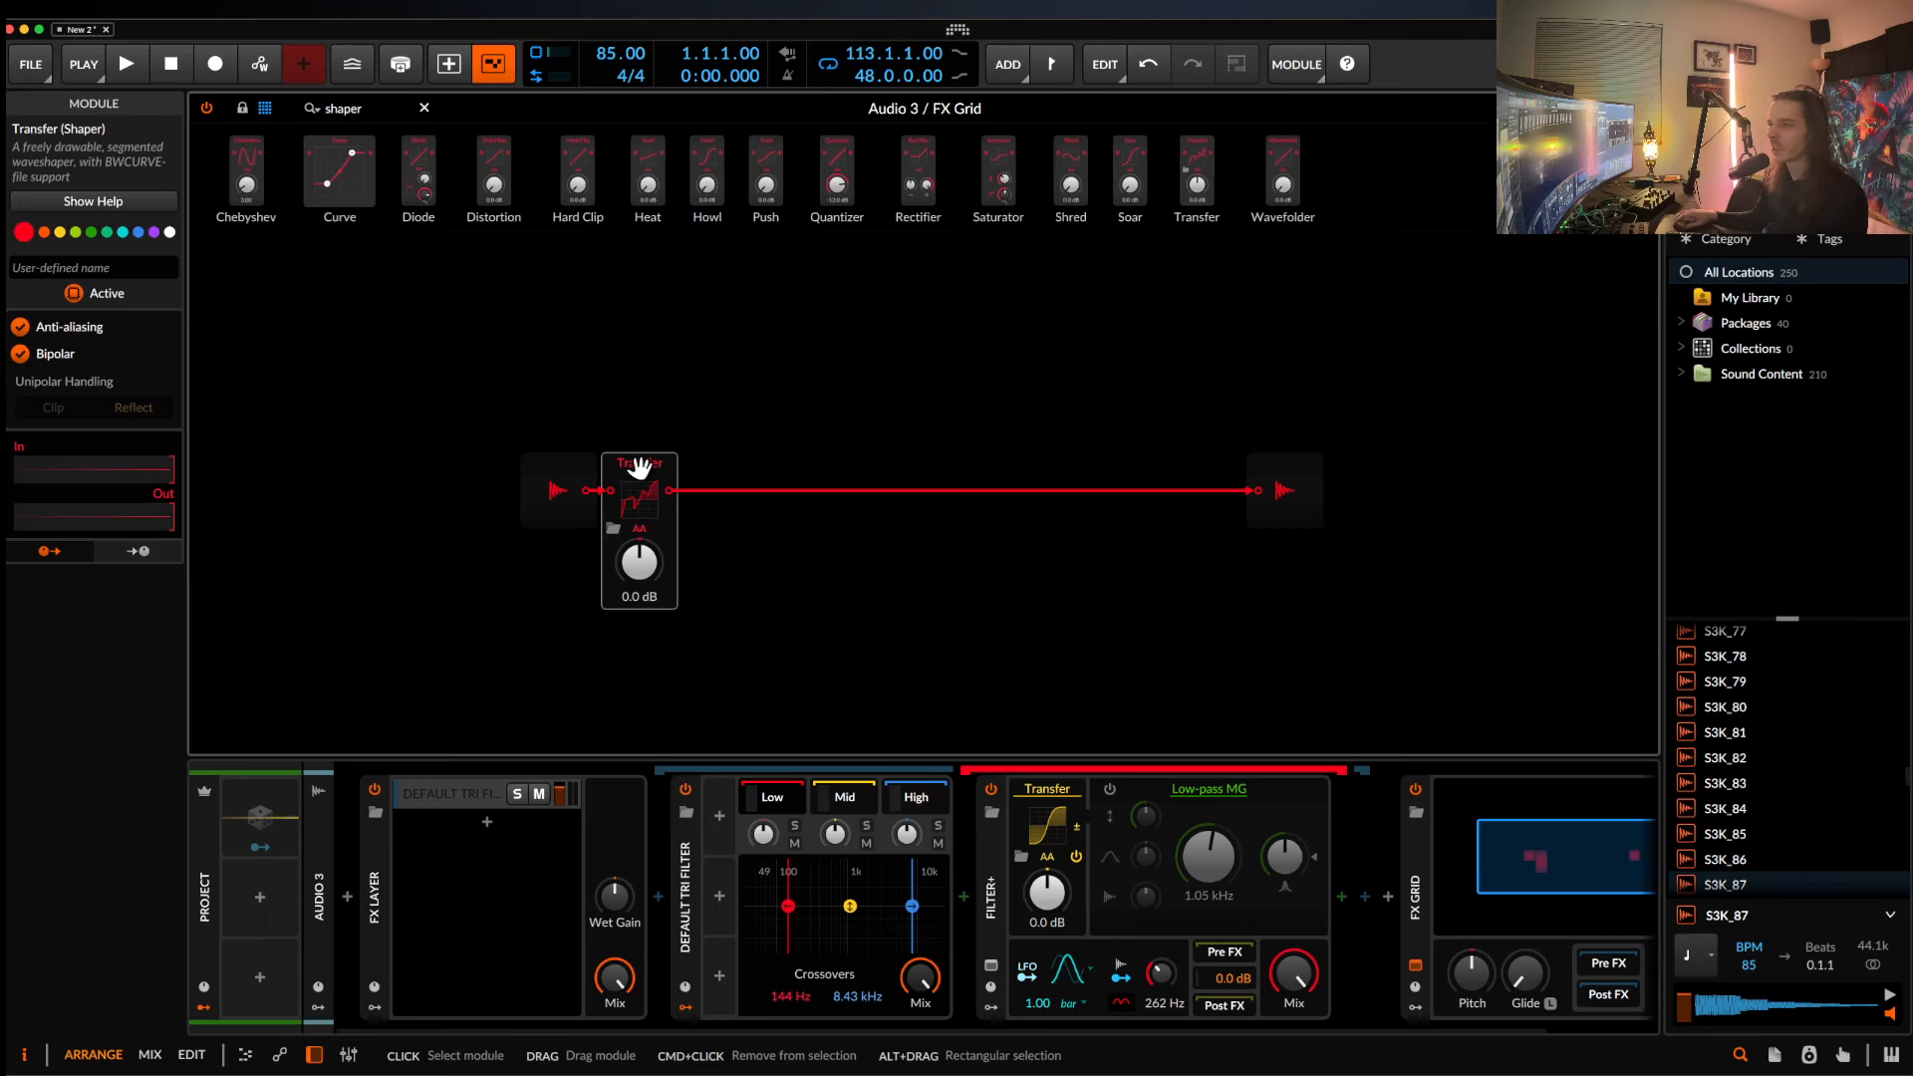
Delete the Transfer module and the FX Grid device, and check the Low band Filter+ transfer curve.
key(Delete)
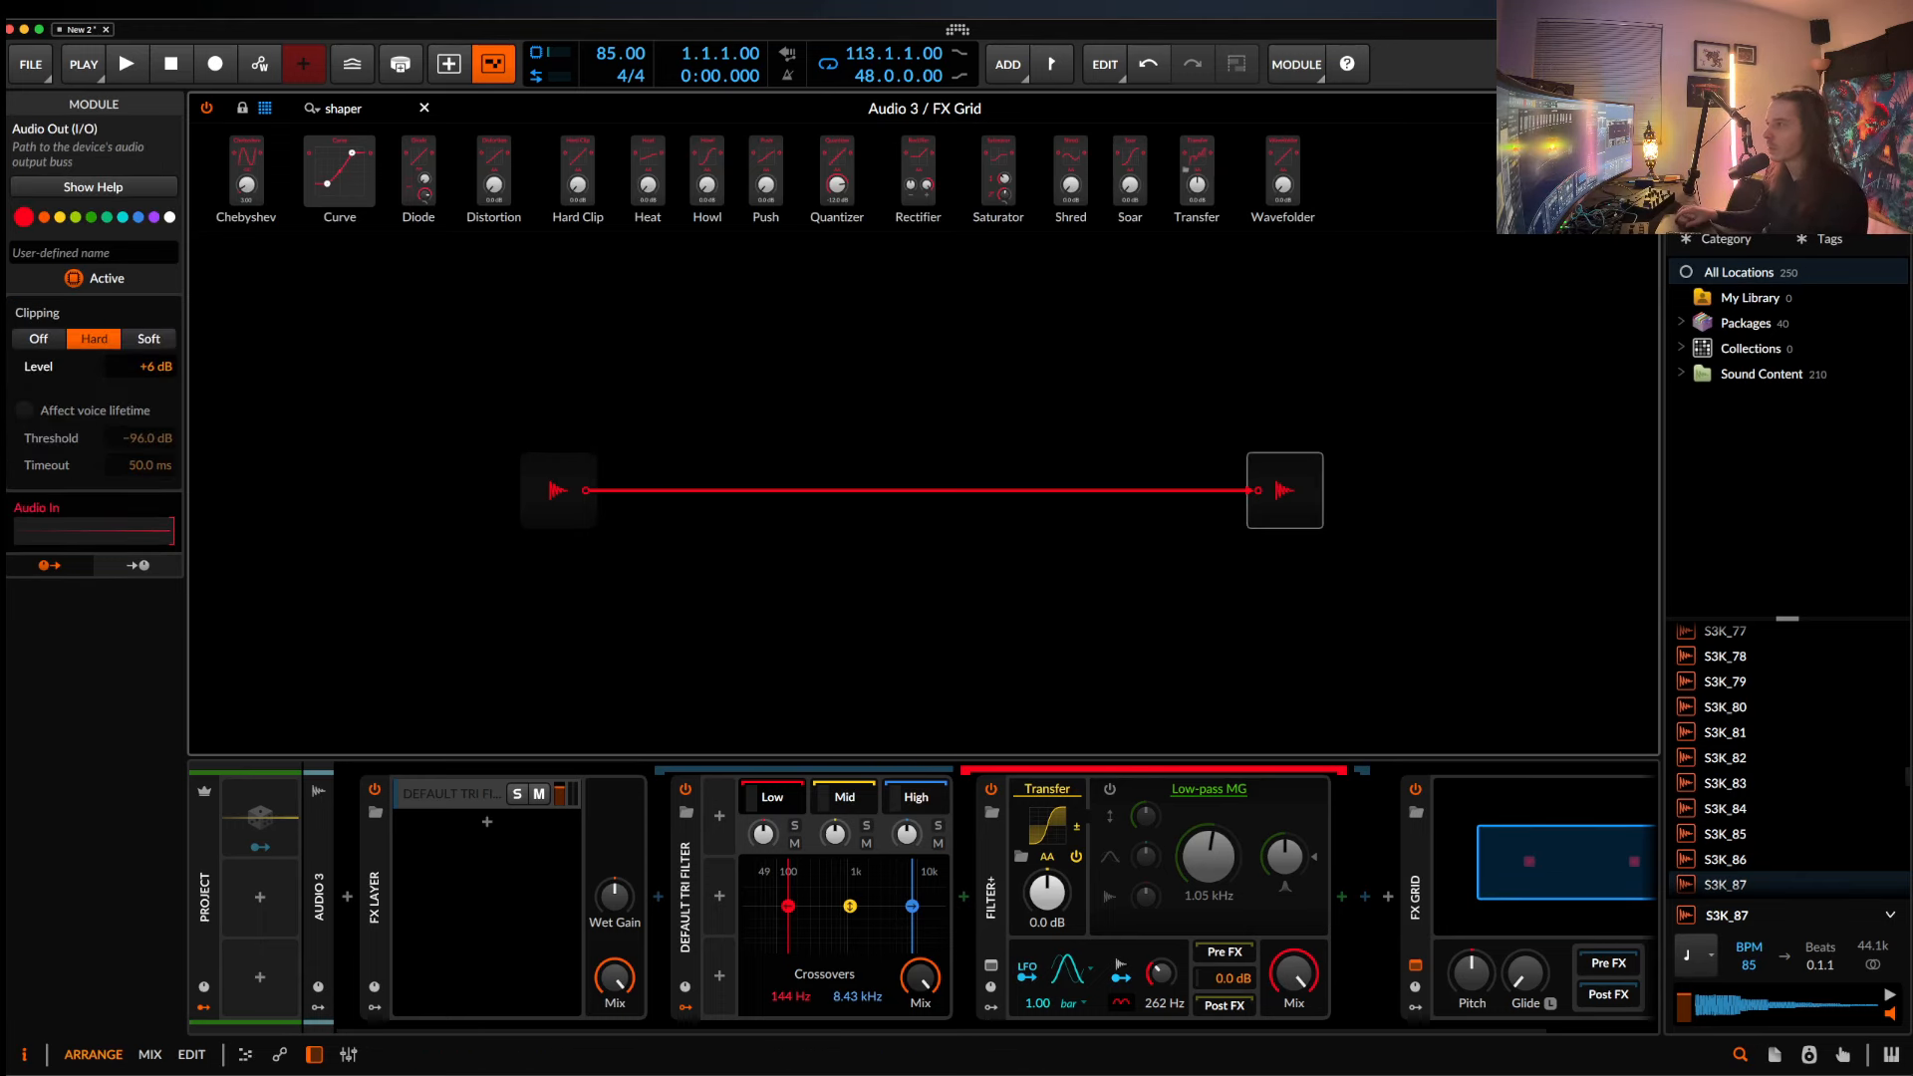
click(1644, 107)
click(1427, 880)
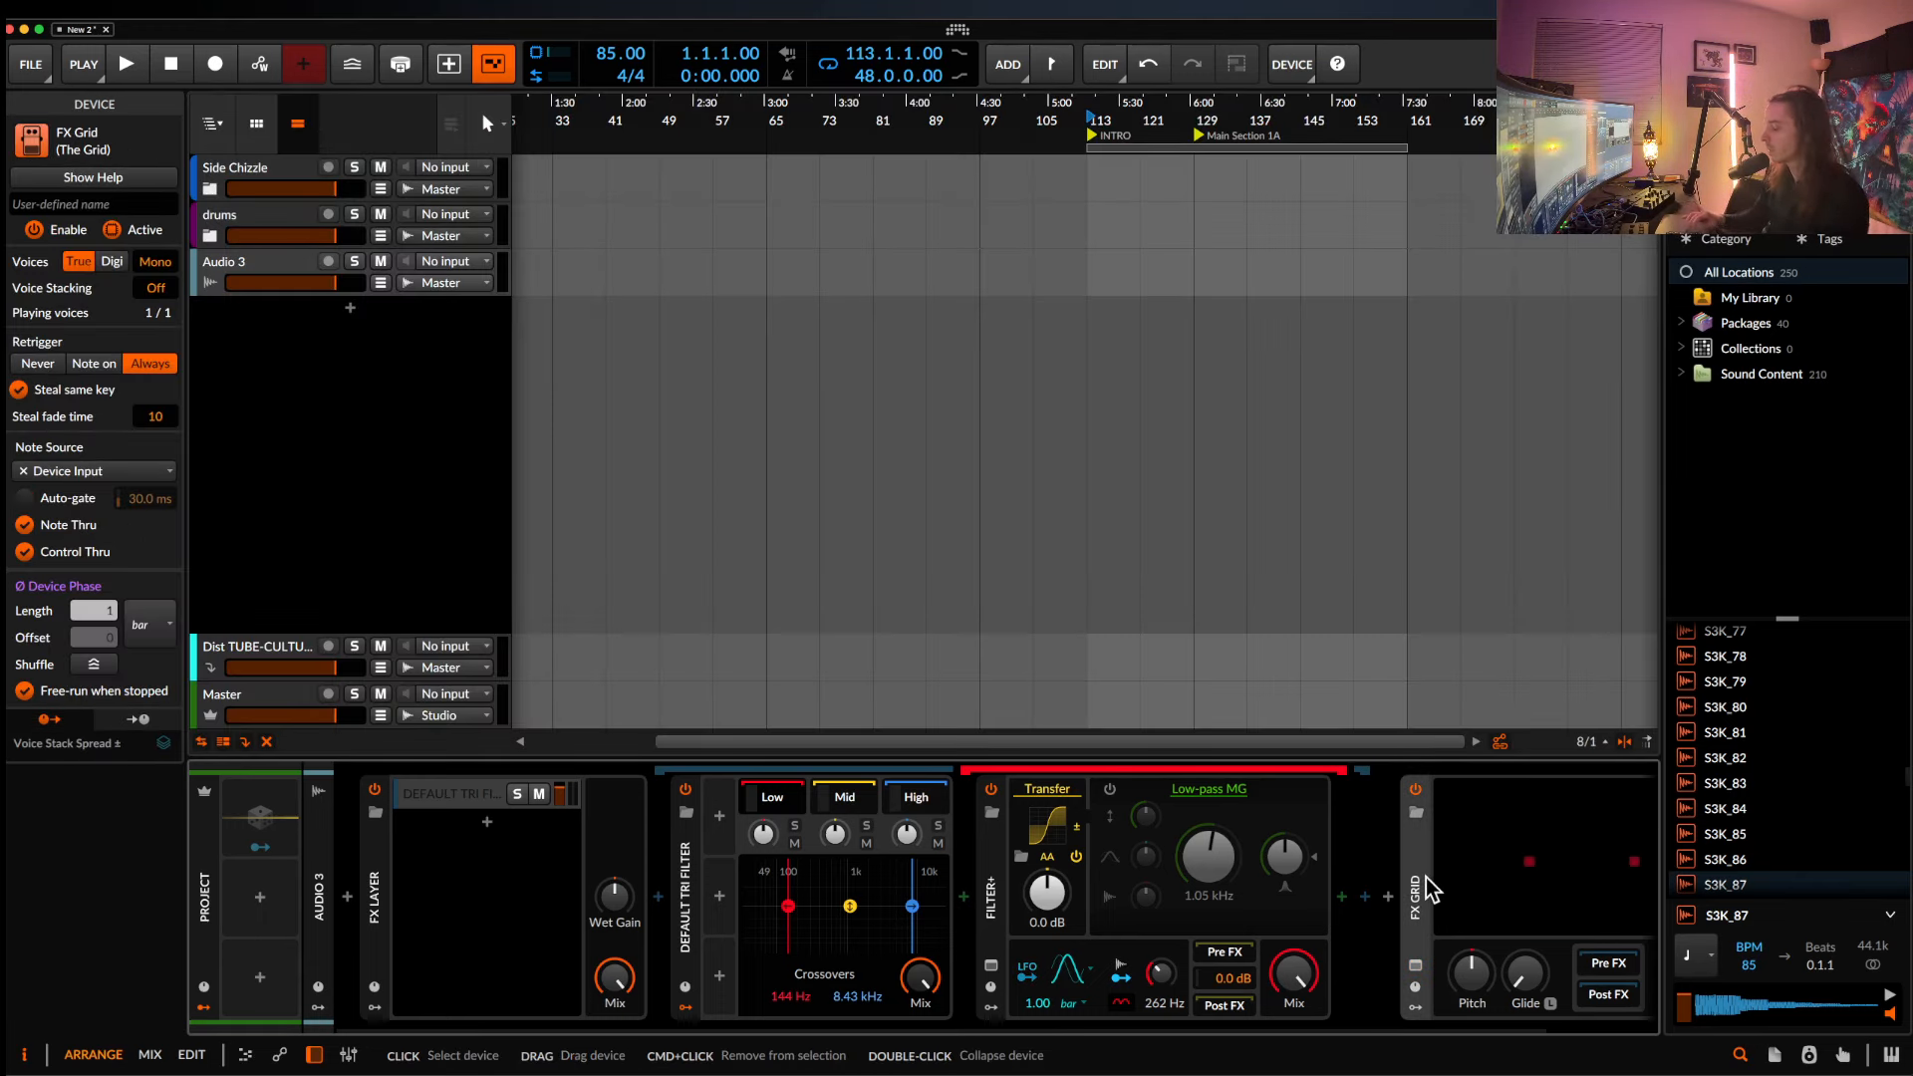
key(Delete)
click(1049, 829)
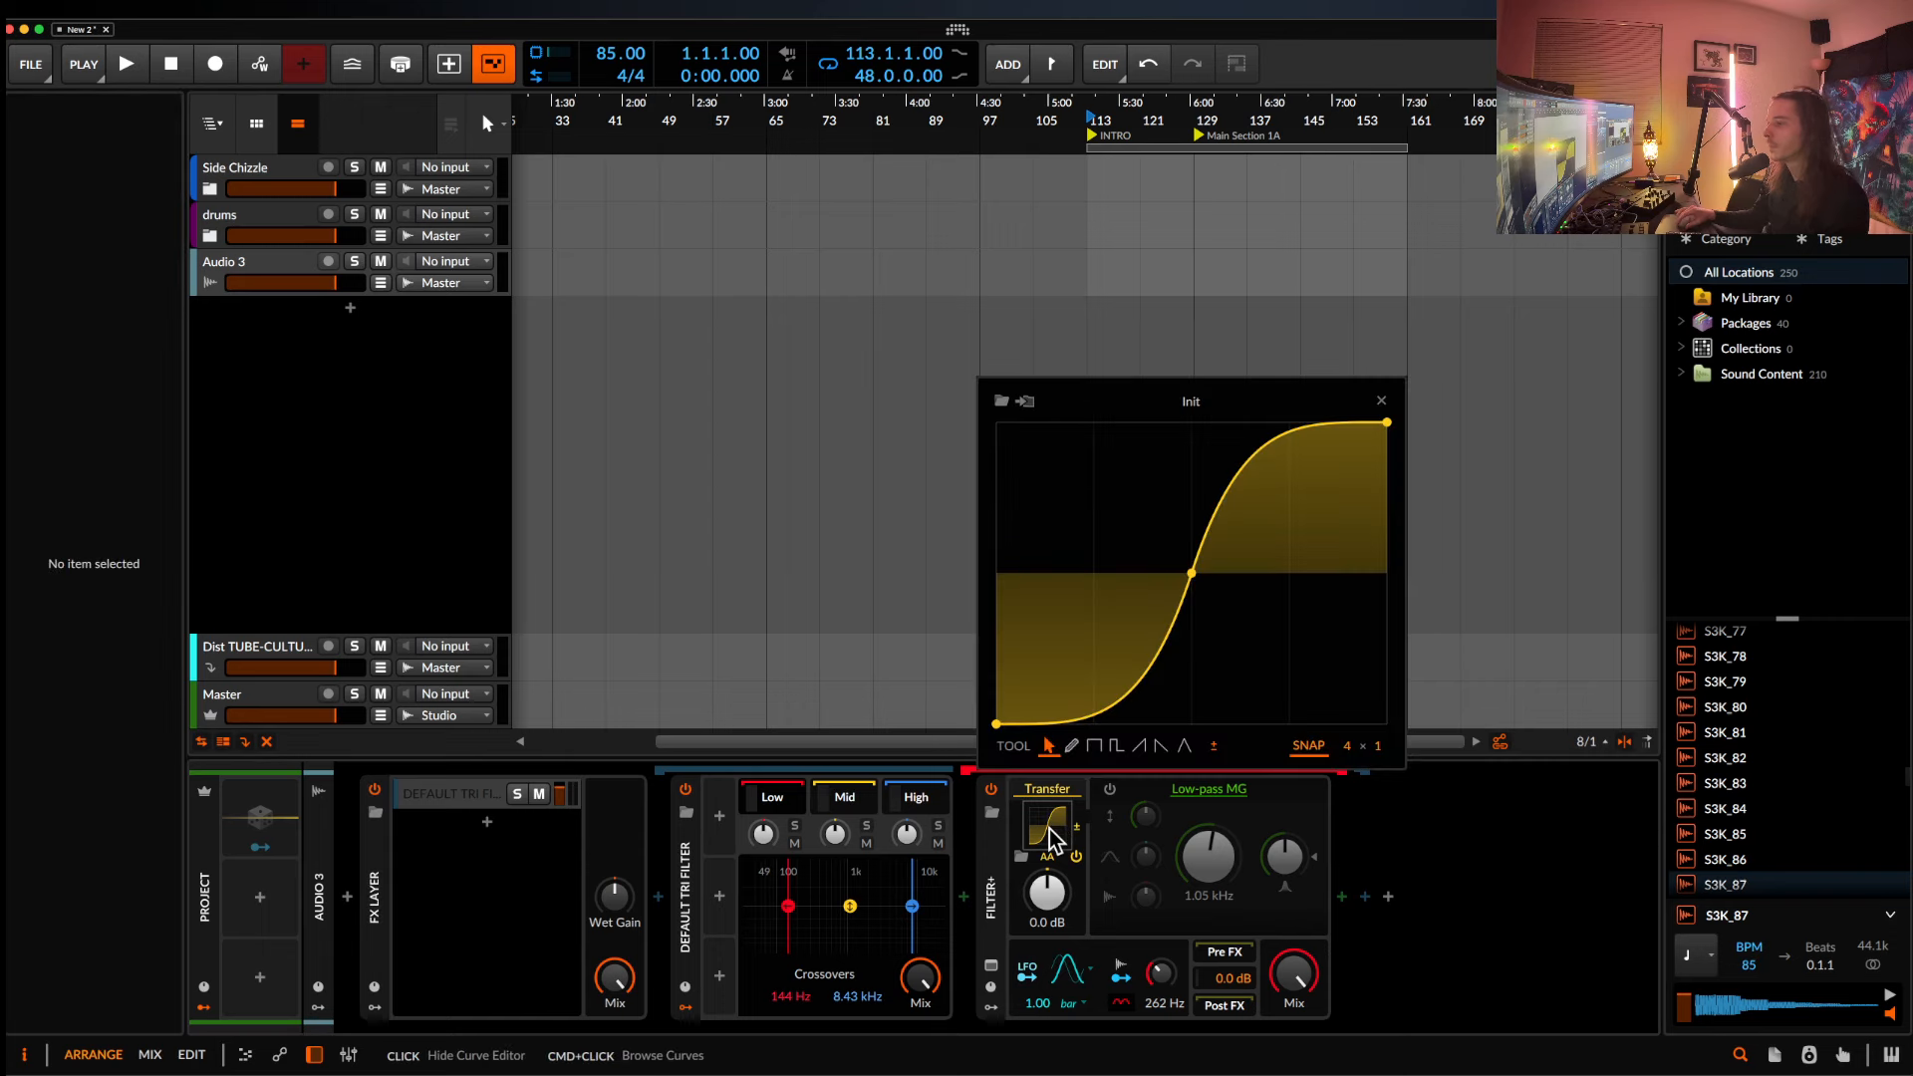
click(1042, 852)
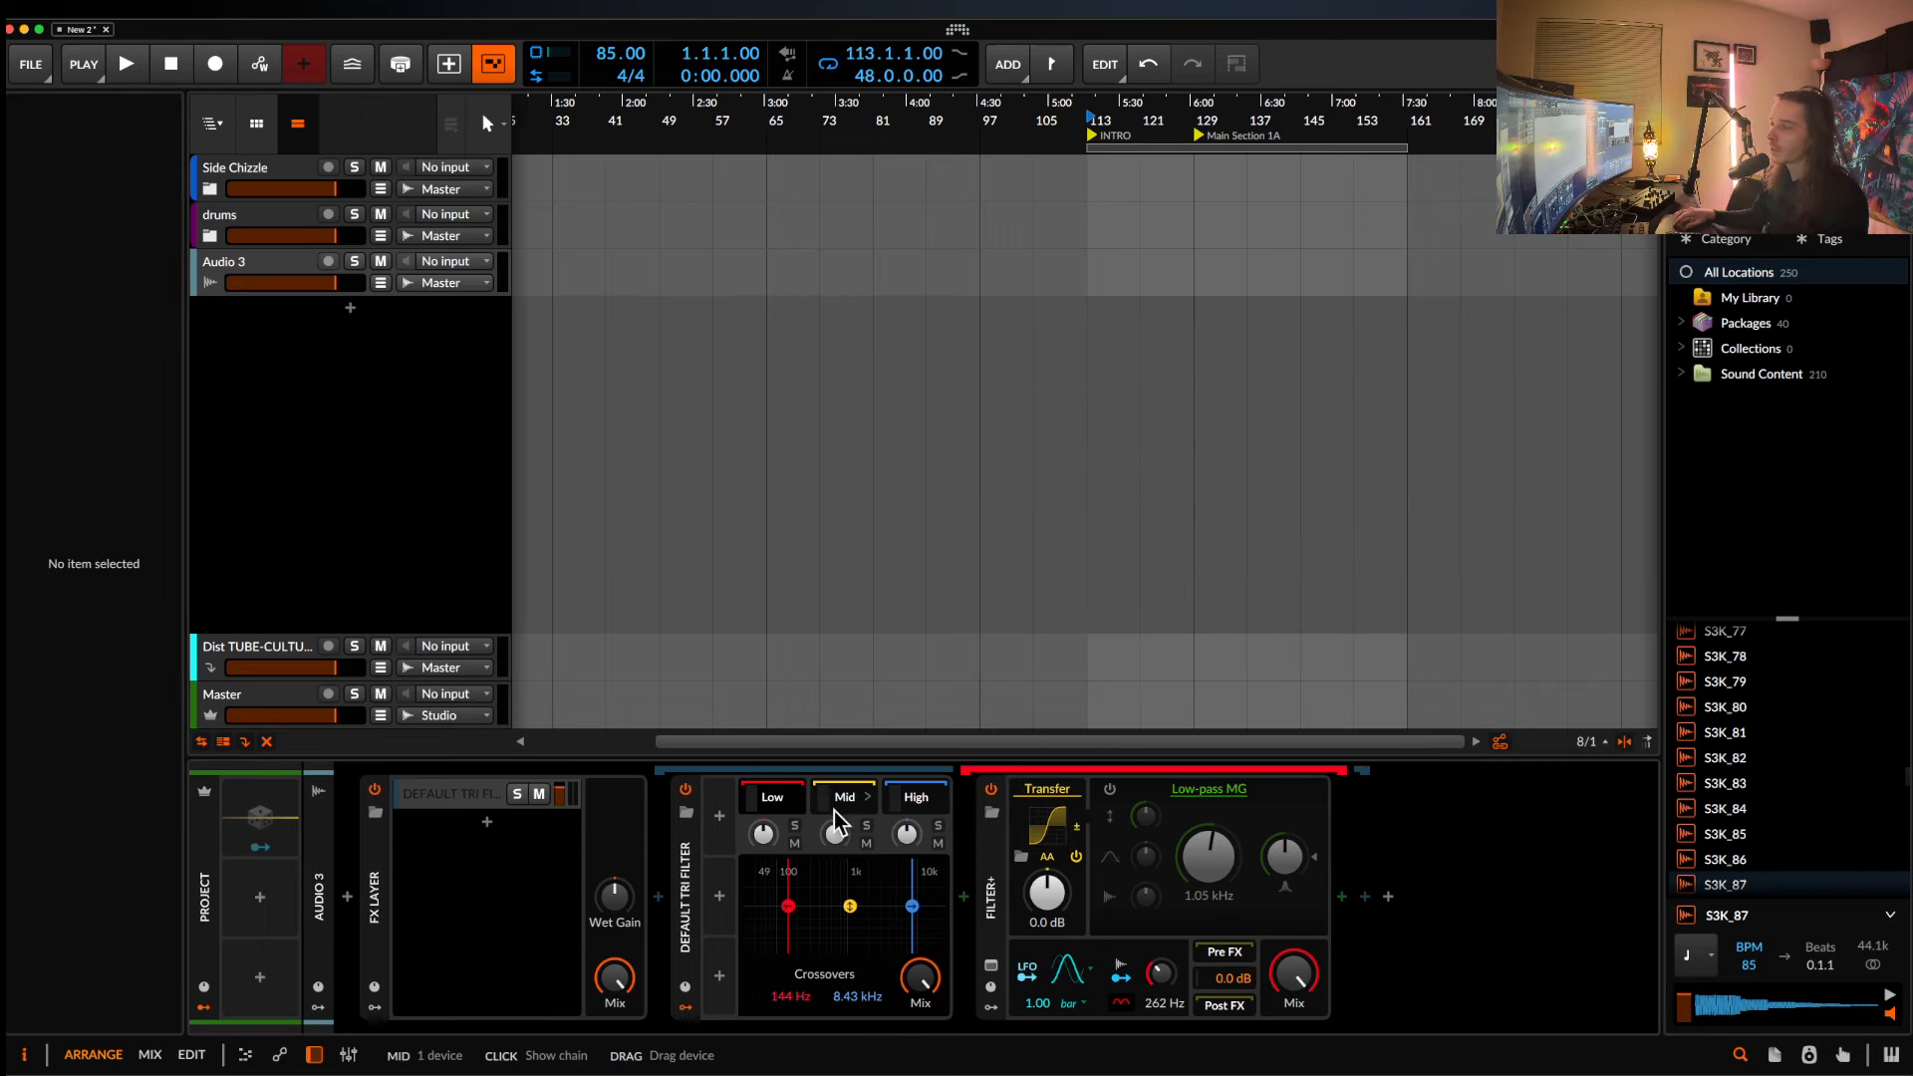
Show the Low band of the Mid band's Multiband FX-2 and expand its Filter+ device.
click(837, 803)
click(1031, 802)
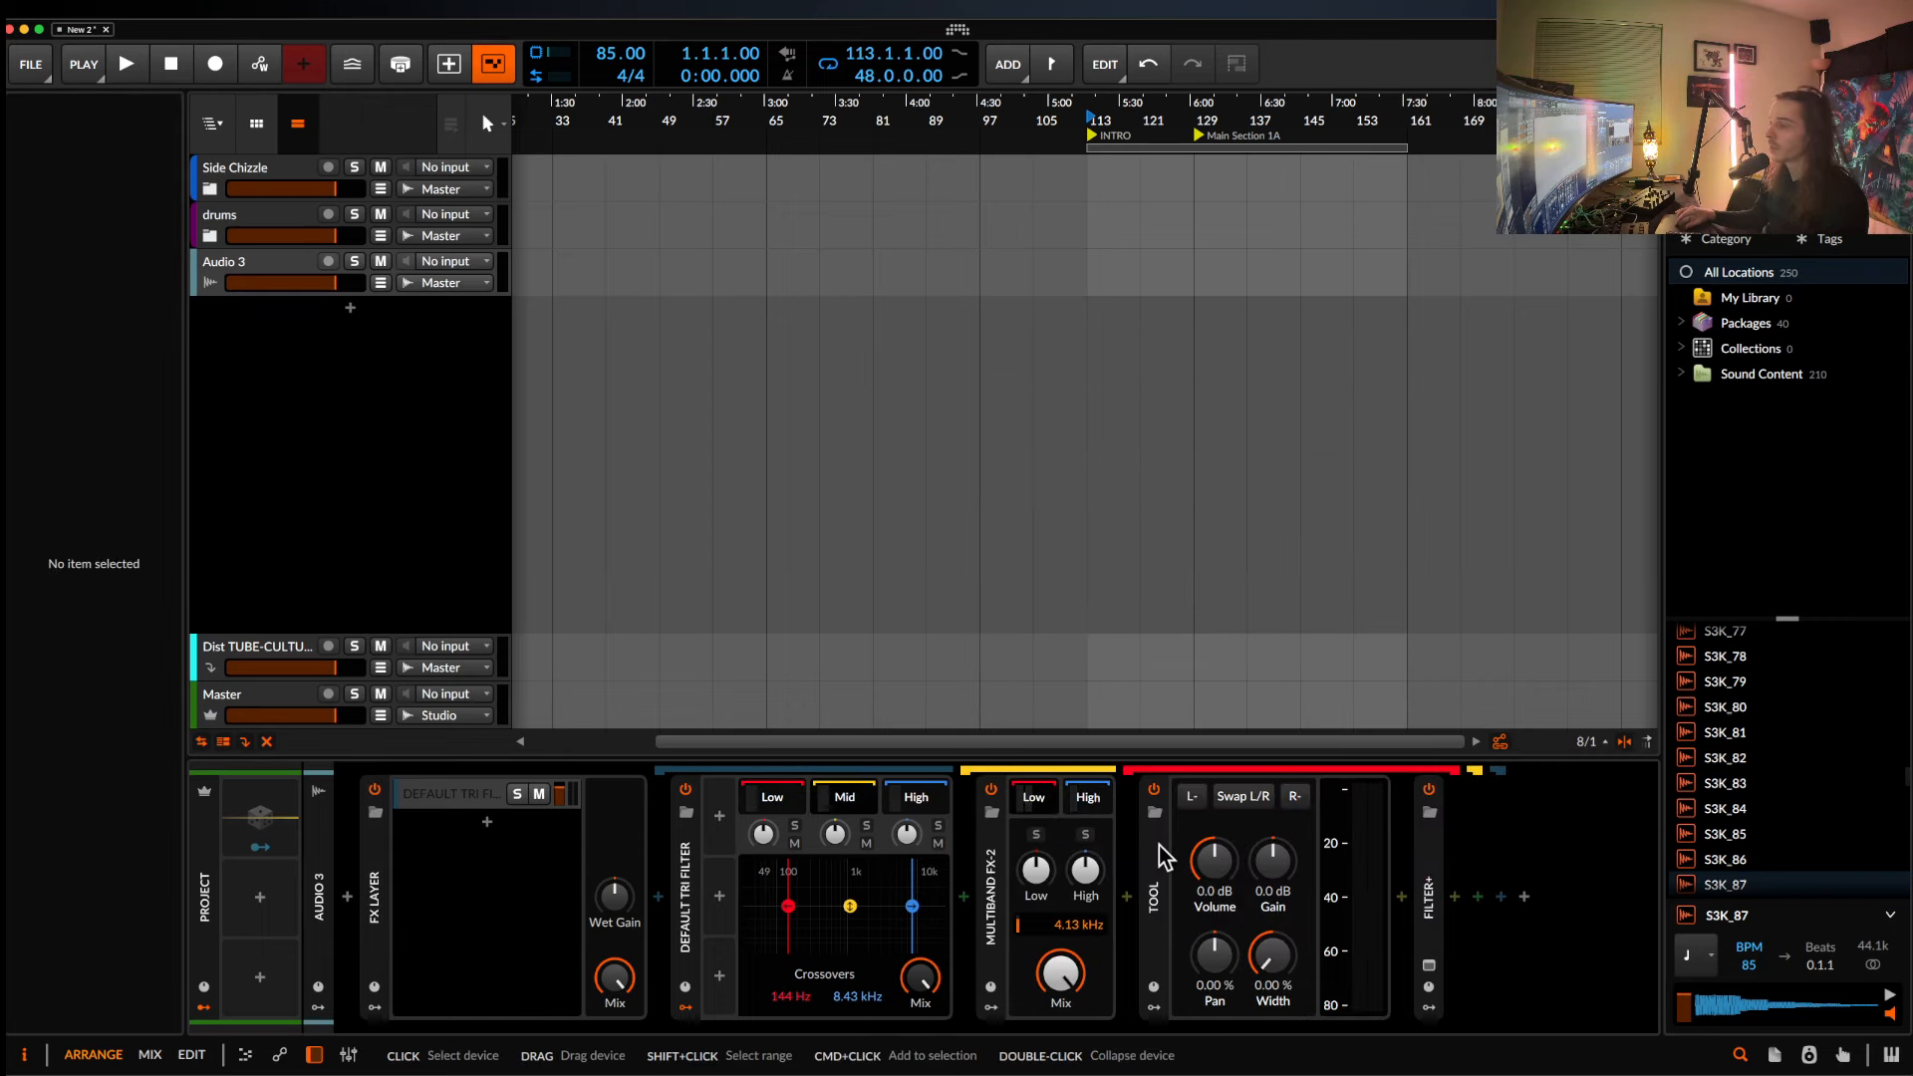
click(1422, 861)
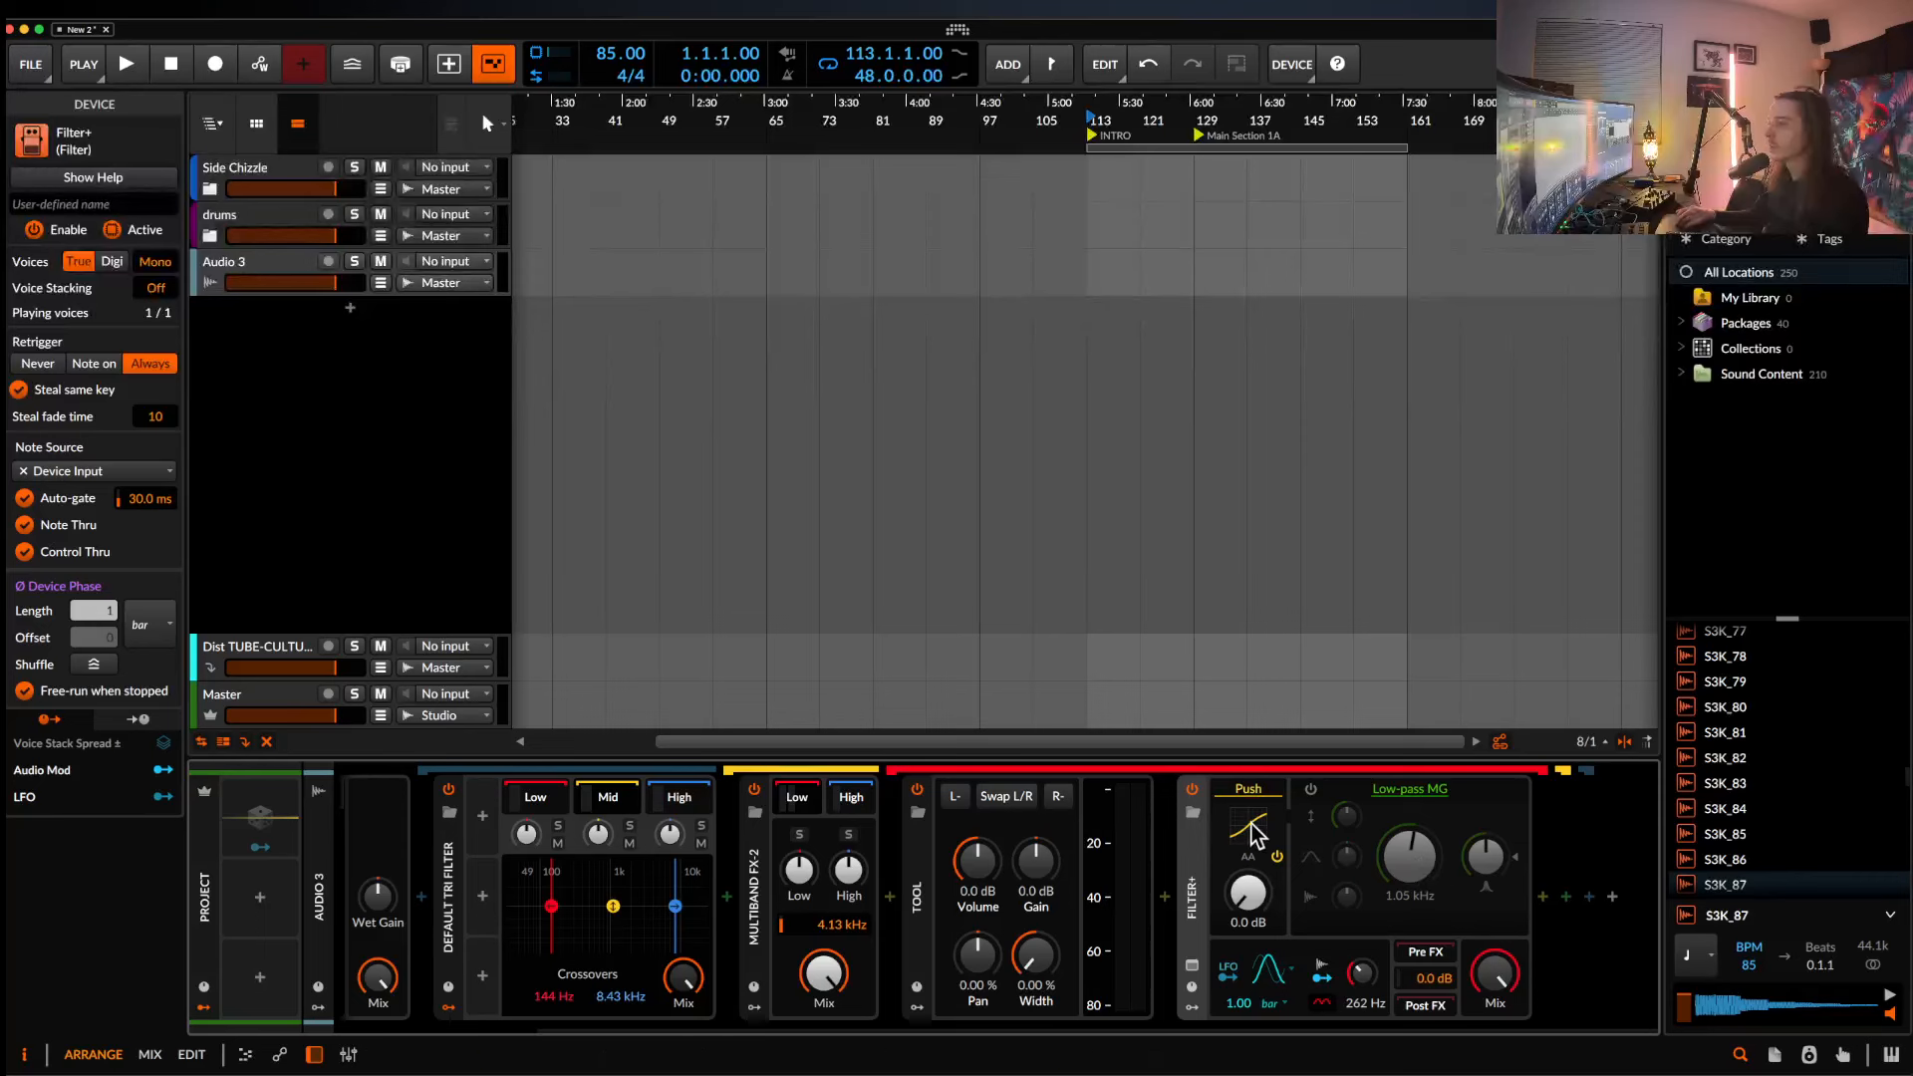
Browse the waveshaper models of this Filter+, keep Push, and raise its drive to +17.9 dB.
click(1248, 789)
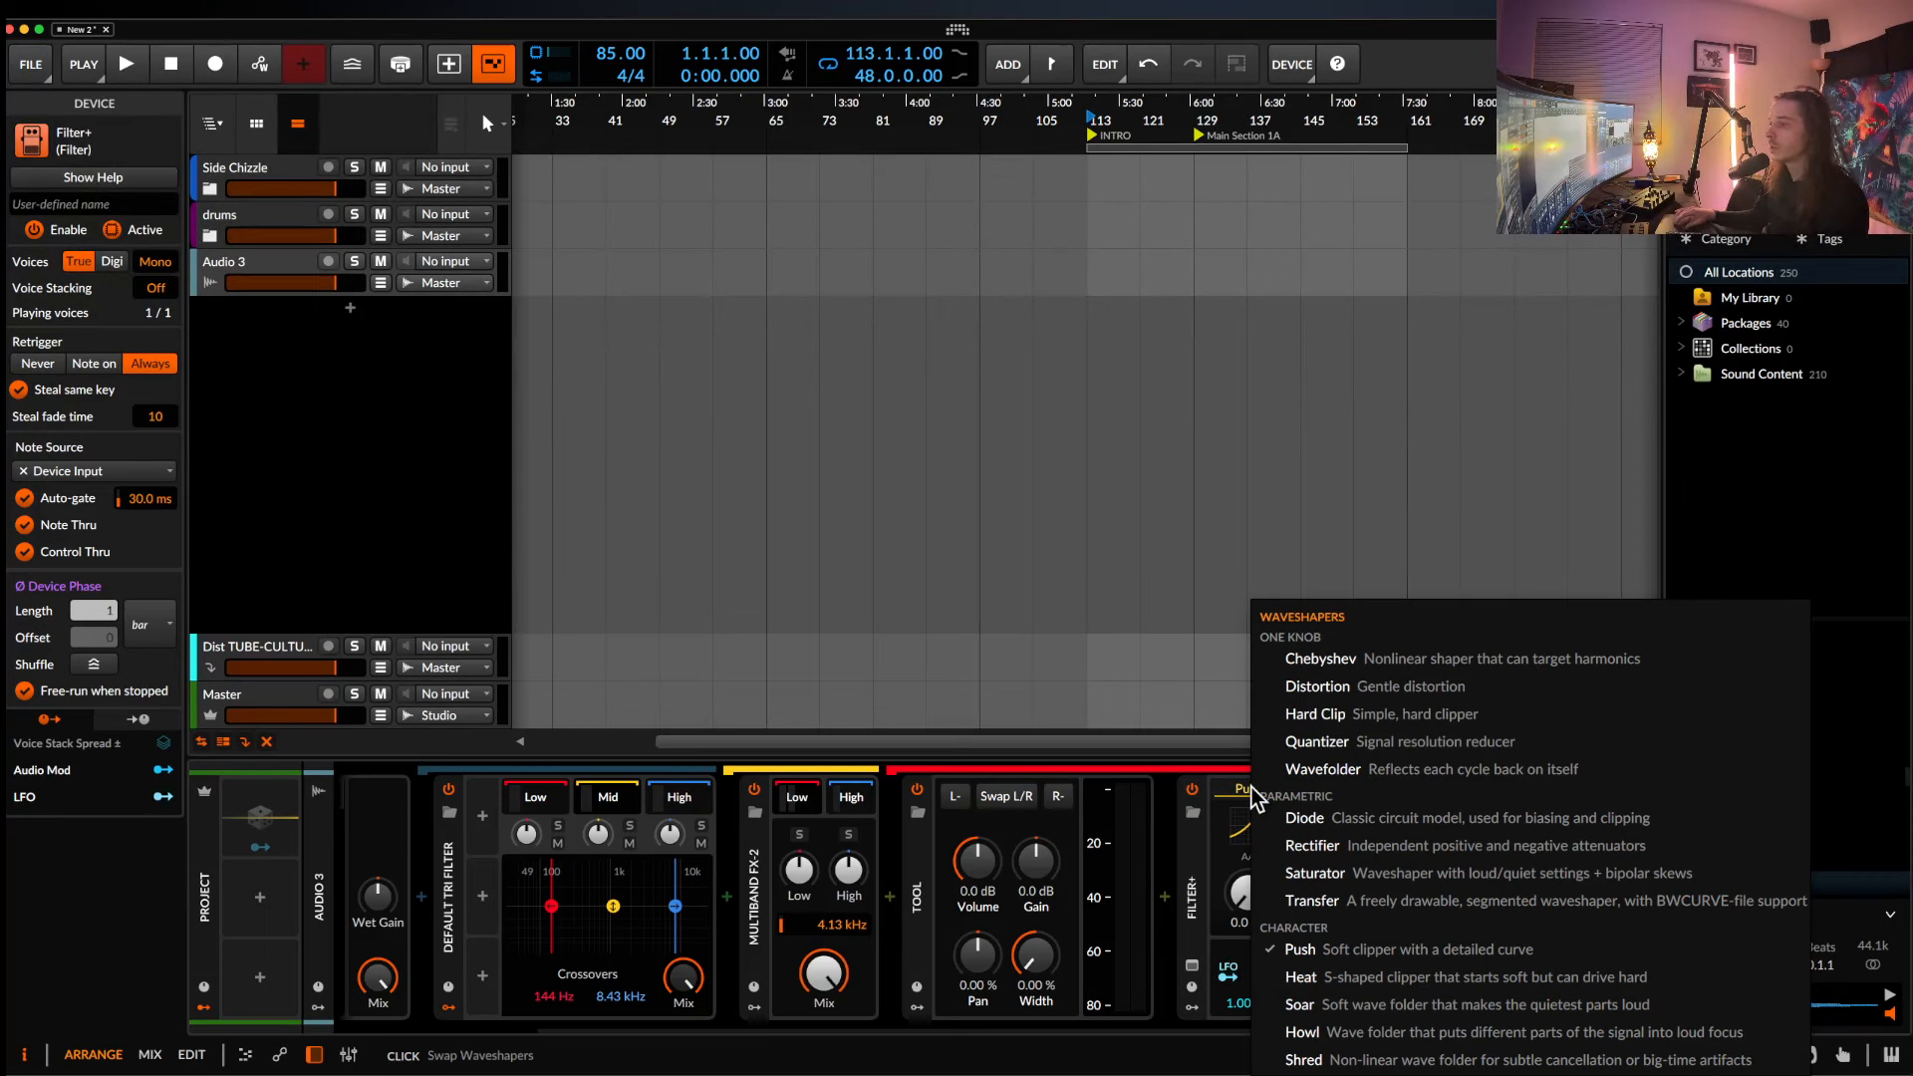
click(1240, 845)
click(1252, 795)
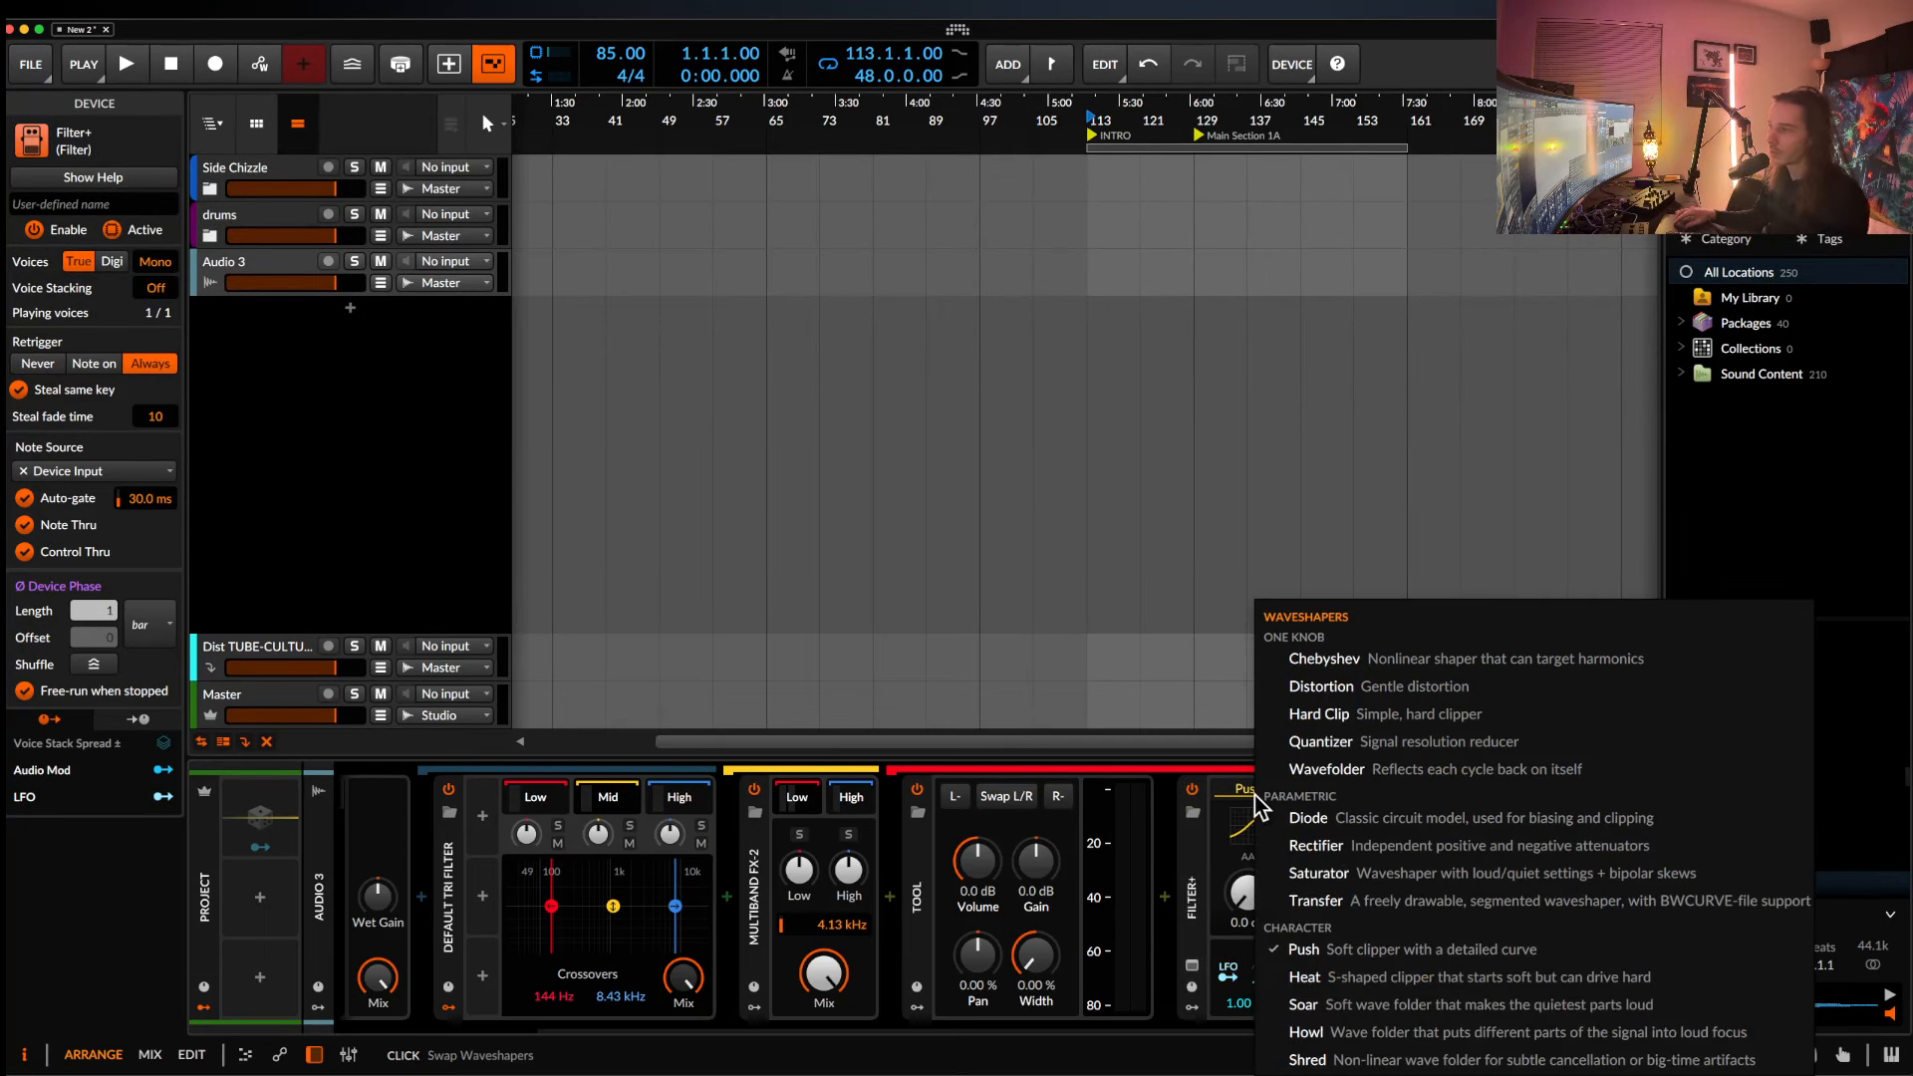
click(1242, 808)
drag(1249, 898, 1250, 827)
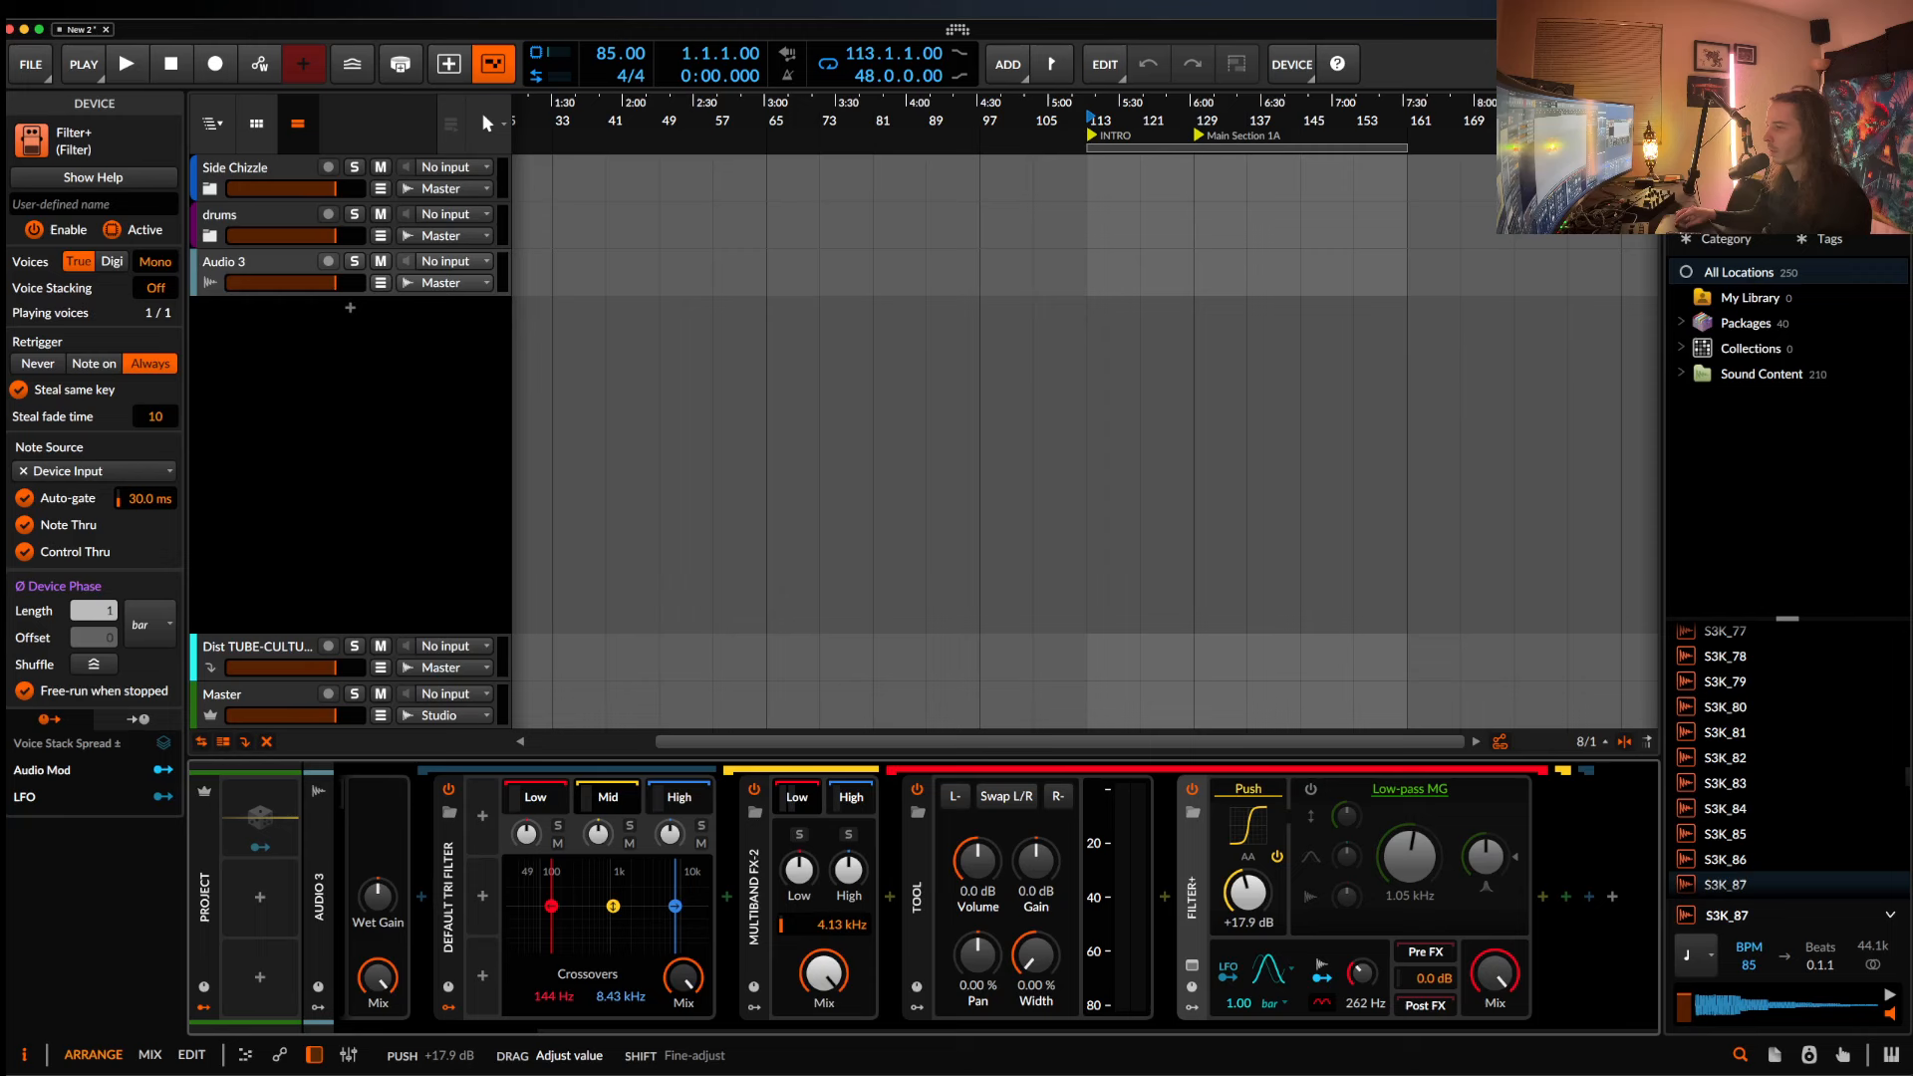
Set the Push drive of the Low band's Filter+ to +12.8 dB.
click(1251, 830)
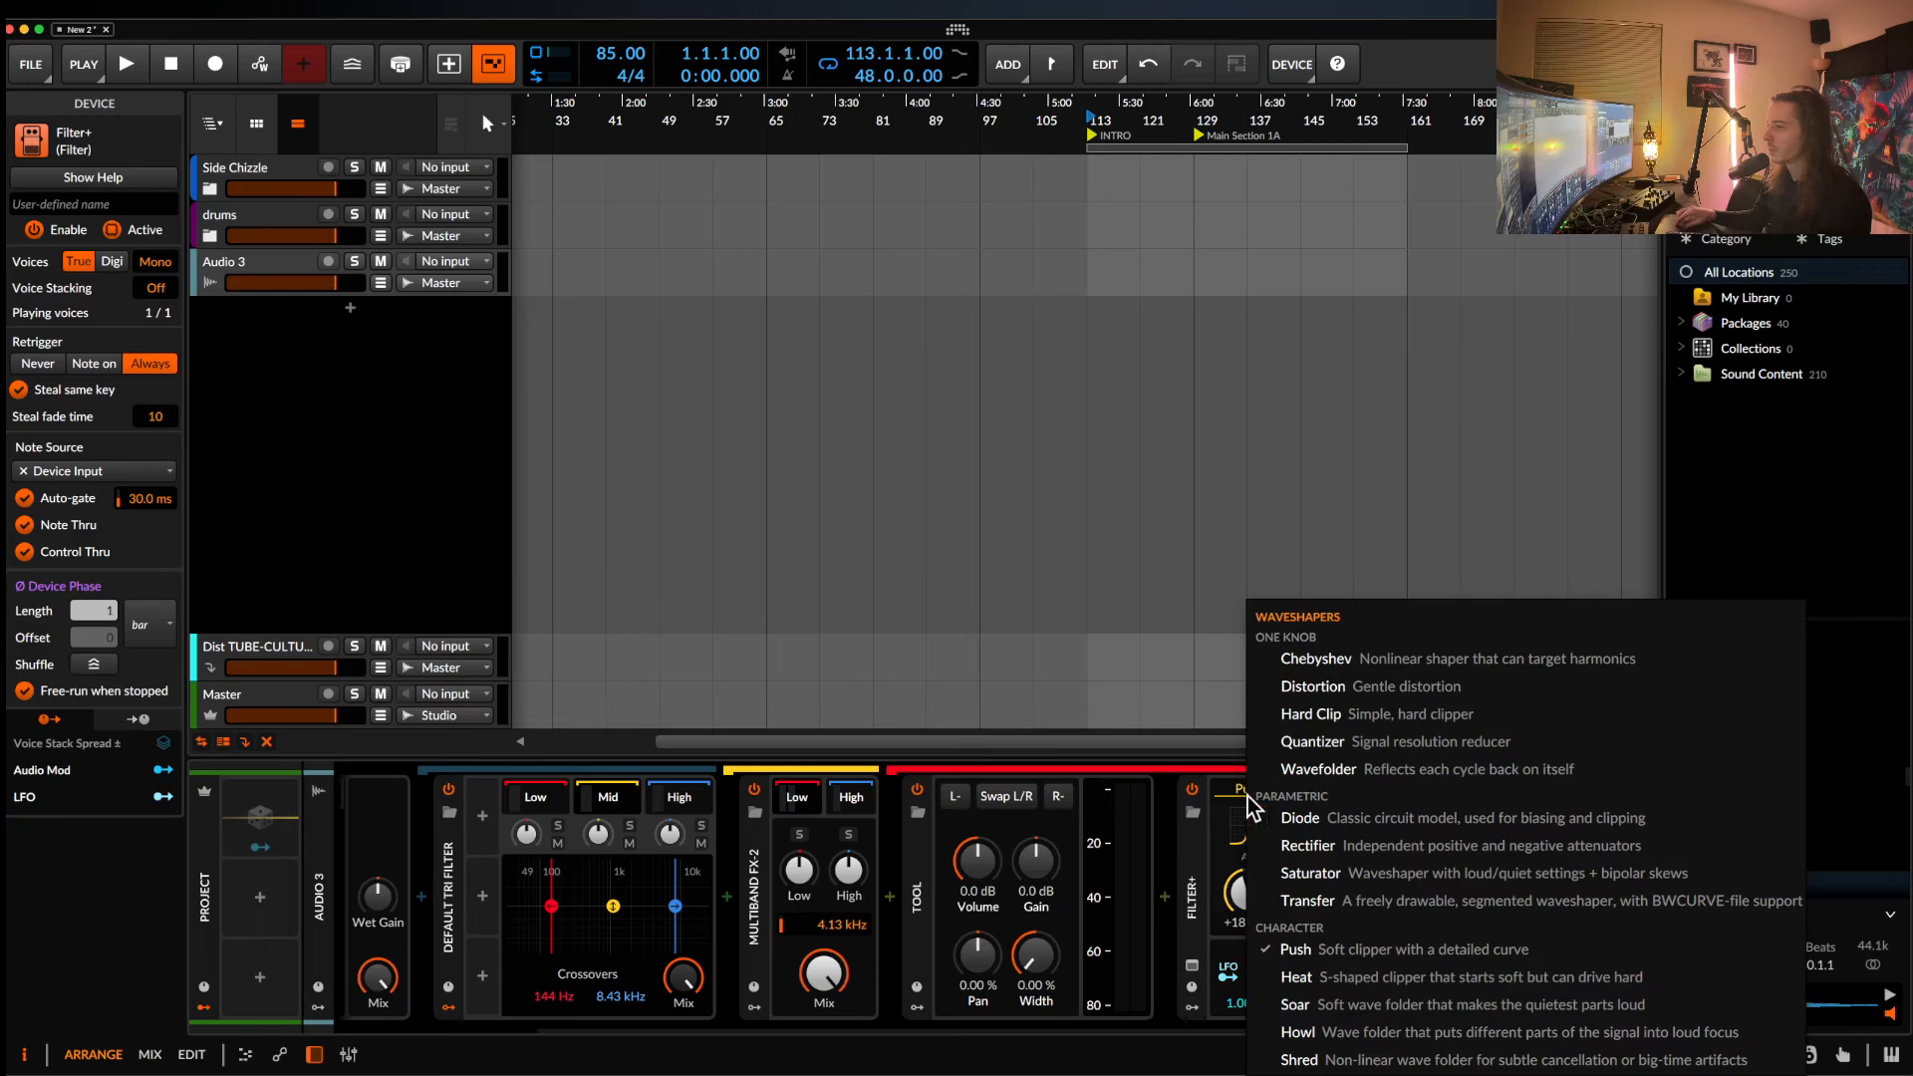
click(1188, 857)
key(ctrl+z)
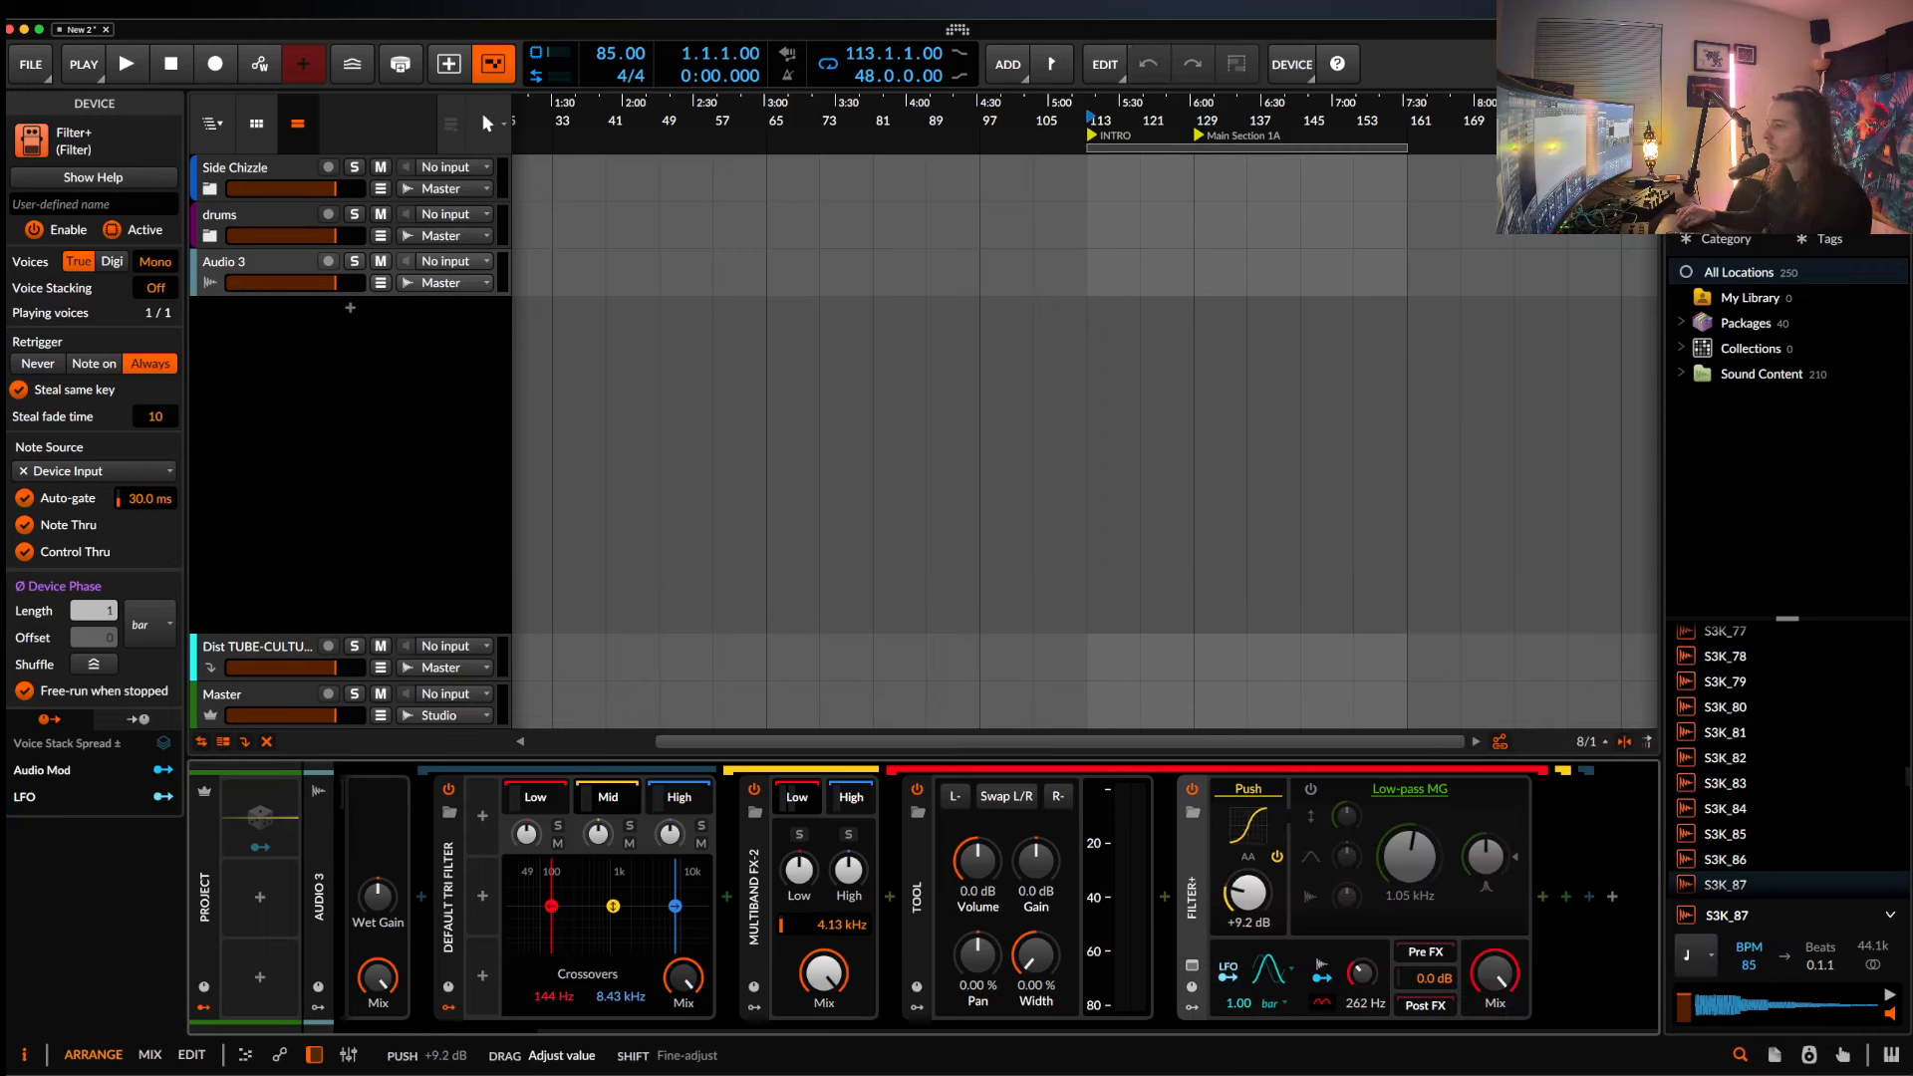
drag(1246, 909, 1247, 897)
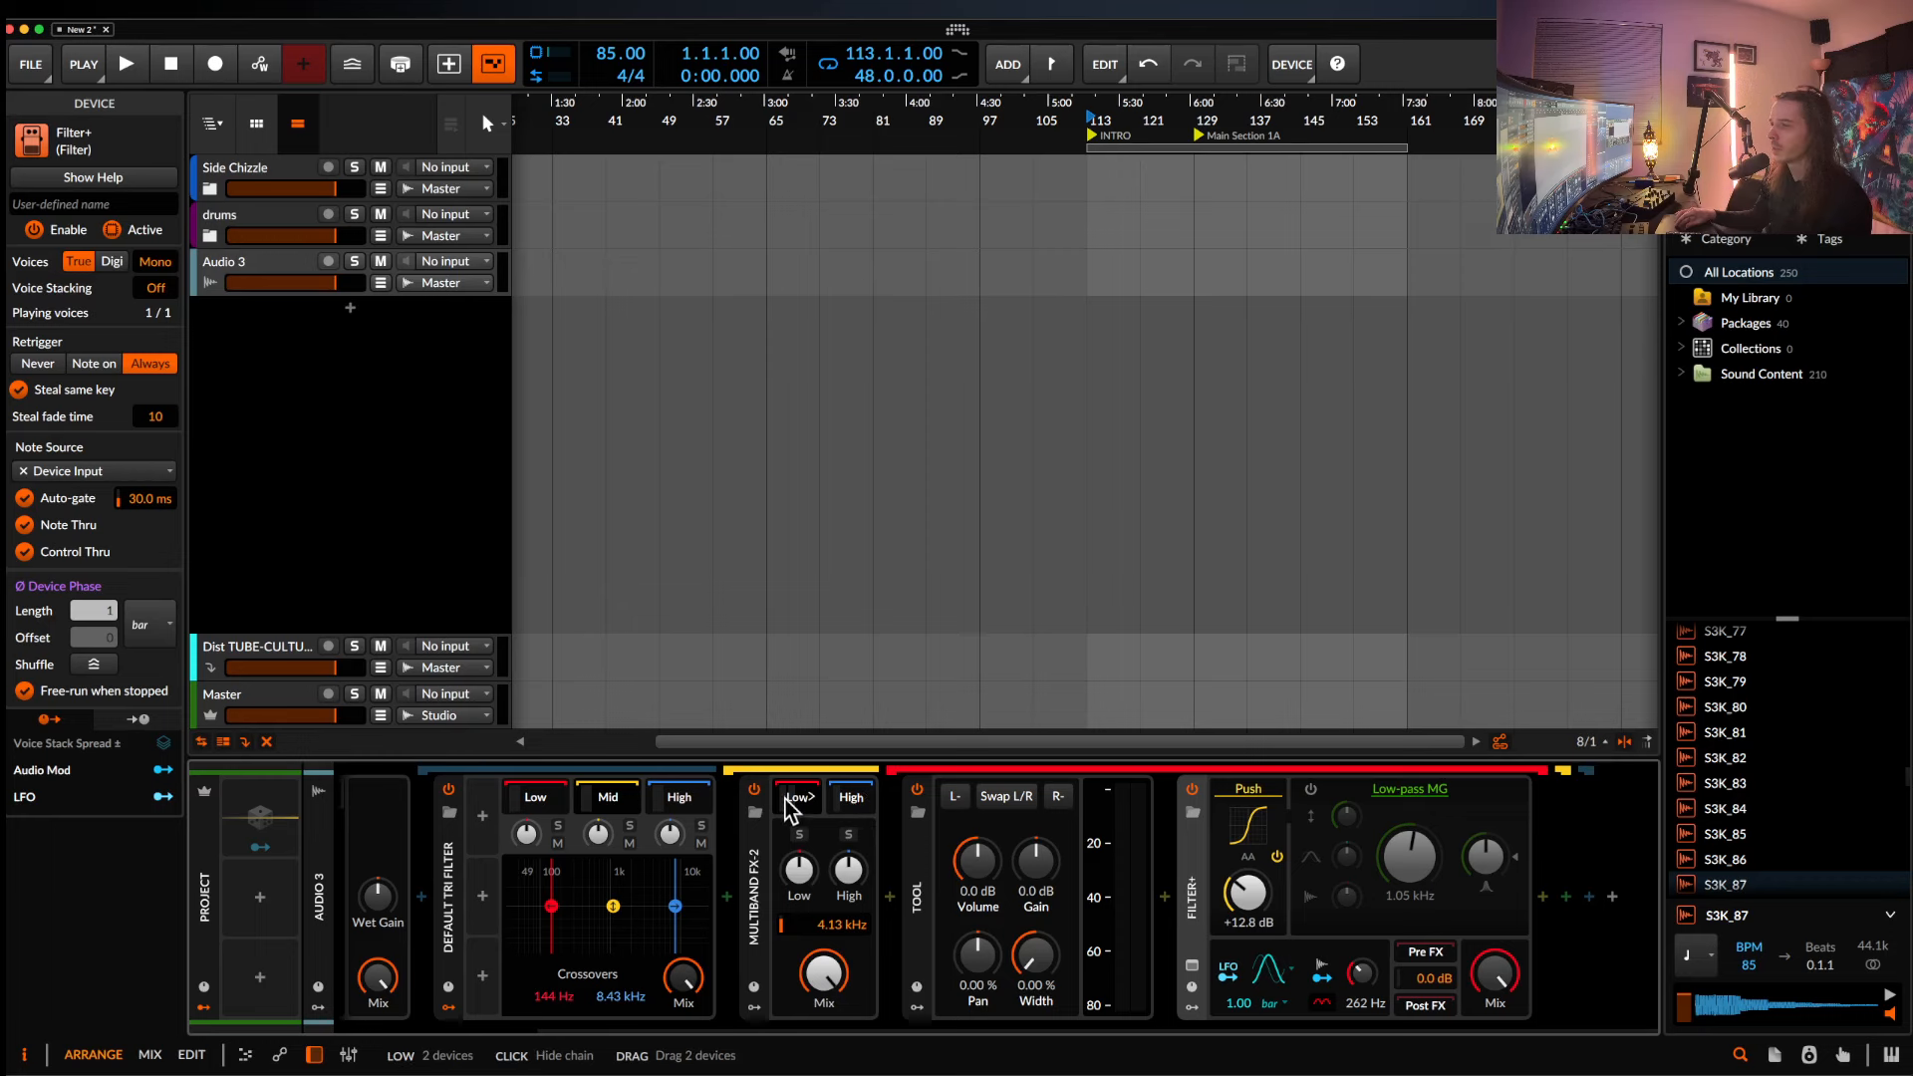
Show the High band of Multiband FX-2, expand its Filter+ and set the Push drive to +13.7 dB.
click(852, 801)
click(1082, 800)
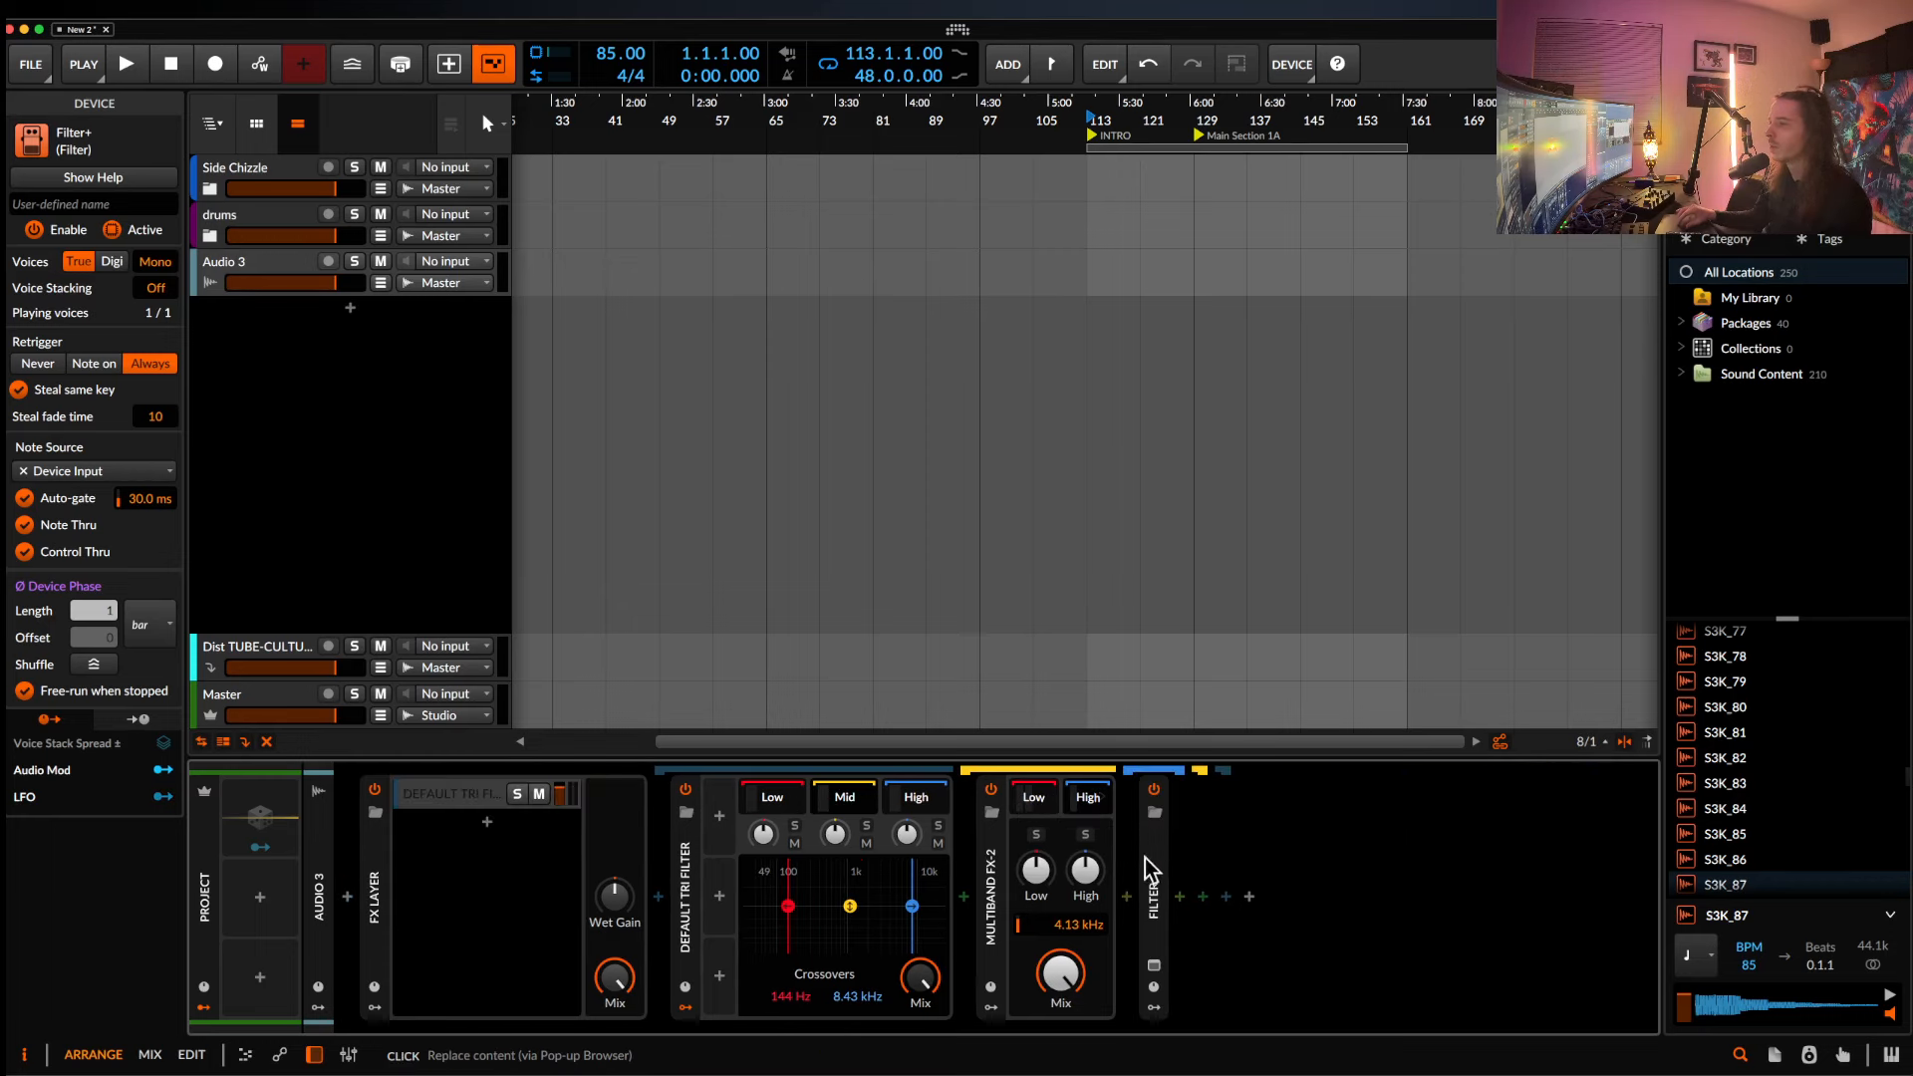
double_click(1156, 885)
drag(1215, 890, 1214, 883)
Lower this Filter+'s cutoff to 356 Hz and change its filter model from Low-pass MG to XP.
click(1385, 798)
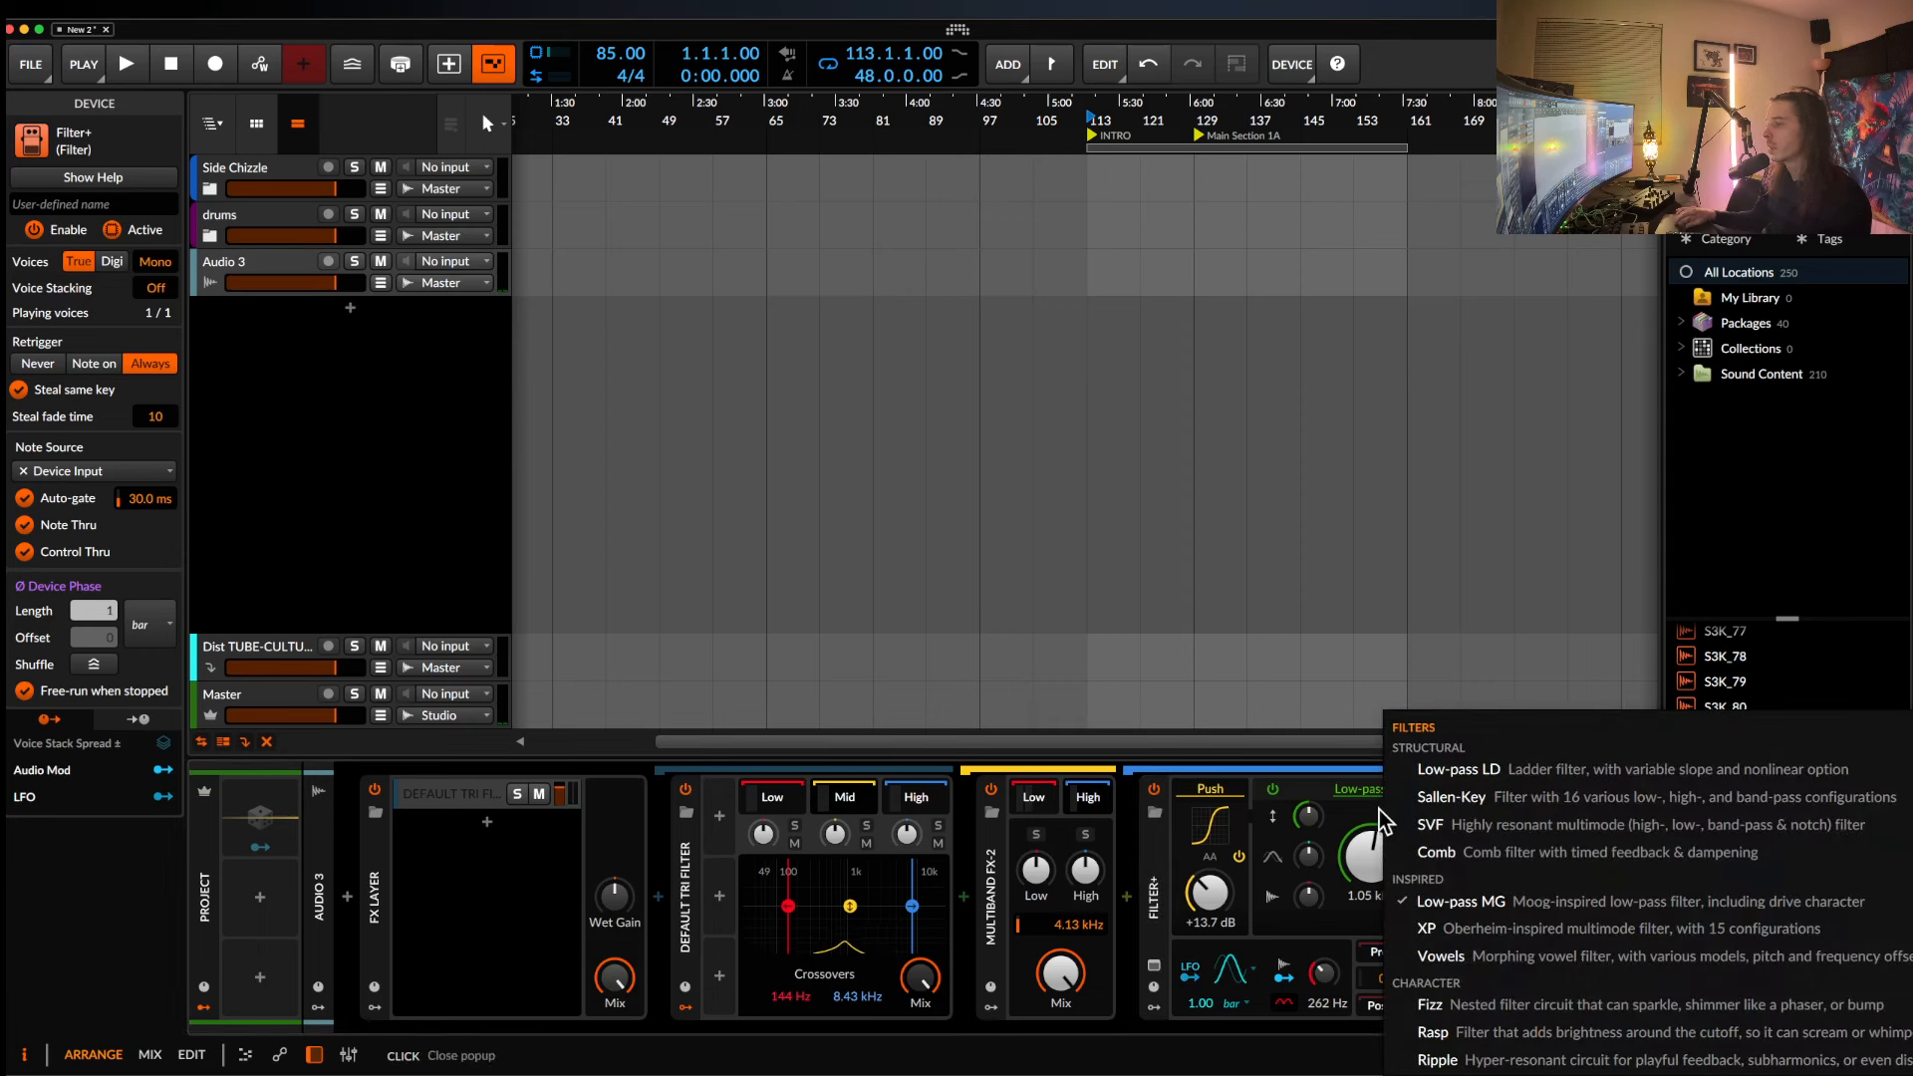
click(1356, 911)
drag(1367, 859, 1367, 885)
click(1363, 795)
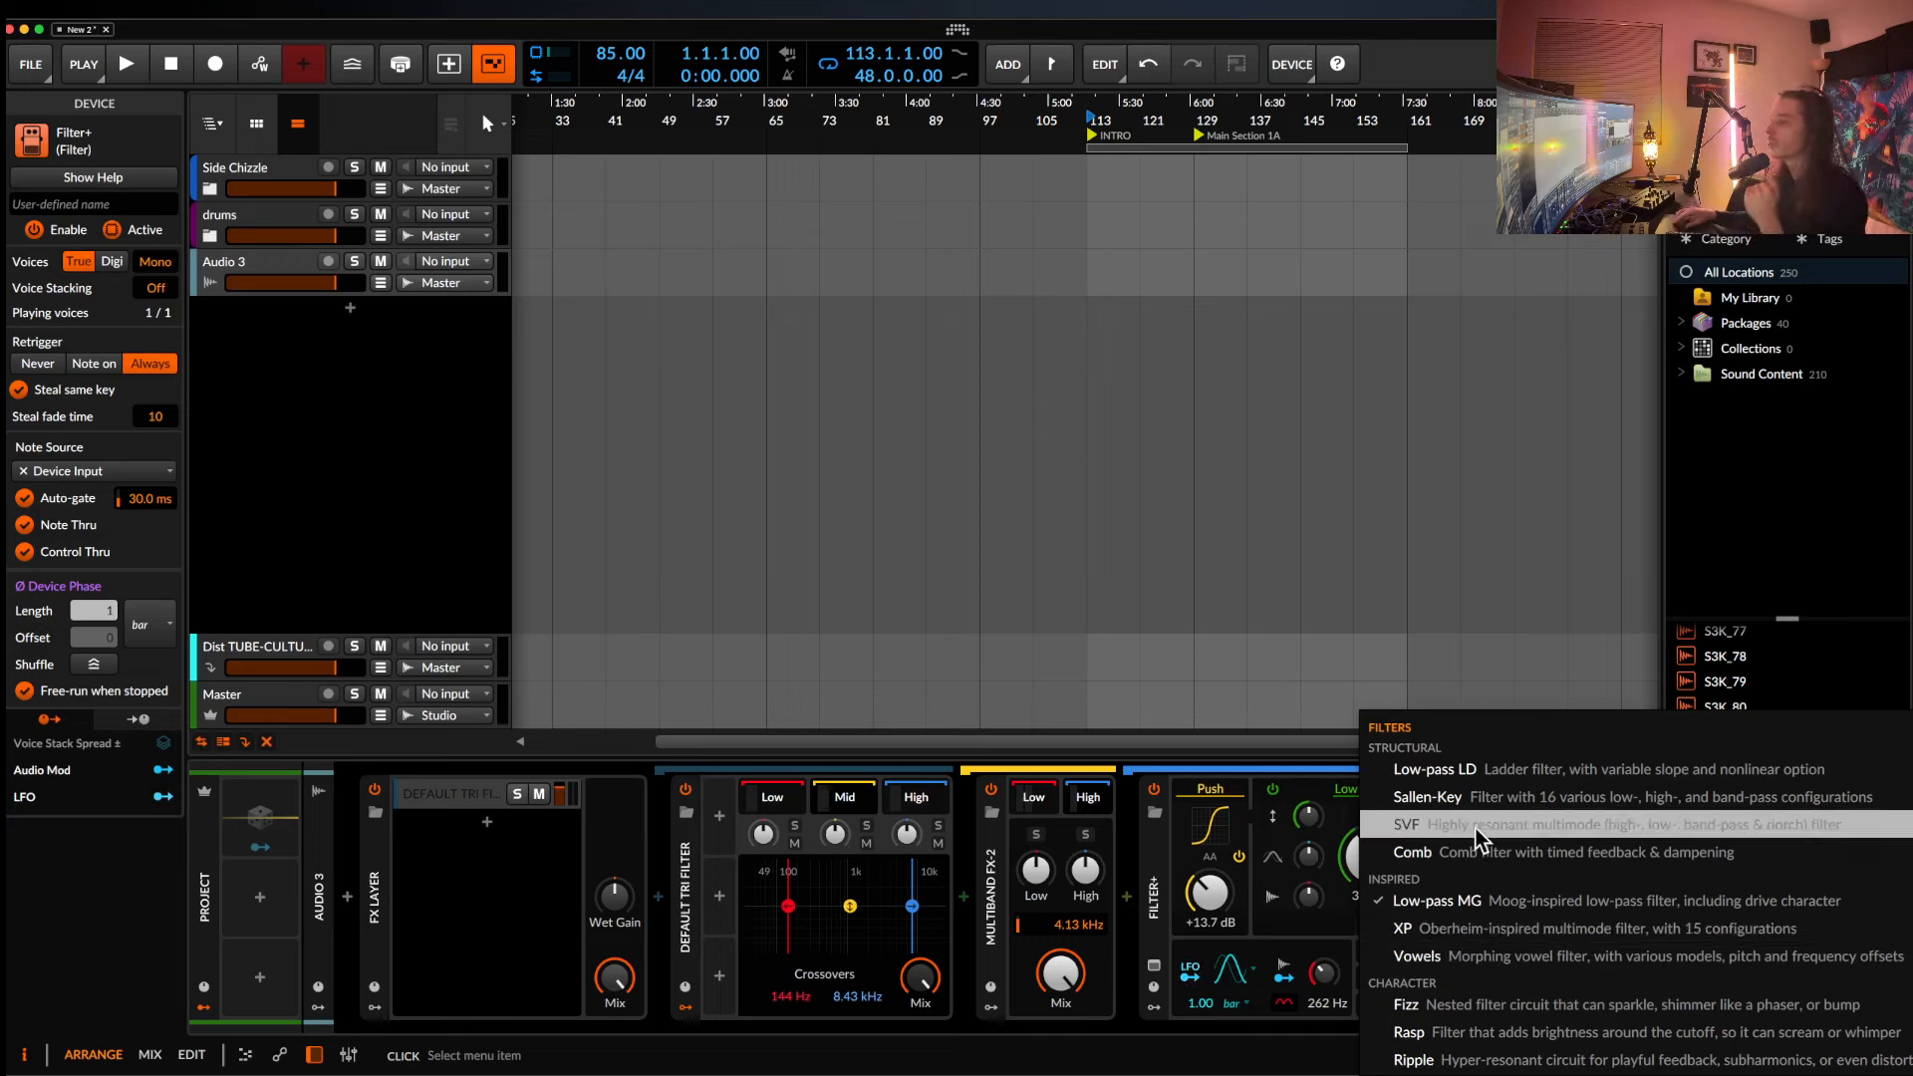
click(1447, 929)
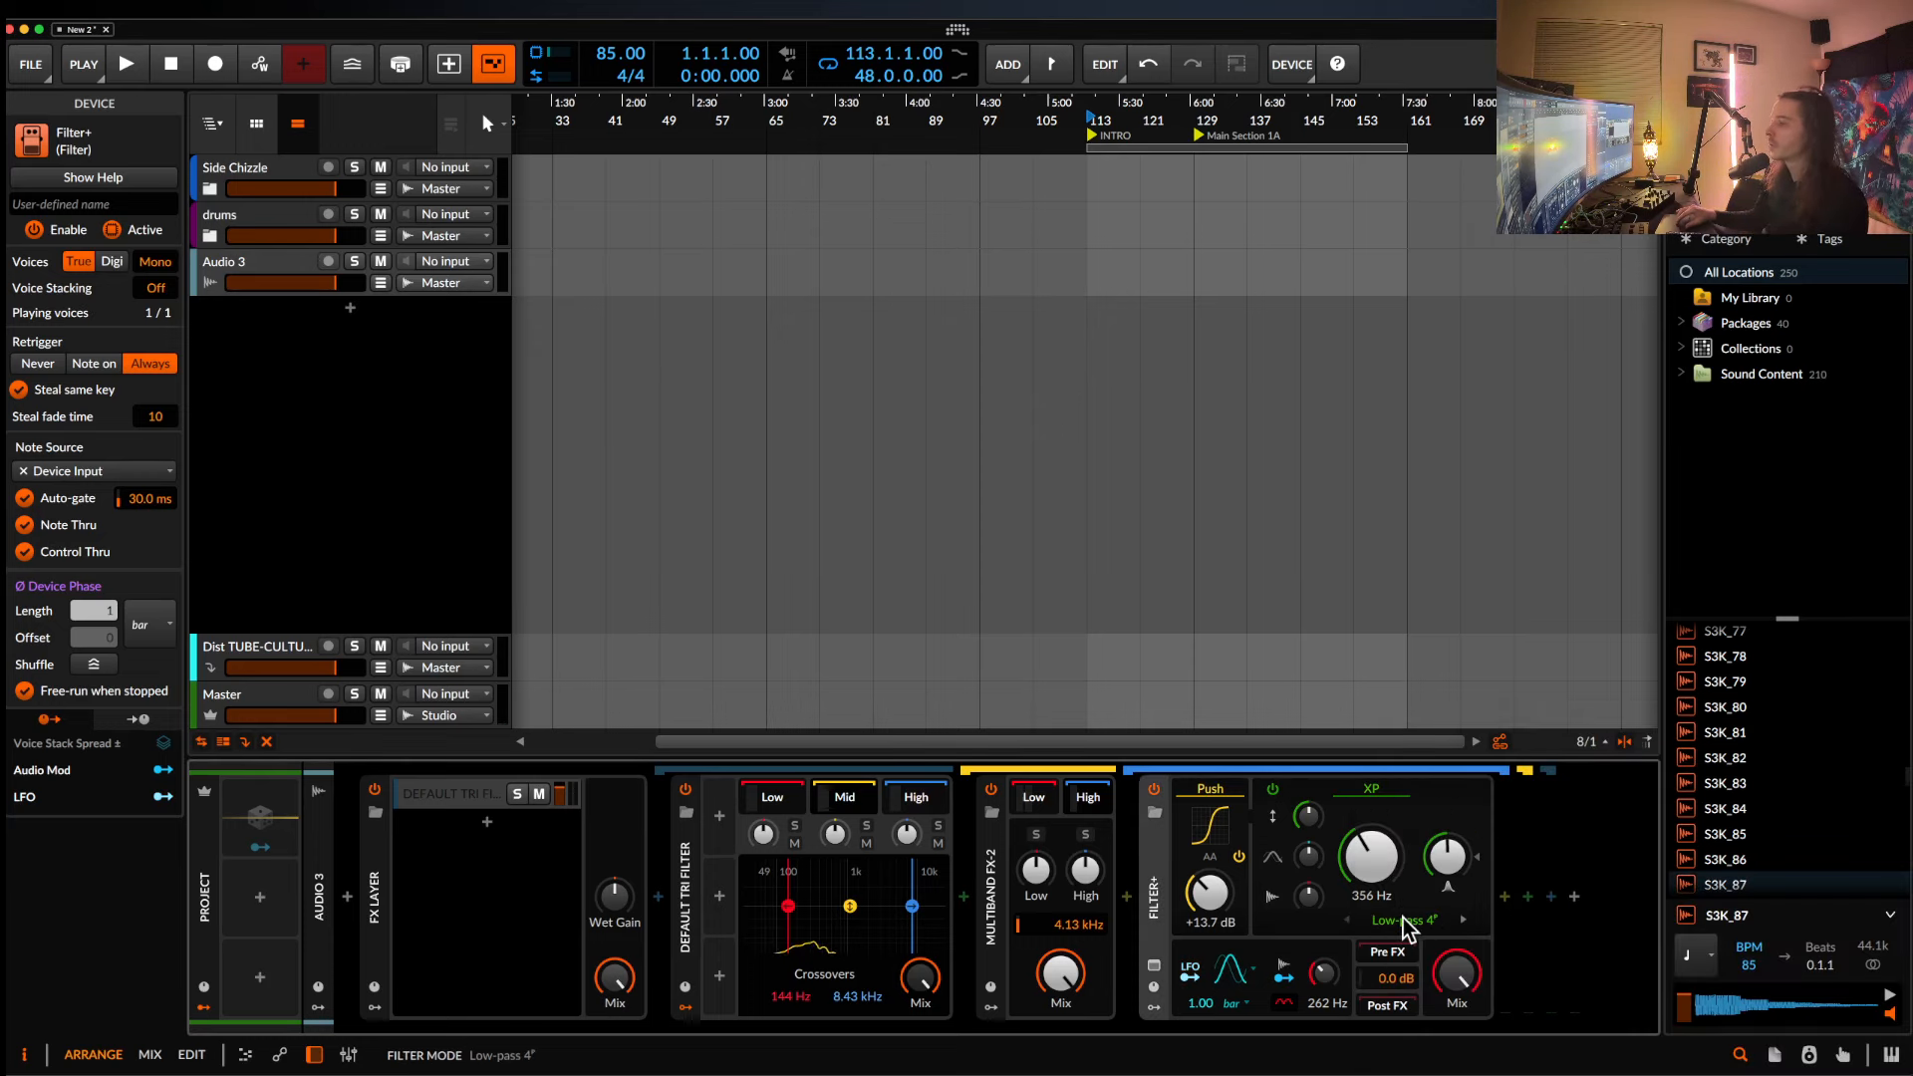
Look through the XP filter modes and the other filter models, keep XP with Low-pass 4, and raise the cutoff slightly.
click(1403, 921)
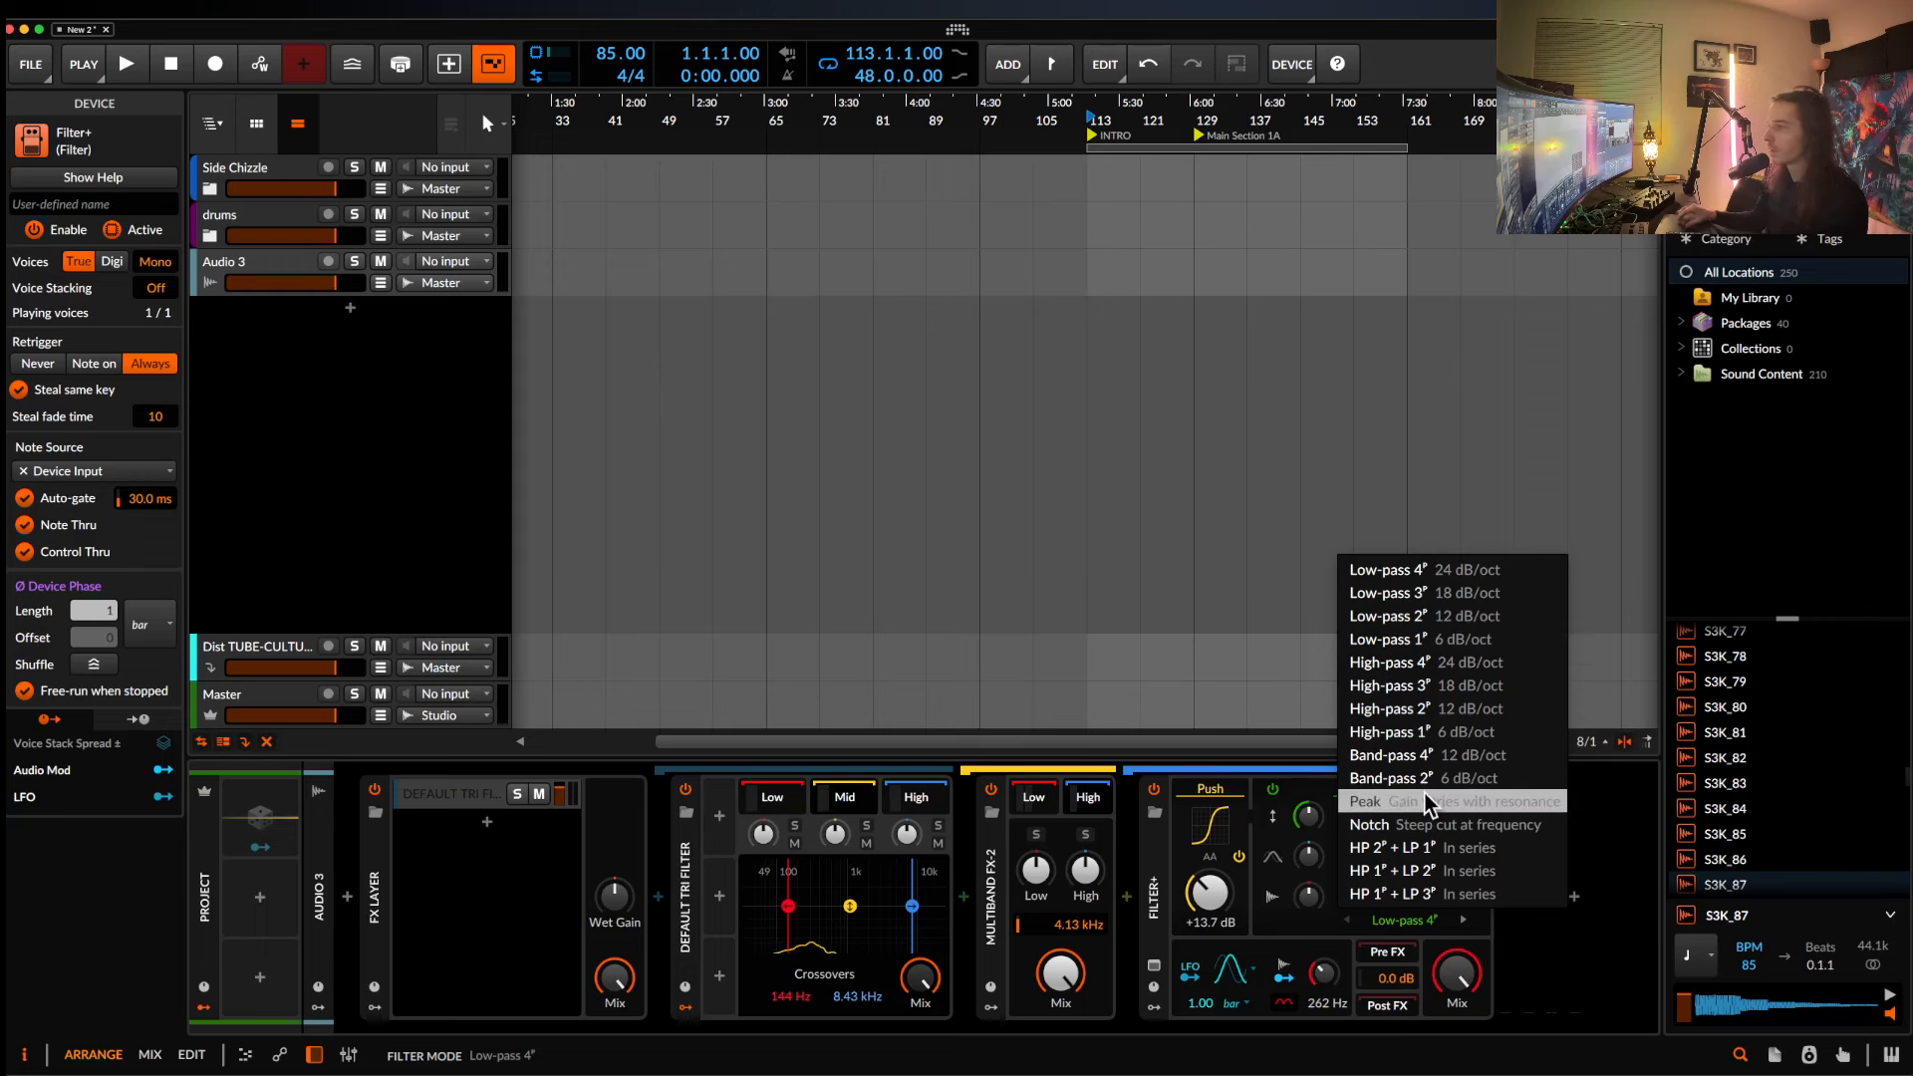
click(1336, 788)
click(1369, 792)
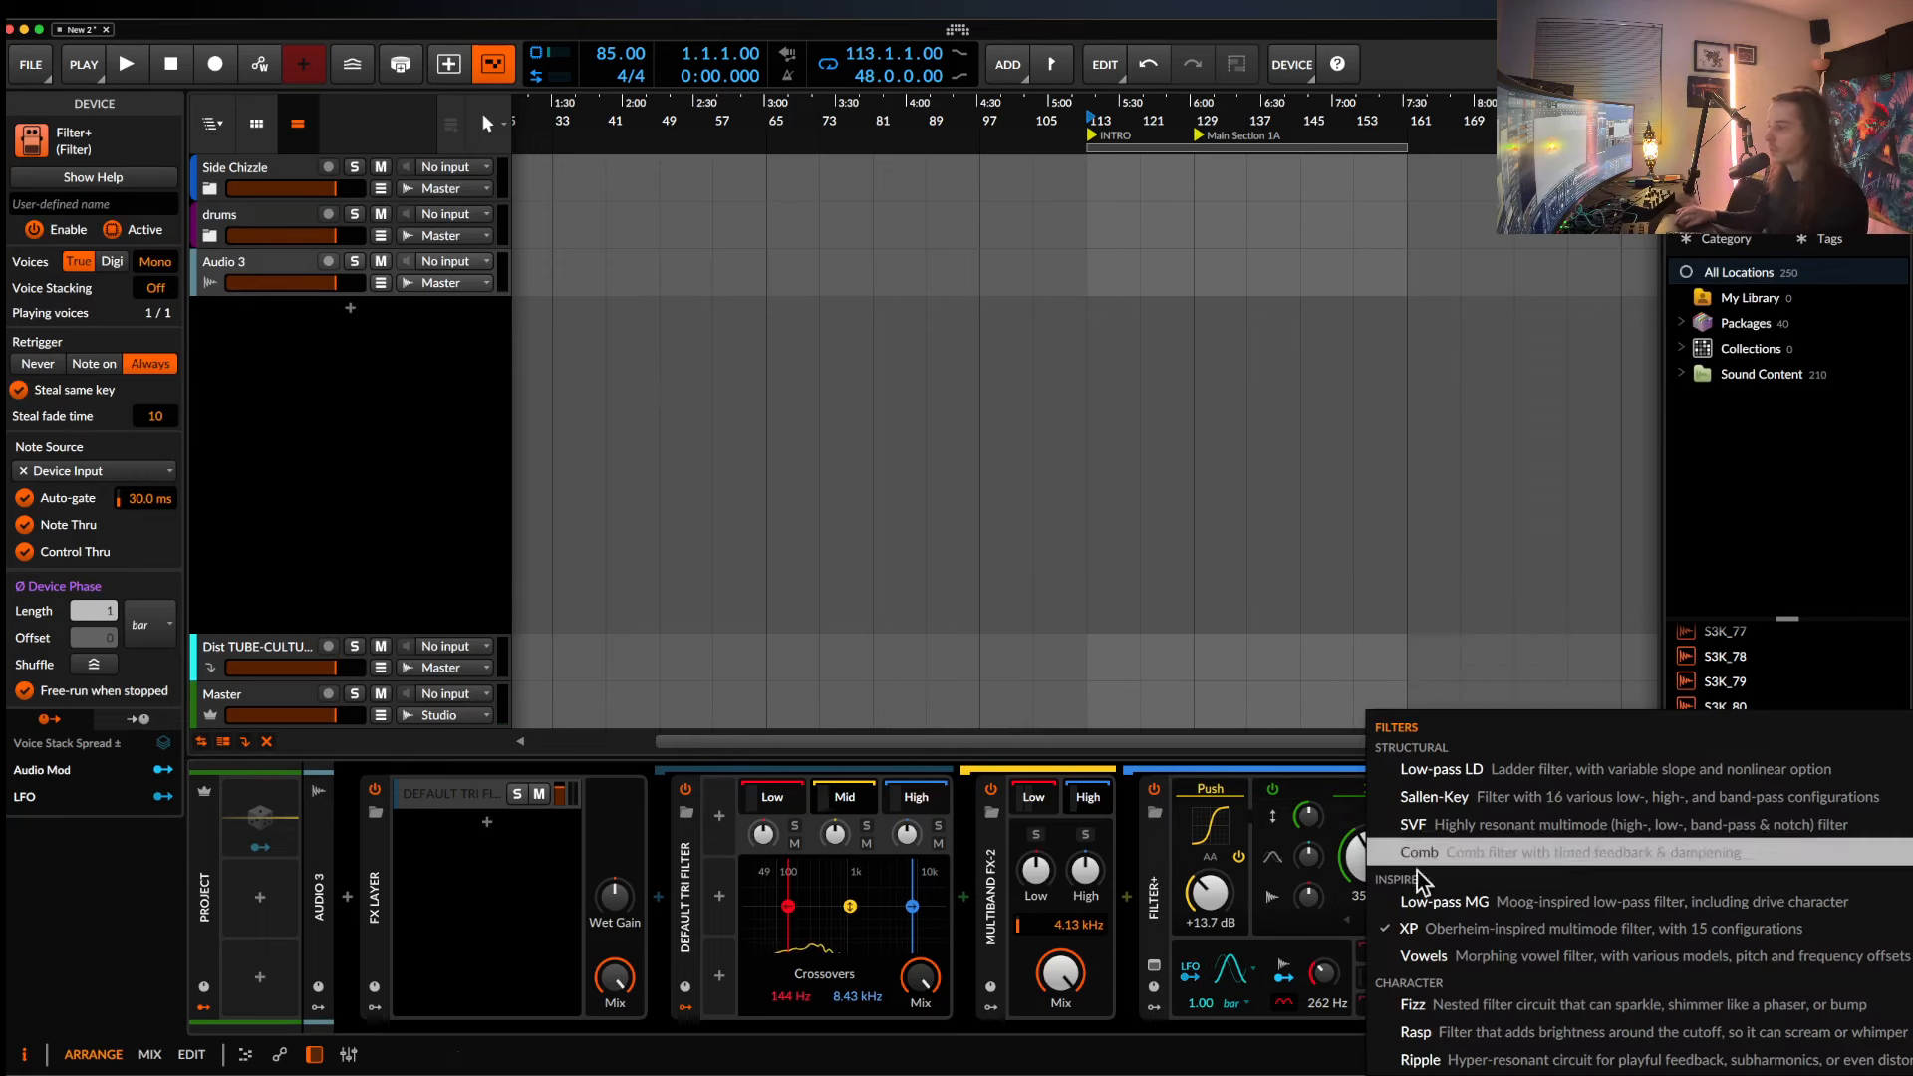
click(1483, 1060)
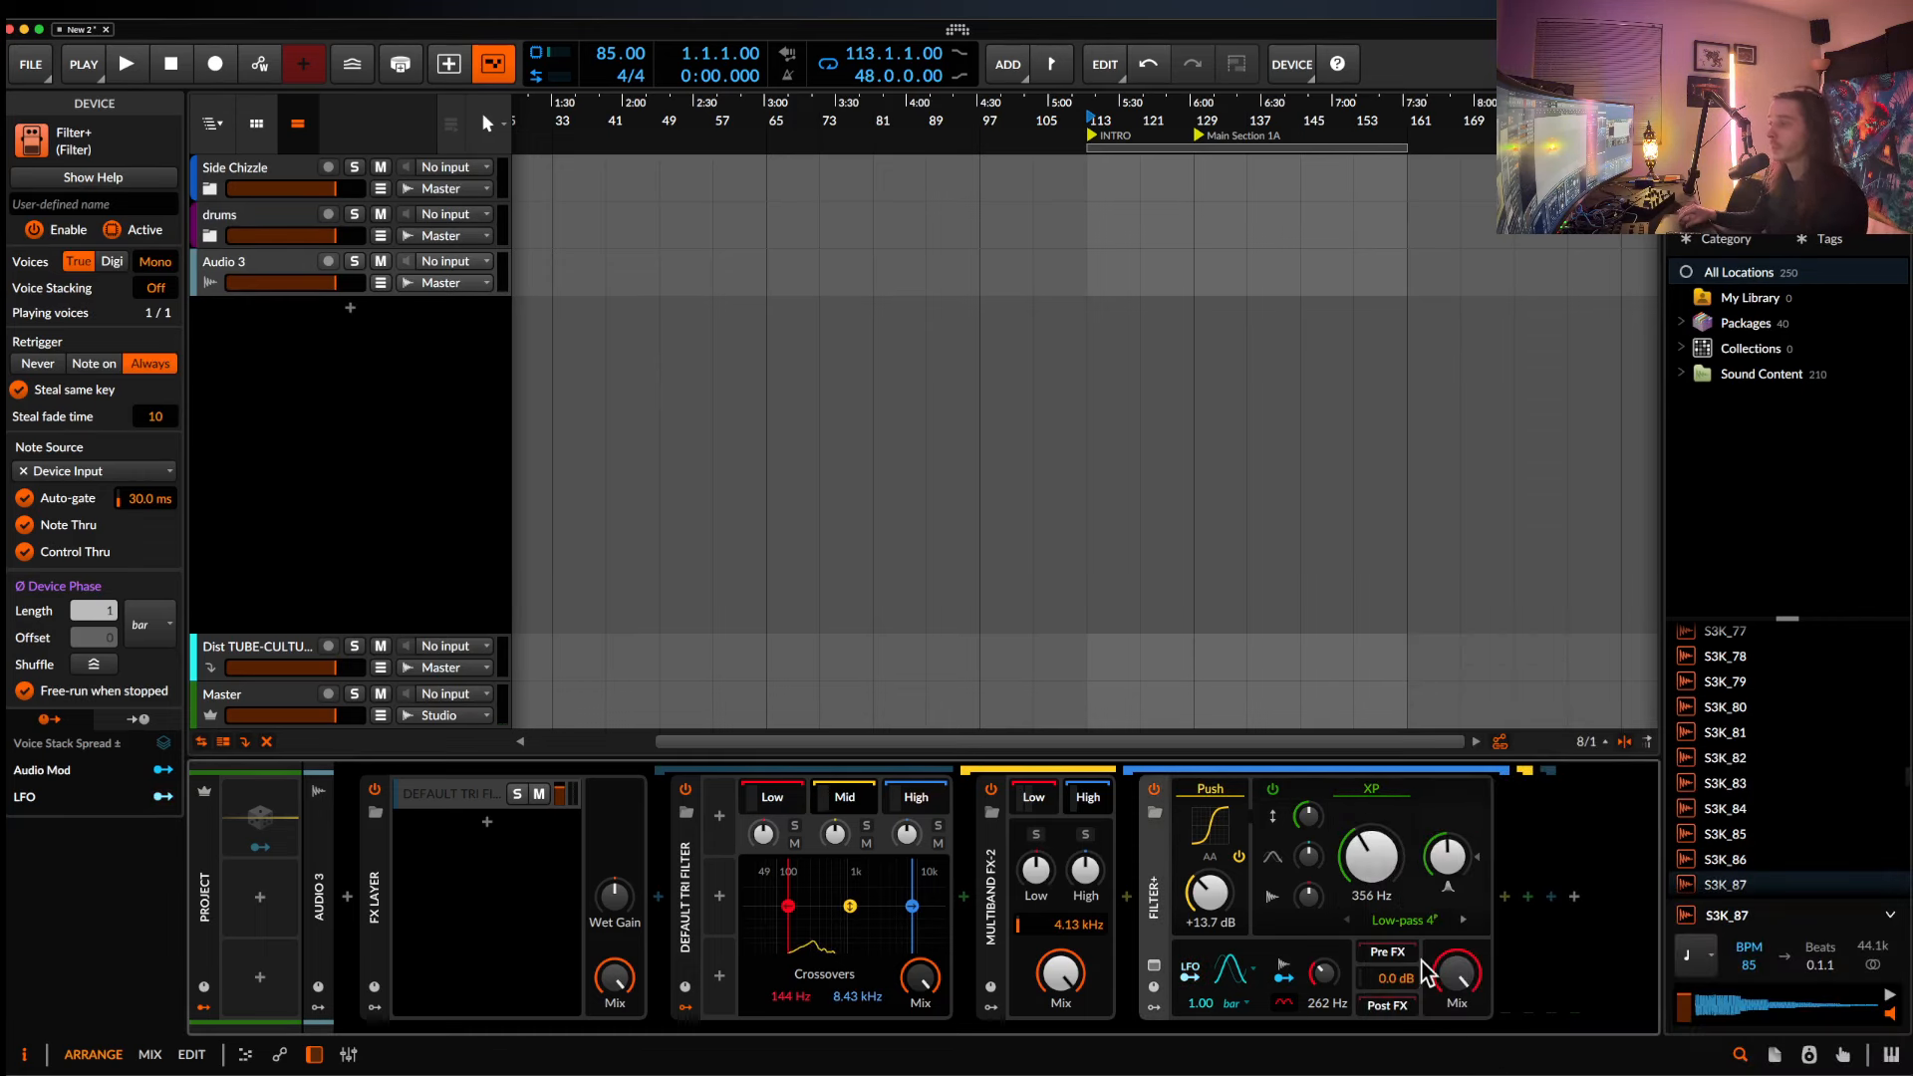
drag(1371, 857, 1371, 843)
Show the High band of DEFAULT TRI FILTER, check its Filter+ device and collapse the container.
click(918, 801)
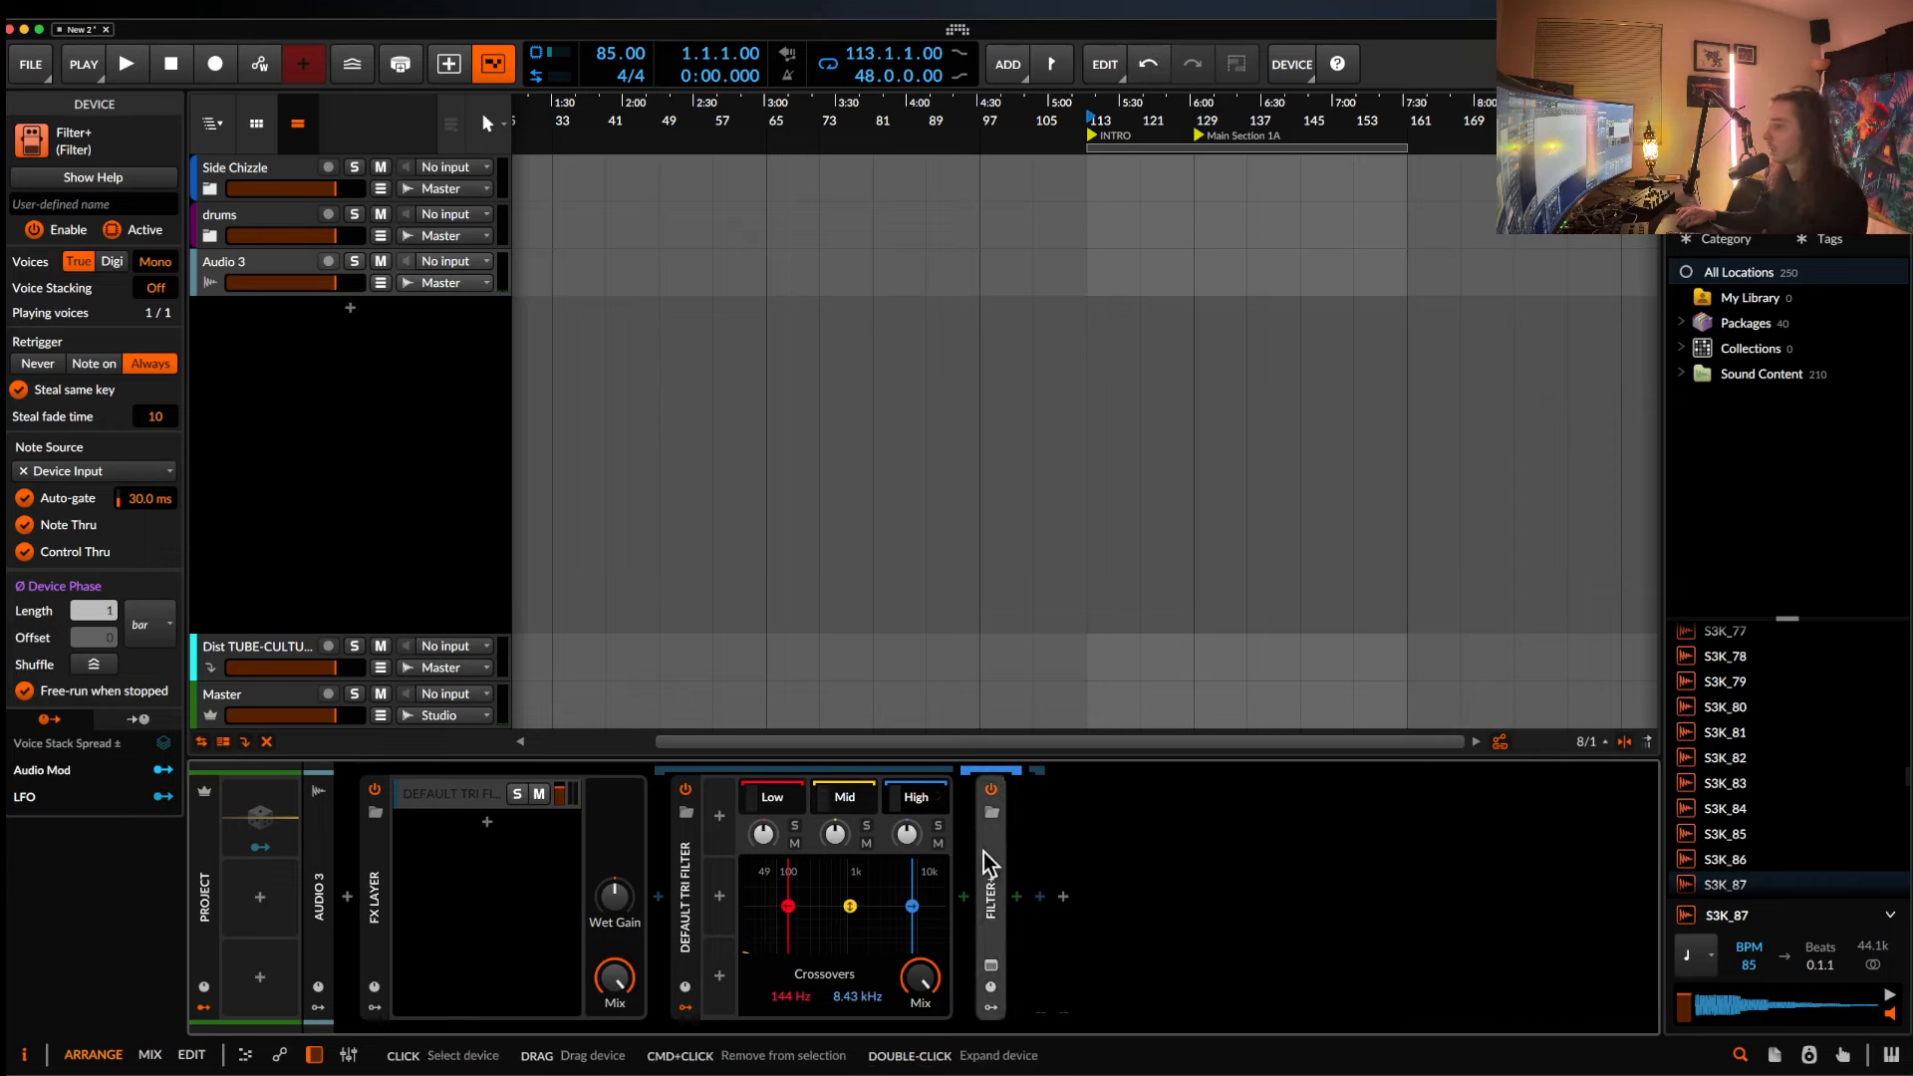
double_click(987, 859)
double_click(990, 875)
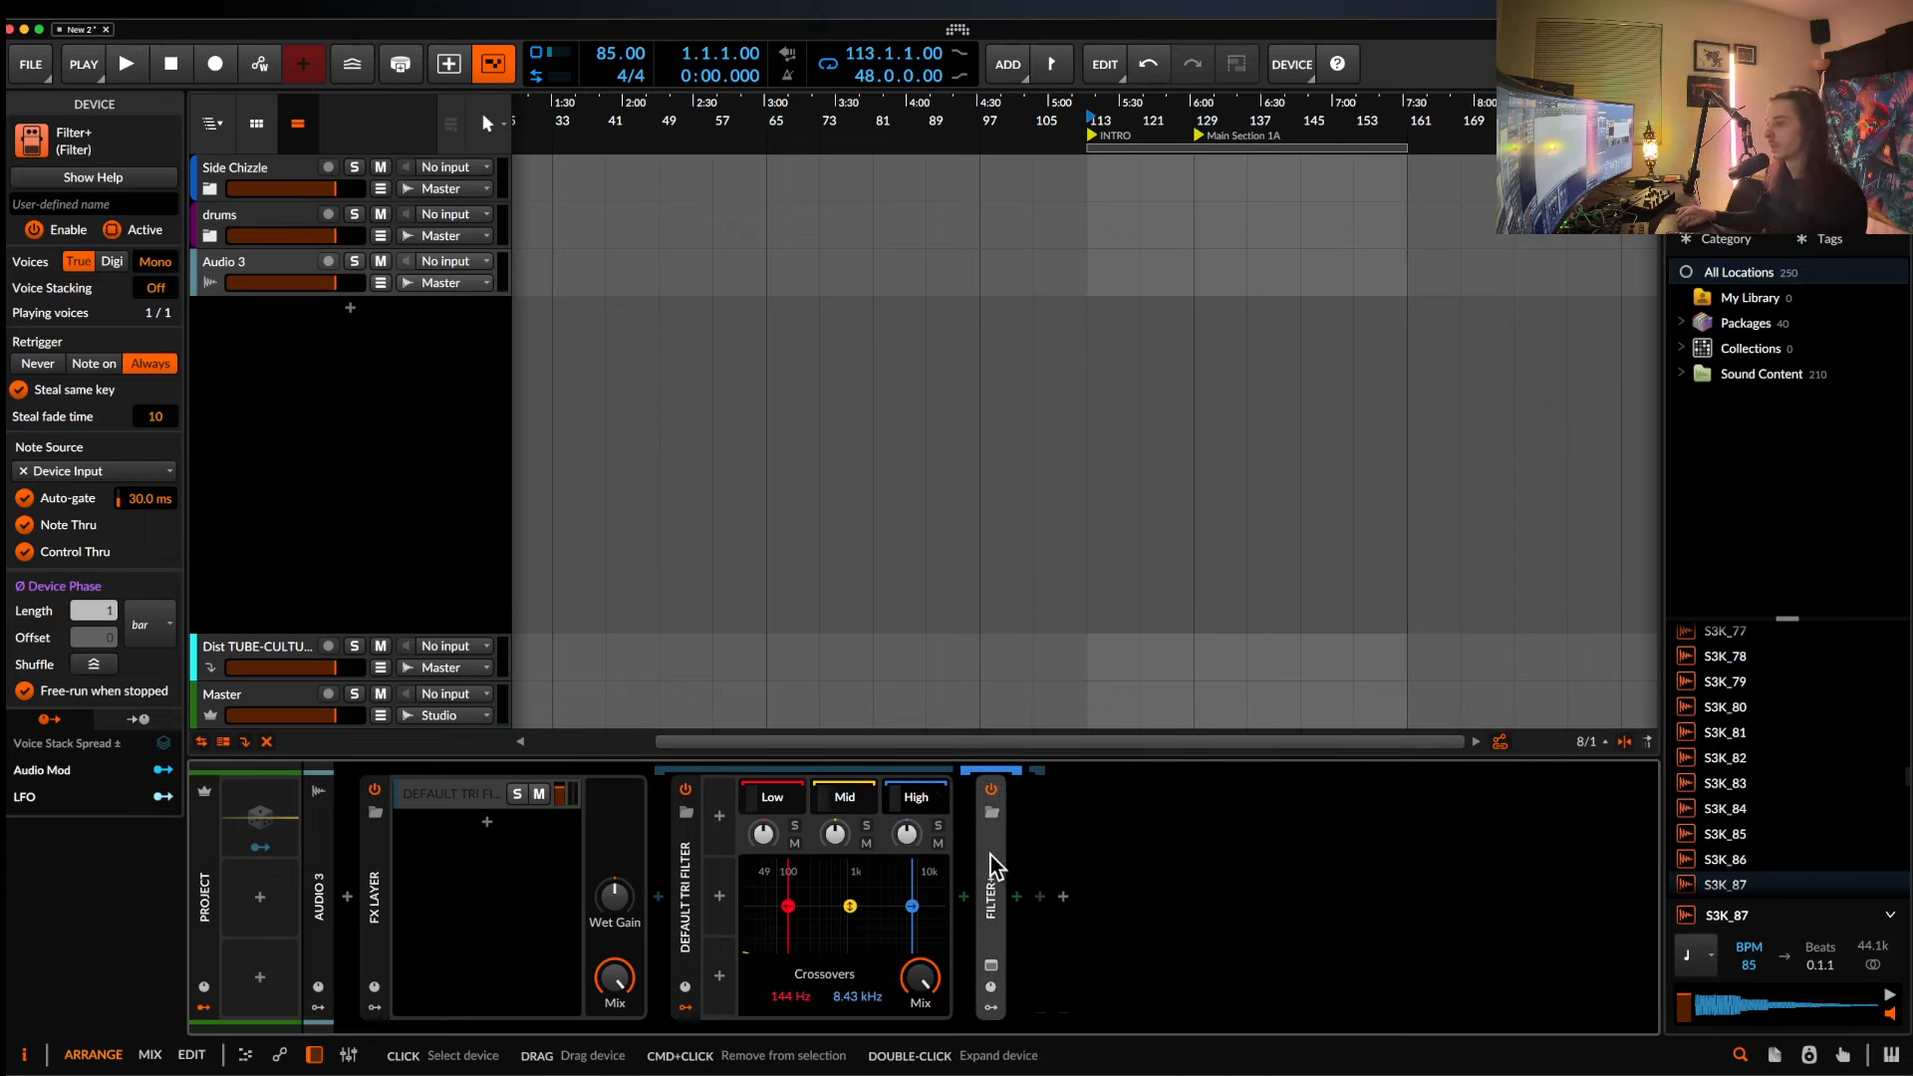
double_click(689, 921)
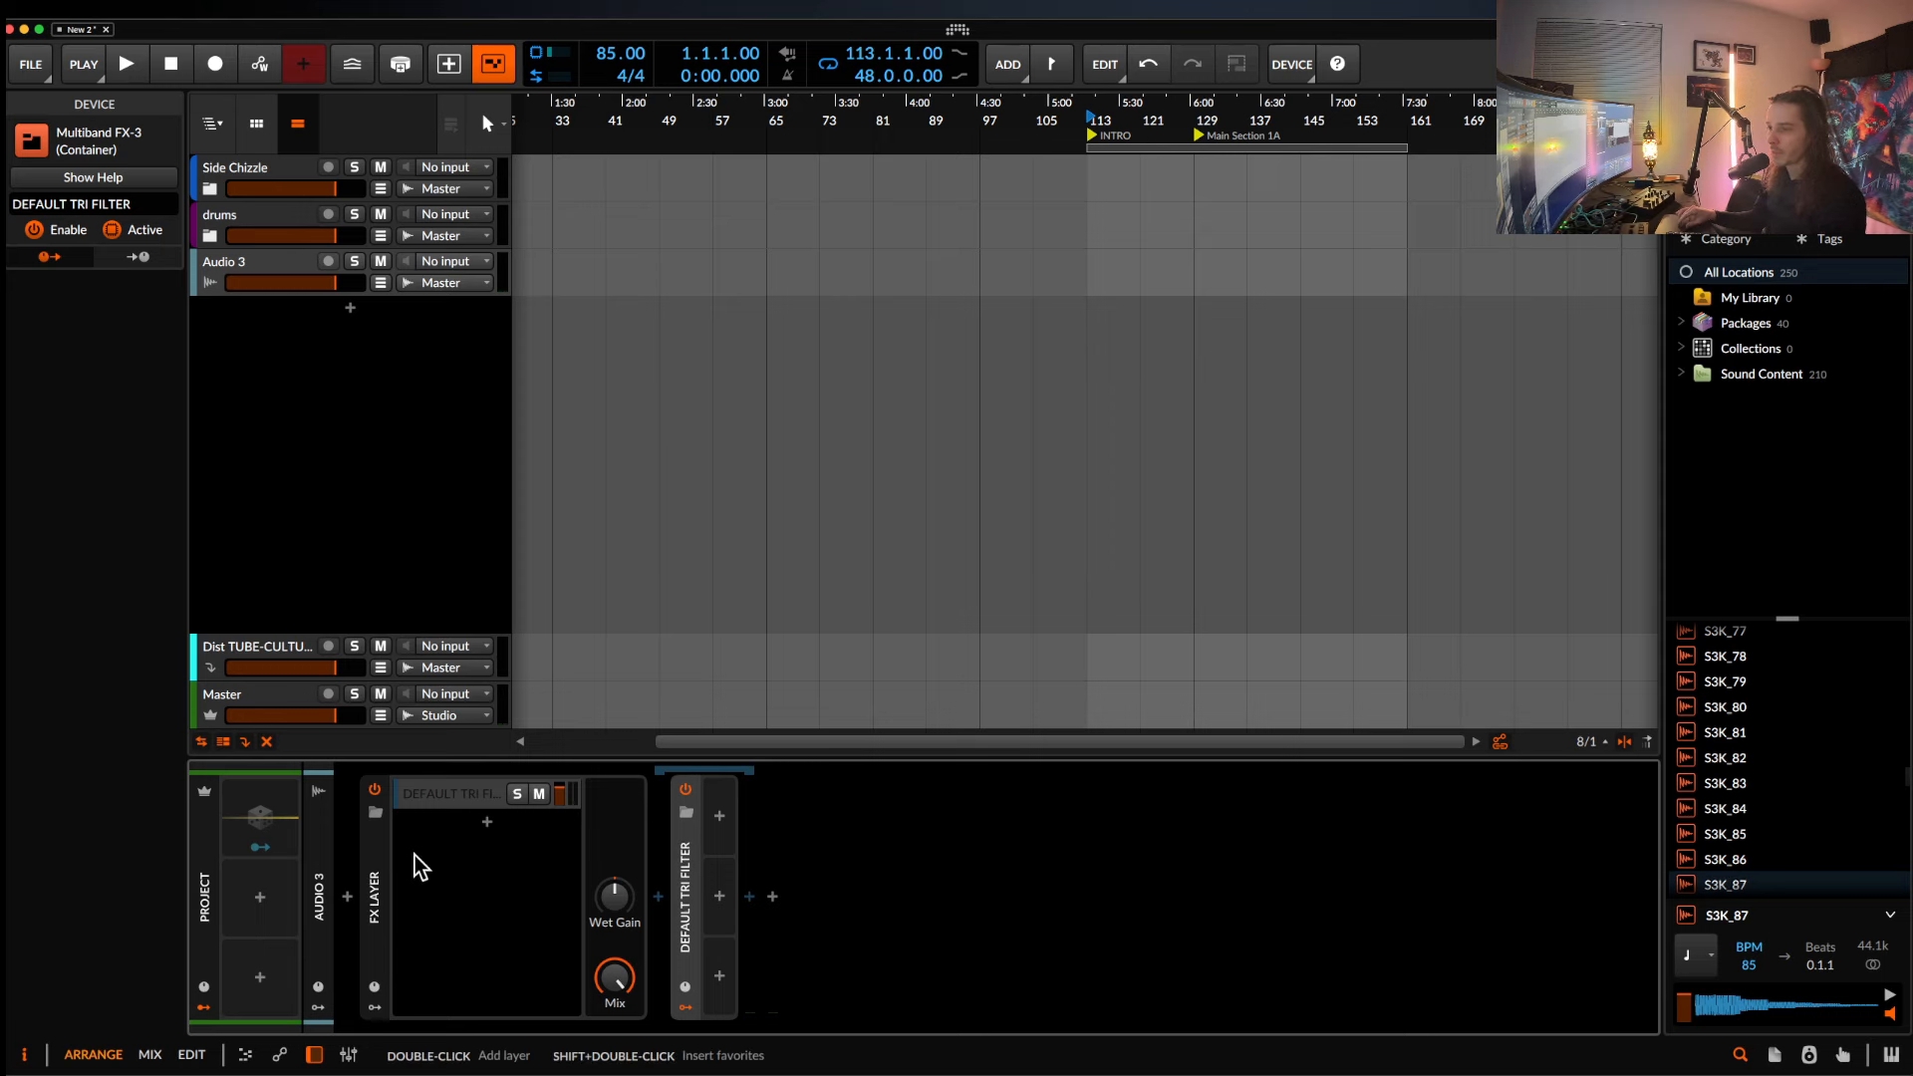
Open the device browser behind DEFAULT TRI FILTER, search it for "limiter" and clear the search.
click(750, 897)
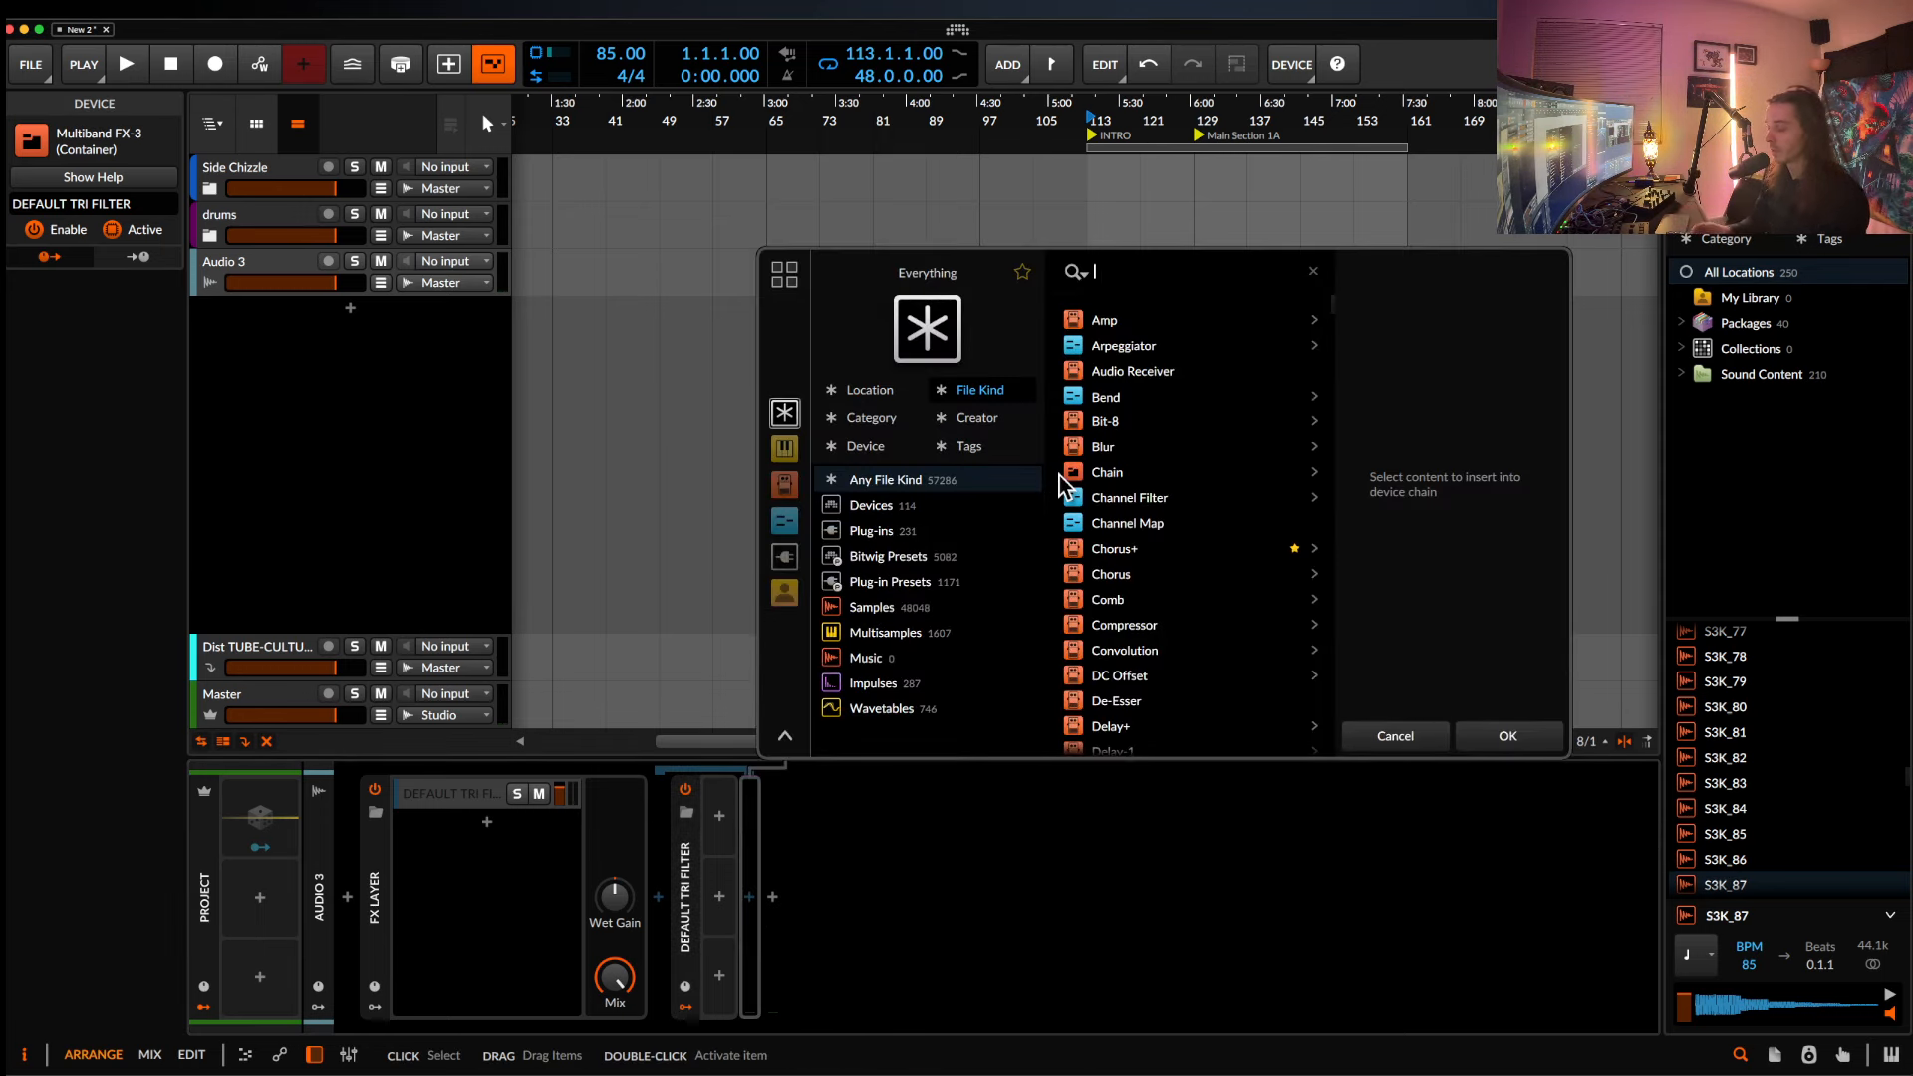
text(limiter)
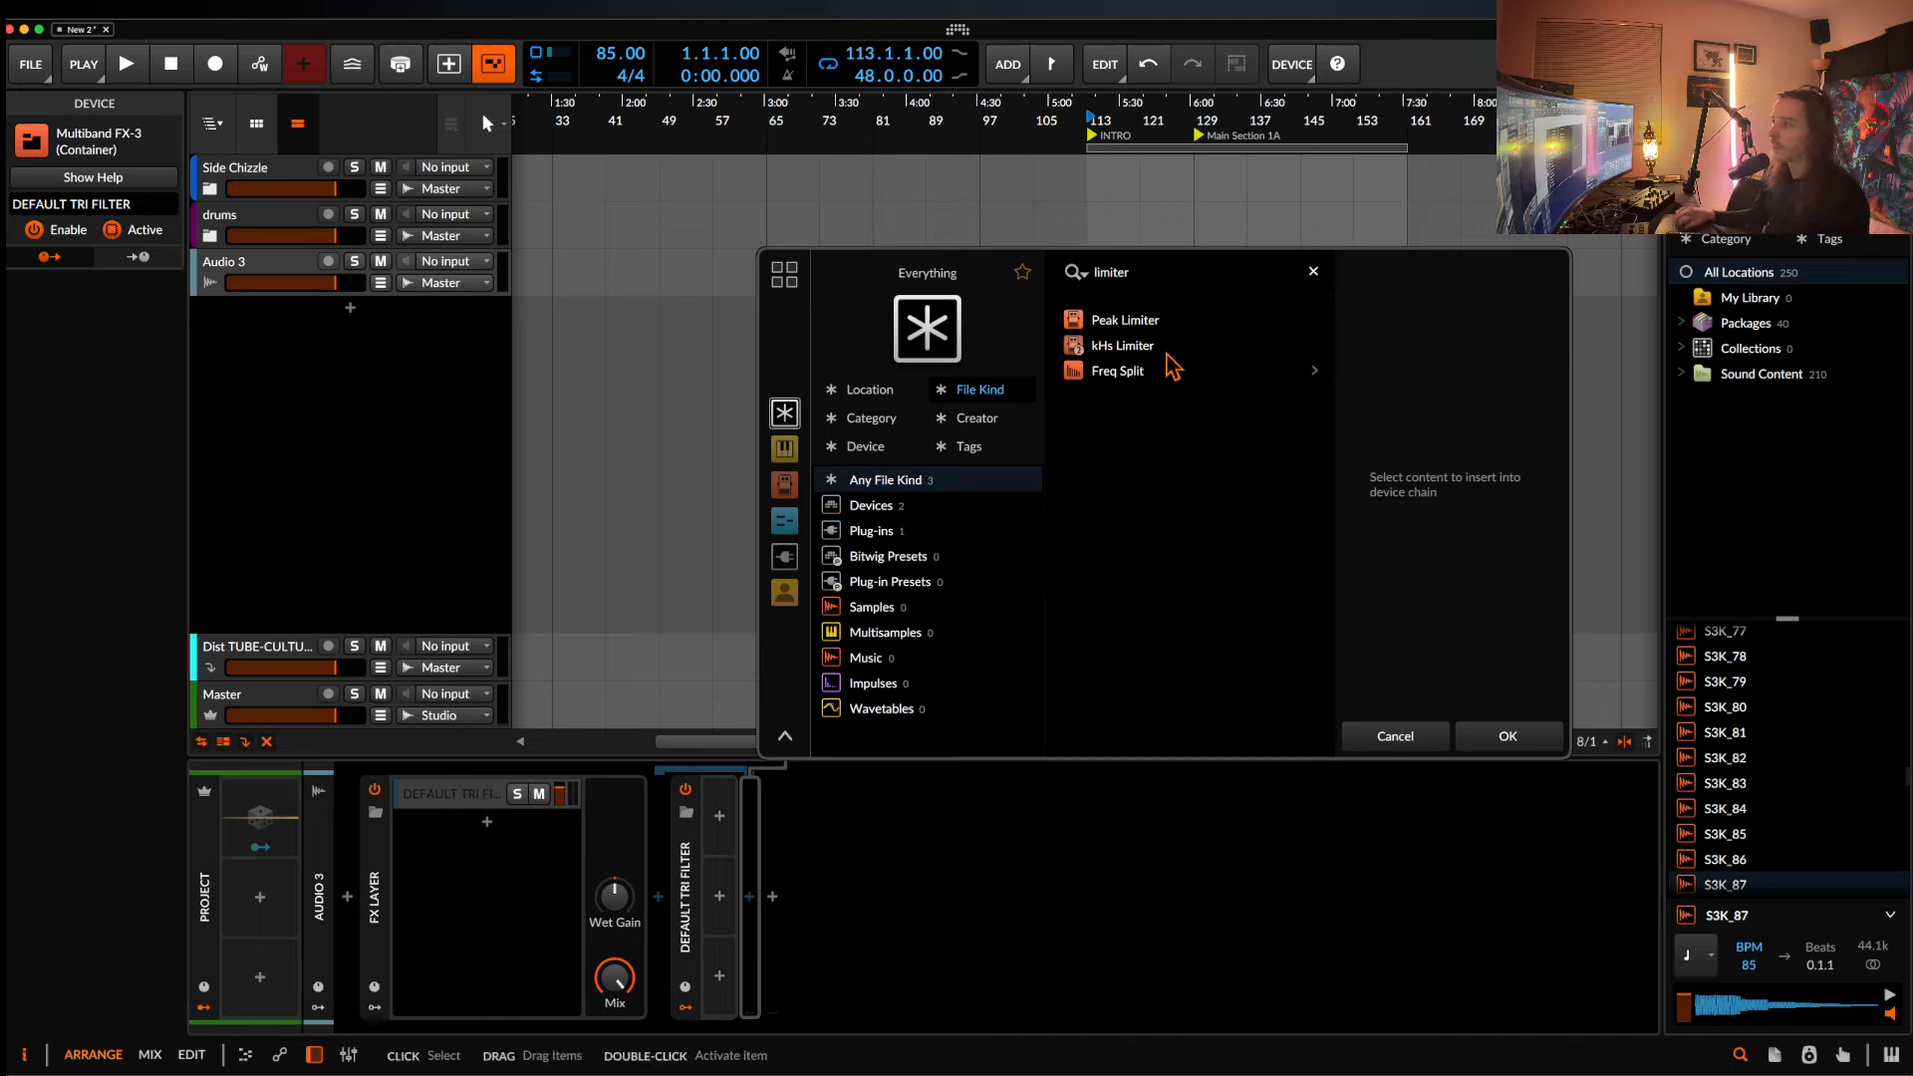
double_click(1146, 271)
key(BackSpace)
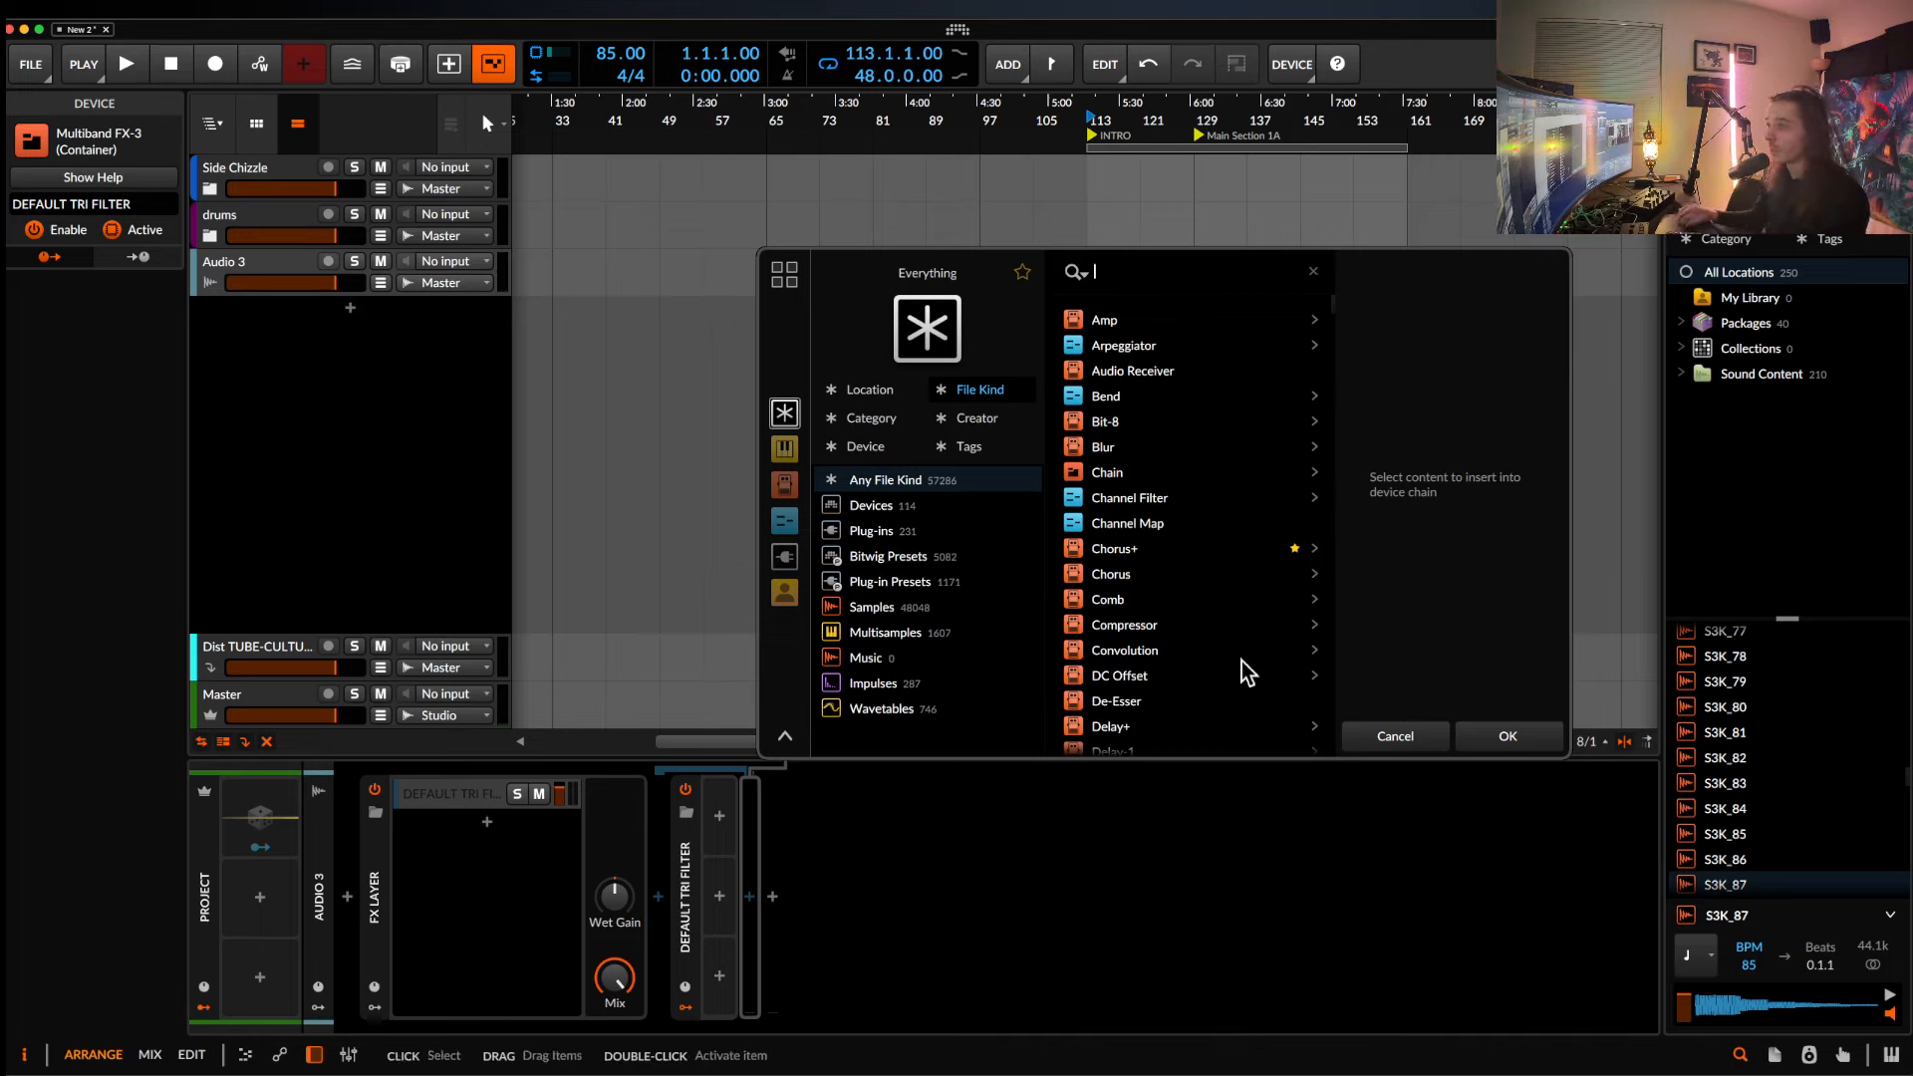
Find Filter+ with the search "filter", insert it after the FX Layer, and collapse the FX Layer.
text(filter)
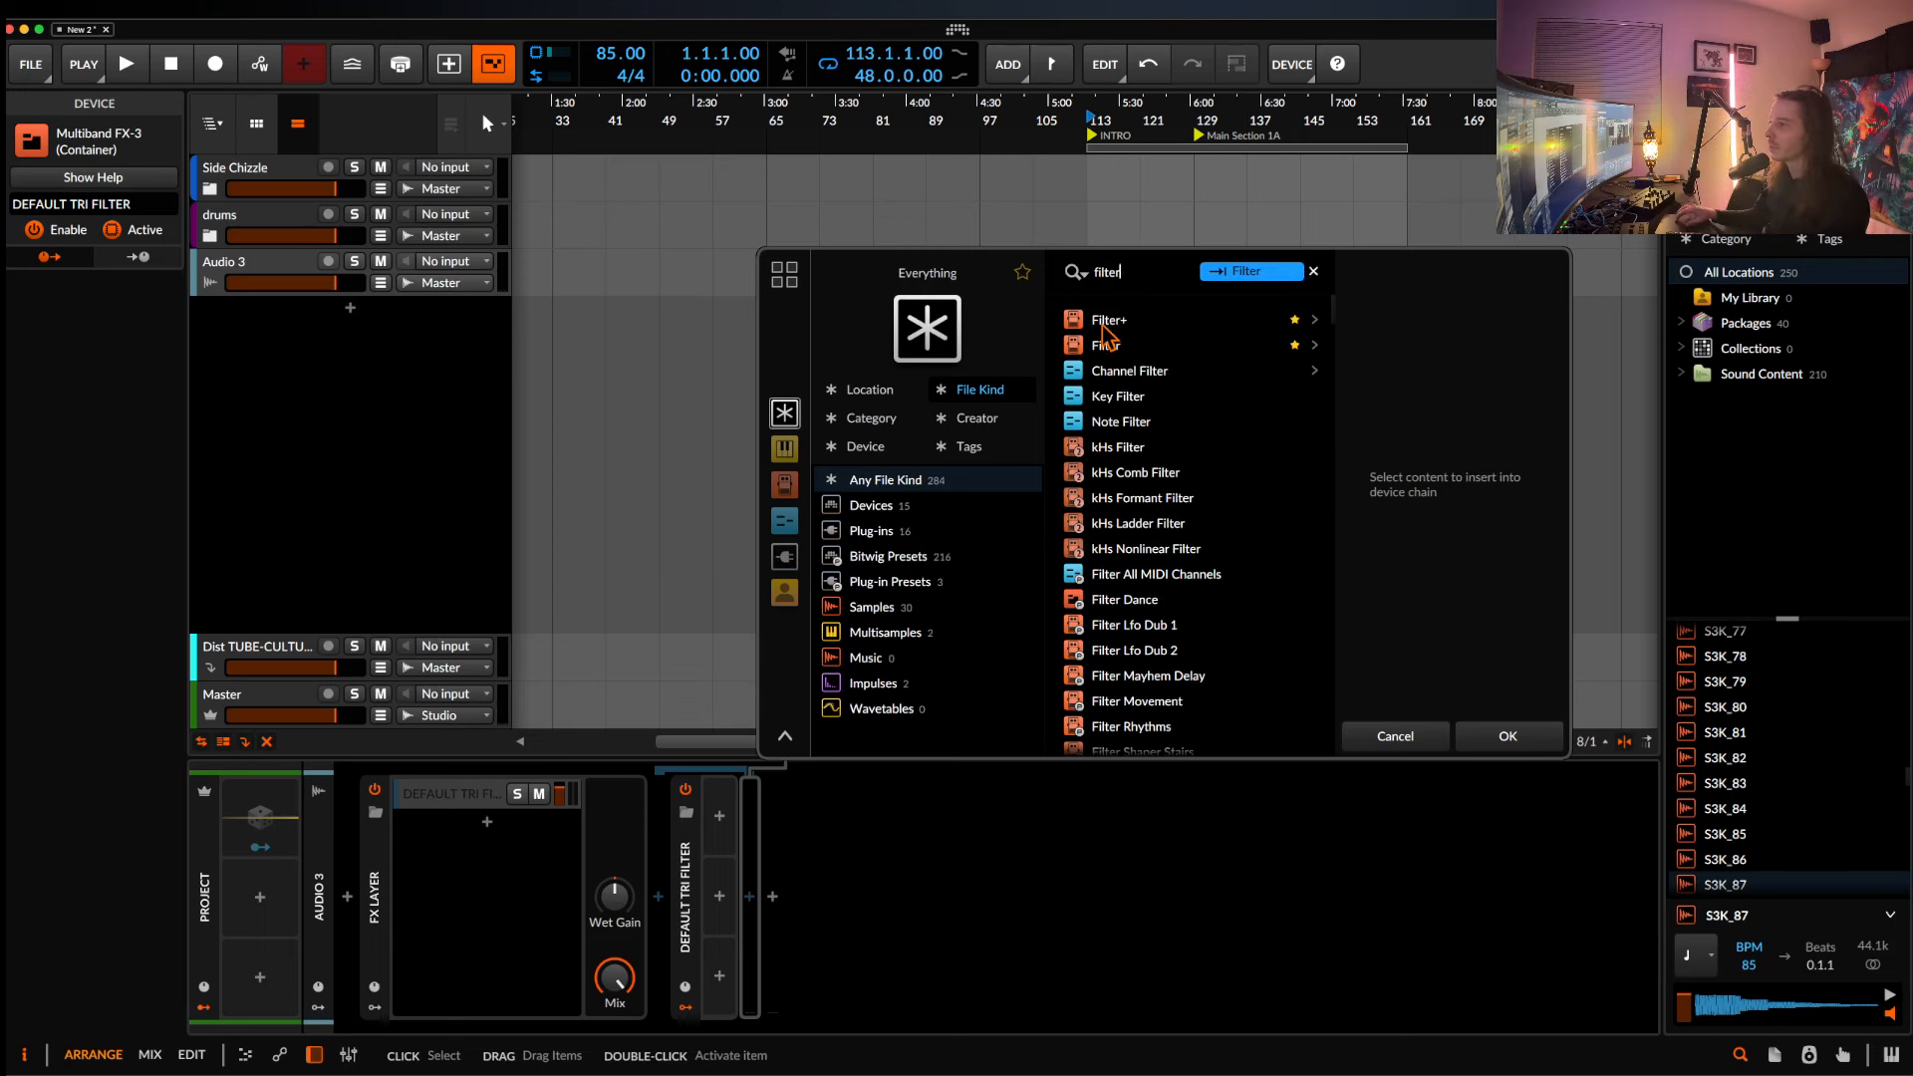
click(1105, 323)
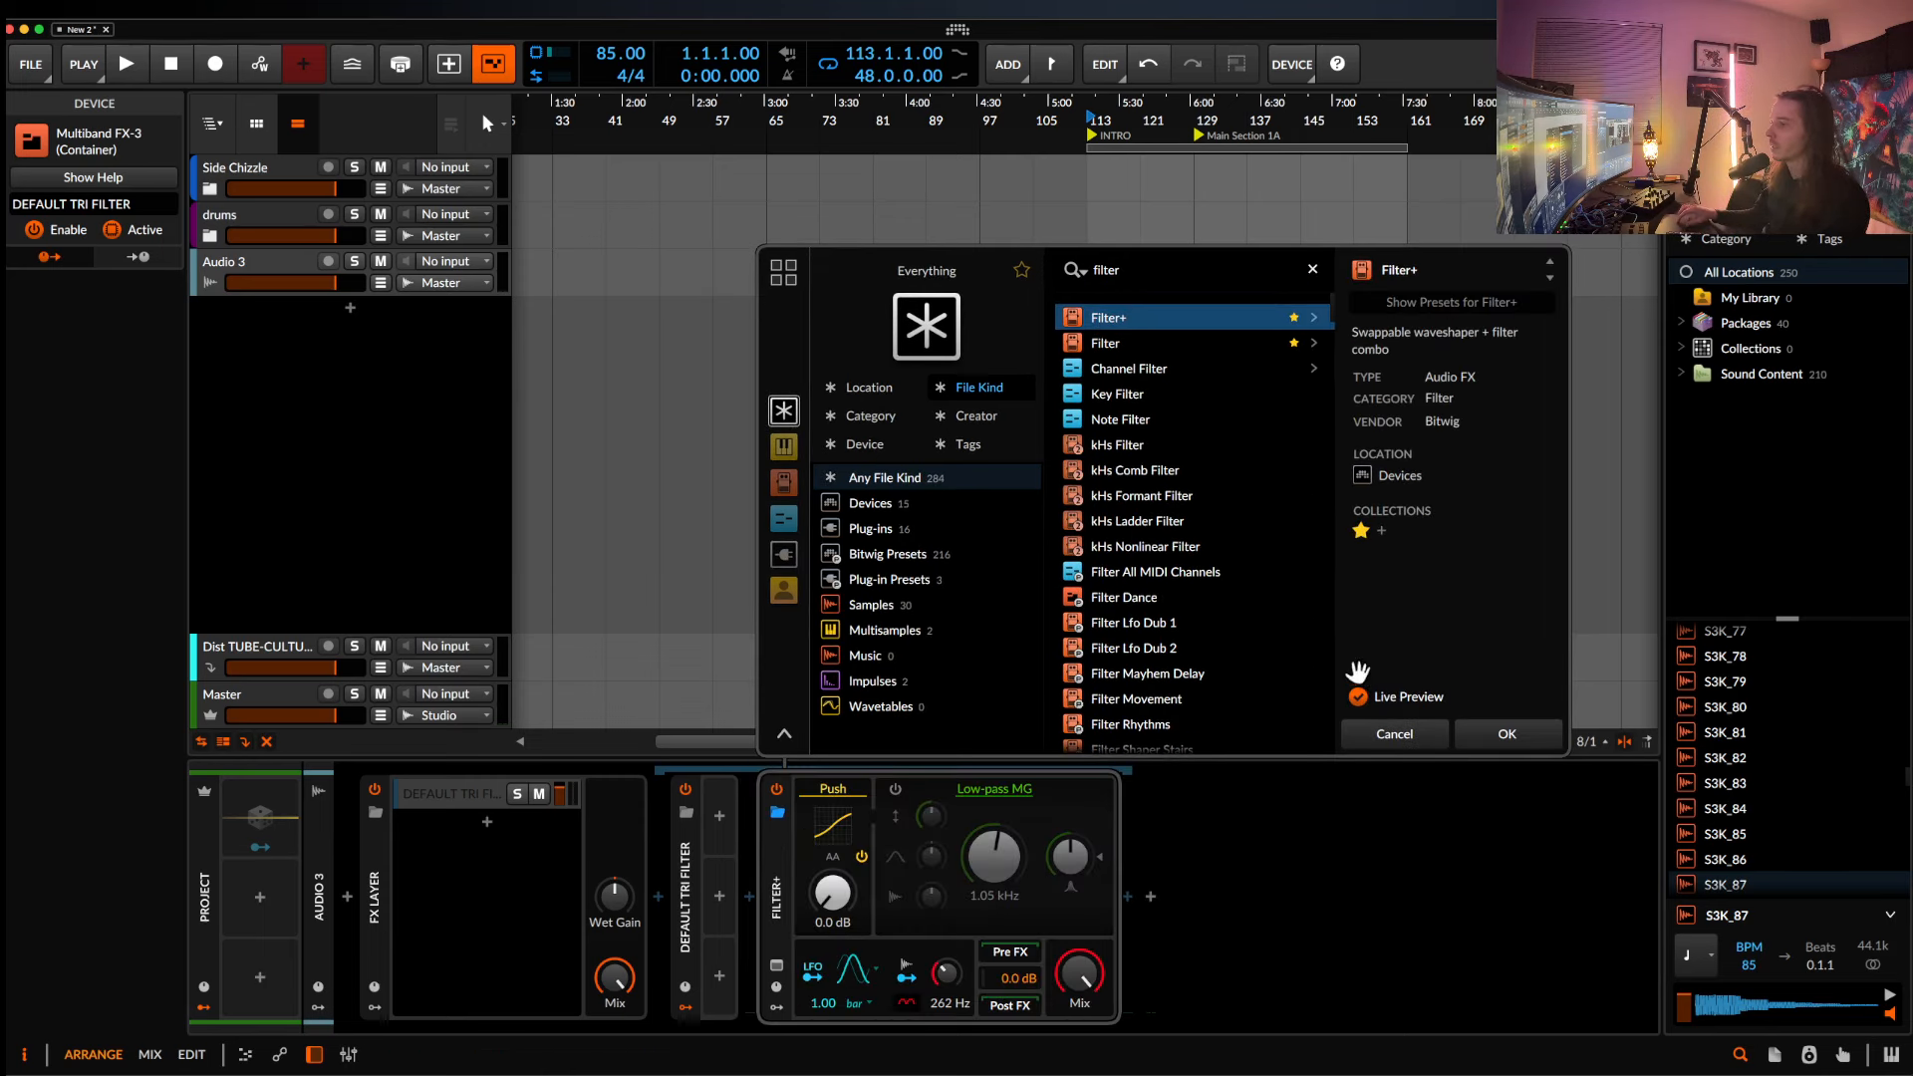
click(1494, 735)
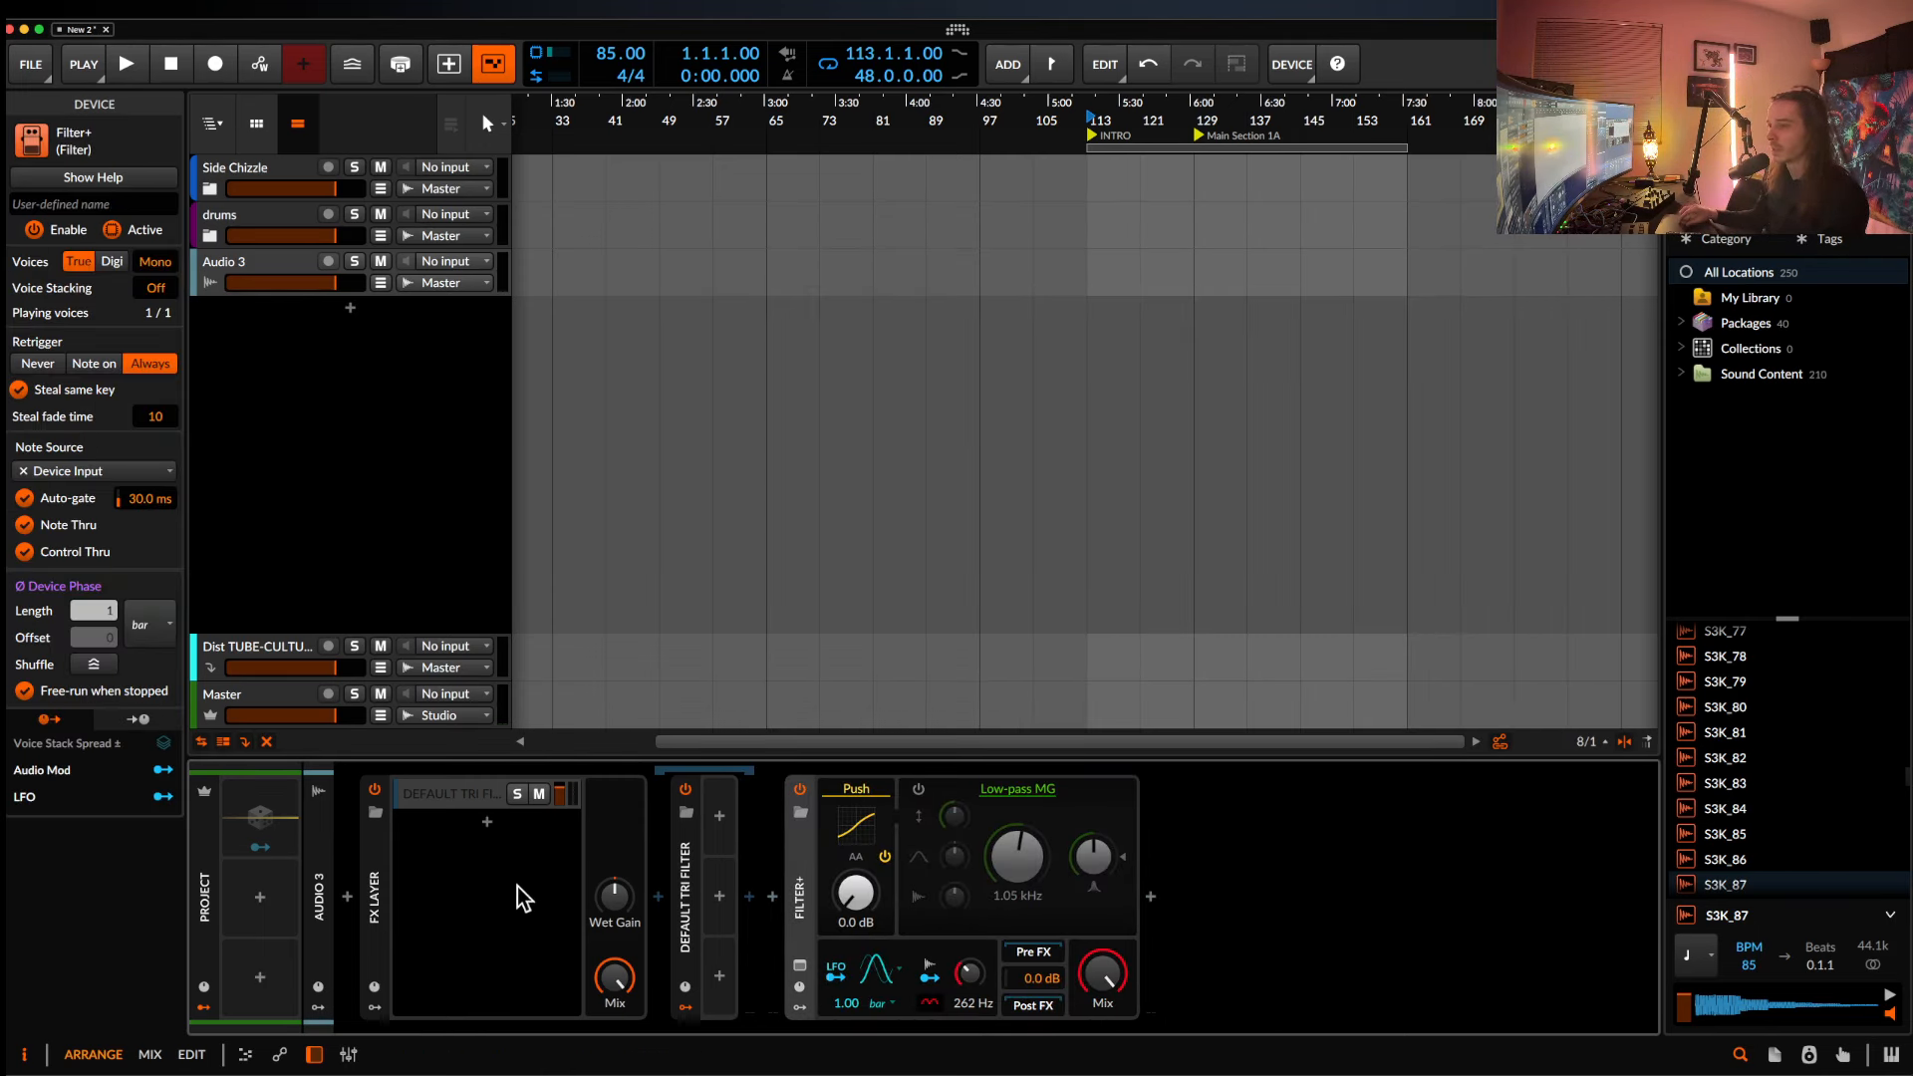
double_click(375, 877)
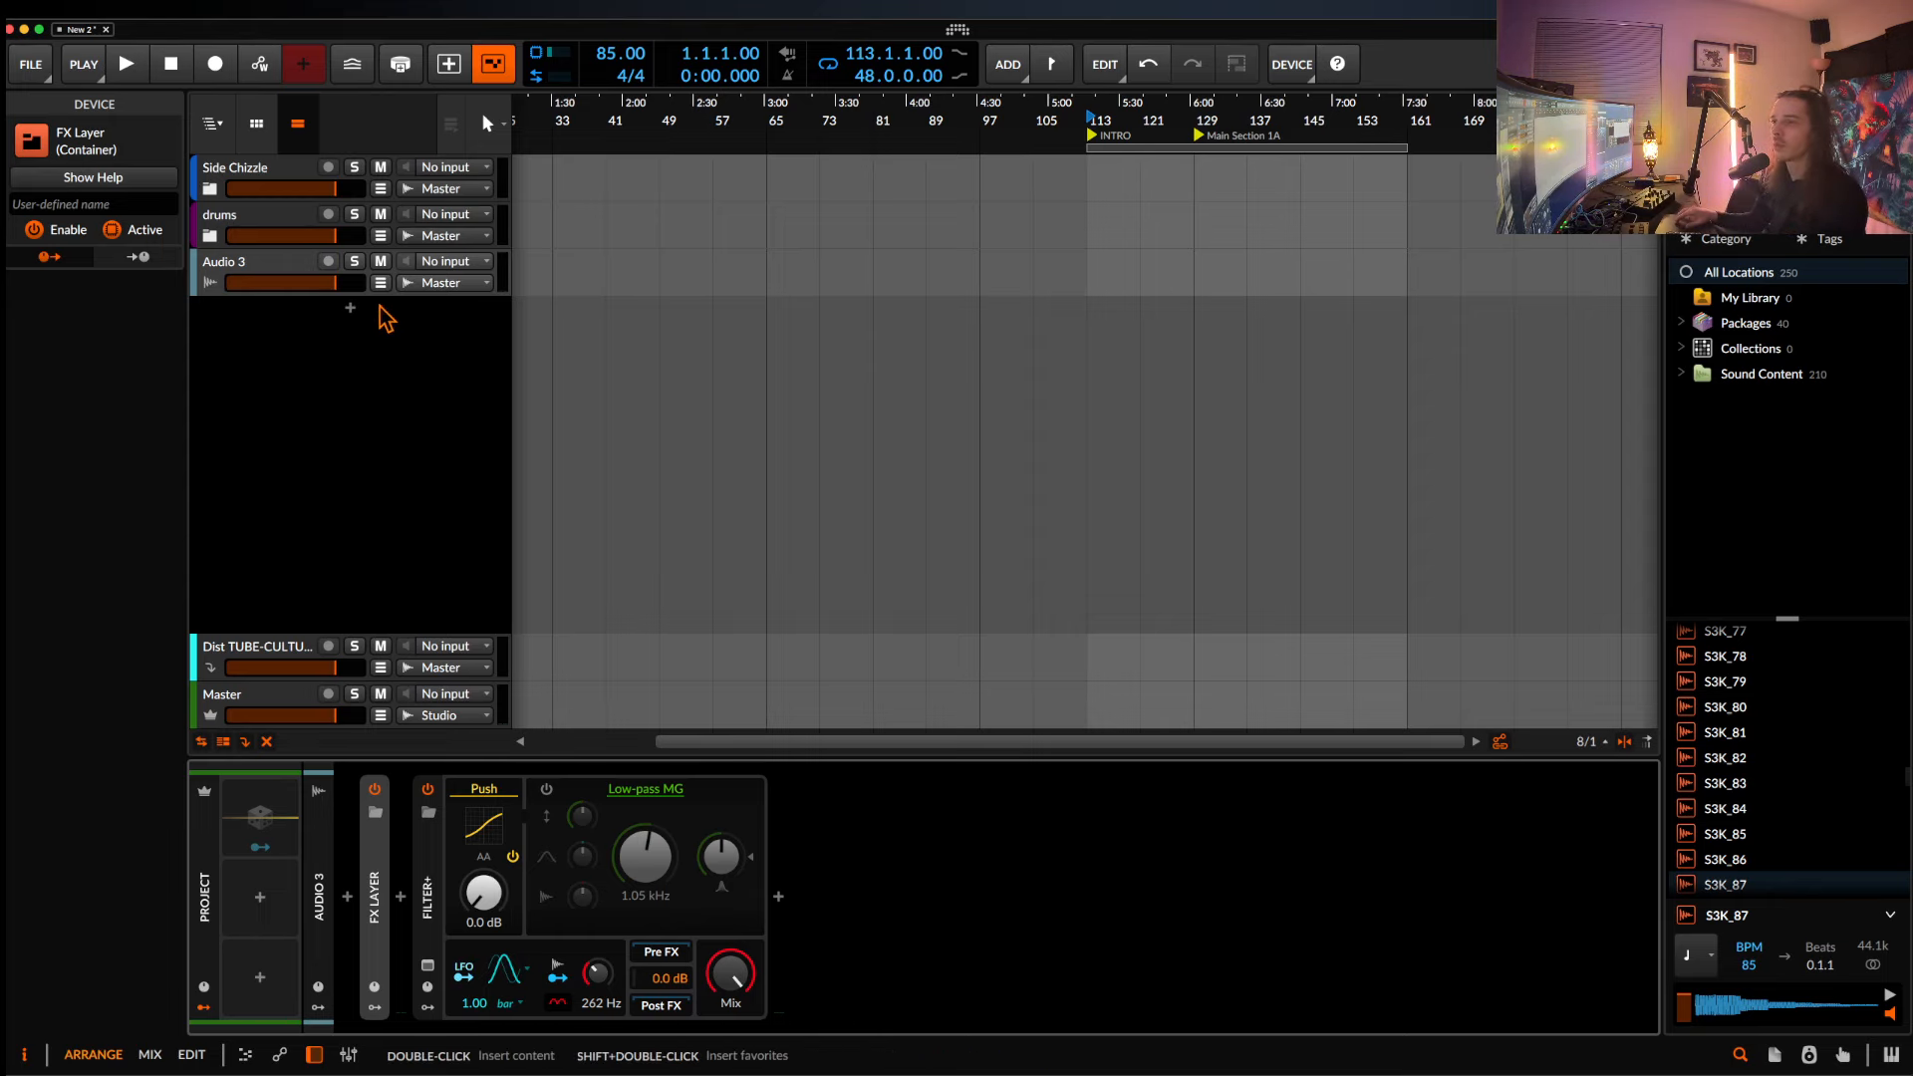
Add a new instrument track below Audio 3 and load the FM-4 synth on it.
click(350, 309)
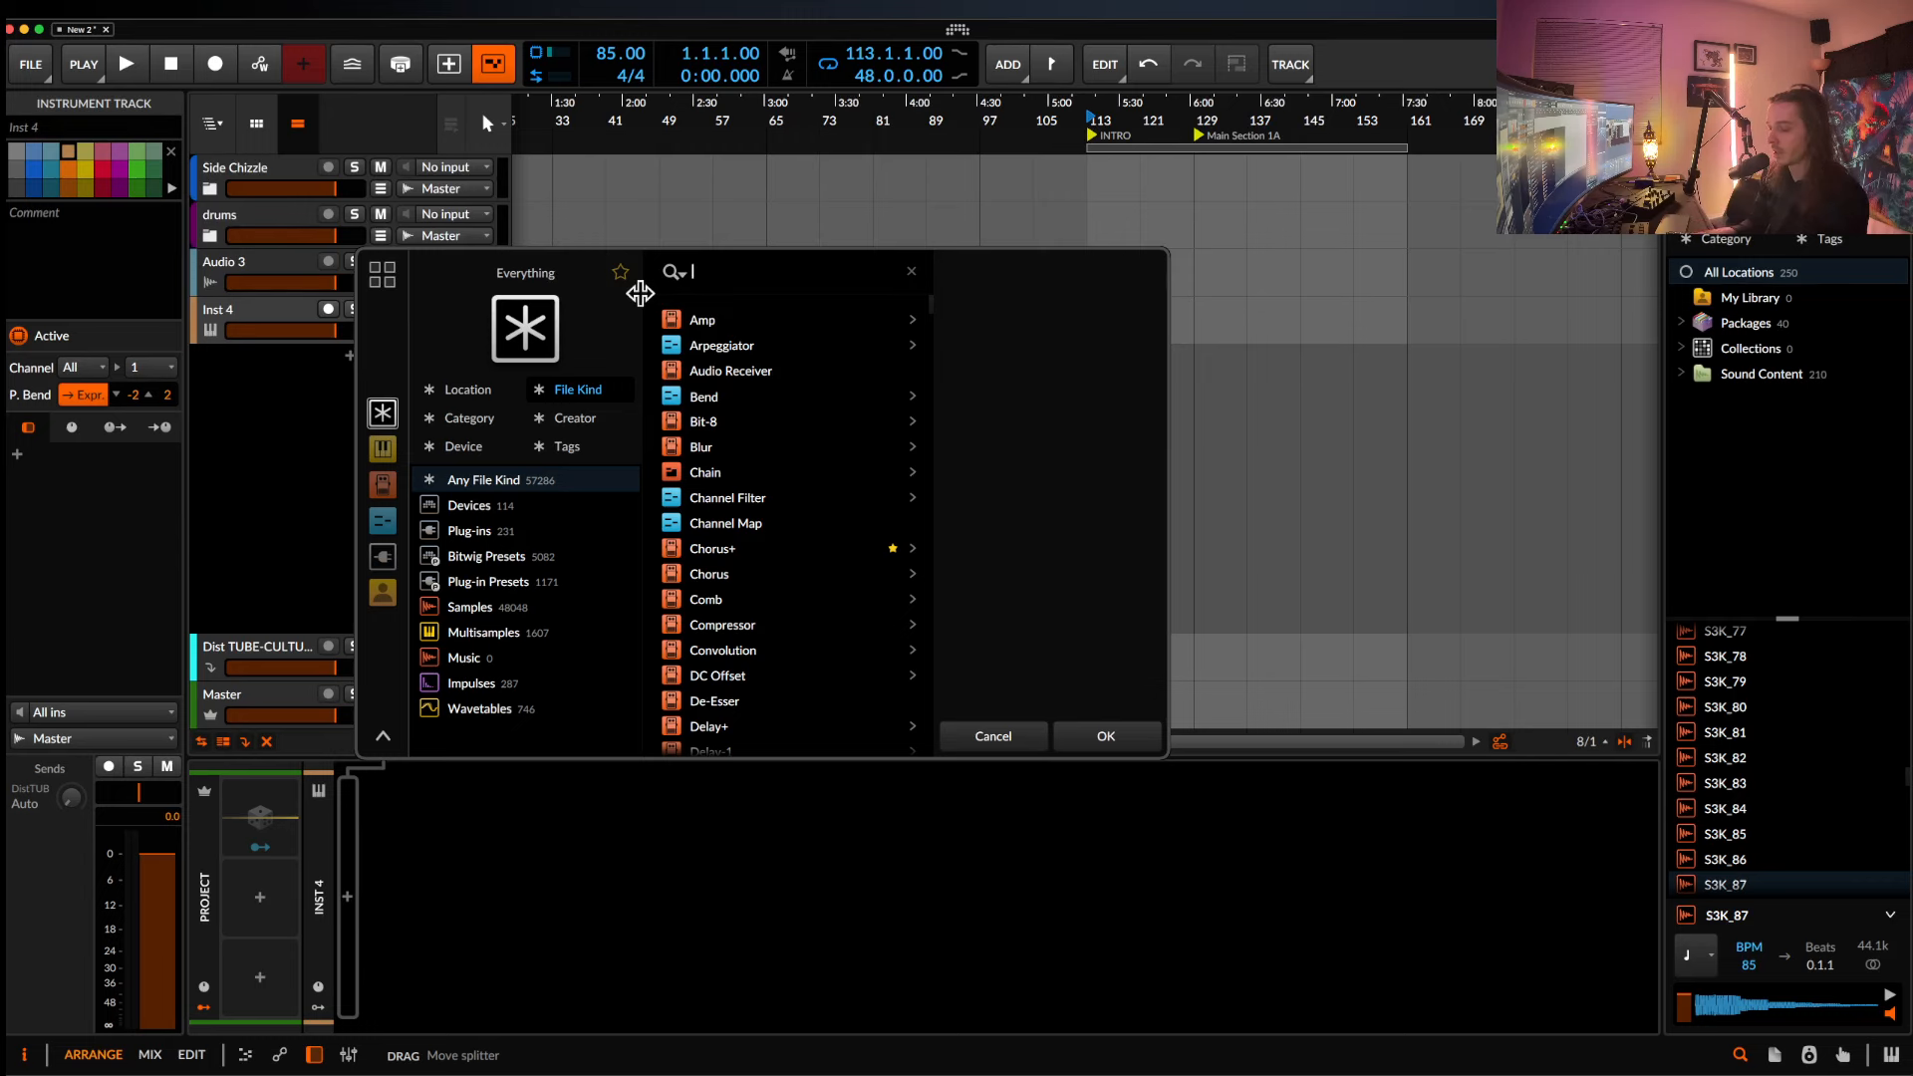
text(fm)
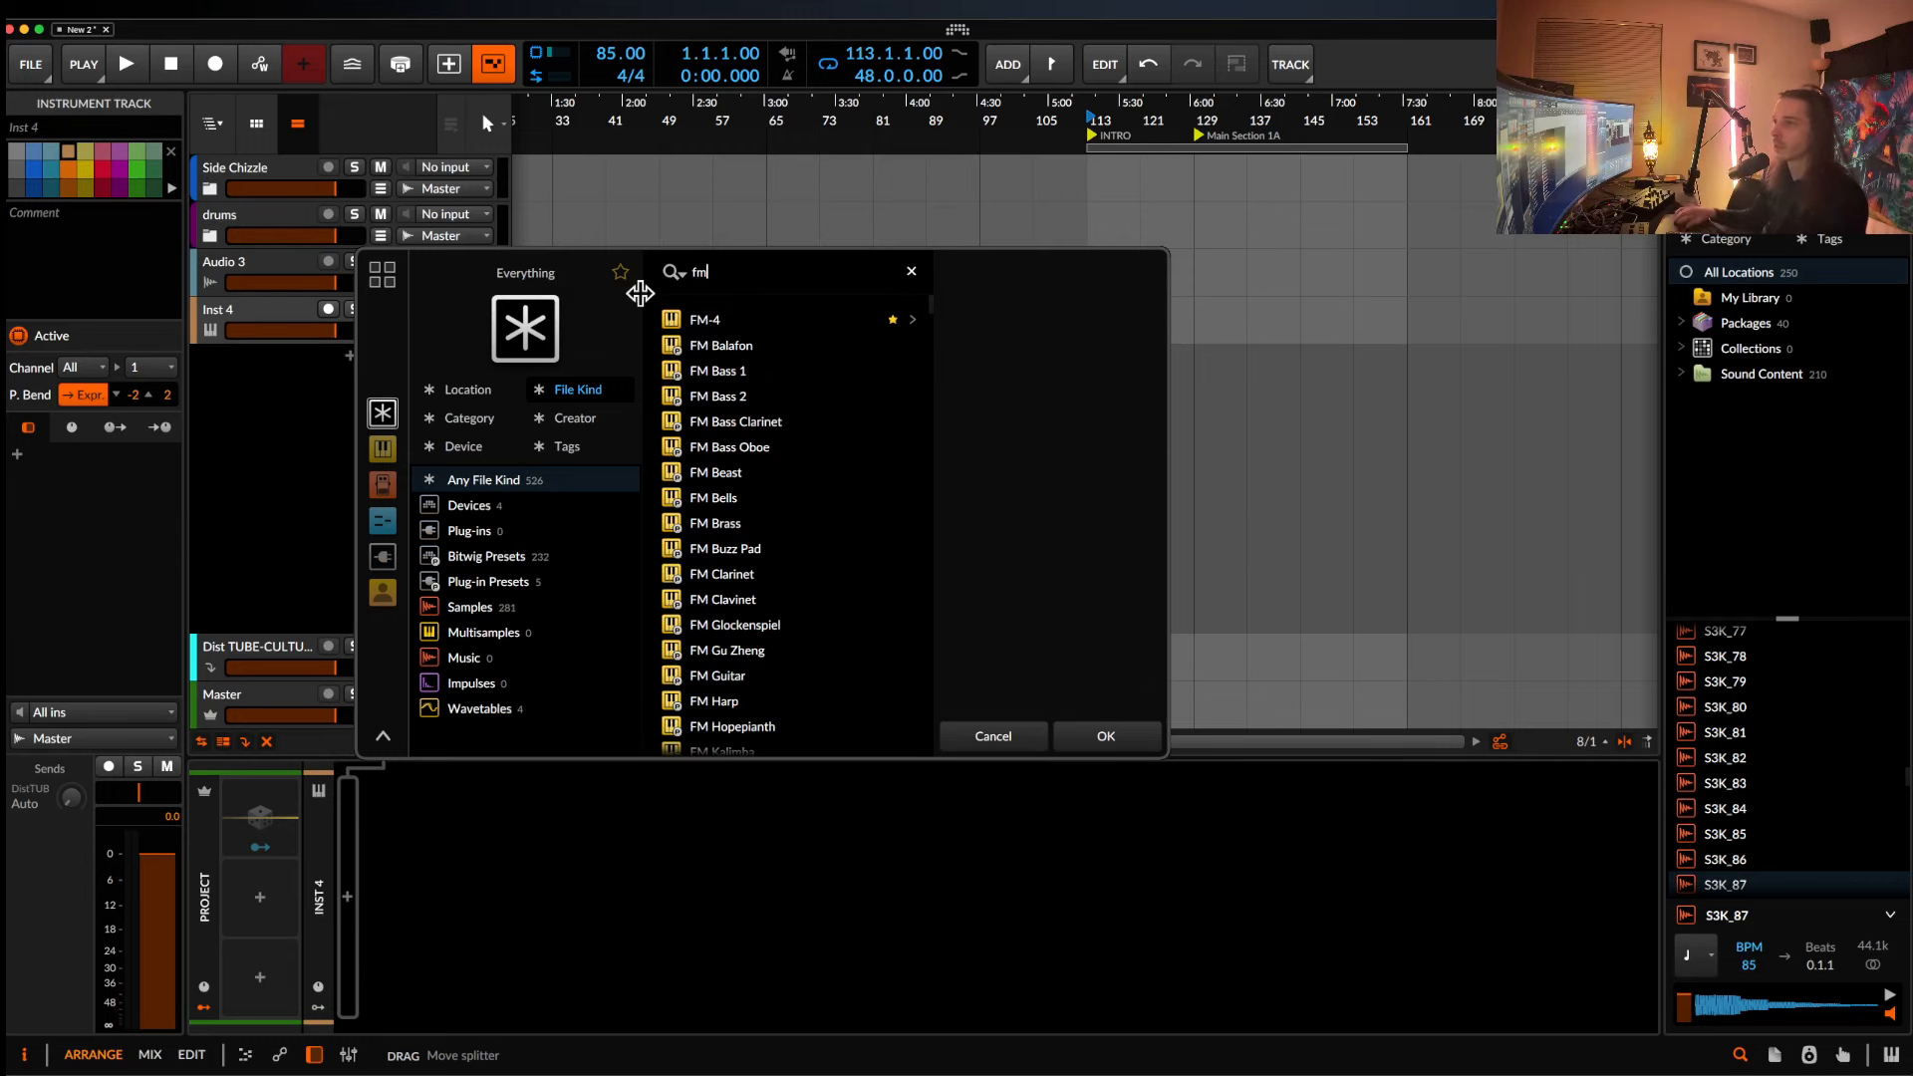
click(705, 317)
click(1105, 733)
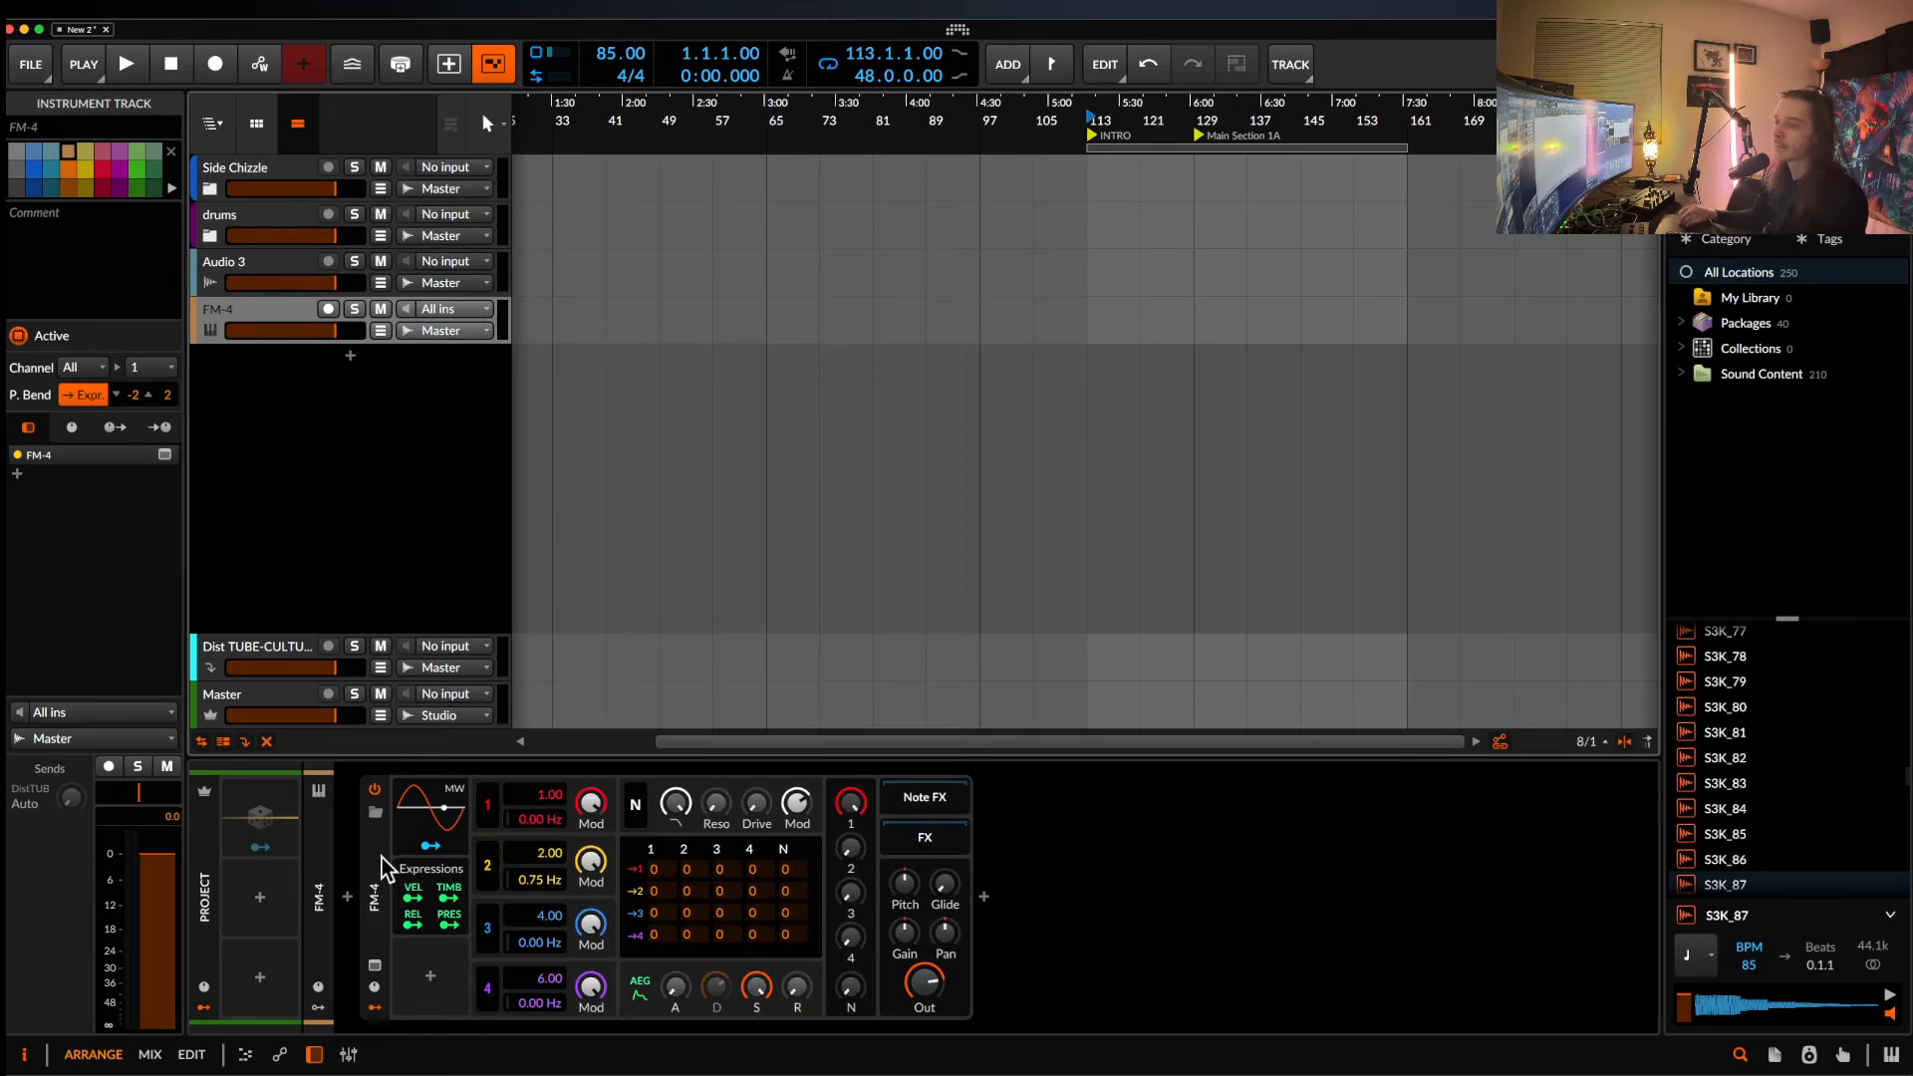
Move the Filter+ device from the Audio 3 track to the FM-4 track and duplicate it there.
click(256, 279)
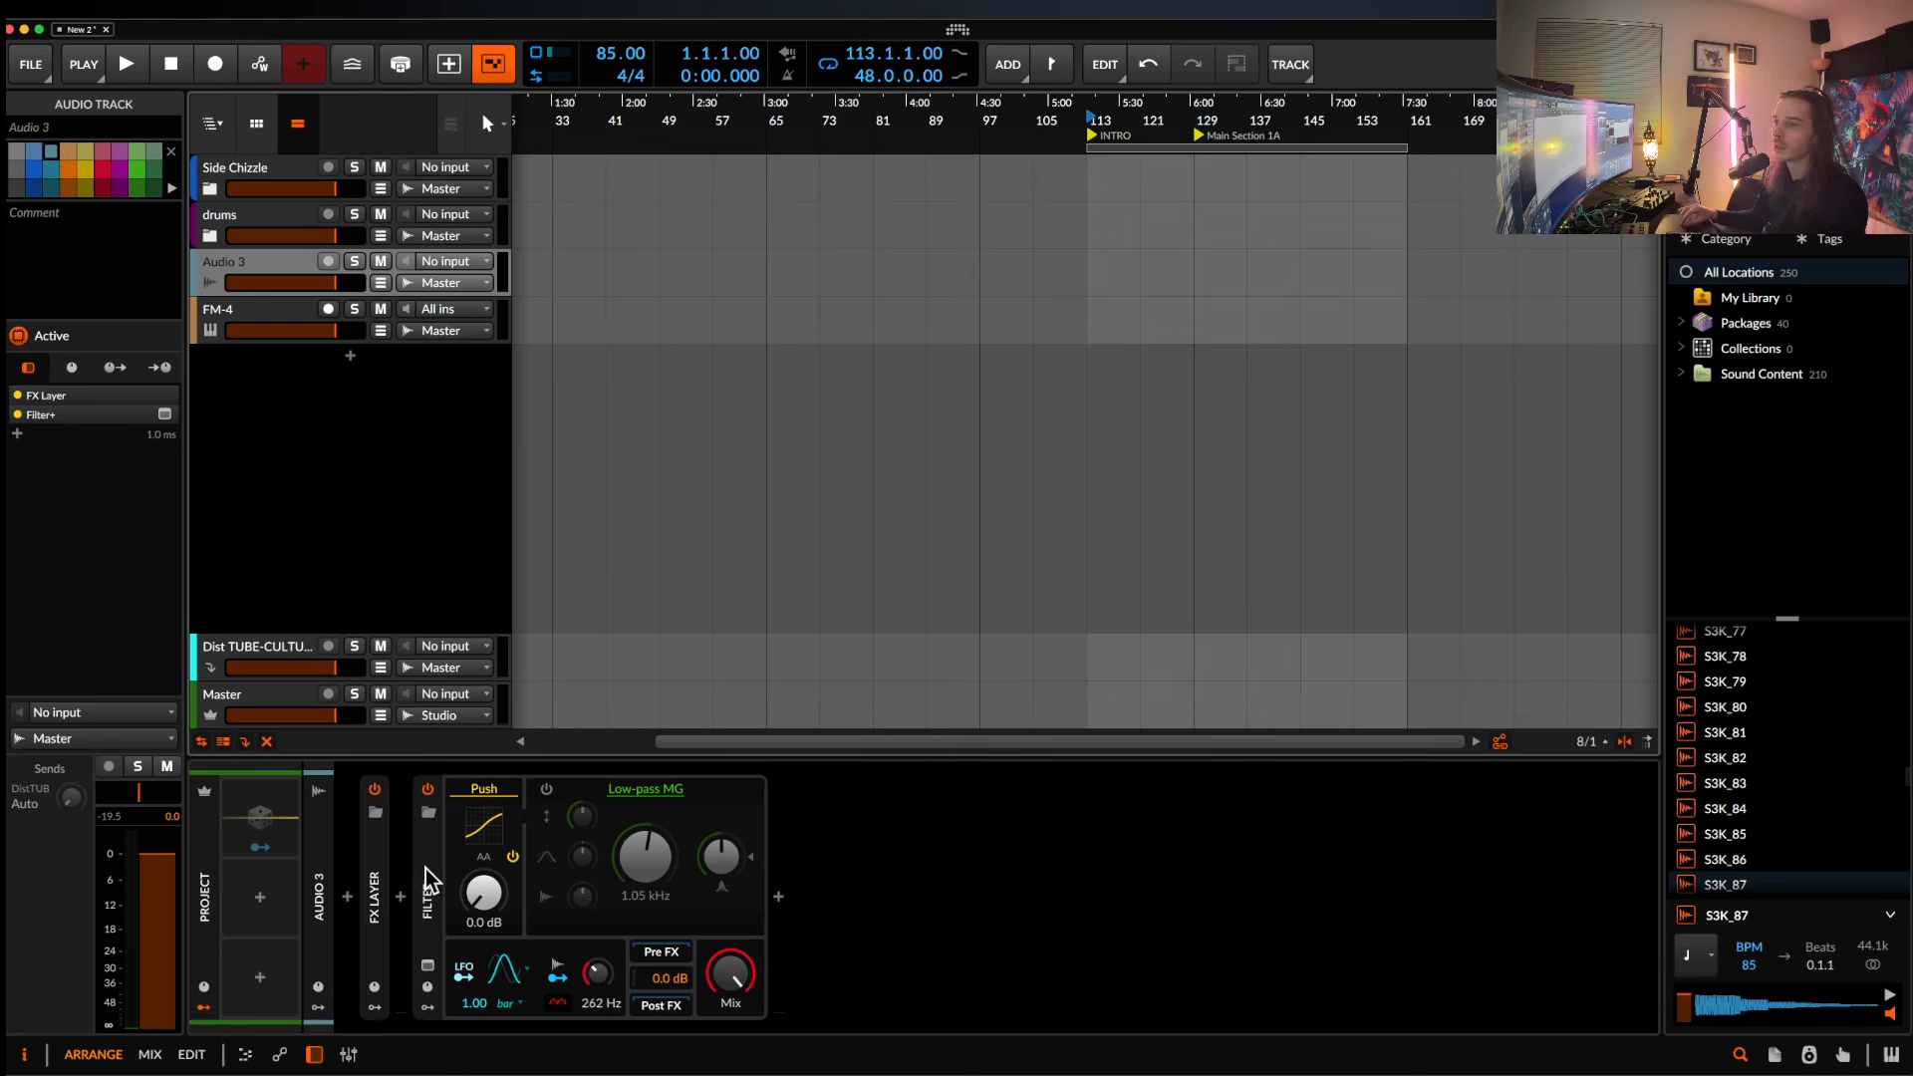
drag(428, 879, 299, 327)
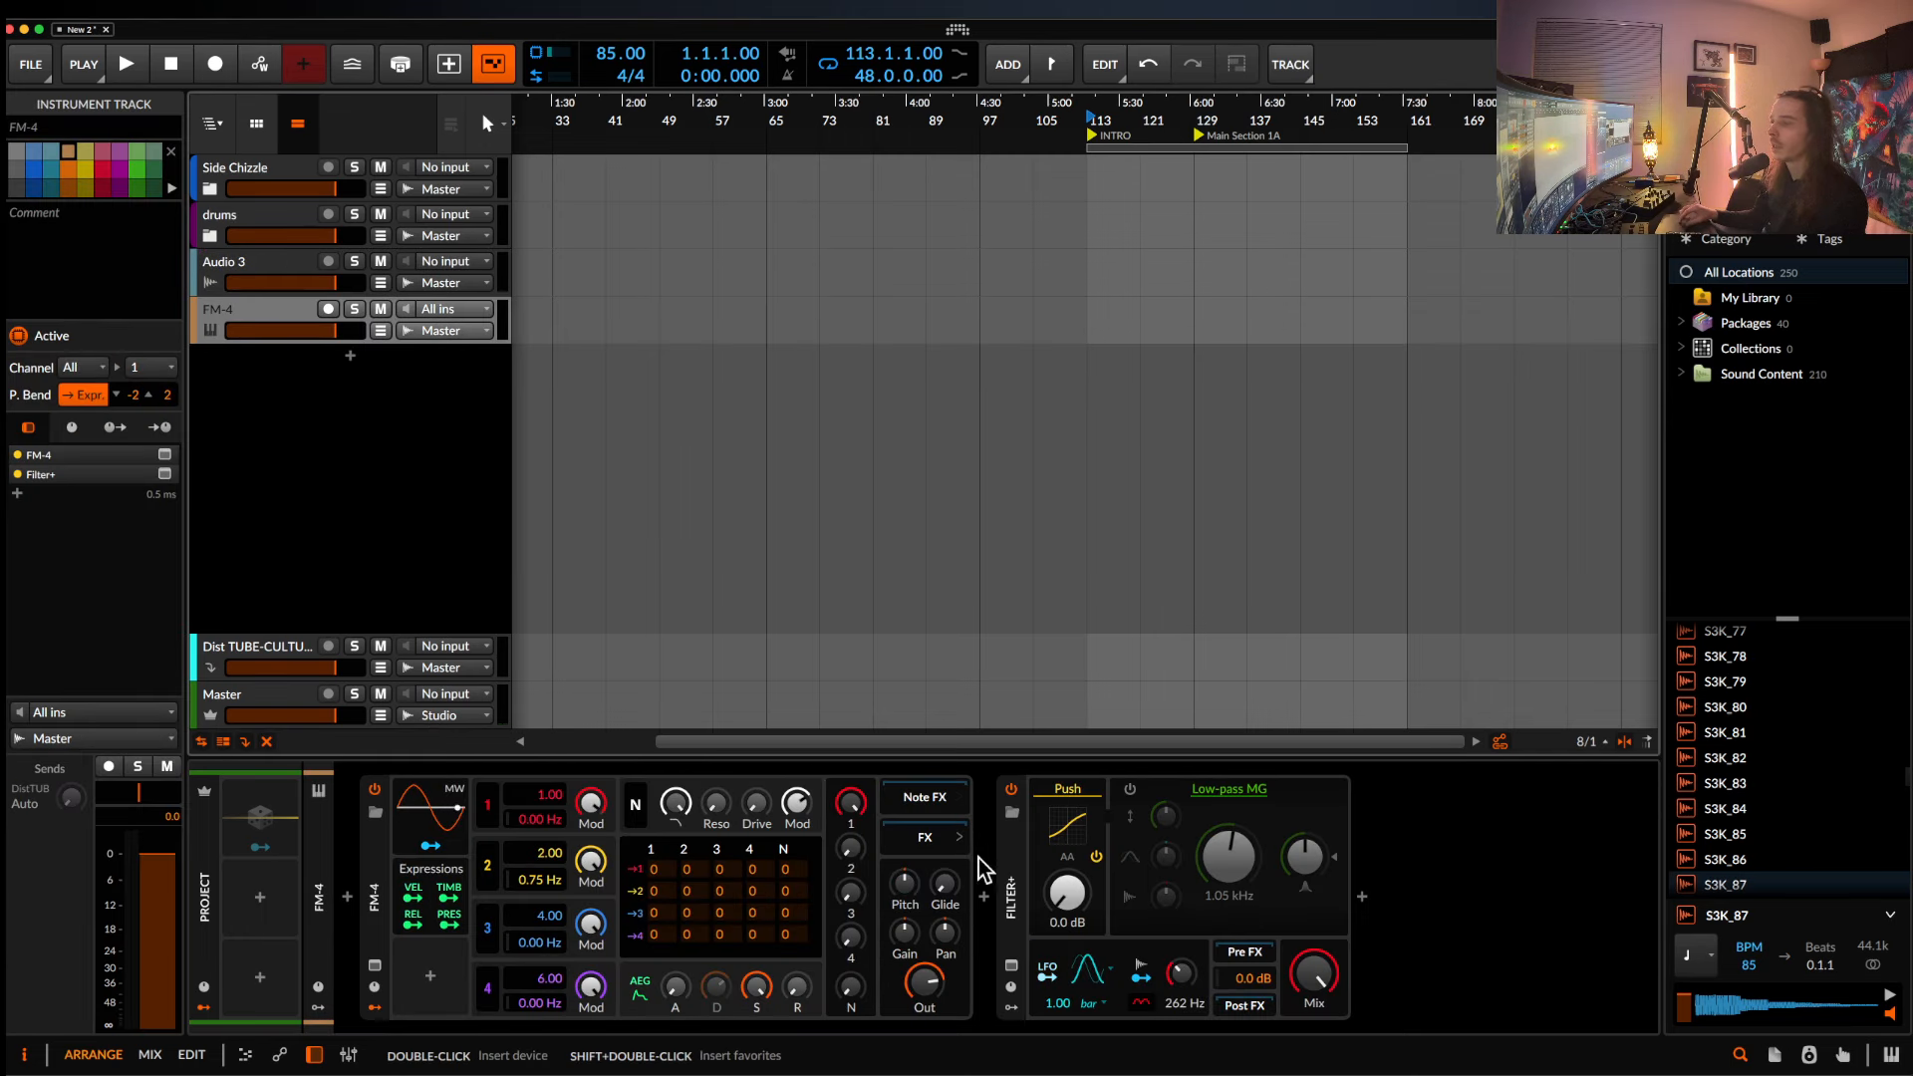
click(1002, 871)
key(ctrl+d)
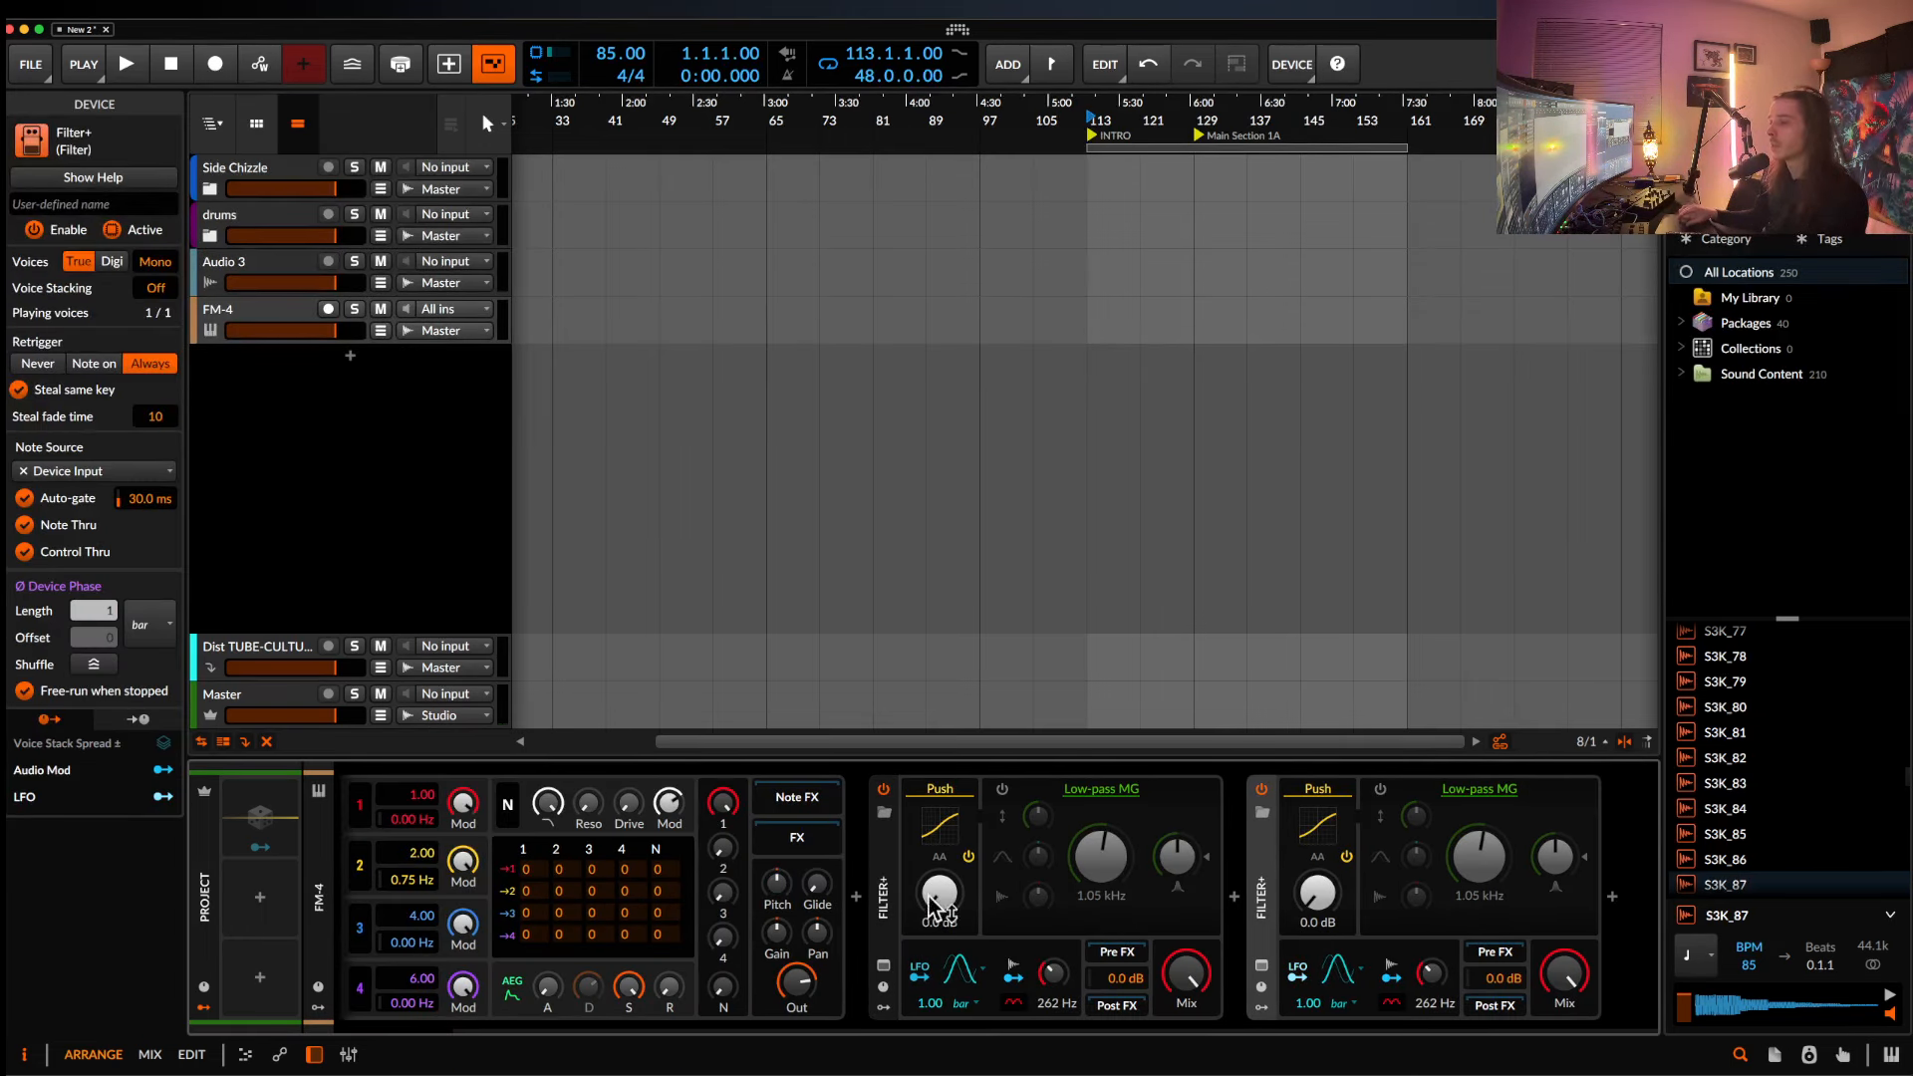
Arm the FM-4 track for recording and check the tracks inside the Side Chizzle group.
click(328, 310)
click(211, 189)
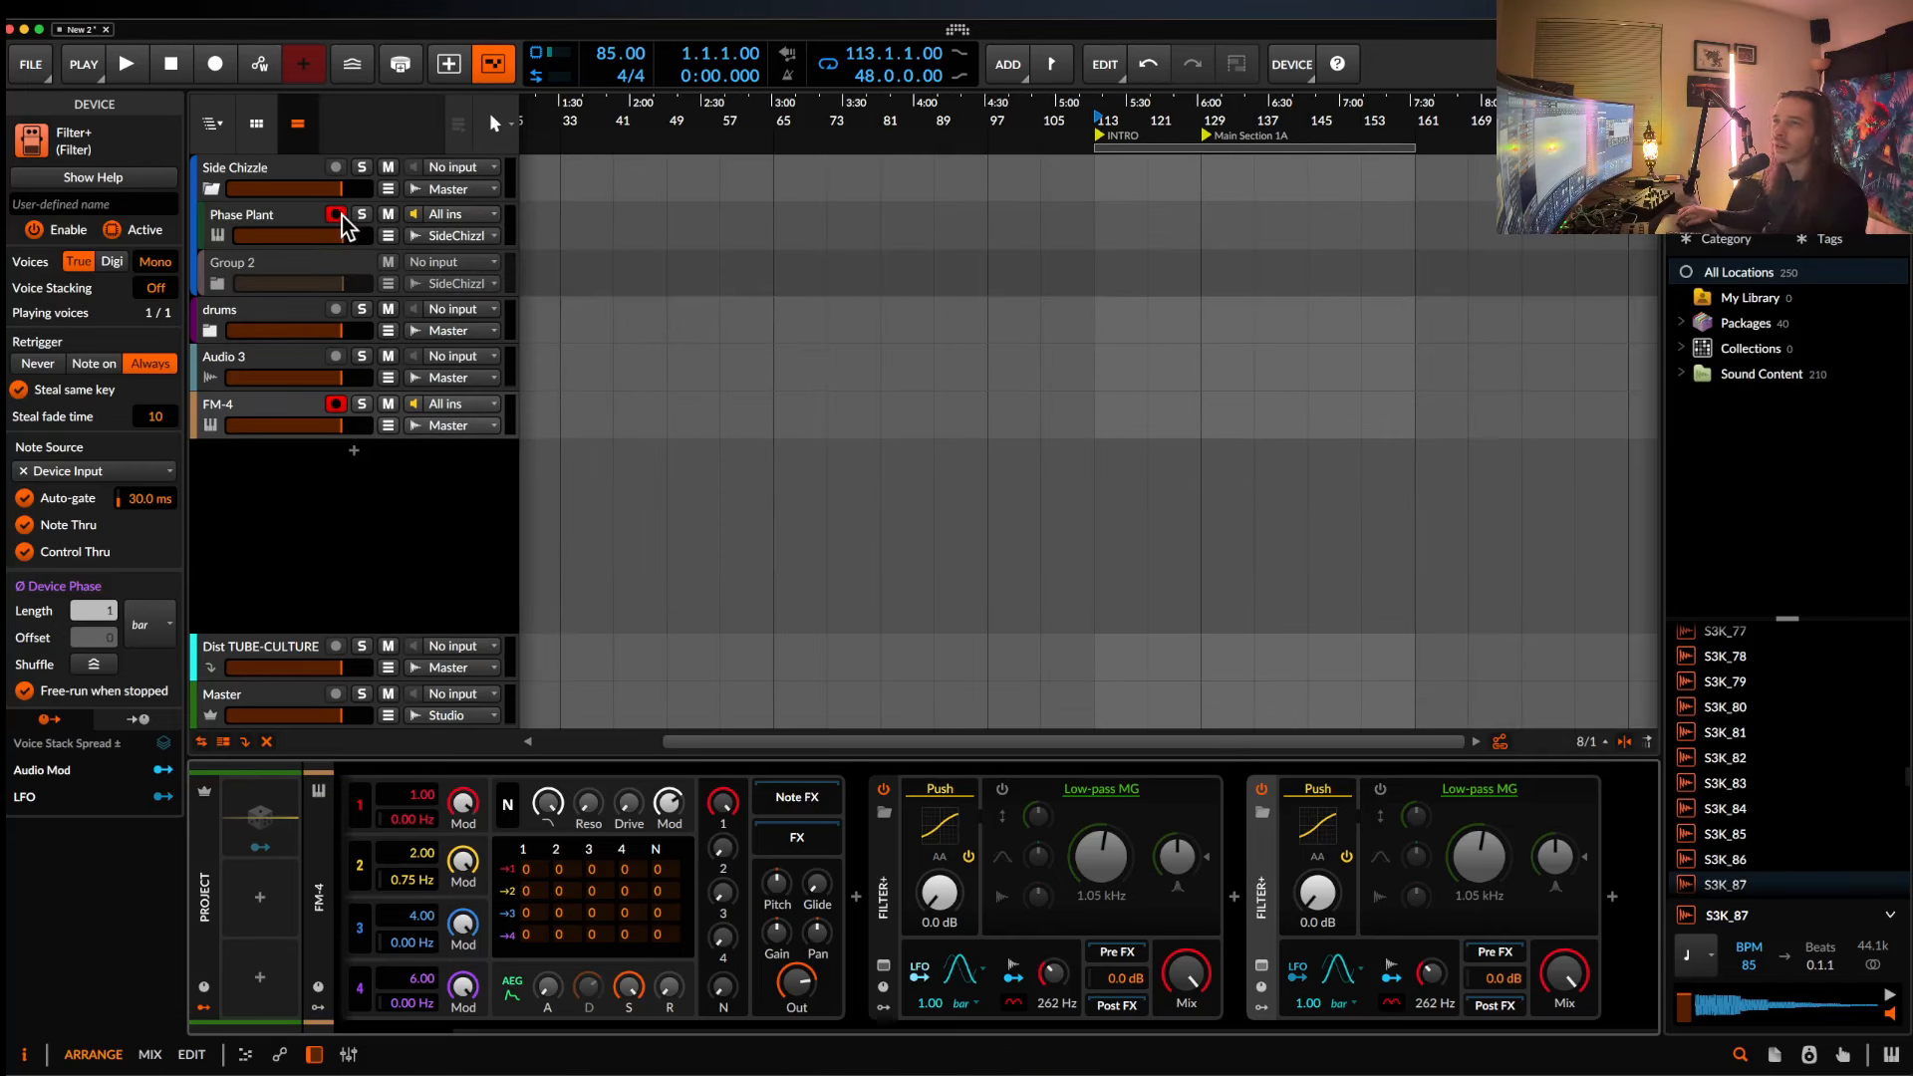
click(211, 189)
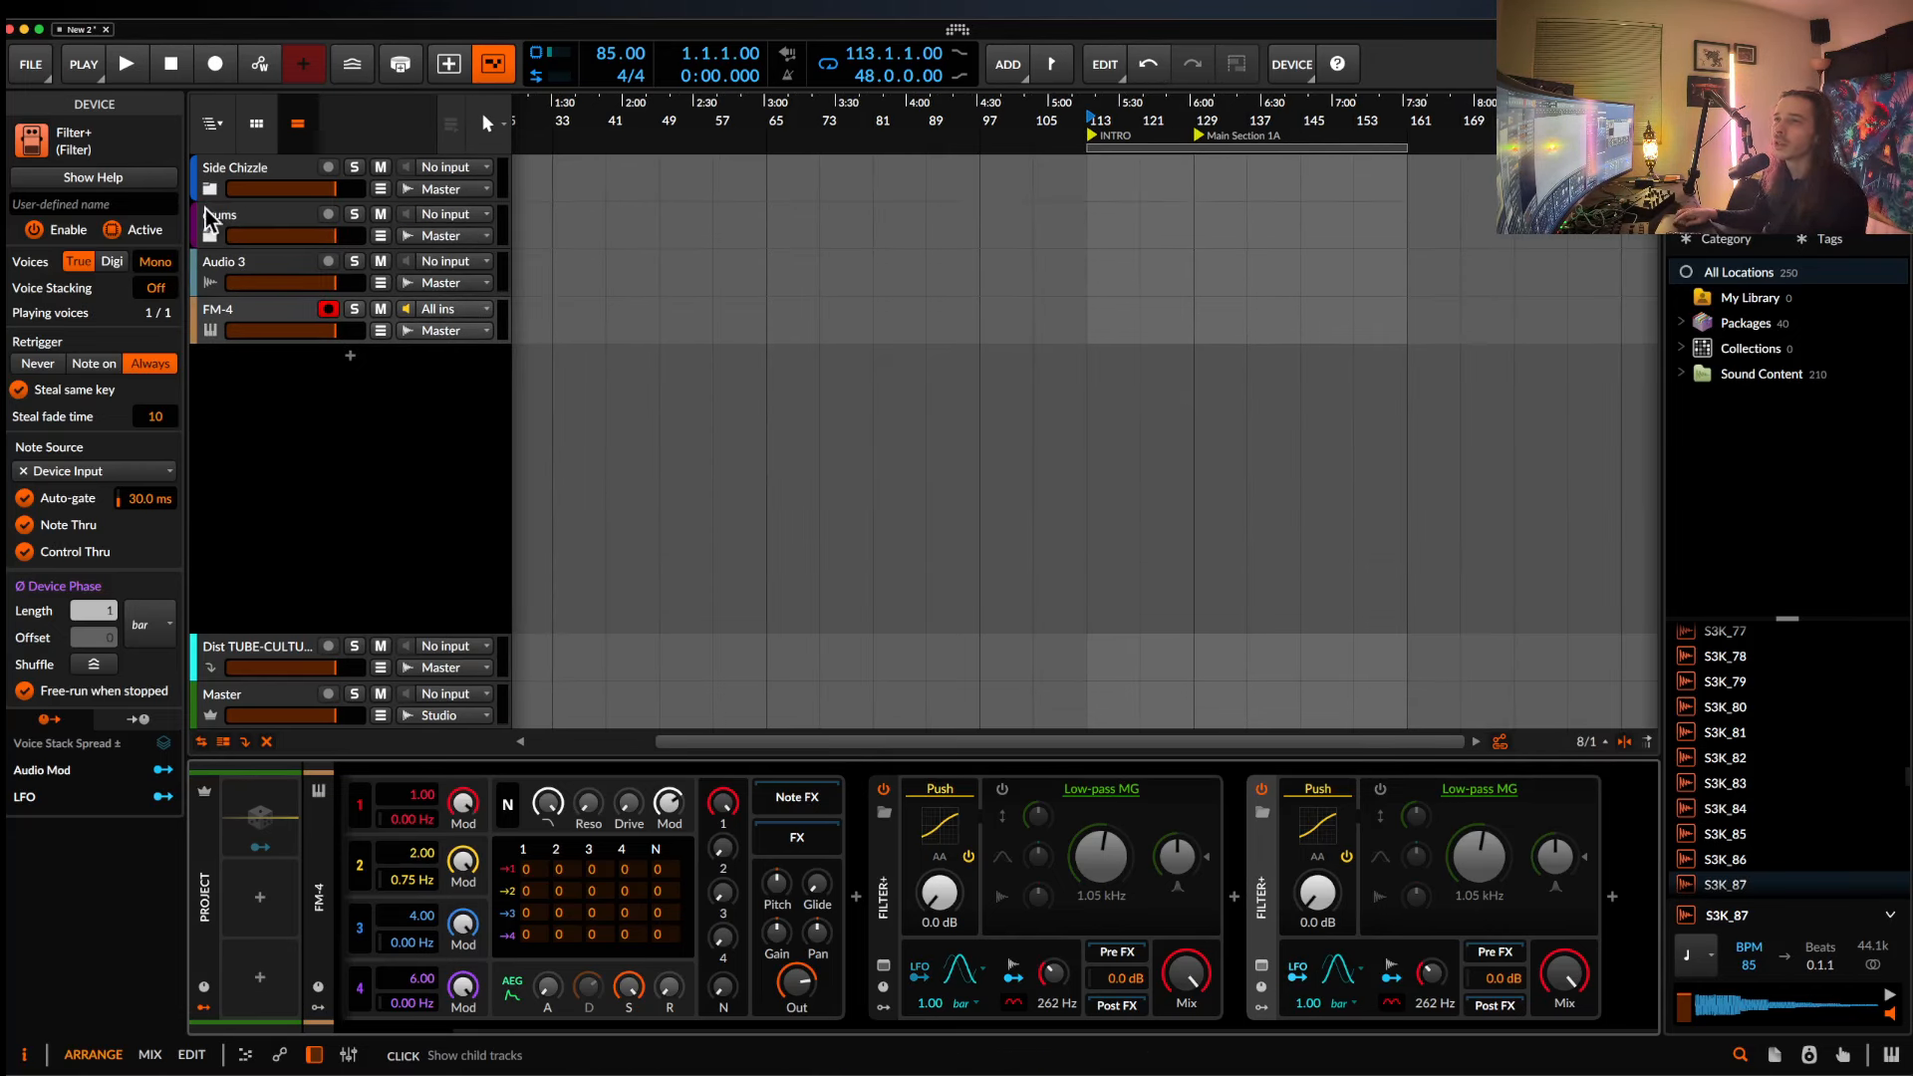
Raise the FM-4 synth's gain and set the Push drive of the first Filter+ to +40.0 dB.
click(249, 312)
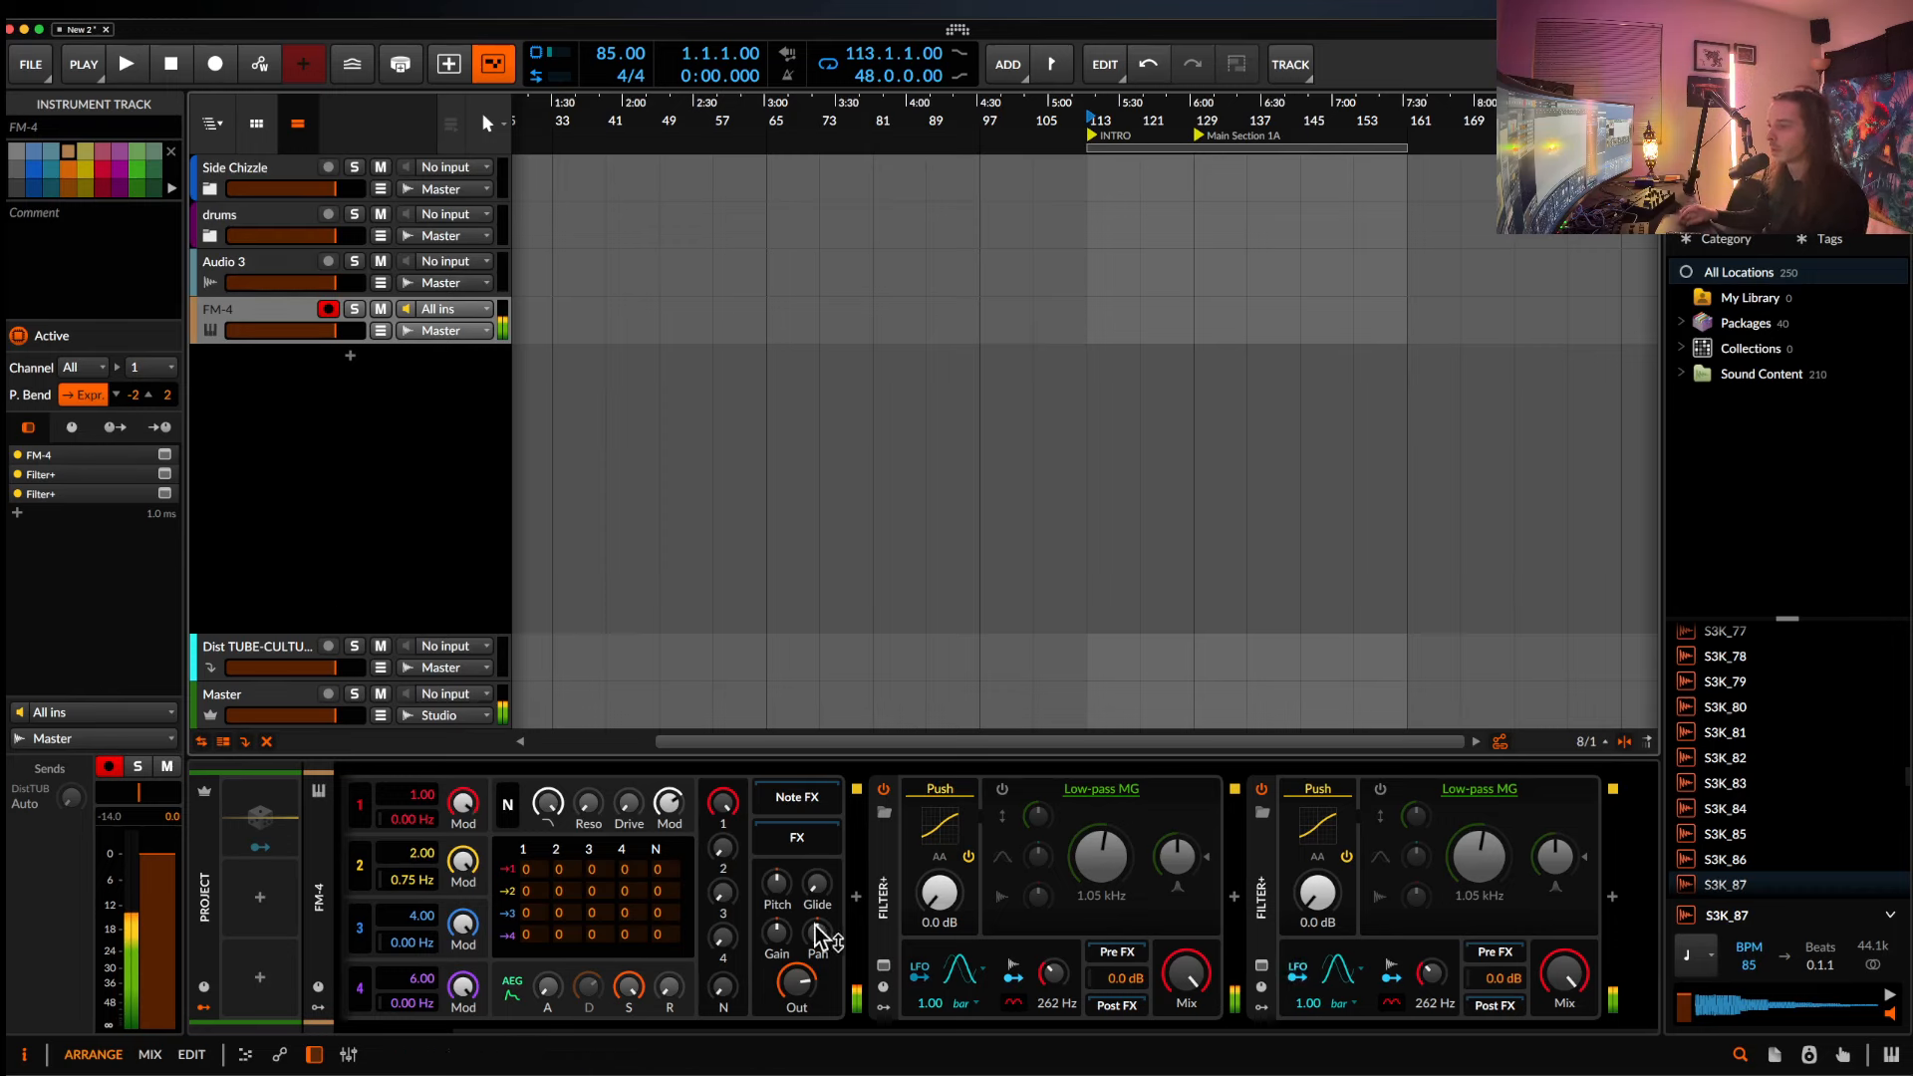
drag(783, 947, 847, 937)
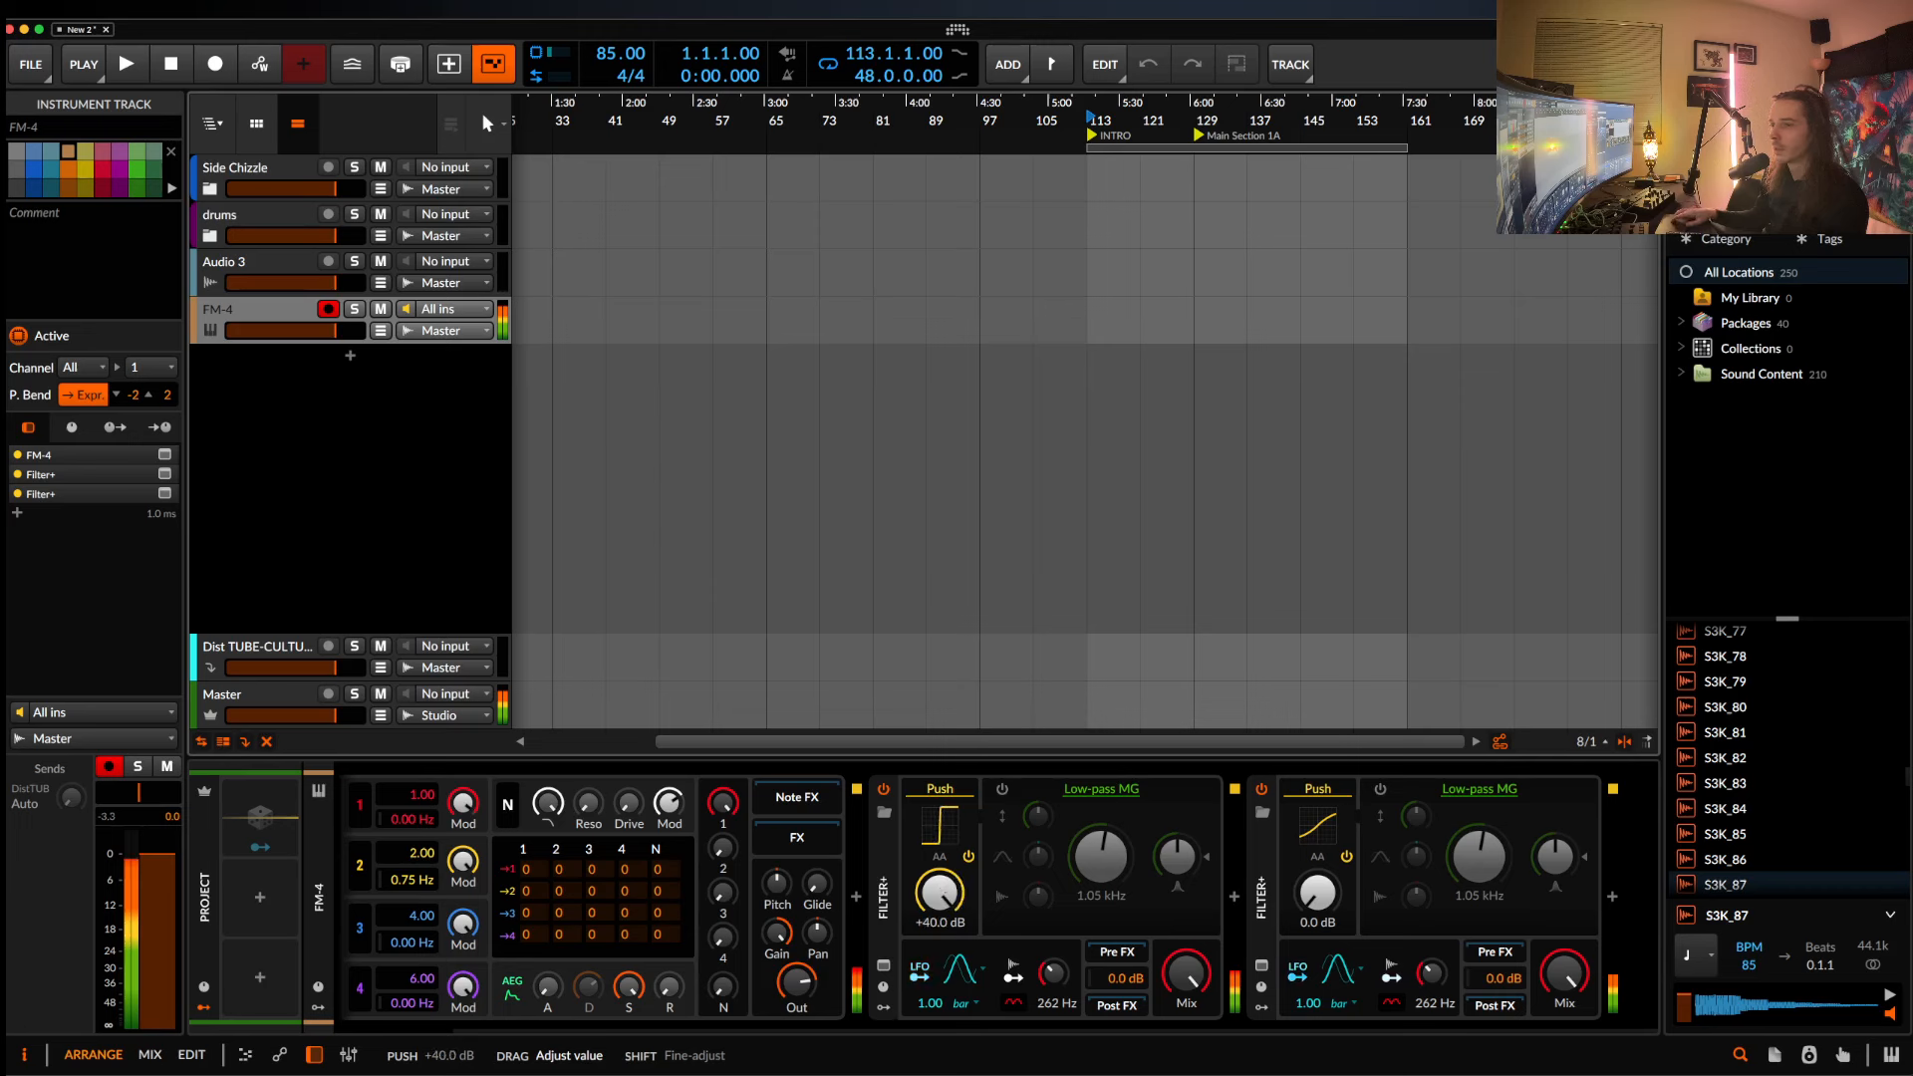
click(937, 895)
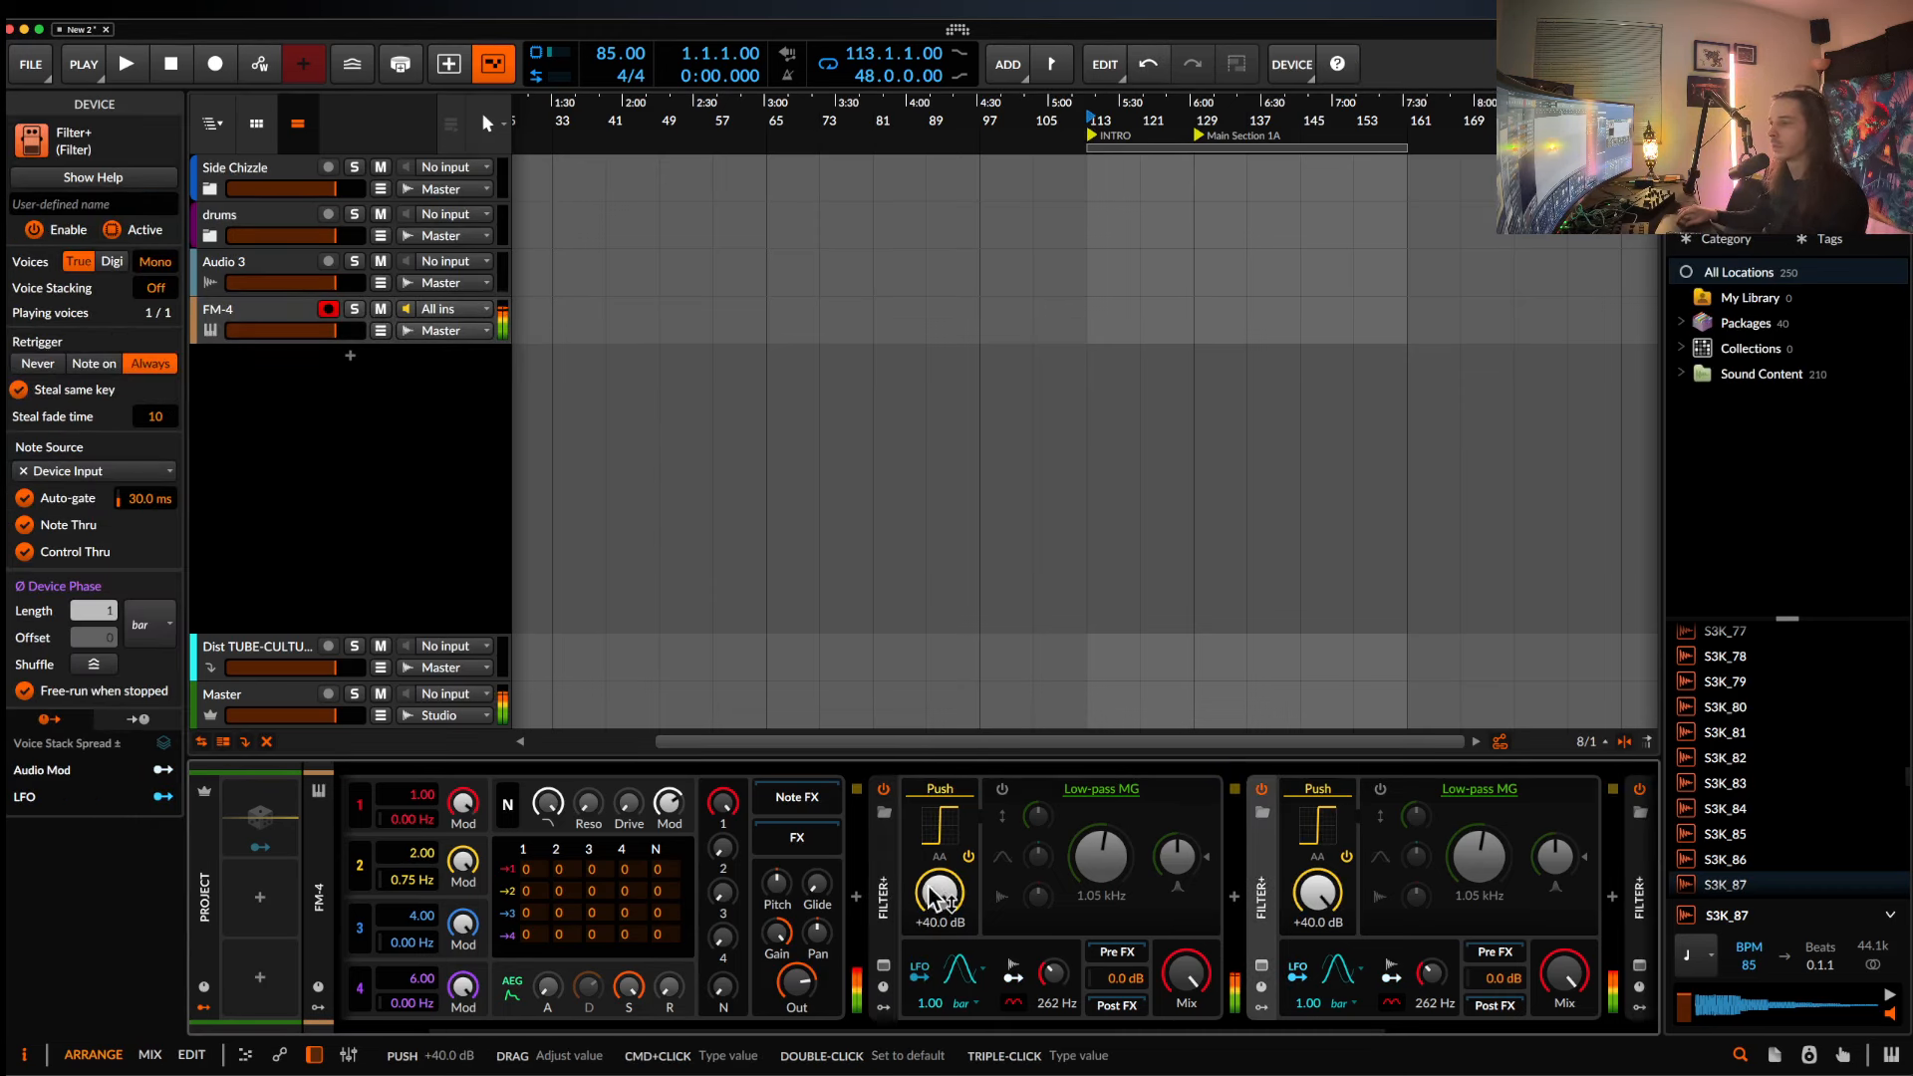
Duplicate the +40.0 dB Filter+ repeatedly until the FM-4 track holds eight Filter+ devices.
key(super+d)
key(super+d)
key(super+d)
key(super+d)
key(super+d)
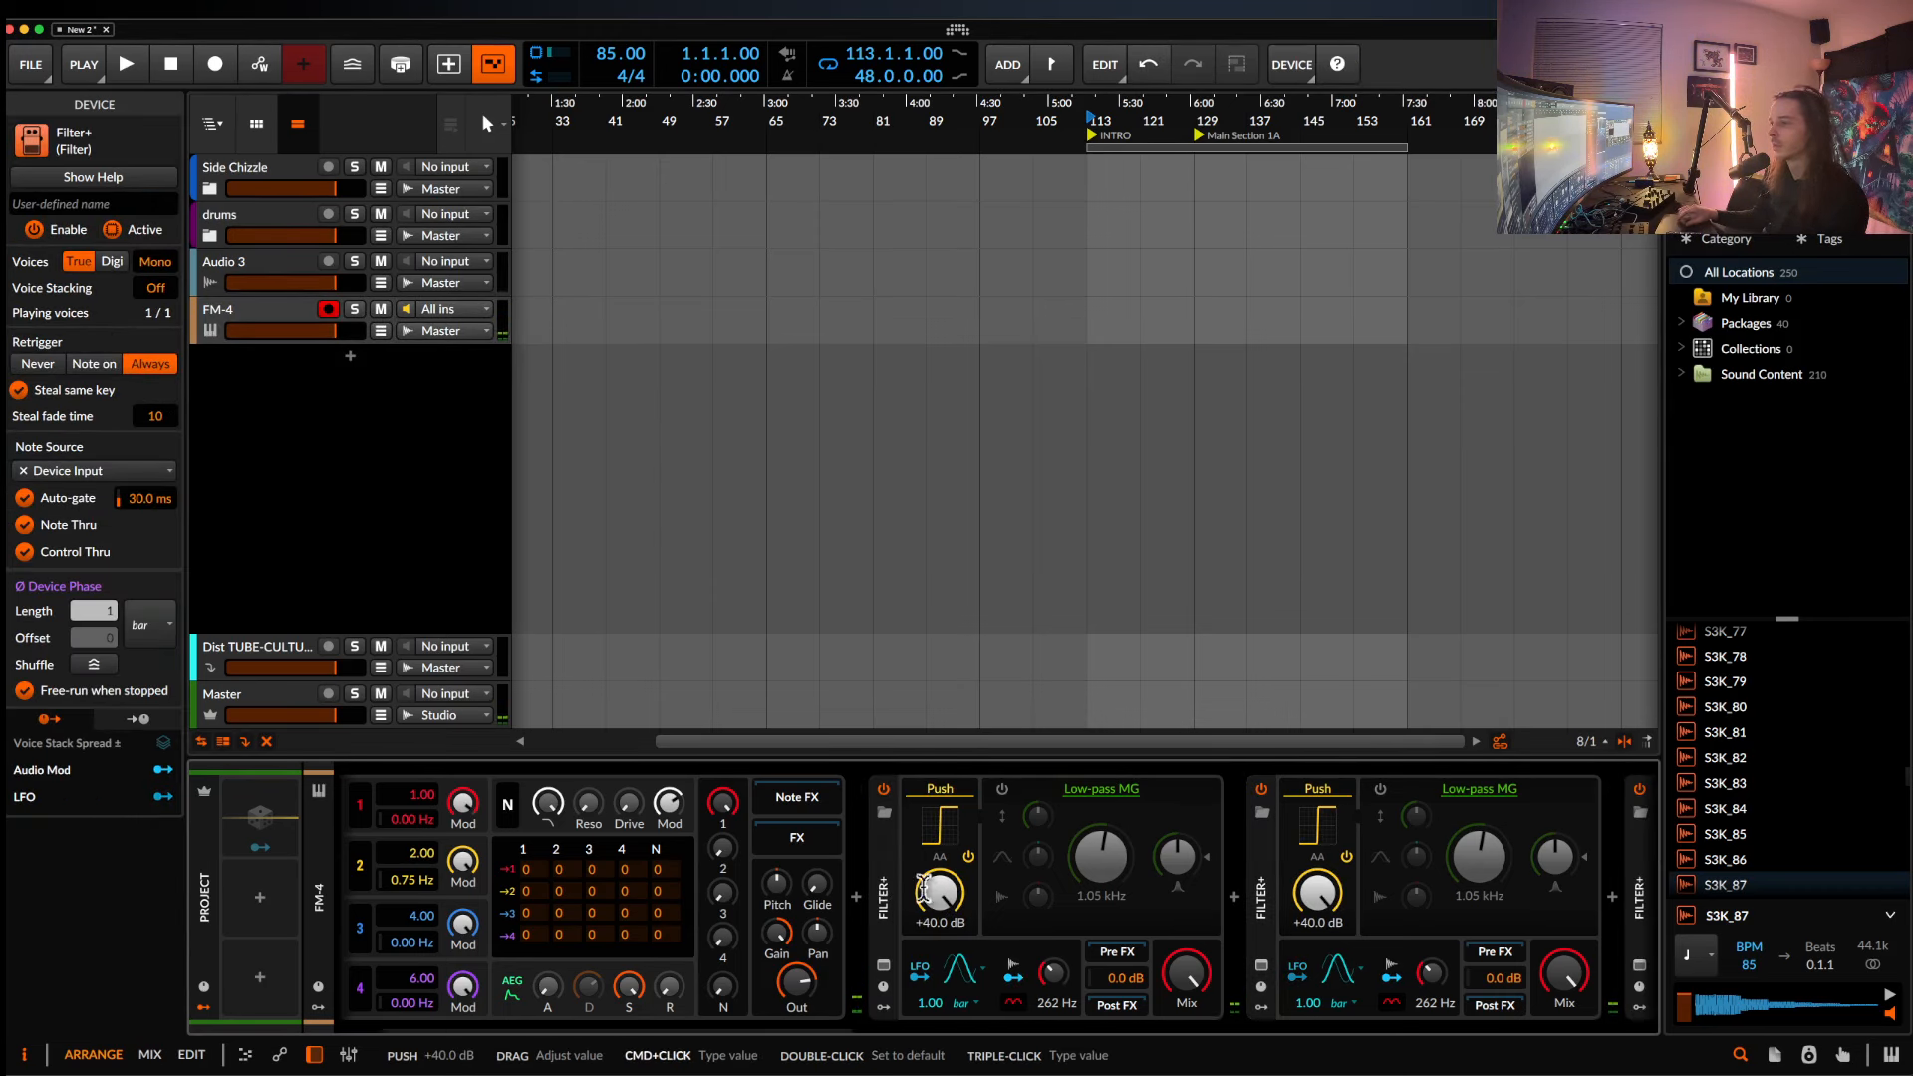
Collapse the first three Filter+ devices on the FM-4 track and look through the rest of the chain.
double_click(885, 886)
double_click(937, 887)
double_click(989, 887)
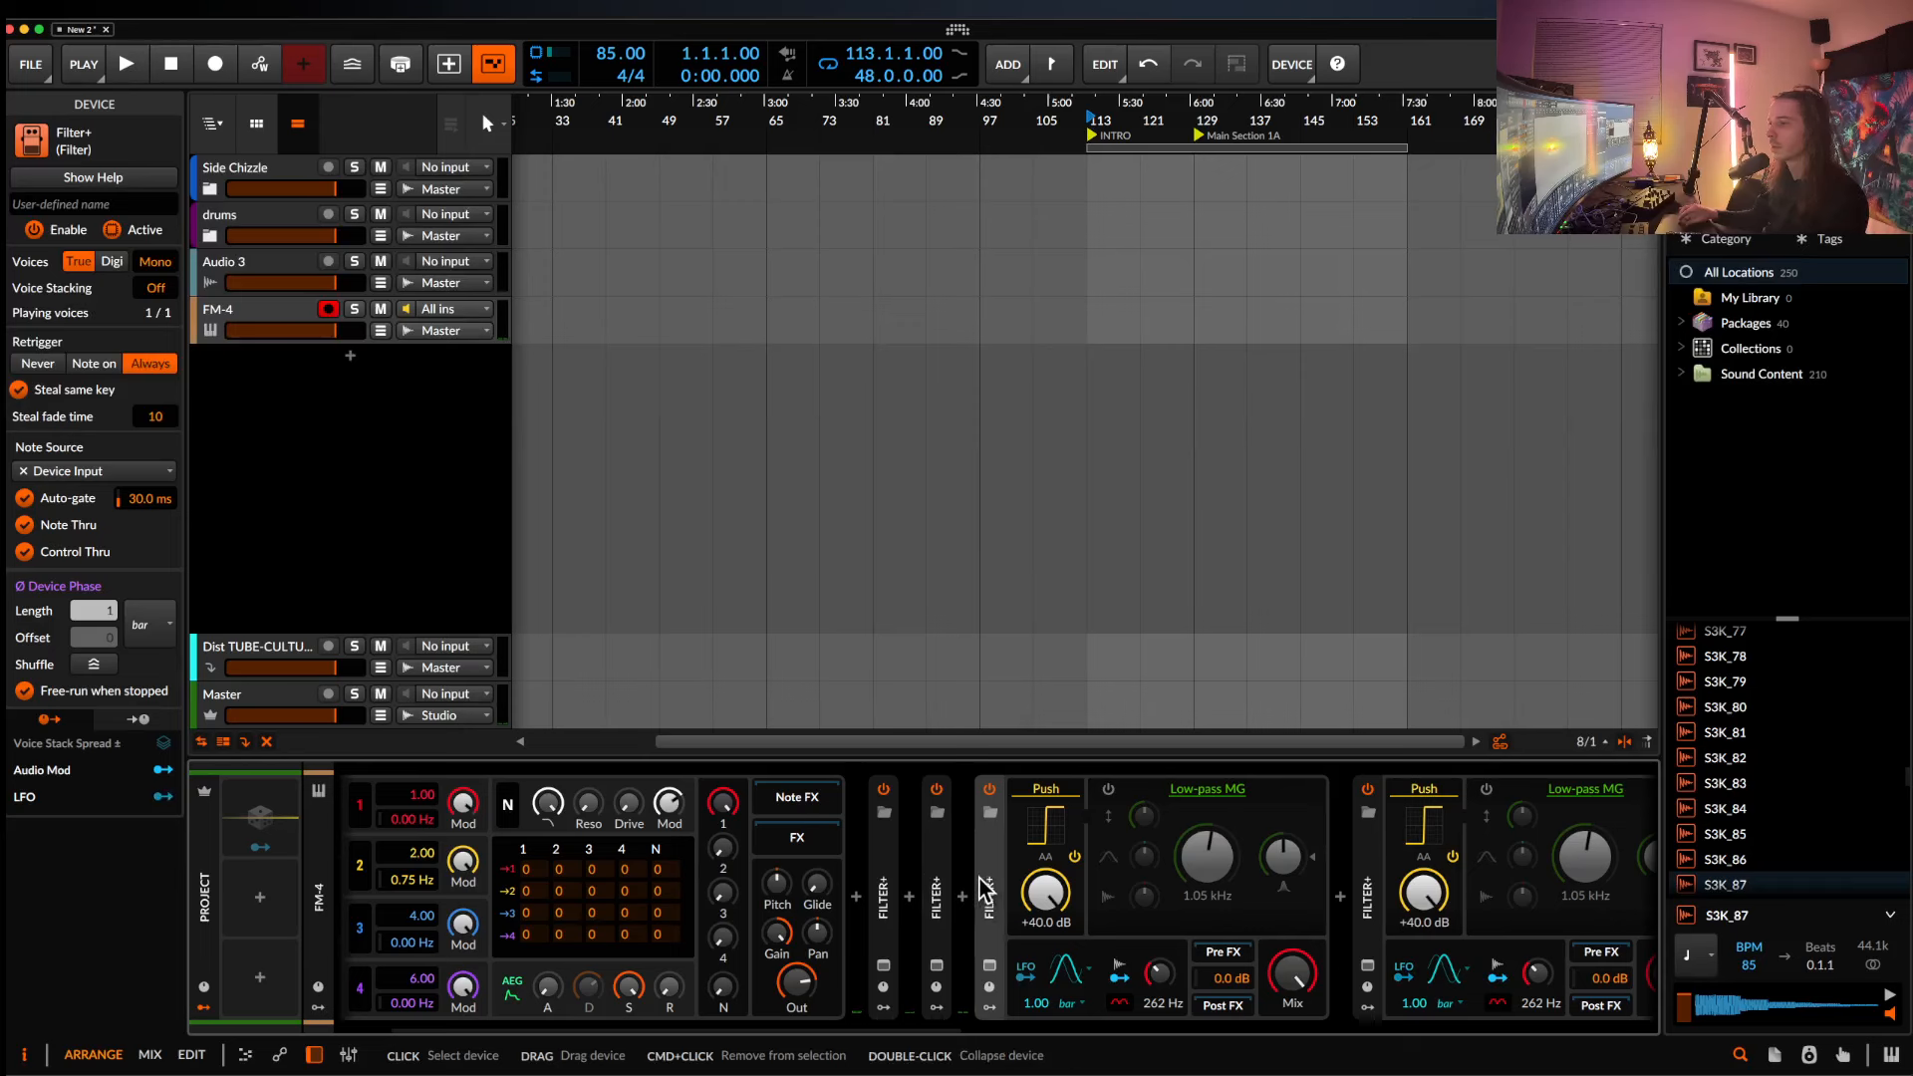
double_click(1043, 886)
click(271, 319)
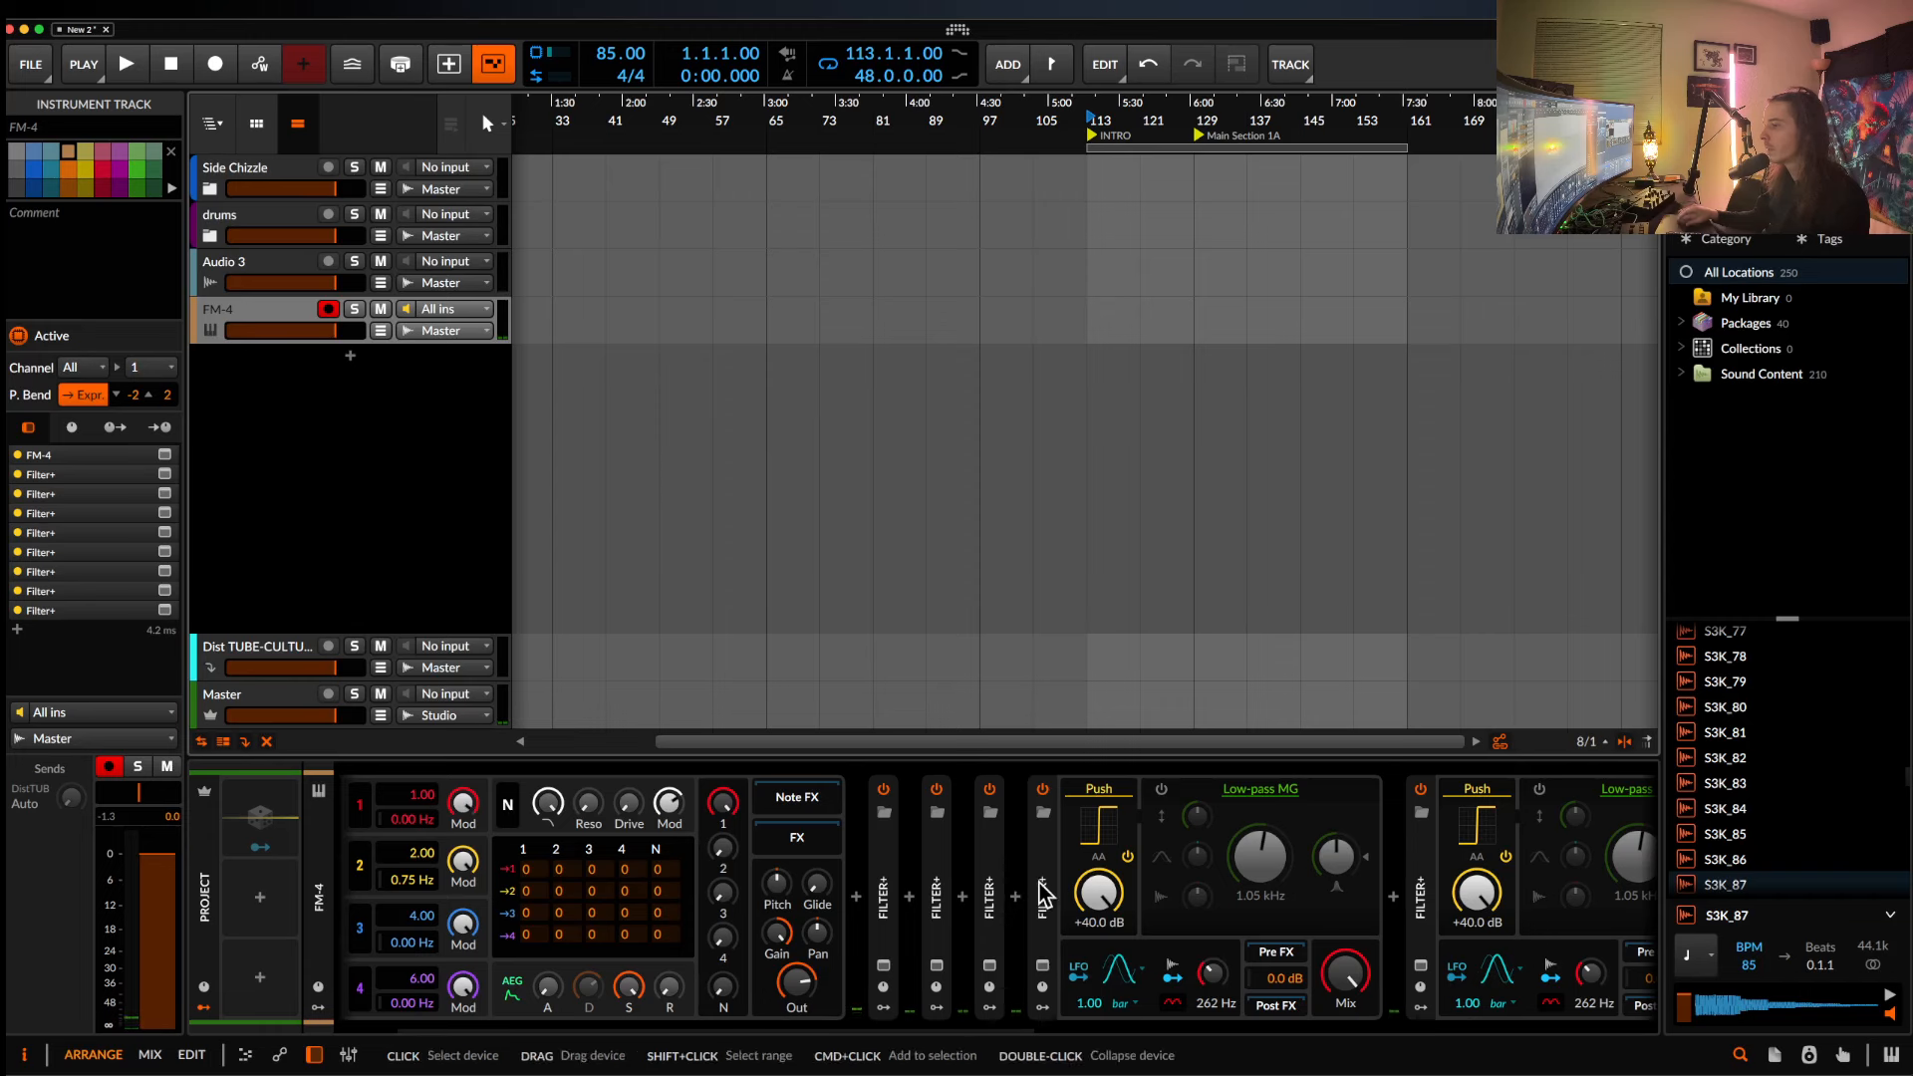
scroll(1042, 893, right, 15)
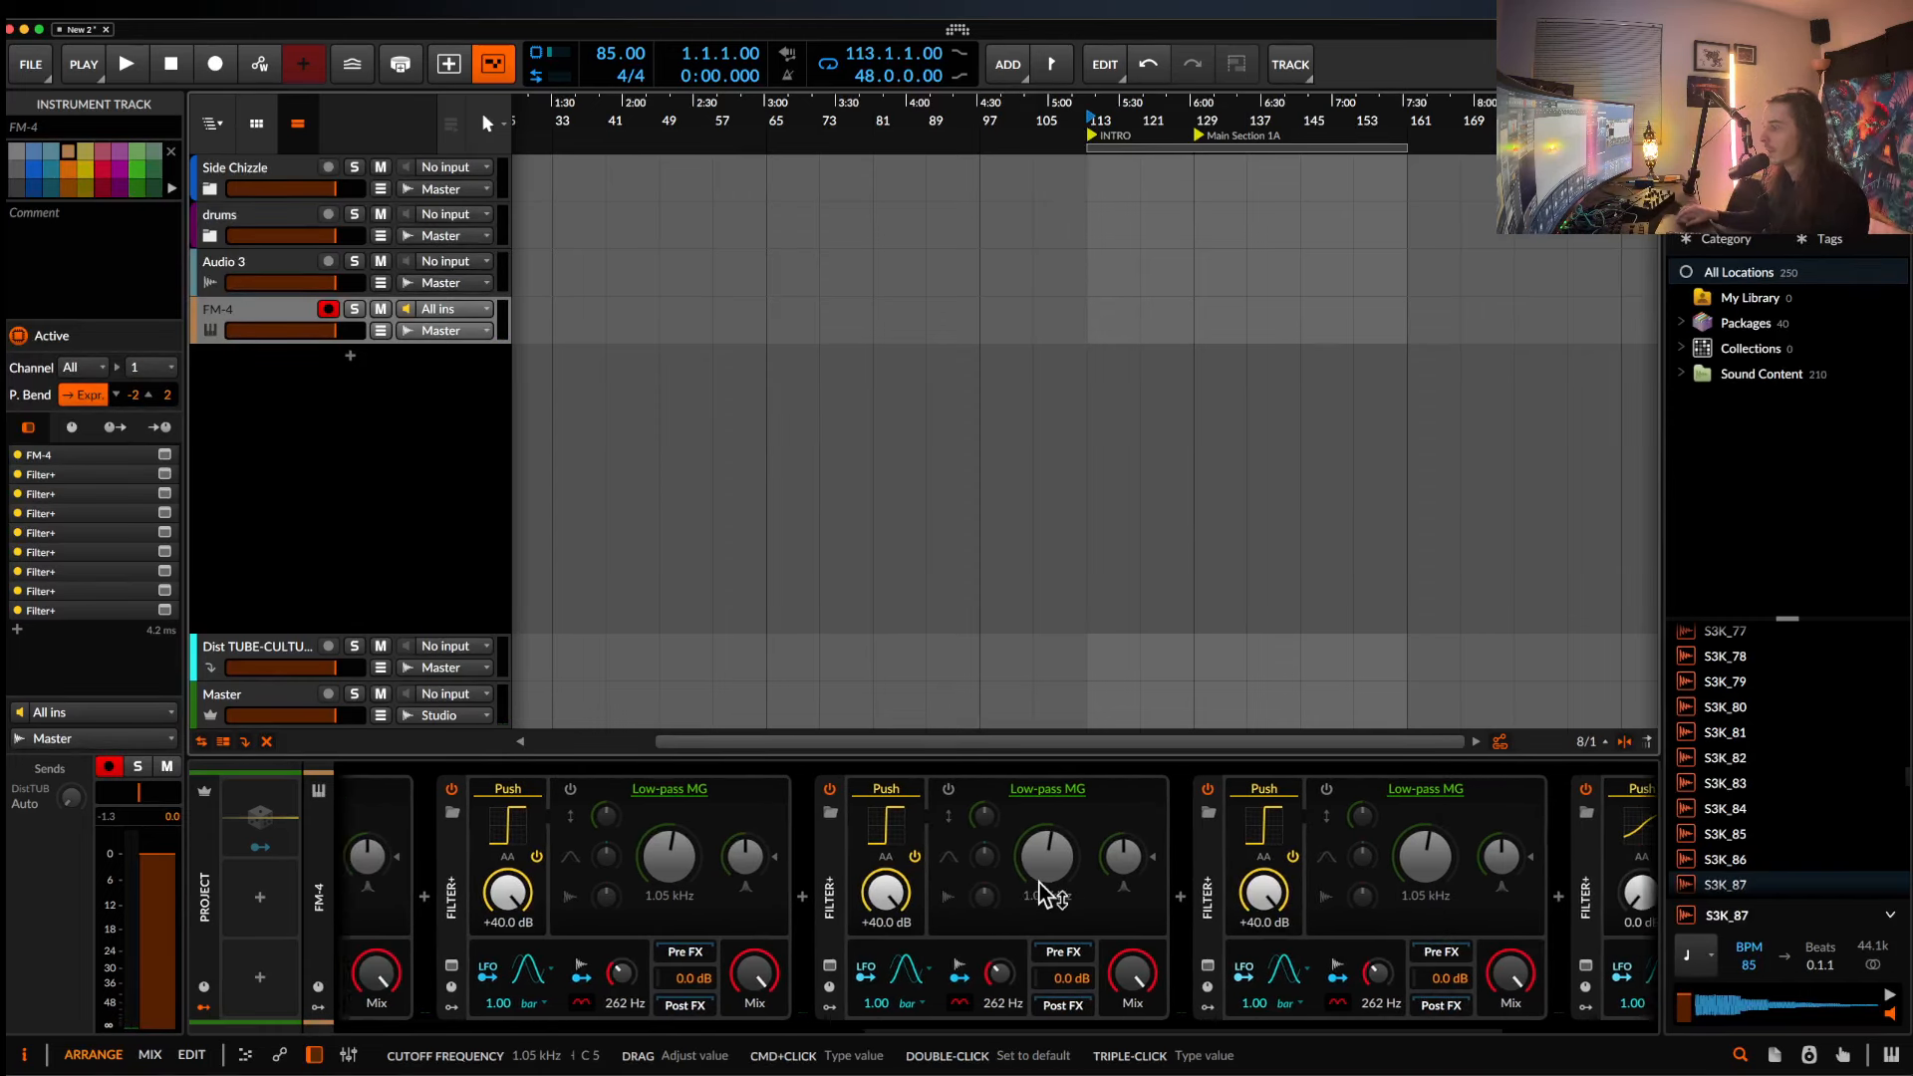
Delete all the +40.0 dB Filter+ devices from the FM-4 track, keeping only the 0.0 dB Filter+.
scroll(1041, 894, right, 5)
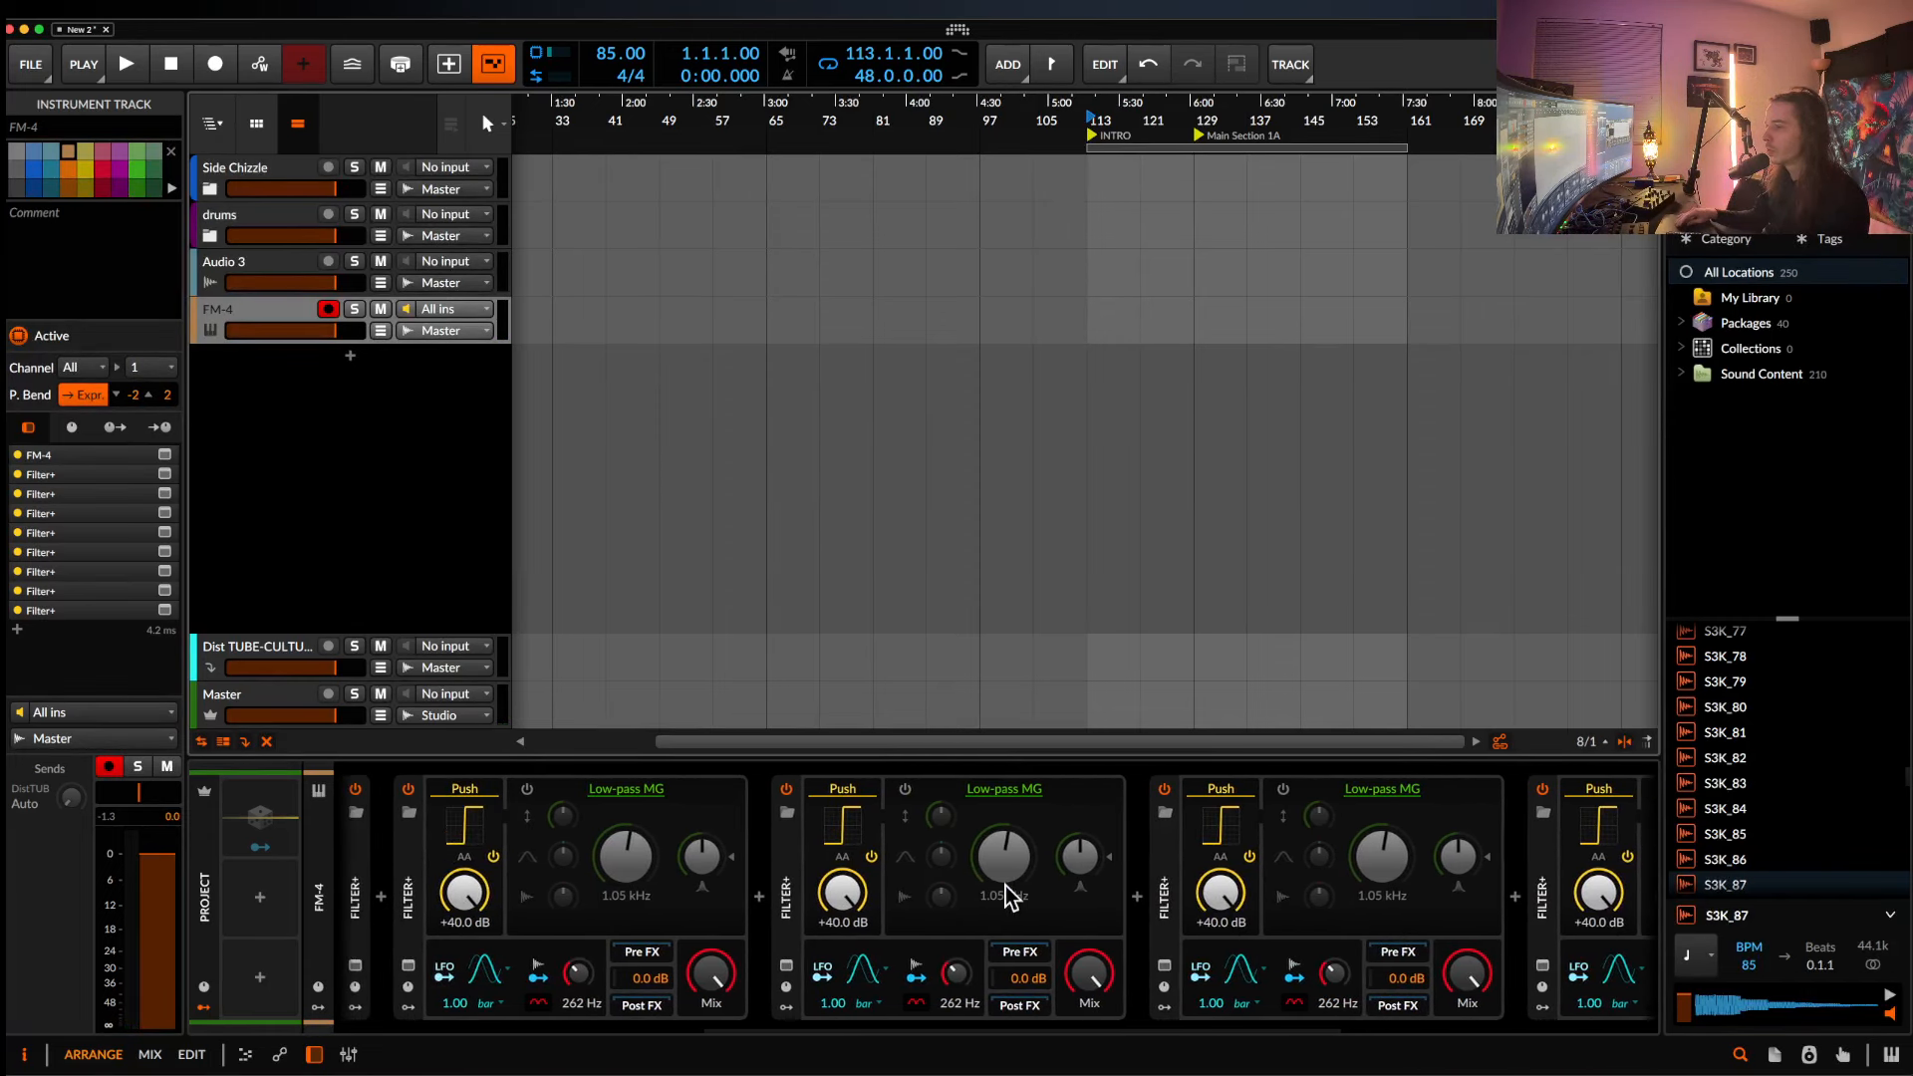
scroll(1009, 894, left, 10)
click(750, 894)
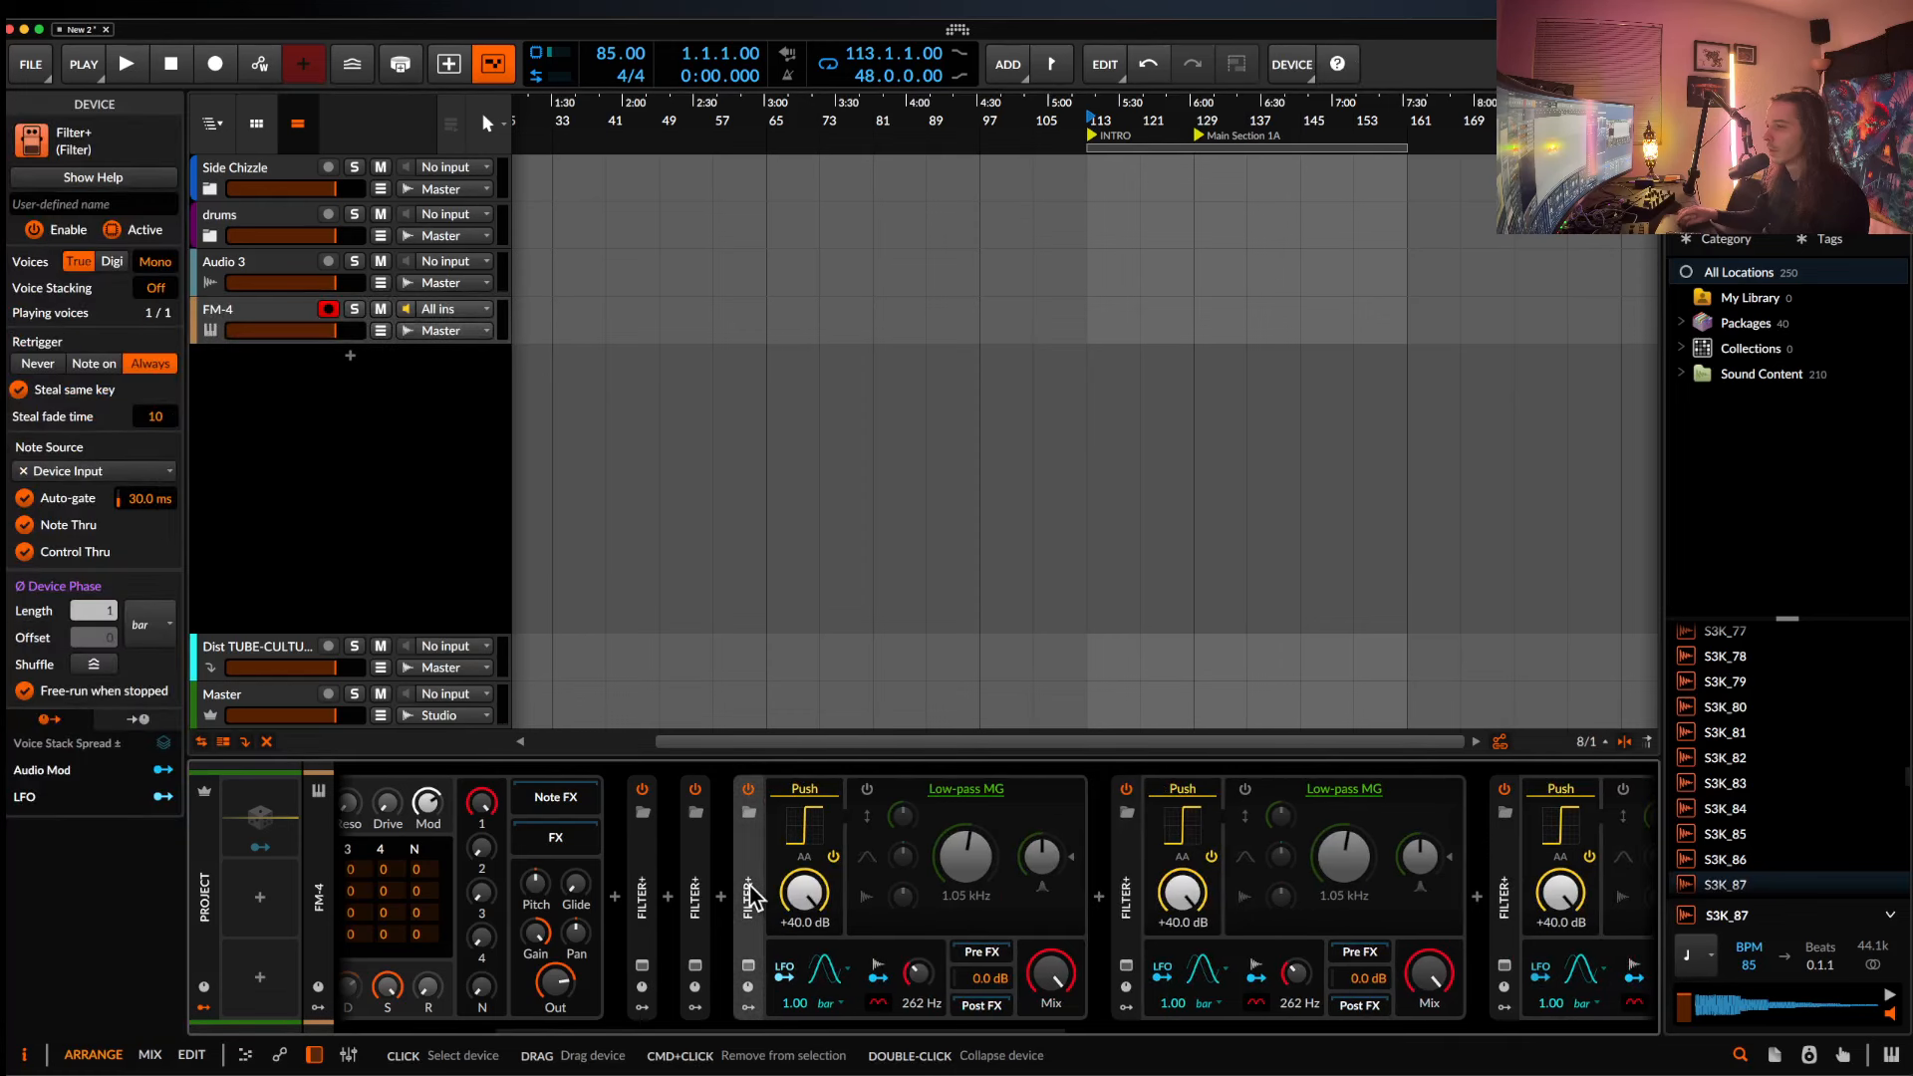
click(695, 897)
key(Delete)
click(642, 897)
key(Delete)
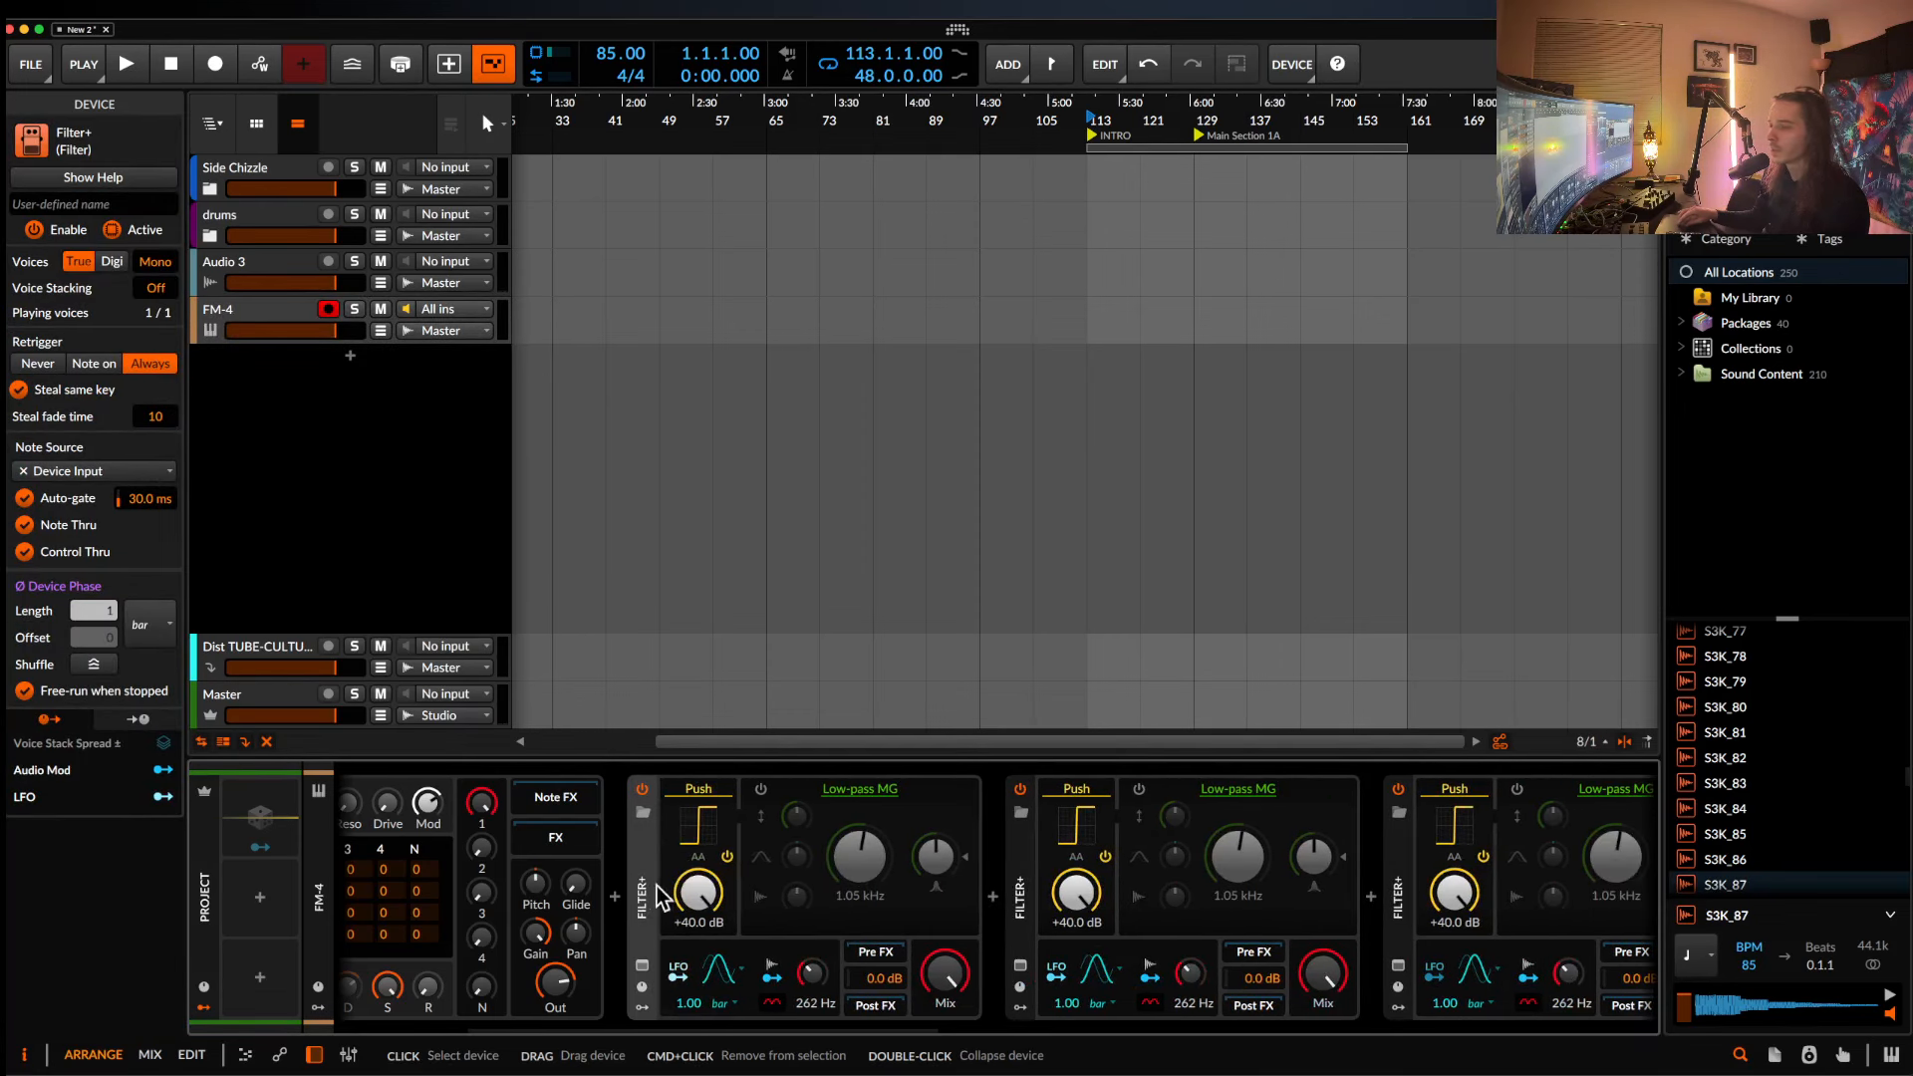
scroll(654, 887, right, 5)
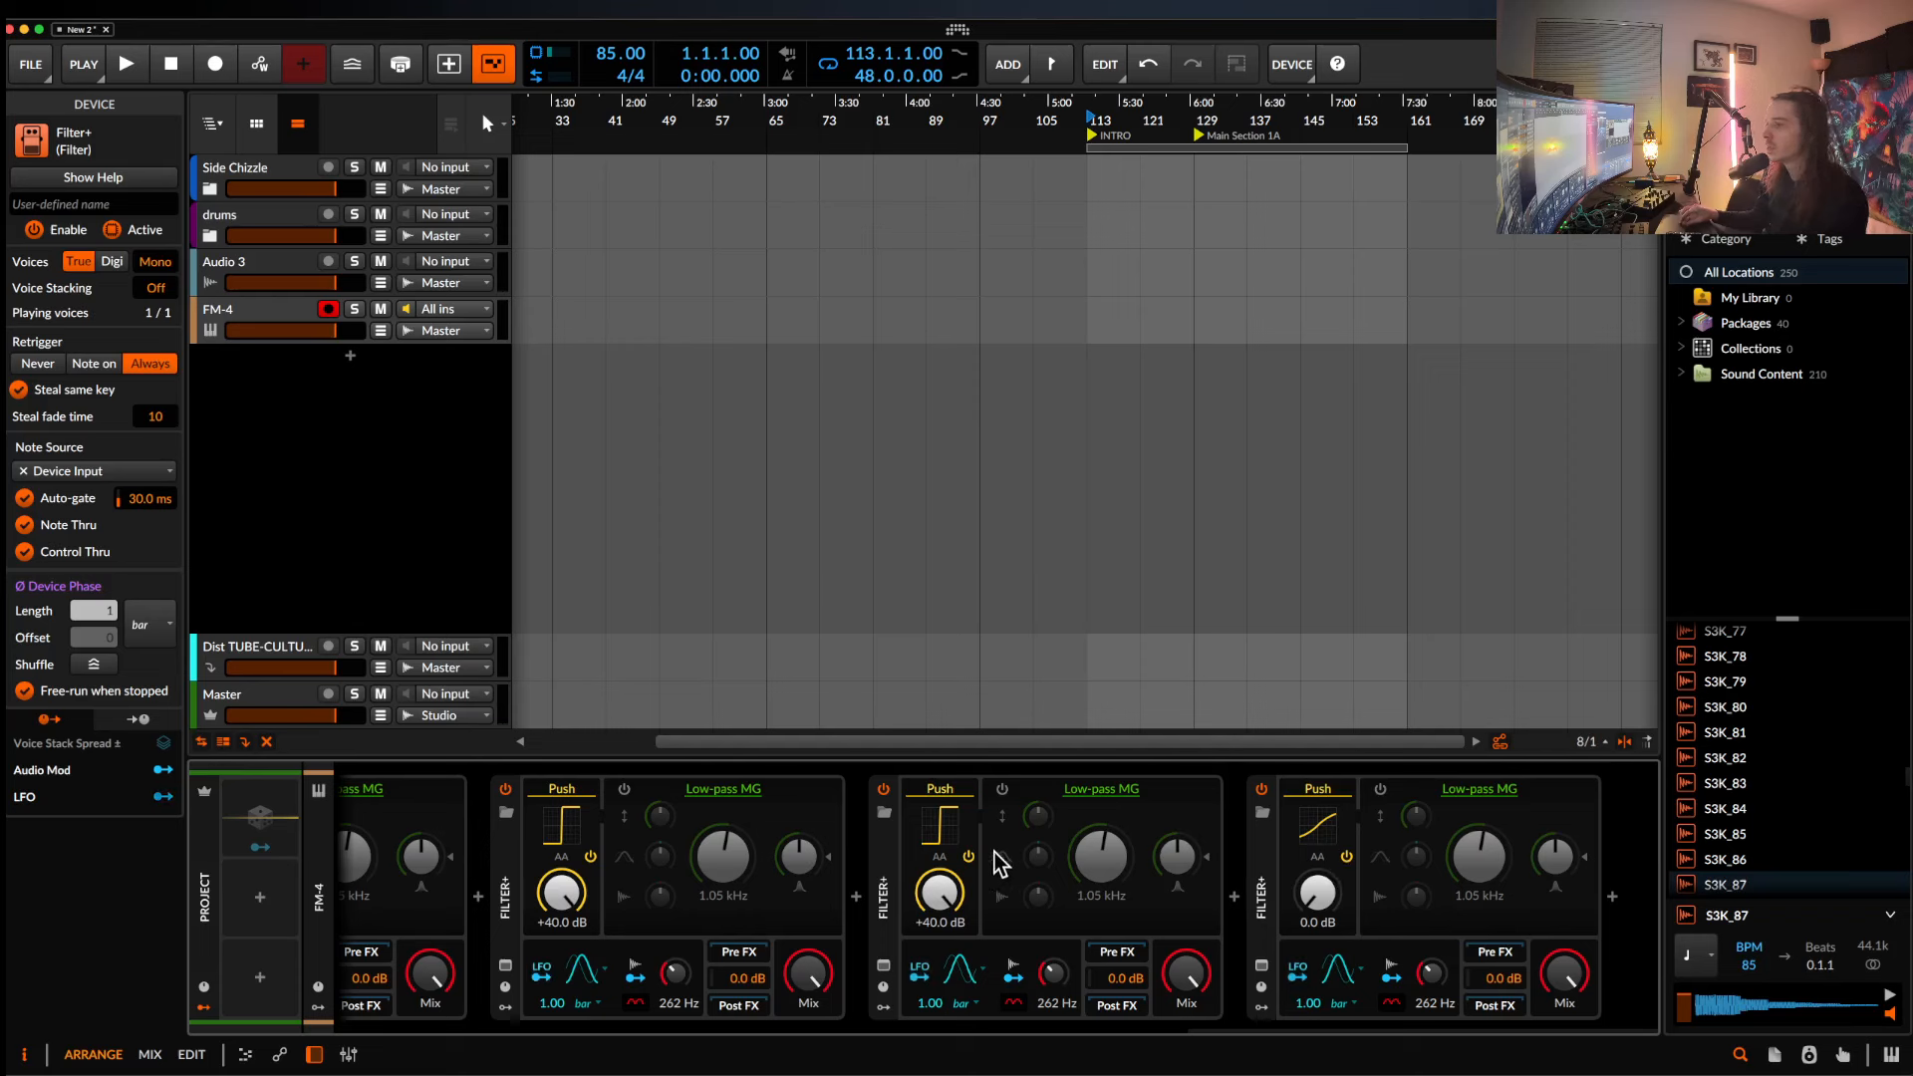
shift+click(883, 865)
key(Delete)
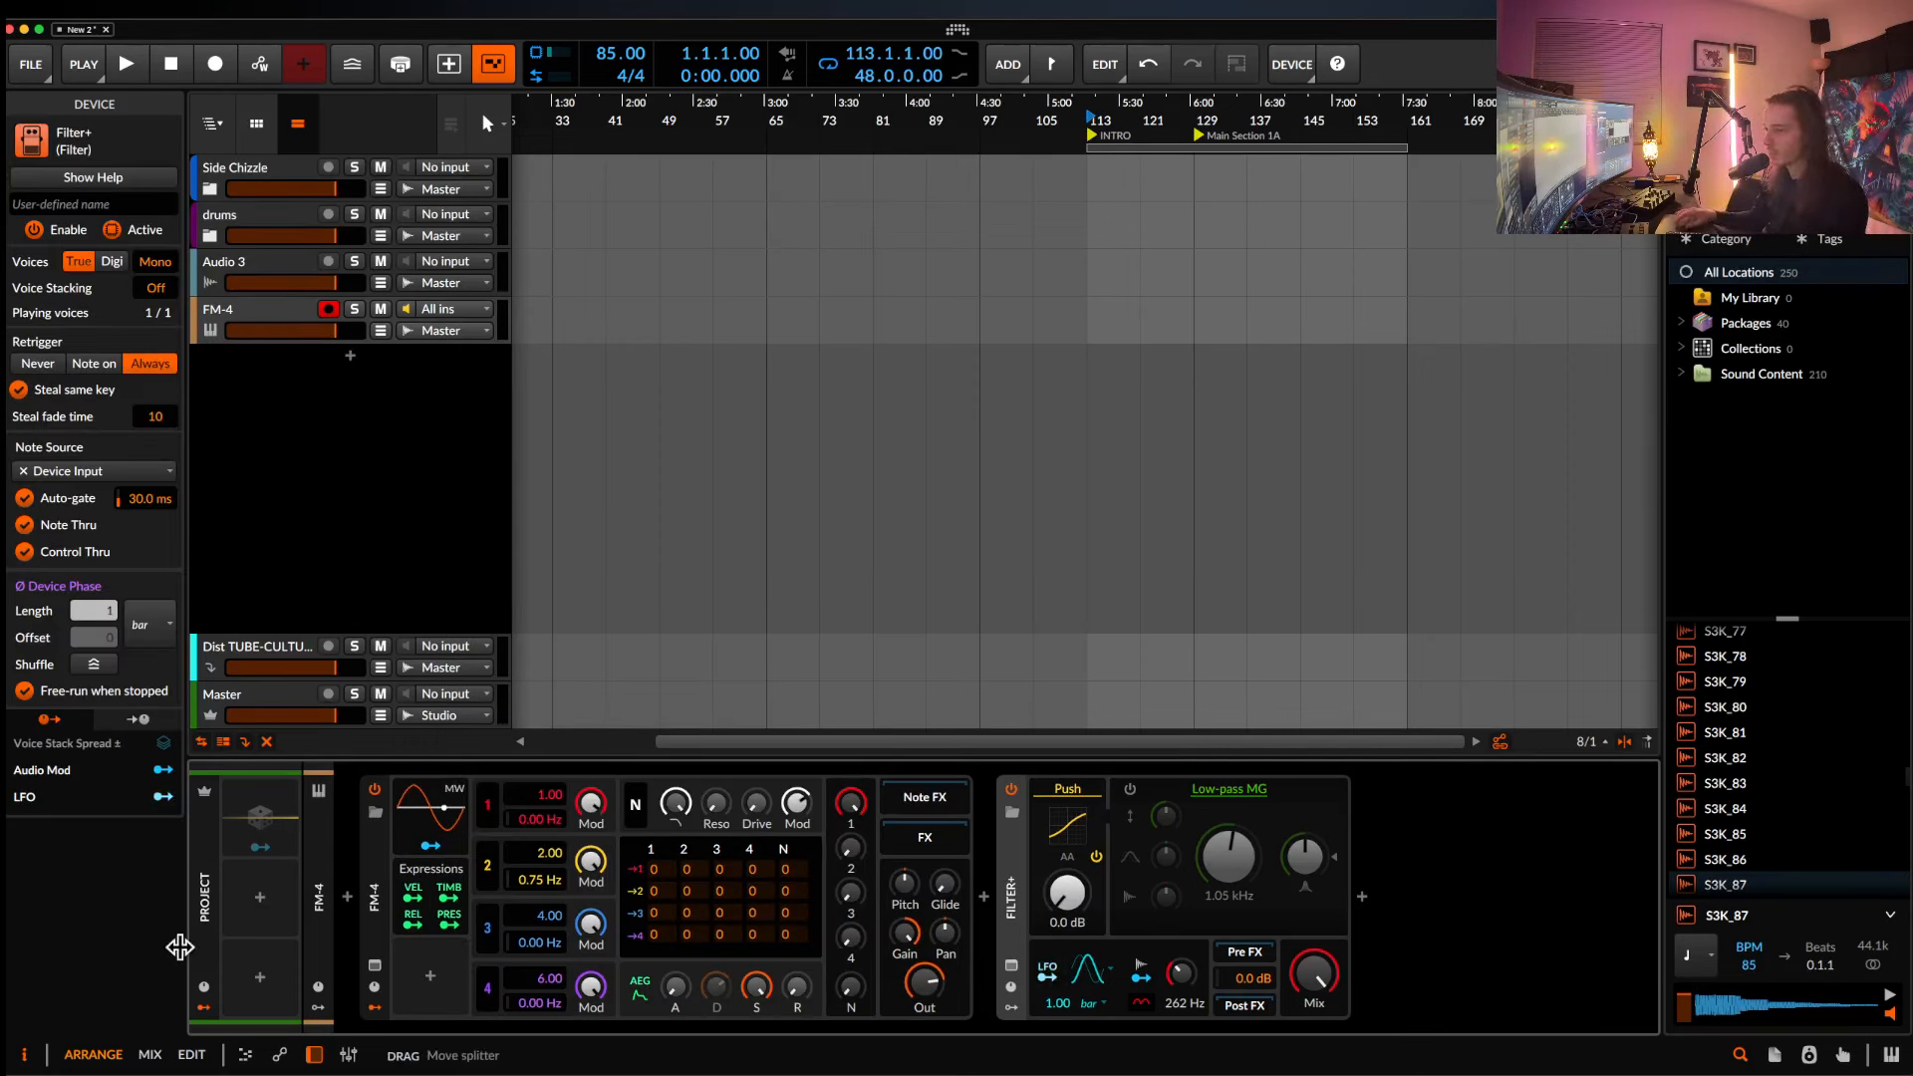
Remove the FM-4 synth from its track and move the remaining Filter+ to the Audio 3 track.
click(369, 885)
key(Delete)
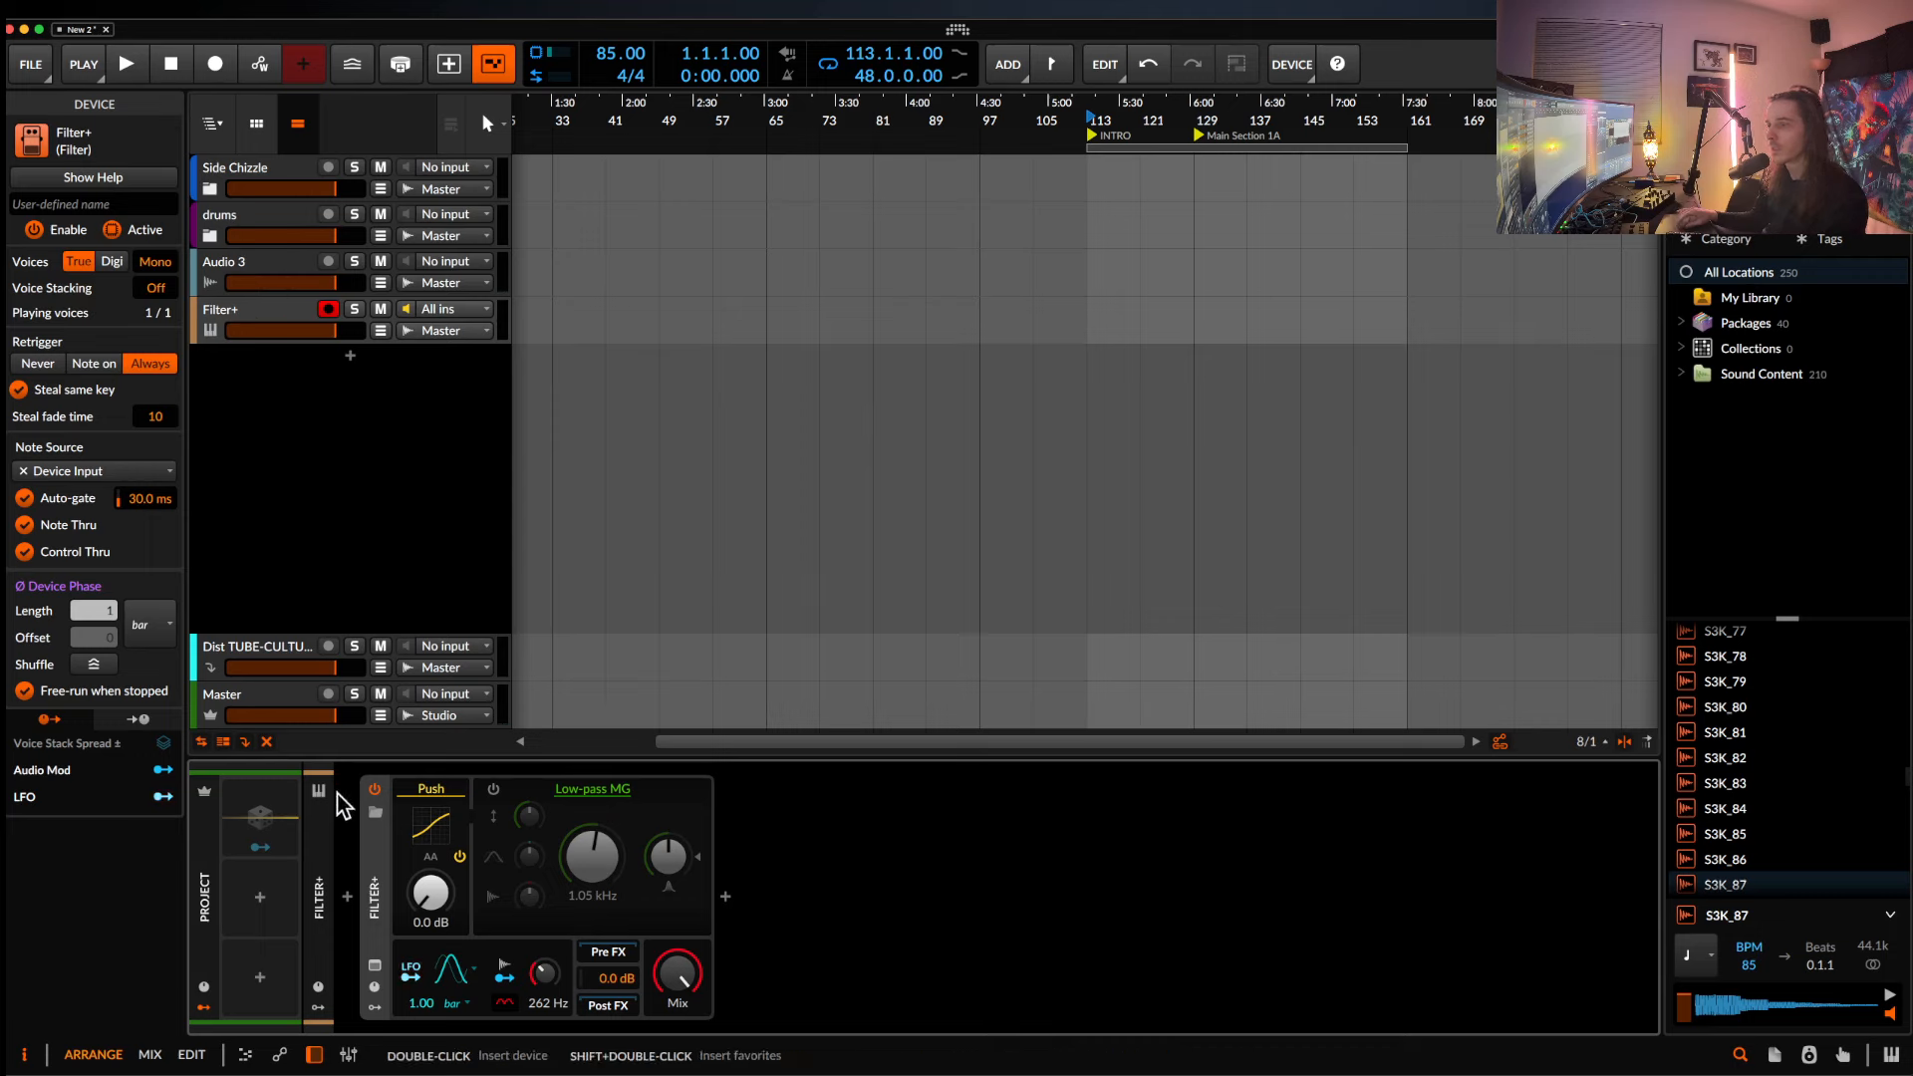
drag(376, 897, 257, 264)
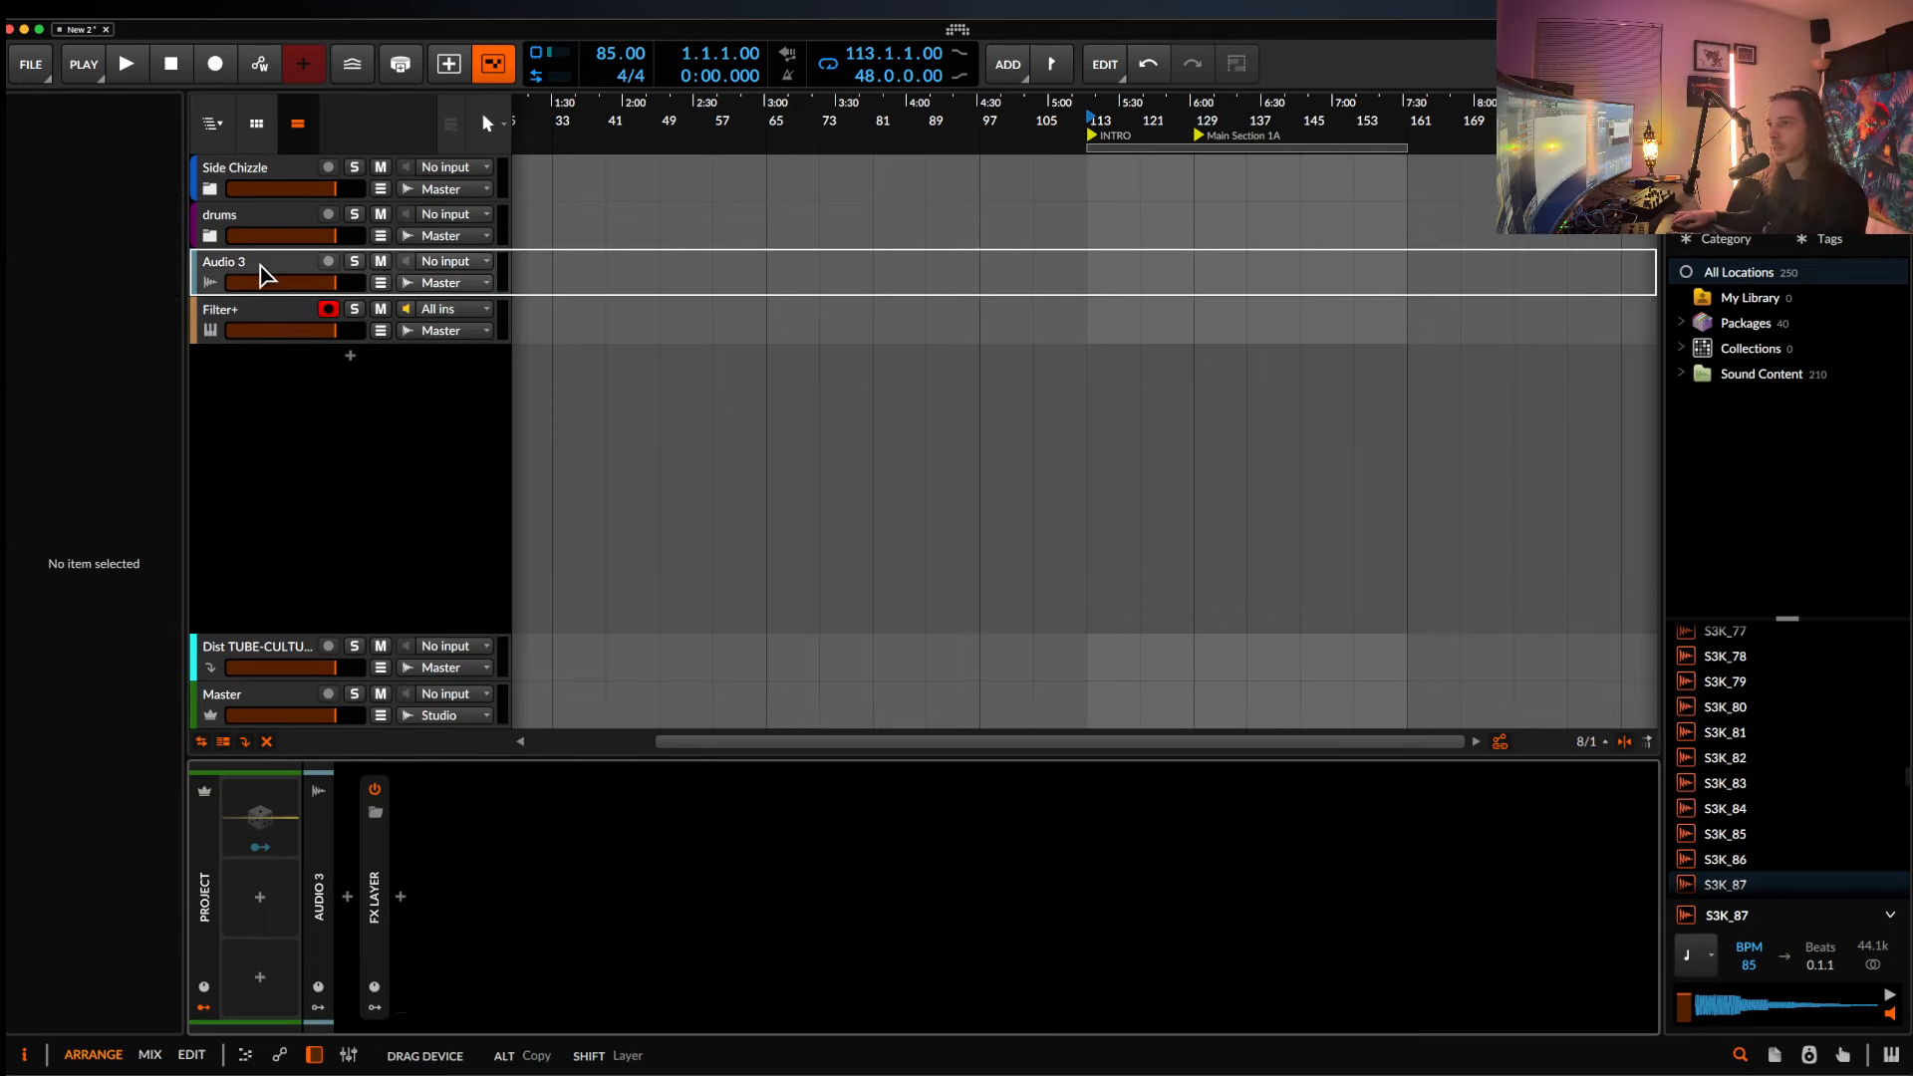
Expand the FX Layer on Audio 3 and move the Filter+ inside its layer, directly after DEFAULT TRI FILTER.
click(381, 864)
click(381, 864)
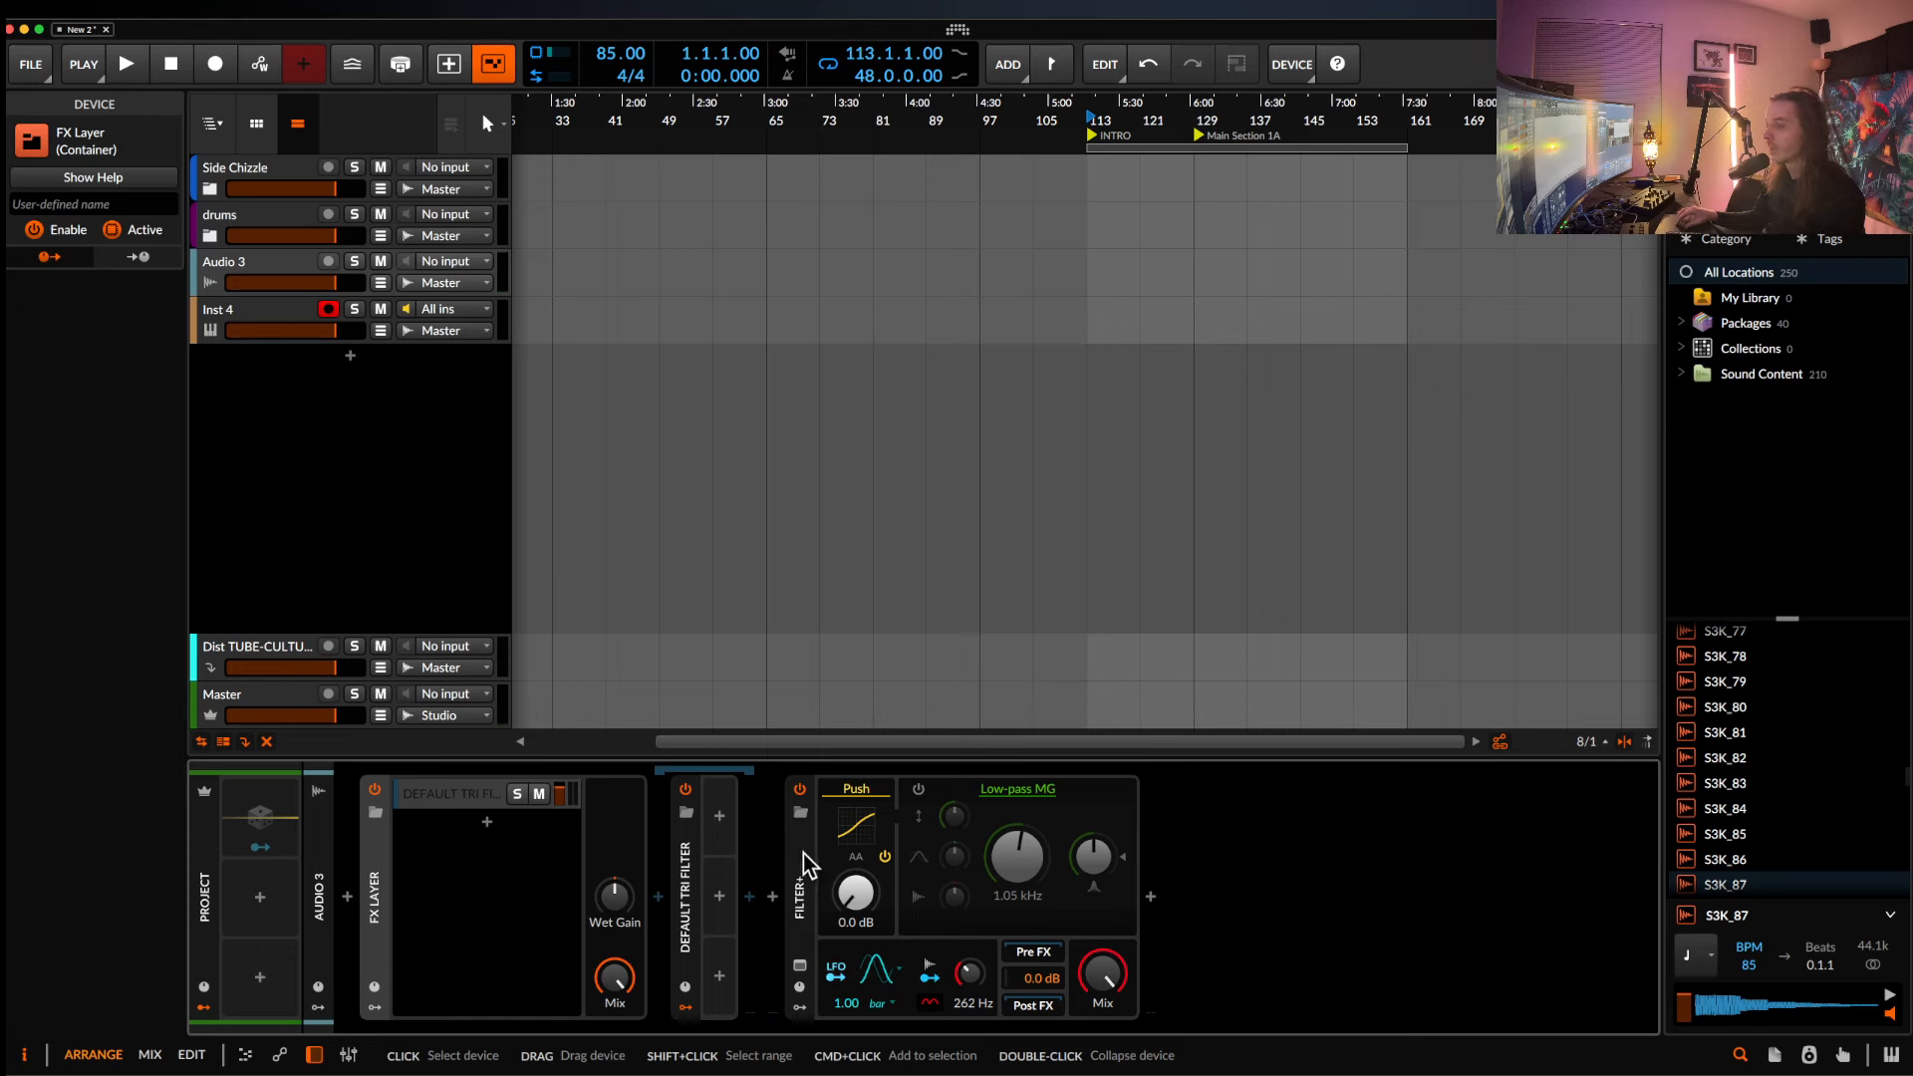
drag(803, 855, 738, 851)
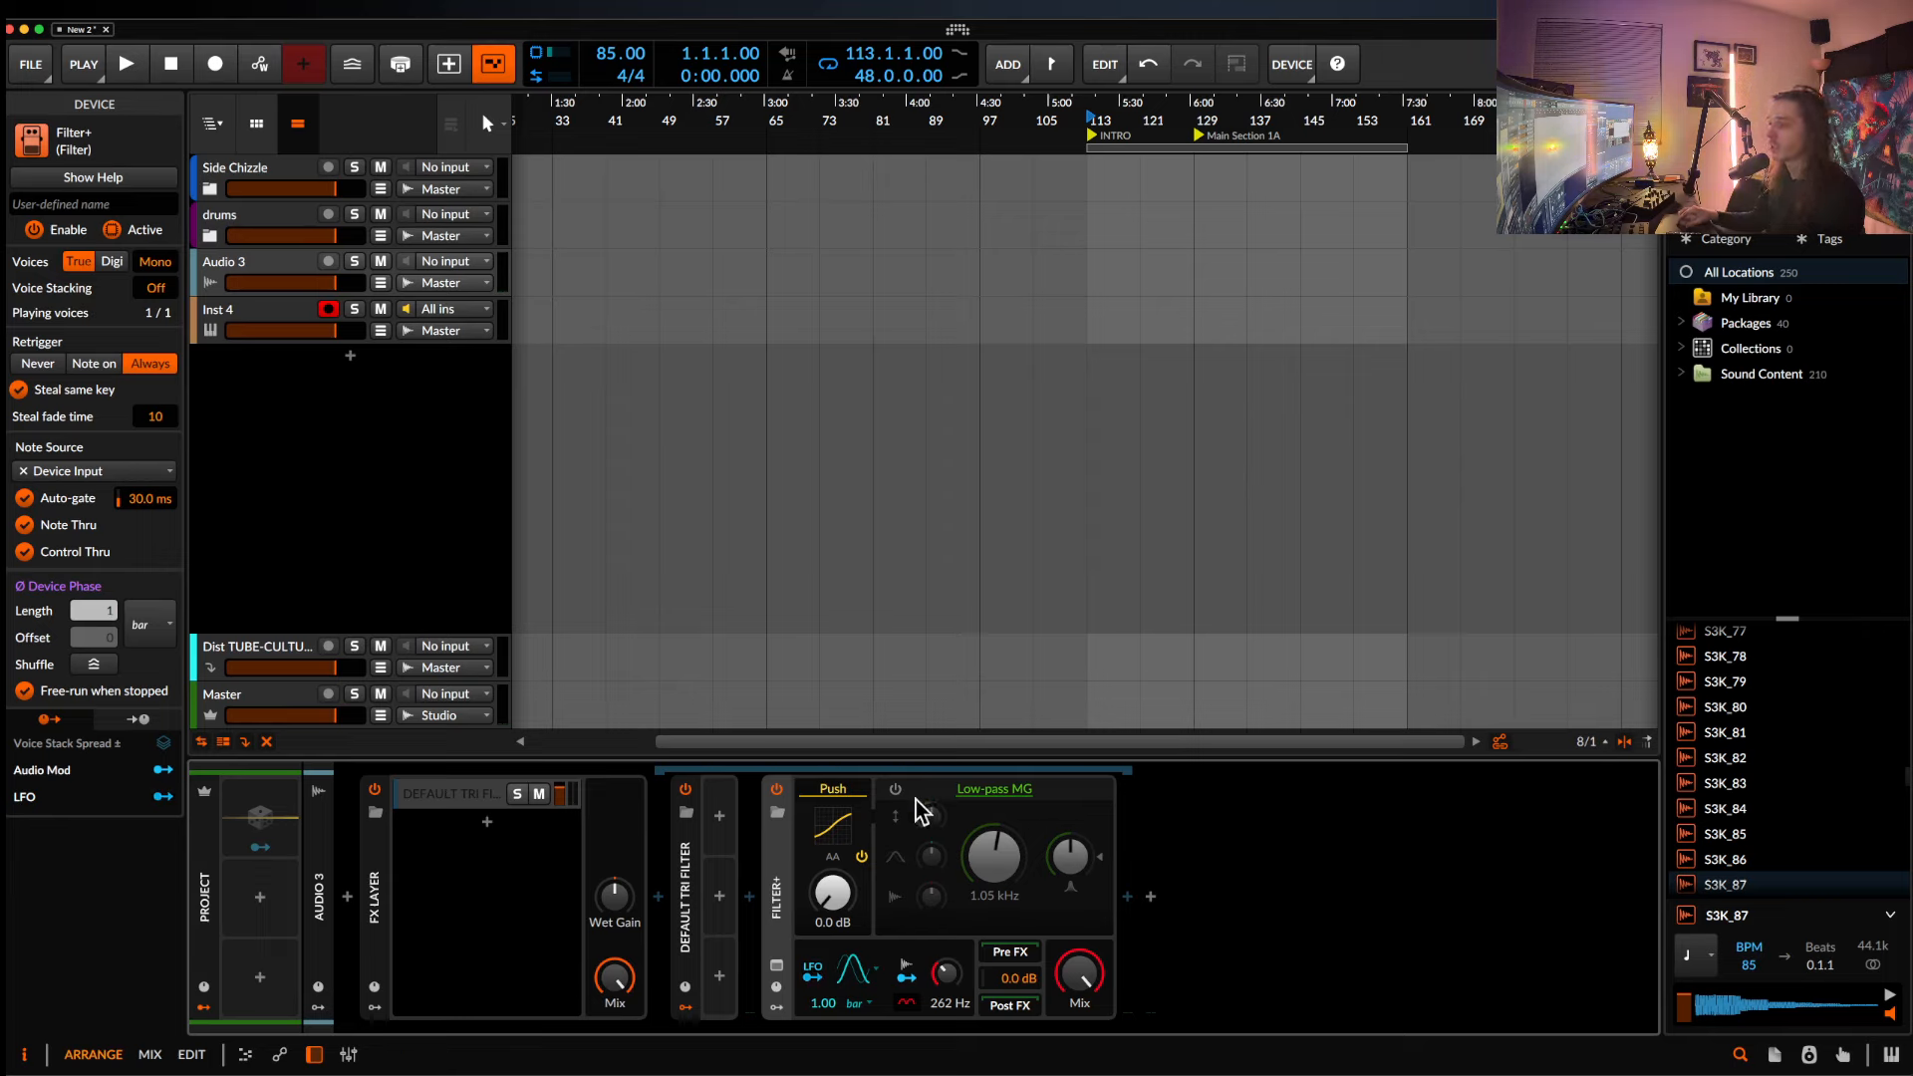
mouse_move(1079, 974)
mouse_down()
mouse_move(1079, 1027)
mouse_move(1077, 978)
mouse_up()
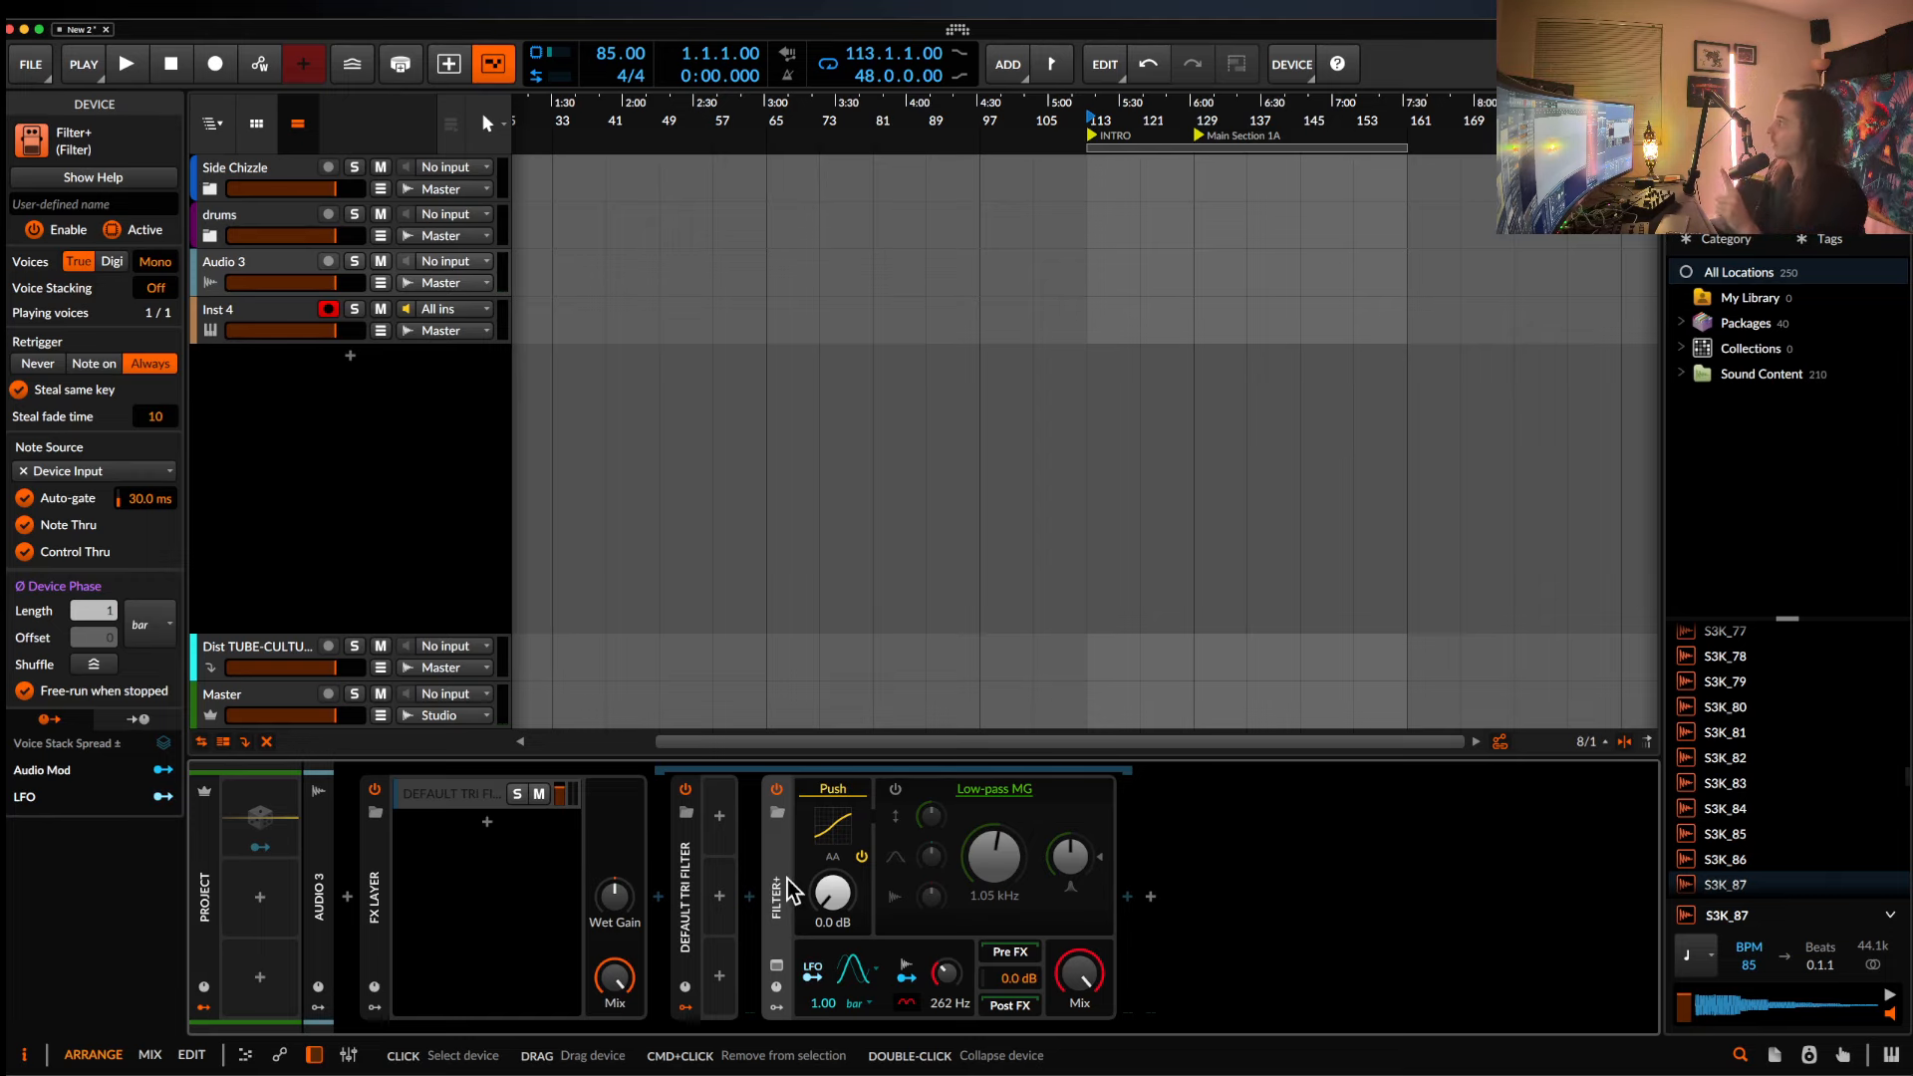
Insert a Gate device between DEFAULT TRI FILTER and the Filter+, and collapse it.
click(748, 897)
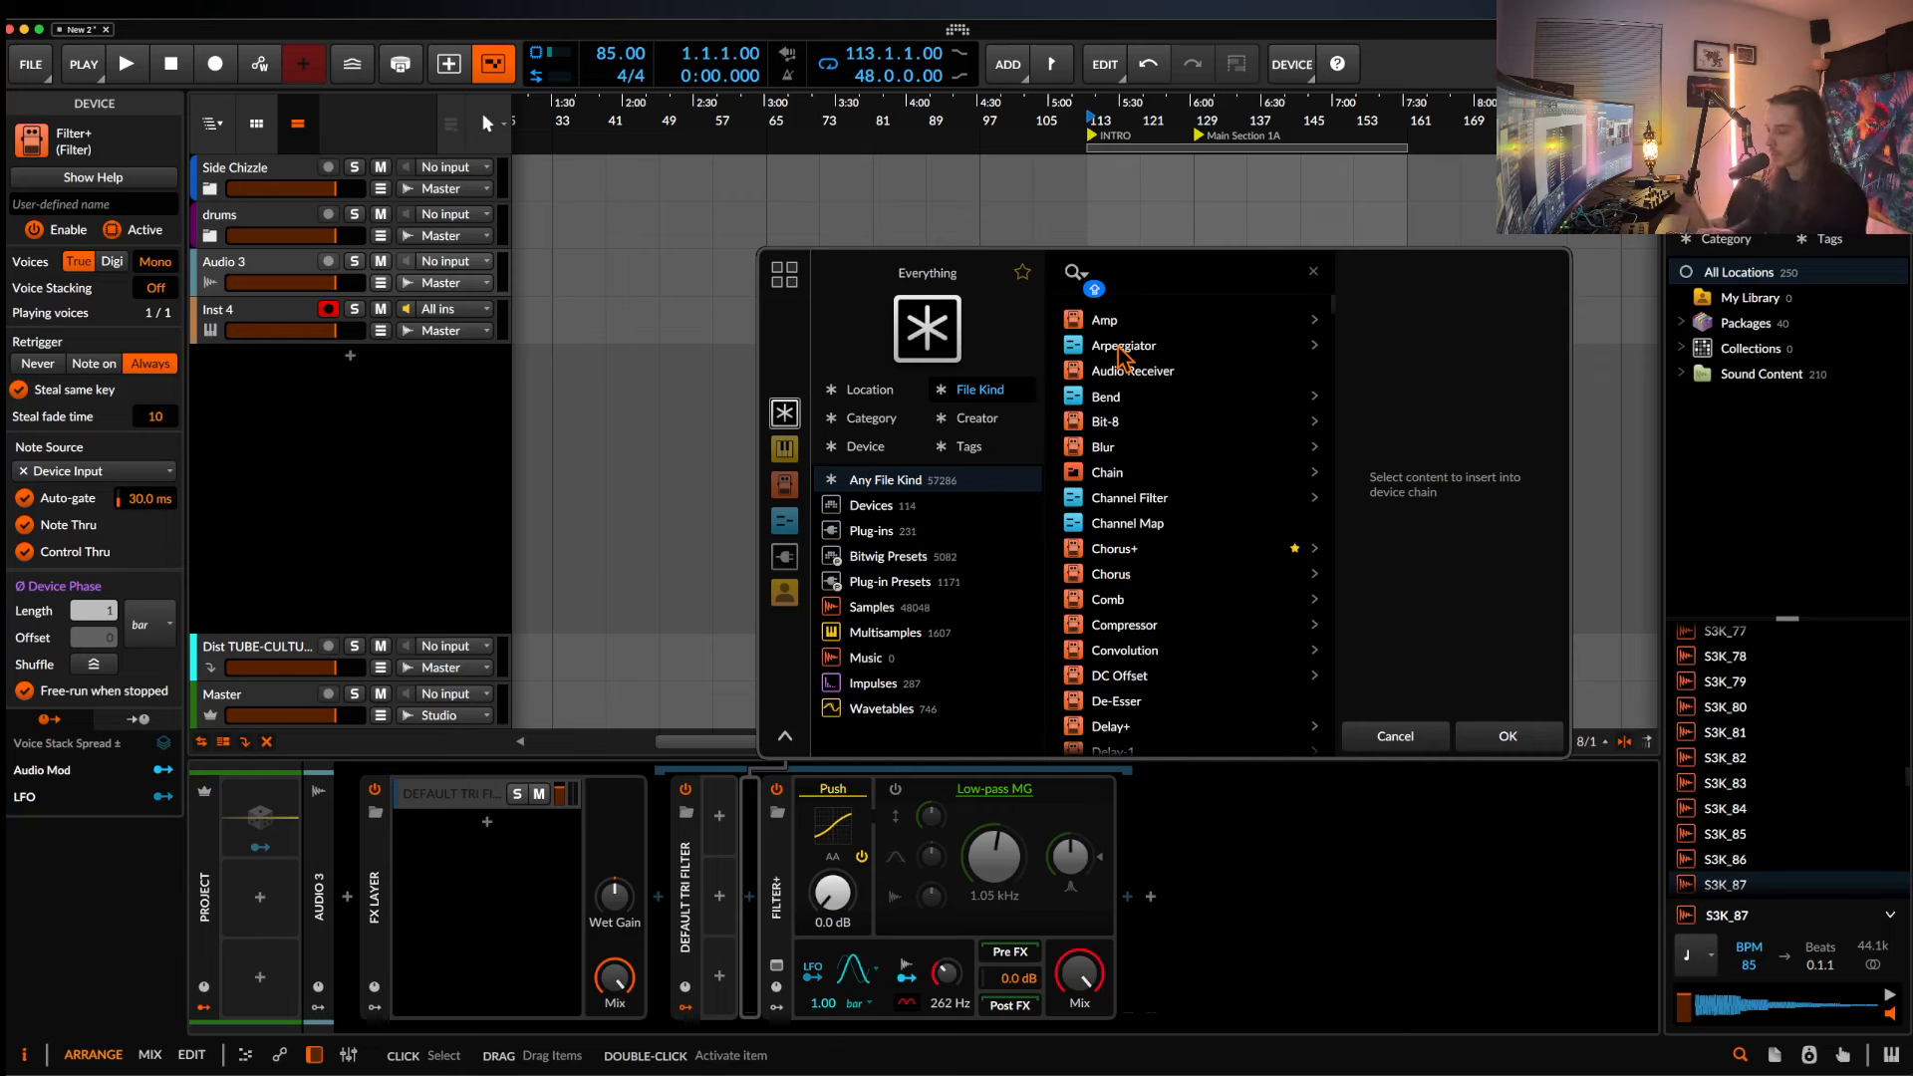
text(GATE)
key(Down)
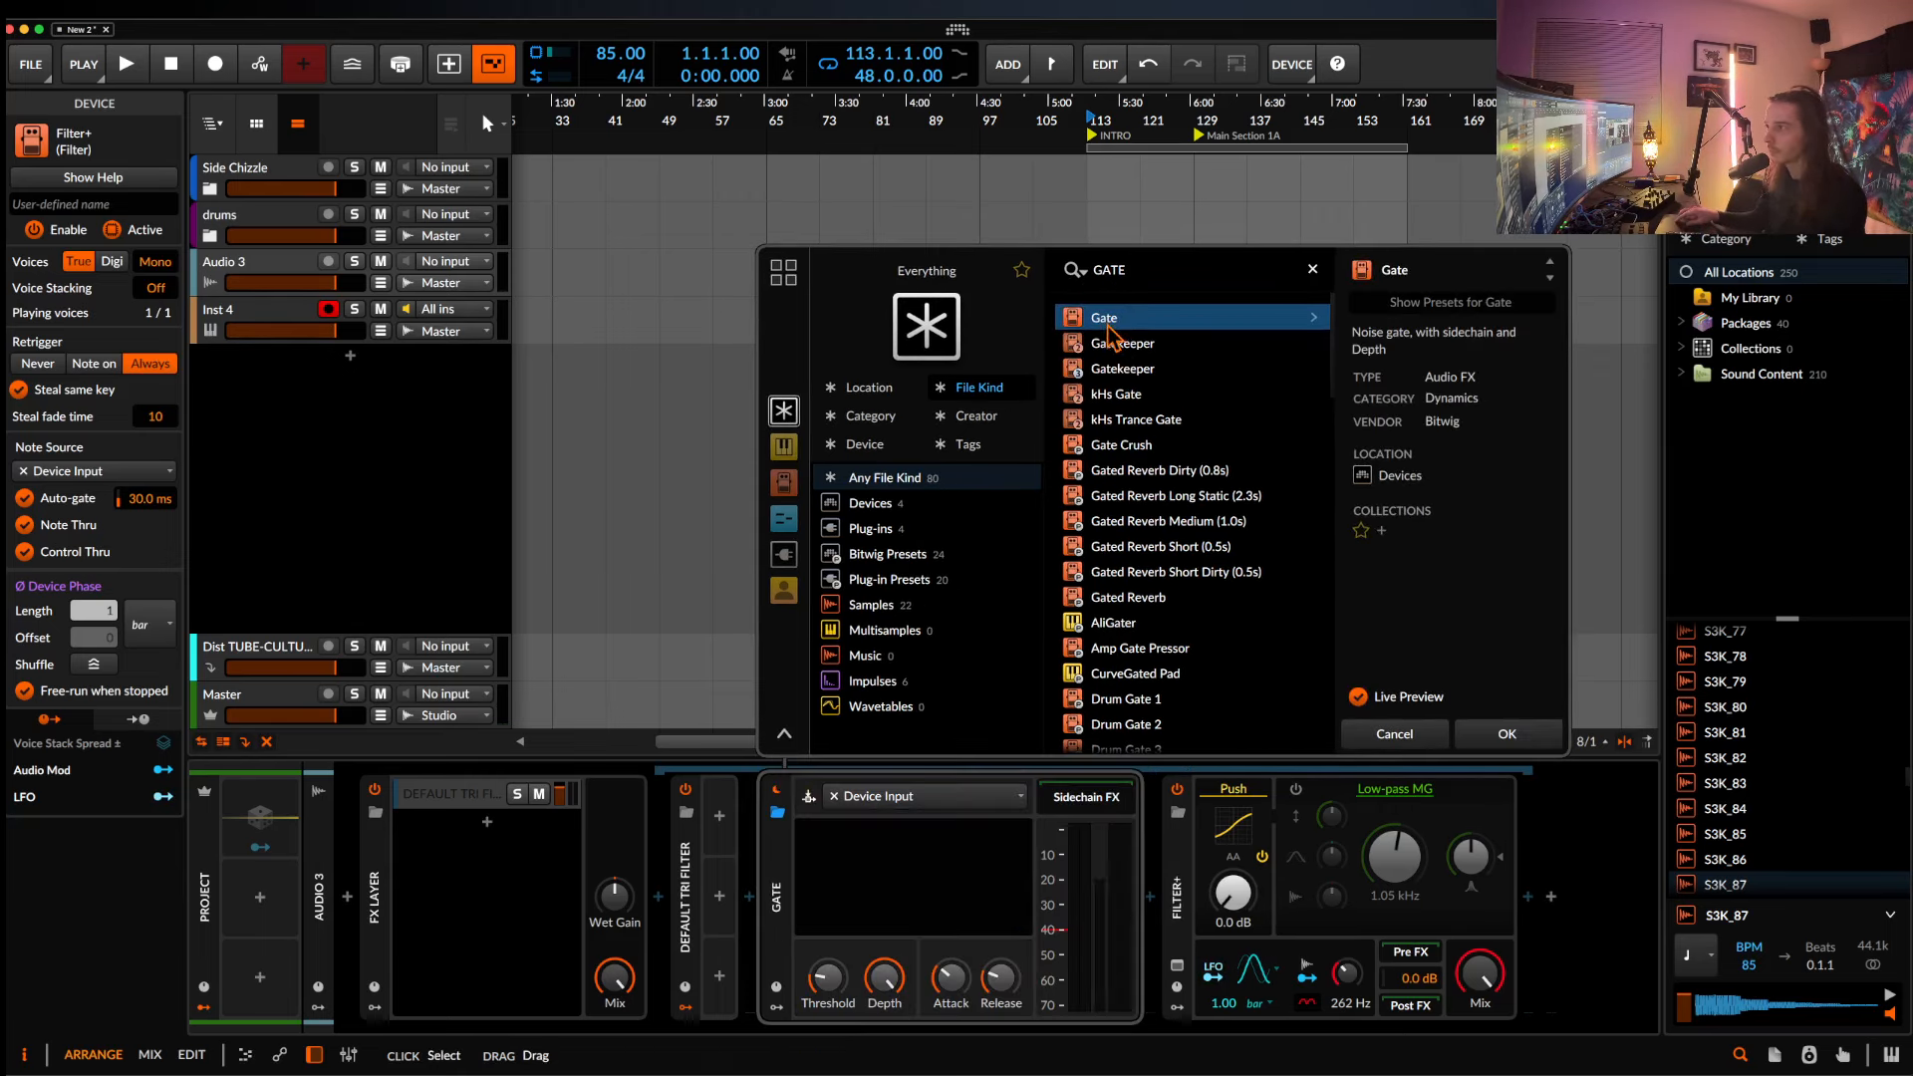
click(1507, 734)
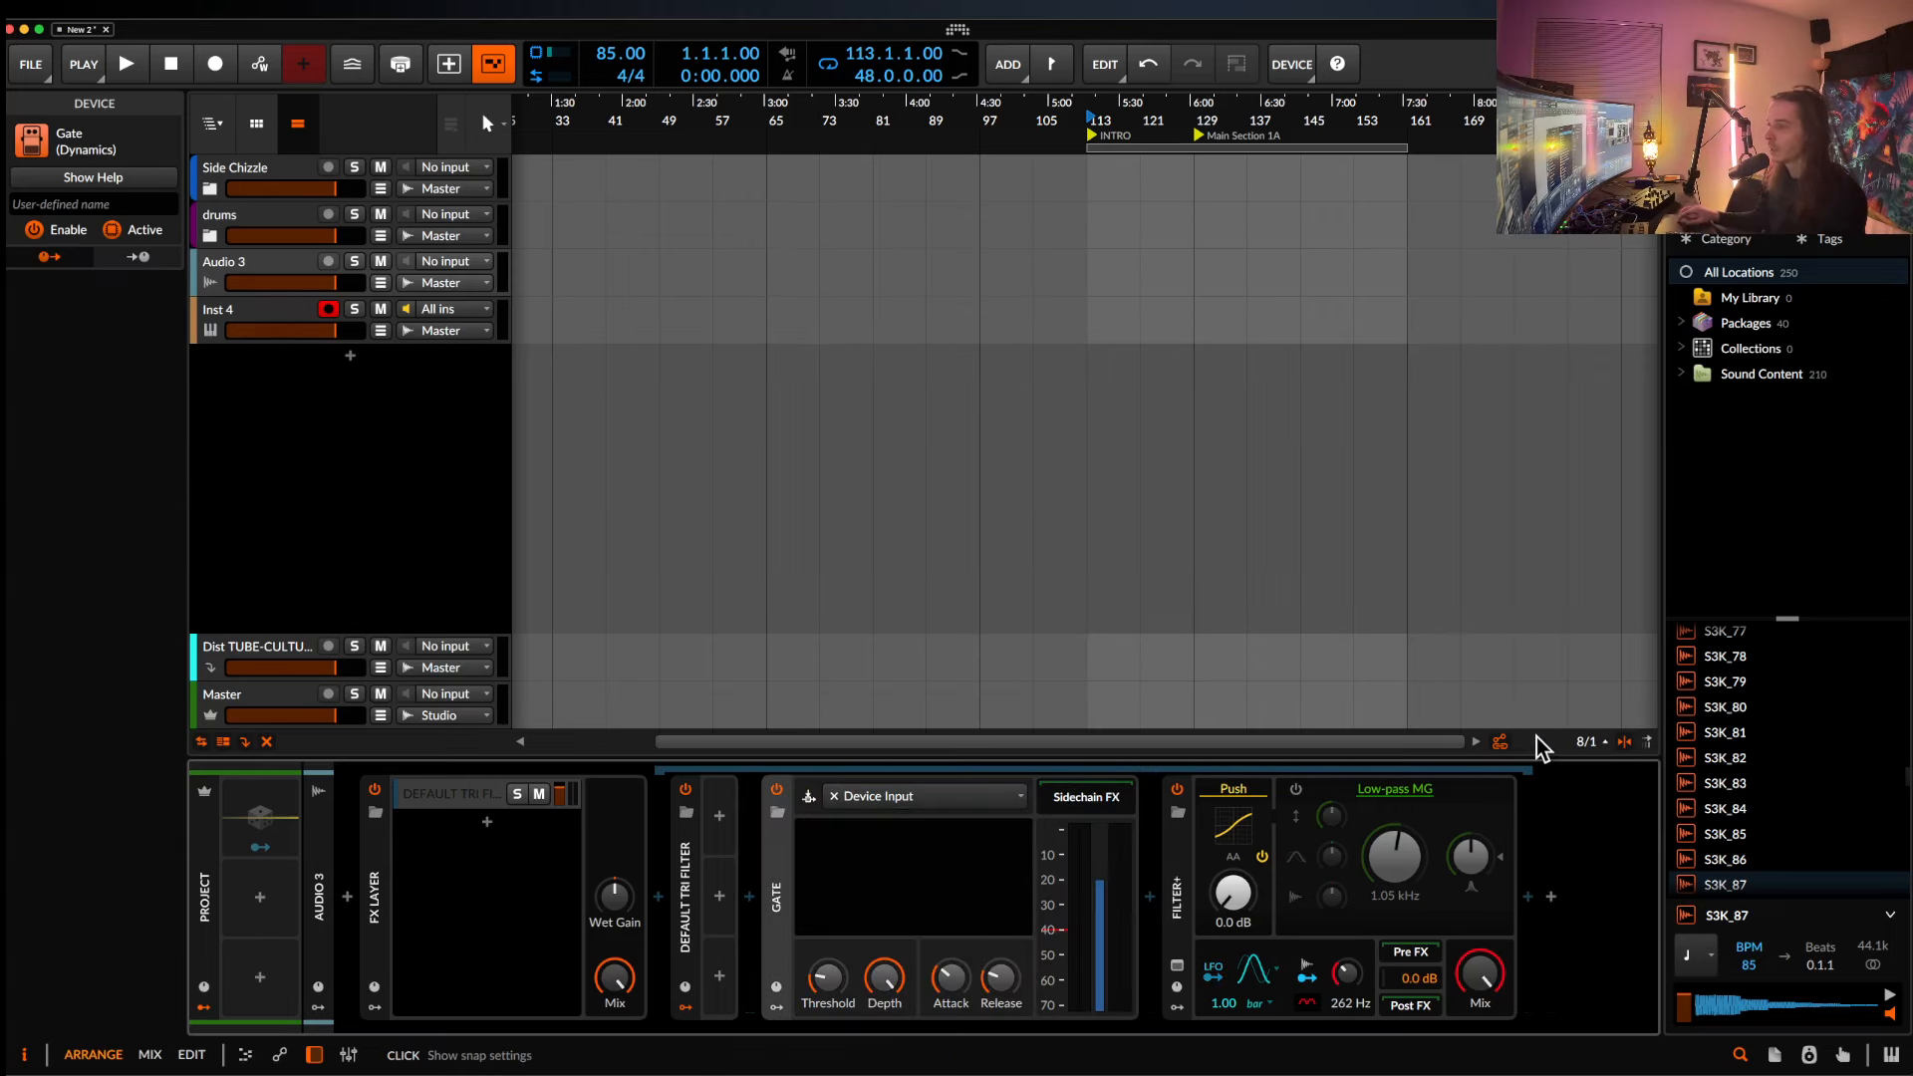
double_click(782, 900)
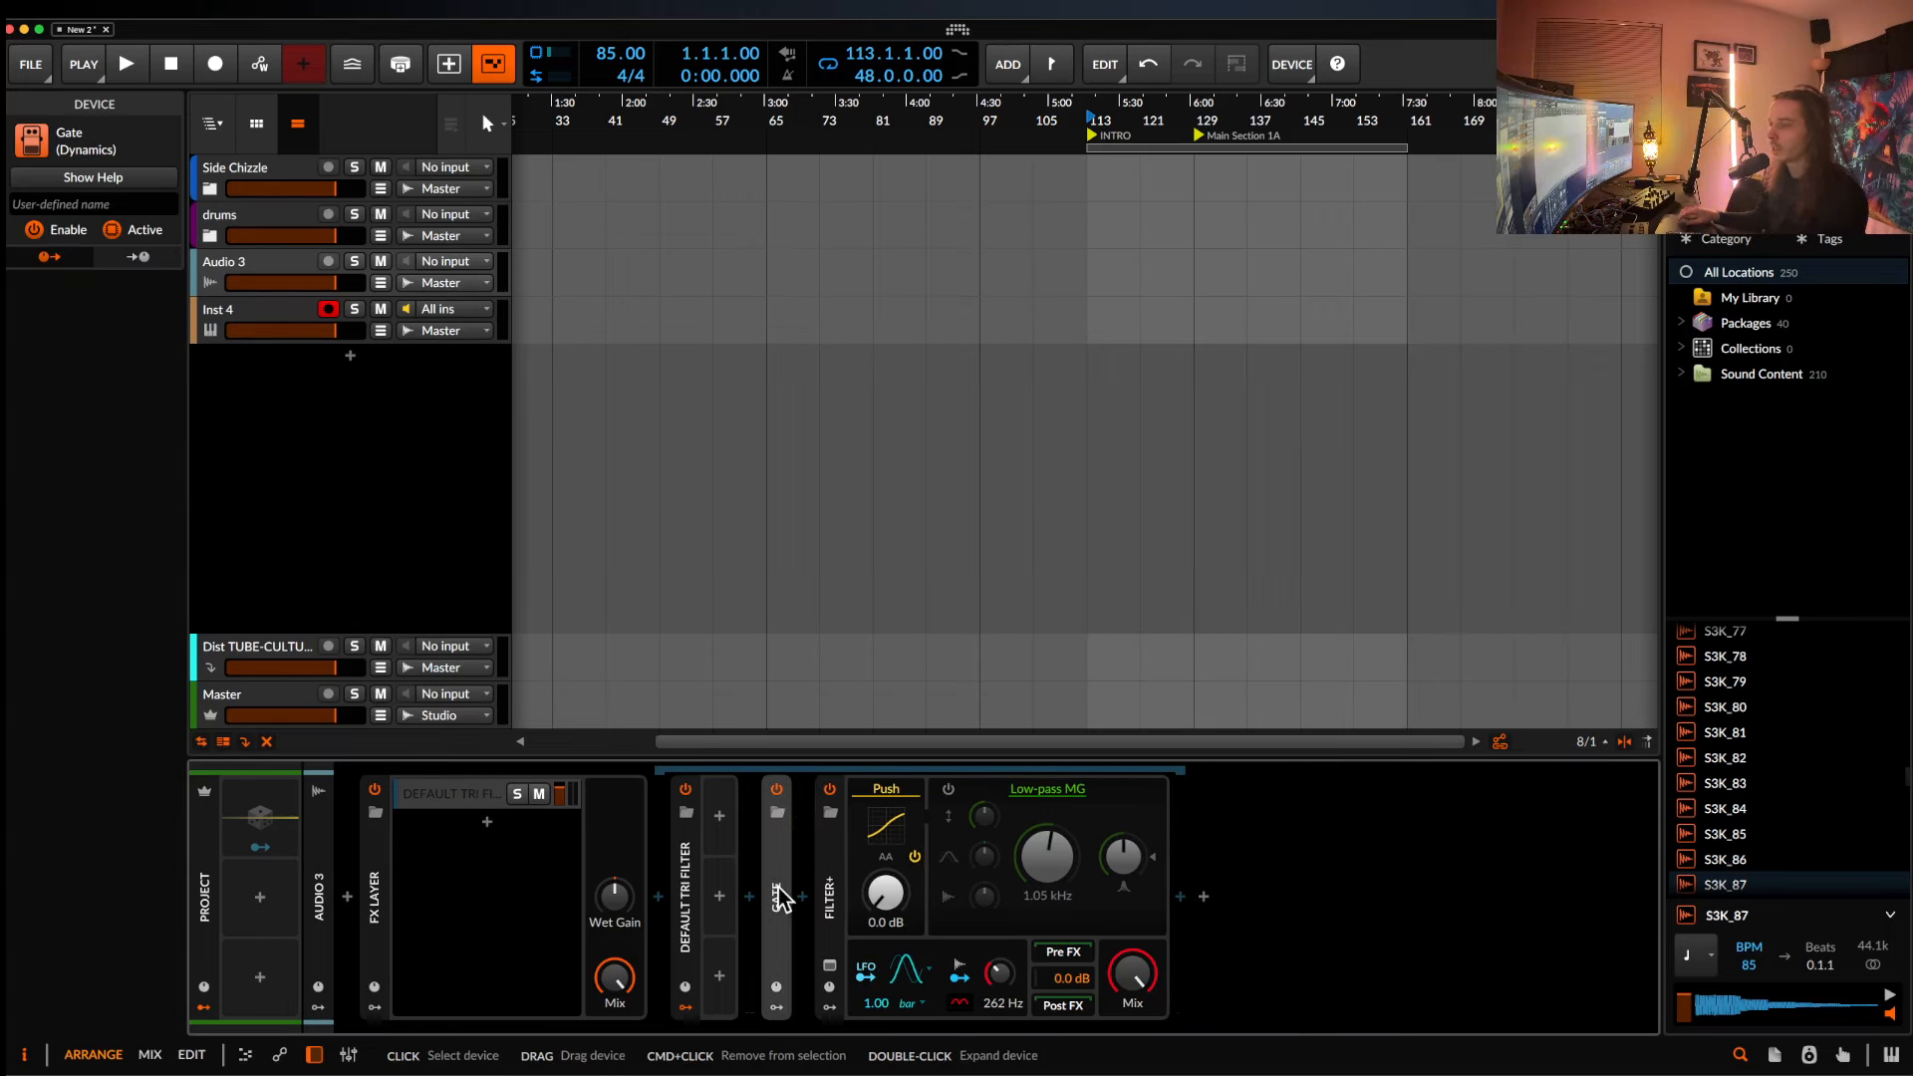
Expand DEFAULT TRI FILTER, insert a Dynamics device after the Gate, and move it behind the Filter+ in the Low band.
double_click(696, 877)
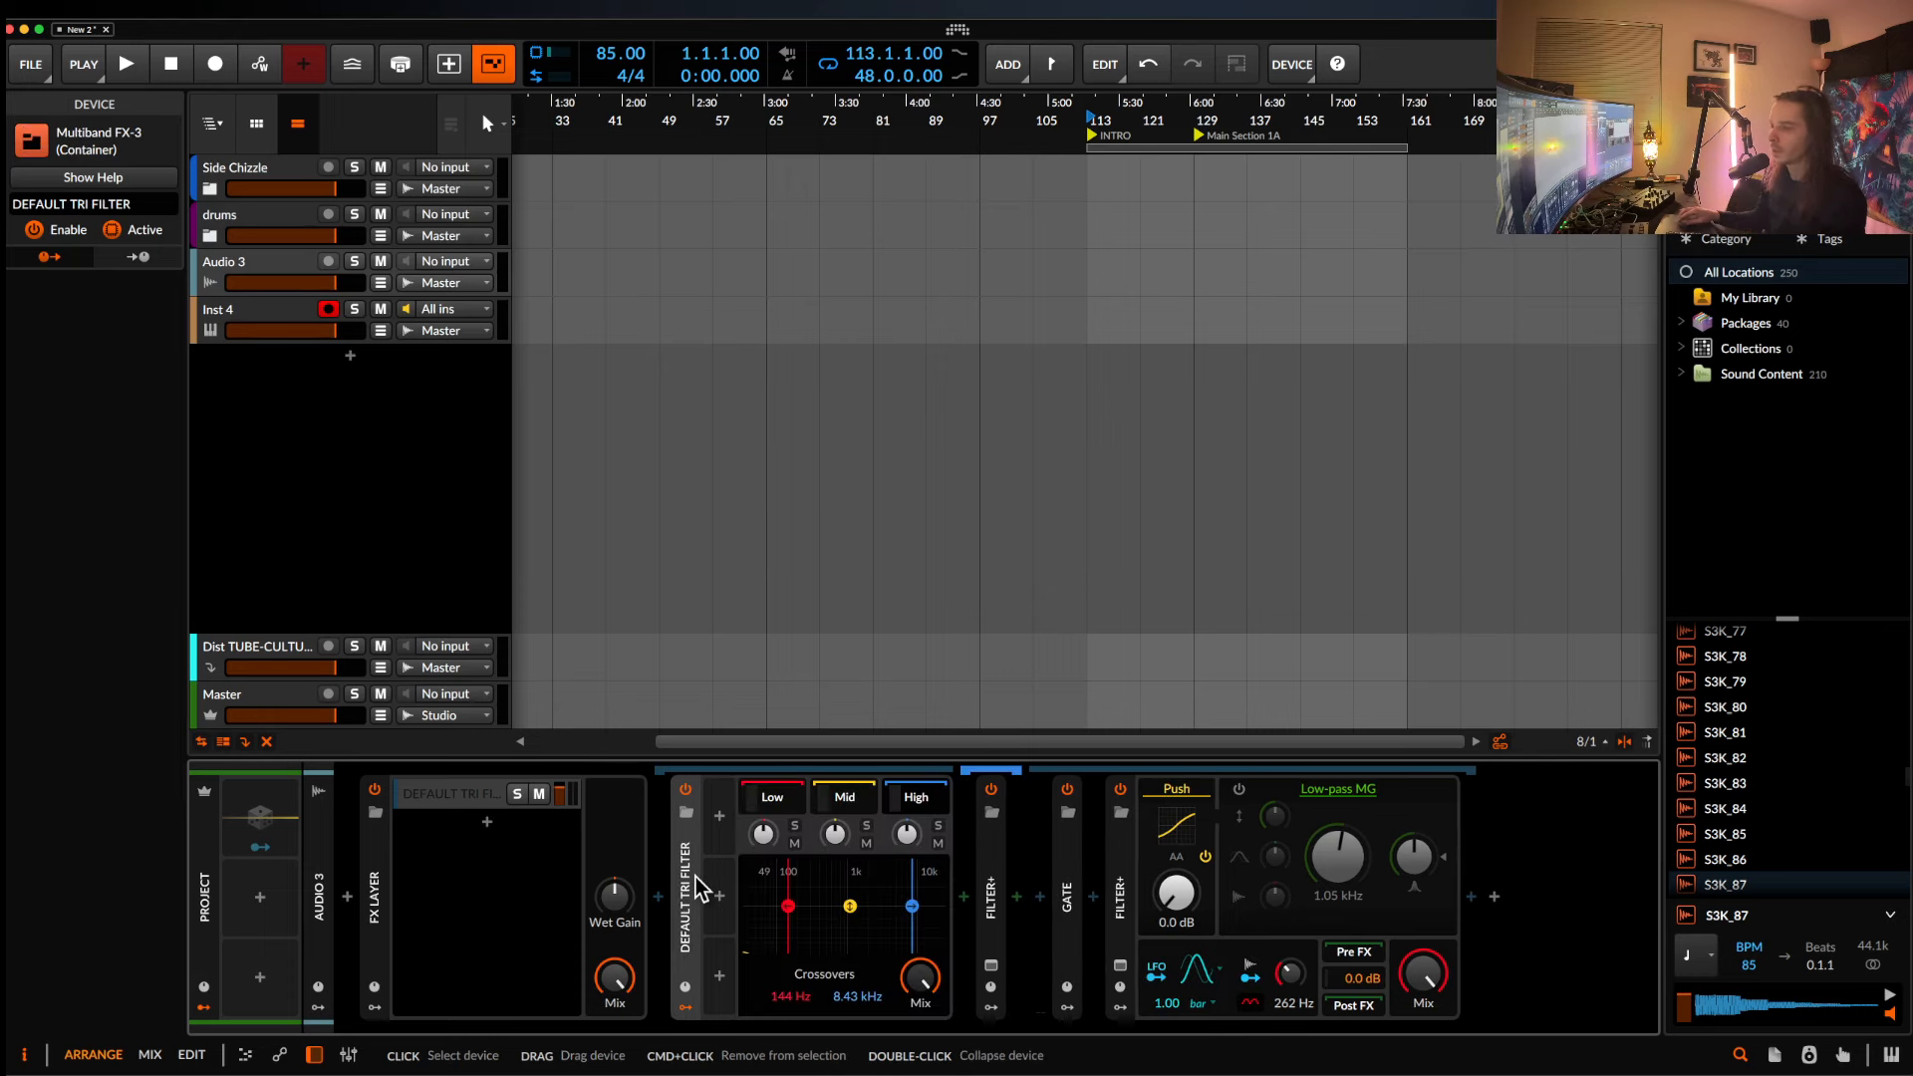
click(1066, 865)
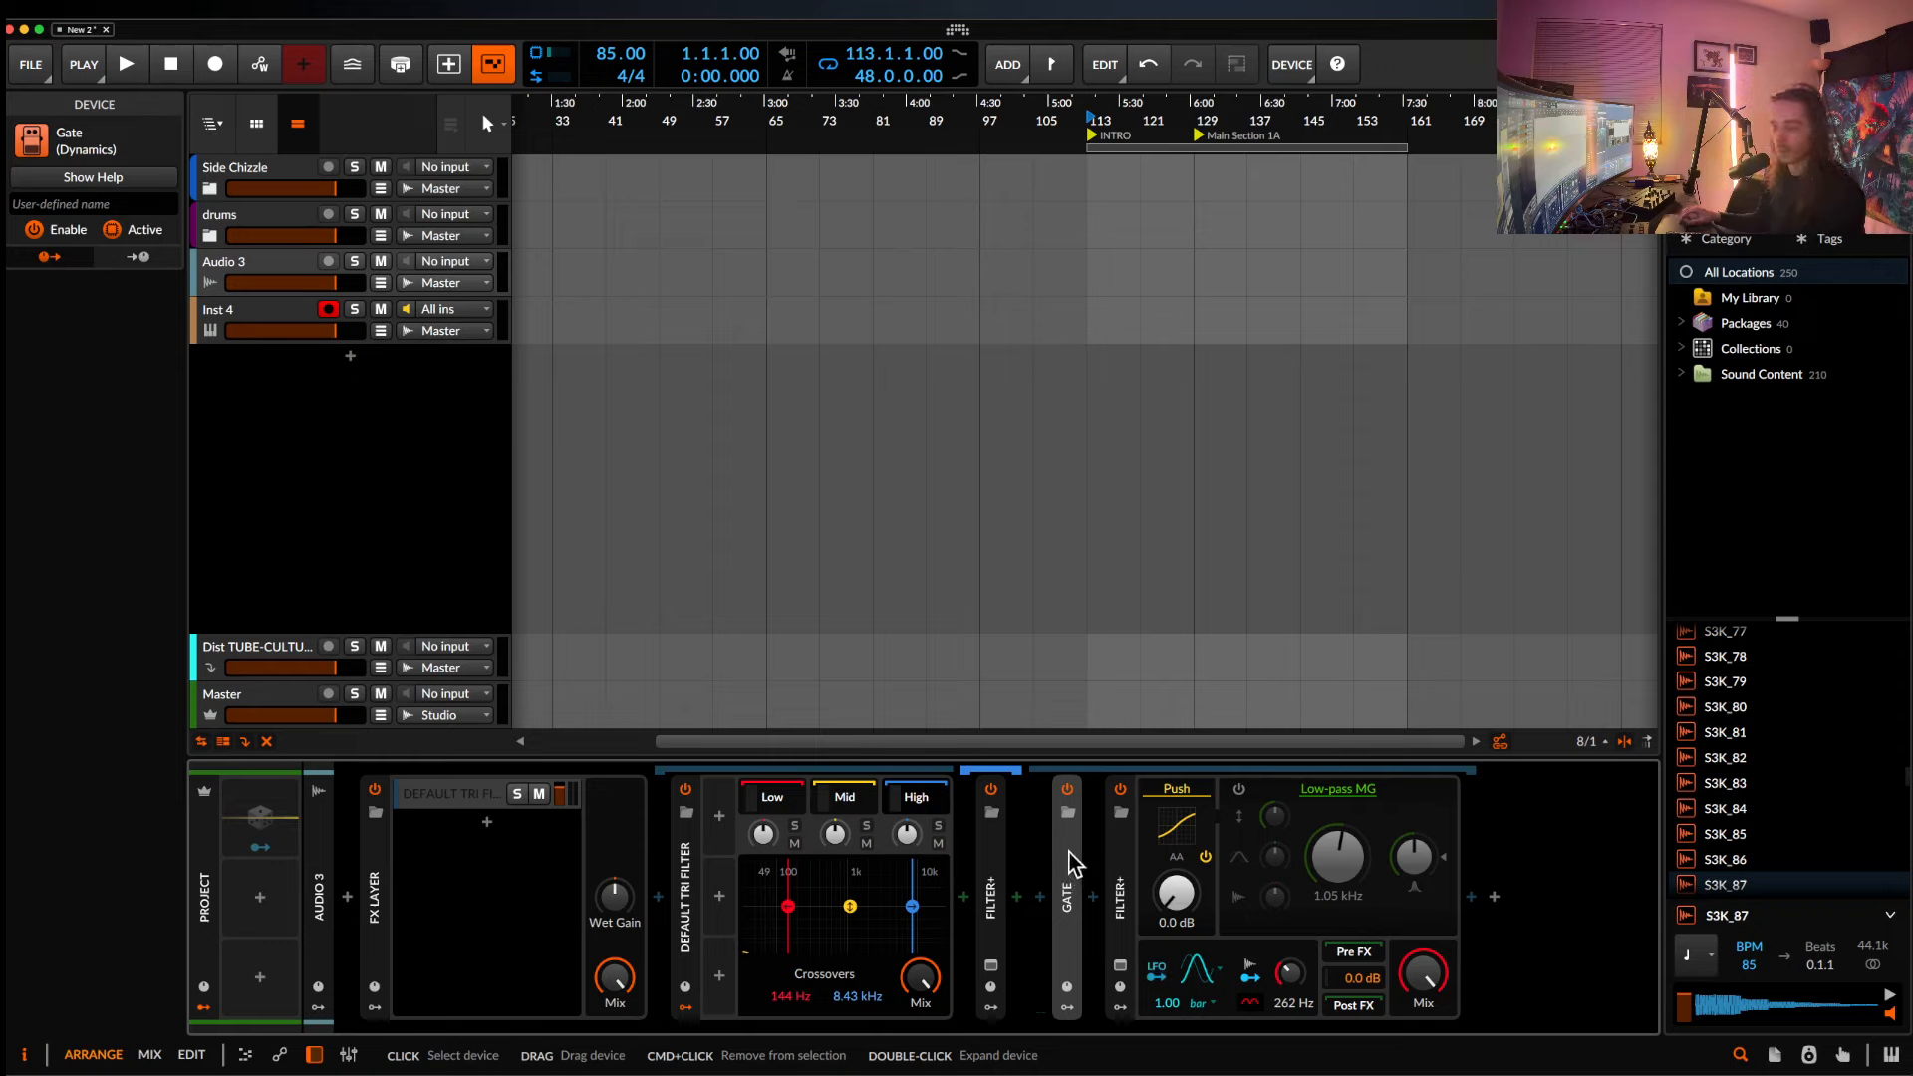
drag(1067, 851, 1063, 897)
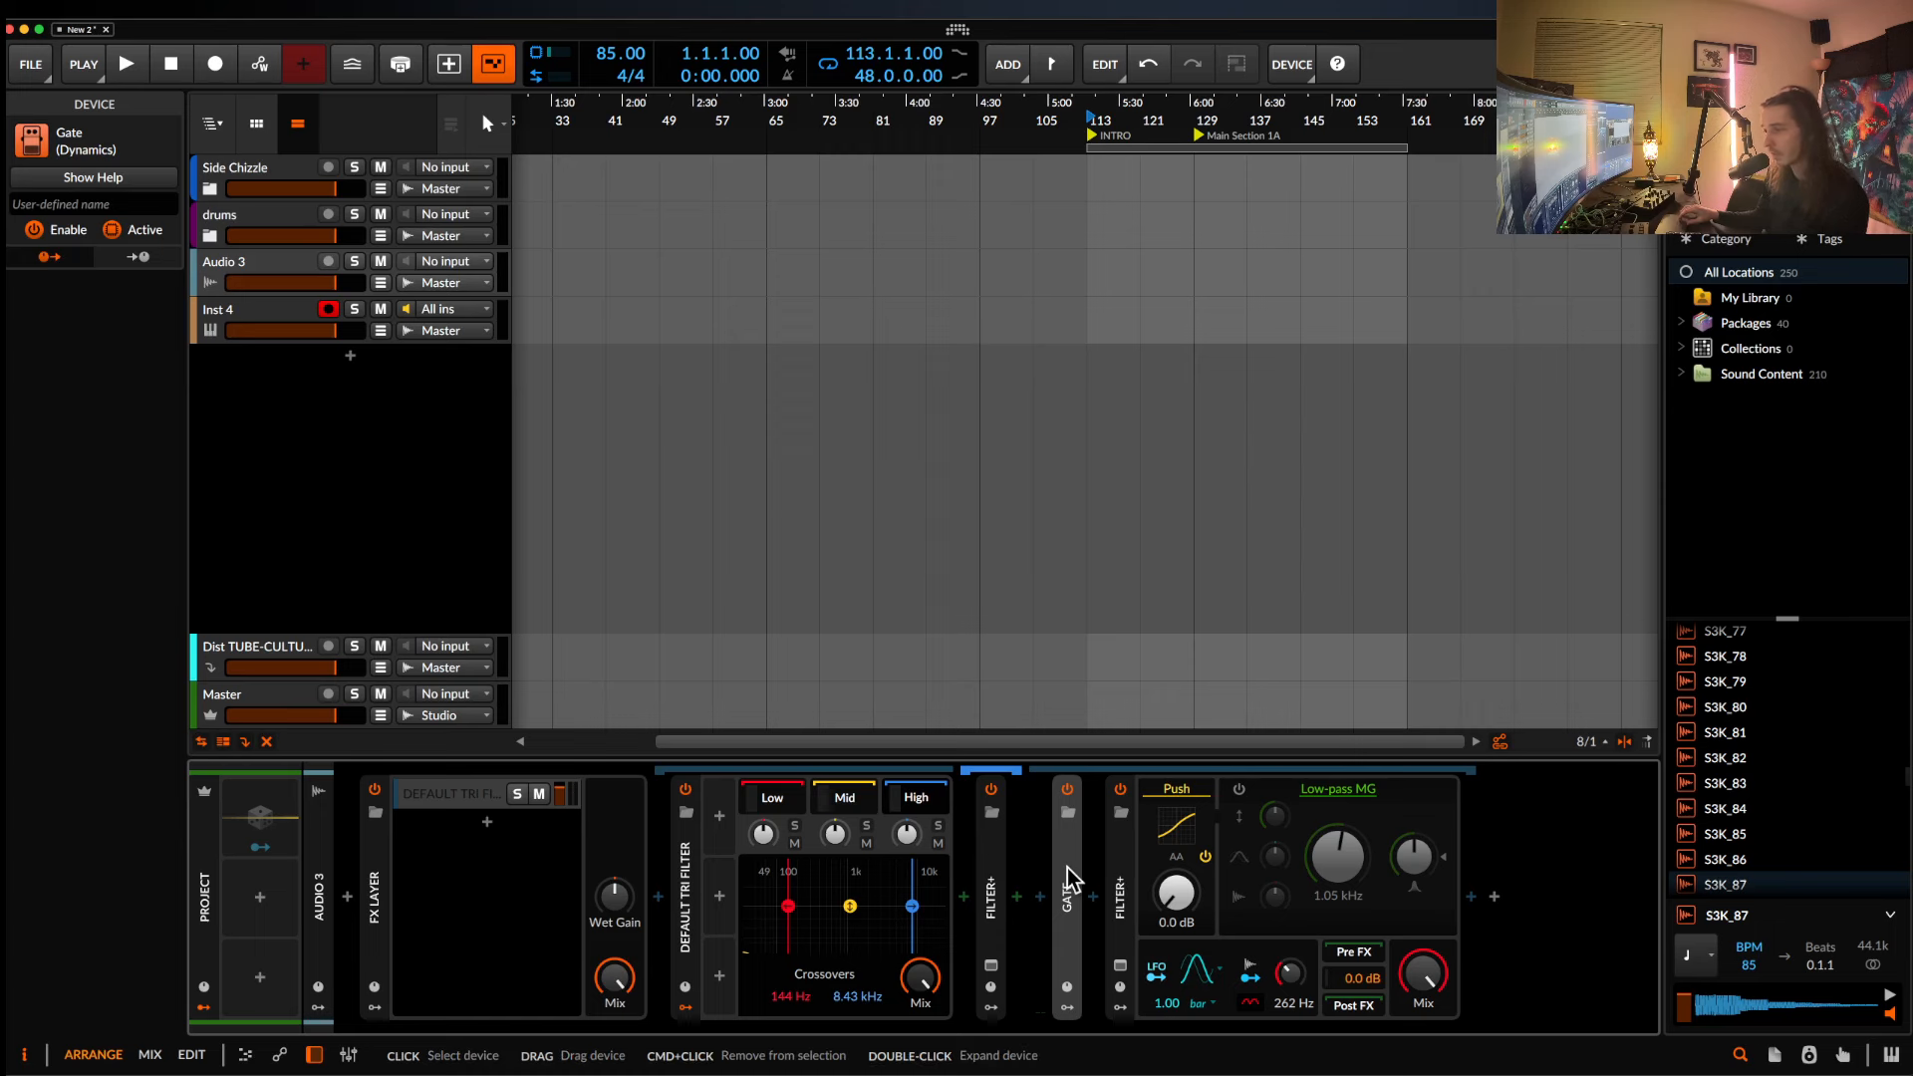
click(1093, 896)
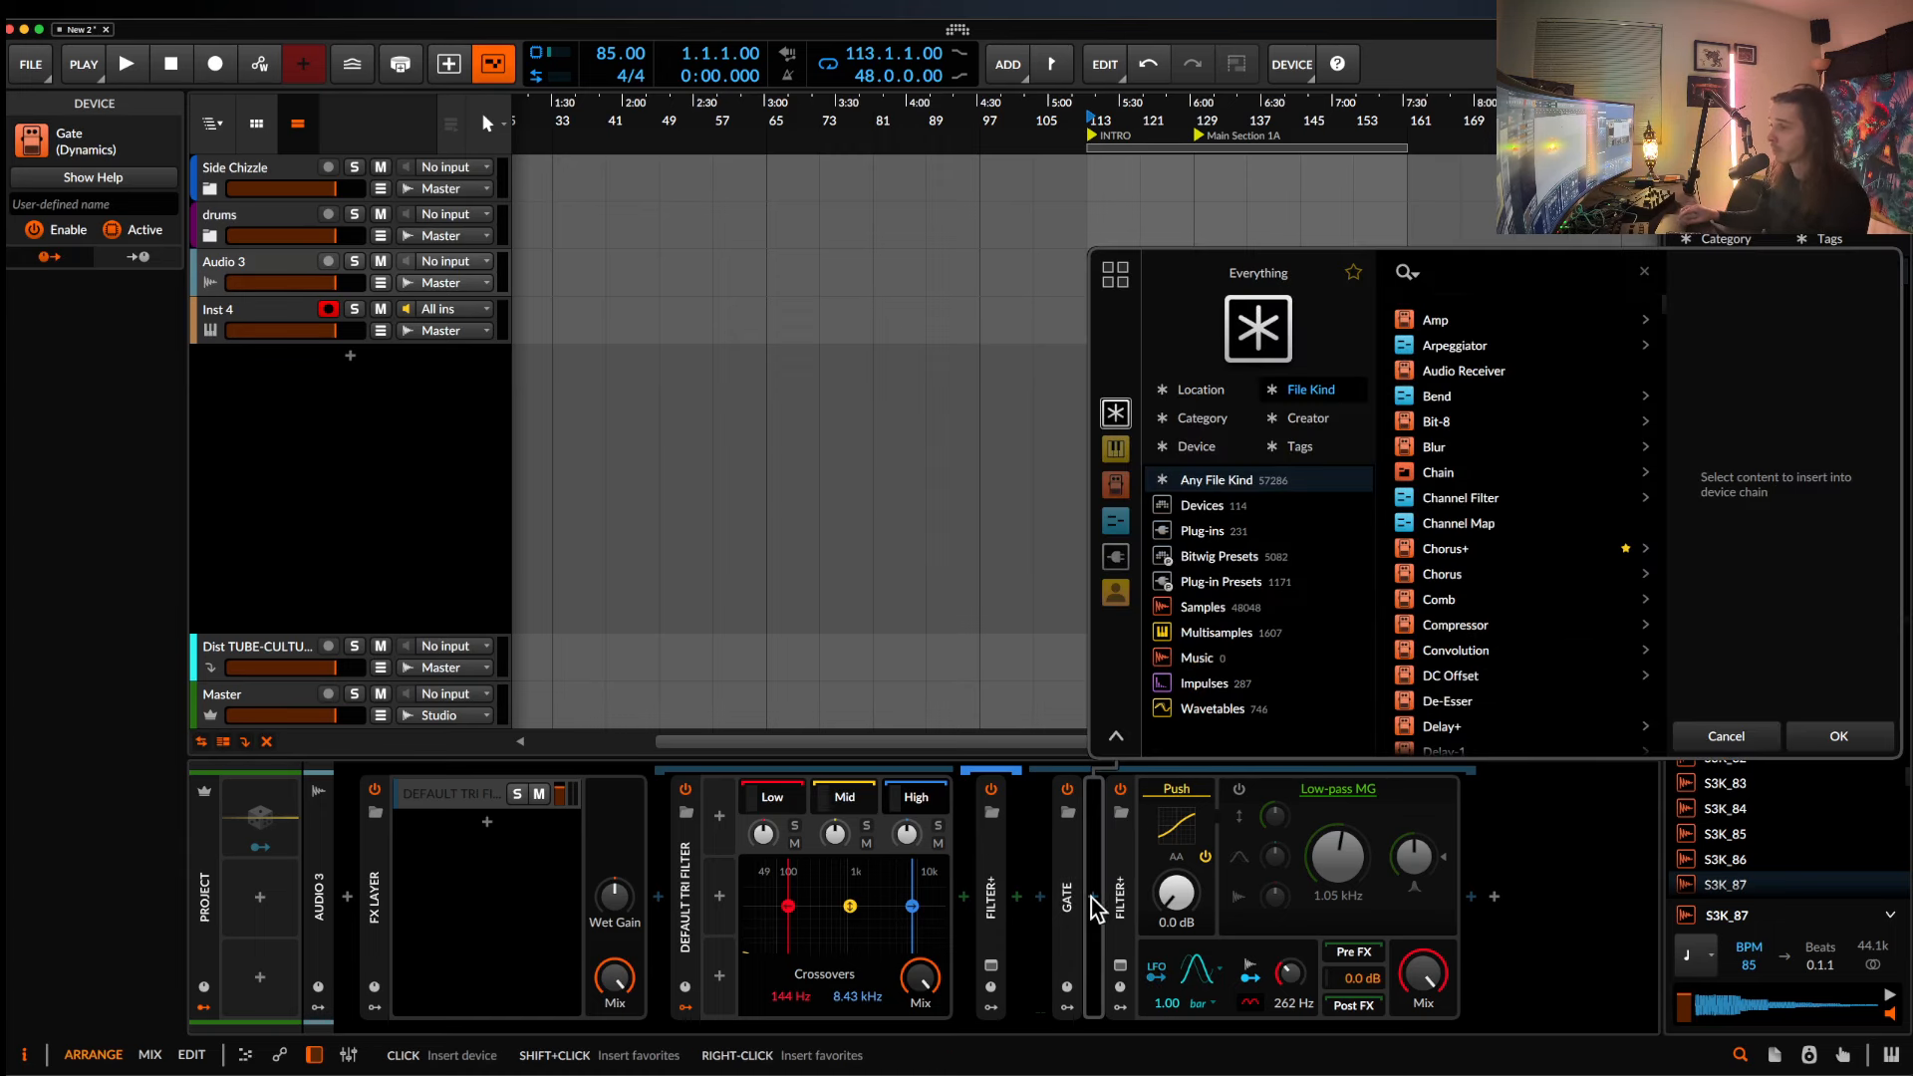
text(DYNA)
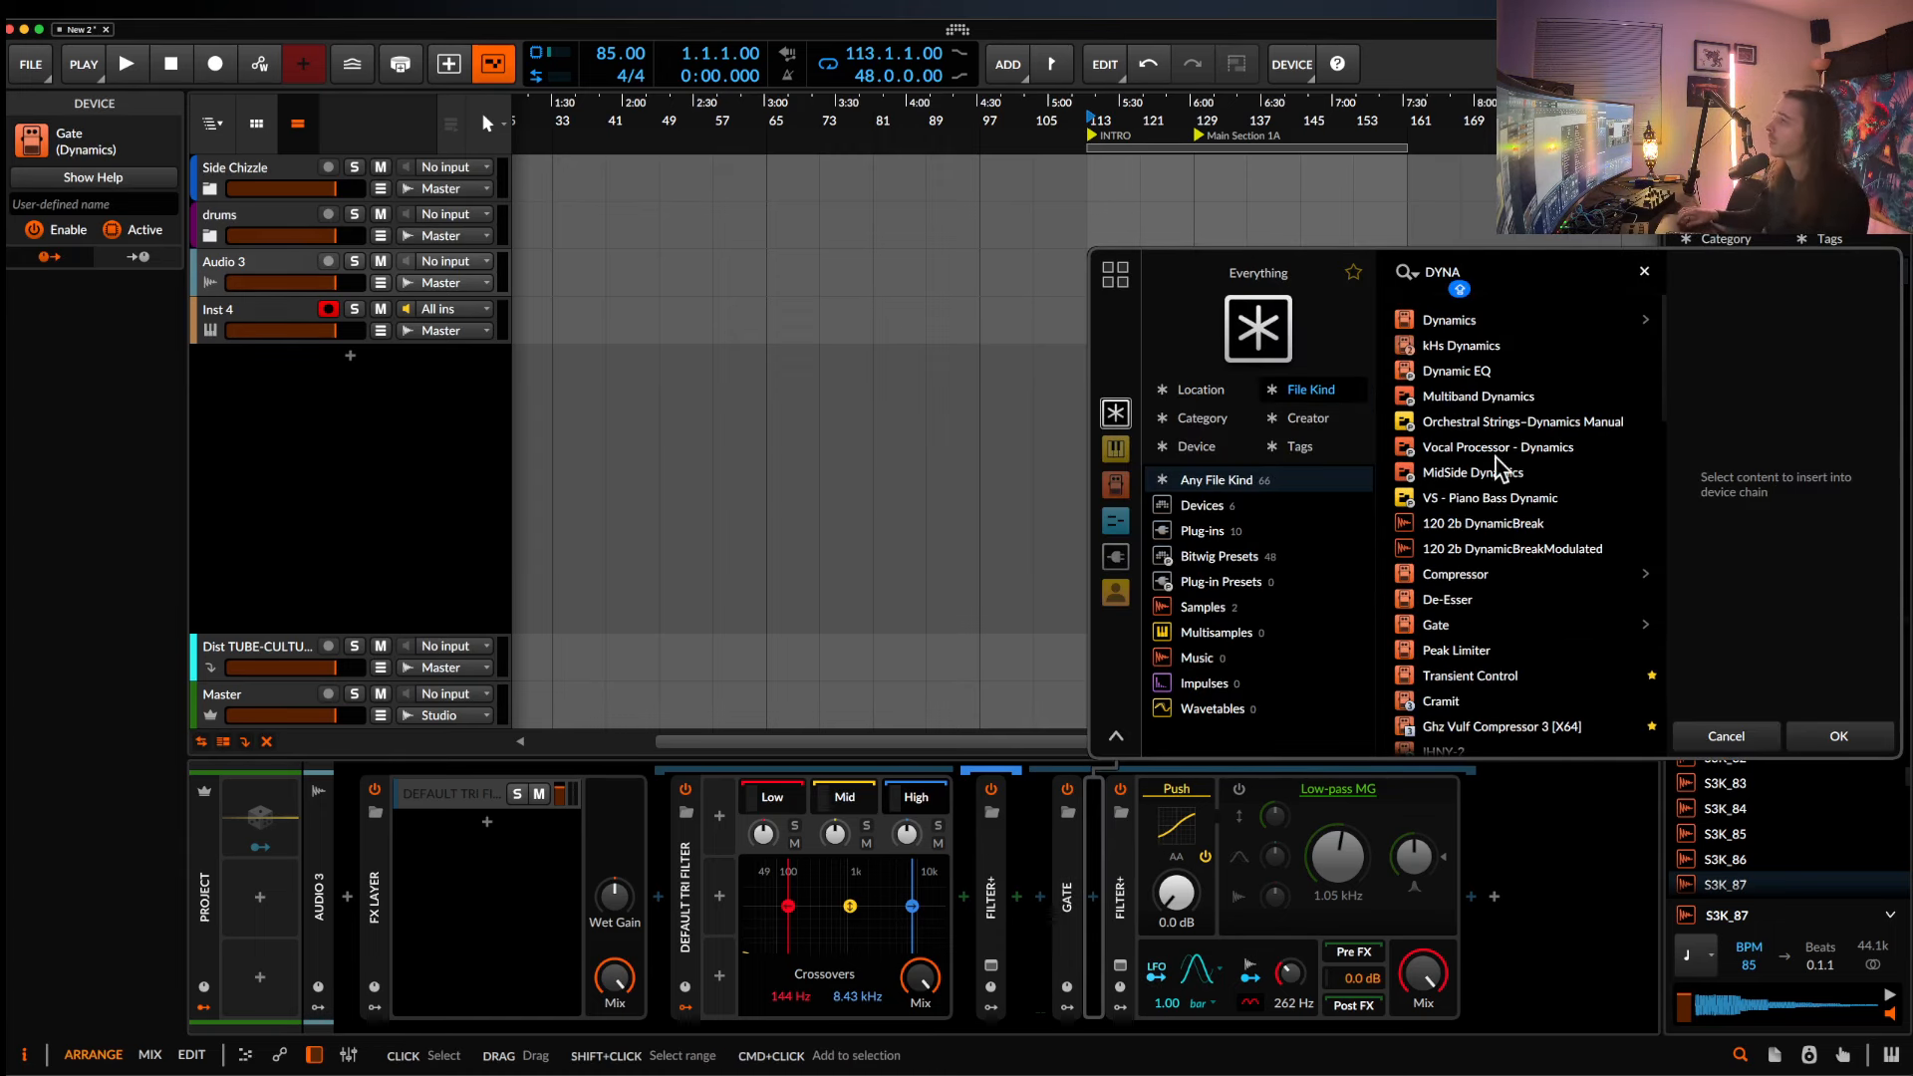
click(1450, 320)
click(1839, 735)
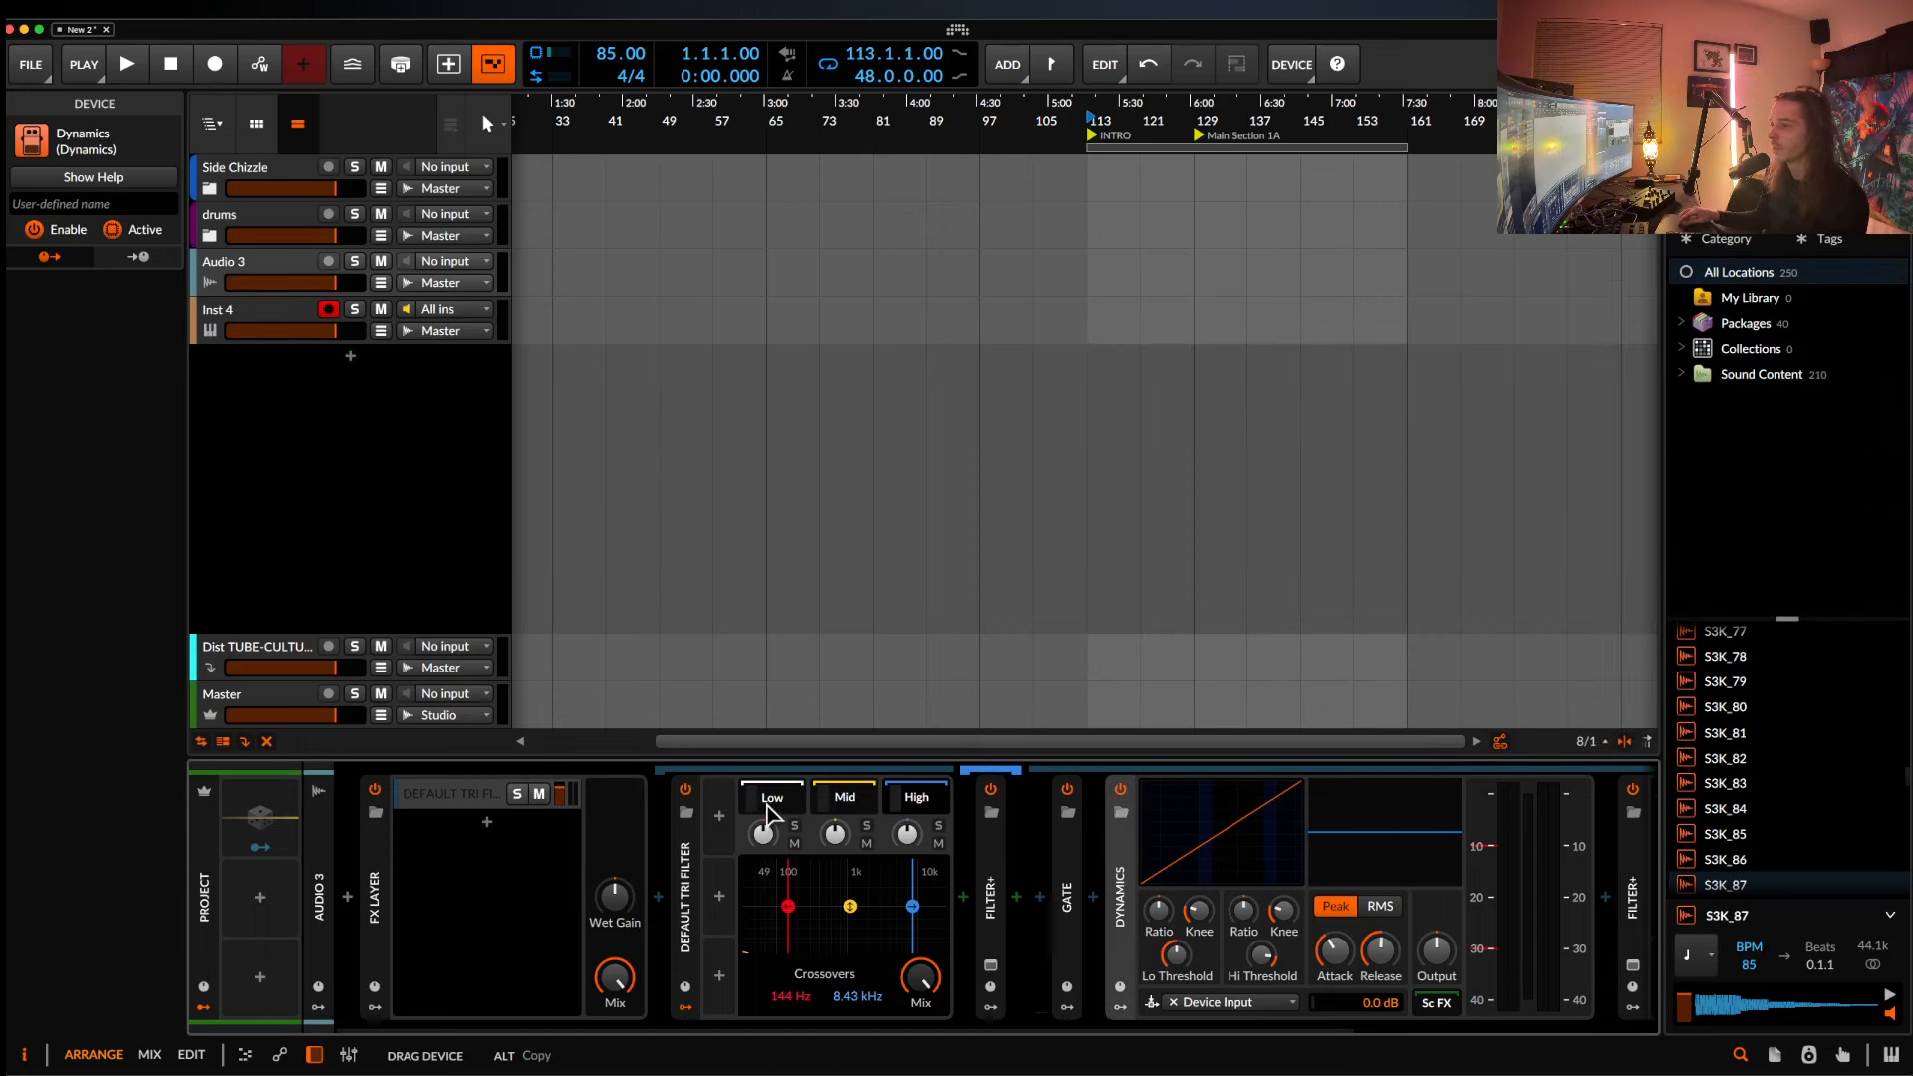
key(Delete)
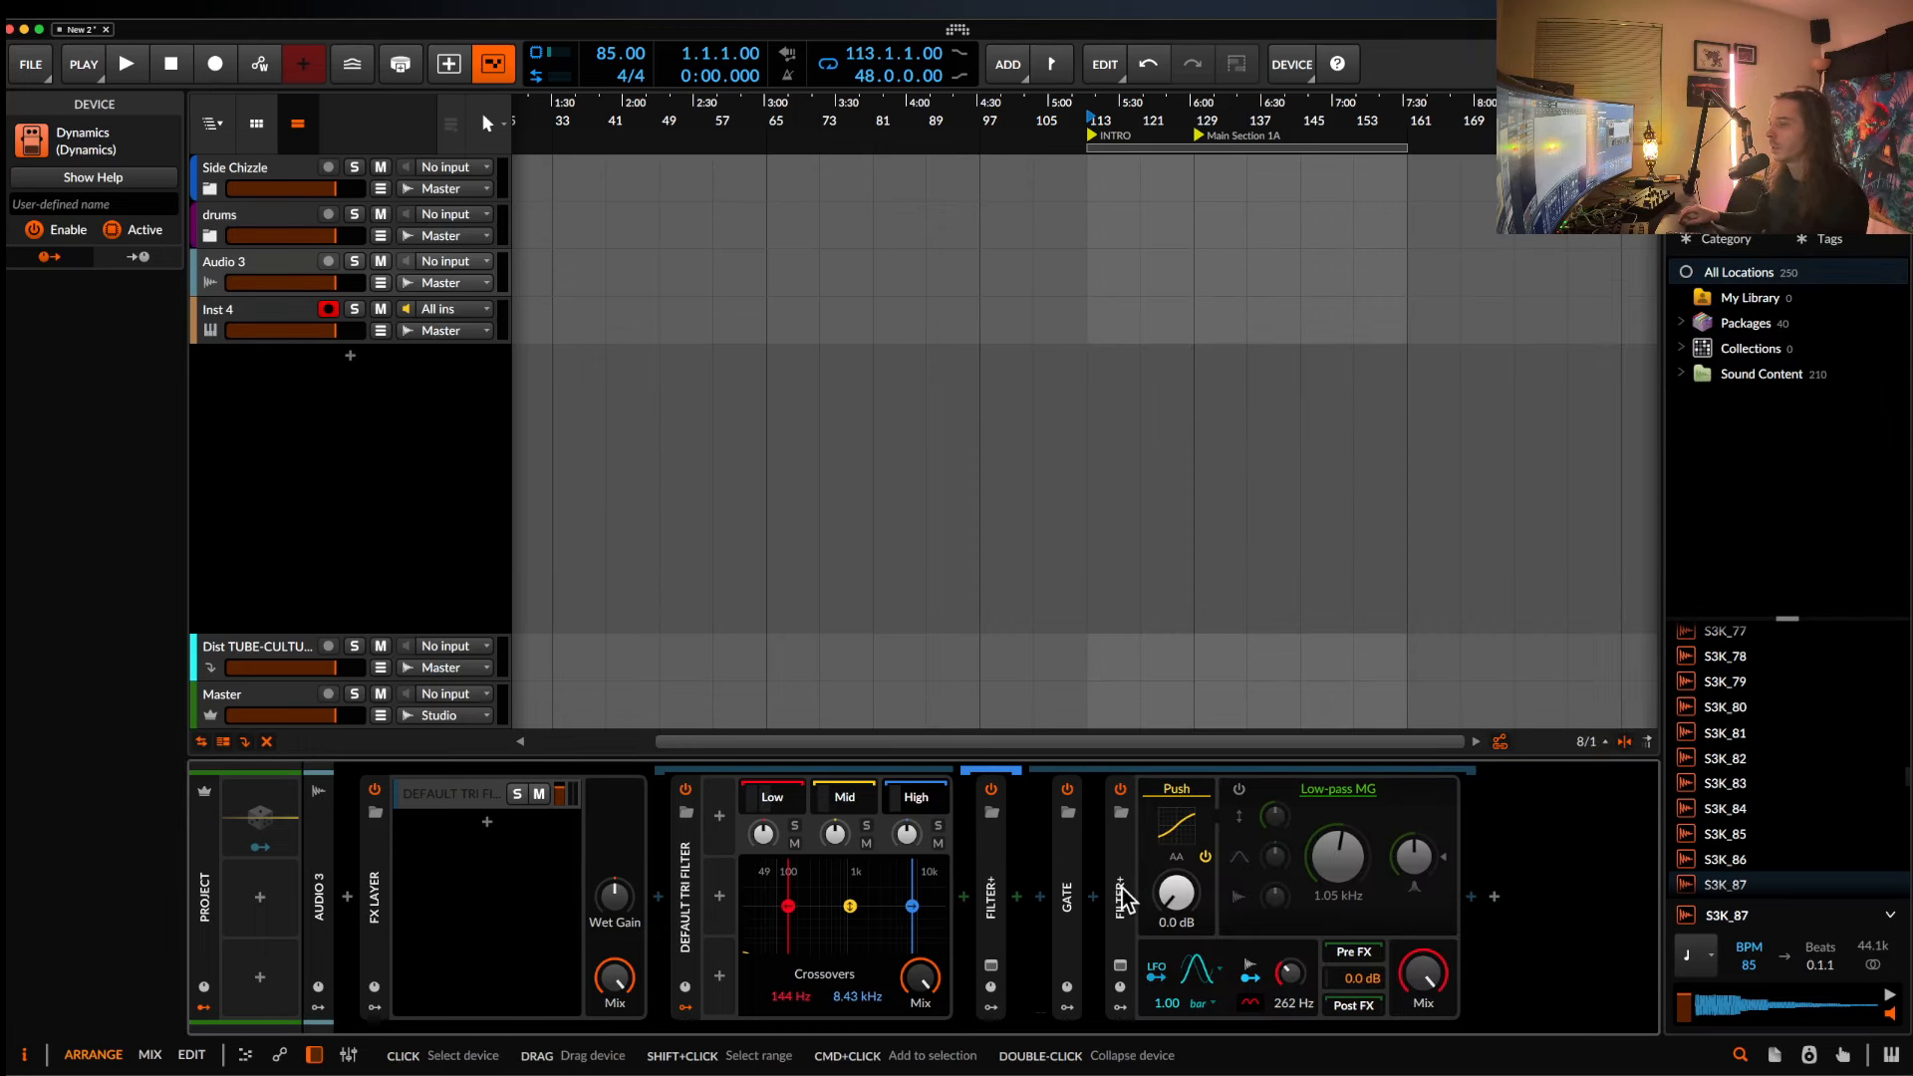
key(super+z)
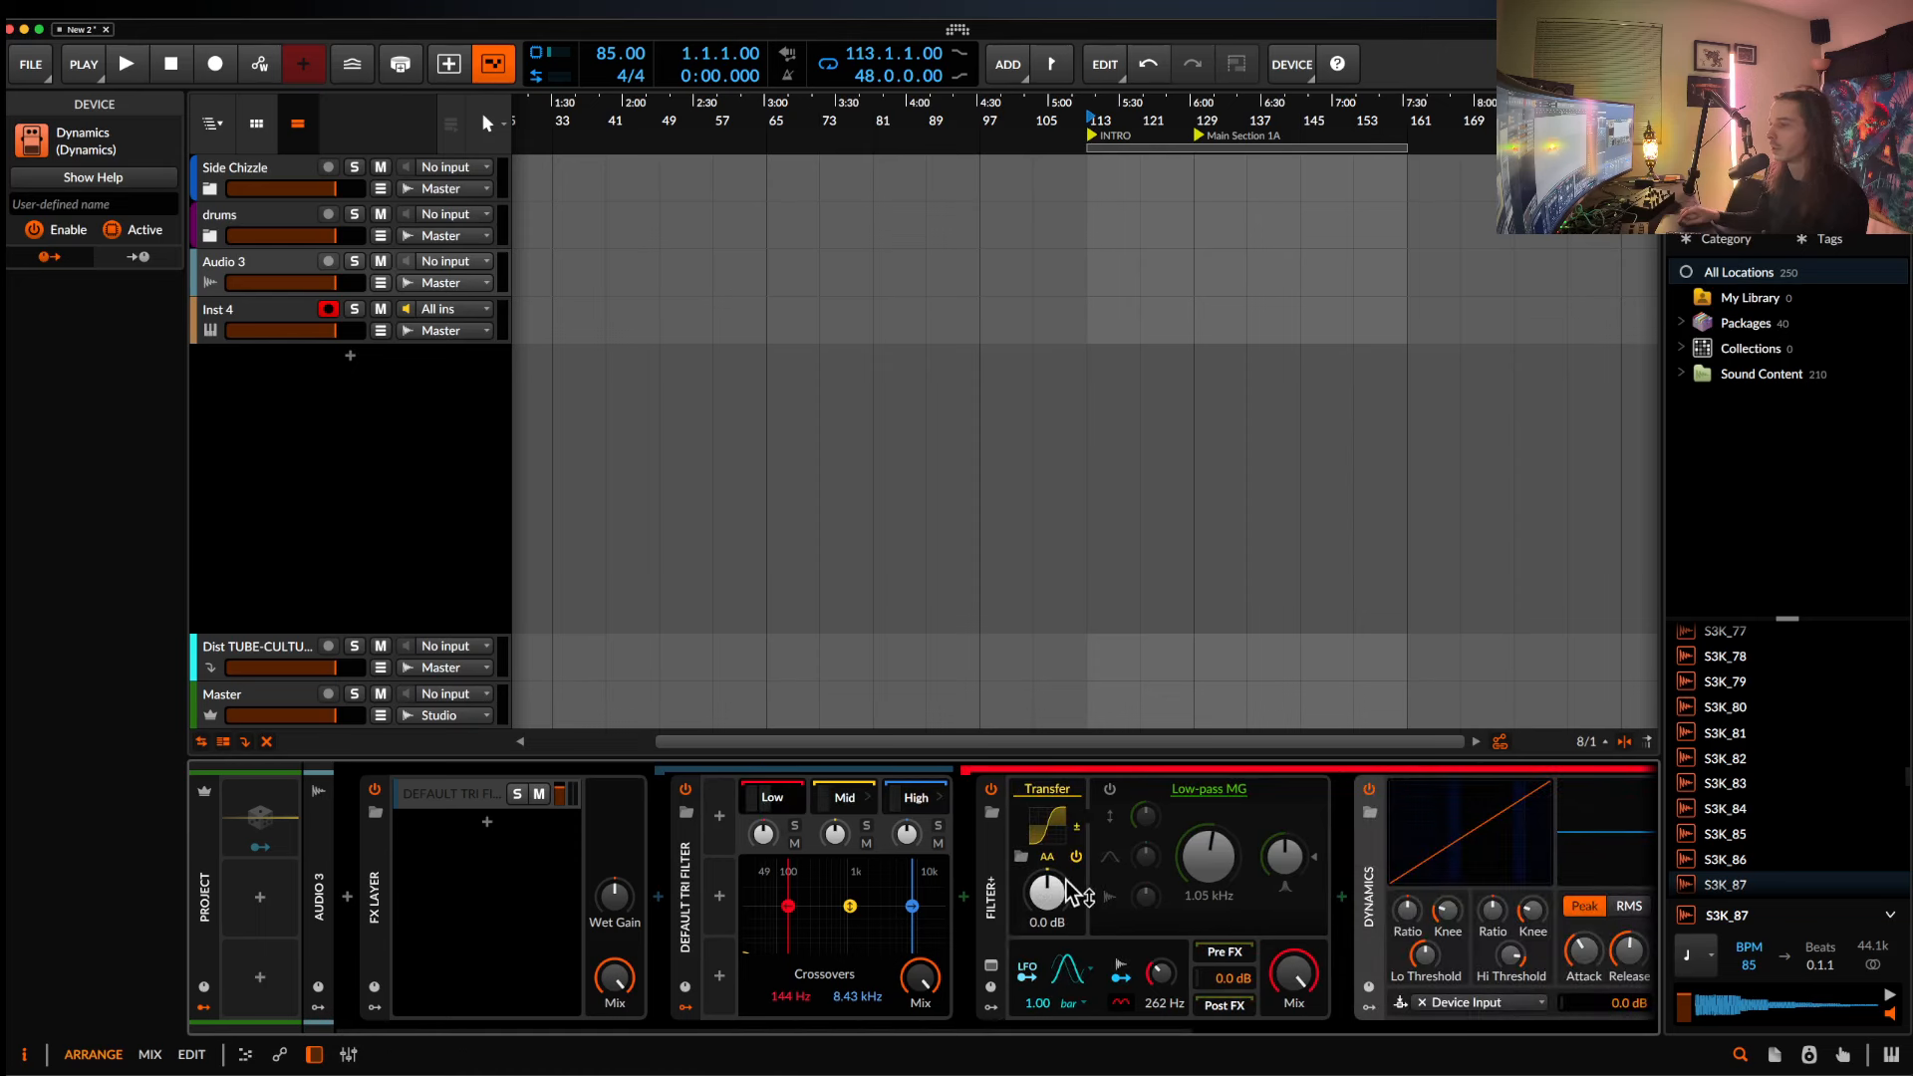
Copy the Dynamics device after Multiband FX-2 in the Mid band and after the Filter+ in Multiband FX-2's Low chain, collapsing that Filter+.
double_click(946, 897)
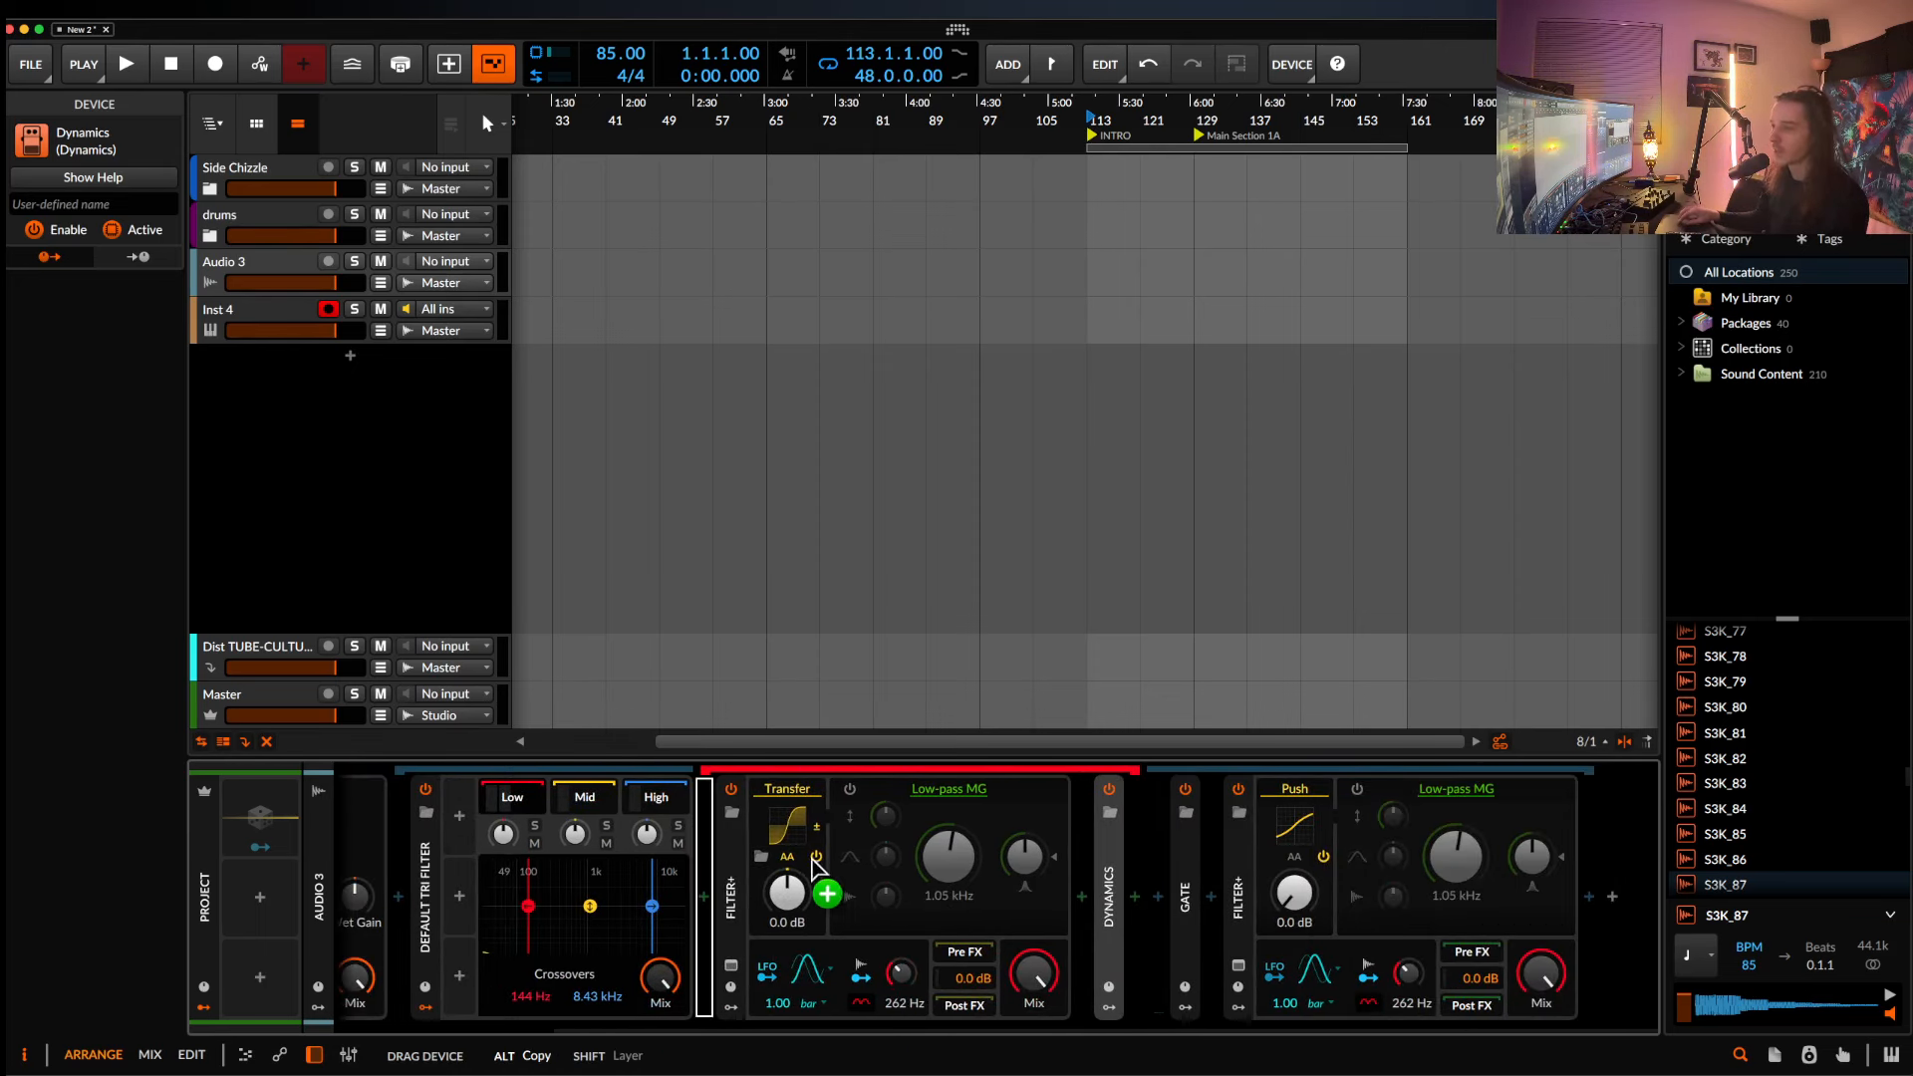
key(super+z)
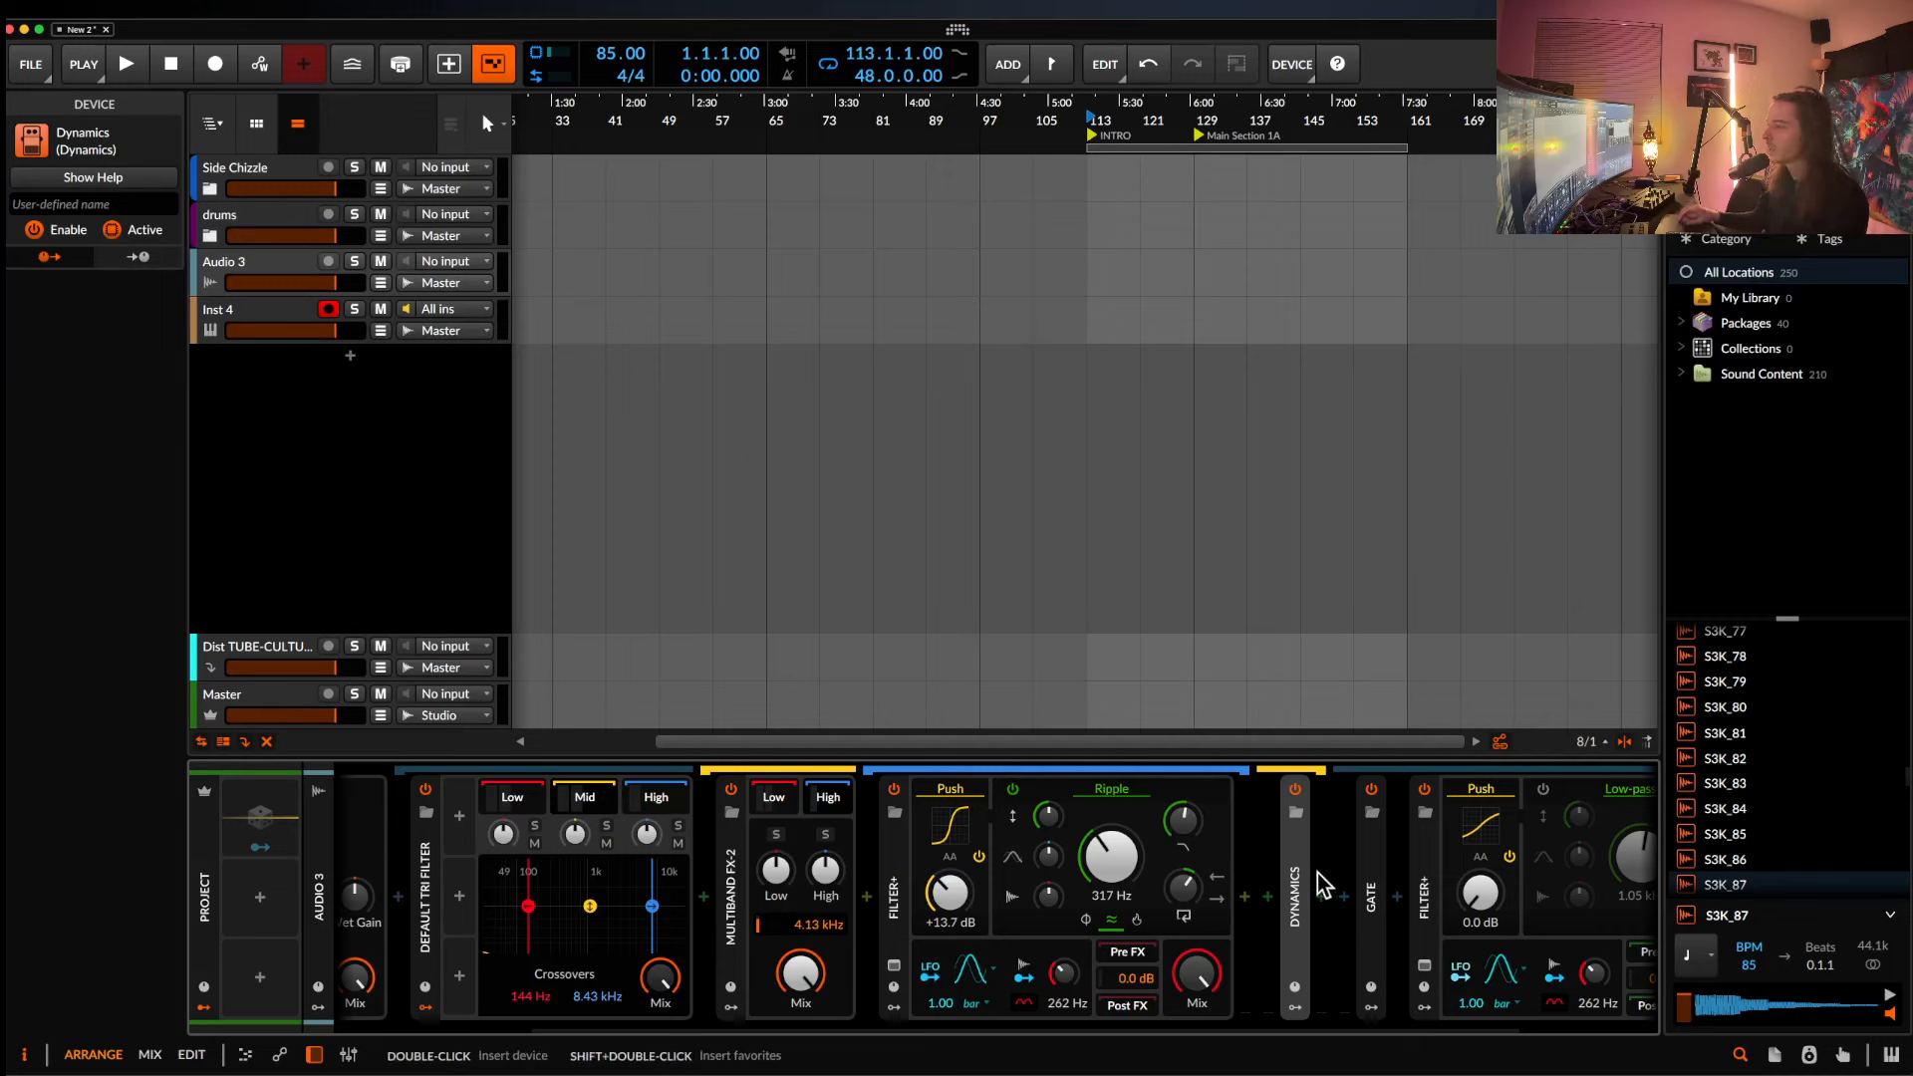
click(773, 798)
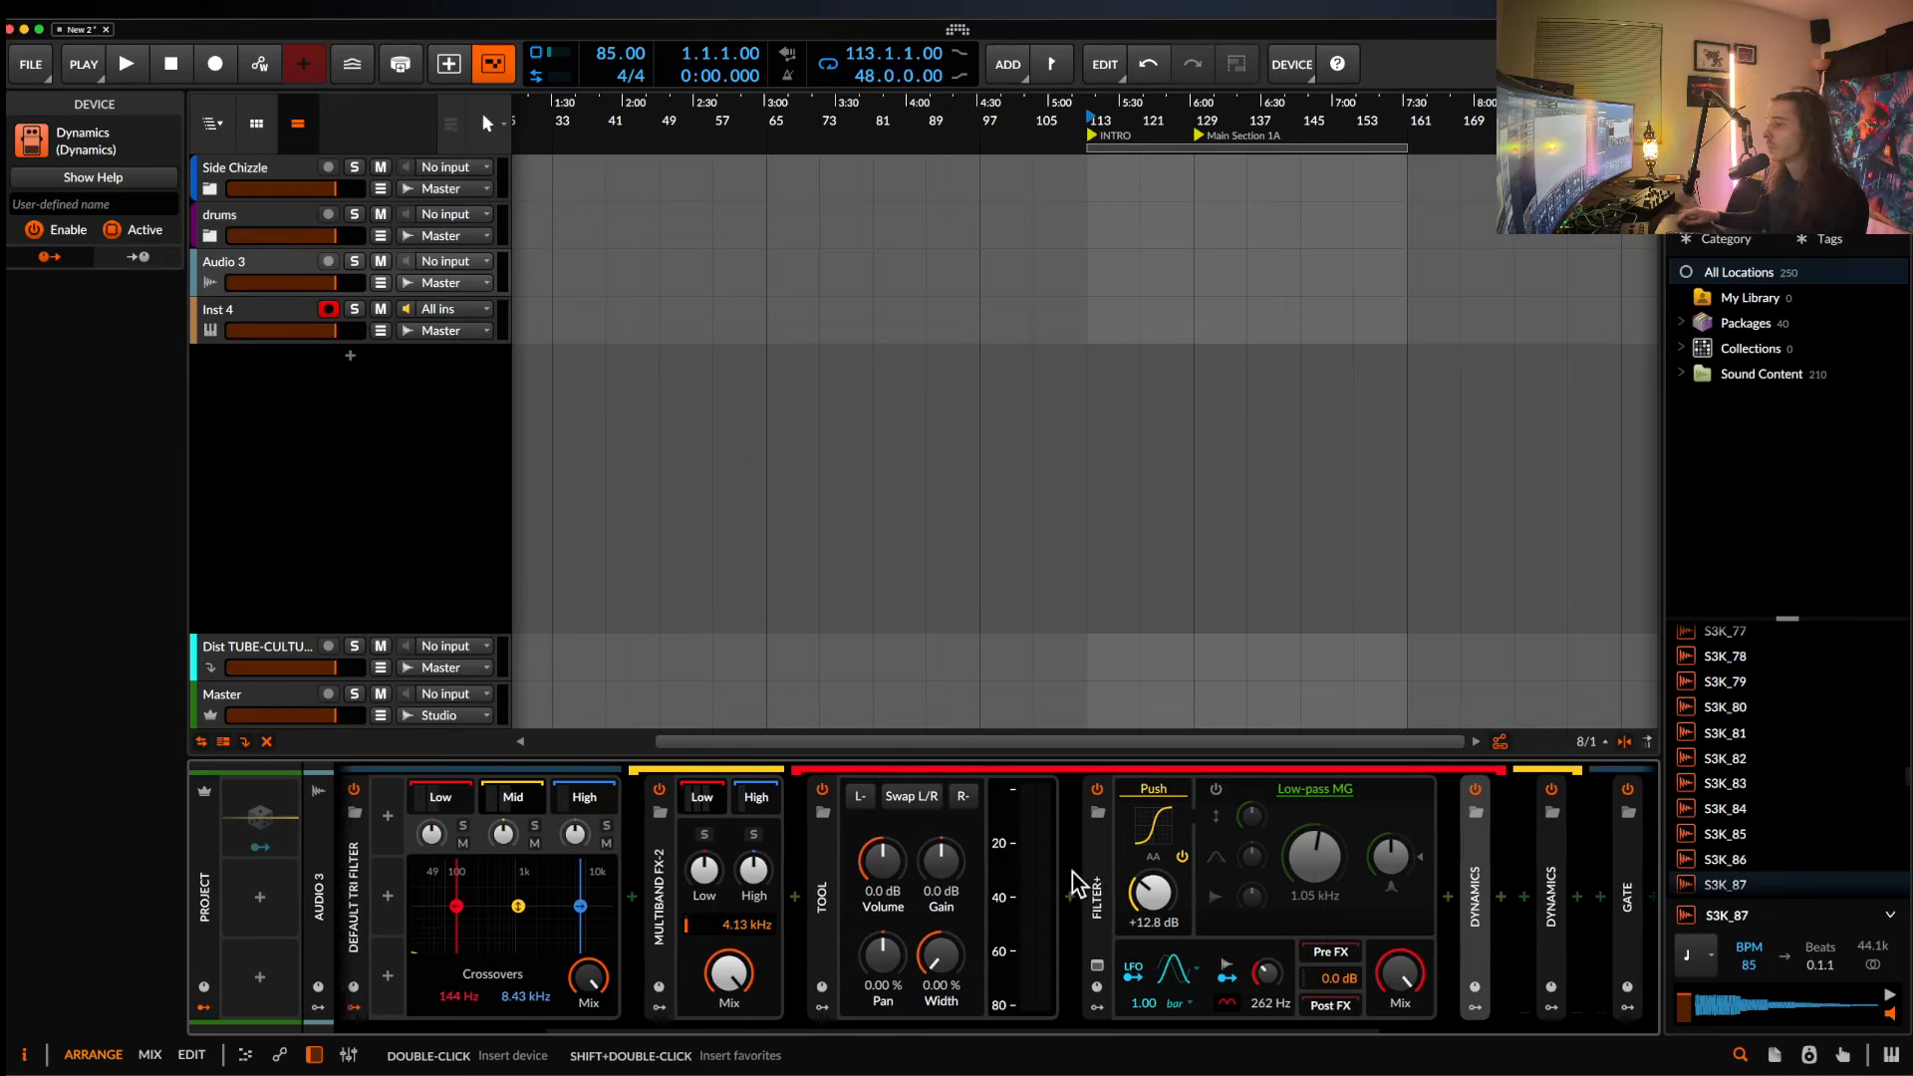
scroll(1072, 871, right, 4)
scroll(1073, 873, left, 3)
double_click(1025, 882)
scroll(1023, 879, right, 1)
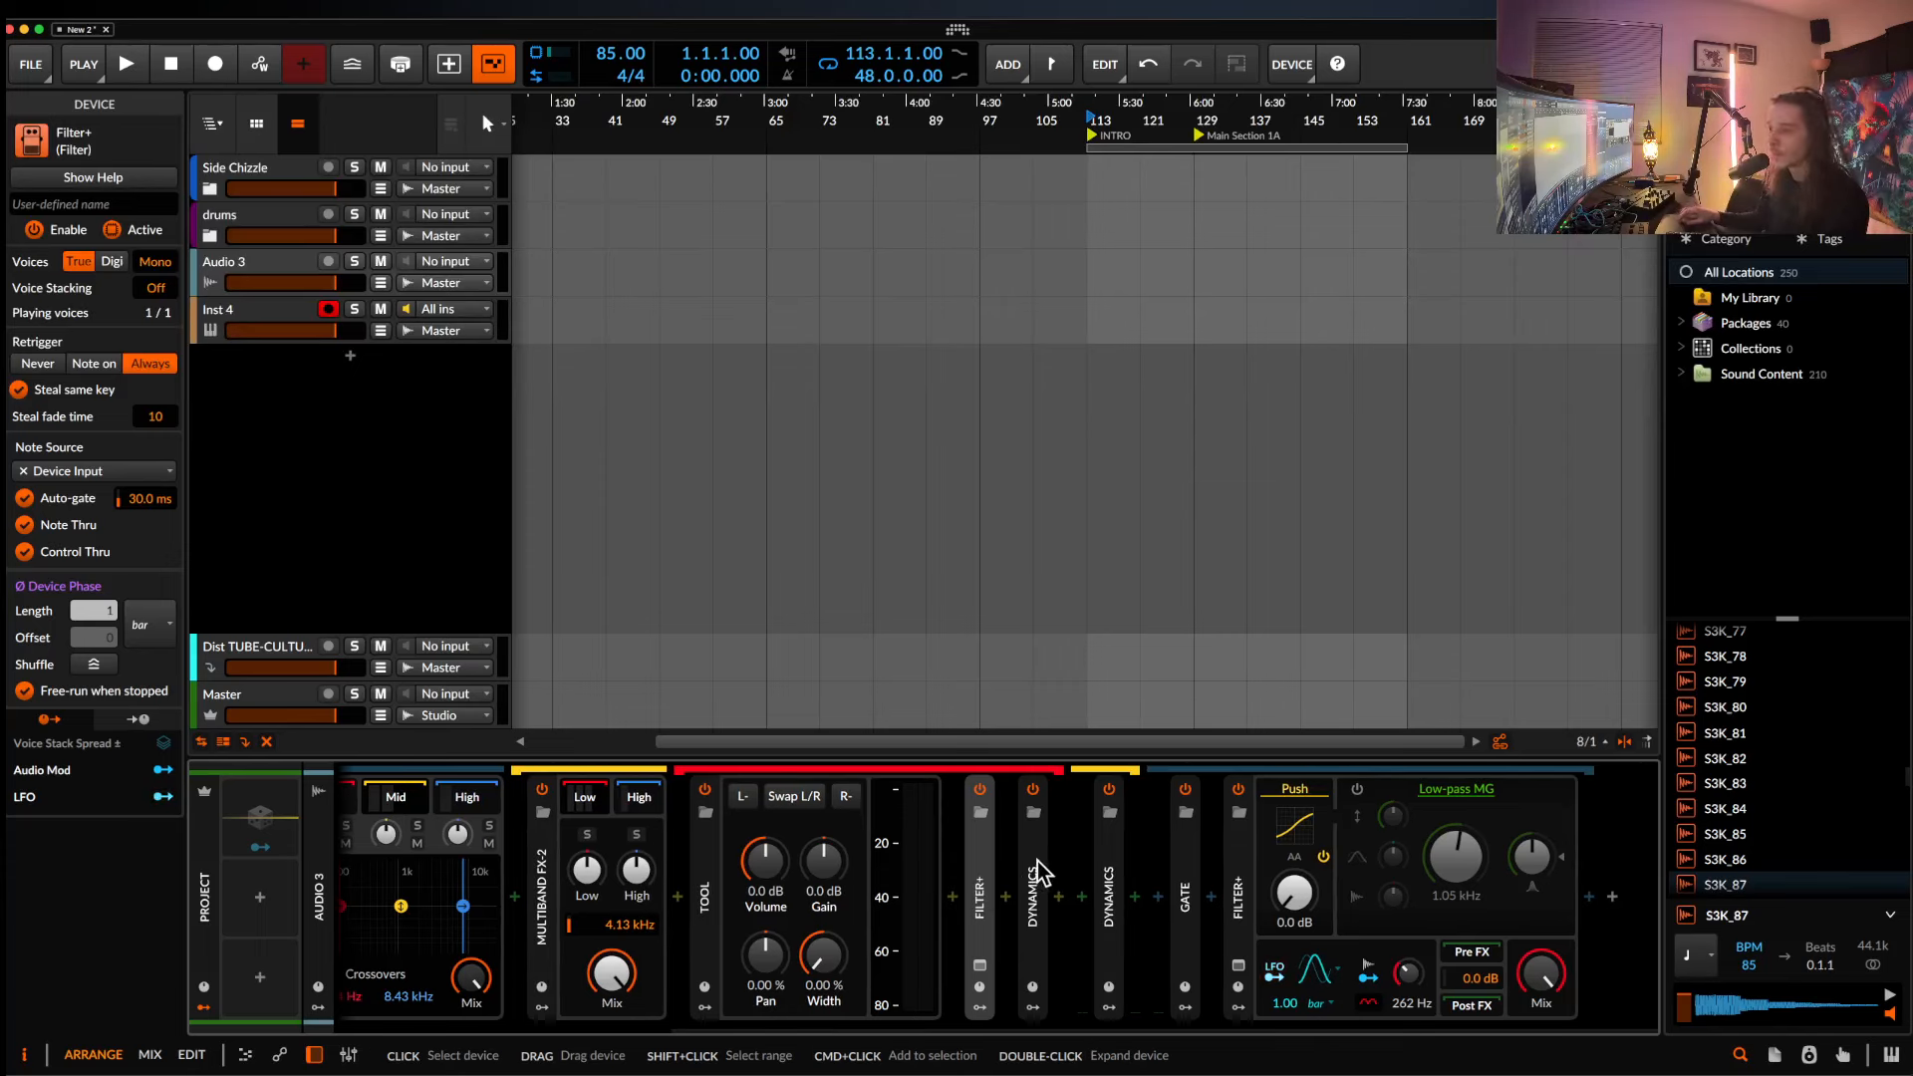
Copy the Dynamics device to the end of Multiband FX-2's High chain and of DEFAULT TRI FILTER's High band, collapsing the Filter+.
click(1038, 861)
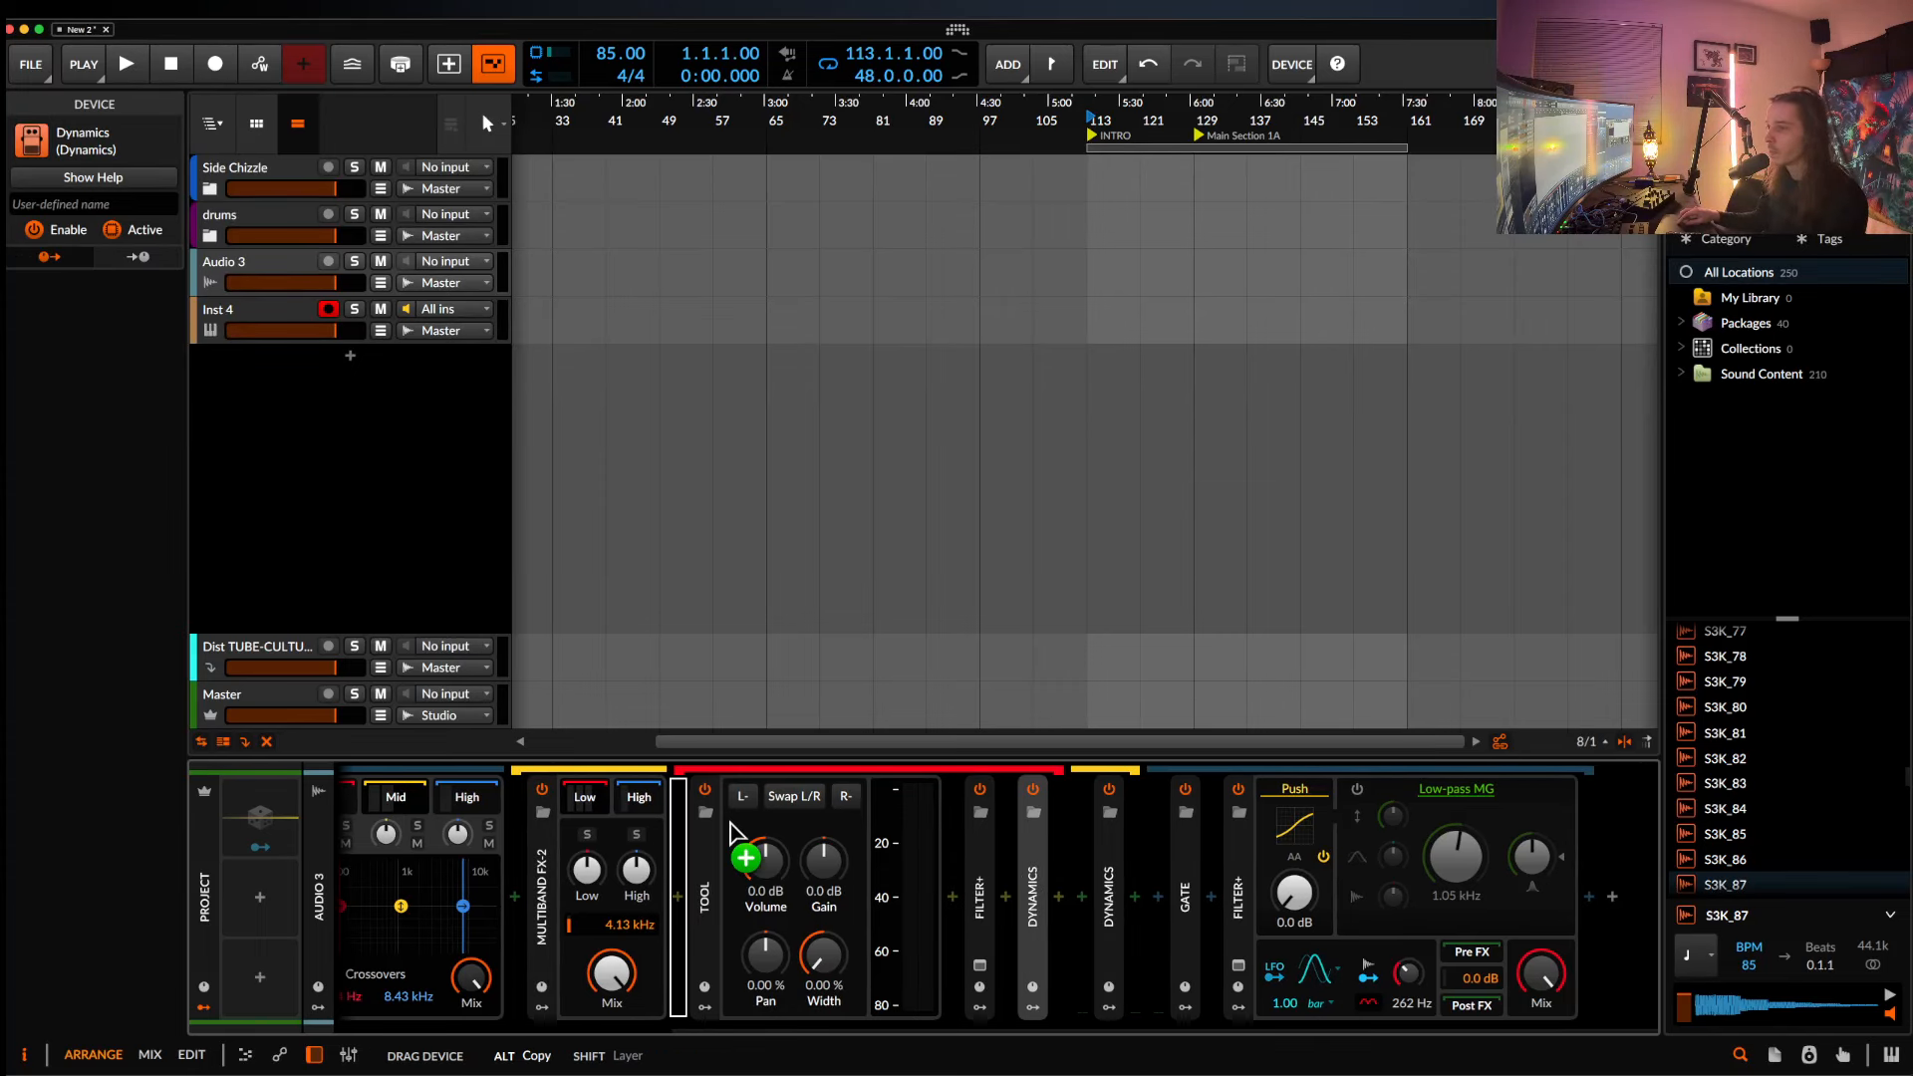
click(639, 798)
double_click(707, 877)
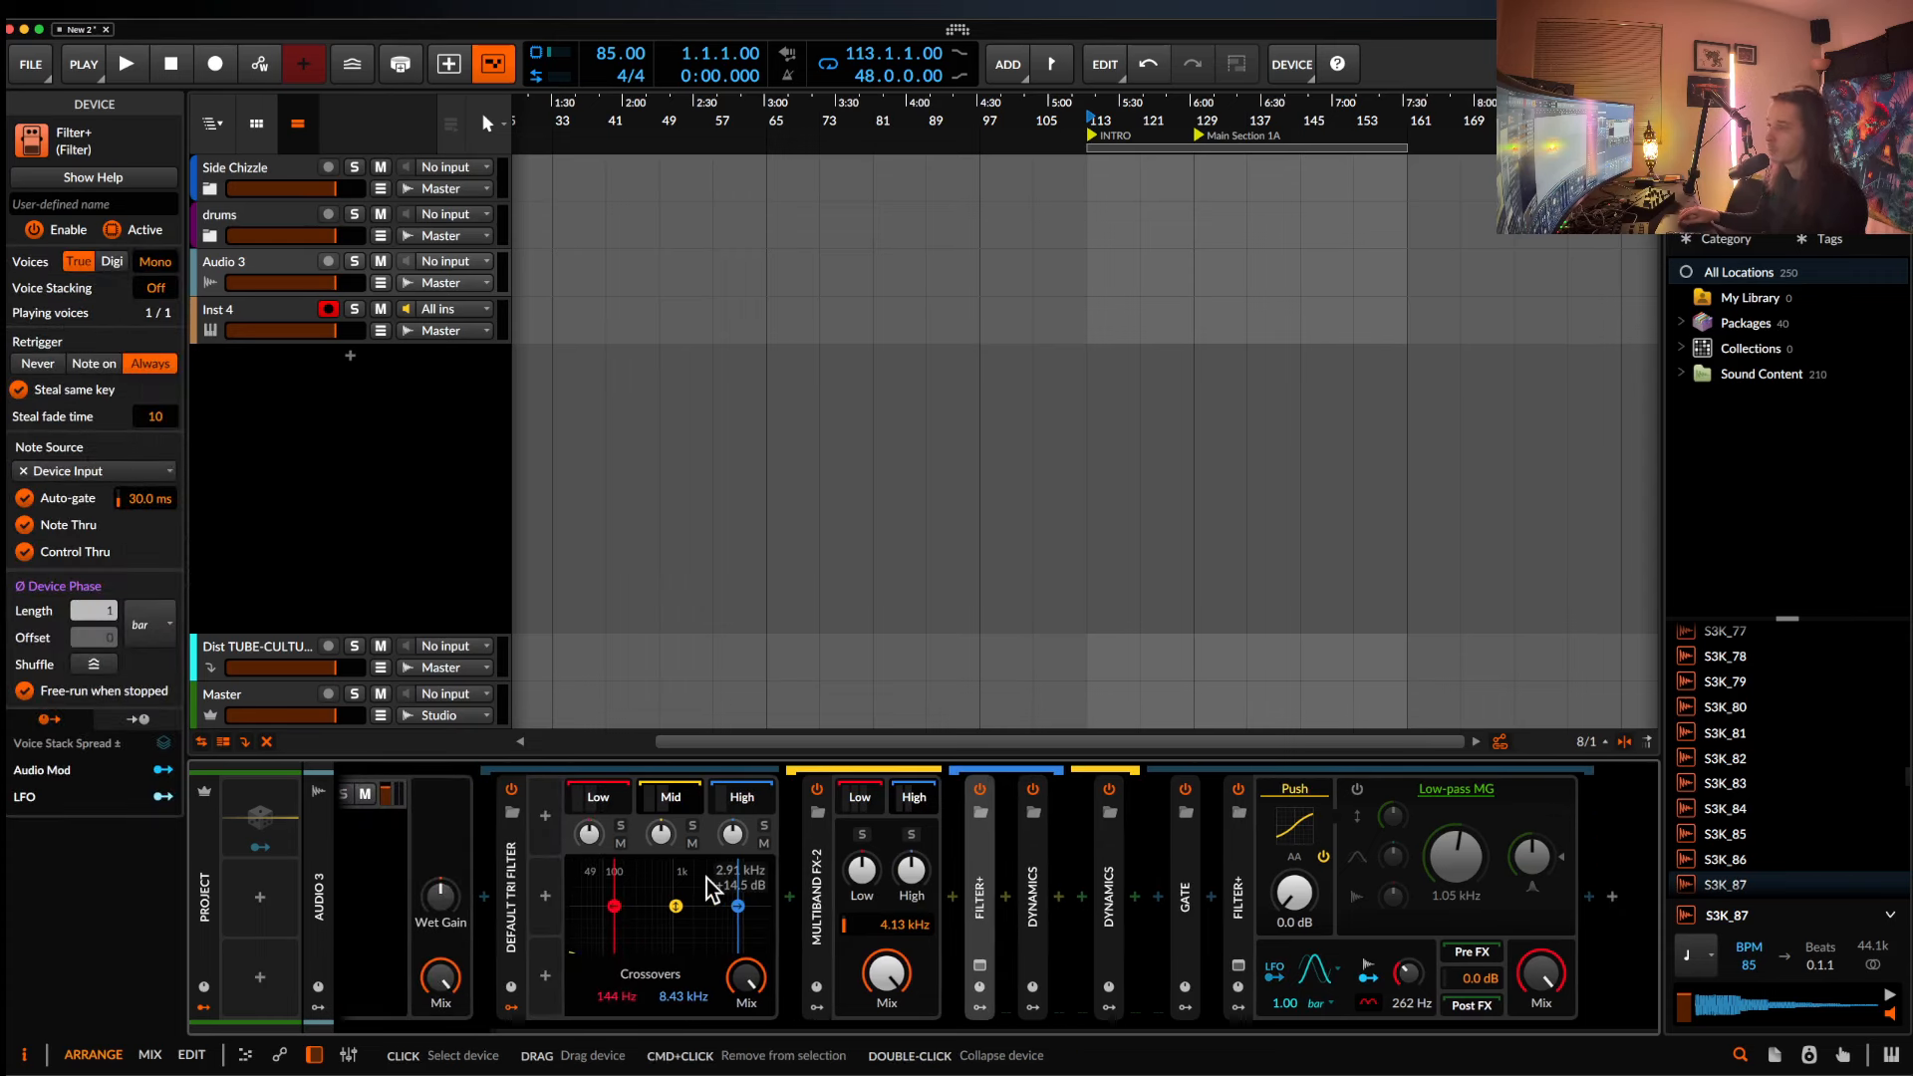
click(1106, 877)
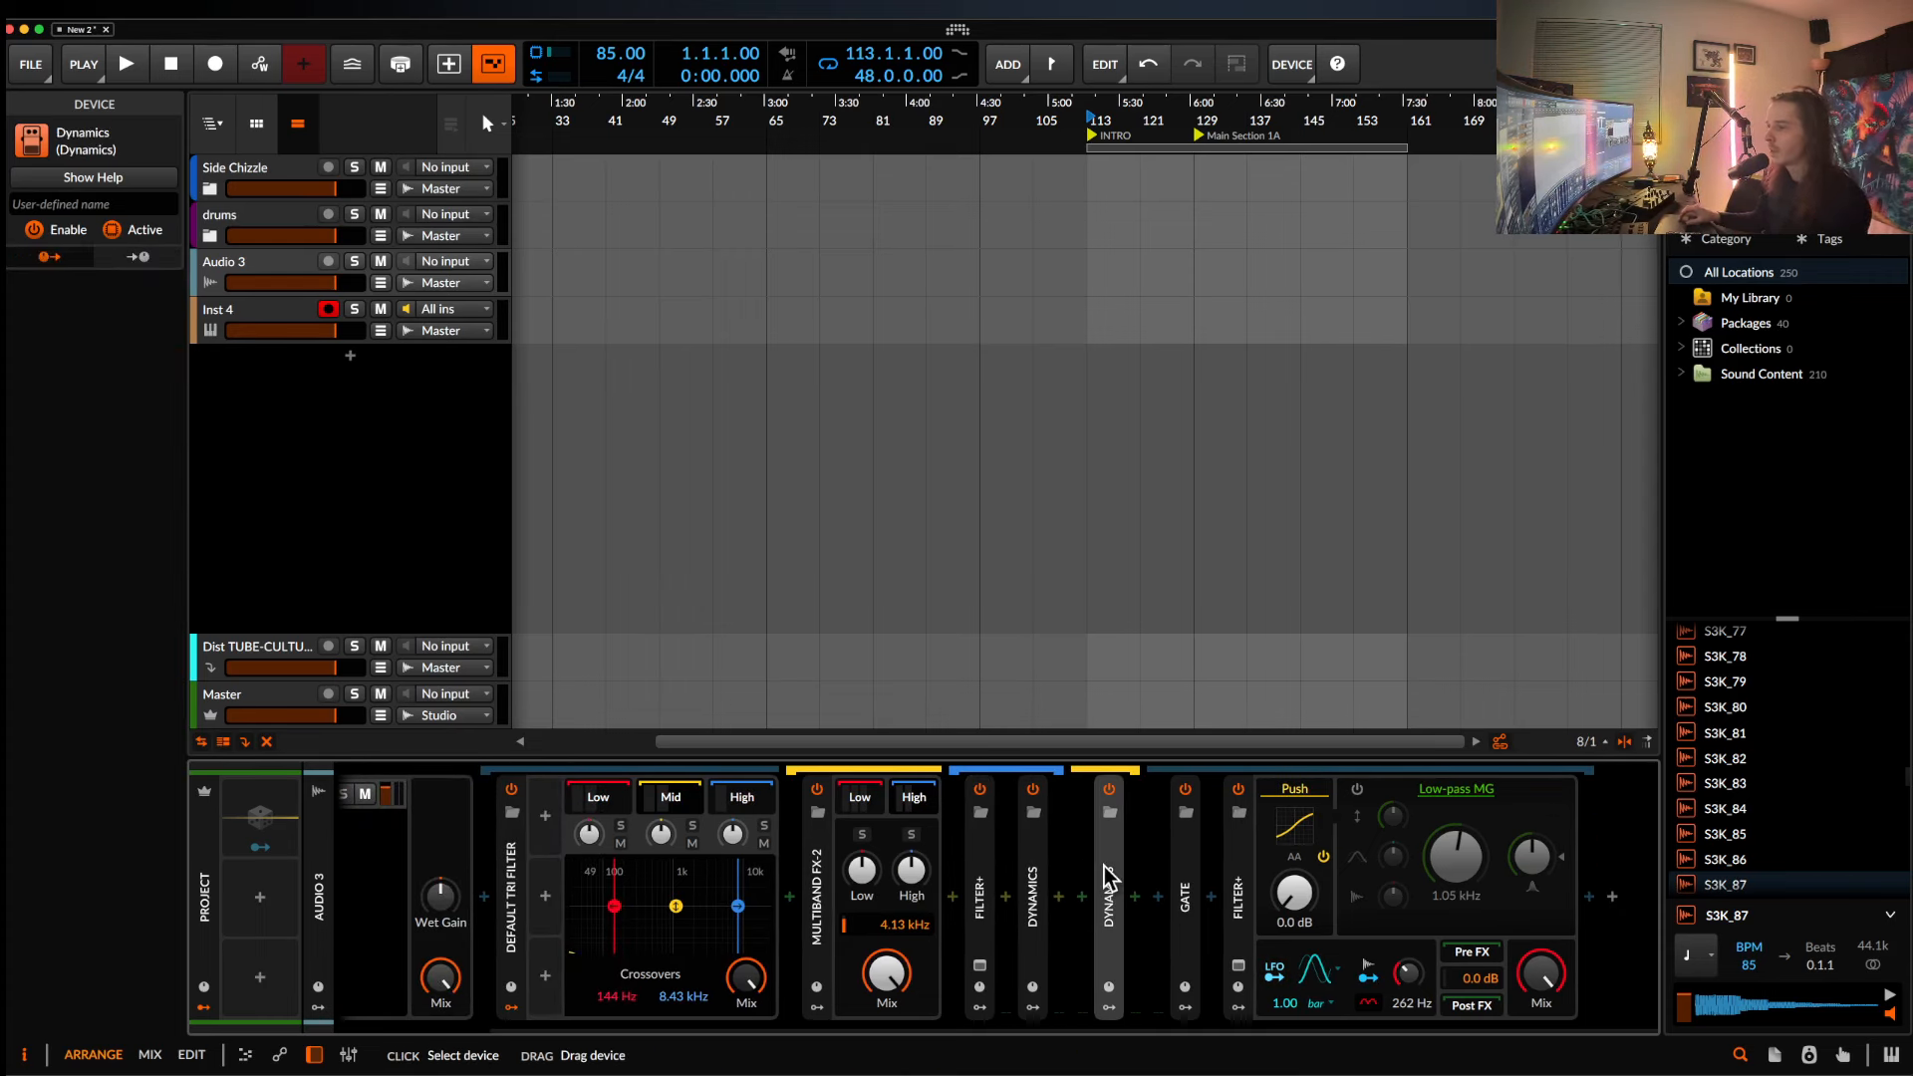
click(743, 803)
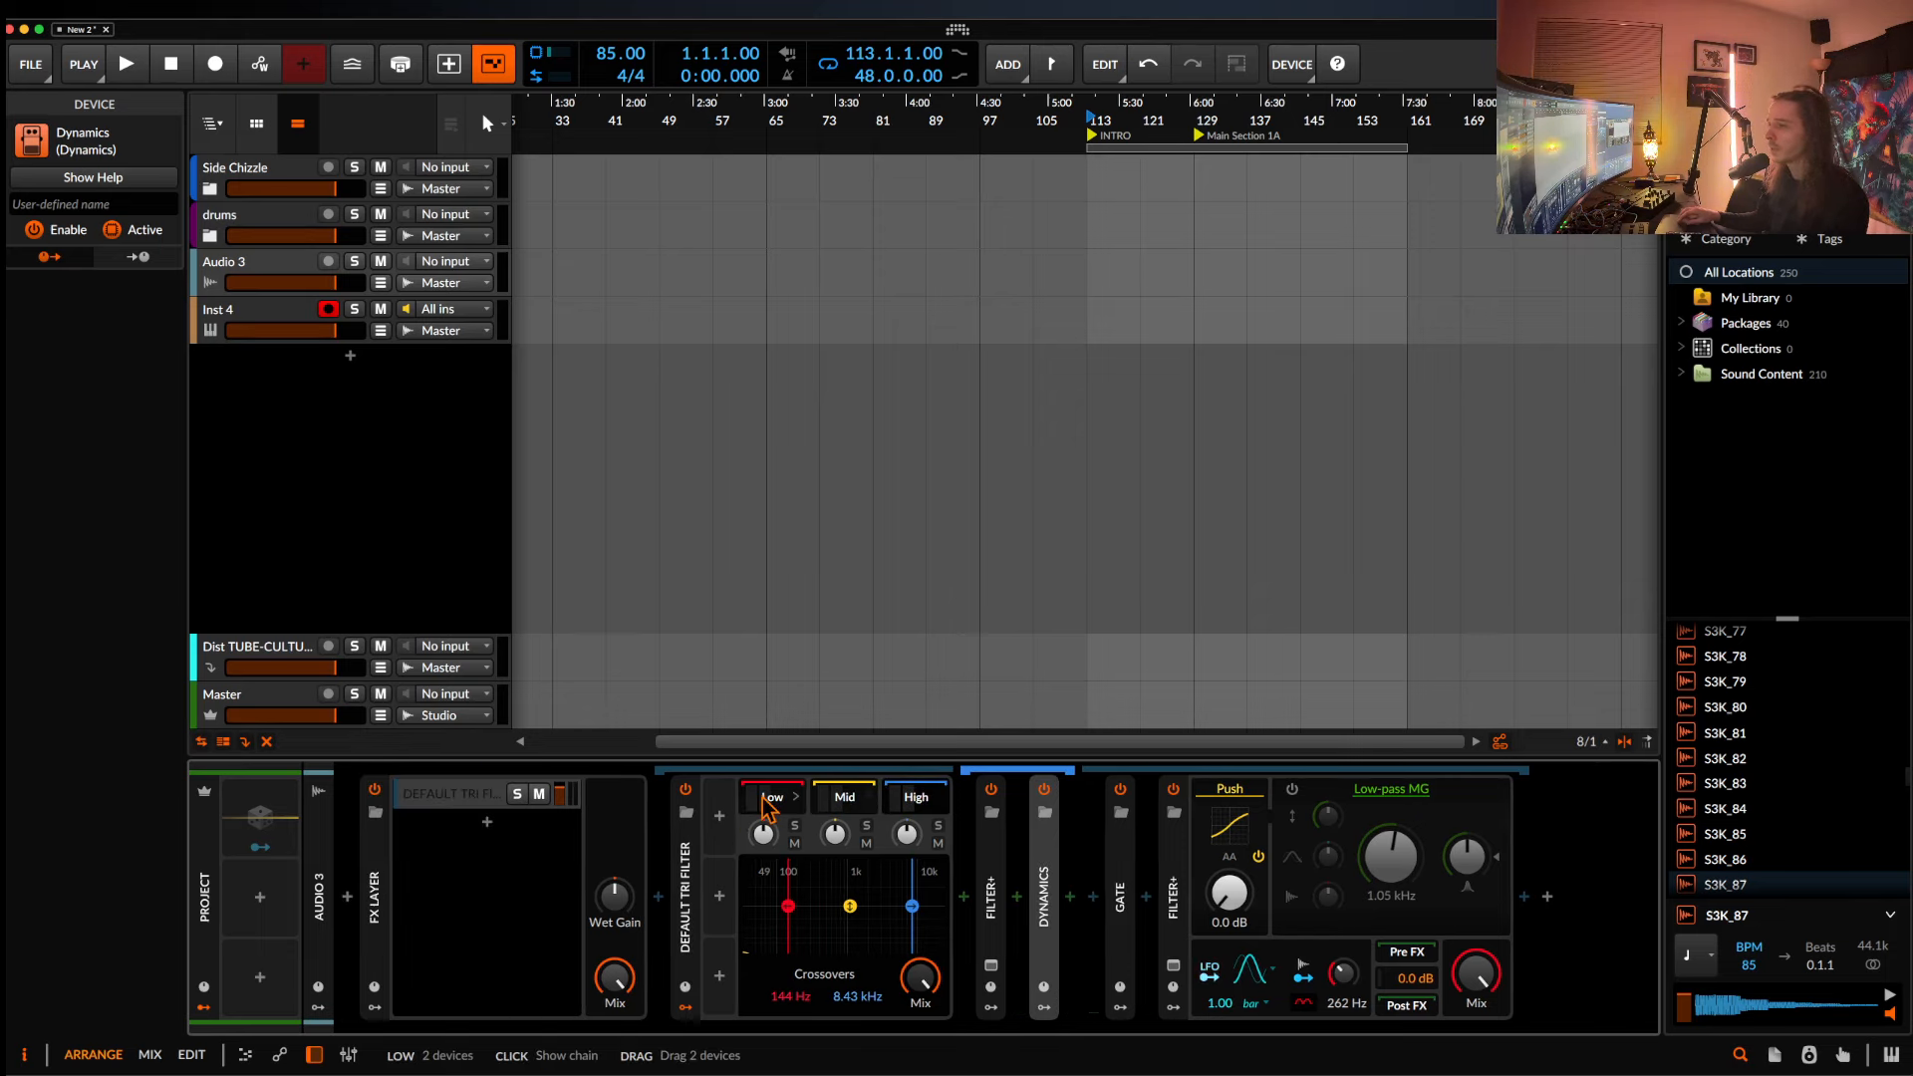
Check the Dynamics placement in DEFAULT TRI FILTER's Low band and in both chains of the Mid band's Multiband FX-2.
click(989, 875)
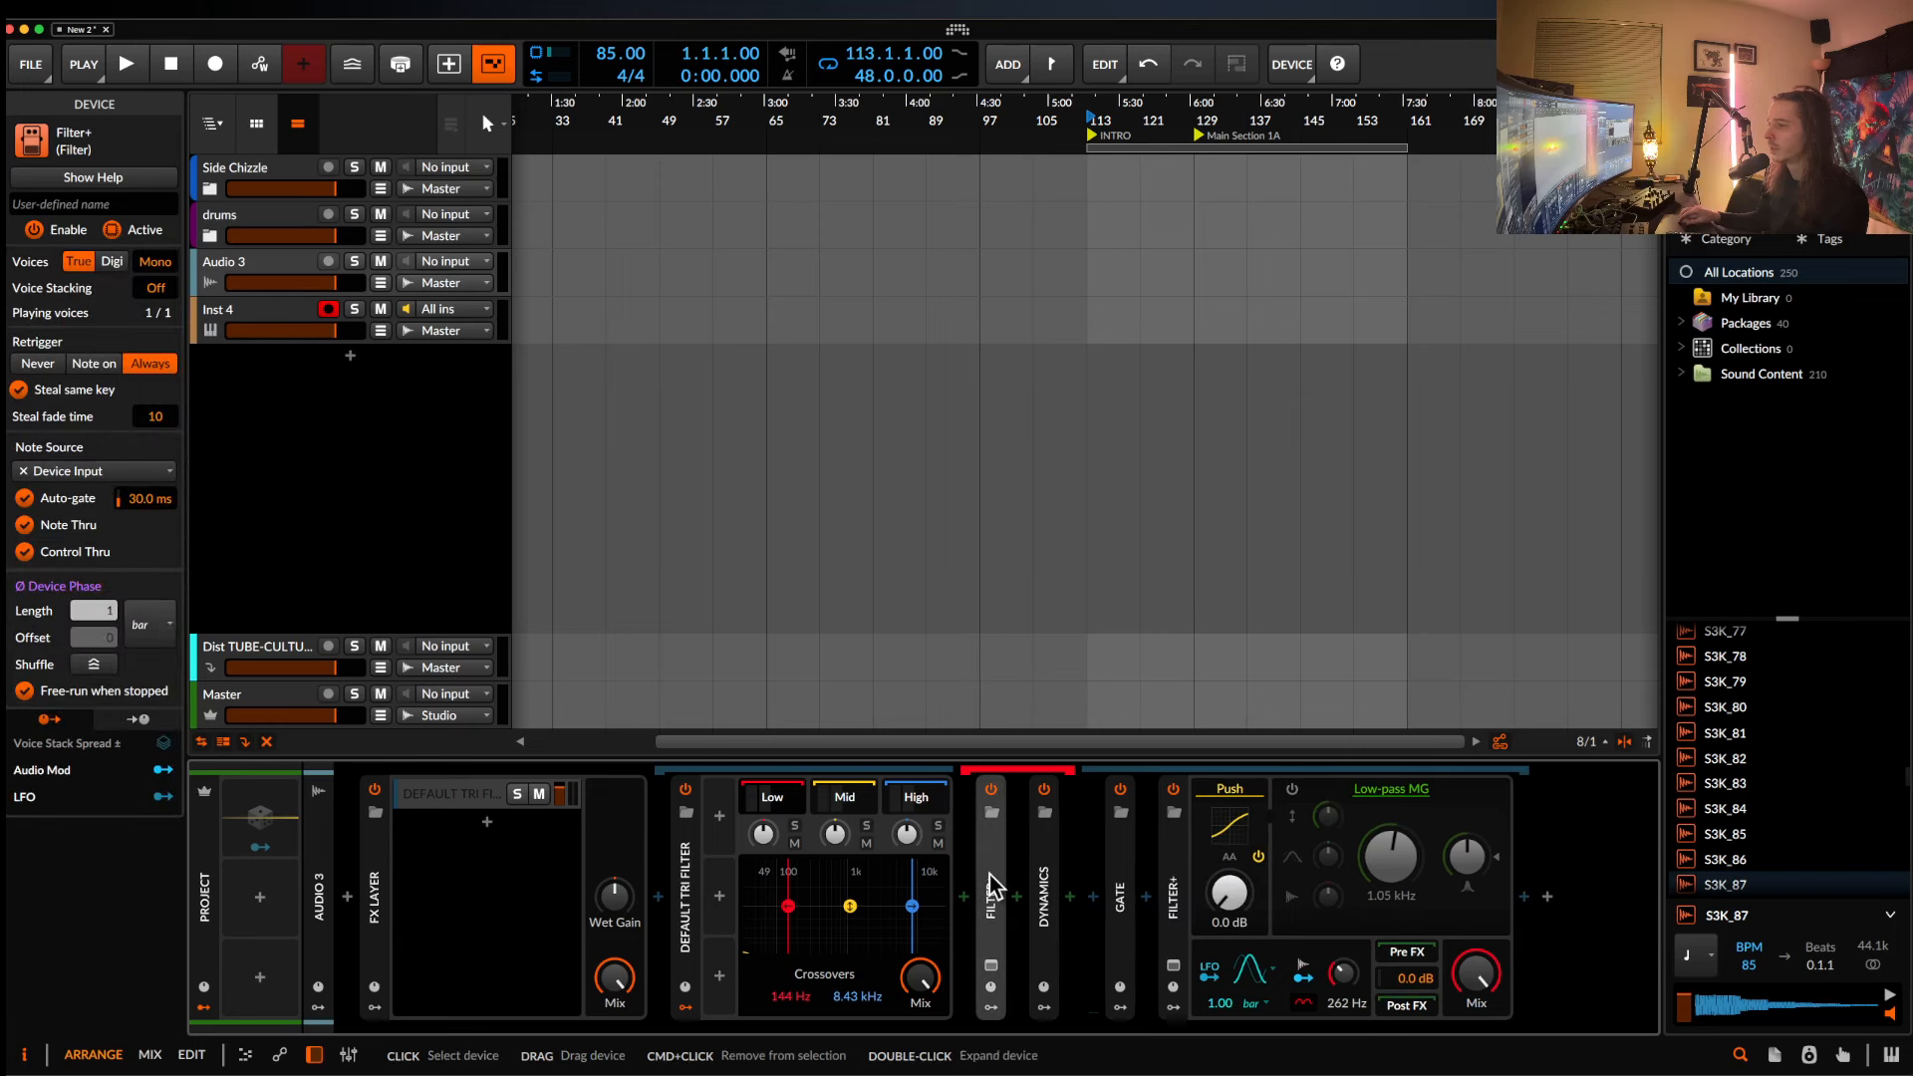
double_click(1044, 853)
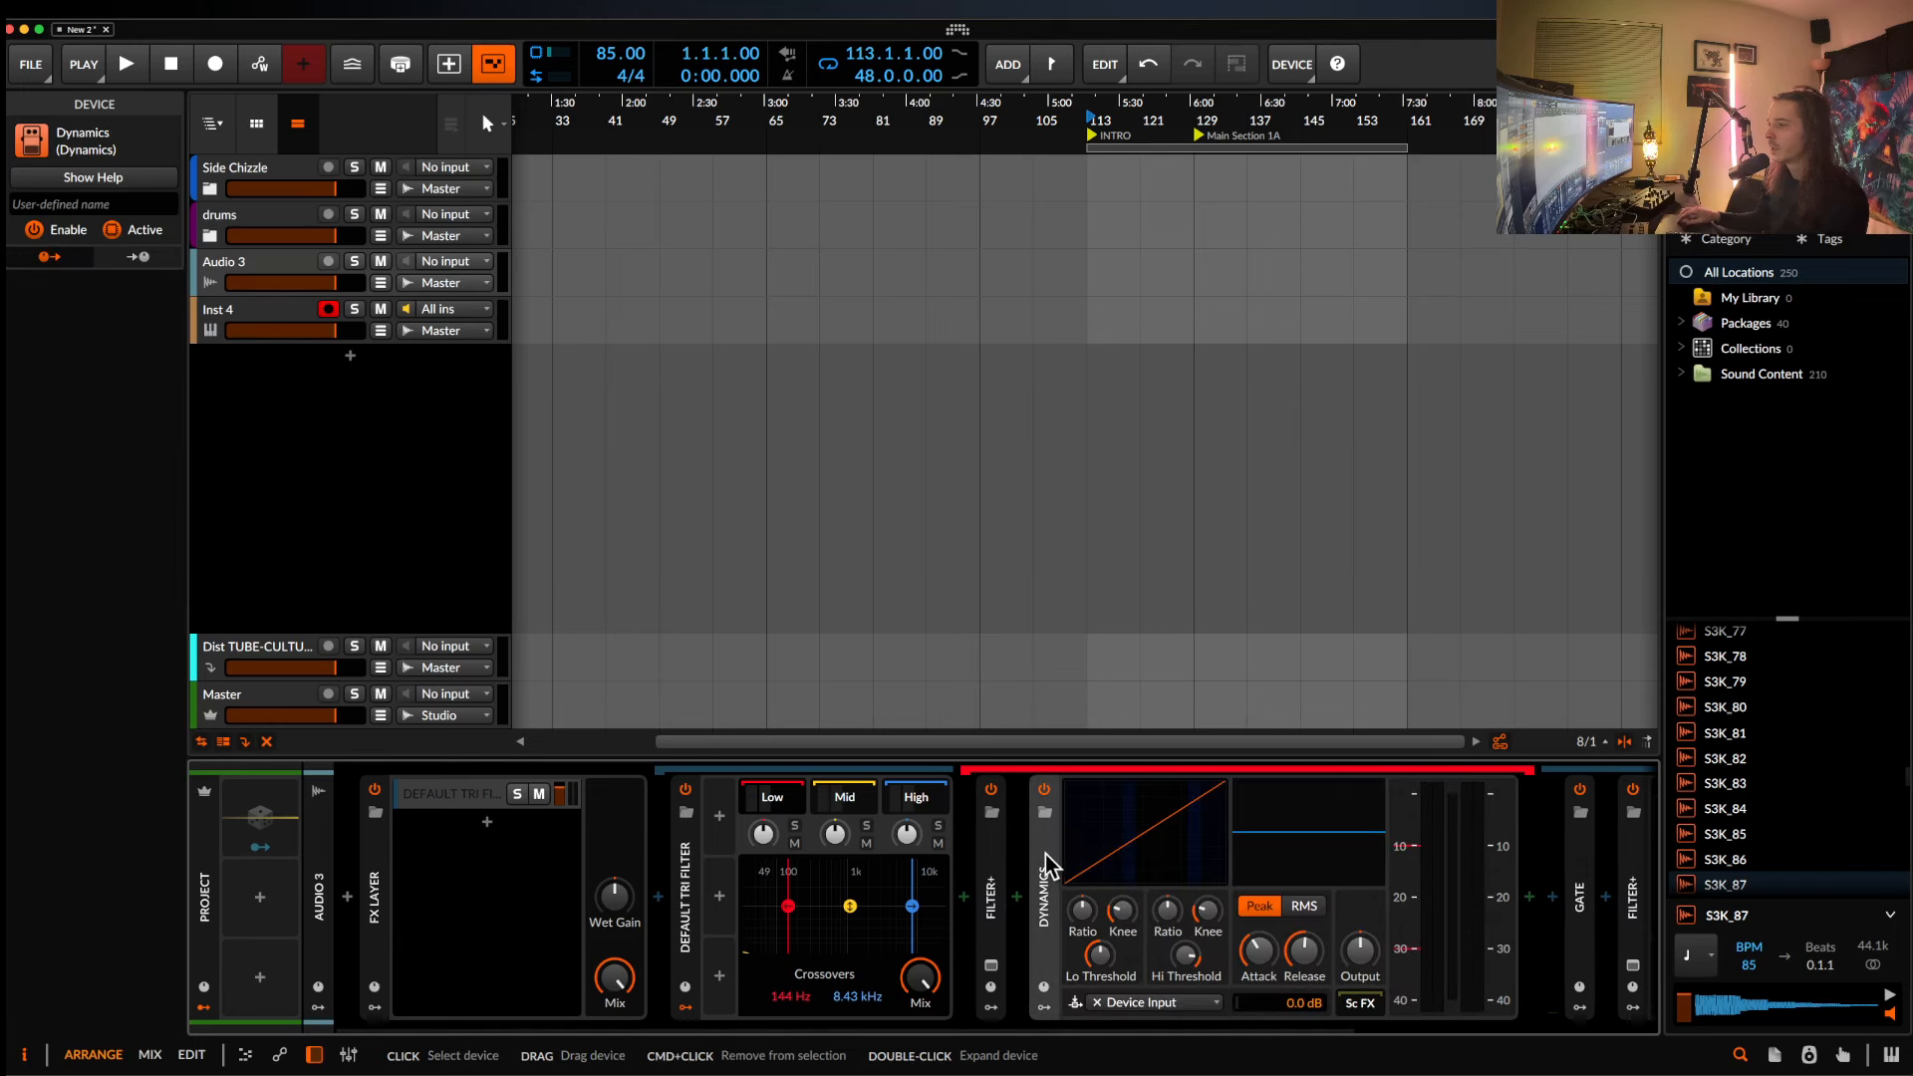
click(844, 810)
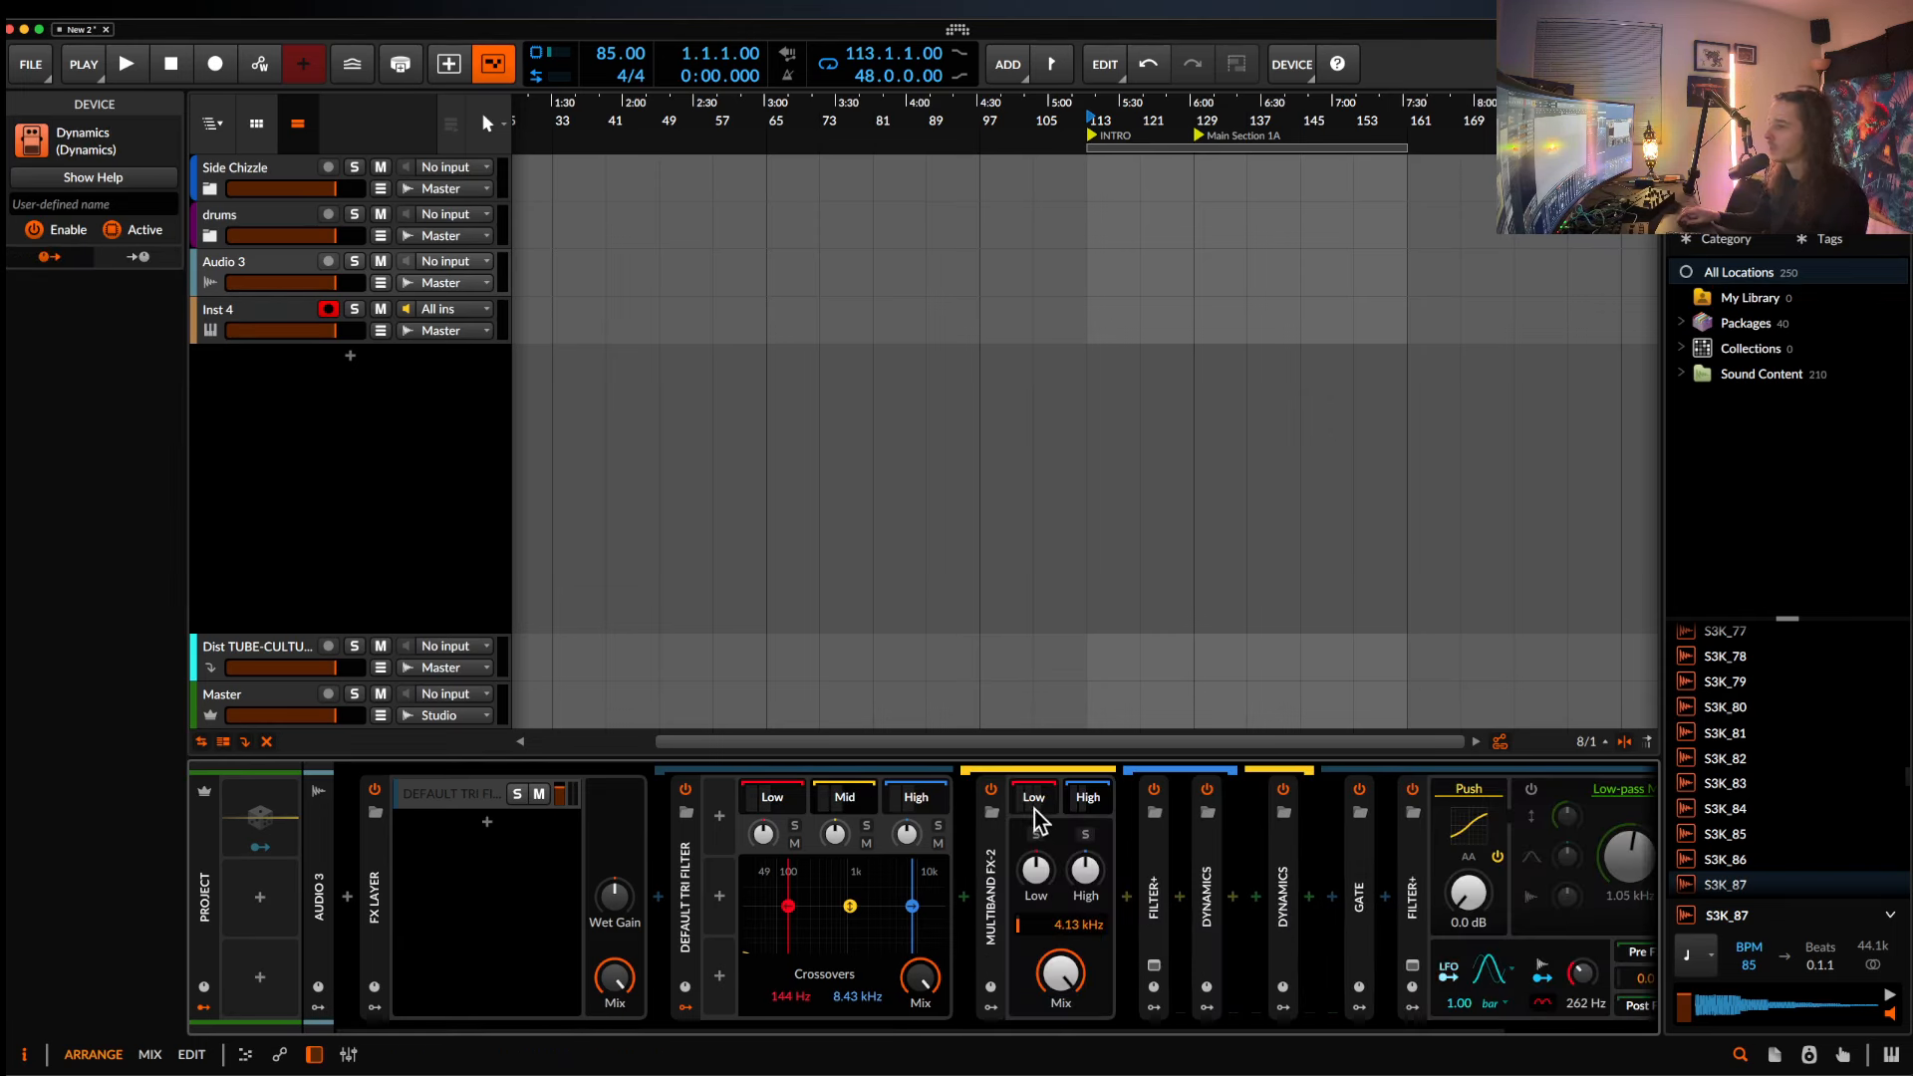
click(1030, 803)
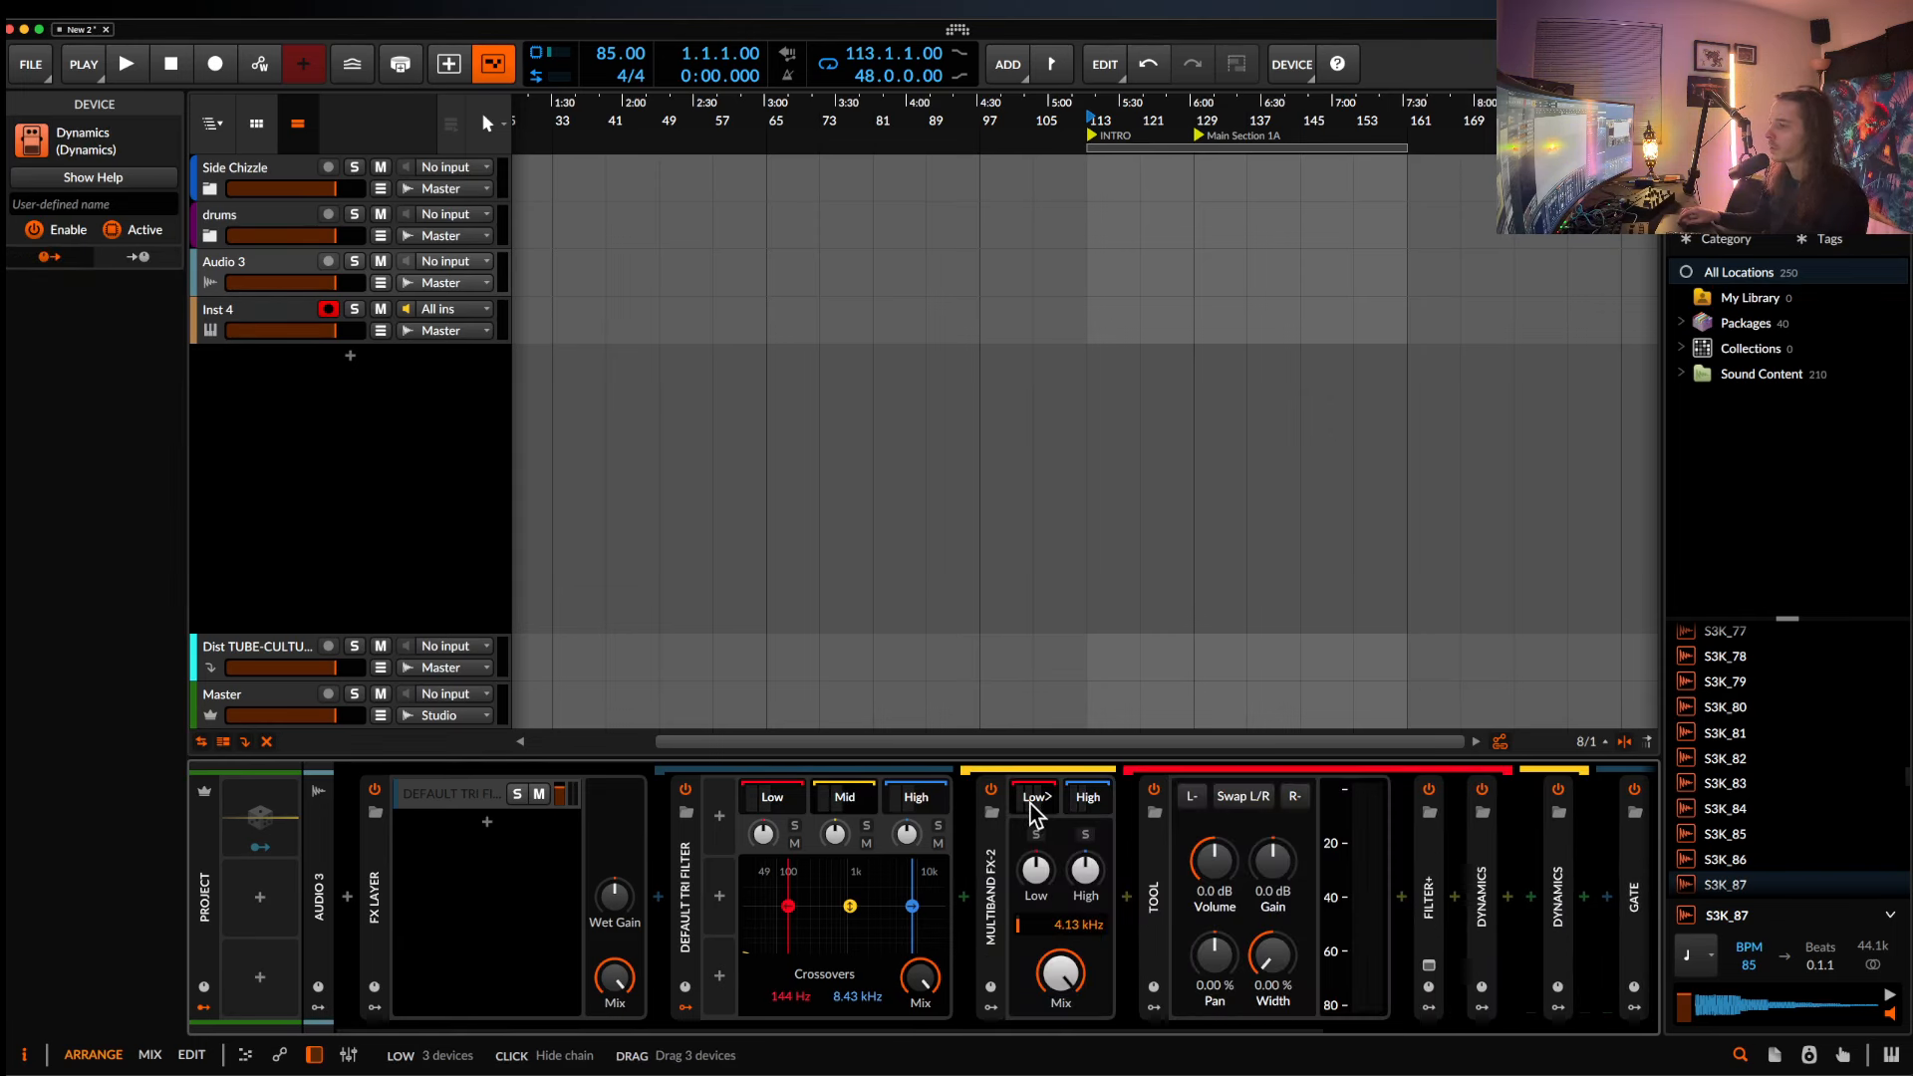
click(1081, 802)
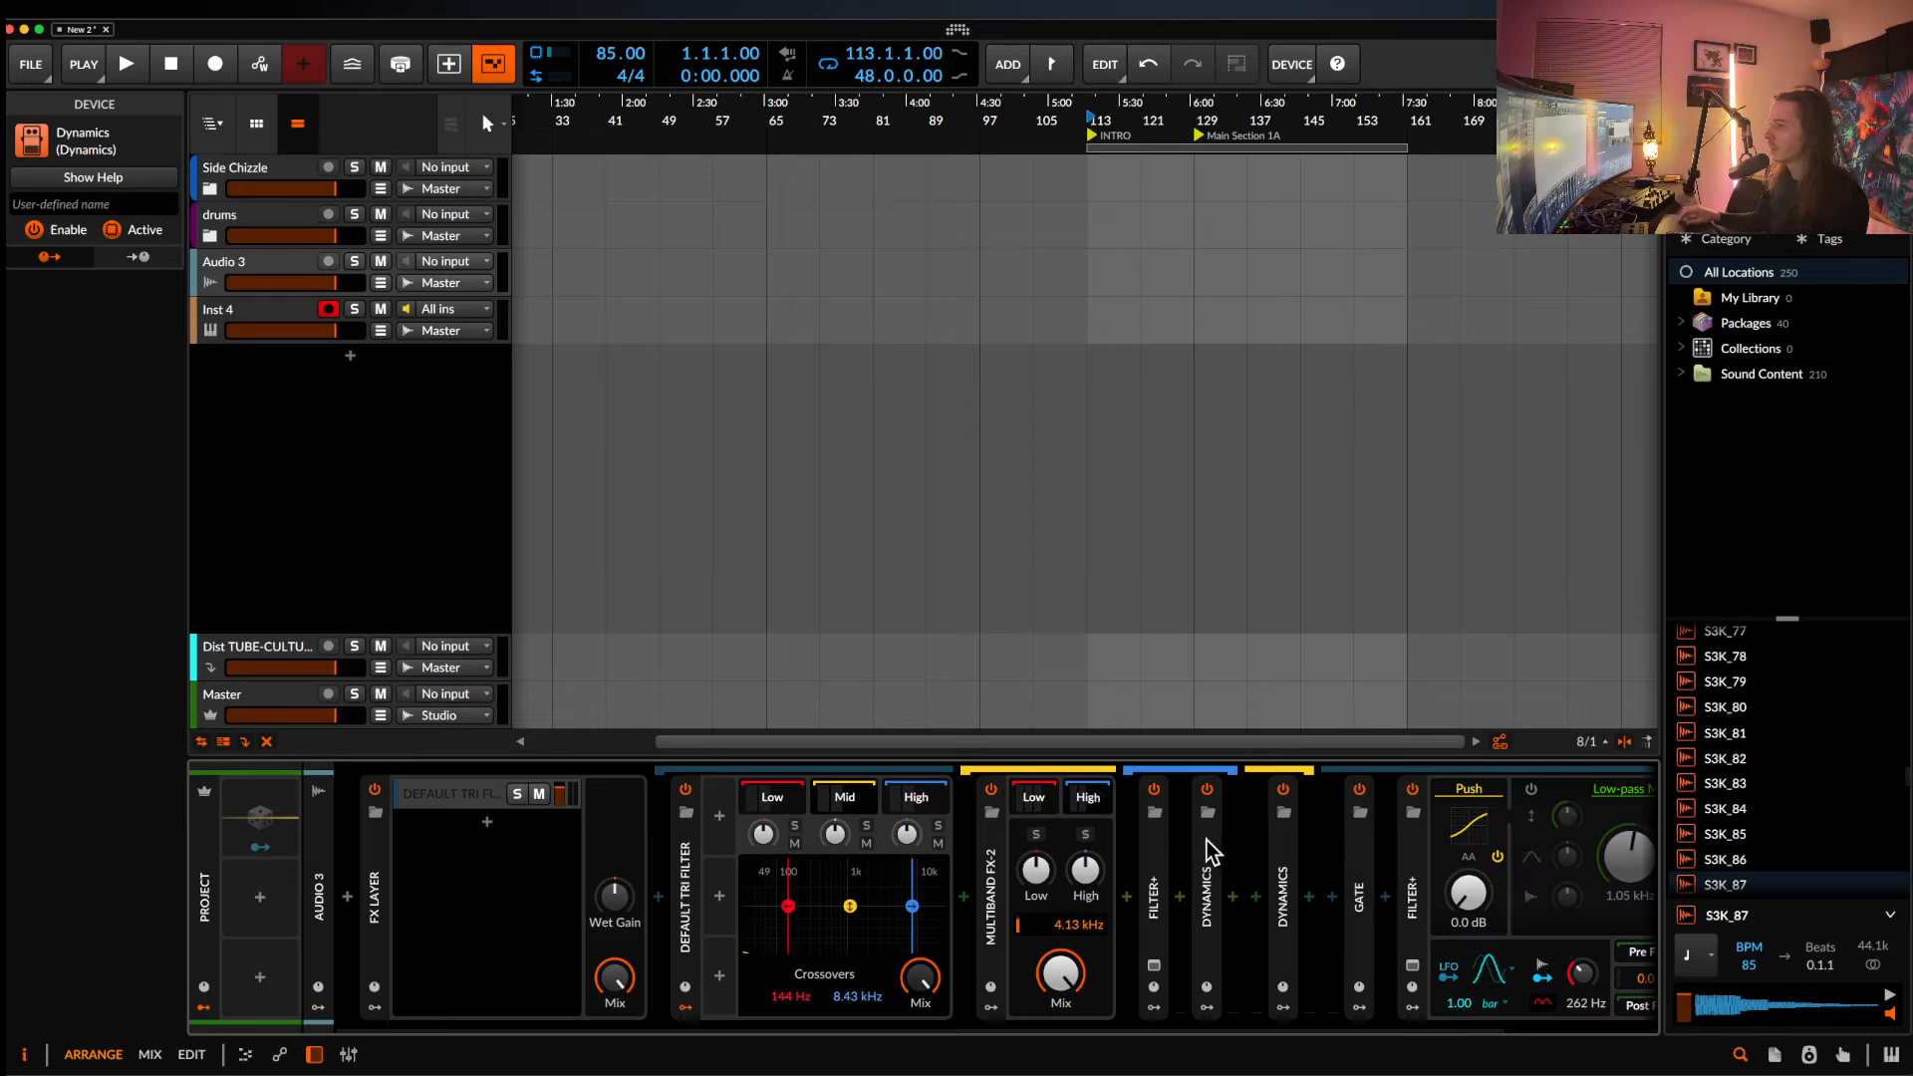
Collapse Multiband FX-2 and check the Dynamics placement at the end of DEFAULT TRI FILTER's Mid and High bands.
double_click(1002, 875)
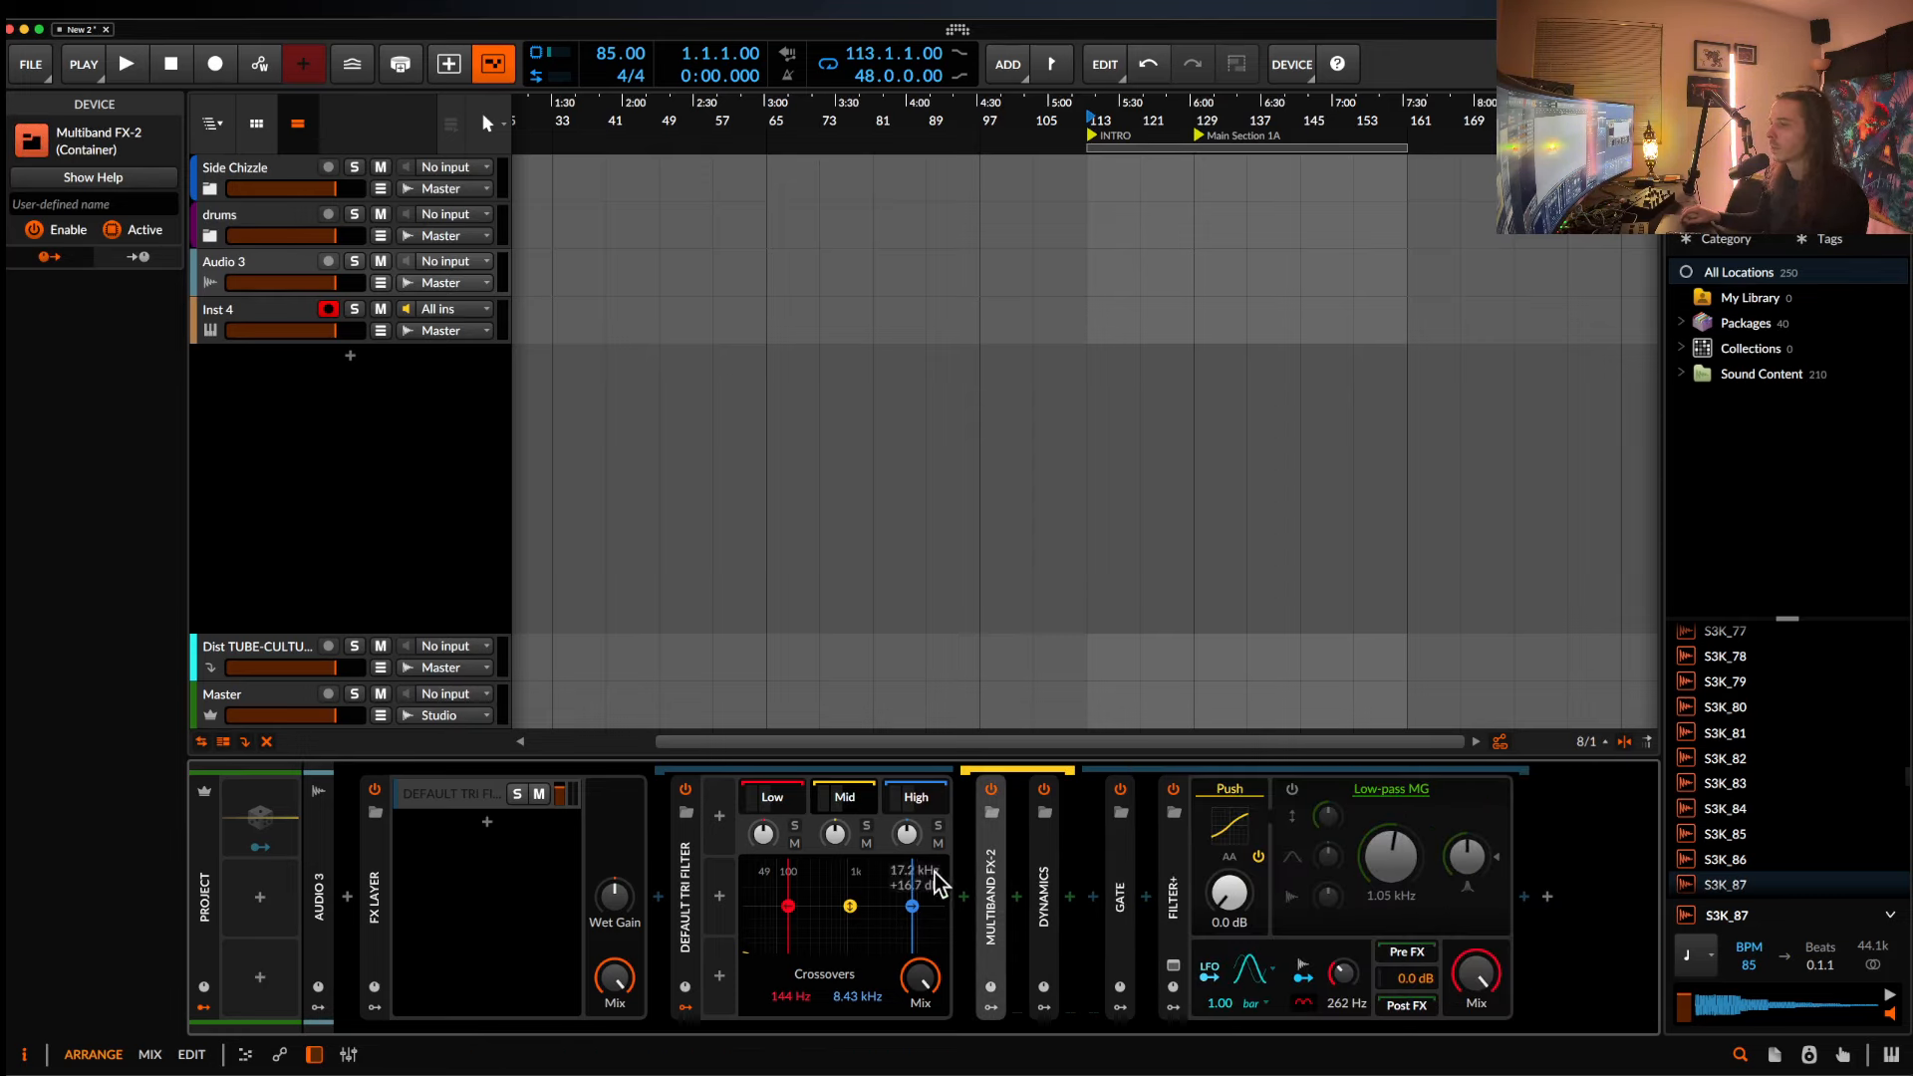
click(1049, 881)
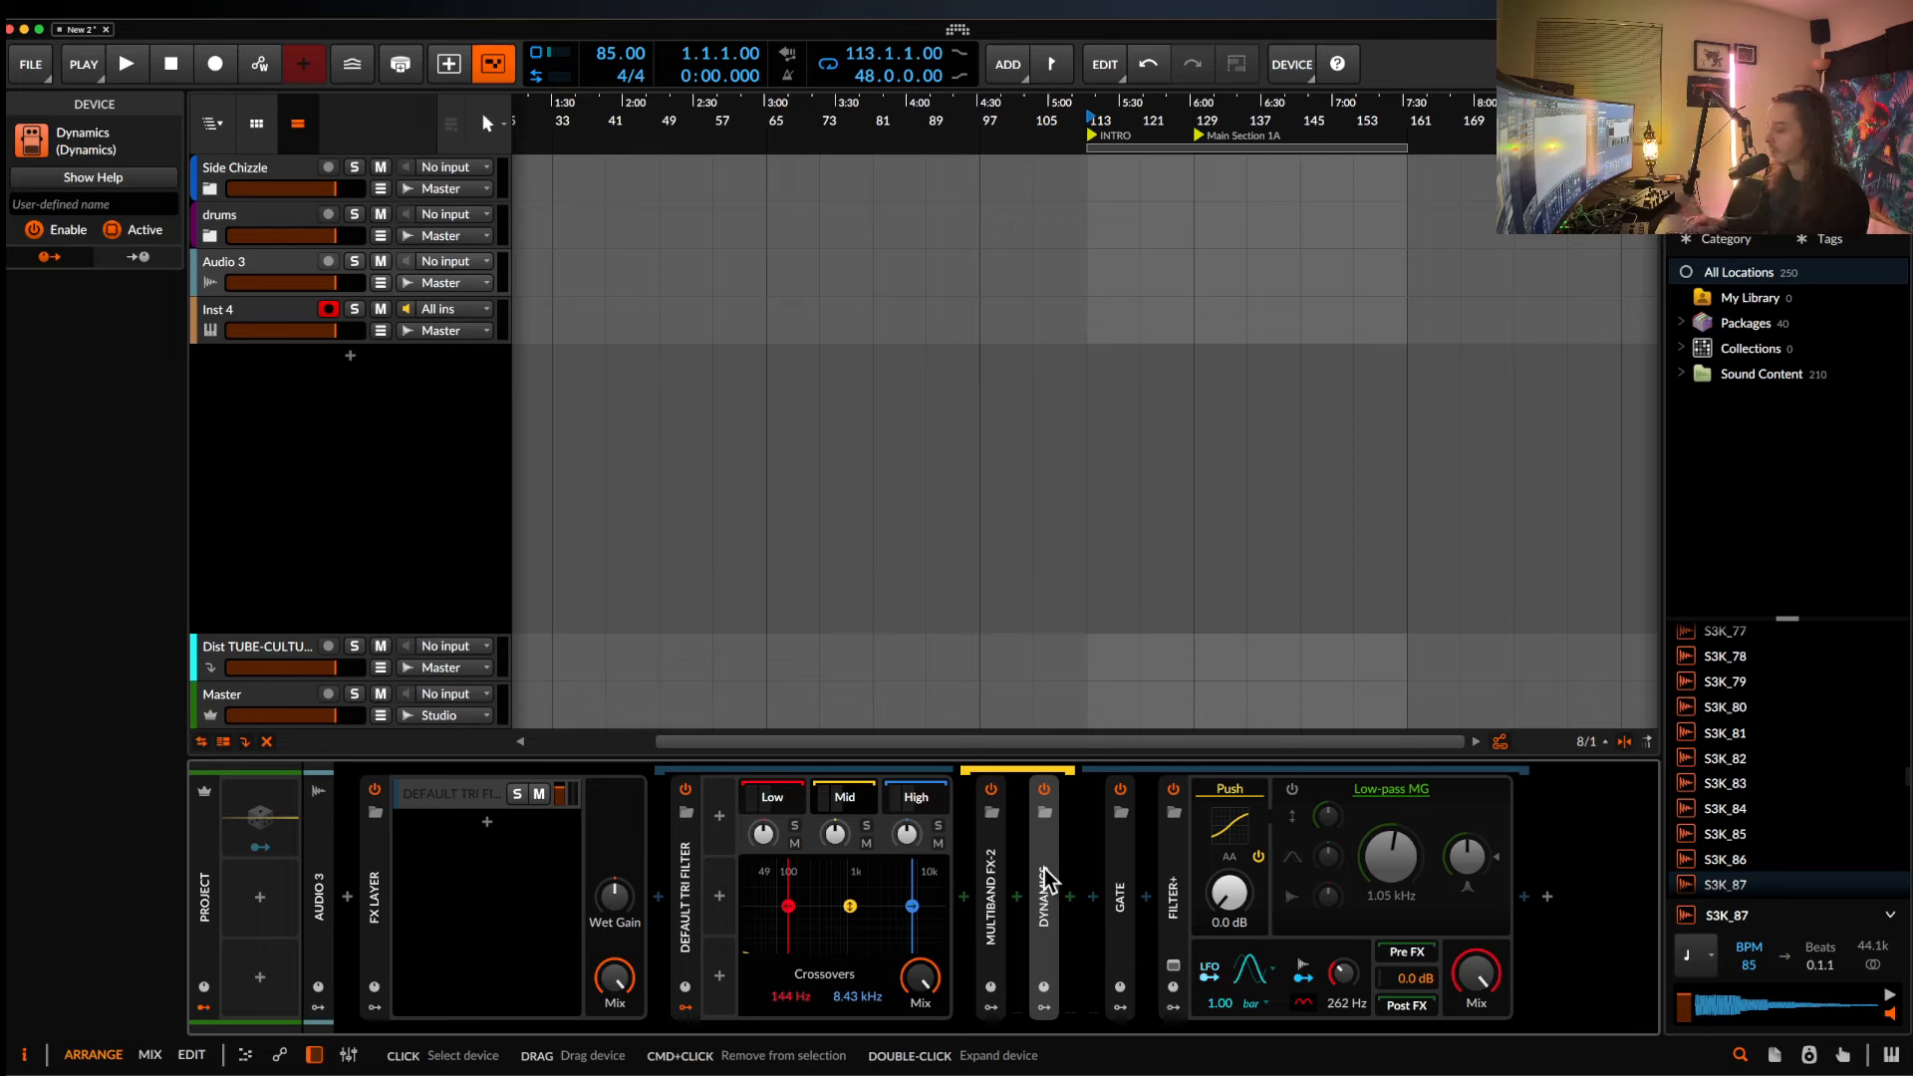
click(907, 802)
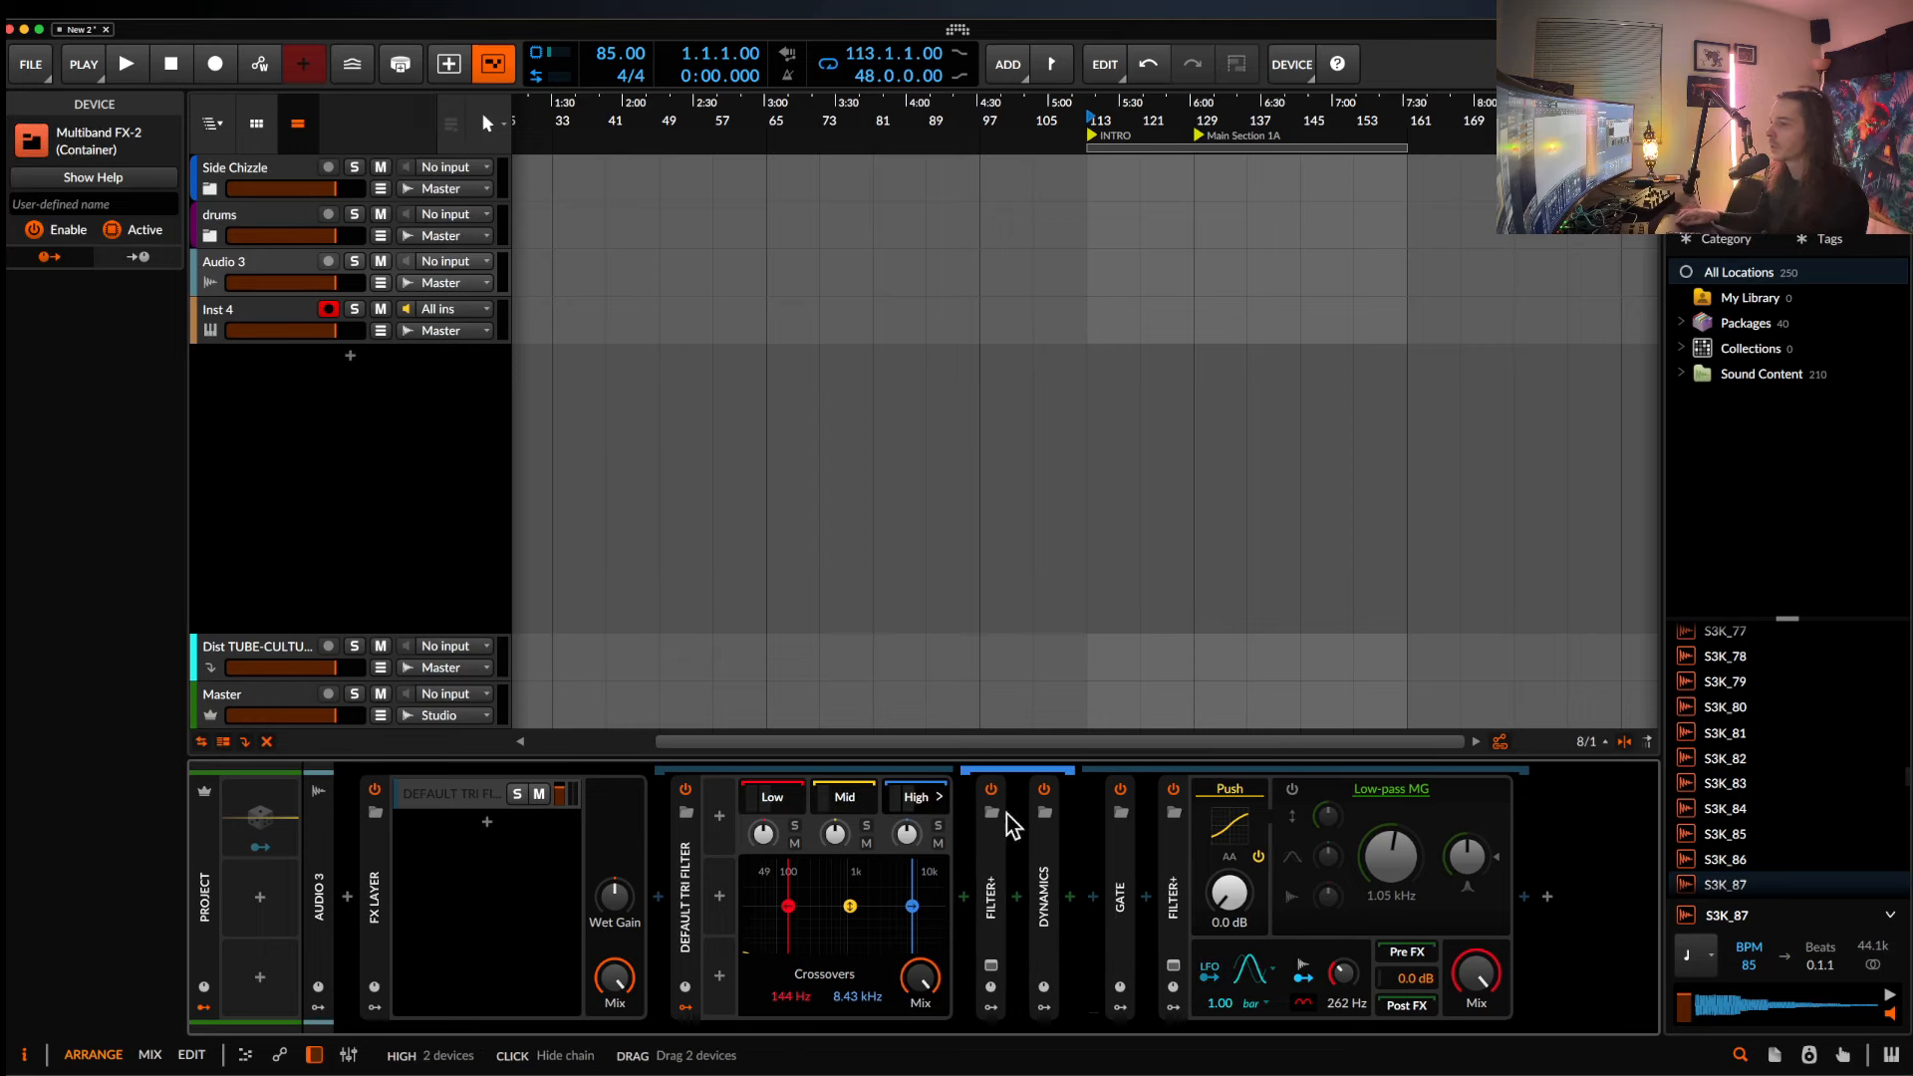
double_click(1044, 875)
double_click(1045, 875)
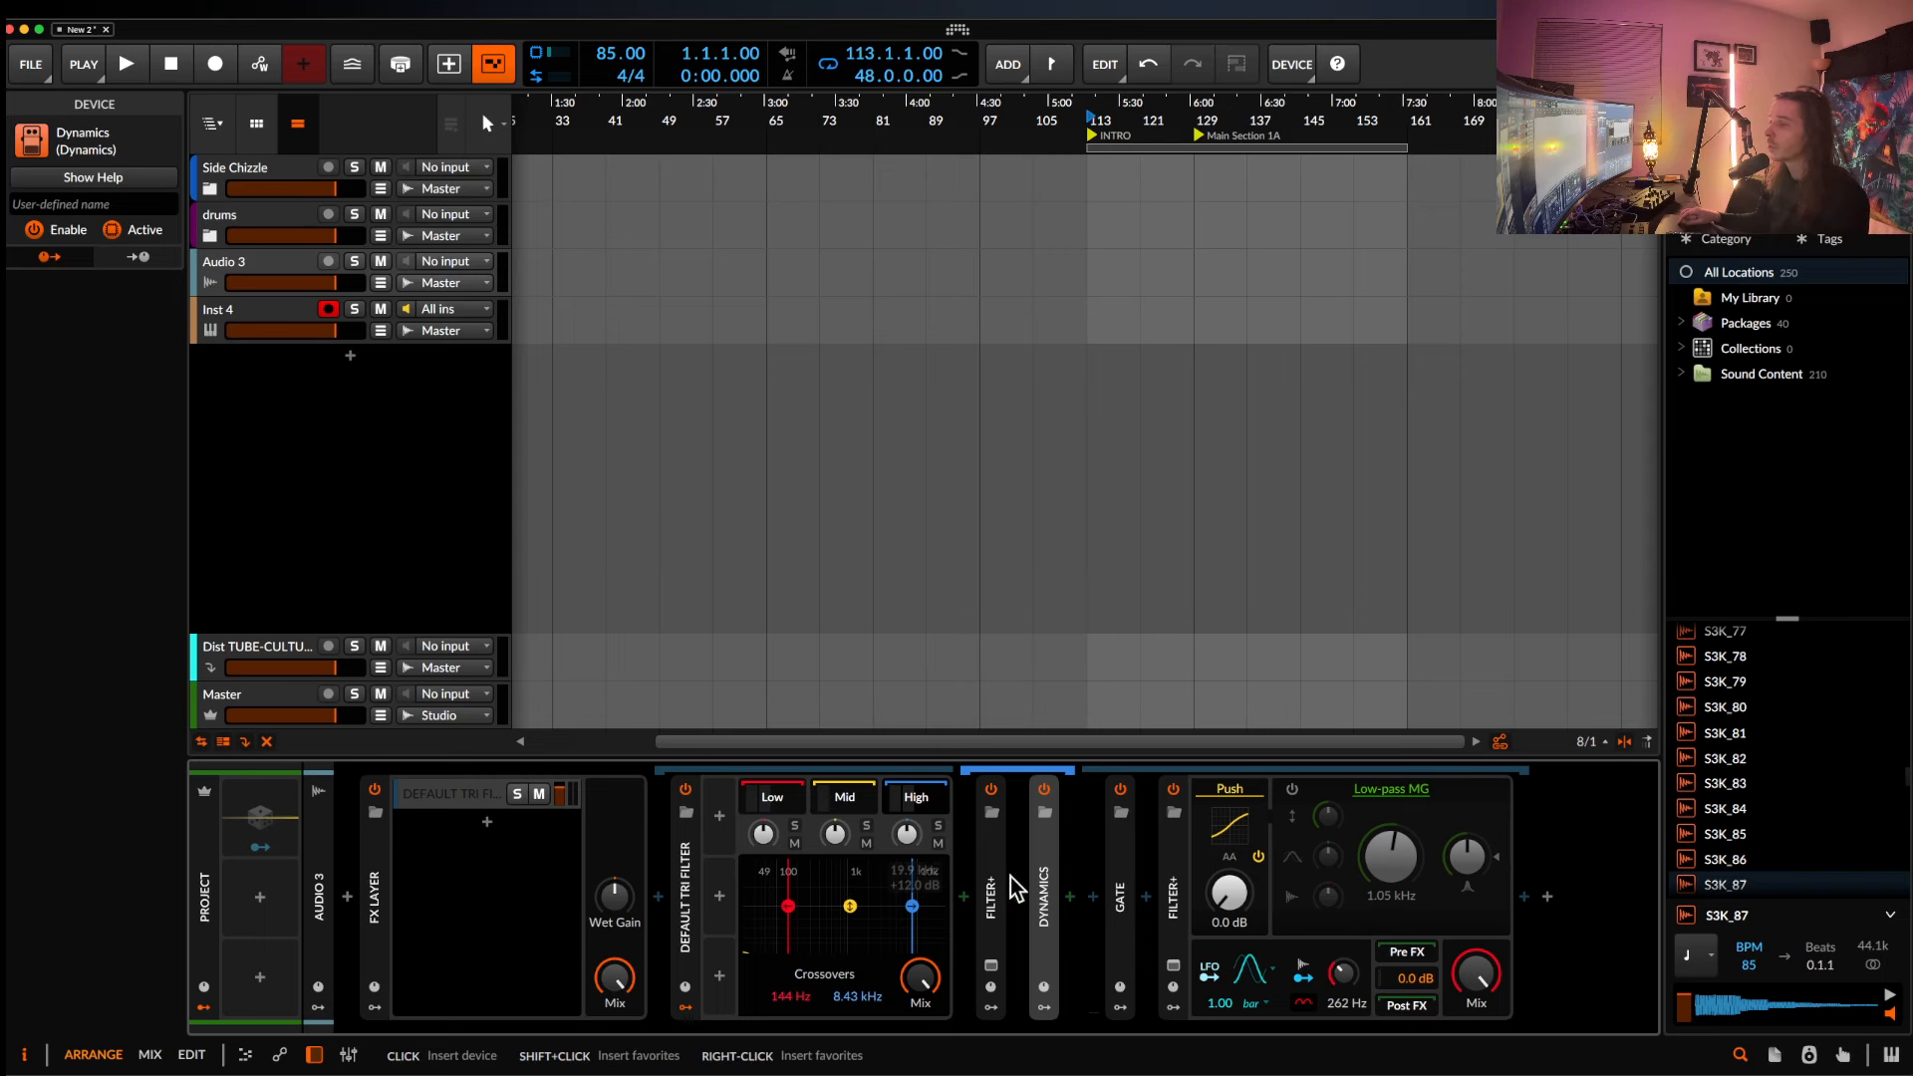
Insert a Convolution device between the Gate and the final Filter+.
click(1148, 899)
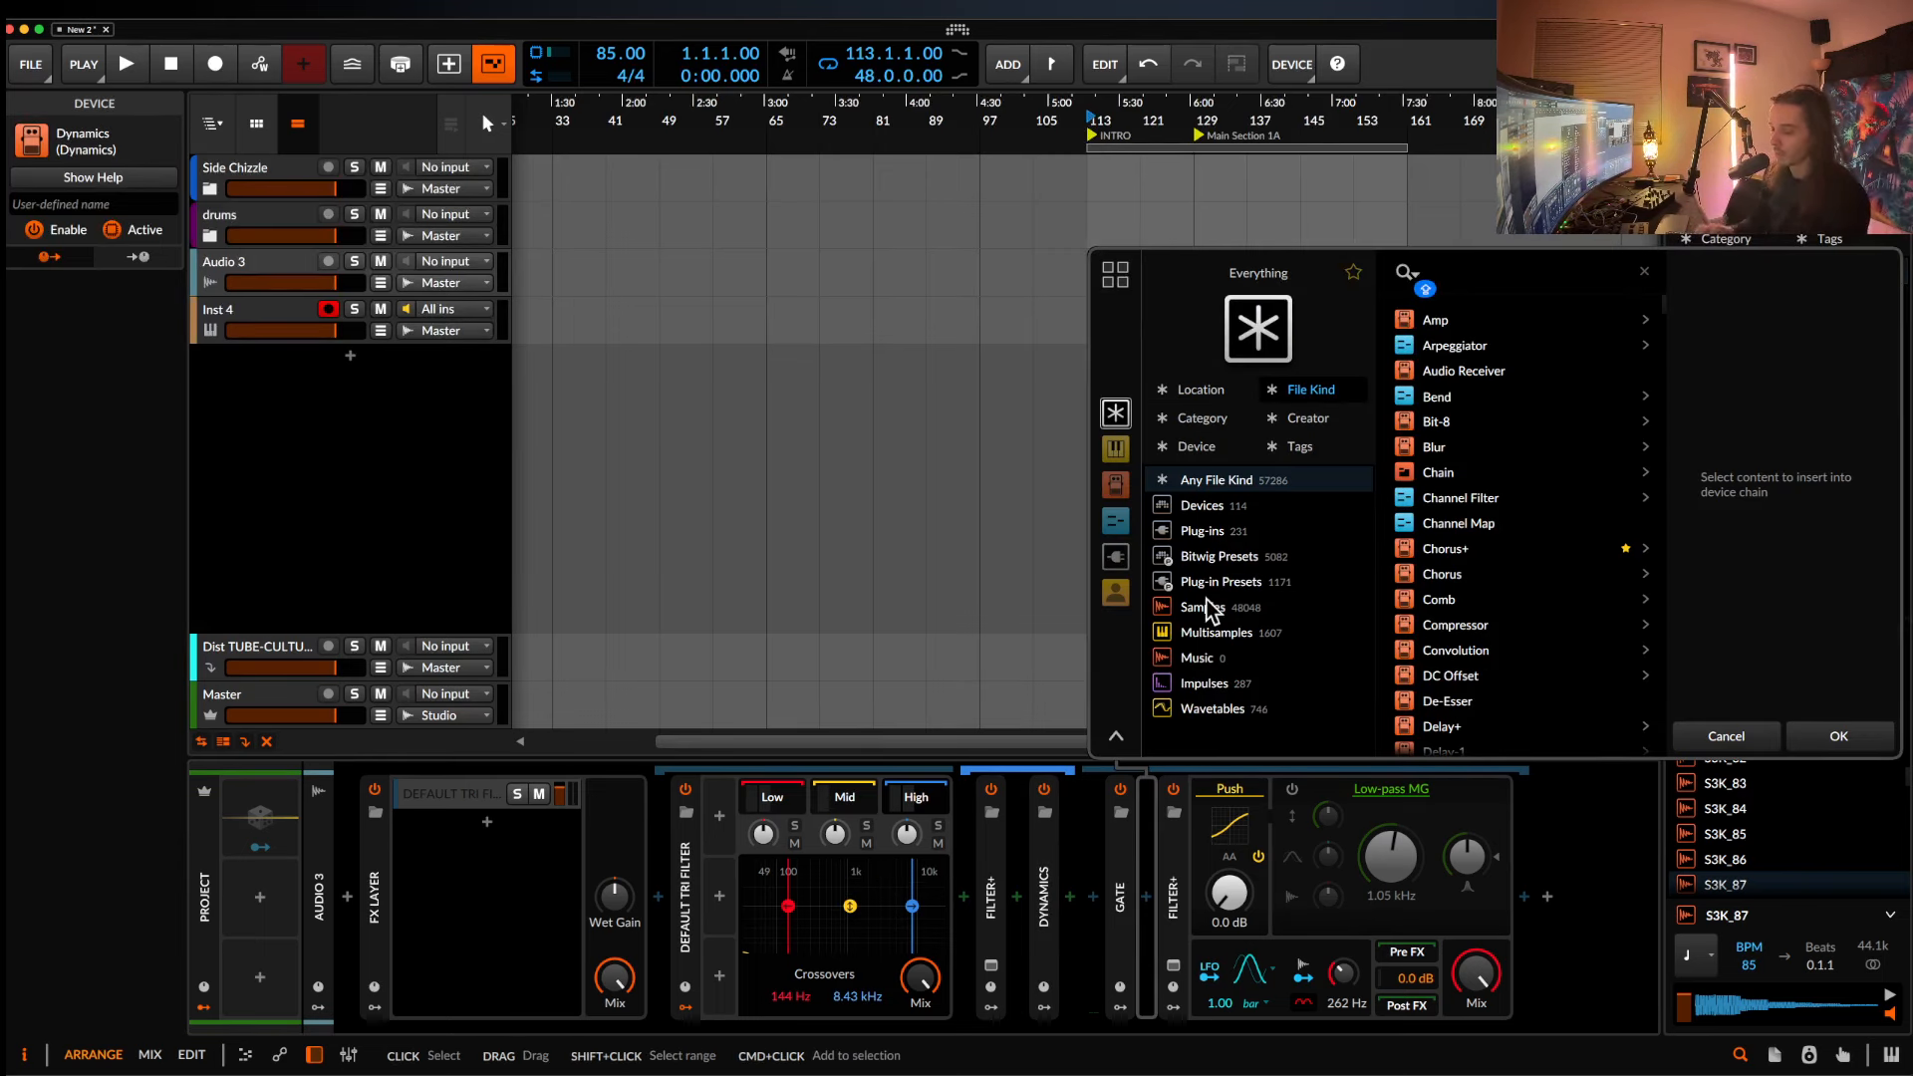
text(con)
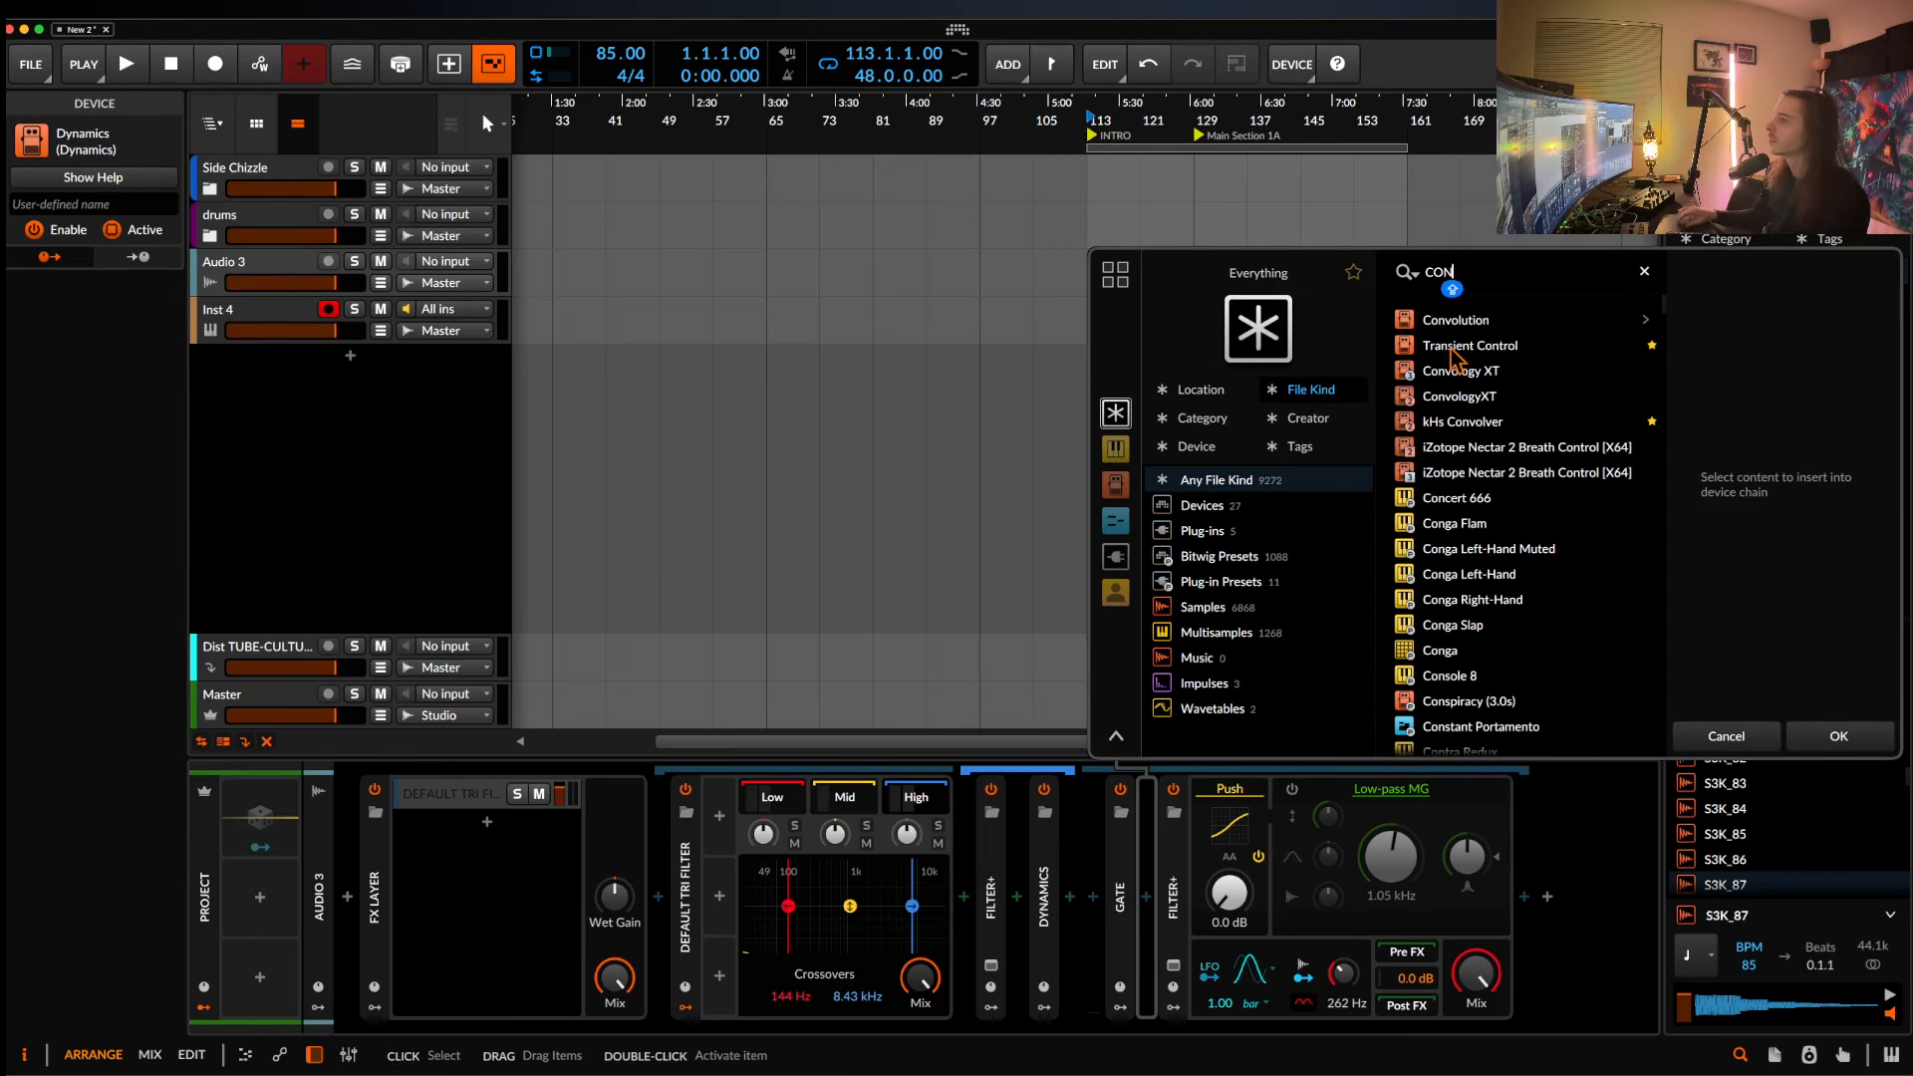
click(1441, 325)
click(1814, 735)
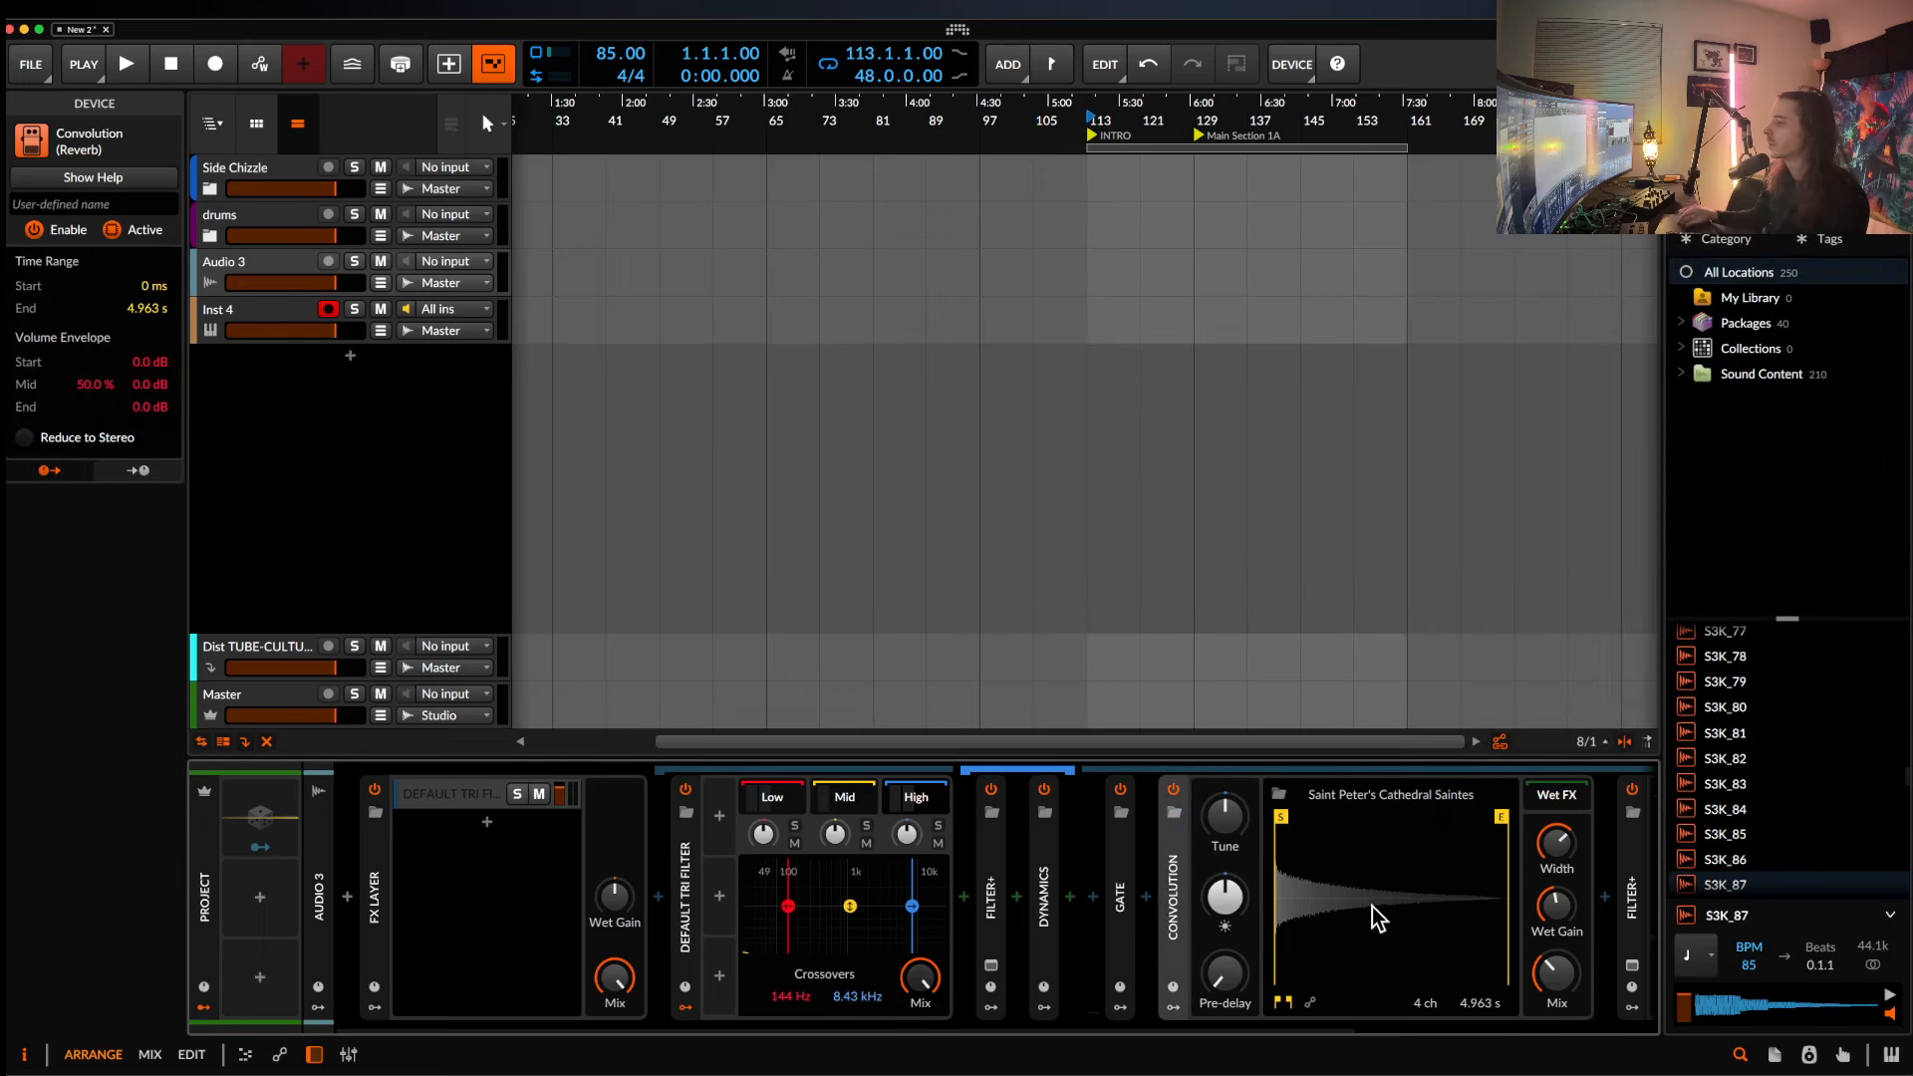
Load the M5k - Locker impulse into the Convolution device and collapse the device.
scroll(1372, 906, right, 3)
click(1096, 797)
scroll(1211, 476, down, 15)
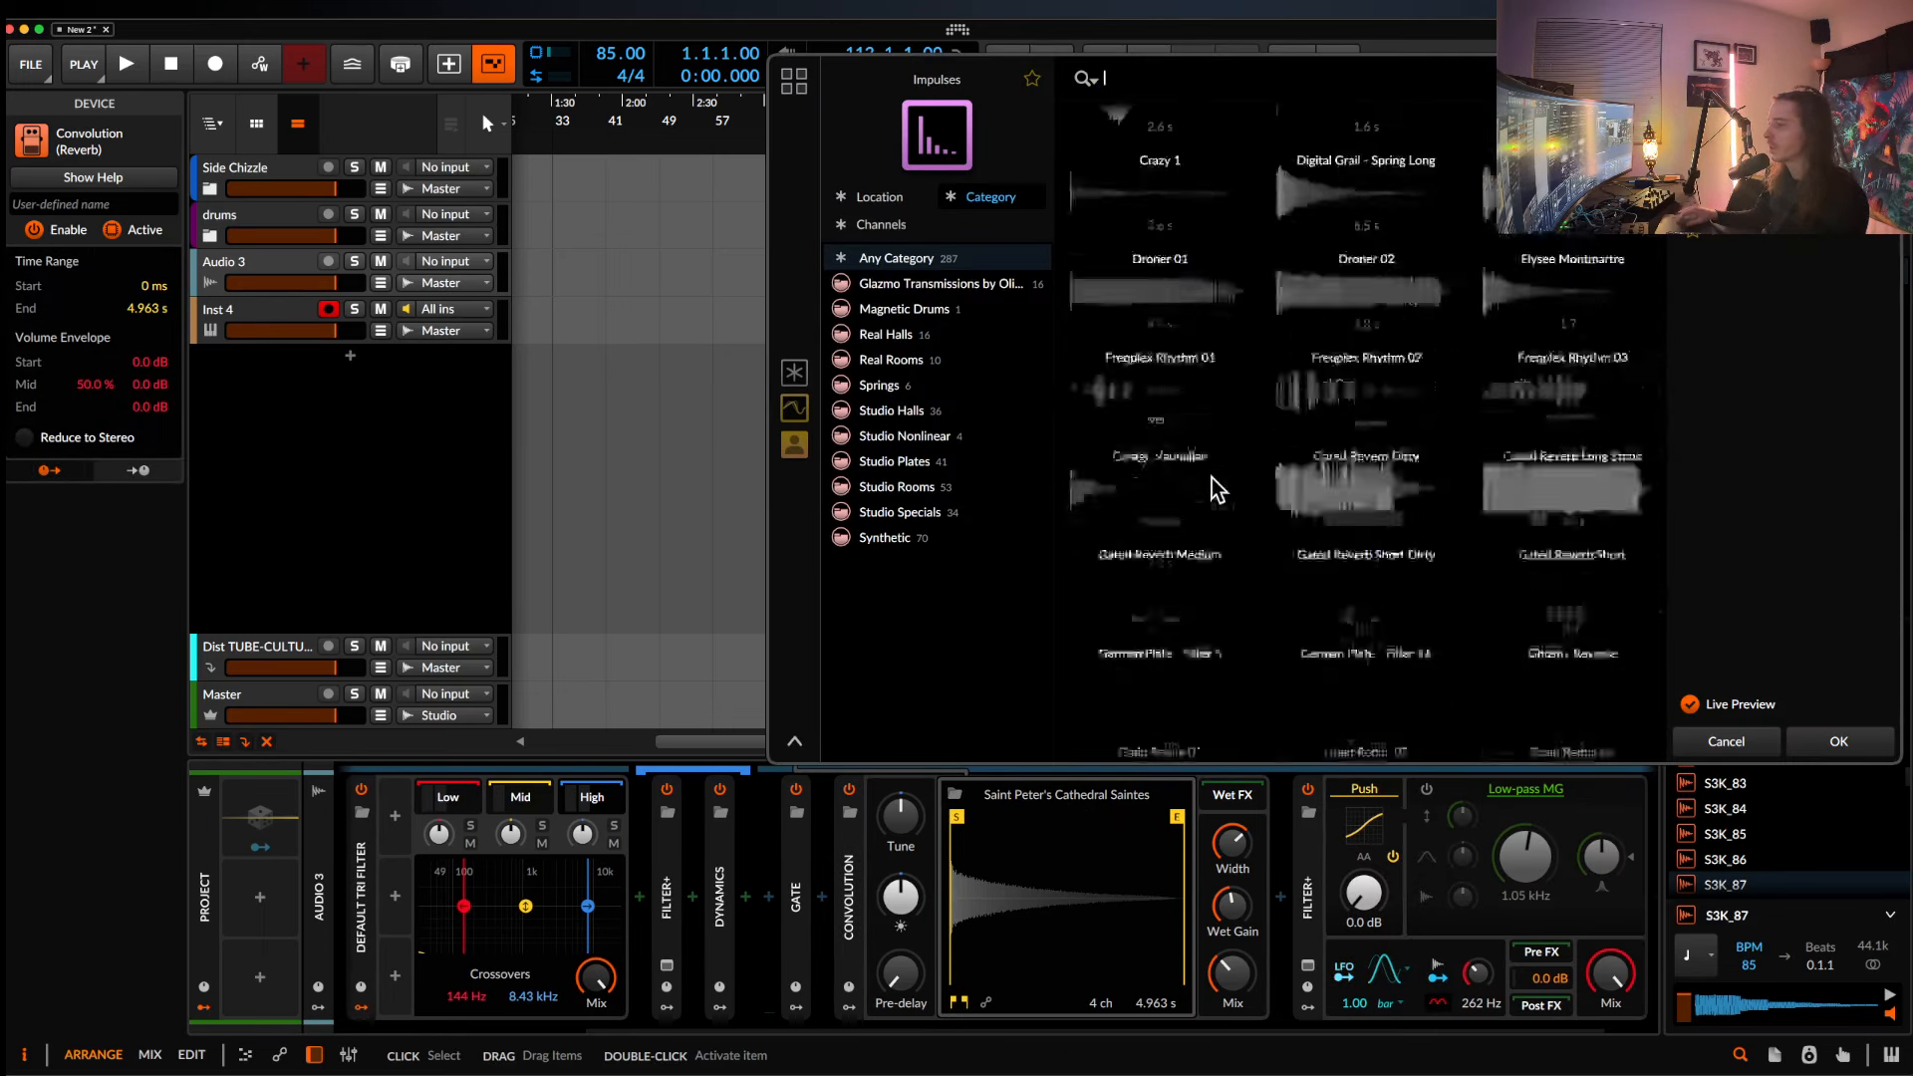
click(1366, 503)
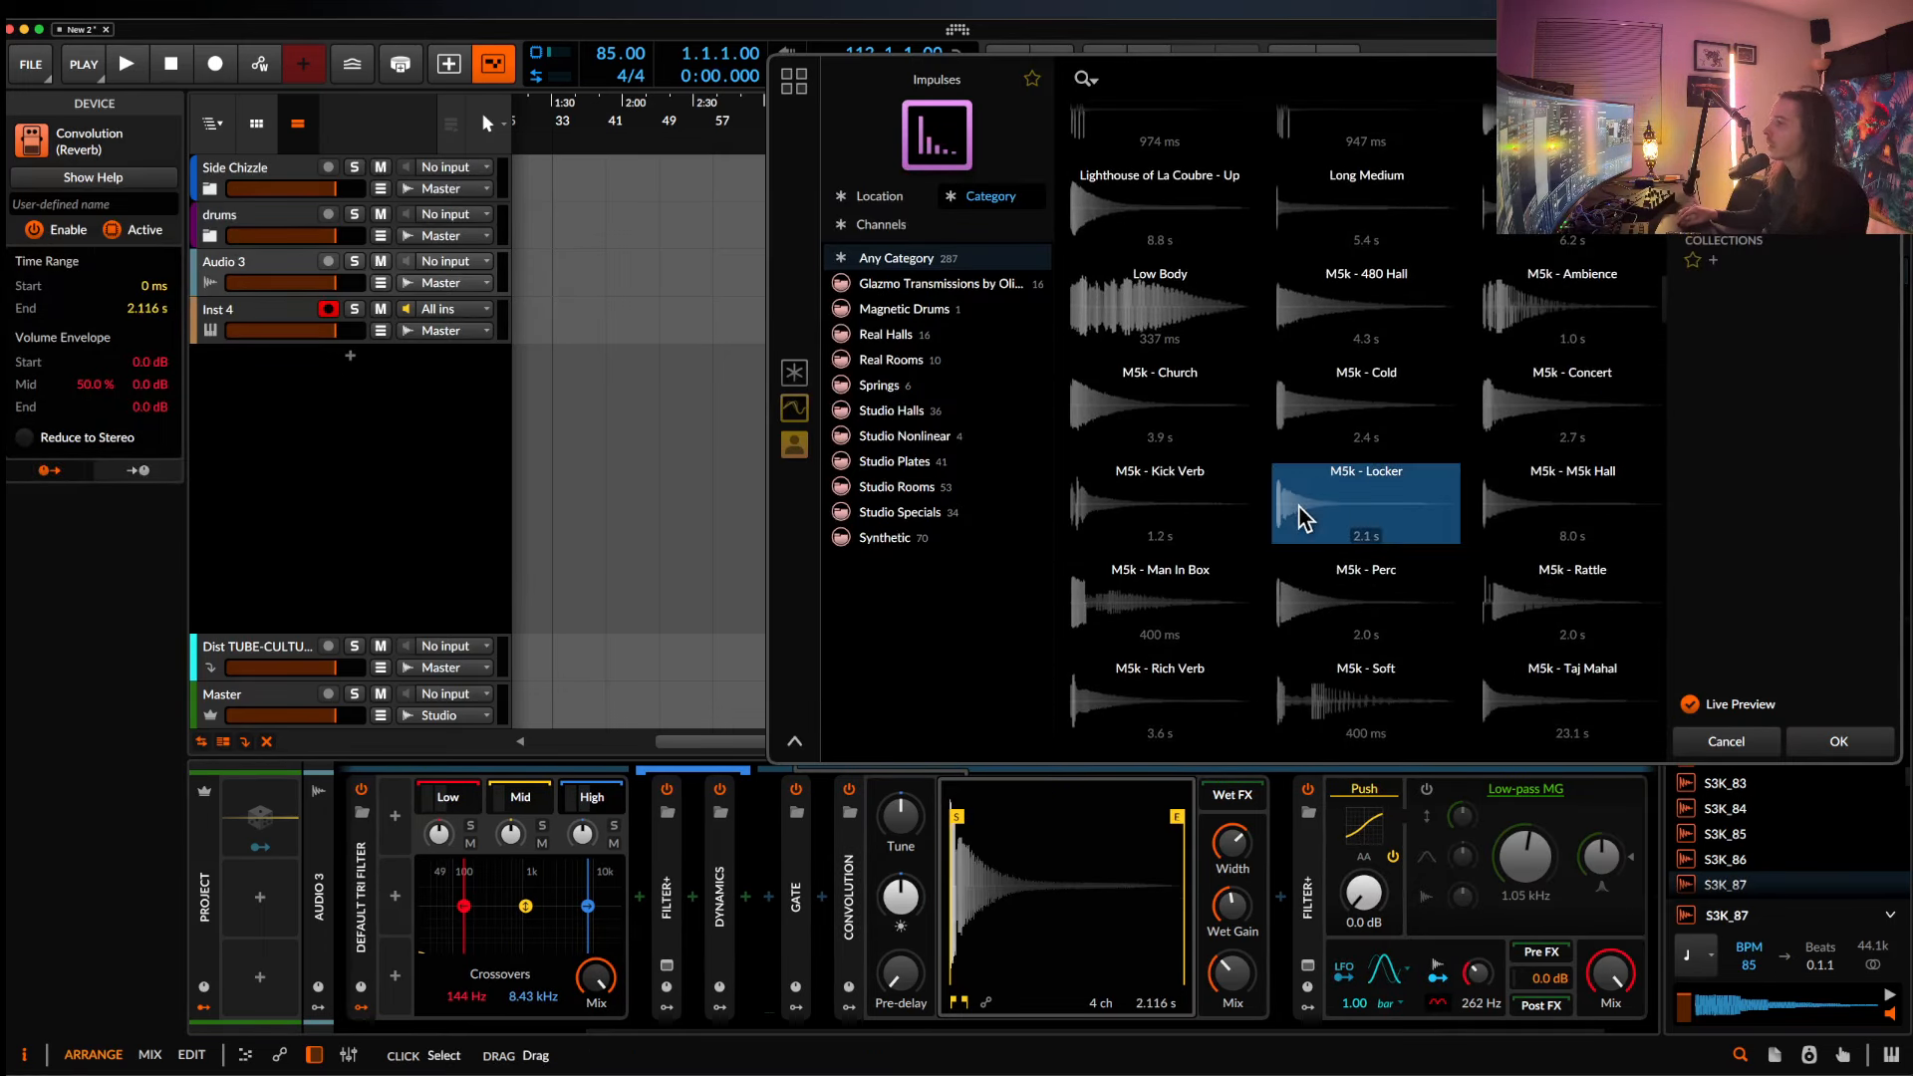
click(1839, 741)
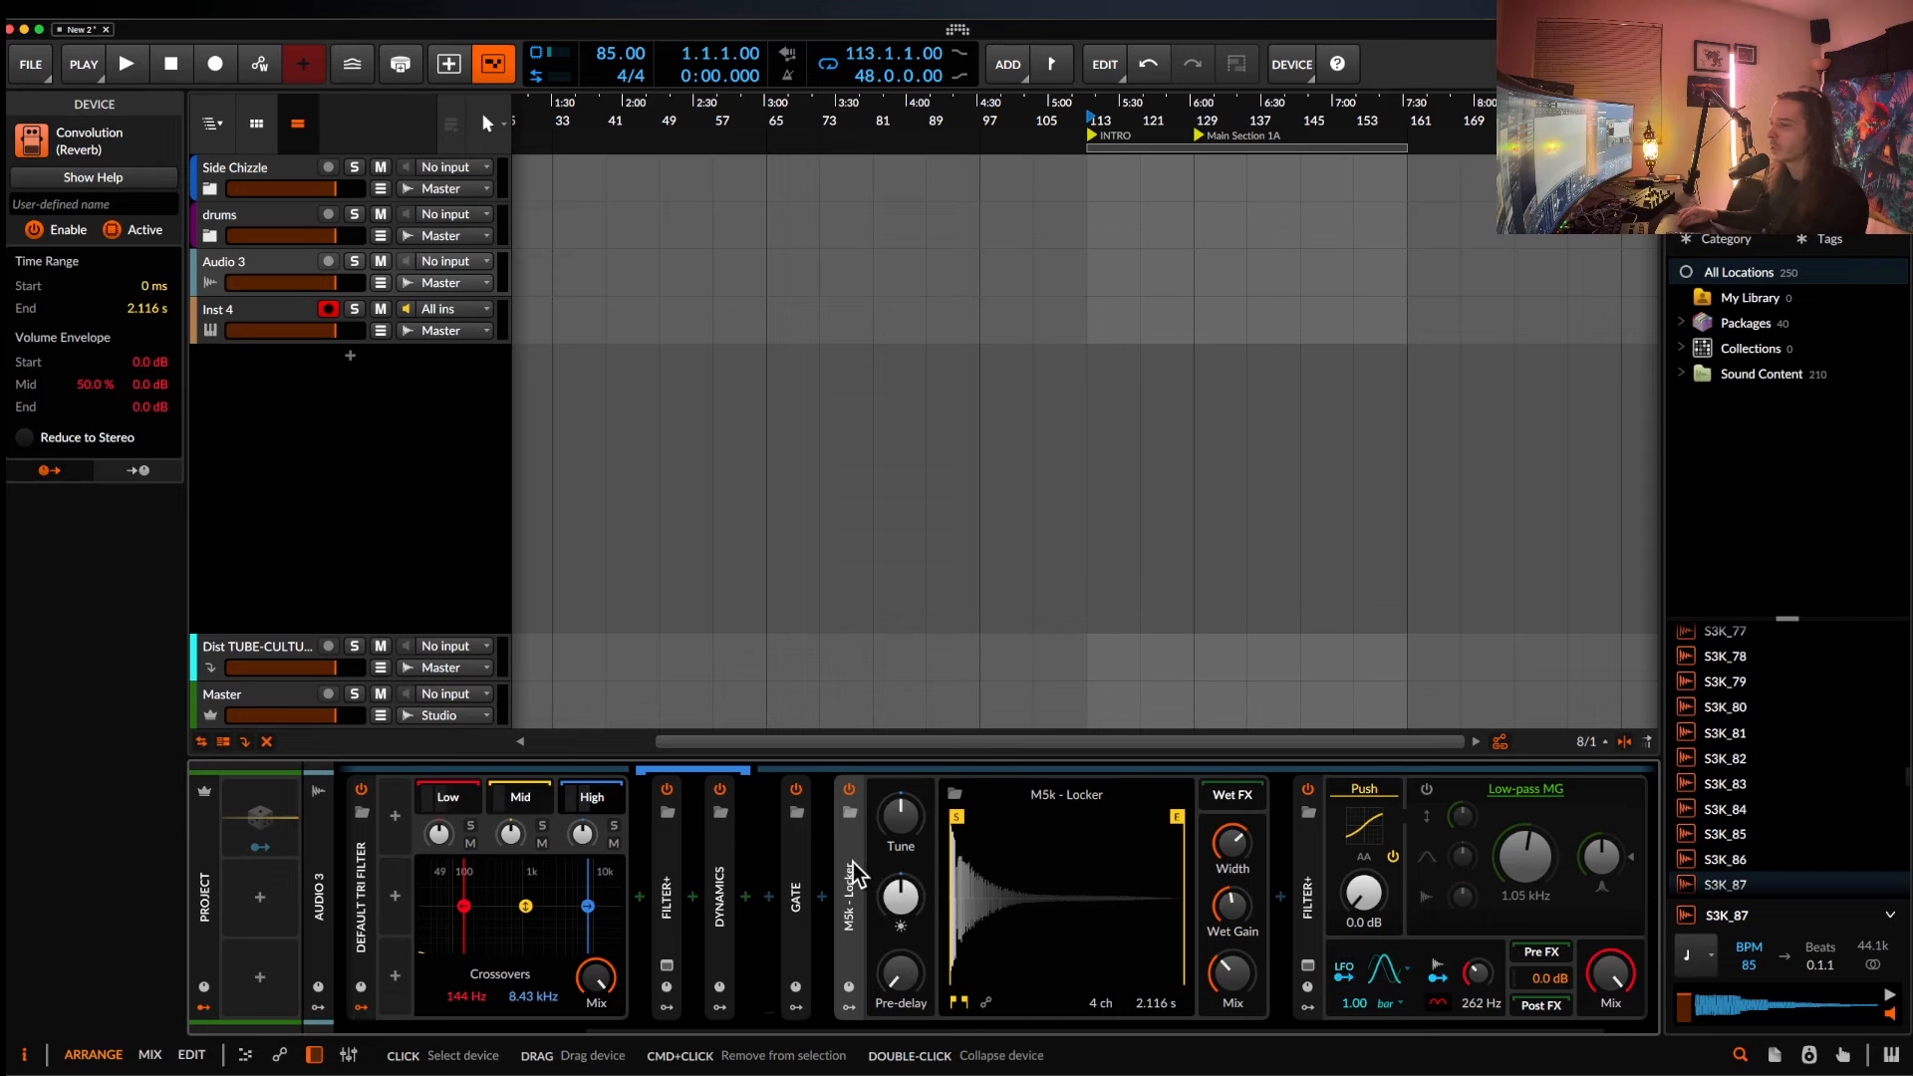
double_click(849, 897)
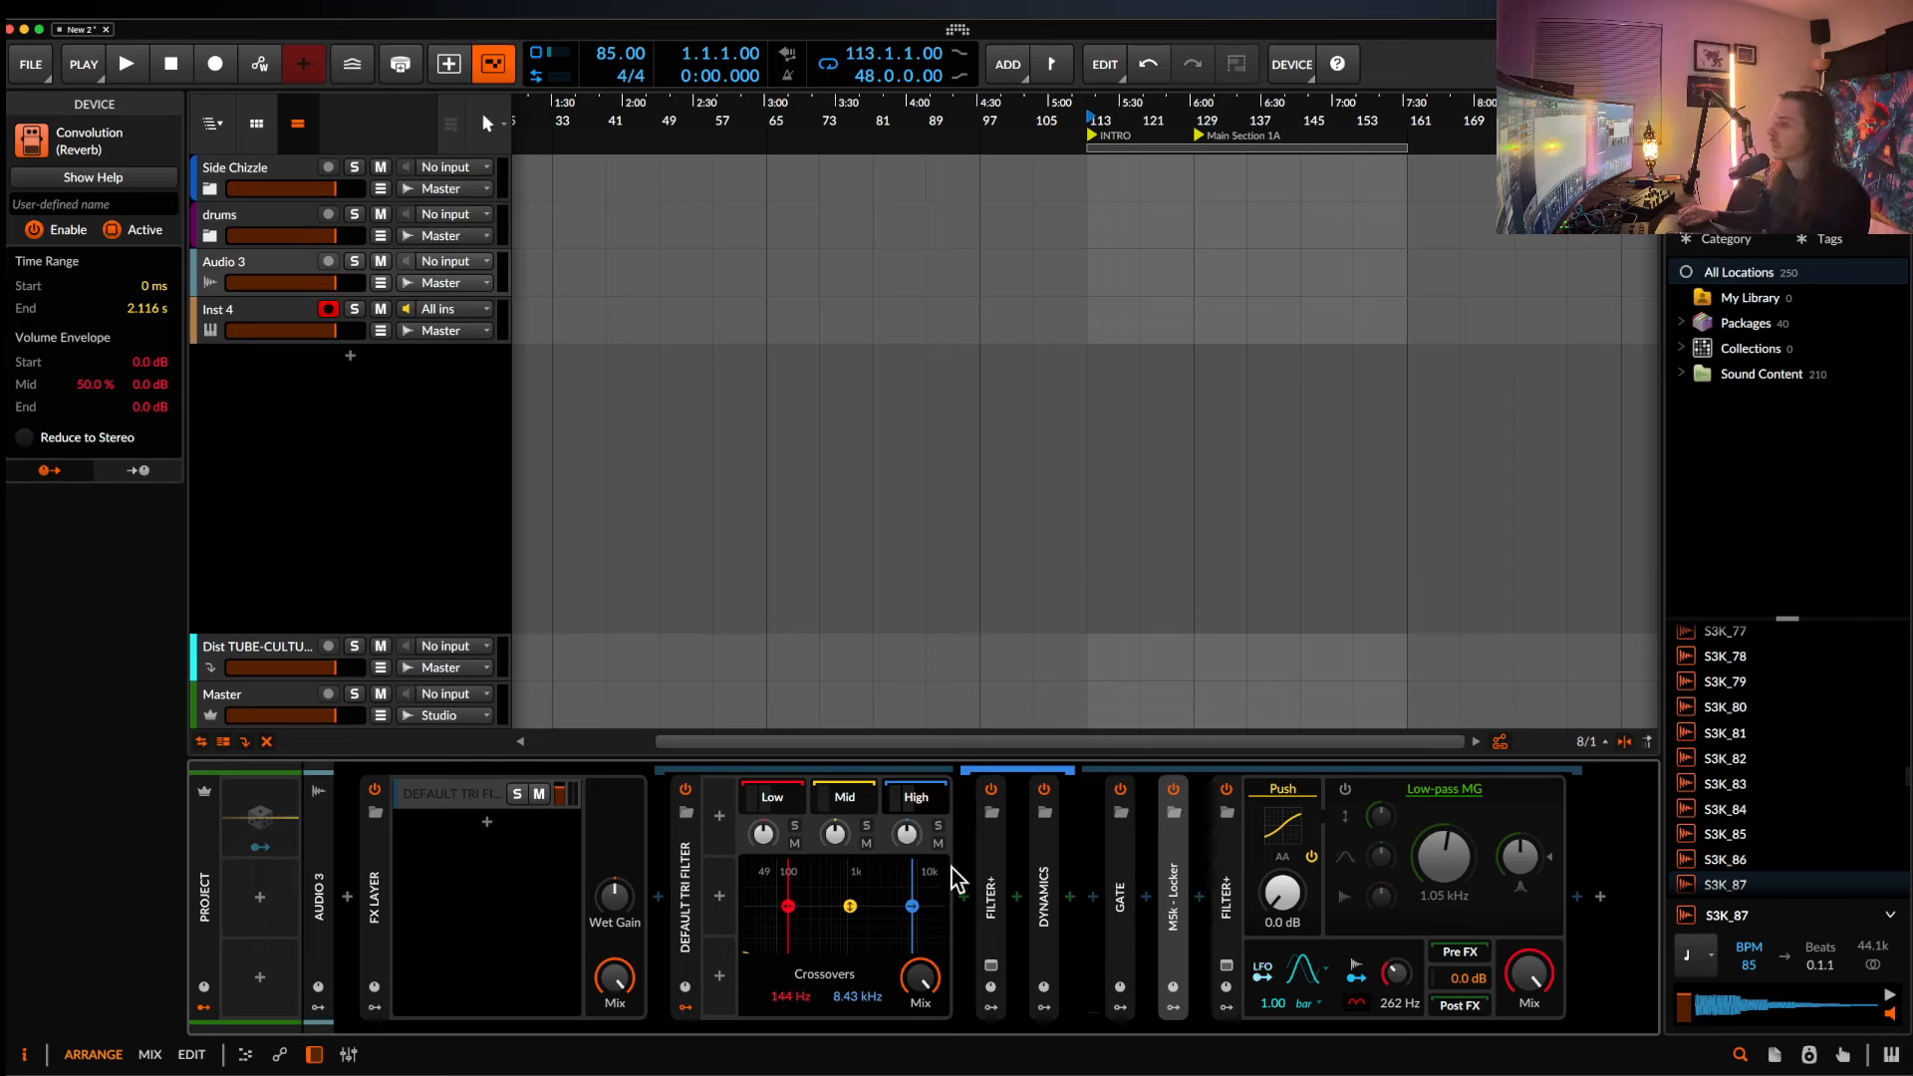
Check the Trash 2 reference image, insert Delay+ between the Convolution and the final Filter+, and collapse it.
click(3, 508)
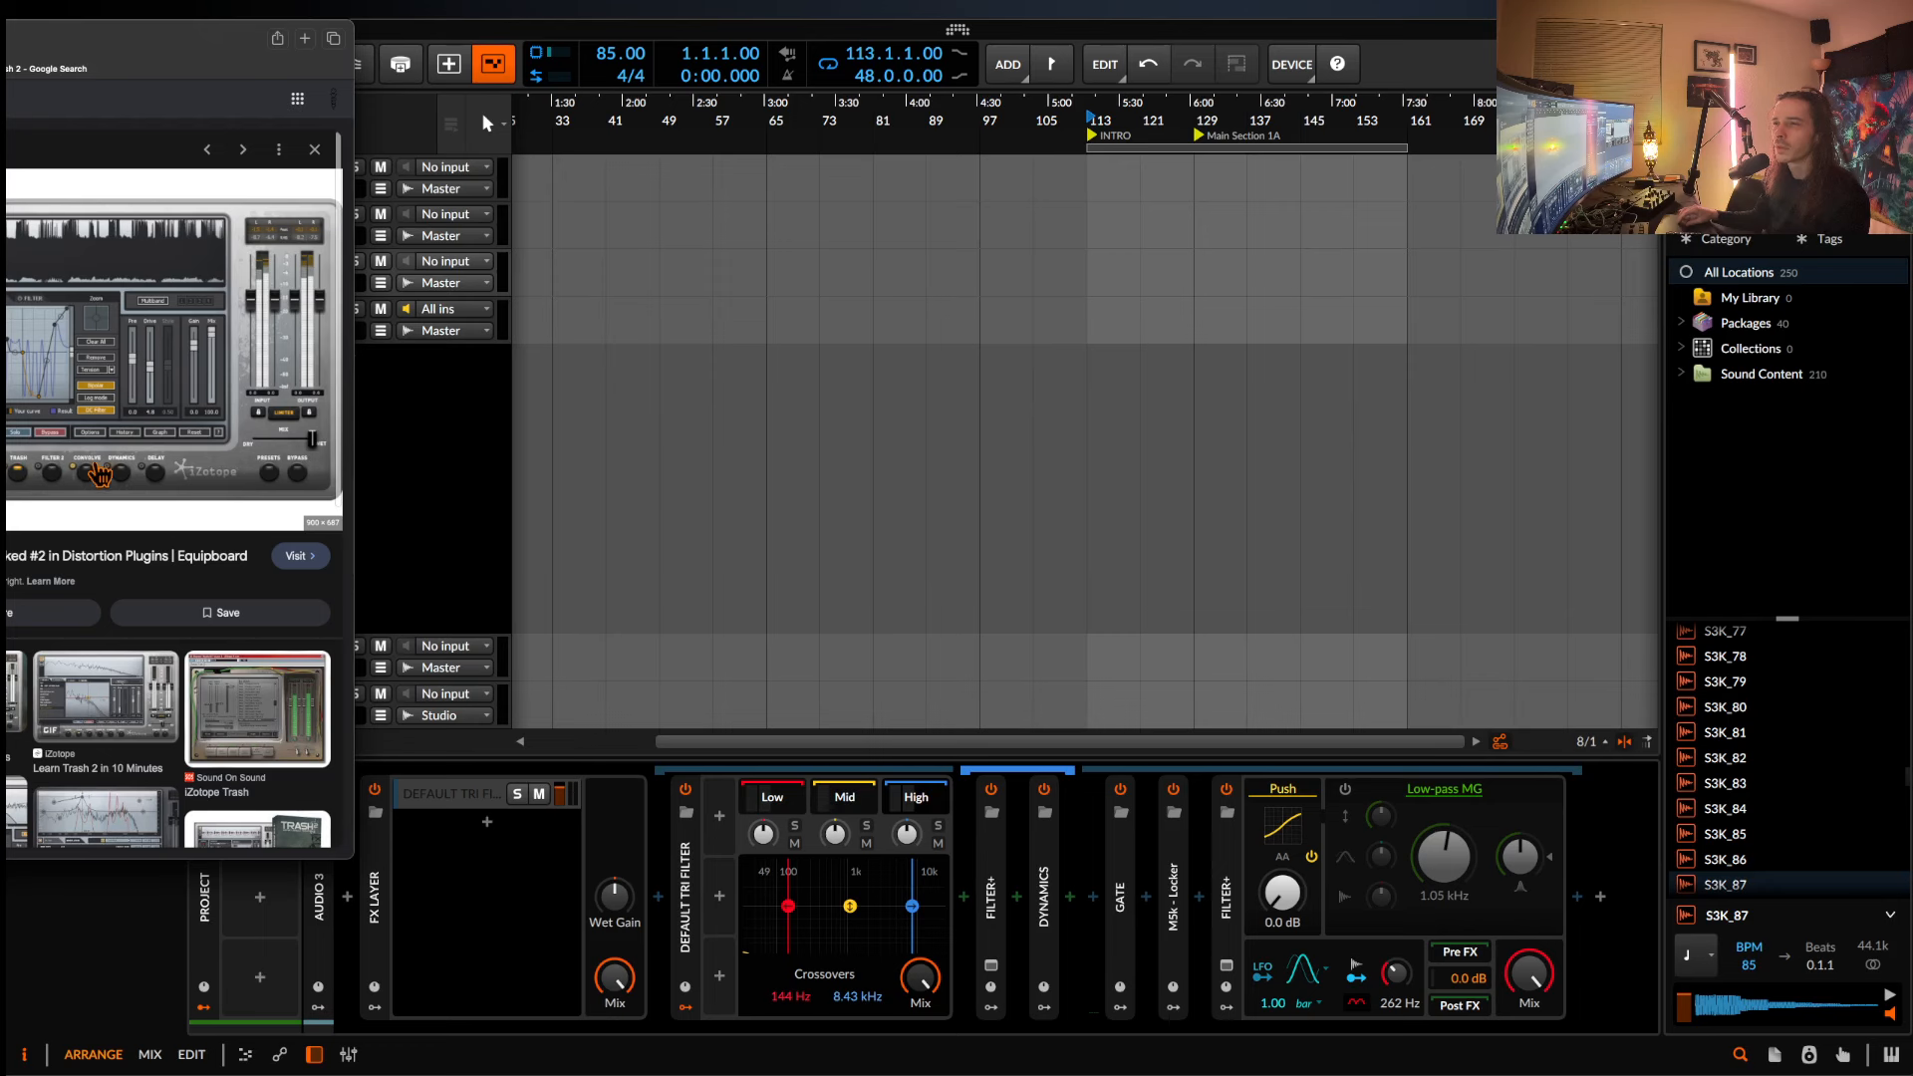
click(1200, 897)
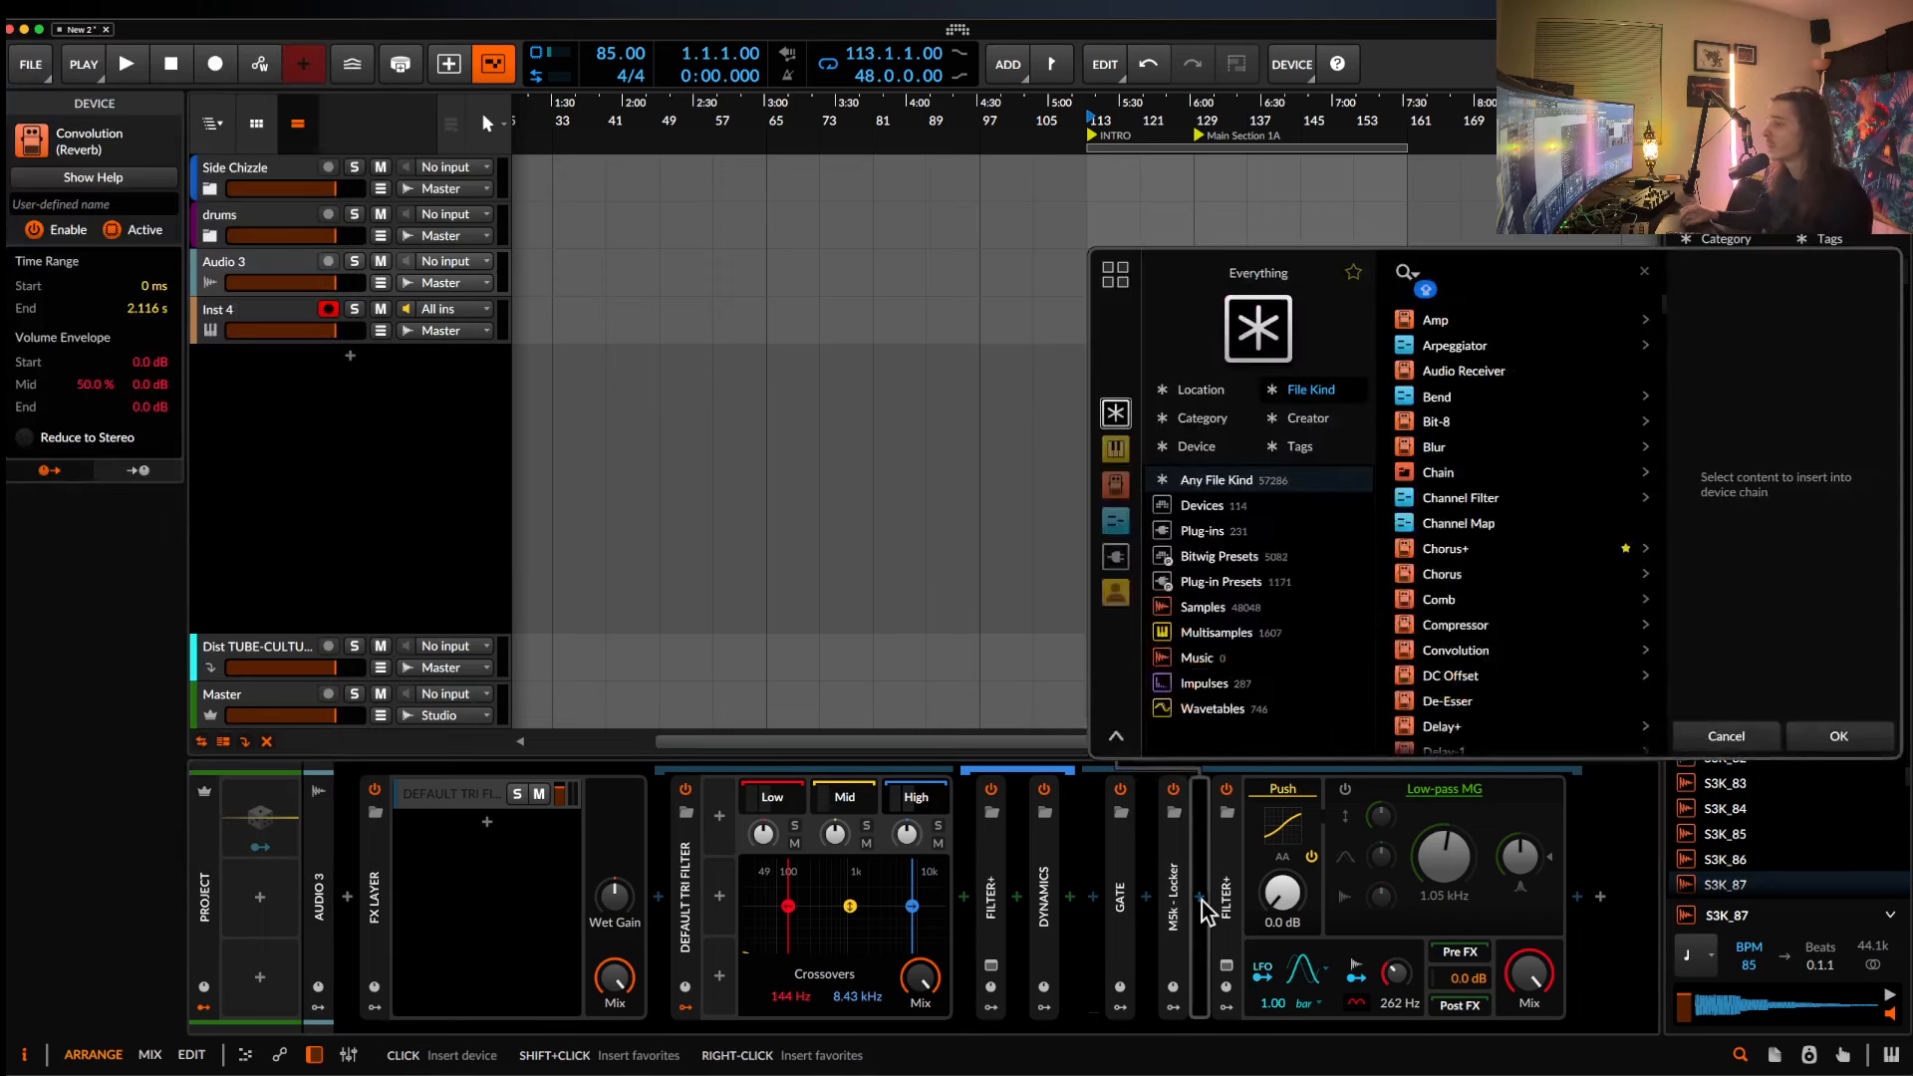
text(DELAY)
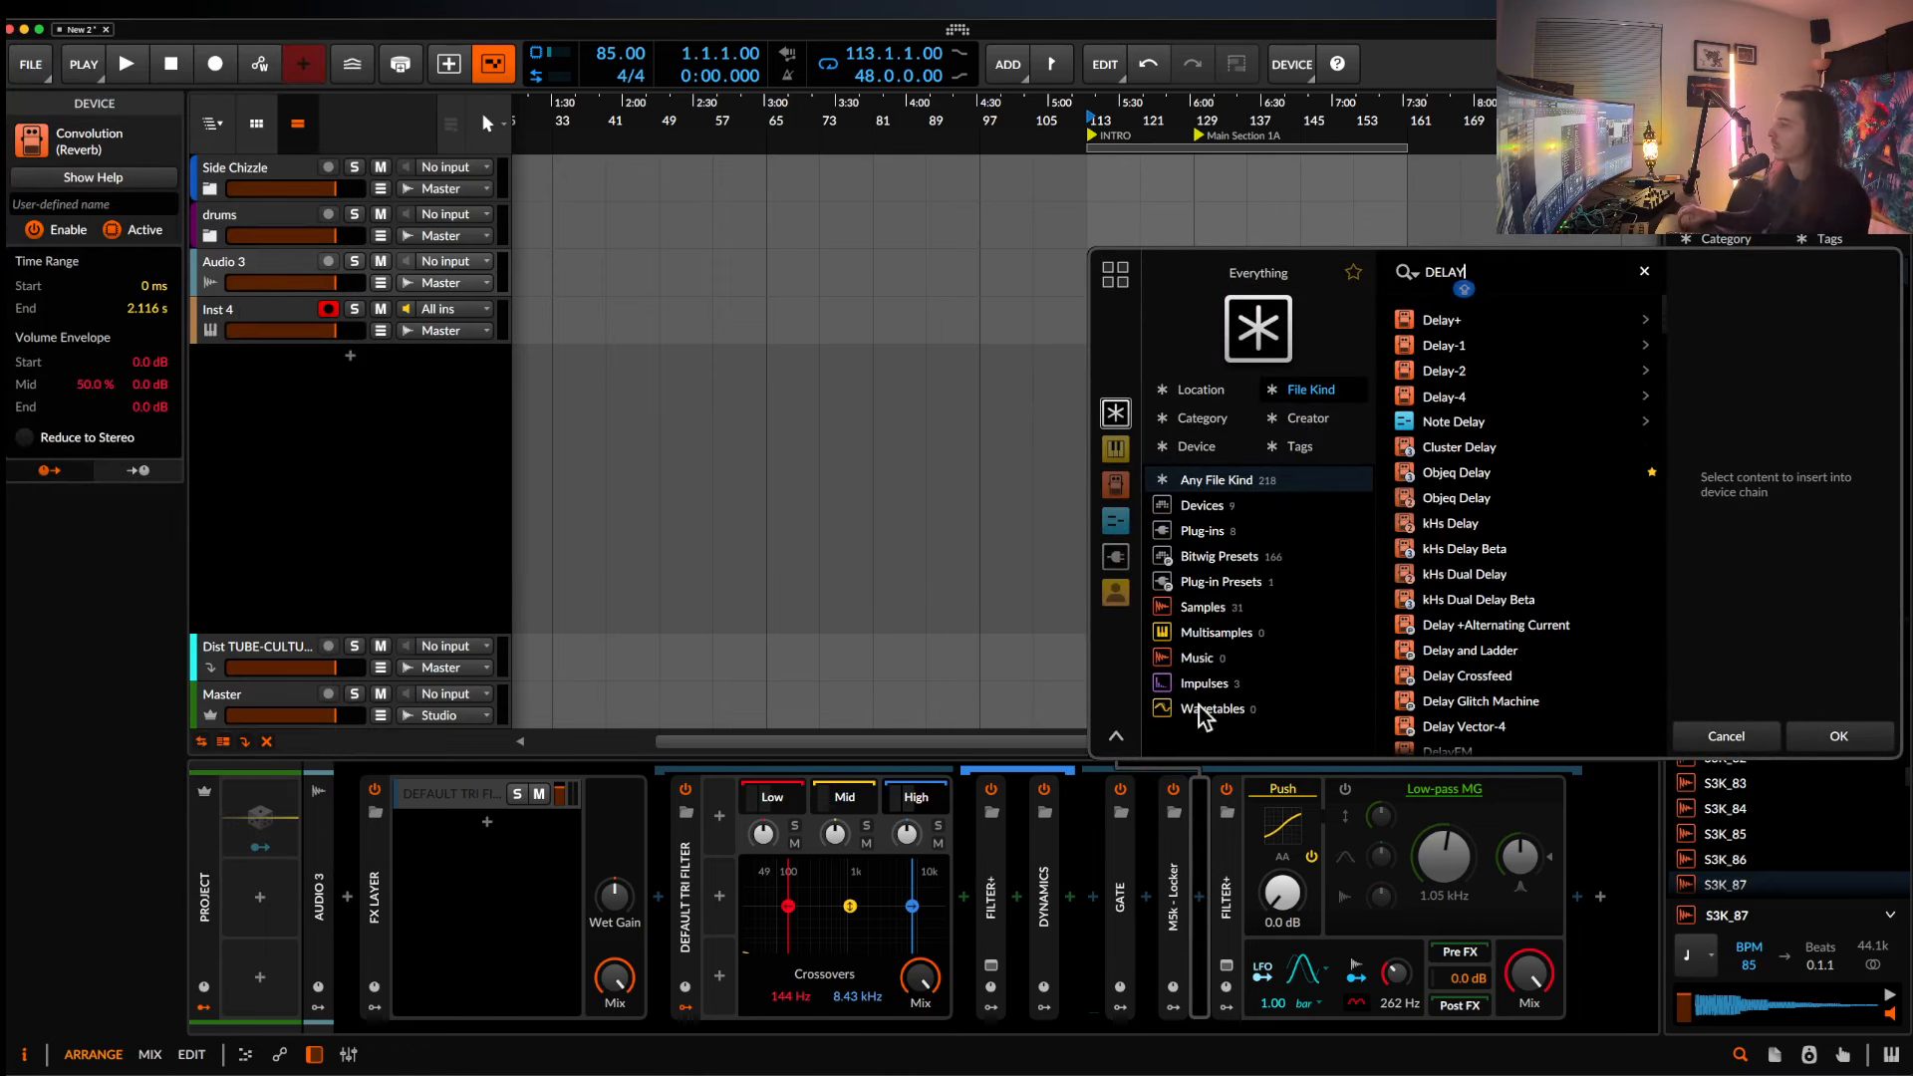
click(1461, 319)
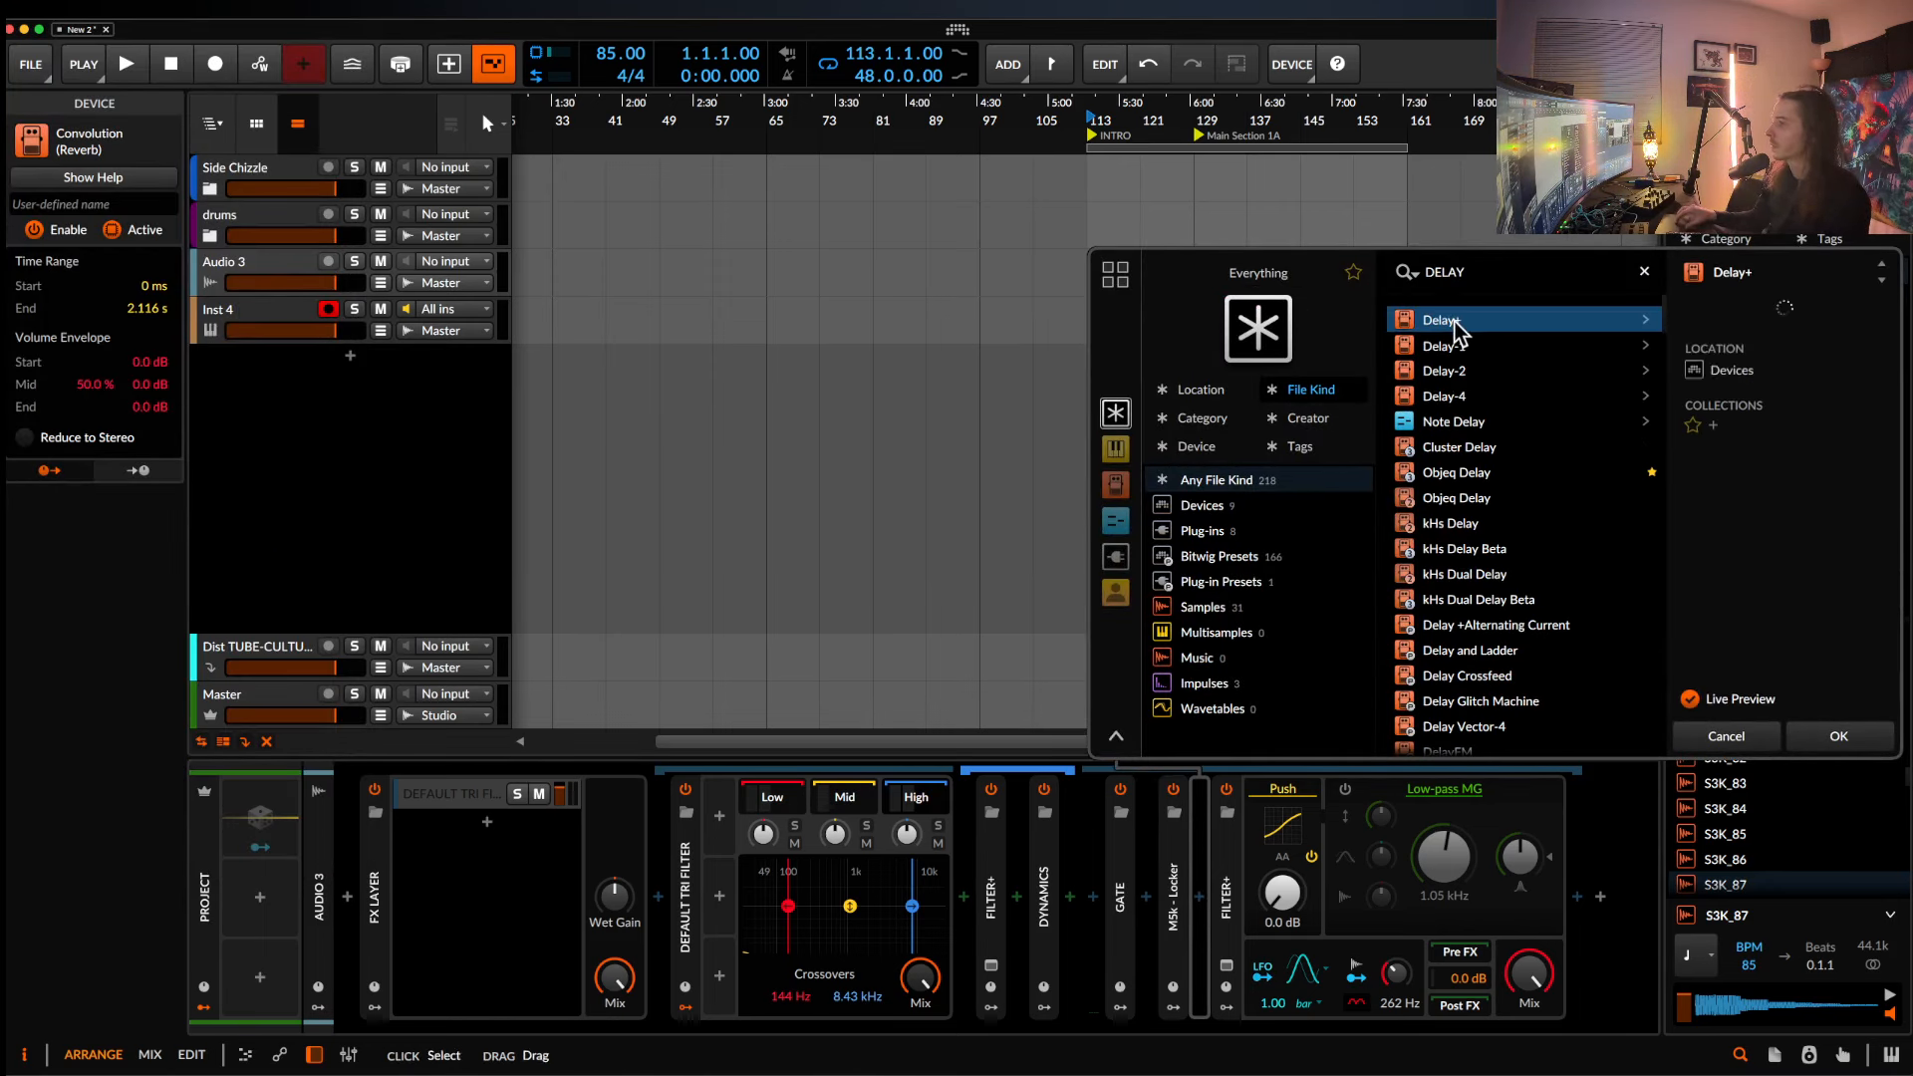
click(1833, 734)
double_click(1228, 865)
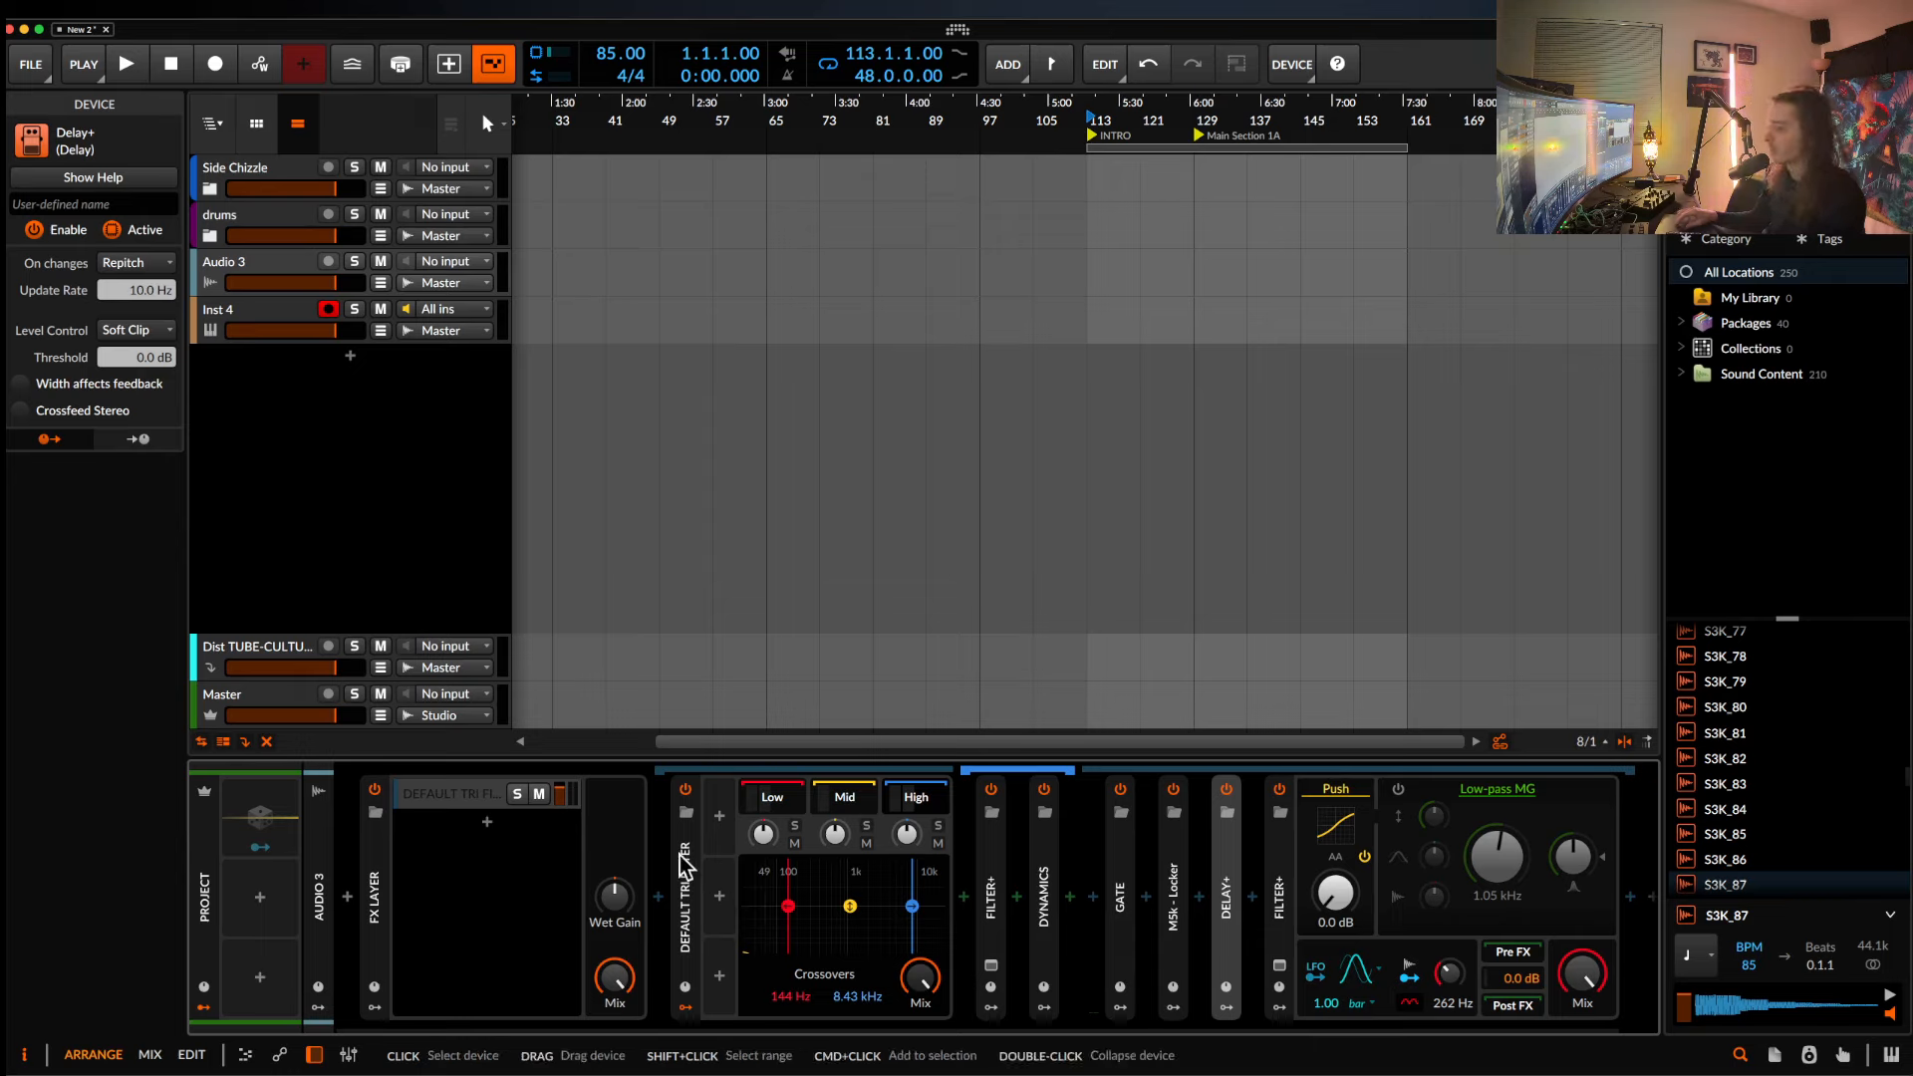
Name the outer FX Layer TRASH BITWIG VERSION and collapse it.
click(375, 902)
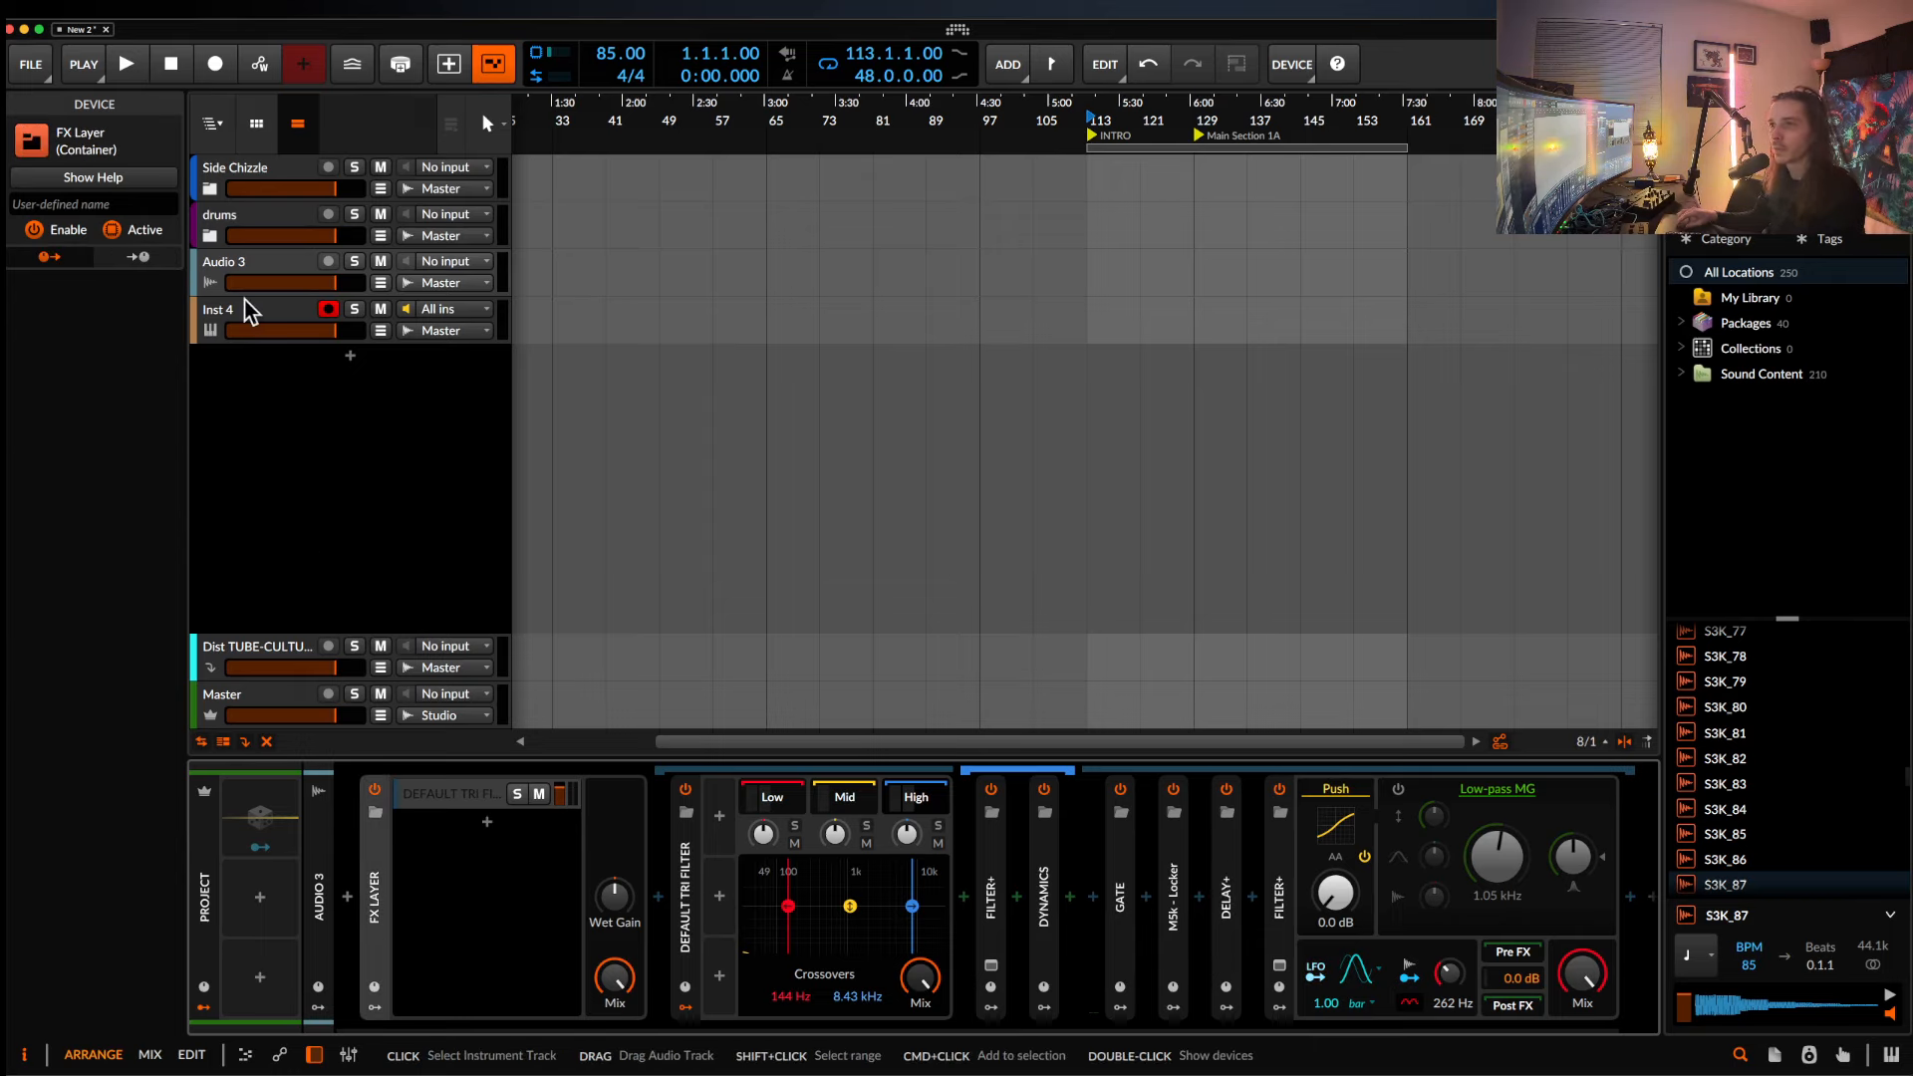
click(105, 203)
text(TRASH BITWI)
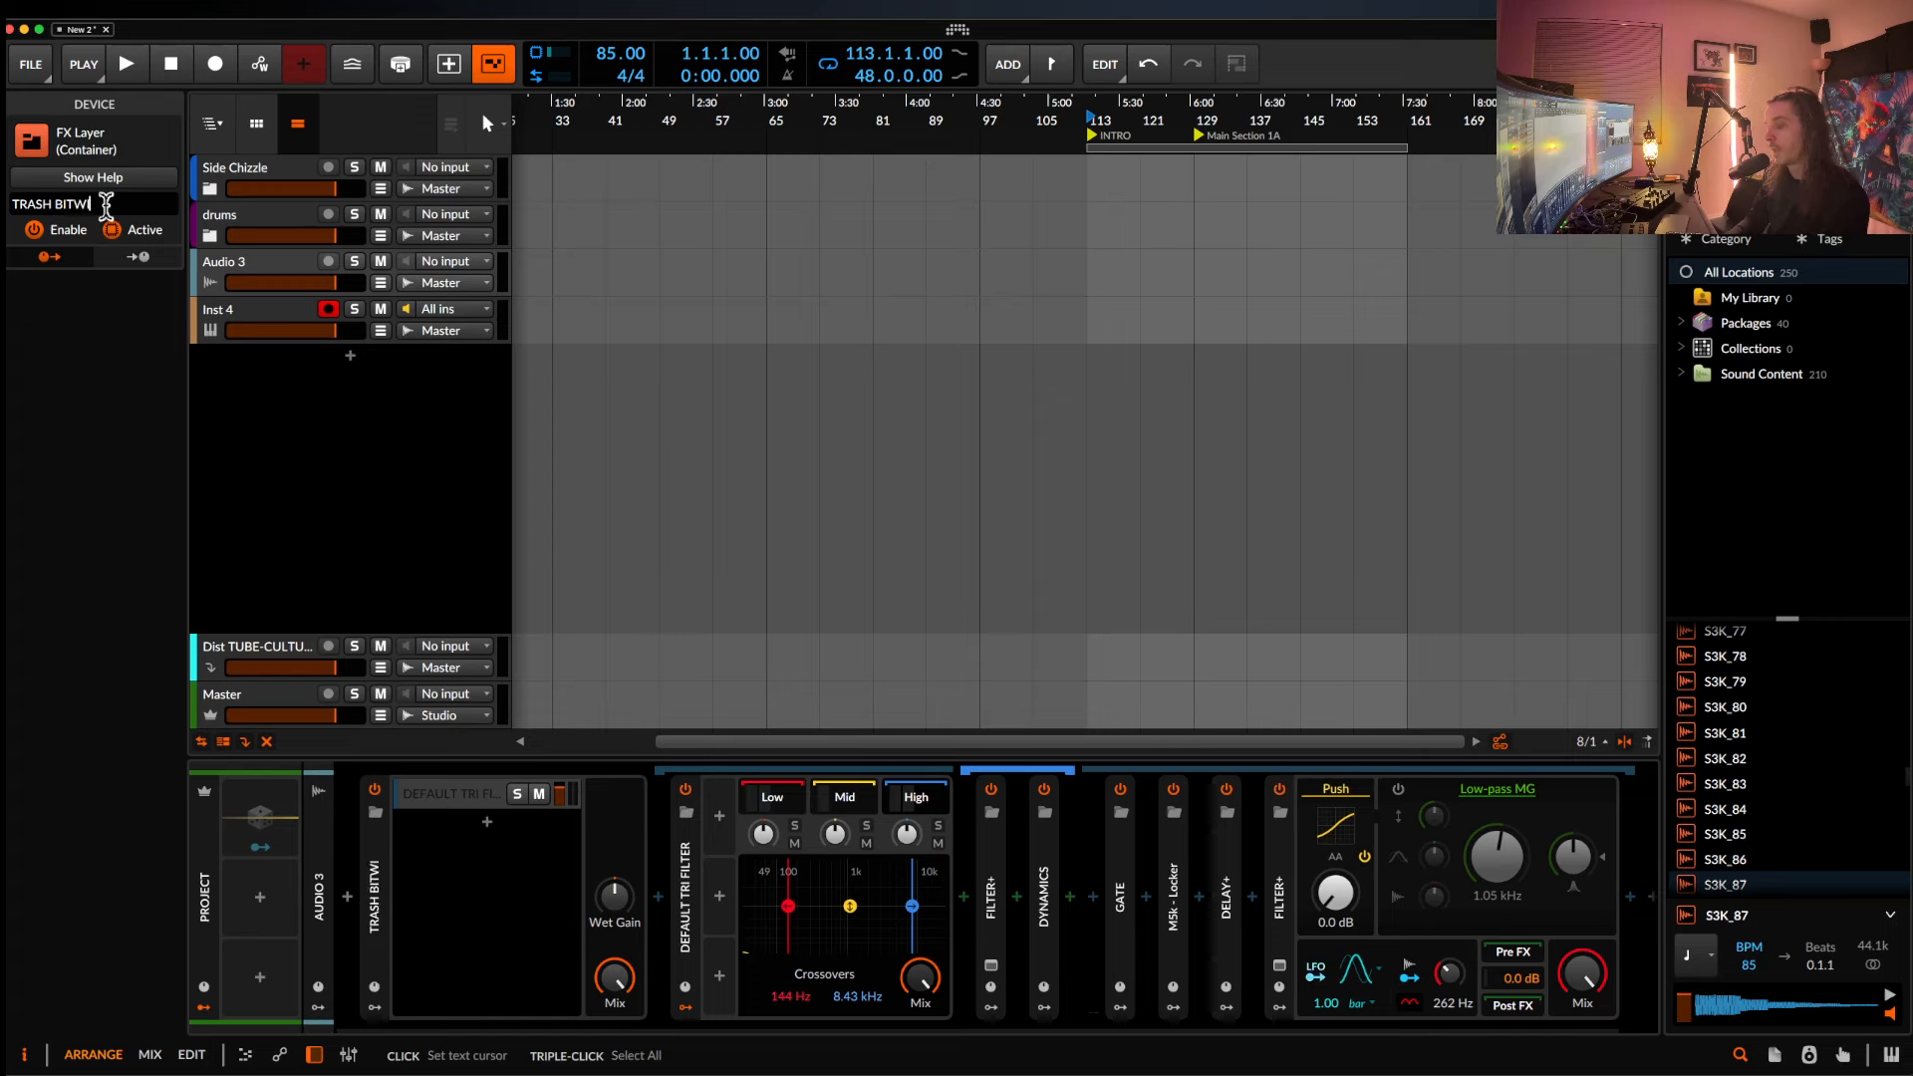
text(G VERSION)
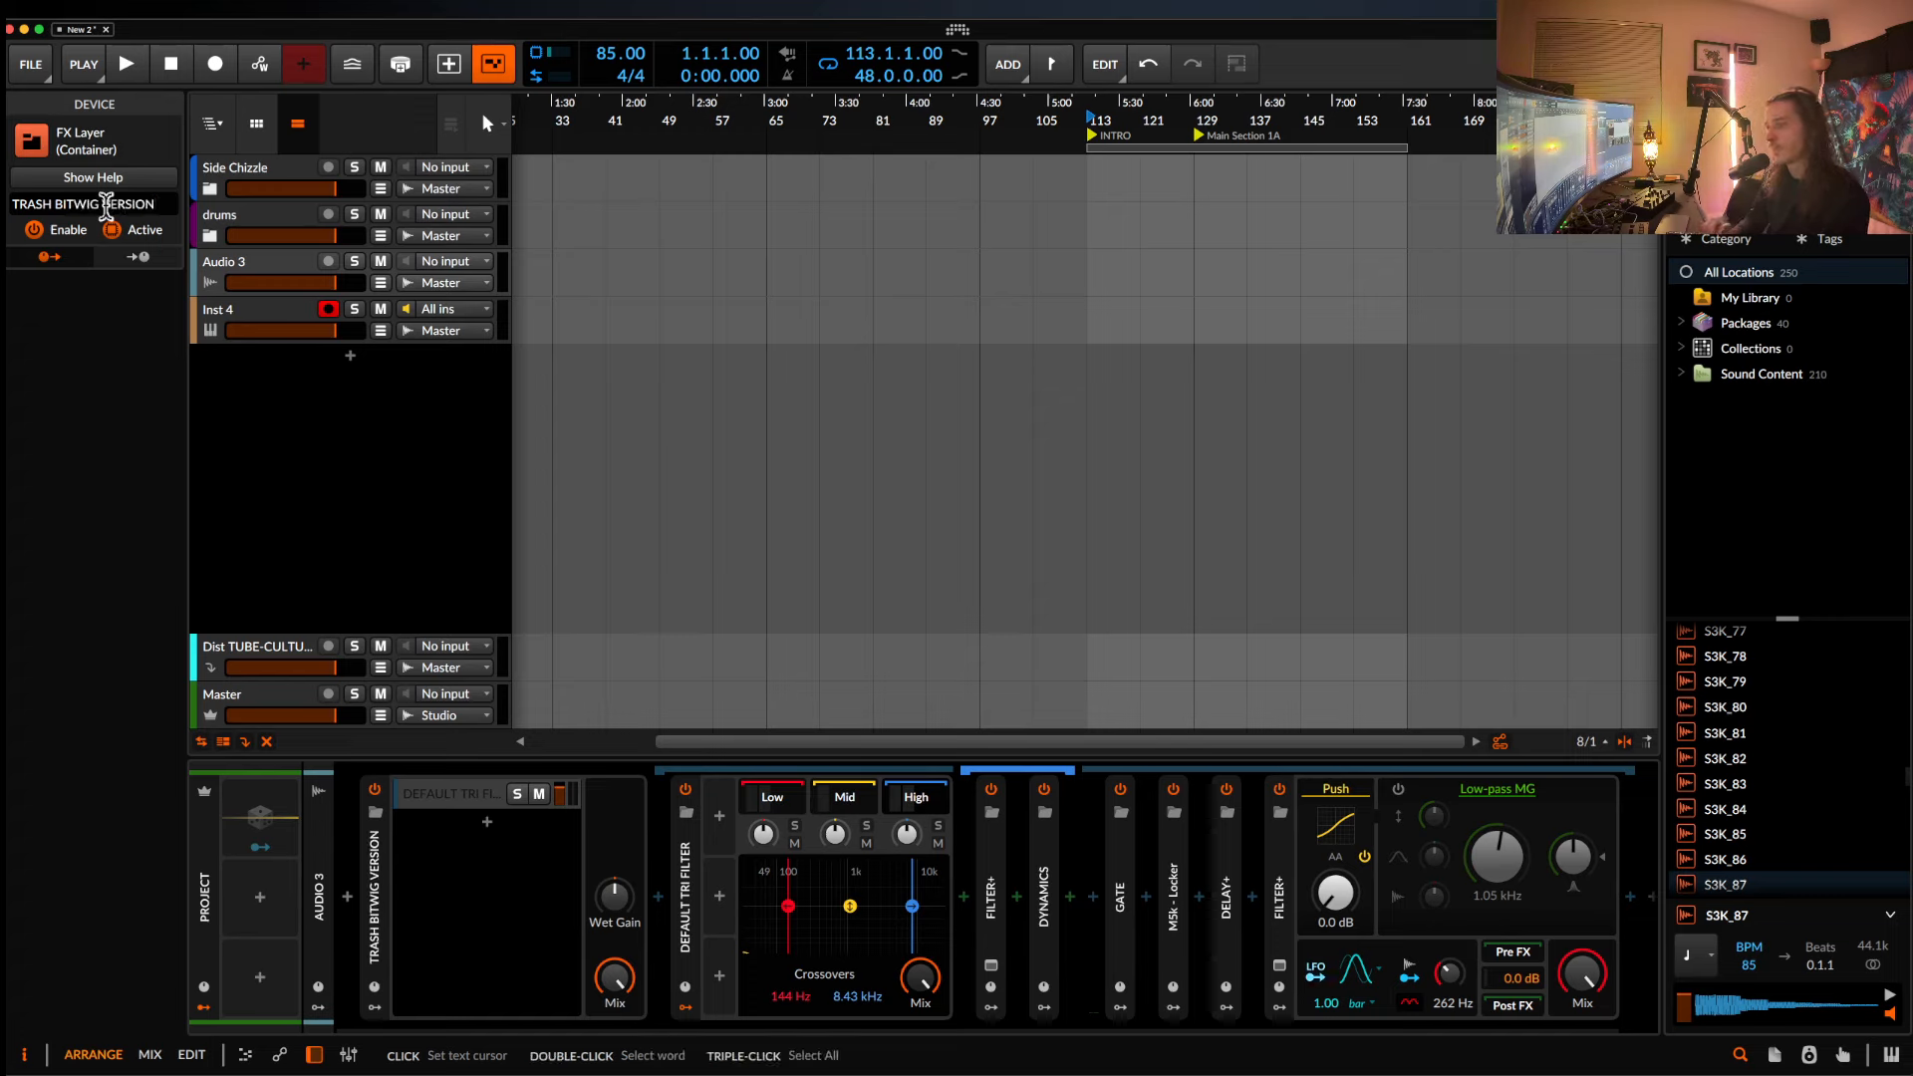
double_click(369, 877)
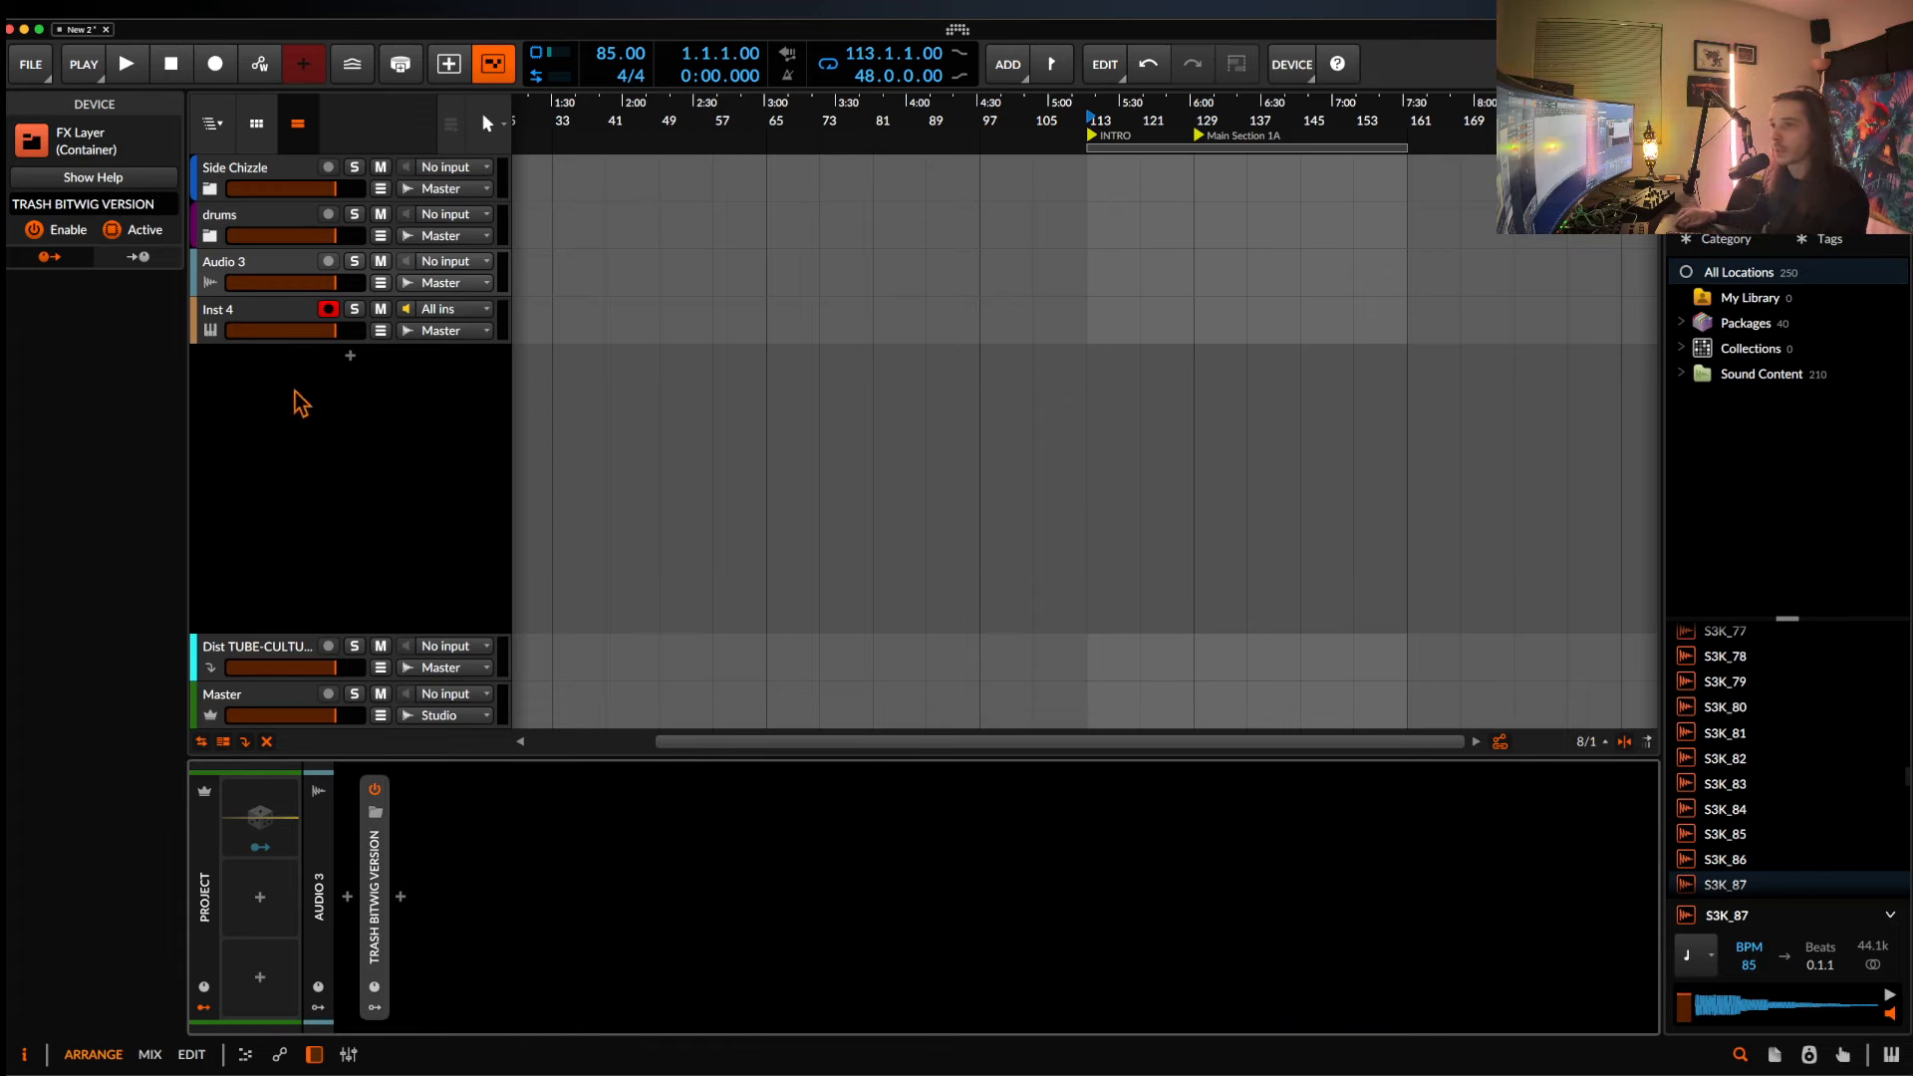
Insert a Polysynth on the empty Inst 4 track.
click(257, 309)
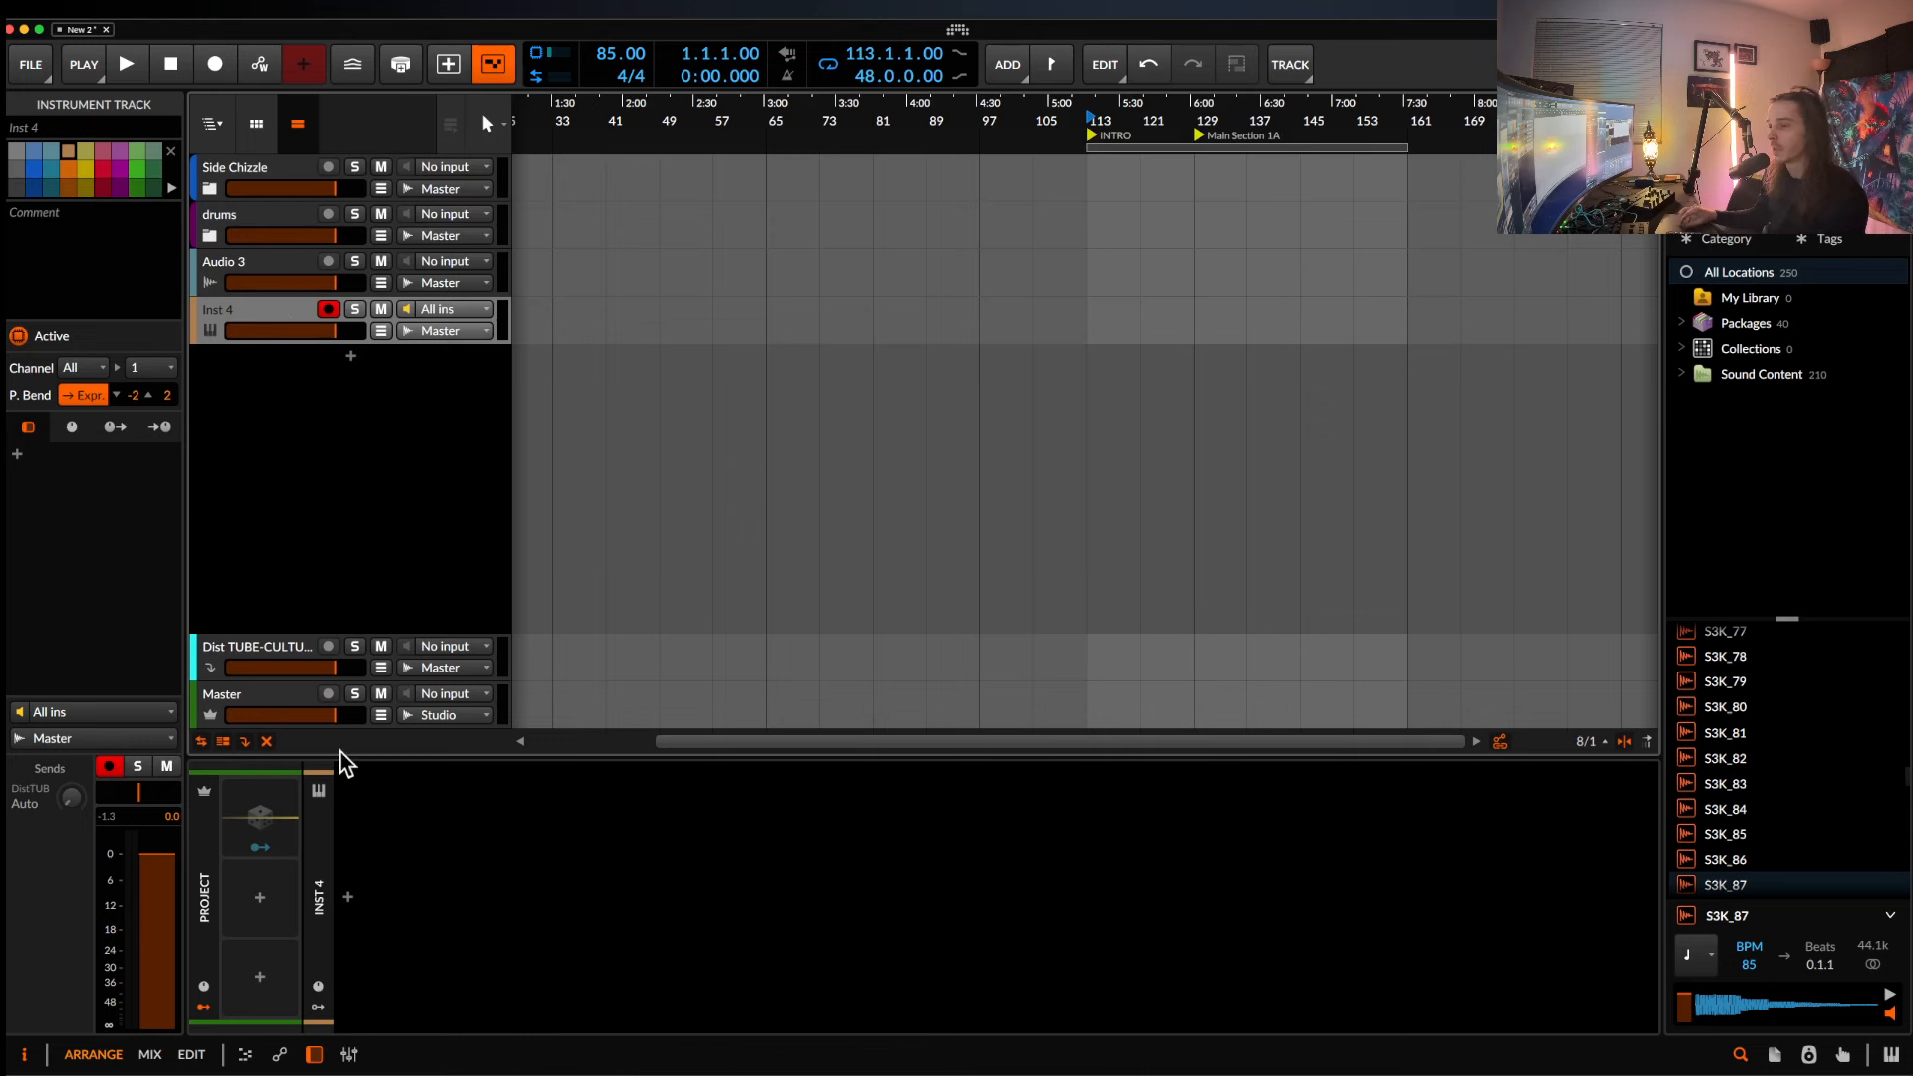
click(345, 901)
text(POLY)
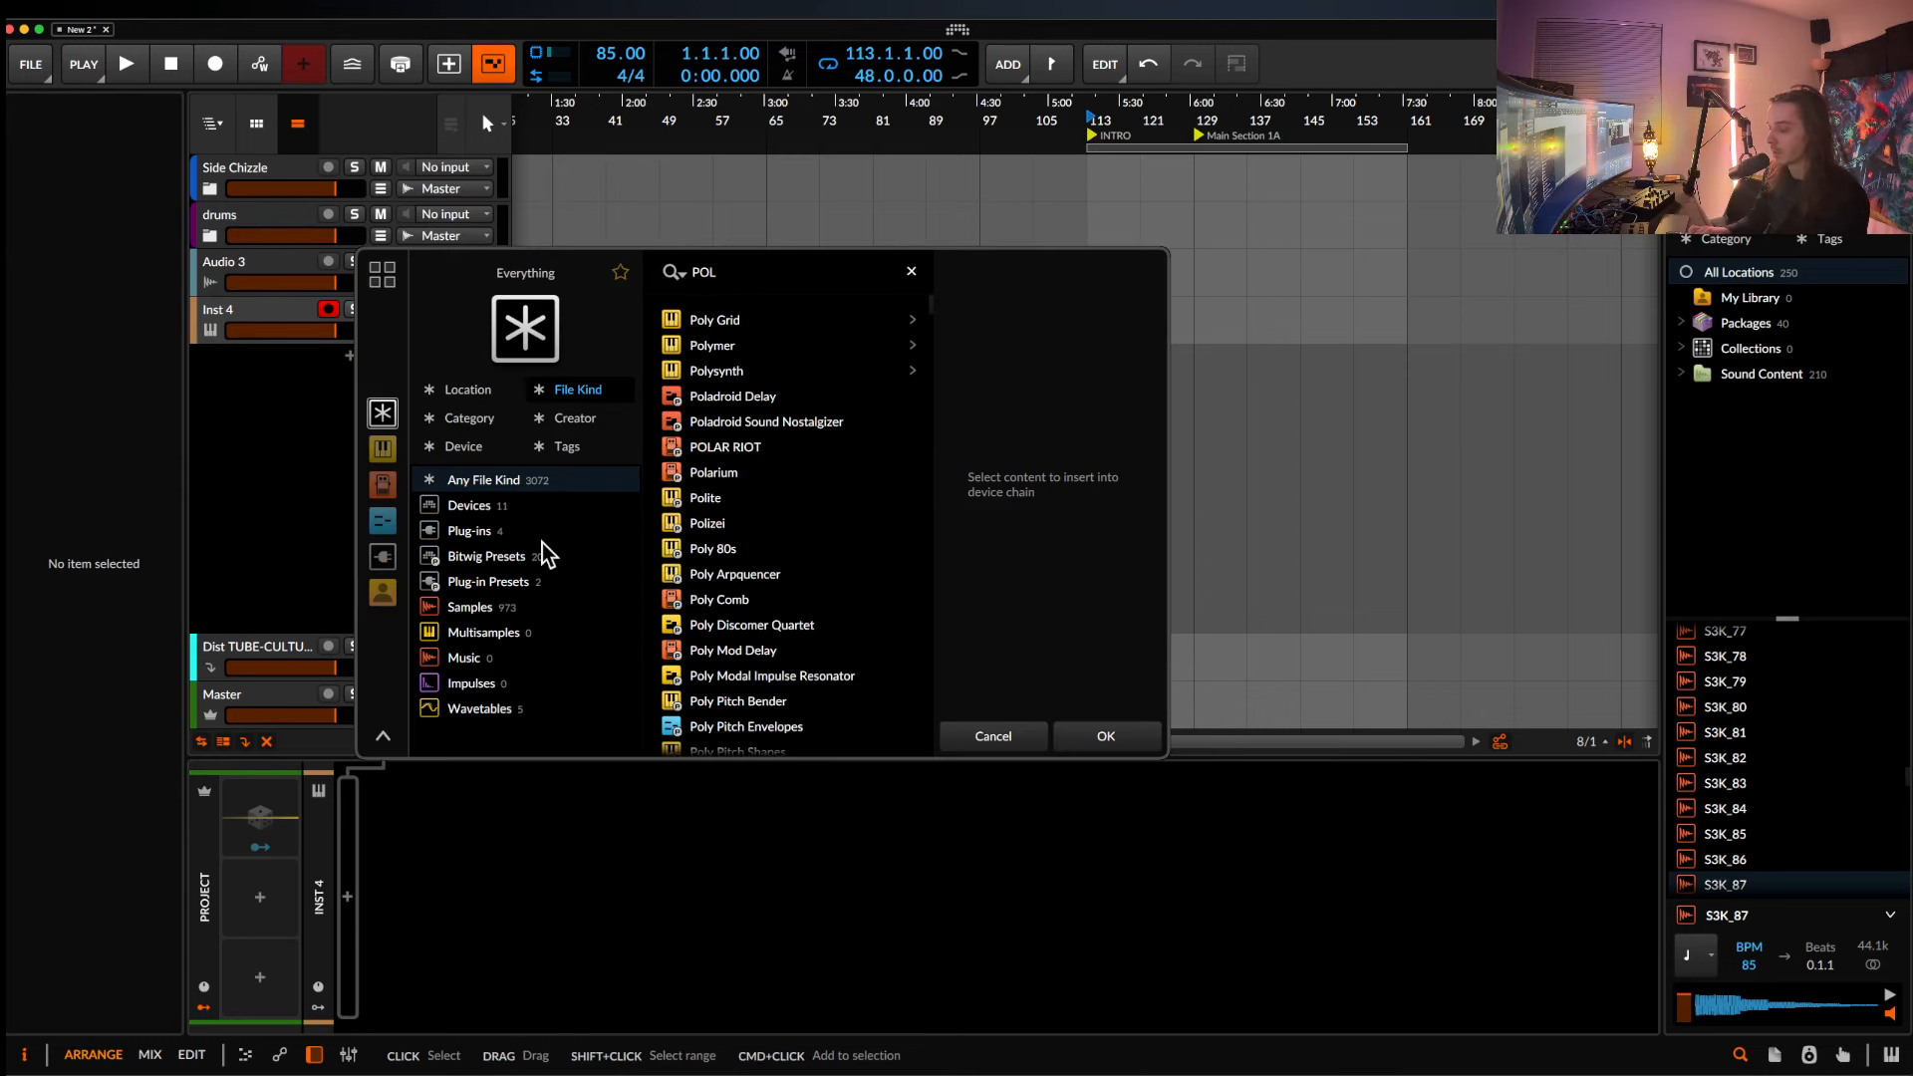
click(726, 375)
click(1082, 733)
Move the TRASH BITWIG VERSION container from the Audio 3 track to the Polysynth track, behind the synth.
click(261, 261)
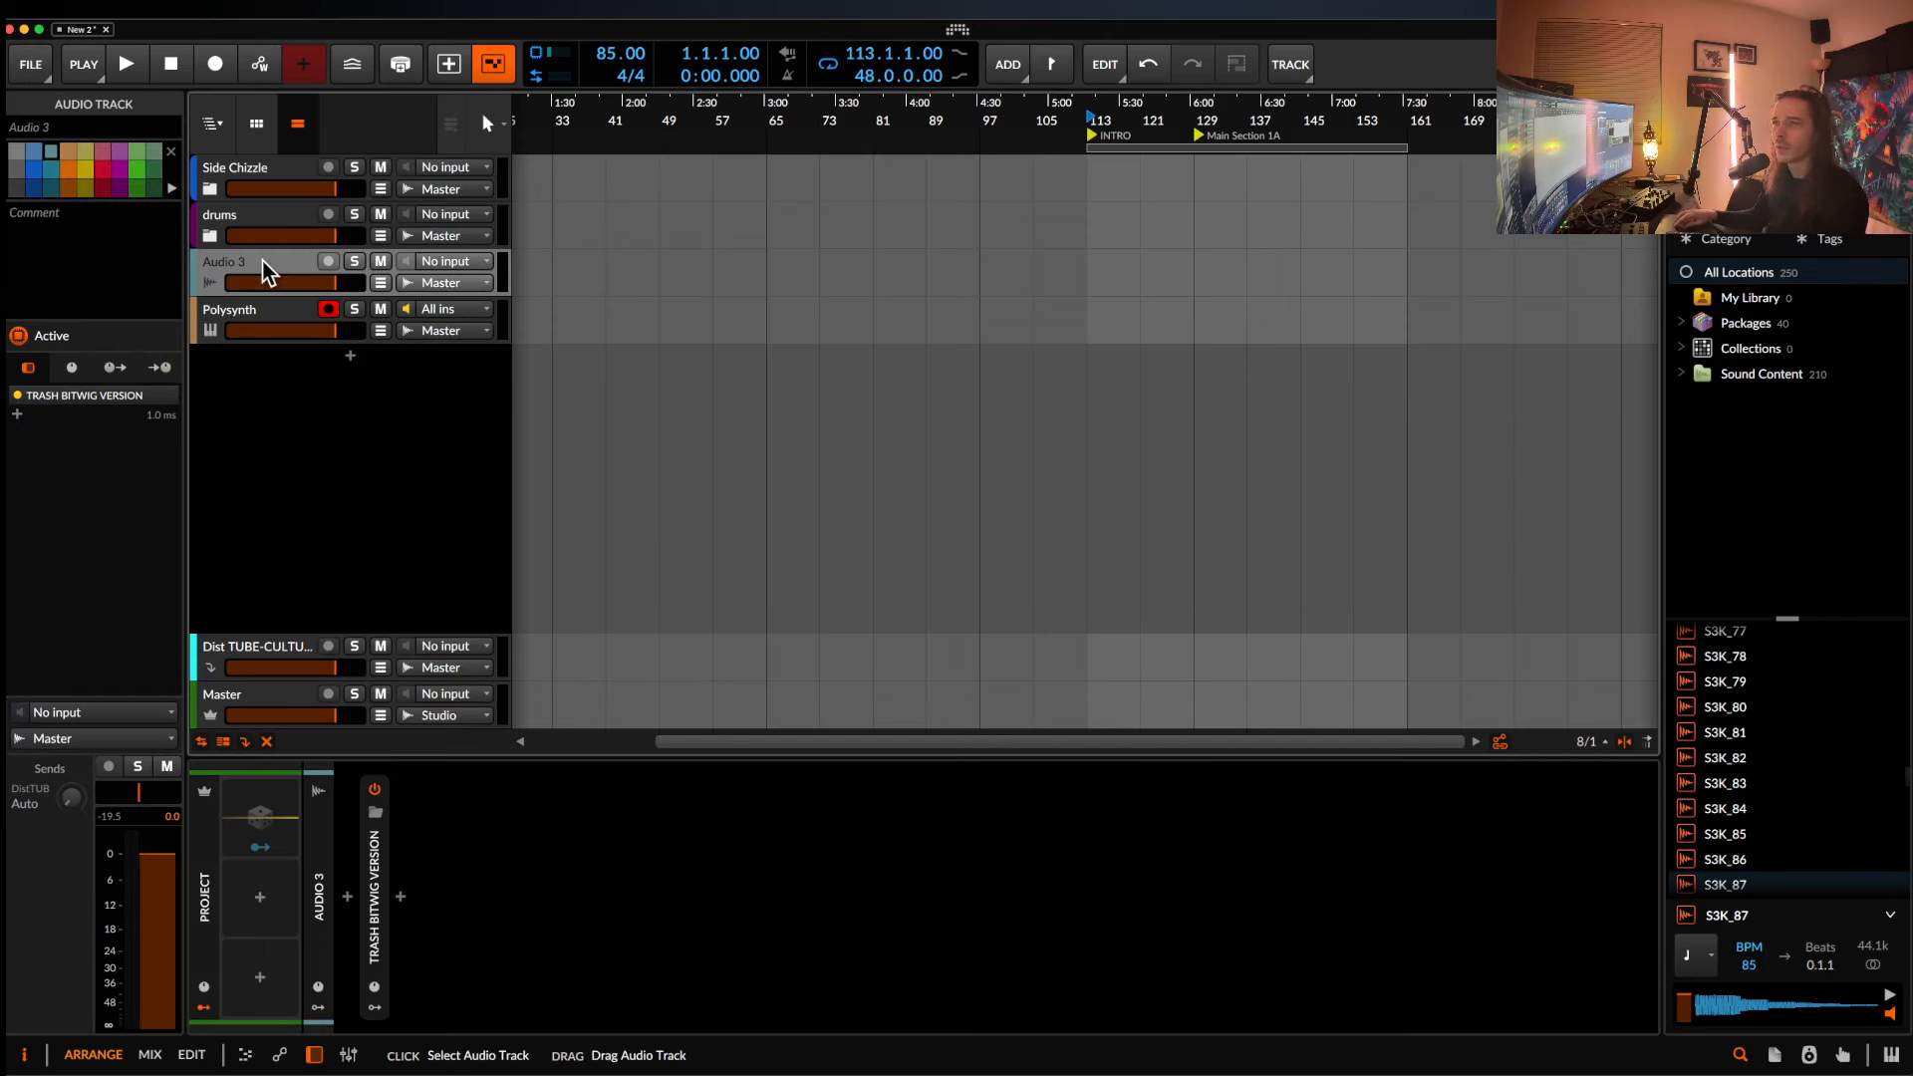
click(376, 513)
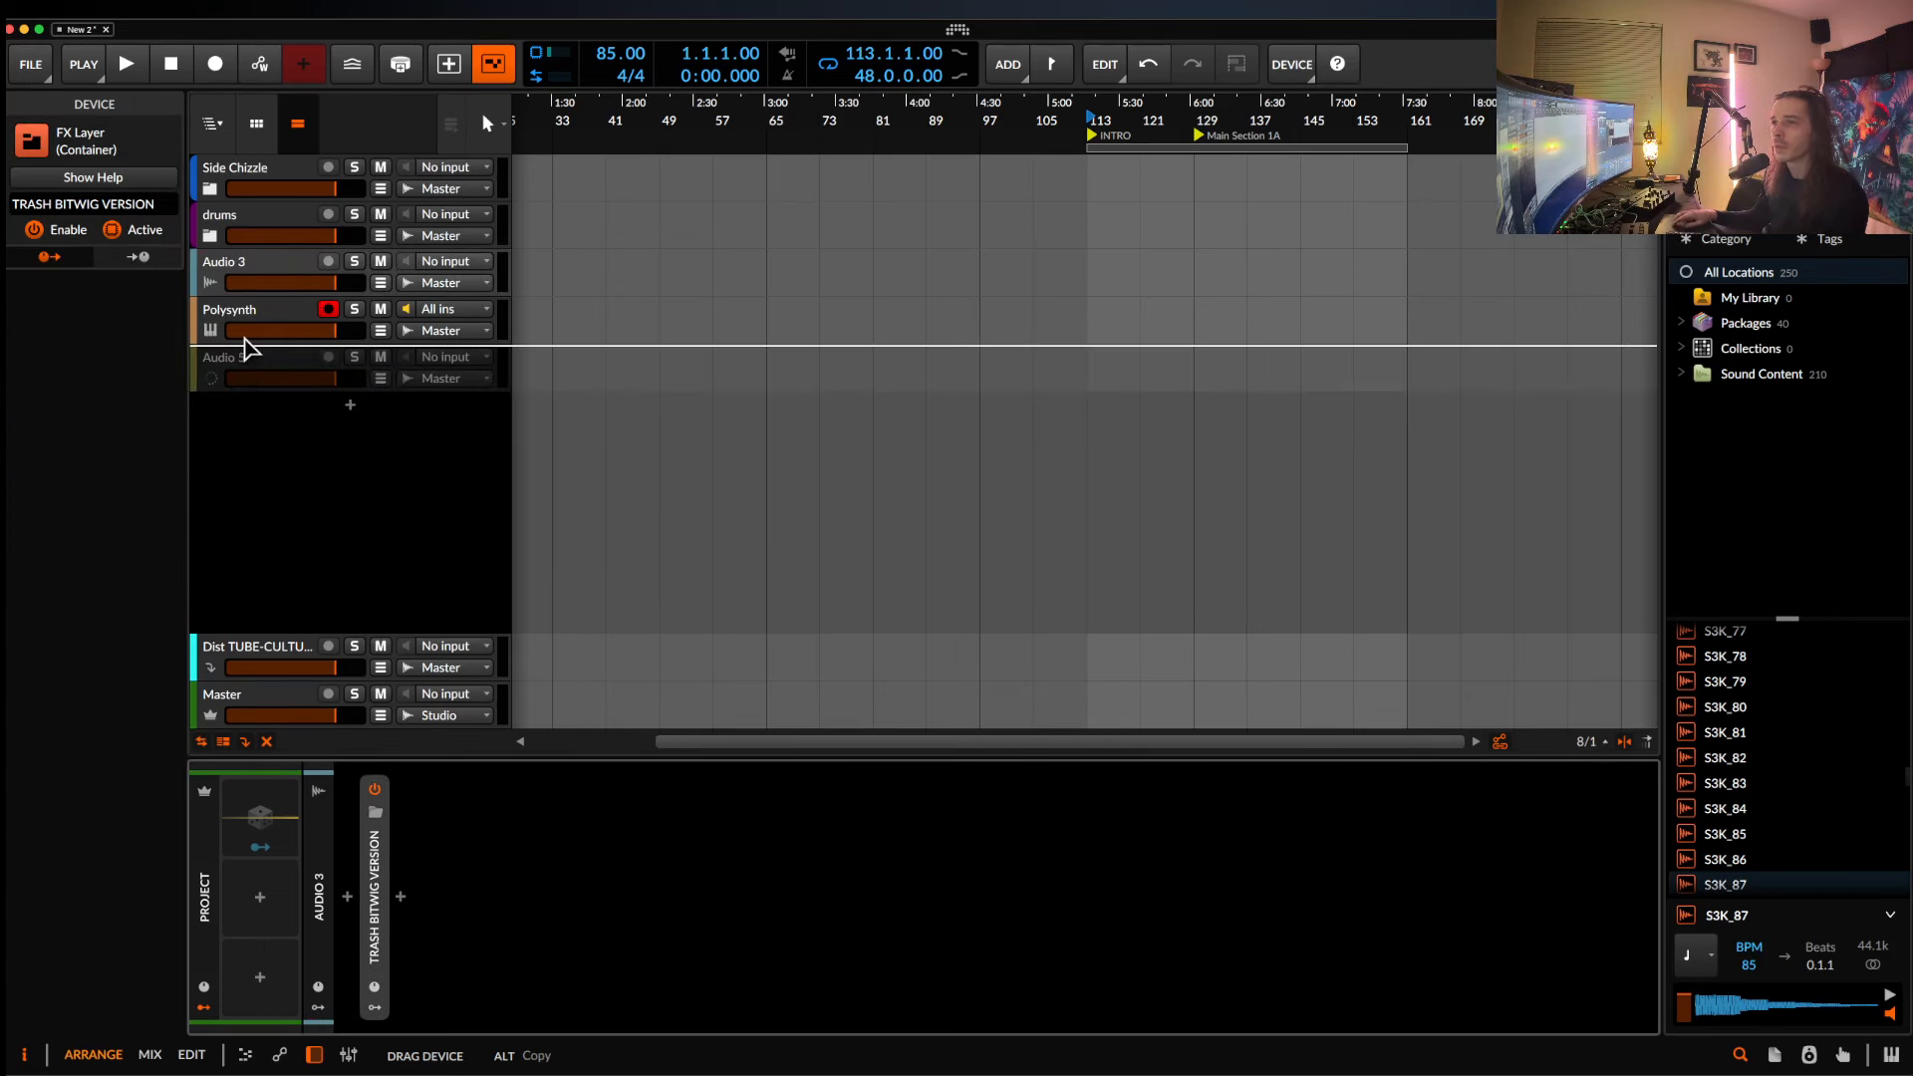
click(297, 325)
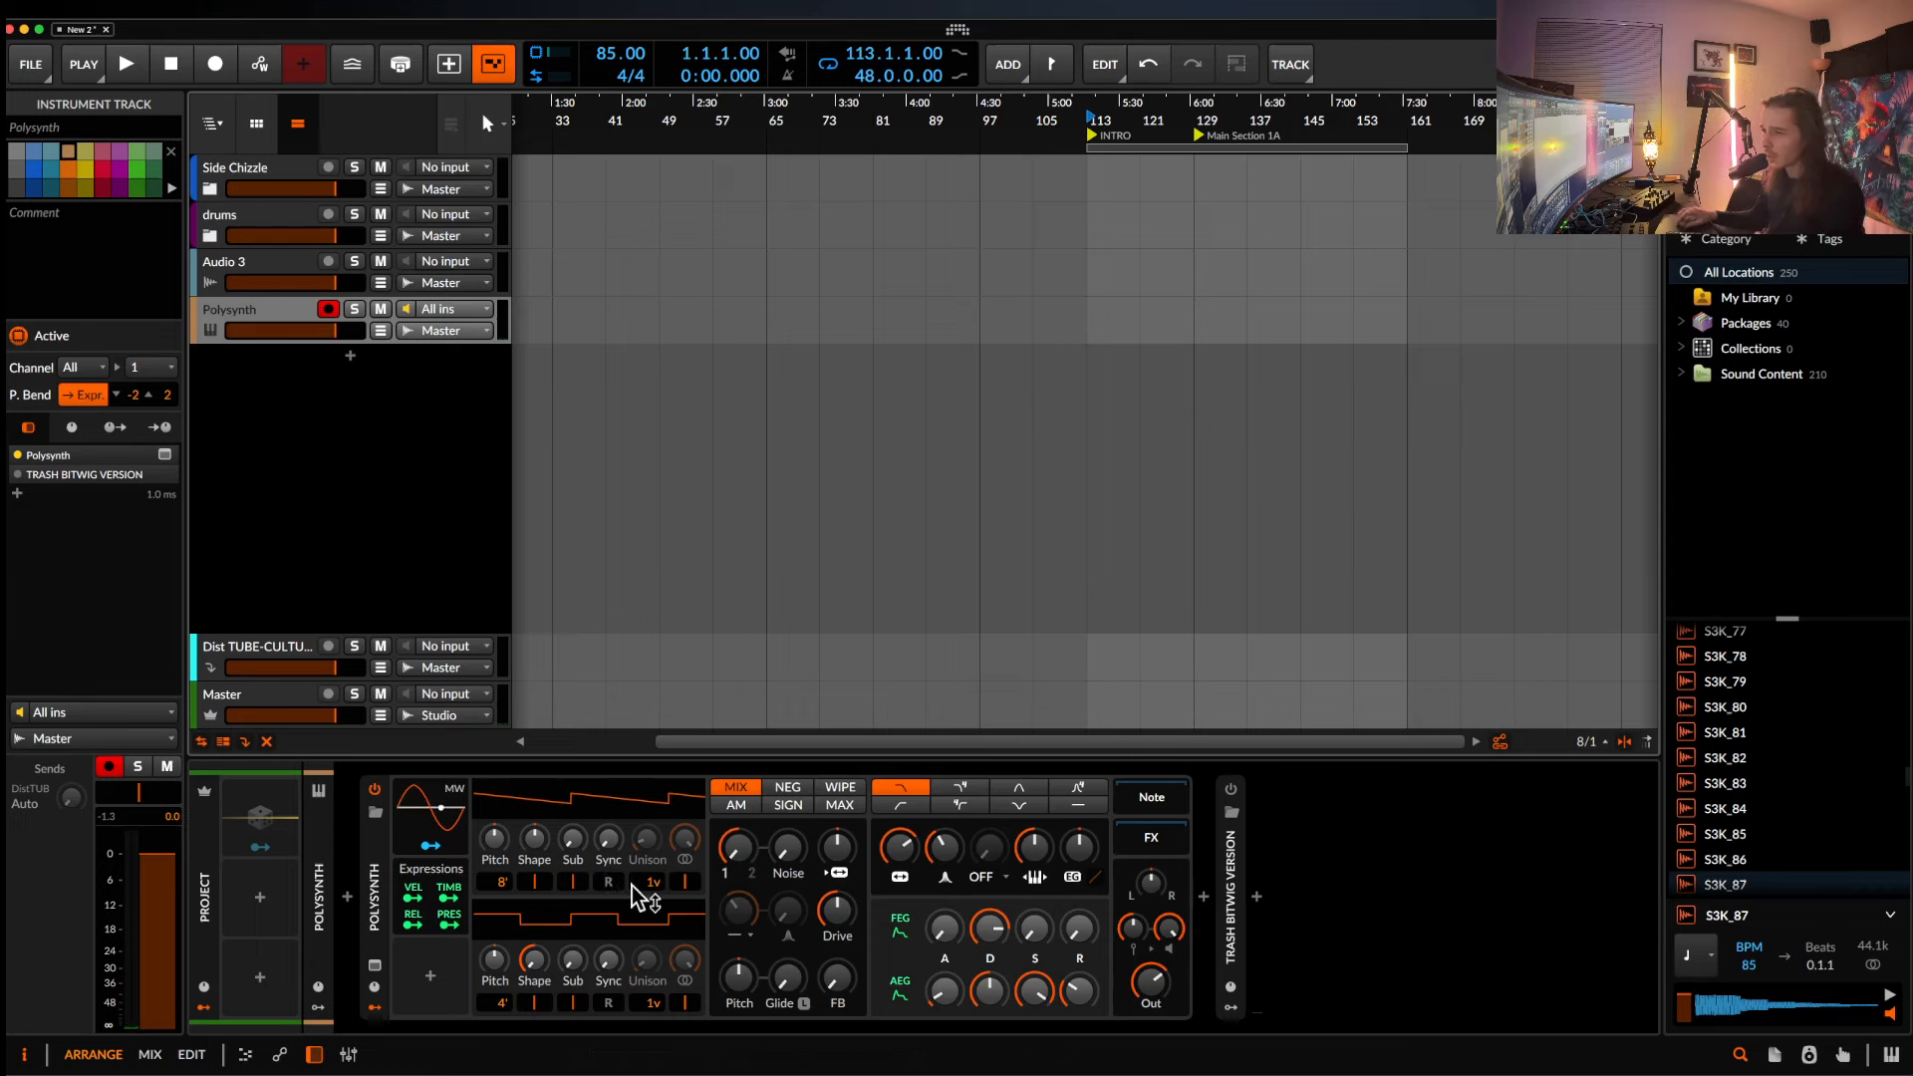
Set Polysynth's first oscillator to 2 unison voices, switch its filter off, and raise the synth's output level.
drag(648, 887, 652, 902)
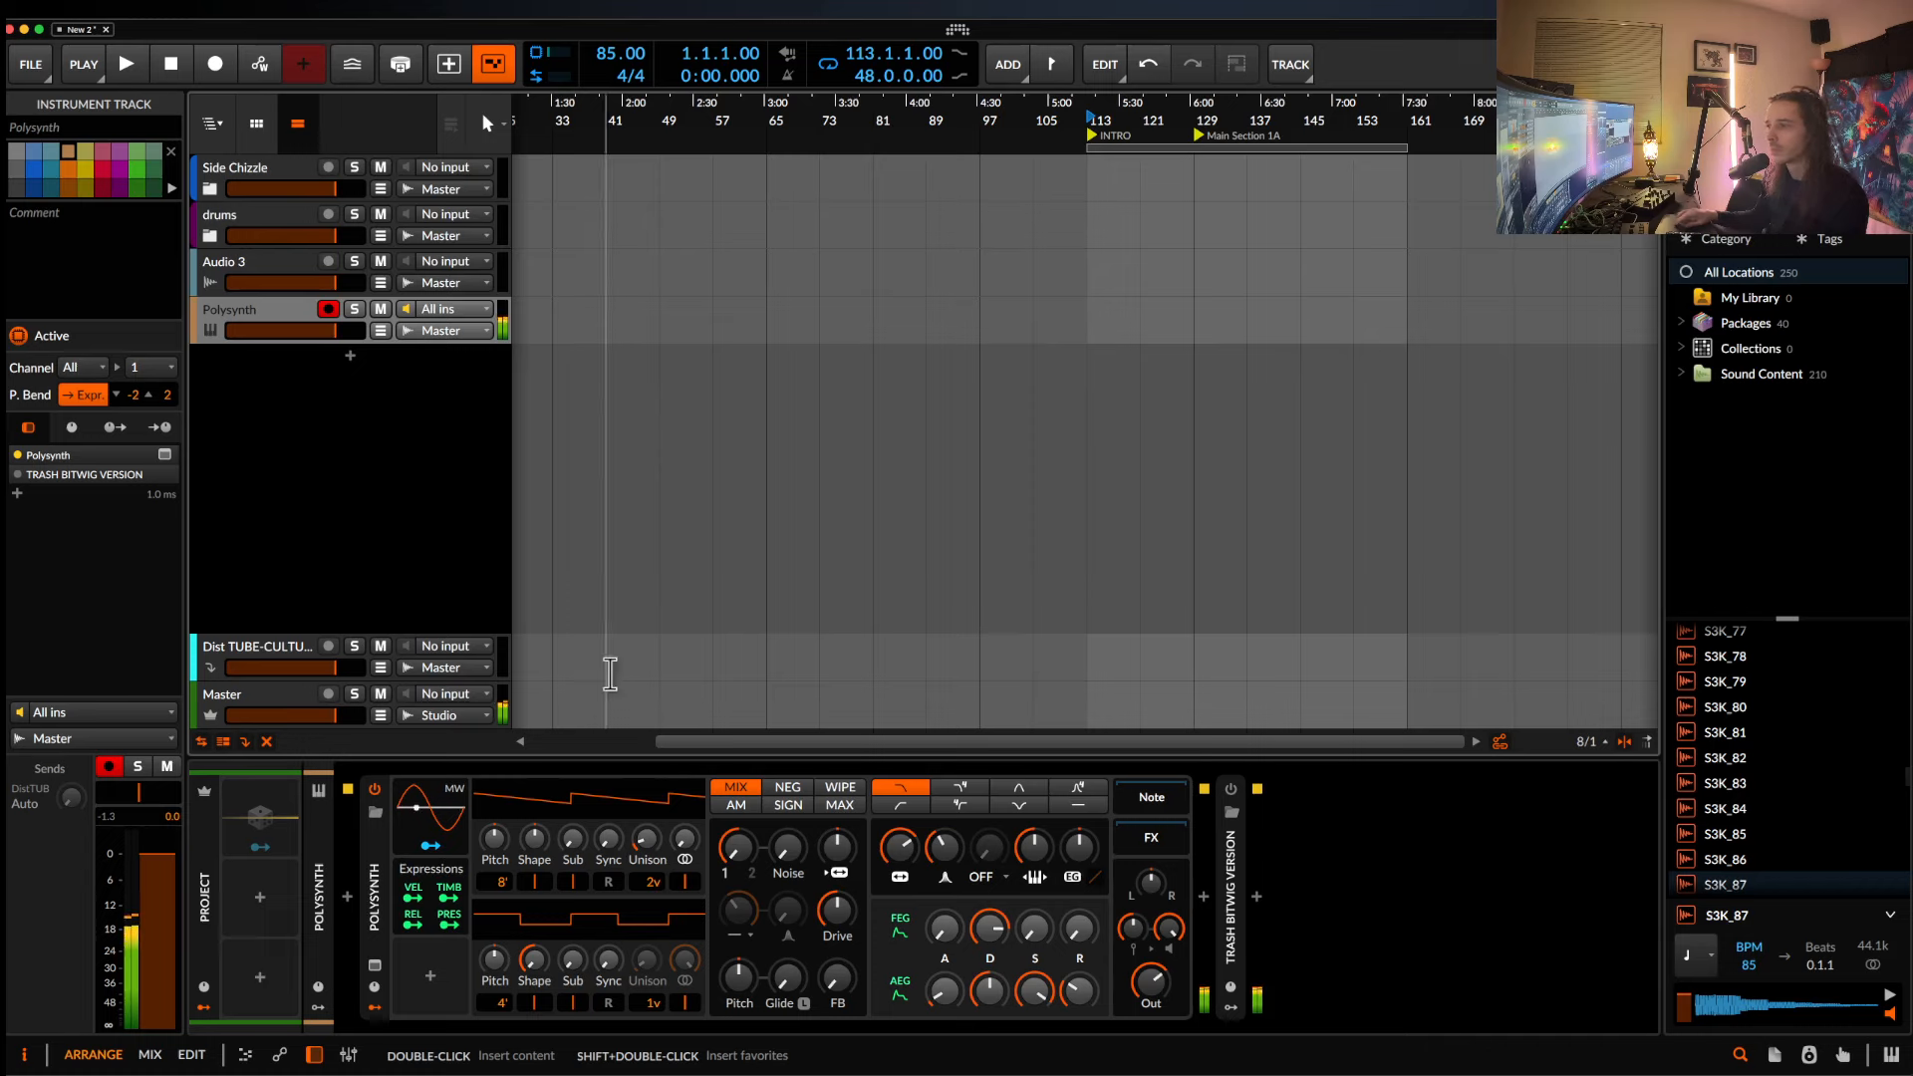
click(1079, 806)
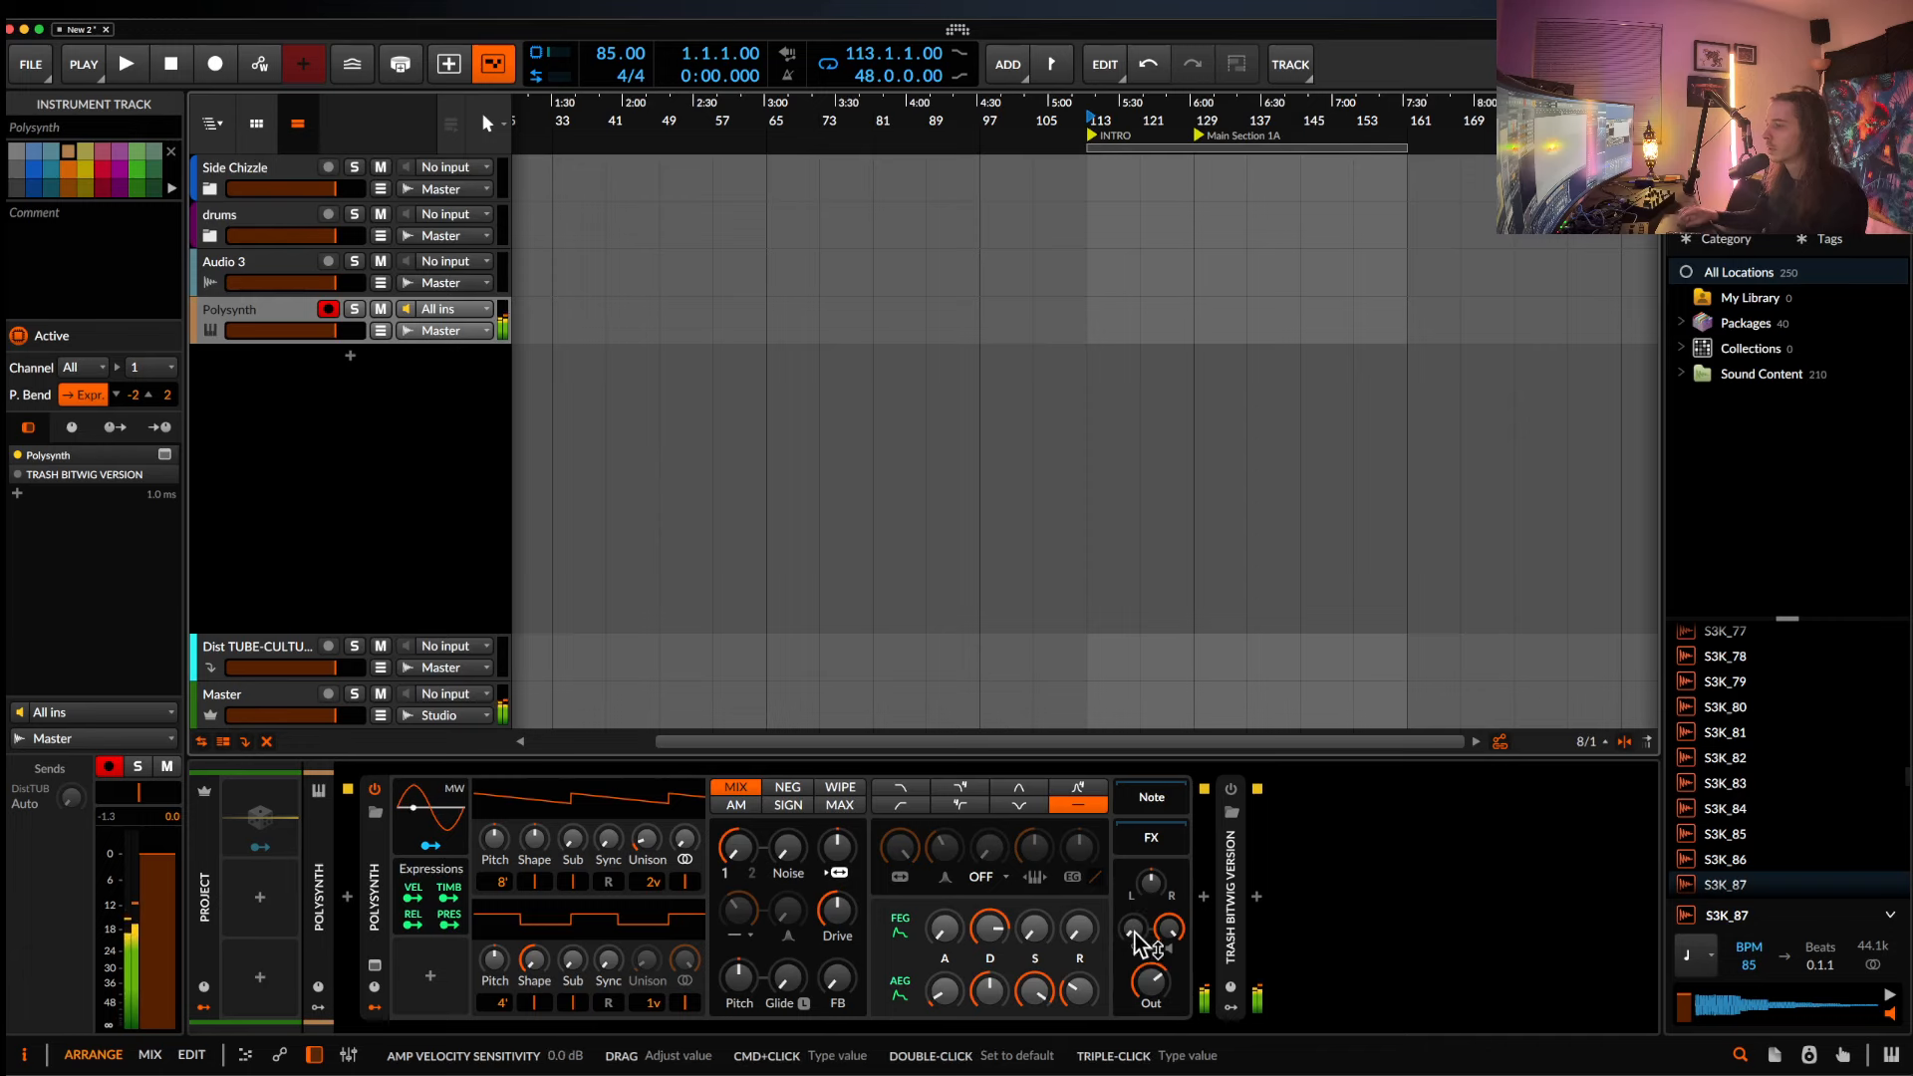
drag(1154, 994, 1154, 972)
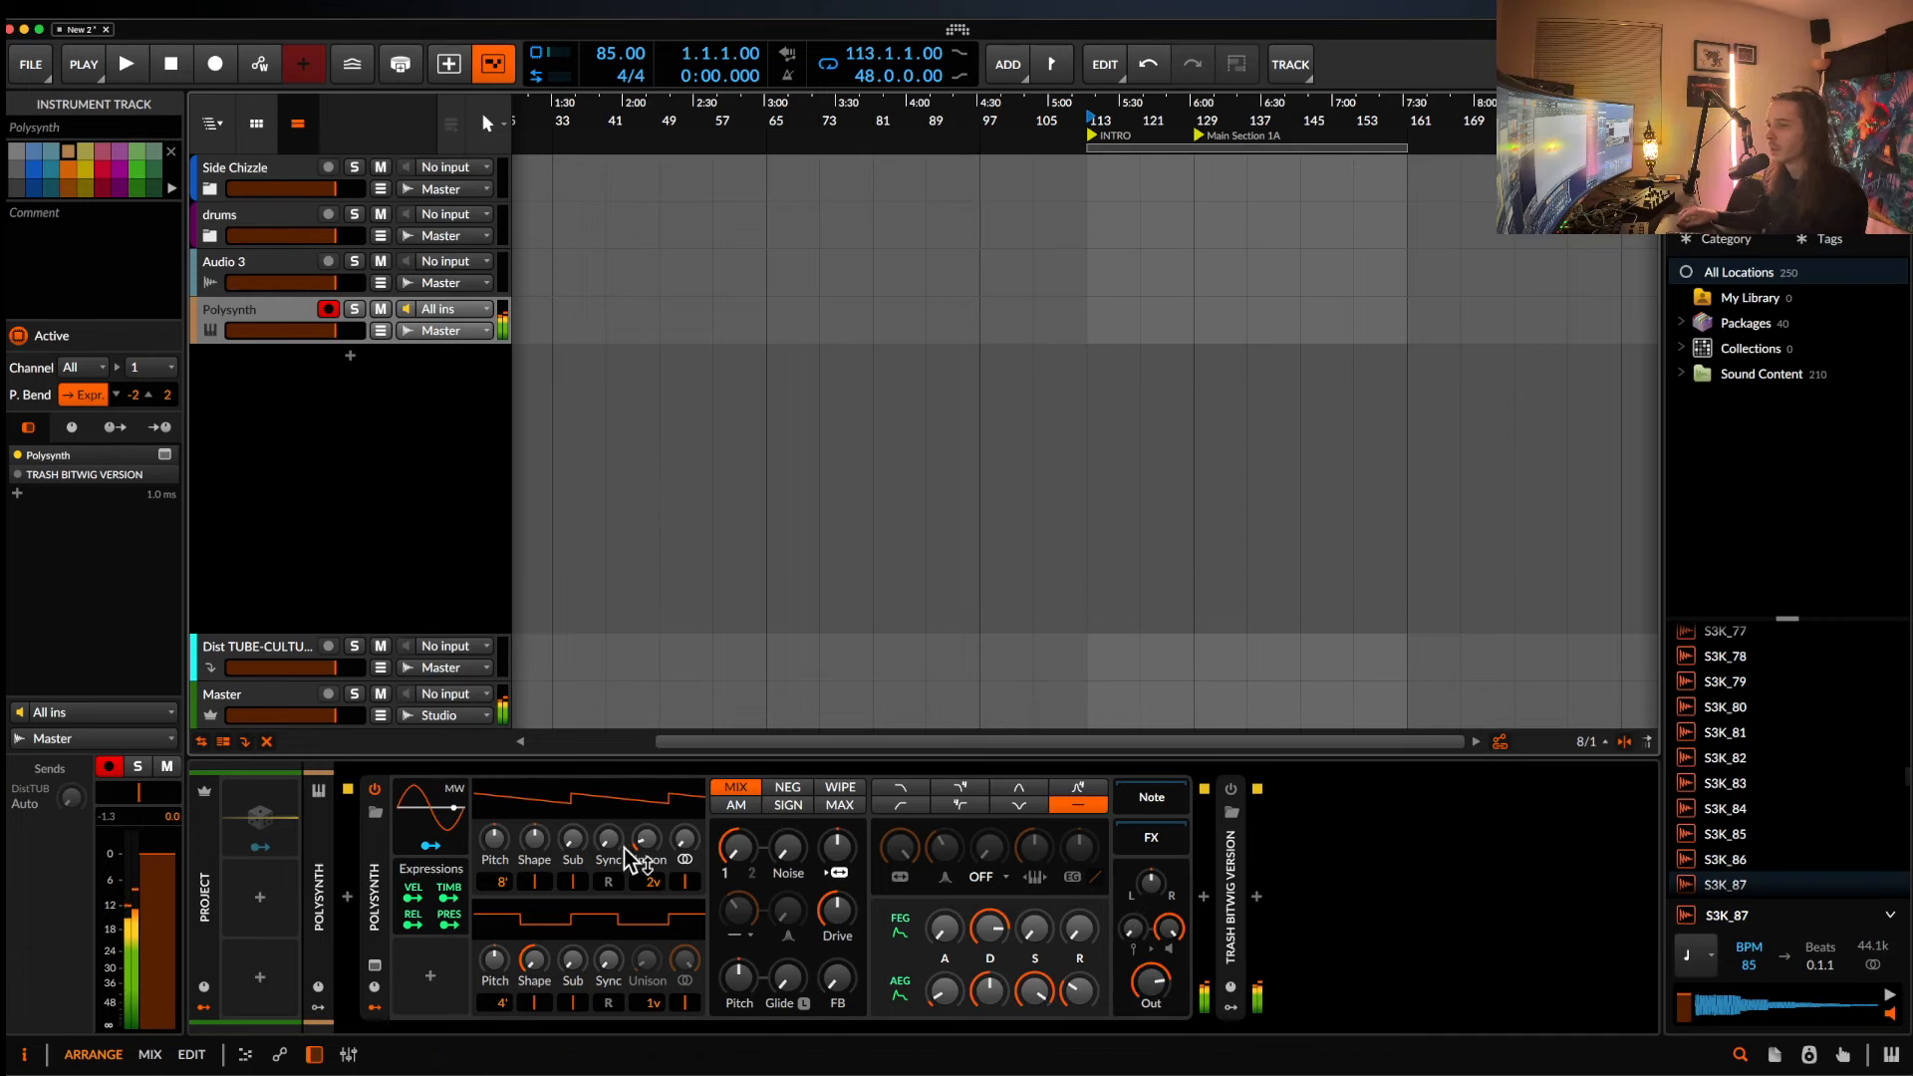
Set the first oscillator's unison spread to about 39 cents and raise the pre-filter drive to +12.6 dB.
drag(652, 848, 652, 844)
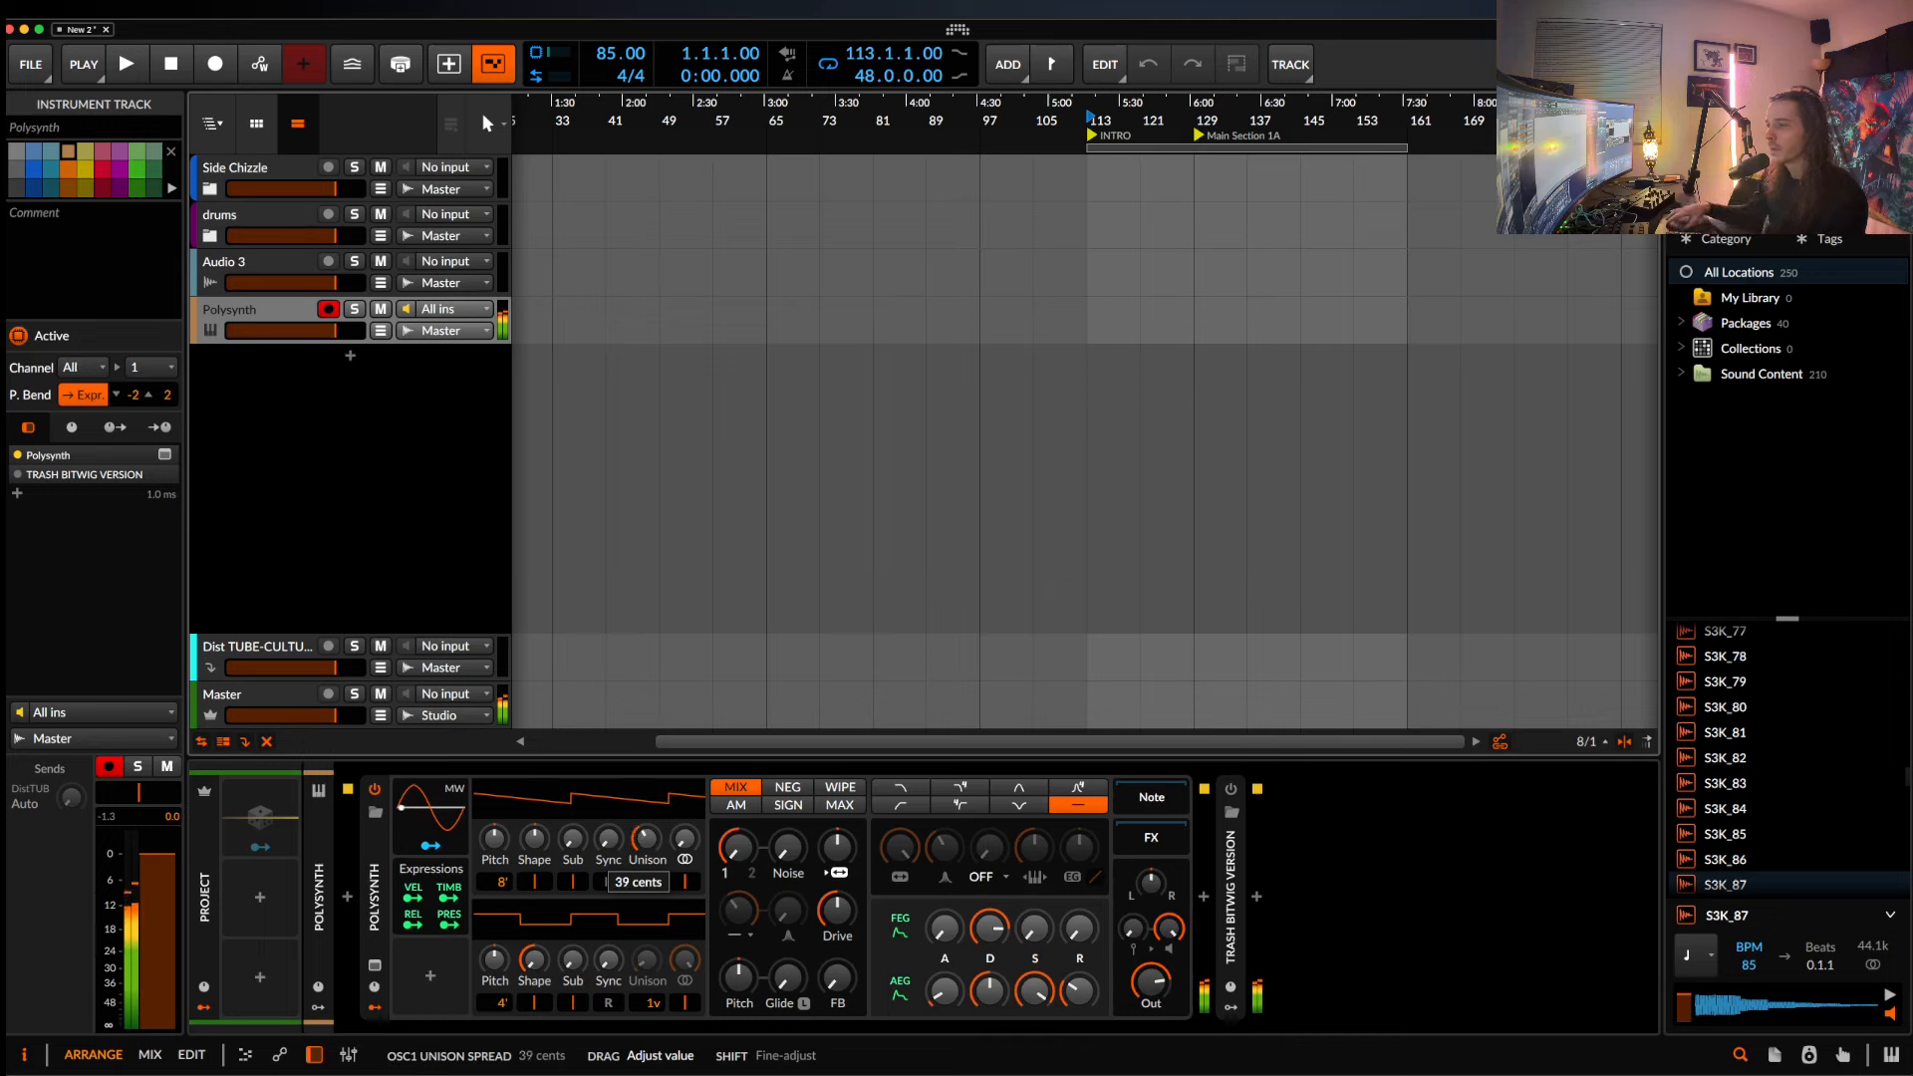
drag(839, 911, 839, 881)
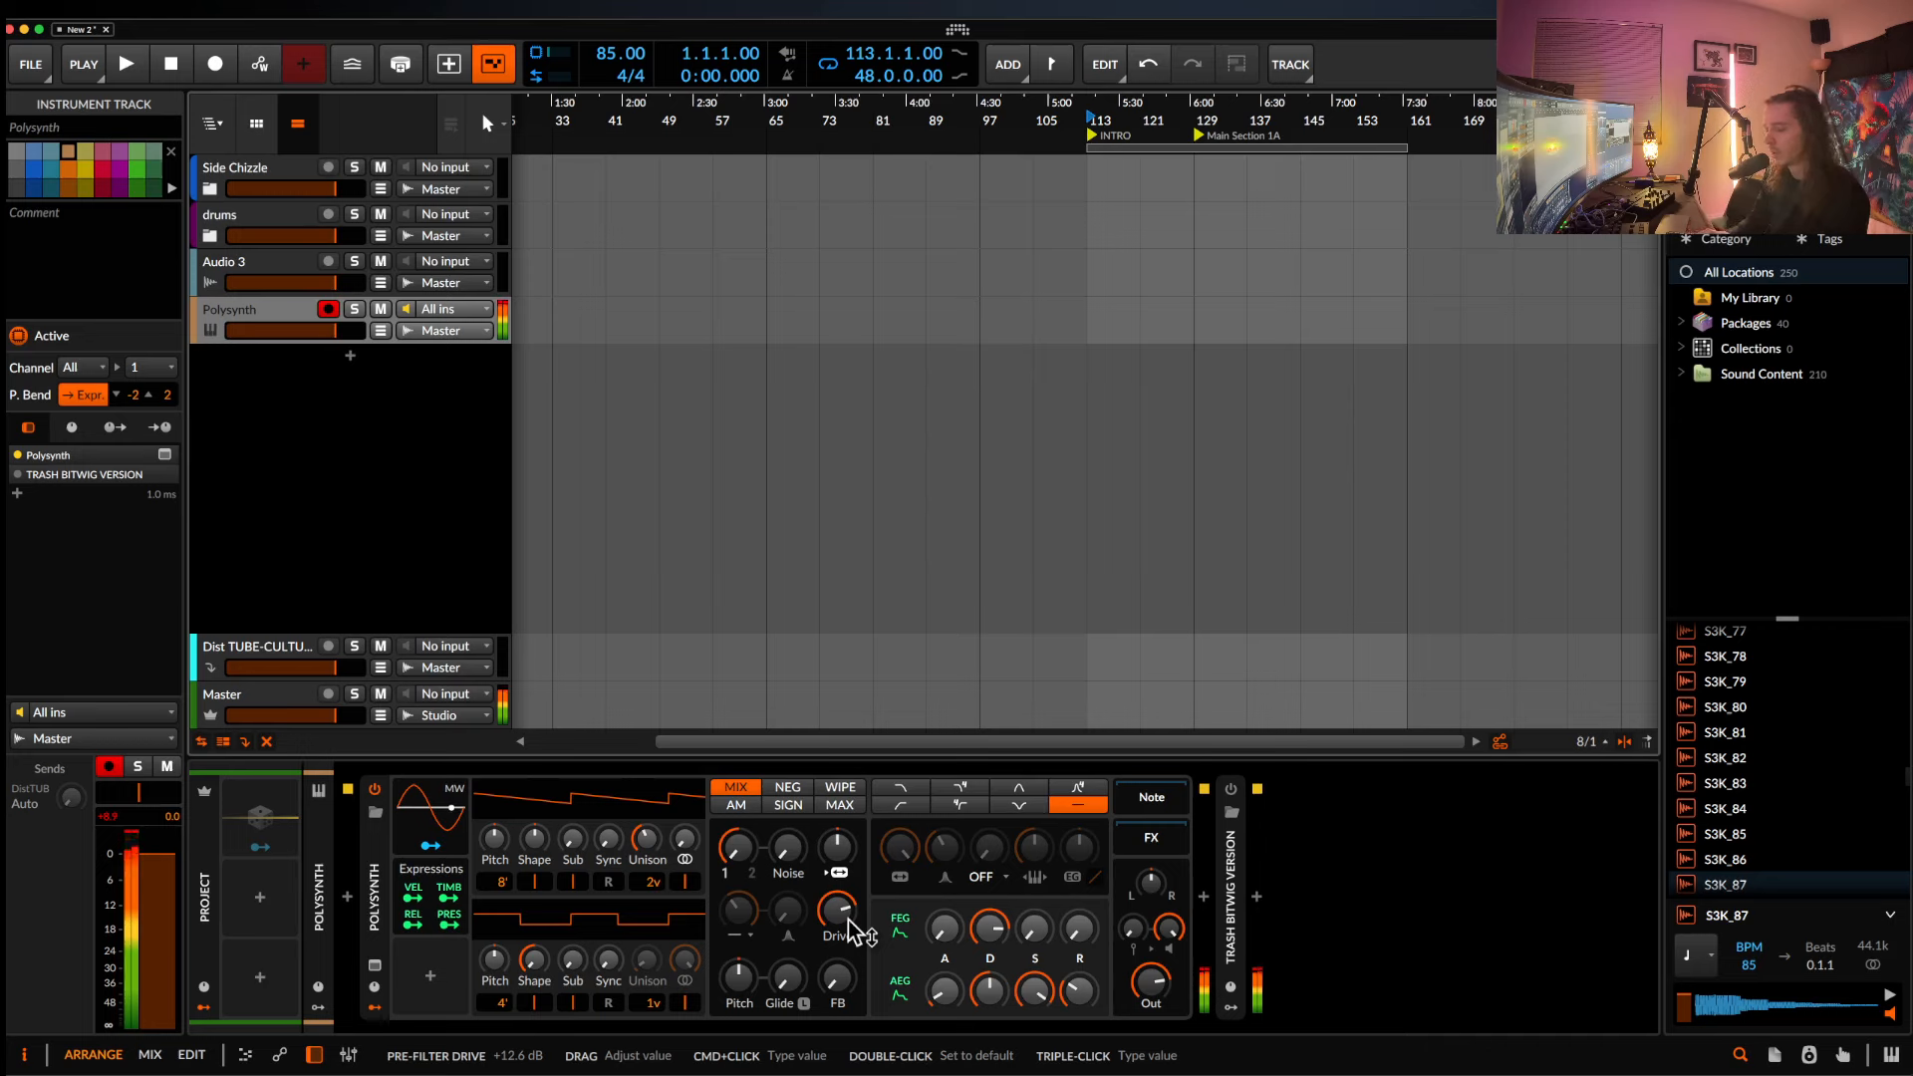
drag(648, 842, 650, 855)
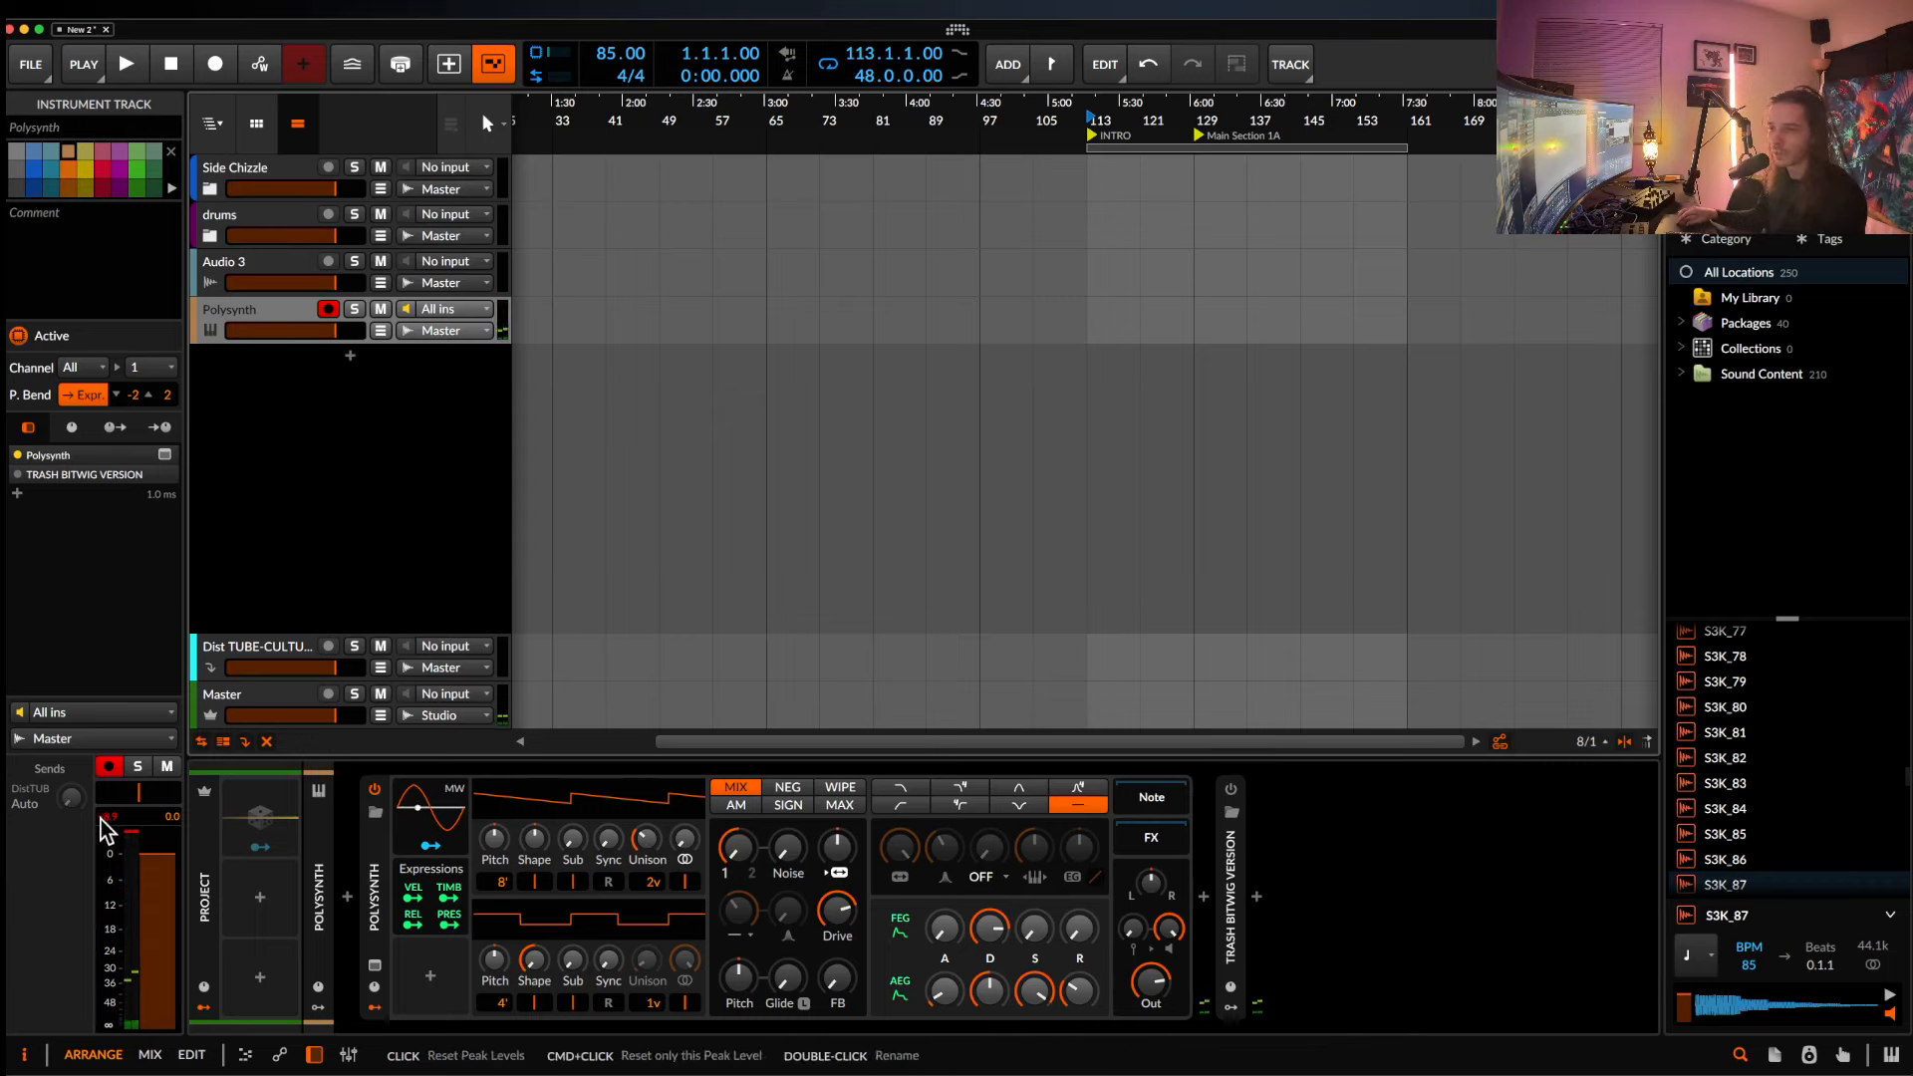
Enable TRASH BITWIG VERSION on the Polysynth track and expand it to show the device chain in DEFAULT TRI FILTER's Low band.
click(1229, 790)
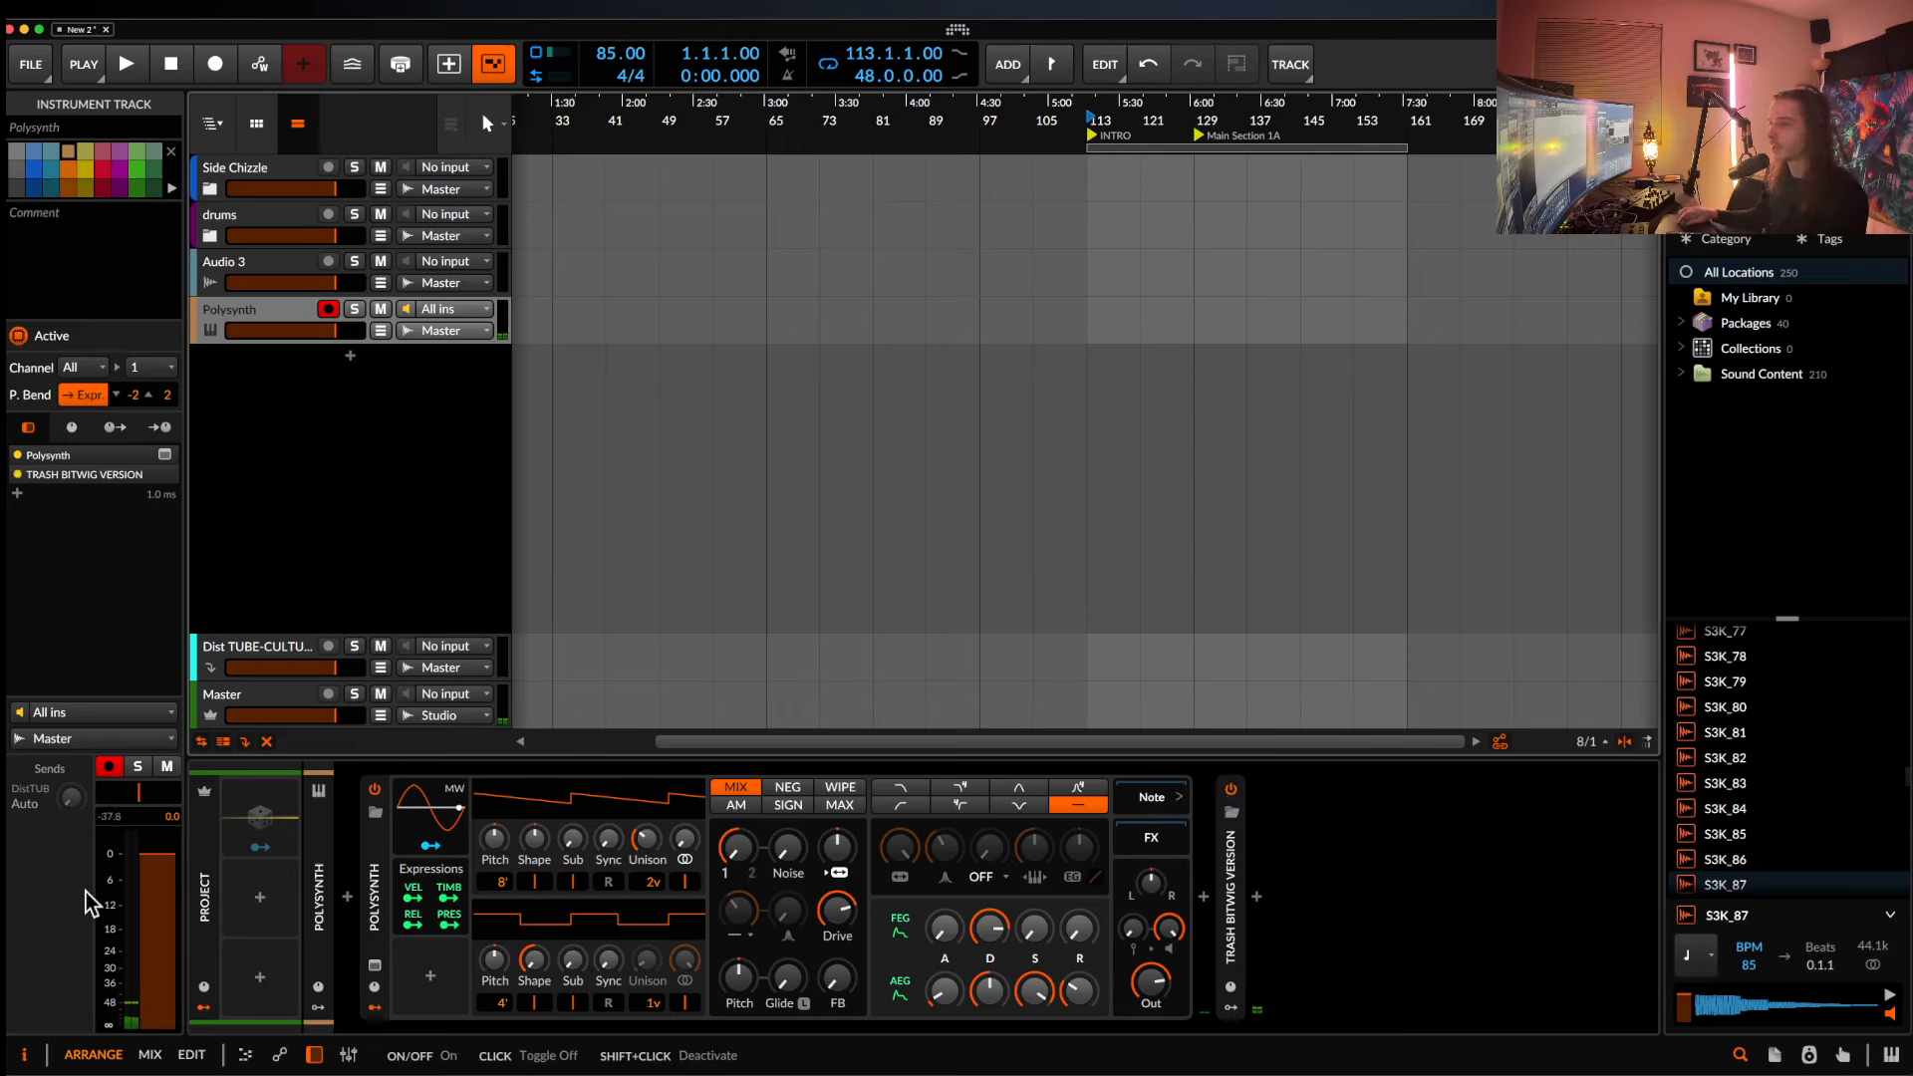
mouse_move(100, 820)
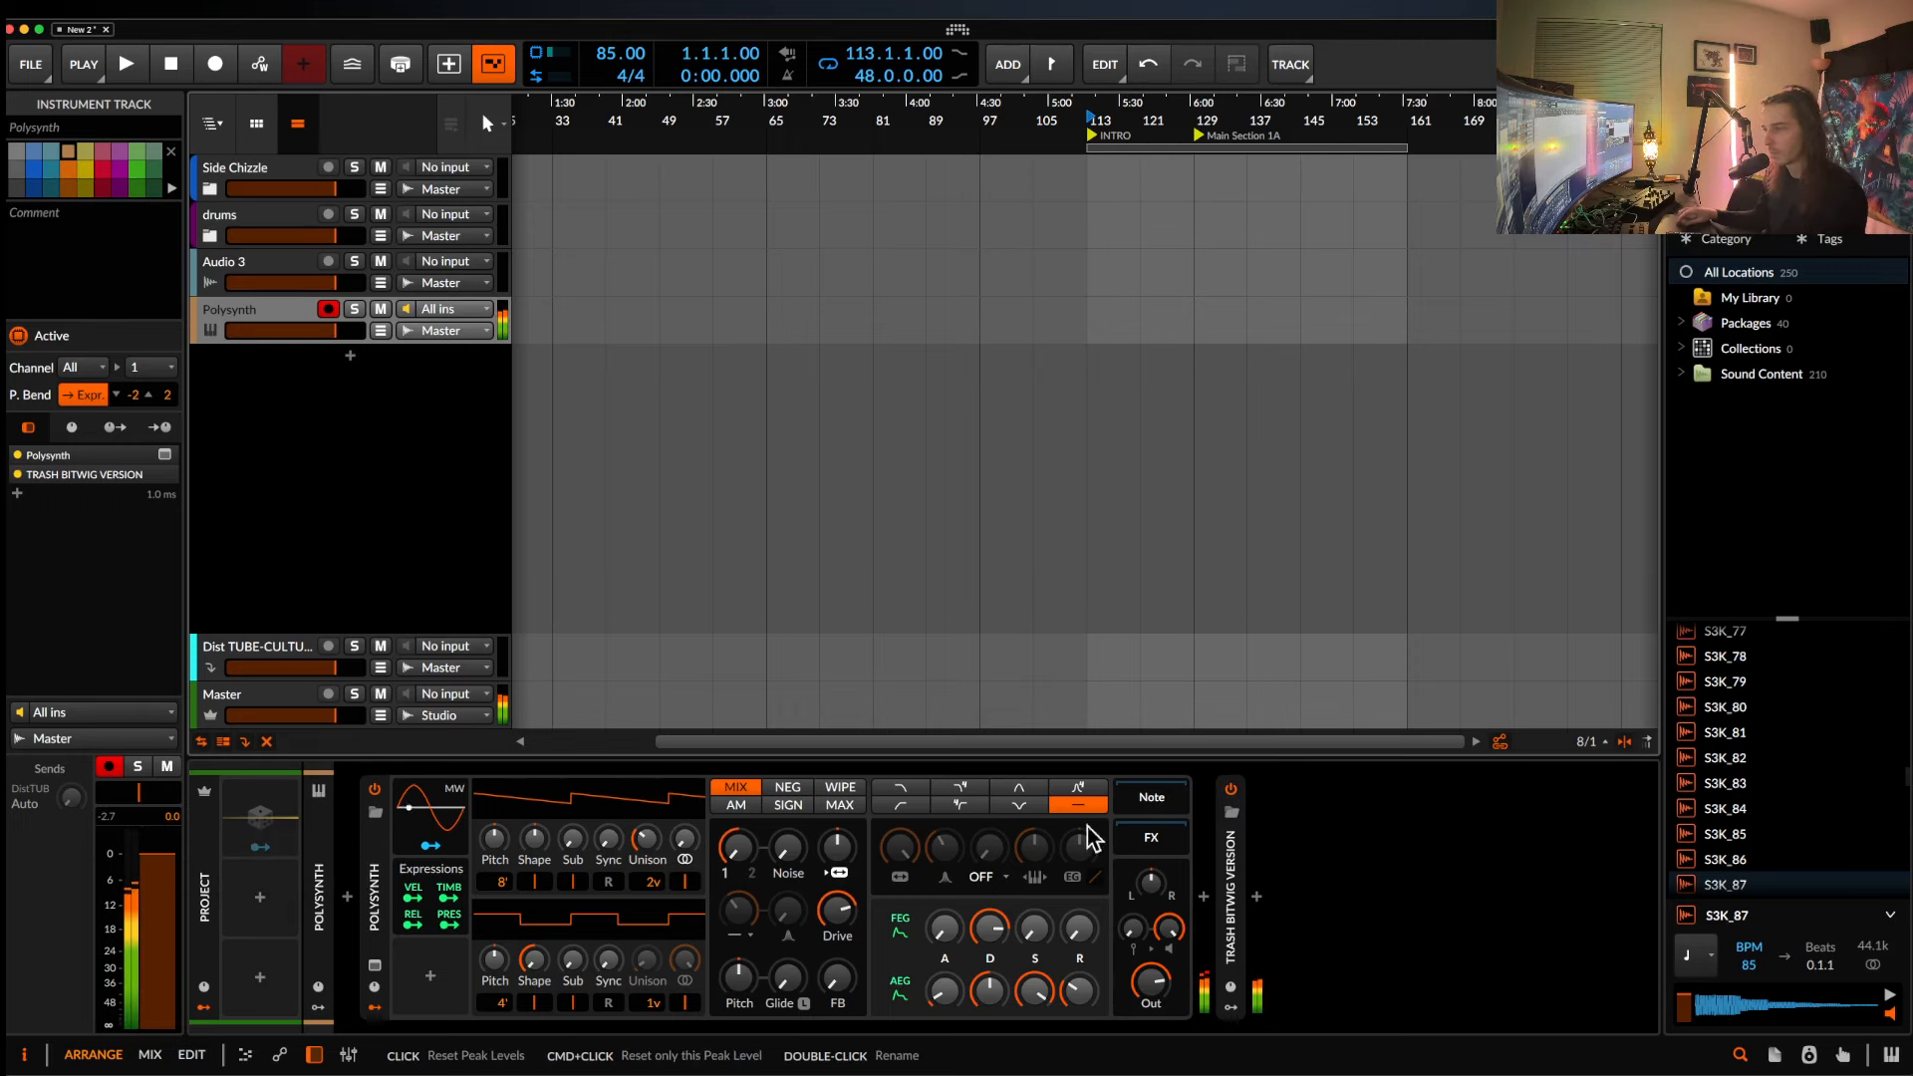
click(1242, 873)
scroll(1254, 871, right, 5)
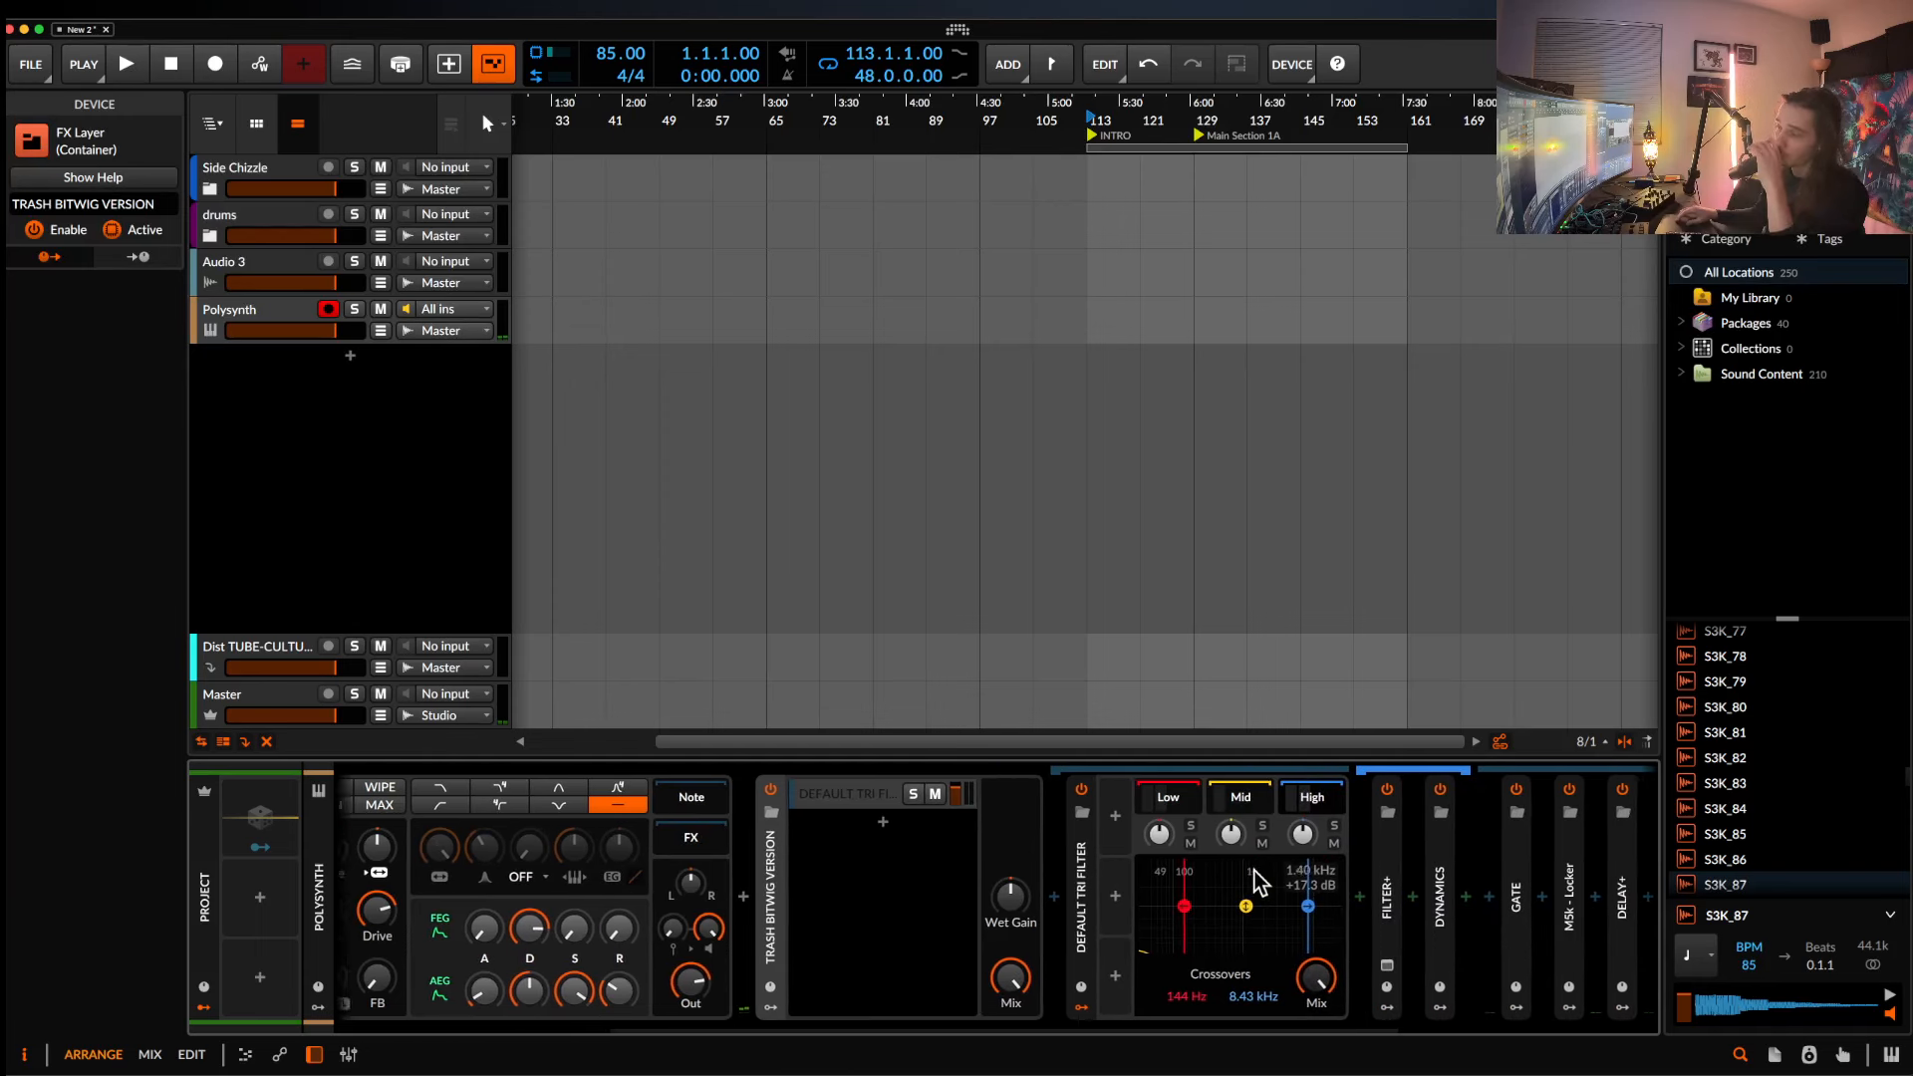
scroll(929, 800, right, 5)
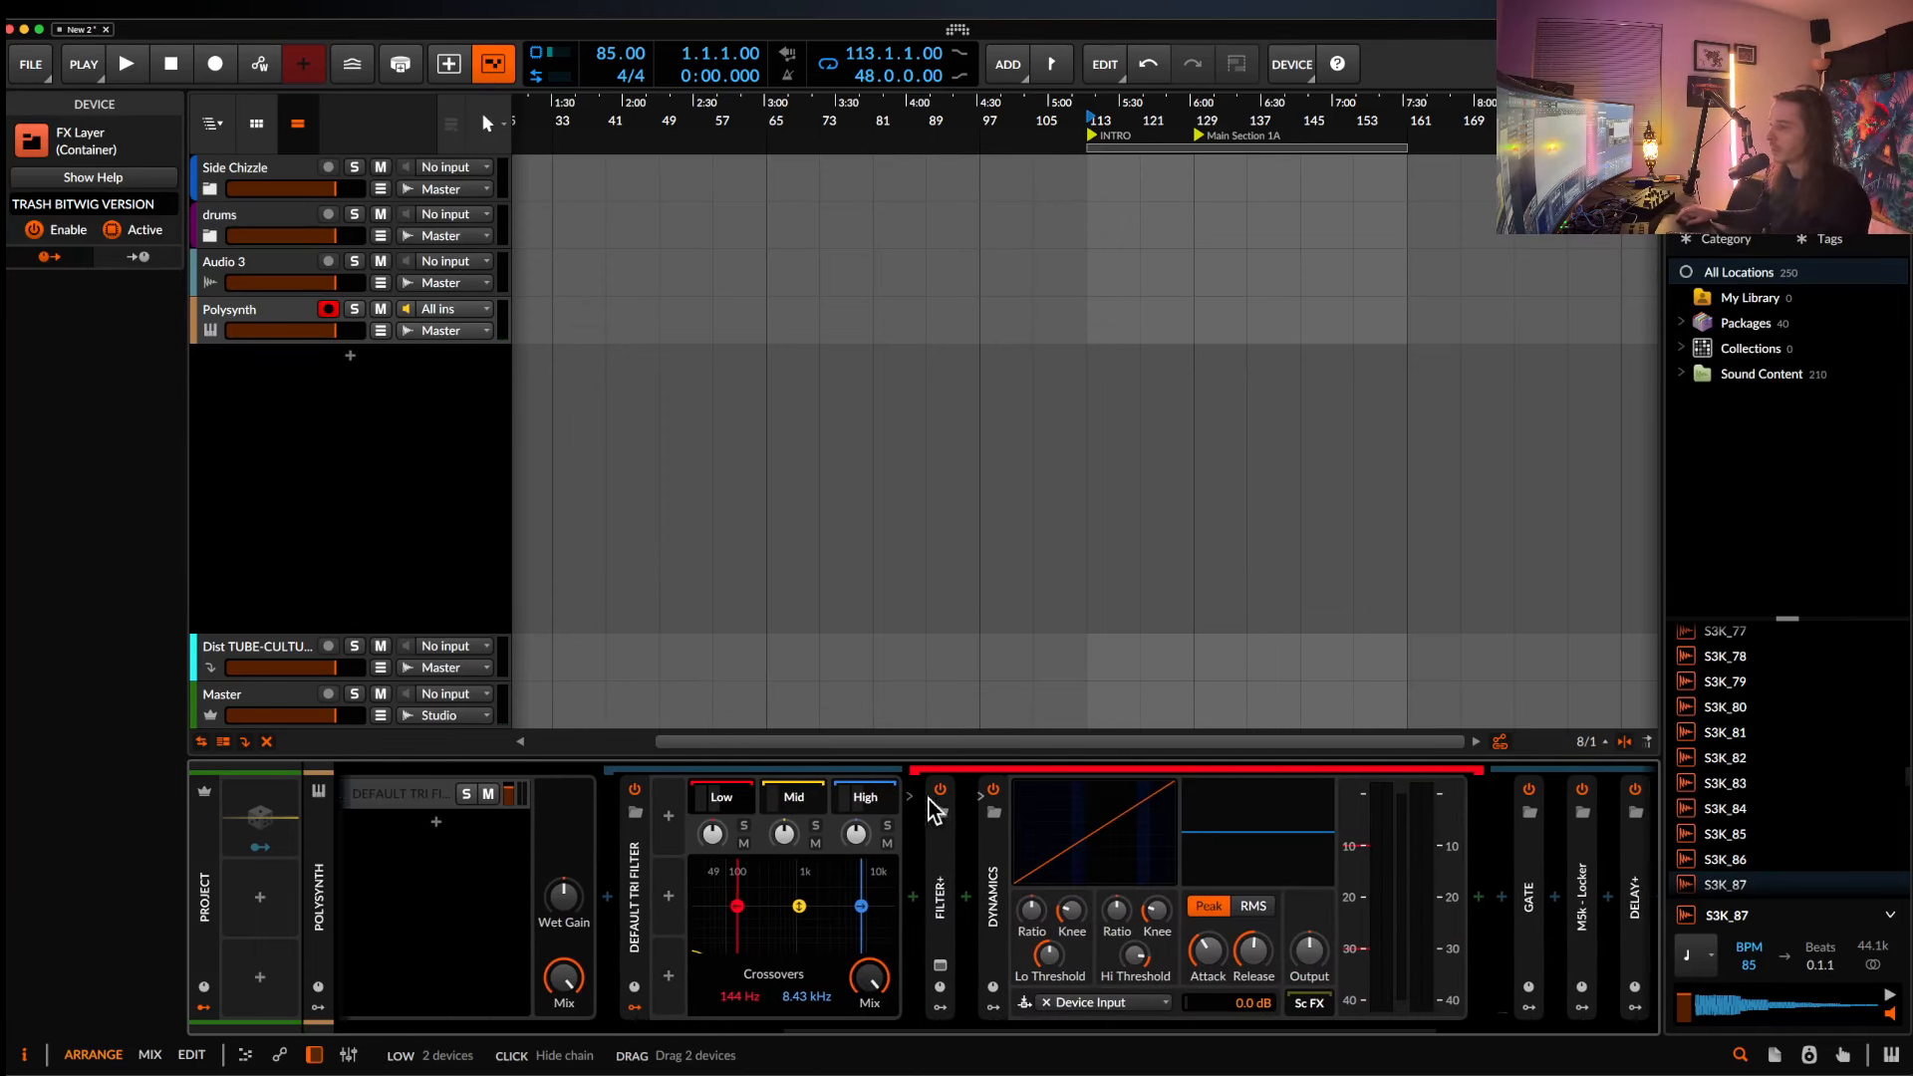
Expand the Low band's Filter+, bypass Dynamics and, with the Low band soloed, raise the Transfer shaper's drive to +3.4 dB.
click(546, 893)
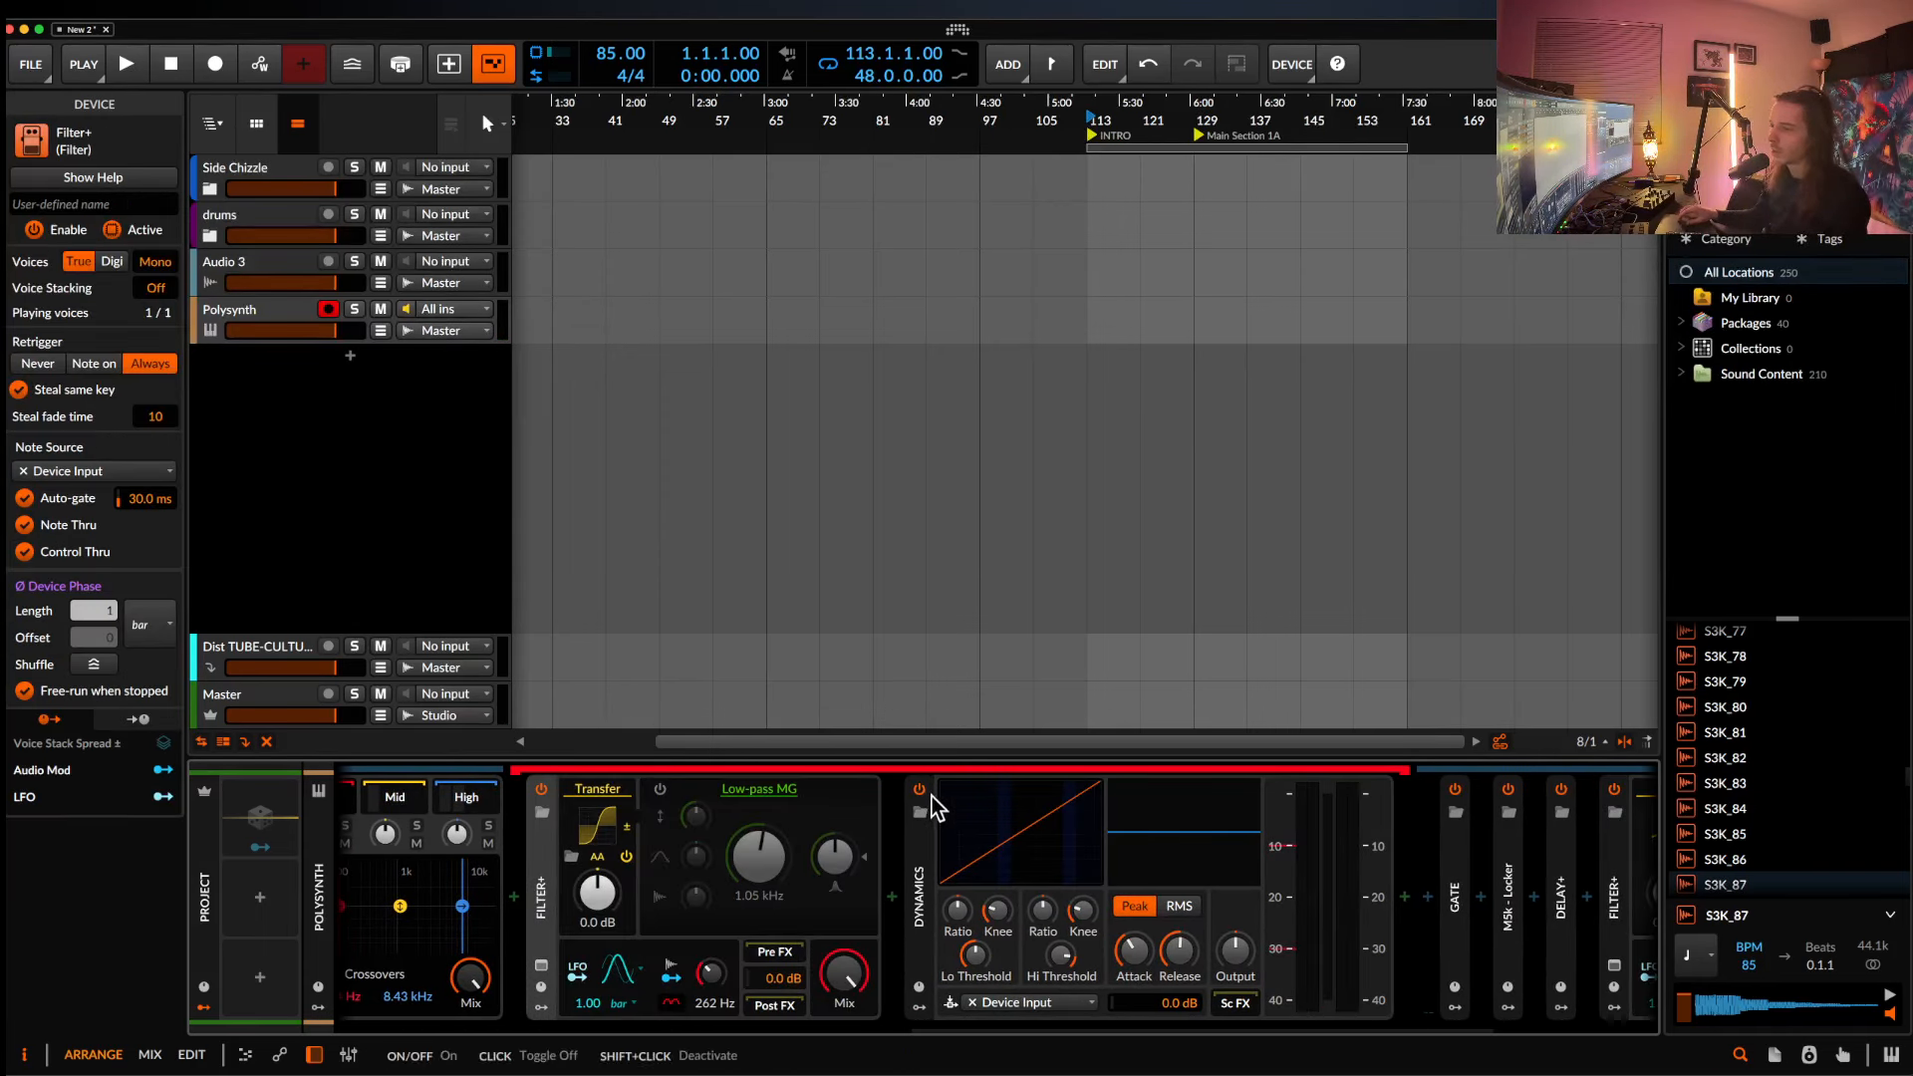
click(919, 789)
scroll(650, 817, left, 5)
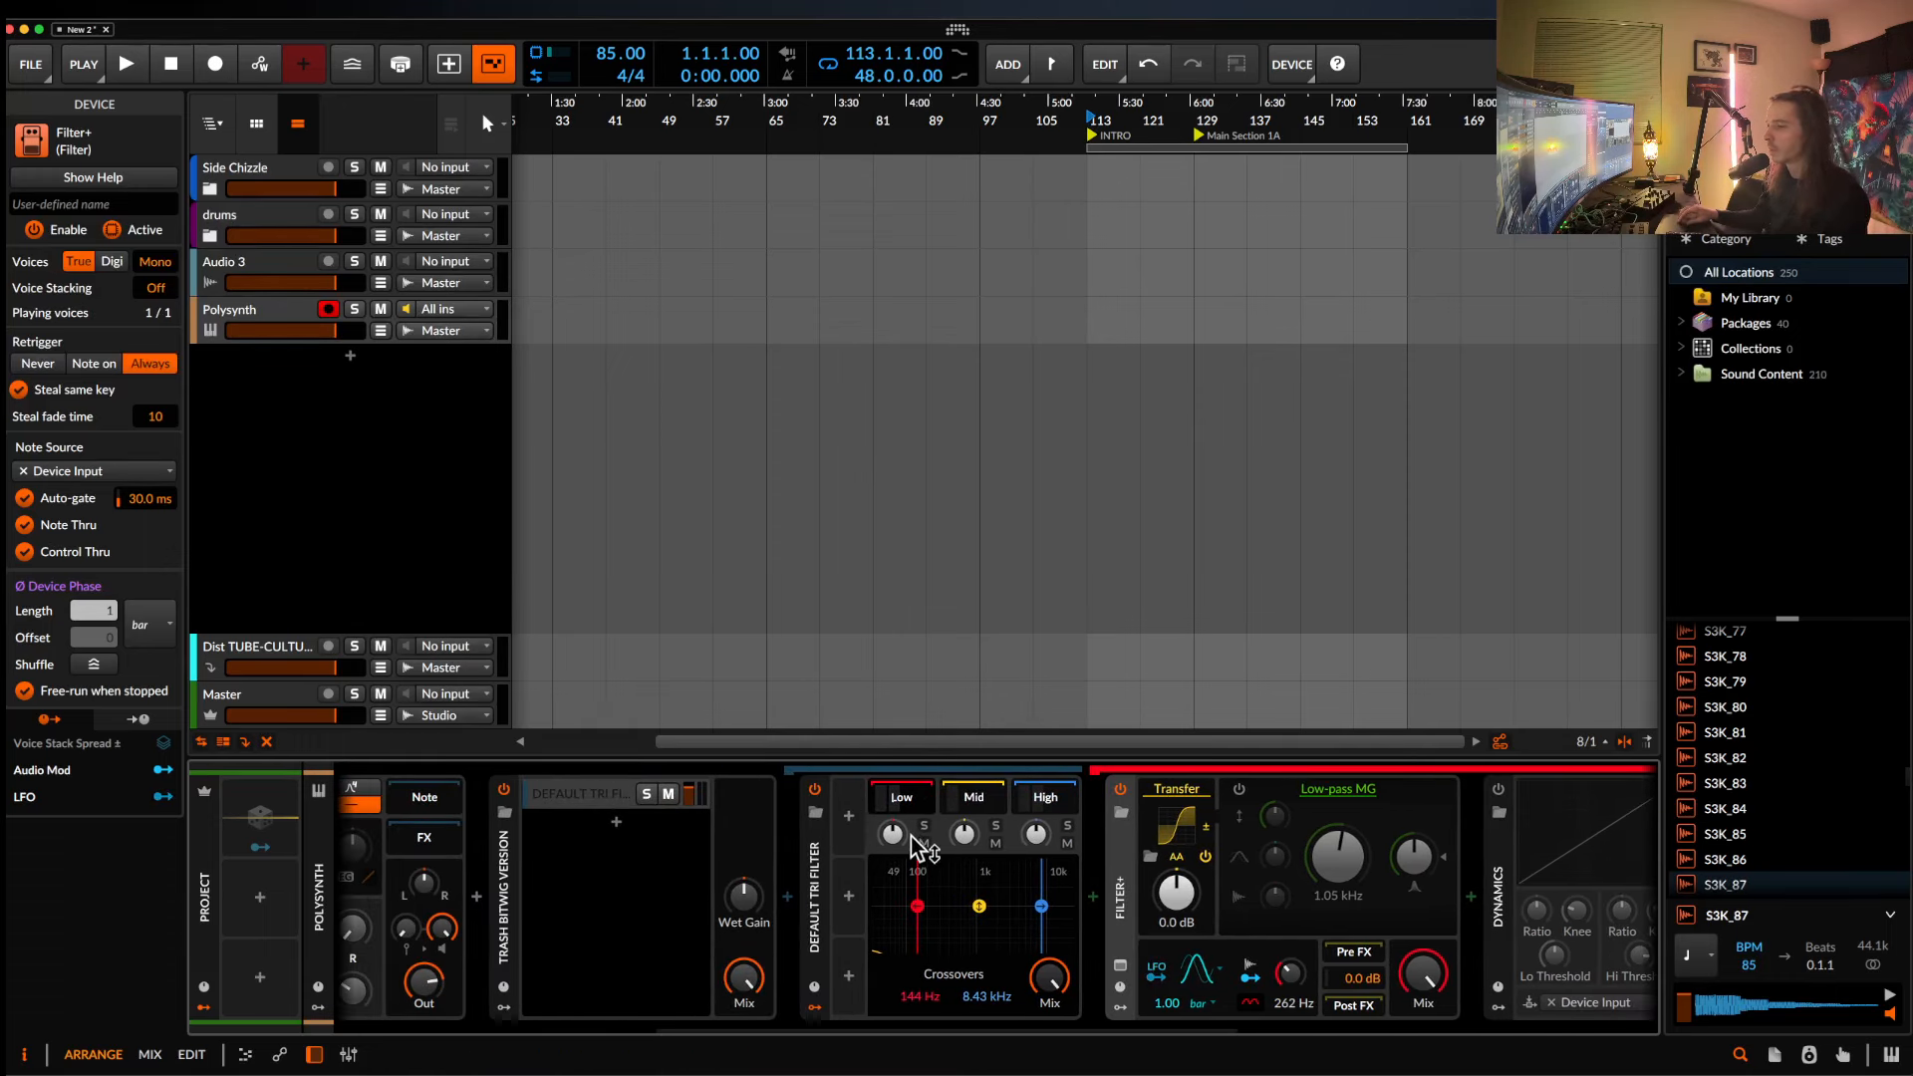
drag(1176, 892, 1175, 903)
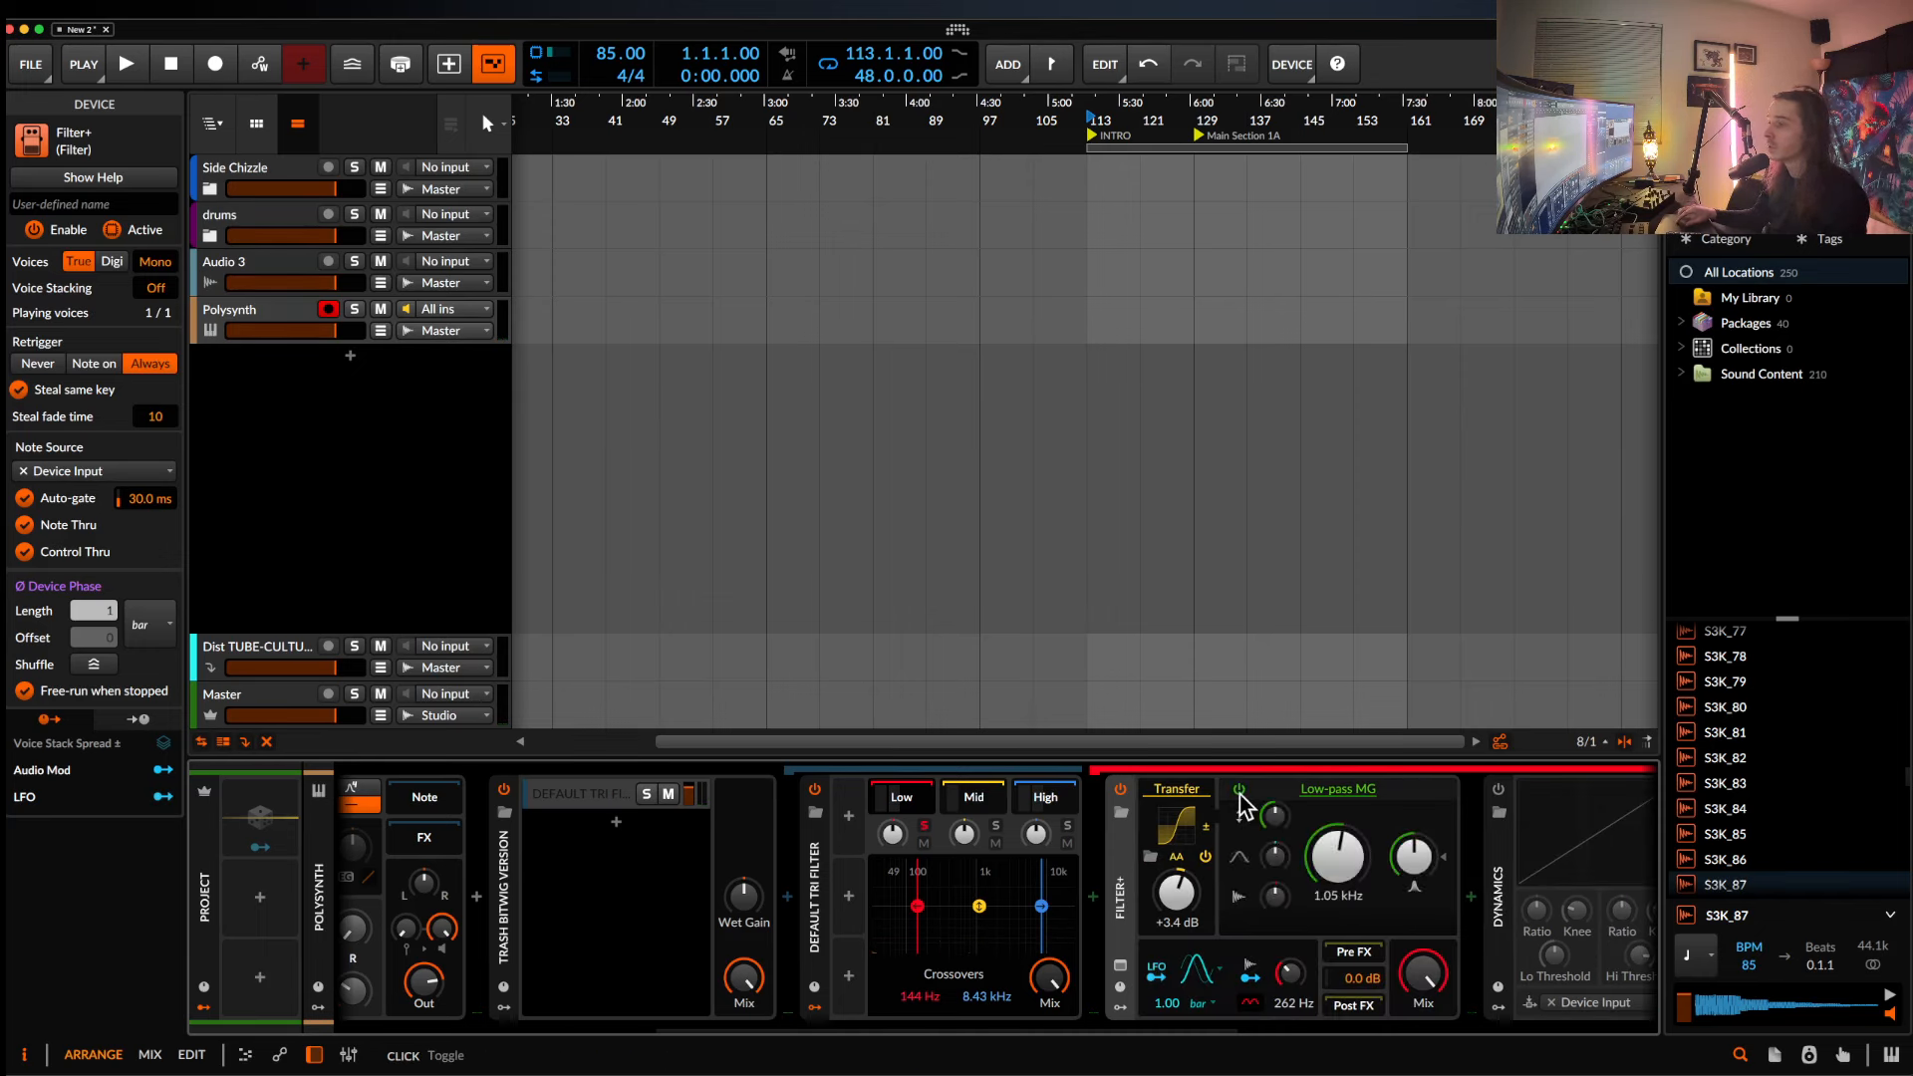
Switch on Filter+'s filter, change it to SVF in high-pass mode, and set the cutoff to 672 Hz.
click(1336, 790)
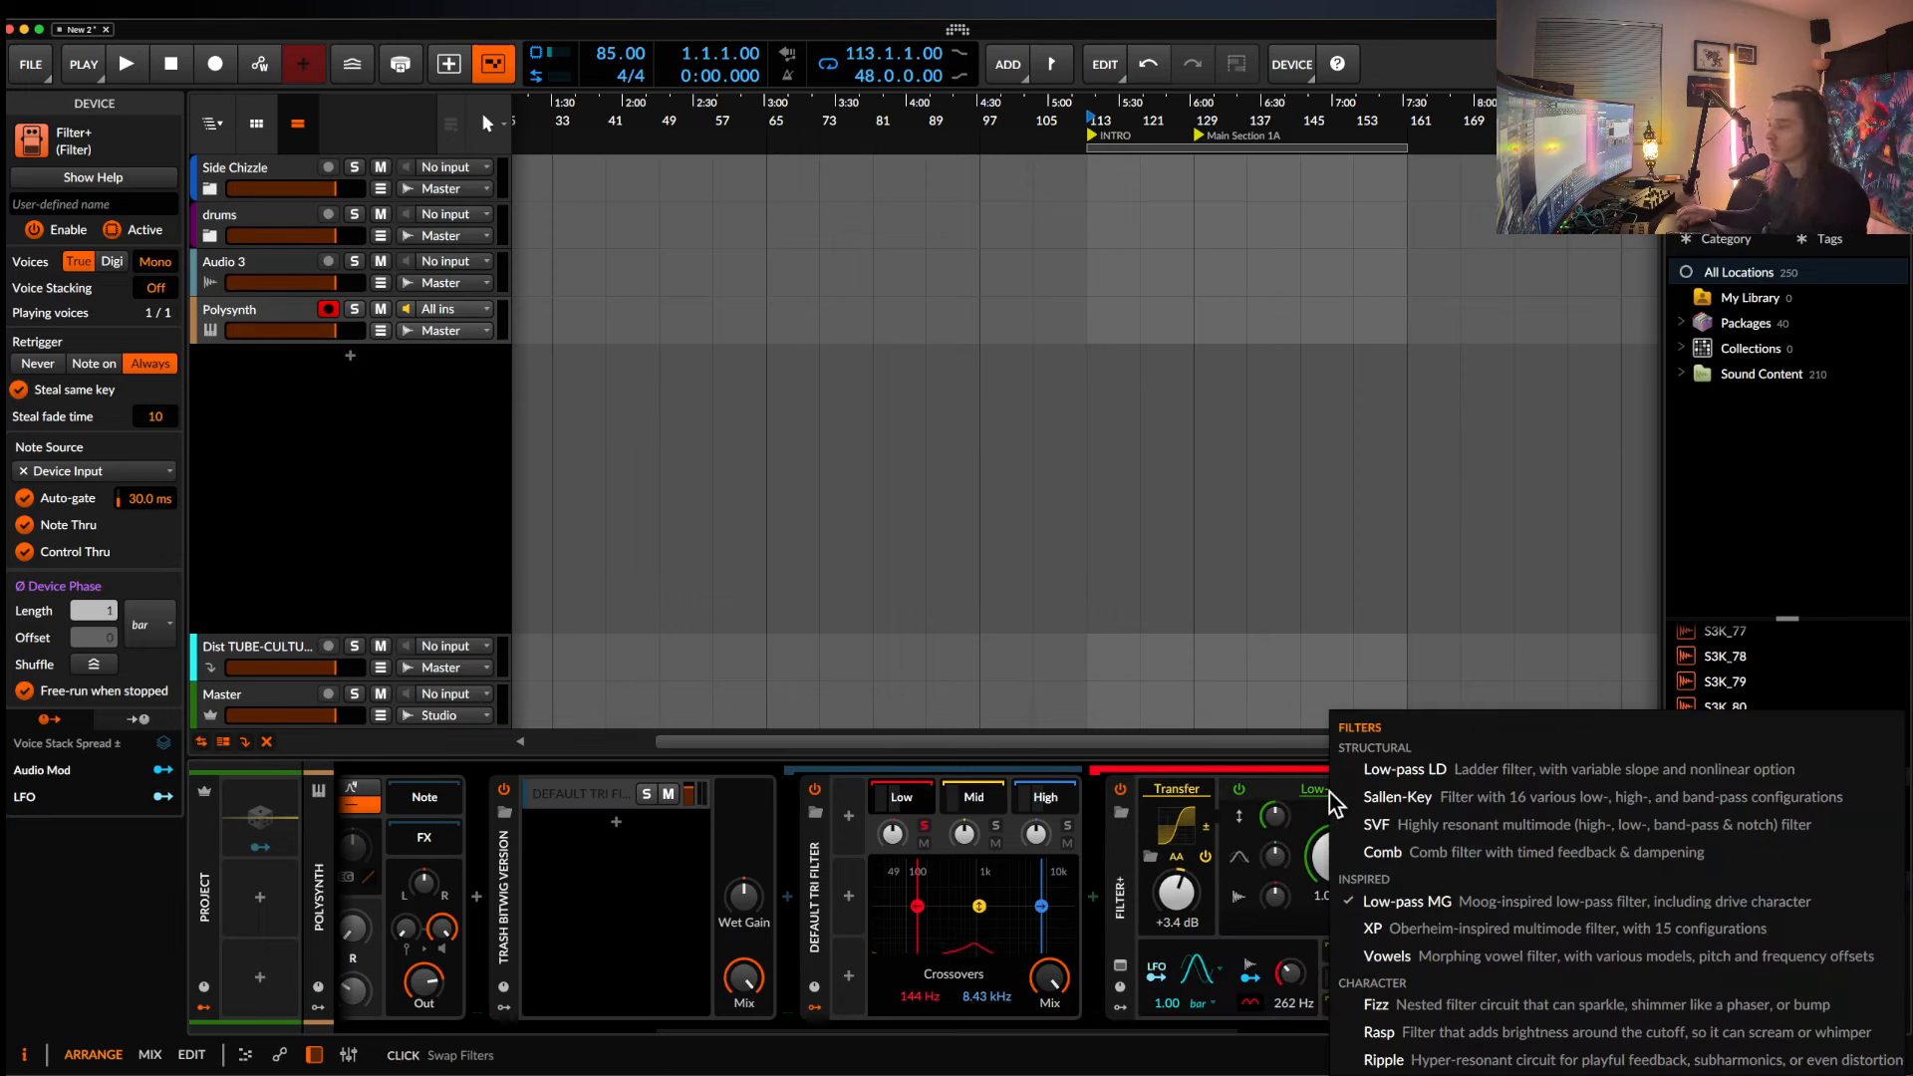
click(1395, 825)
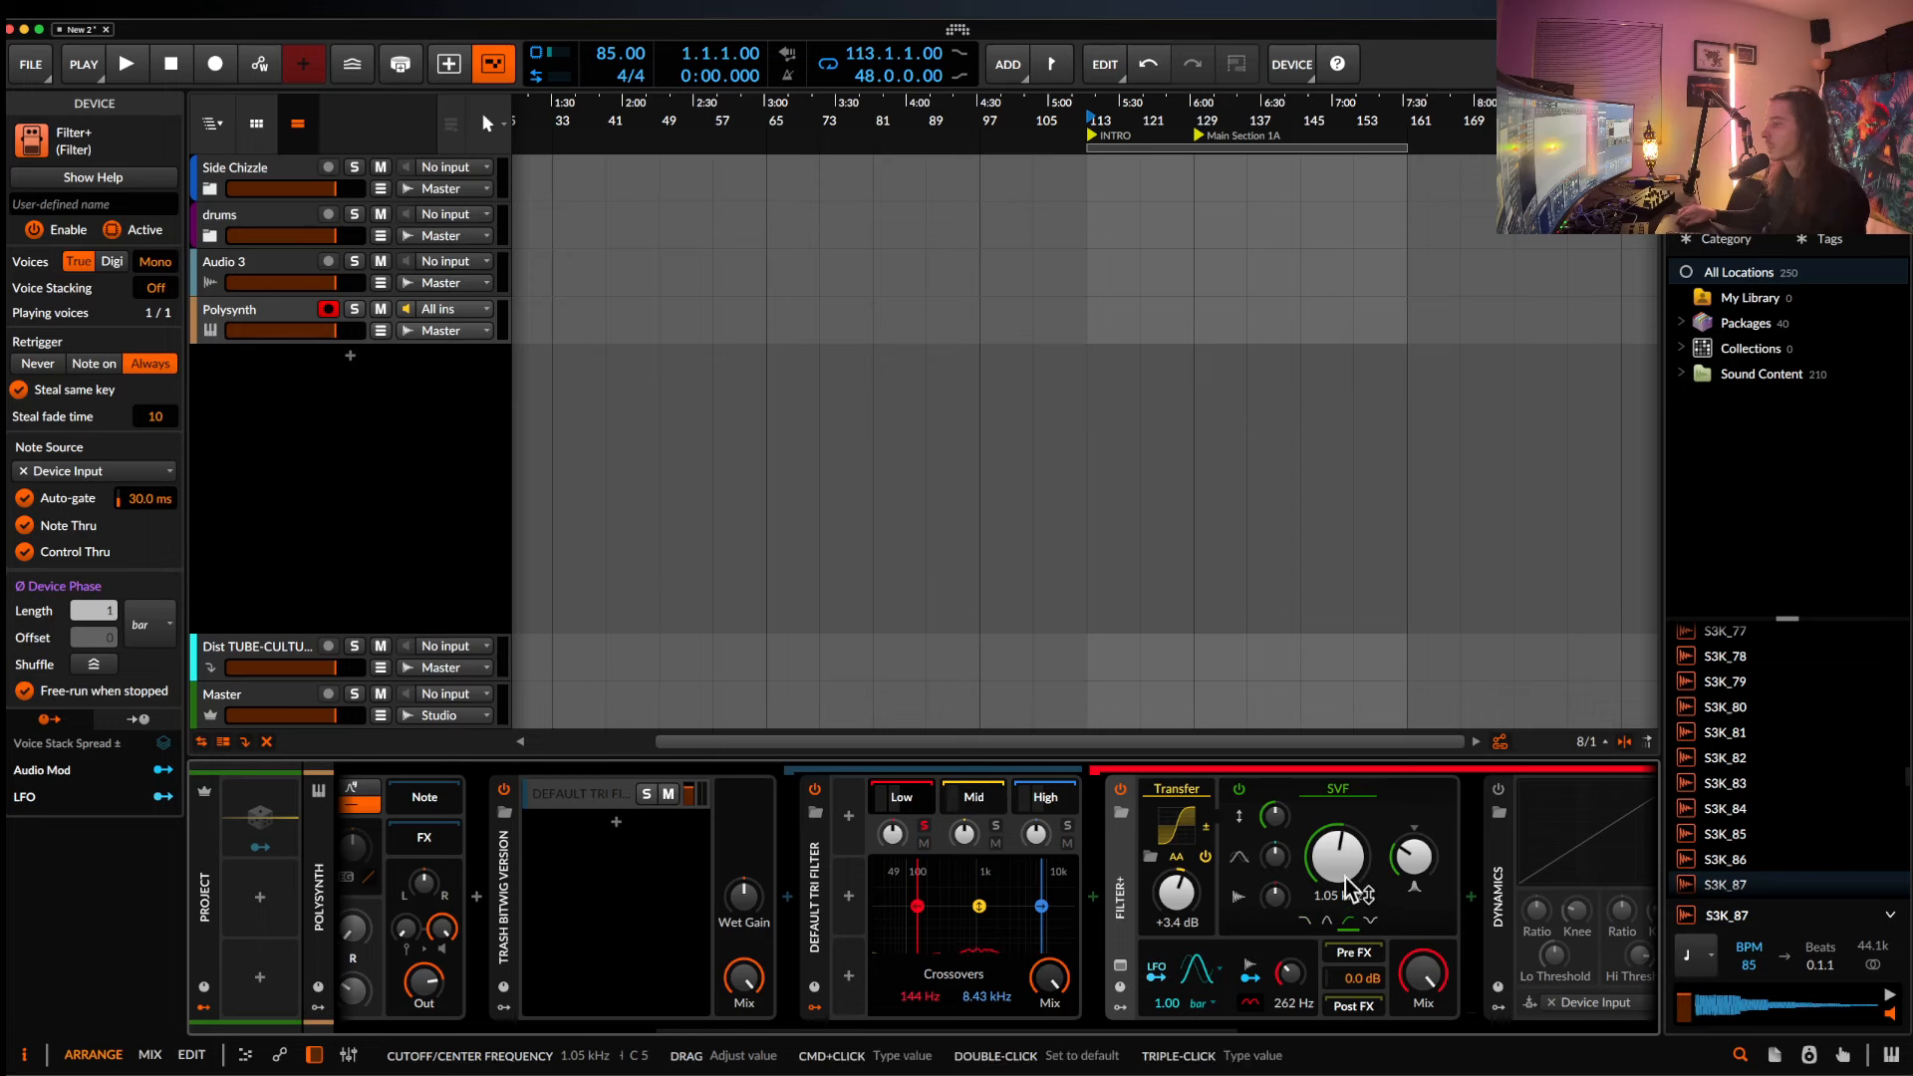
click(1348, 922)
Add a Random modulator to the Low band's Filter+, show its settings, and turn its smoothing fully up.
click(1122, 1007)
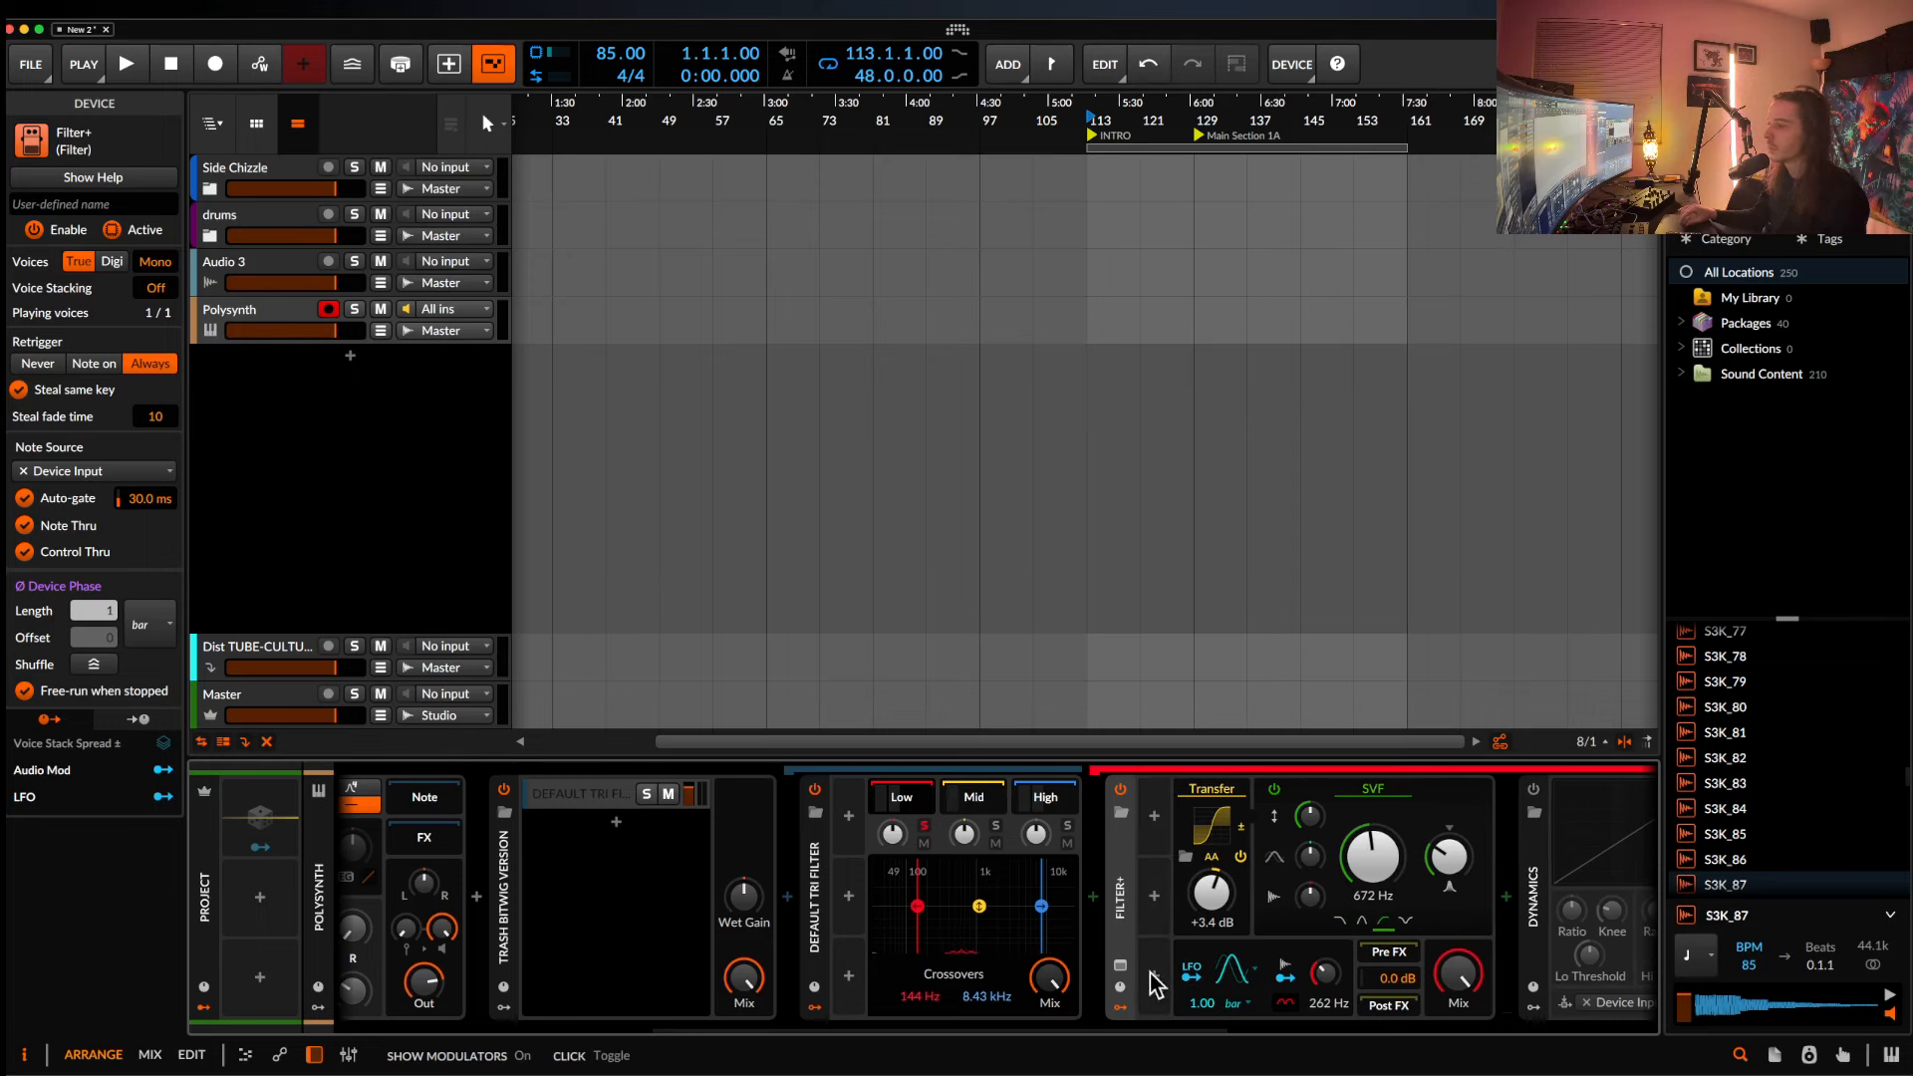
click(1156, 819)
text(RA)
key(Down)
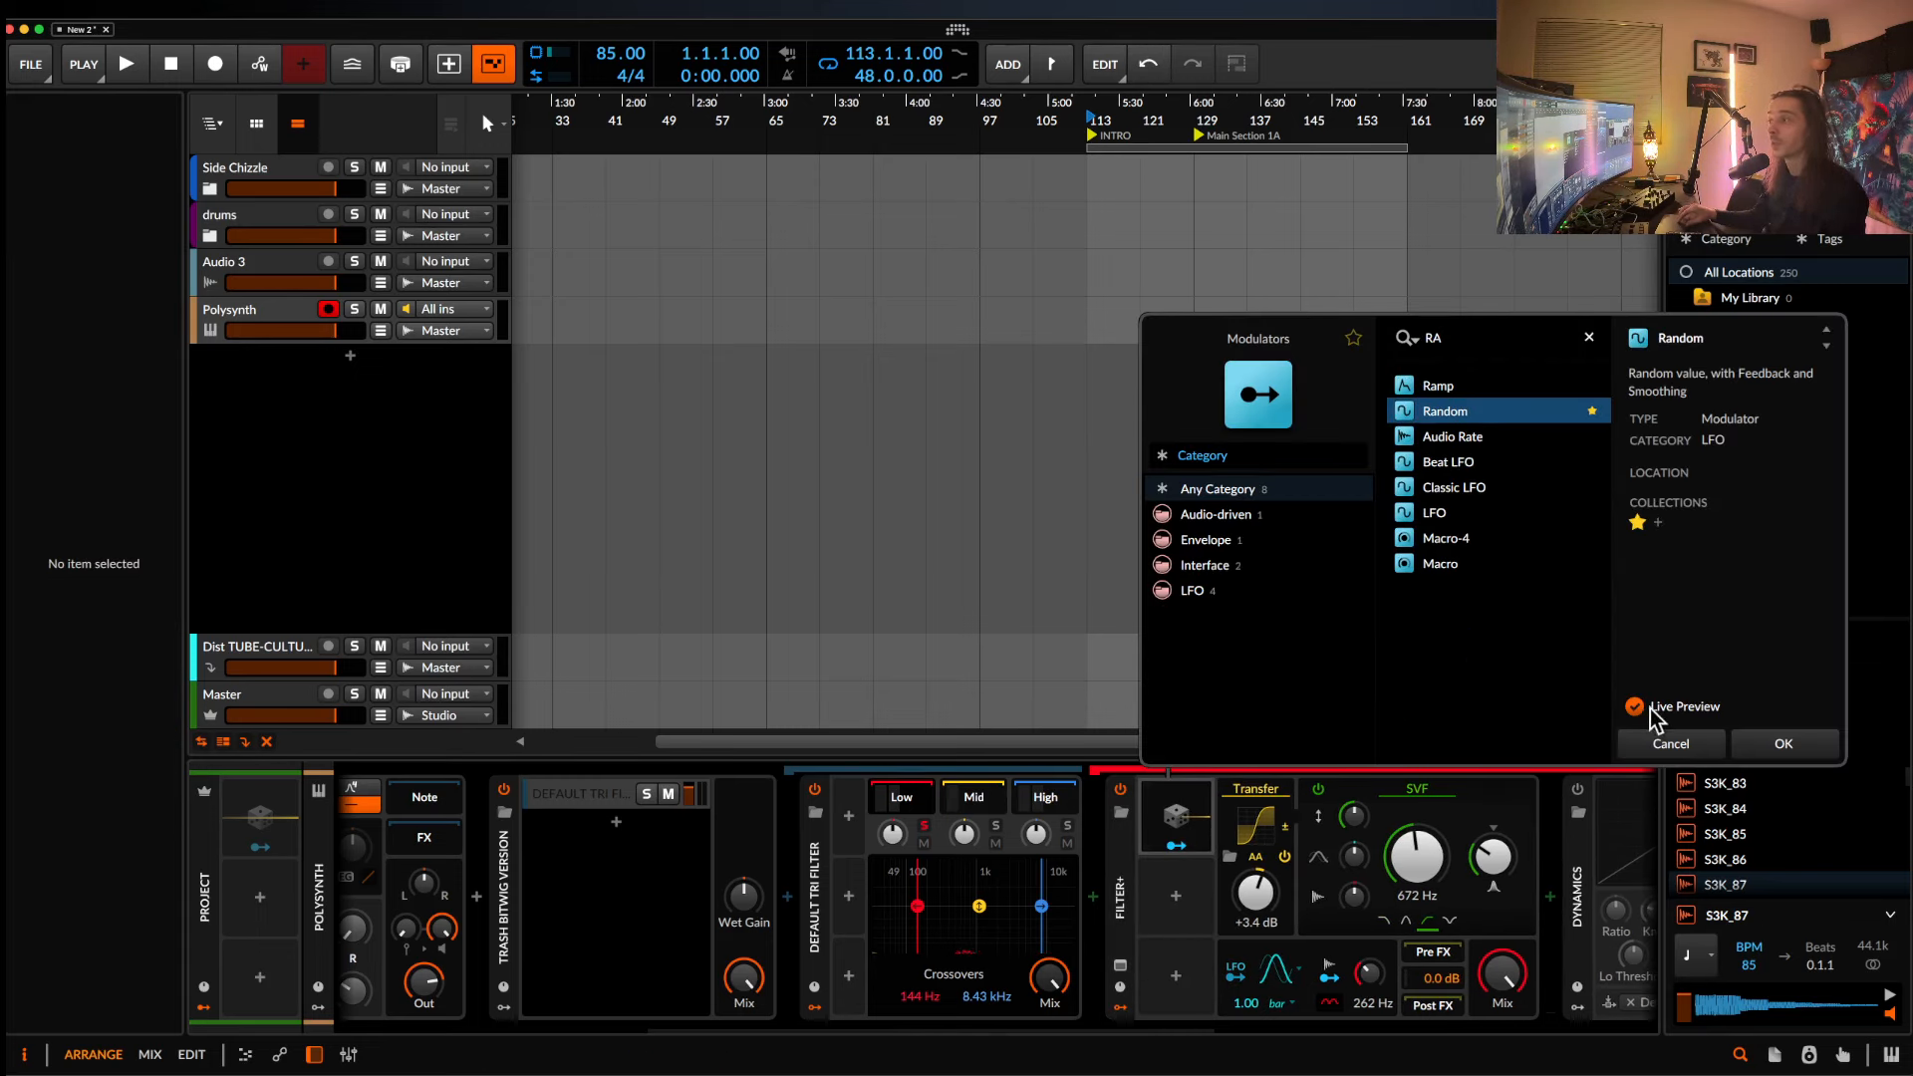
click(1759, 750)
click(1176, 827)
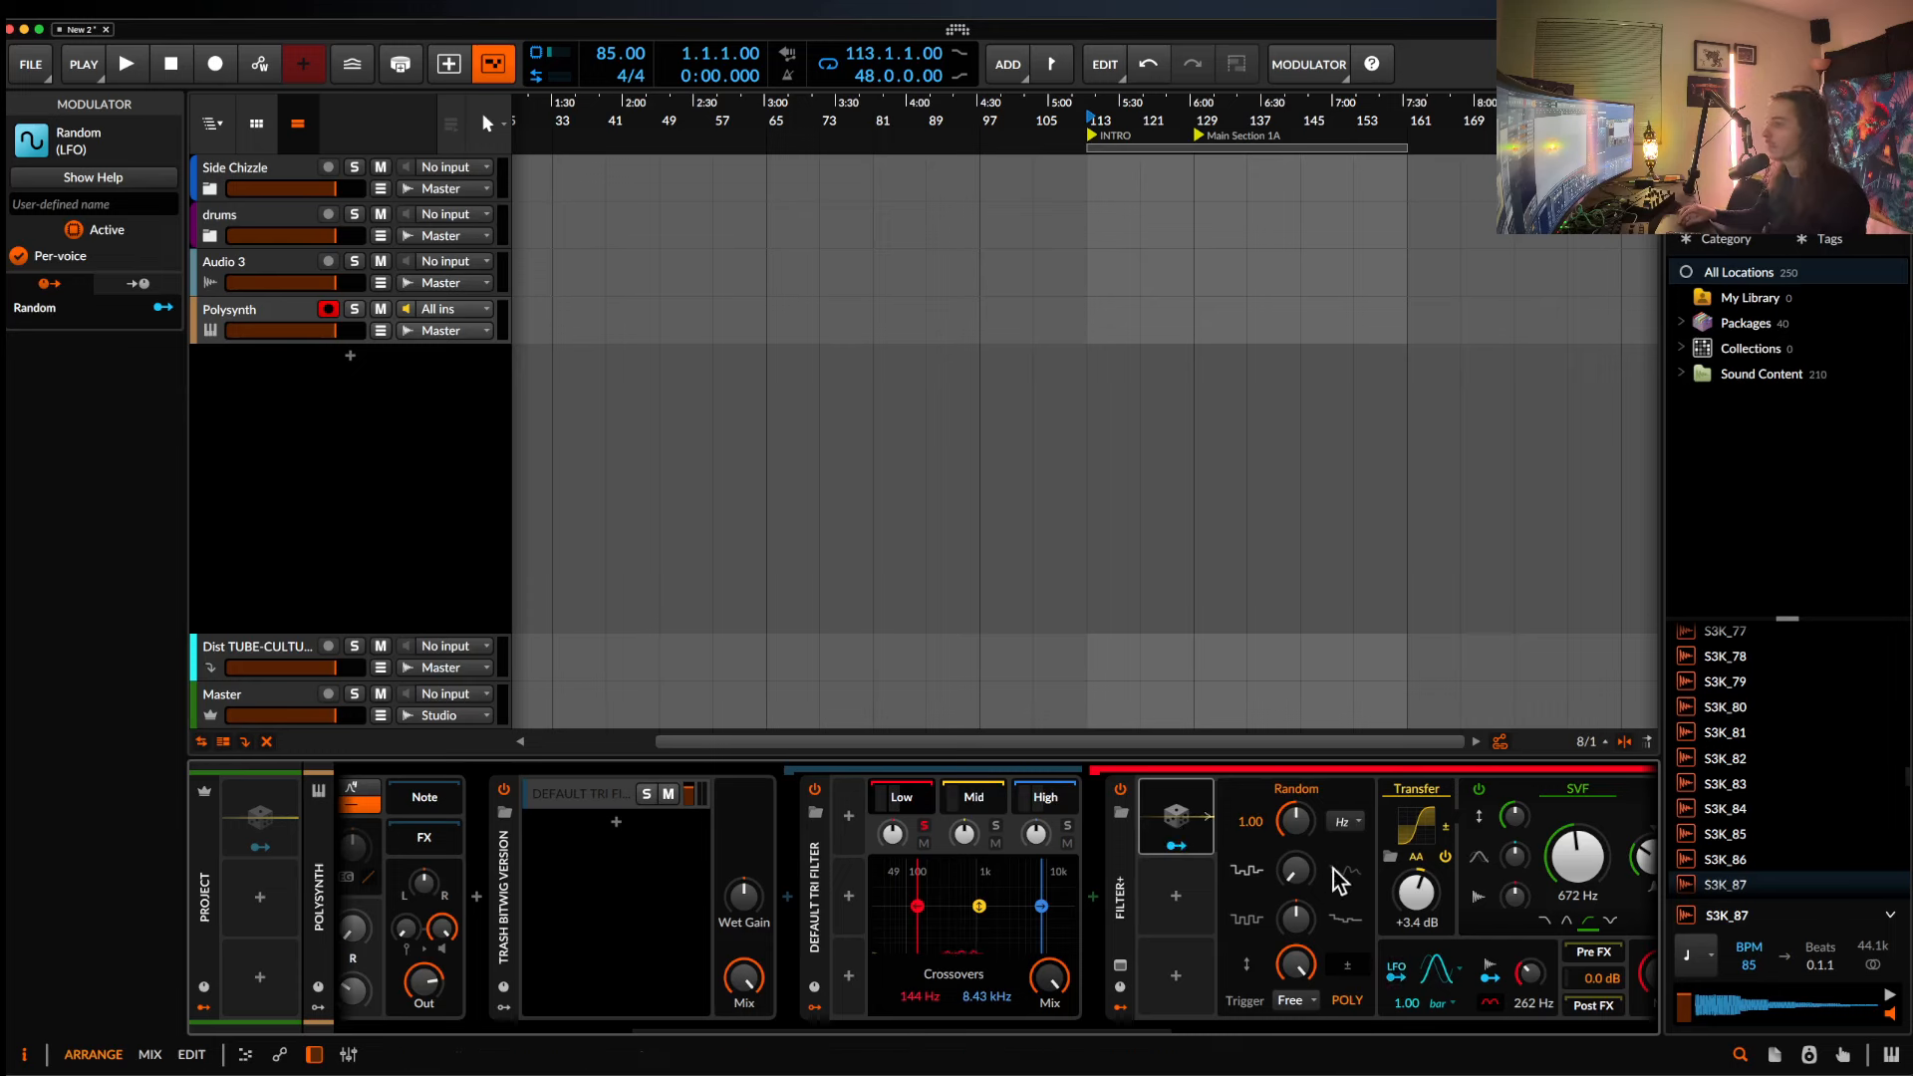
scroll(1306, 890, right, 5)
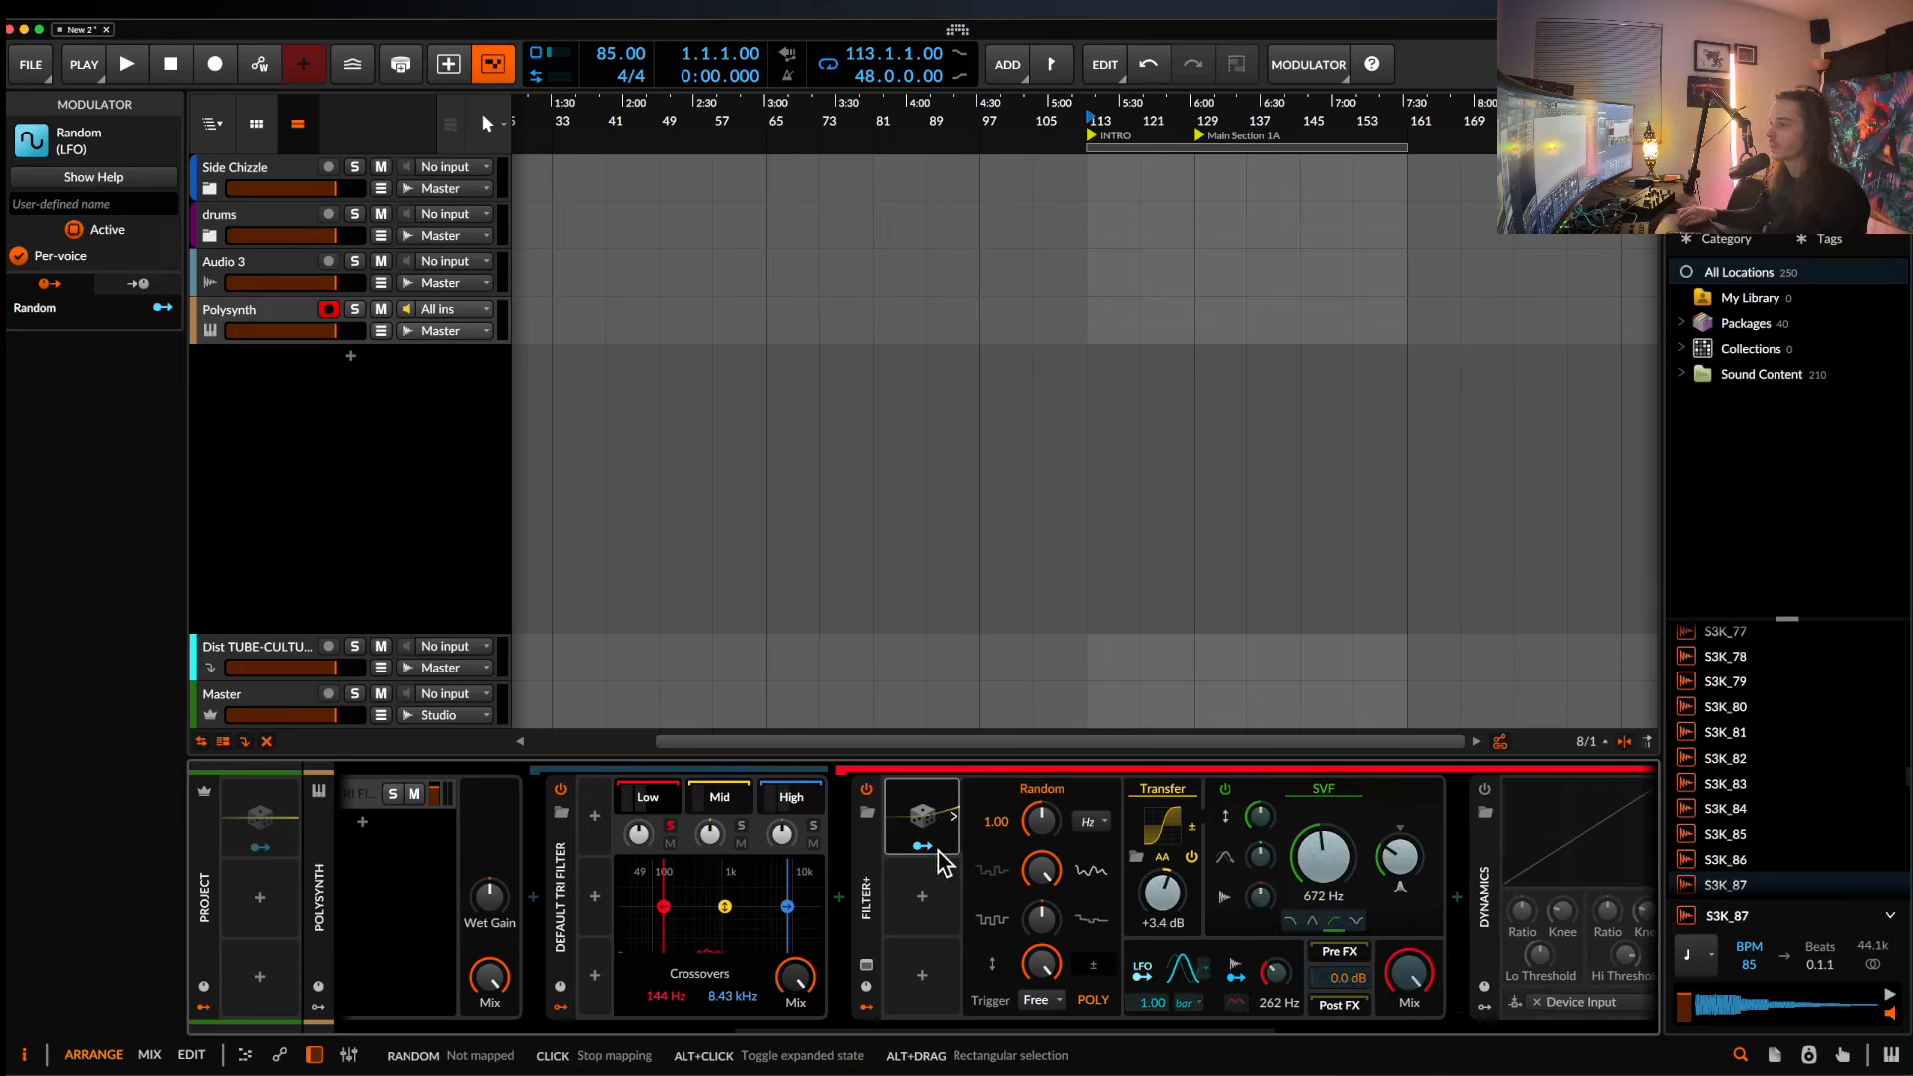
Modulate the filter's cutoff with Random by 75 from a 19.4 Hz base, and set Random's rate to 6.21 Hz.
drag(1322, 859, 1332, 927)
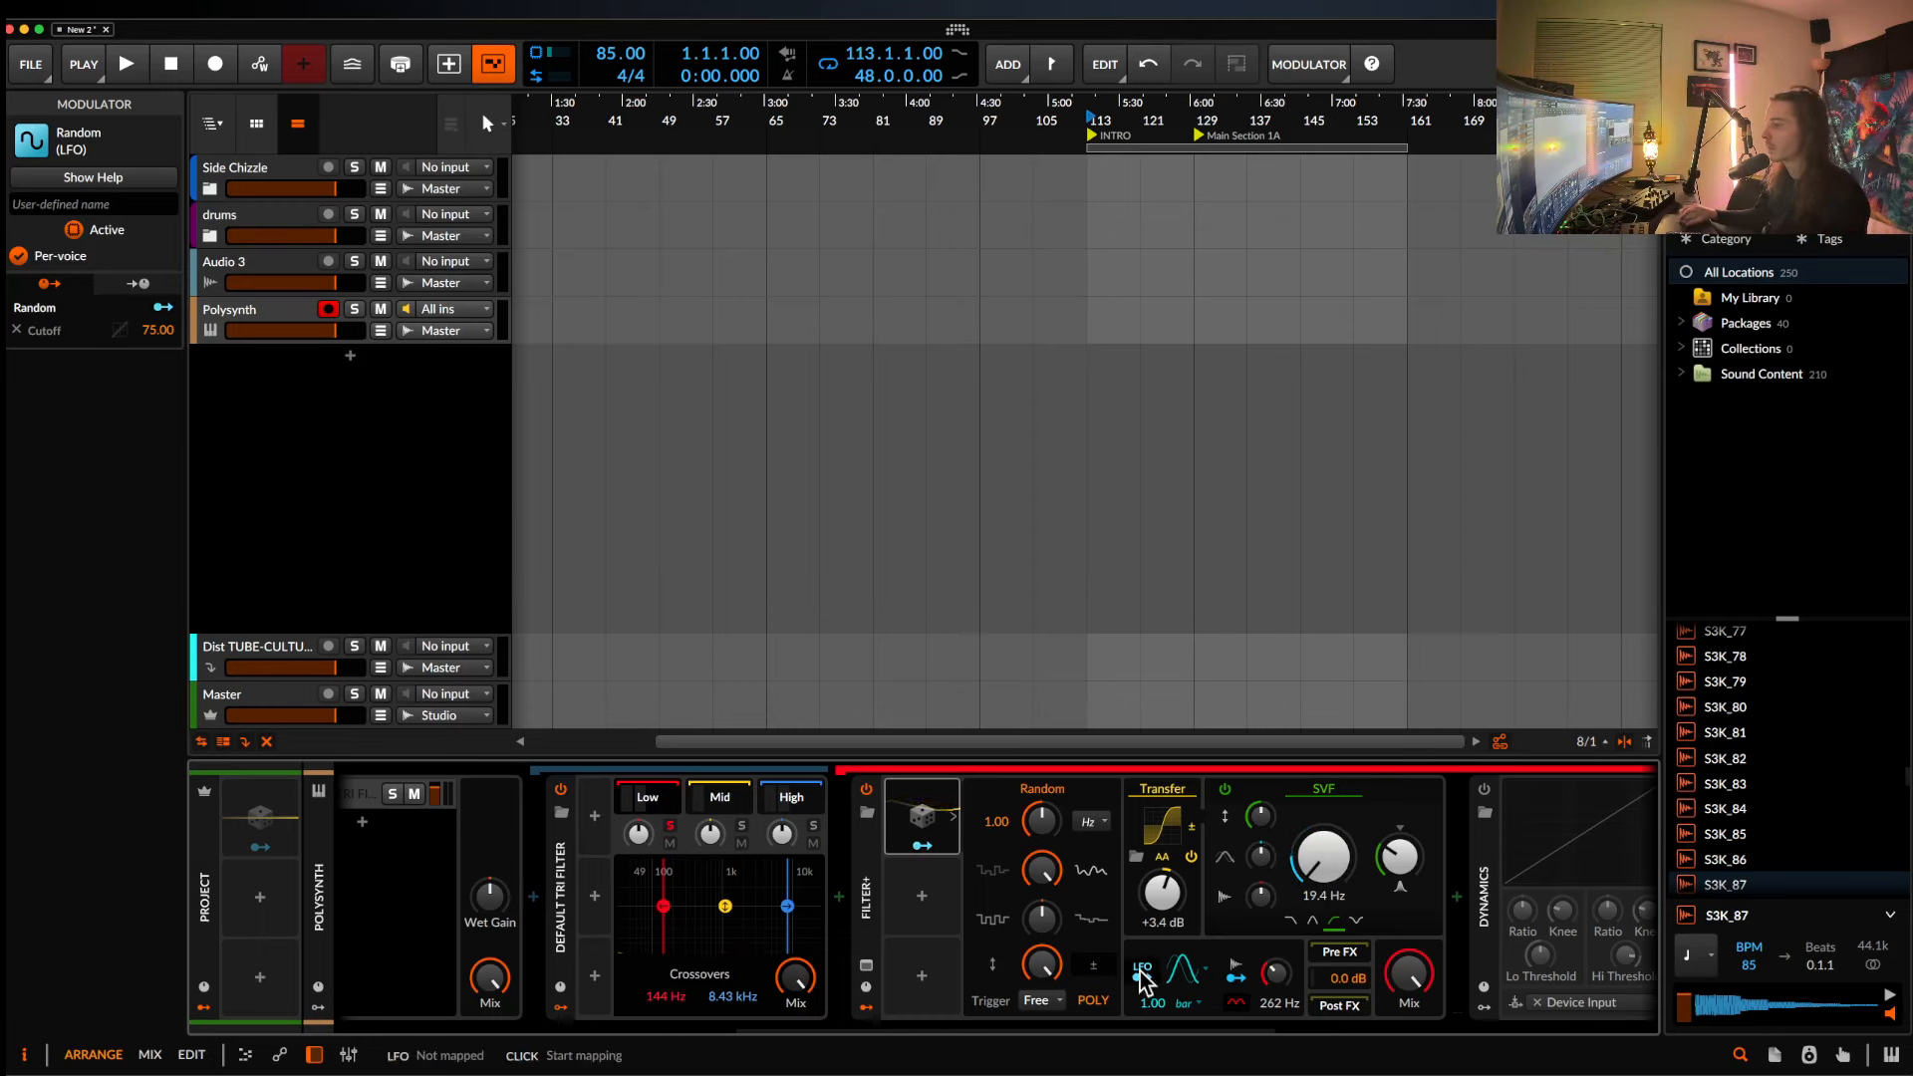
click(950, 819)
click(952, 819)
drag(1041, 822, 1042, 821)
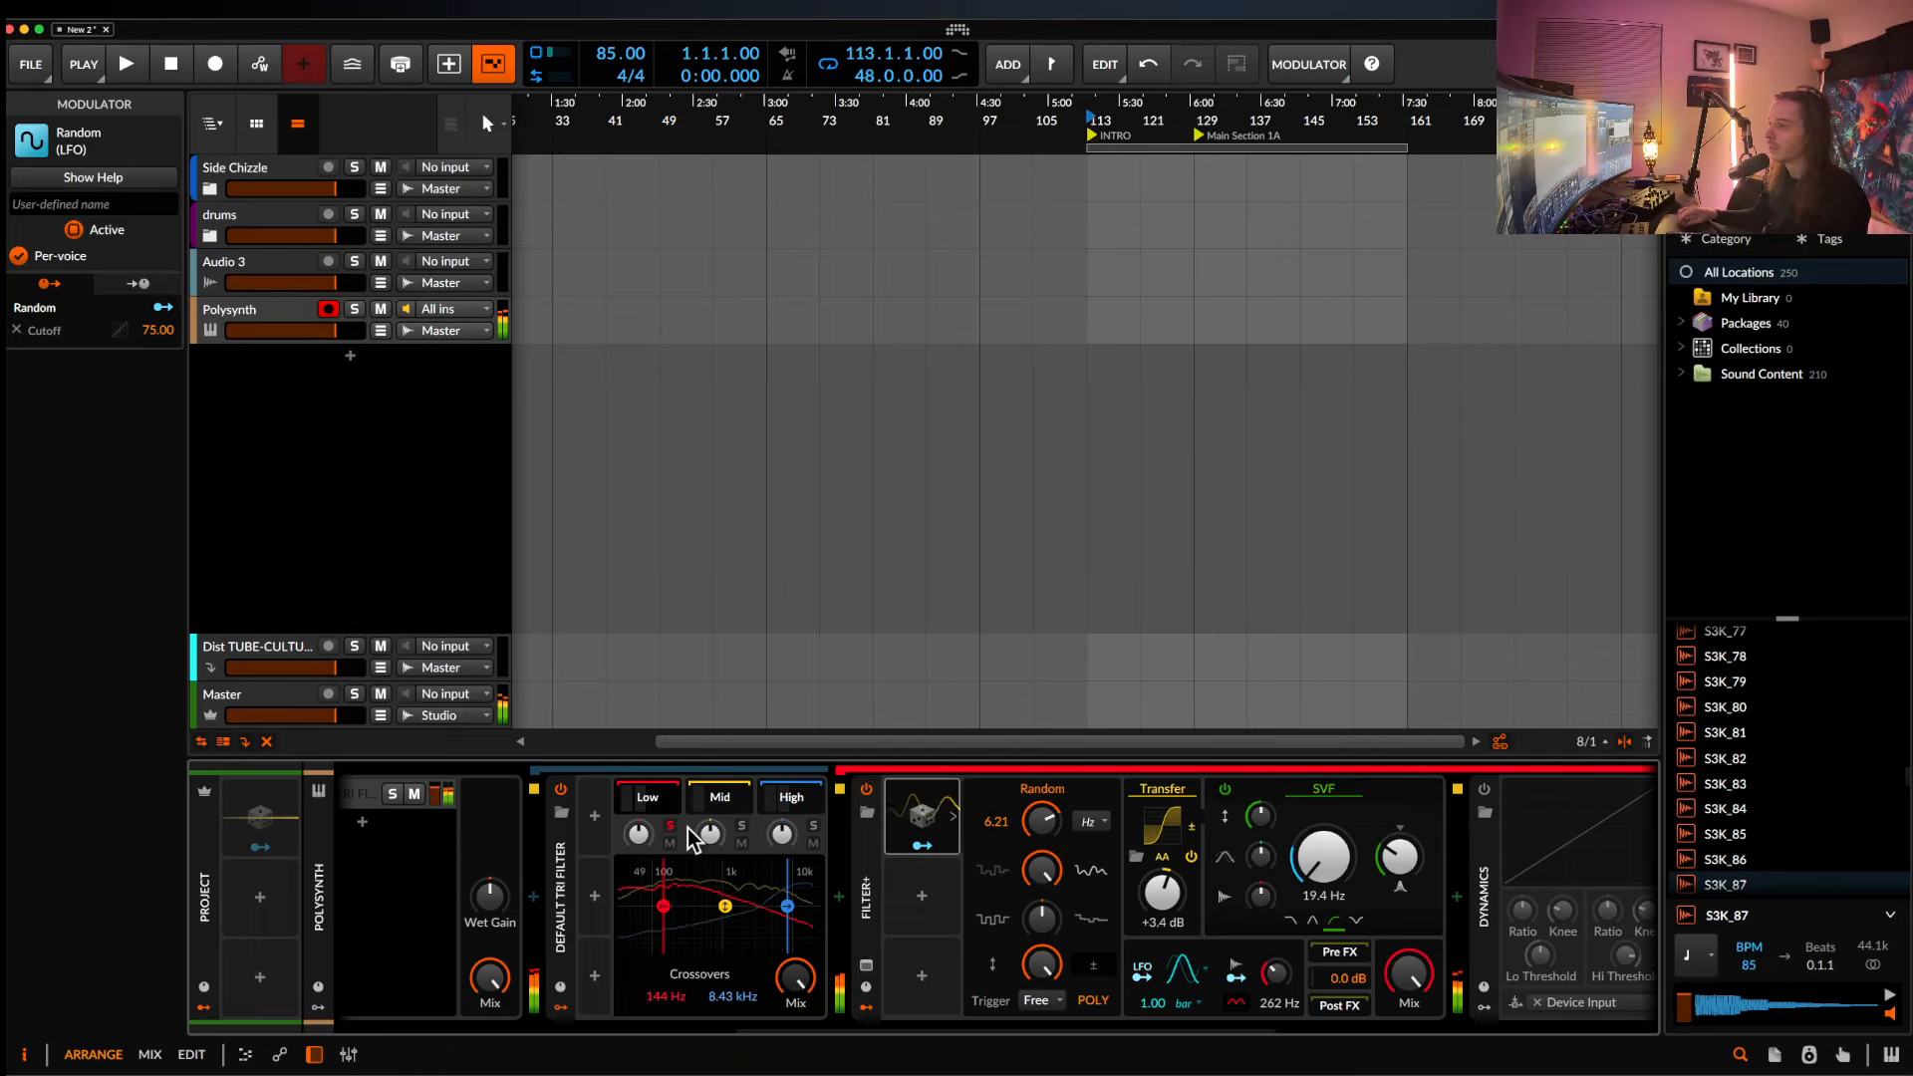
Set the SVF resonance to 38% and audition the Fizz, Rasp and Ripple filter types.
drag(1399, 857, 1399, 867)
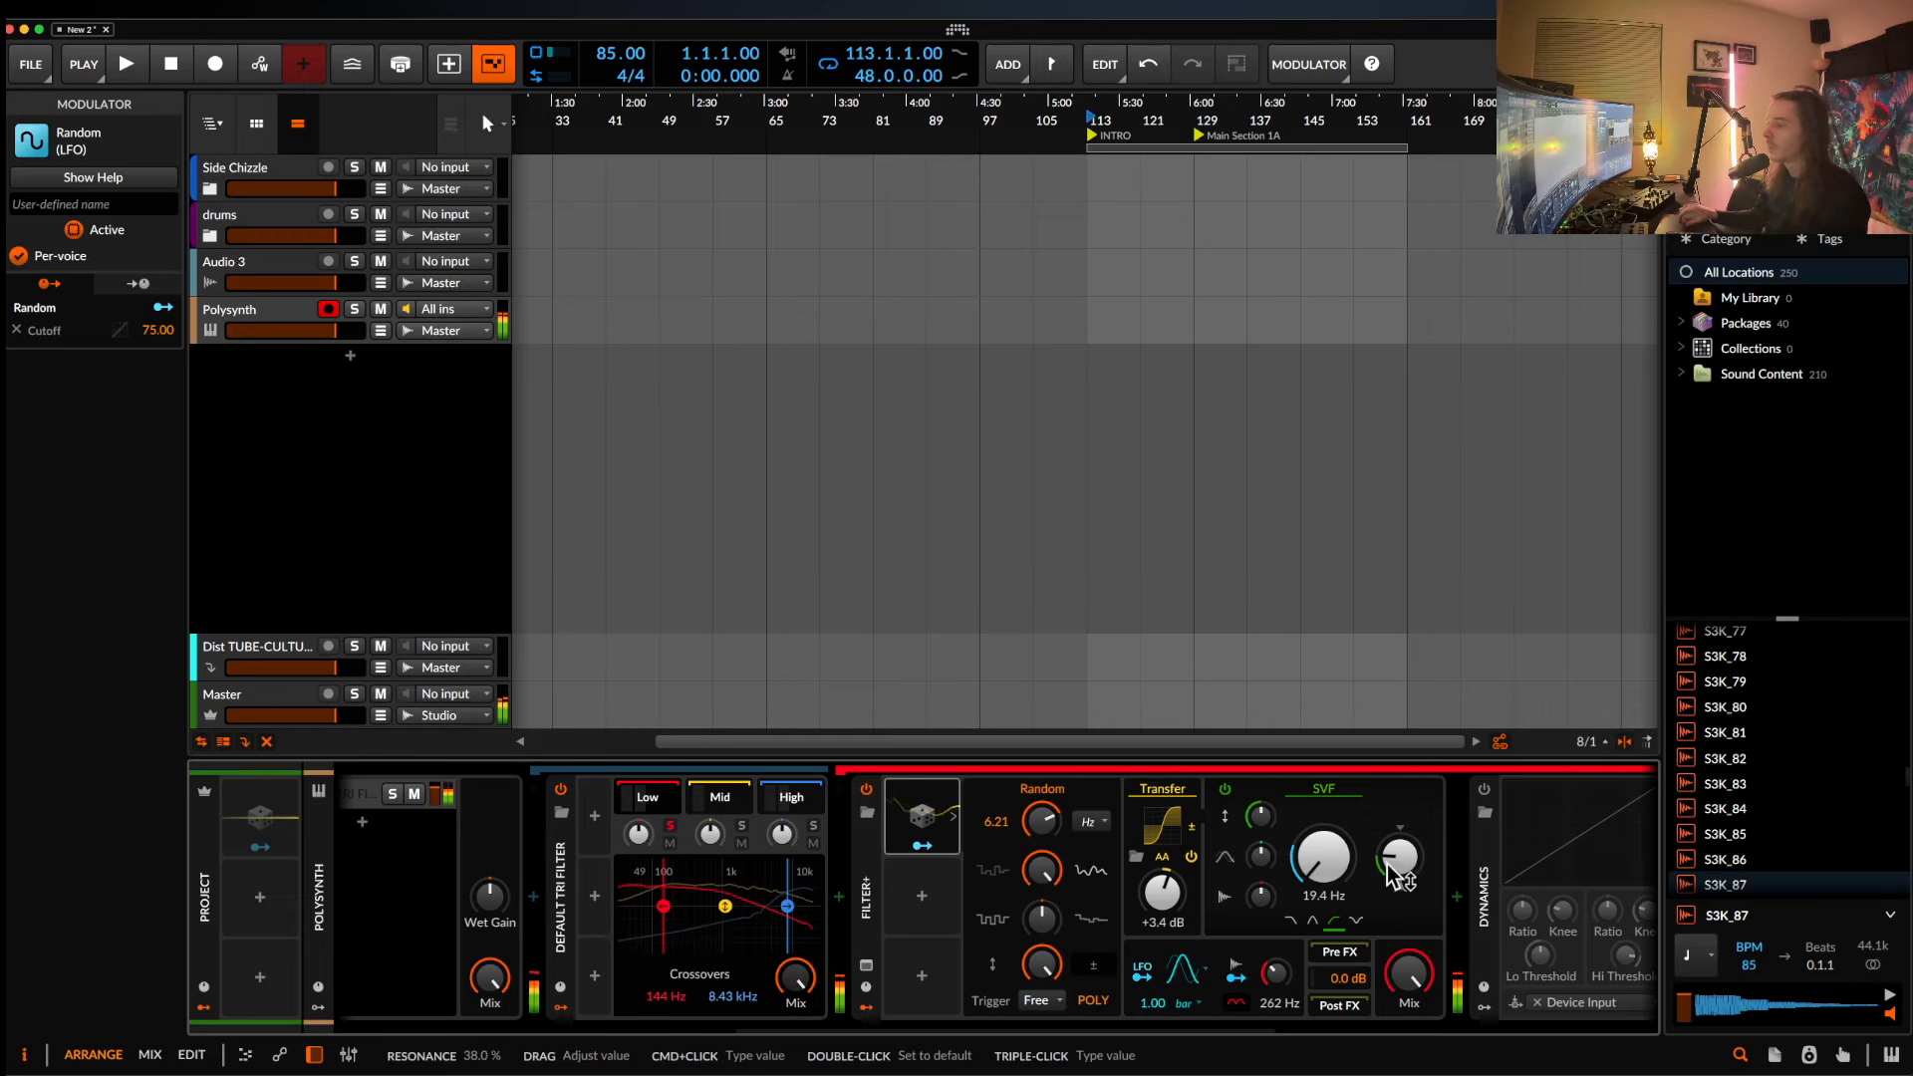
click(1327, 797)
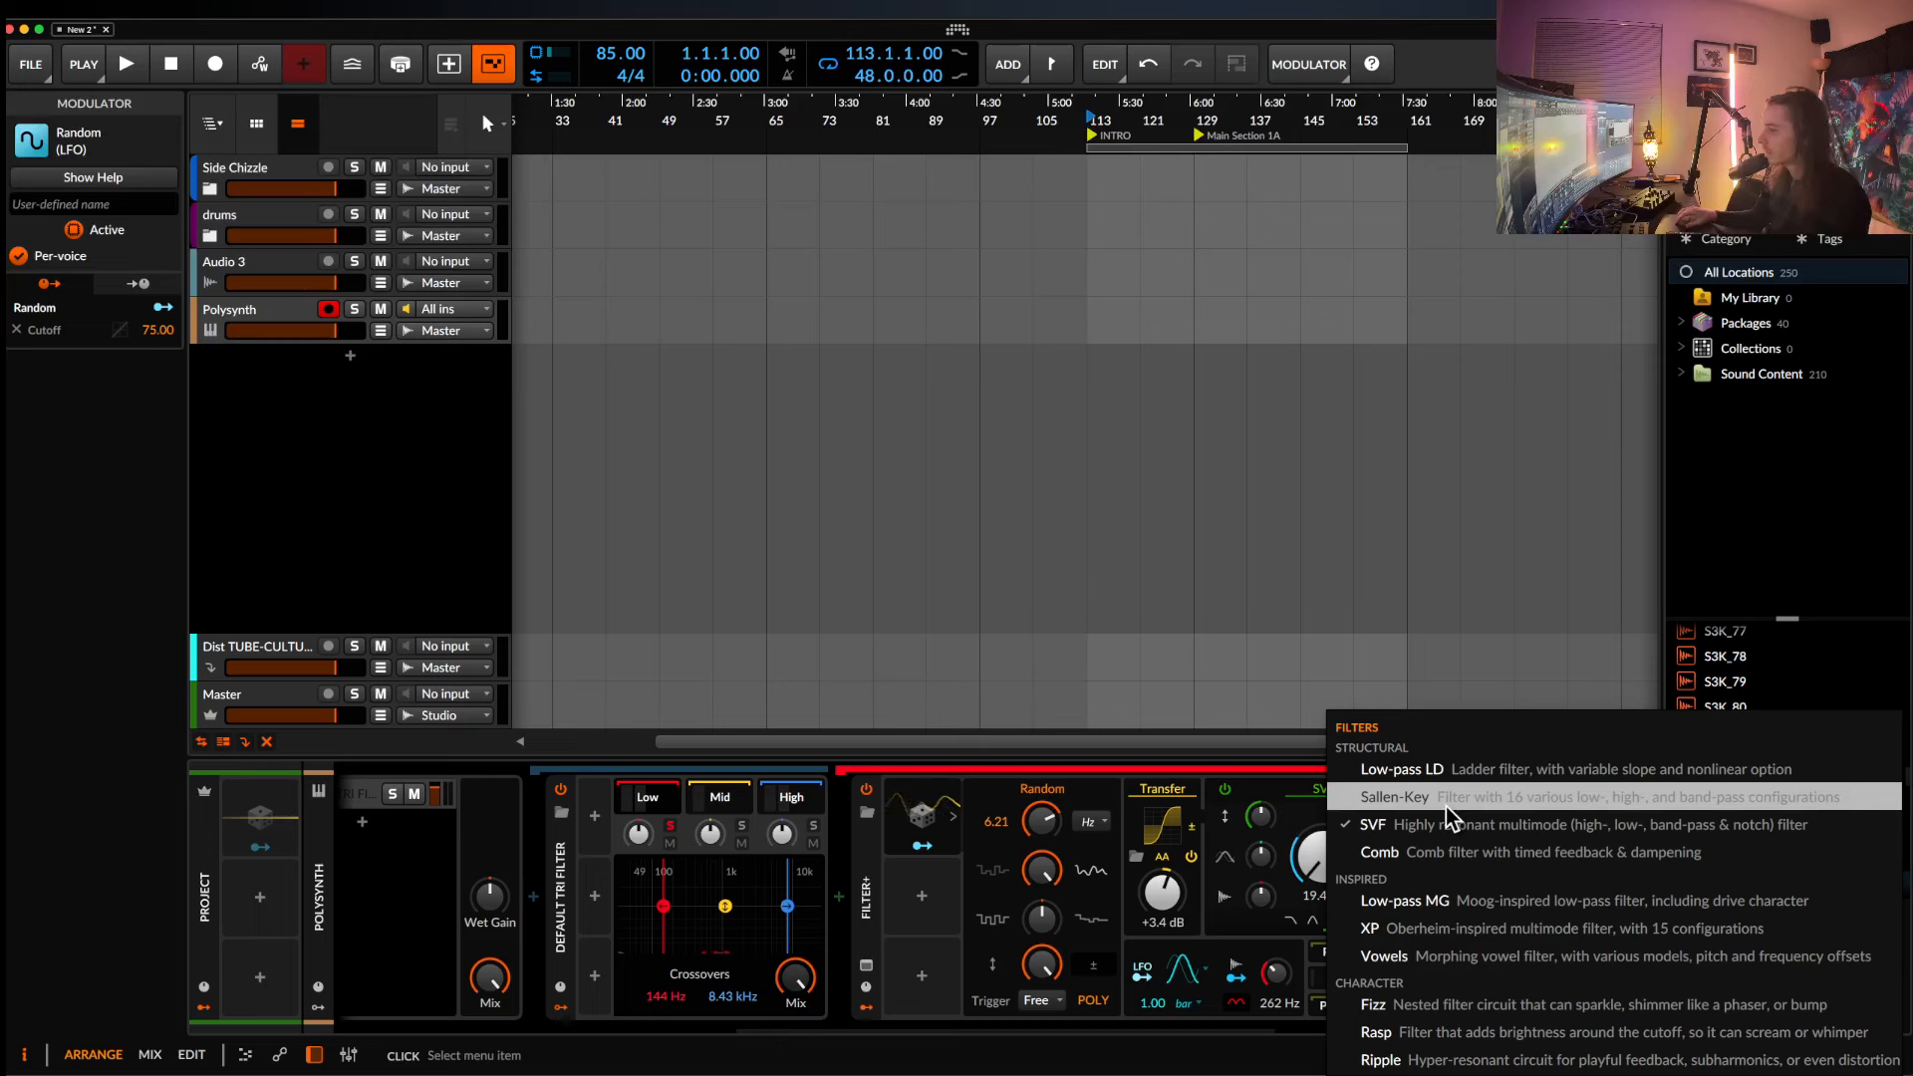
click(1447, 1008)
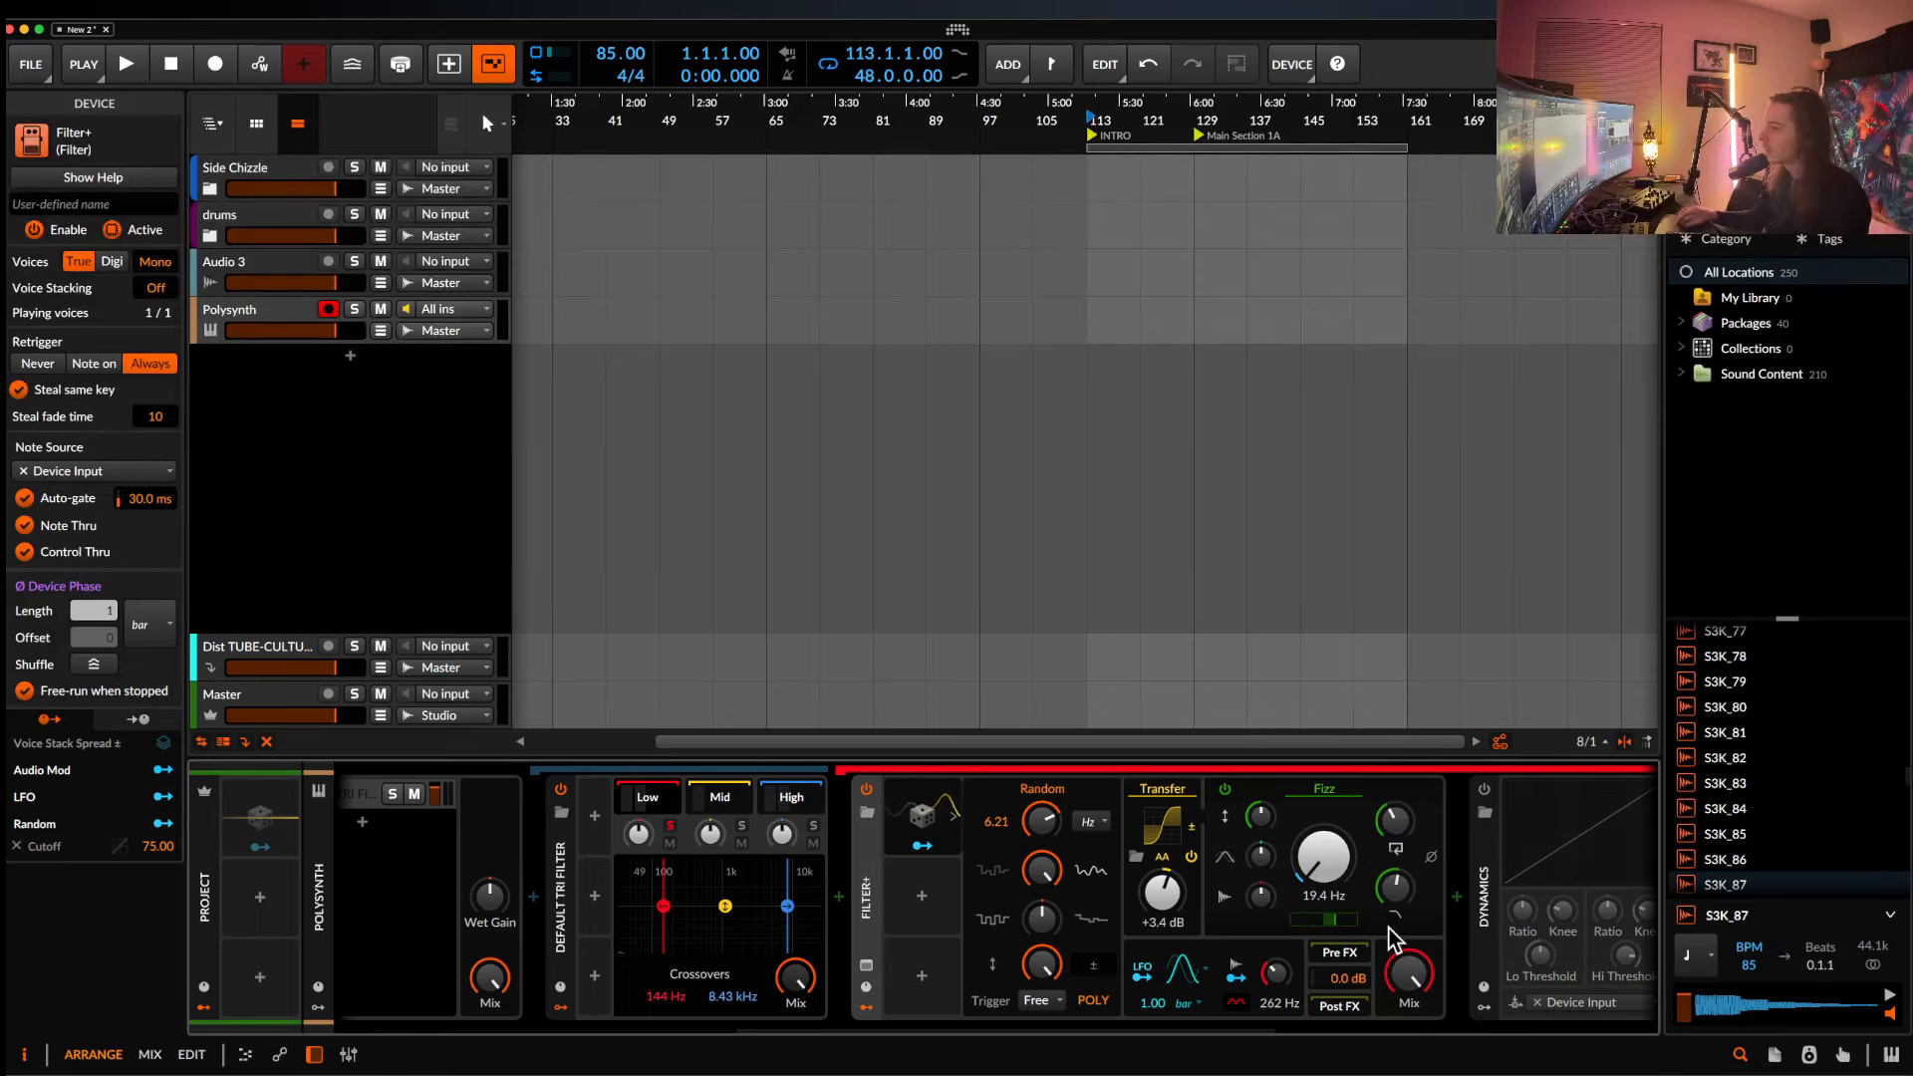
click(1325, 788)
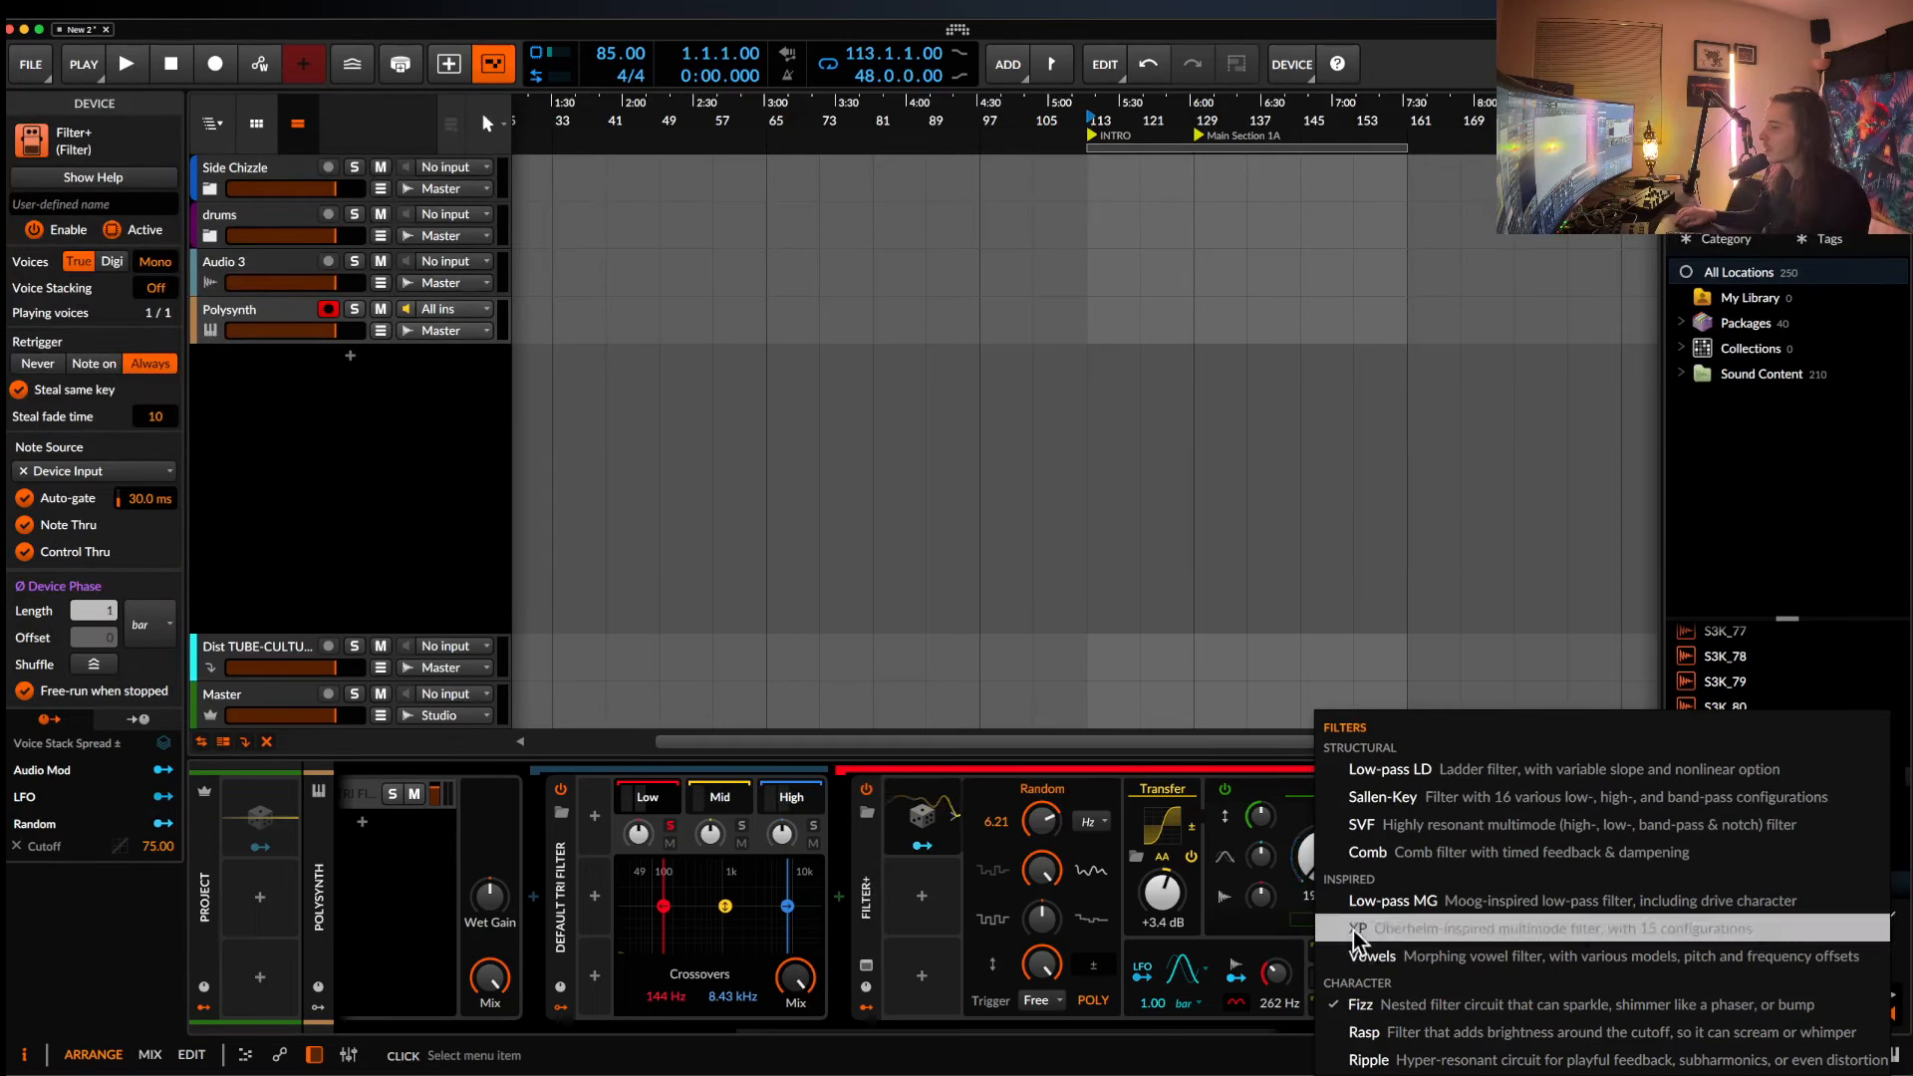
click(1383, 1031)
click(1325, 789)
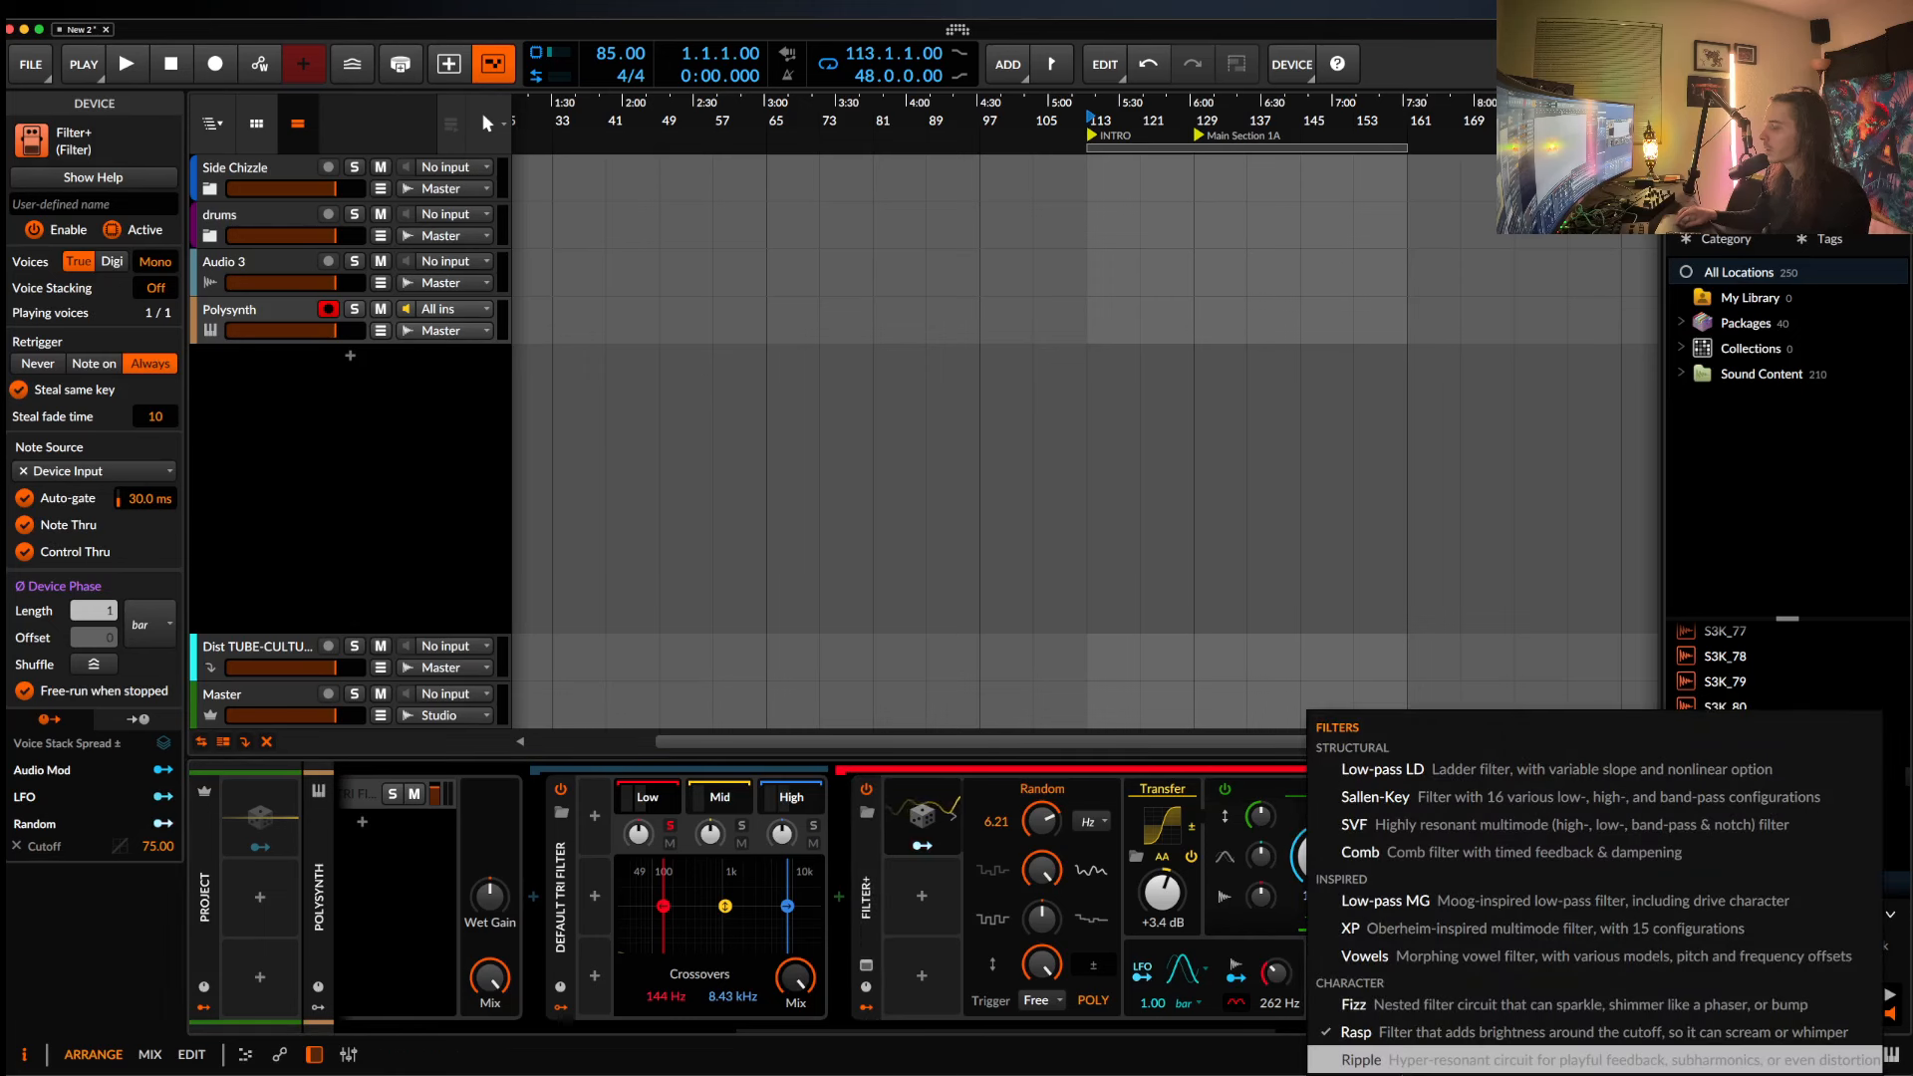
click(1406, 1060)
Change the filter type to Sallen-Key in the 12 dB/oct high-pass mode, and adjust its resonance and drive.
click(1325, 788)
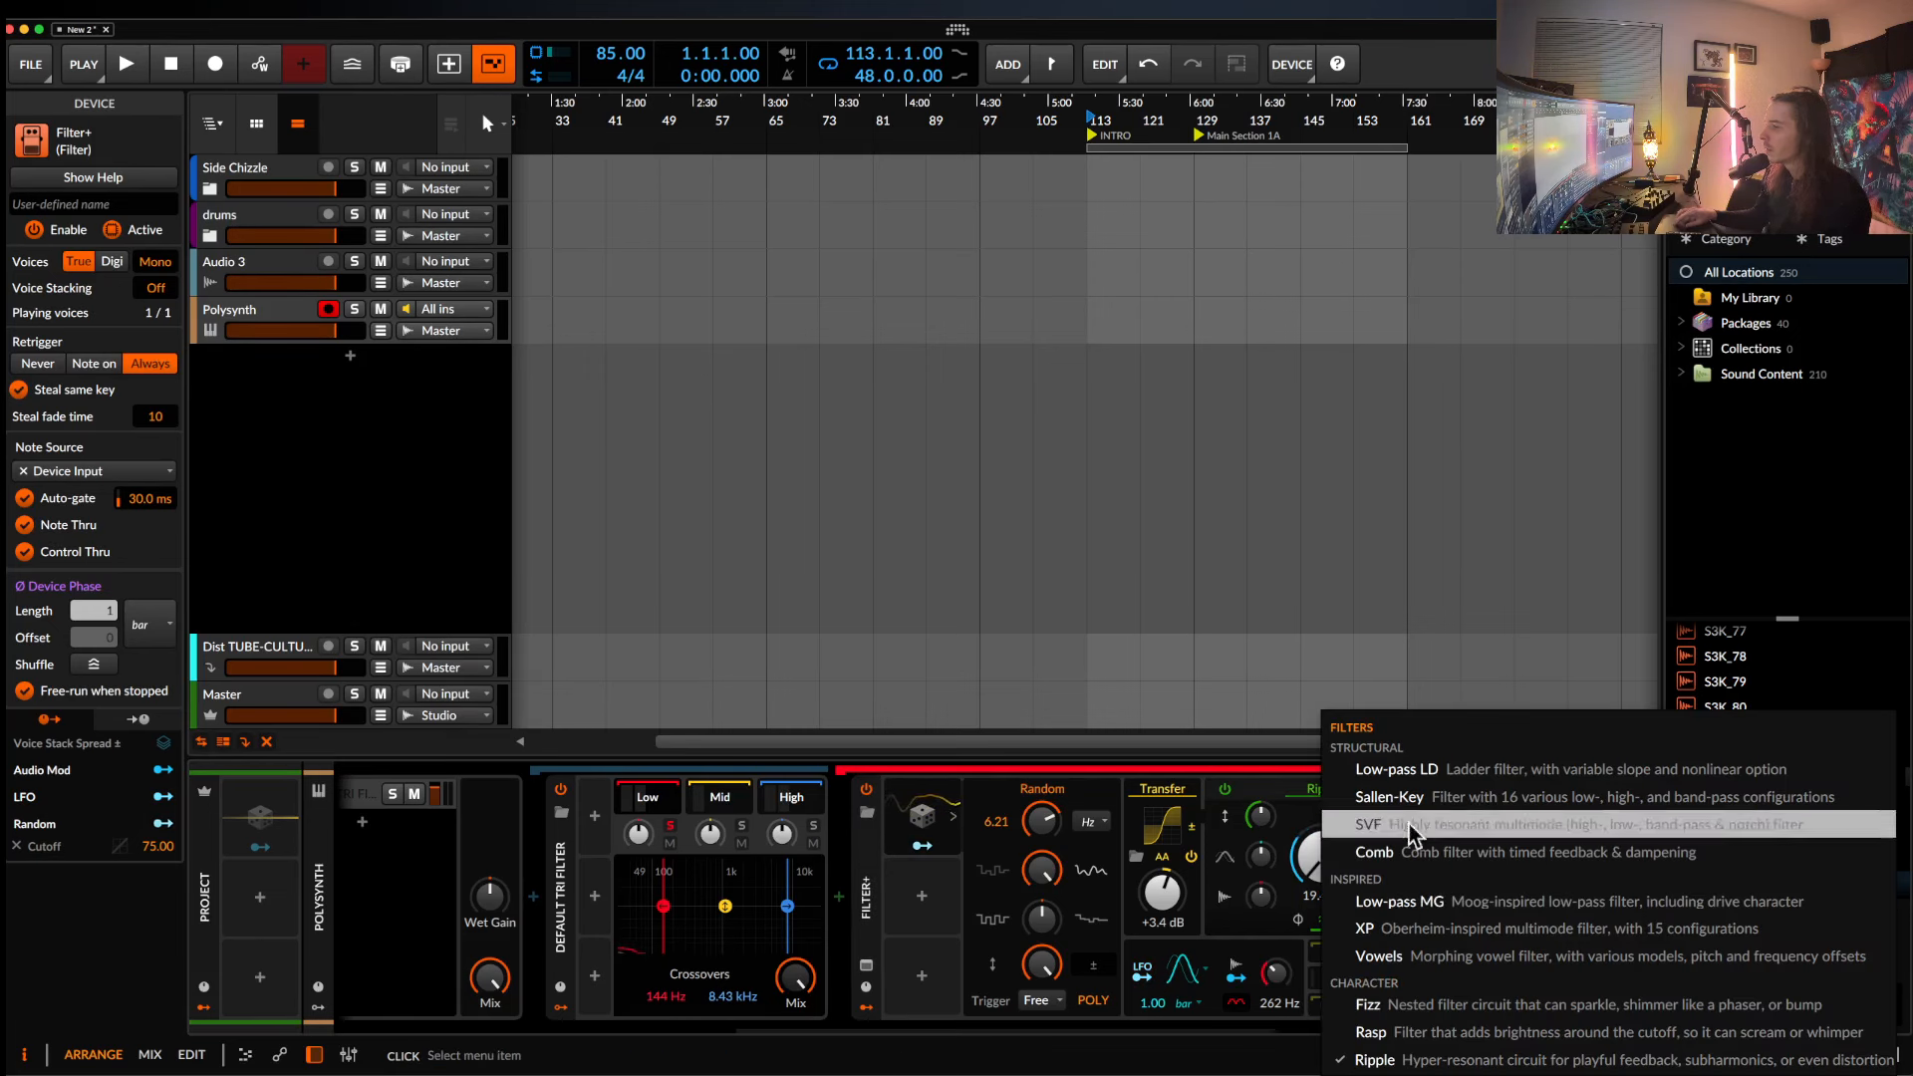
click(1395, 794)
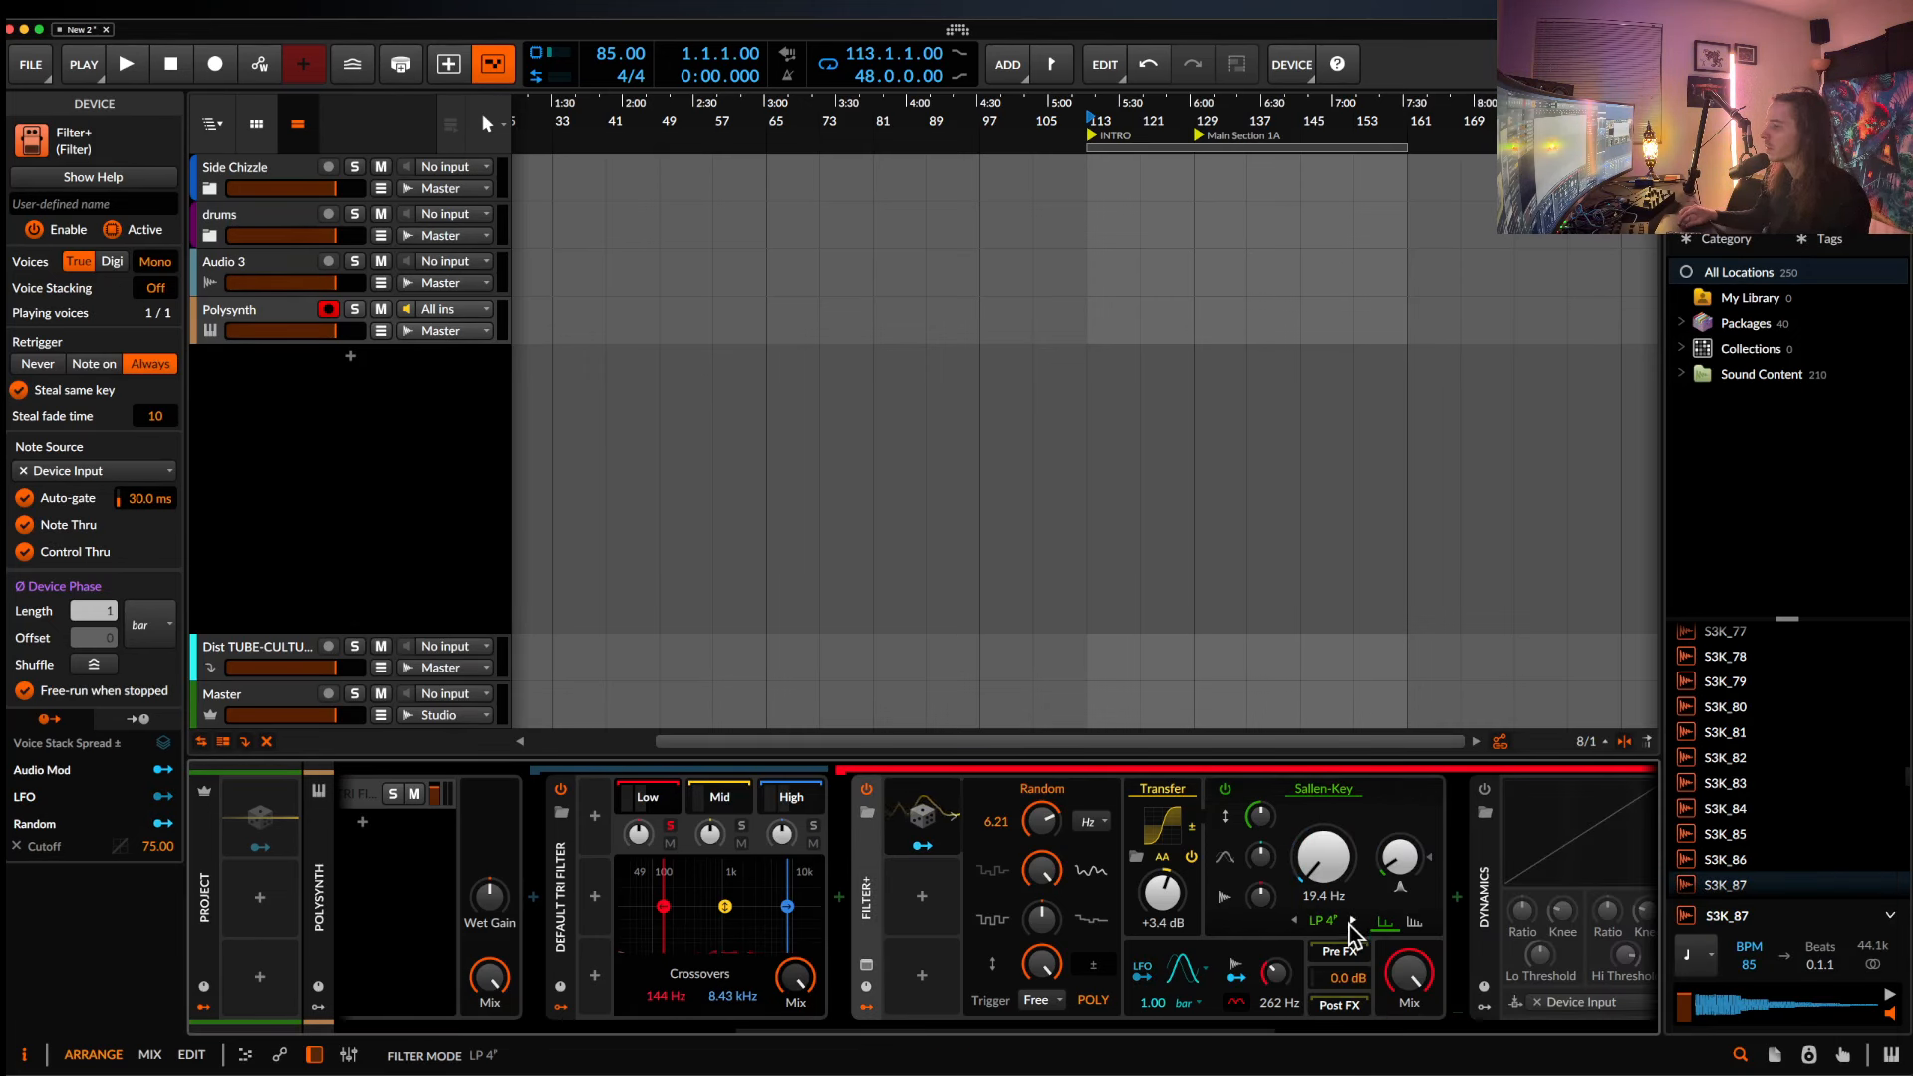
click(1323, 920)
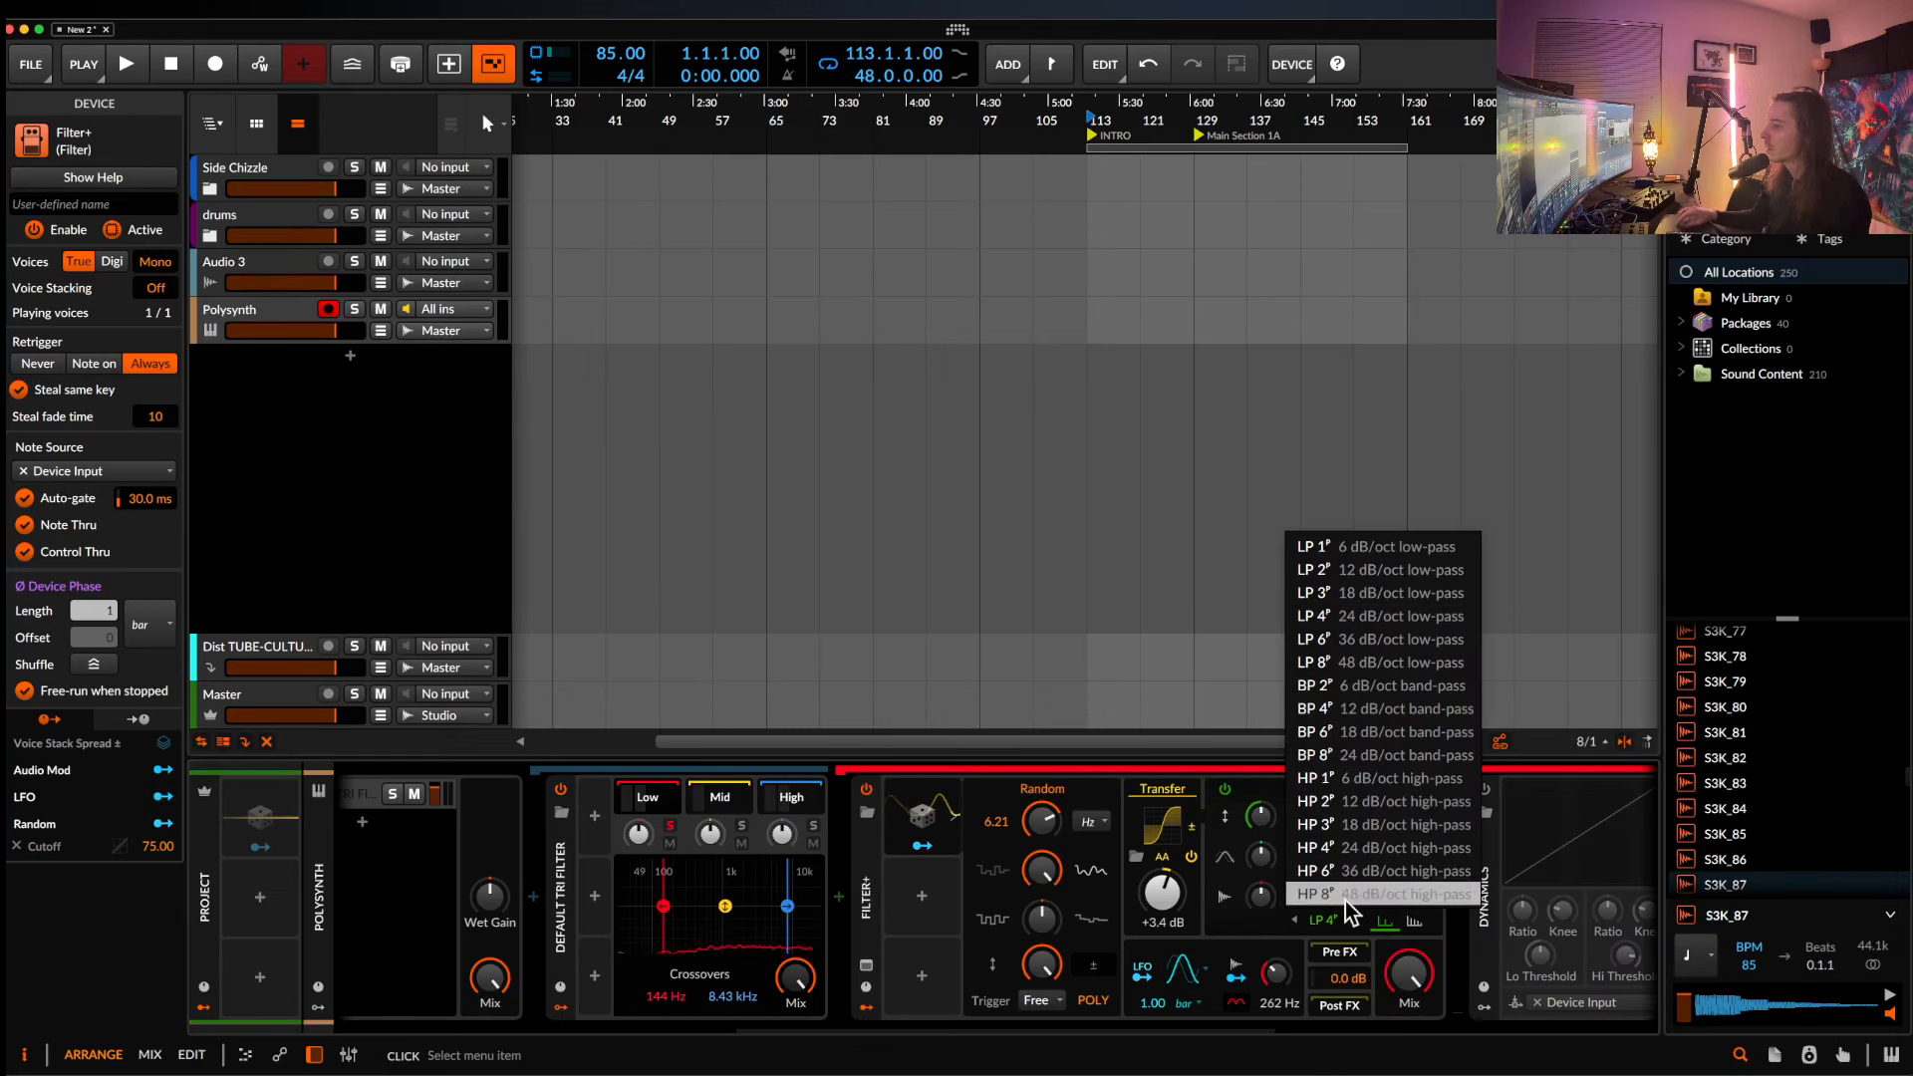
click(1348, 802)
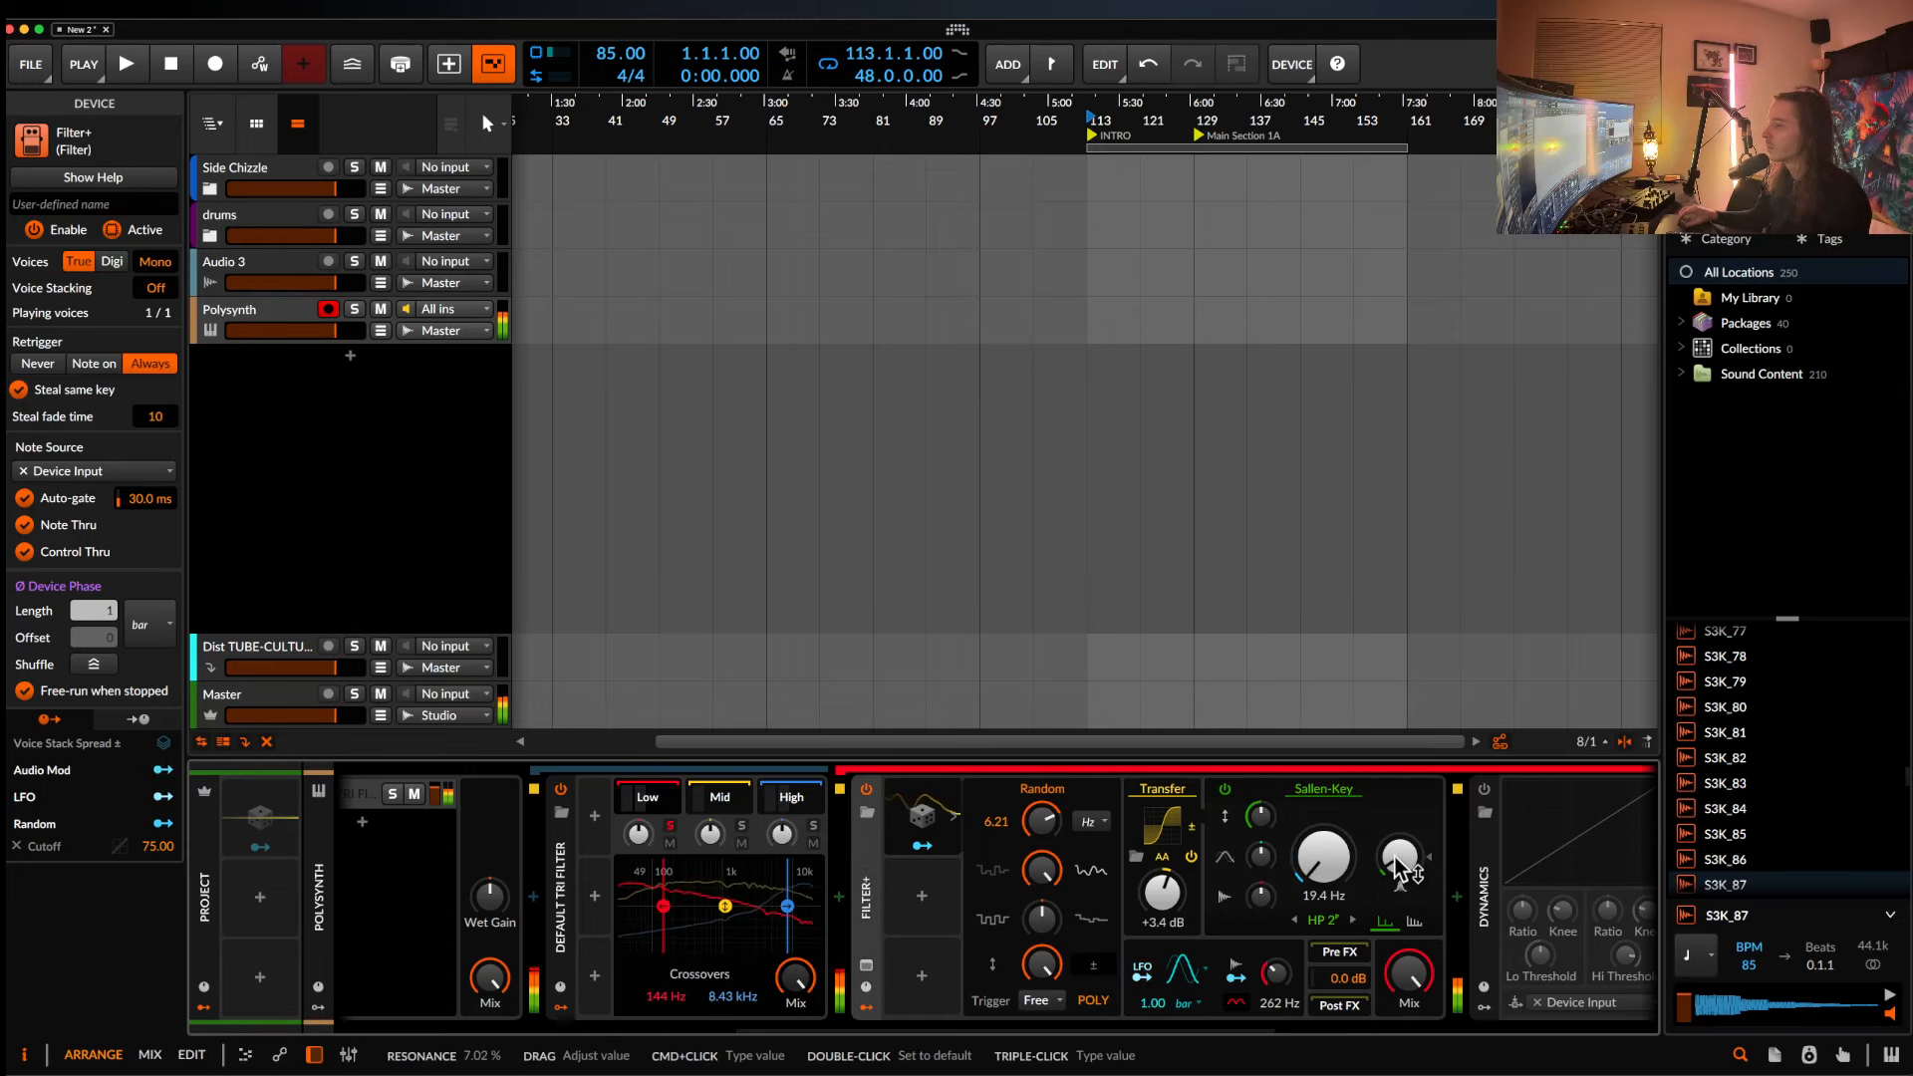
mouse_move(1399, 863)
mouse_down()
mouse_move(1399, 829)
mouse_move(1399, 875)
mouse_up()
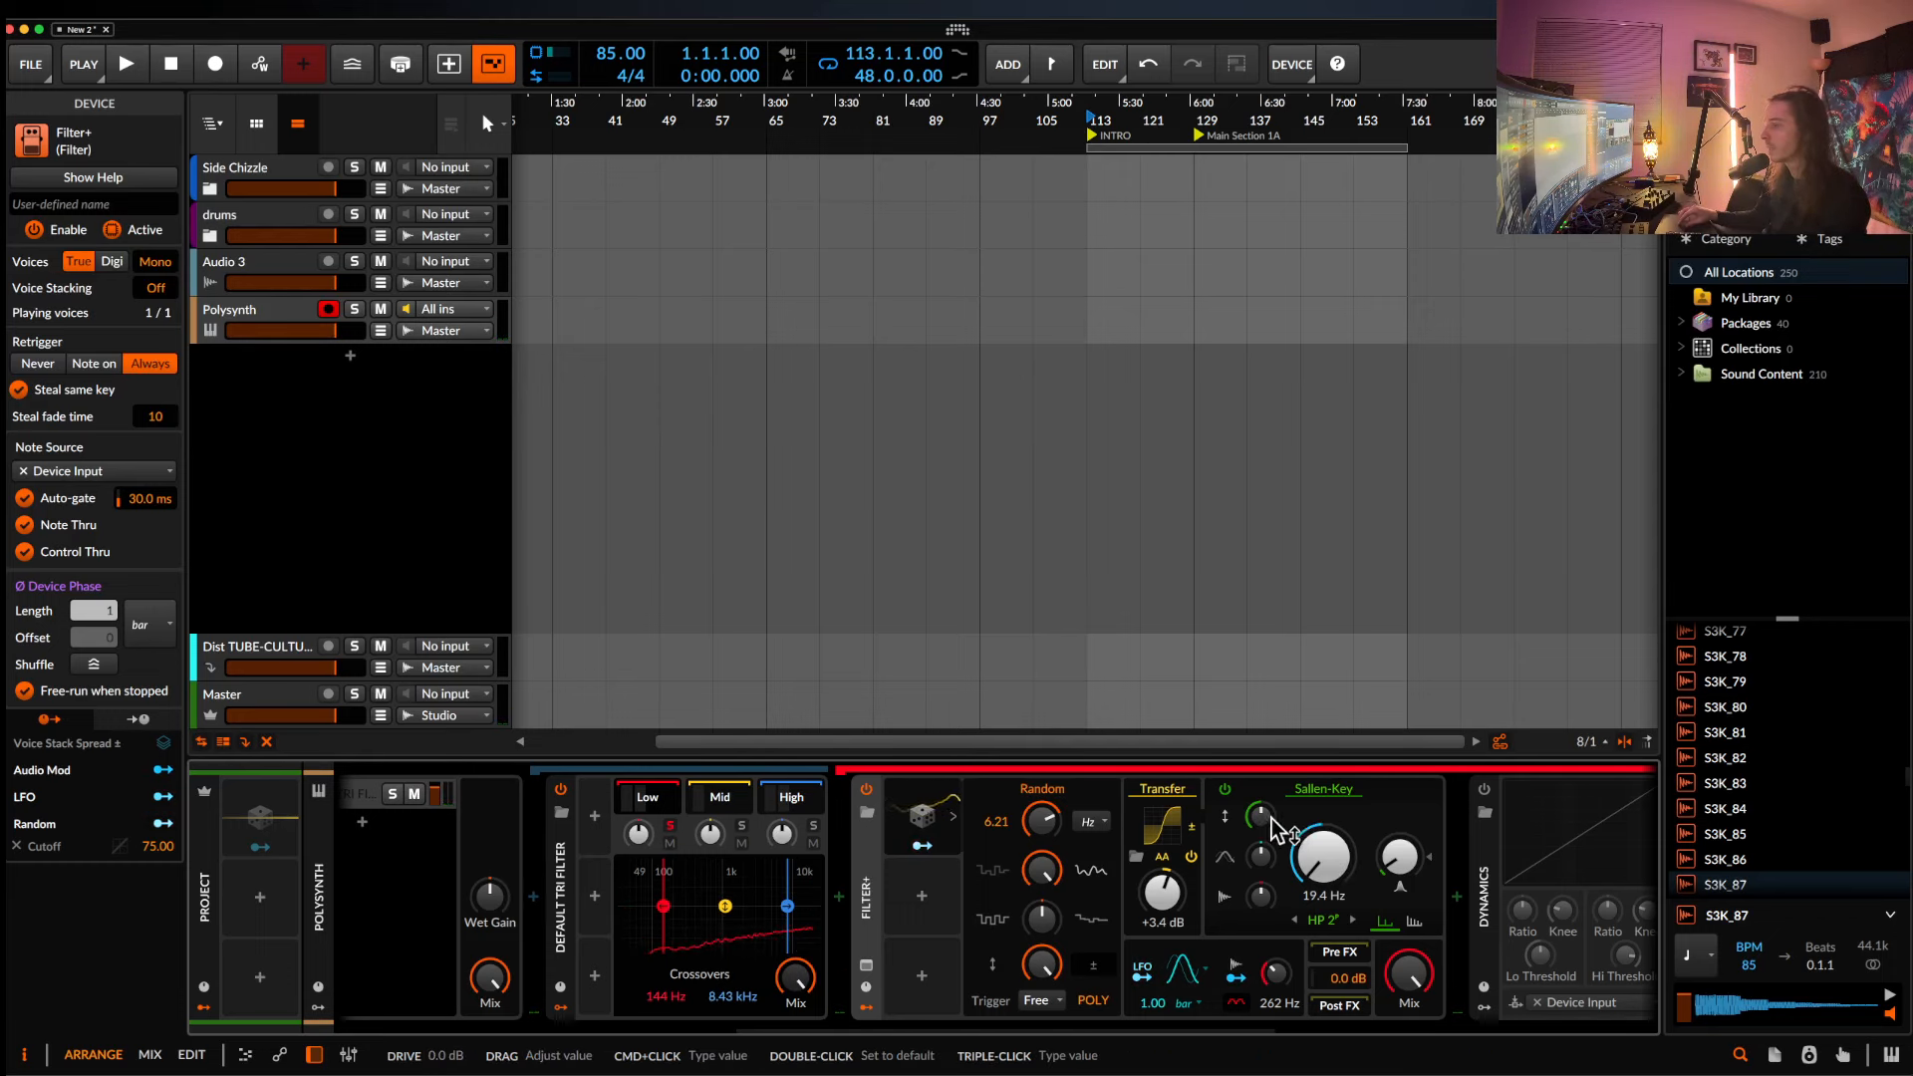
mouse_move(1260, 817)
mouse_down()
mouse_move(1259, 797)
mouse_move(1258, 823)
mouse_up()
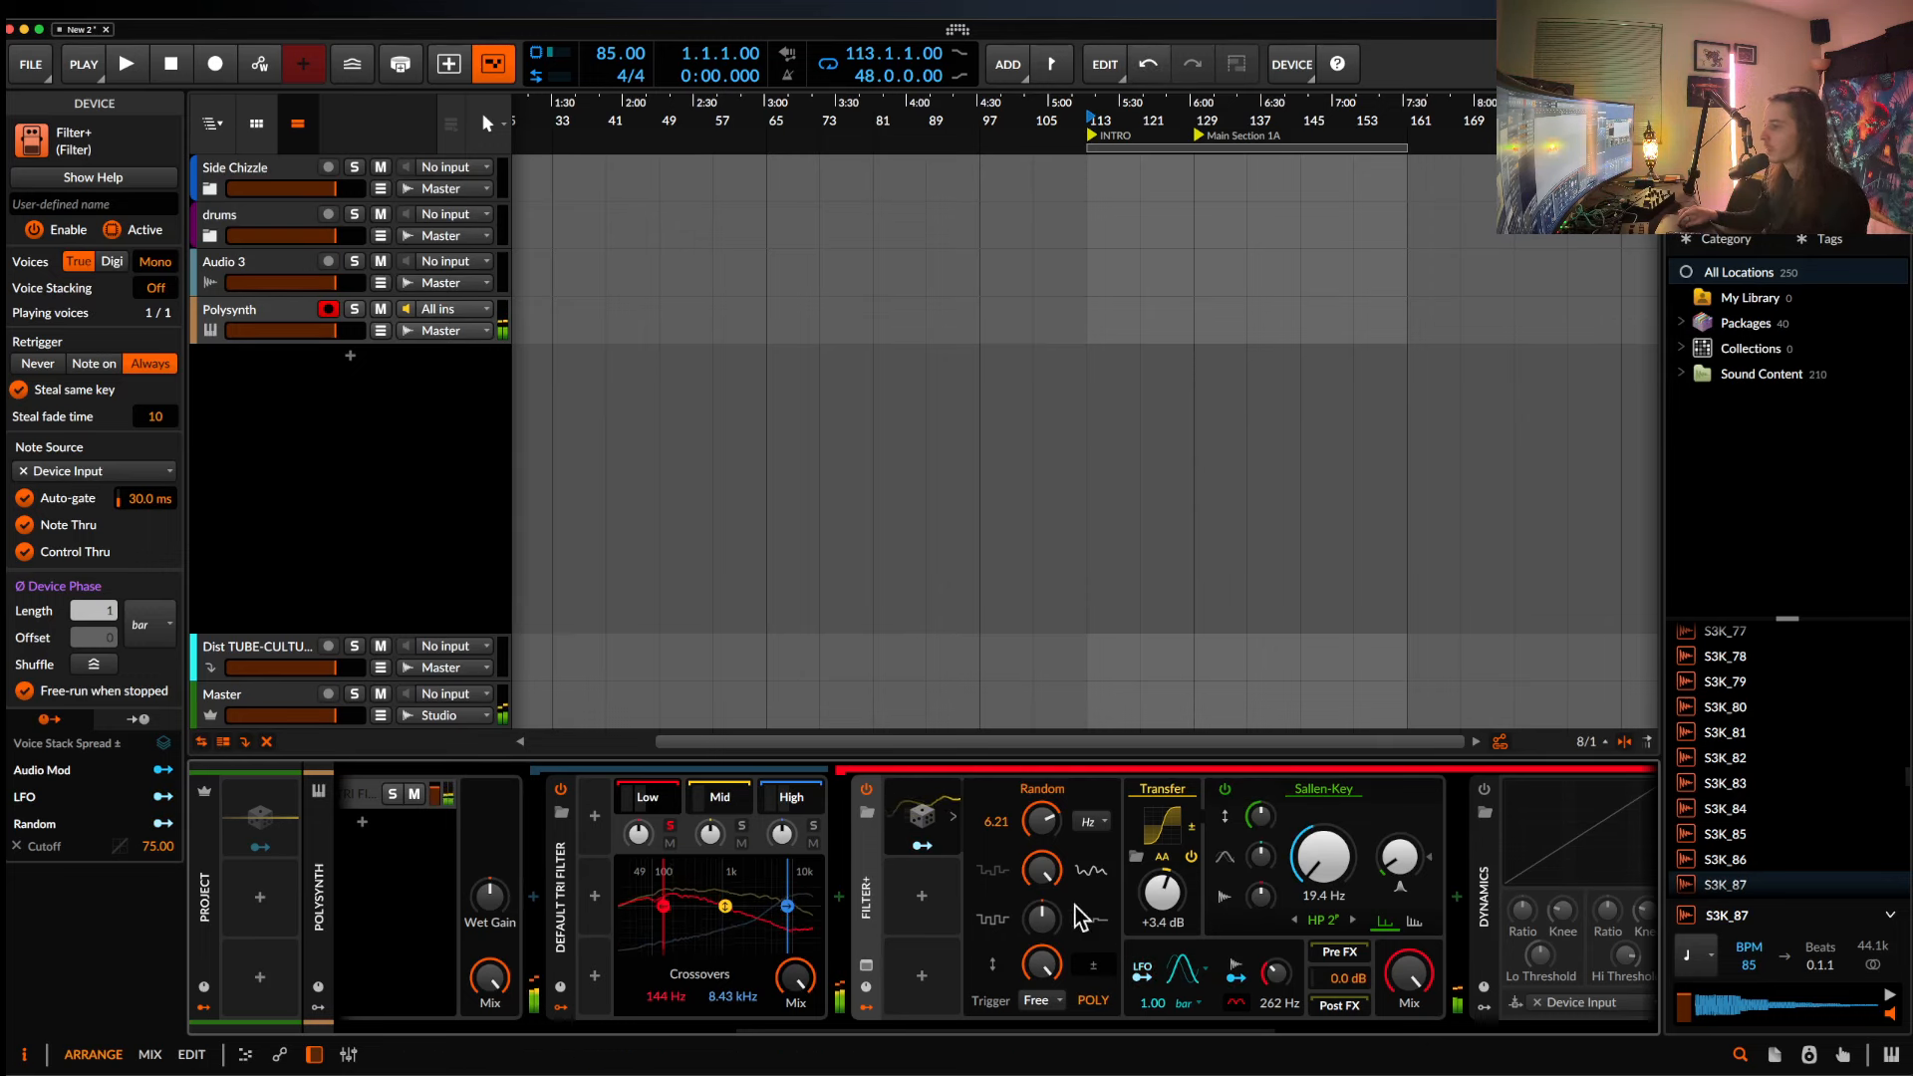
Collapse Filter+ in the Low band, re-enable Dynamics, and lower its attack and release times.
click(864, 875)
click(1161, 792)
scroll(1152, 935, right, 5)
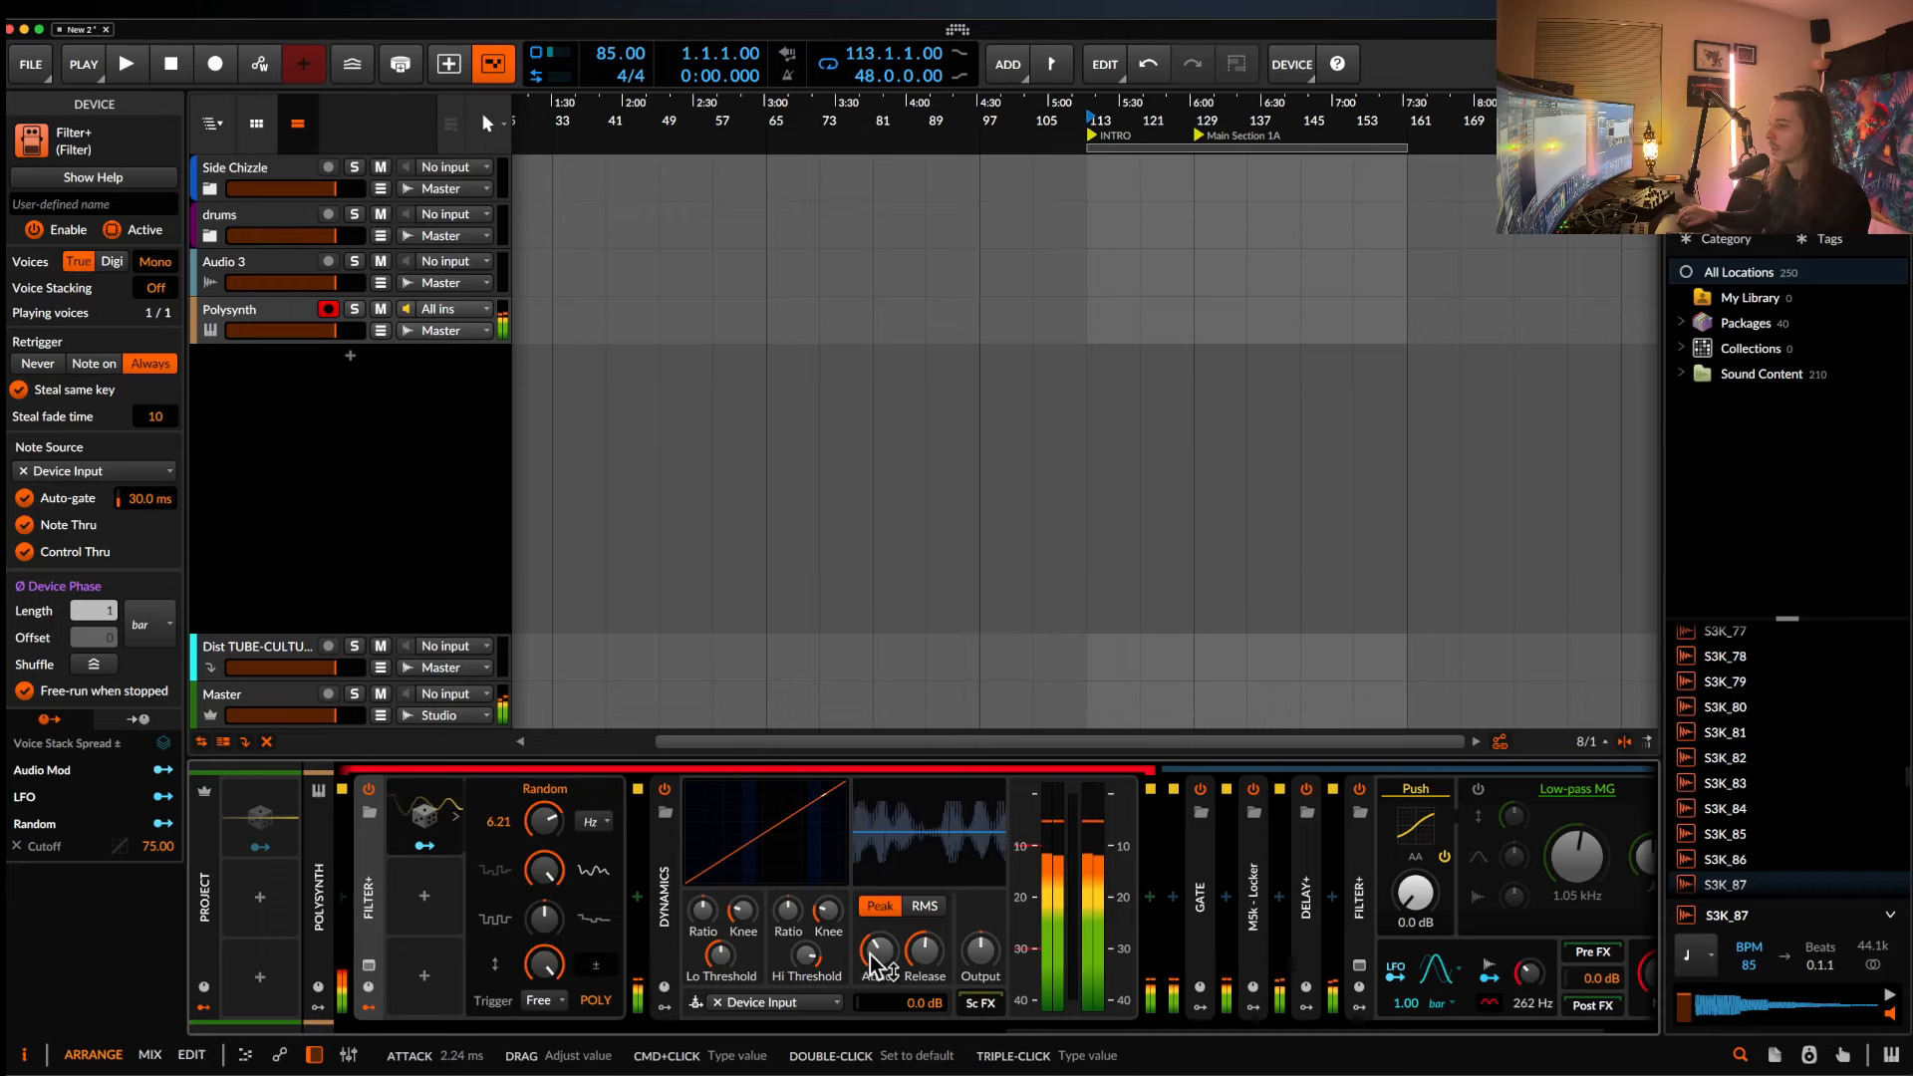
drag(876, 957, 923, 1047)
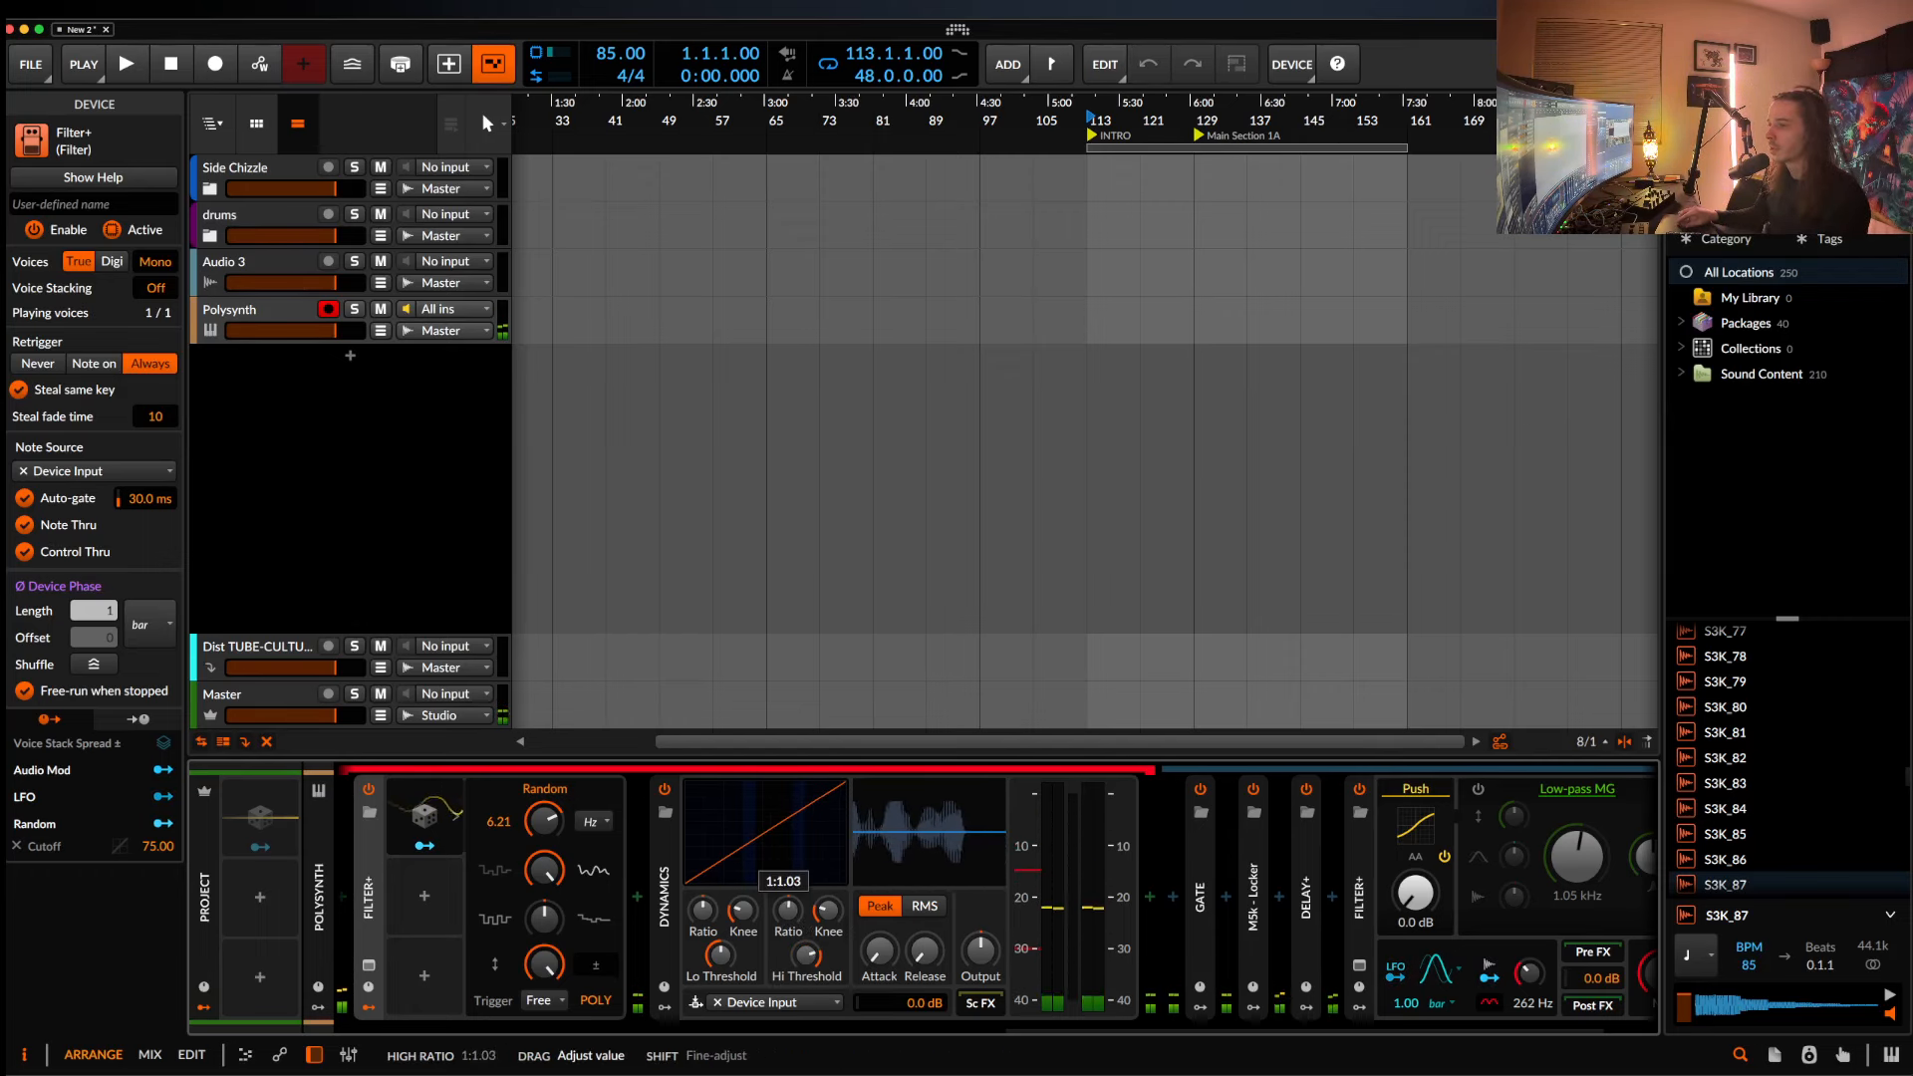
Raise Dynamics' high ratio, lower its high threshold, and set the output gain to +10.7 dB.
drag(790, 922, 795, 910)
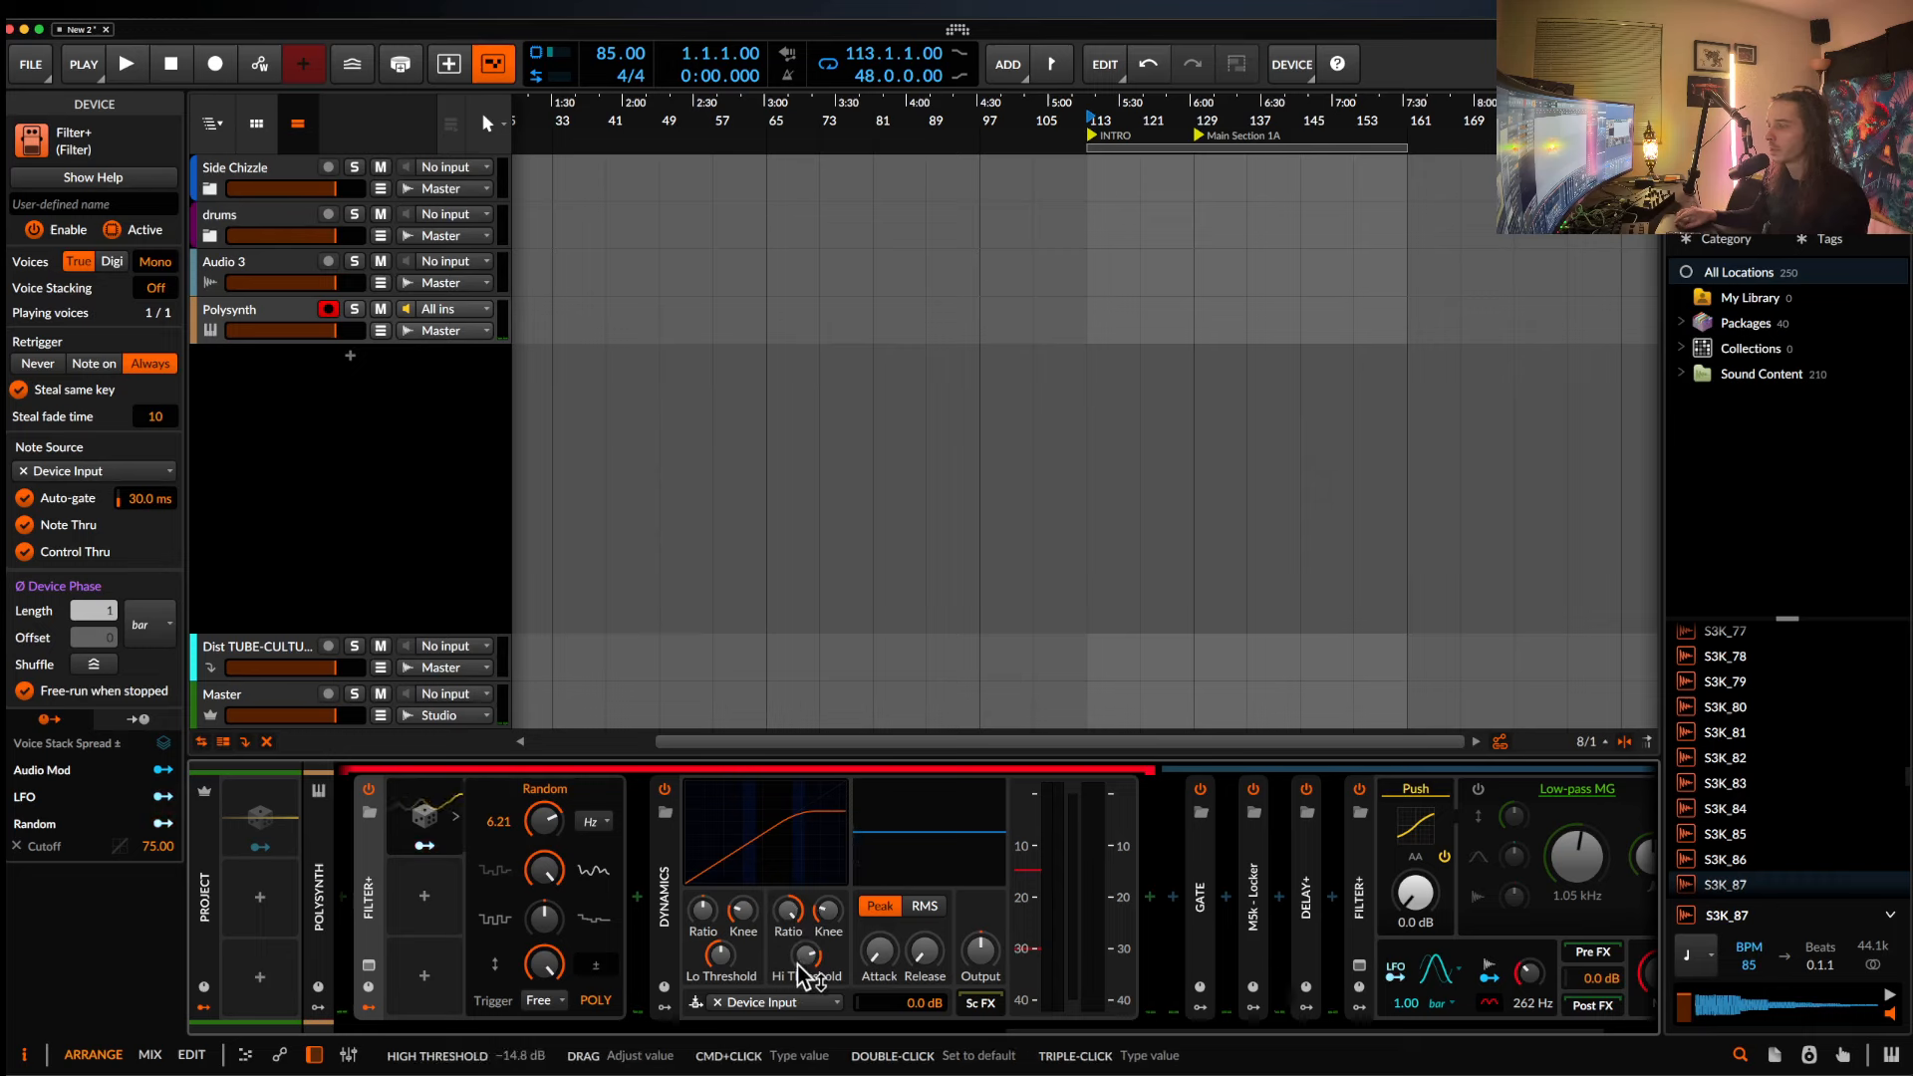
drag(807, 962, 807, 993)
drag(980, 950, 972, 955)
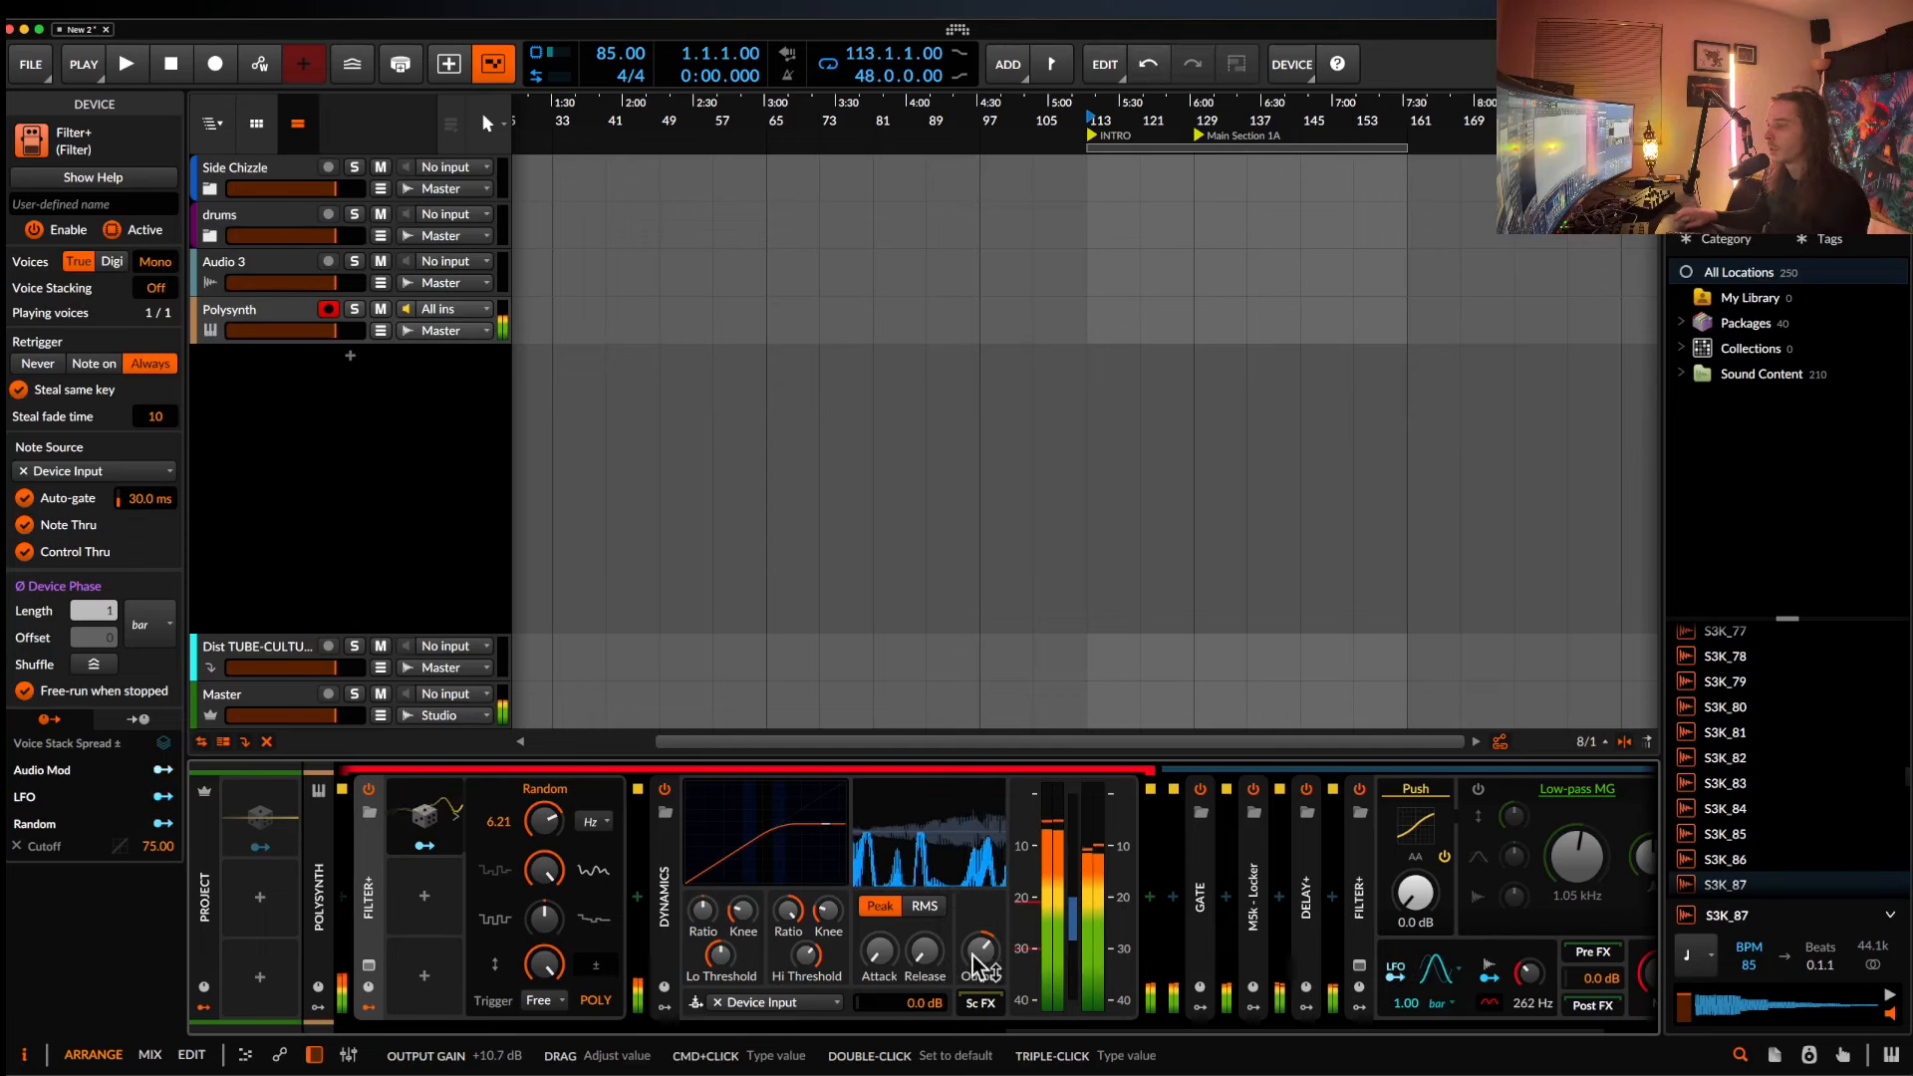
Hide Filter+'s modulators and collapse the Polysynth device, leaving DEFAULT TRI FILTER open on its Low chain.
scroll(918, 922, left, 5)
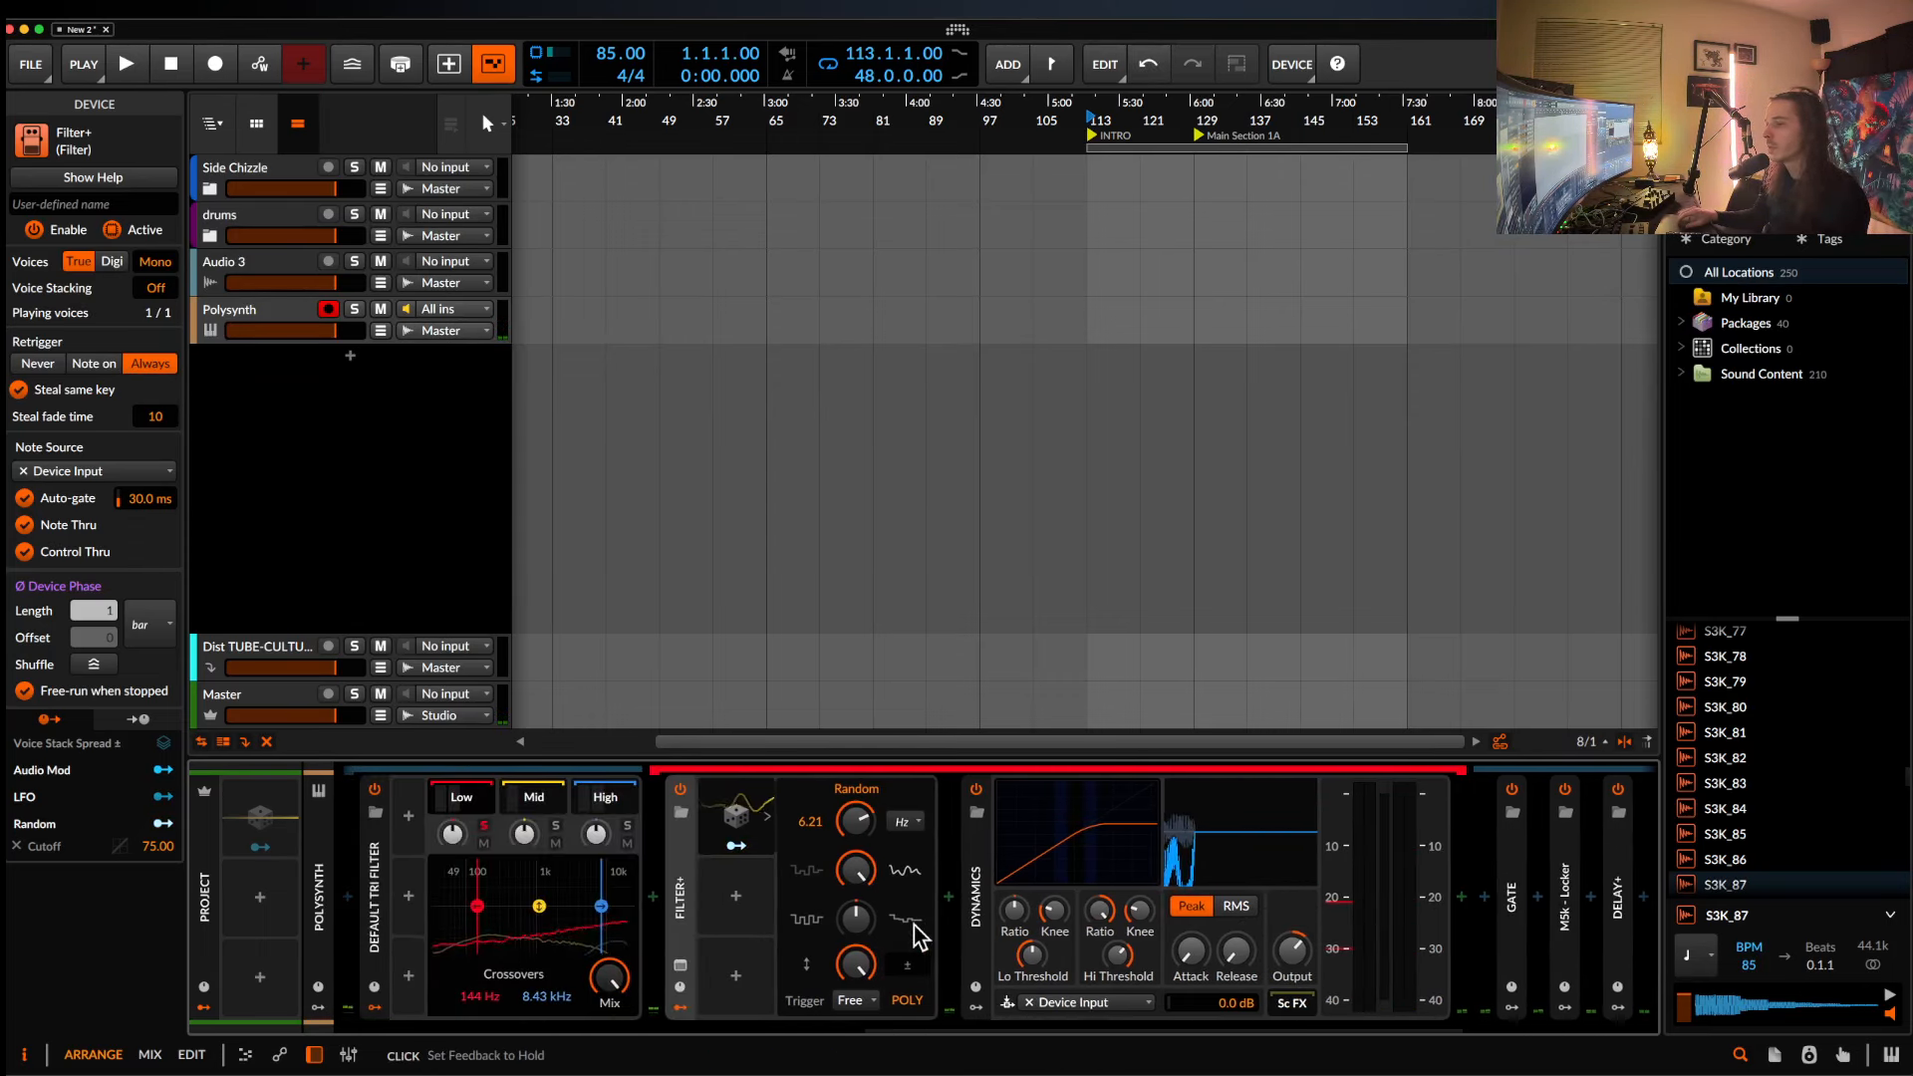
scroll(913, 925, left, 5)
scroll(913, 925, right, 2)
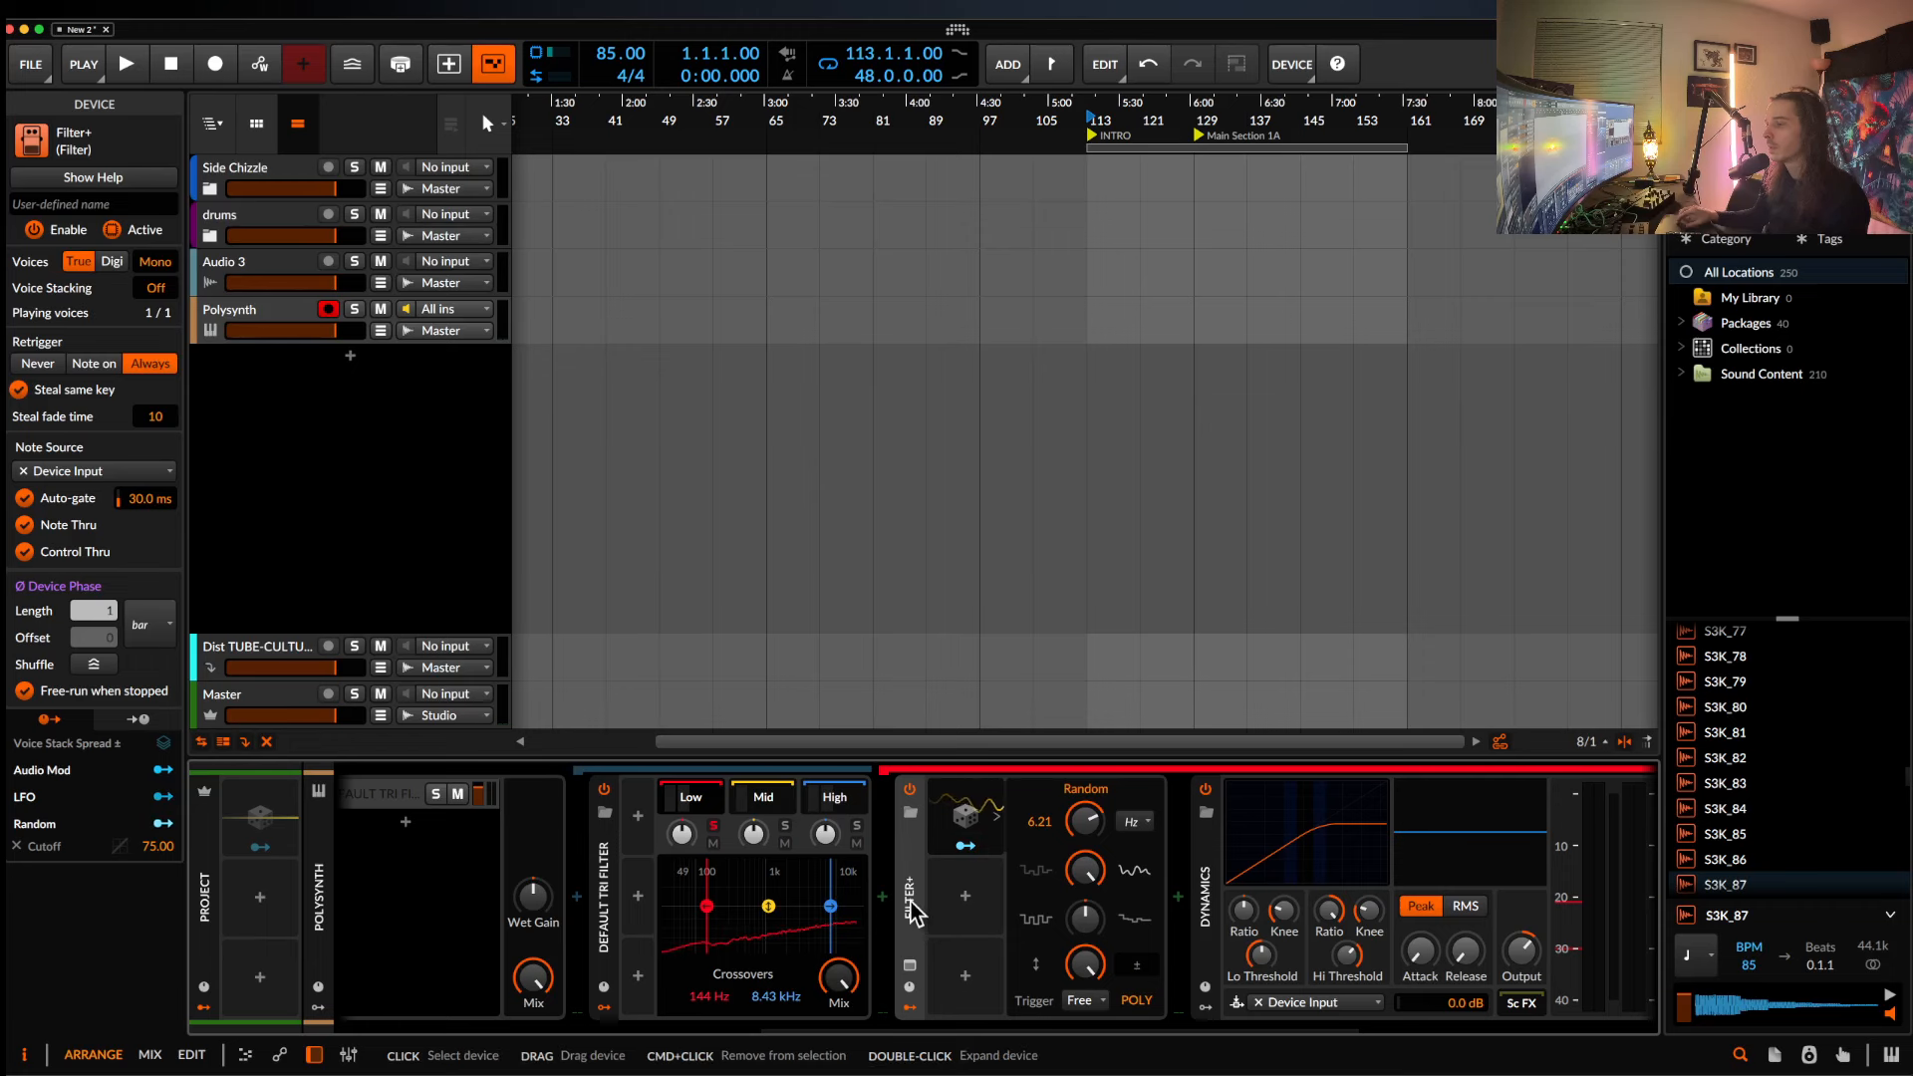
click(908, 1009)
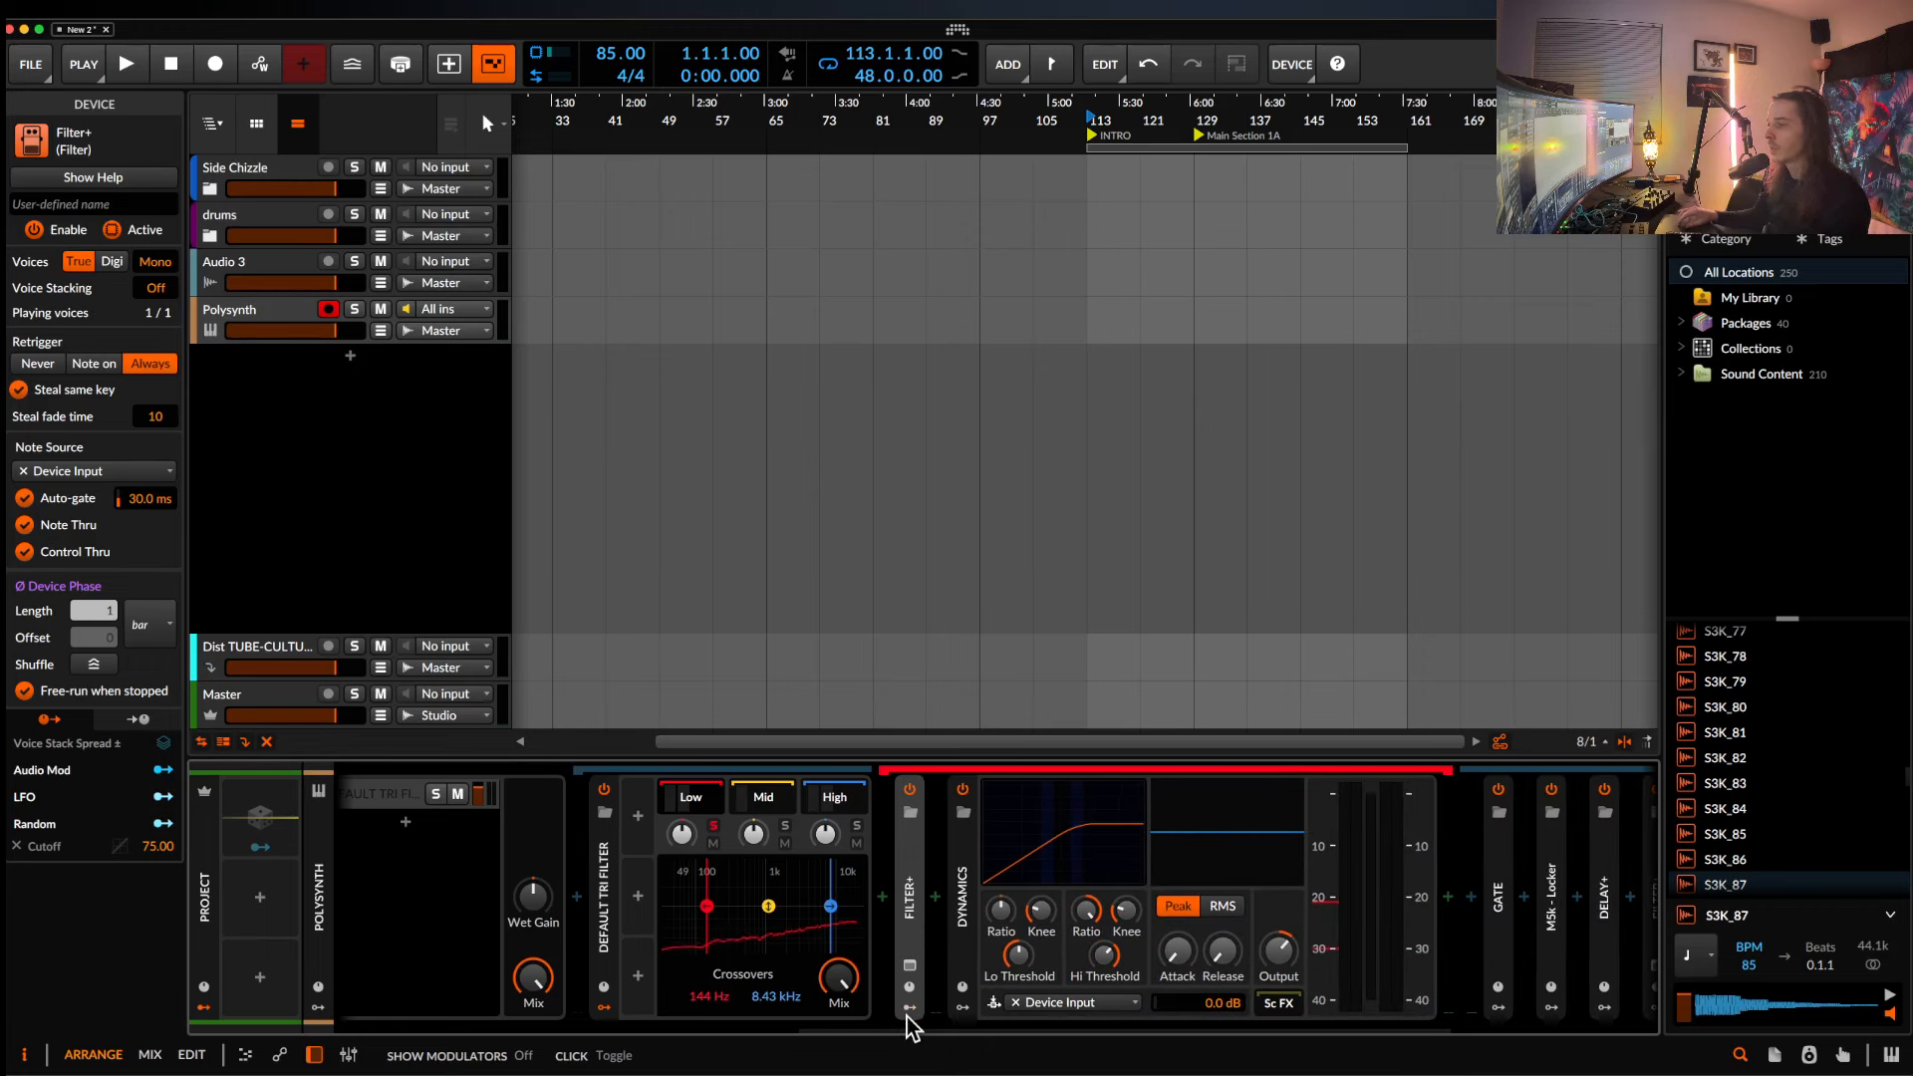
double_click(598, 893)
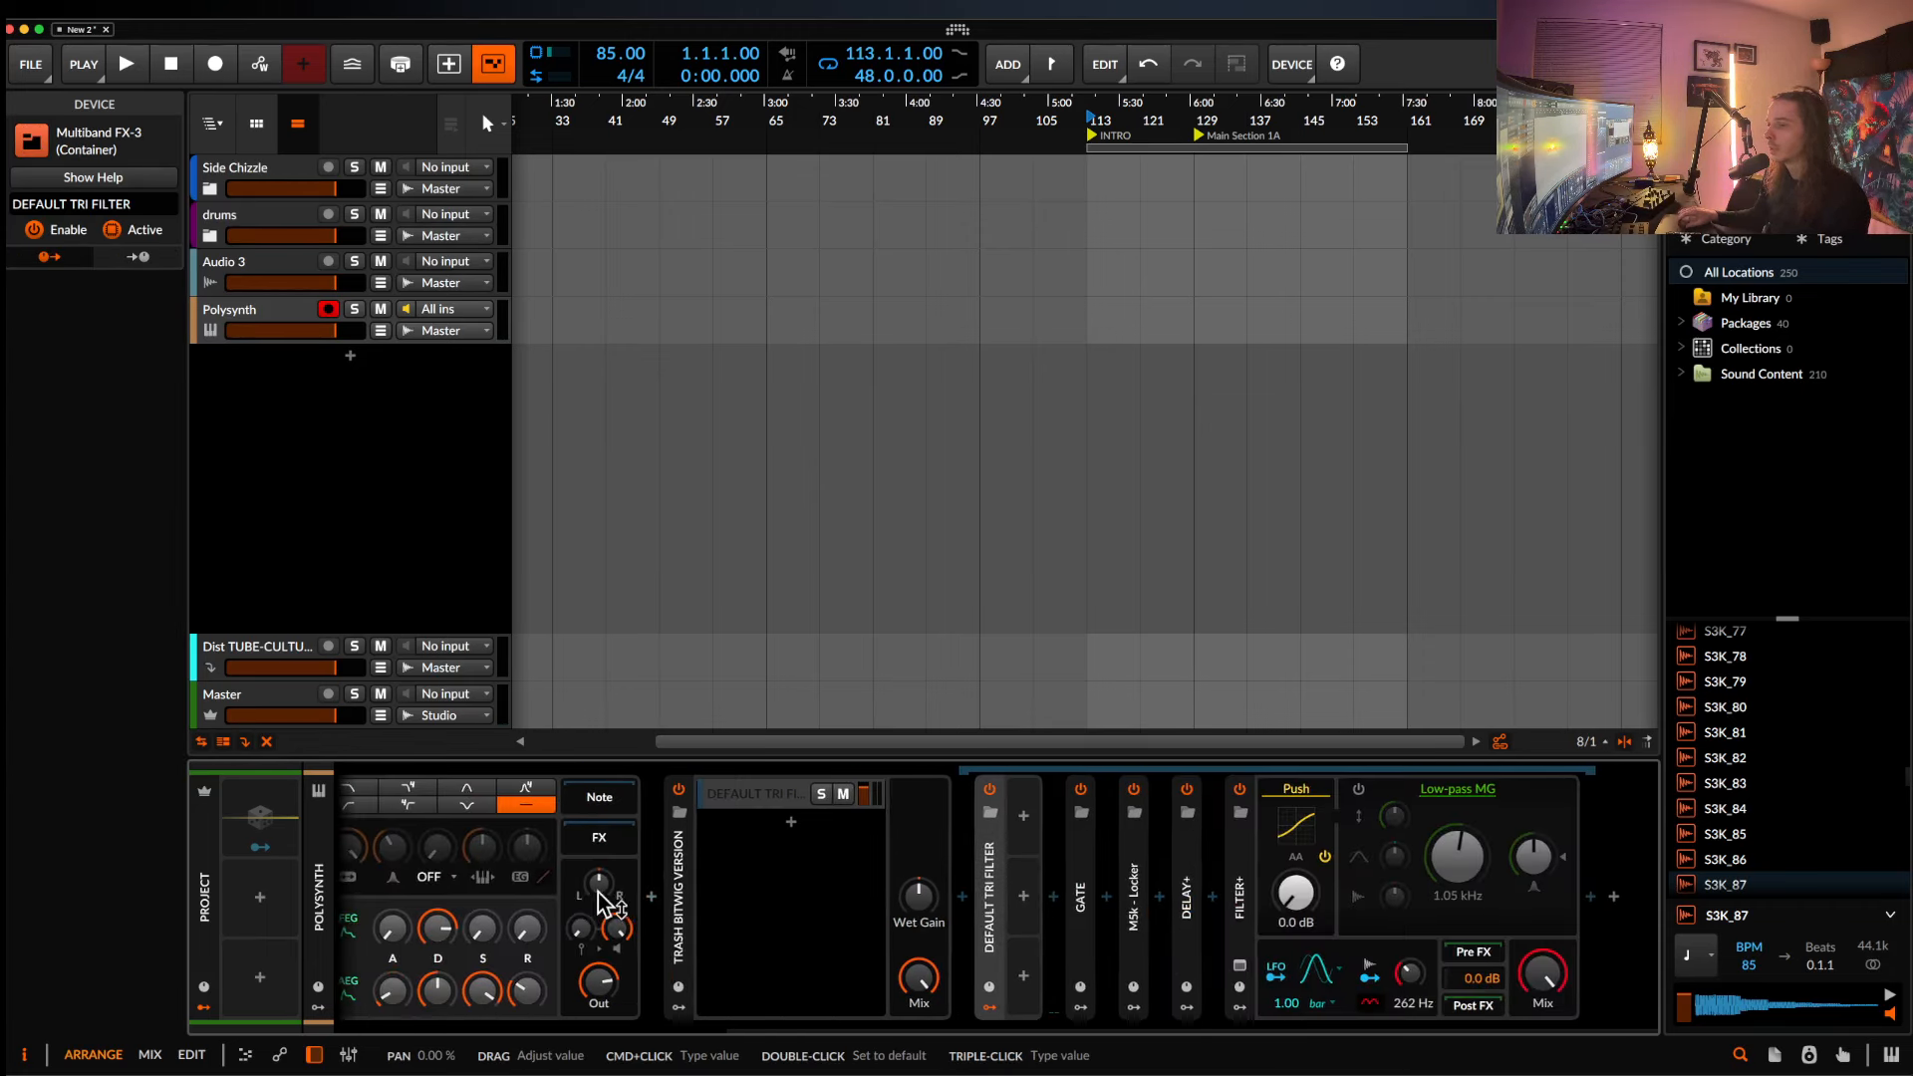
scroll(598, 893, left, 7)
double_click(369, 875)
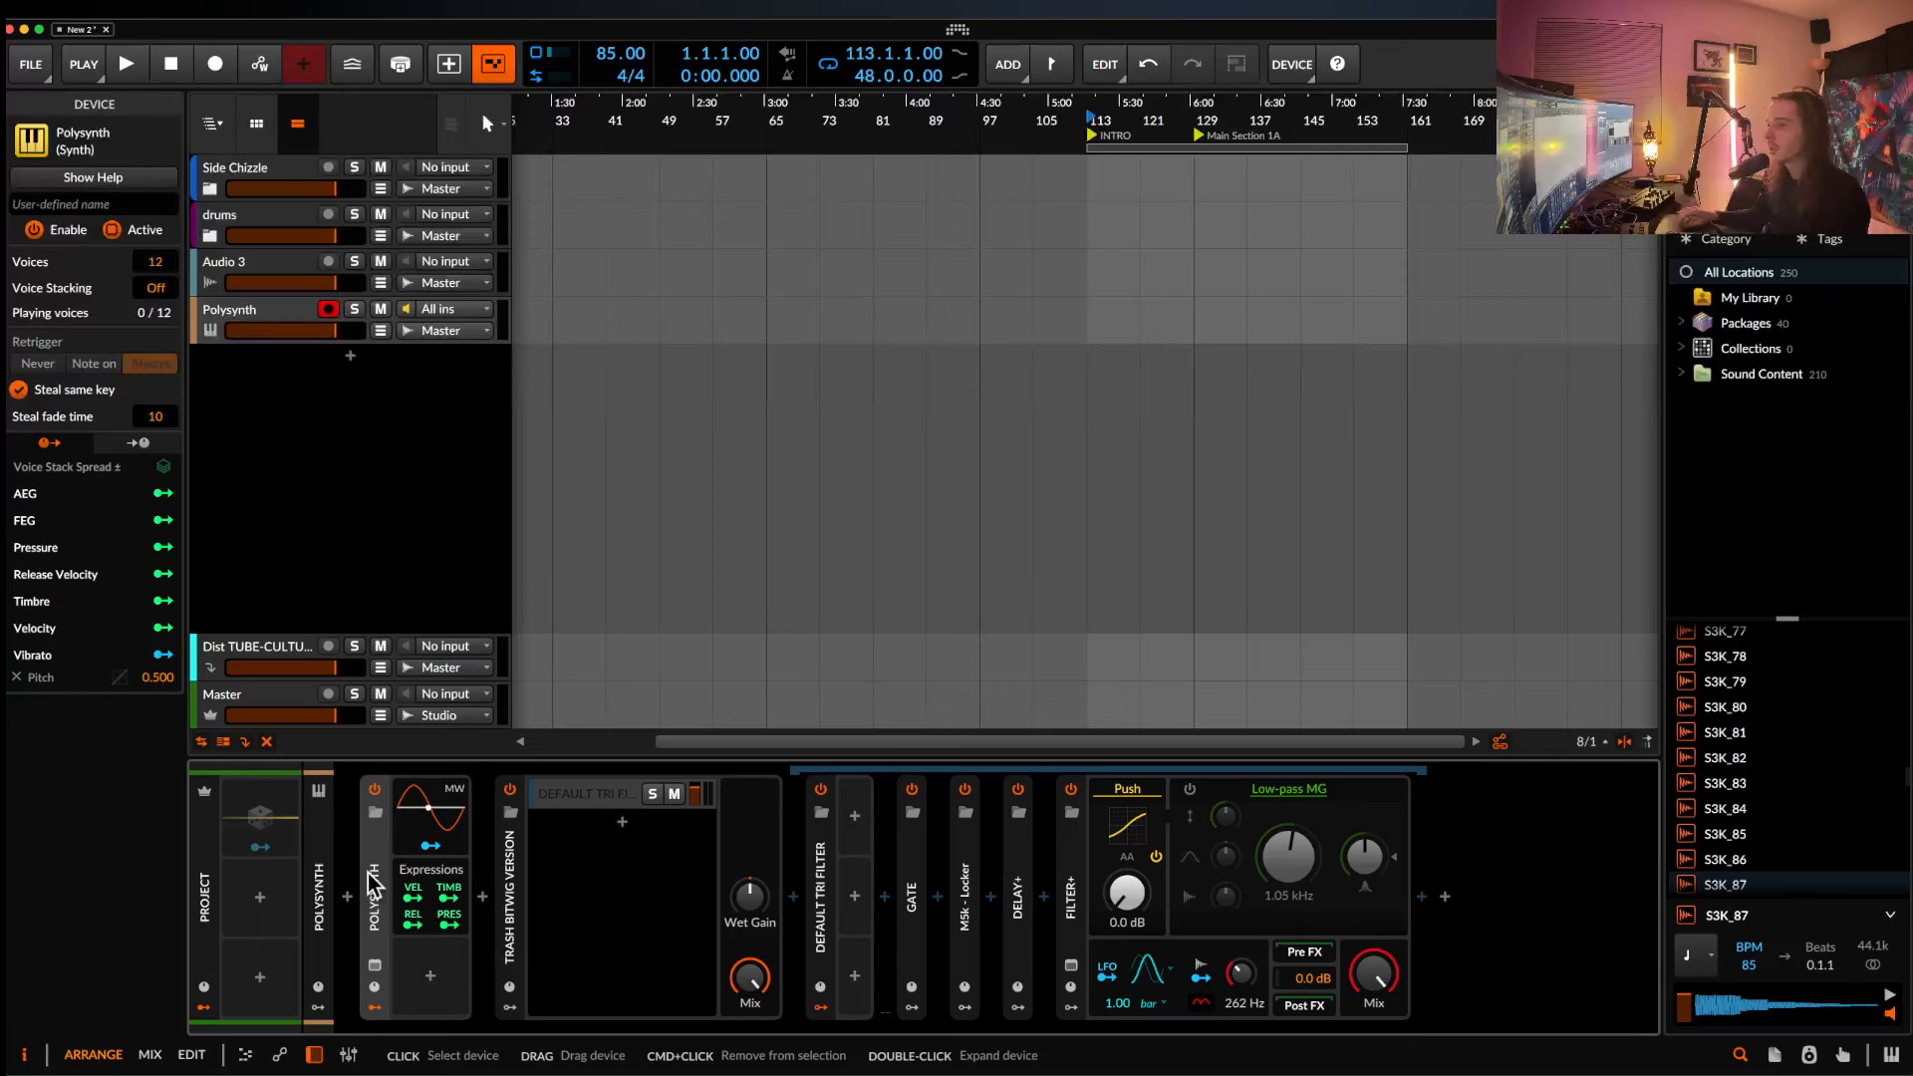
click(245, 317)
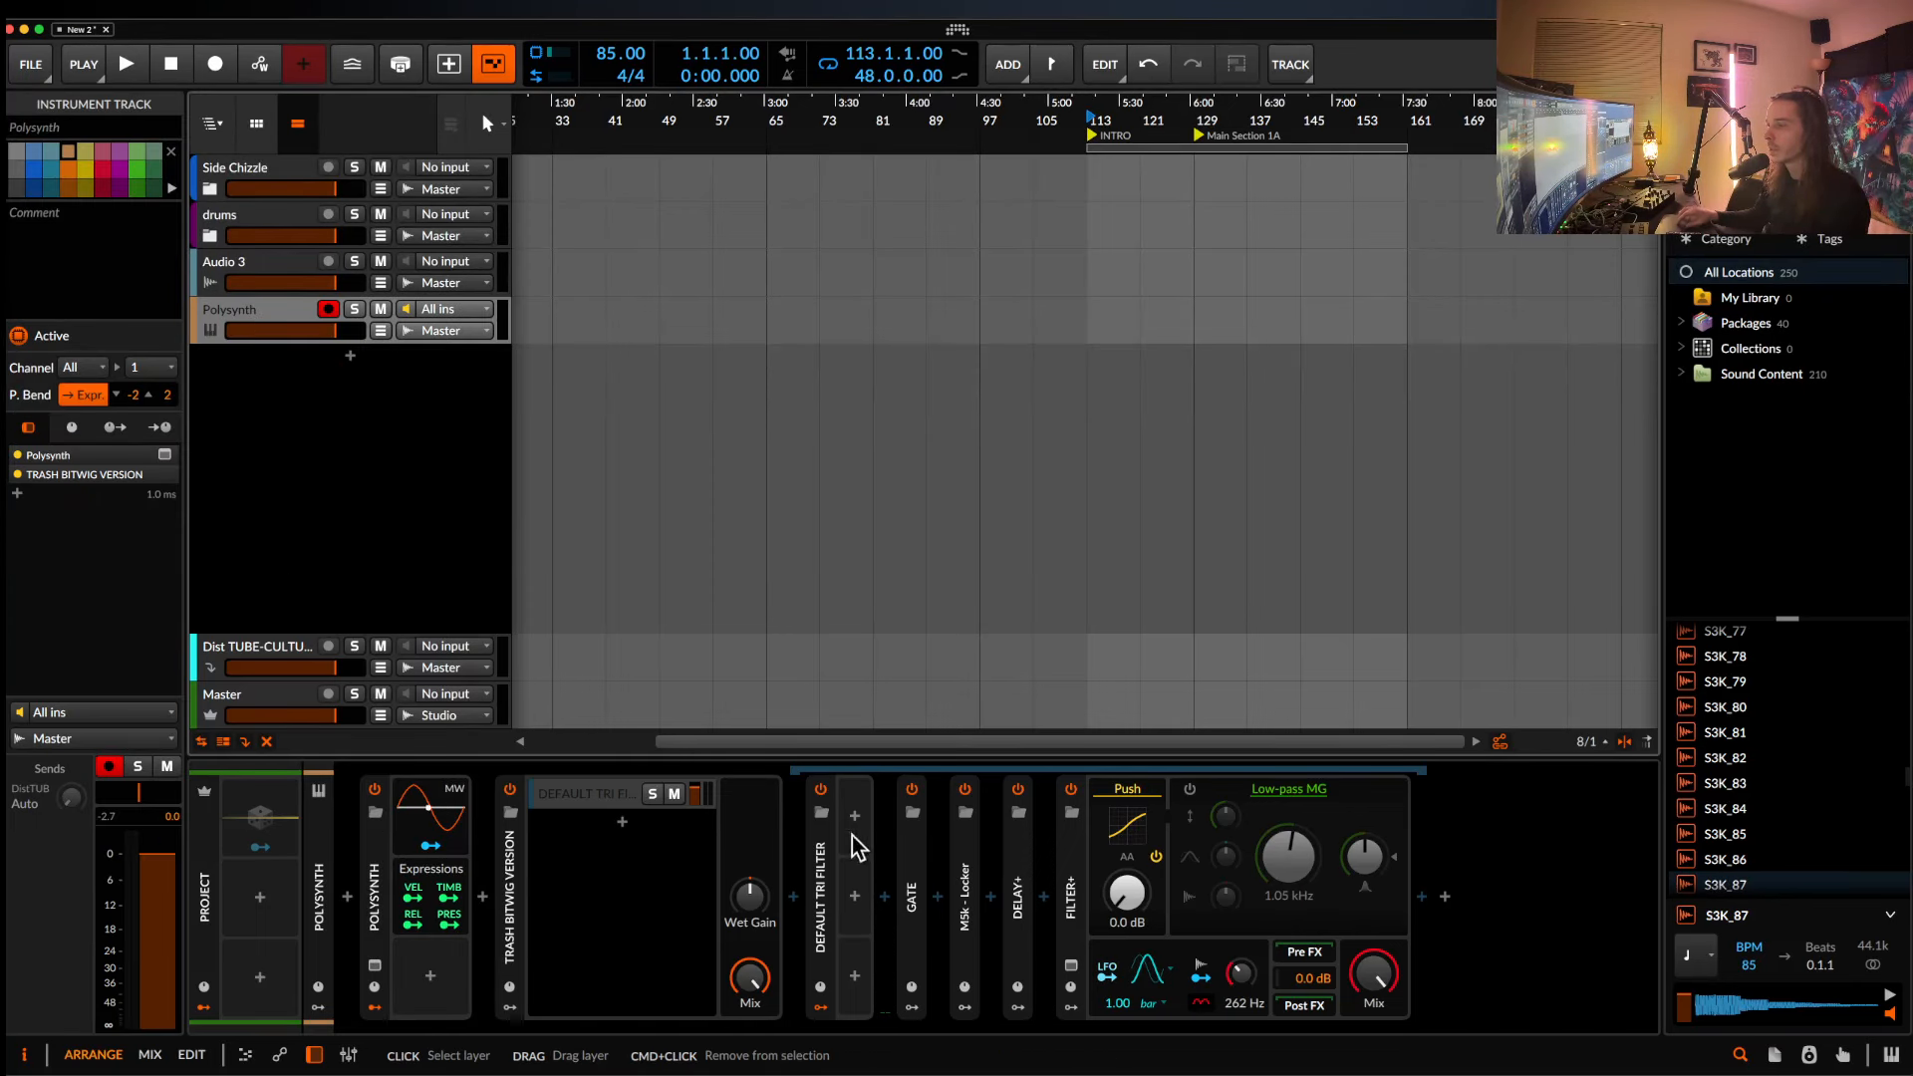
double_click(820, 897)
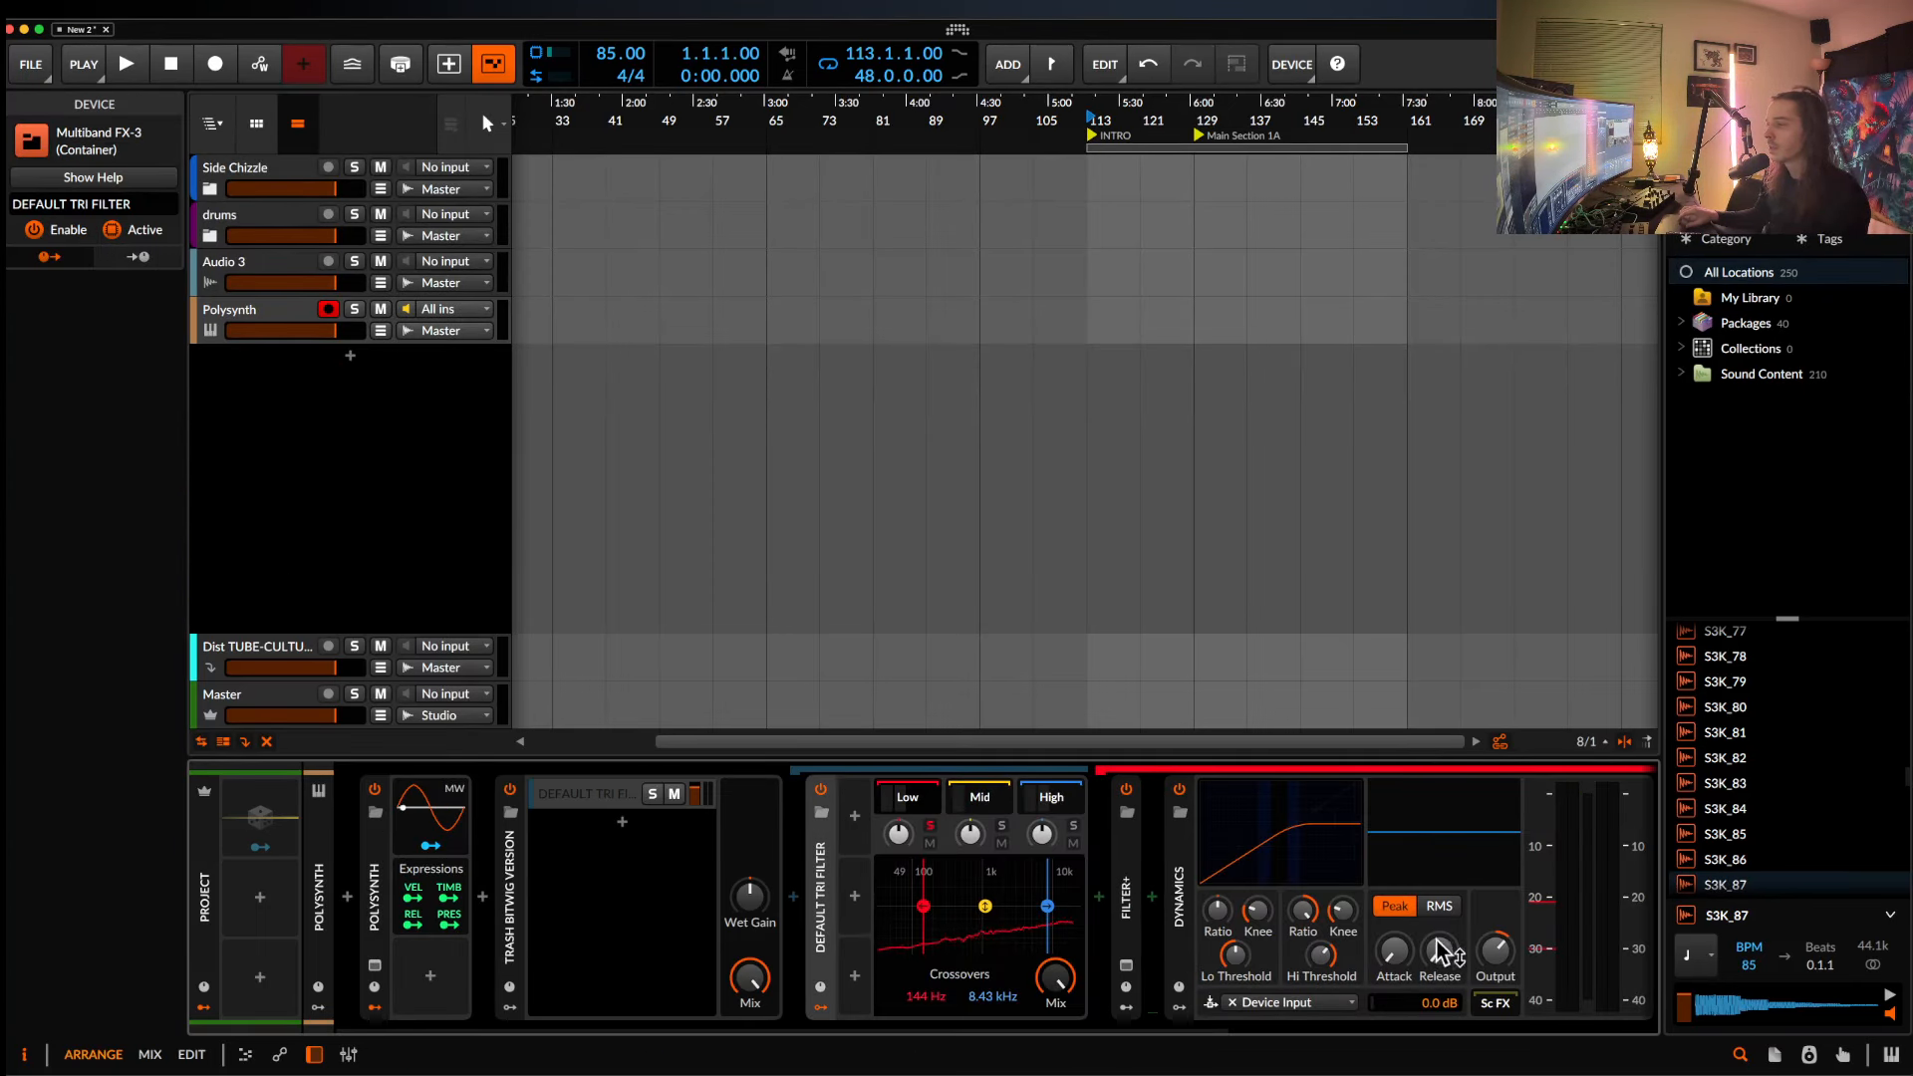
Set Dynamics' output gain to +11.4 dB and its low ratio to 1:10.71, and expand Filter+ in front of it.
drag(1495, 951, 1500, 957)
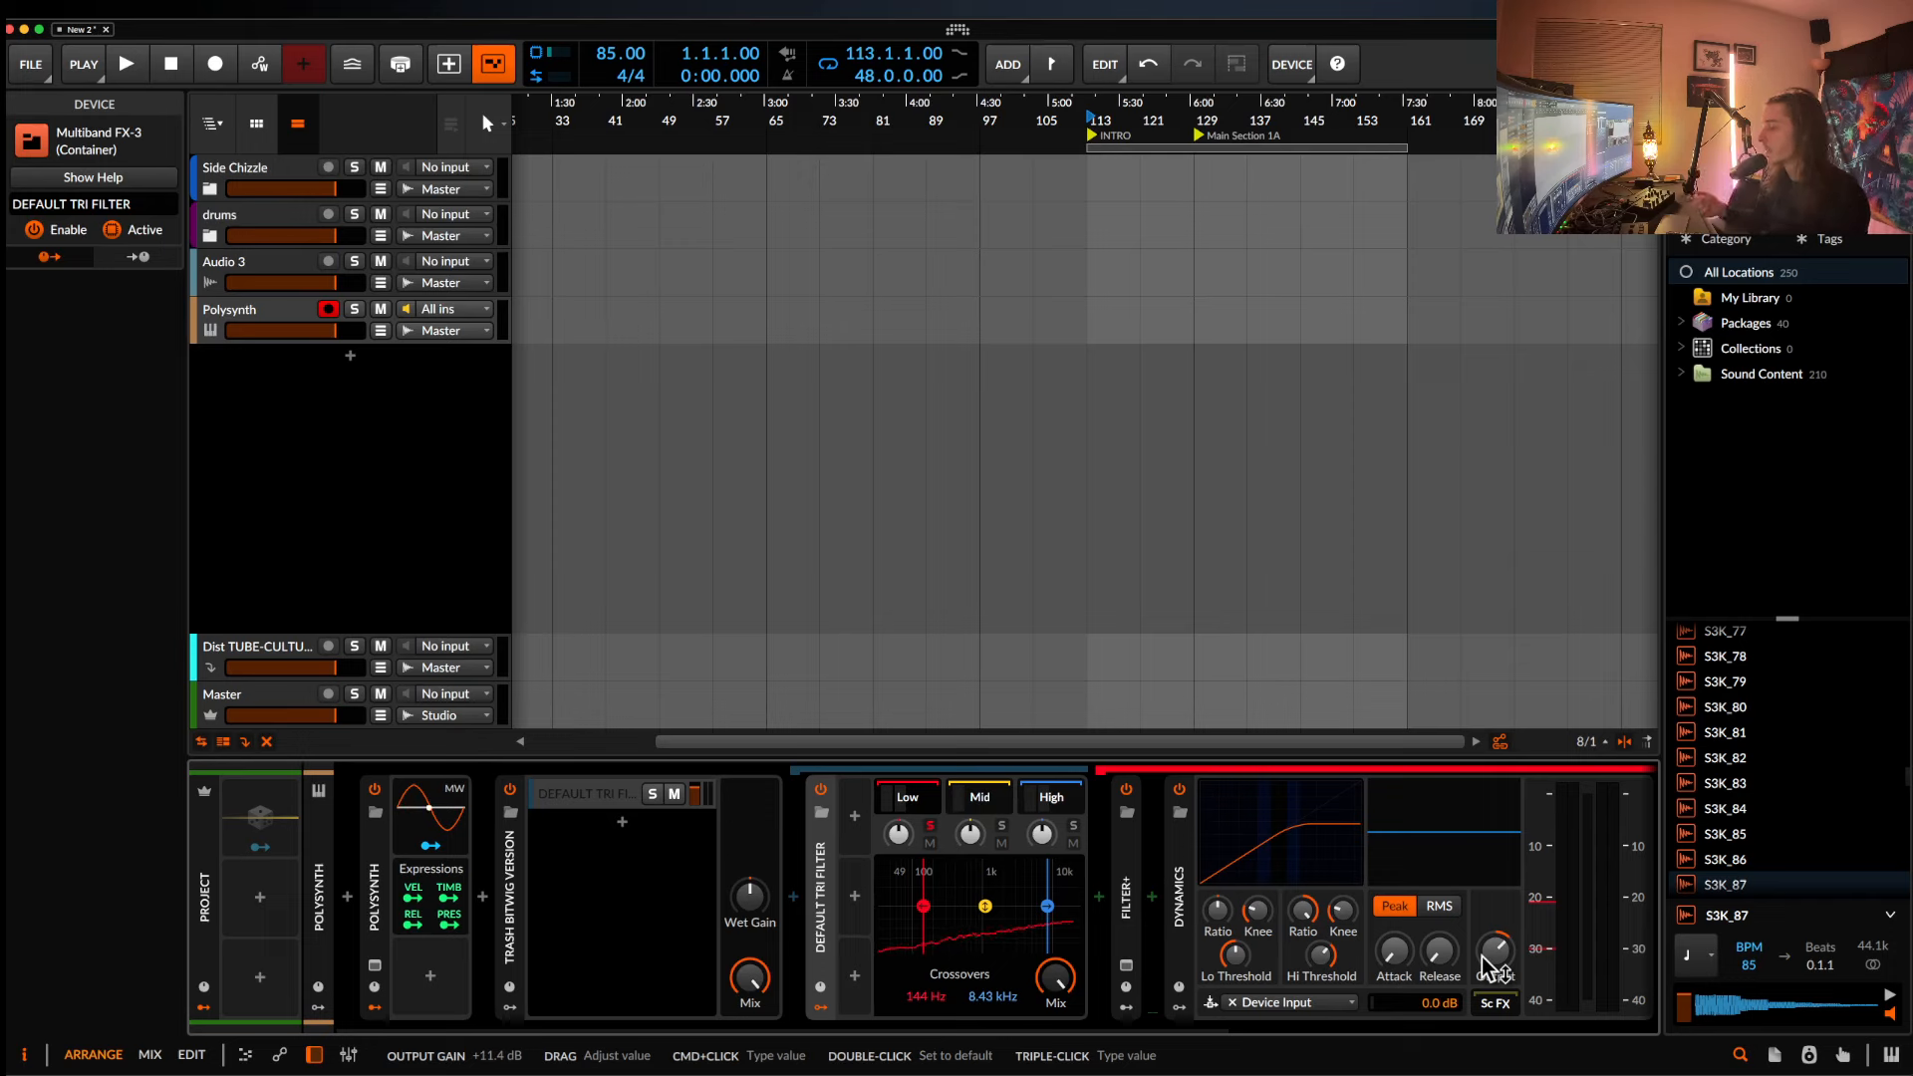
drag(1235, 955, 1218, 914)
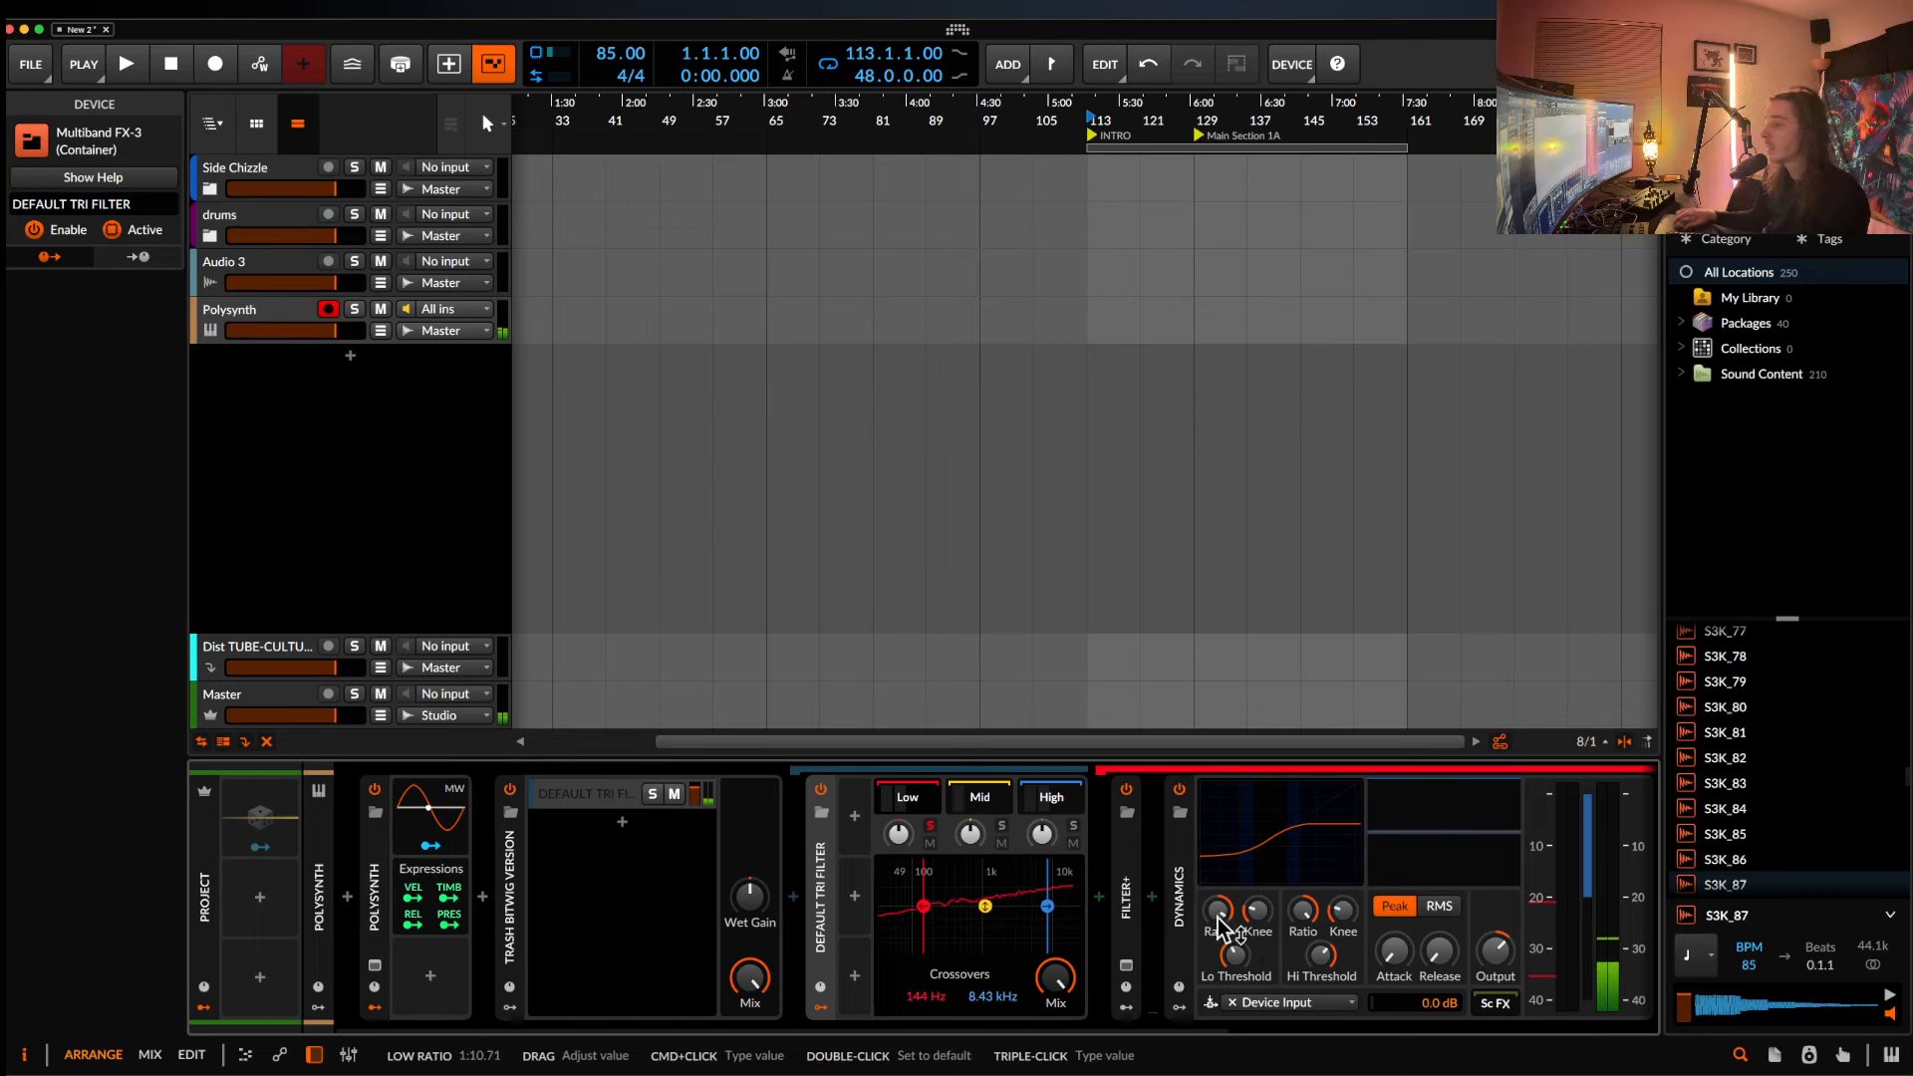
click(1144, 877)
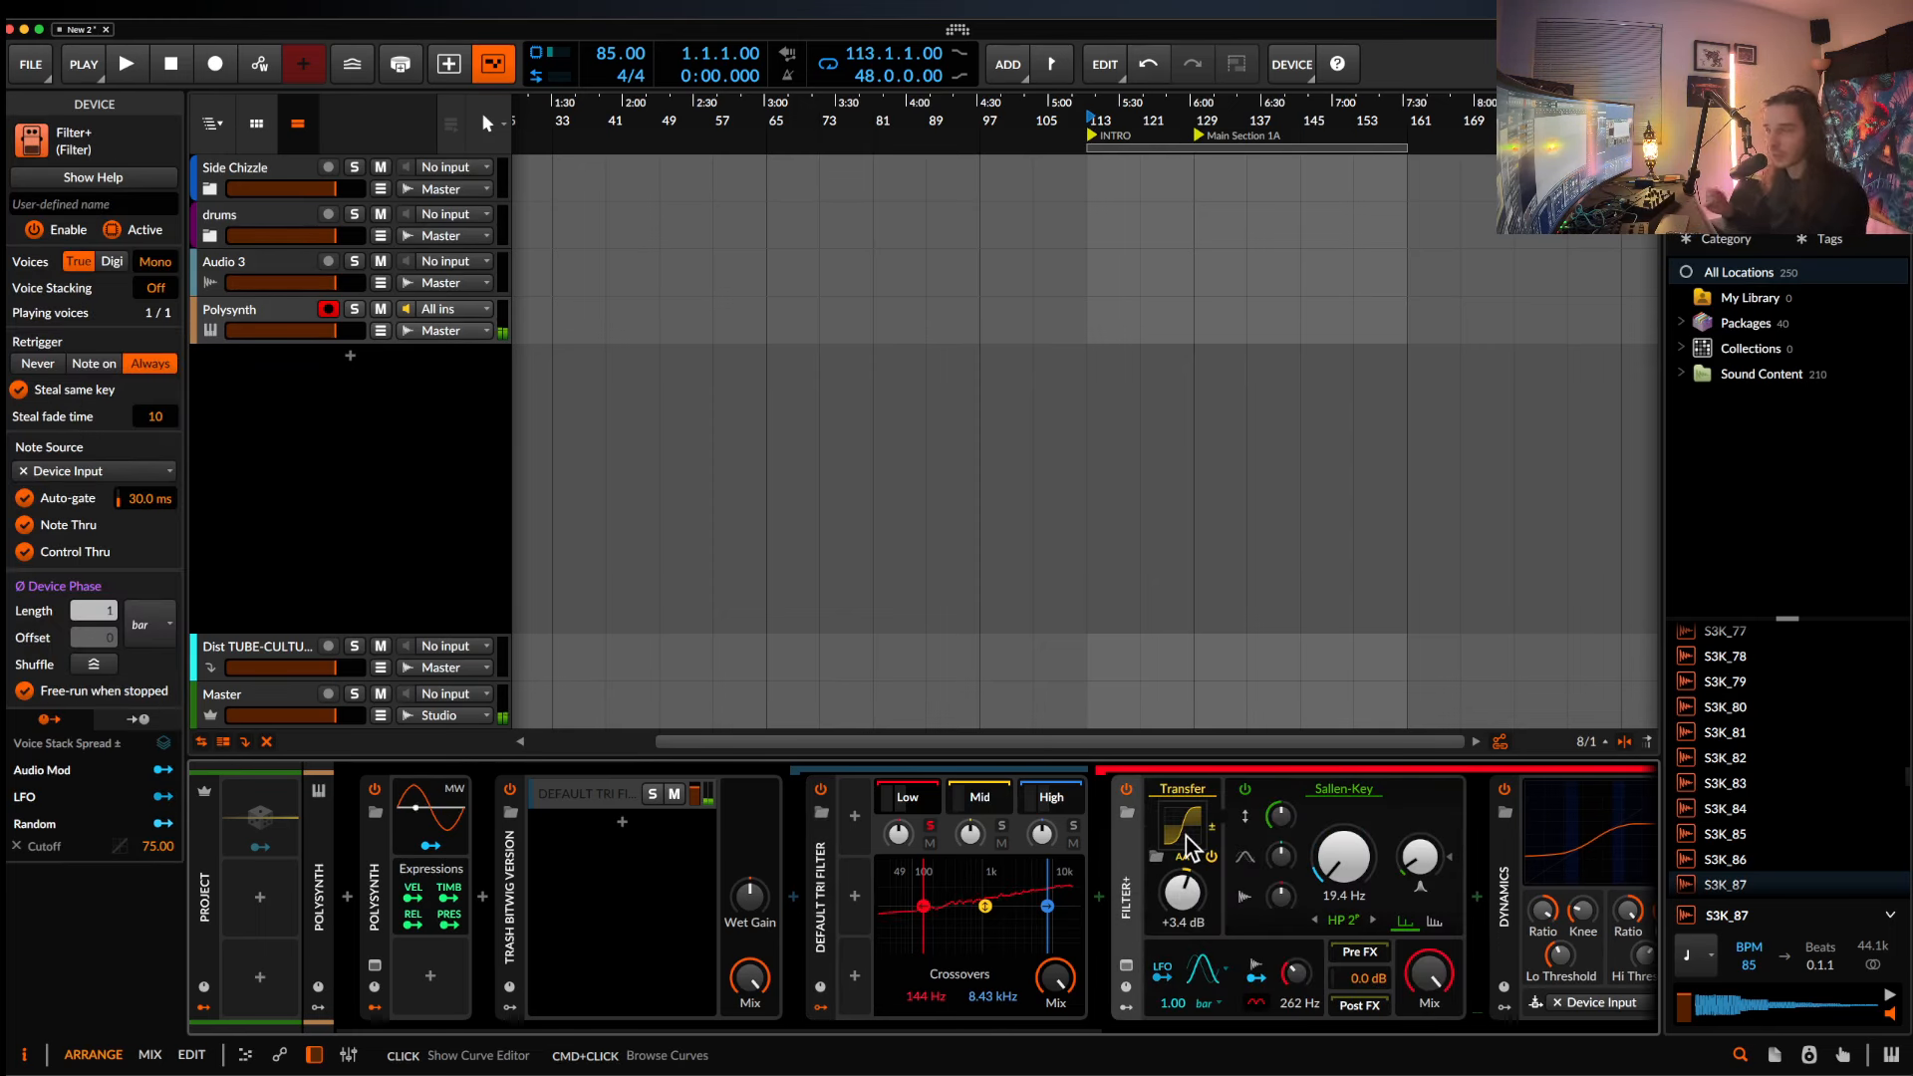
scroll(1186, 848, right, 5)
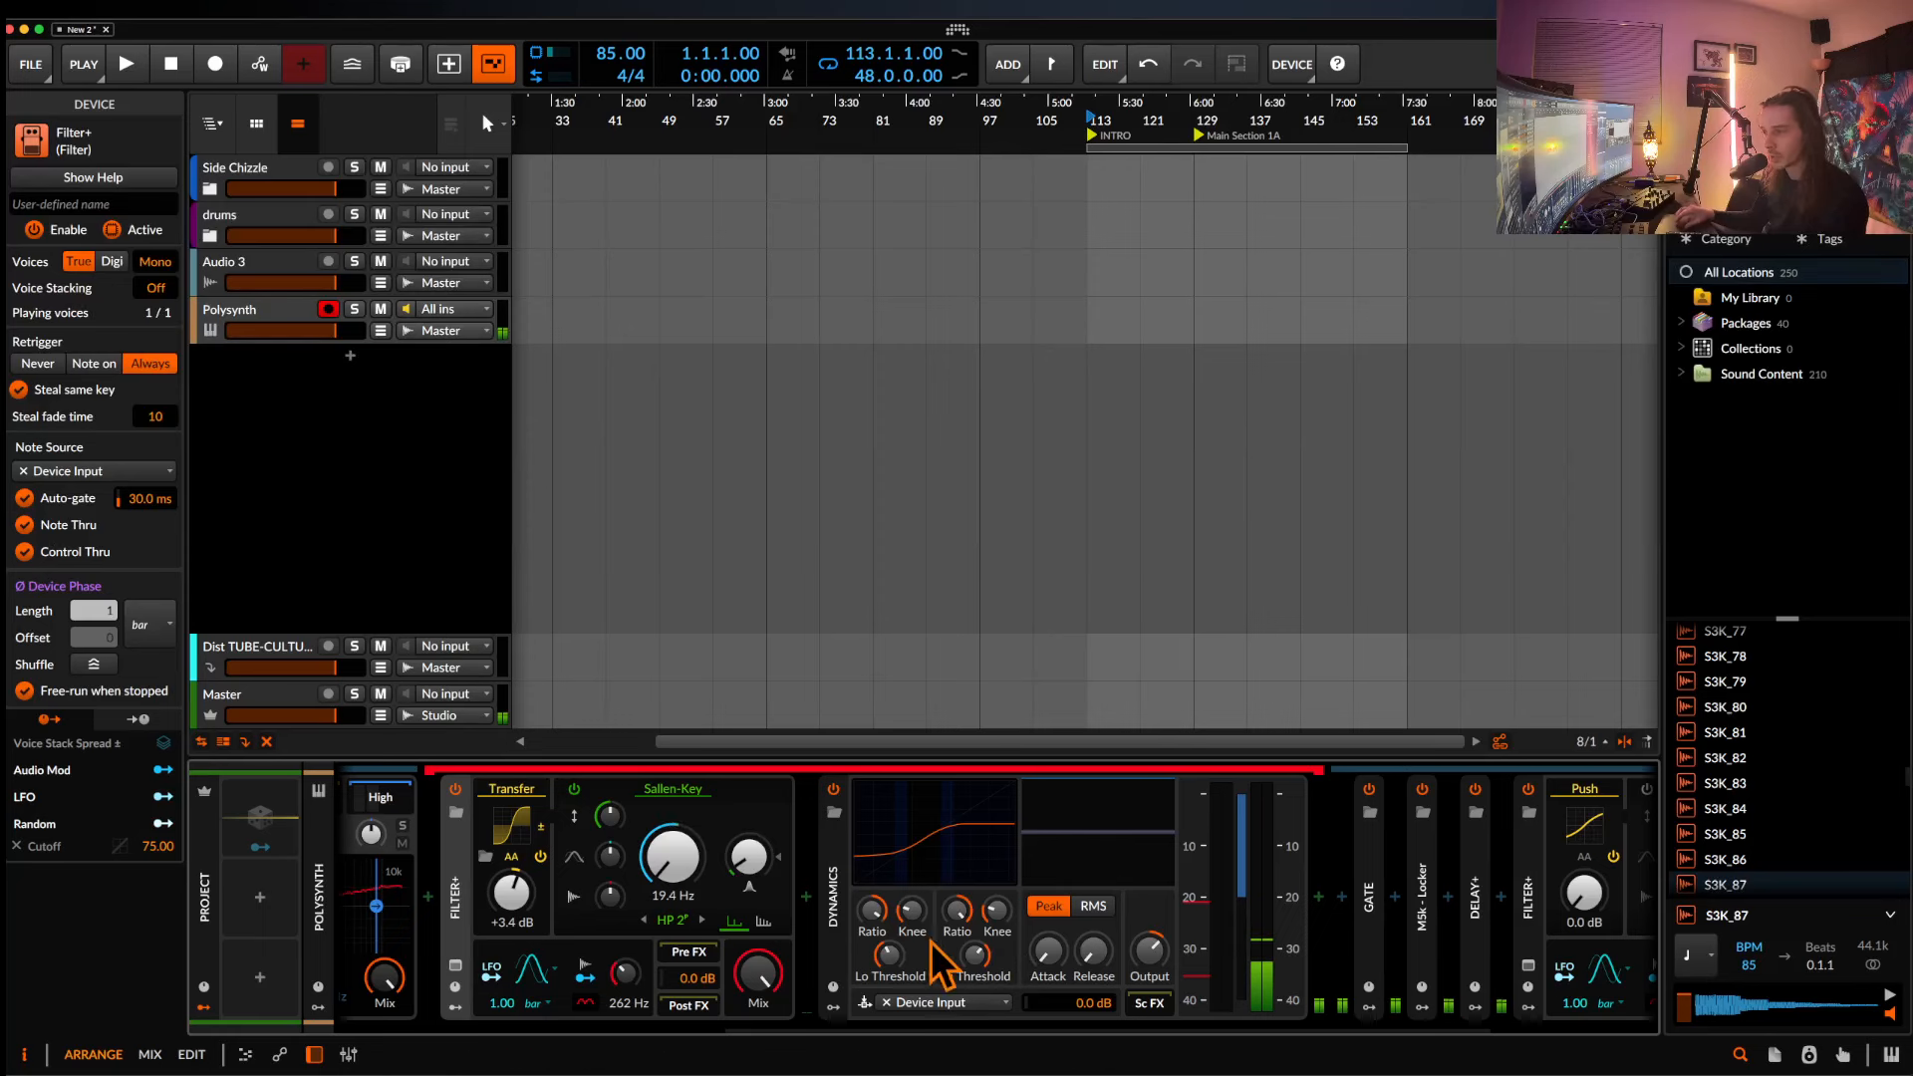
Reset the low ratio of the Dynamics device to its default and collapse the device.
double_click(878, 915)
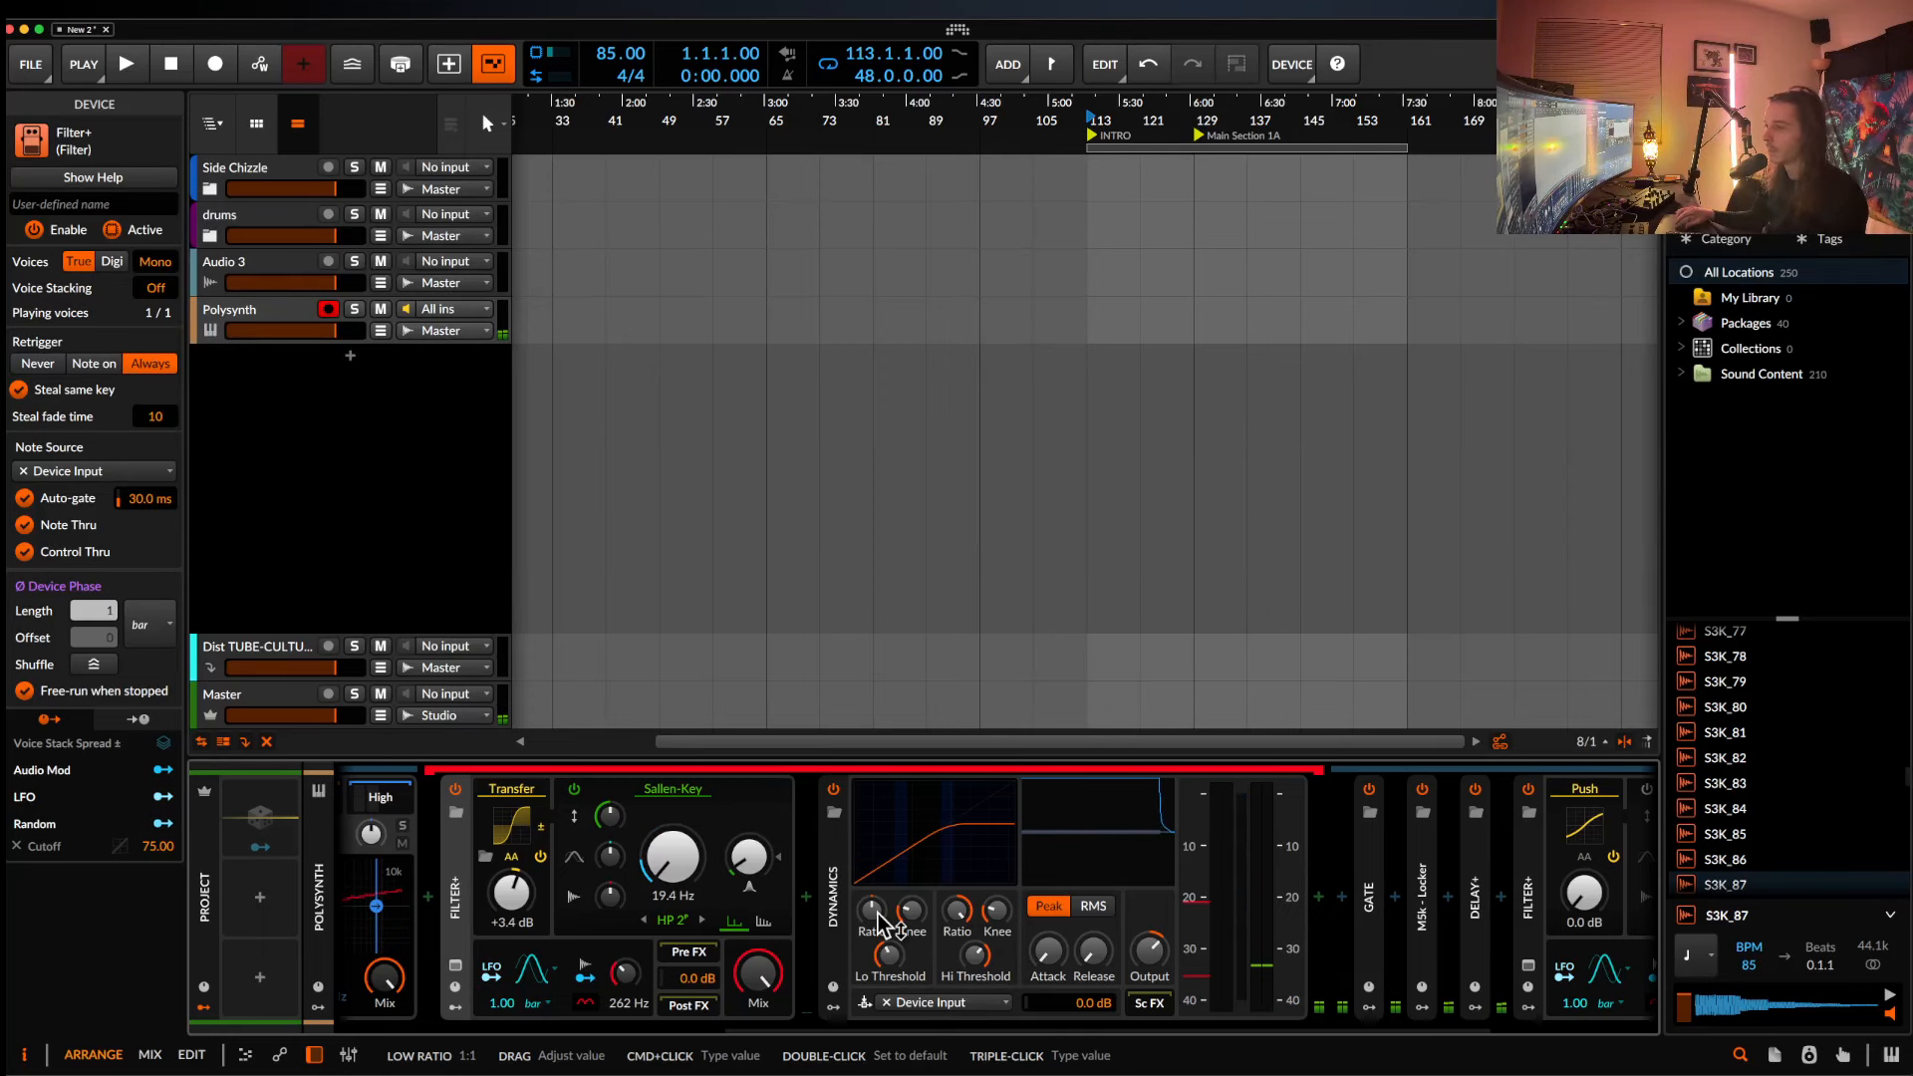
click(831, 864)
scroll(833, 862, left, 2)
scroll(837, 874, left, 1)
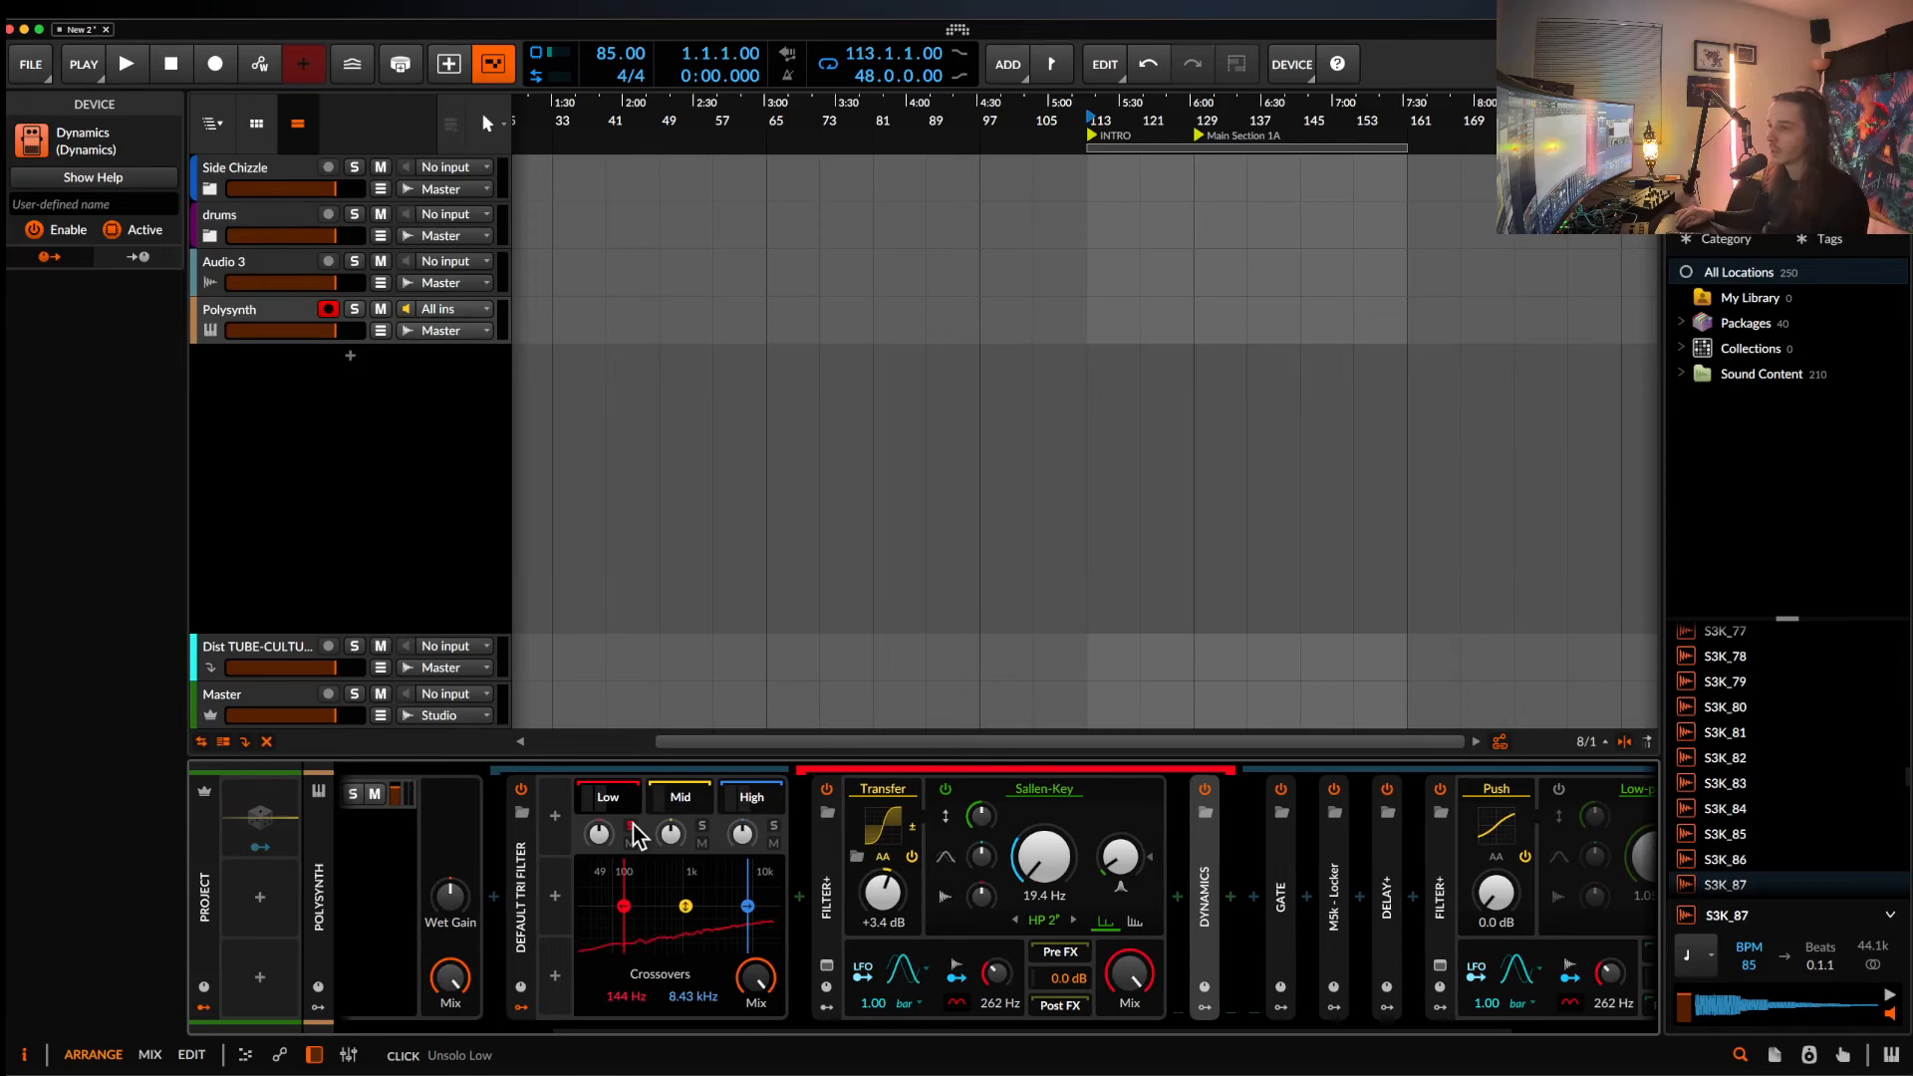
Solo the tri filter's Mid band, show its chain, and expand Multiband FX-2 and the Filter+ in its High chain.
click(703, 826)
click(678, 807)
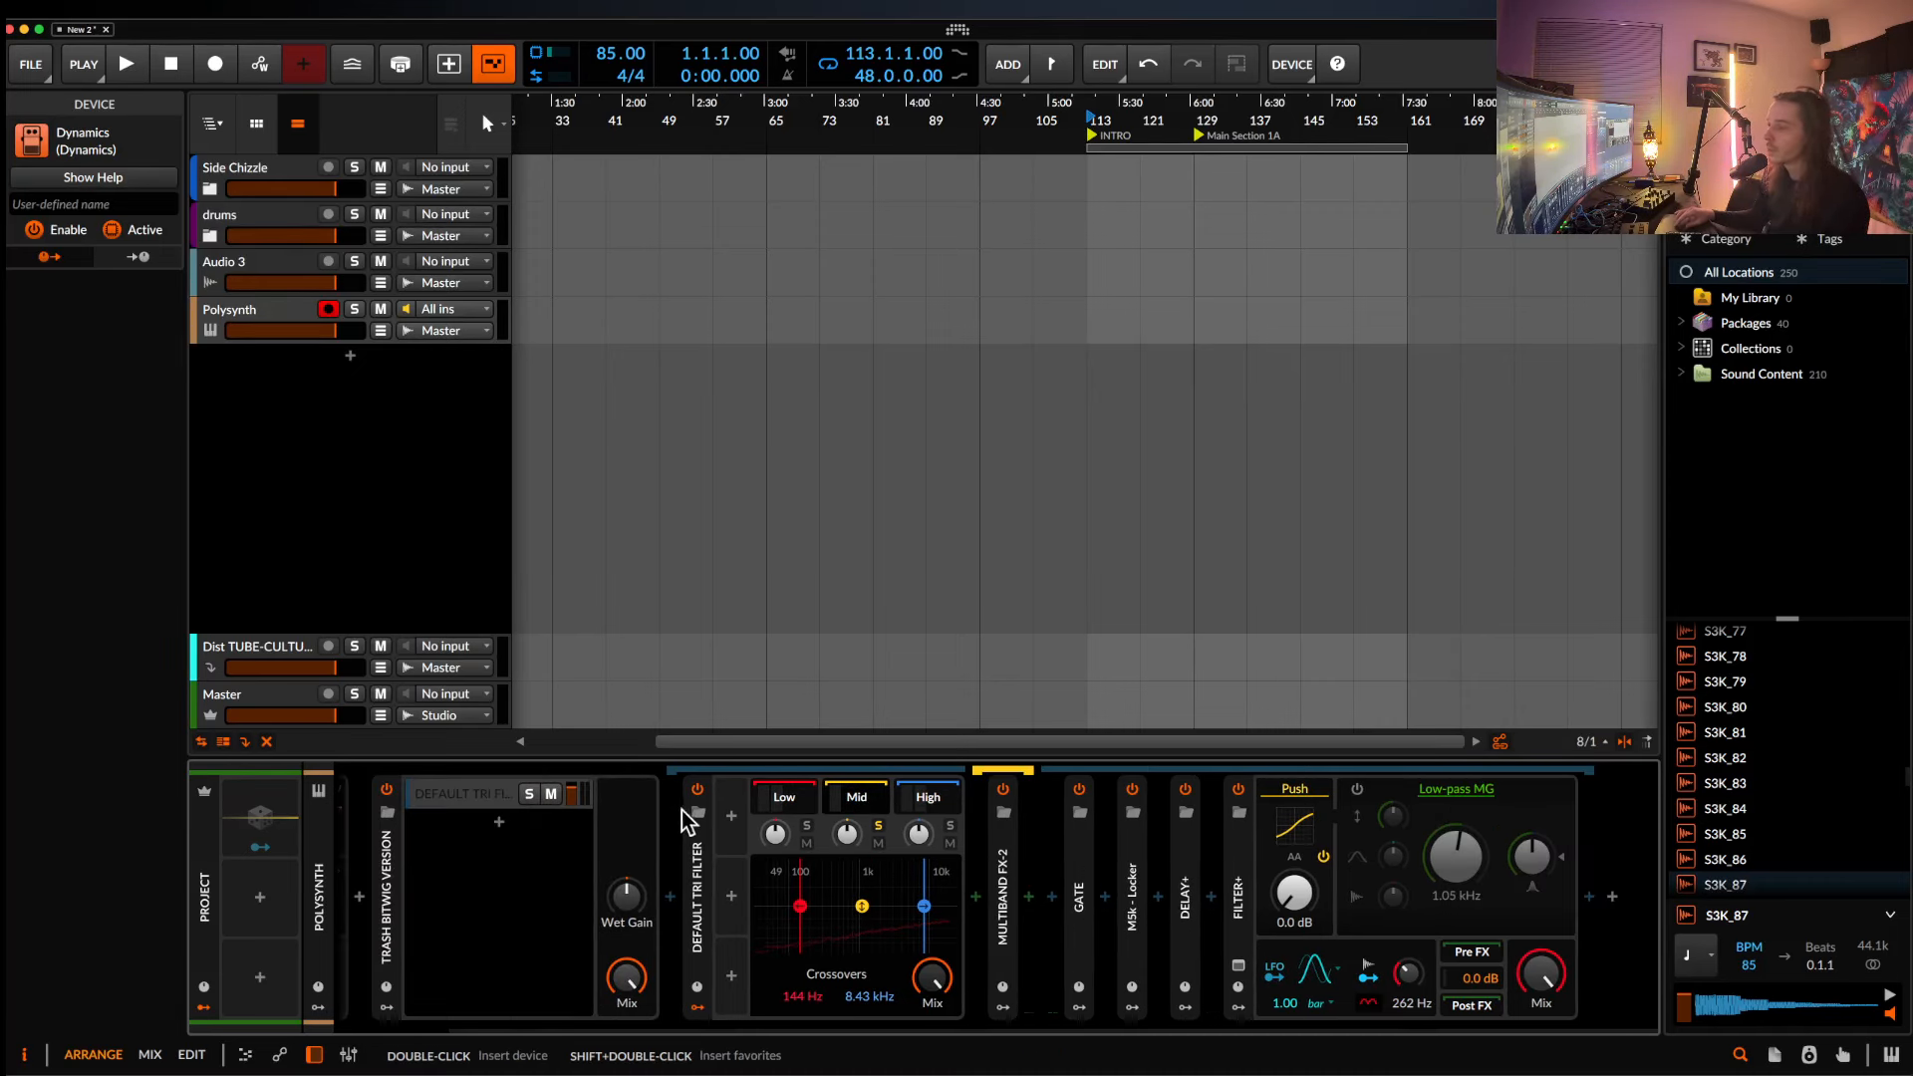
double_click(1008, 885)
scroll(1009, 885, right, 2)
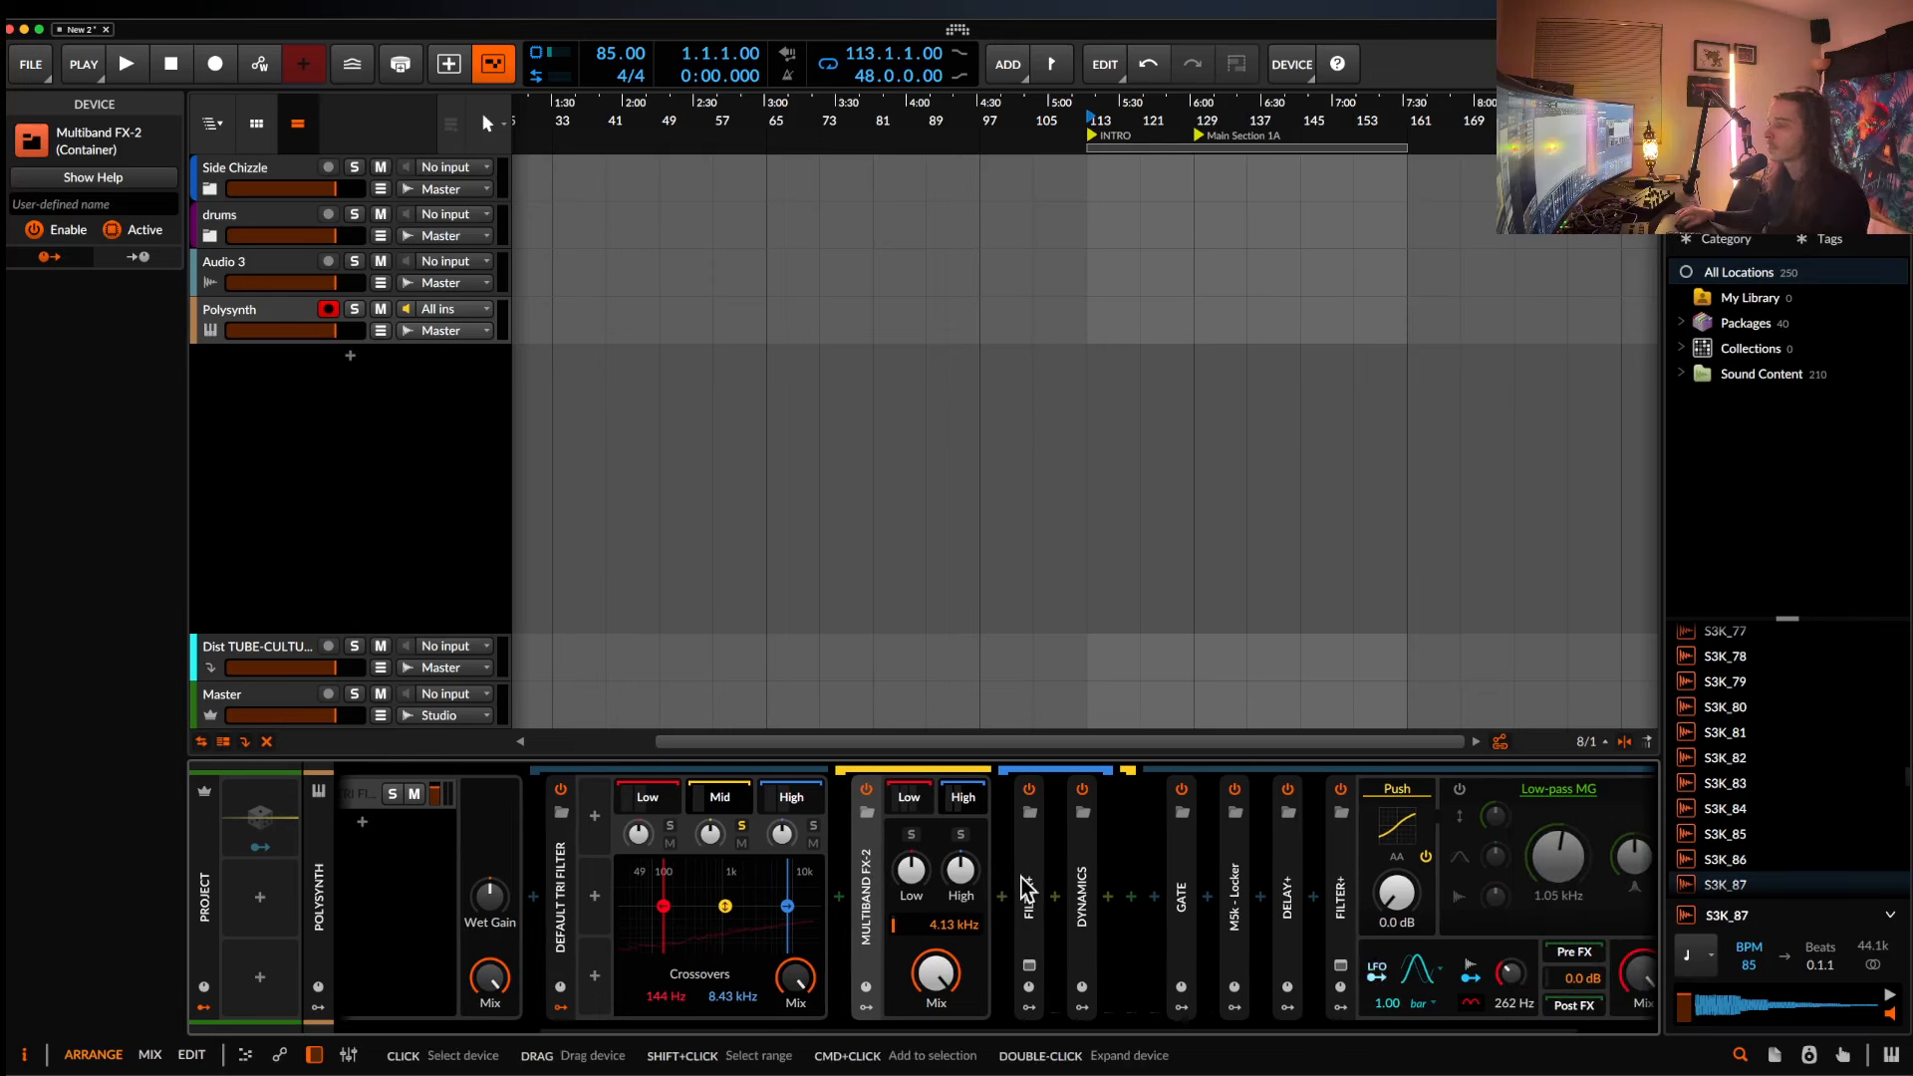
double_click(1022, 877)
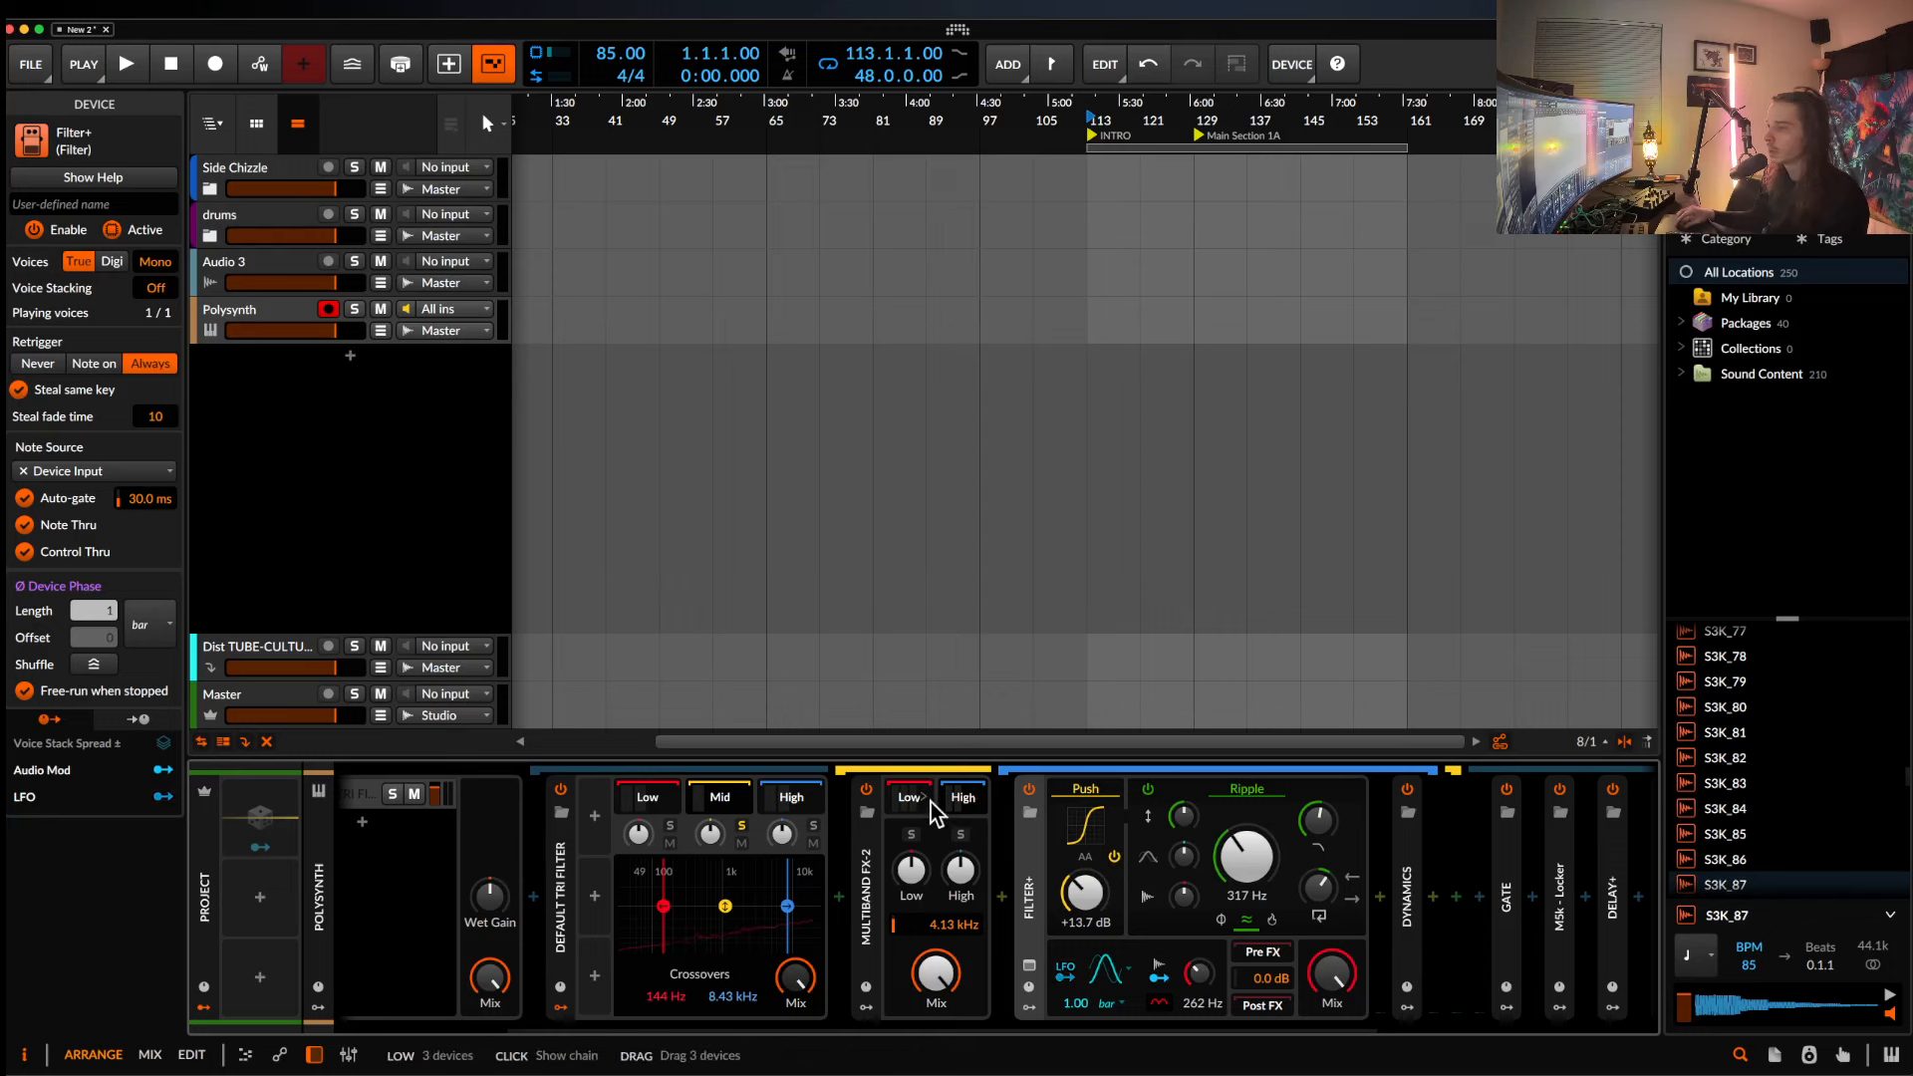
Show the Low chain of Multiband FX-2 and expand its Filter+ device.
click(900, 805)
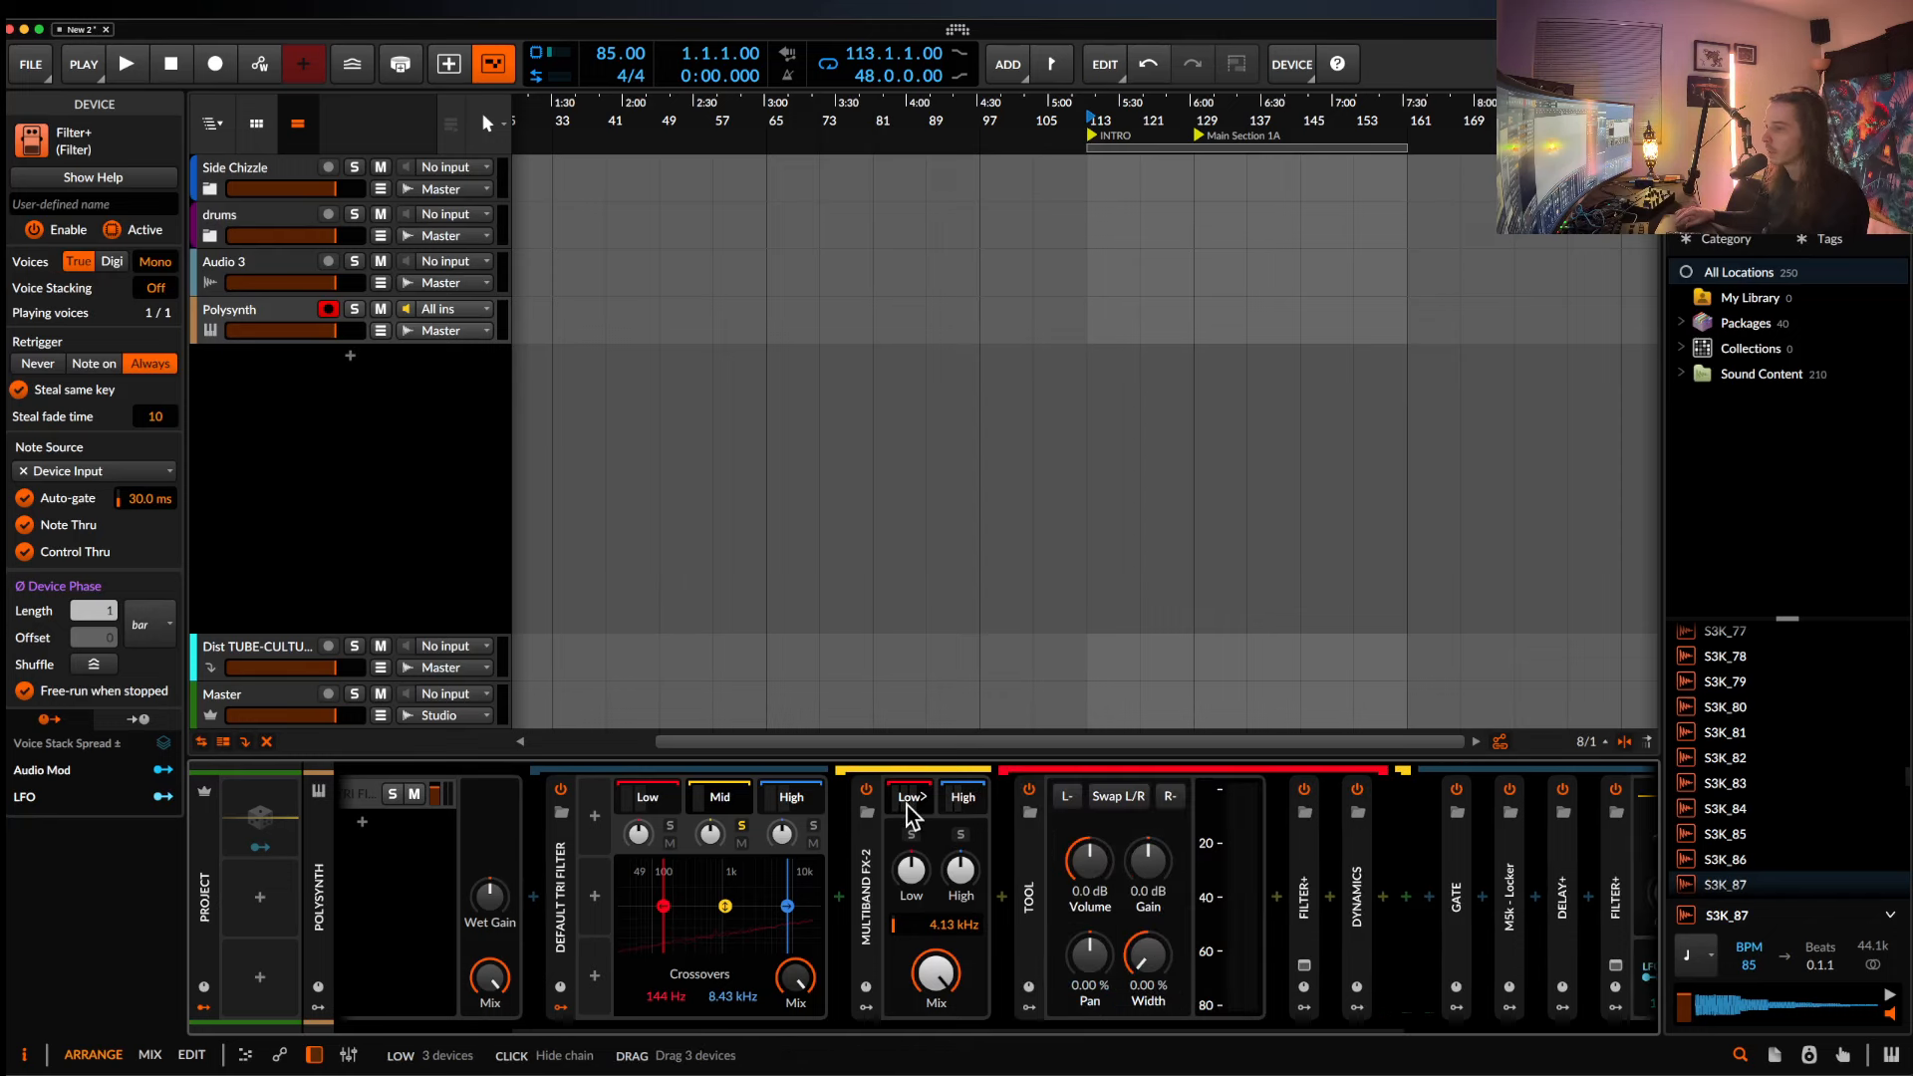
scroll(1224, 901, right, 2)
double_click(1225, 902)
scroll(1255, 889, right, 4)
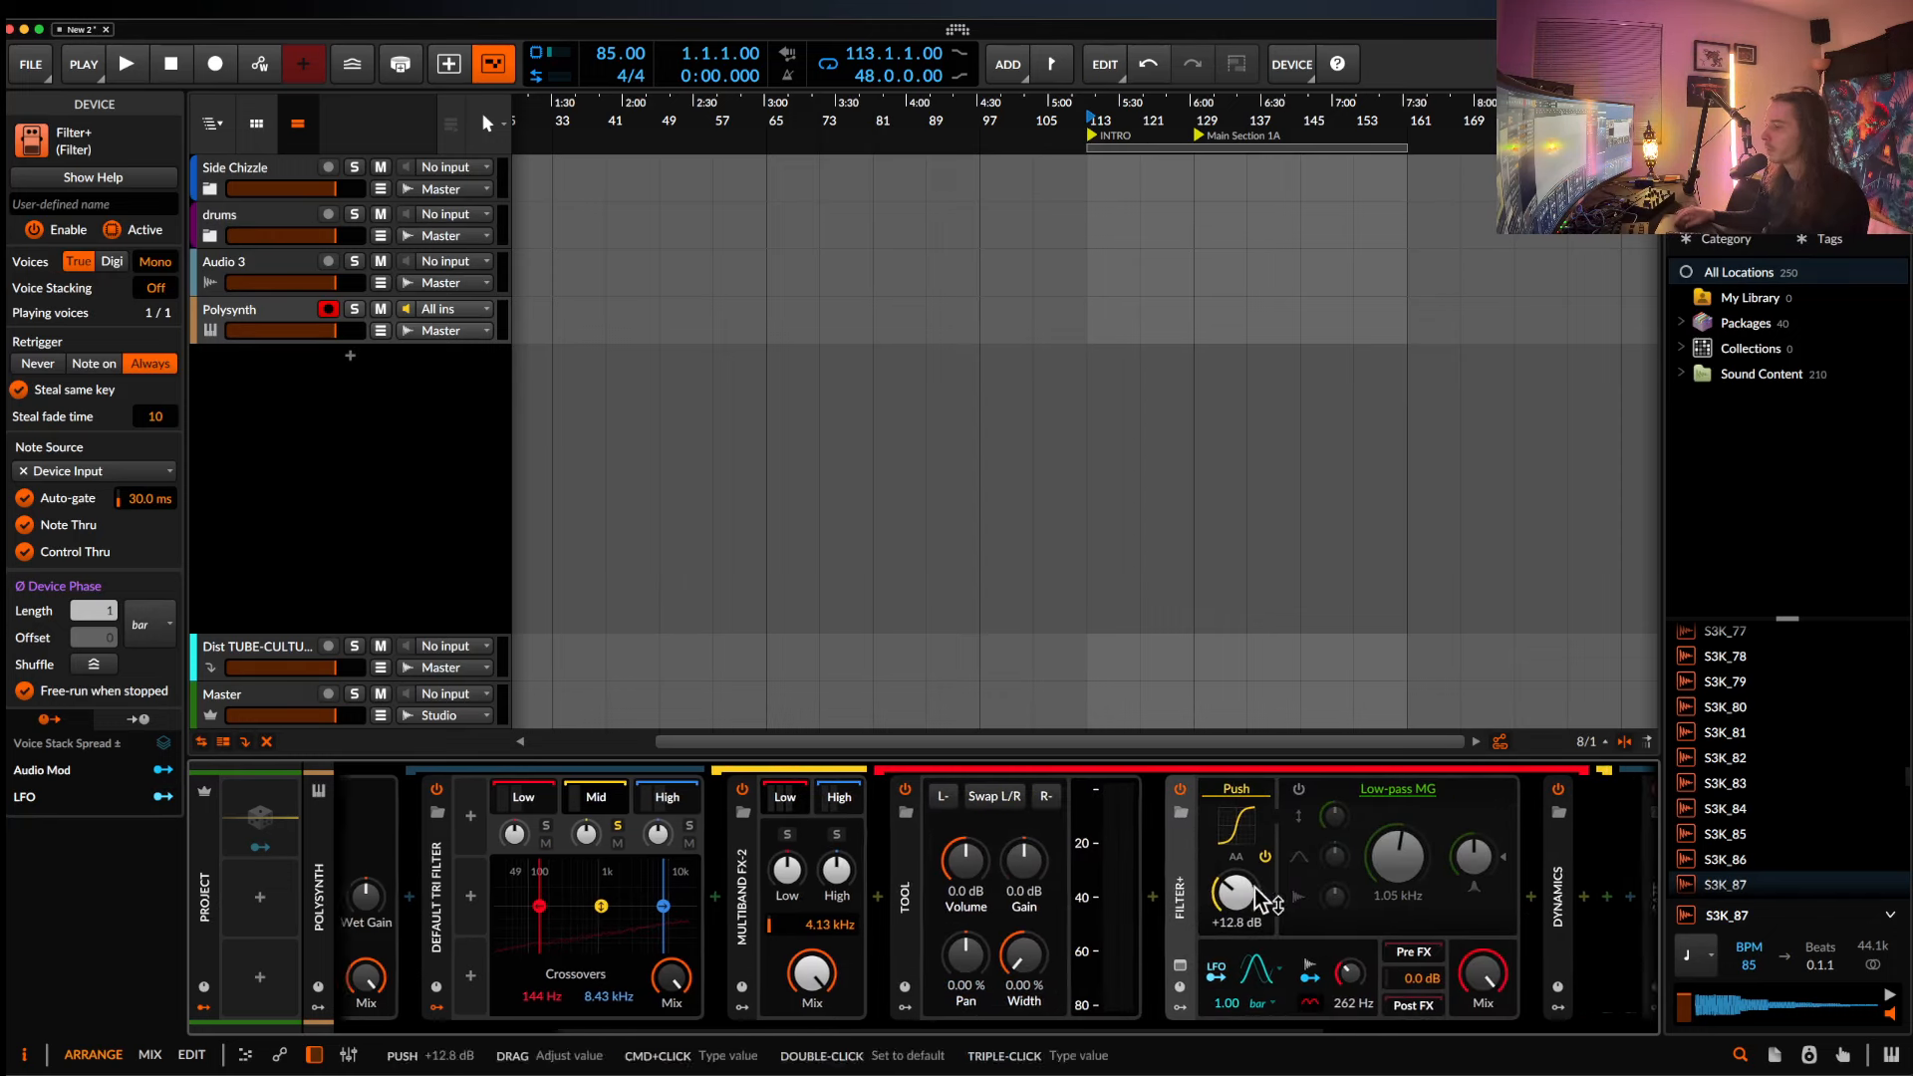
Enable the Low chain's Filter+ filter as an SVF in band-pass mode with the cutoff at 252 Hz.
scroll(1254, 888, right, 2)
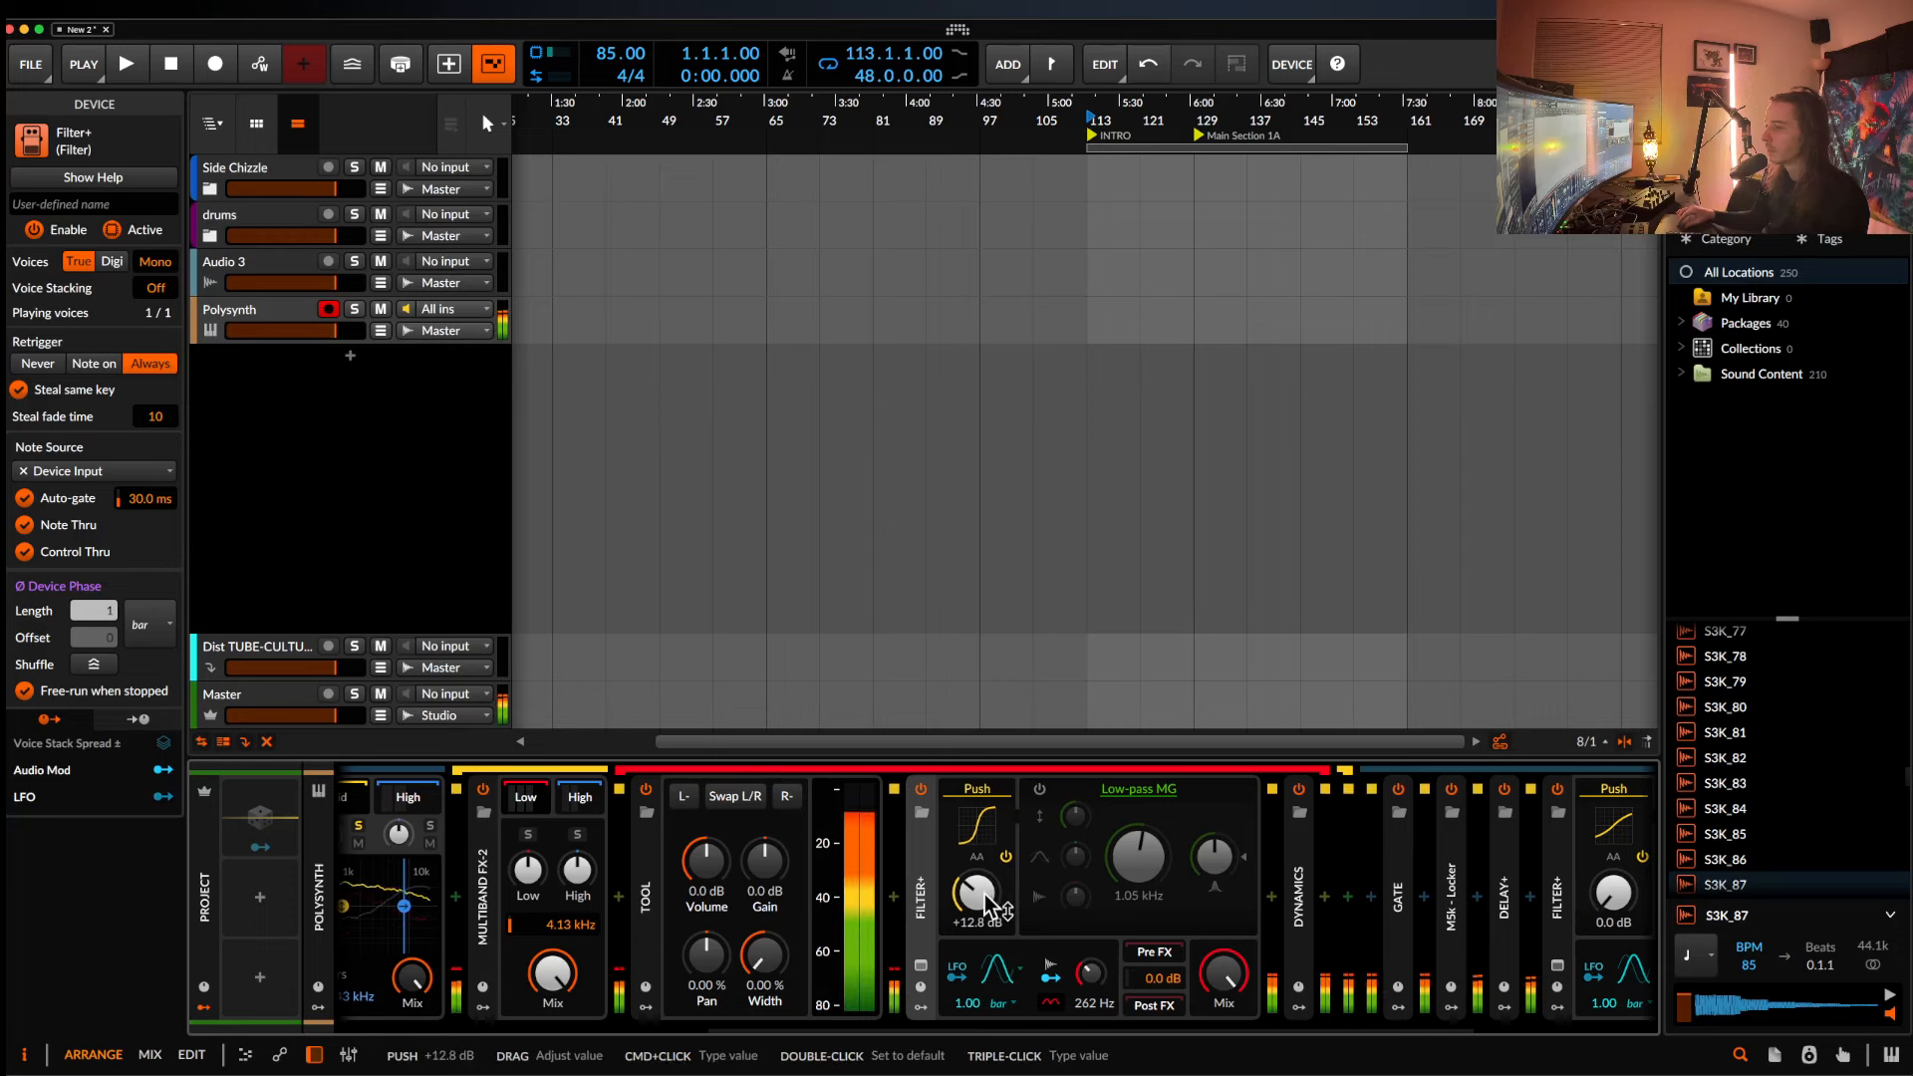
click(1040, 790)
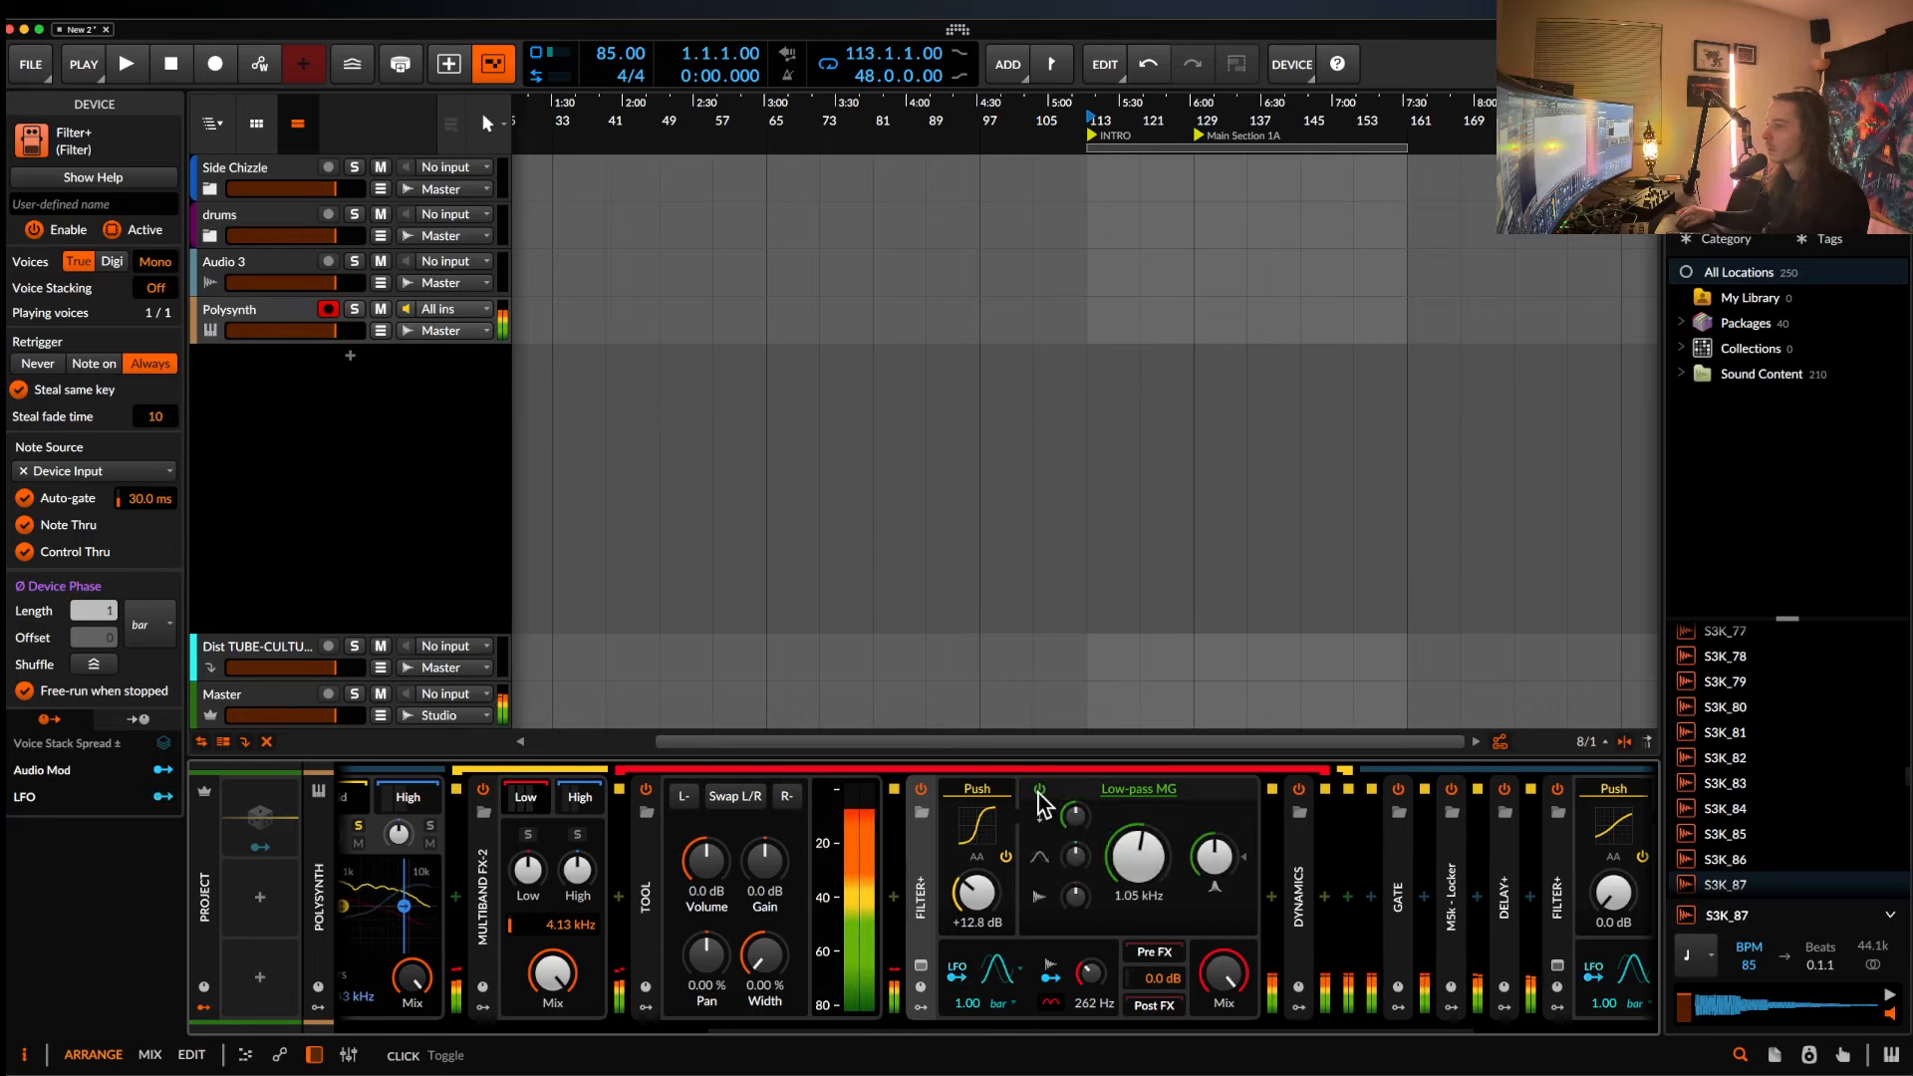
drag(1137, 865, 1137, 897)
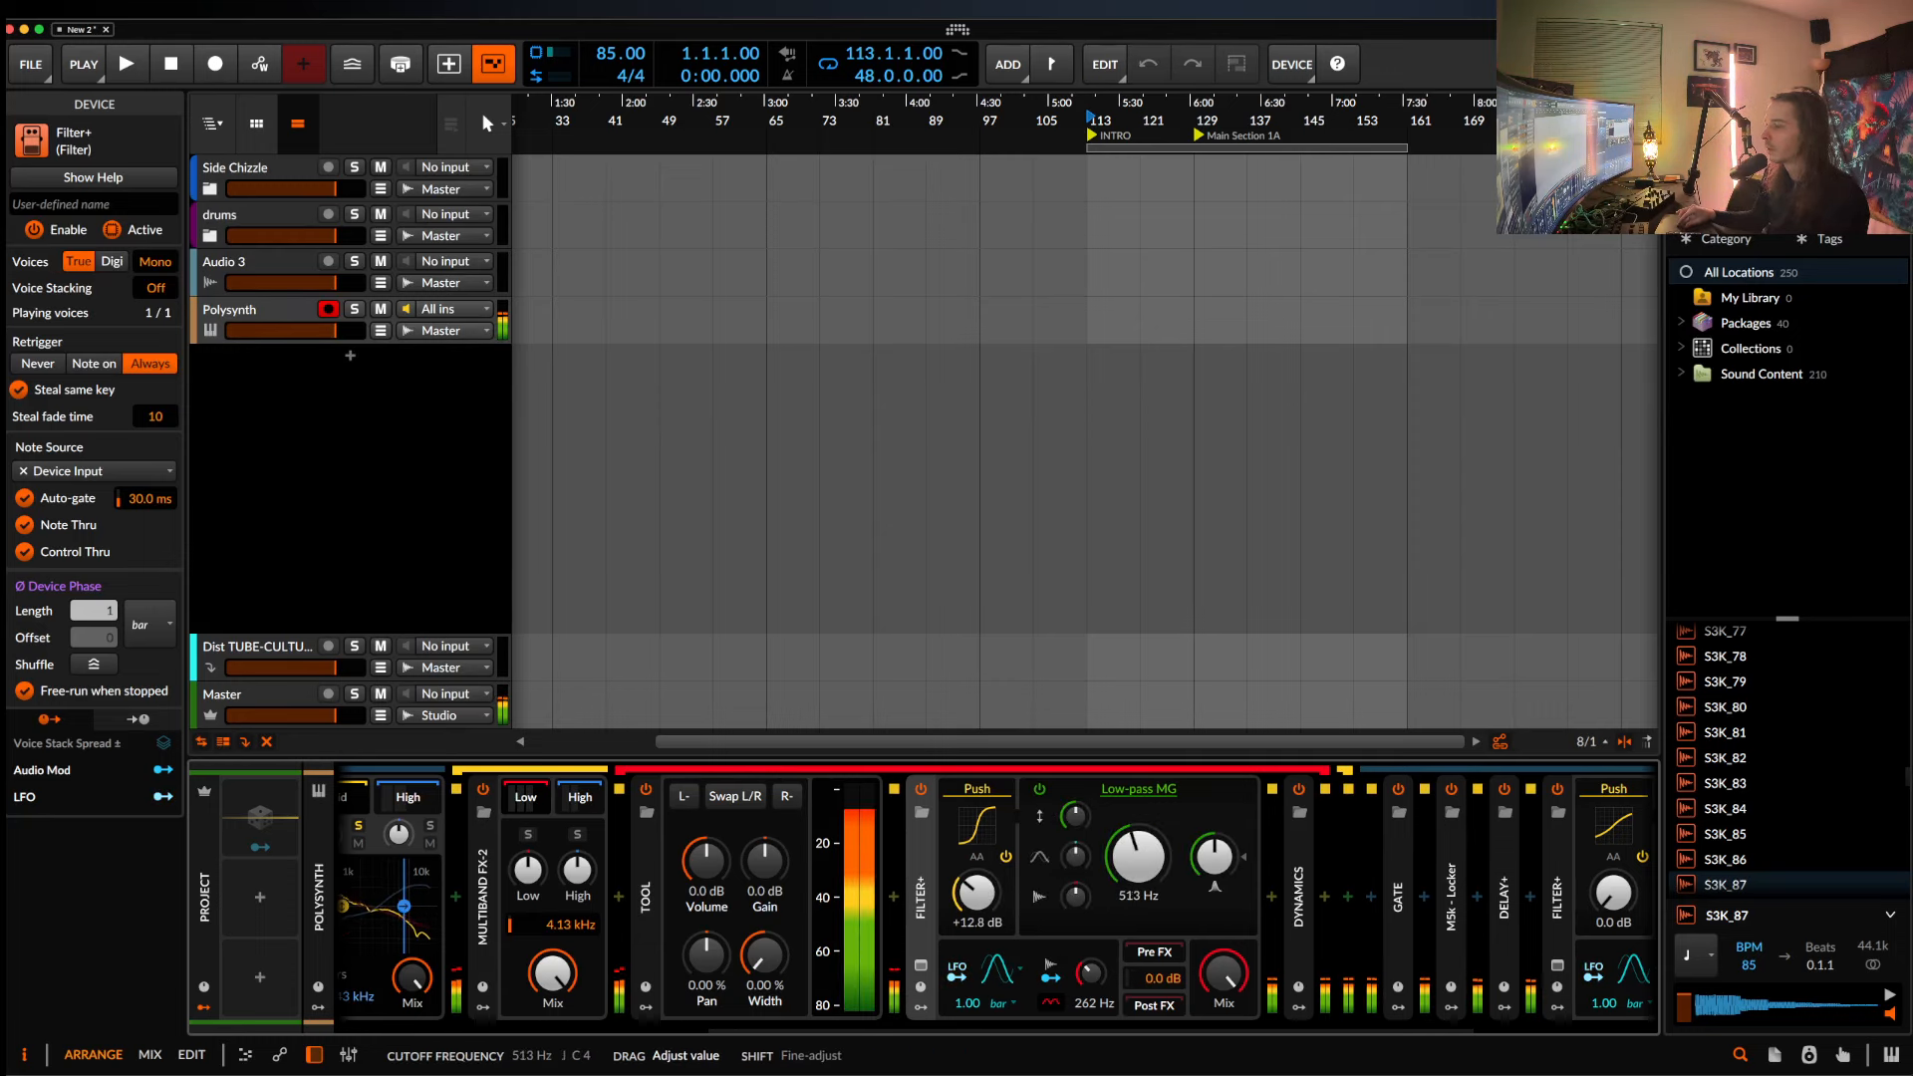
click(1144, 792)
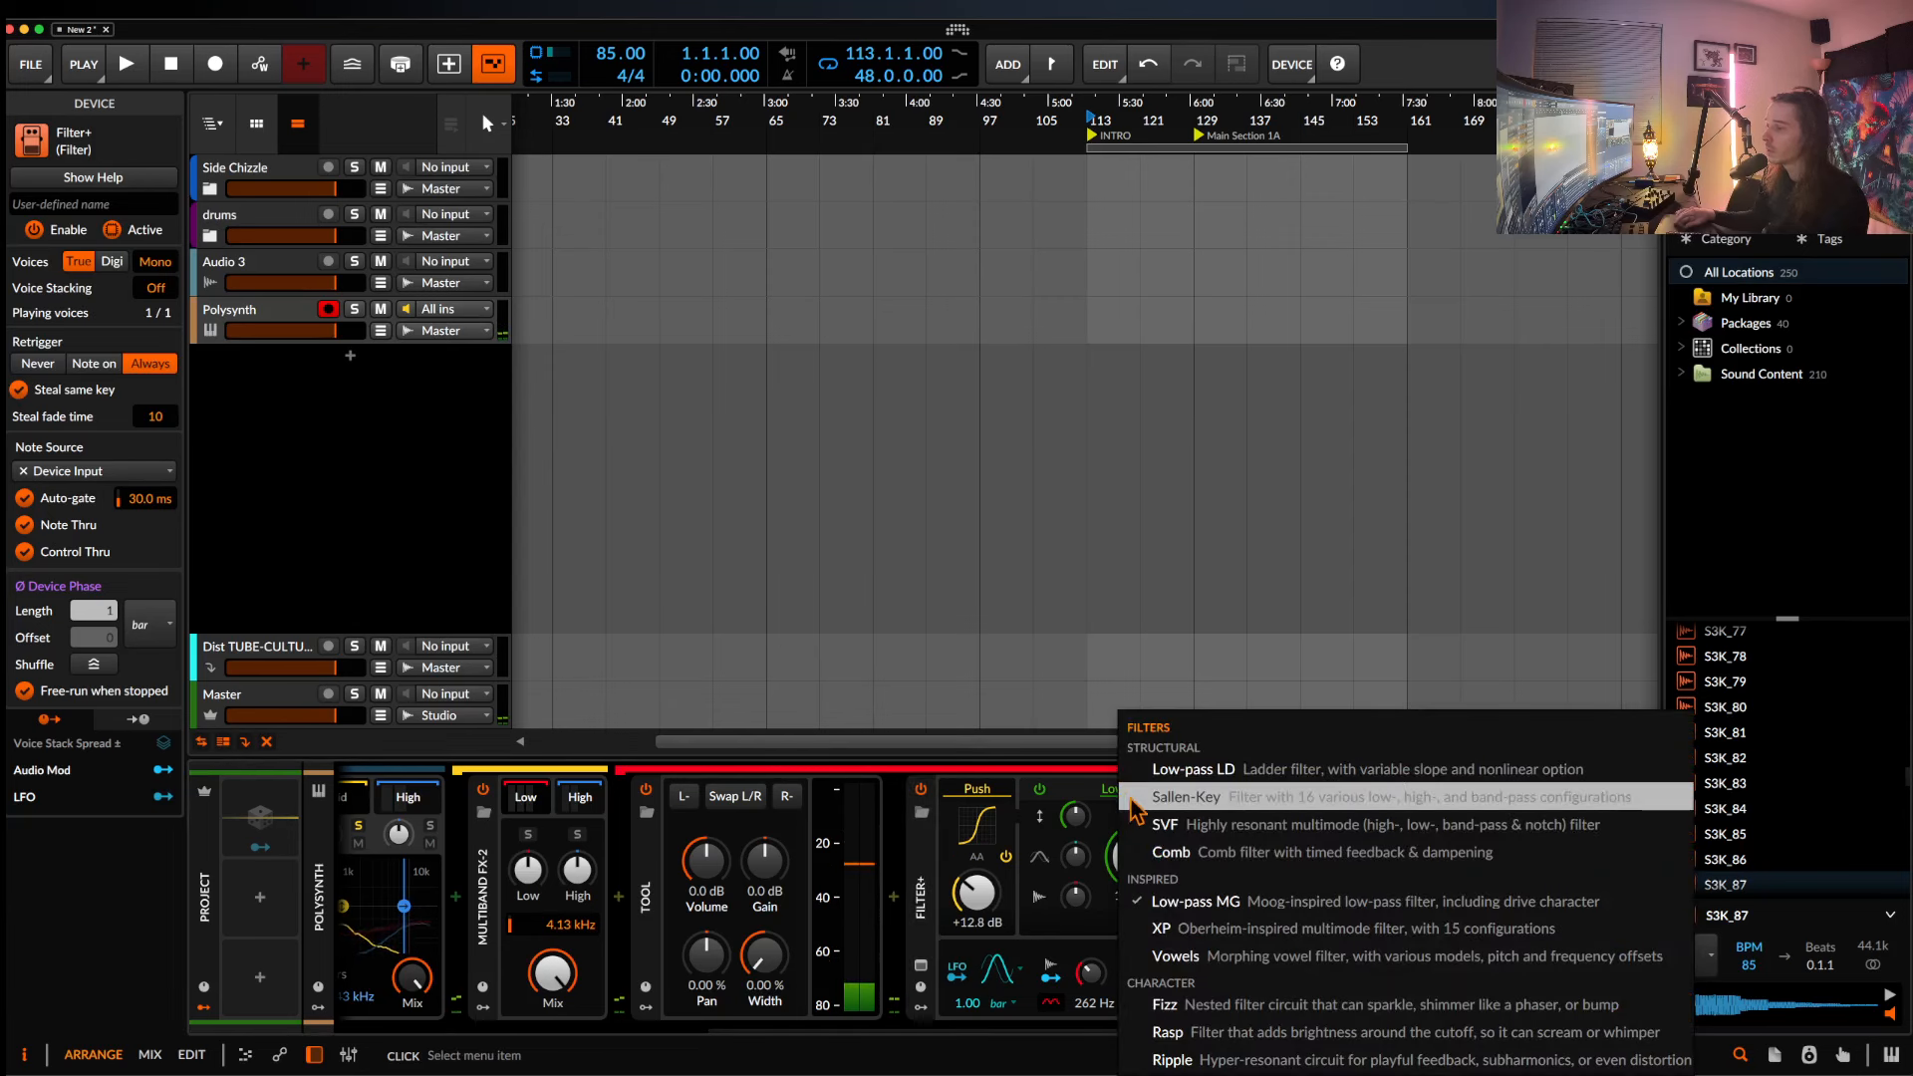
click(1194, 827)
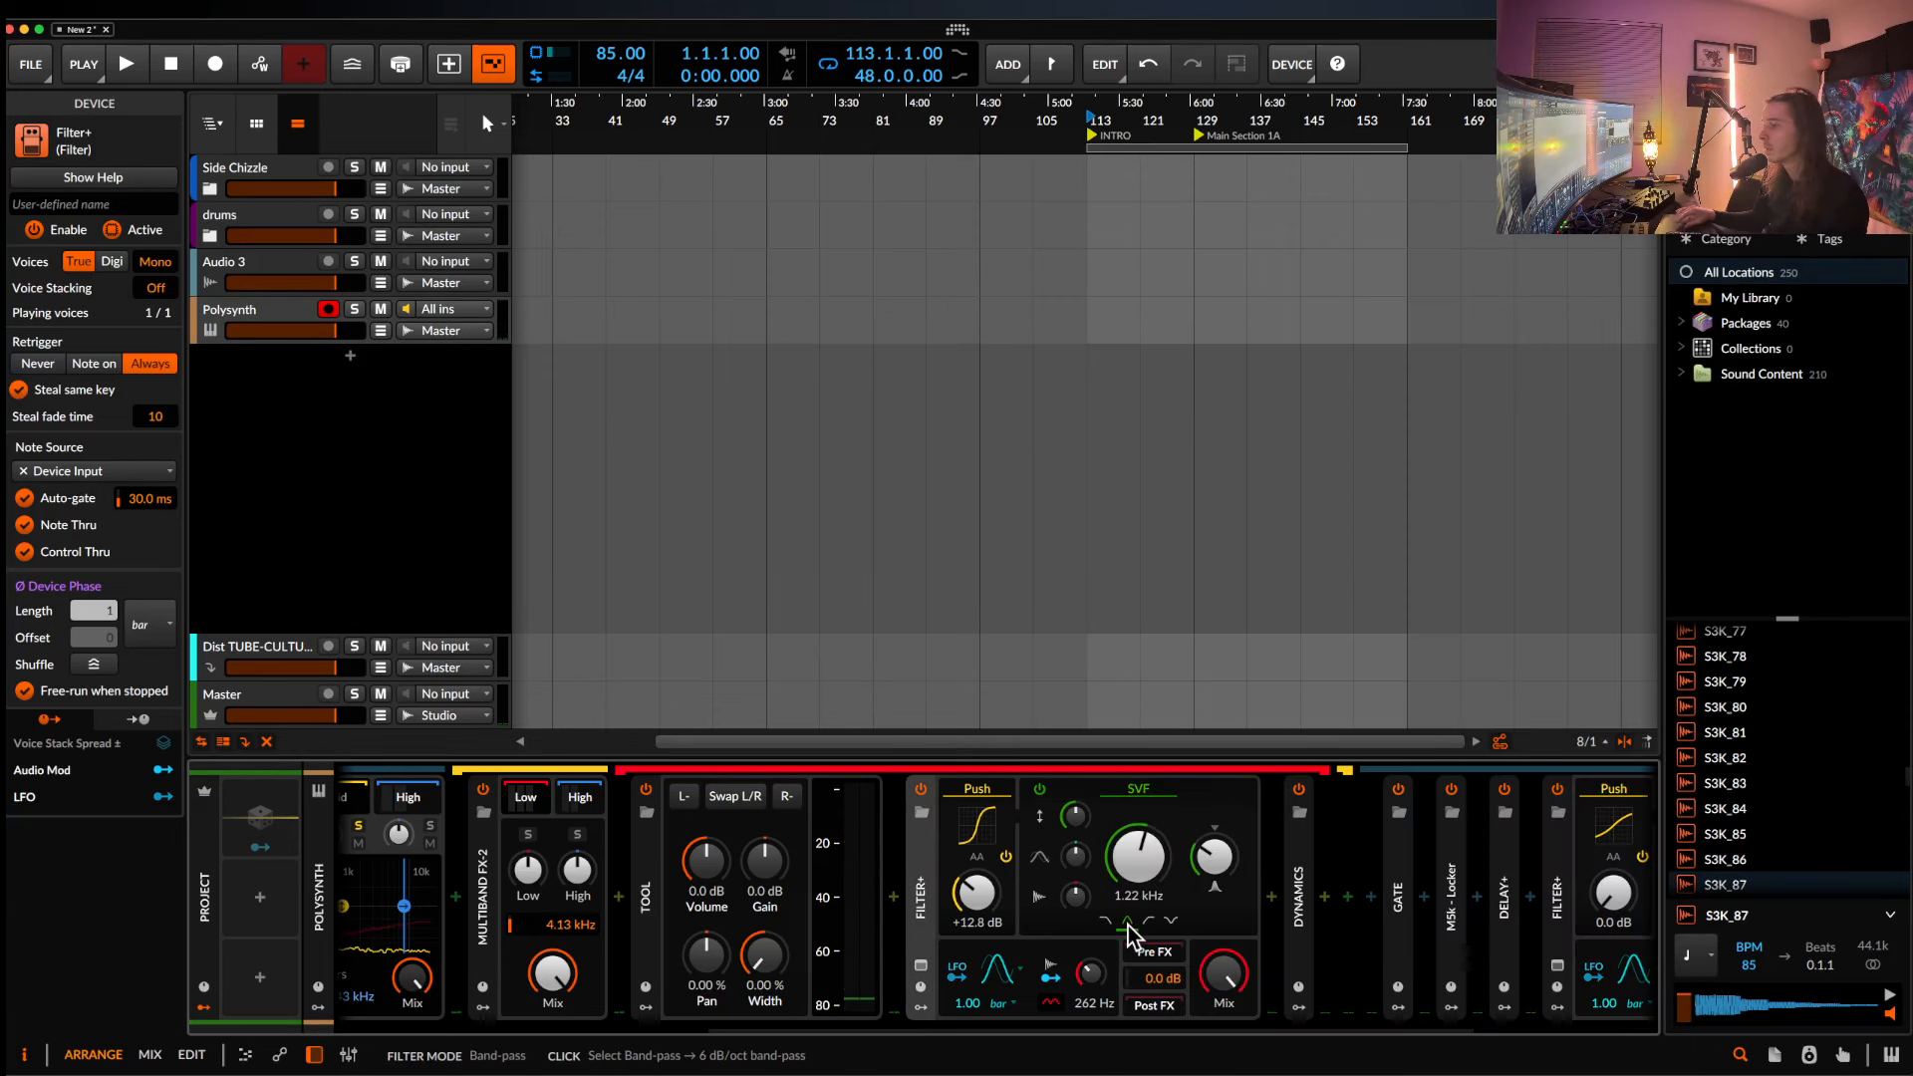
drag(1137, 857, 1137, 881)
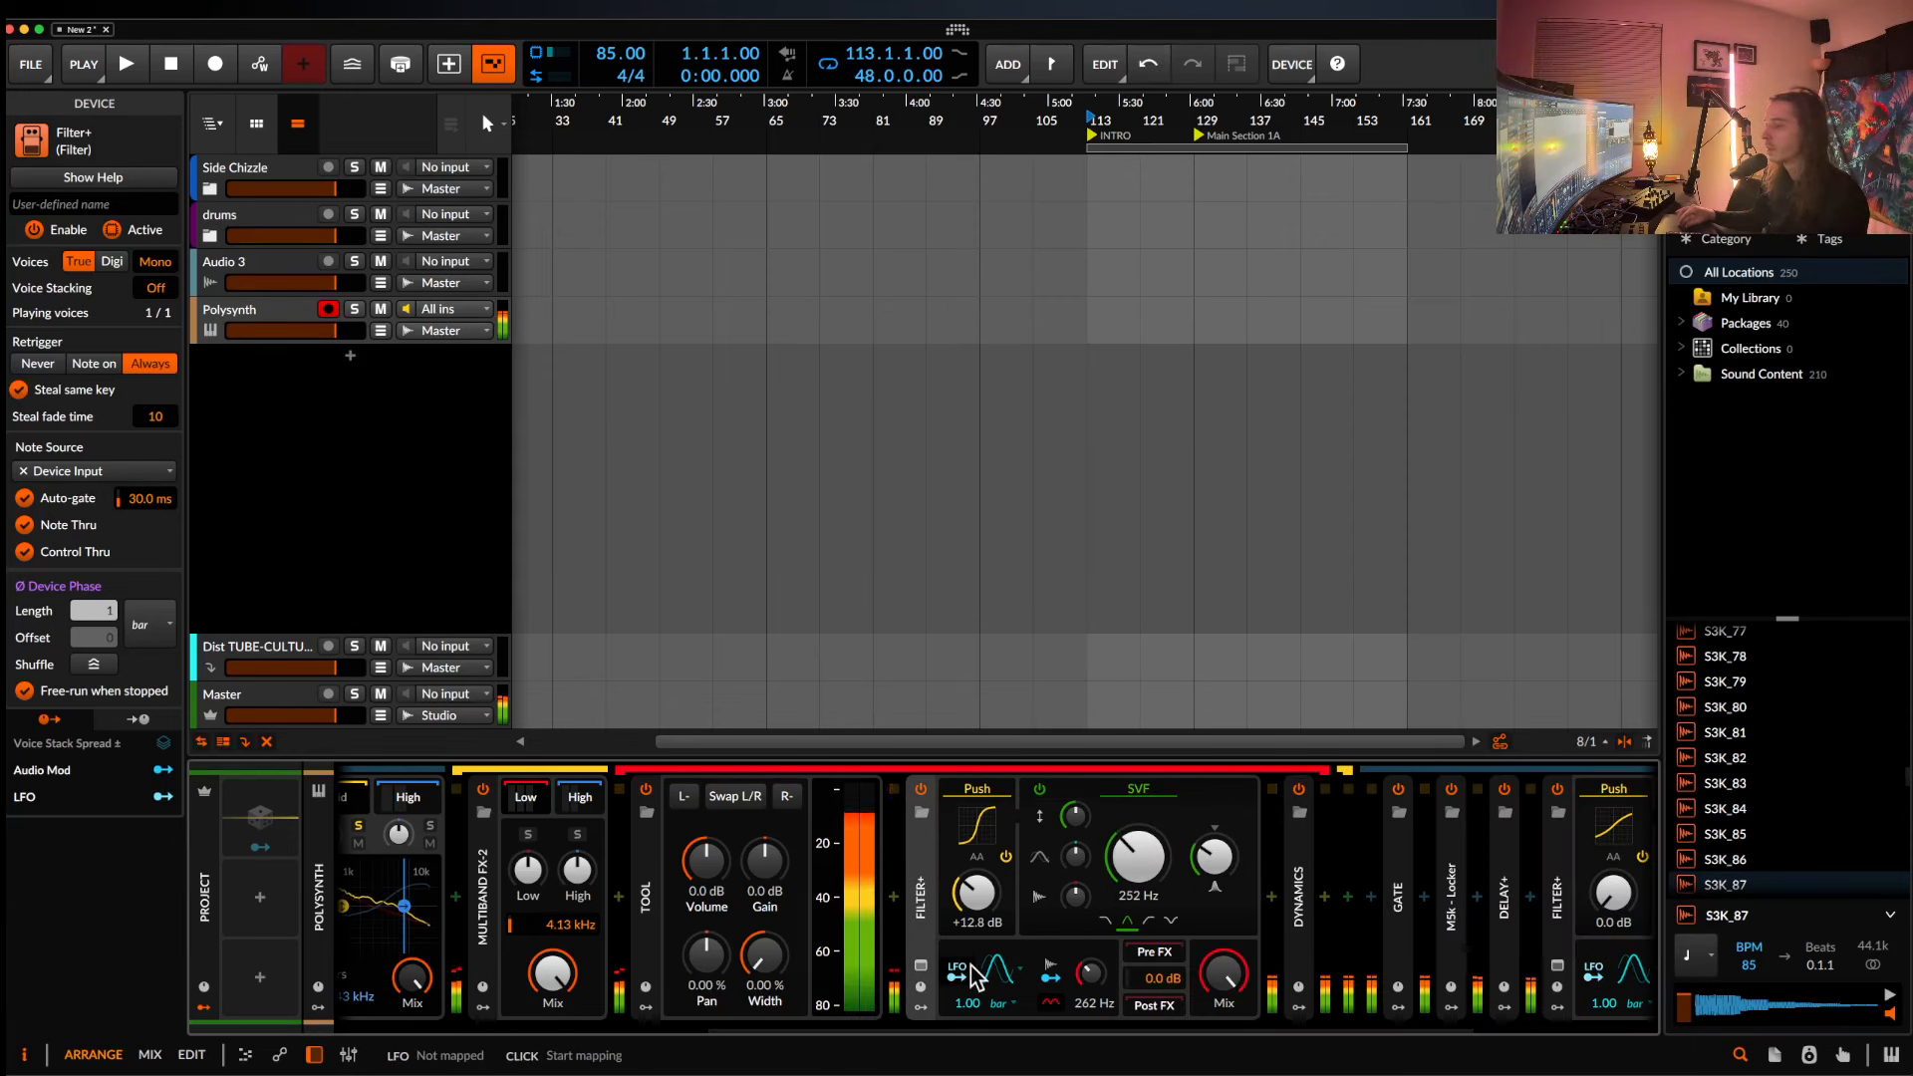
Add a Random modulator to the Low chain's Filter+ and map it to the cutoff with an amount of 60.67.
click(922, 1009)
click(956, 837)
text(RA)
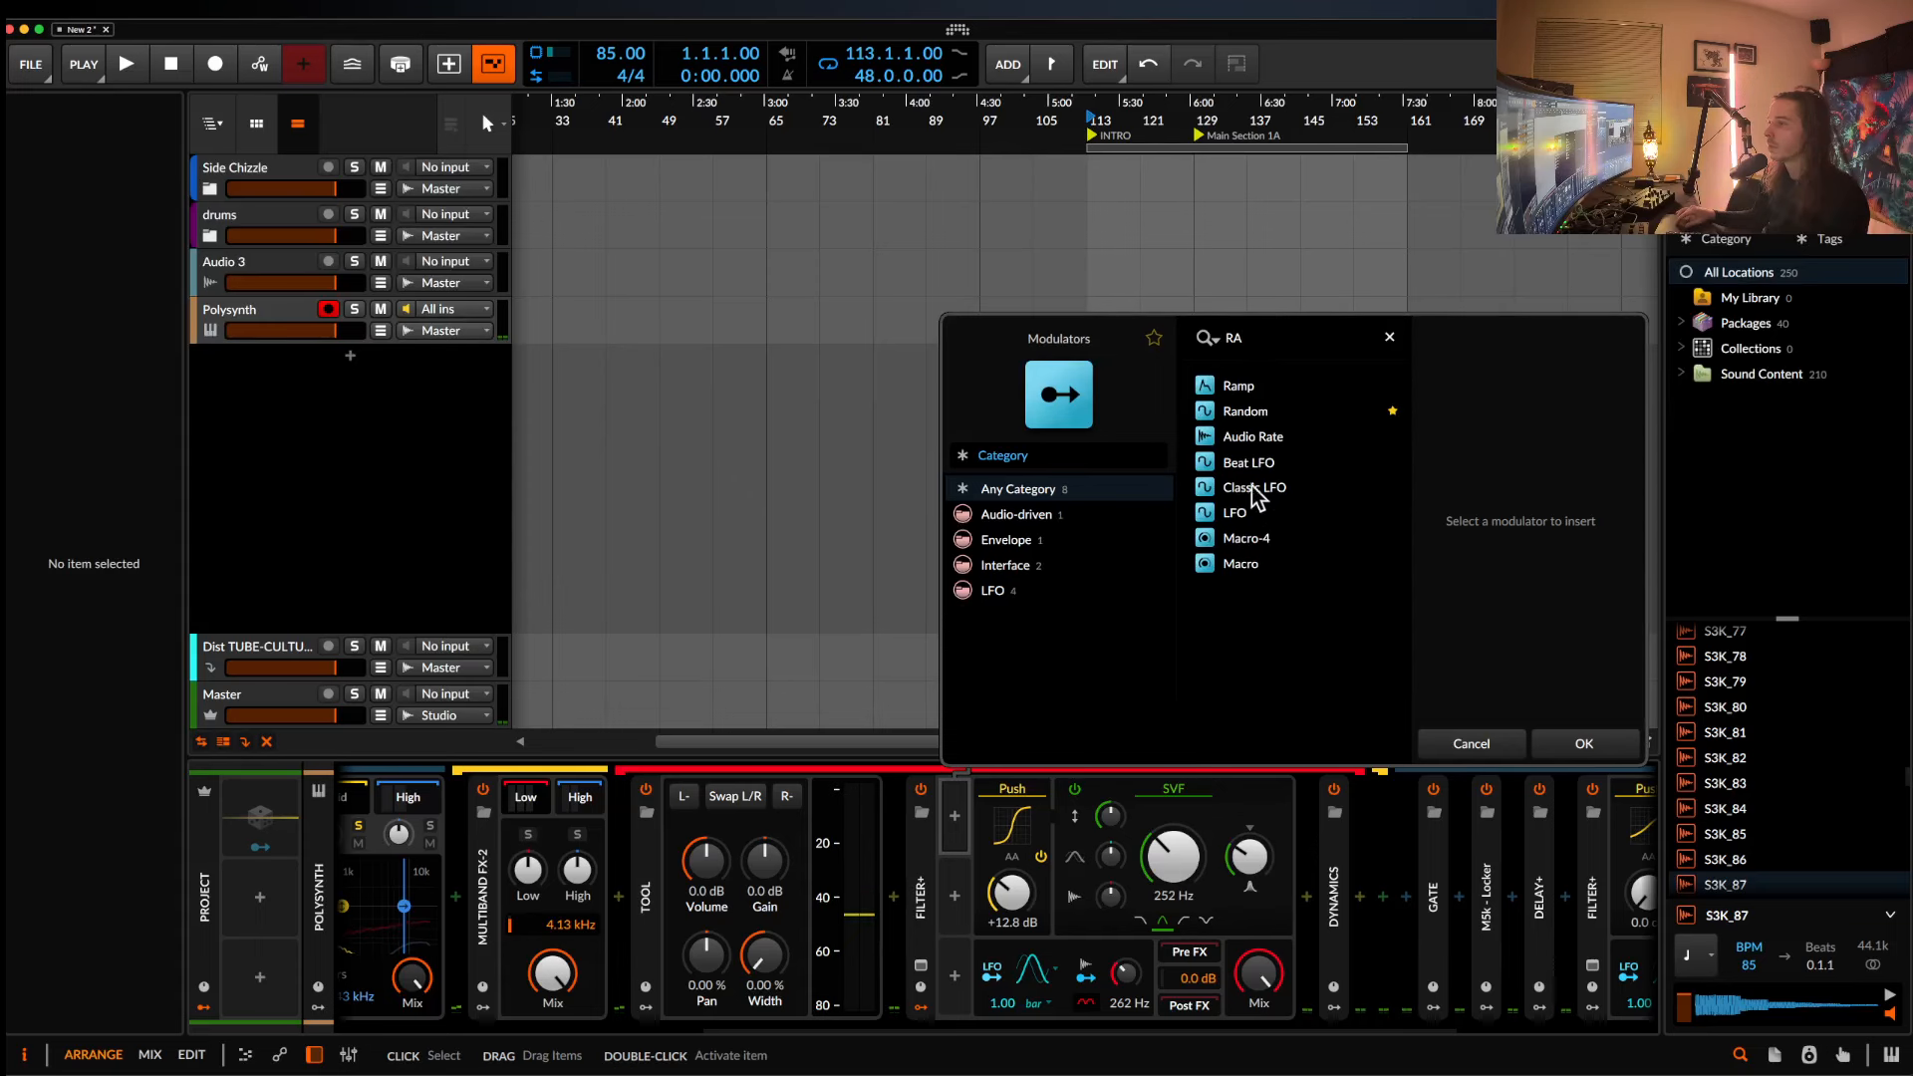
click(1236, 412)
click(1550, 741)
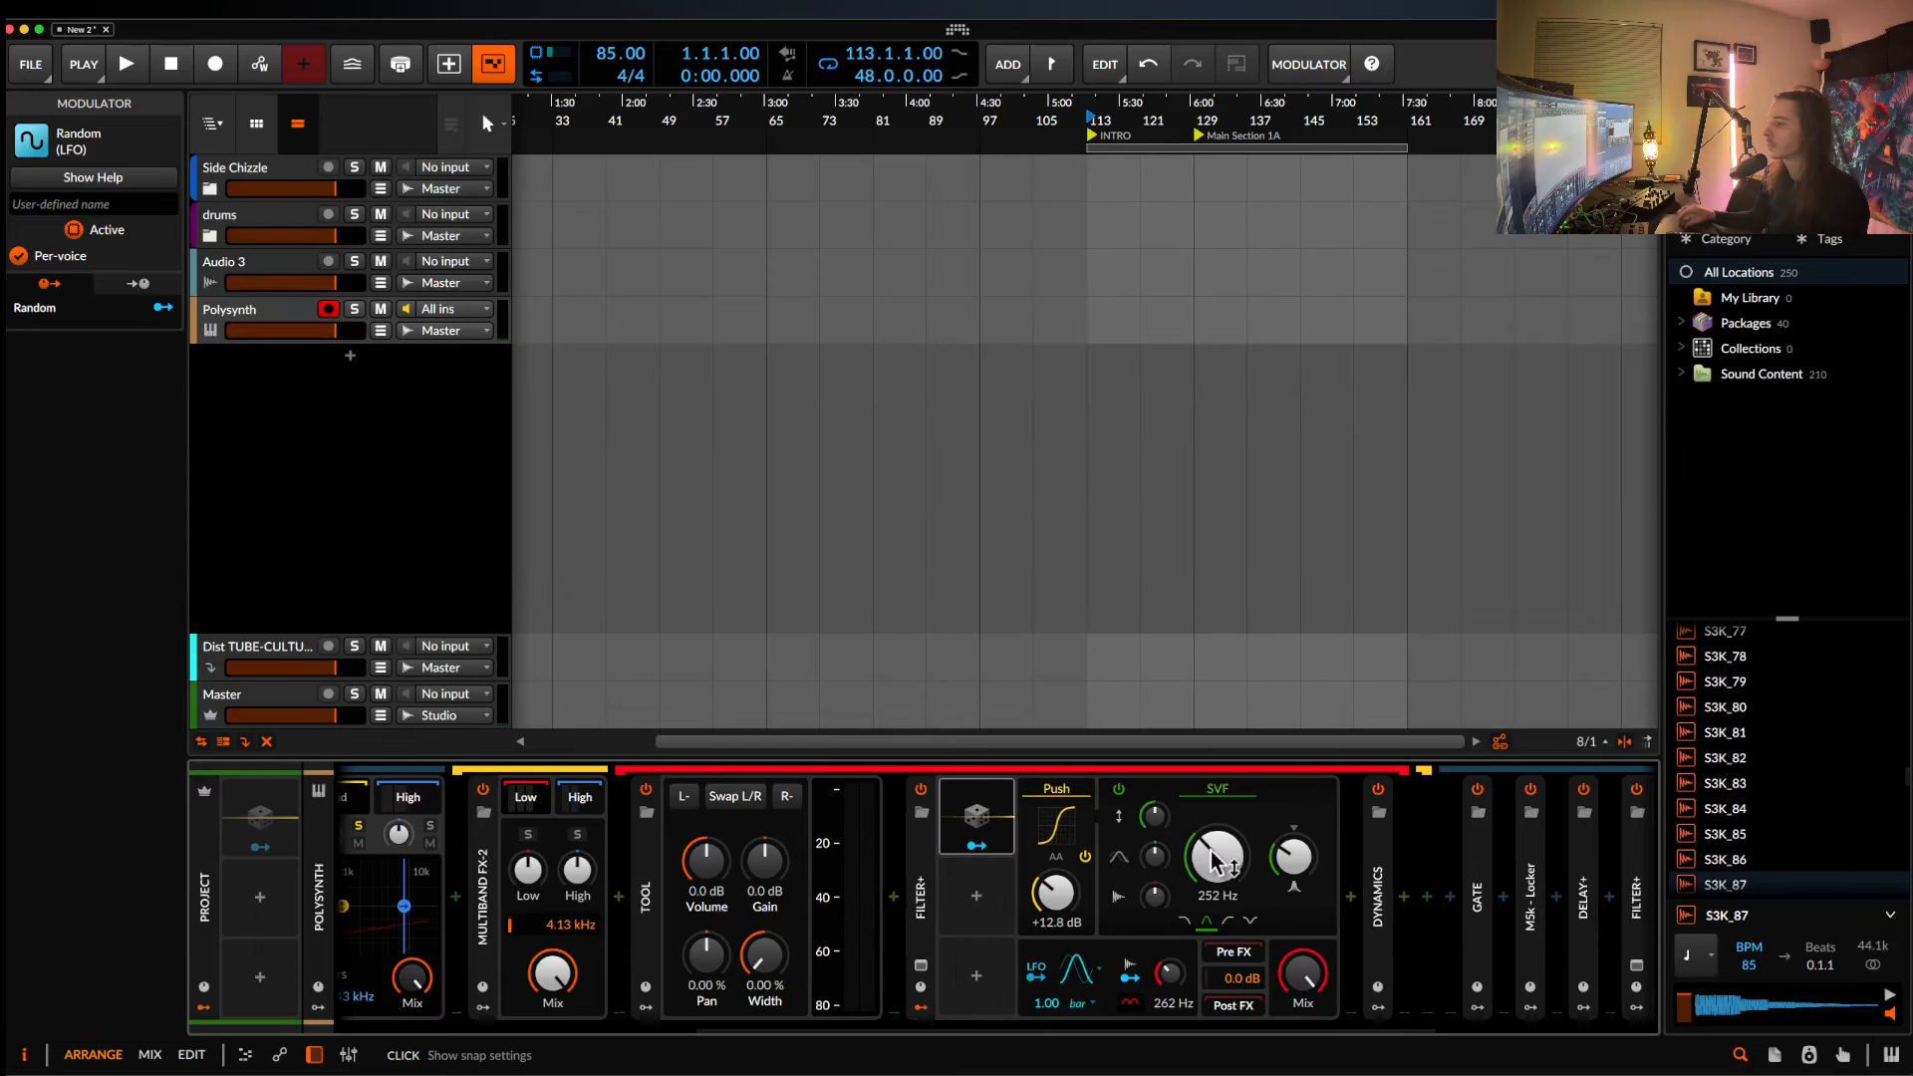
click(973, 845)
drag(1218, 857, 1218, 808)
Set the Random modulator to full smoothing and a rate of 3.07 Hz, and raise the SVF cutoff to 457 Hz.
click(1008, 819)
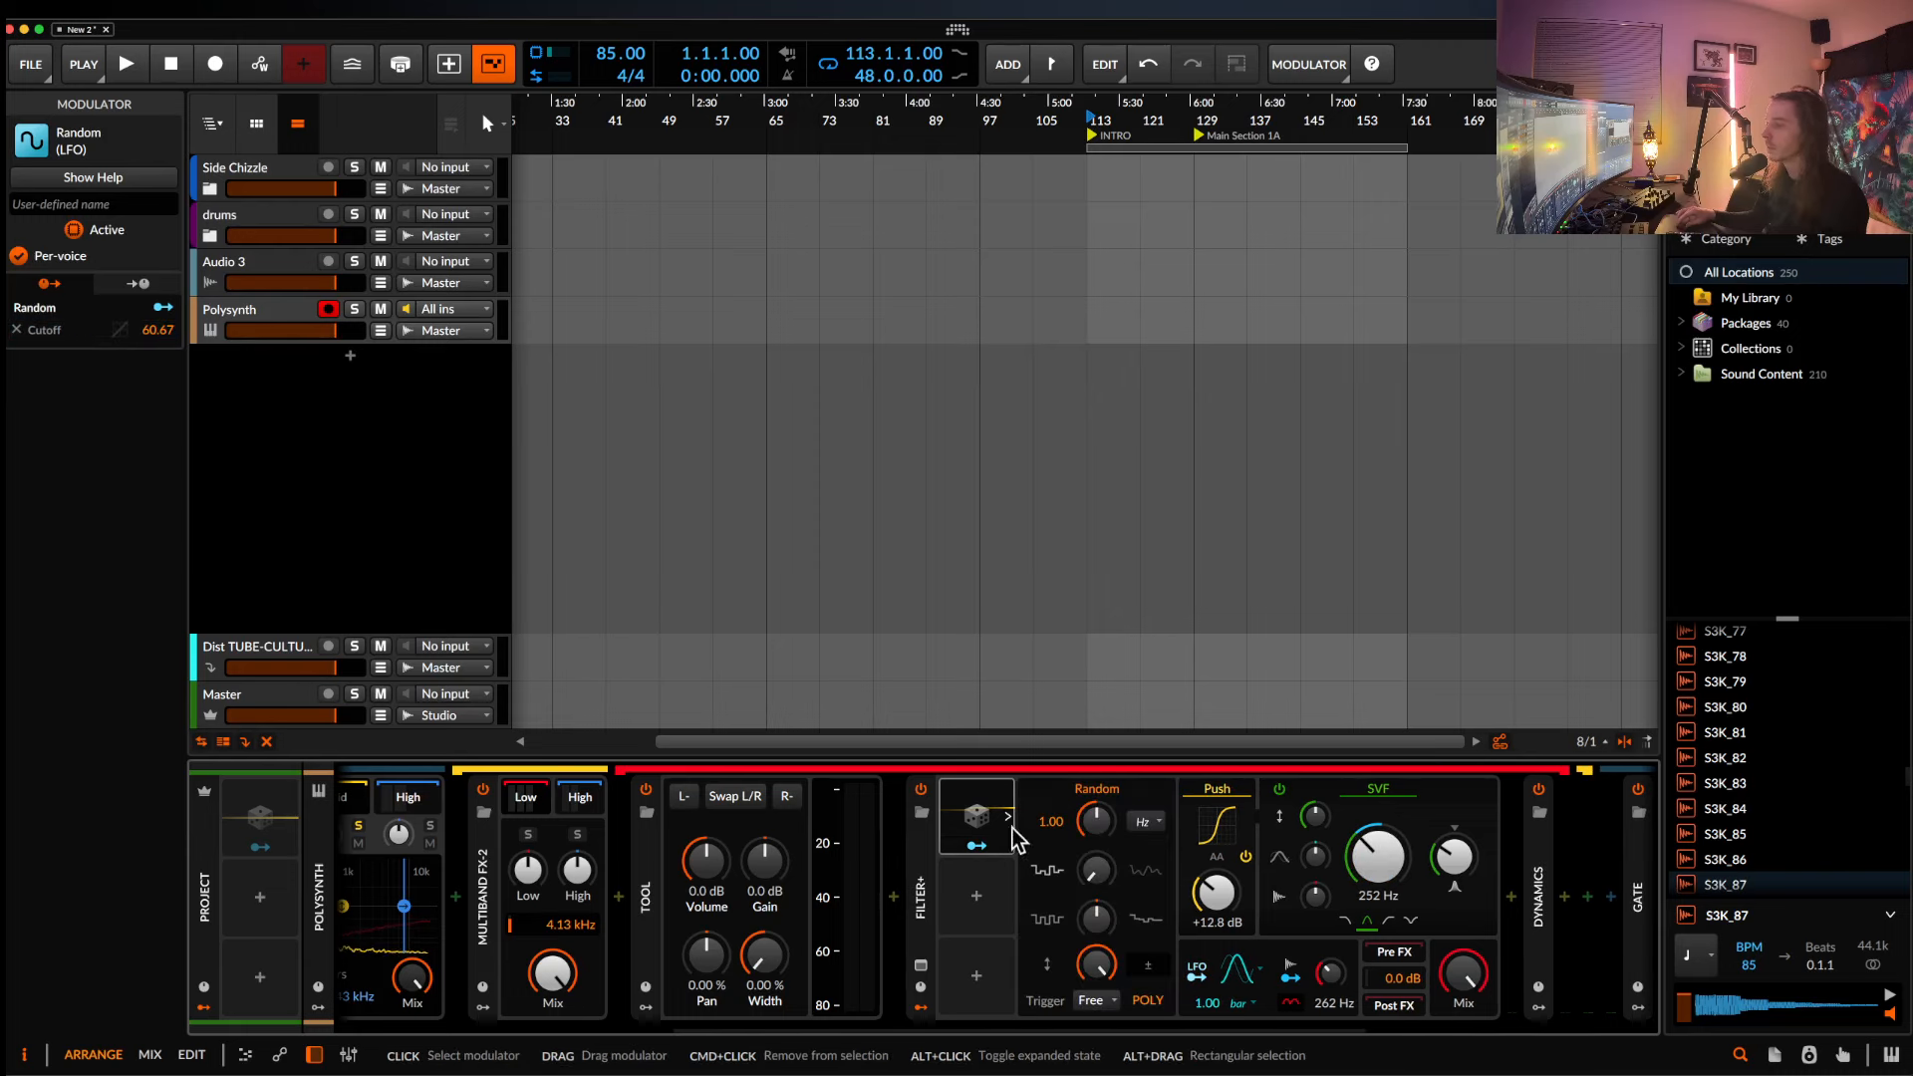
drag(1083, 877, 1084, 722)
drag(1375, 863, 1453, 857)
drag(1096, 819, 1096, 777)
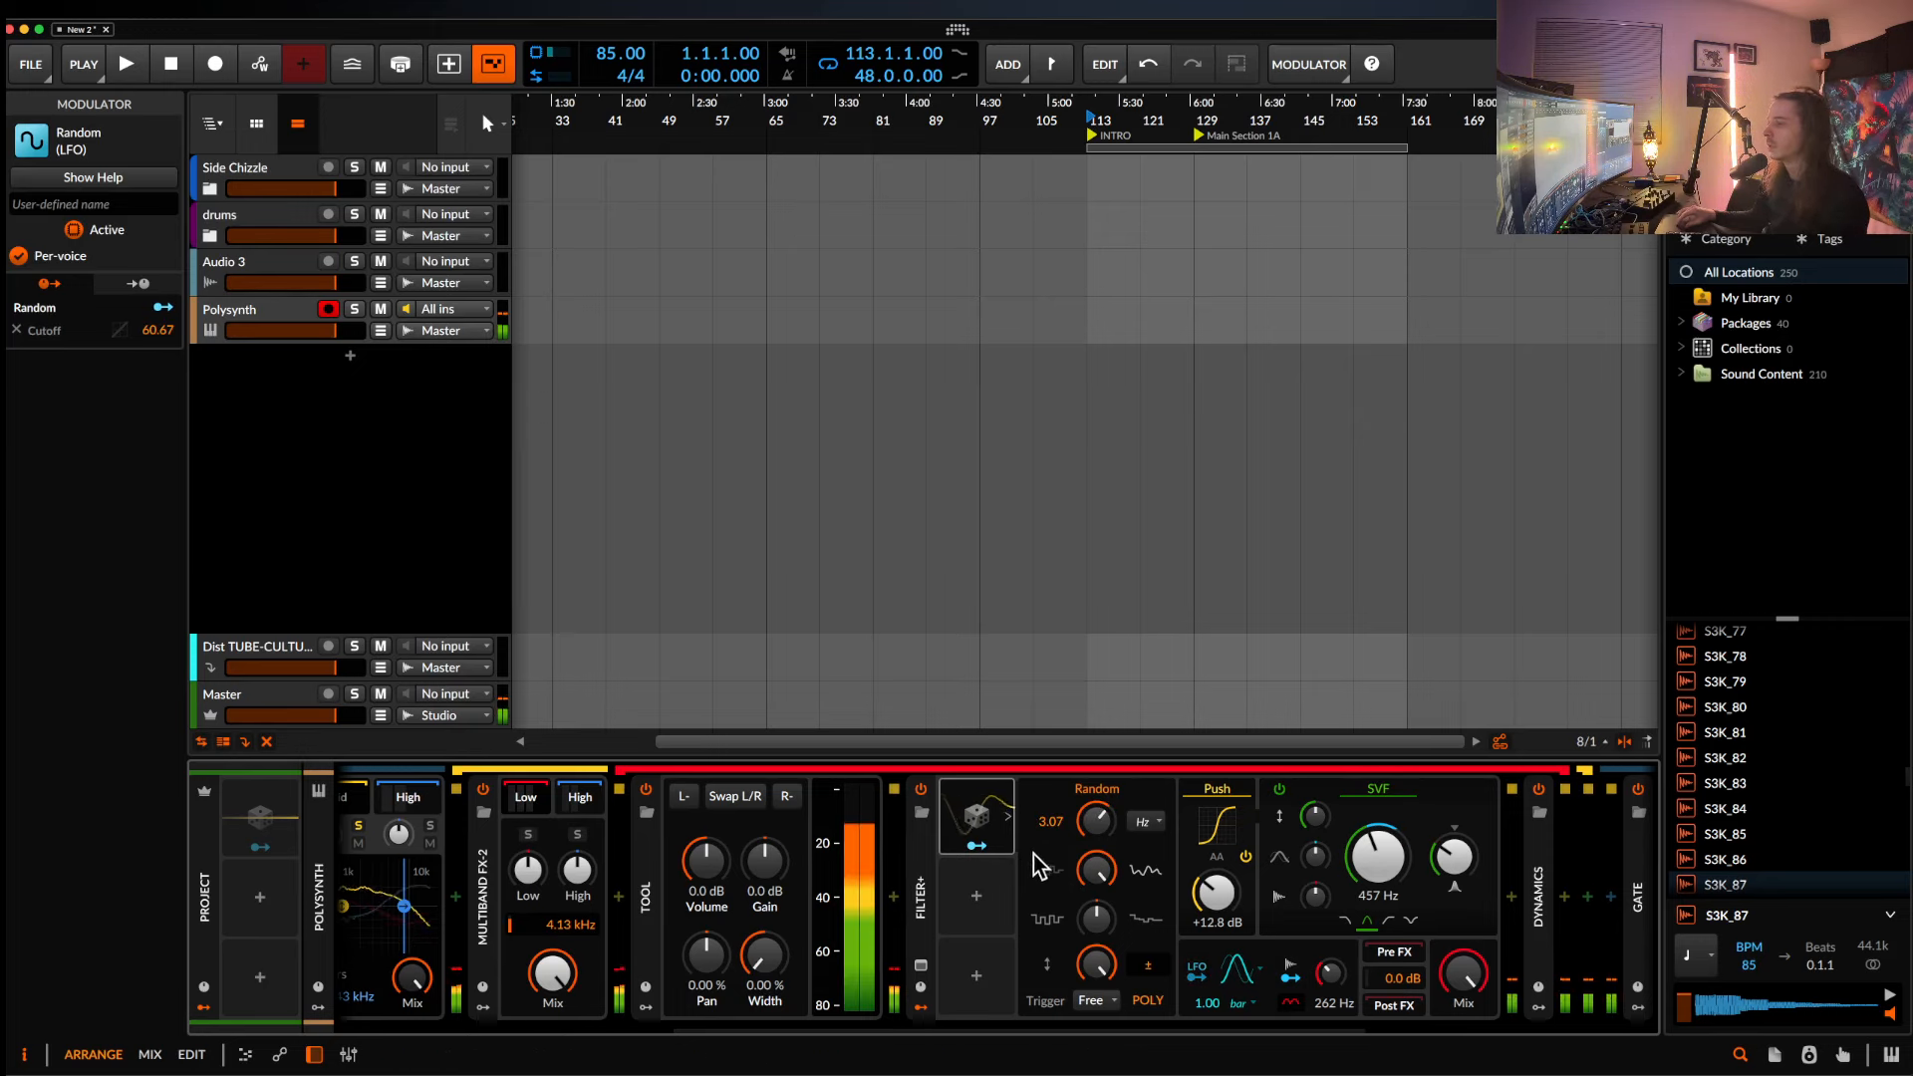
With Multiband FX-2's Low band soloed, set Filter+ to +19.6 dB Push drive, 171 Hz cutoff and 30.7 % resonance.
mouse_move(1216, 892)
mouse_down()
mouse_move(1216, 869)
mouse_move(1217, 894)
mouse_up()
scroll(1226, 900, left, 3)
click(684, 836)
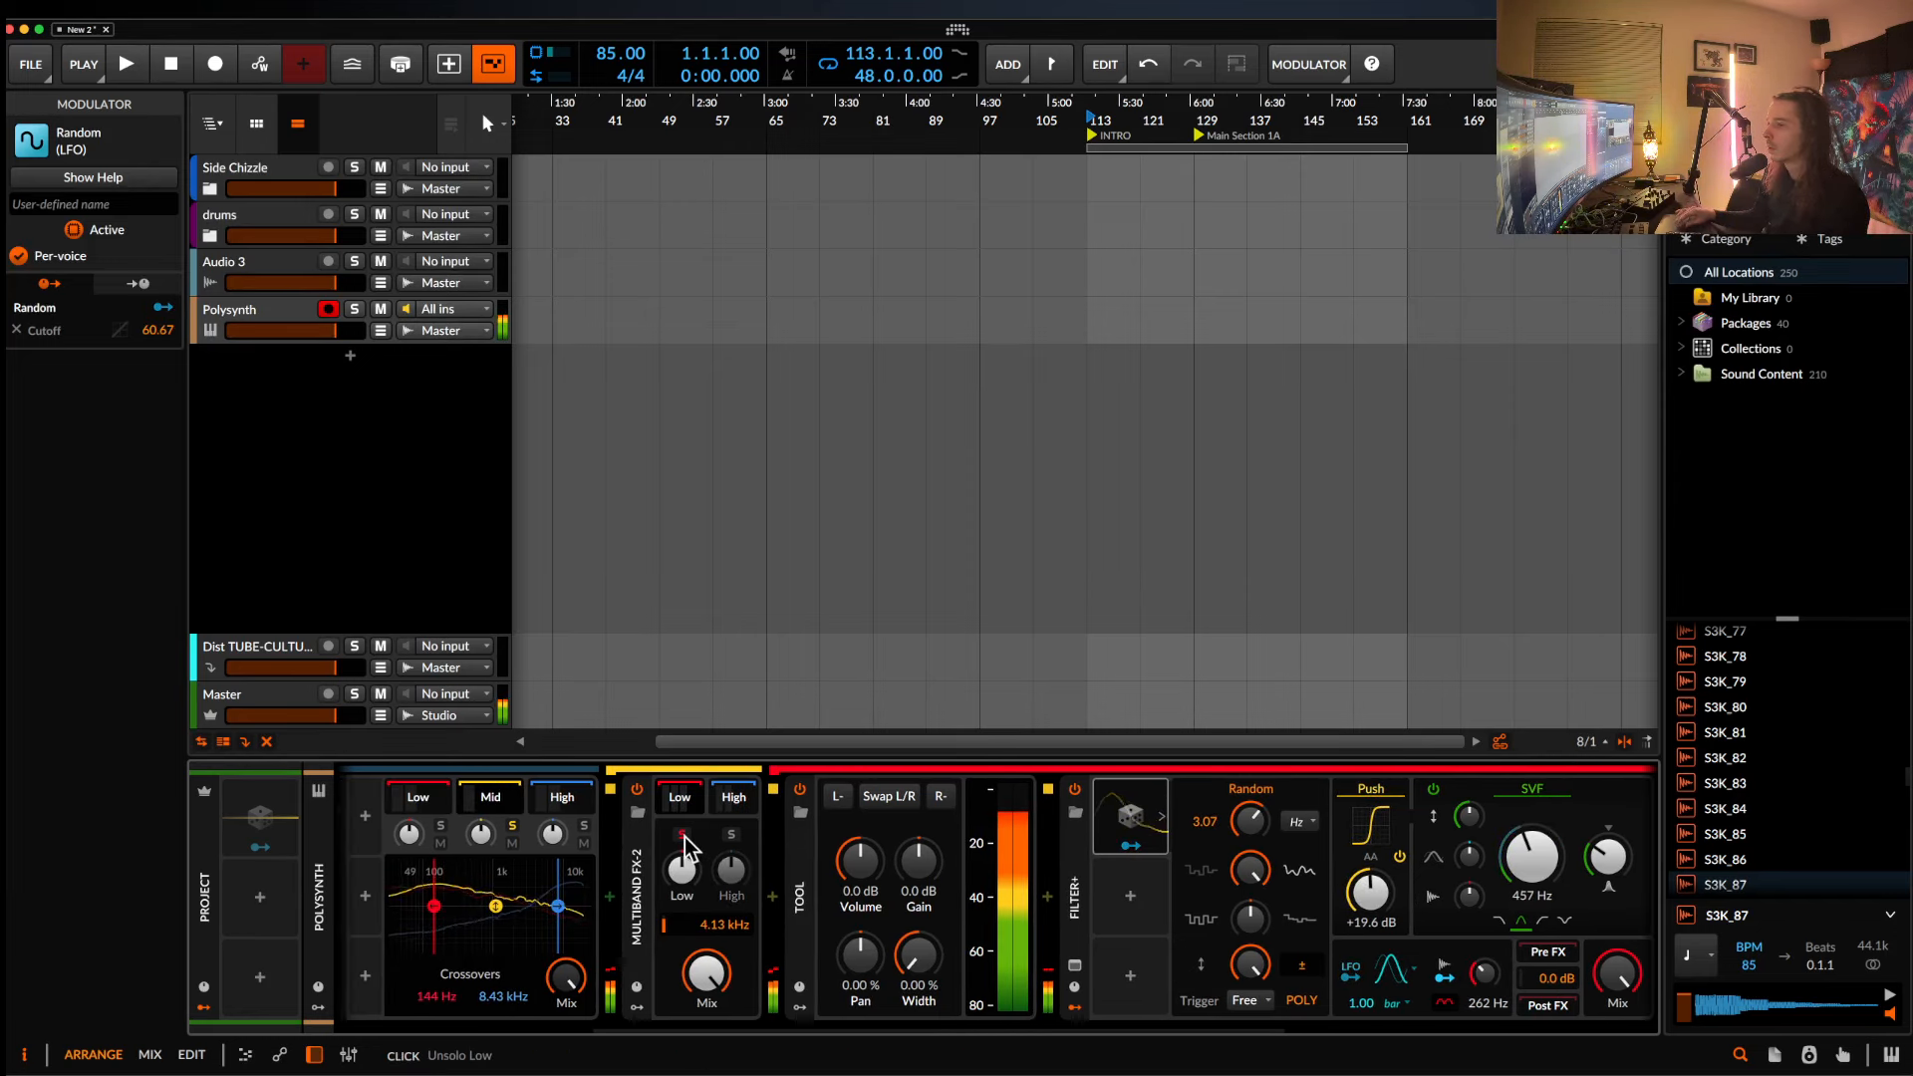
drag(1536, 850, 1535, 885)
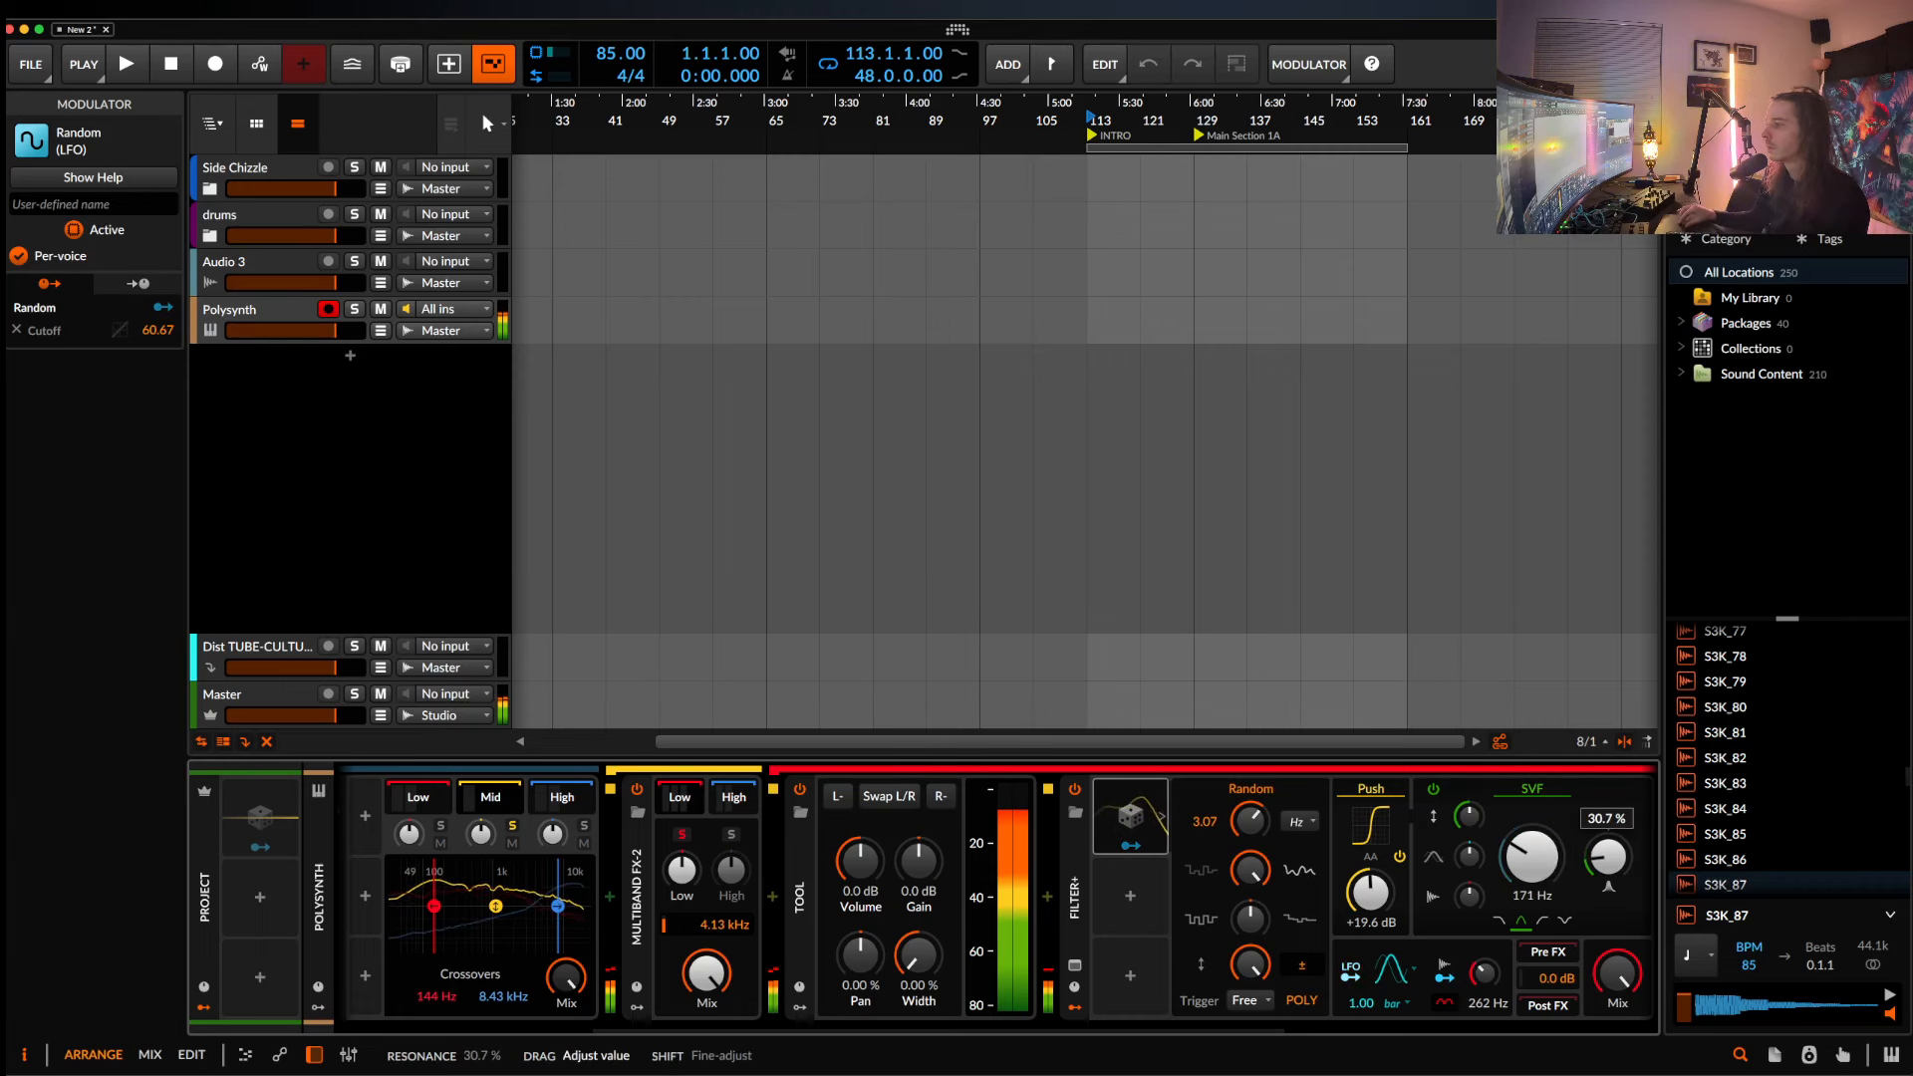
Try the Saturator waveshaper in the Low chain's Filter+ and switch back to Push.
click(1372, 789)
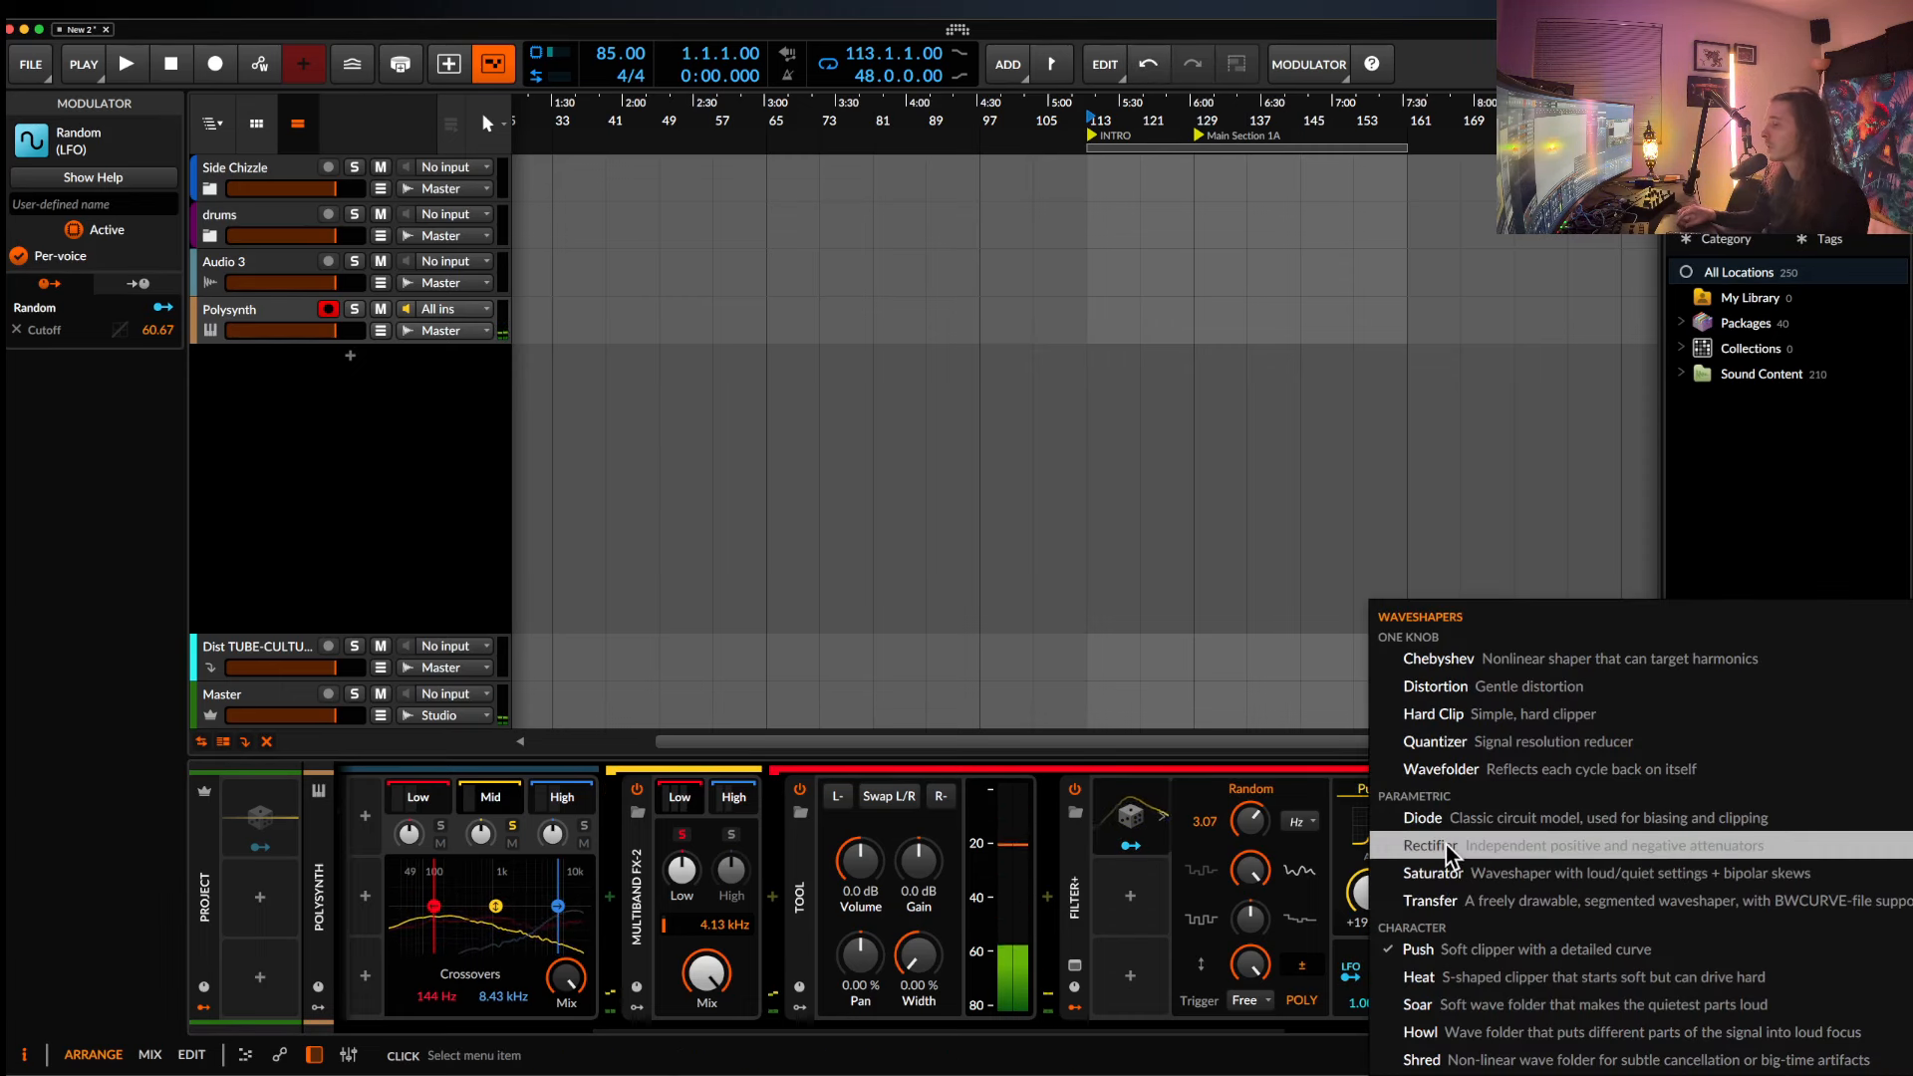
click(1460, 873)
mouse_move(1389, 907)
mouse_down()
mouse_move(1389, 923)
mouse_move(1383, 859)
mouse_move(1383, 876)
mouse_up()
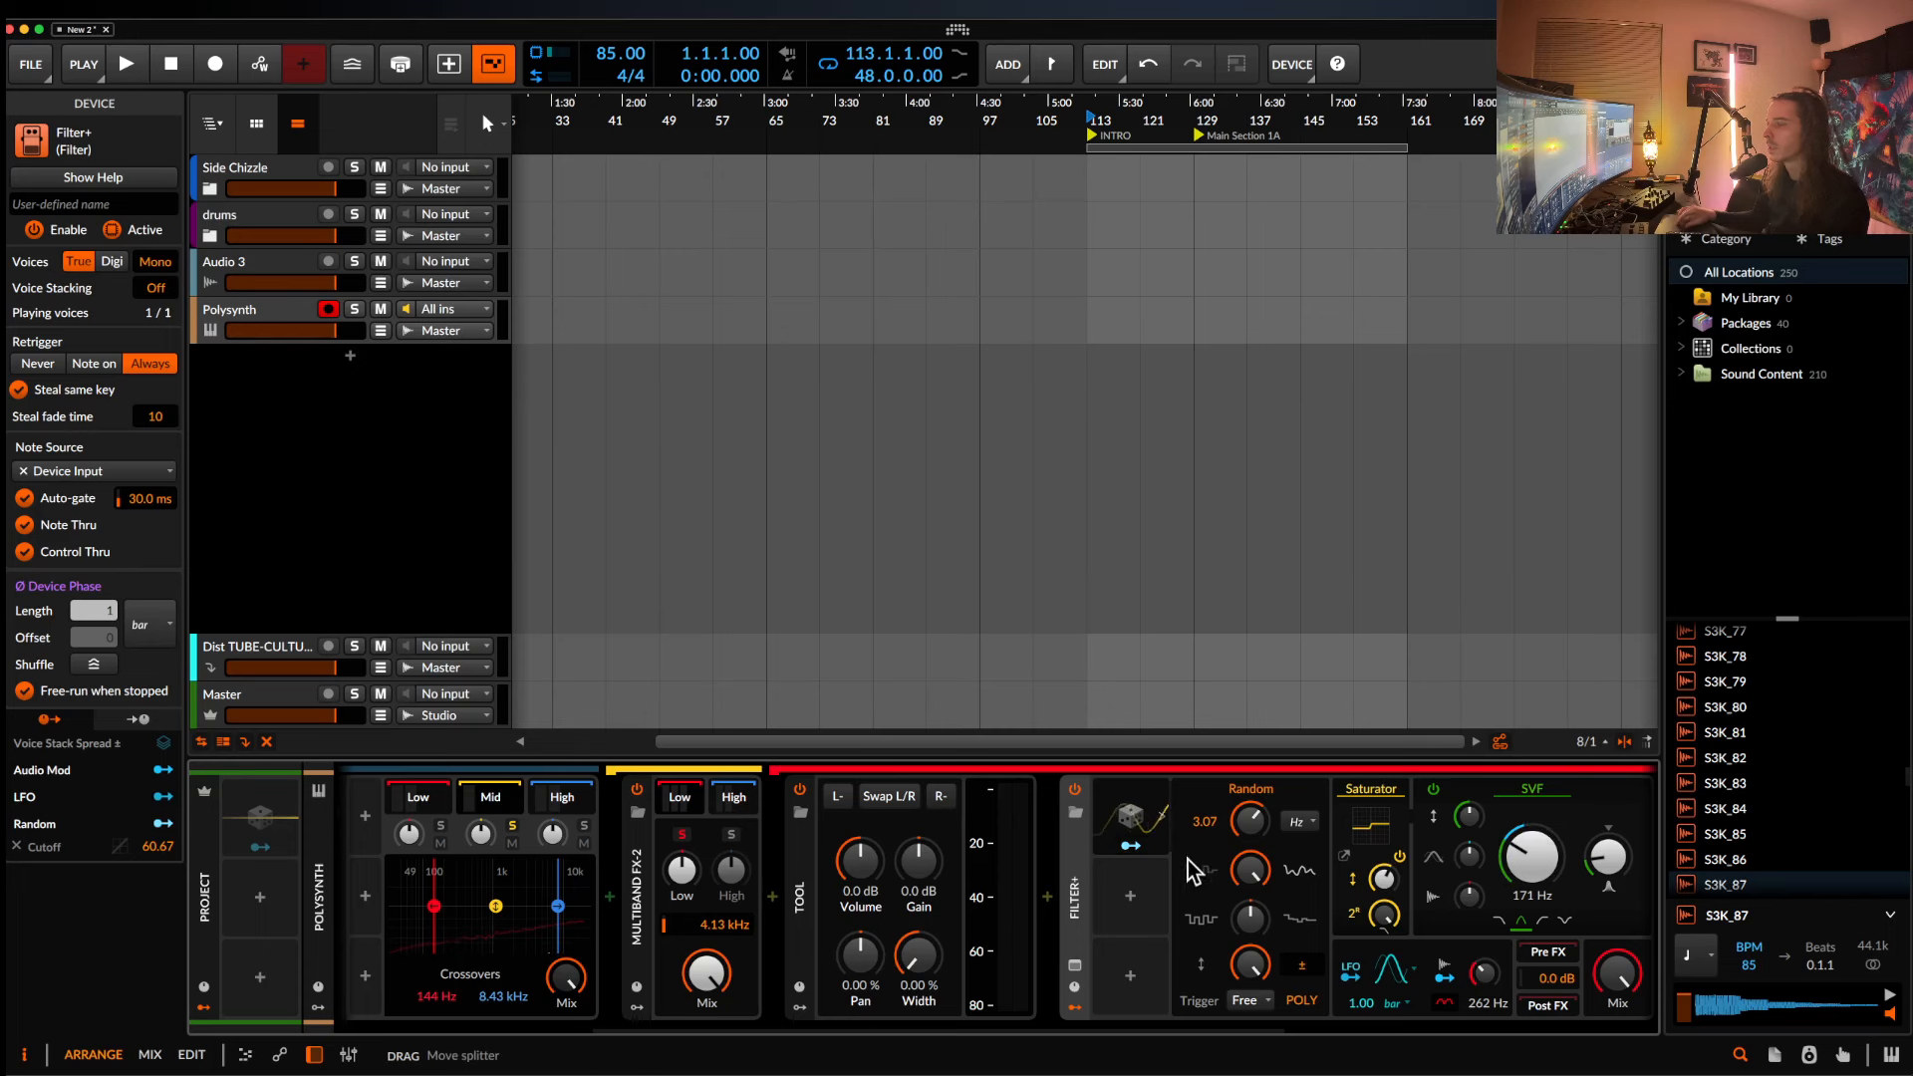
click(1383, 791)
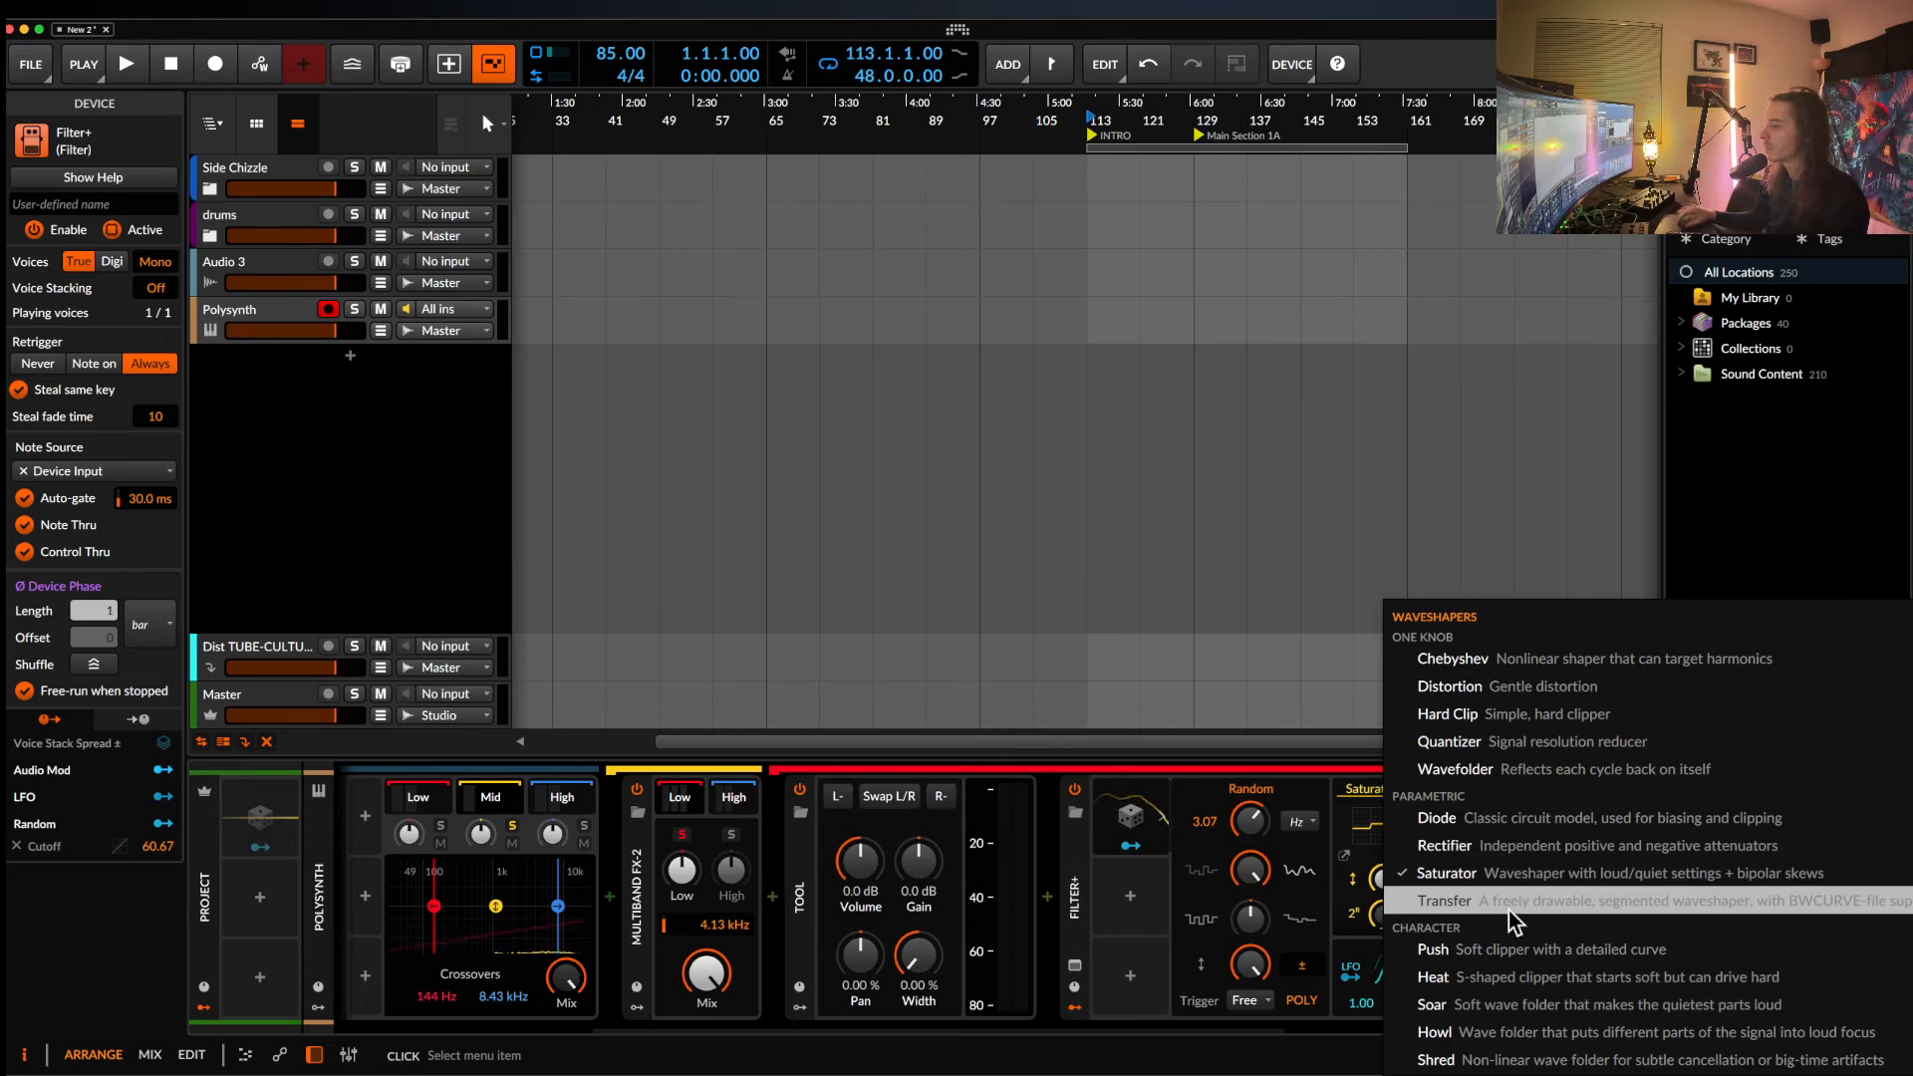
click(1521, 949)
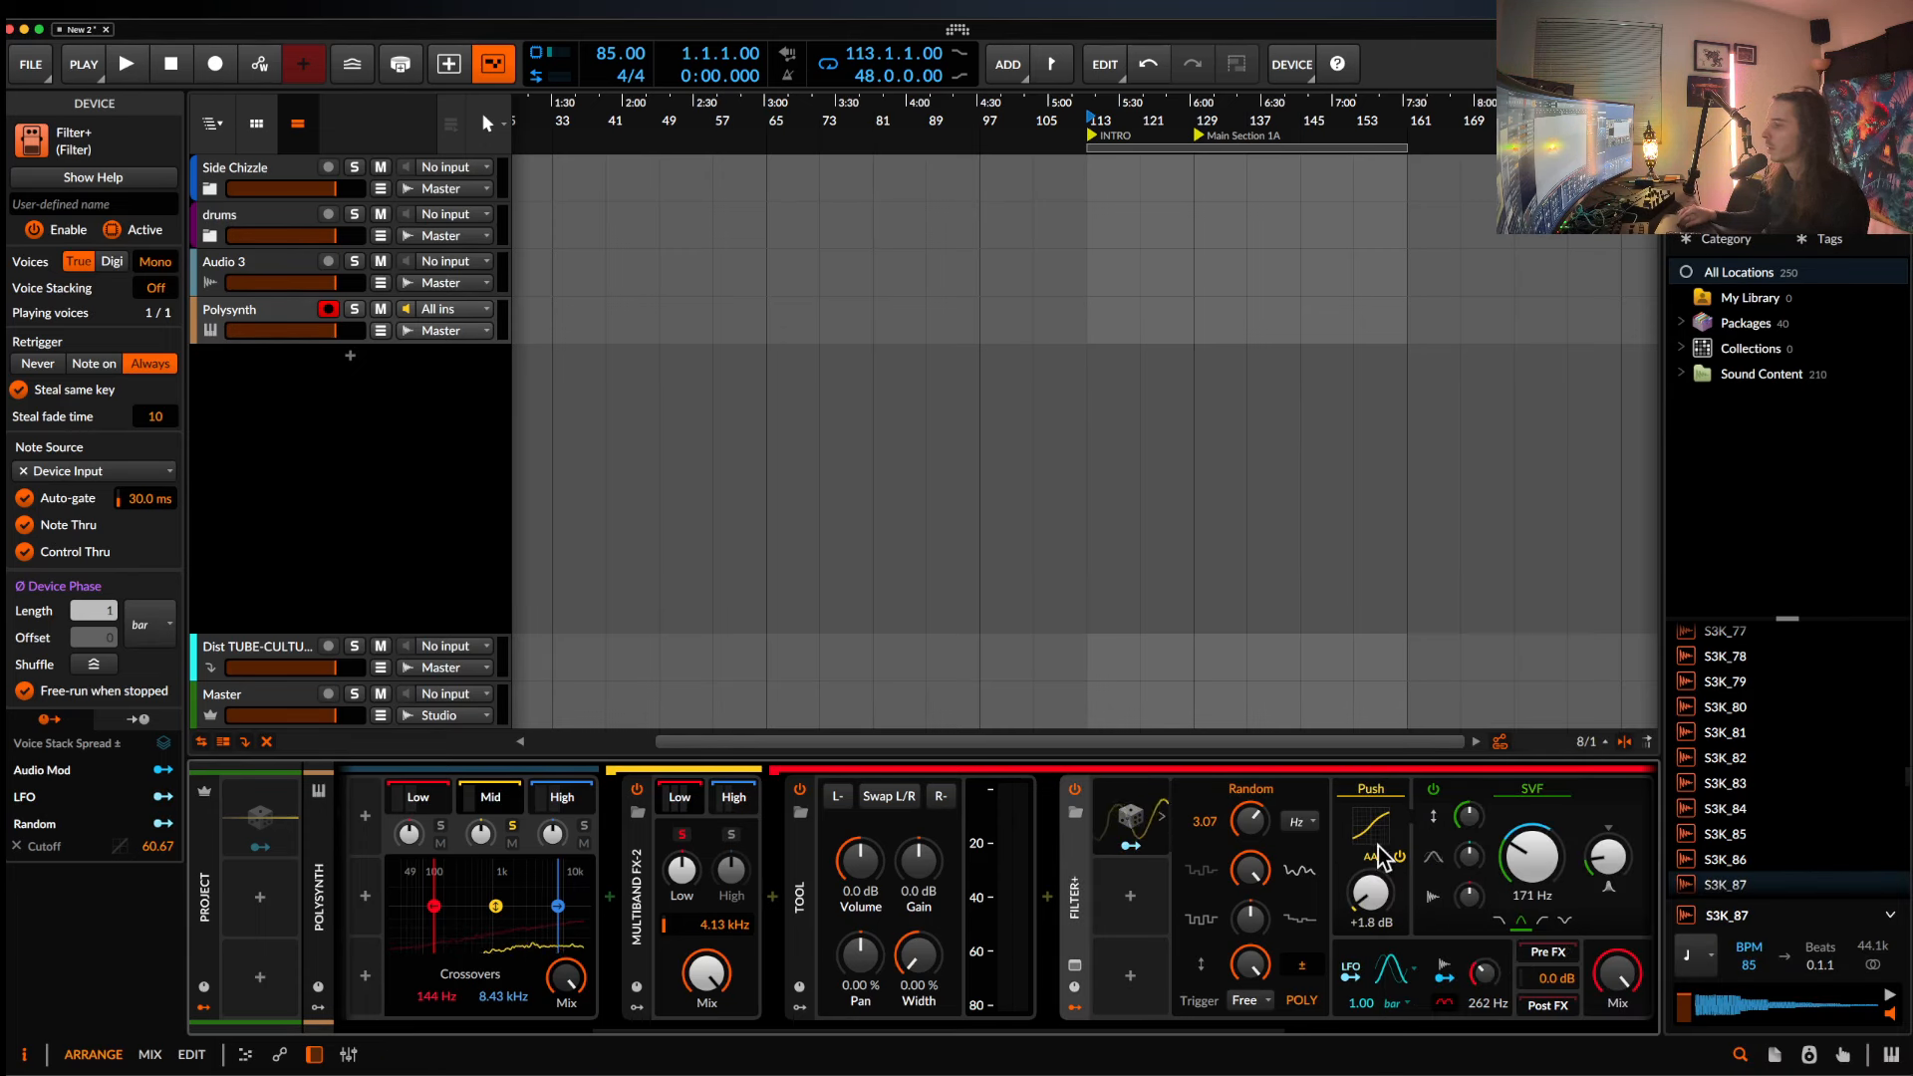
Change the Low chain's Filter+ waveshaper to Diode and set its drive to +17.3 dB.
click(1369, 789)
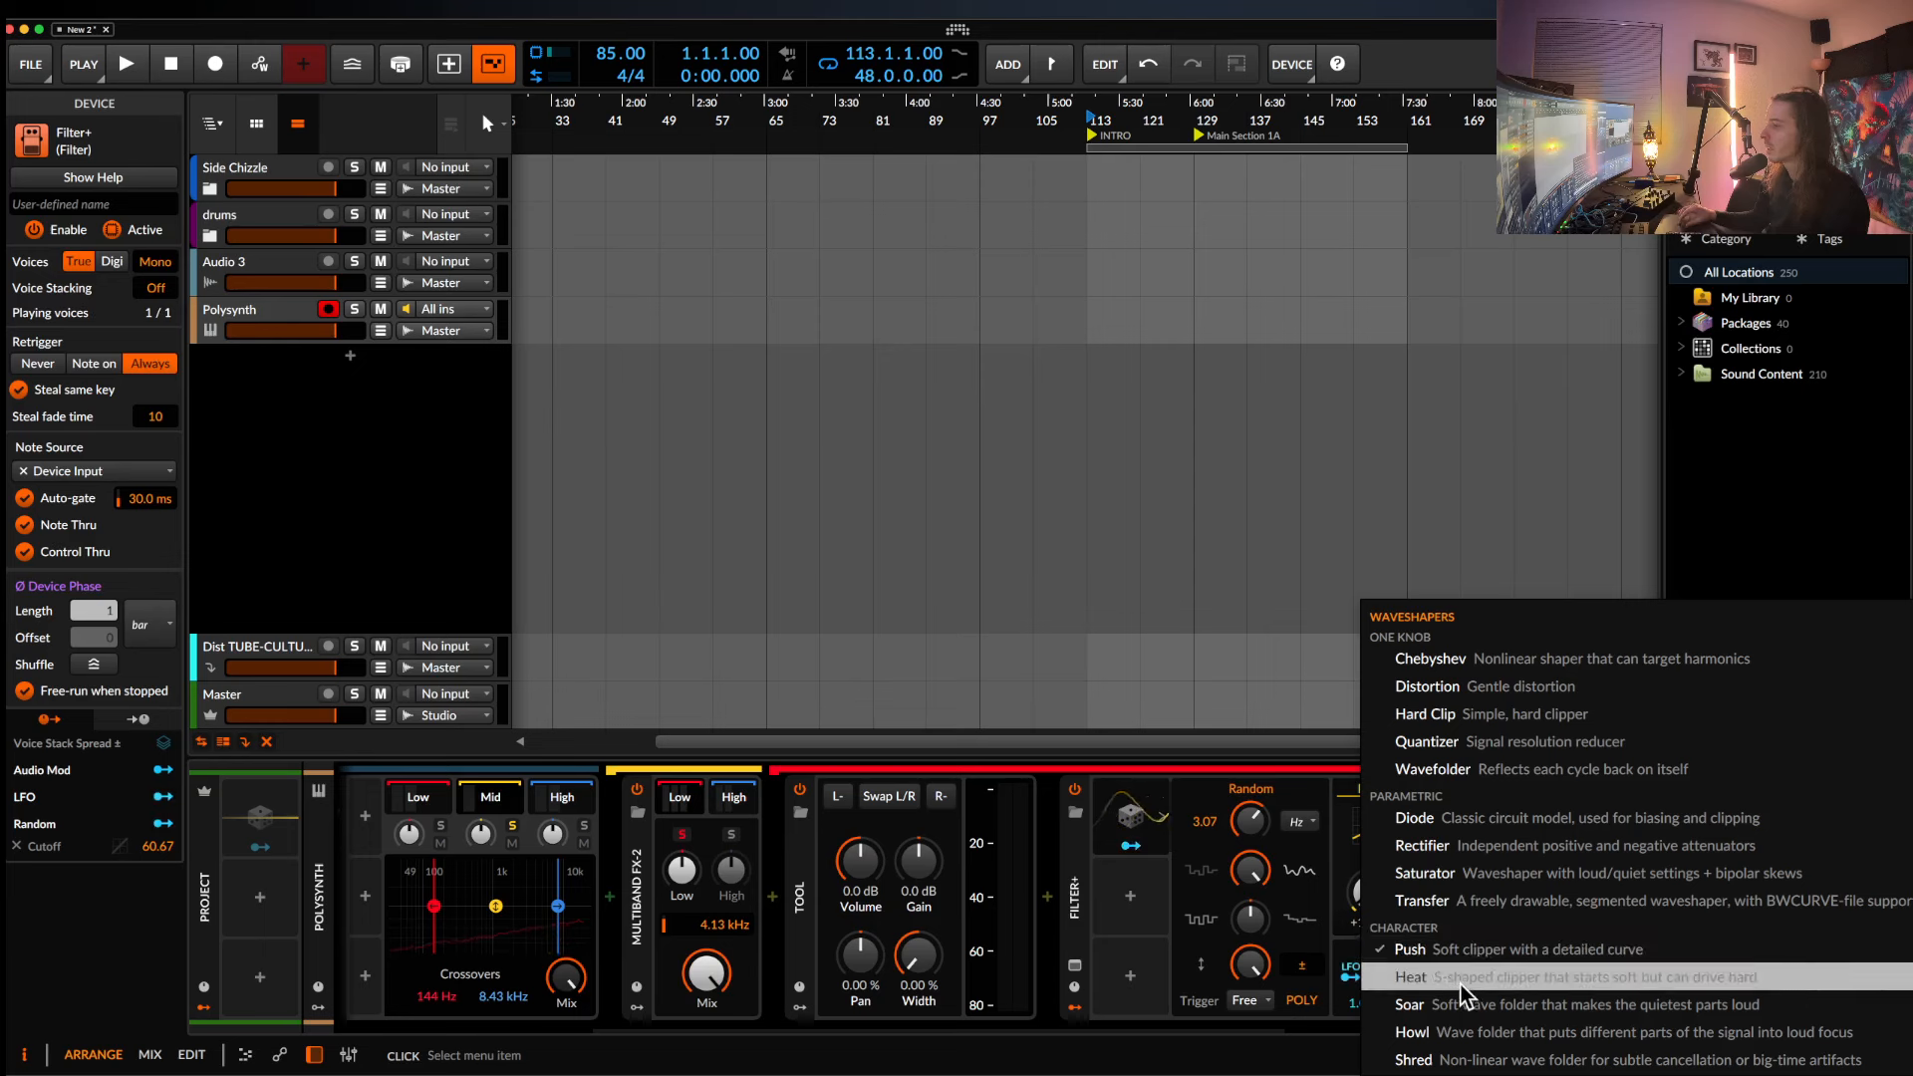
click(1451, 822)
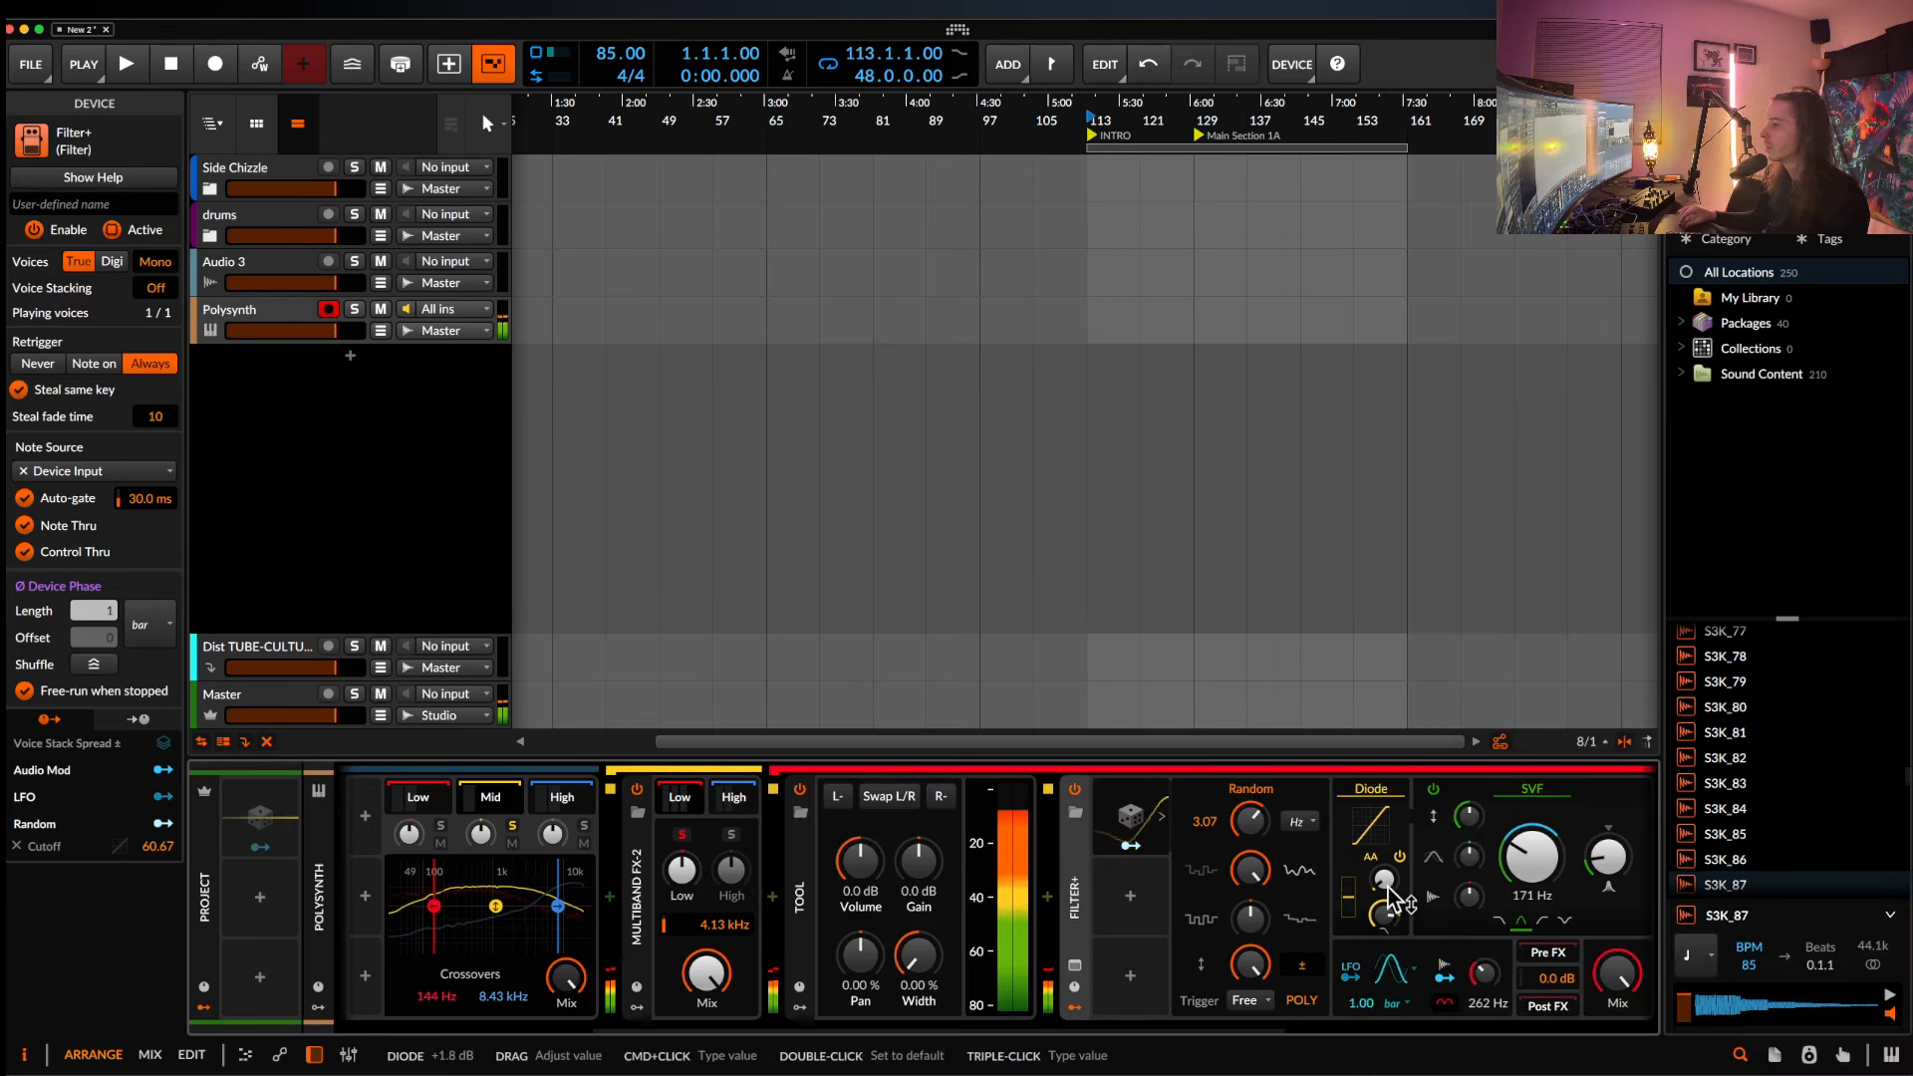
drag(1384, 916, 1384, 860)
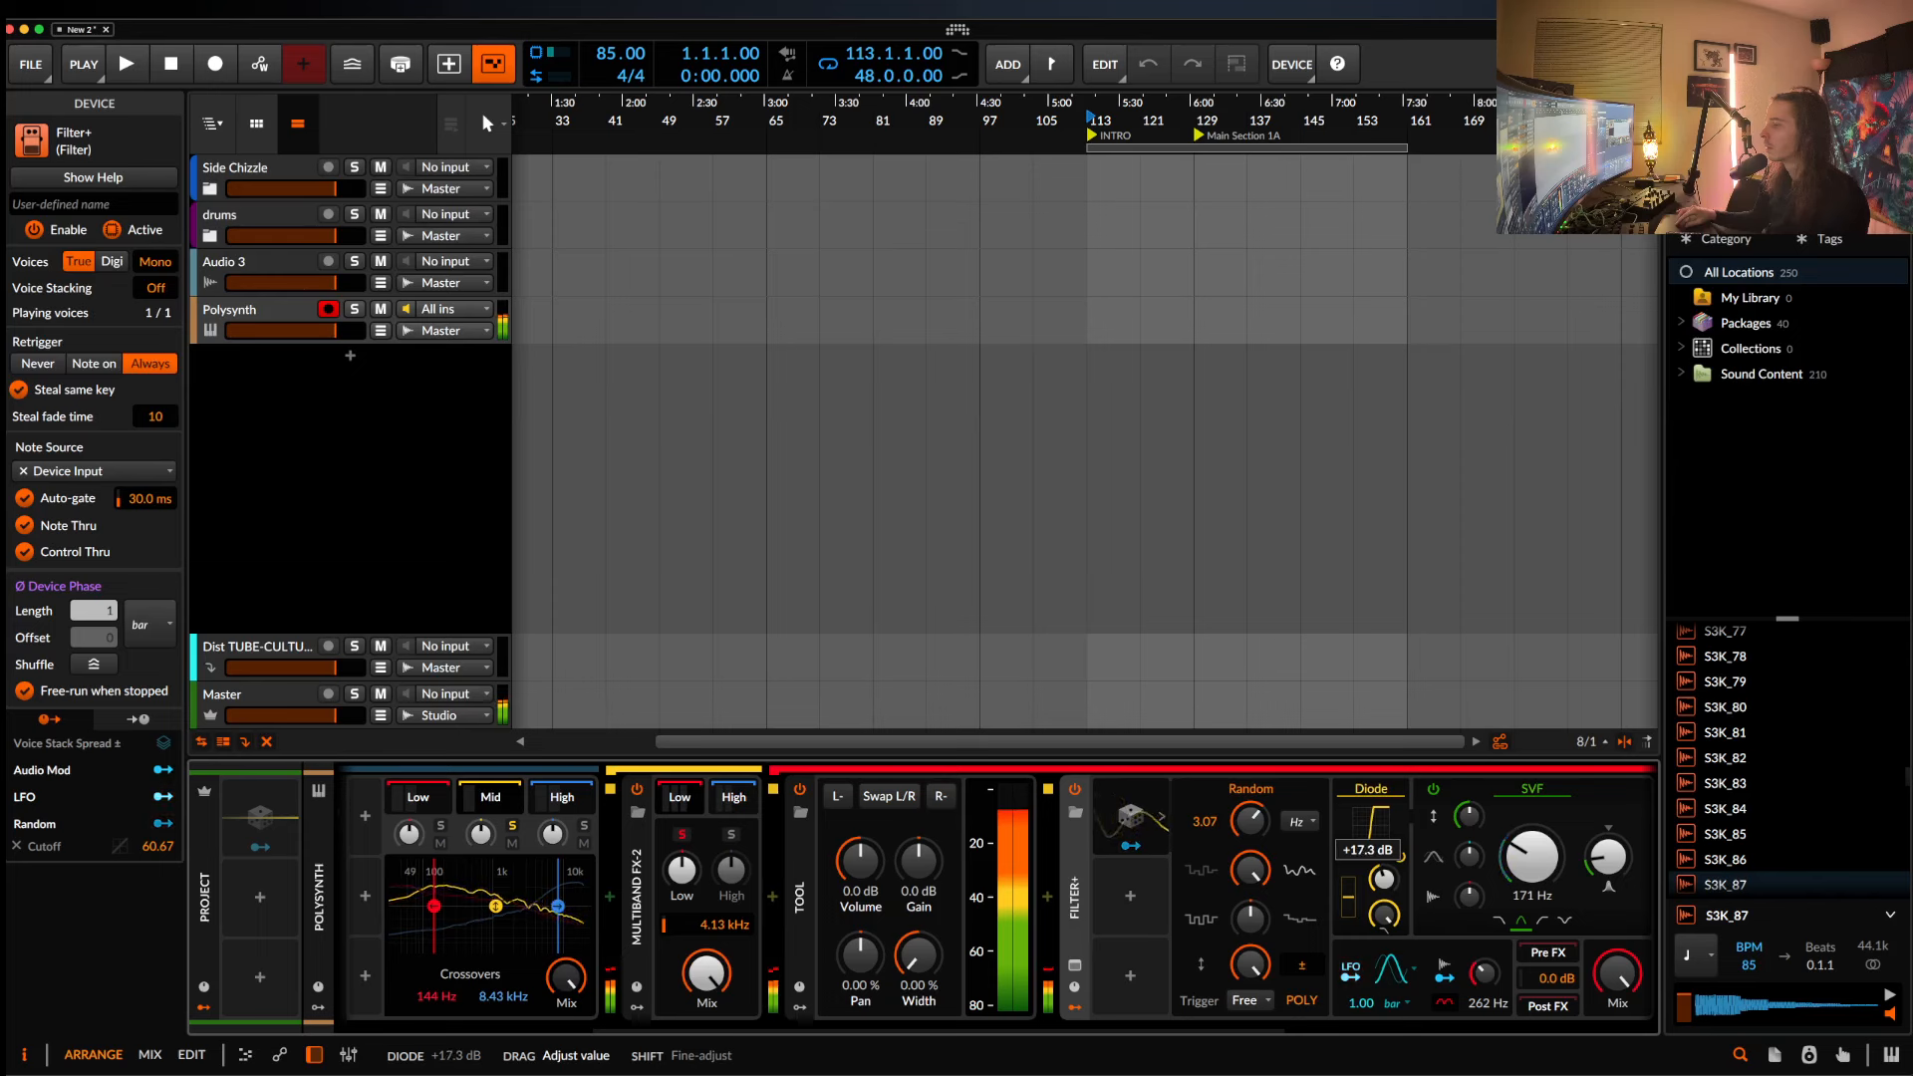
Collapse the Low chain's Filter+ and delete the Tool device from that chain.
scroll(1384, 887, right, 4)
double_click(845, 894)
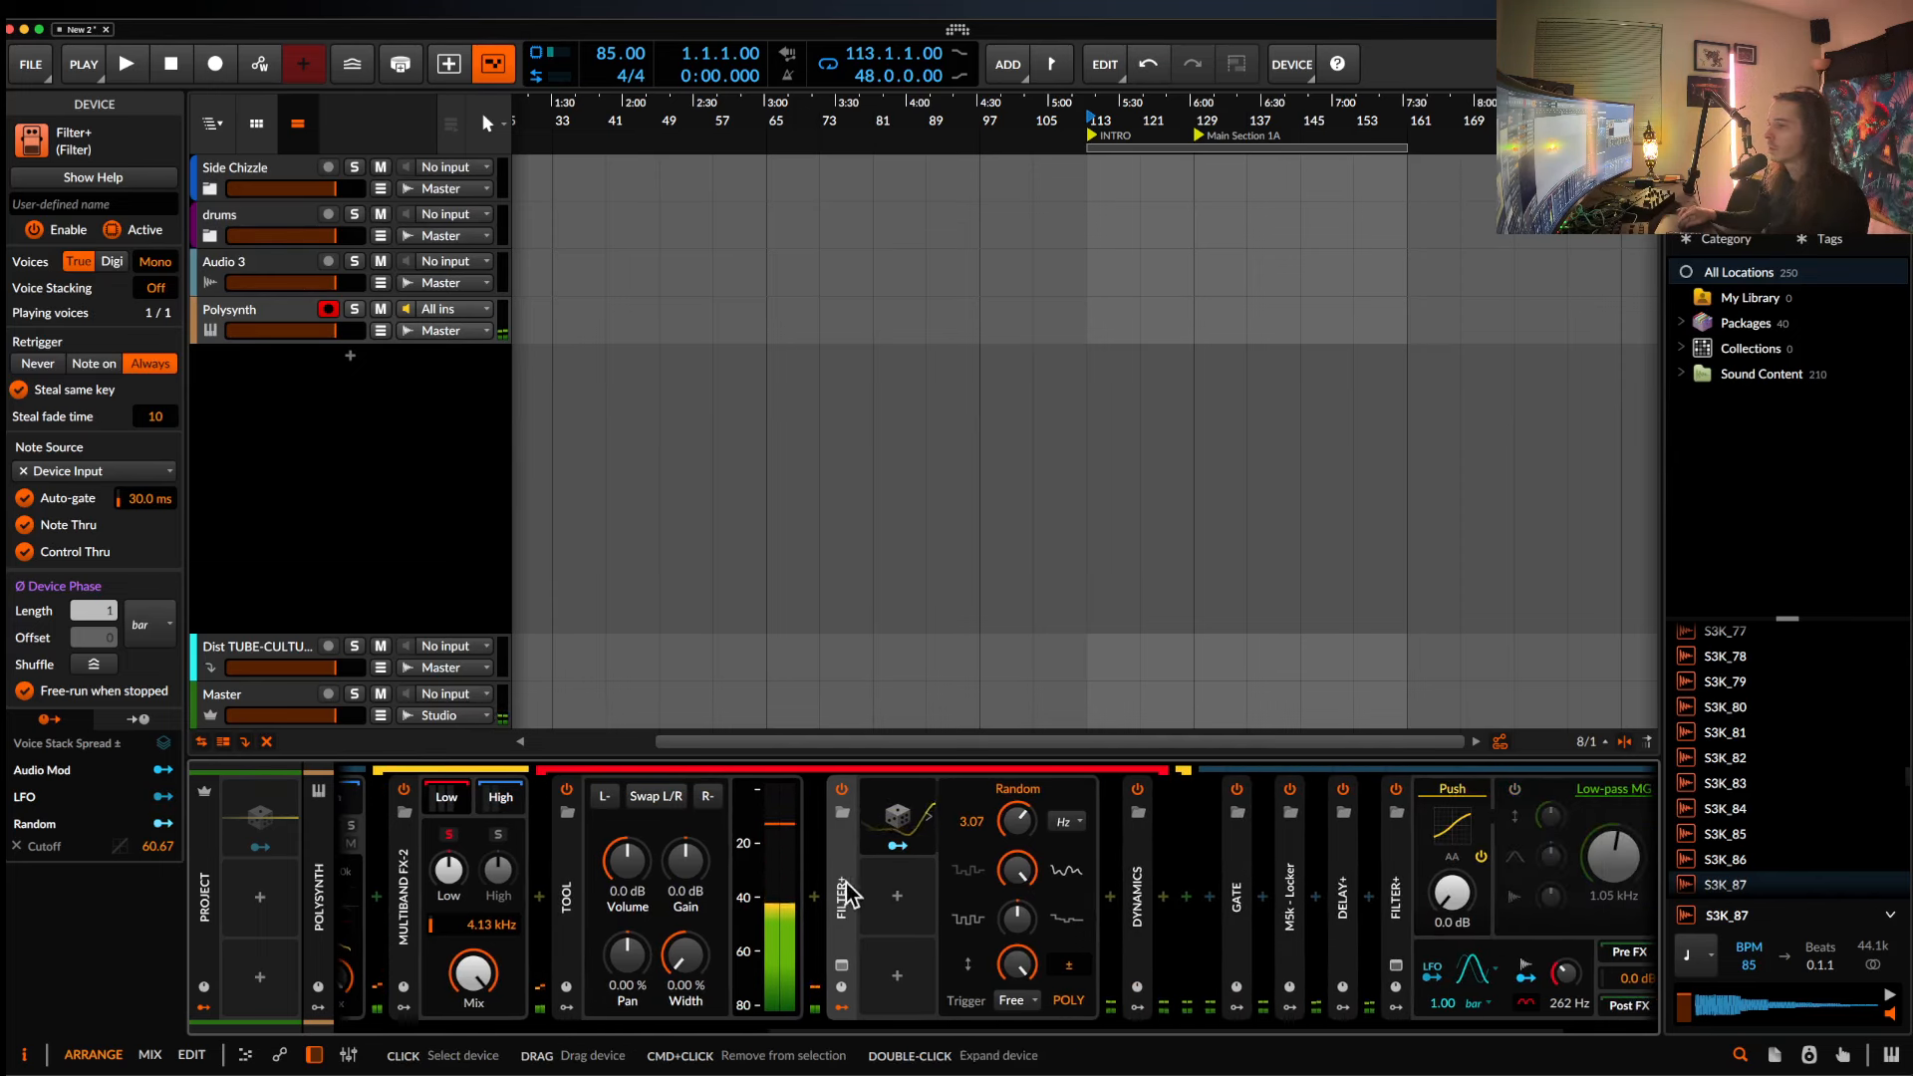
click(503, 800)
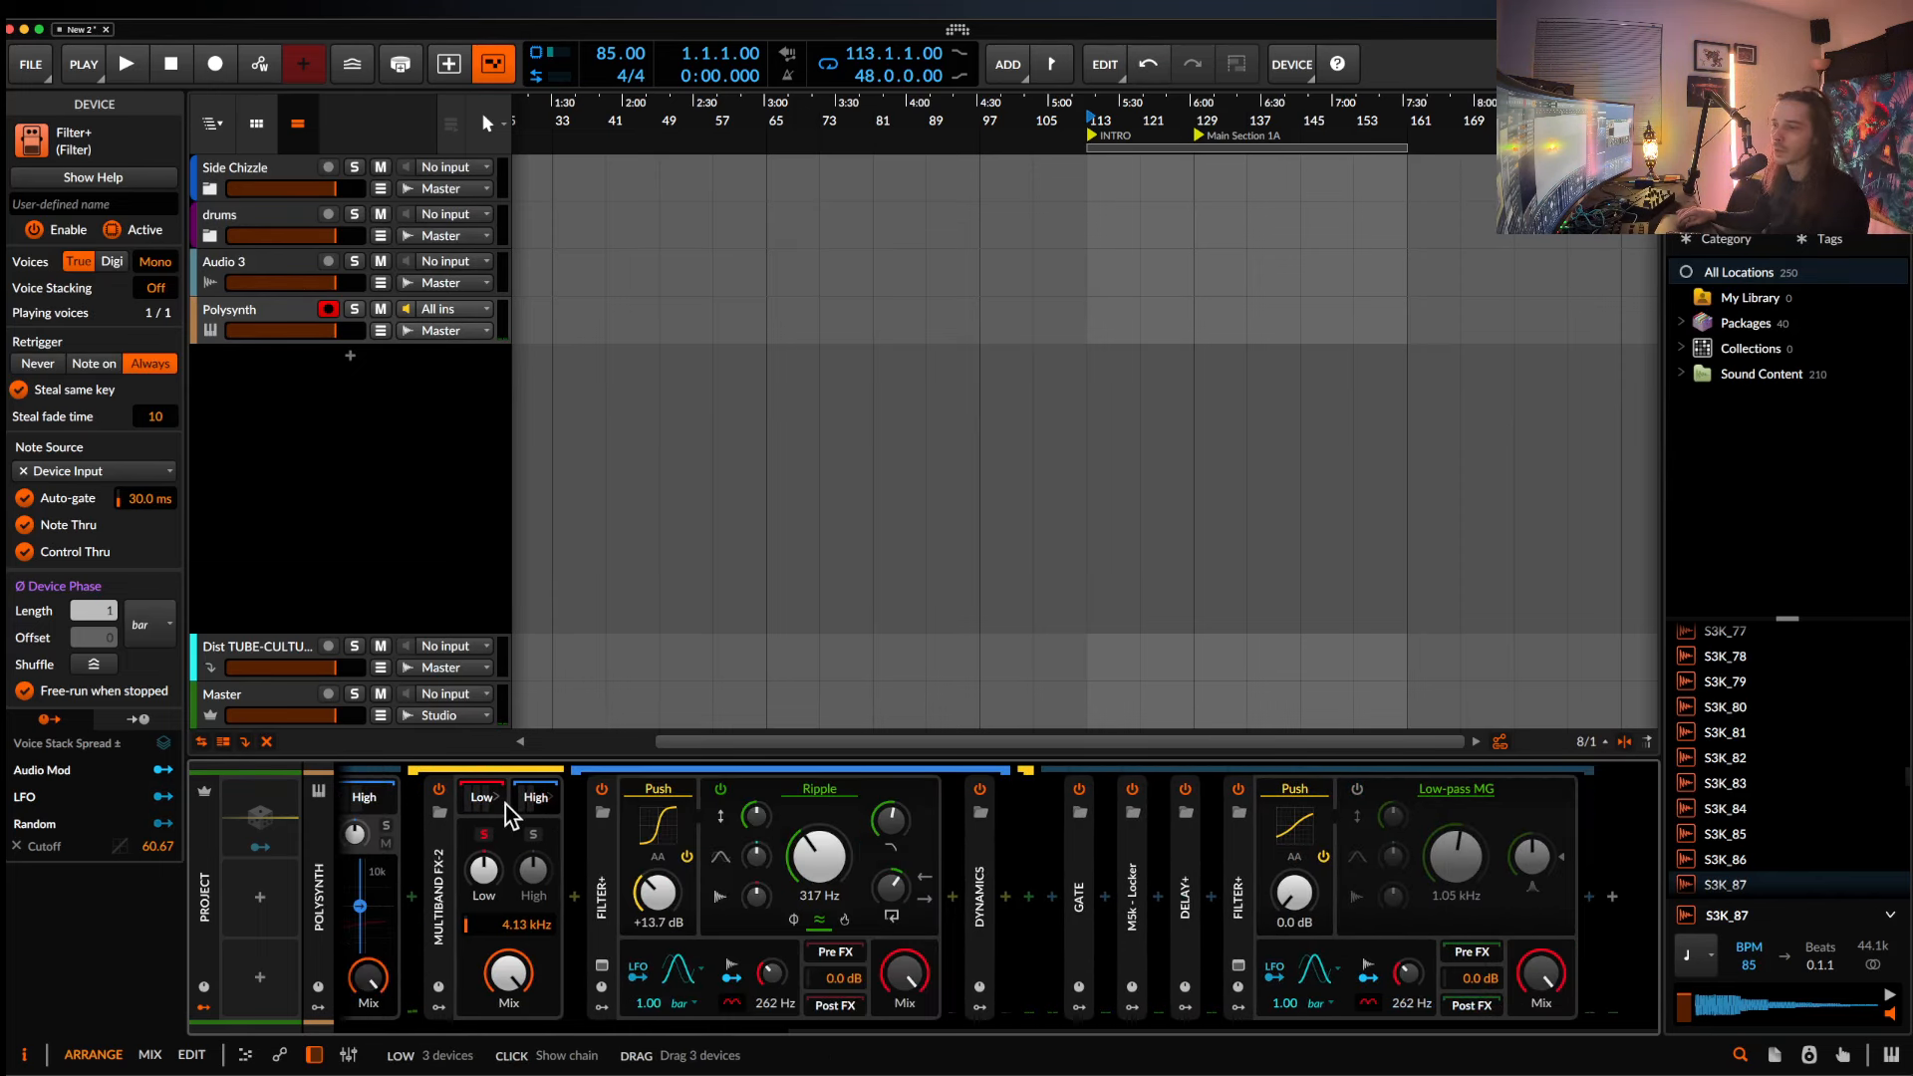
click(483, 801)
click(608, 892)
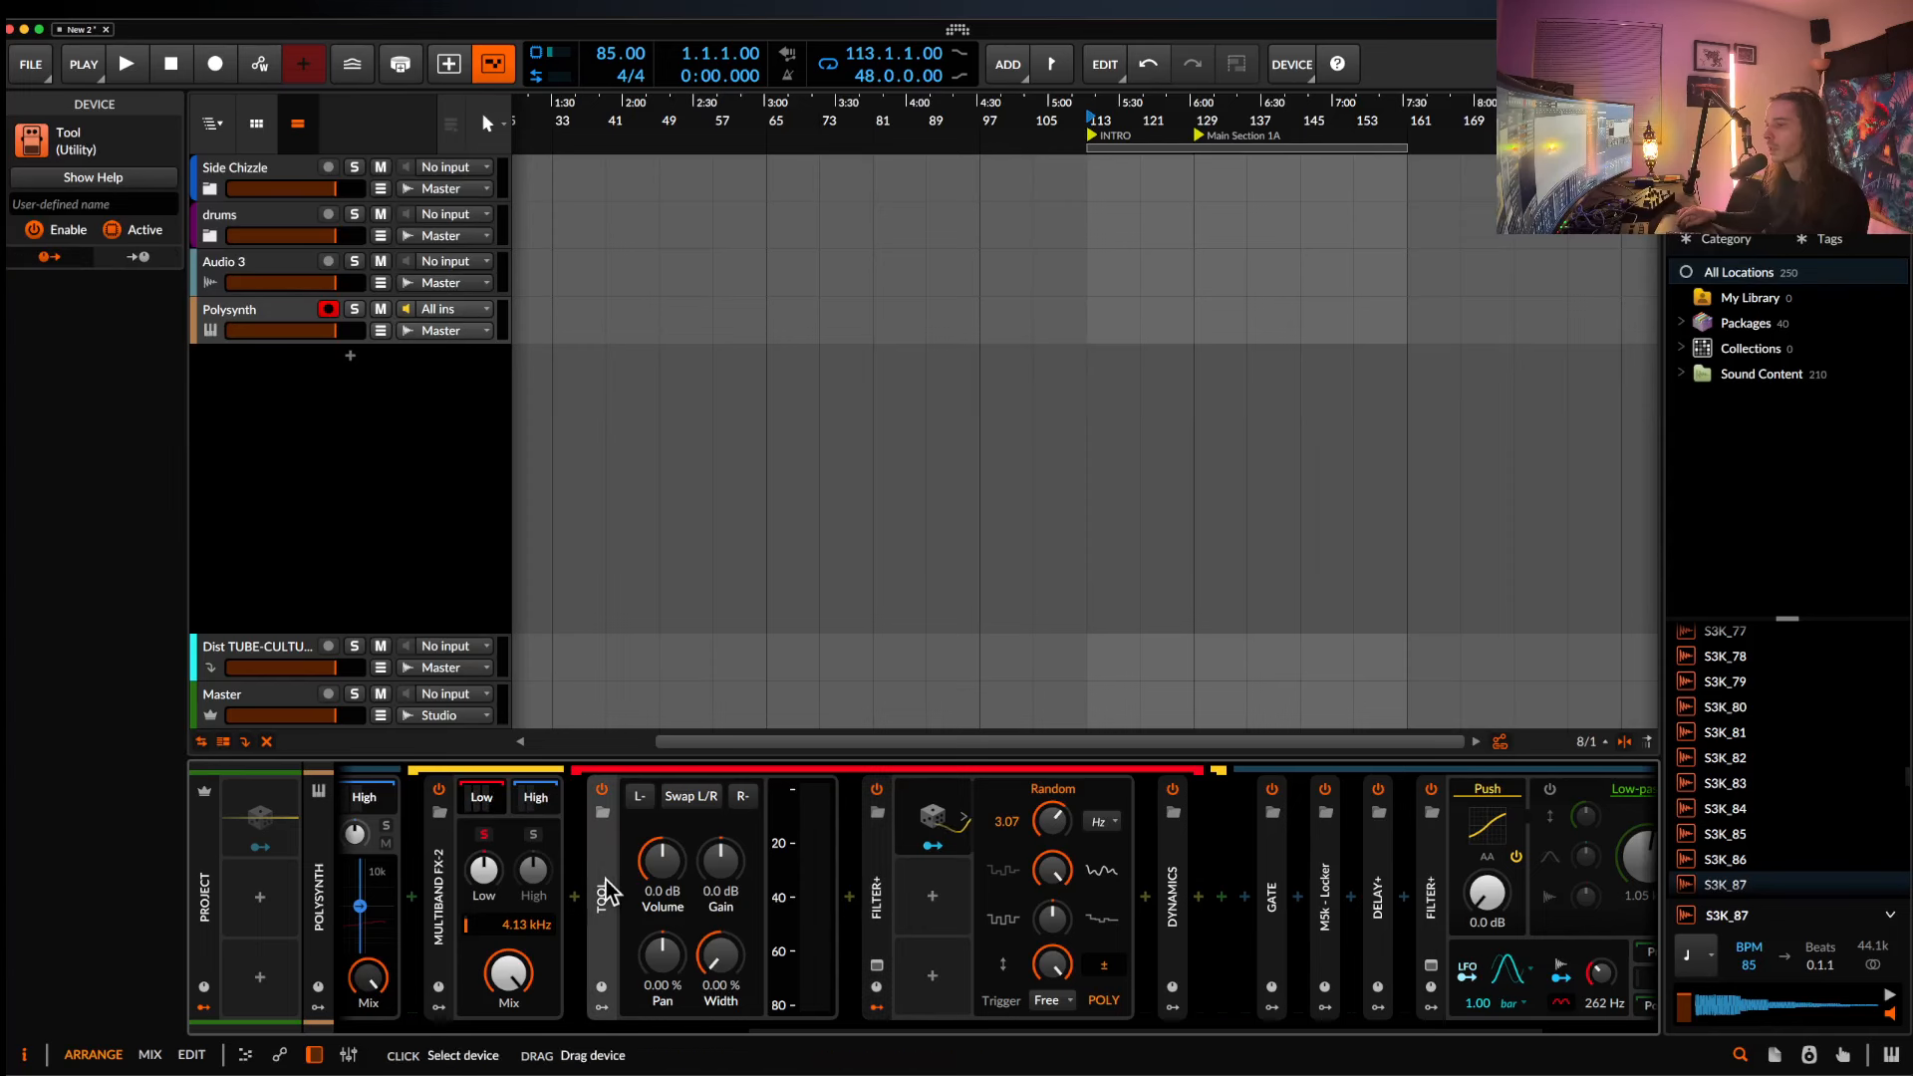
key(Delete)
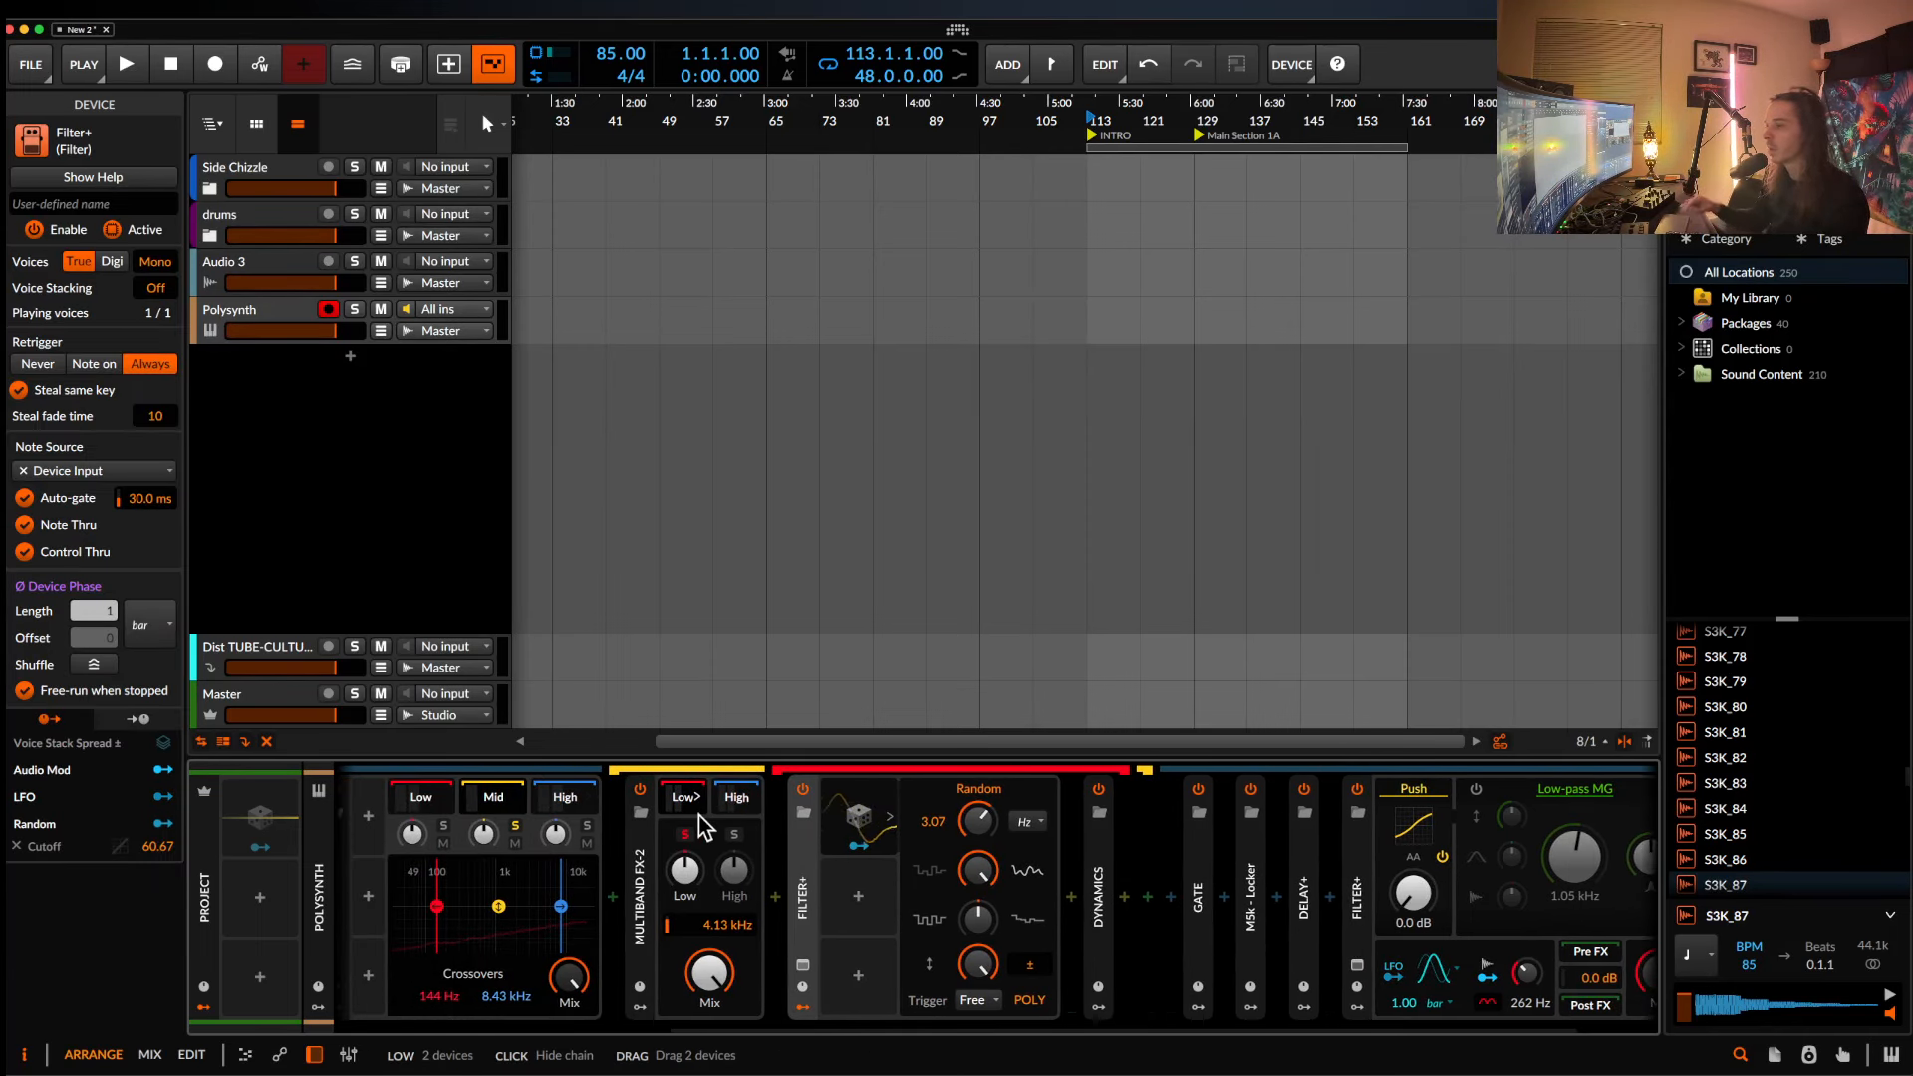
Show the High chain of Multiband FX-2 and change its Filter+ filter to XP in Notch mode.
click(731, 808)
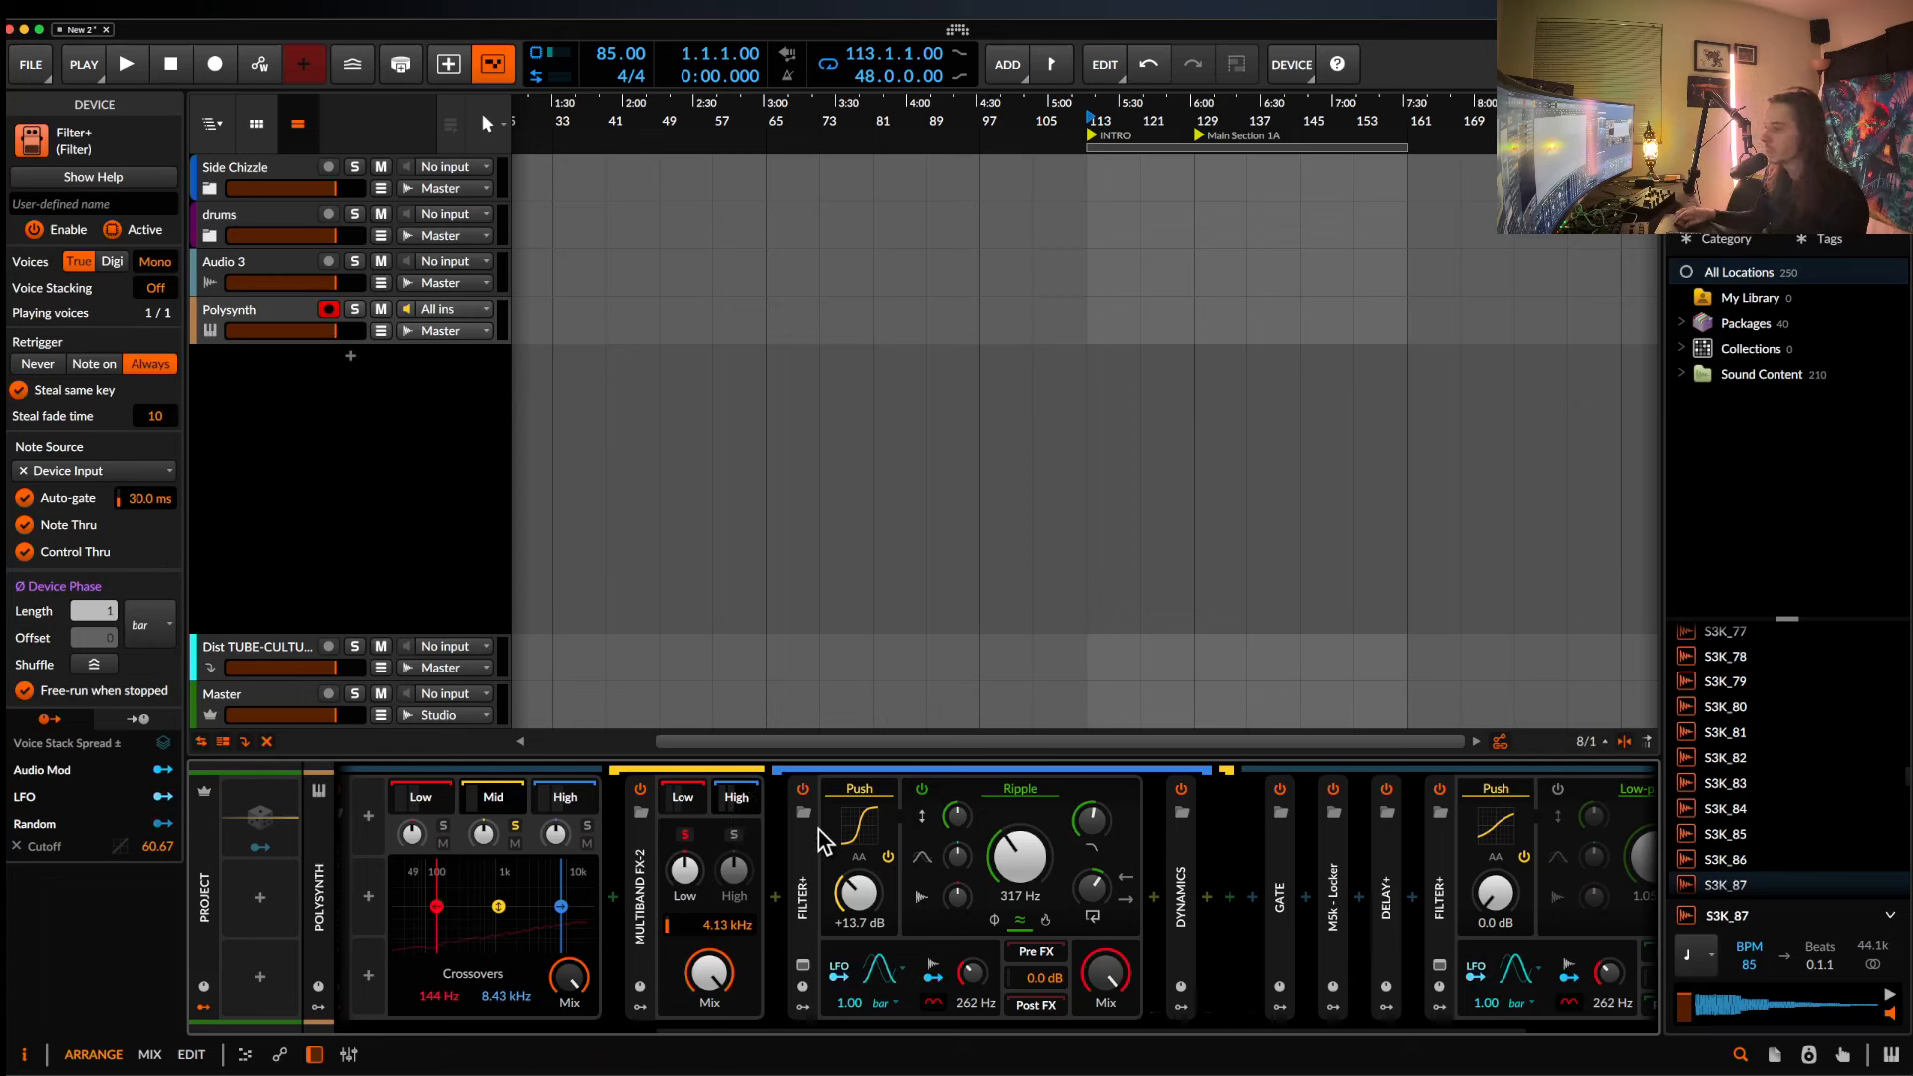
click(1008, 797)
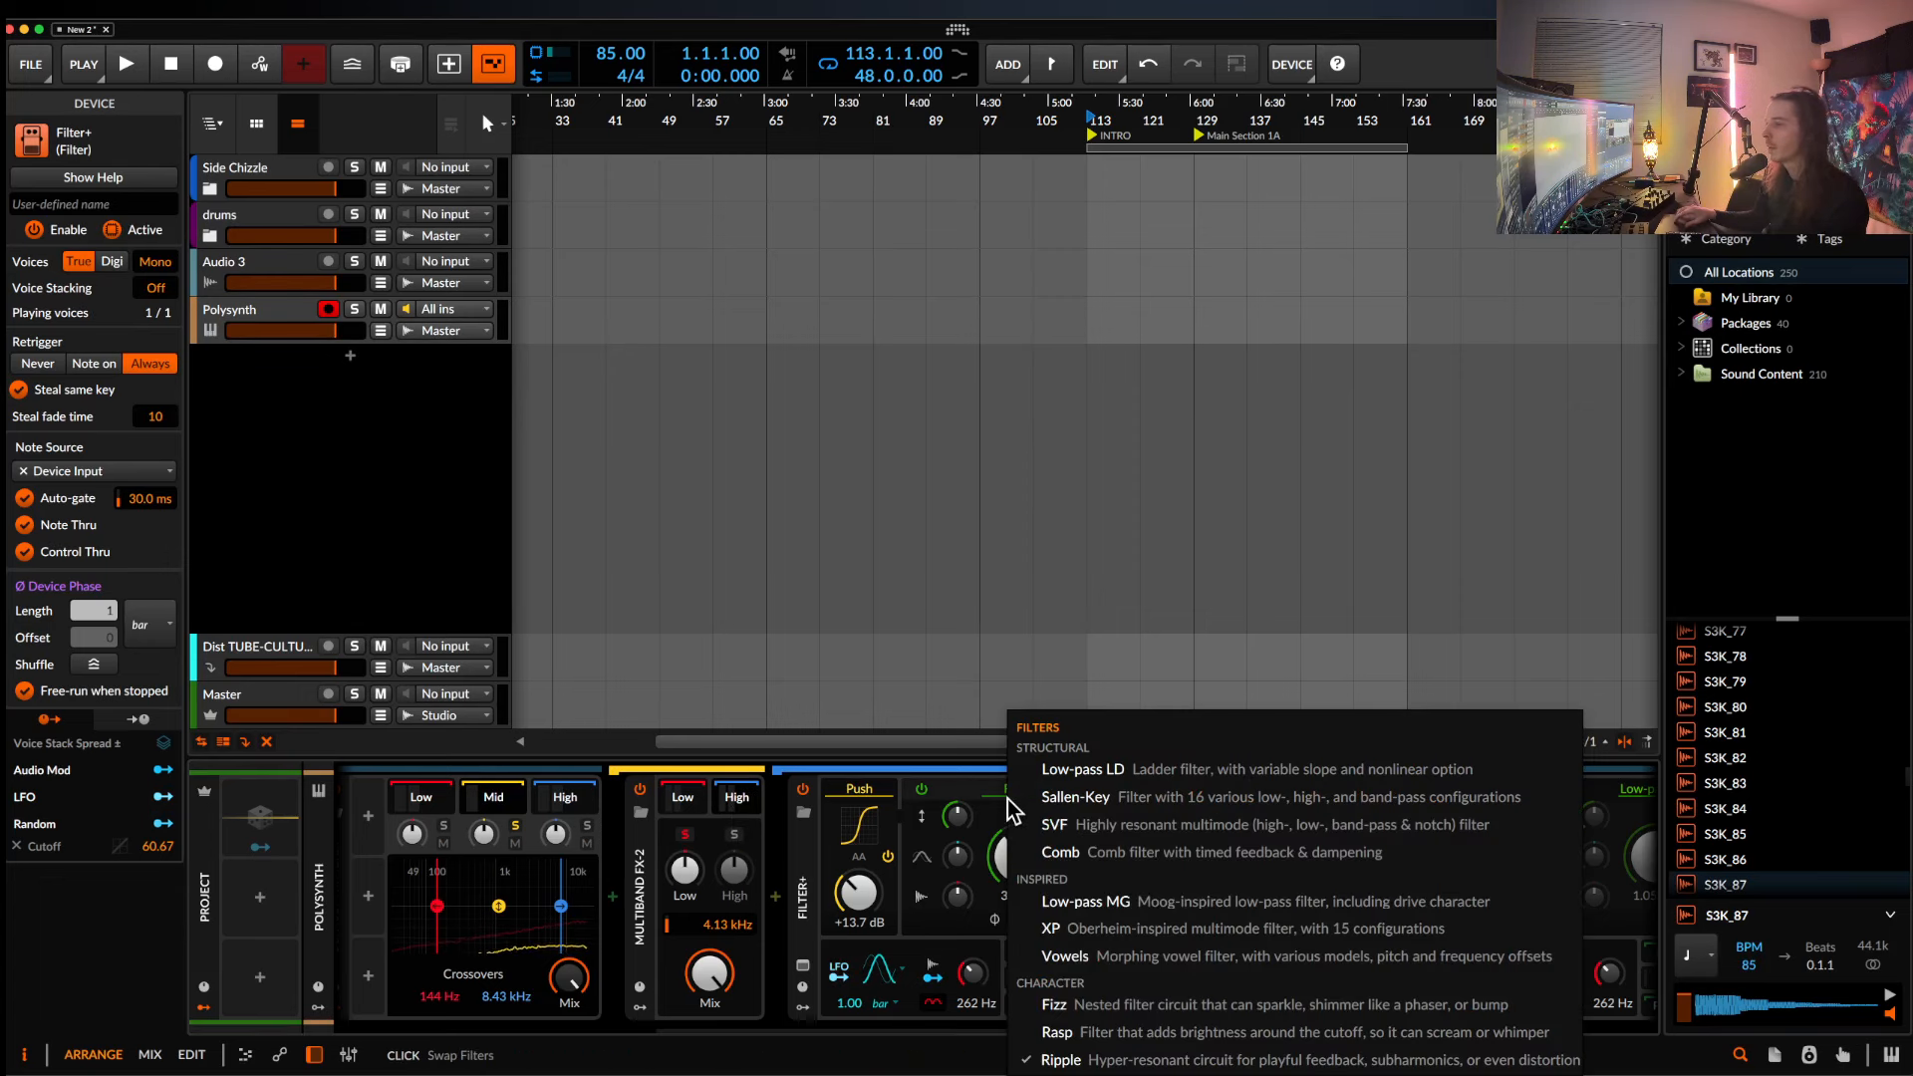
click(1110, 926)
click(1041, 917)
click(1090, 823)
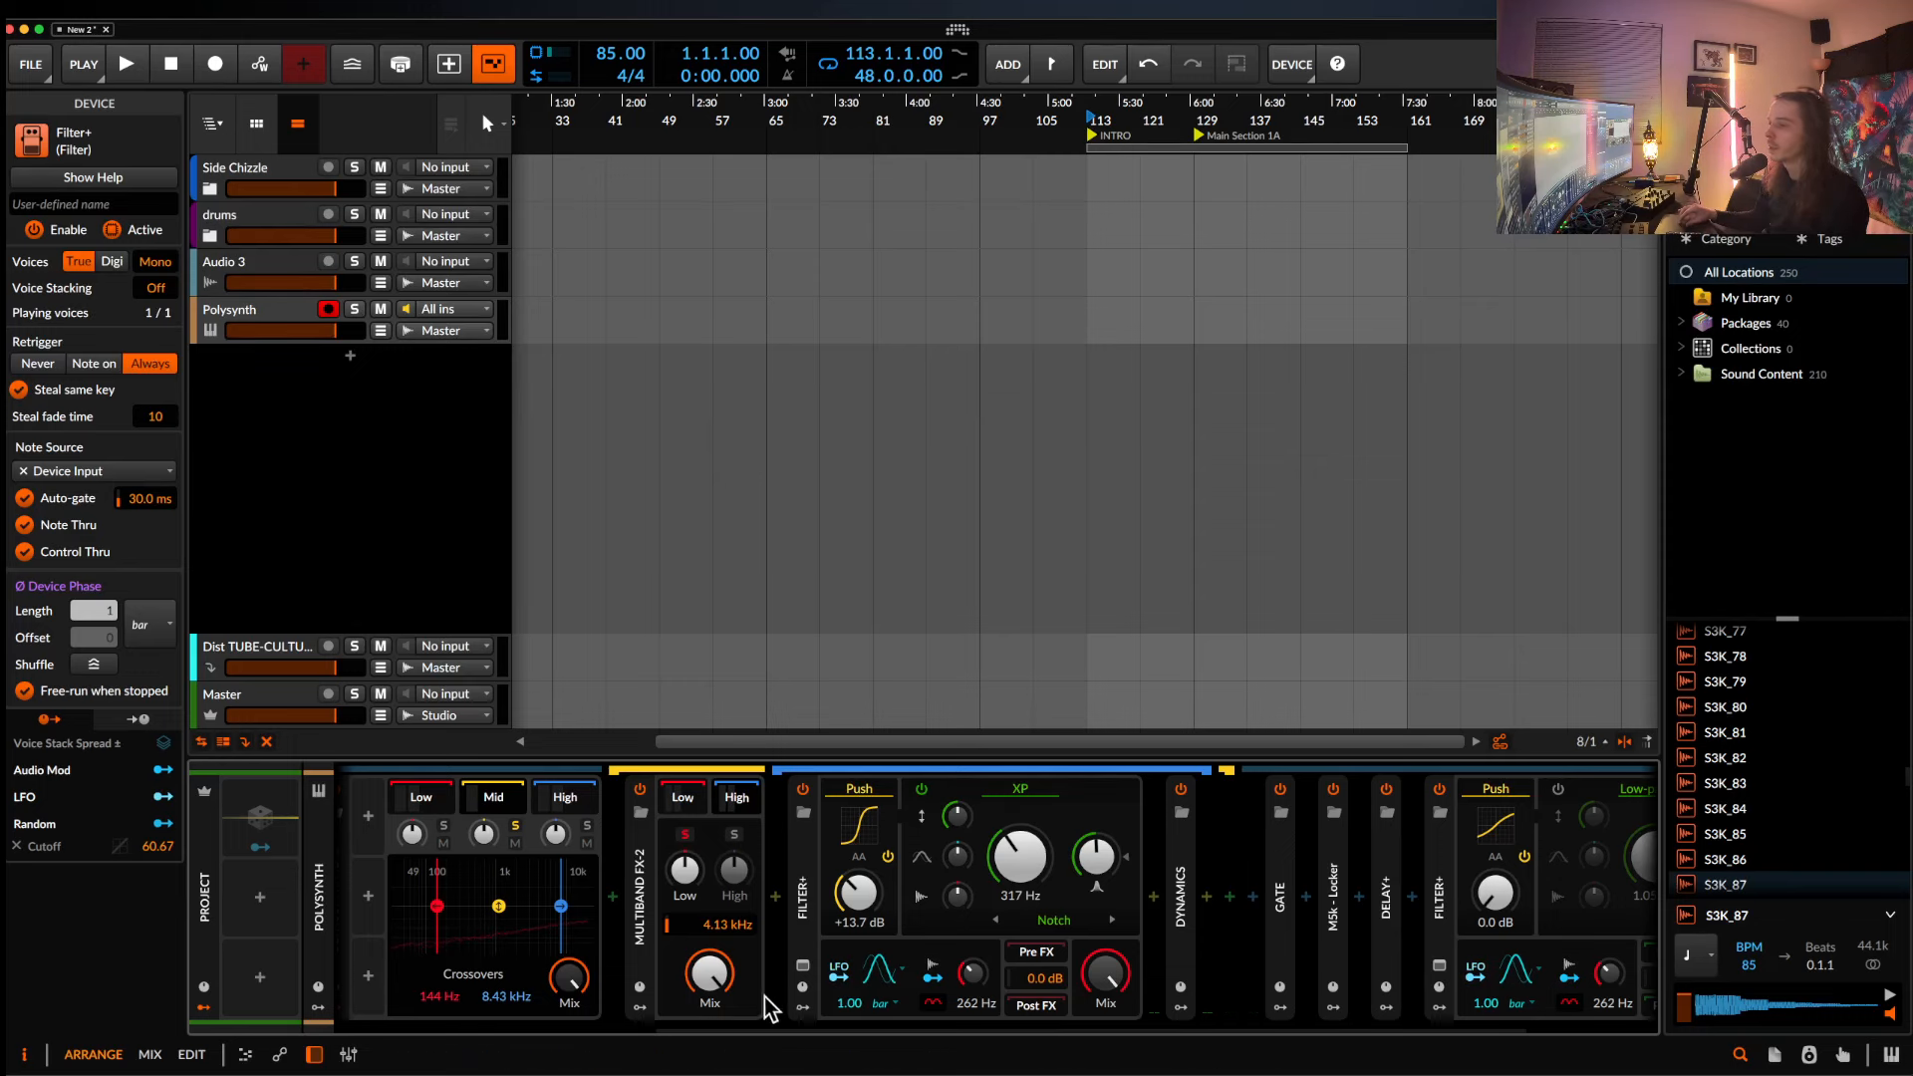
Add a Random modulator to the High chain's Filter+ in Multiband FX-2.
click(802, 1006)
click(837, 817)
text(ra)
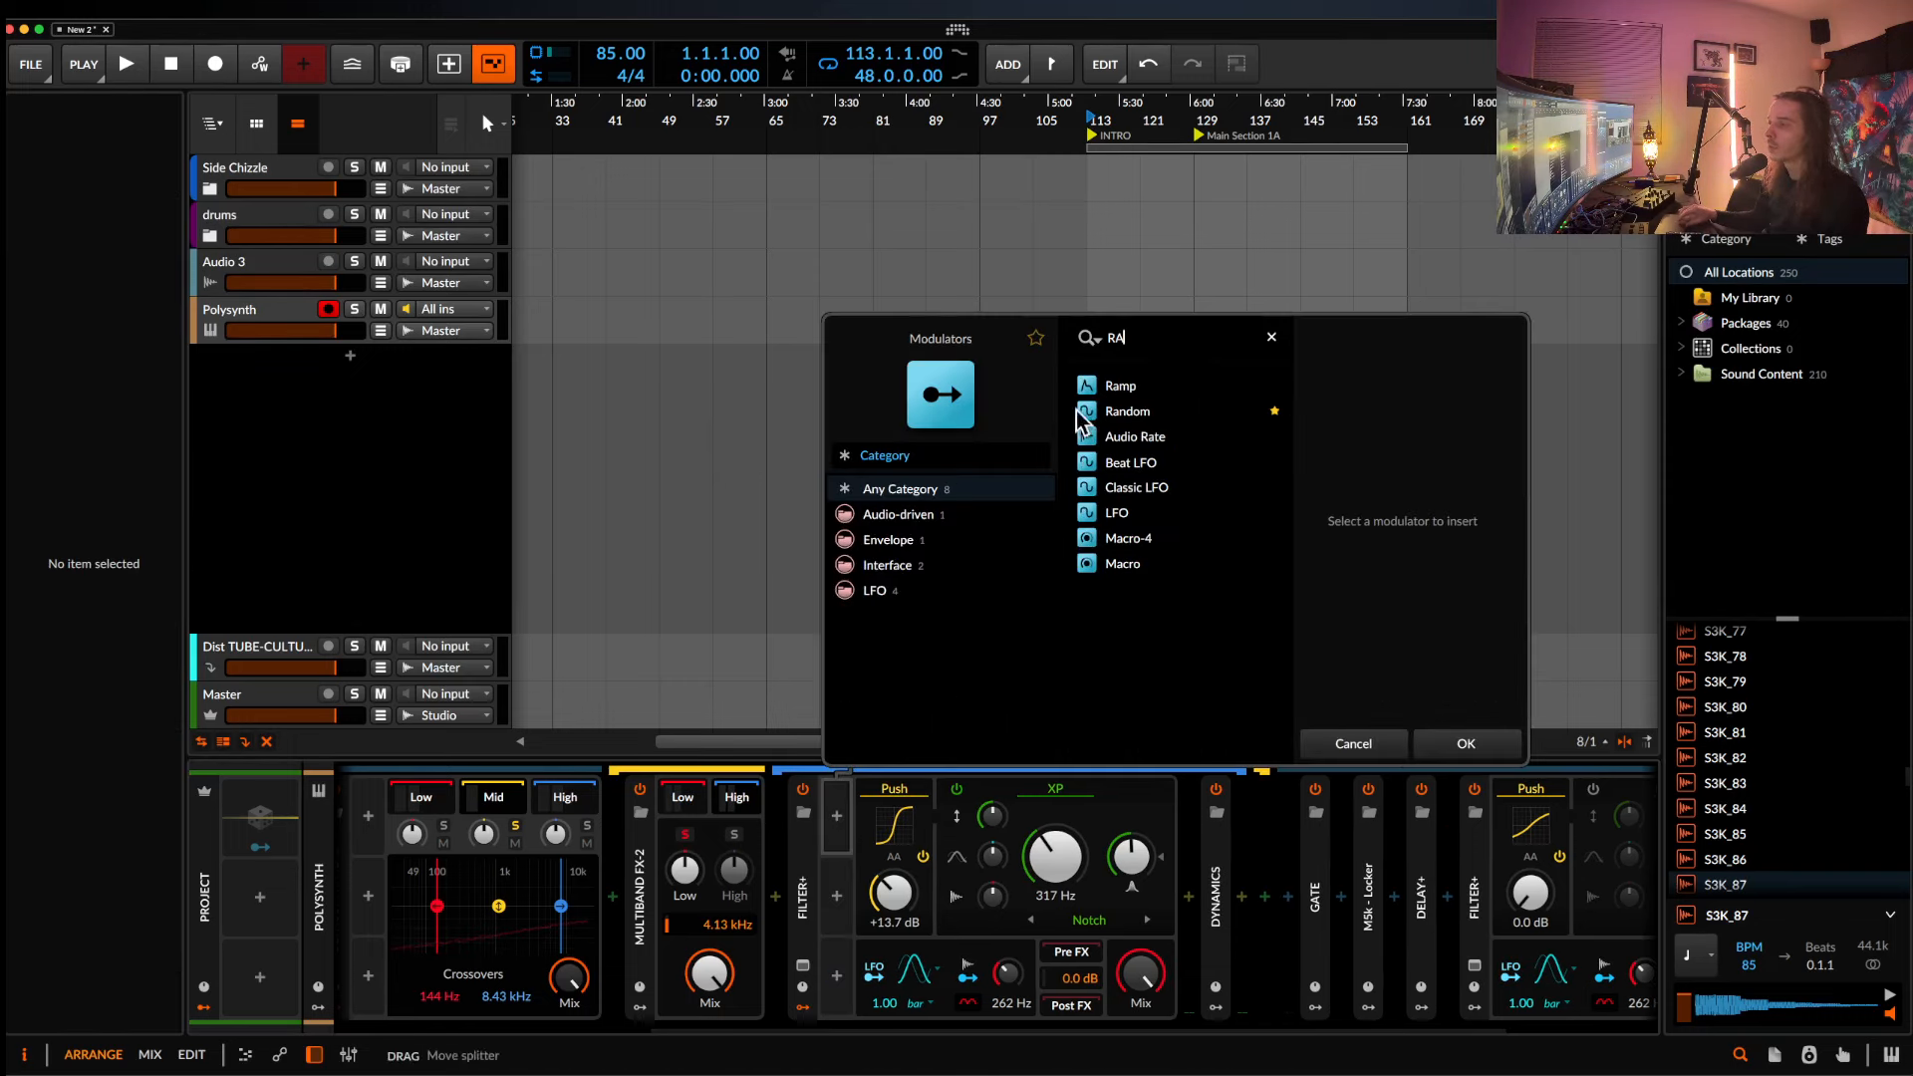
click(1121, 411)
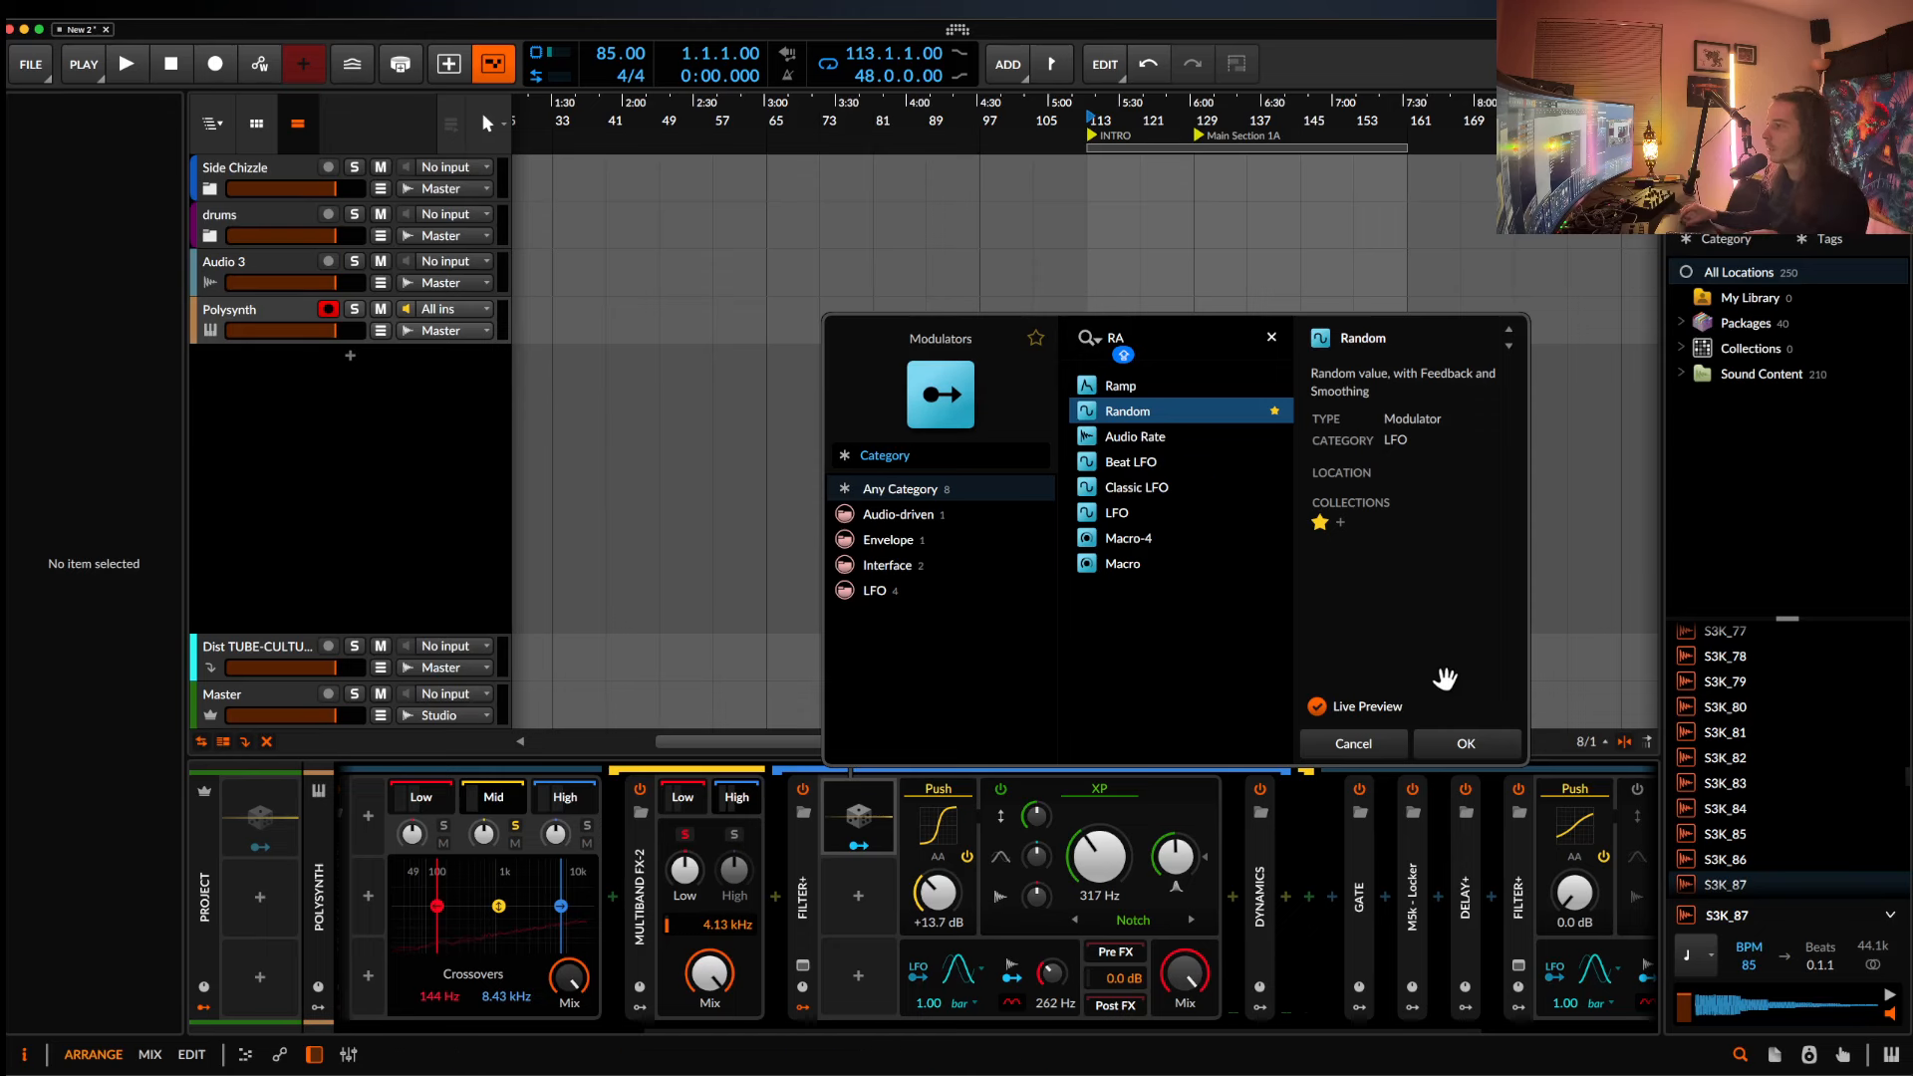
click(1471, 743)
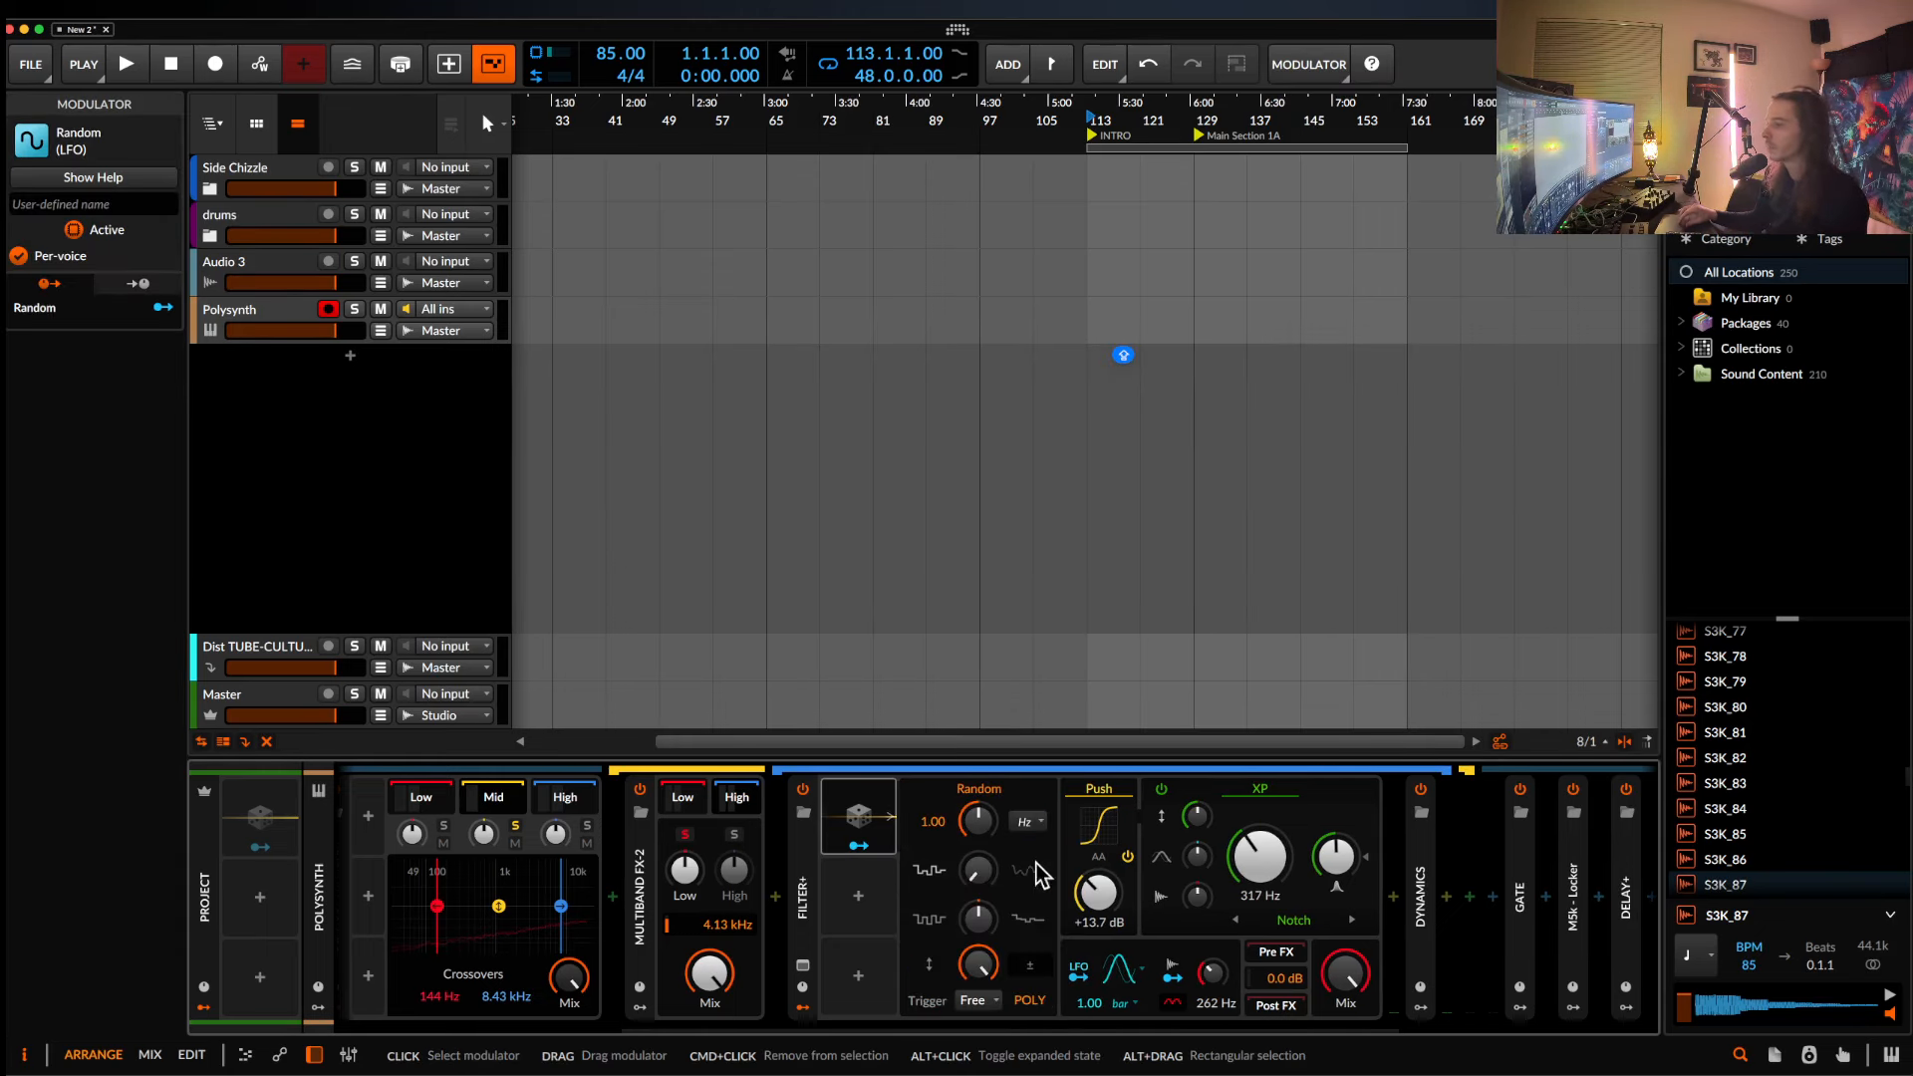
Set the Random modulator to 2.59 Hz with full smoothing and map it to the Filter+ cutoff by 53.00.
drag(977, 879, 981, 837)
click(860, 847)
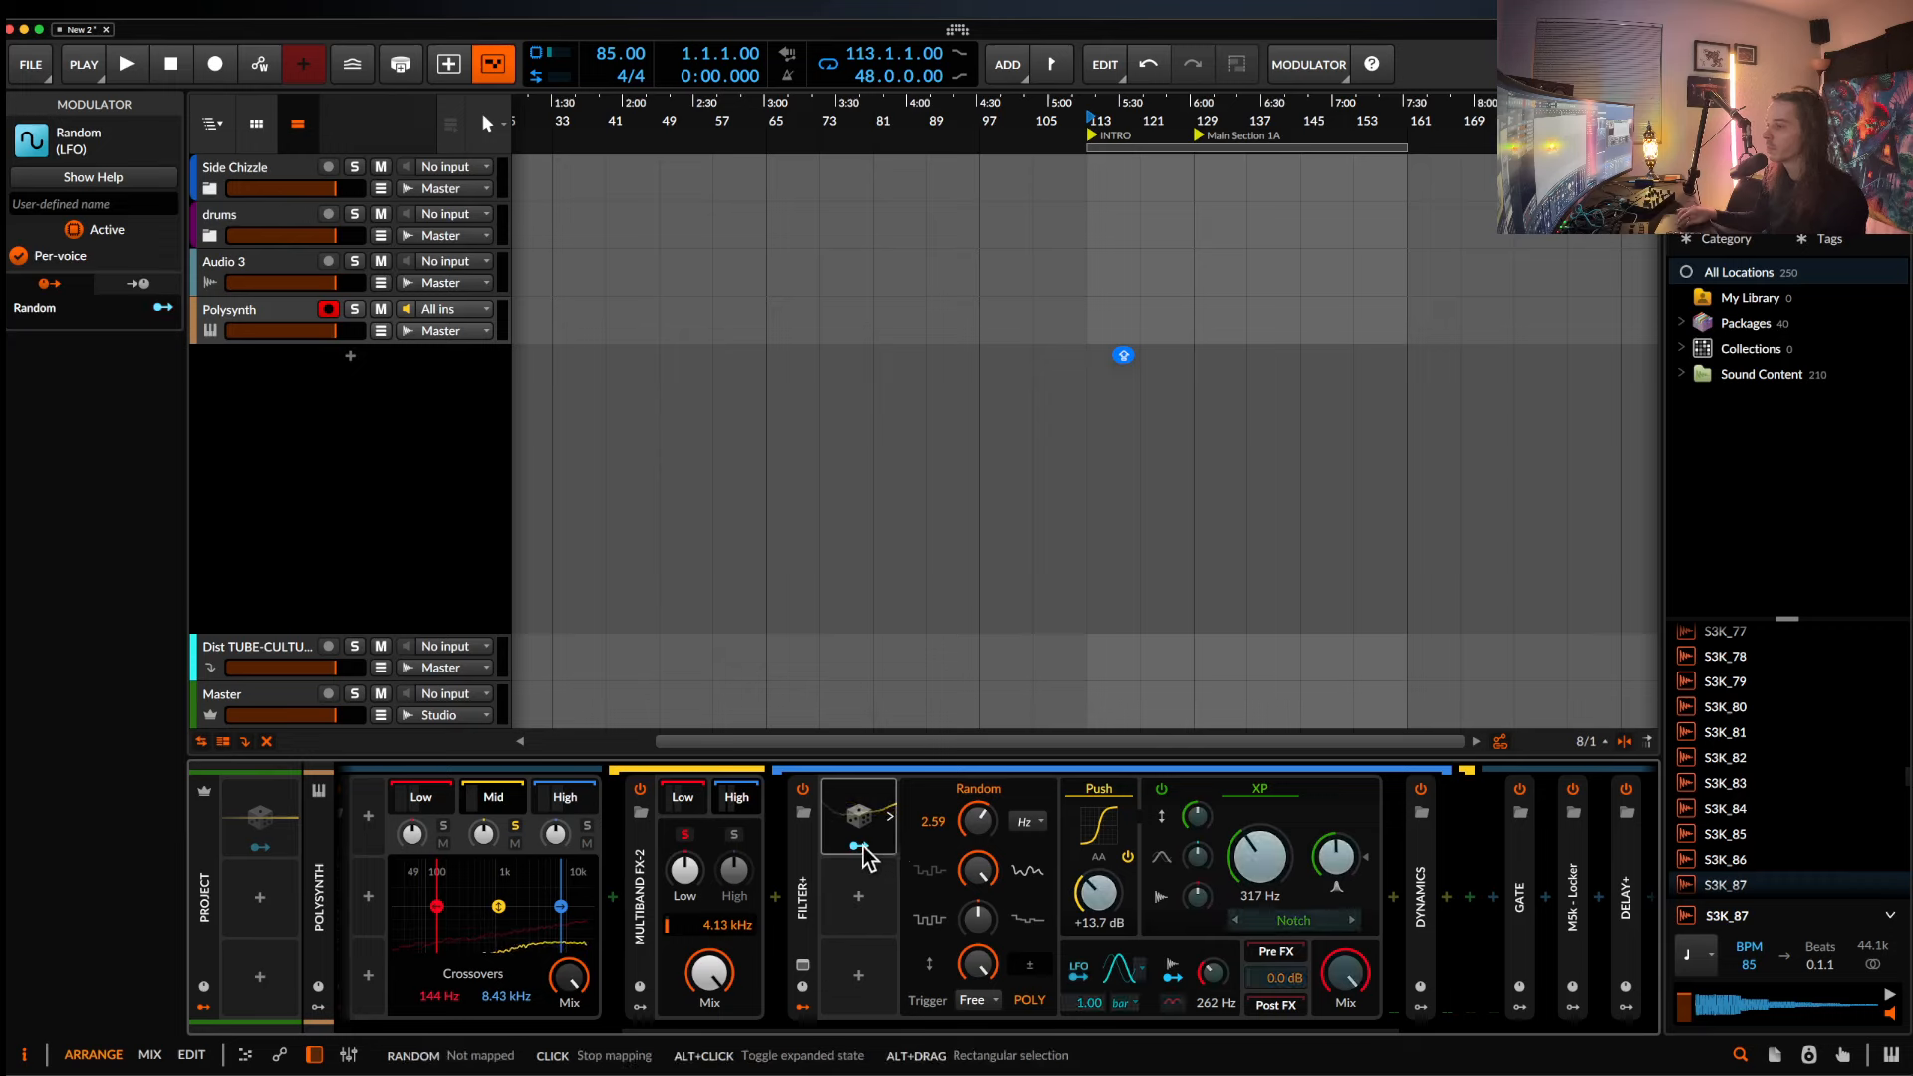
drag(1245, 853, 1246, 803)
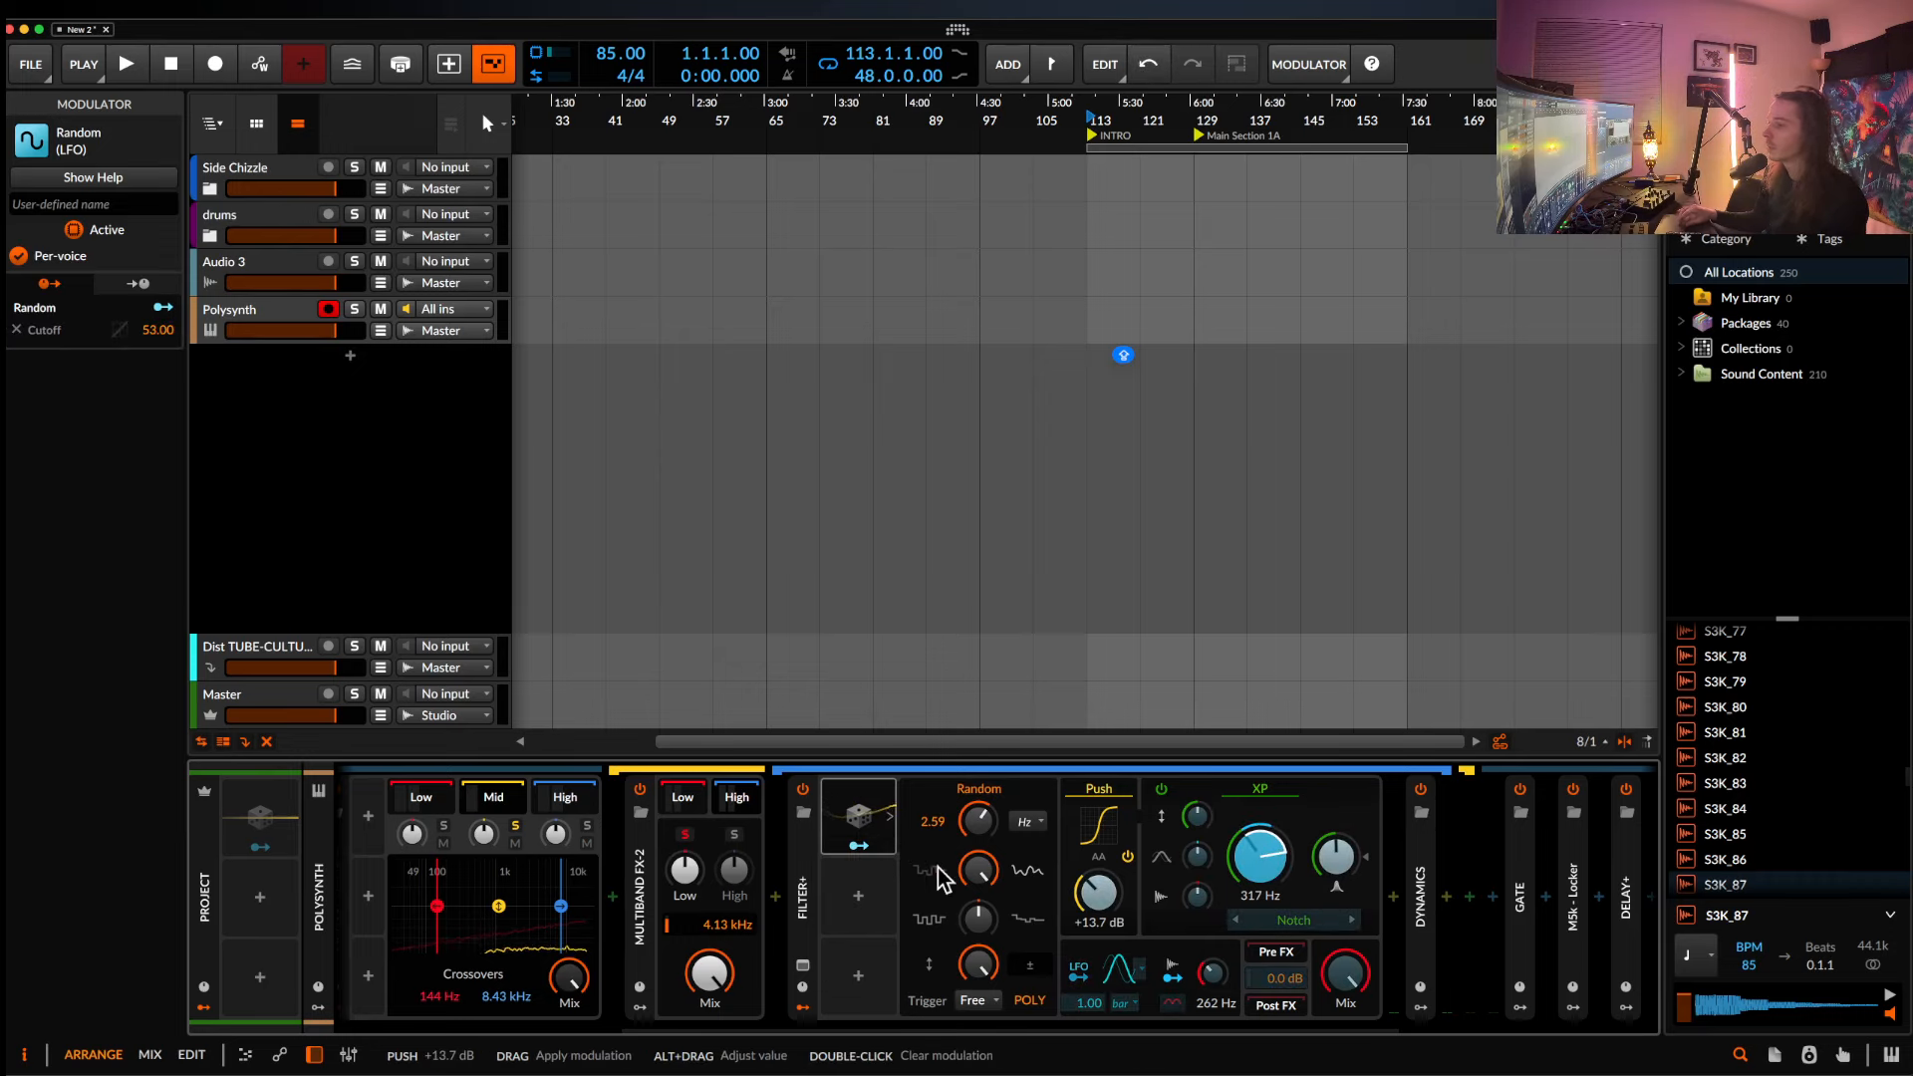
click(860, 847)
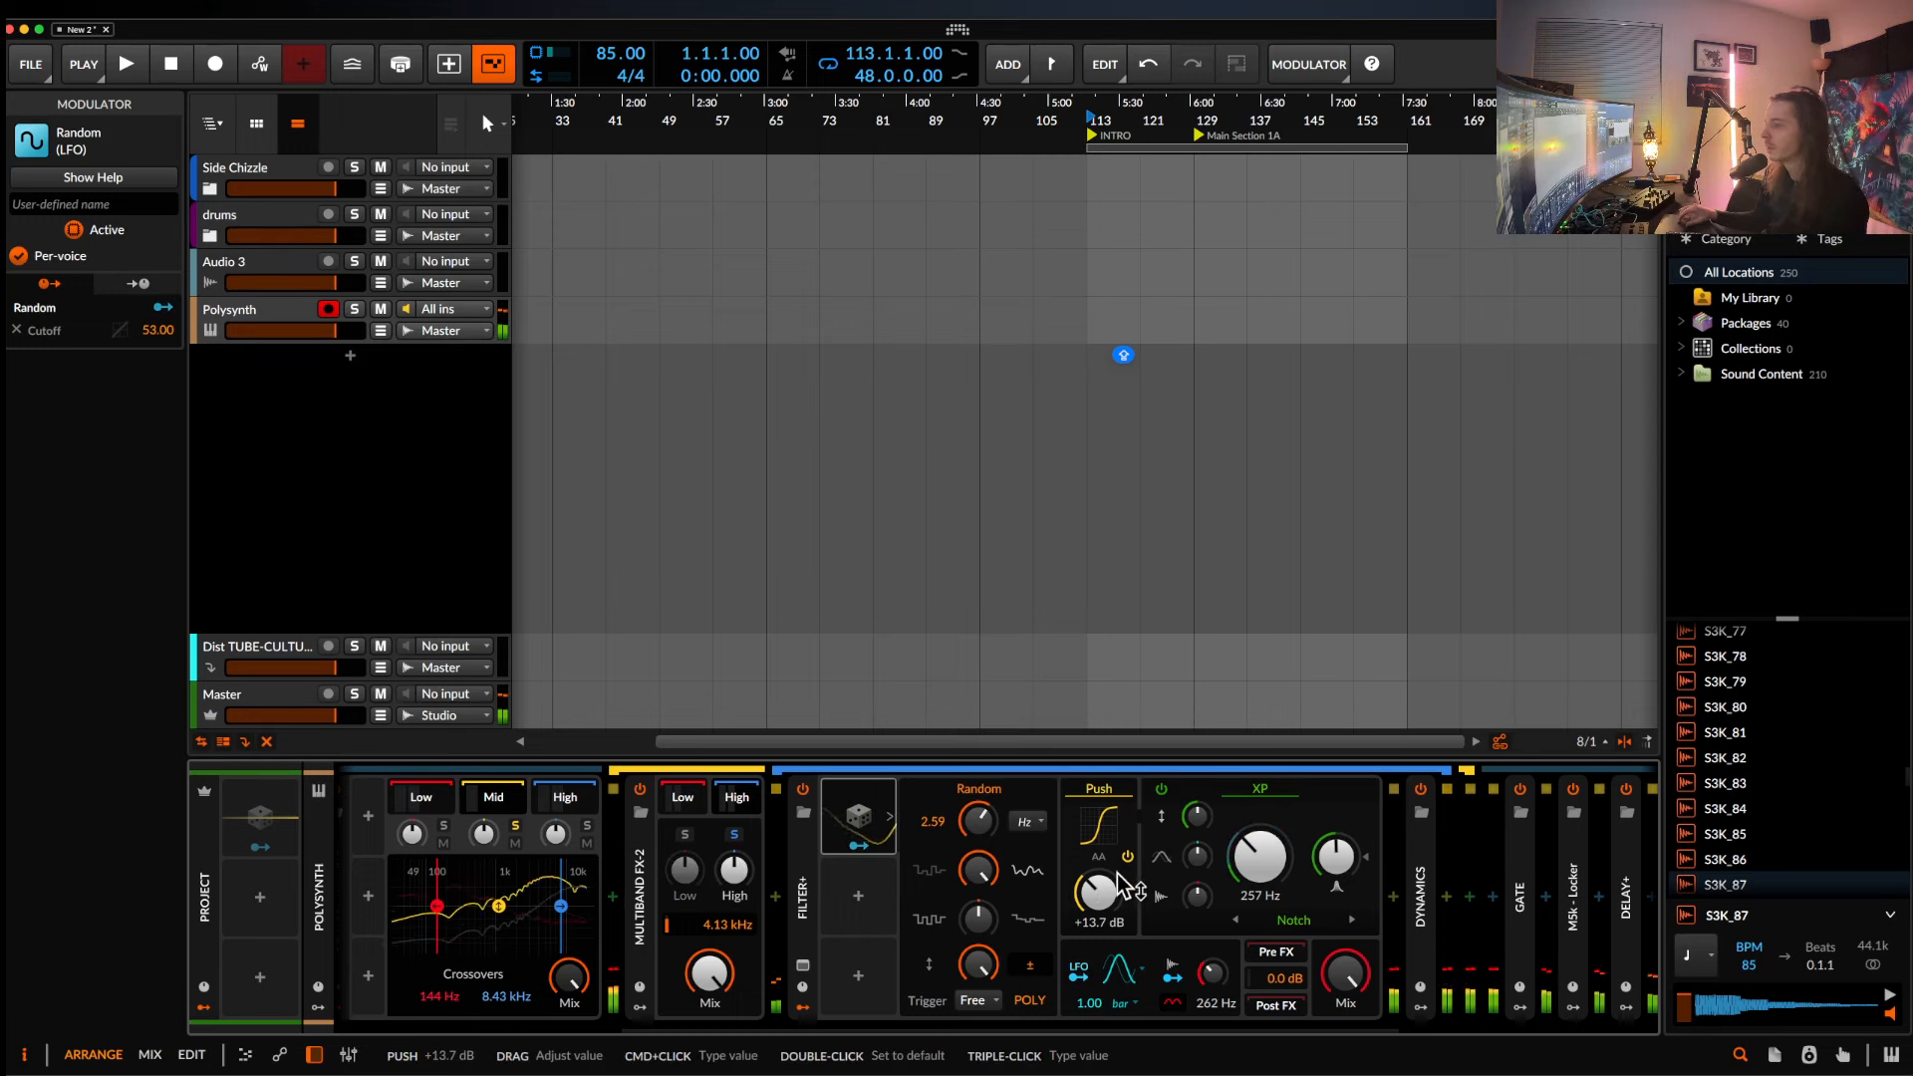
Set the High chain's Filter+ waveshaper drive to +20.3 dB, cutoff to 377 Hz and filter drive to +3.7 dB.
drag(1103, 893, 1103, 889)
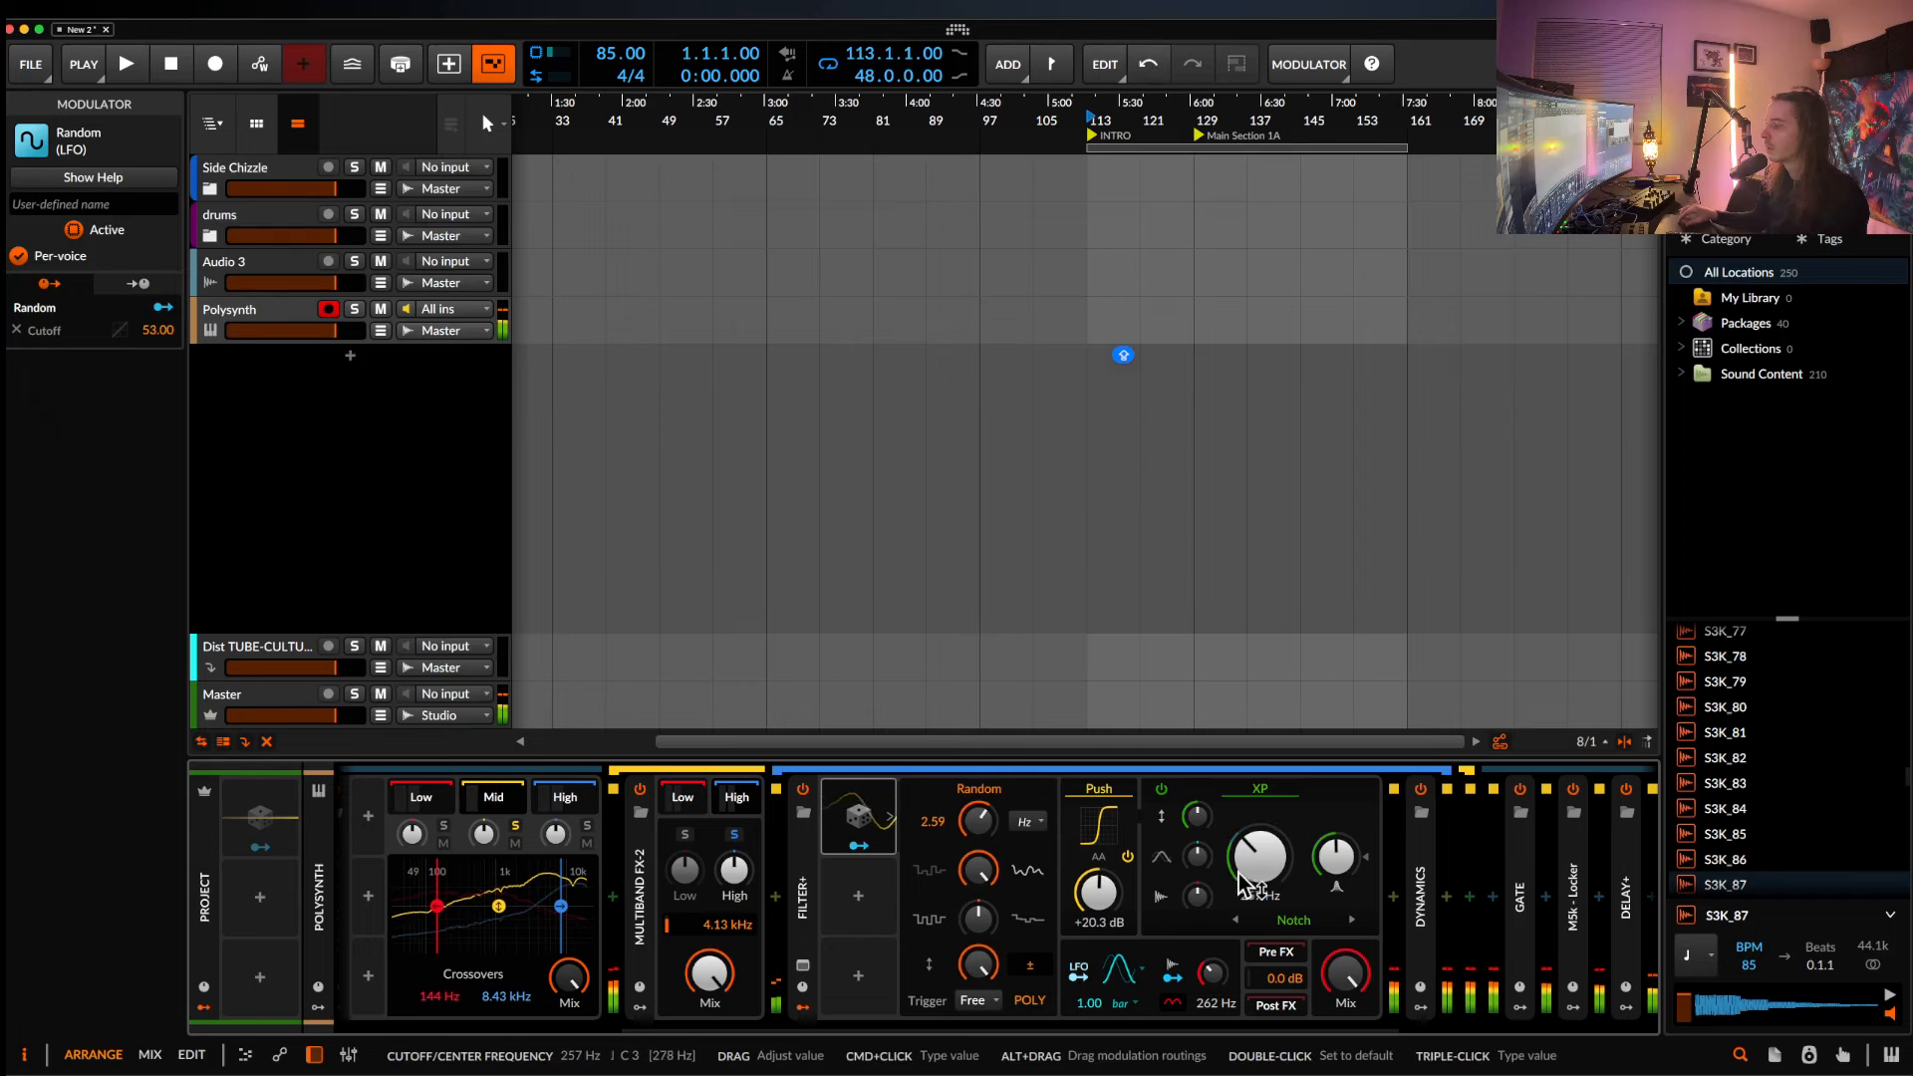
drag(1259, 857, 1295, 907)
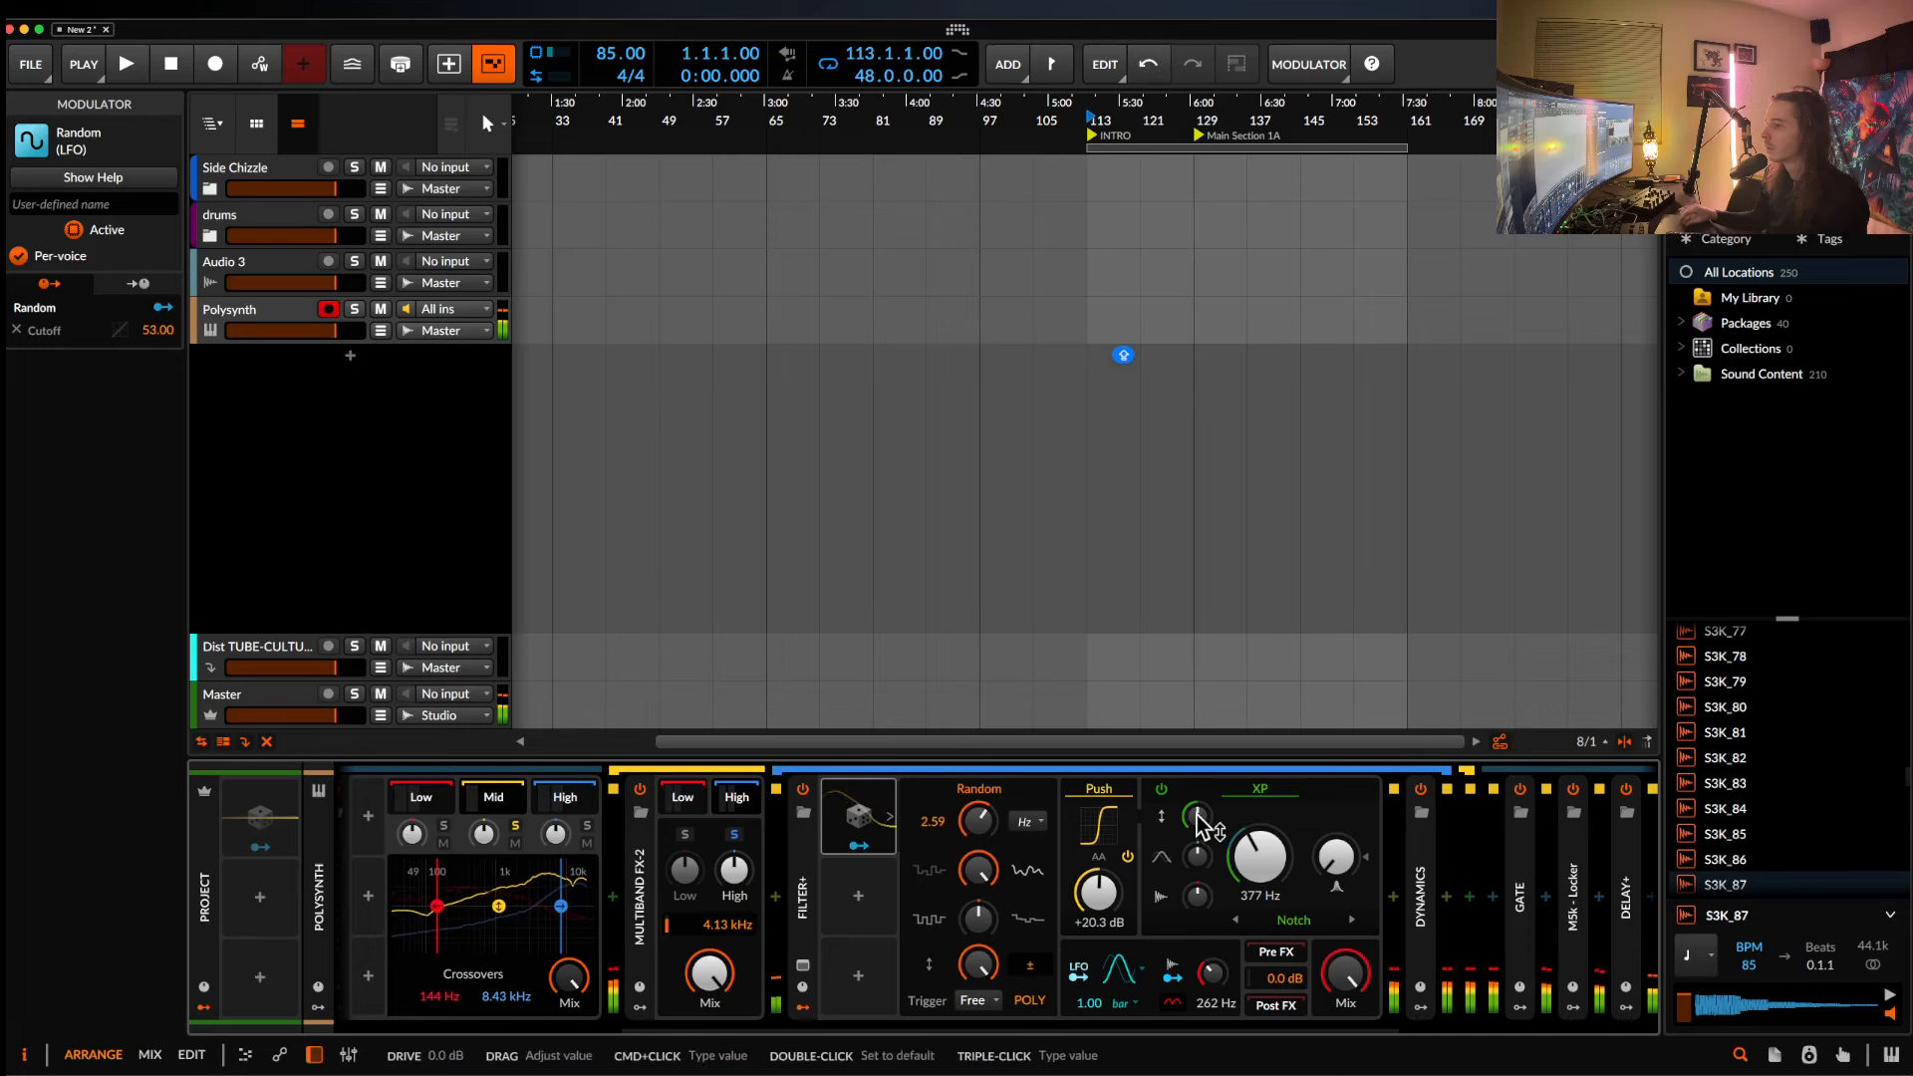
drag(1197, 815, 1196, 809)
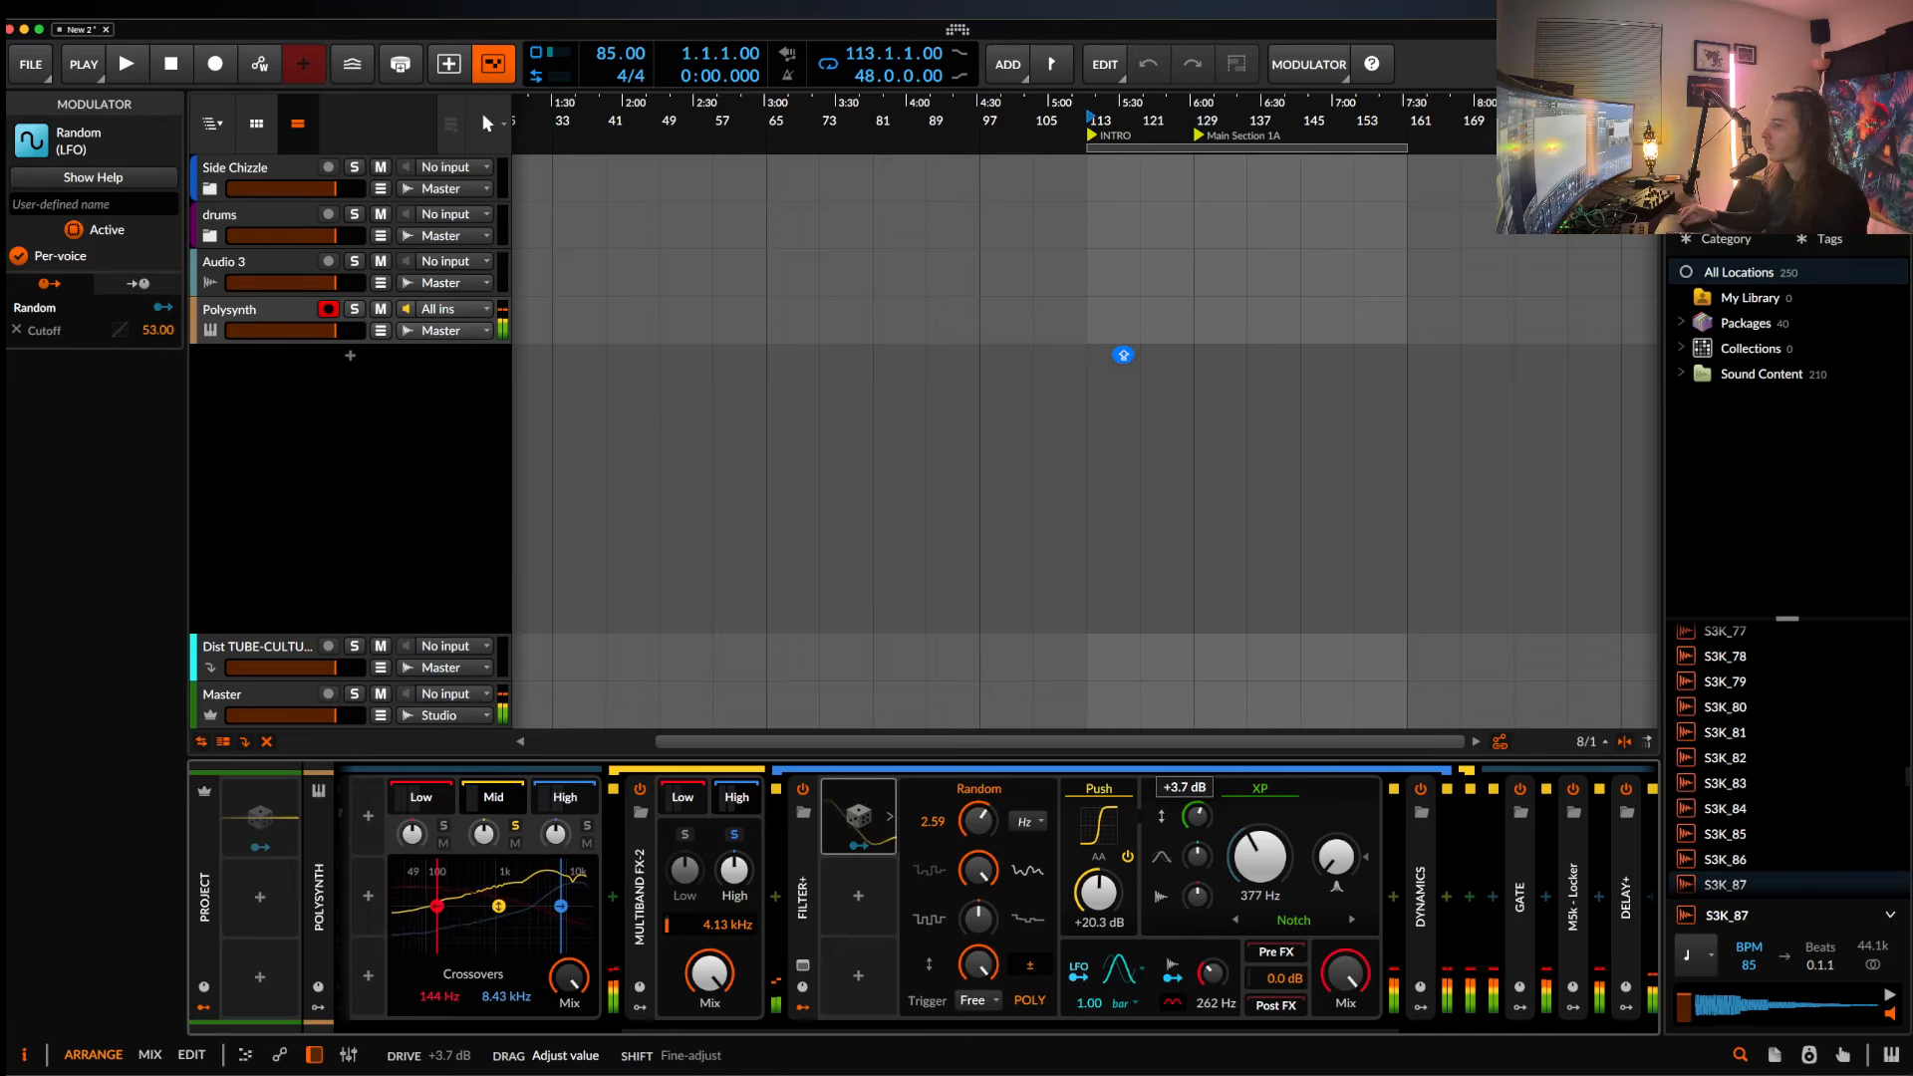
click(862, 847)
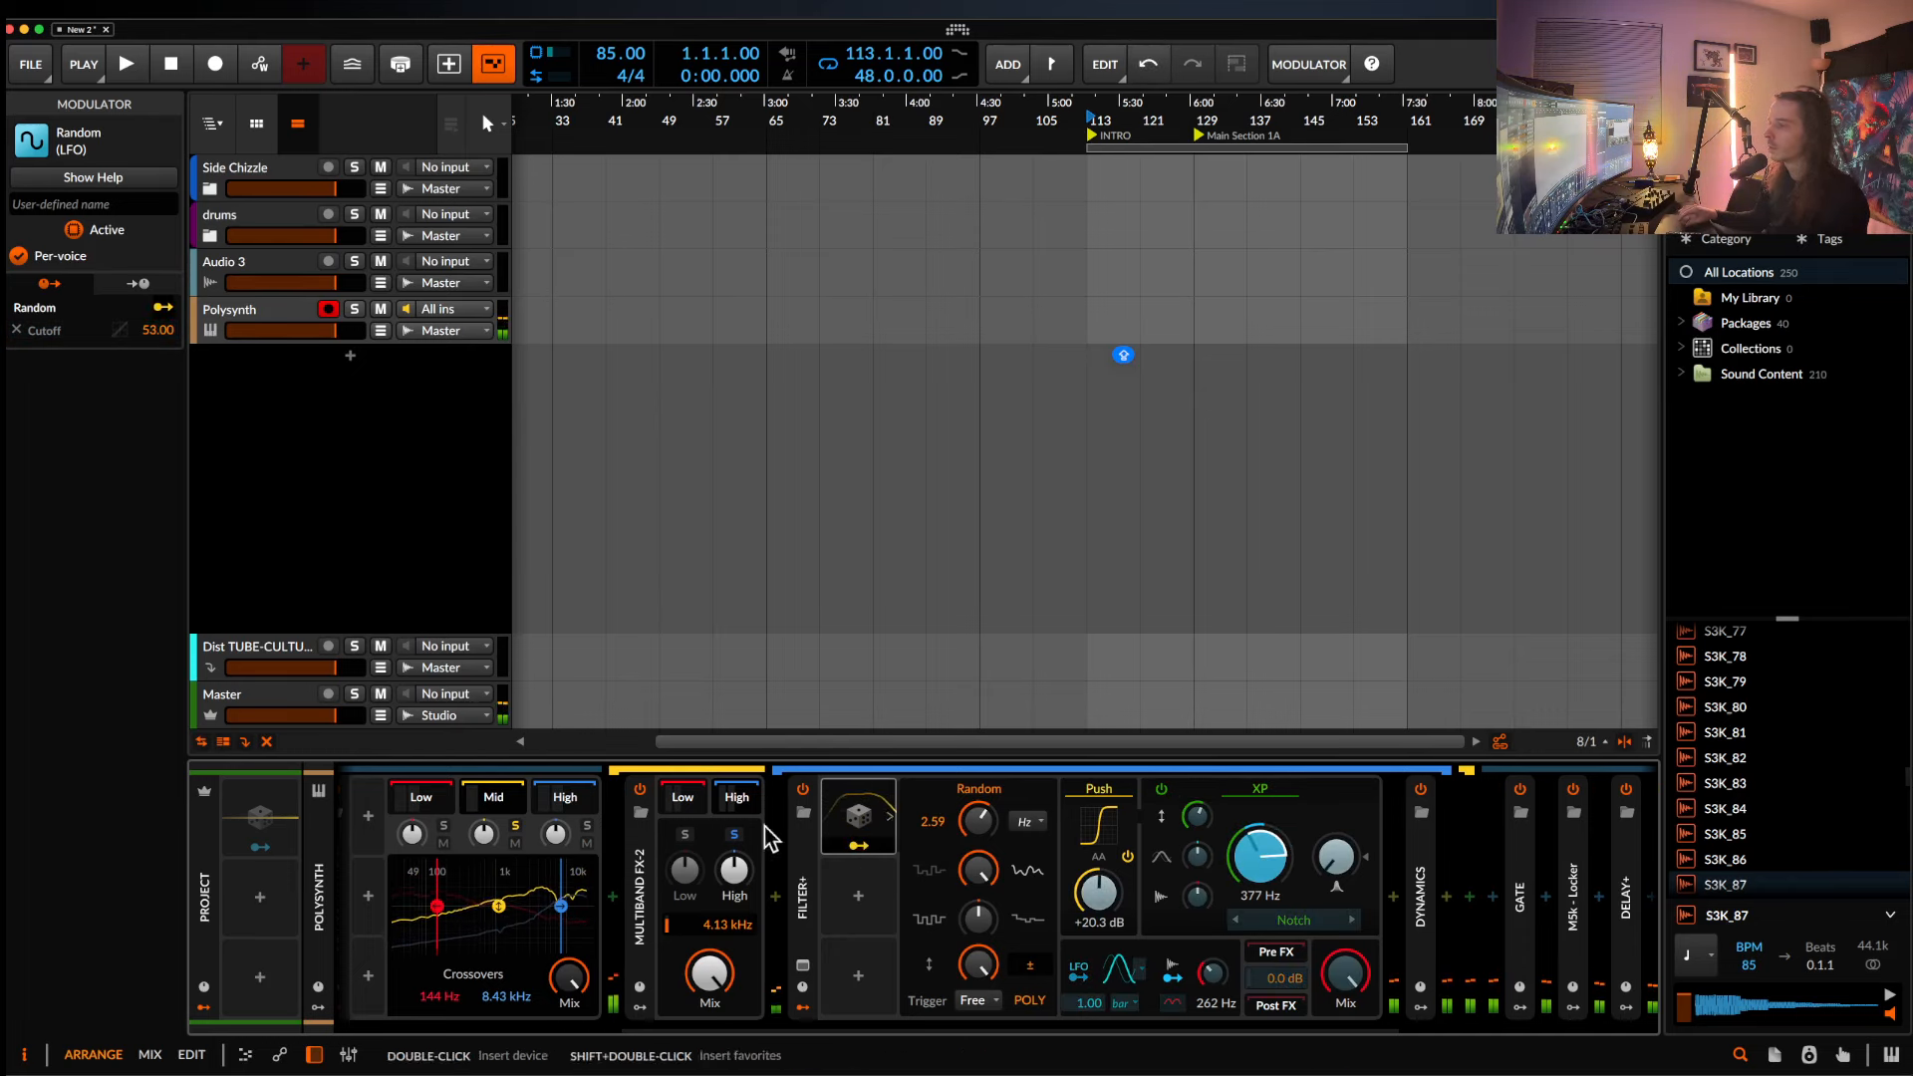
Show Multiband FX-2's Low chain and, in its Dynamics device, lower the high threshold and raise the high ratio.
click(727, 801)
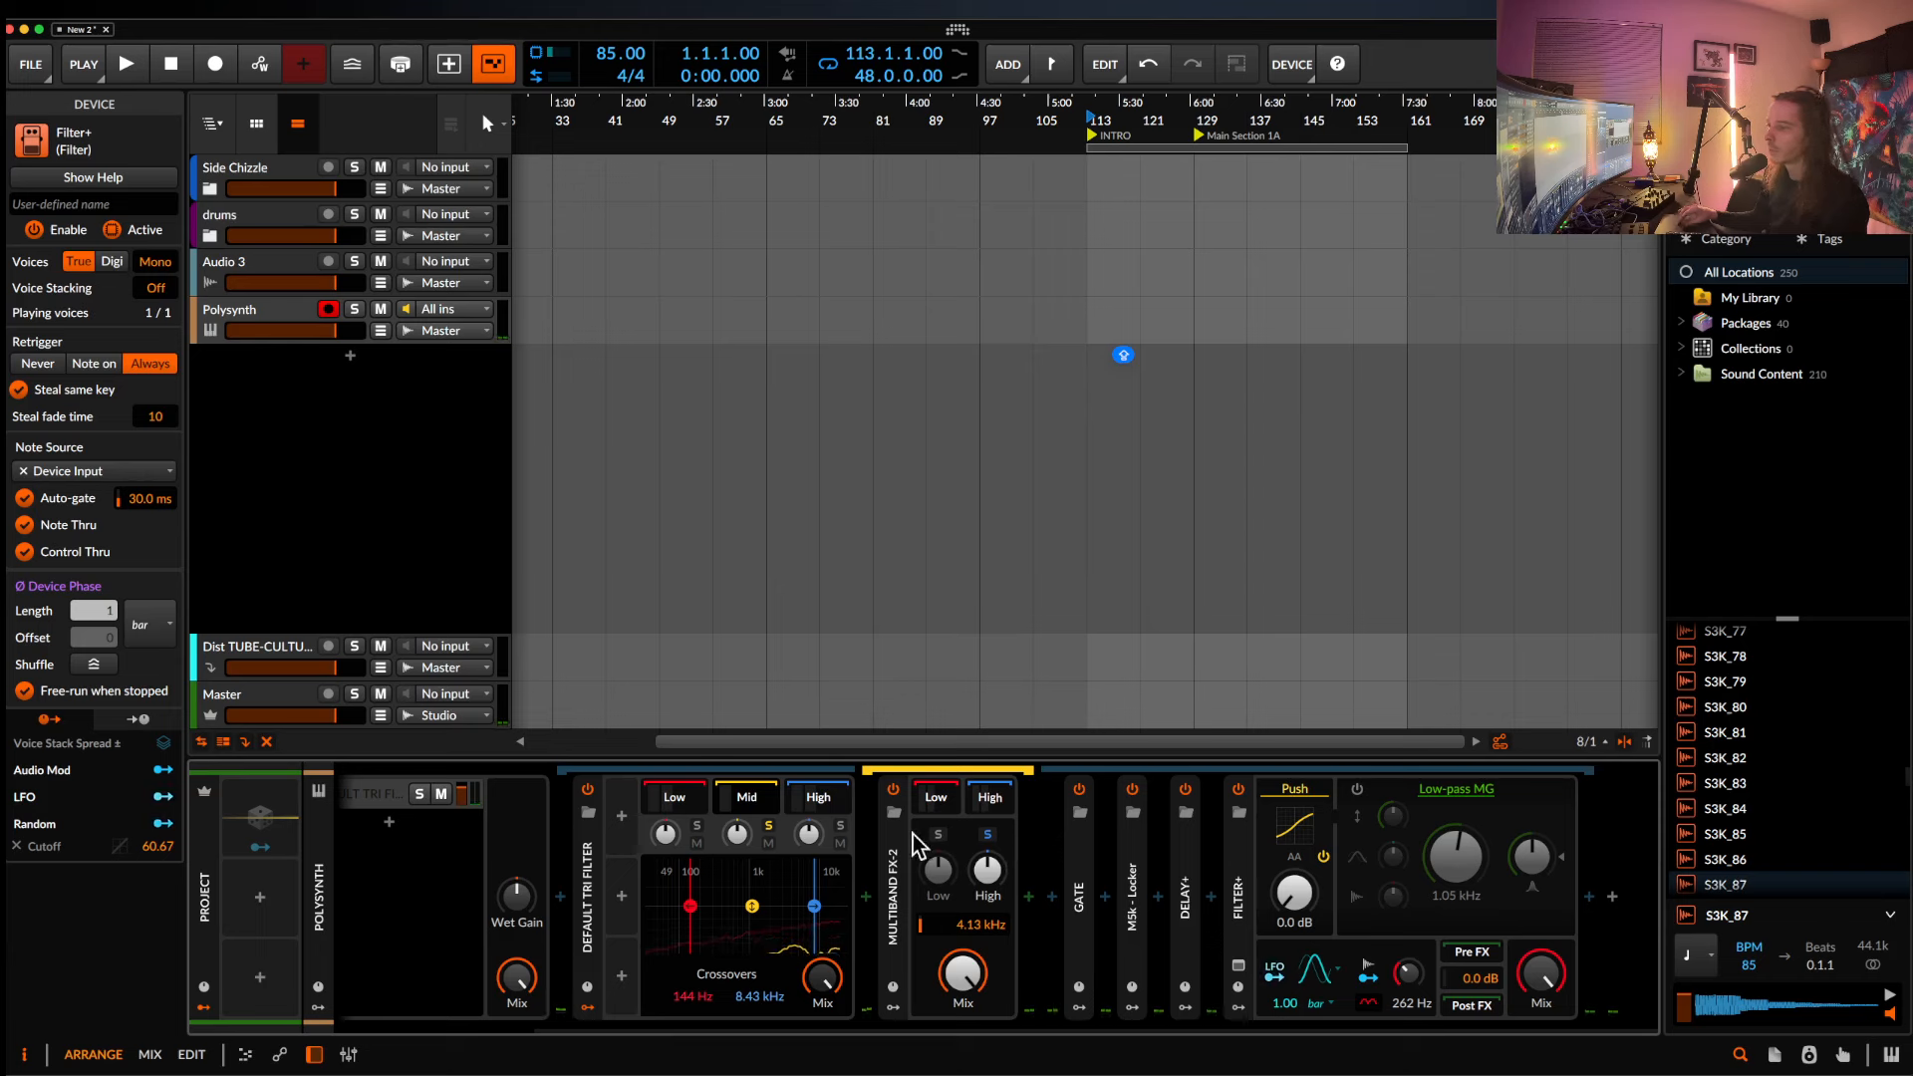
click(926, 804)
scroll(1110, 859, right, 2)
click(1162, 863)
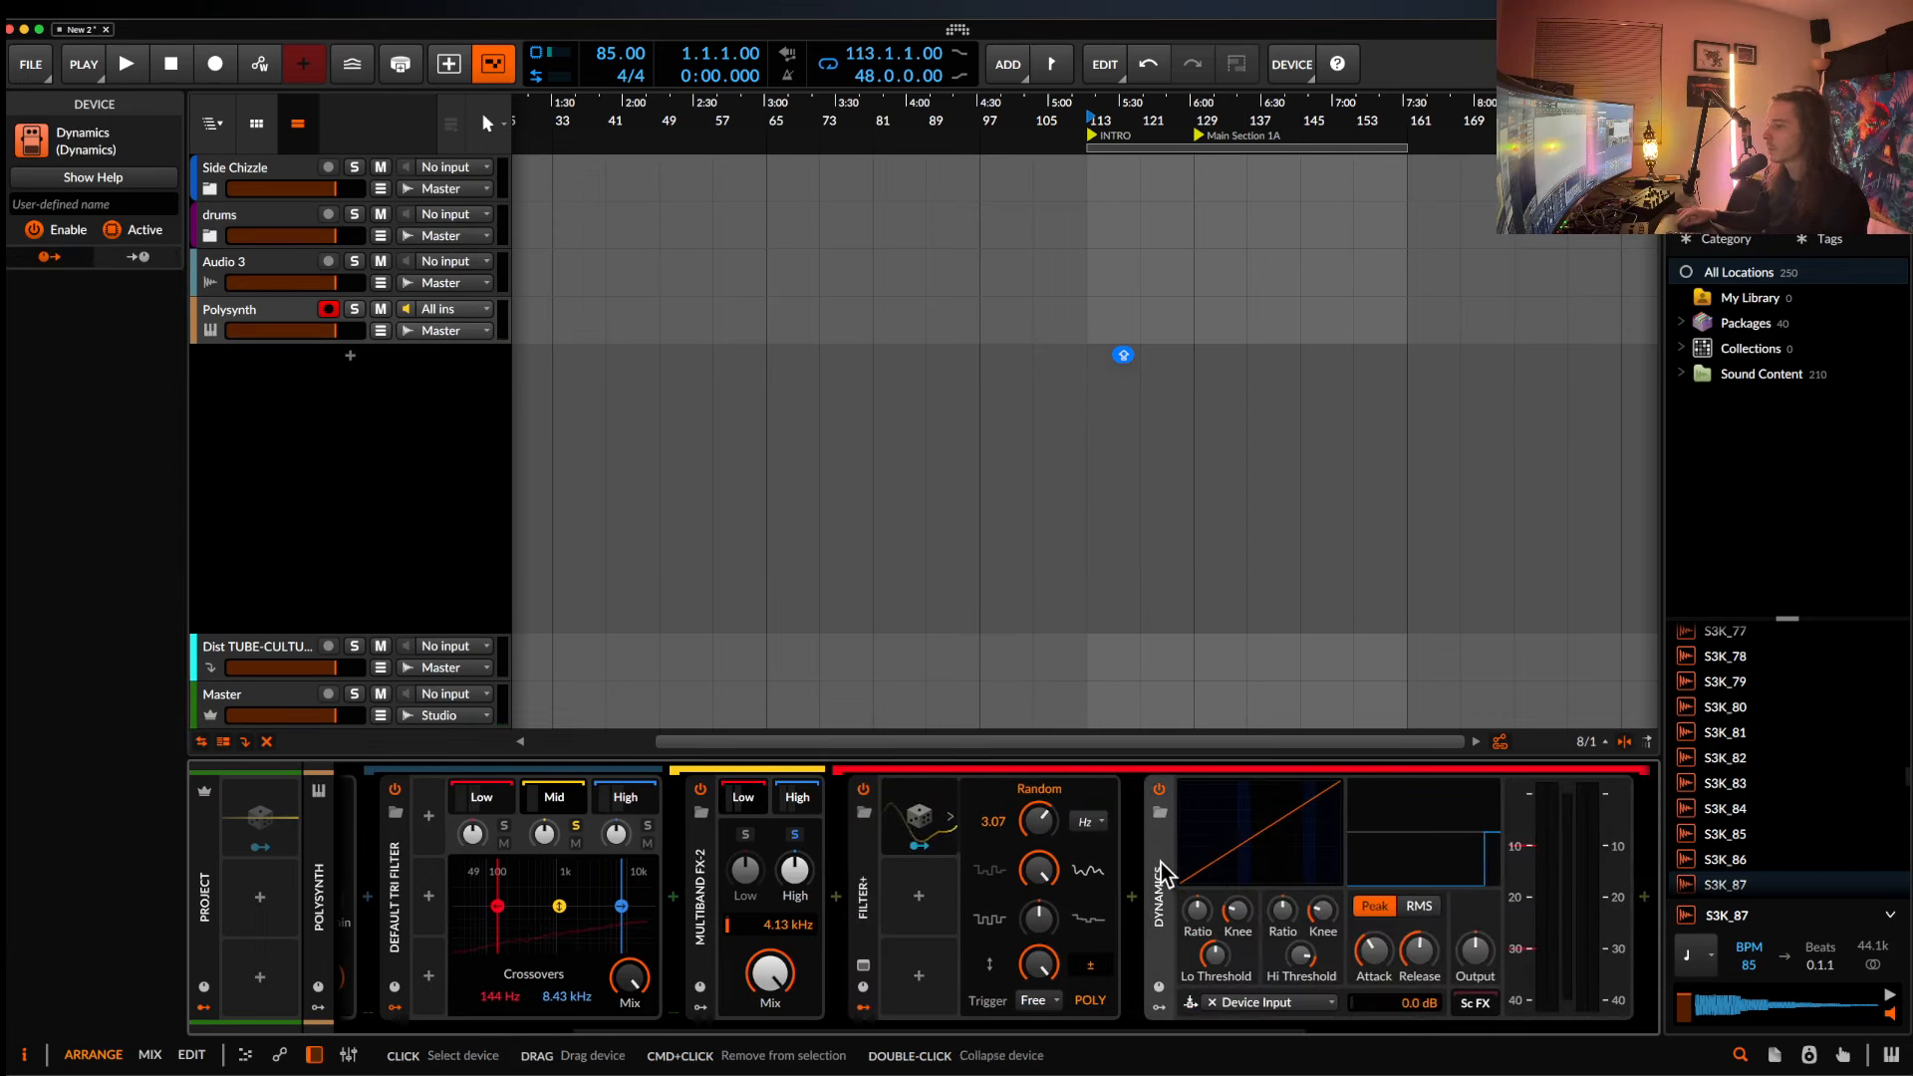
scroll(1162, 863, right, 3)
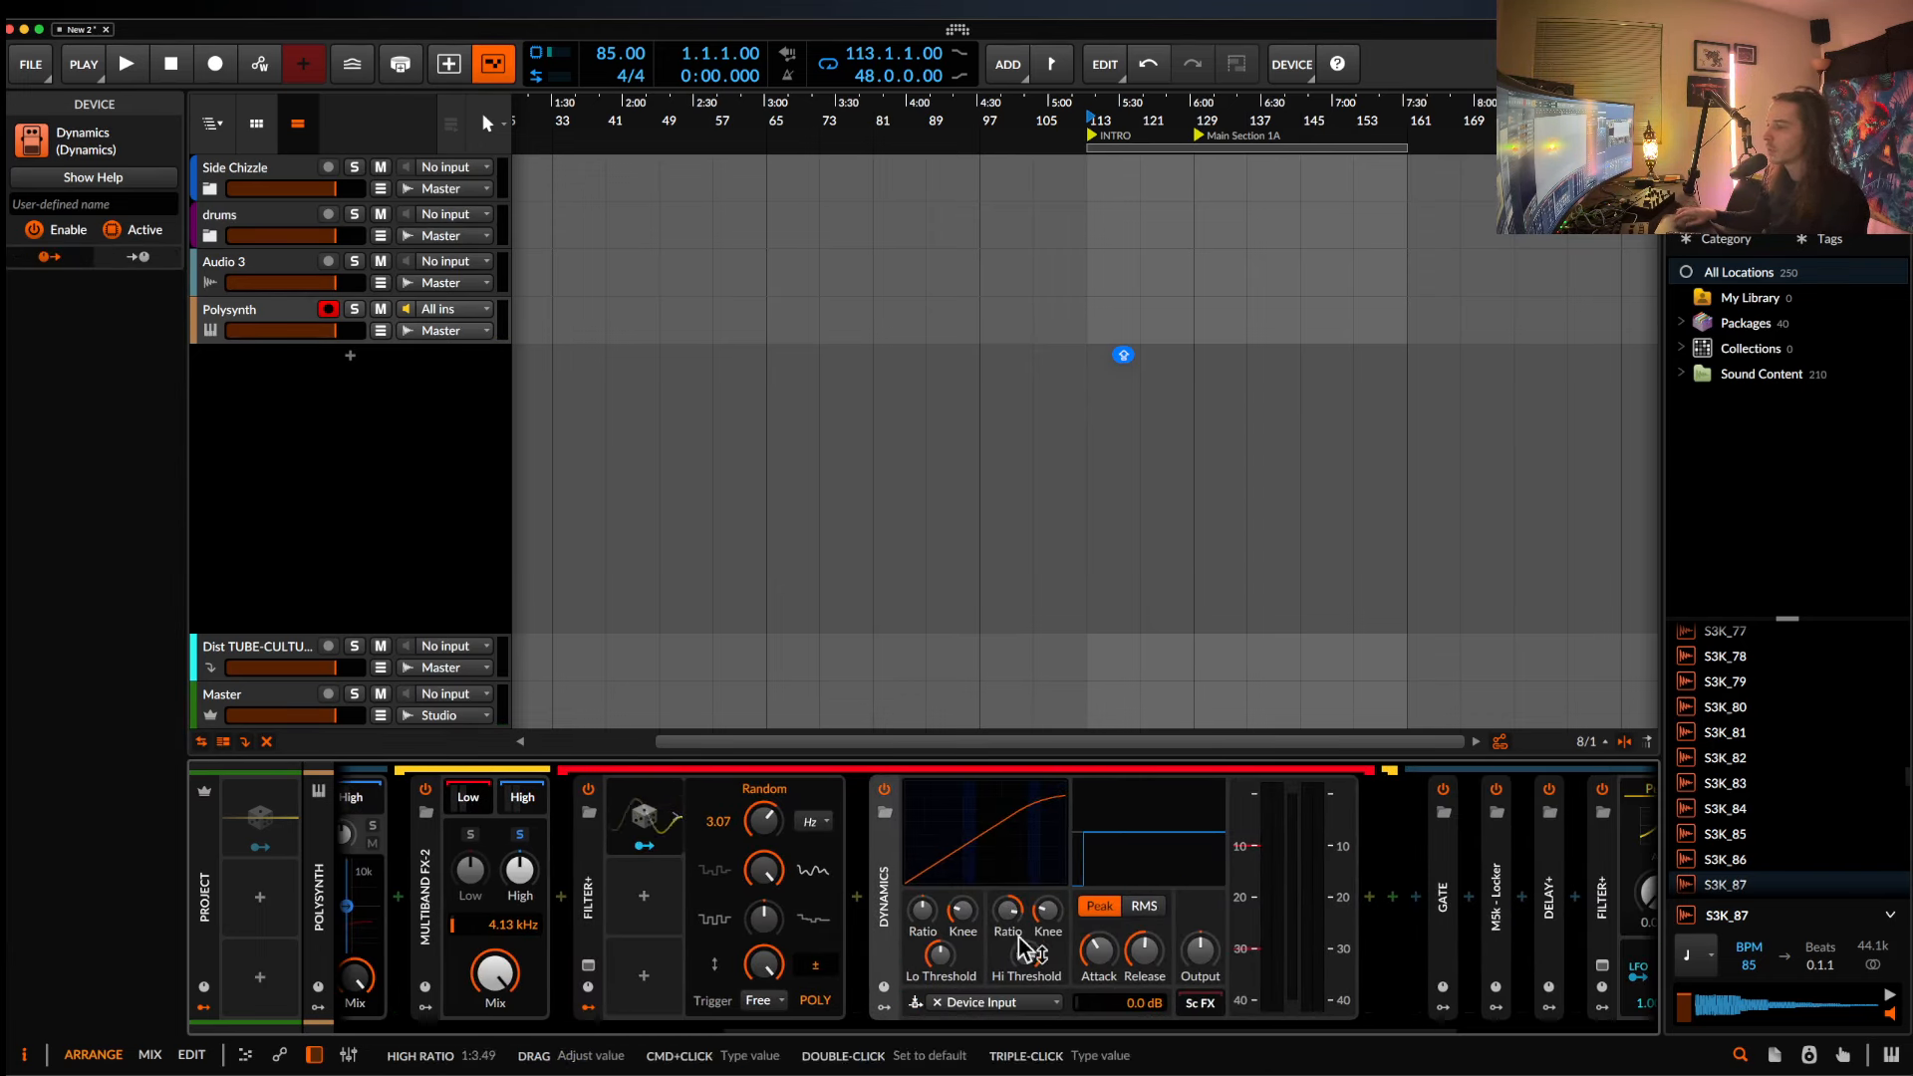
drag(1026, 955, 1026, 982)
drag(1011, 917, 1010, 897)
scroll(877, 892, left, 2)
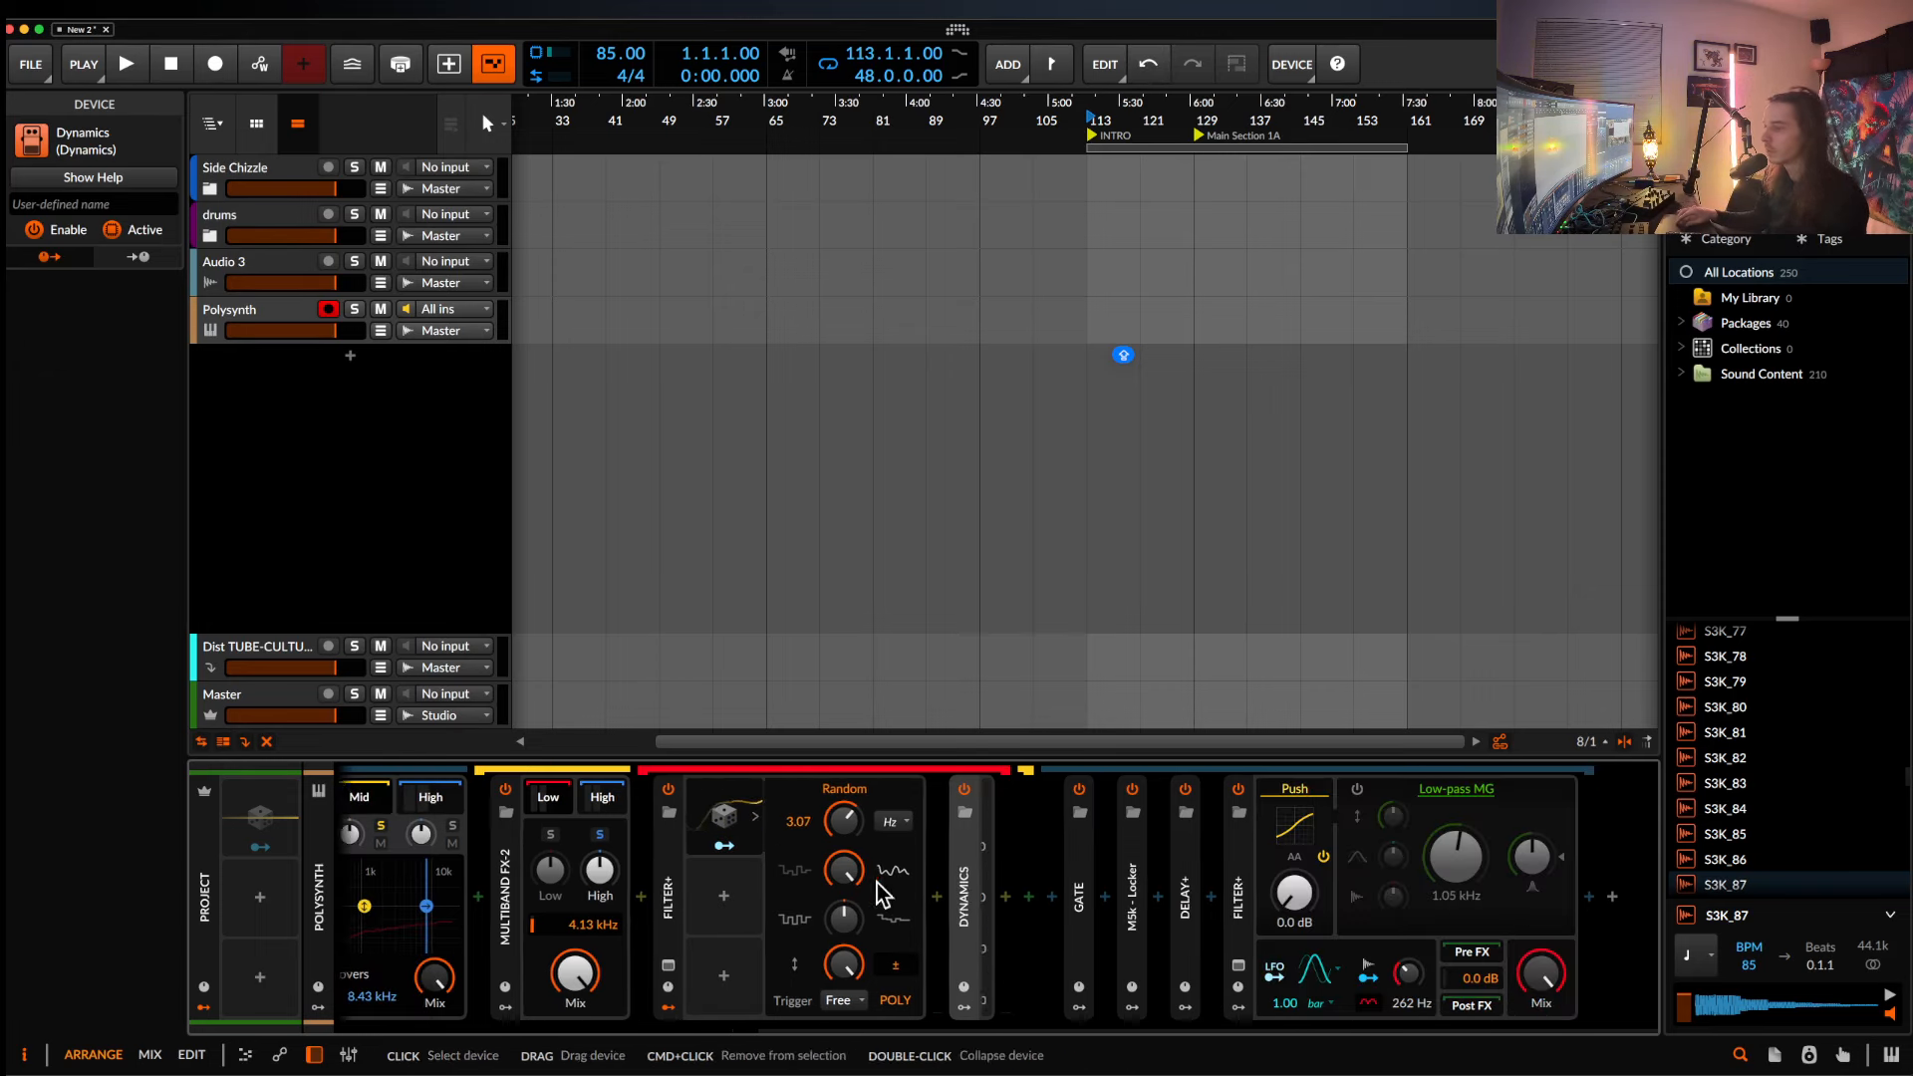
Show Multiband FX-2's High chain and give its Dynamics stronger high compression with a 0.10 ms attack.
click(611, 802)
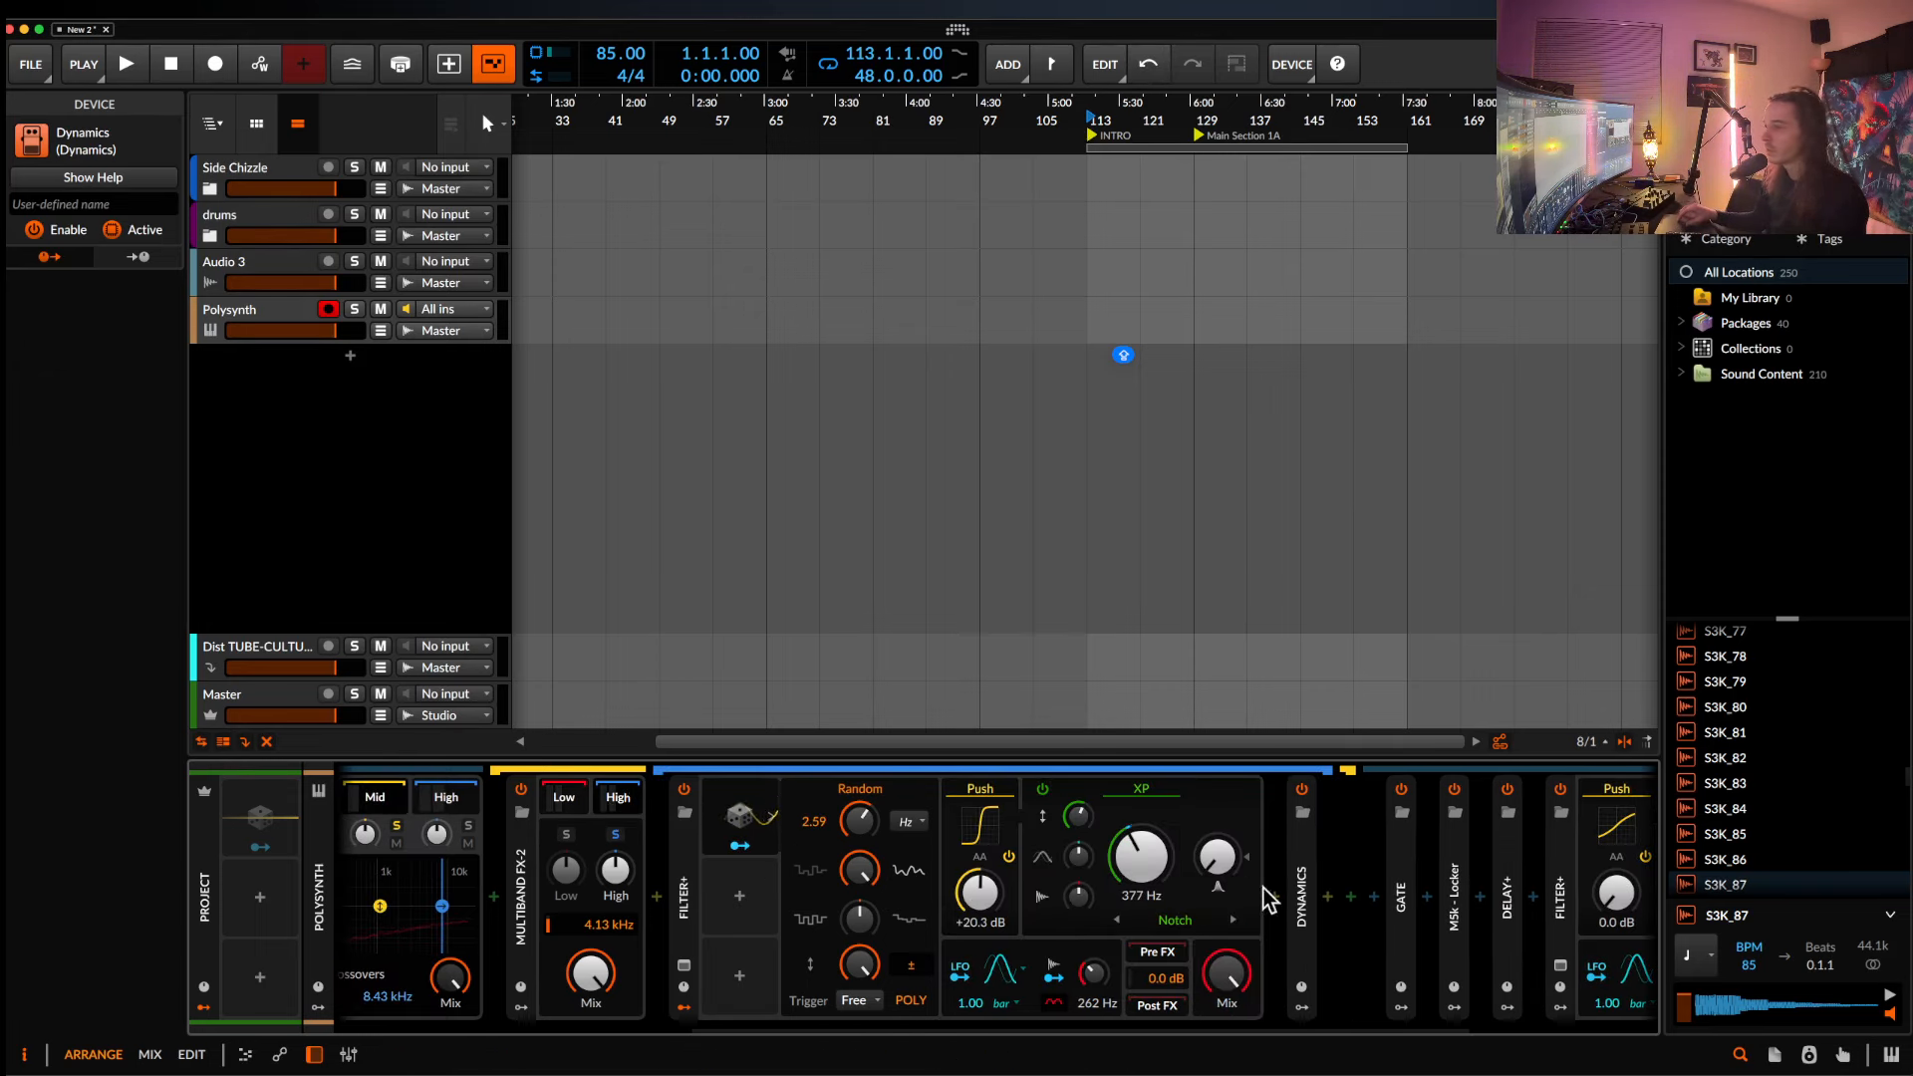
scroll(1300, 888, right, 8)
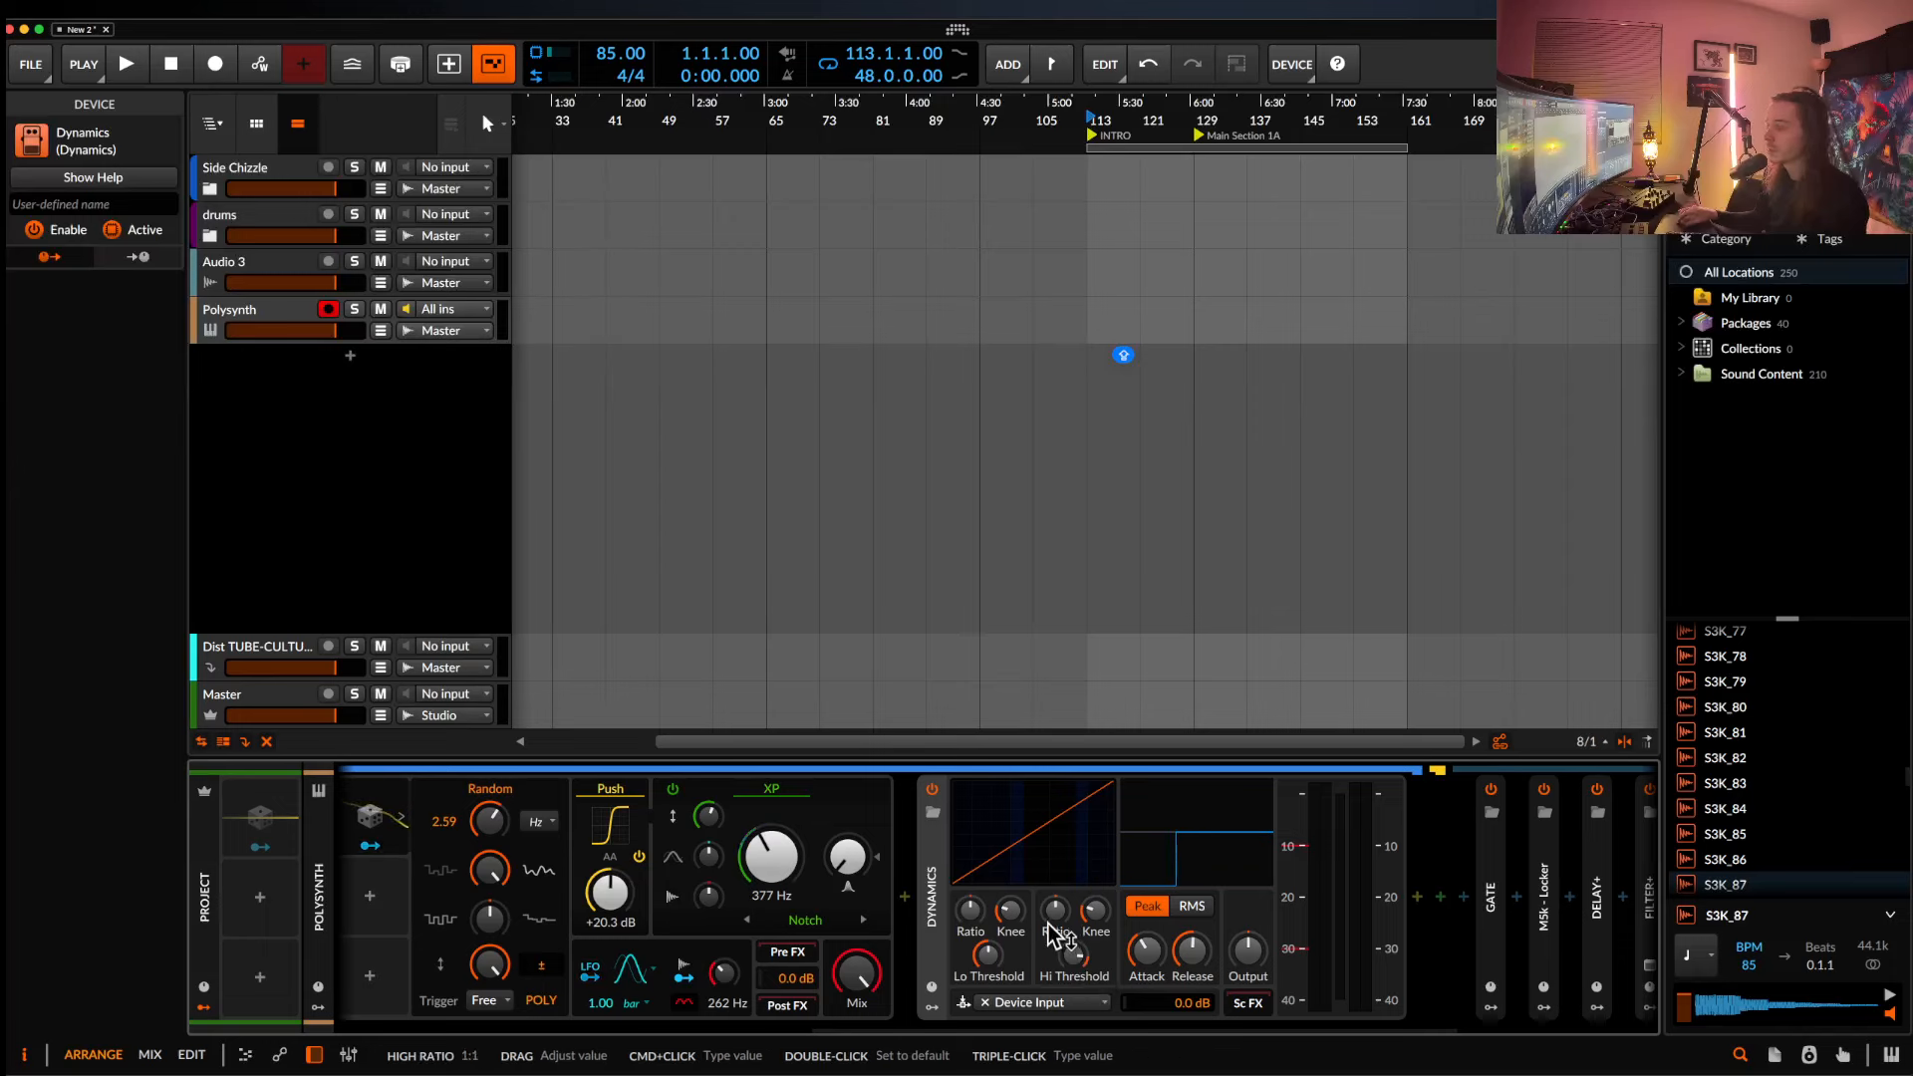
drag(1055, 908, 1074, 945)
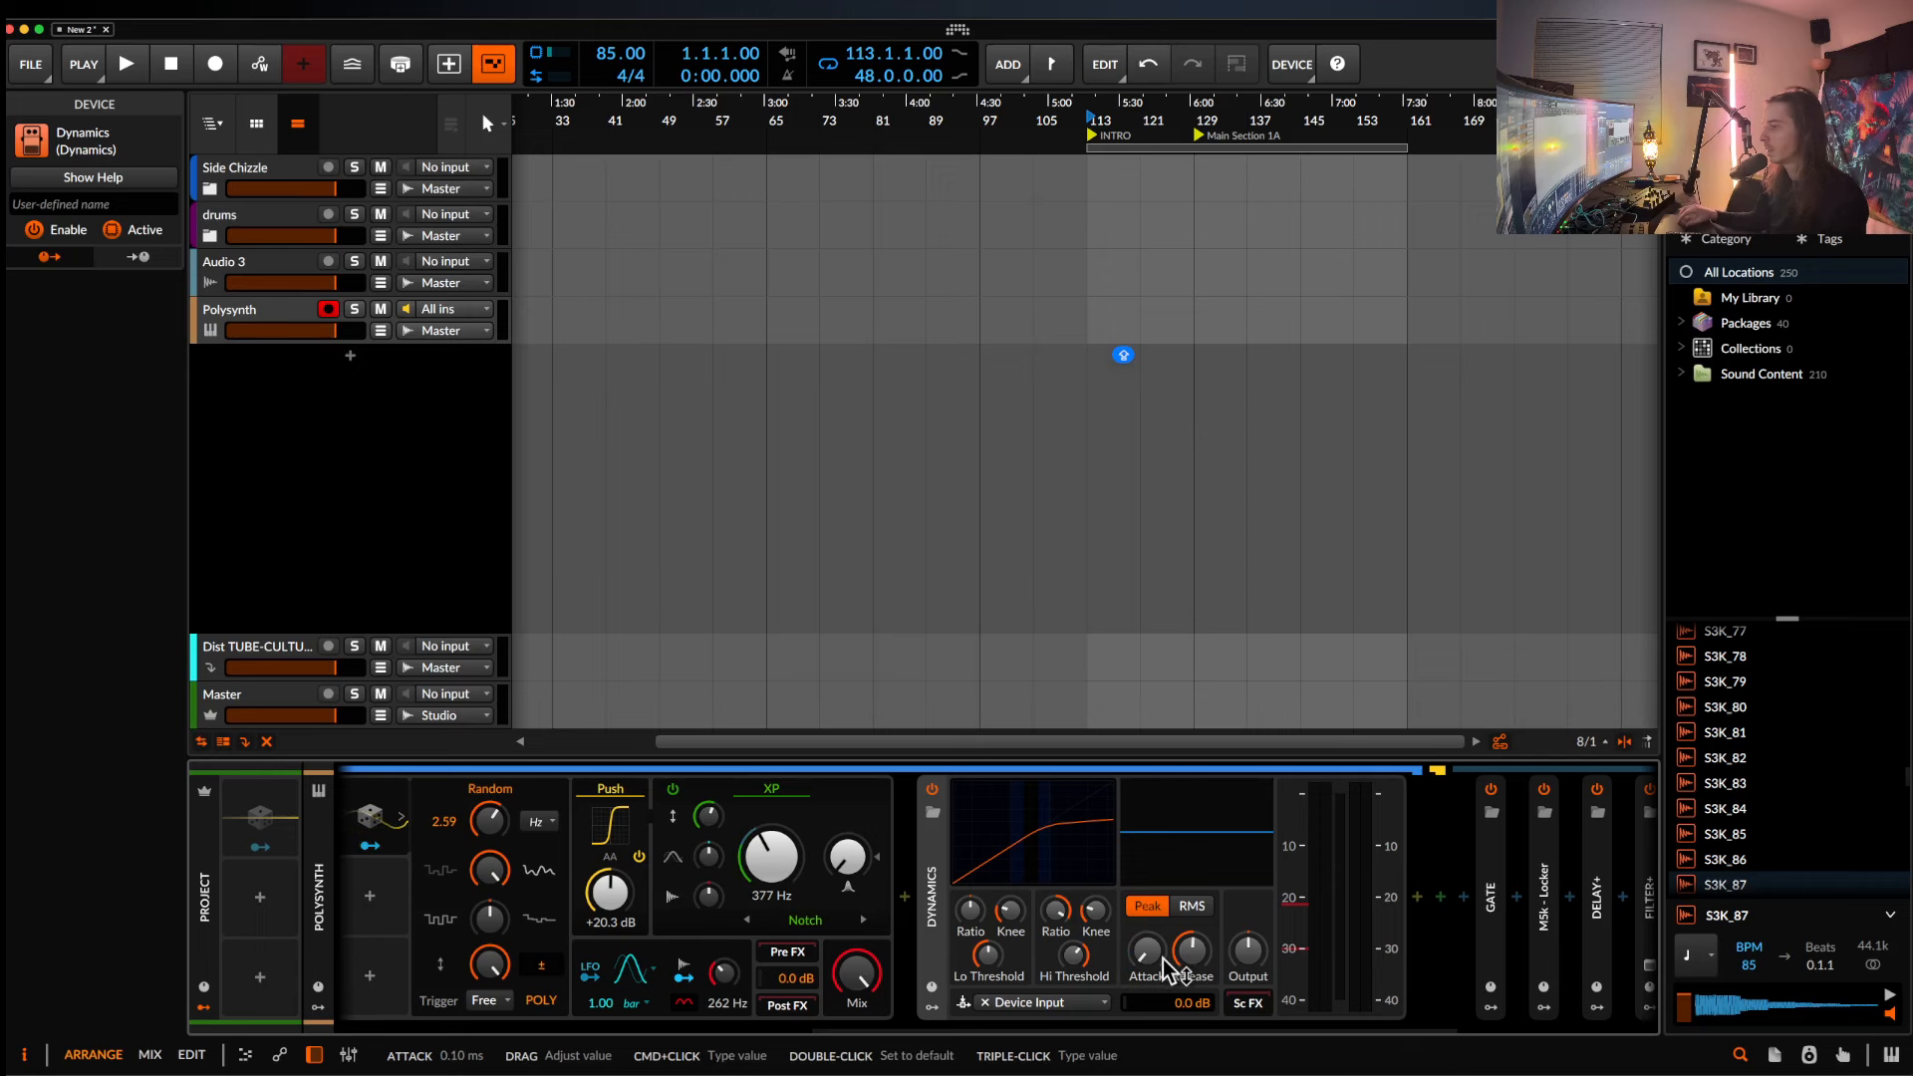
scroll(911, 895, left, 5)
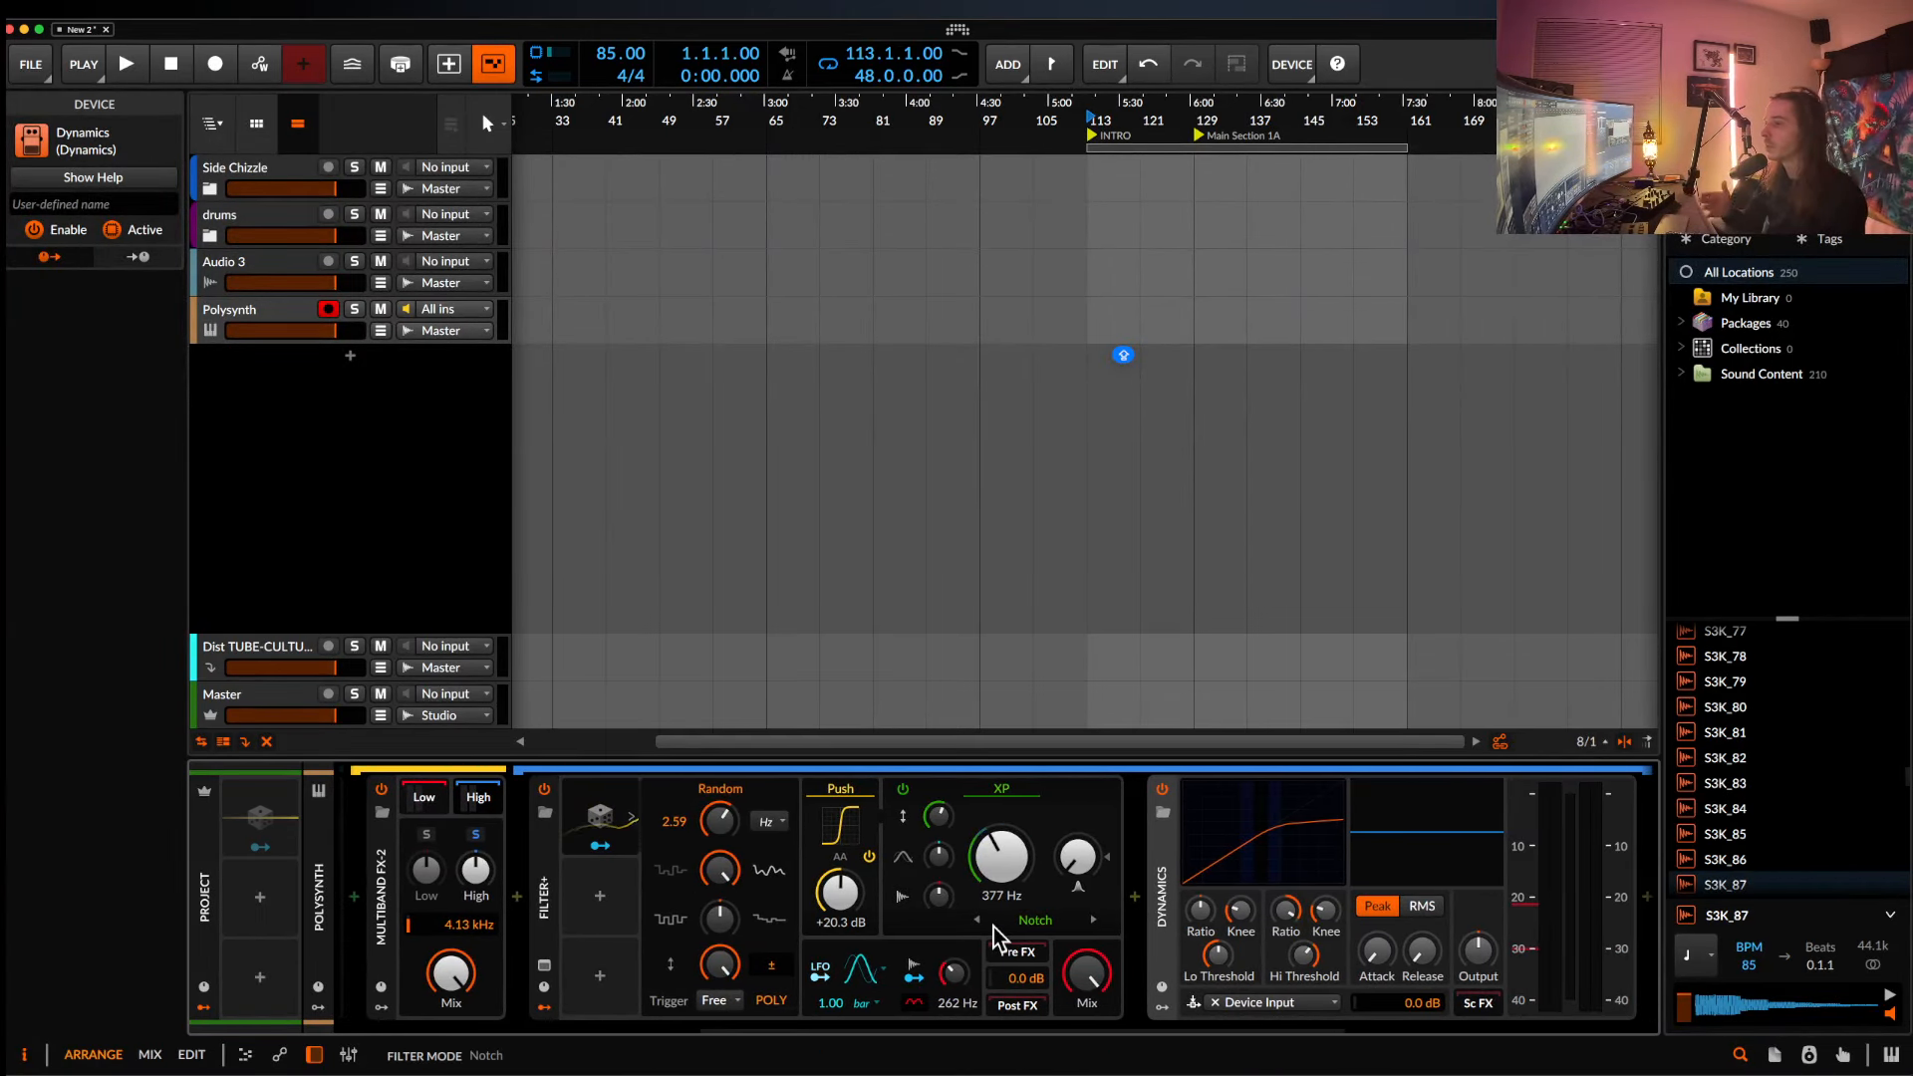
scroll(855, 974, left, 2)
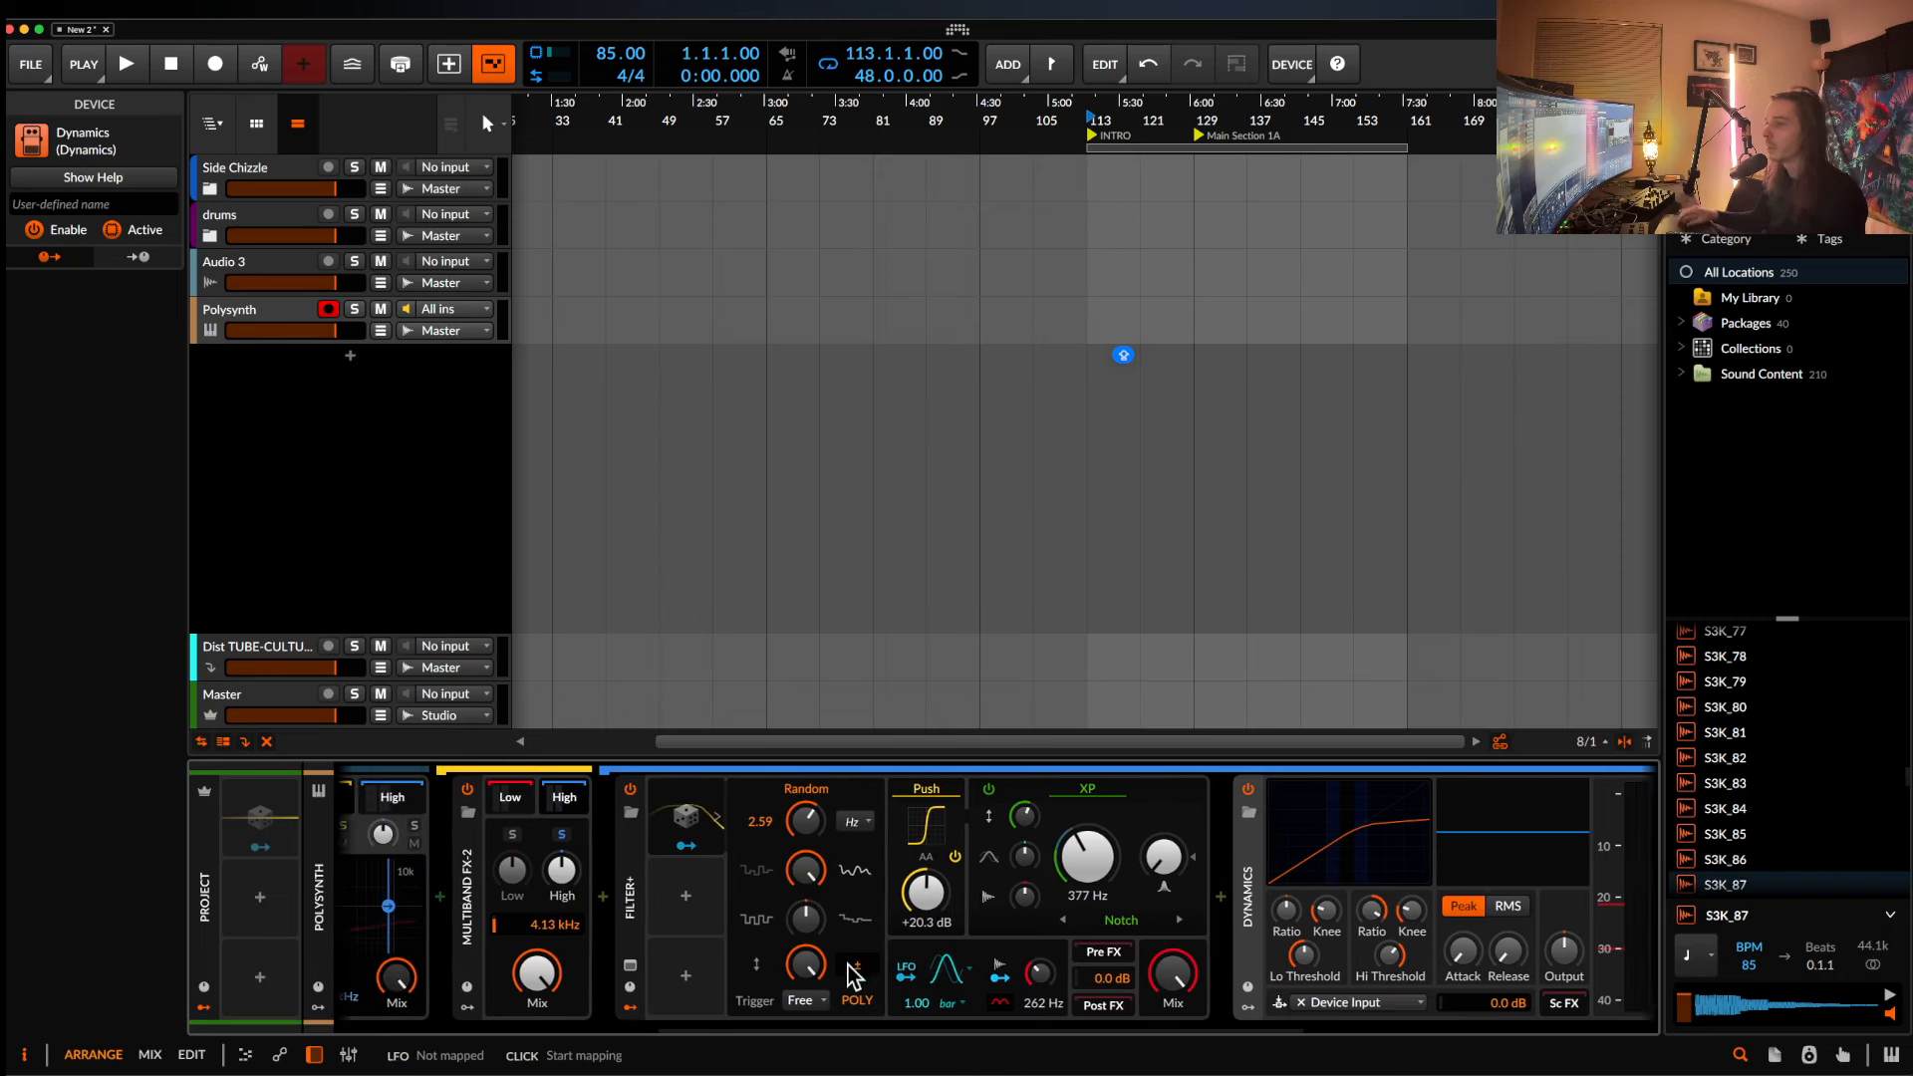
scroll(854, 975, left, 3)
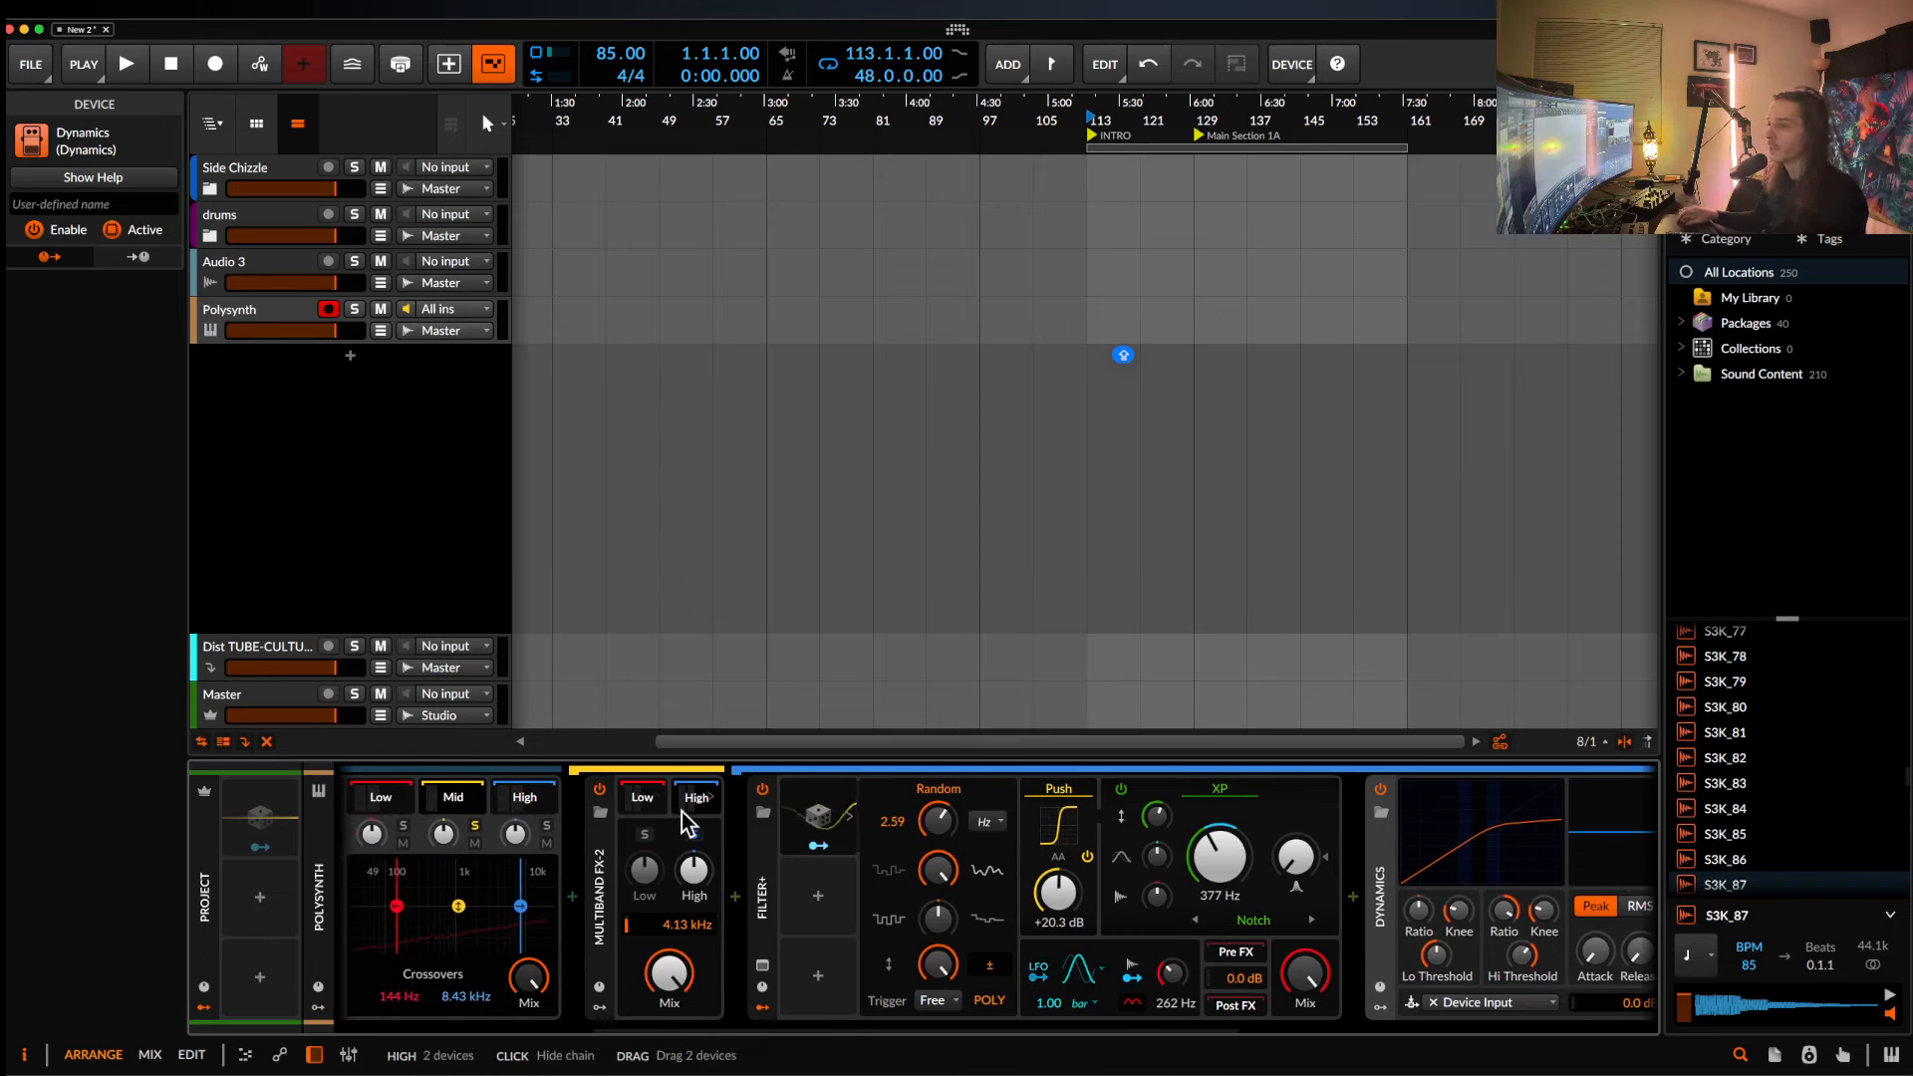
Return to the Low chain's Dynamics, set minimum attack and about 147 ms release, and collapse Multiband FX-2.
click(642, 800)
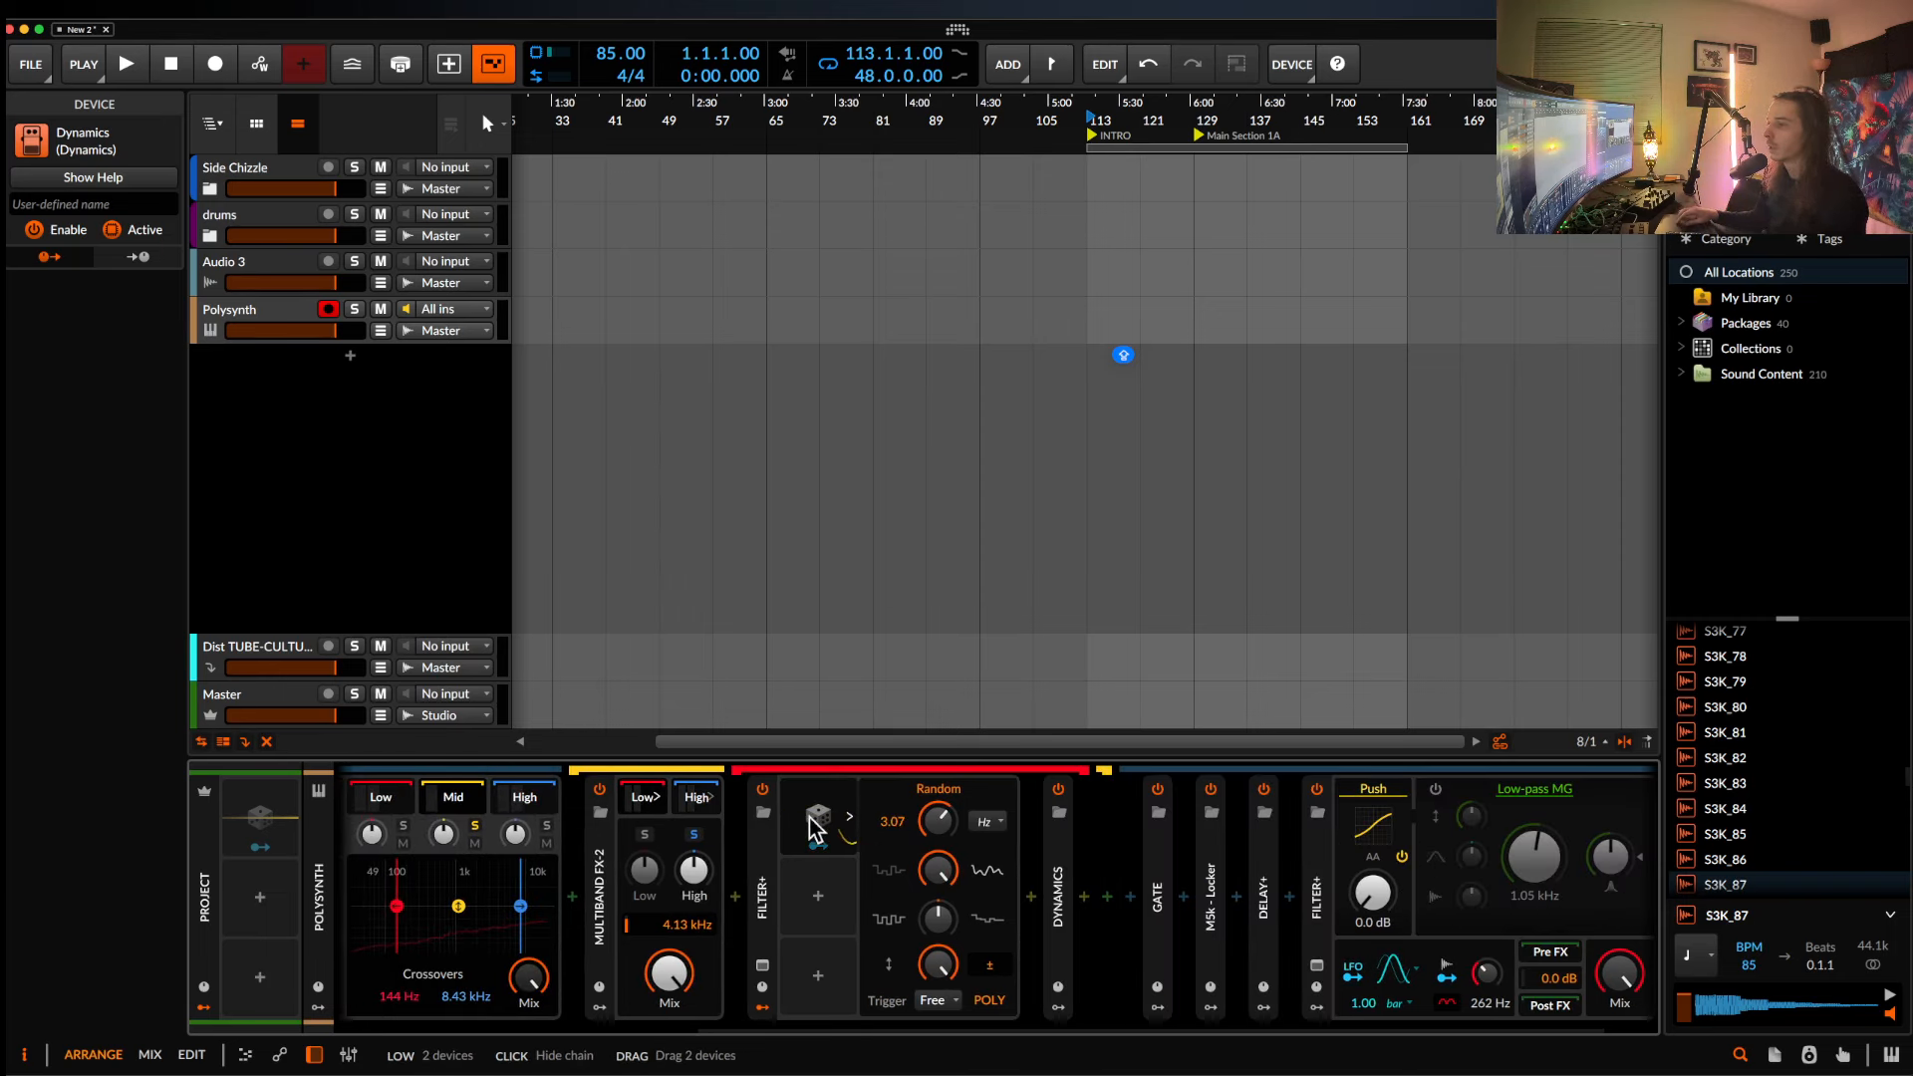
click(1061, 857)
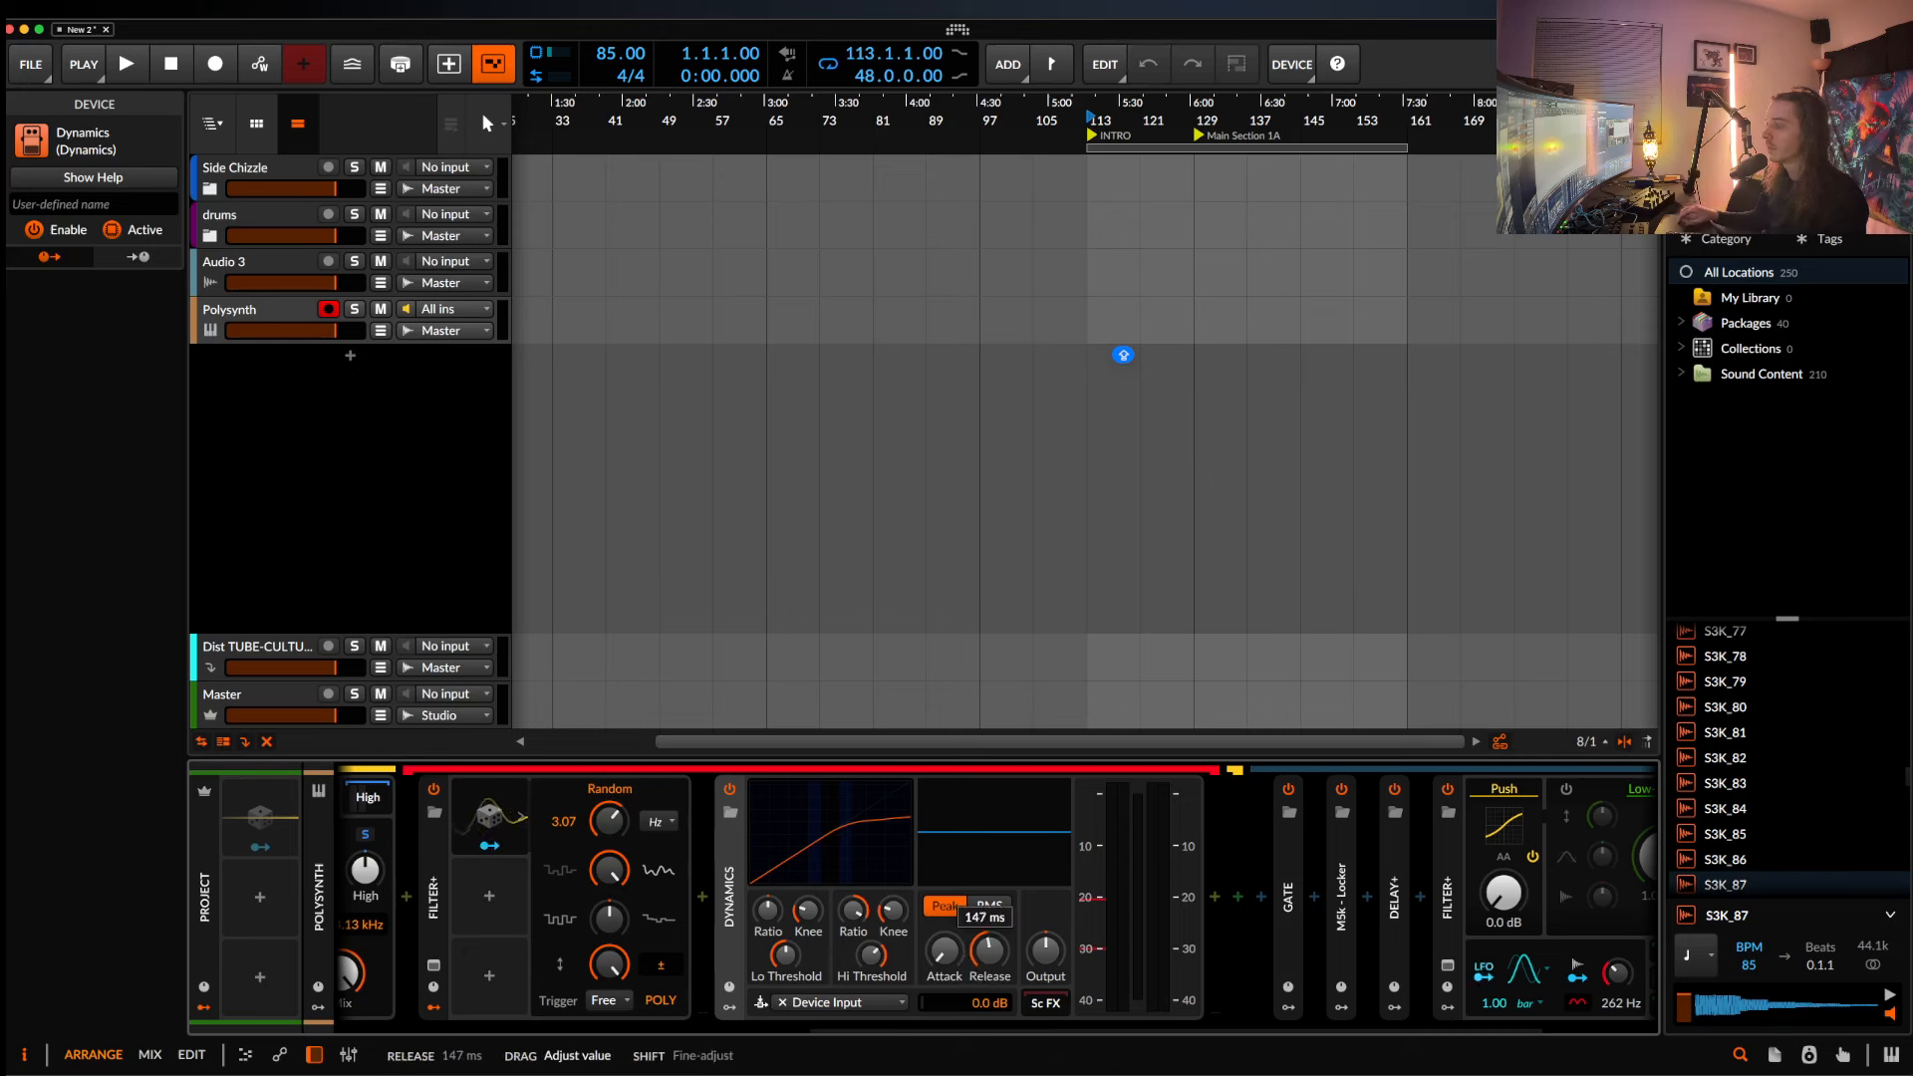
scroll(877, 947, left, 5)
double_click(918, 867)
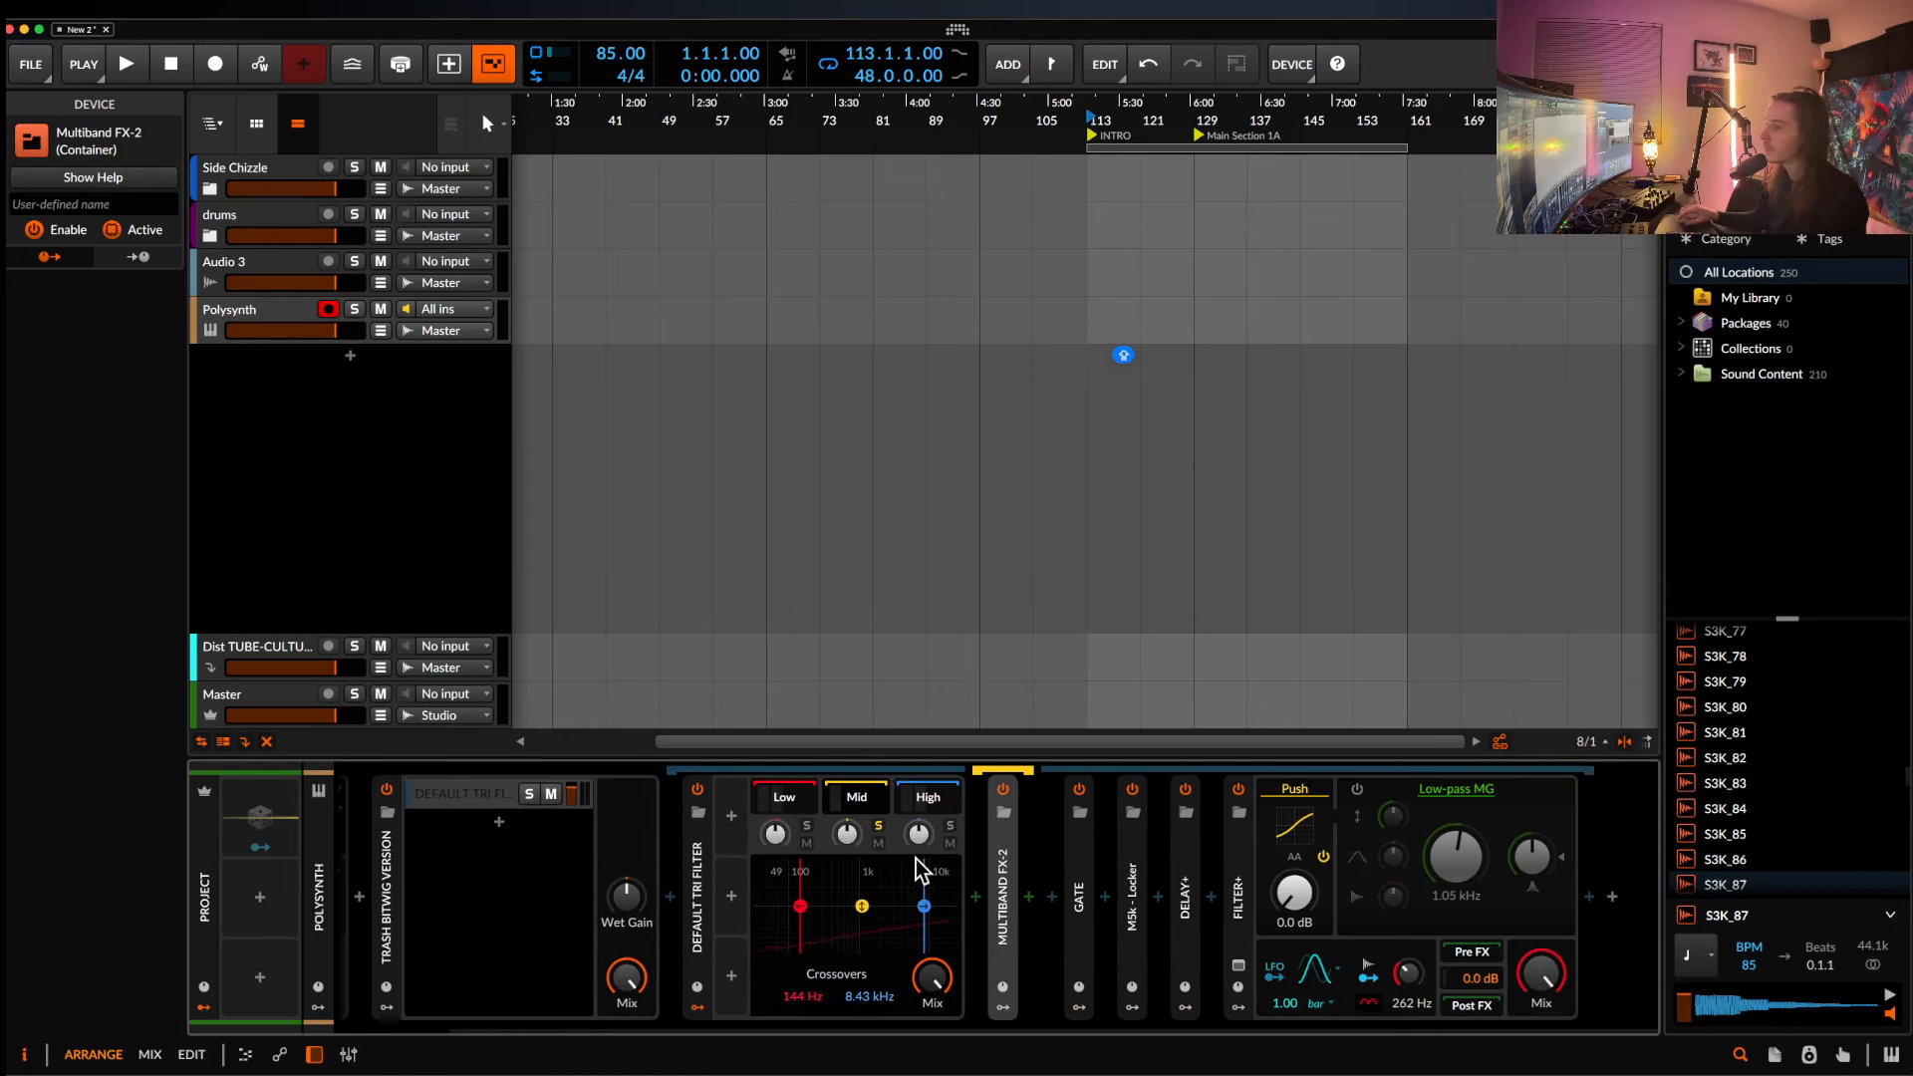
Show the High chain of Default Tri Filter, expand its Filter+ and enable the Low-pass MG filter with cutoff at 33.5 kHz.
click(939, 803)
double_click(998, 865)
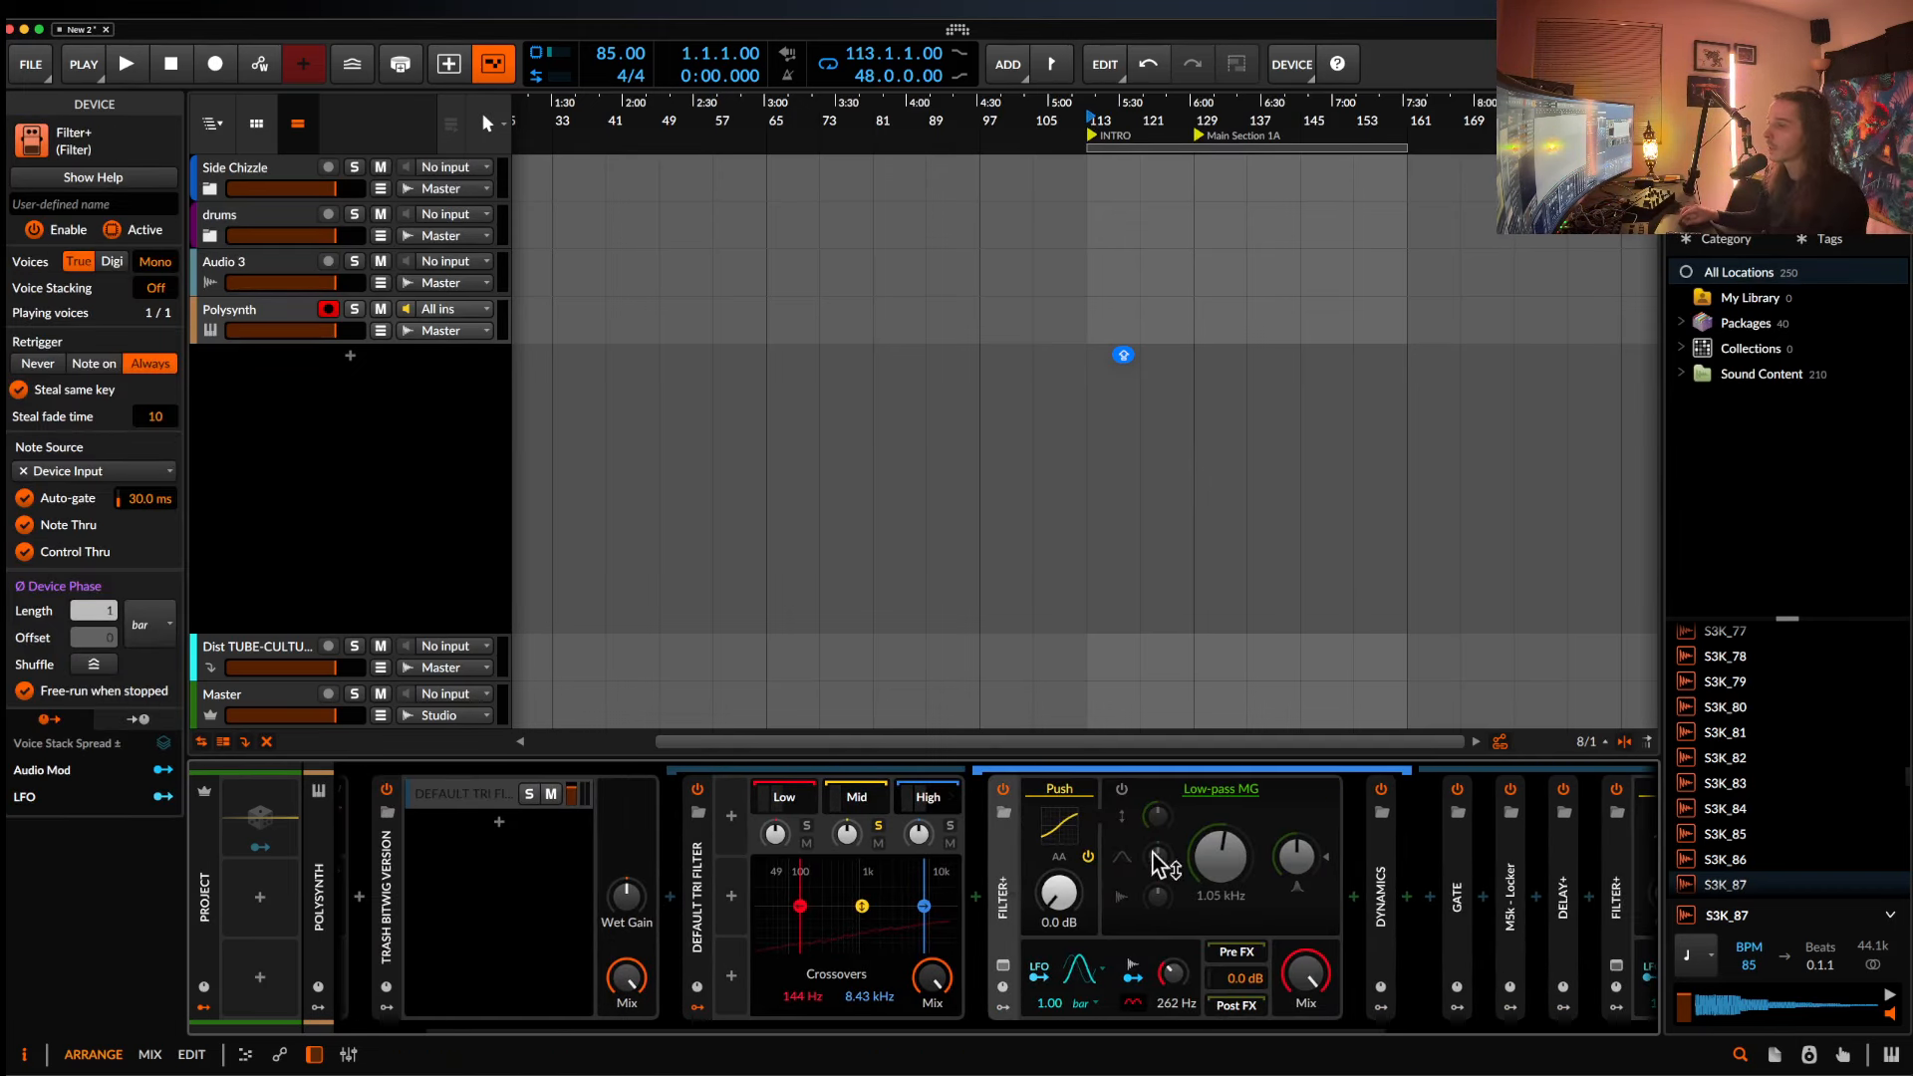
click(1122, 789)
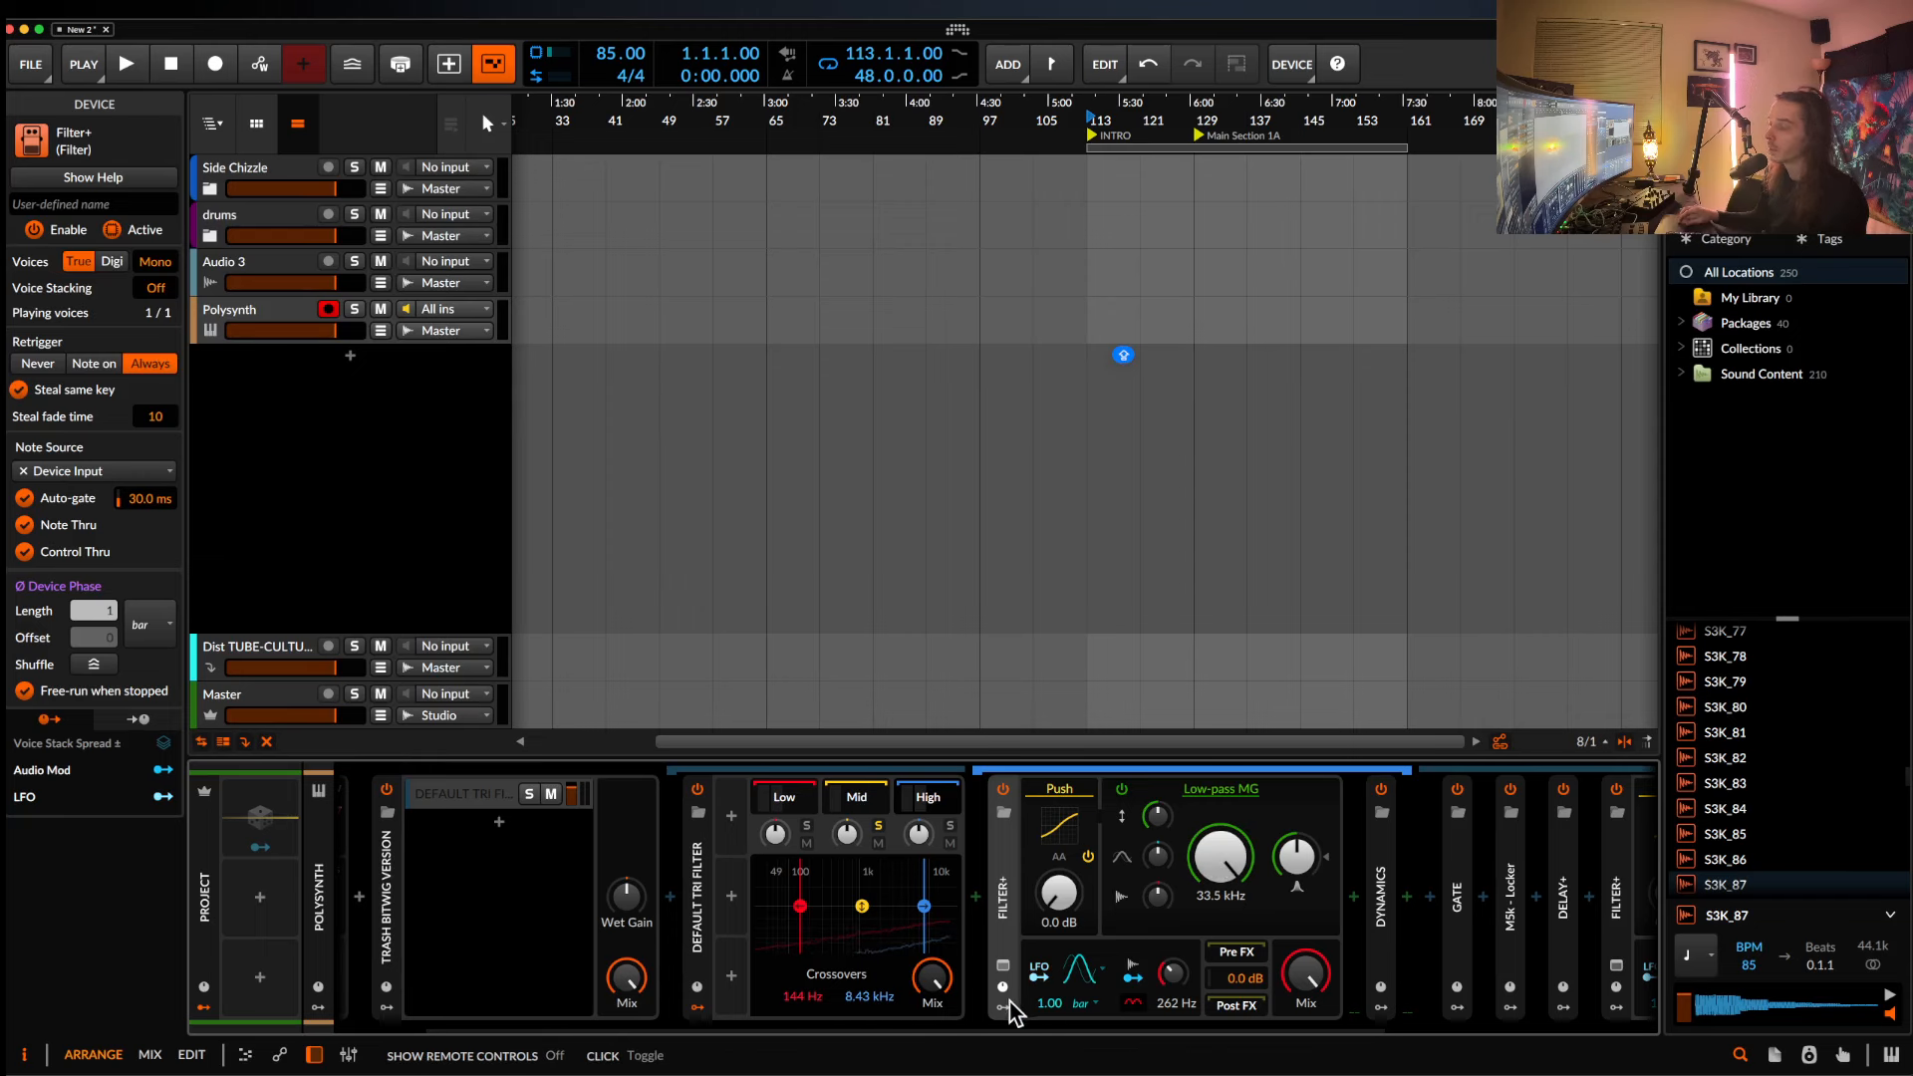
Add a Random modulator to the Filter+ in Default Tri Filter's High chain.
click(1004, 965)
click(1037, 818)
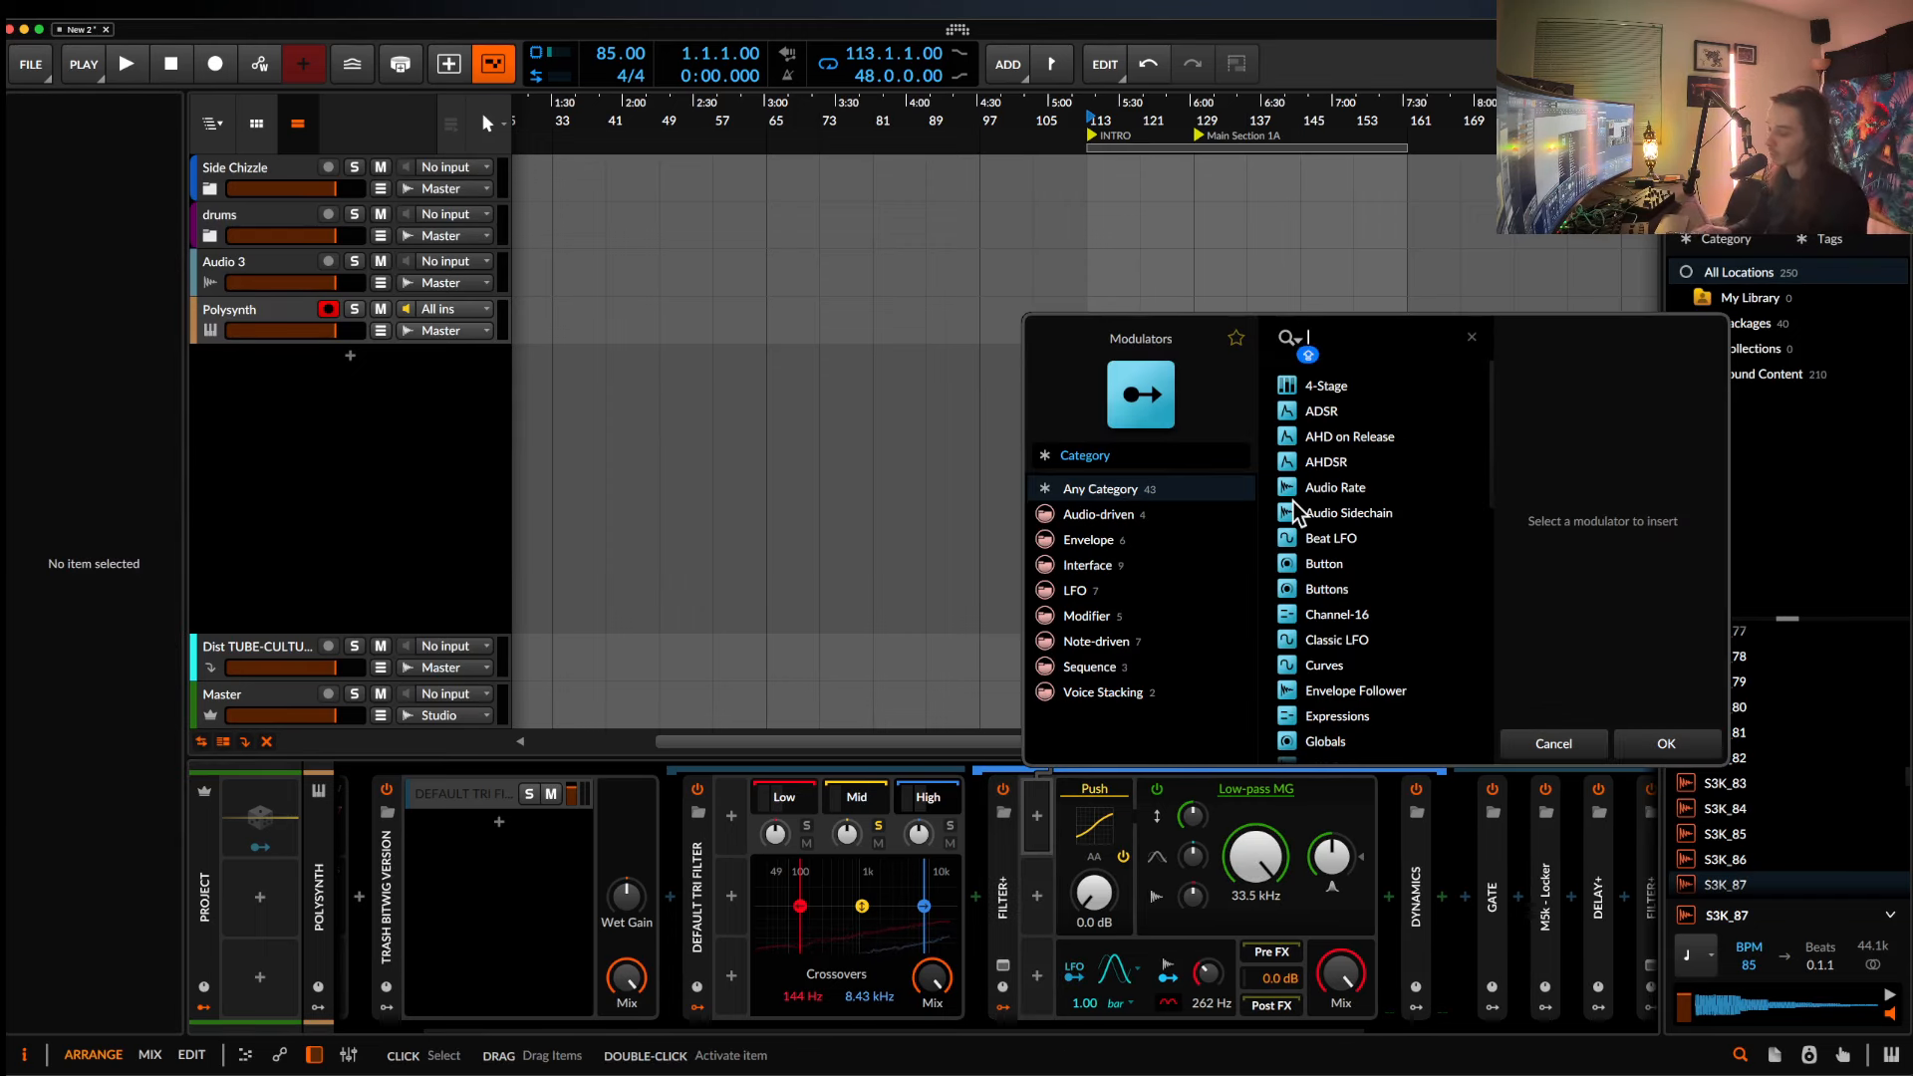
text(random)
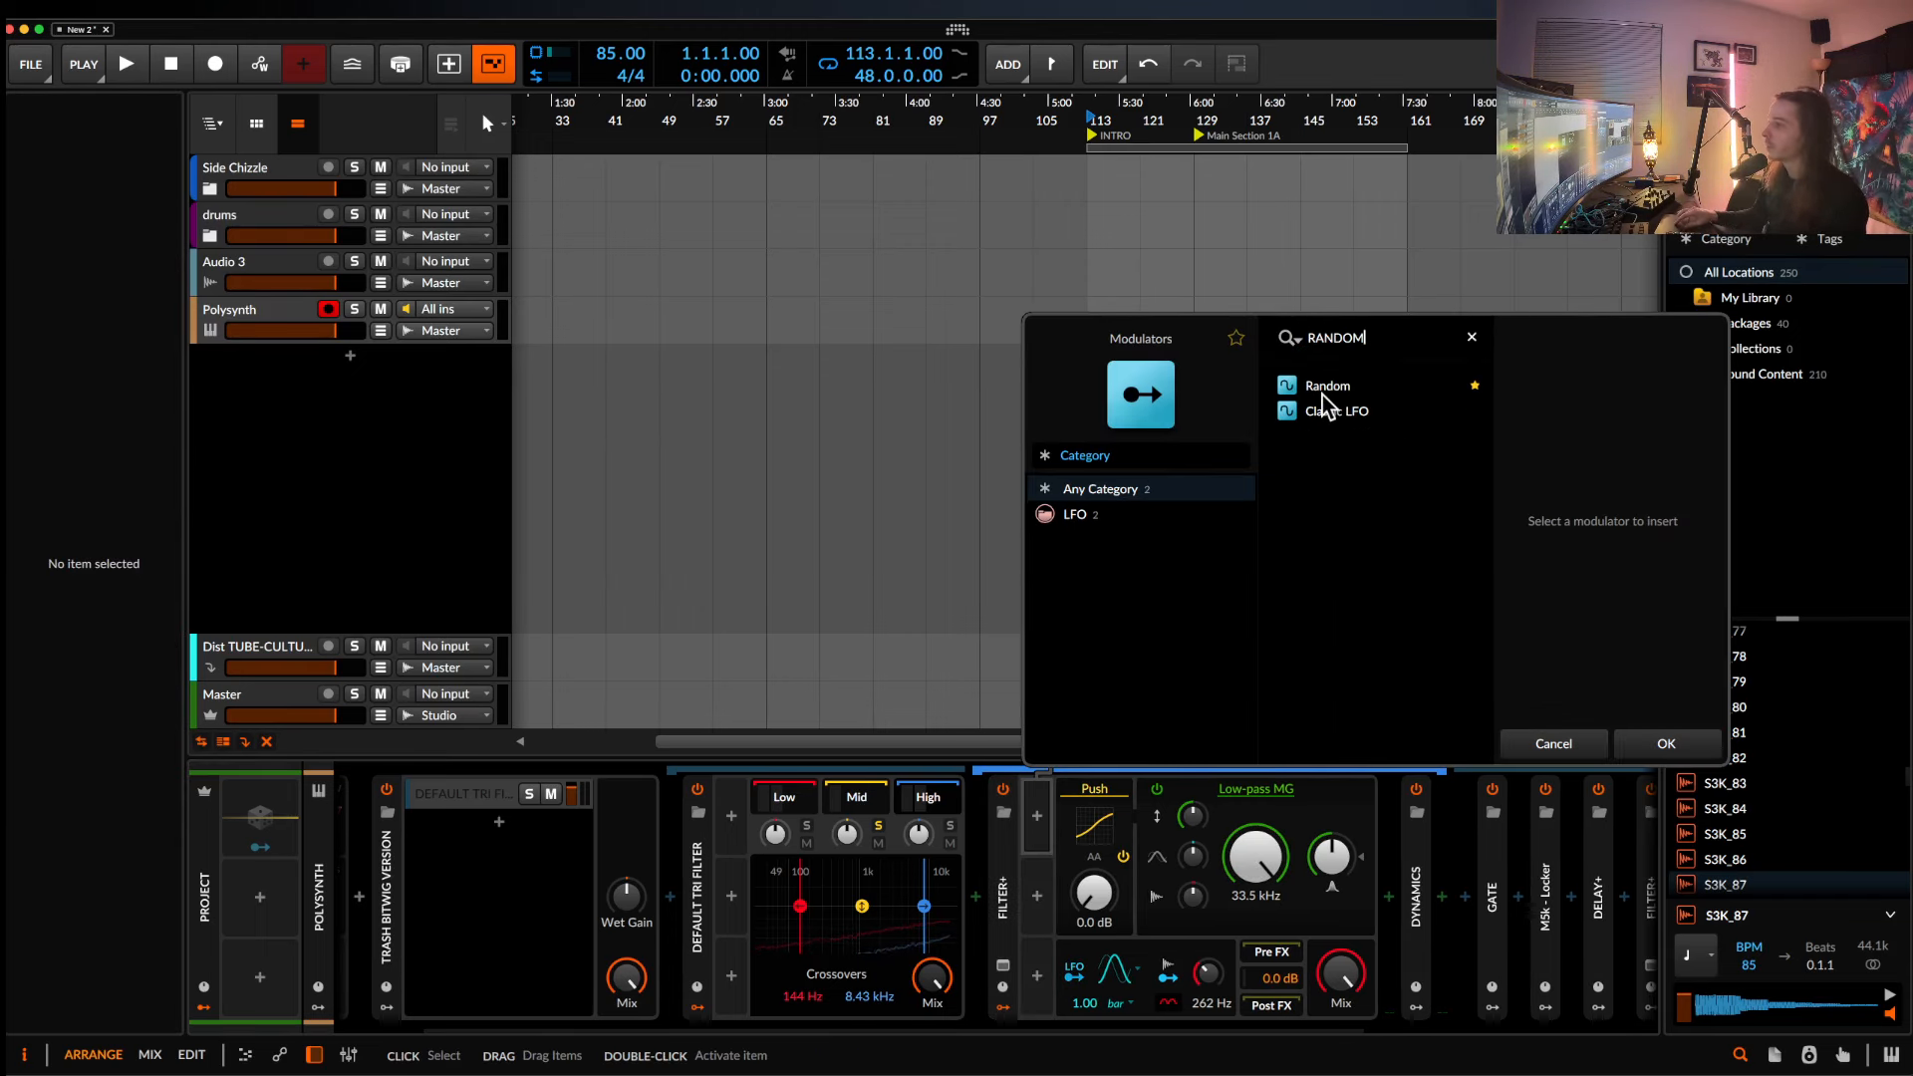
click(1323, 391)
click(1667, 746)
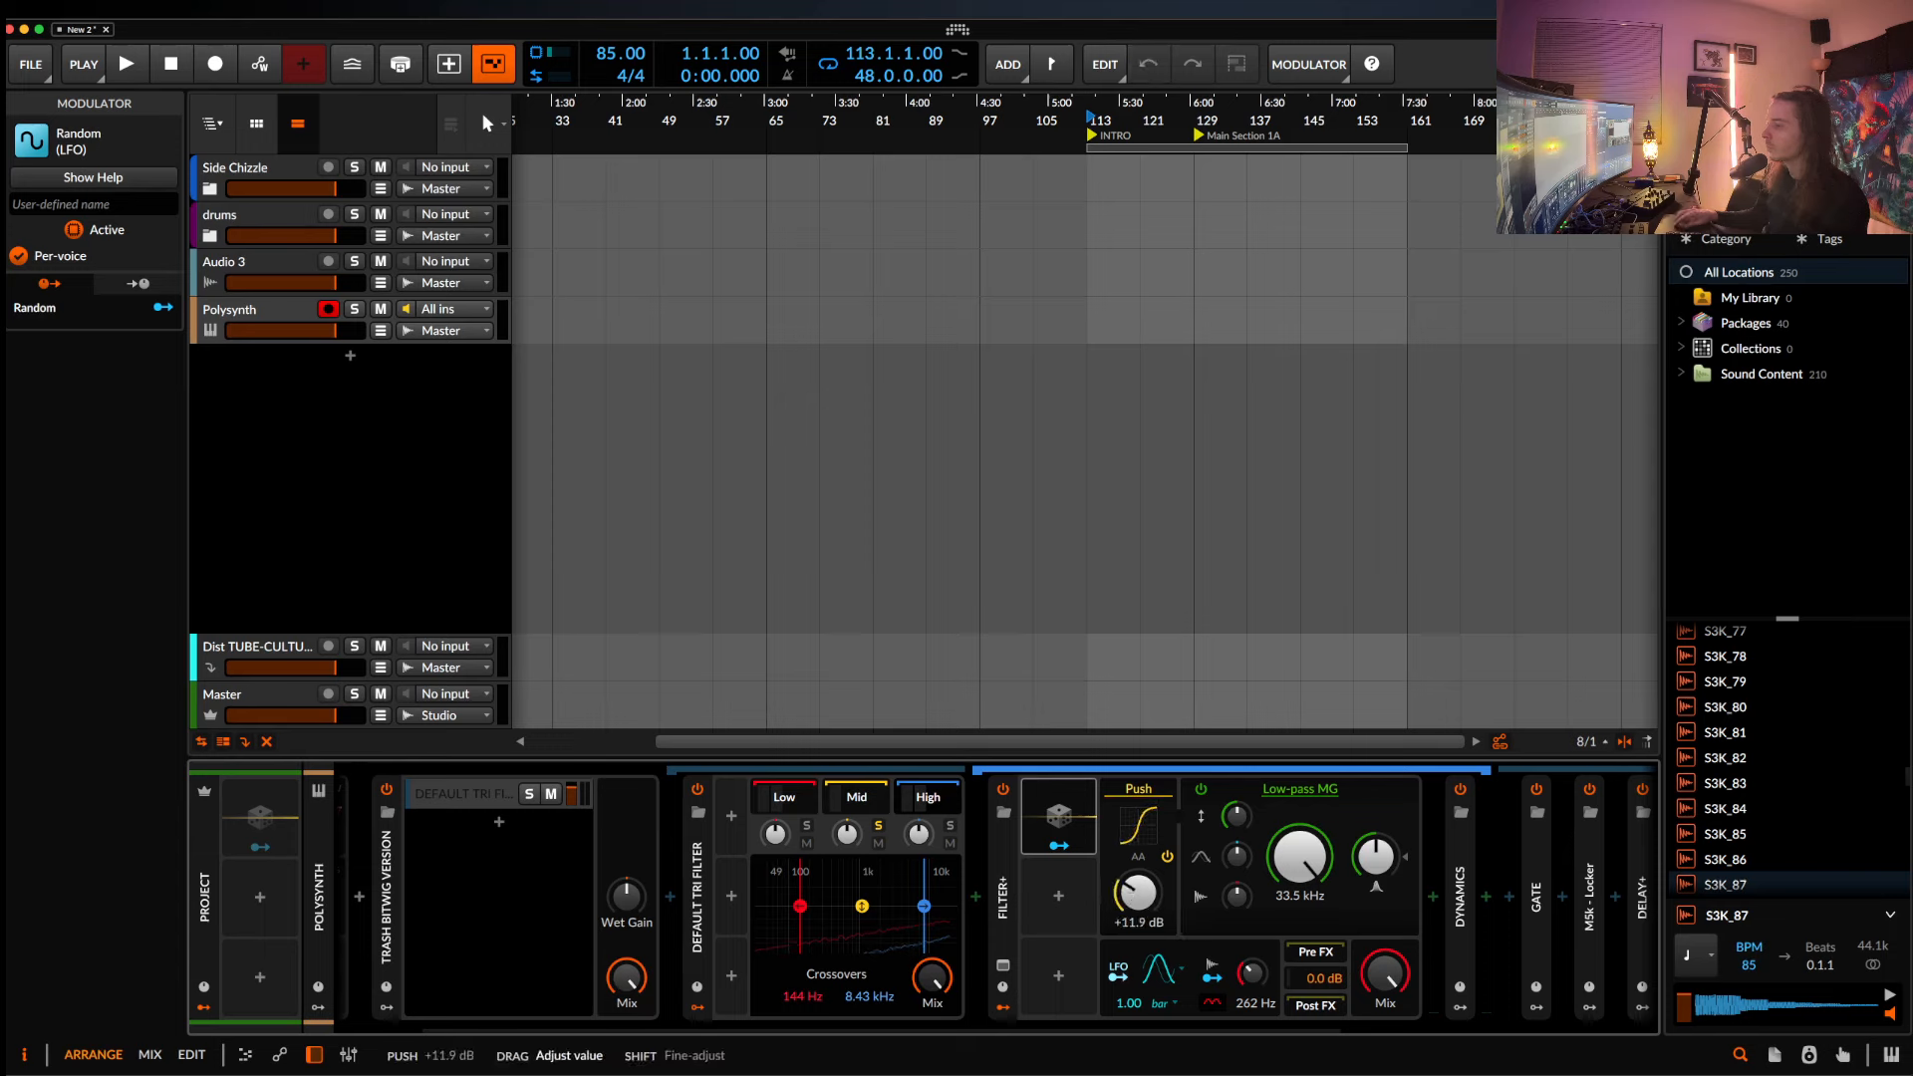
Map the Random modulator to the cutoff by -107, set its smoothing to full and the Push drive to +12.5 dB.
click(1058, 845)
drag(1301, 855, 1300, 905)
click(1060, 849)
click(1090, 818)
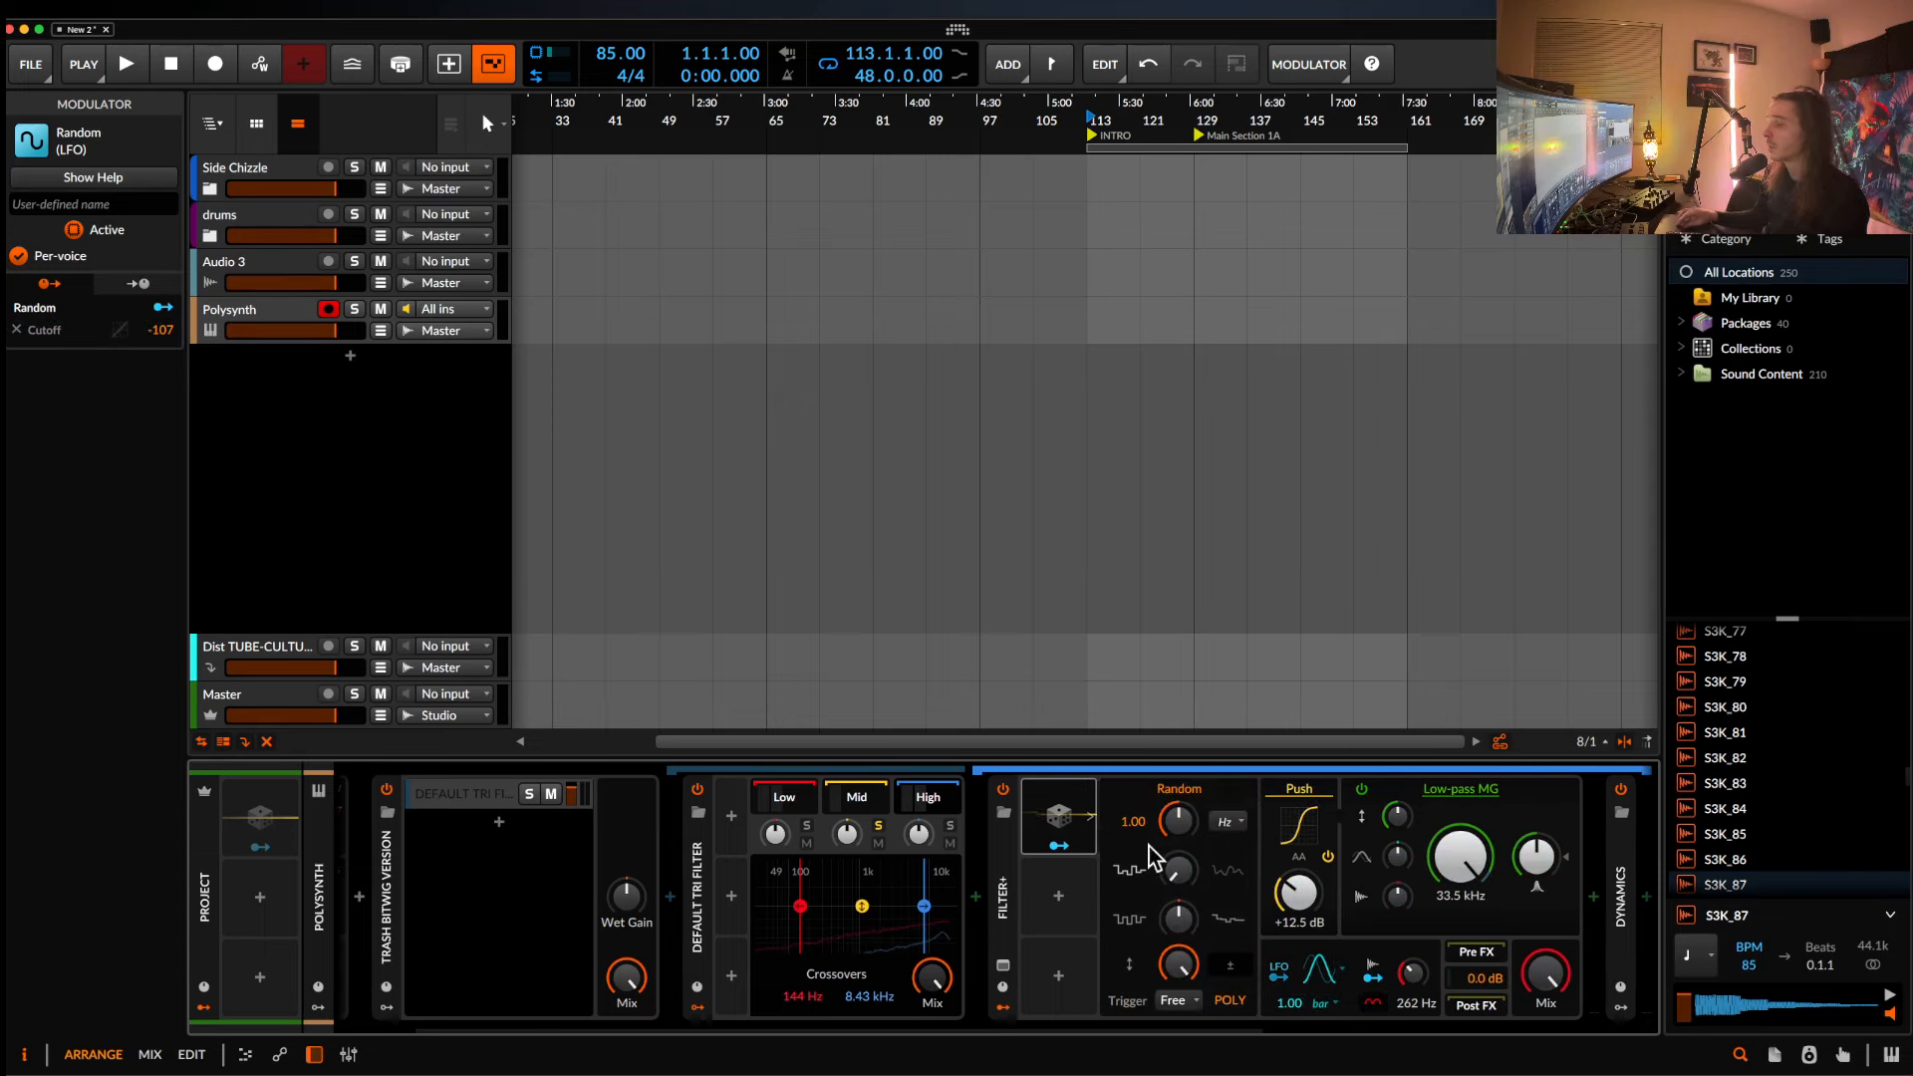
drag(1183, 870, 1183, 772)
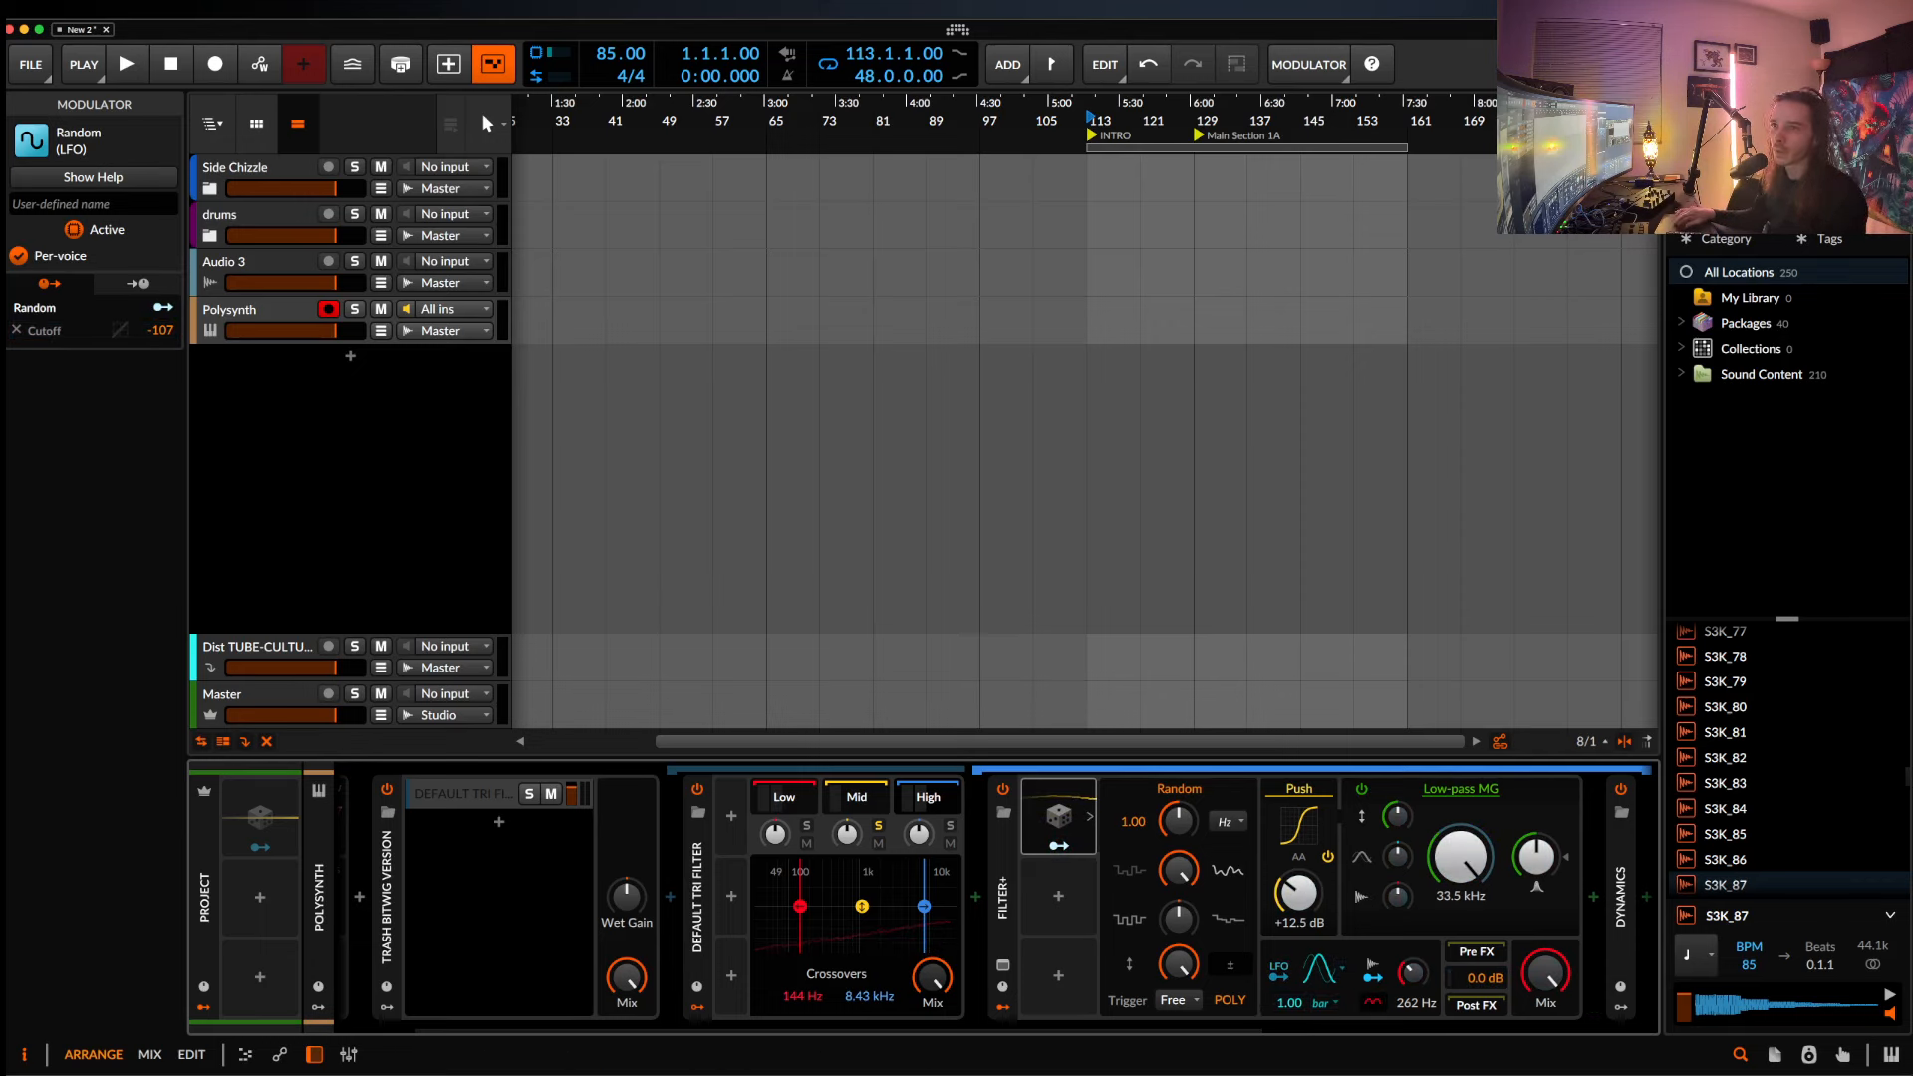
Switch to the browser to view the iZotope Trash 2 image results, and close that window.
key(super+Tab)
key(ctrl+Tab)
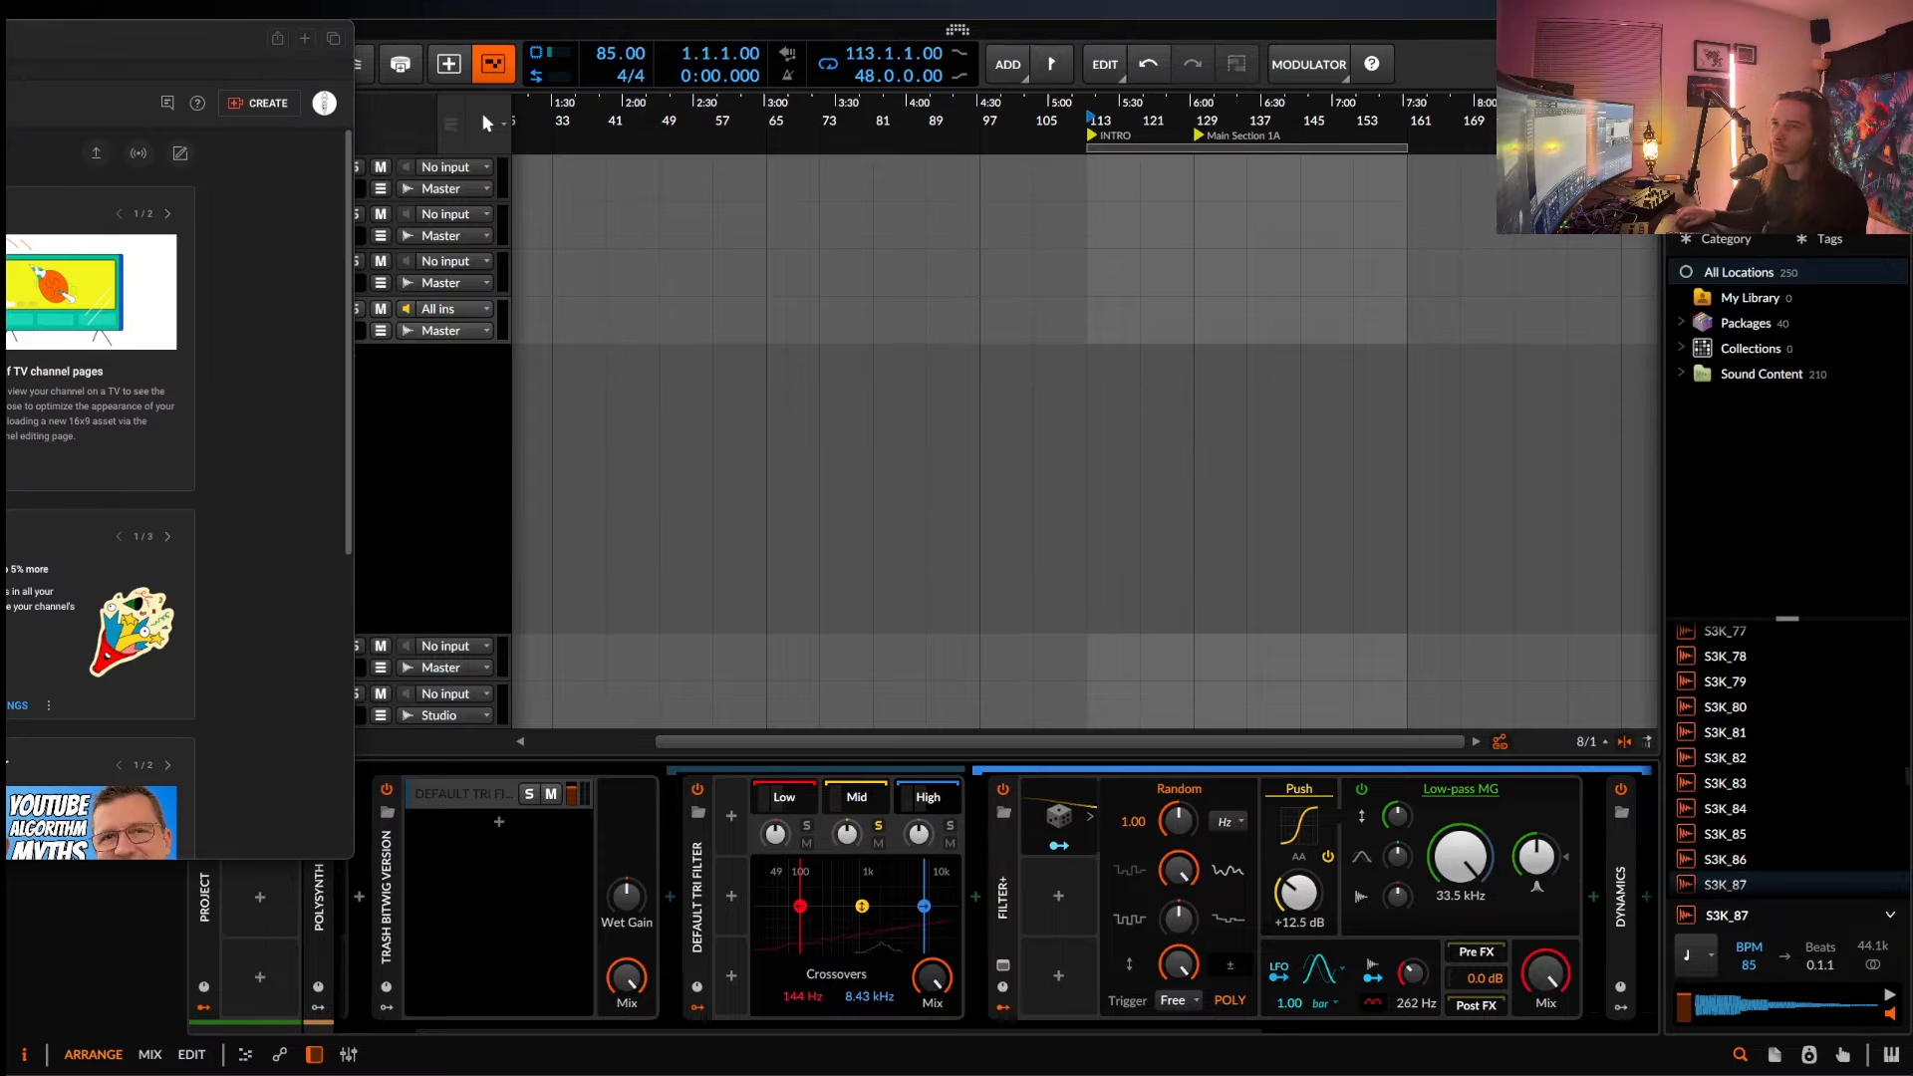
key(super+grave)
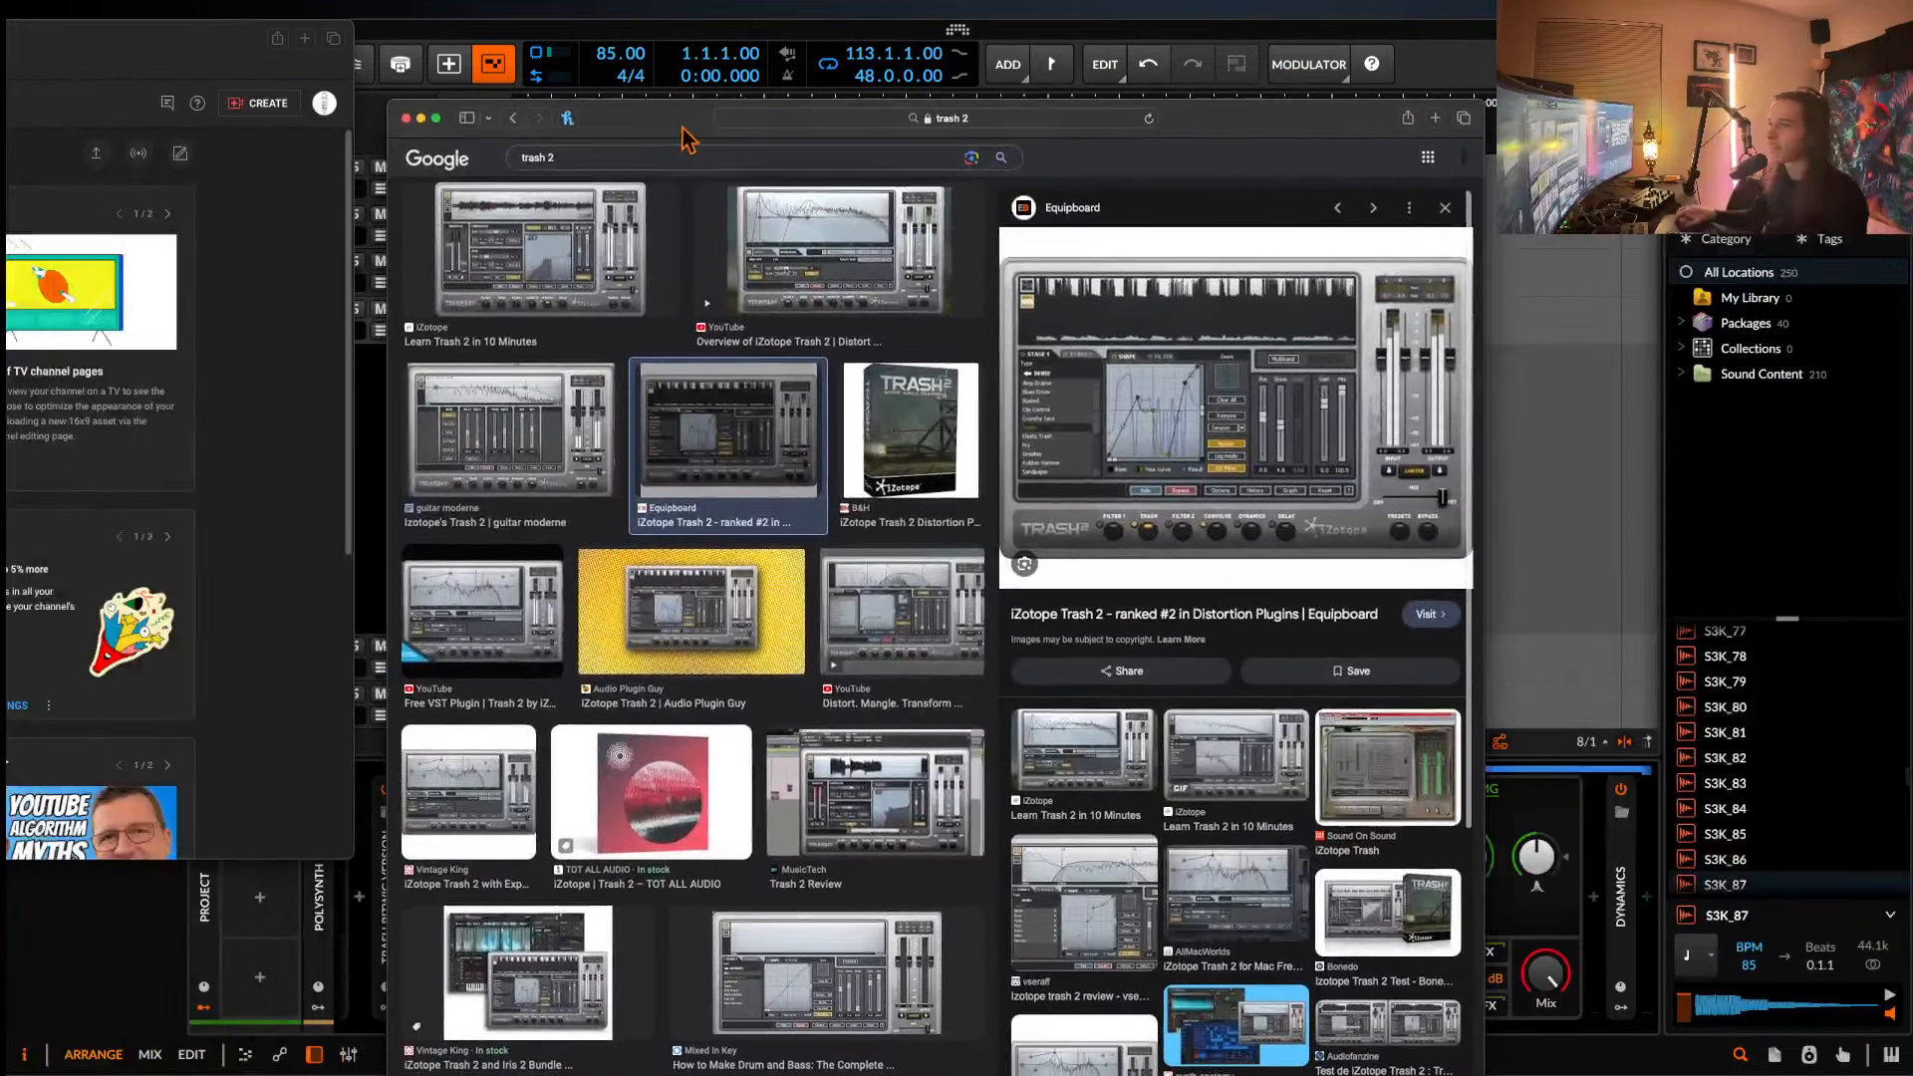
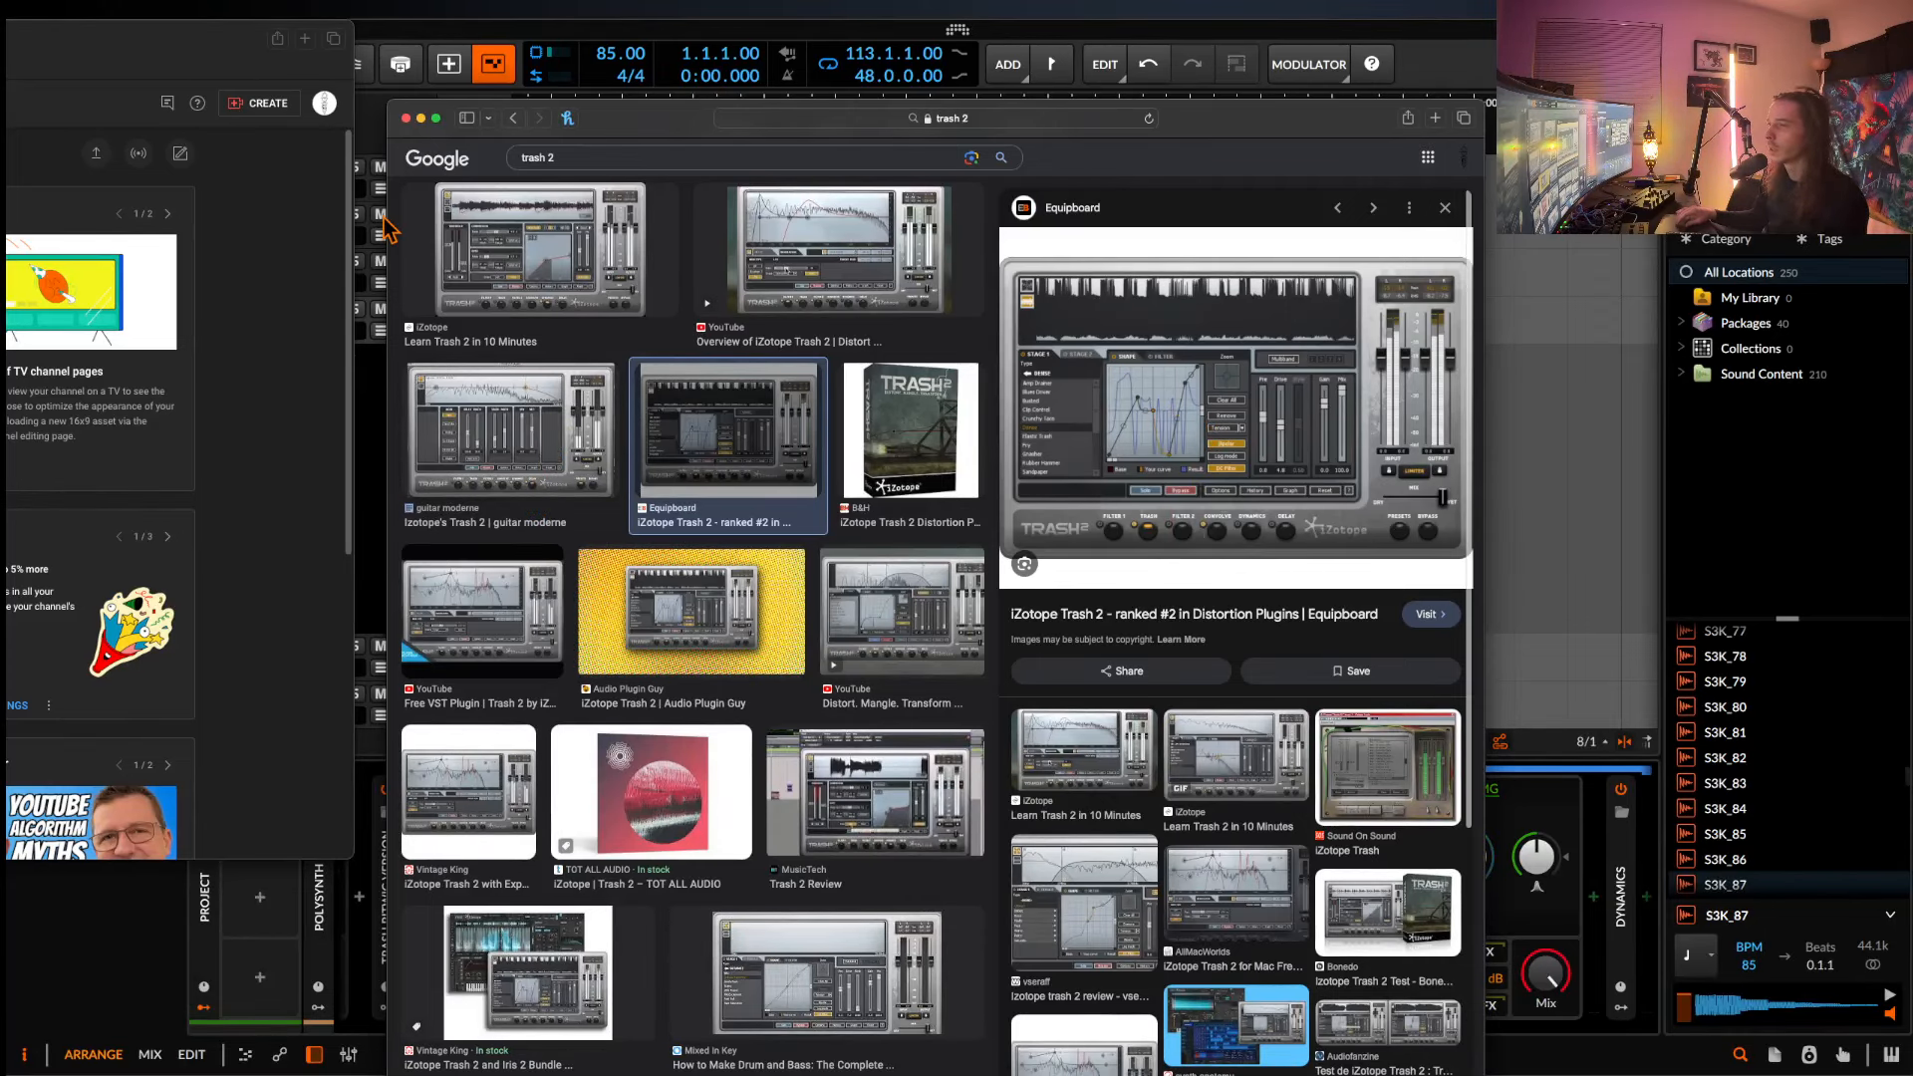
click(405, 117)
Expand Delay+ to view its settings, and collapse it again.
scroll(1096, 922, right, 3)
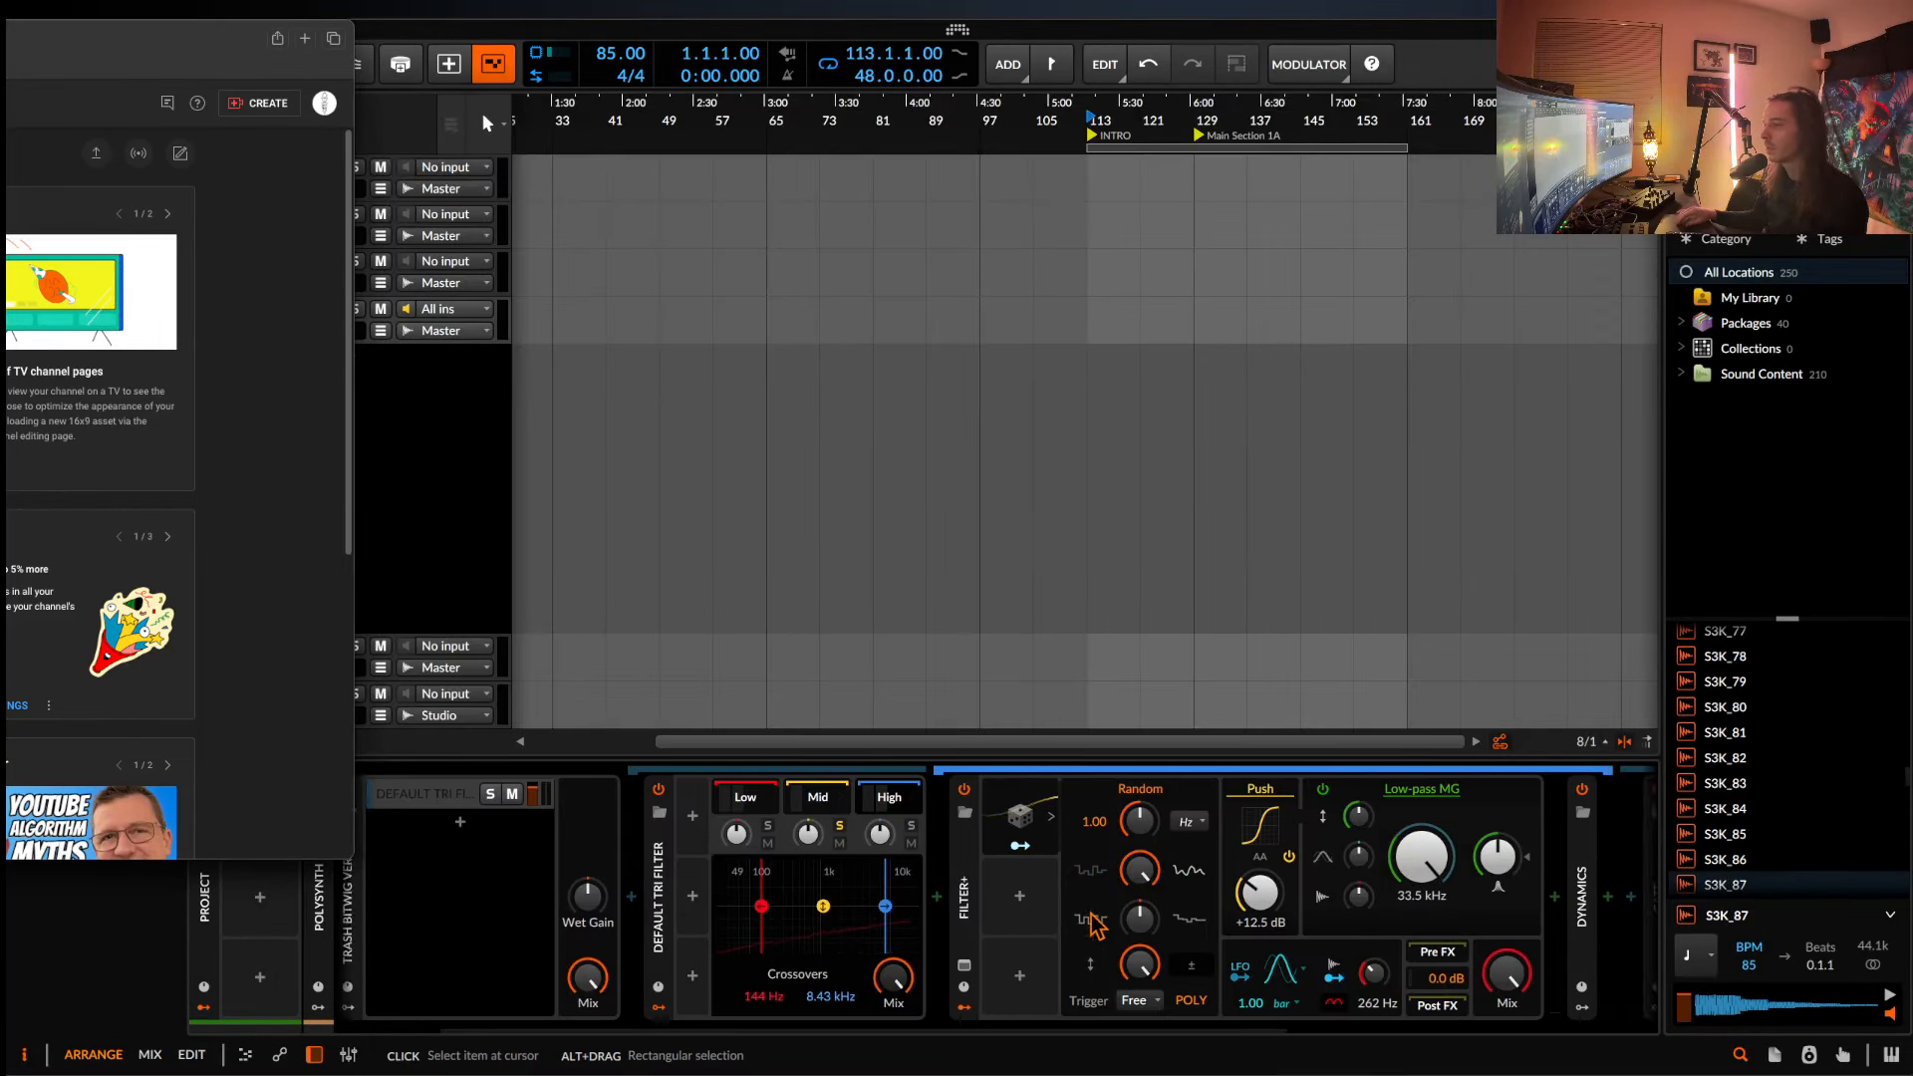
double_click(1185, 907)
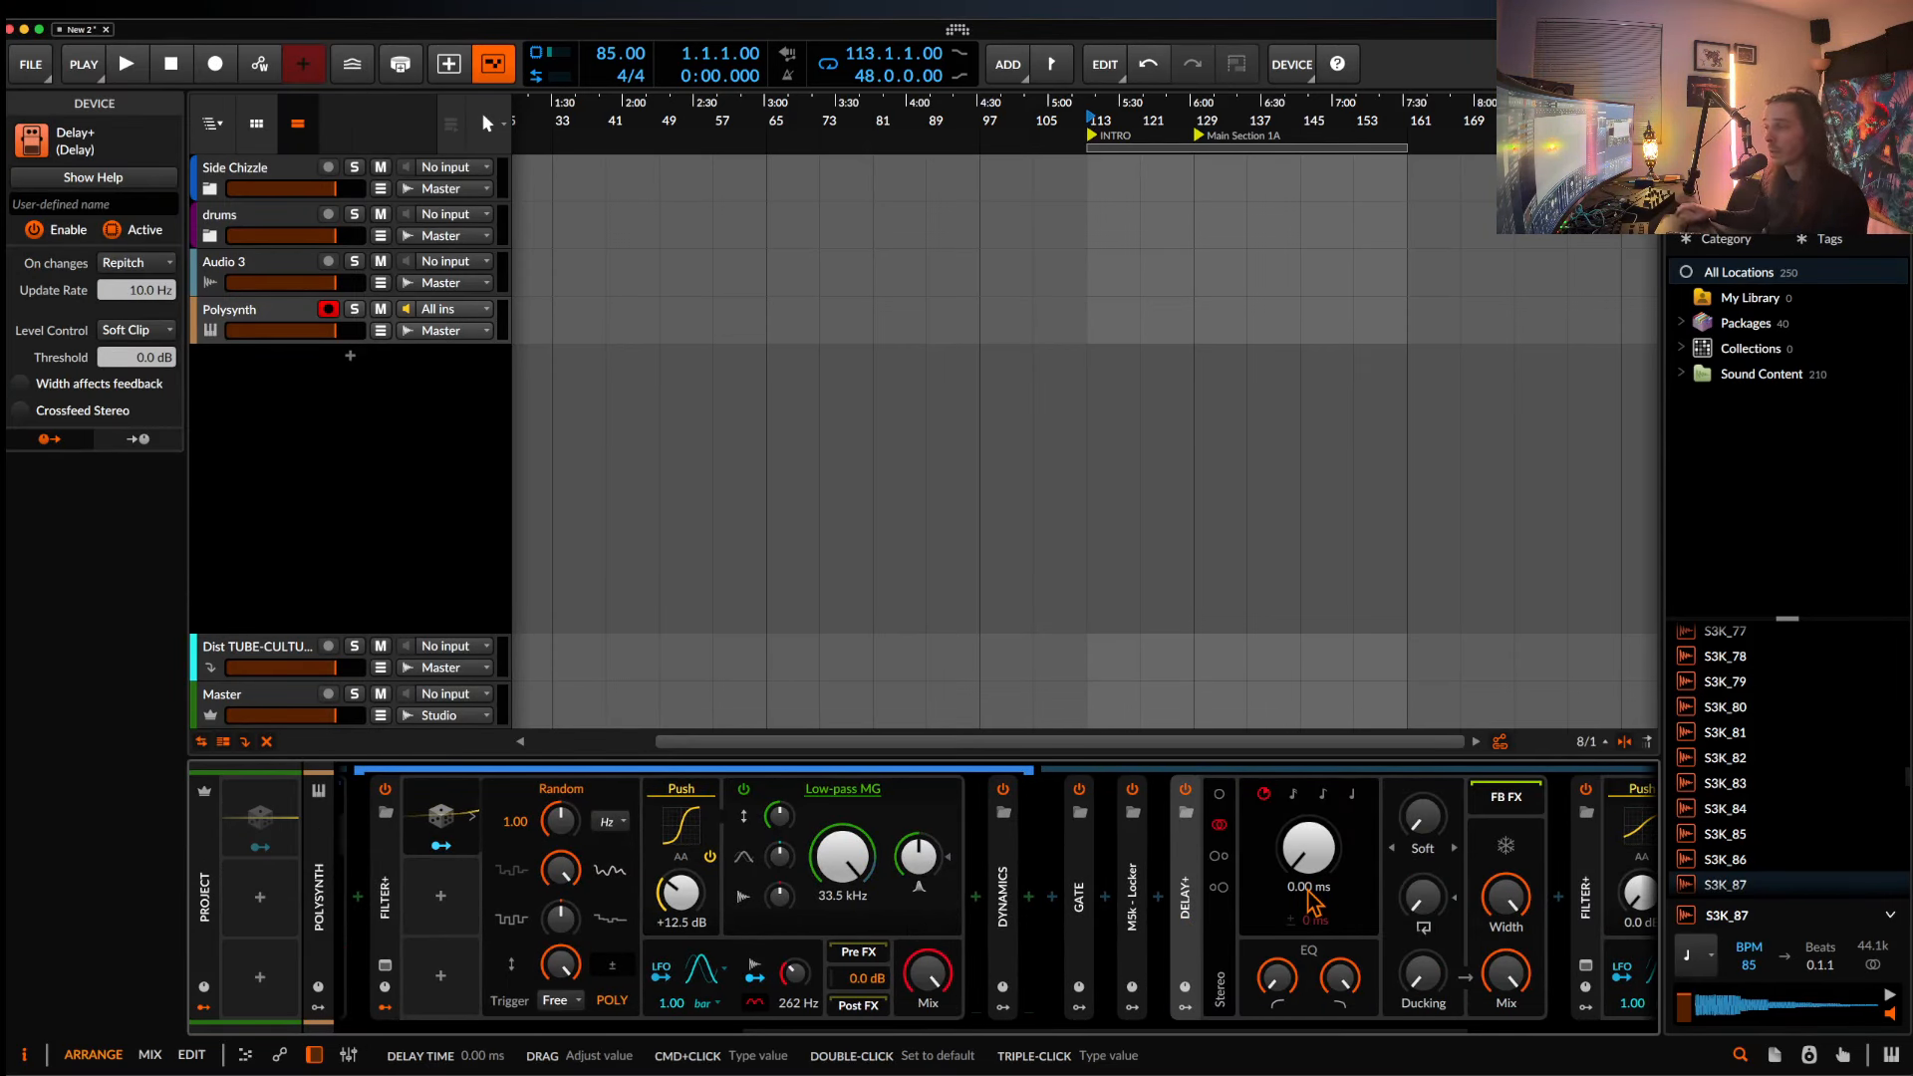
double_click(1191, 887)
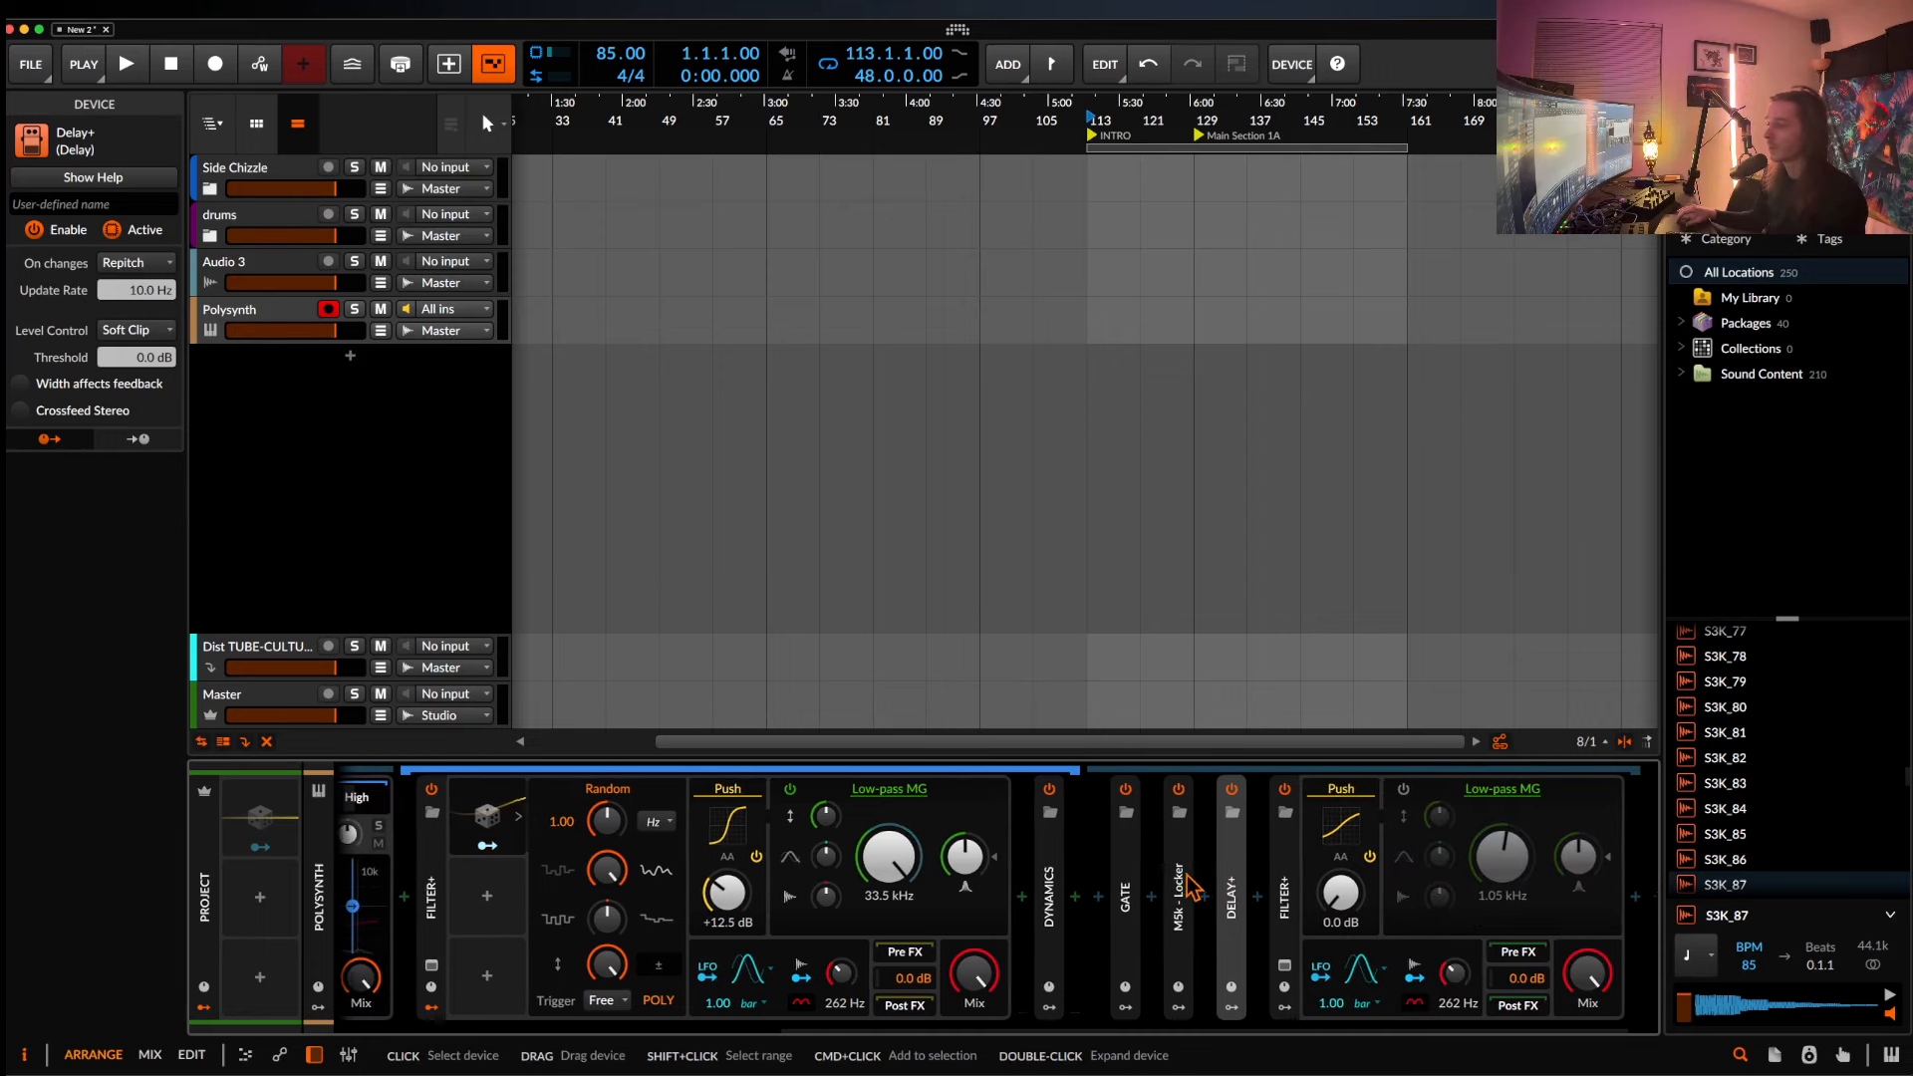
double_click(1231, 897)
double_click(1235, 875)
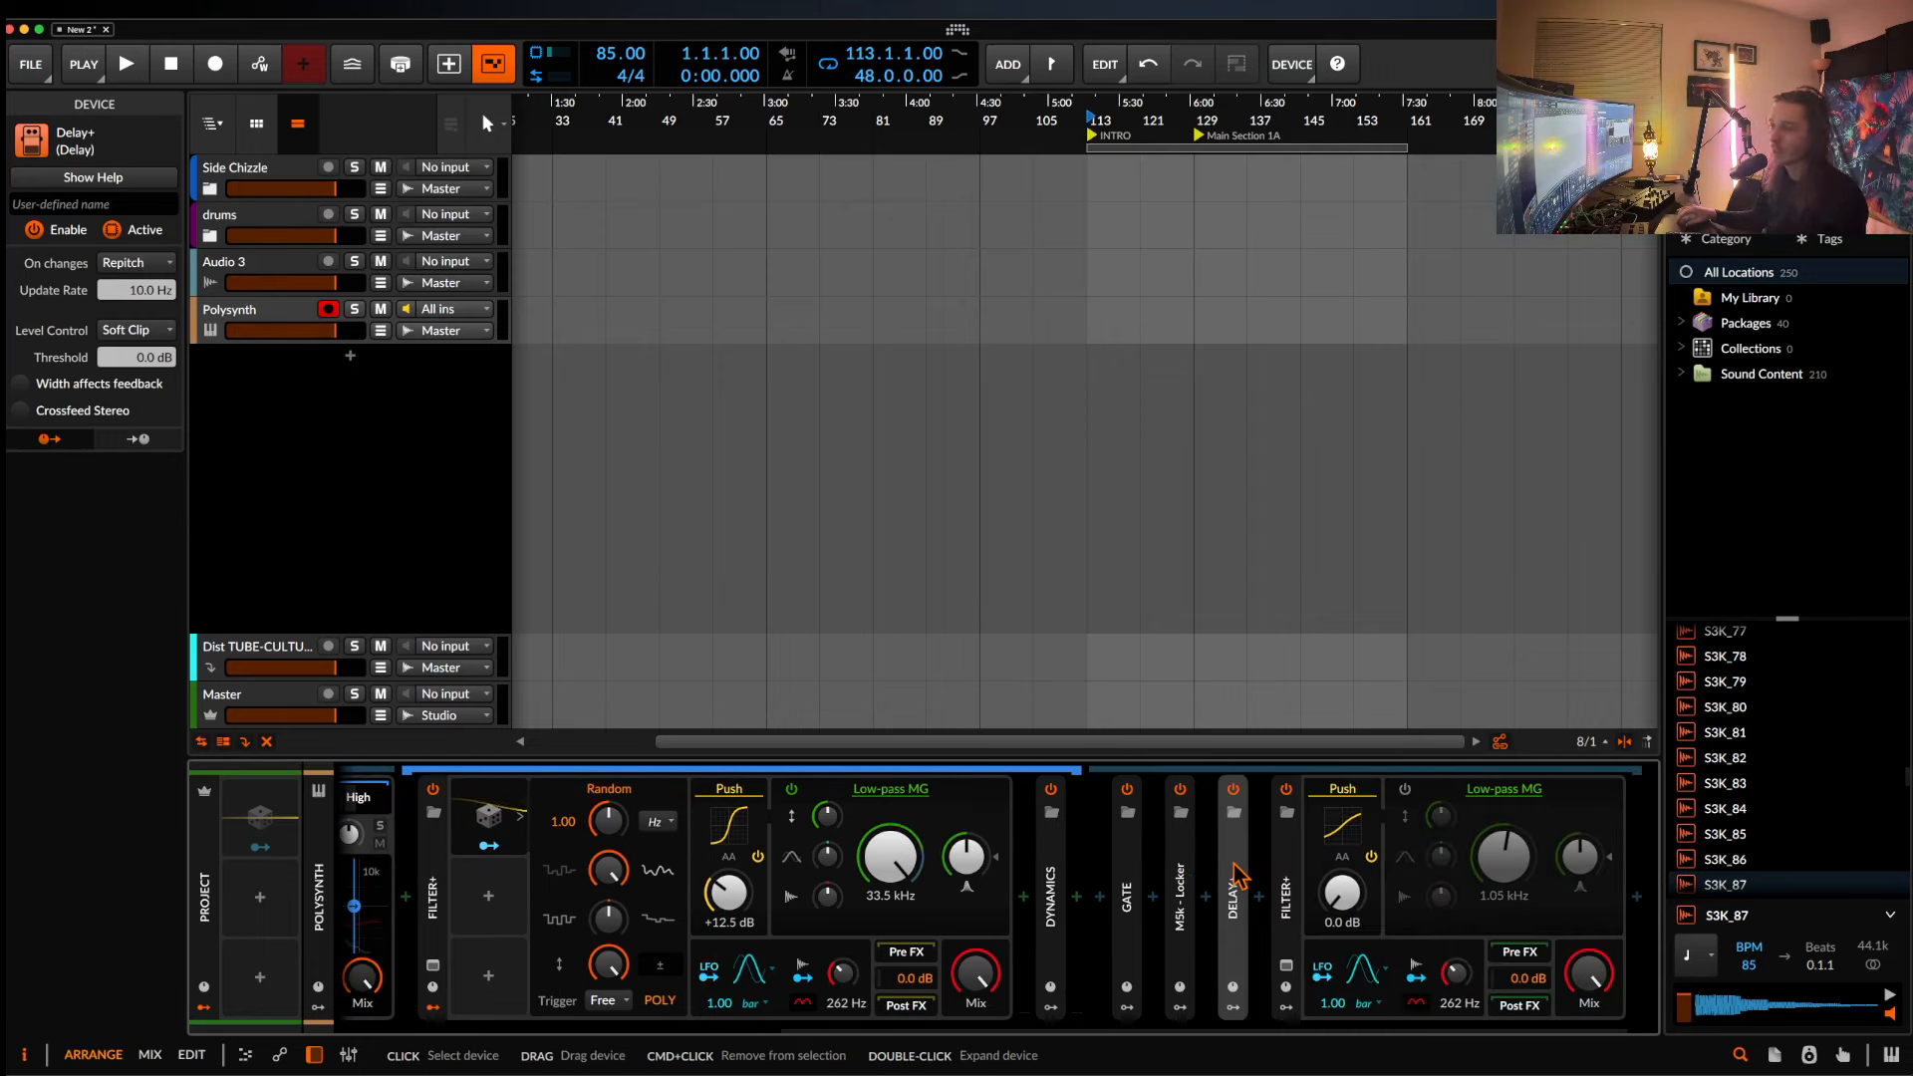
Lower the Push drive of the High chain's Filter+ to +9.3 dB.
scroll(1186, 882, left, 5)
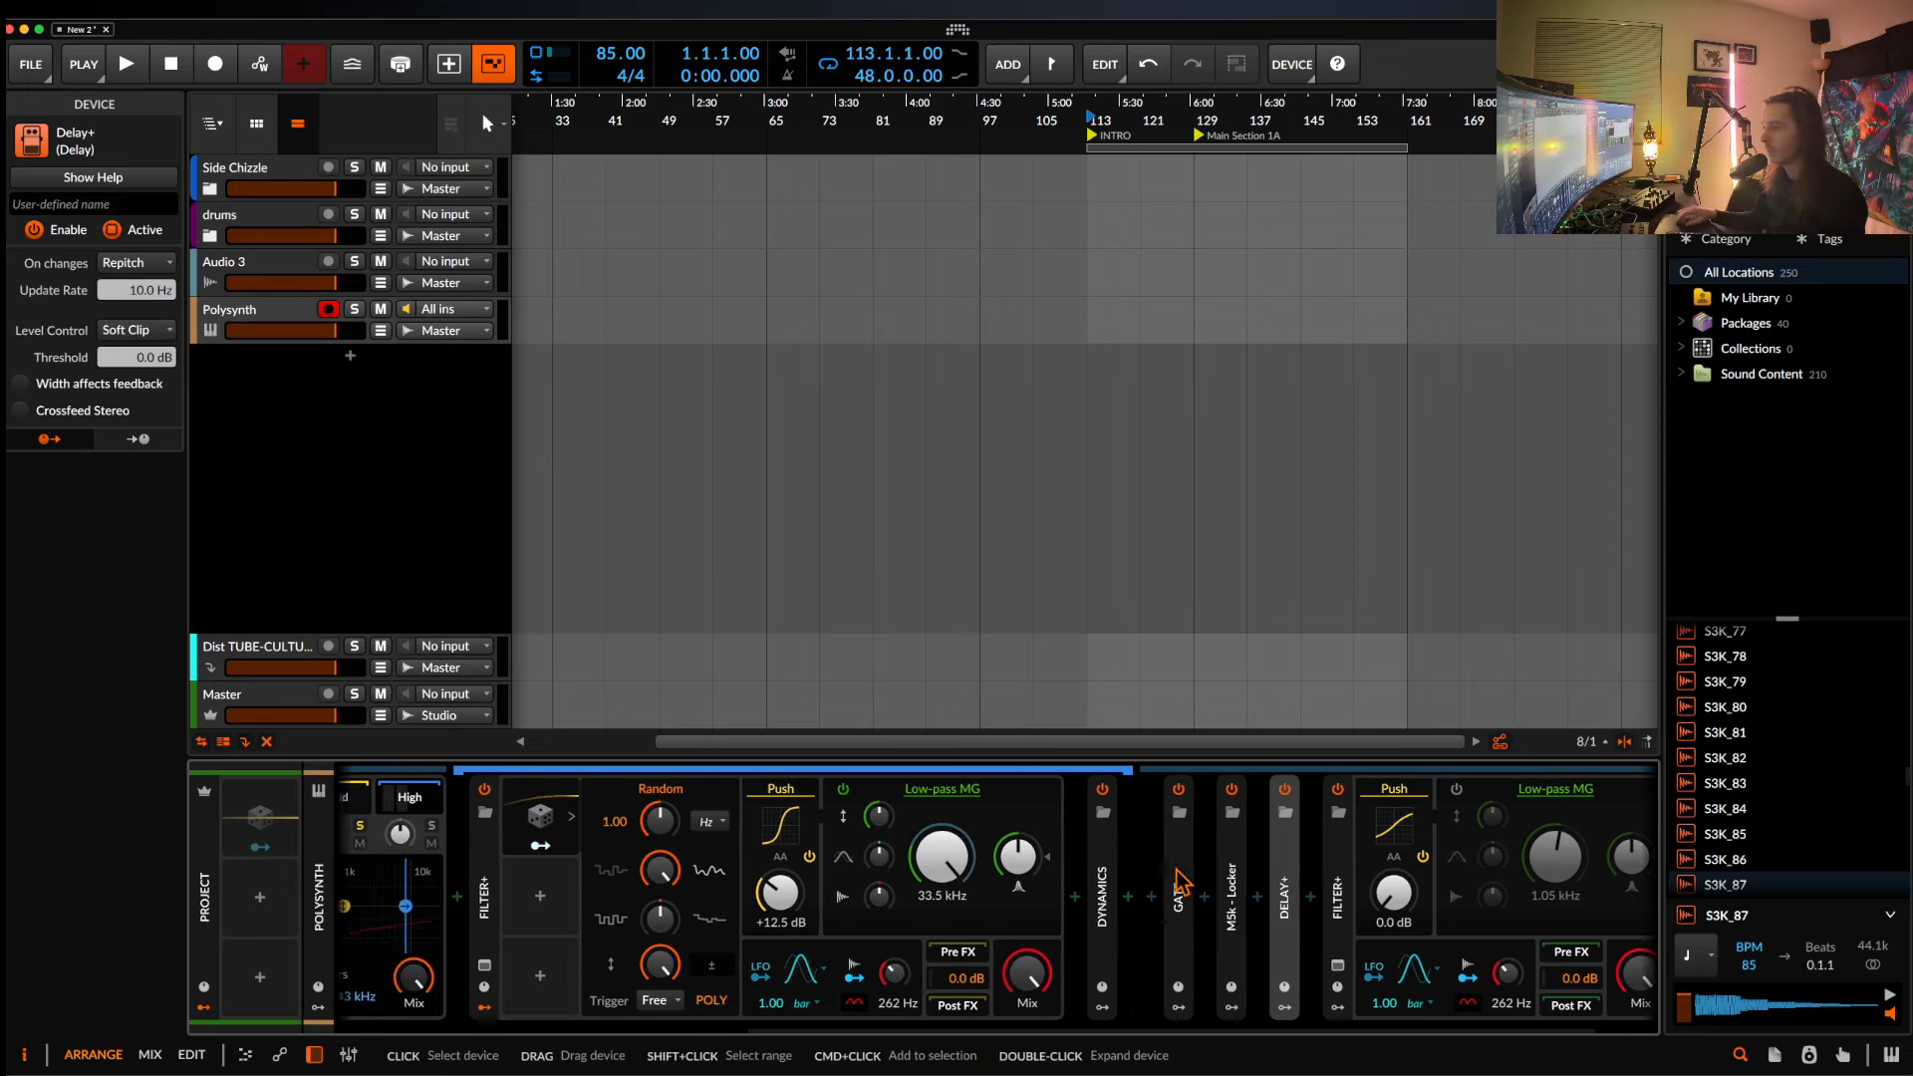
scroll(1186, 882, left, 3)
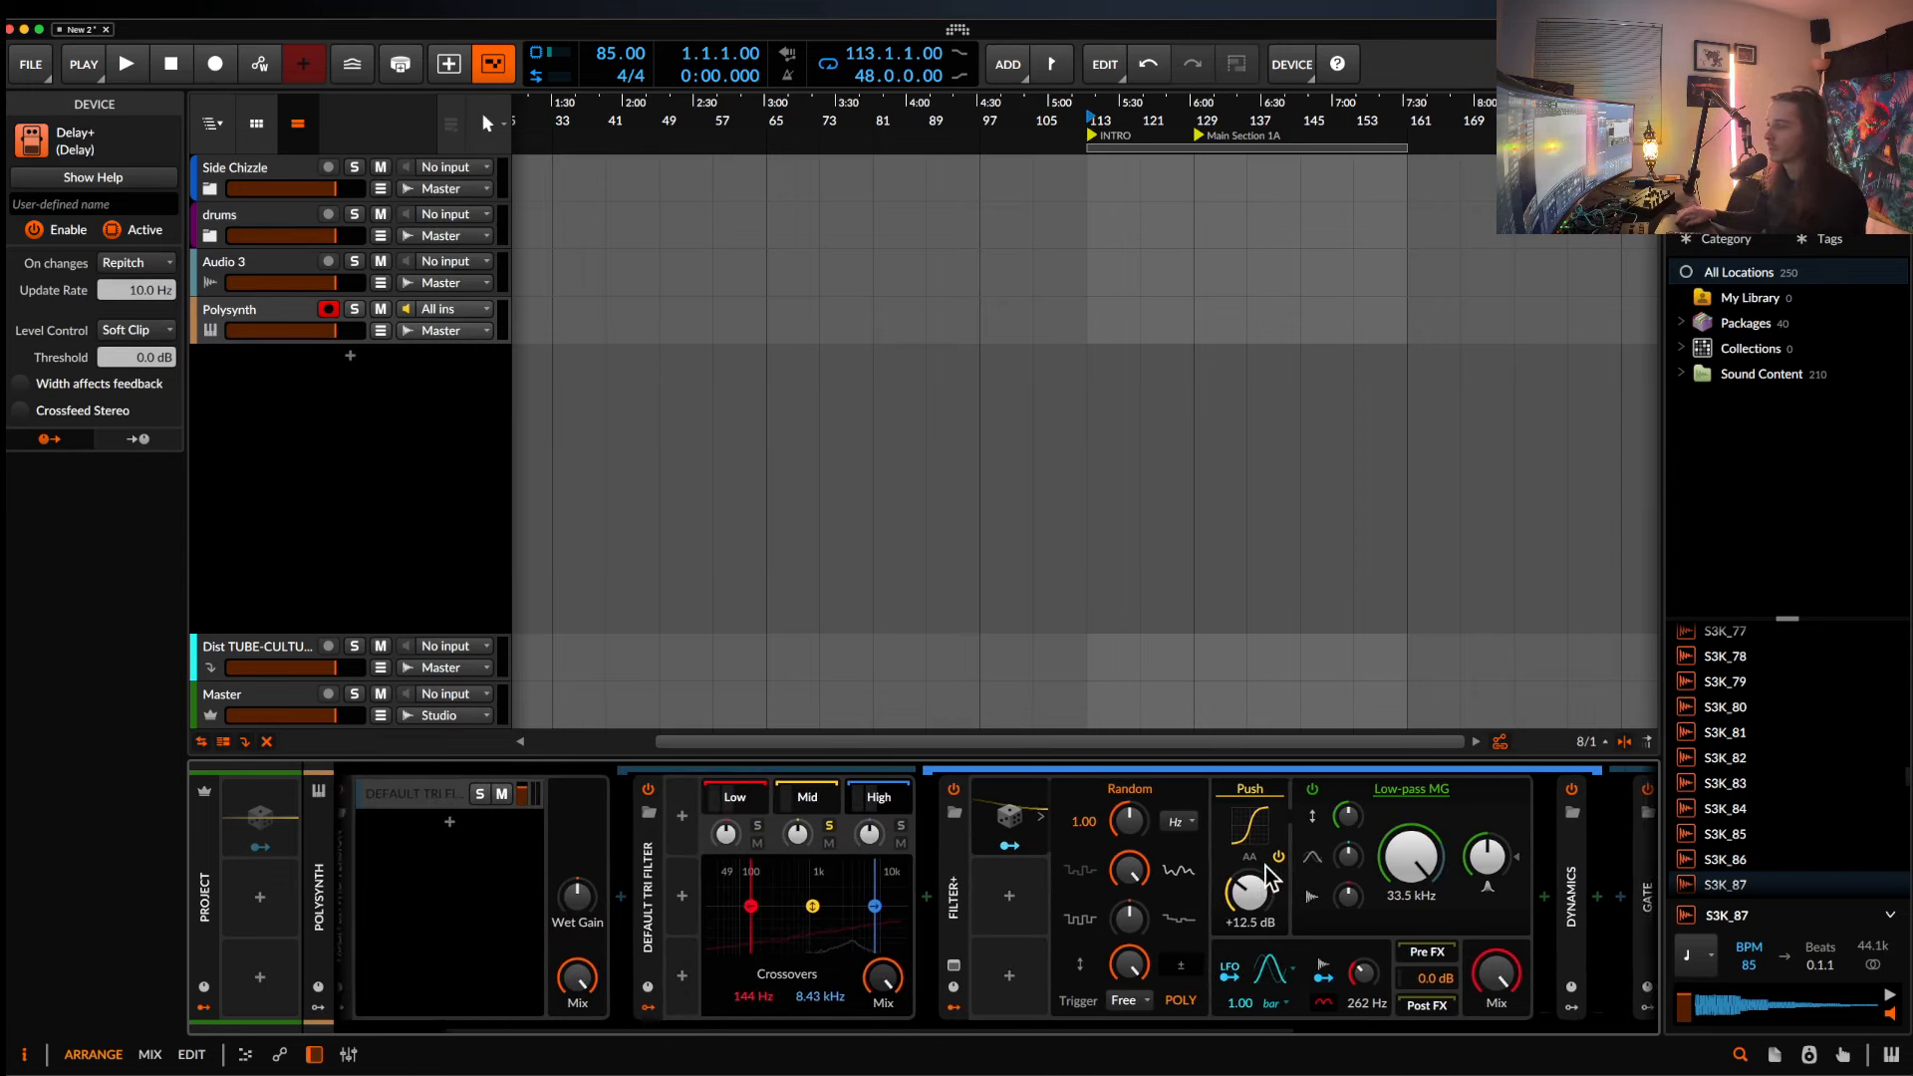
scroll(1269, 875, right, 5)
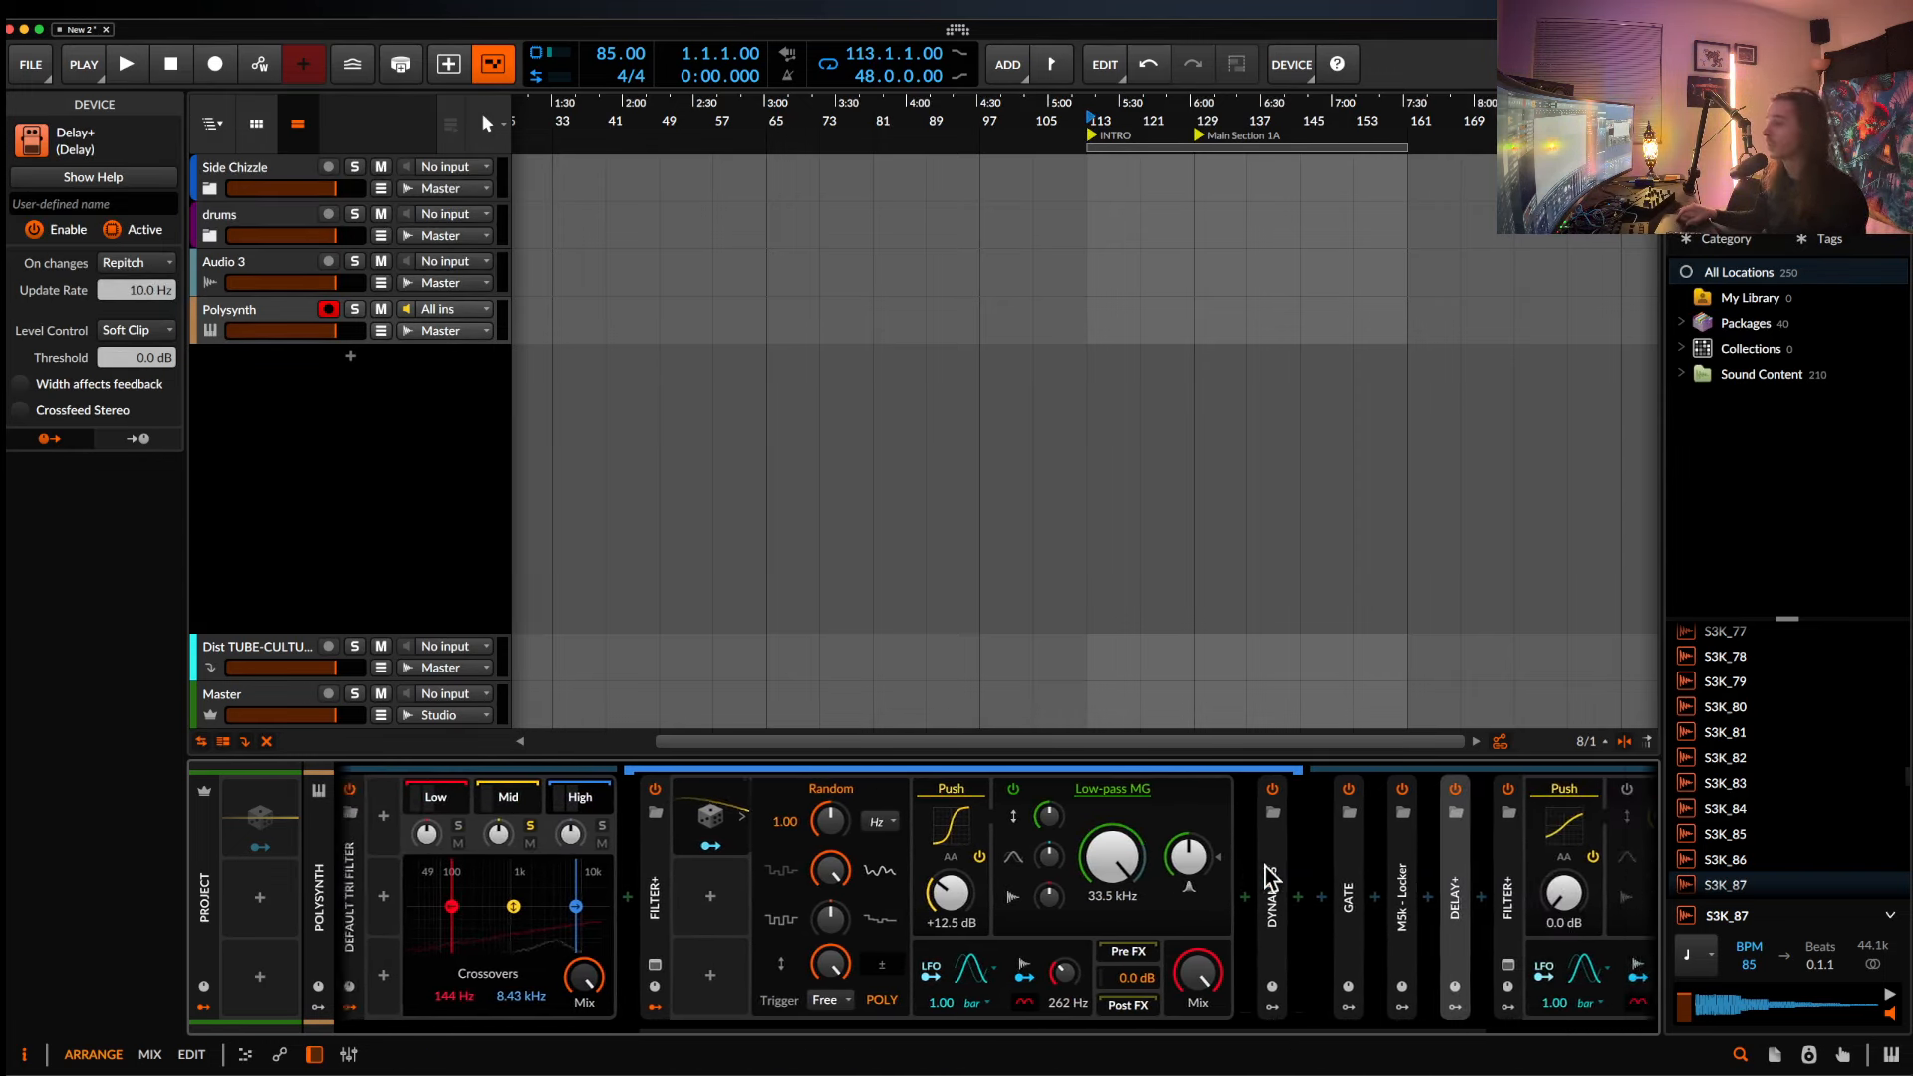
scroll(1094, 887, left, 4)
scroll(1089, 884, left, 5)
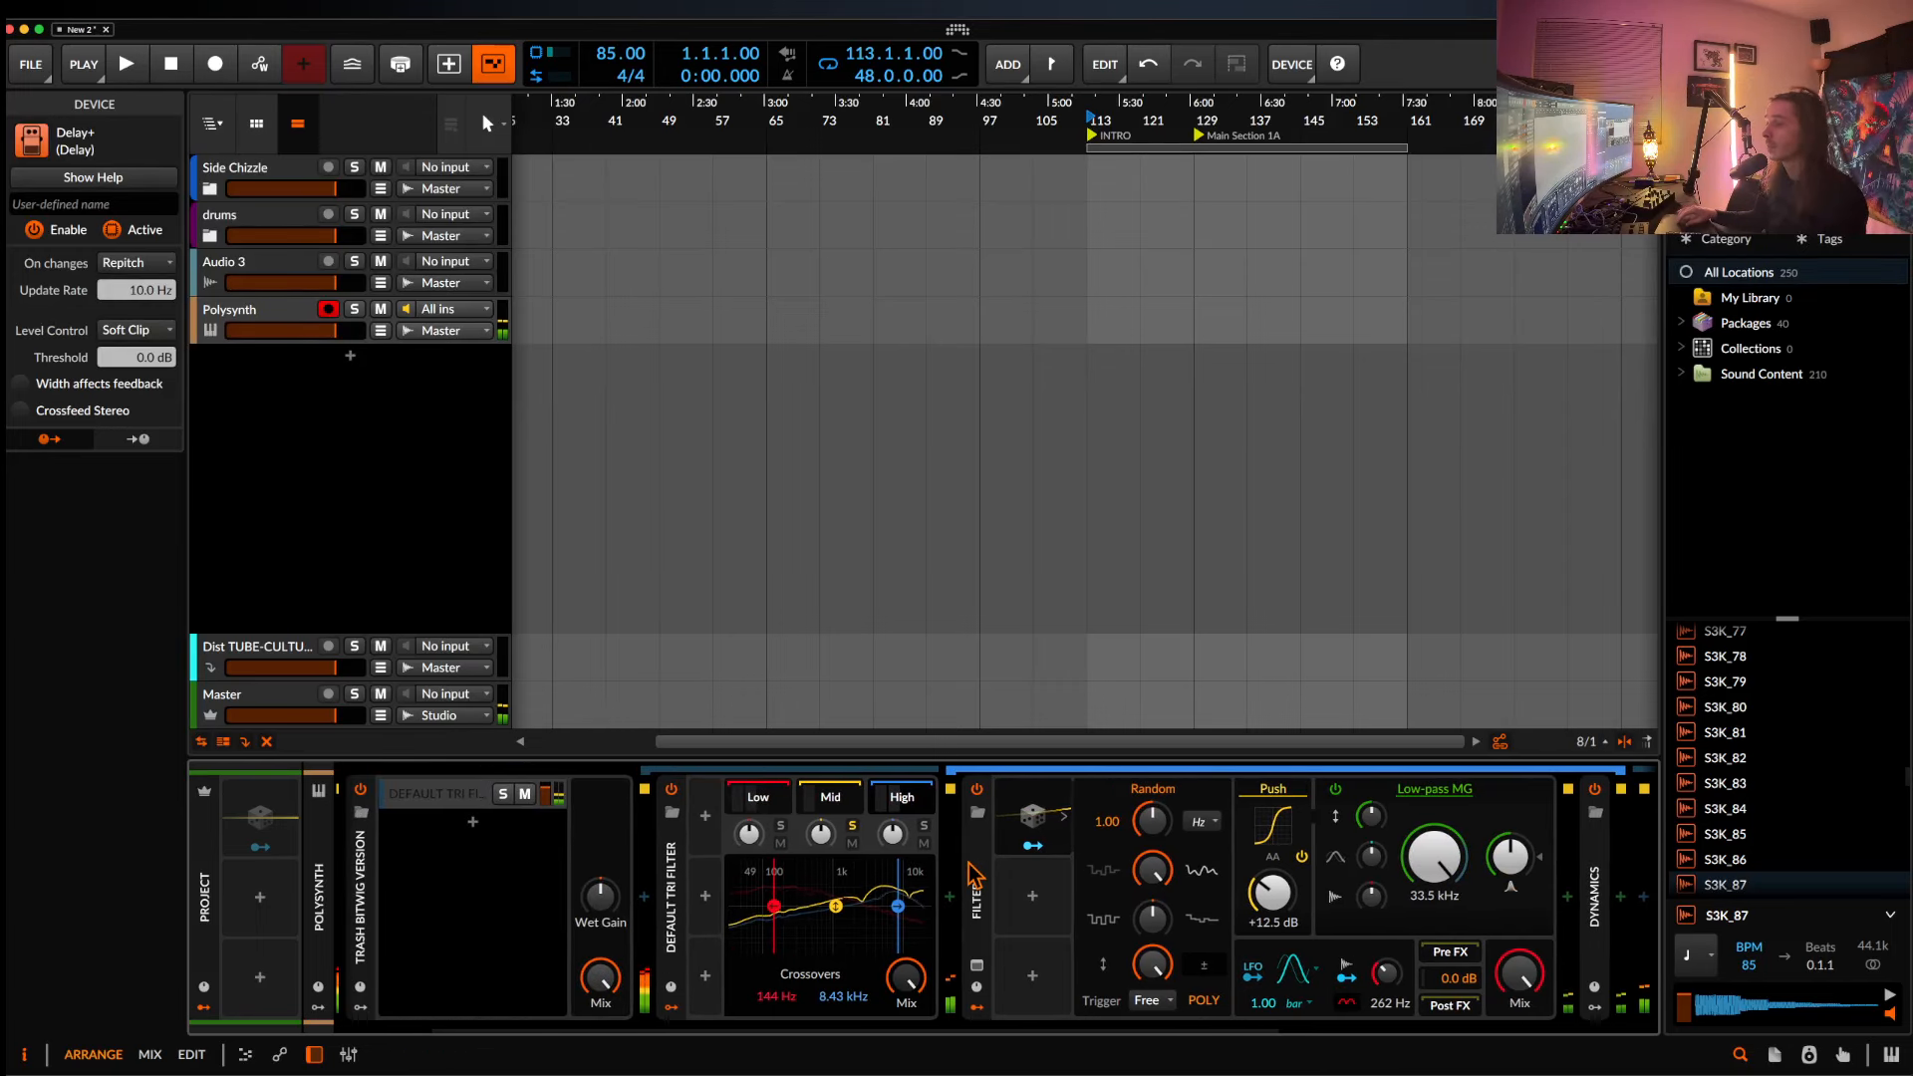
scroll(986, 877, right, 2)
scroll(971, 875, right, 3)
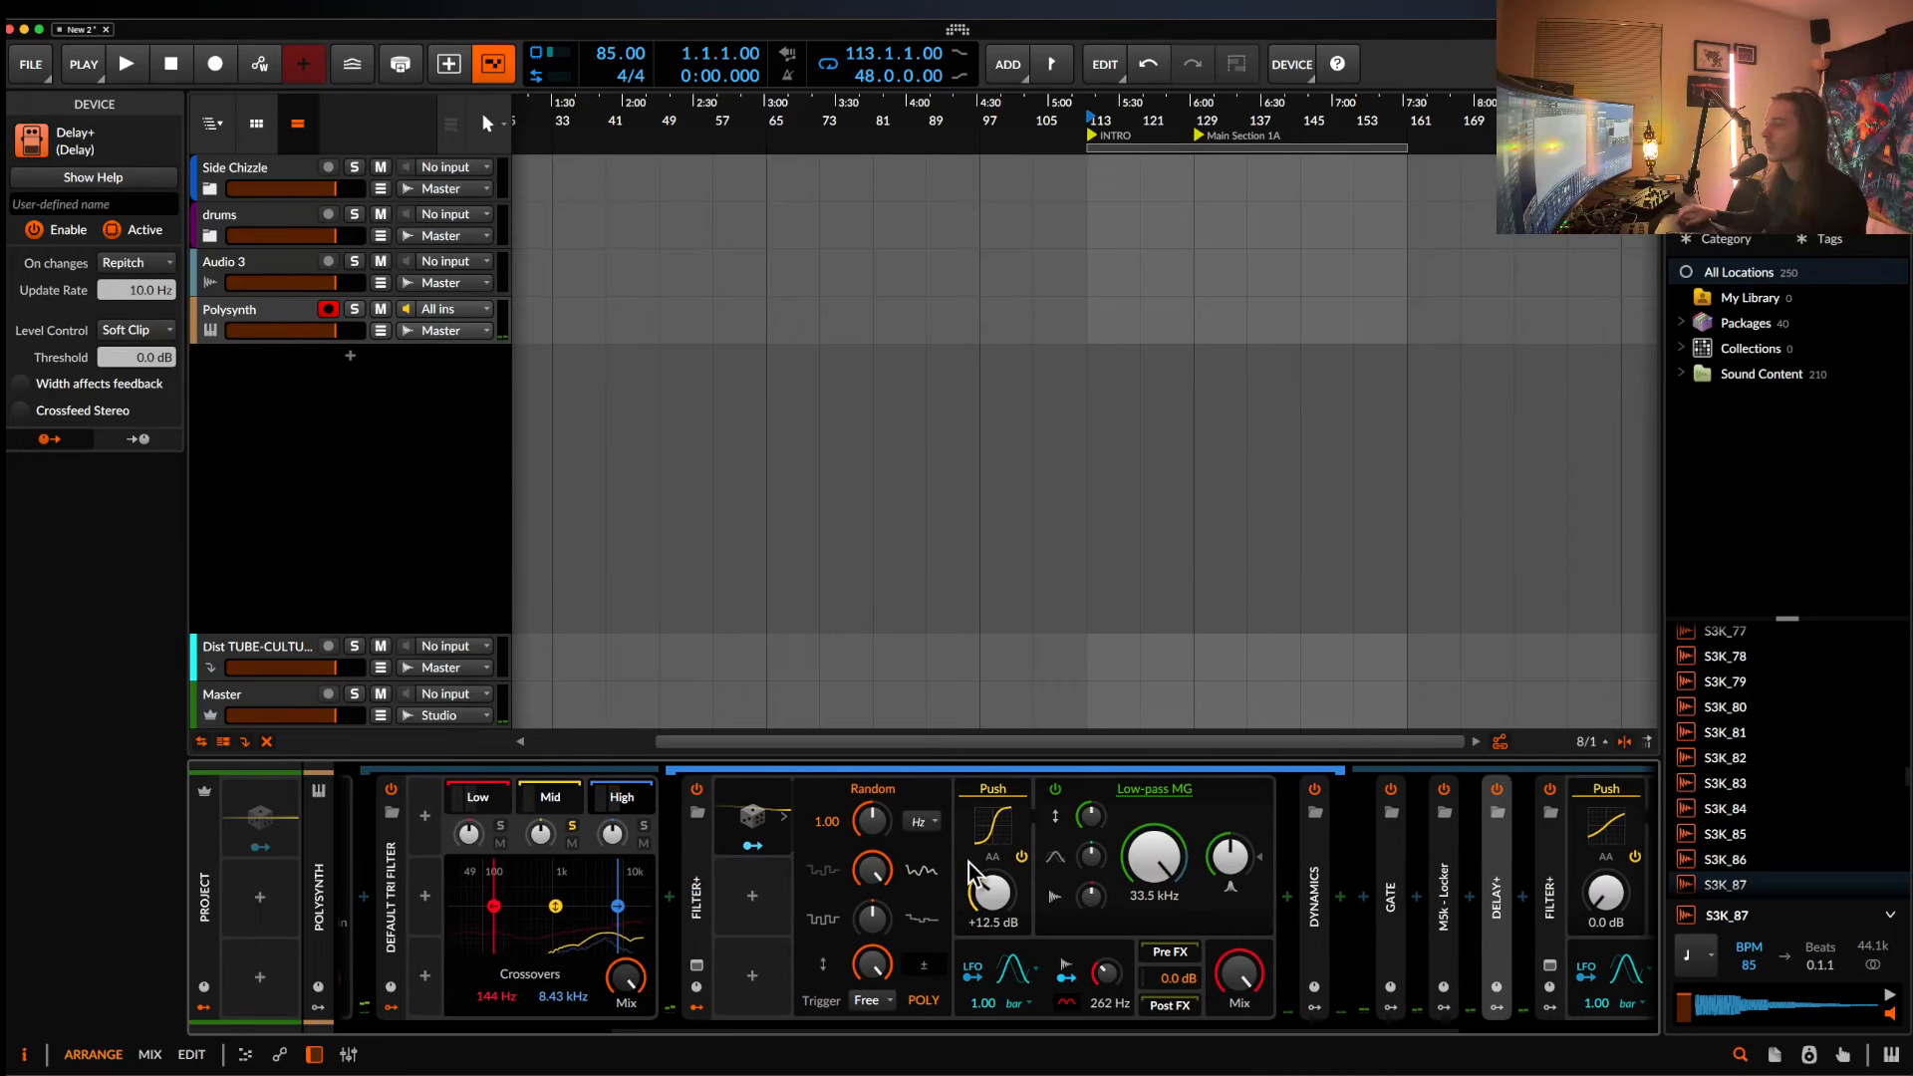
mouse_move(981, 886)
mouse_down()
mouse_move(981, 855)
mouse_move(982, 921)
mouse_move(981, 898)
mouse_up()
Expand Dynamics in the High chain and adjust its settings to compress the signal above the high threshold.
double_click(1316, 911)
scroll(1323, 910, right, 4)
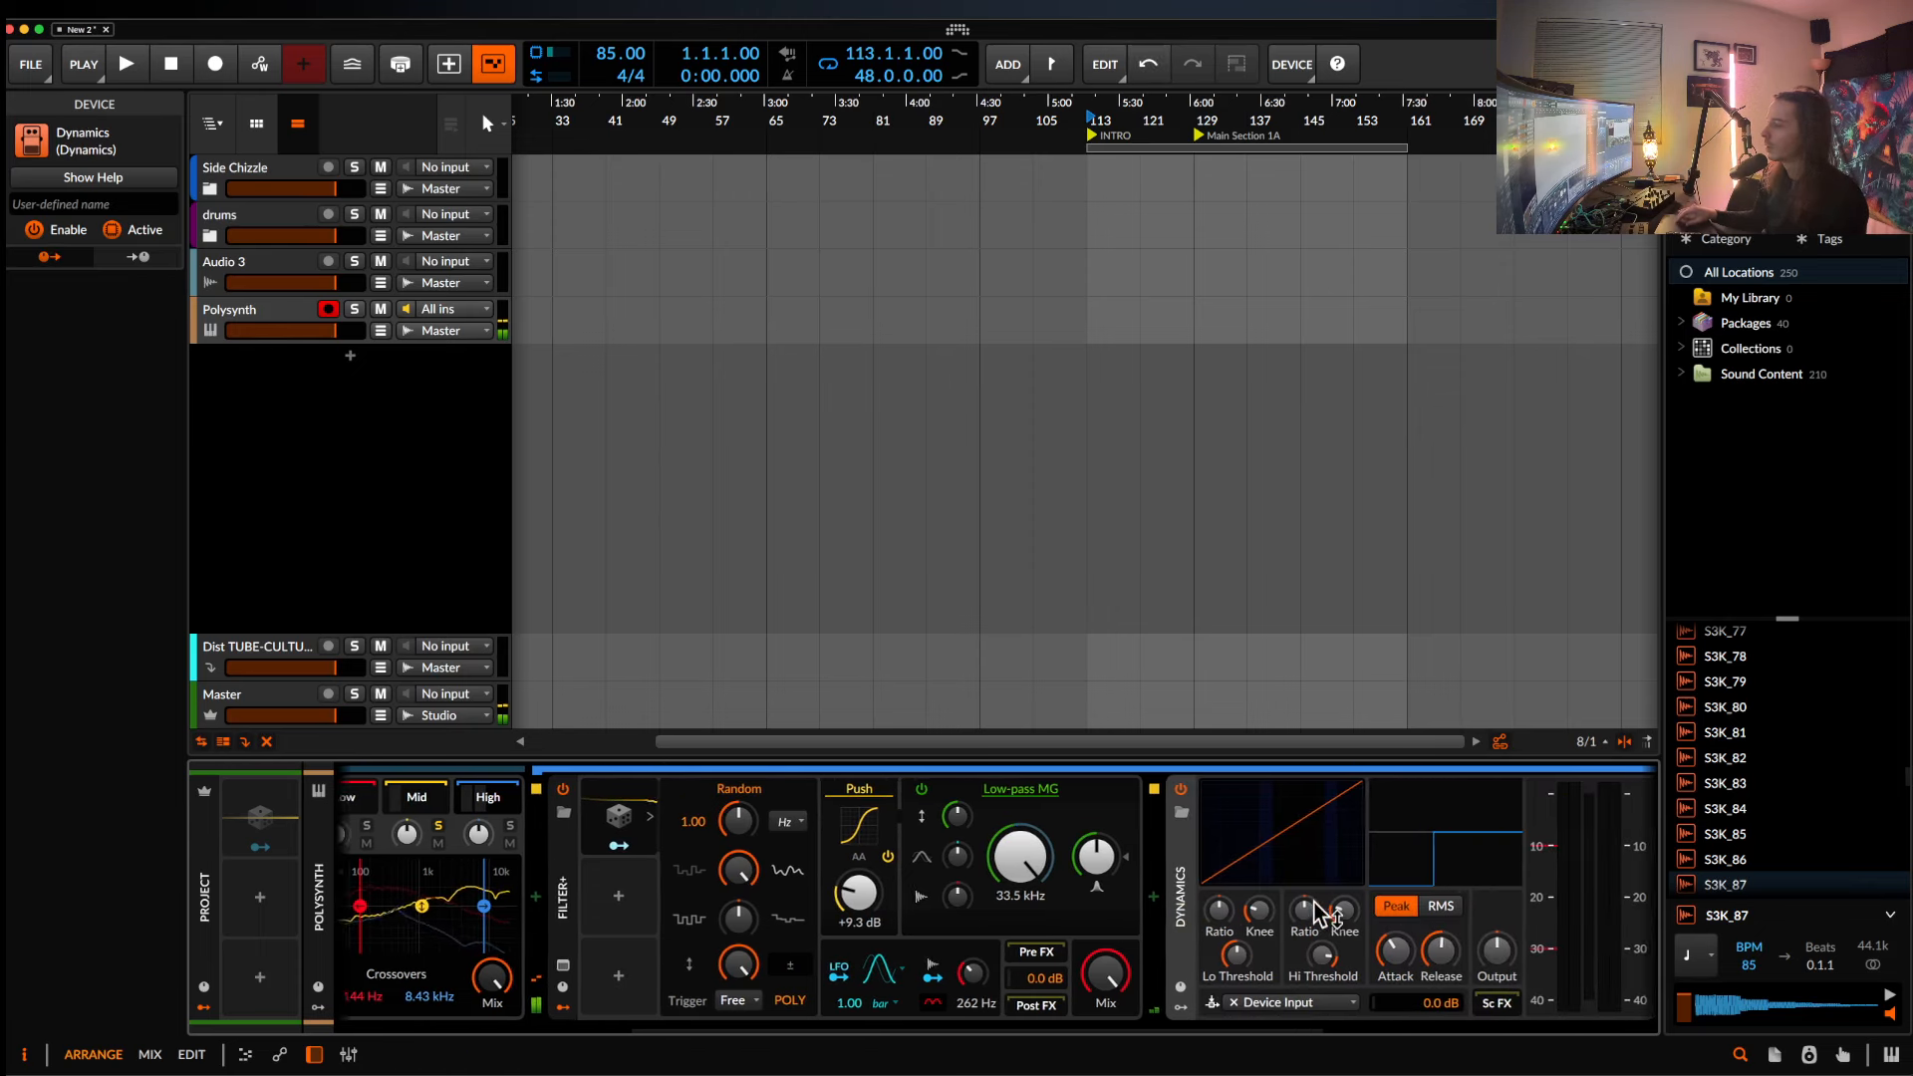
drag(1217, 966, 1378, 962)
Solo the High band and set its Filter+ Push drive to +11.3 dB and filter resonance to 12.4 %.
scroll(946, 876, up, 5)
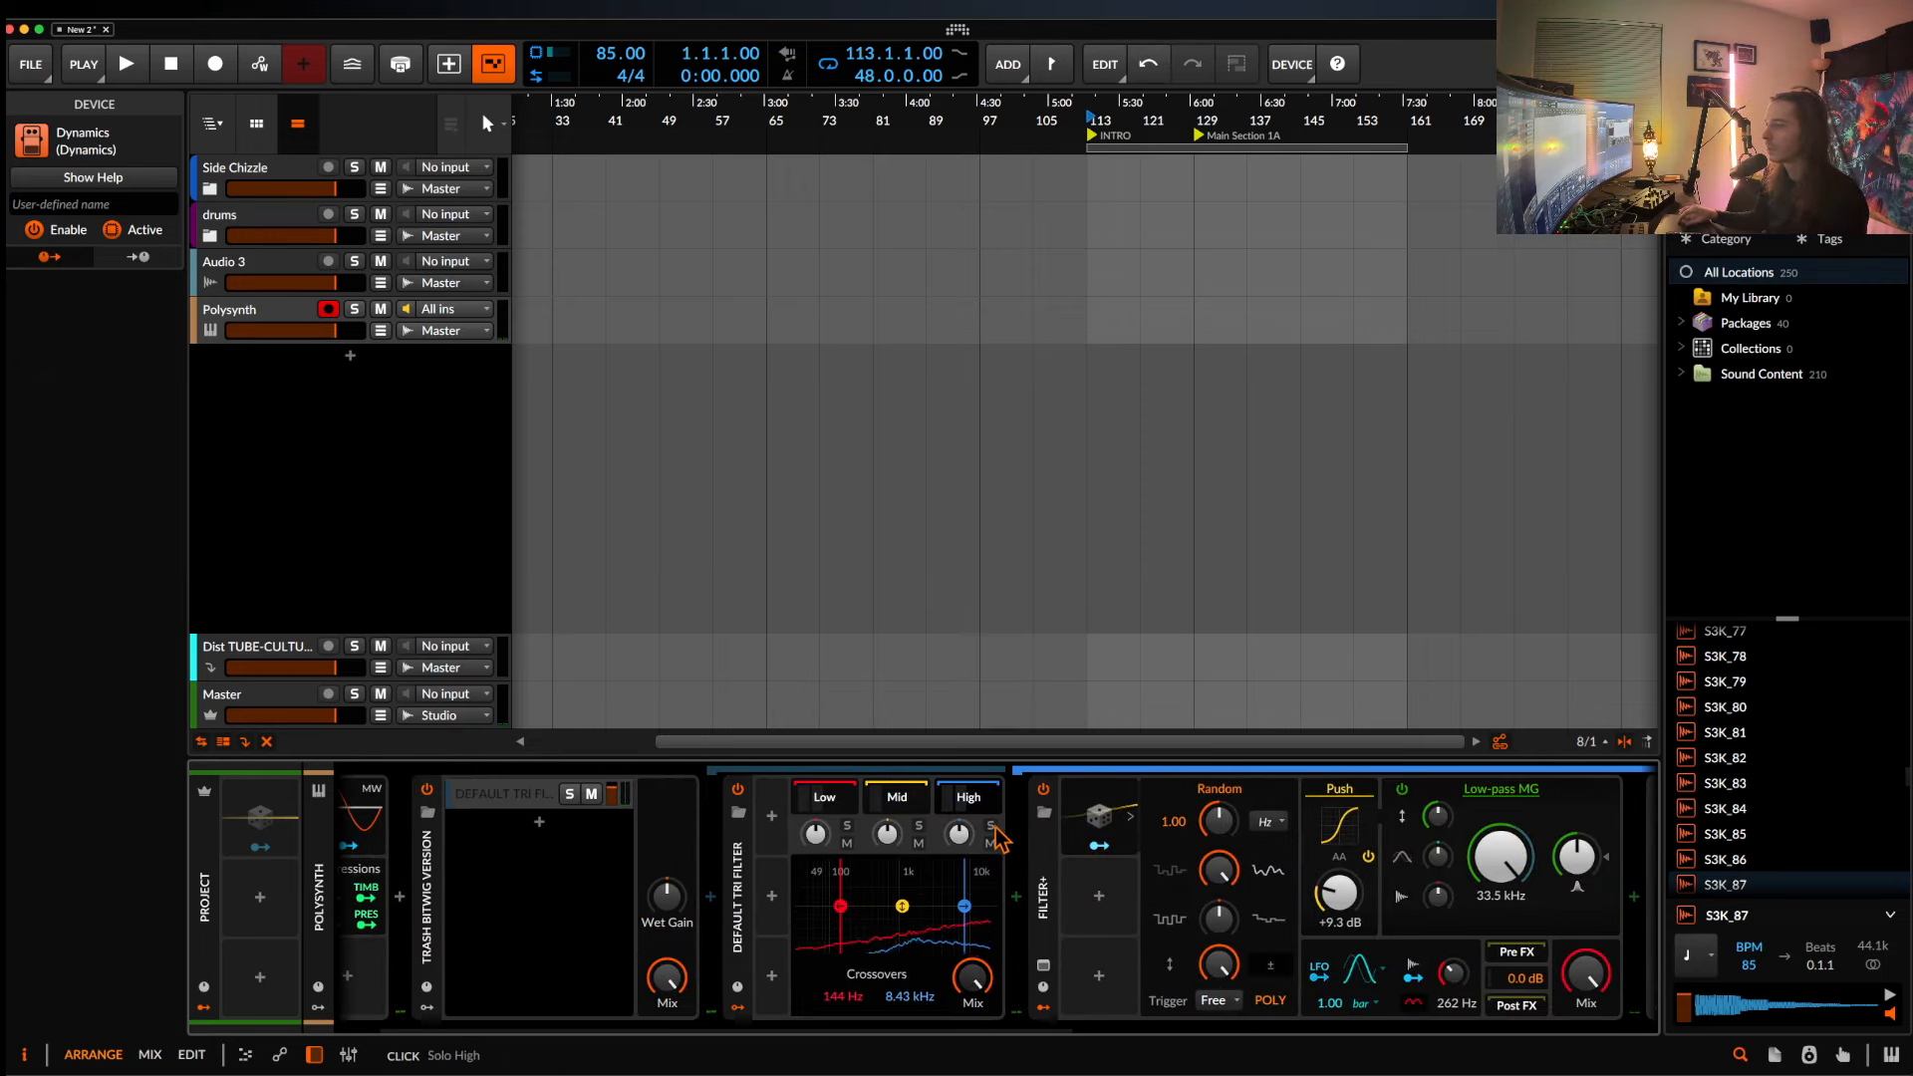
click(992, 827)
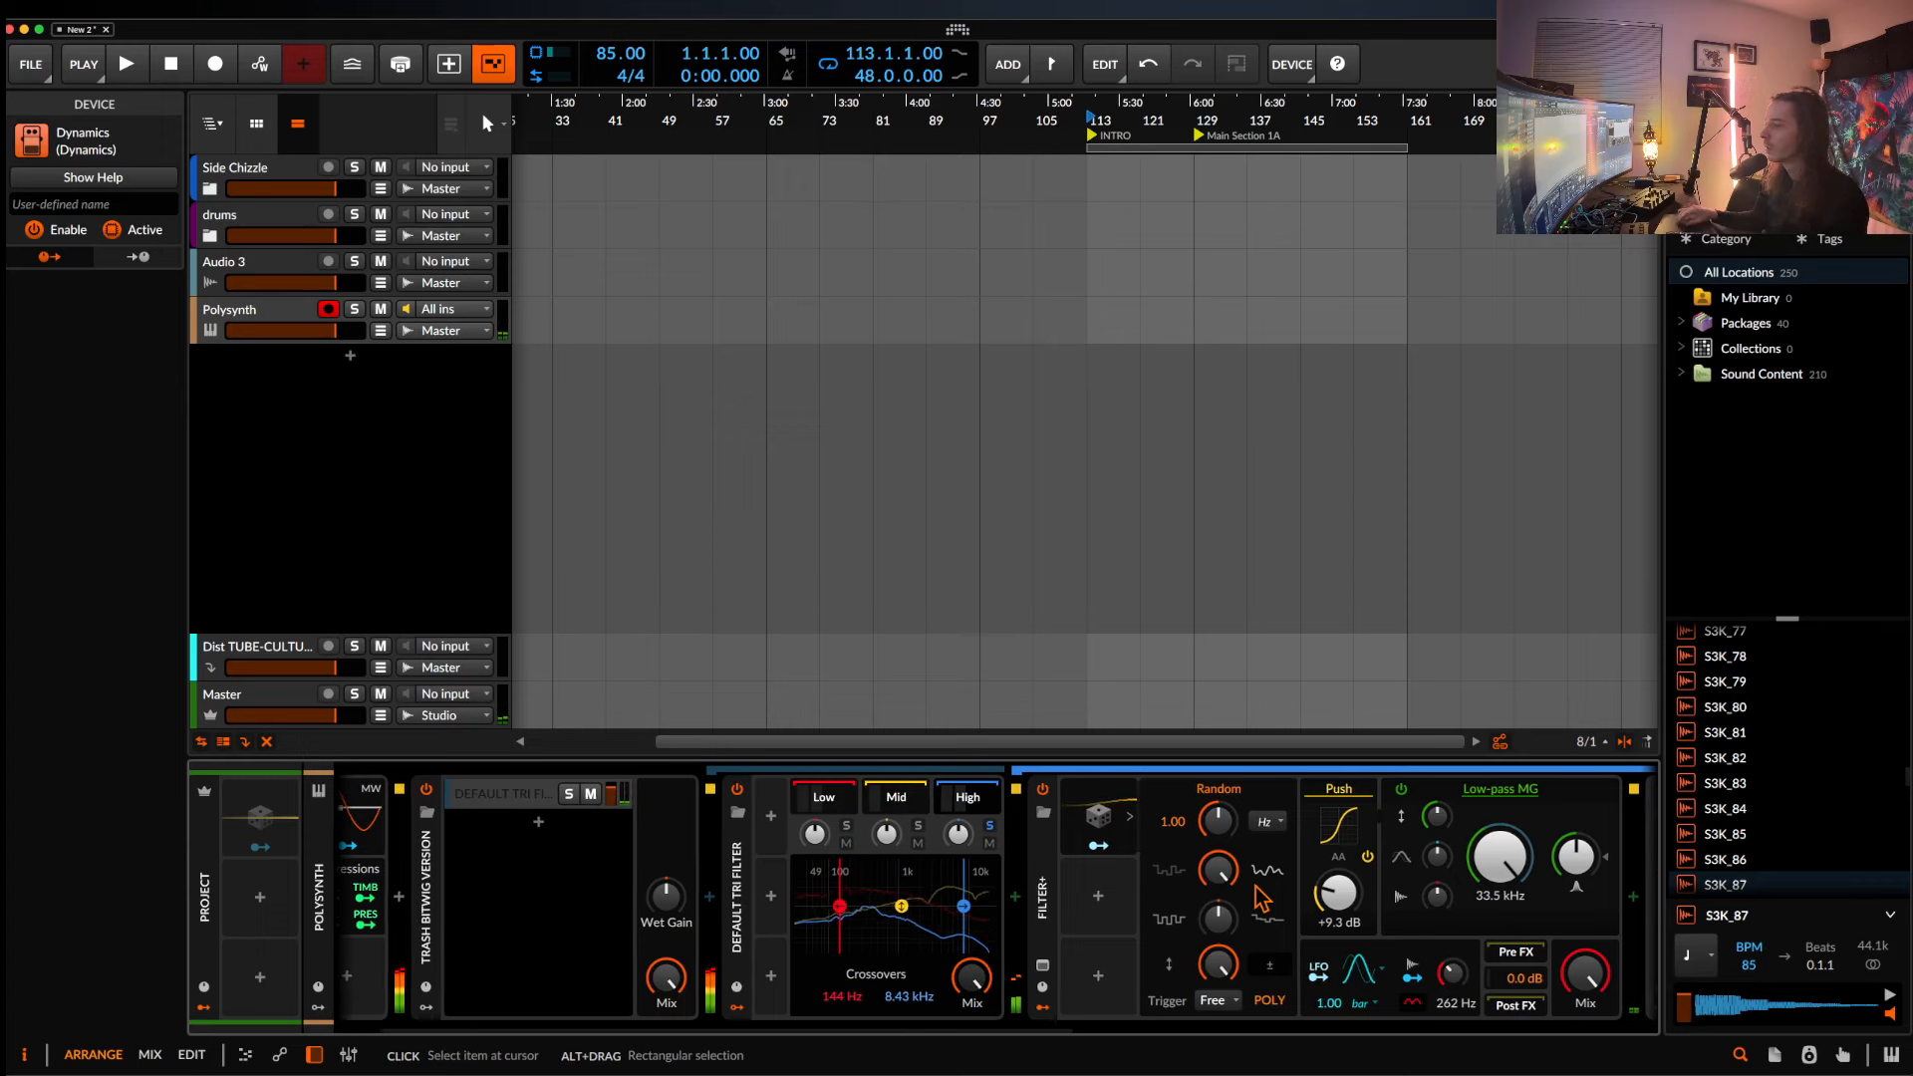
scroll(1246, 887, down, 1)
mouse_move(1278, 894)
mouse_down()
mouse_move(1278, 862)
mouse_move(1279, 890)
mouse_up()
scroll(1490, 877, down, 1)
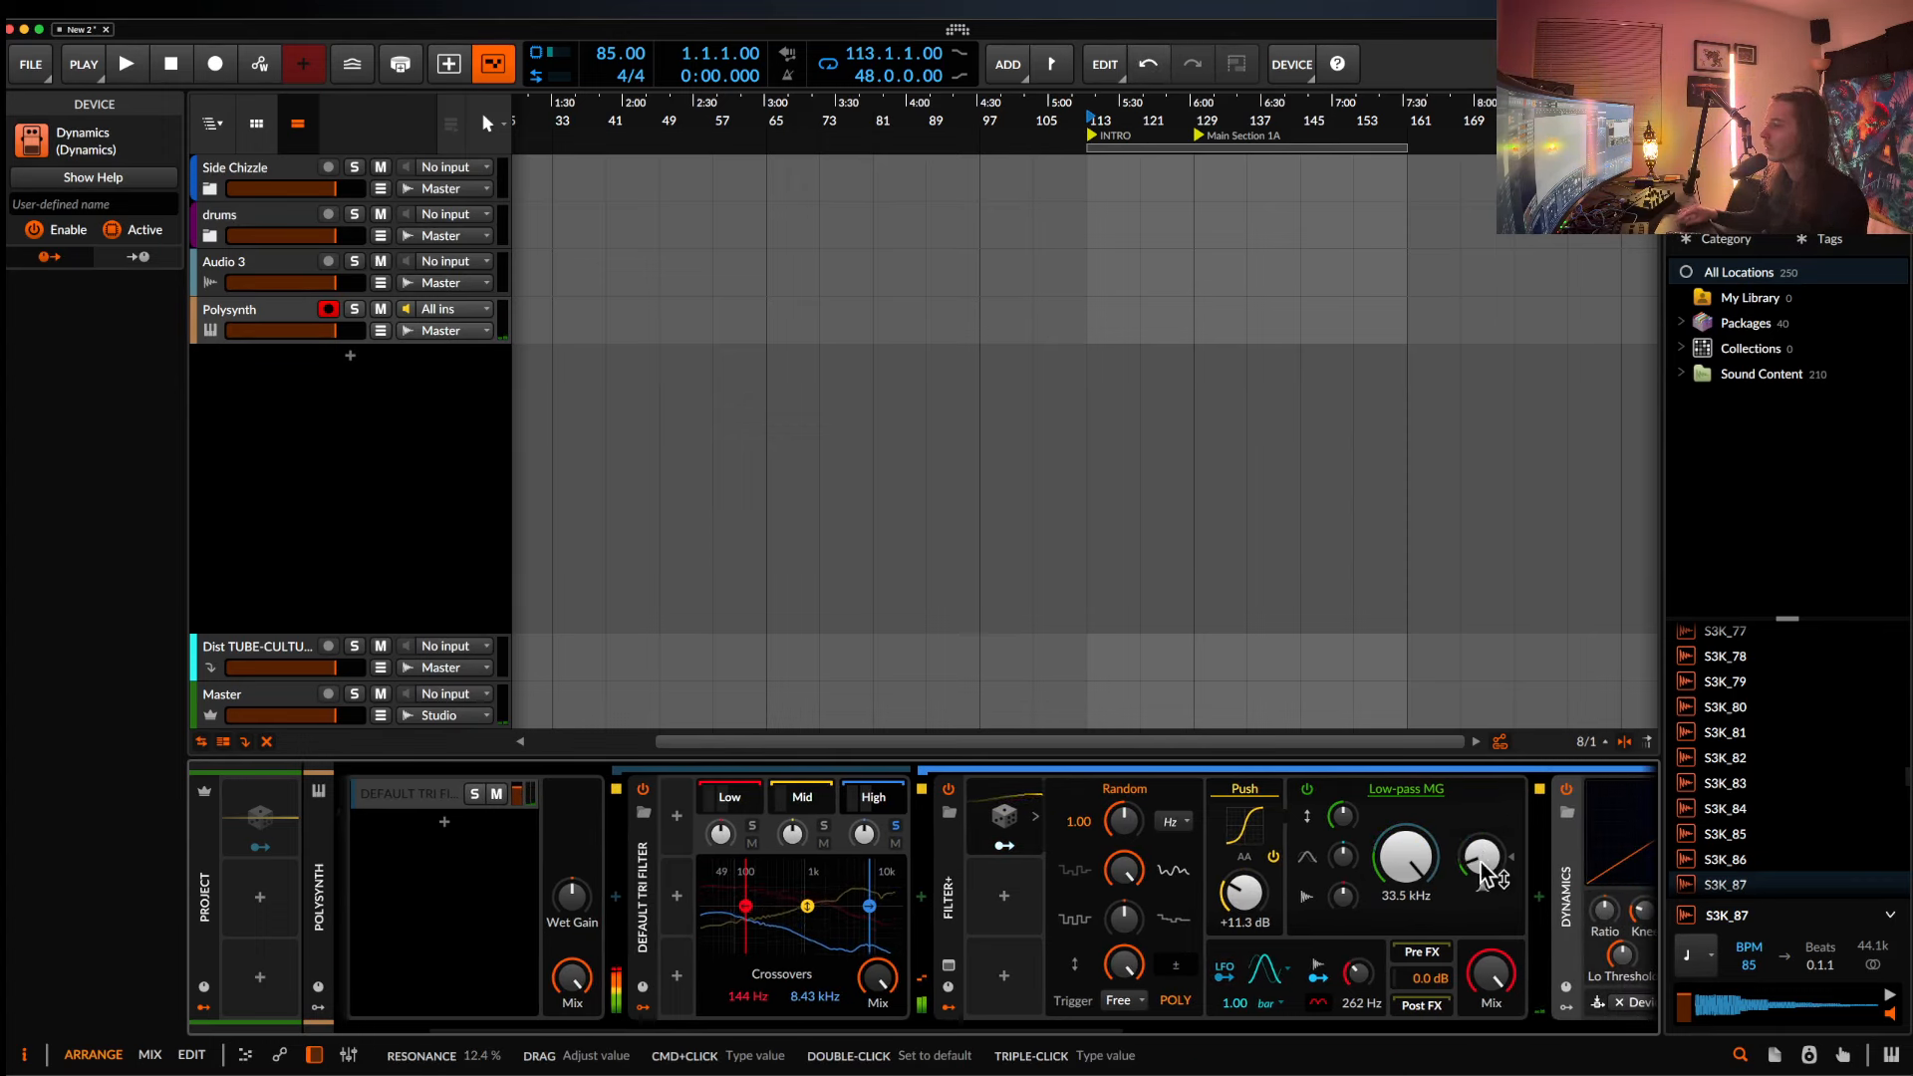
Raise the High chain's Dynamics output gain to about +14.2 dB and lower the Filter+ Push drive to +8.1 dB.
scroll(1490, 877, down, 8)
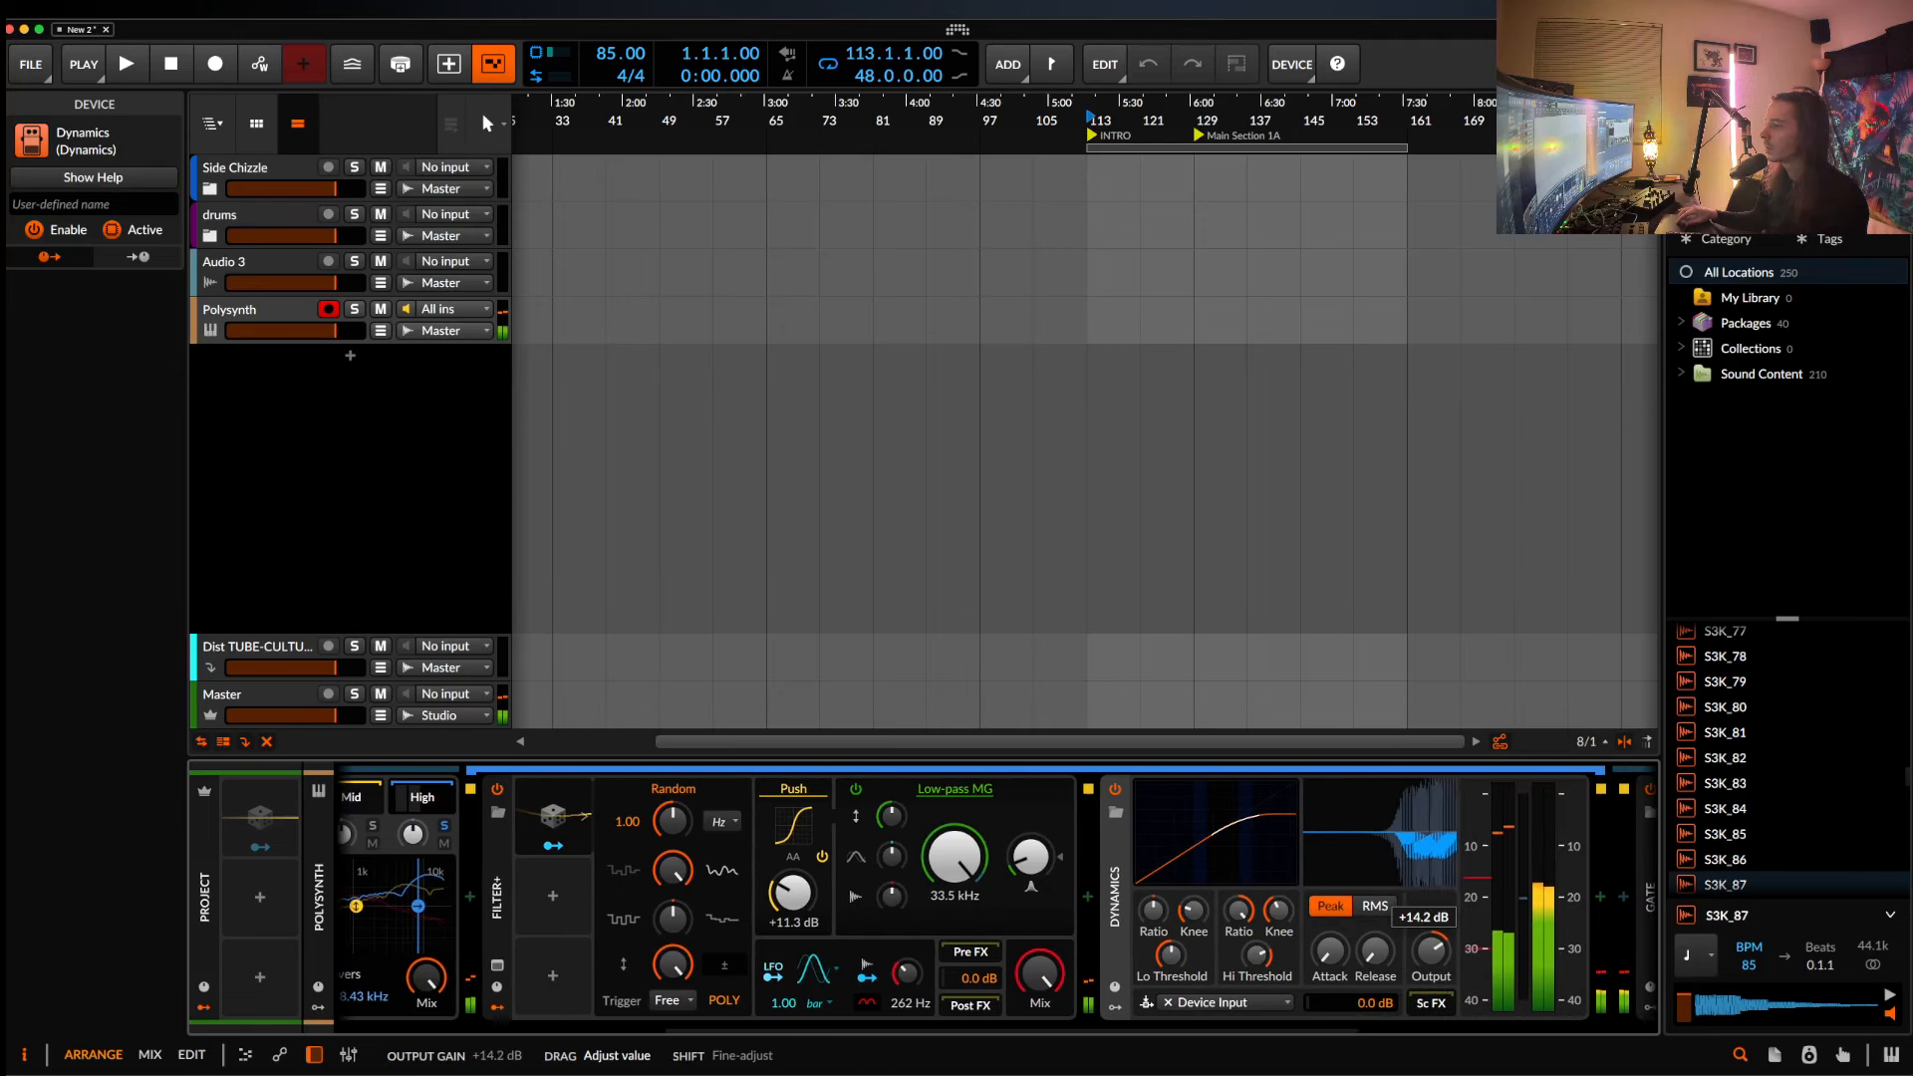
scroll(746, 827, up, 5)
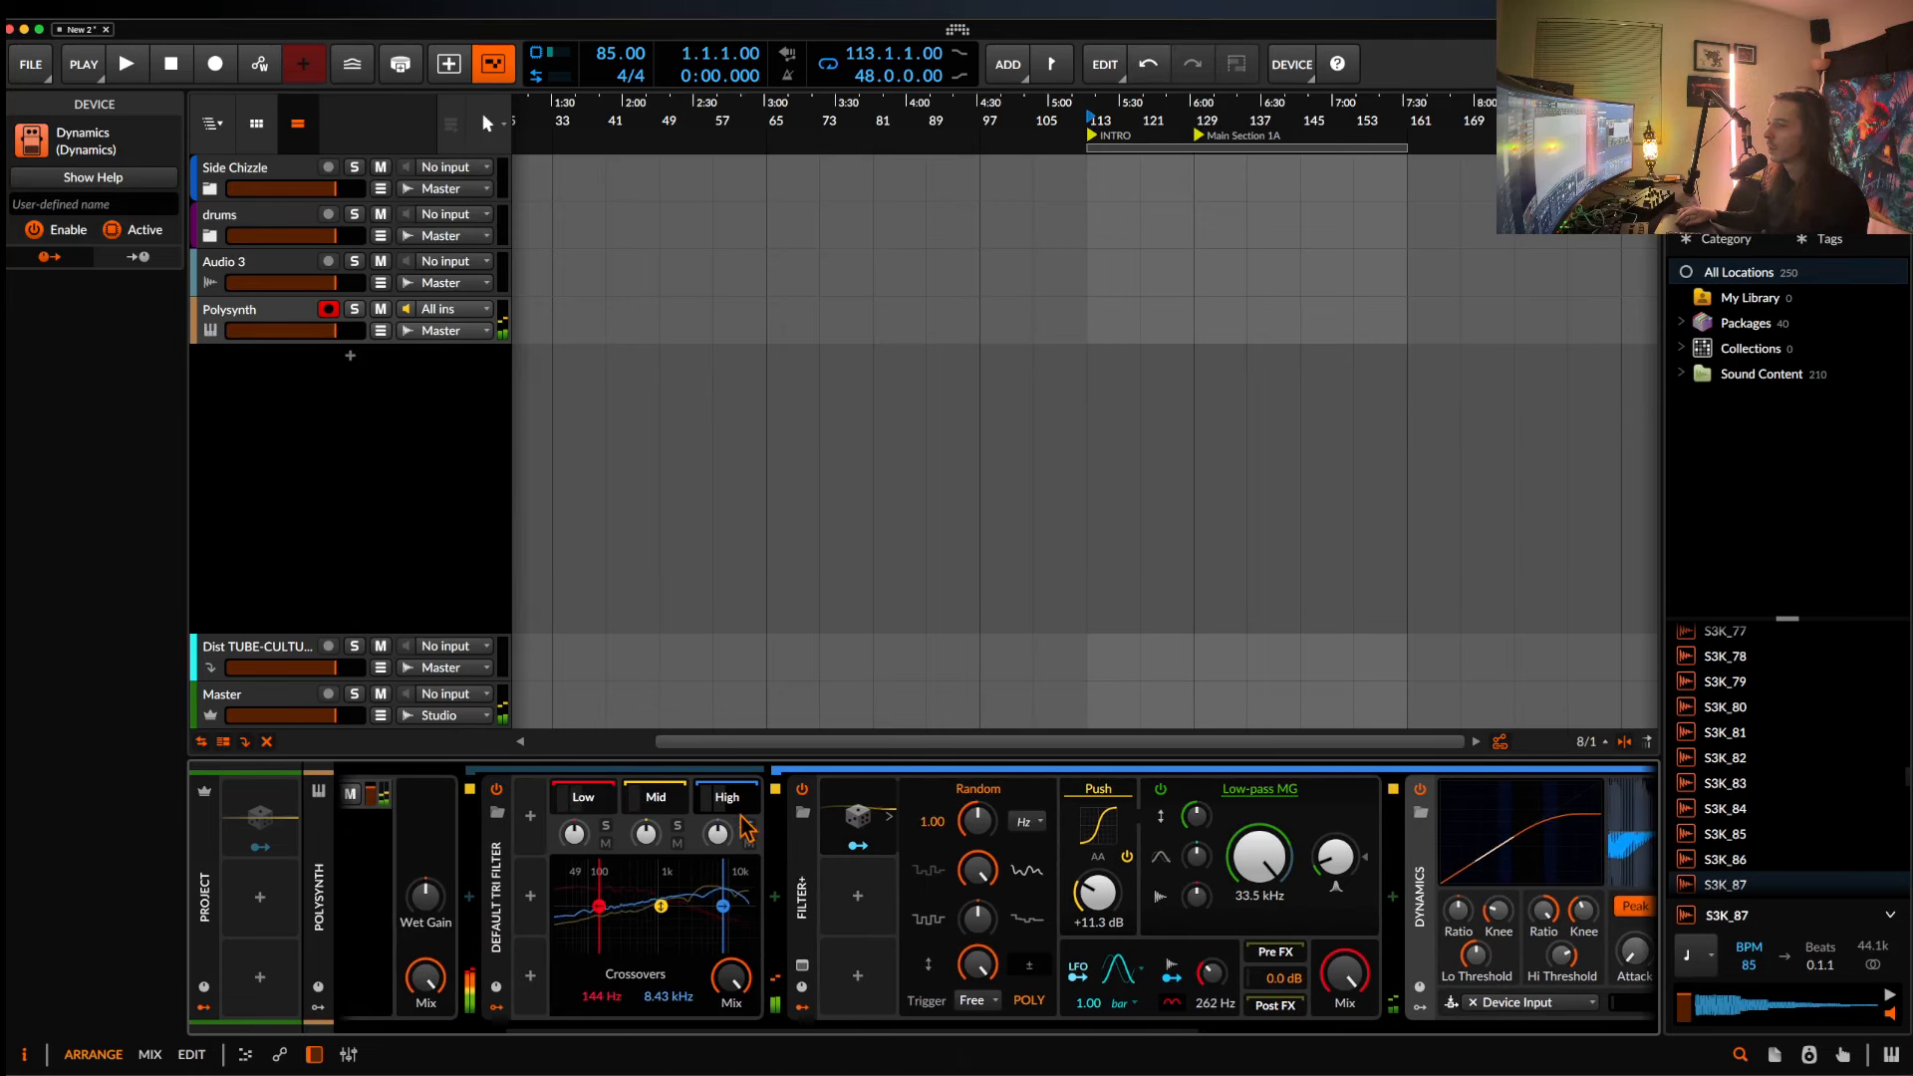
scroll(745, 827, up, 3)
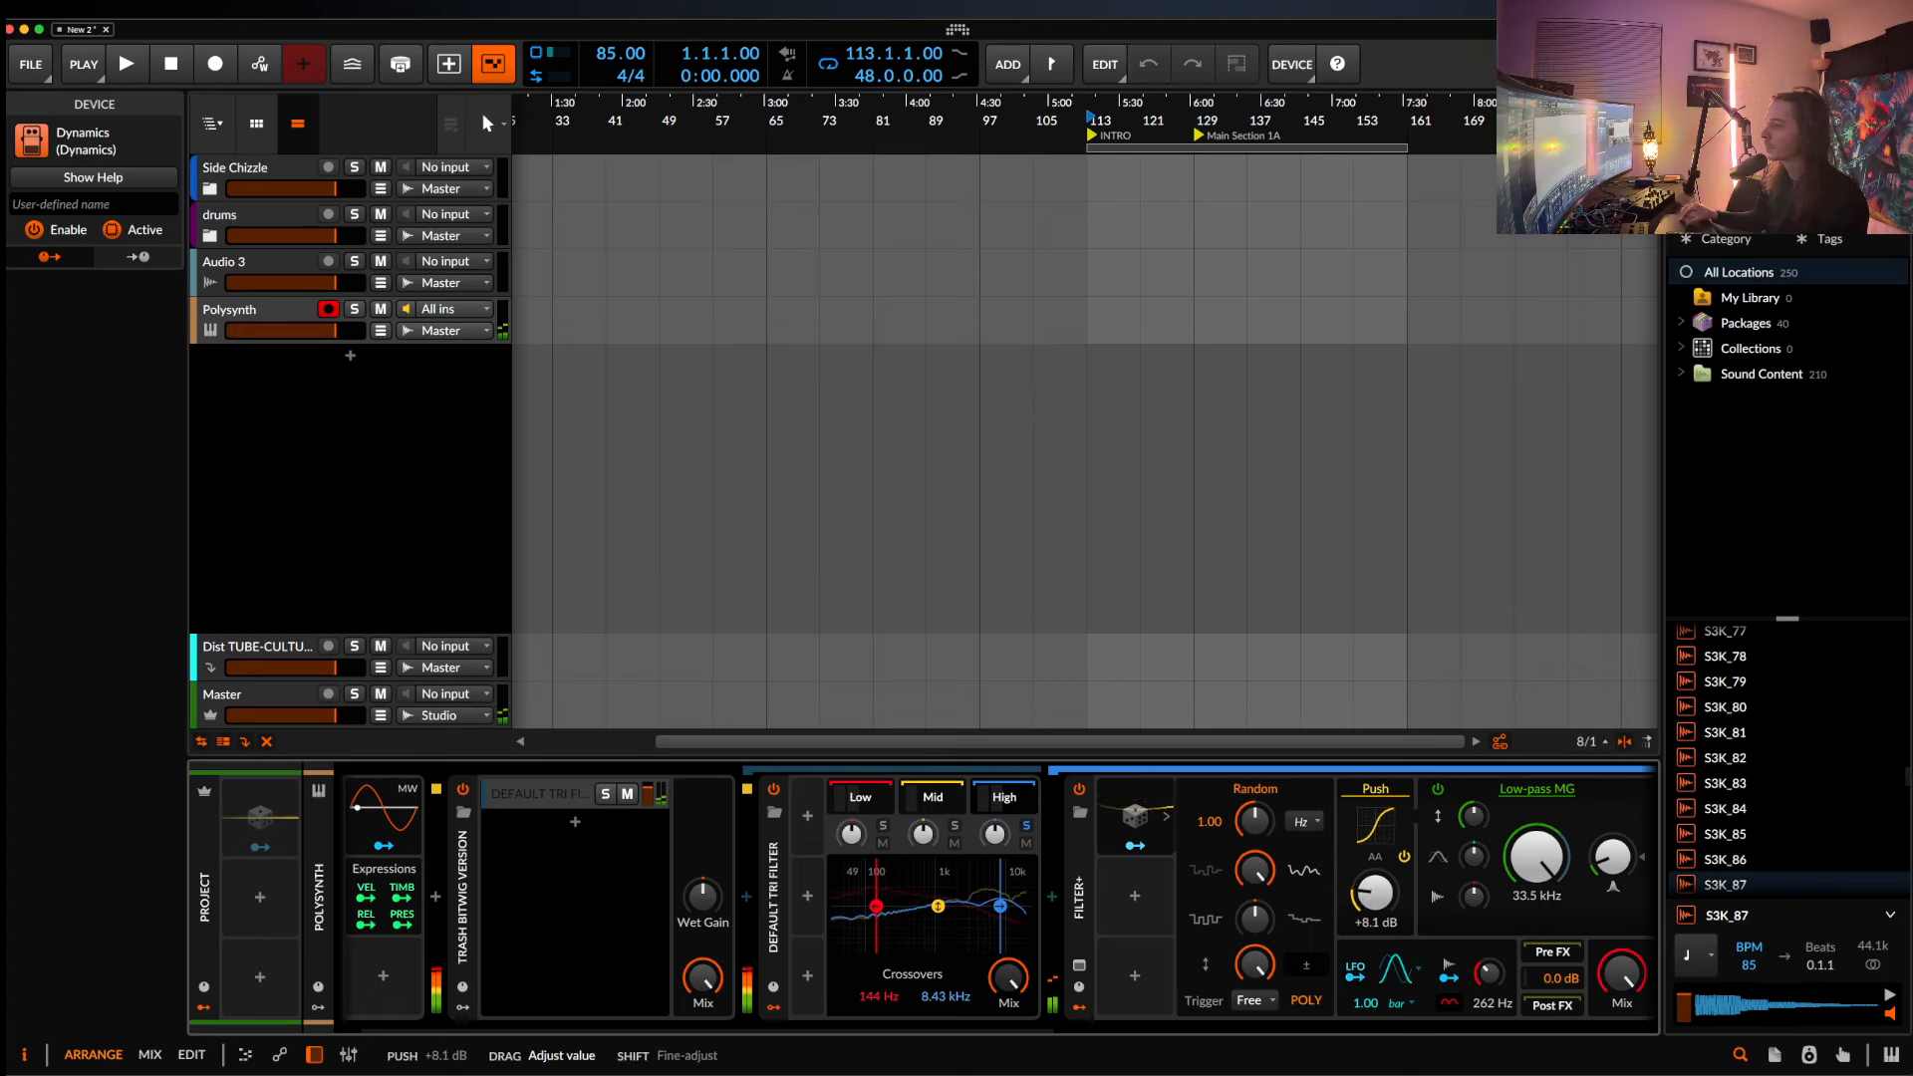
click(1080, 887)
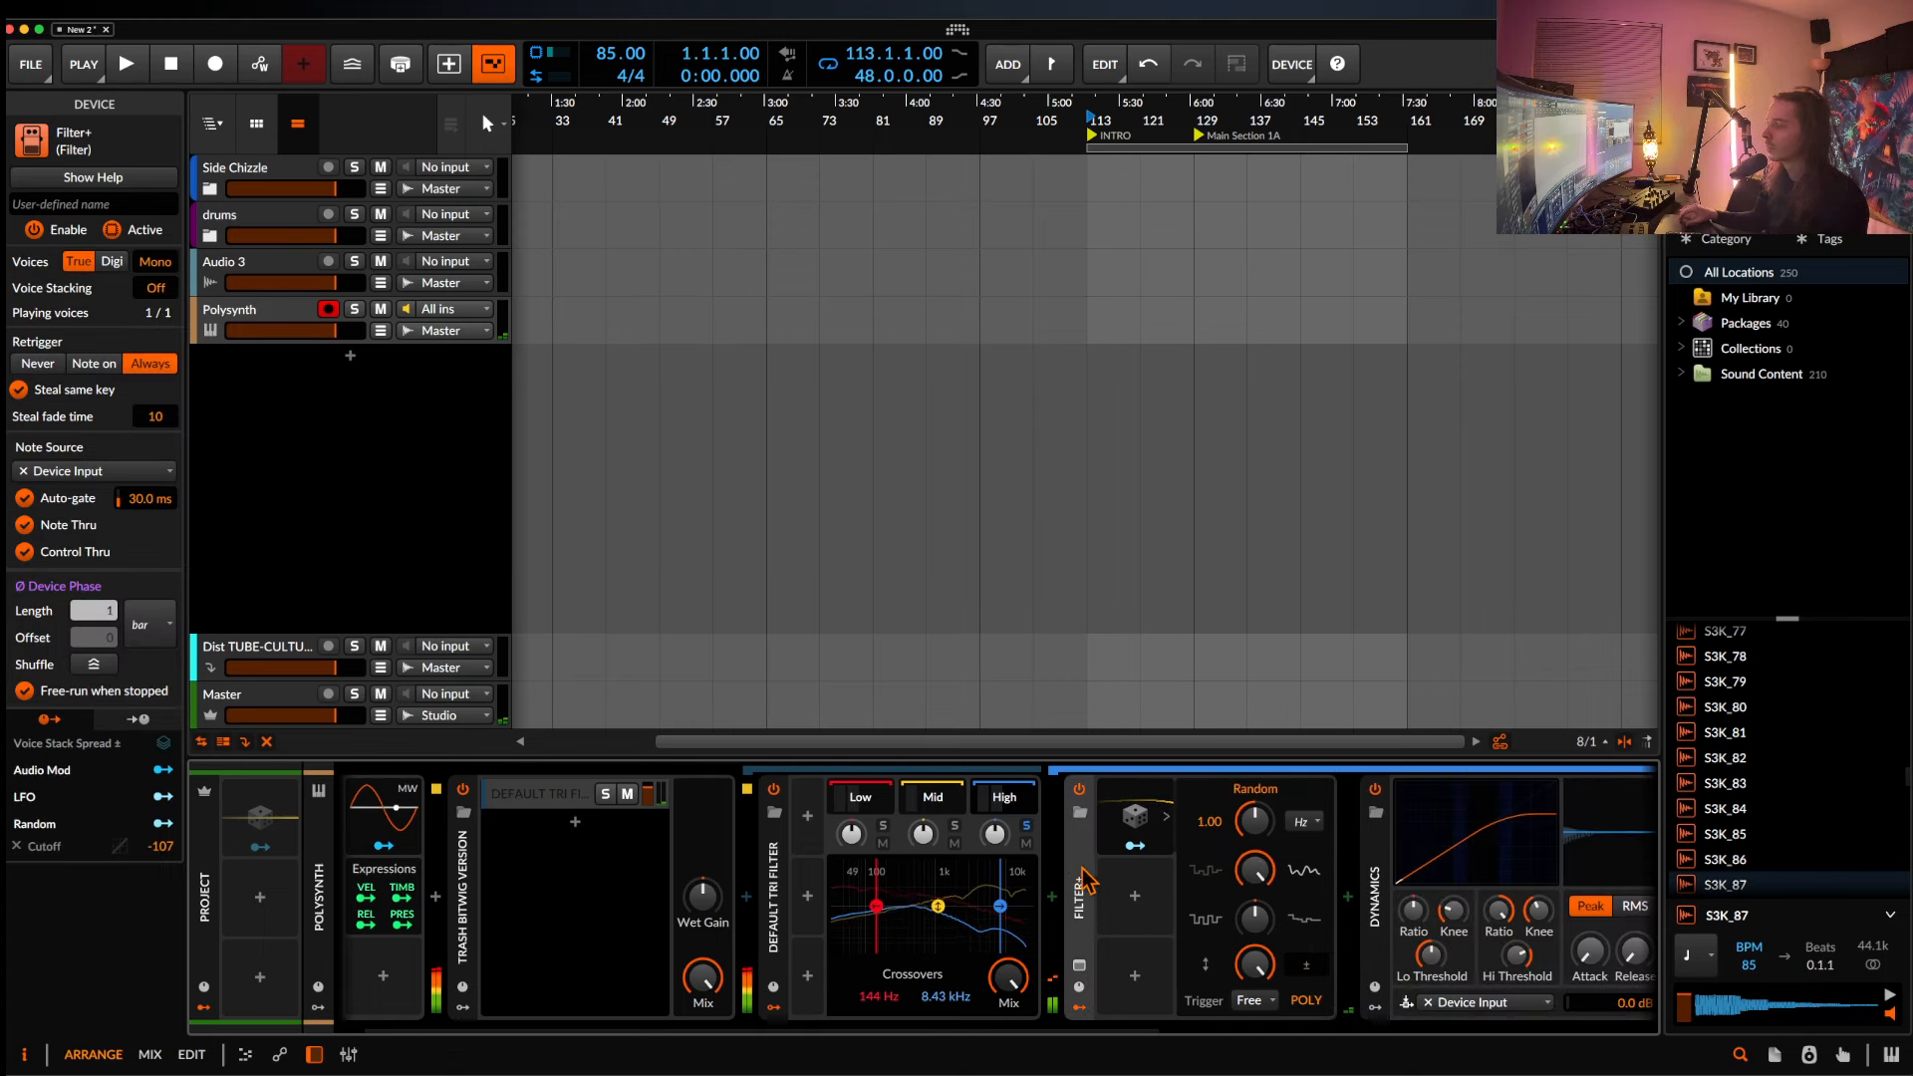
Adjust the High chain's Dynamics low ratio and set the low threshold to about -14.7 dB.
scroll(1079, 881, down, 7)
scroll(1076, 860, right, 1)
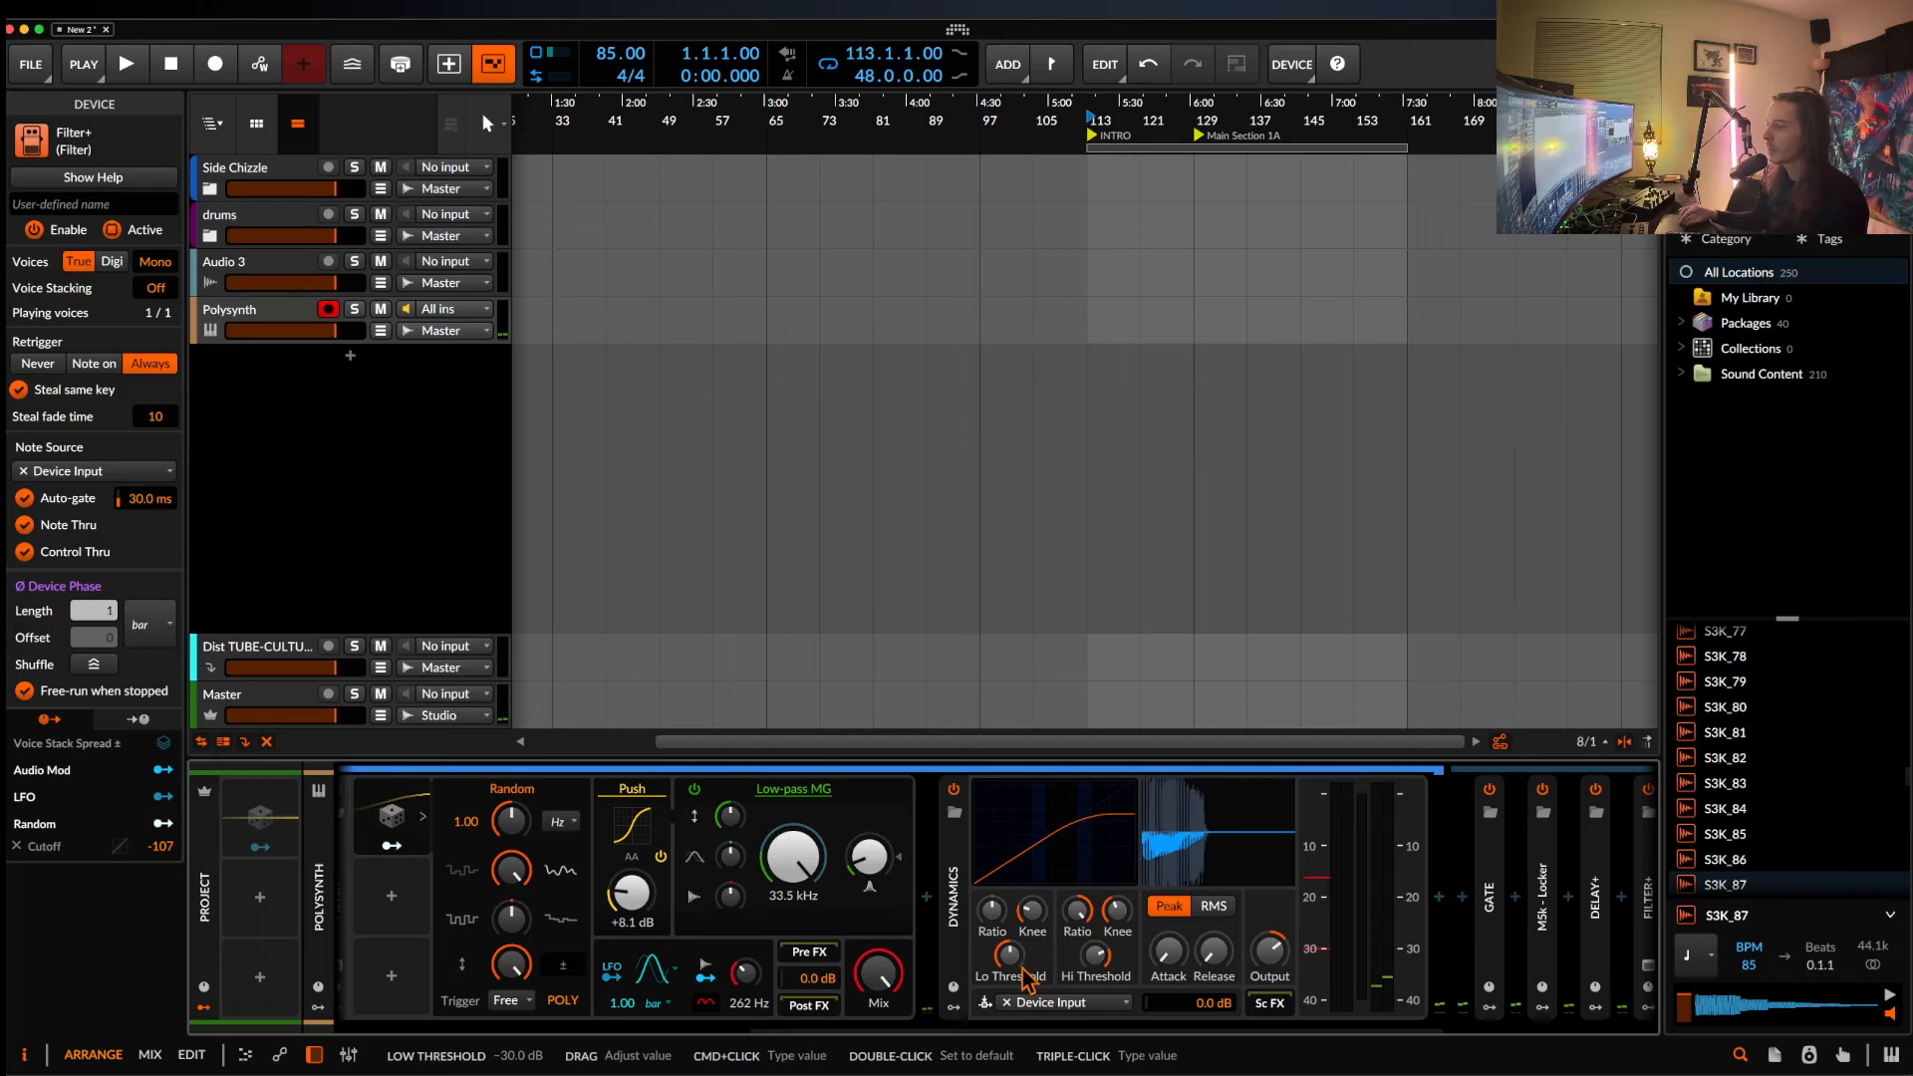
drag(993, 914, 1010, 949)
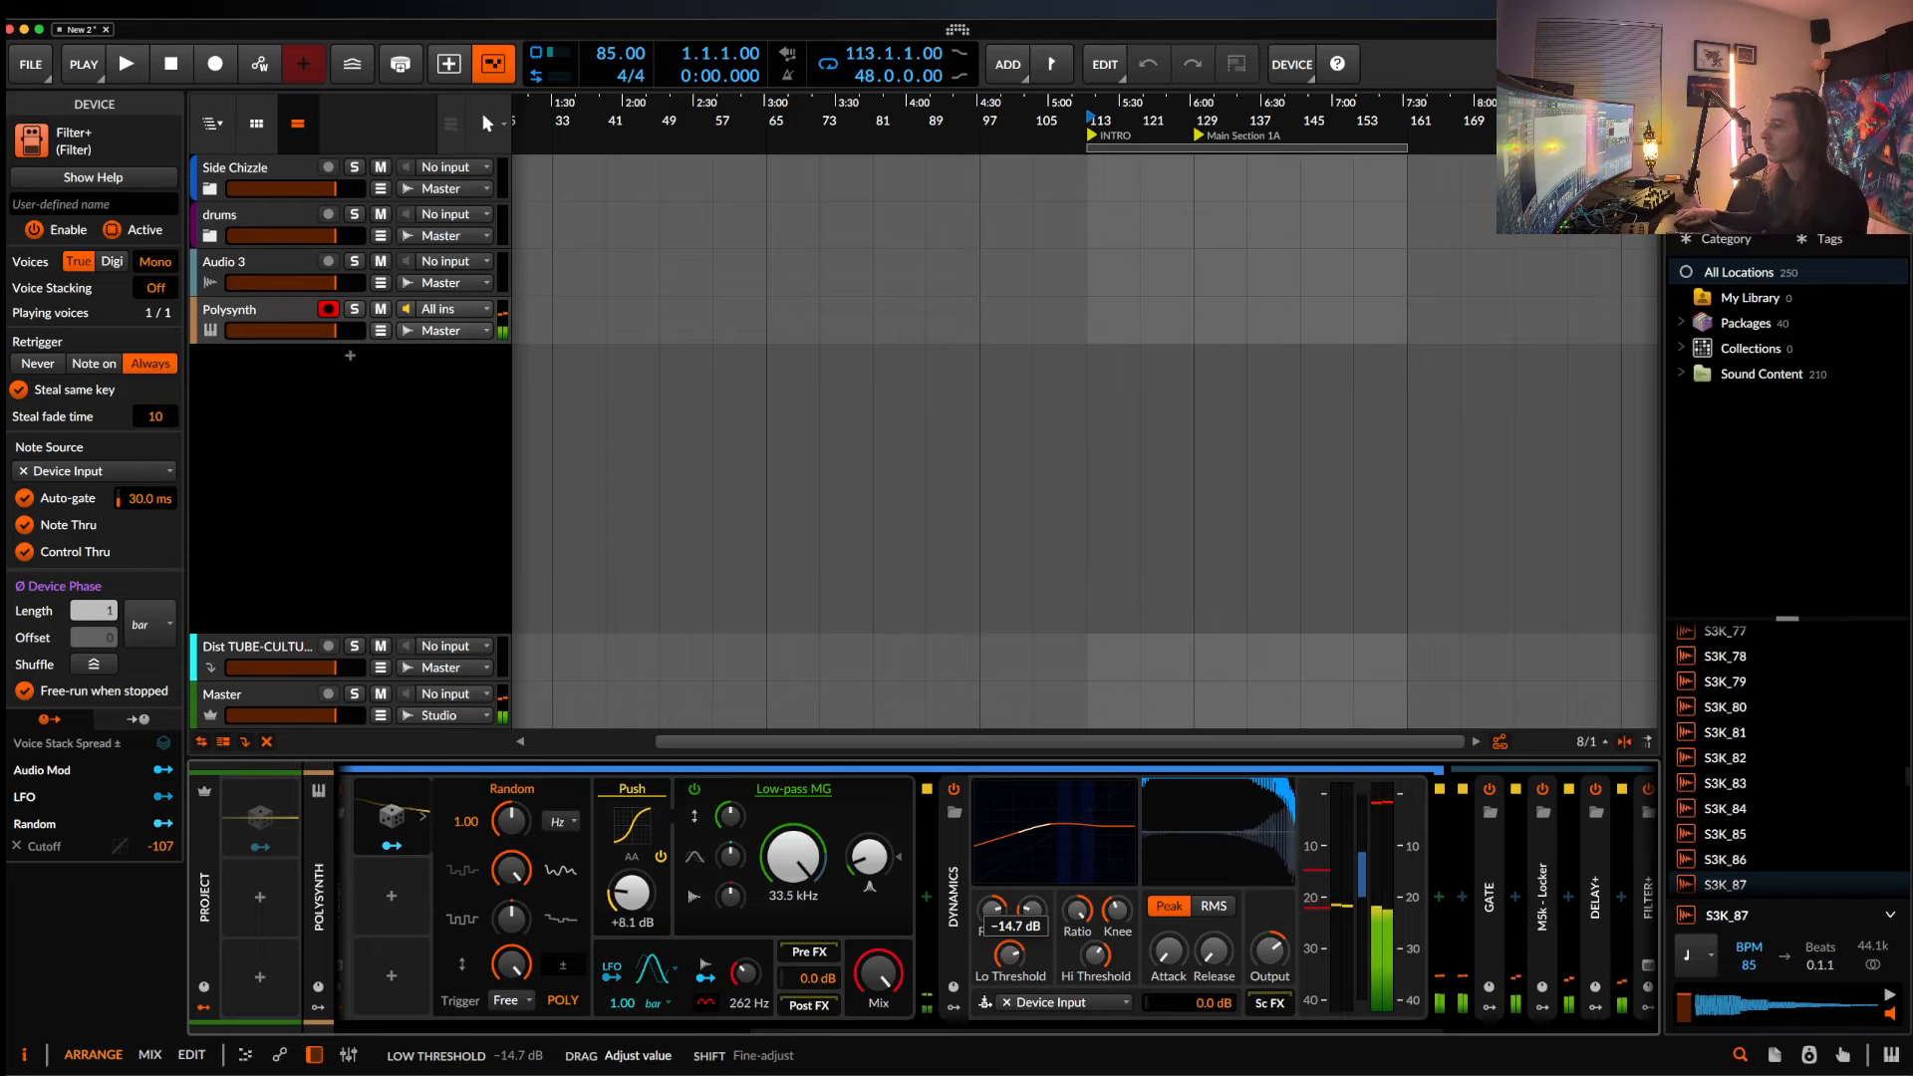
drag(1010, 949, 1010, 949)
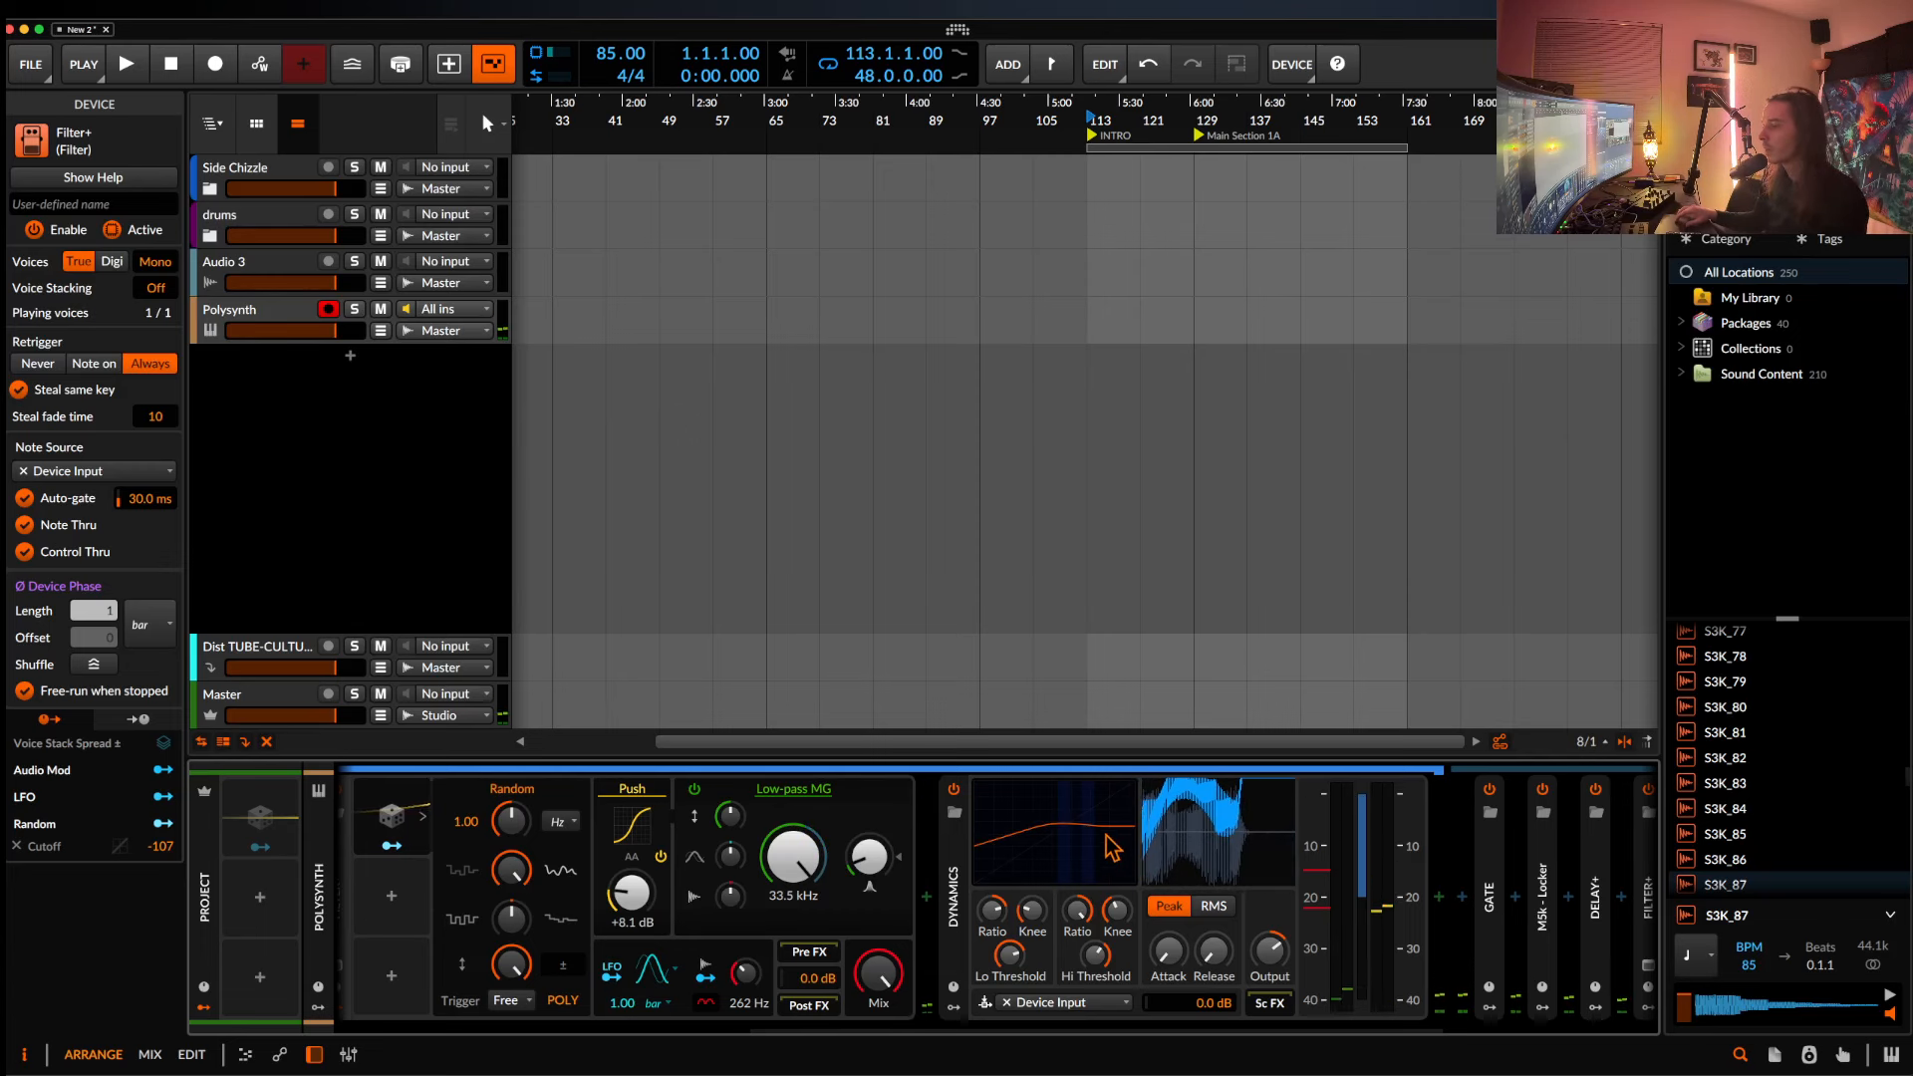
Collapse the High chain's Dynamics and Filter+, and turn off the High band's solo.
click(975, 867)
scroll(937, 876, left, 5)
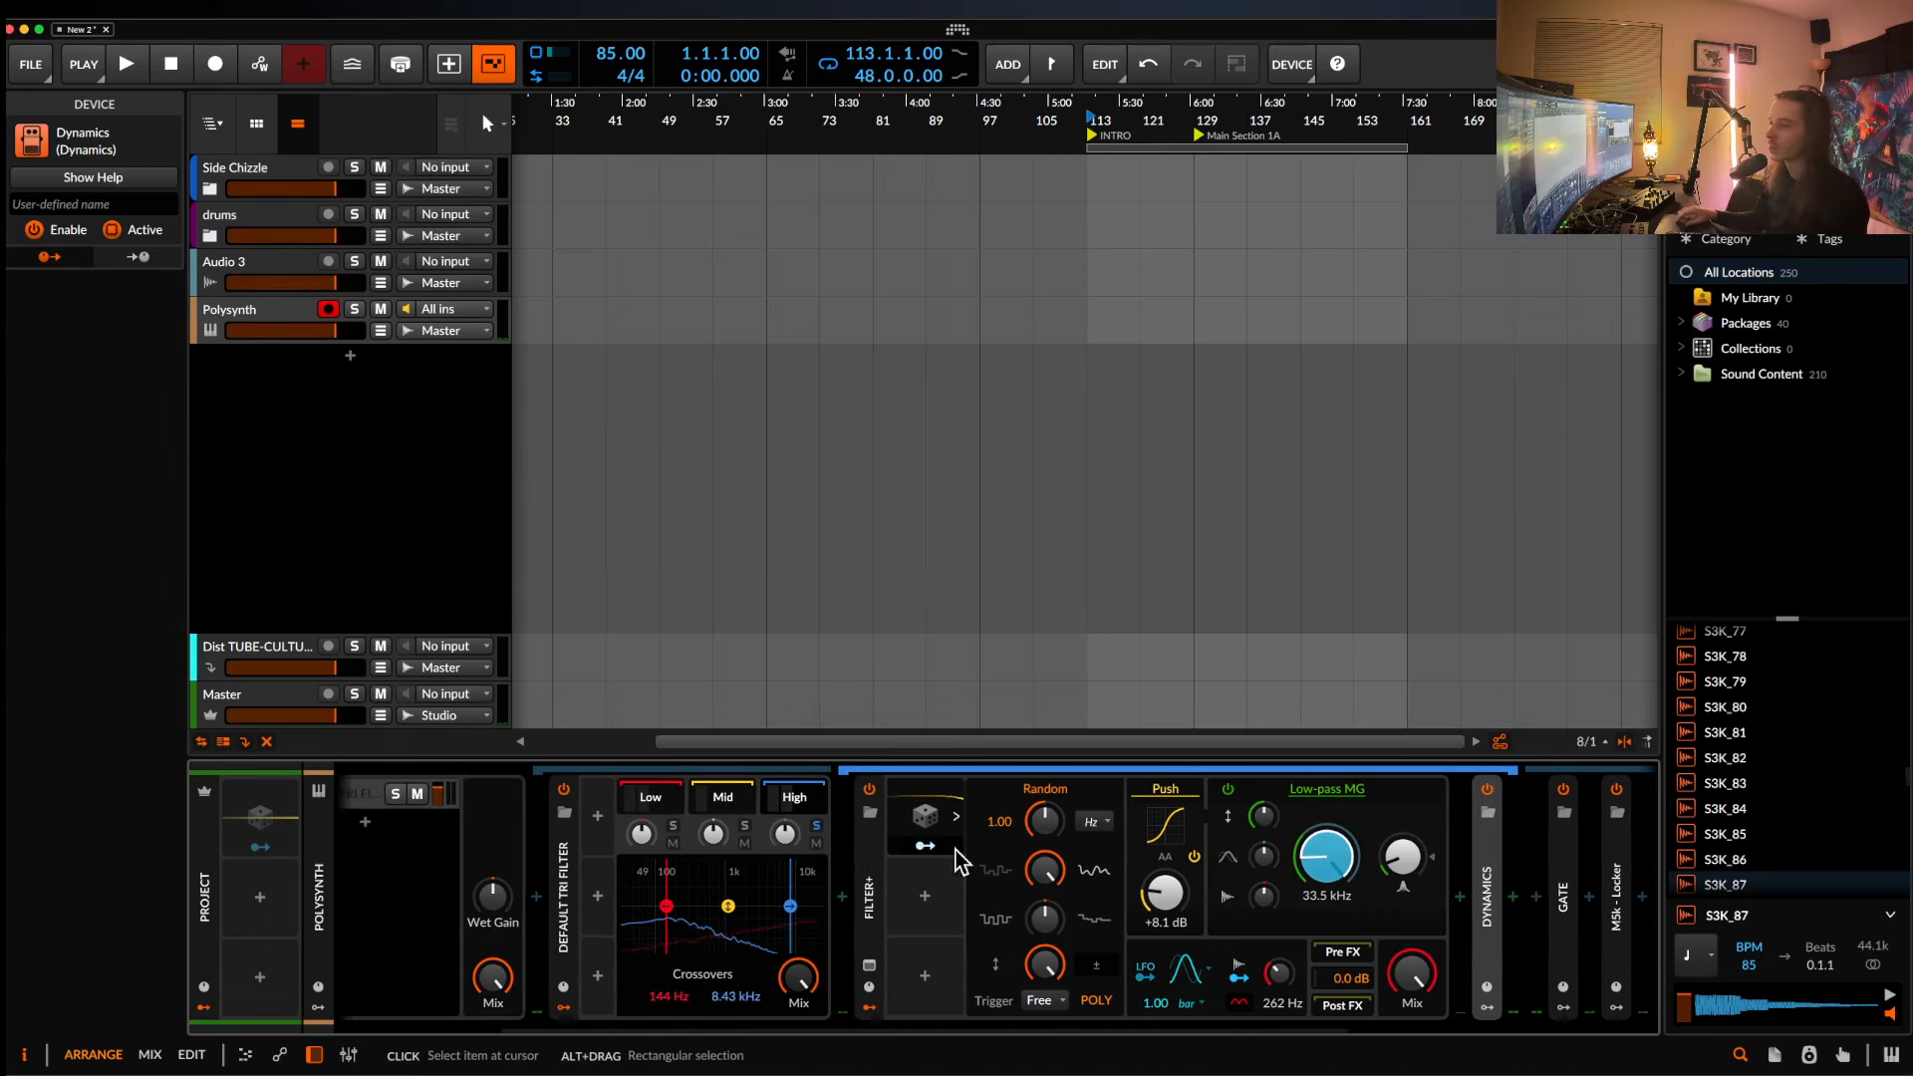
double_click(915, 881)
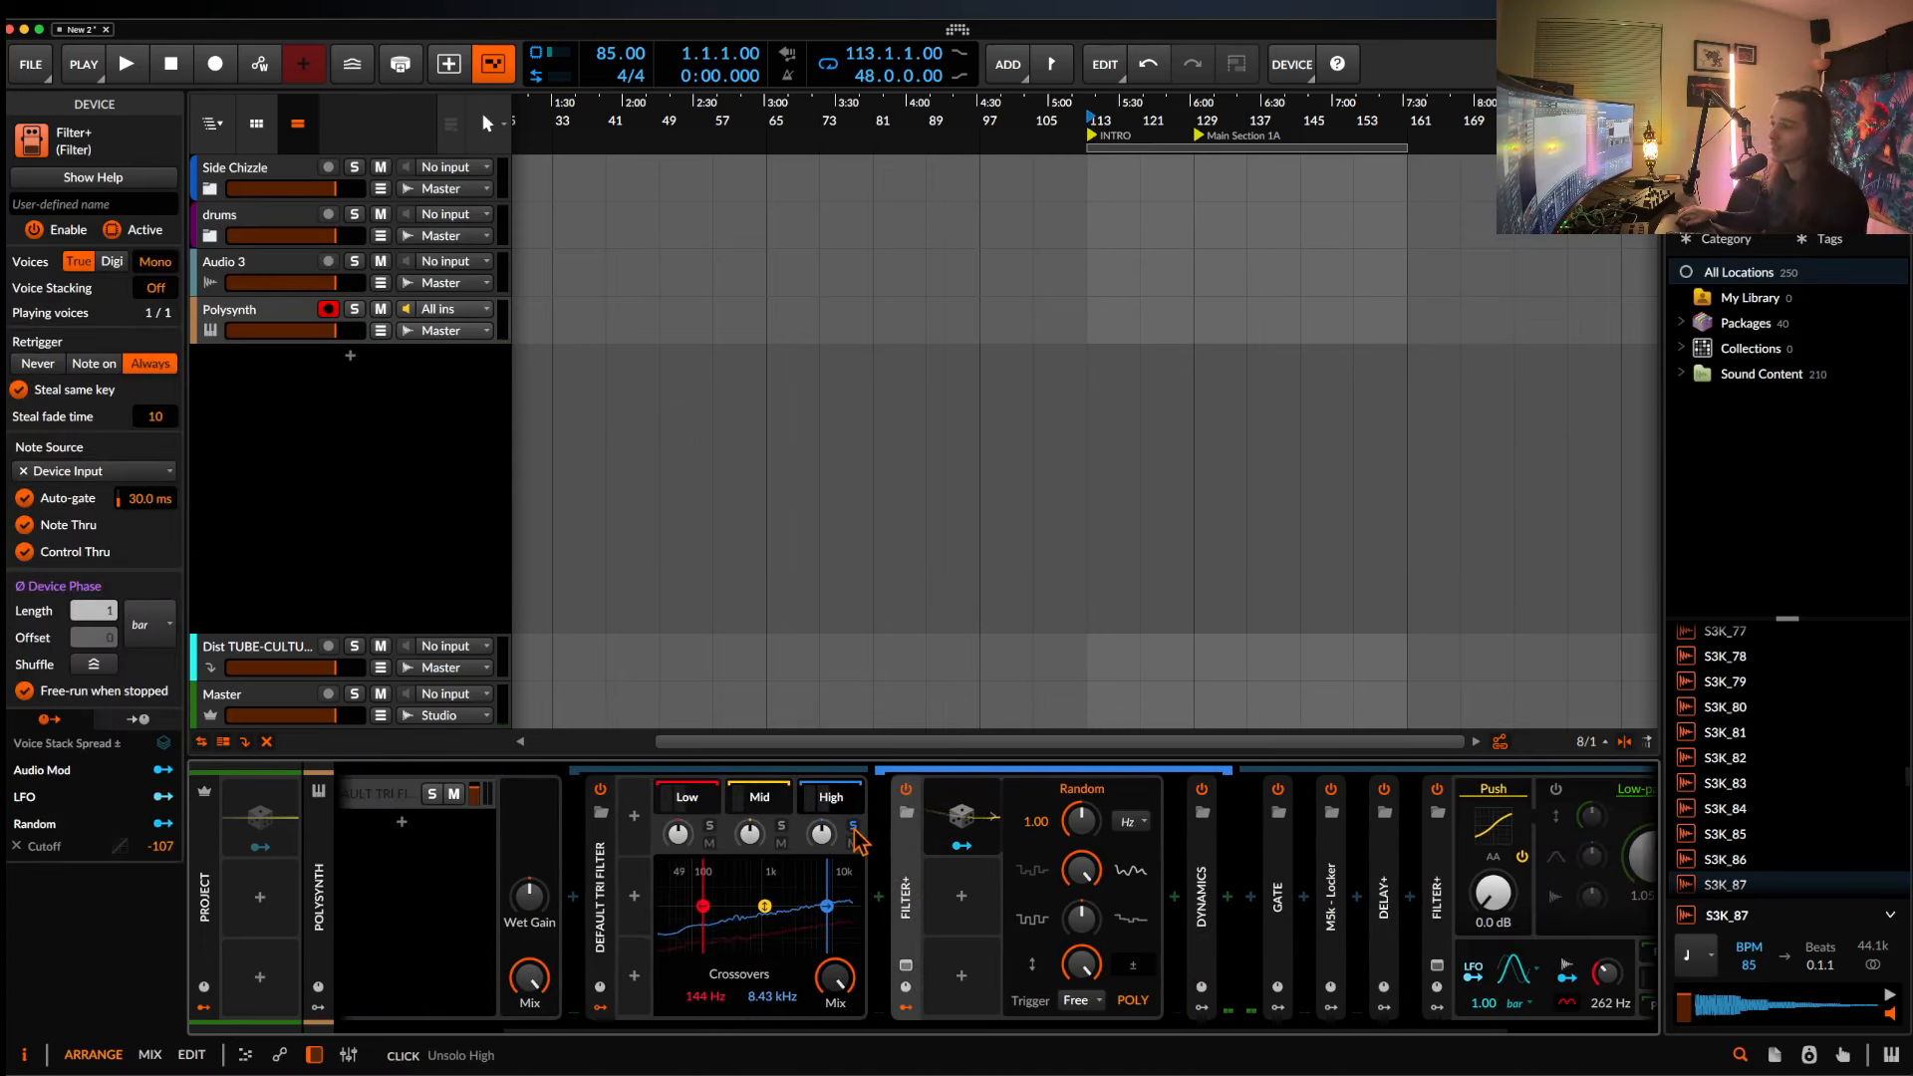
double_click(907, 887)
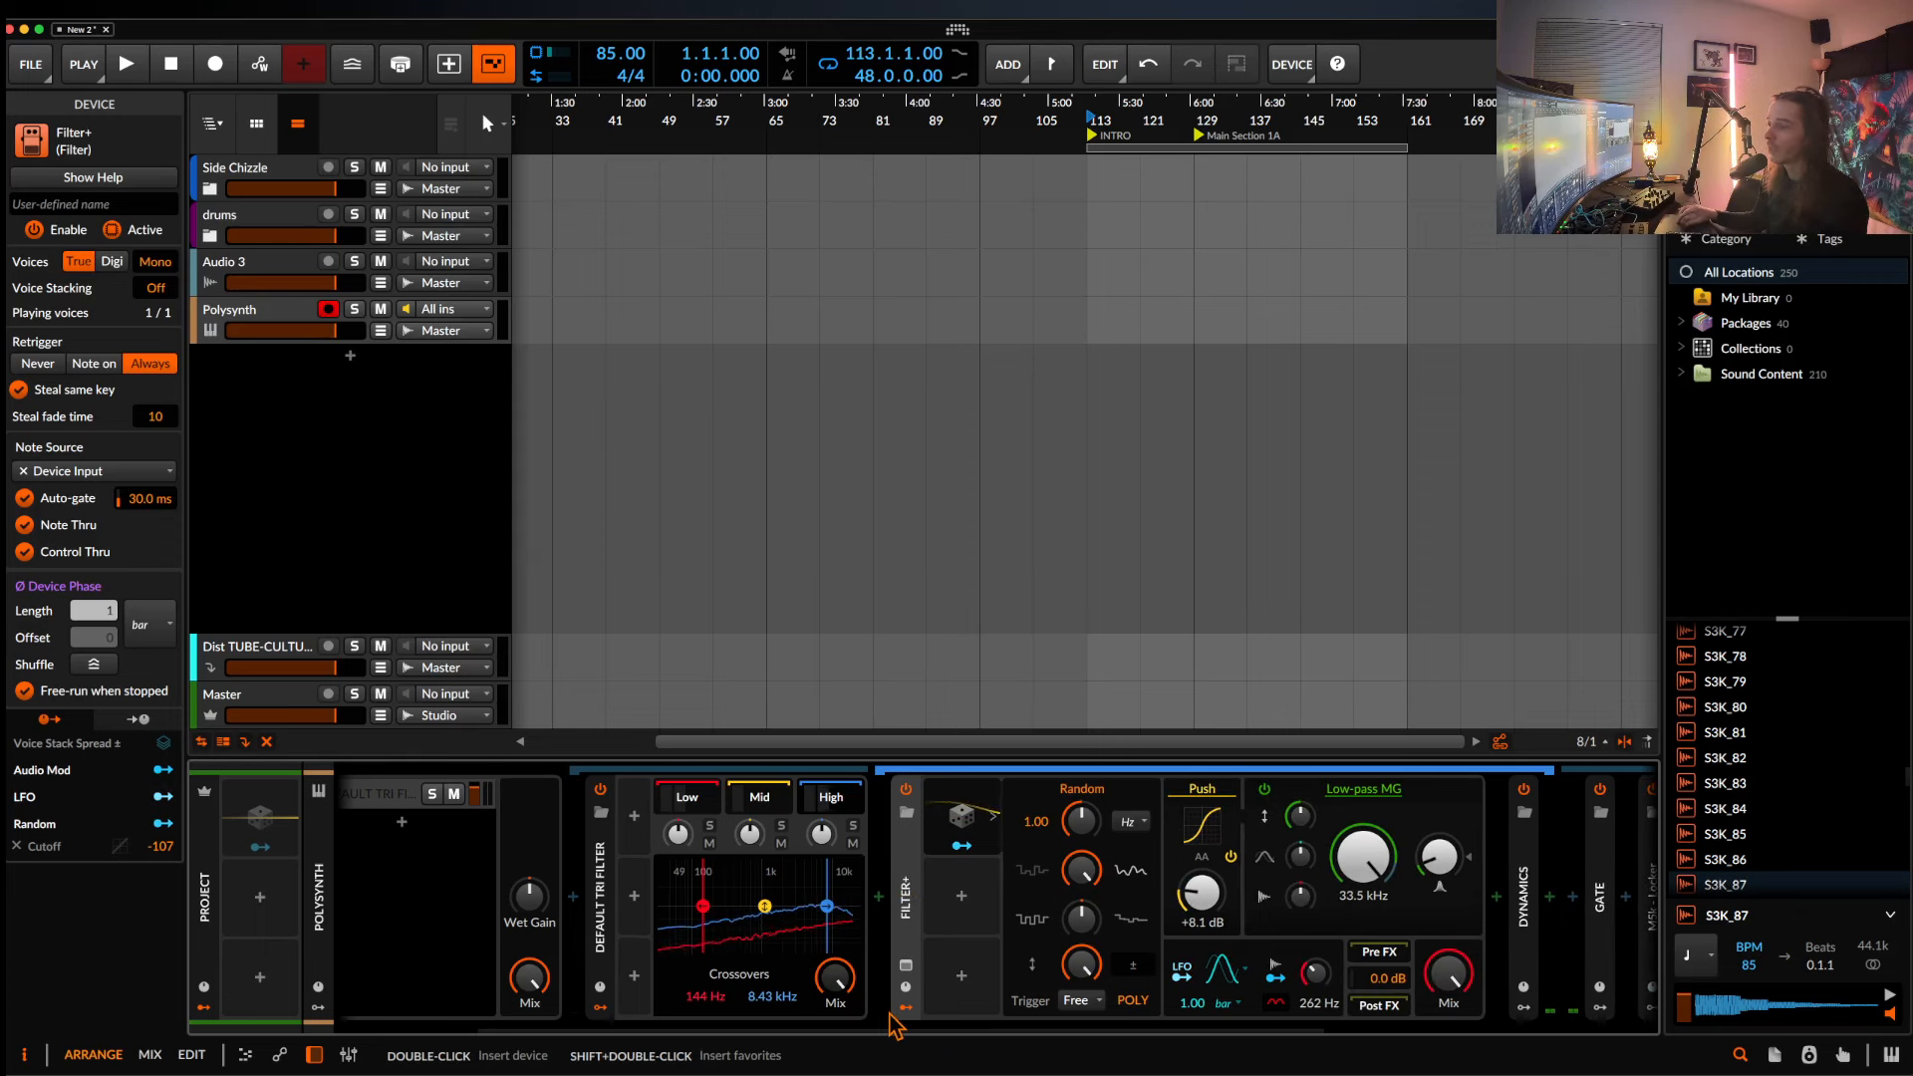
click(905, 1009)
double_click(905, 905)
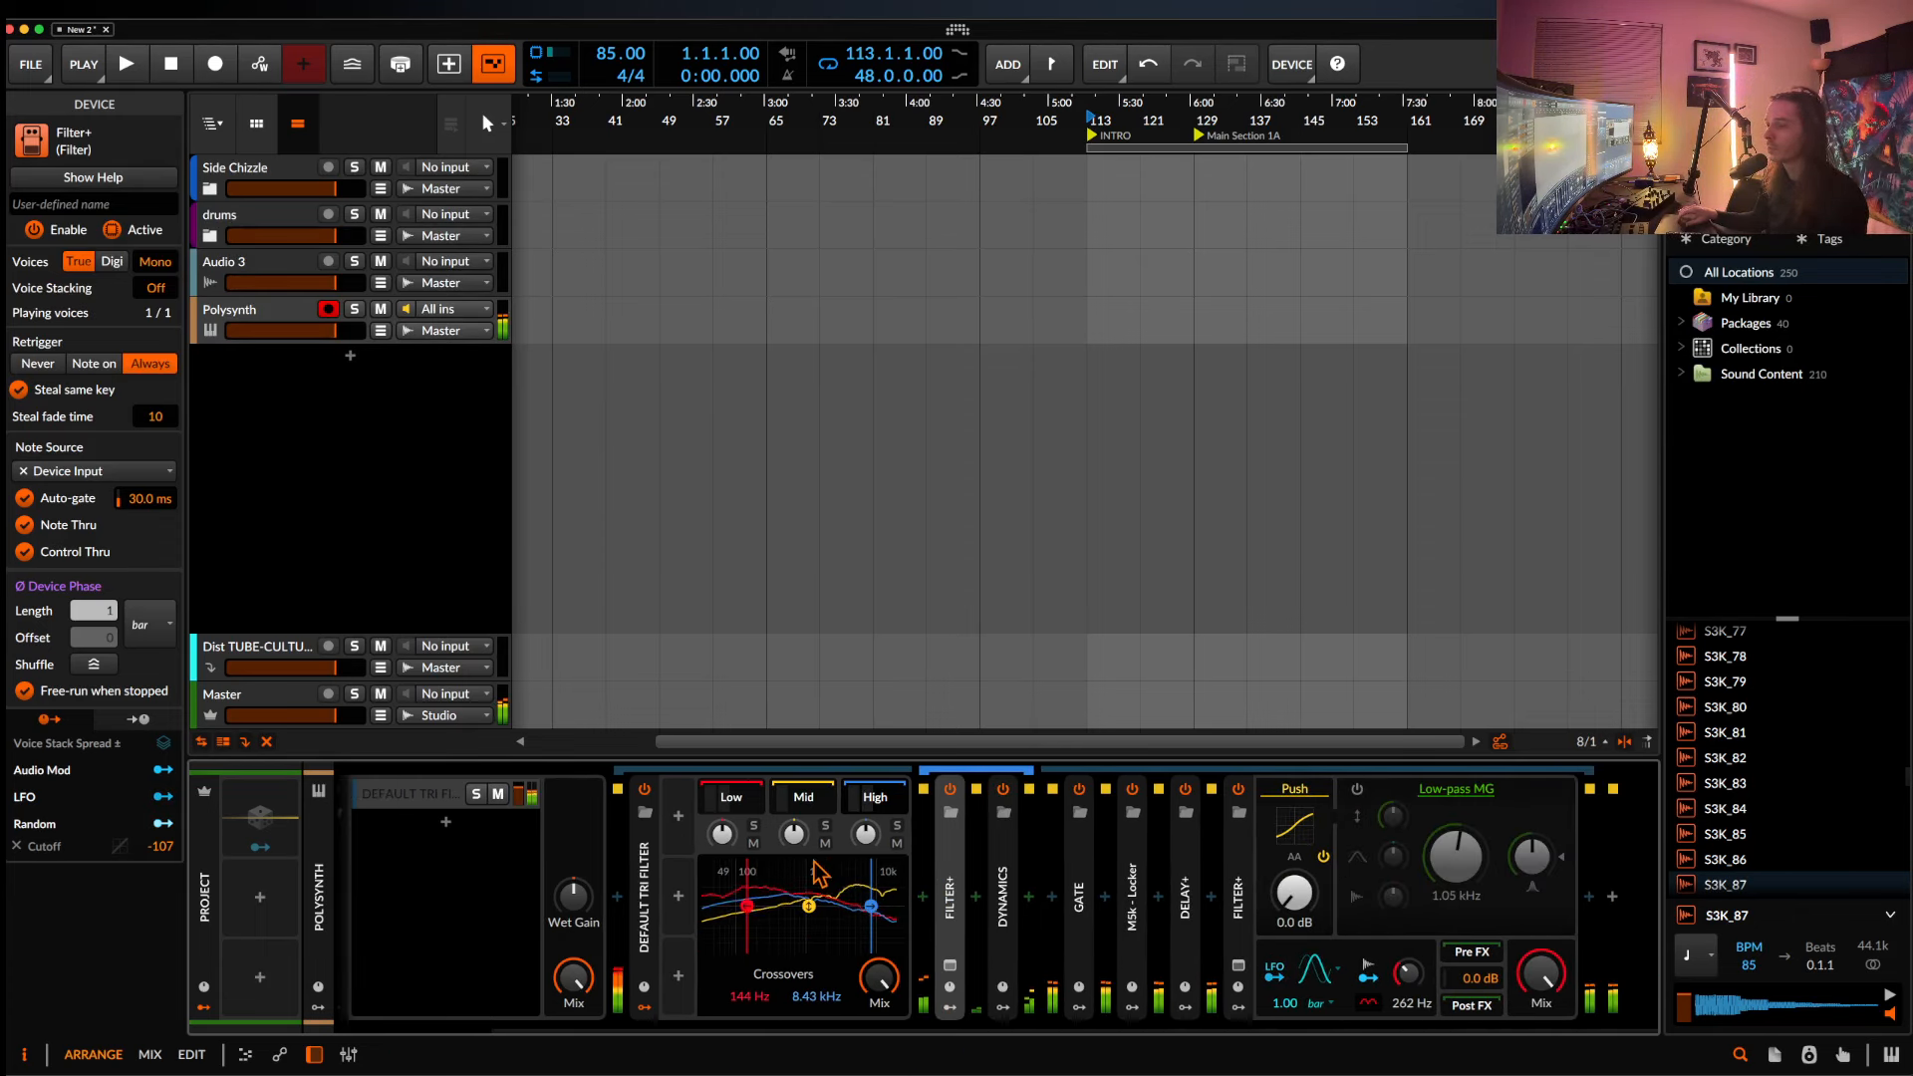
Expand the Gate and move the M5k - Locker convolution reverb in front of it.
scroll(729, 865, left, 3)
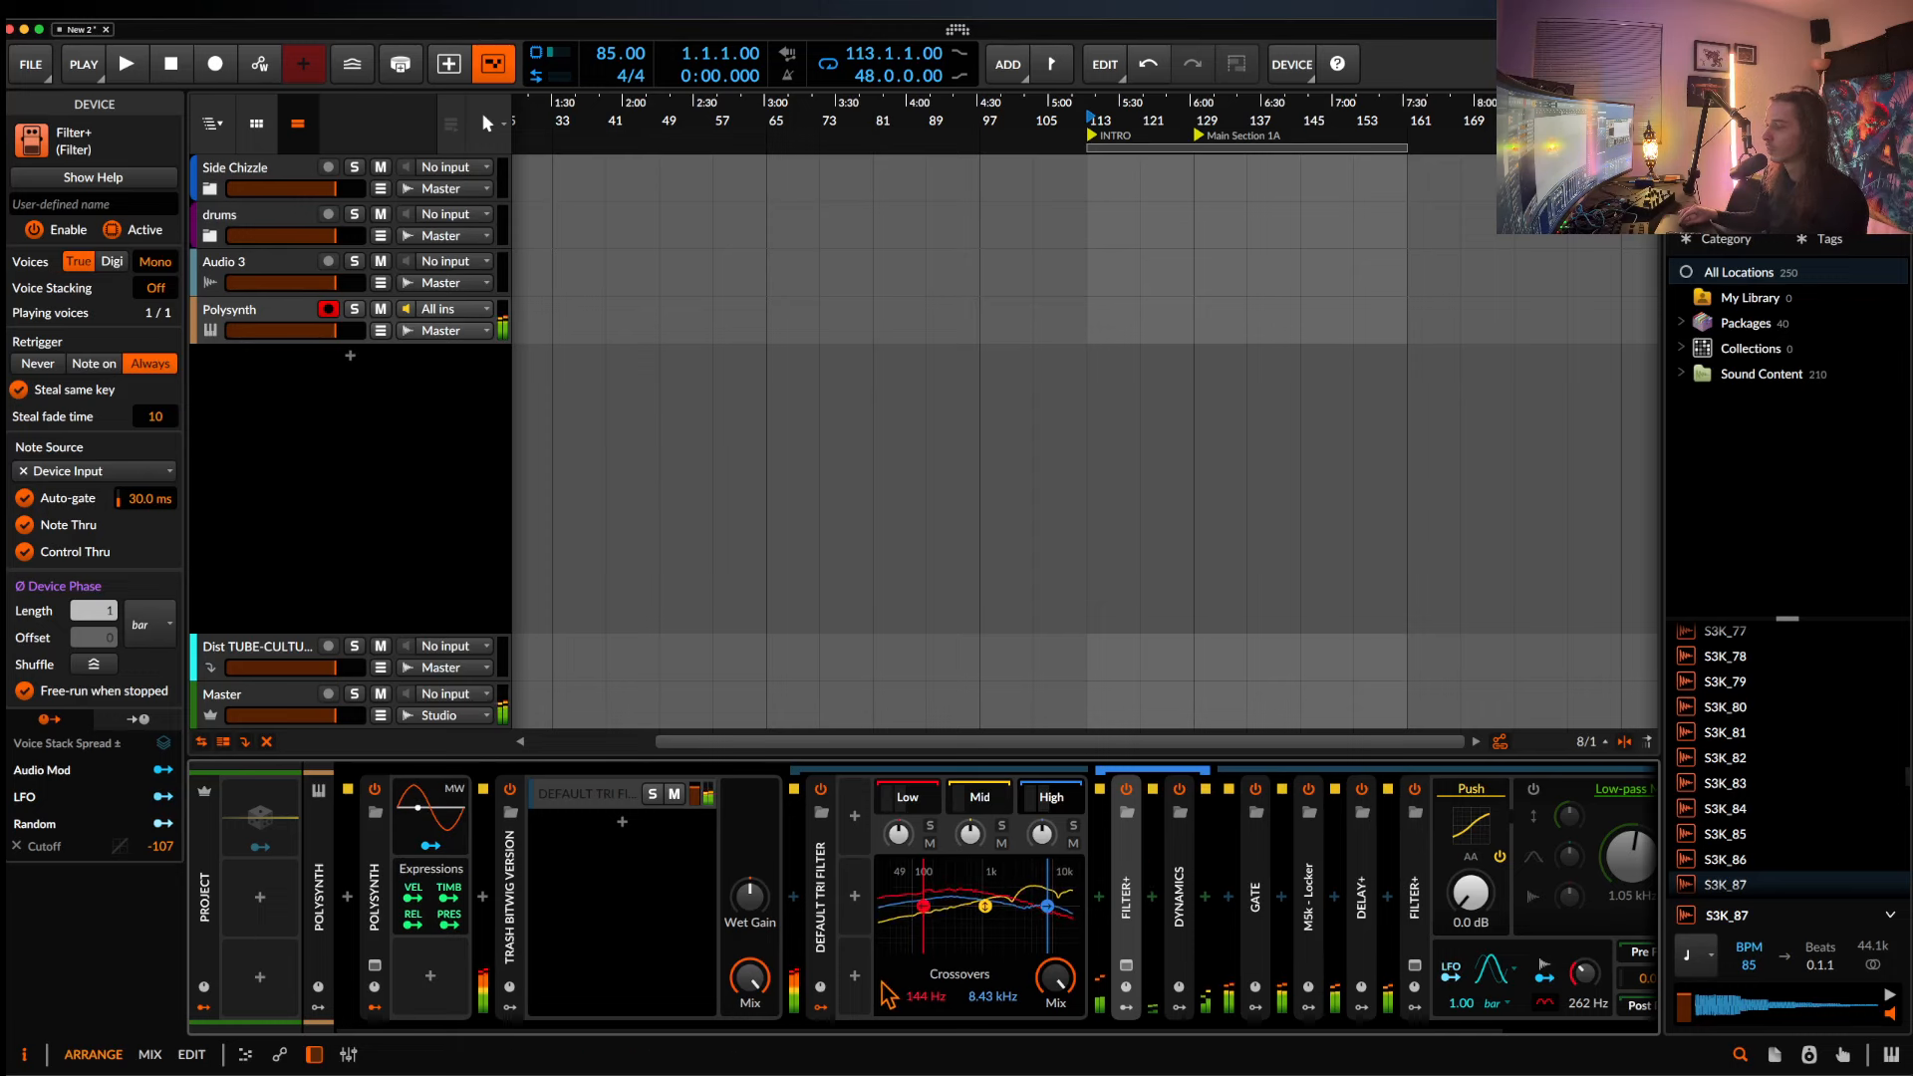
scroll(828, 877, right, 1)
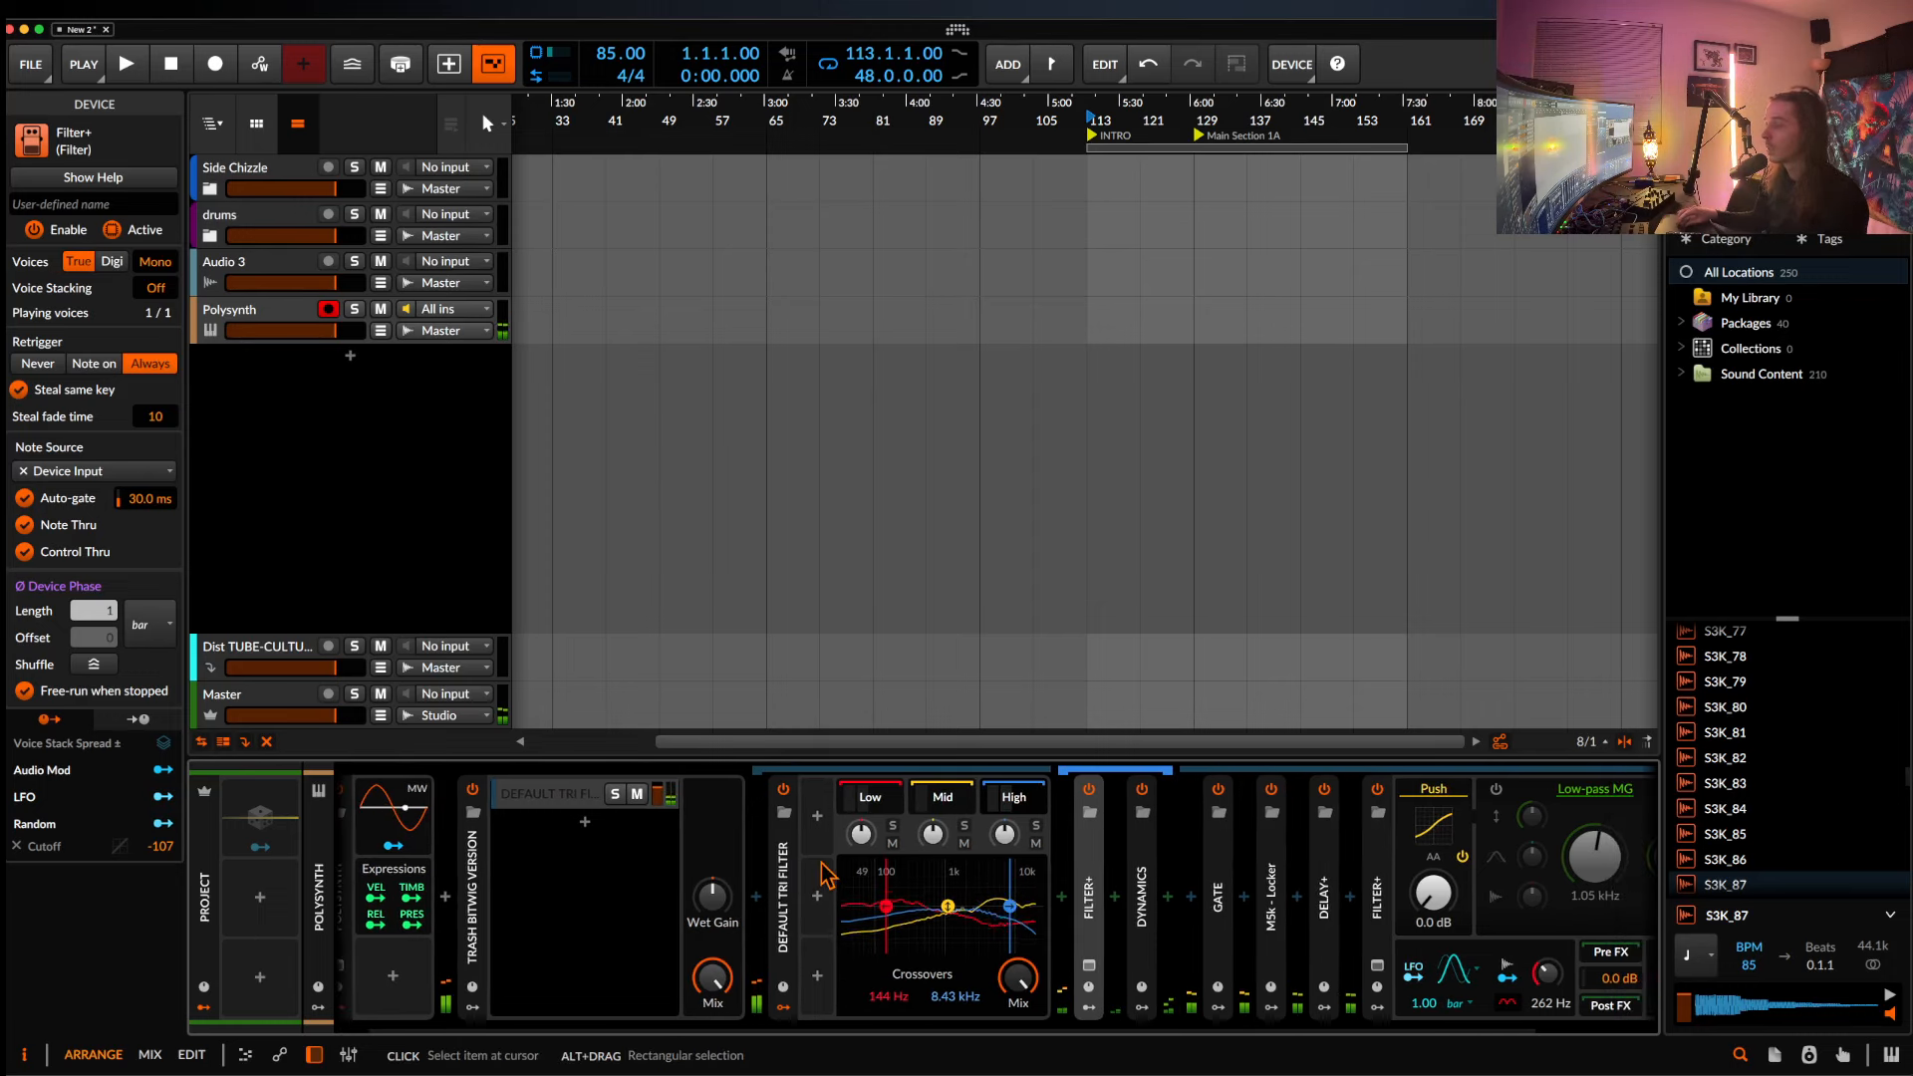
double_click(1217, 898)
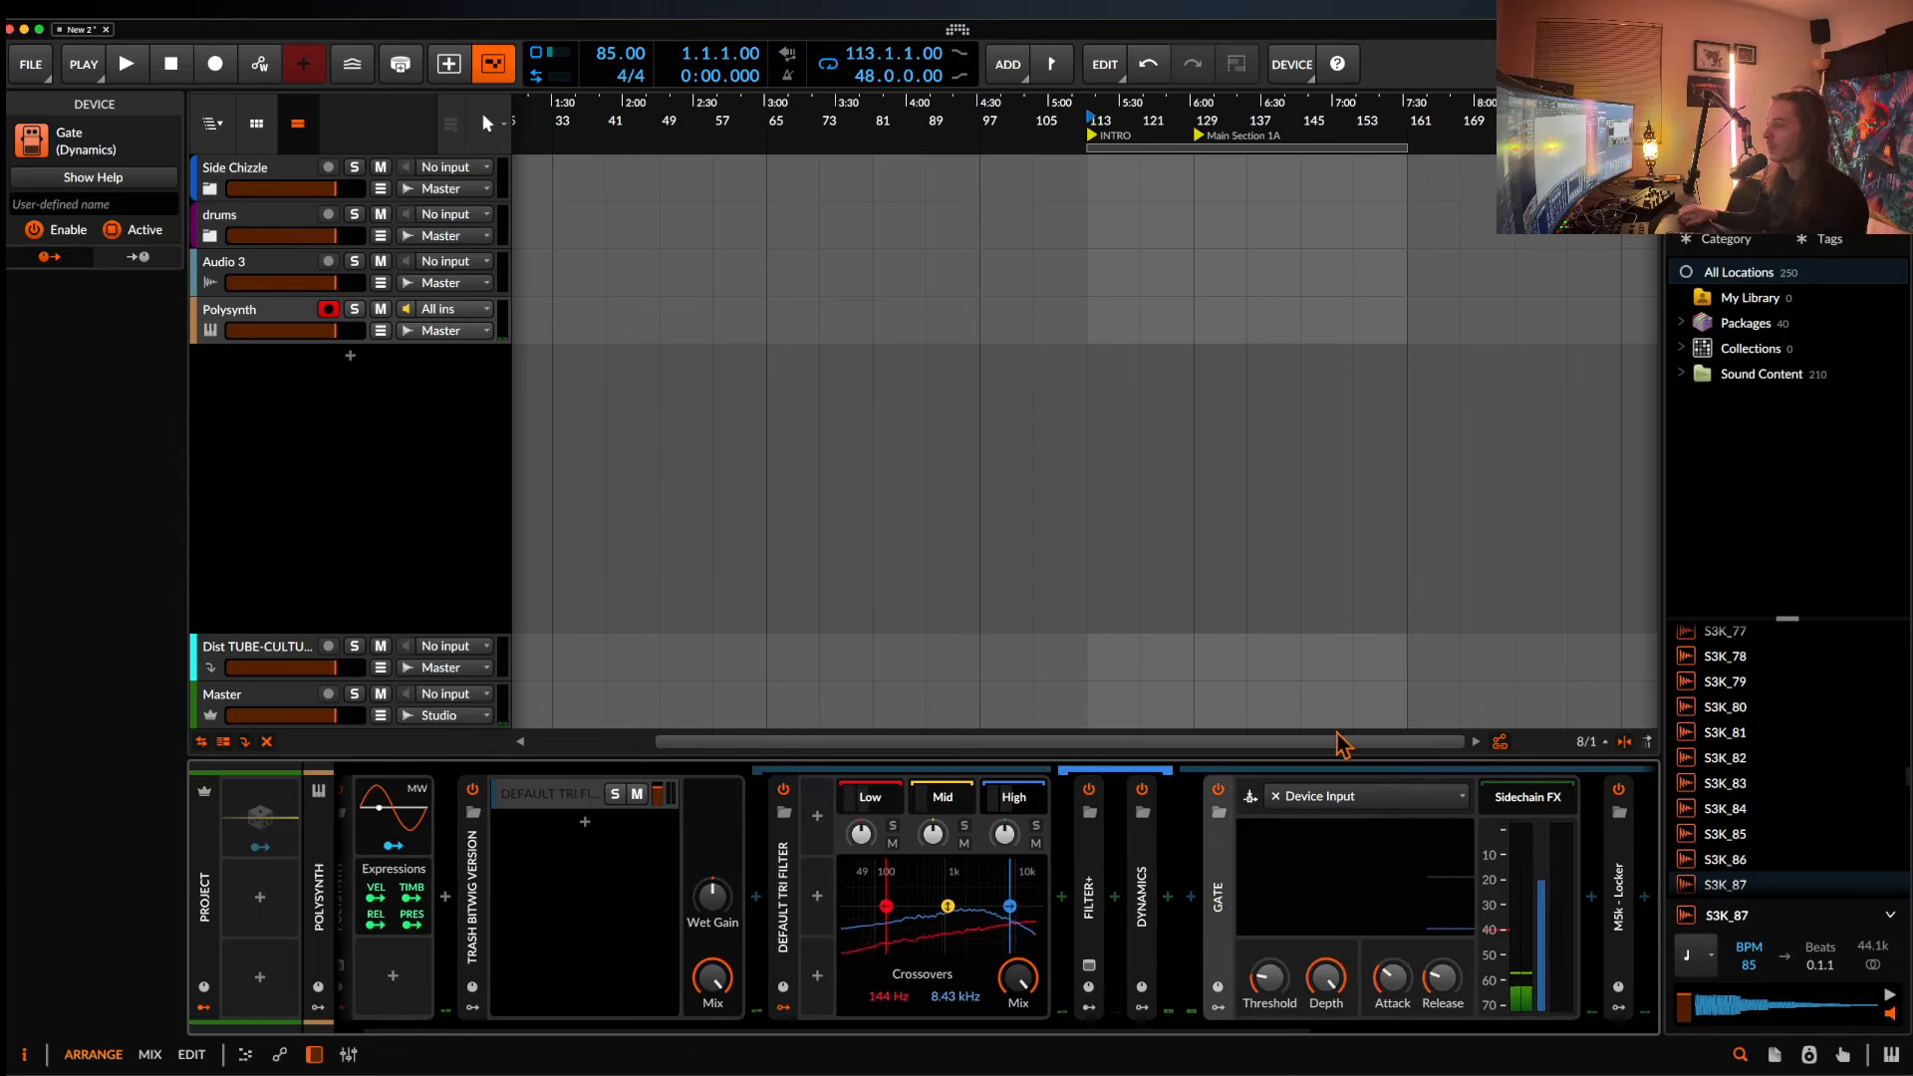
scroll(1299, 867, right, 10)
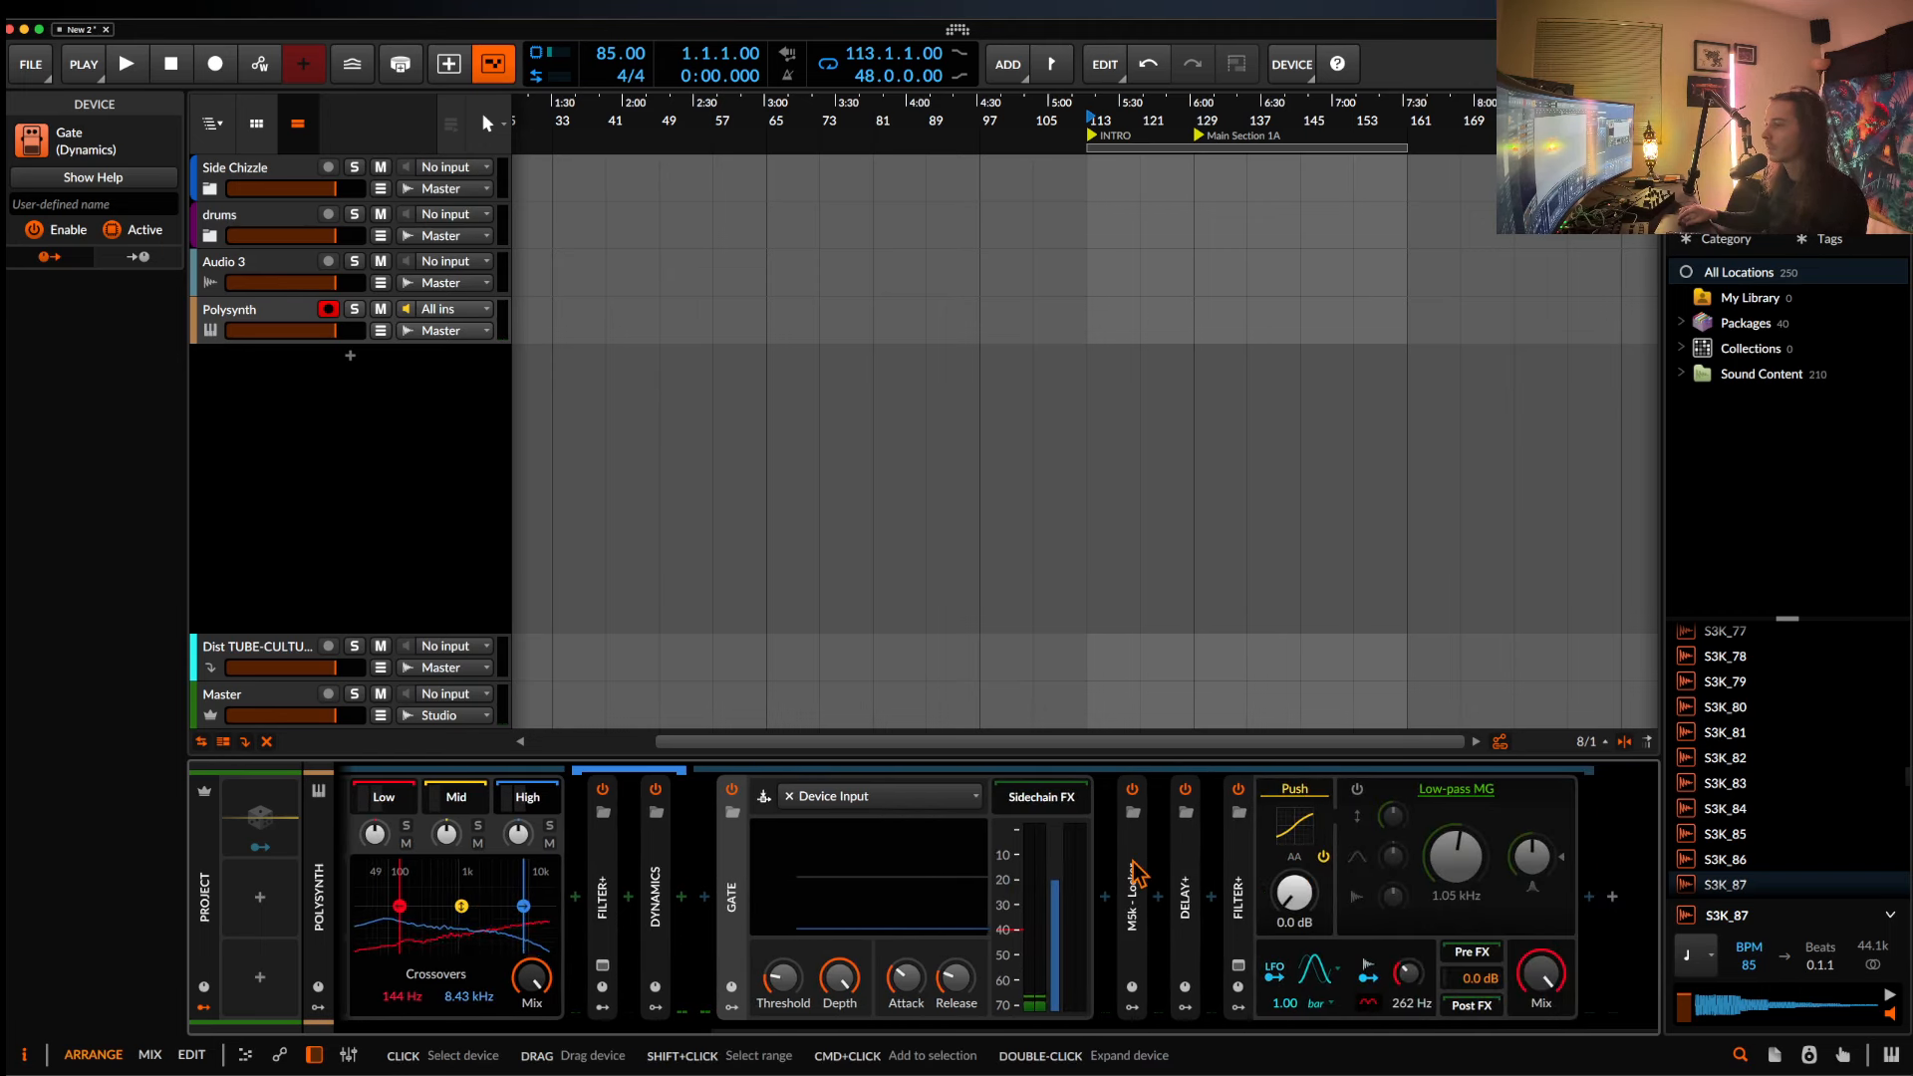
drag(1134, 872, 807, 875)
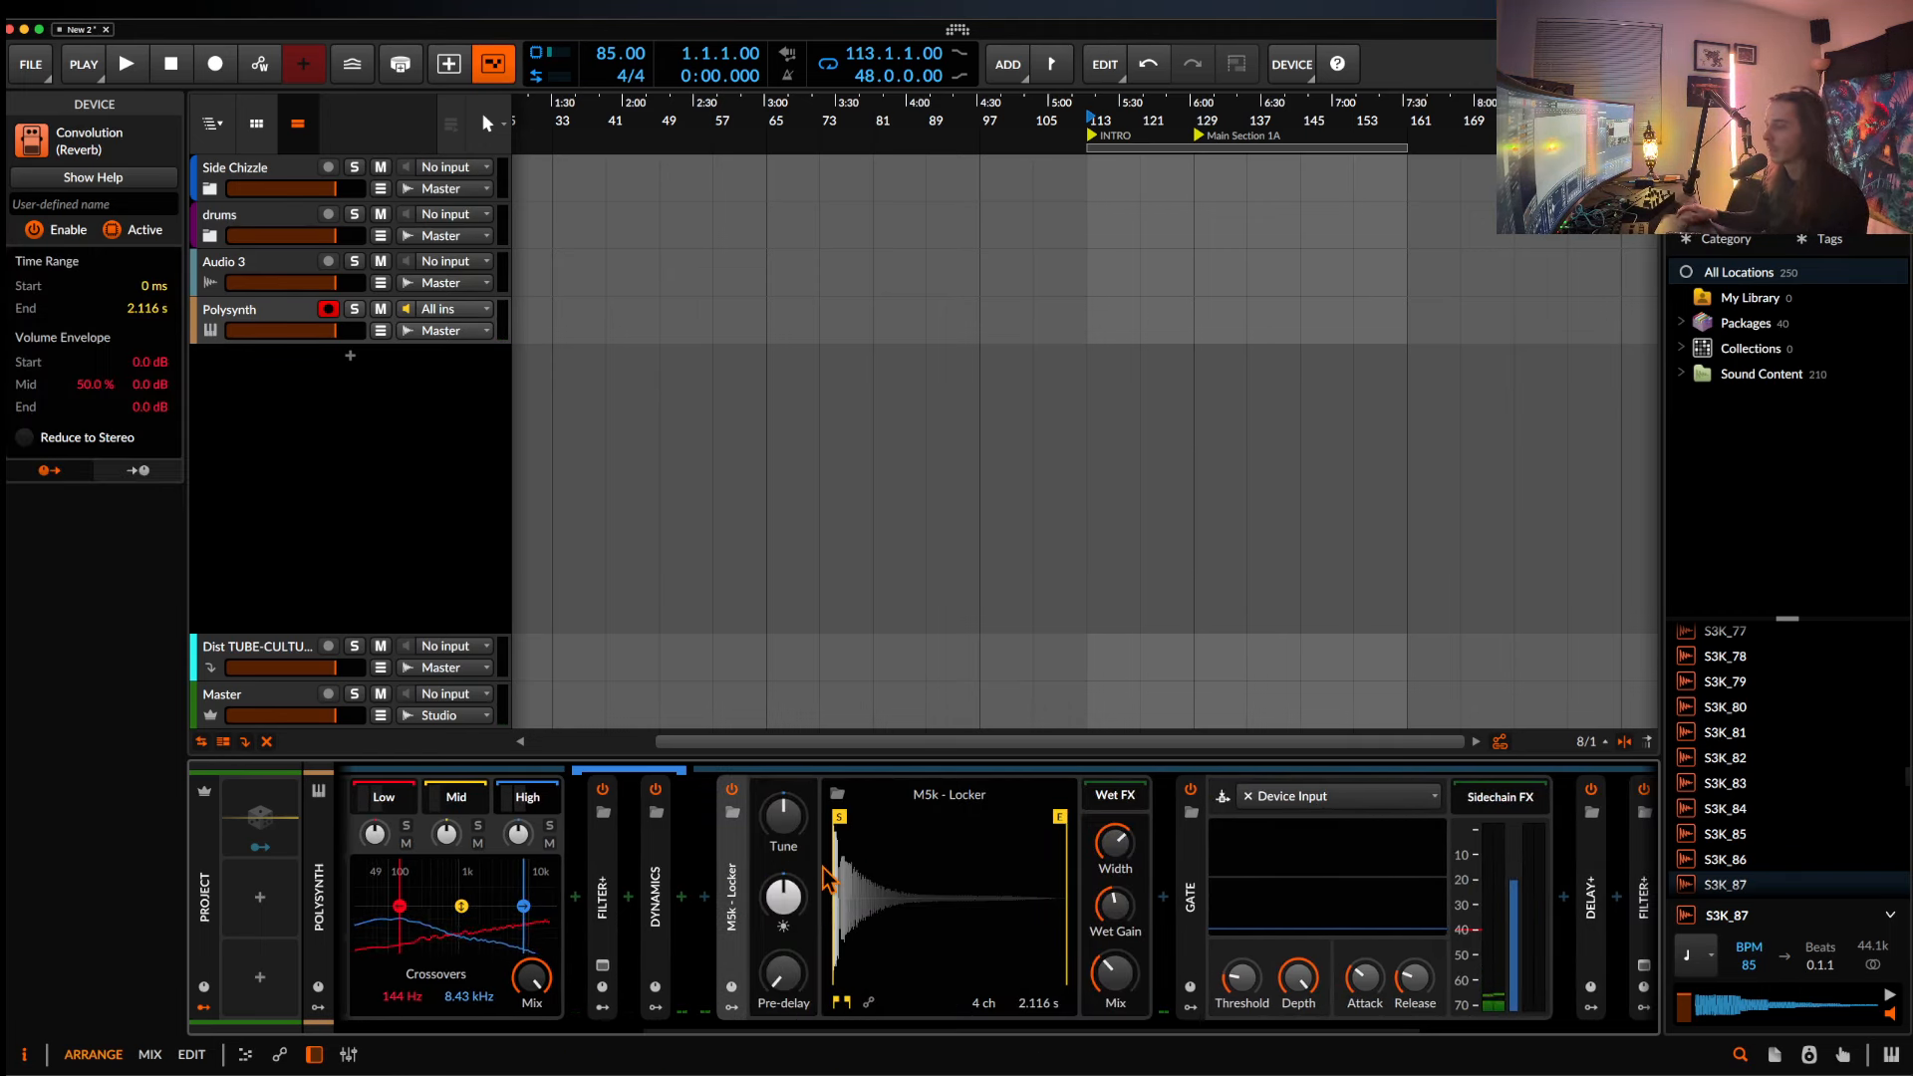
double_click(734, 873)
double_click(734, 870)
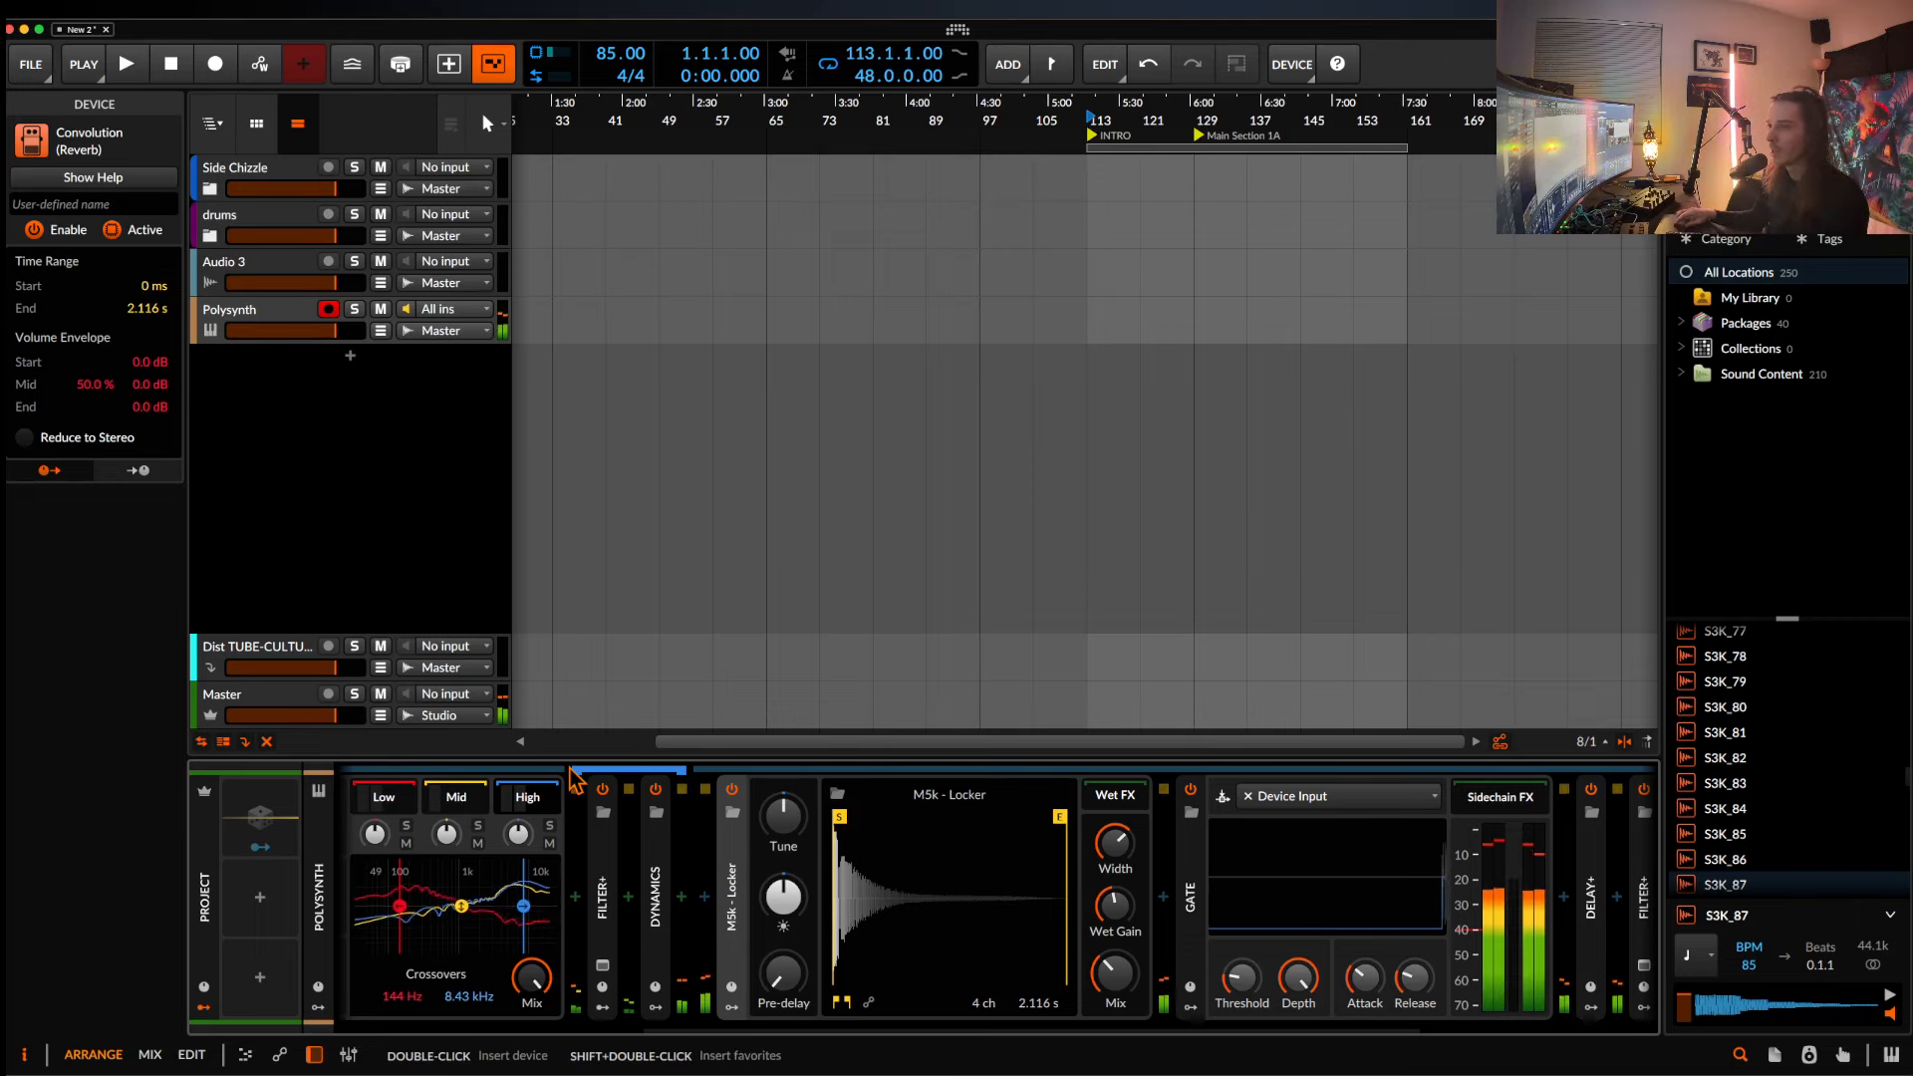
Collapse the M5k - Locker reverb and the final Filter+ at the end of the chain.
scroll(615, 821, left, 5)
scroll(615, 821, right, 5)
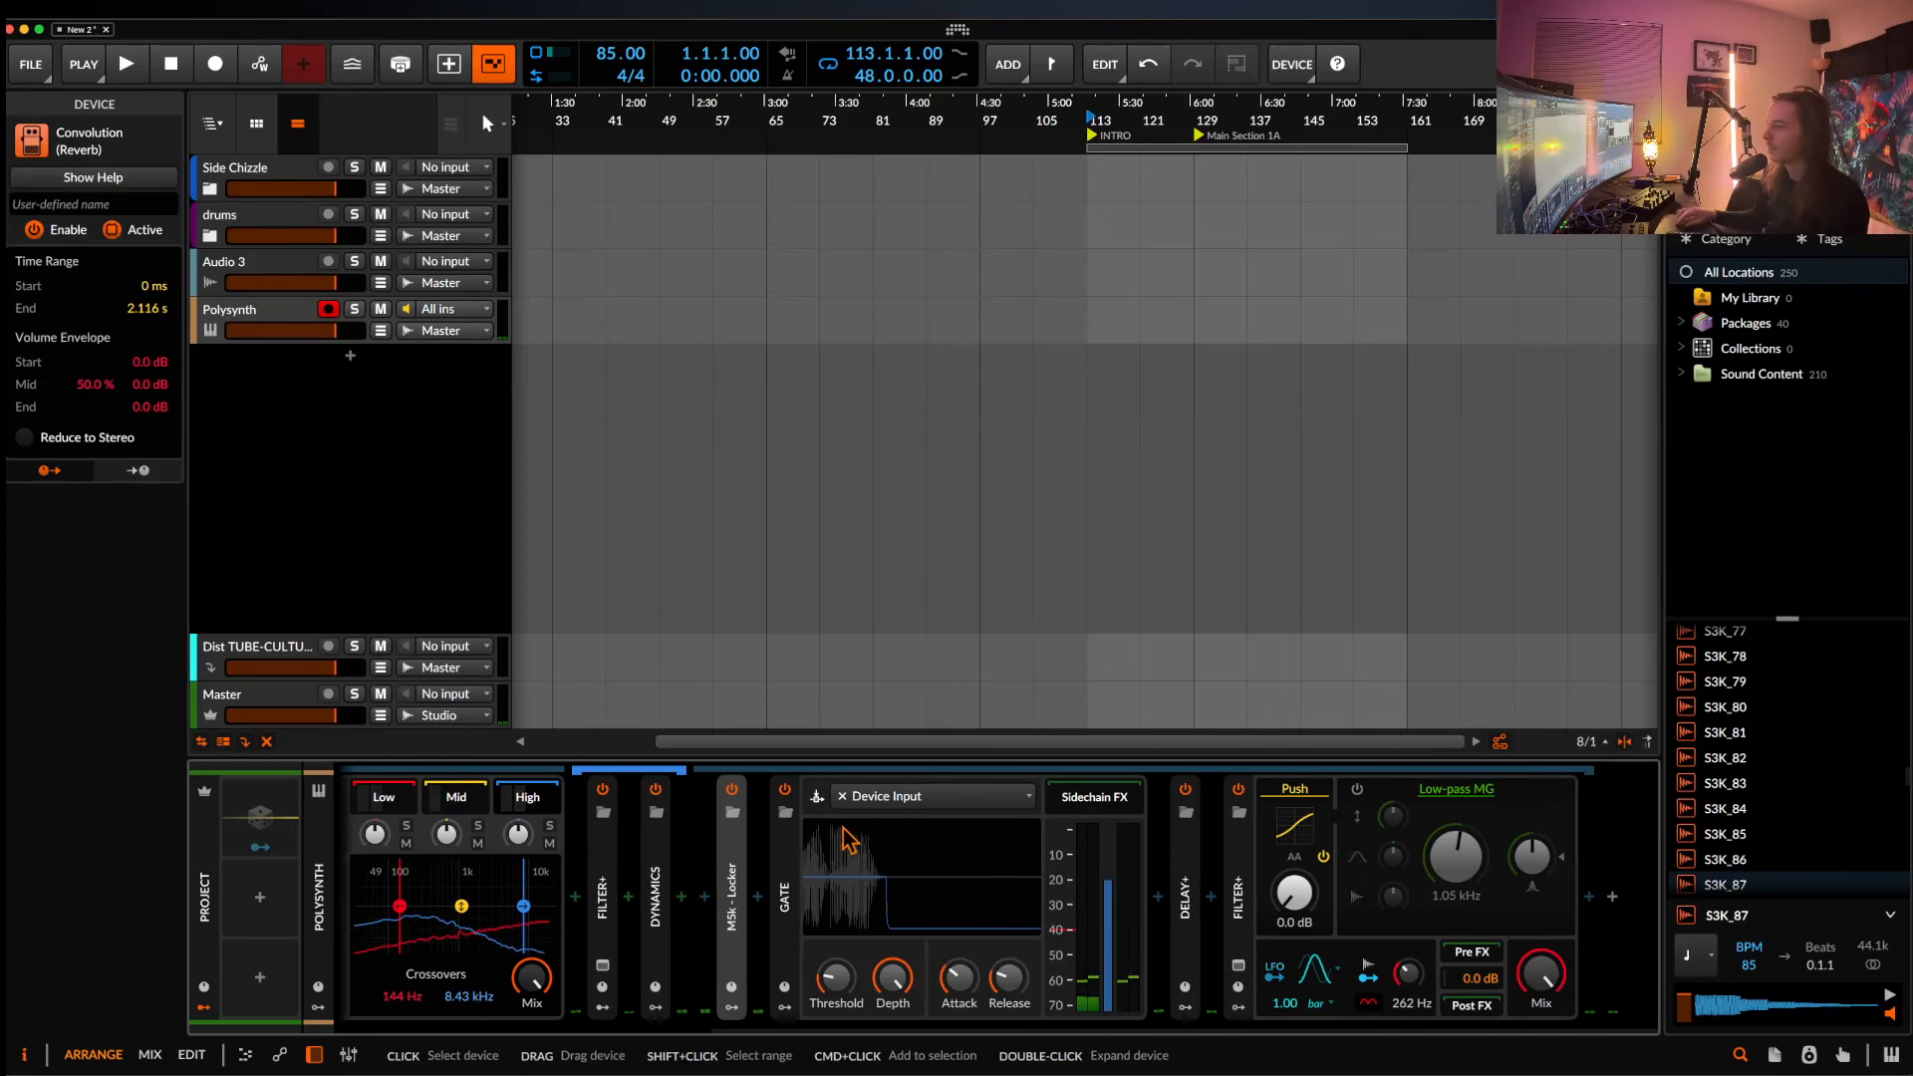
double_click(1243, 861)
scroll(720, 894, left, 2)
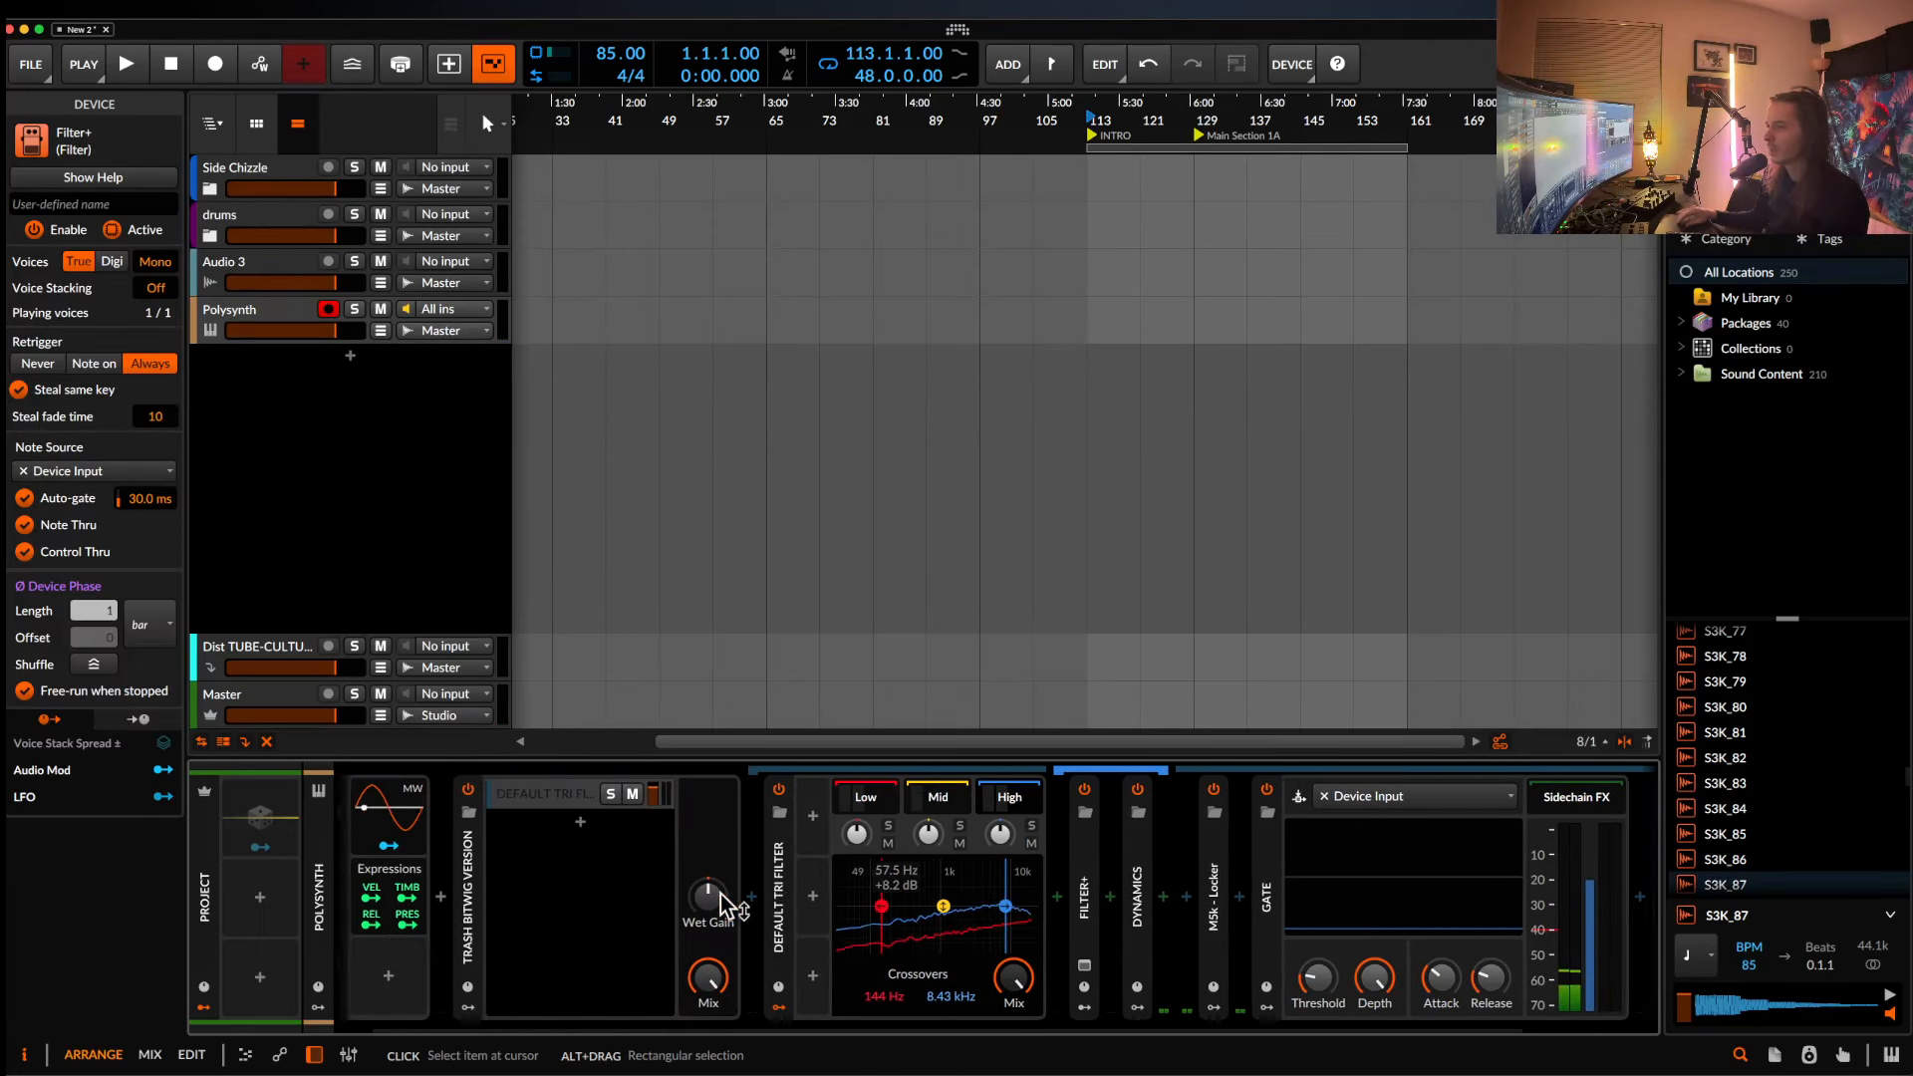
Expand the Polysynth device, adjust its output level and select the Polysynth track.
double_click(381, 937)
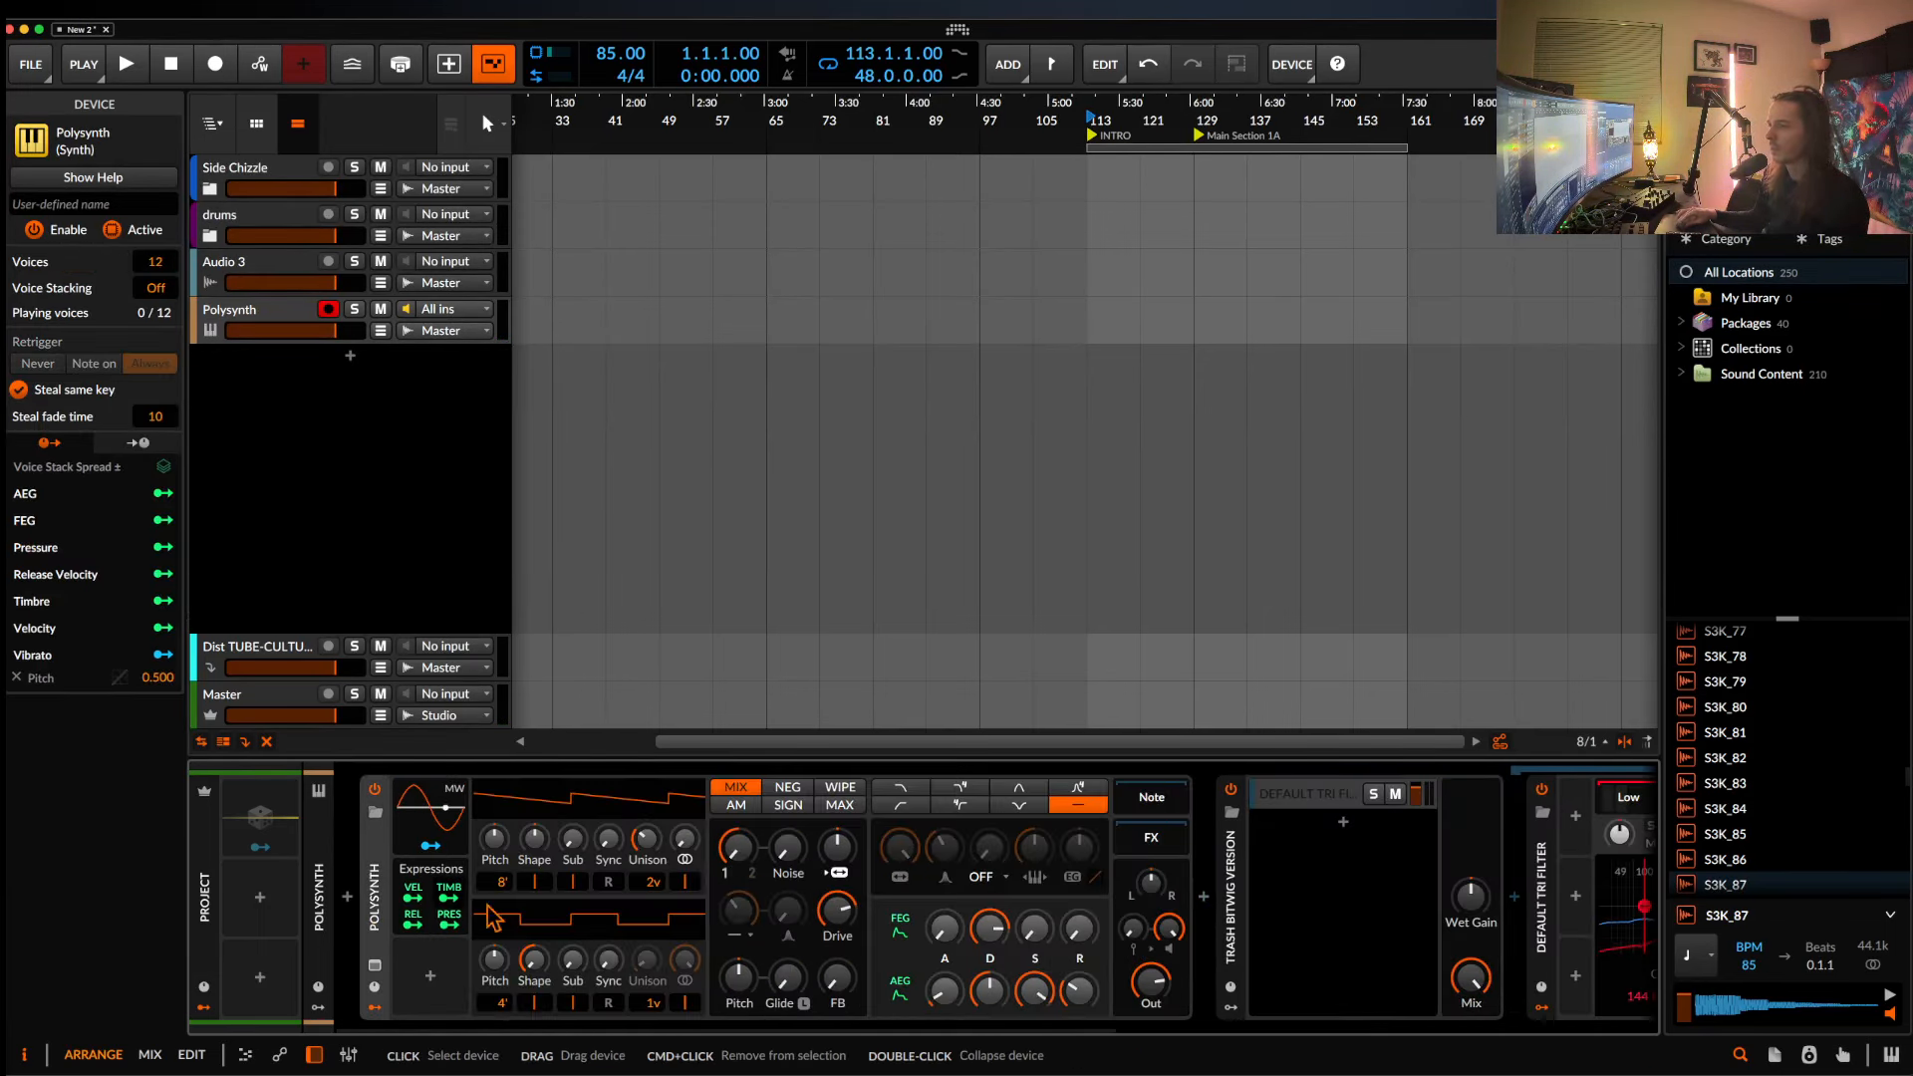
drag(1153, 987, 1151, 982)
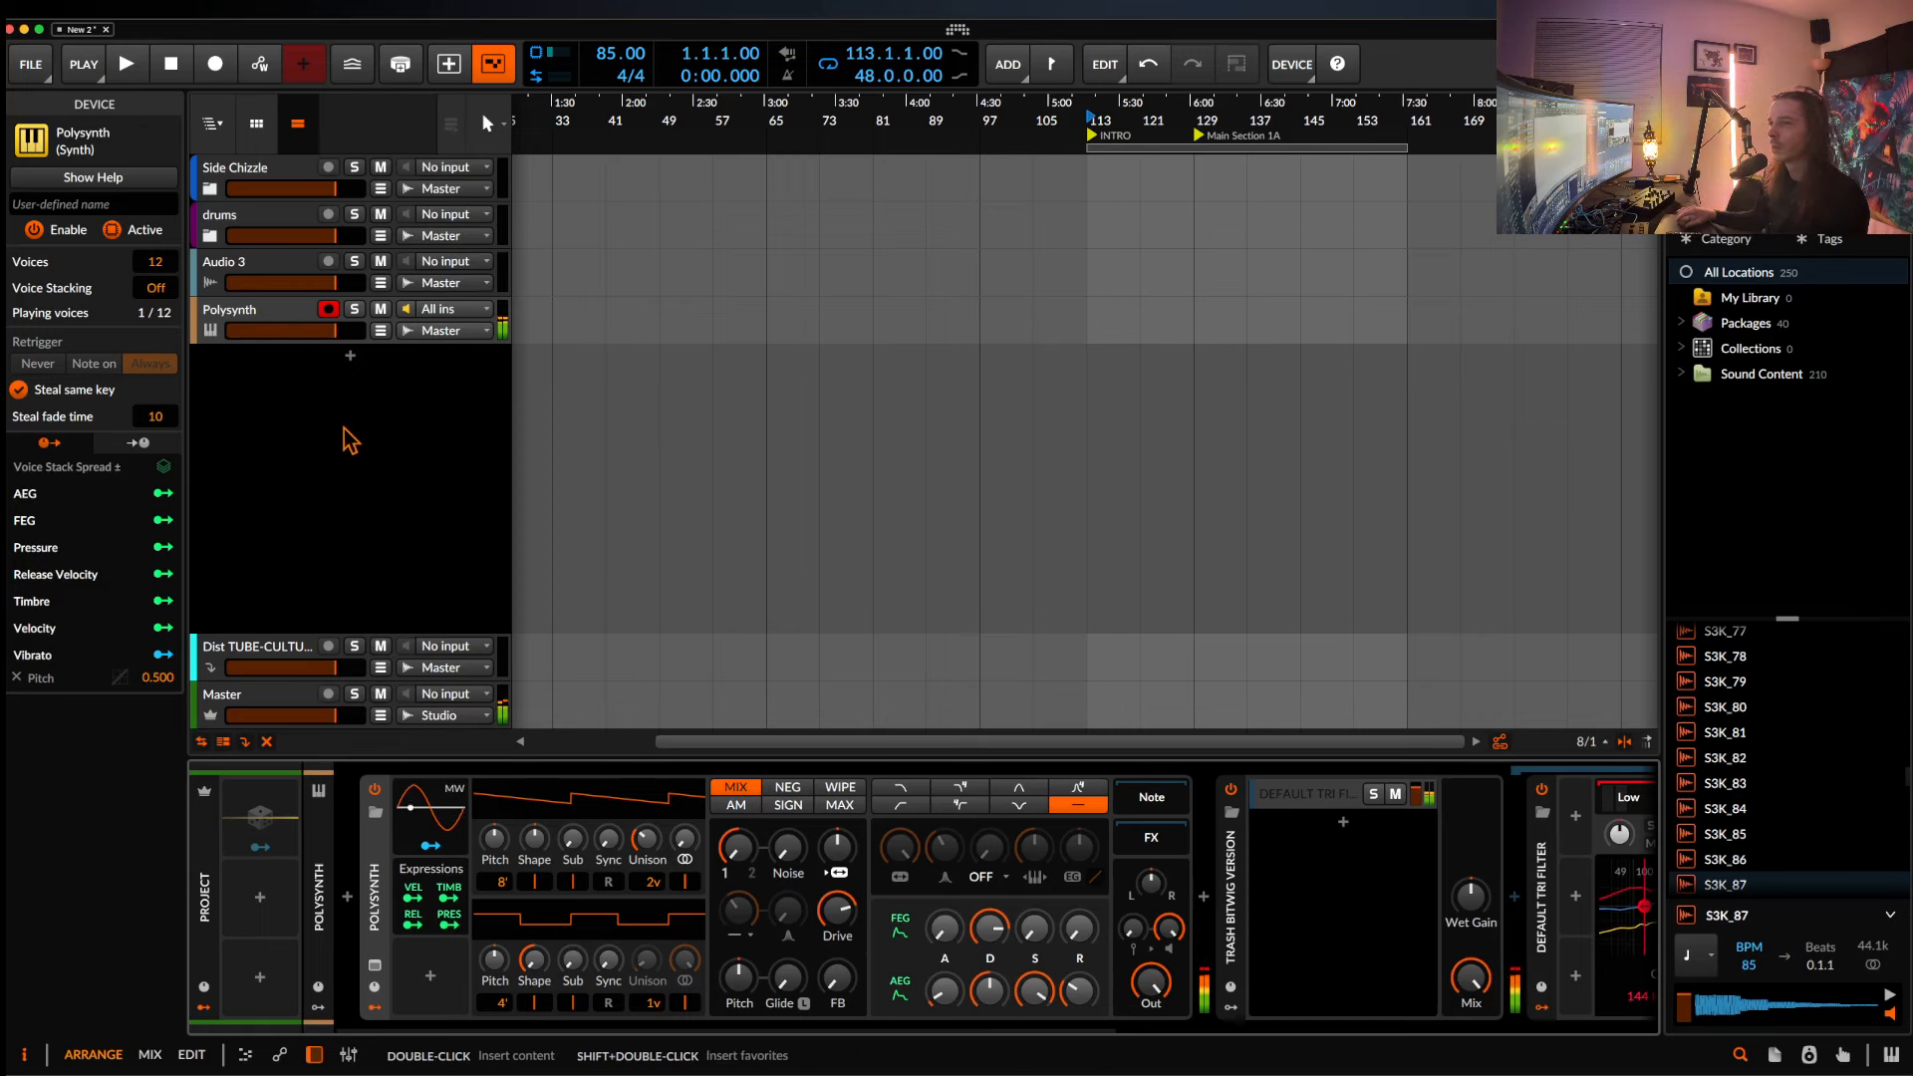
click(264, 323)
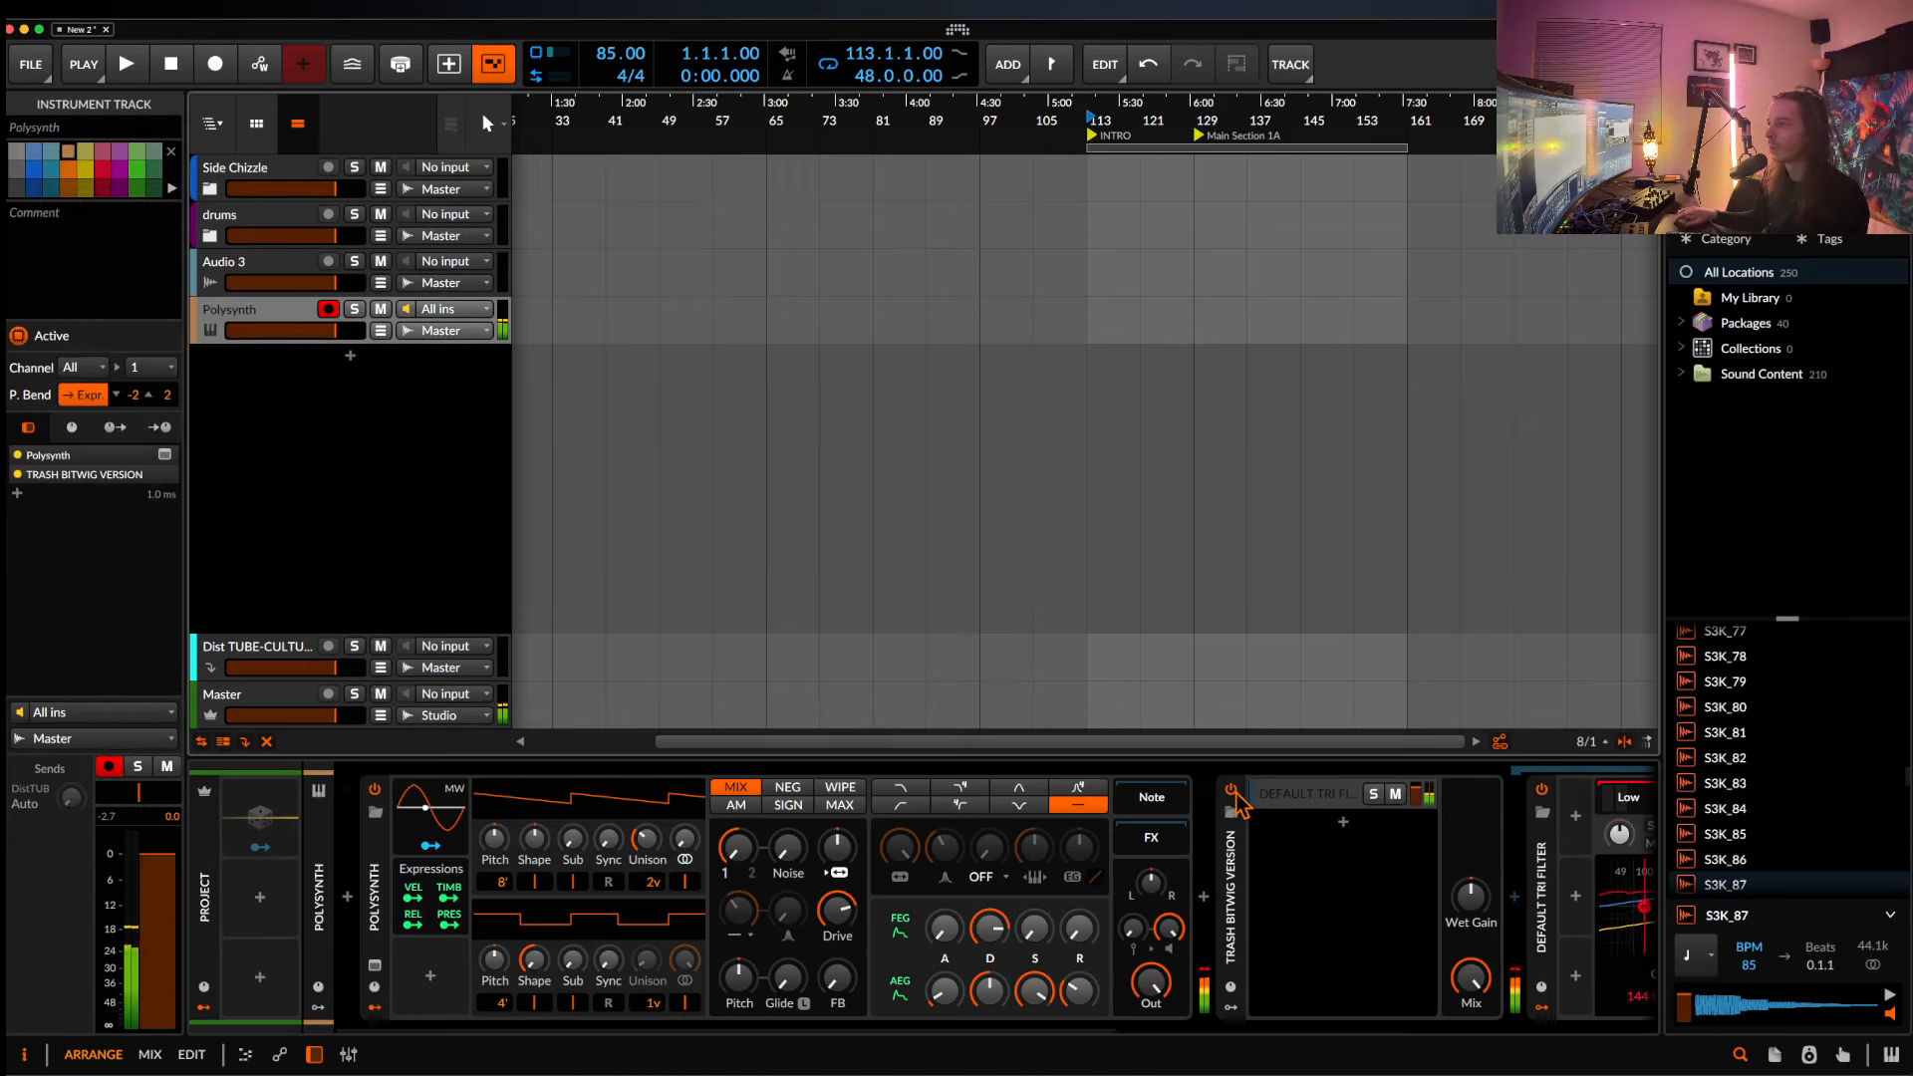
Select the TRASH BITWIG VERSION layer and collapse the DEFAULT TRI FILTER multiband device inside it.
scroll(1223, 889, right, 5)
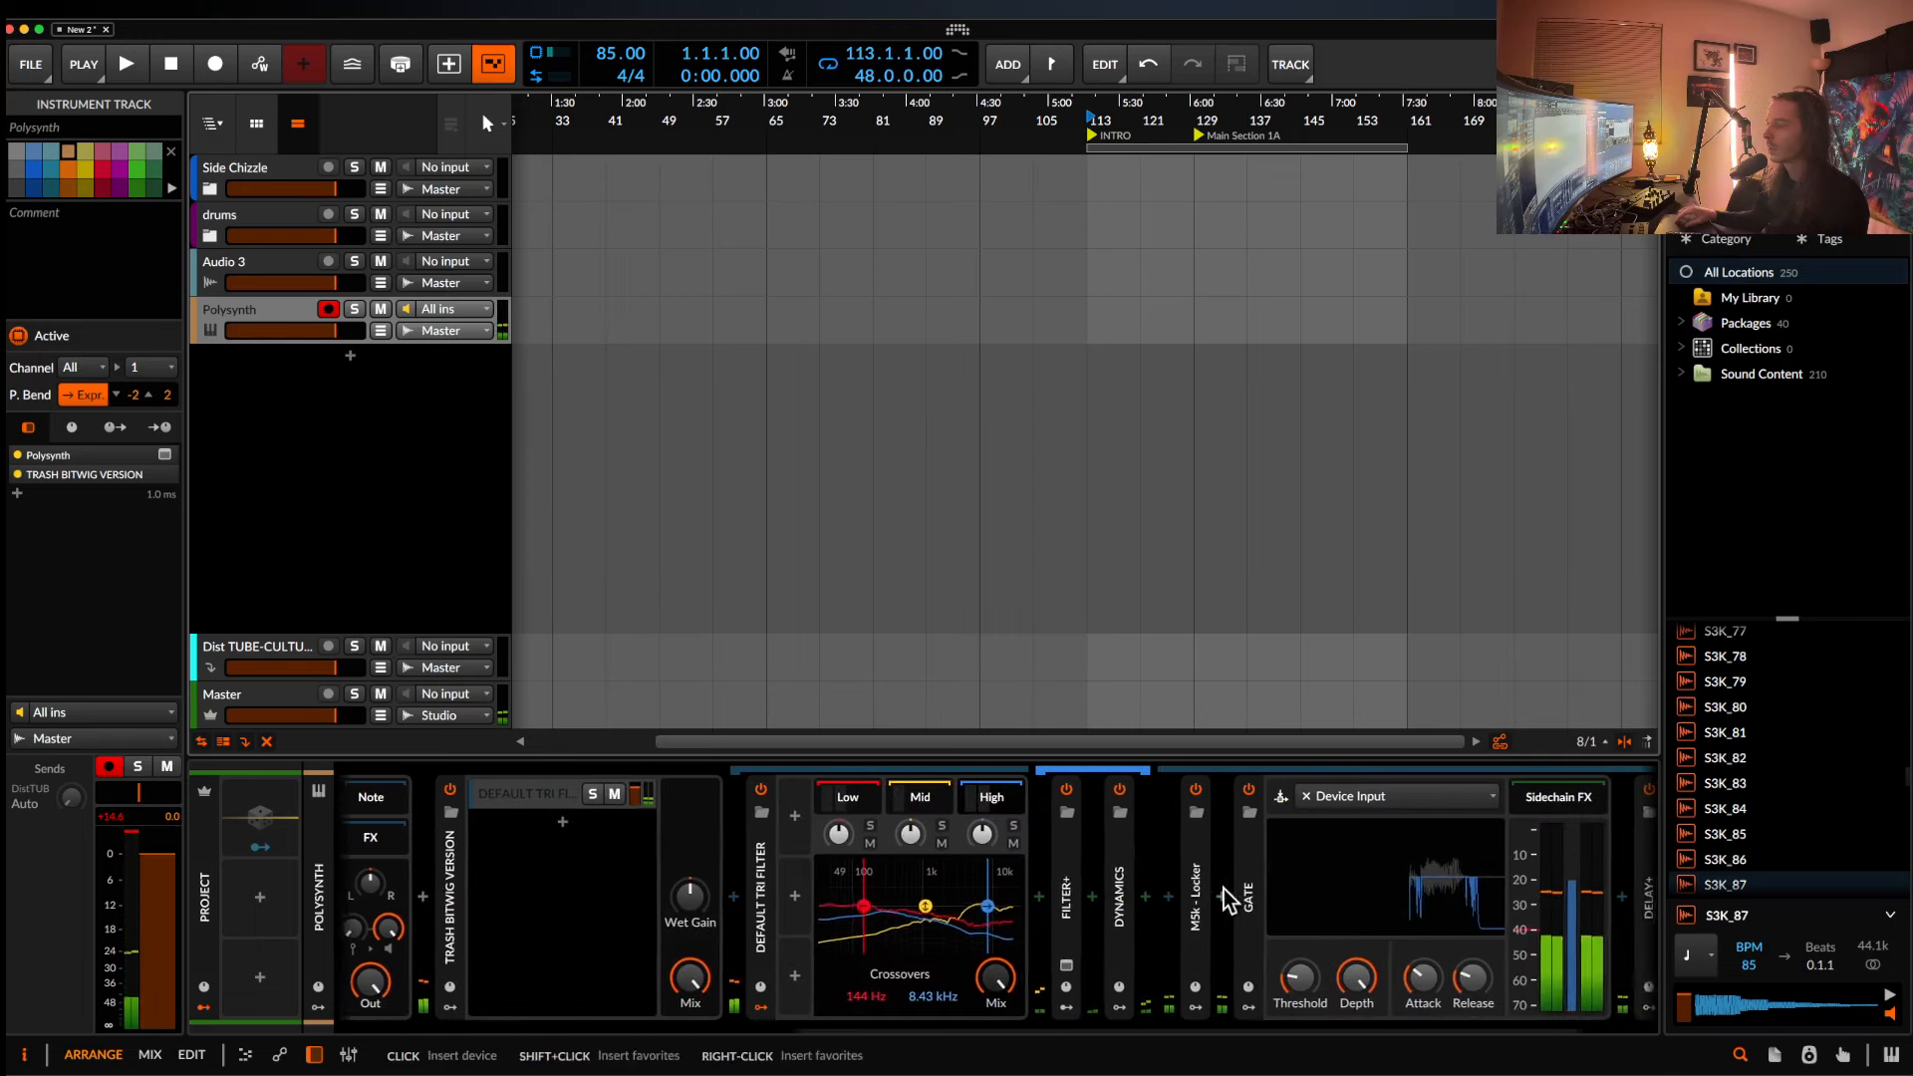
scroll(1224, 889, left, 4)
click(881, 877)
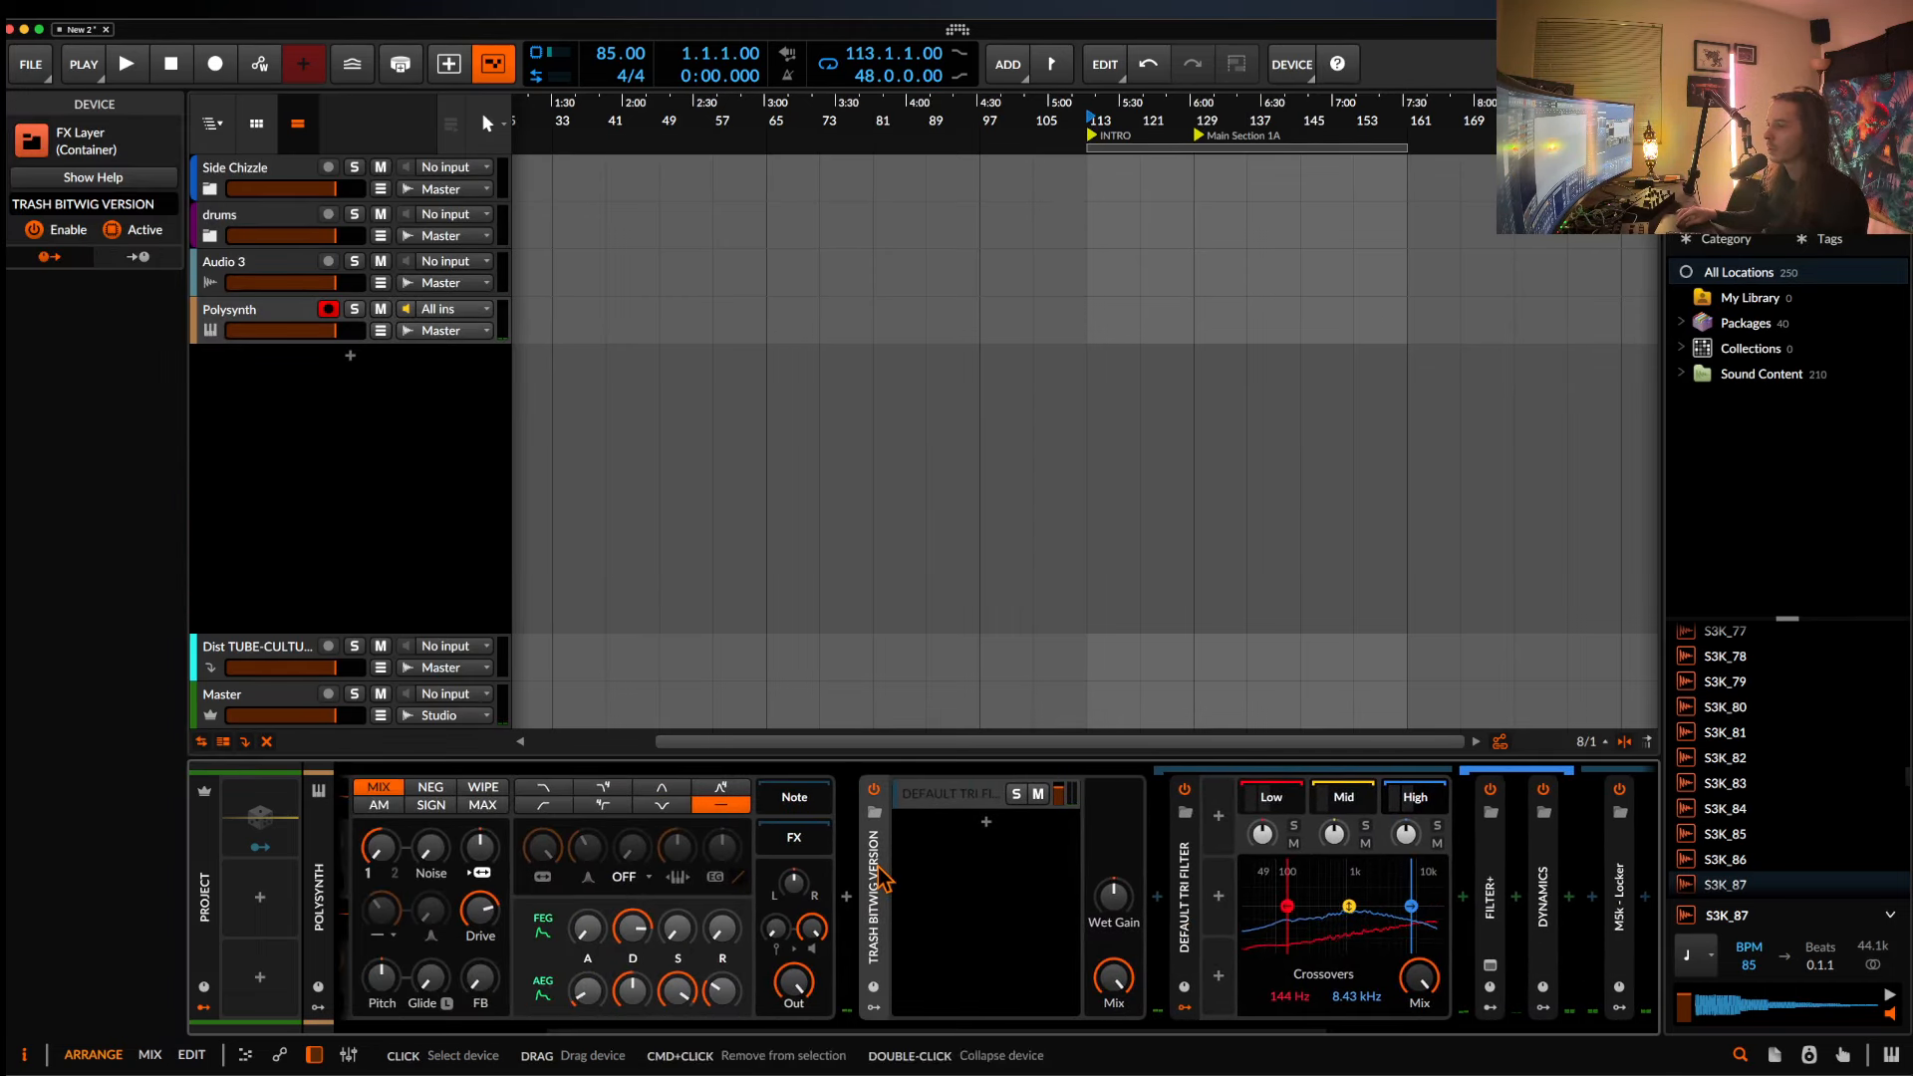
double_click(881, 877)
scroll(1223, 888, right, 5)
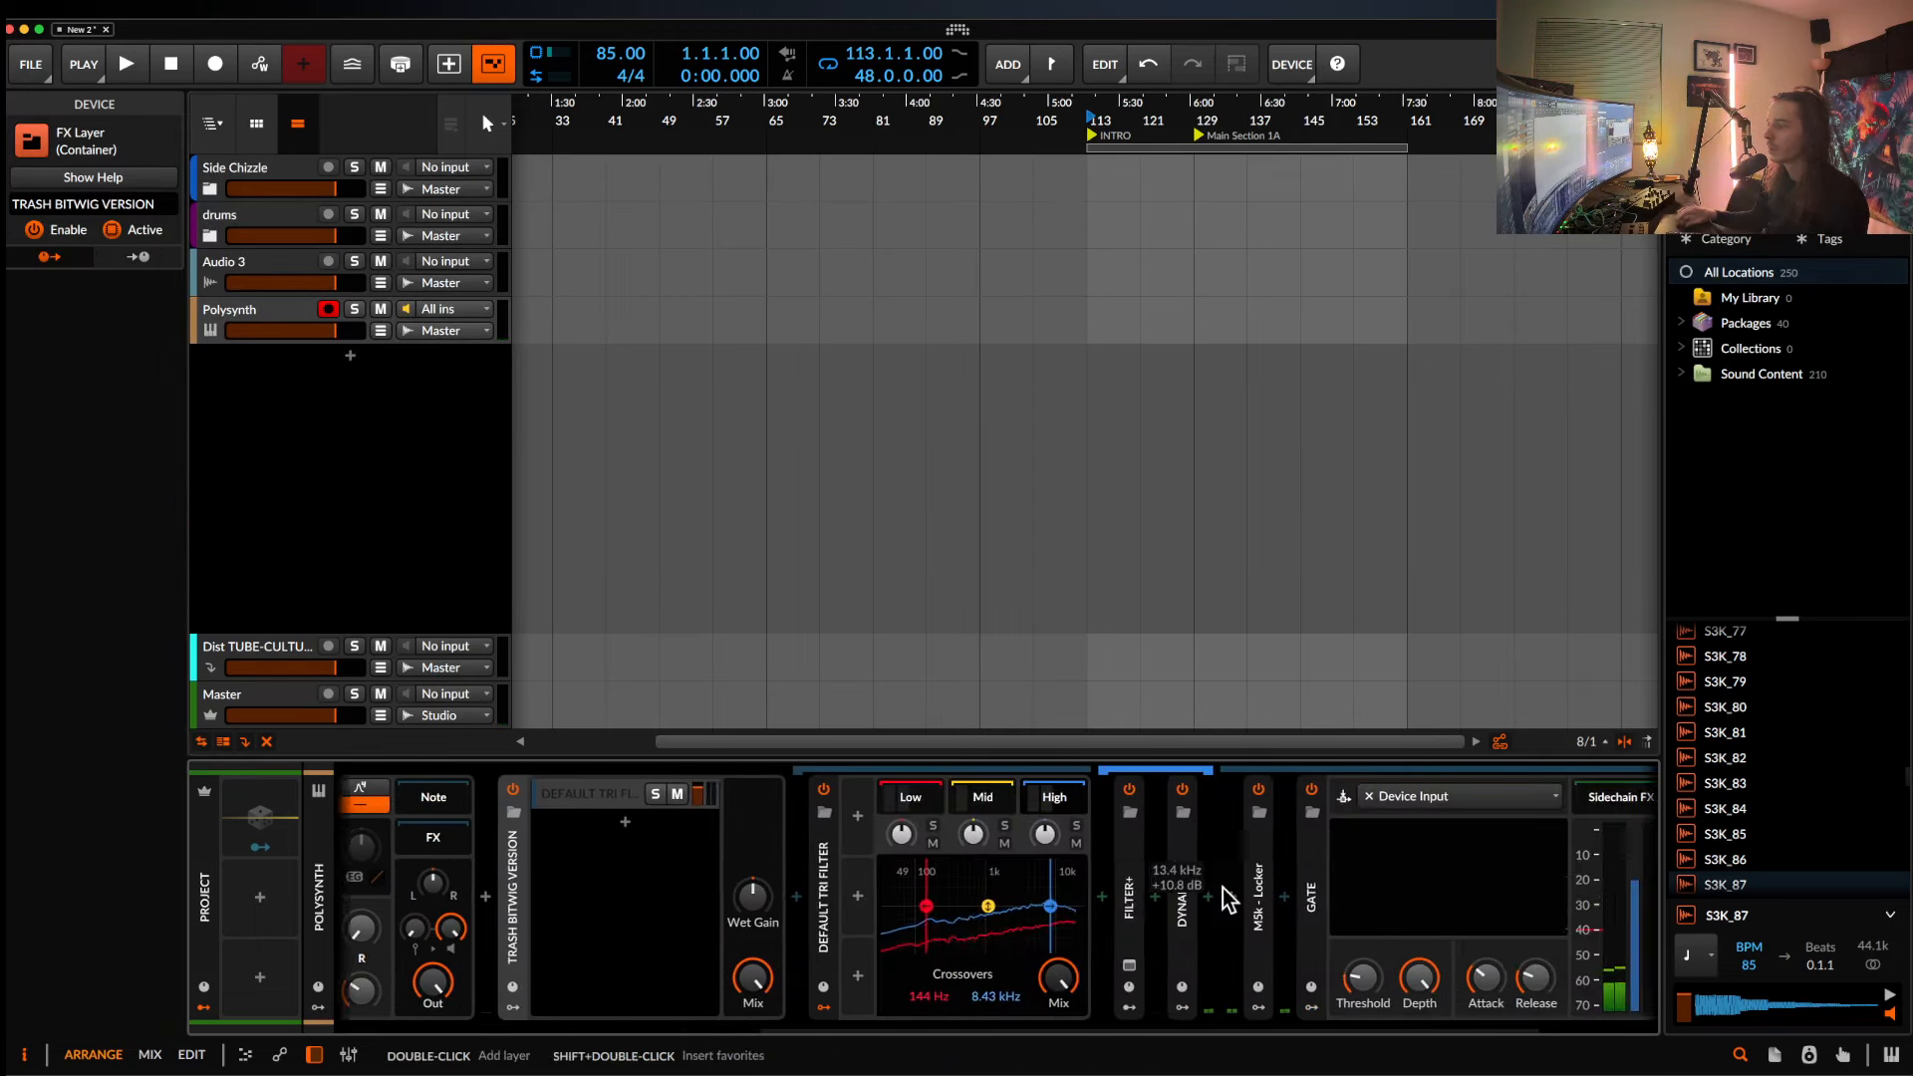
click(694, 912)
scroll(1335, 876, left, 3)
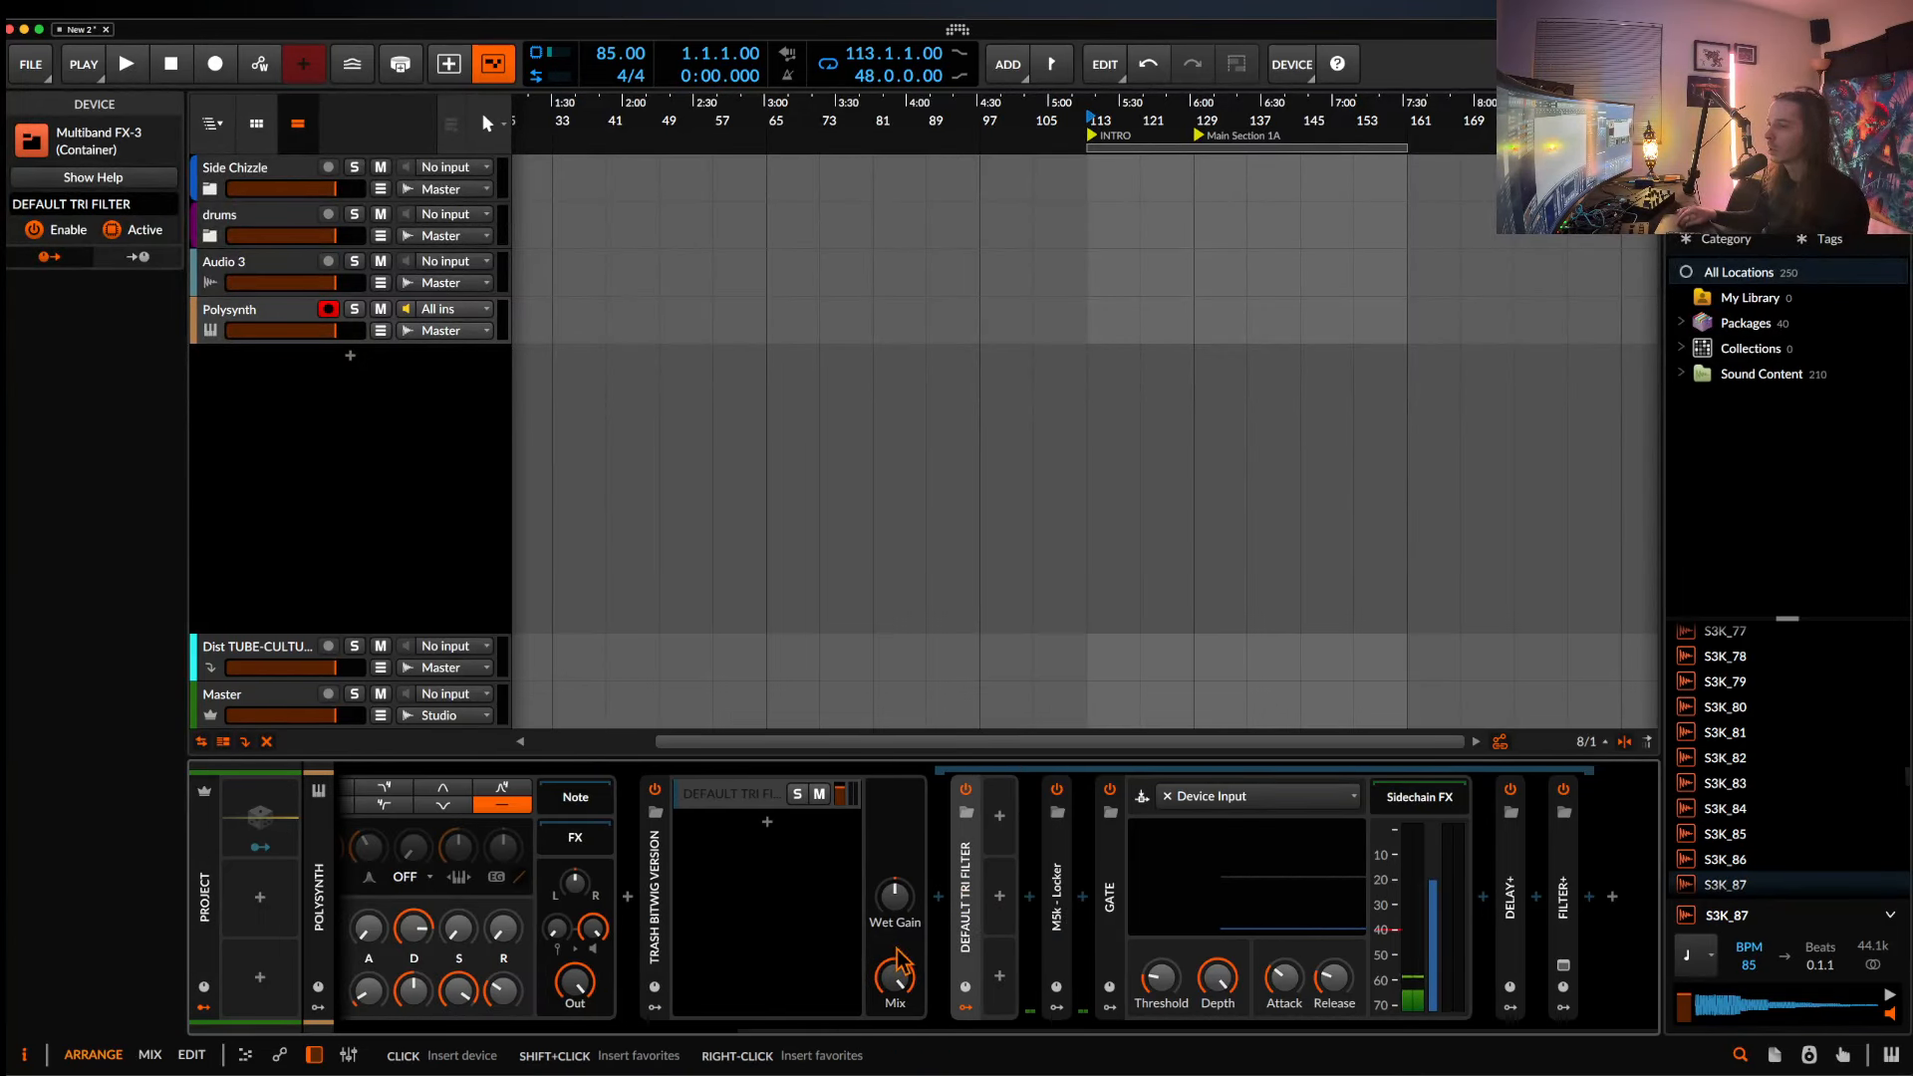
Insert a Tool device between Delay+ and the final Filter+ and set its gain to +15.1 dB.
click(1534, 899)
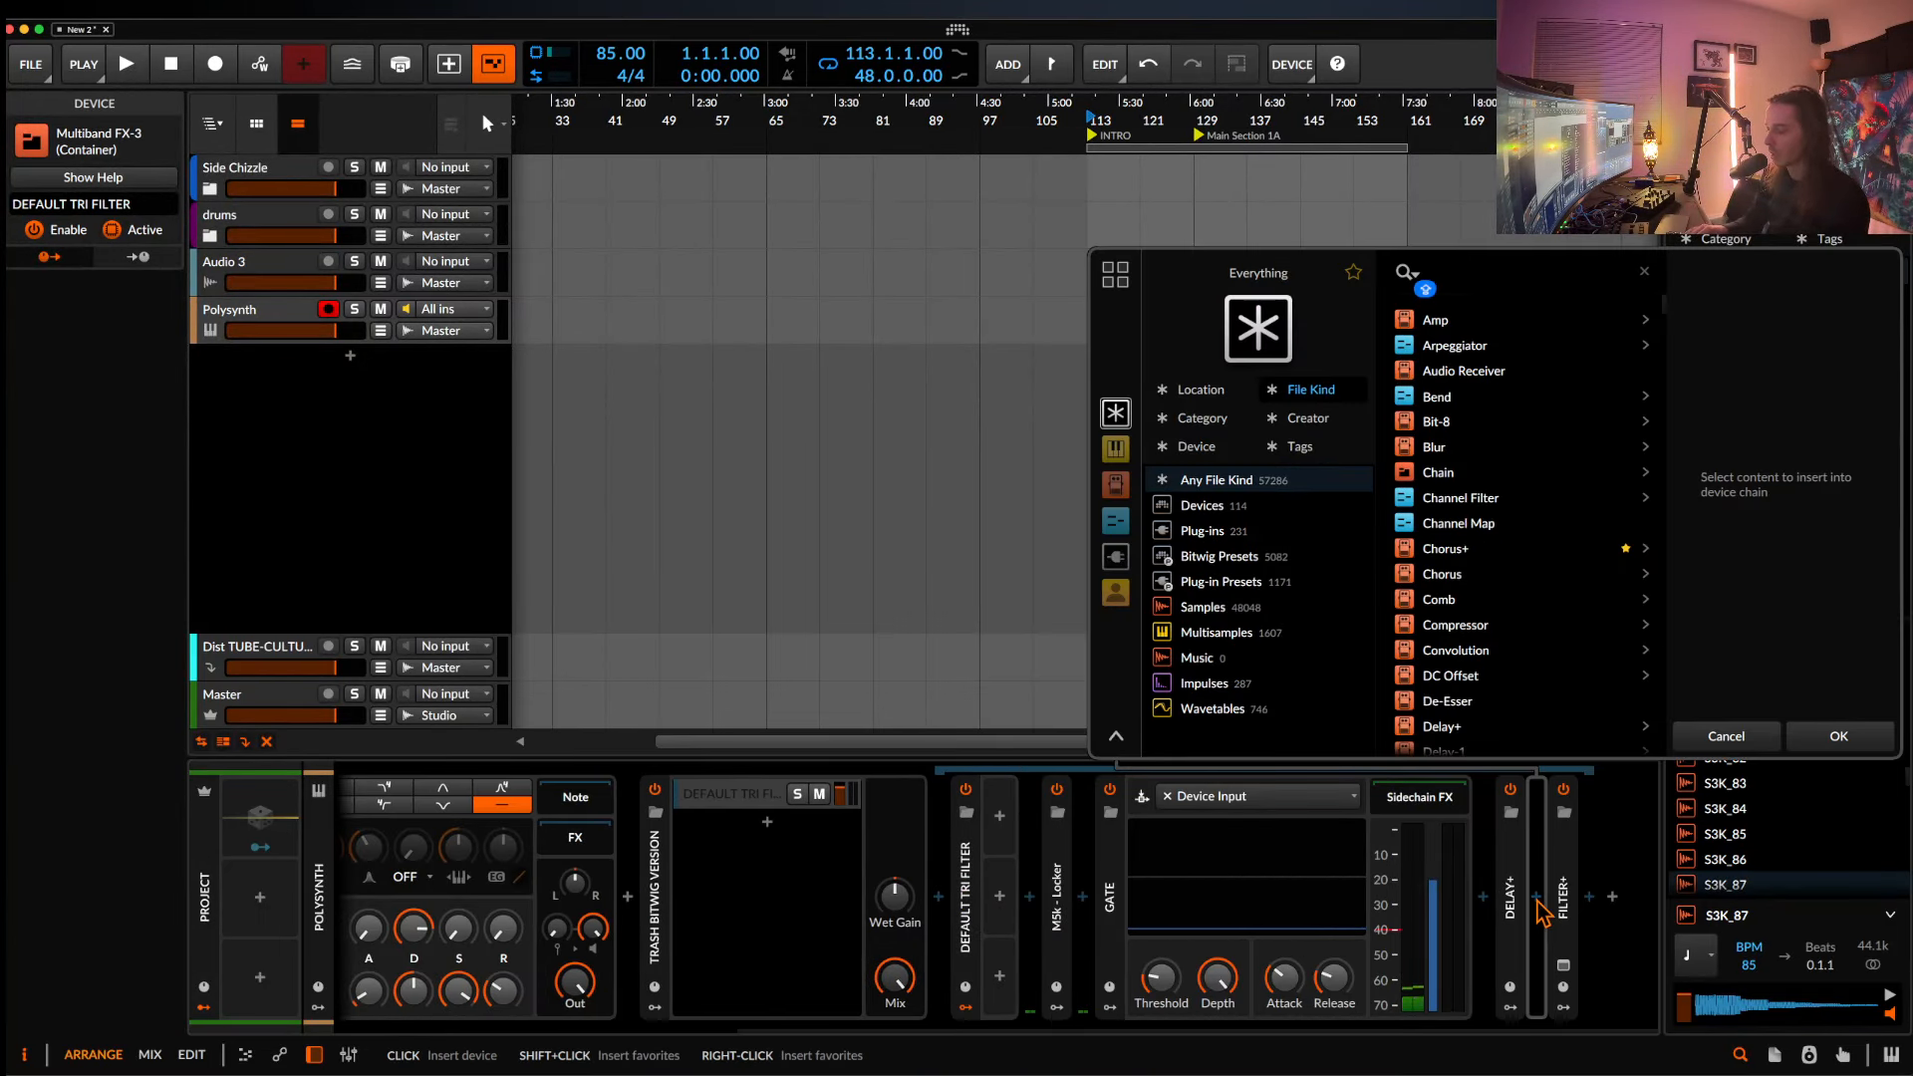
text(tool)
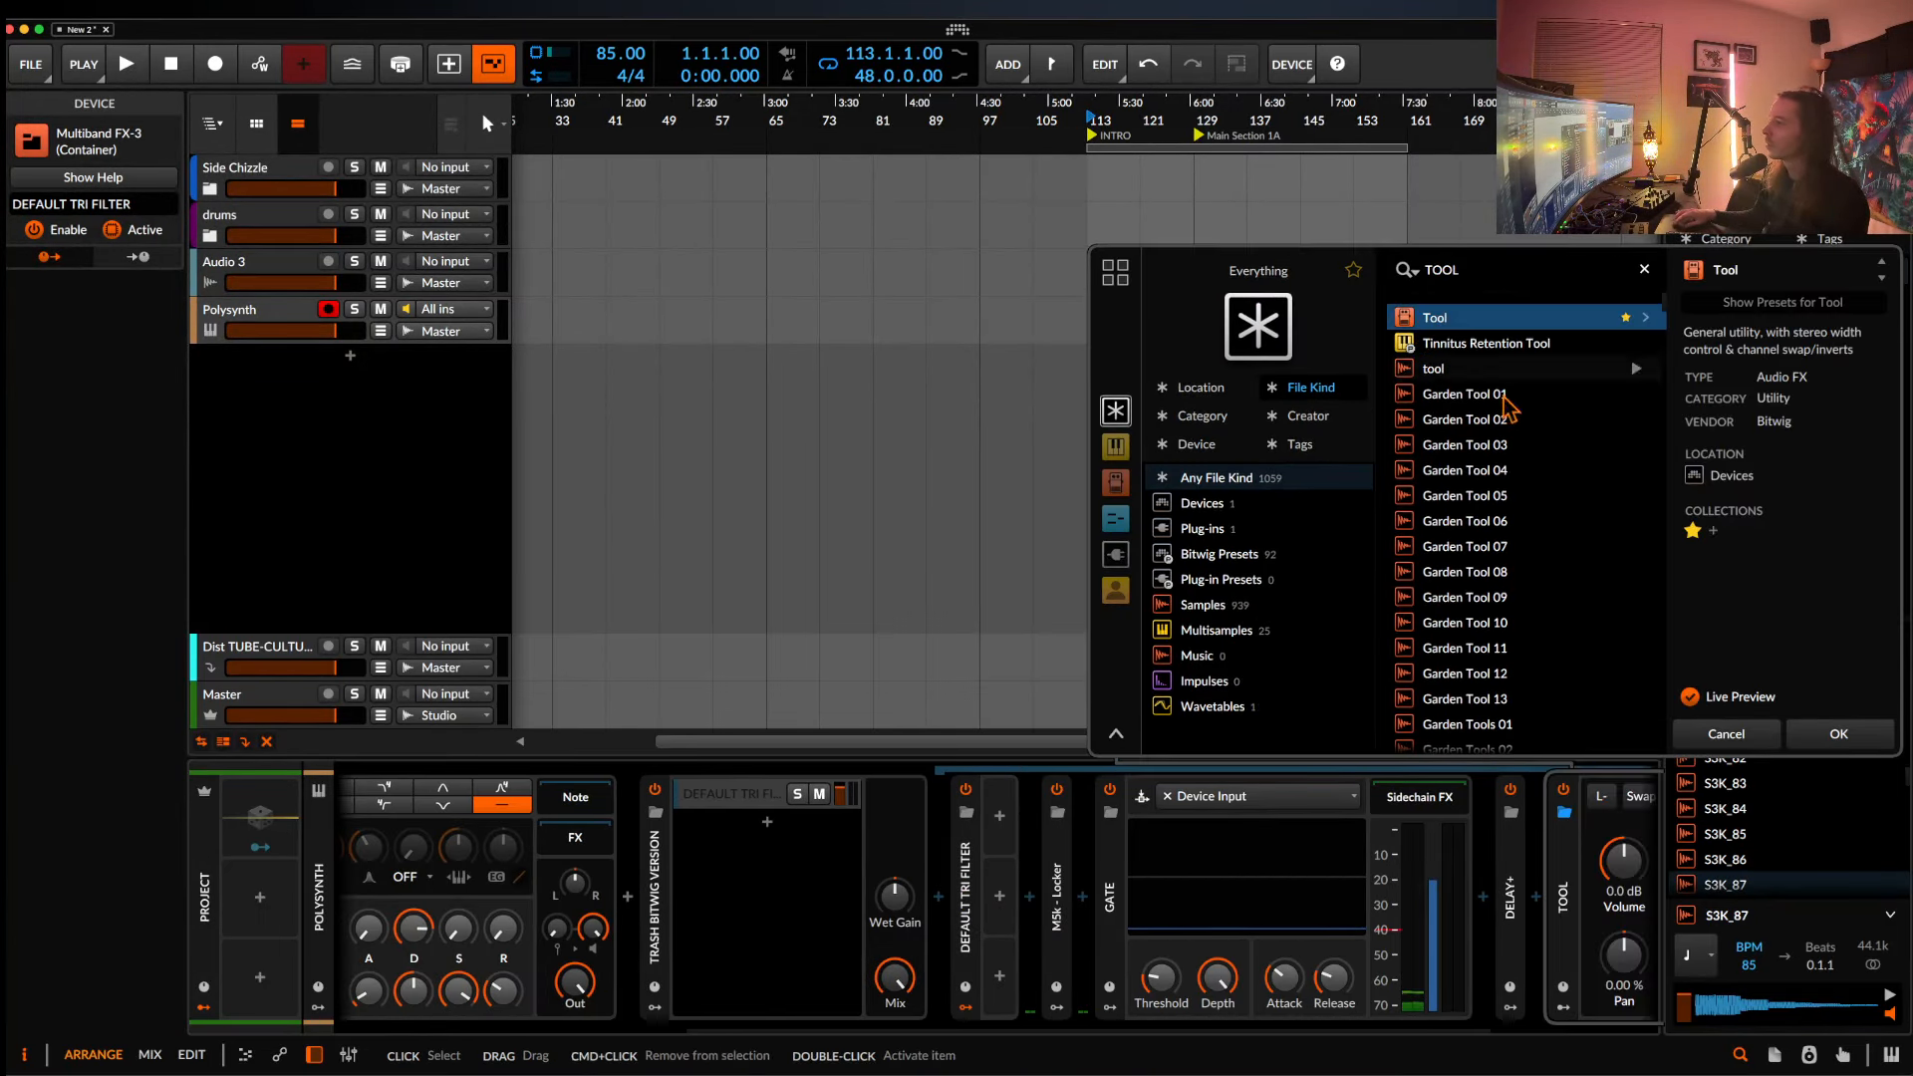
click(1839, 733)
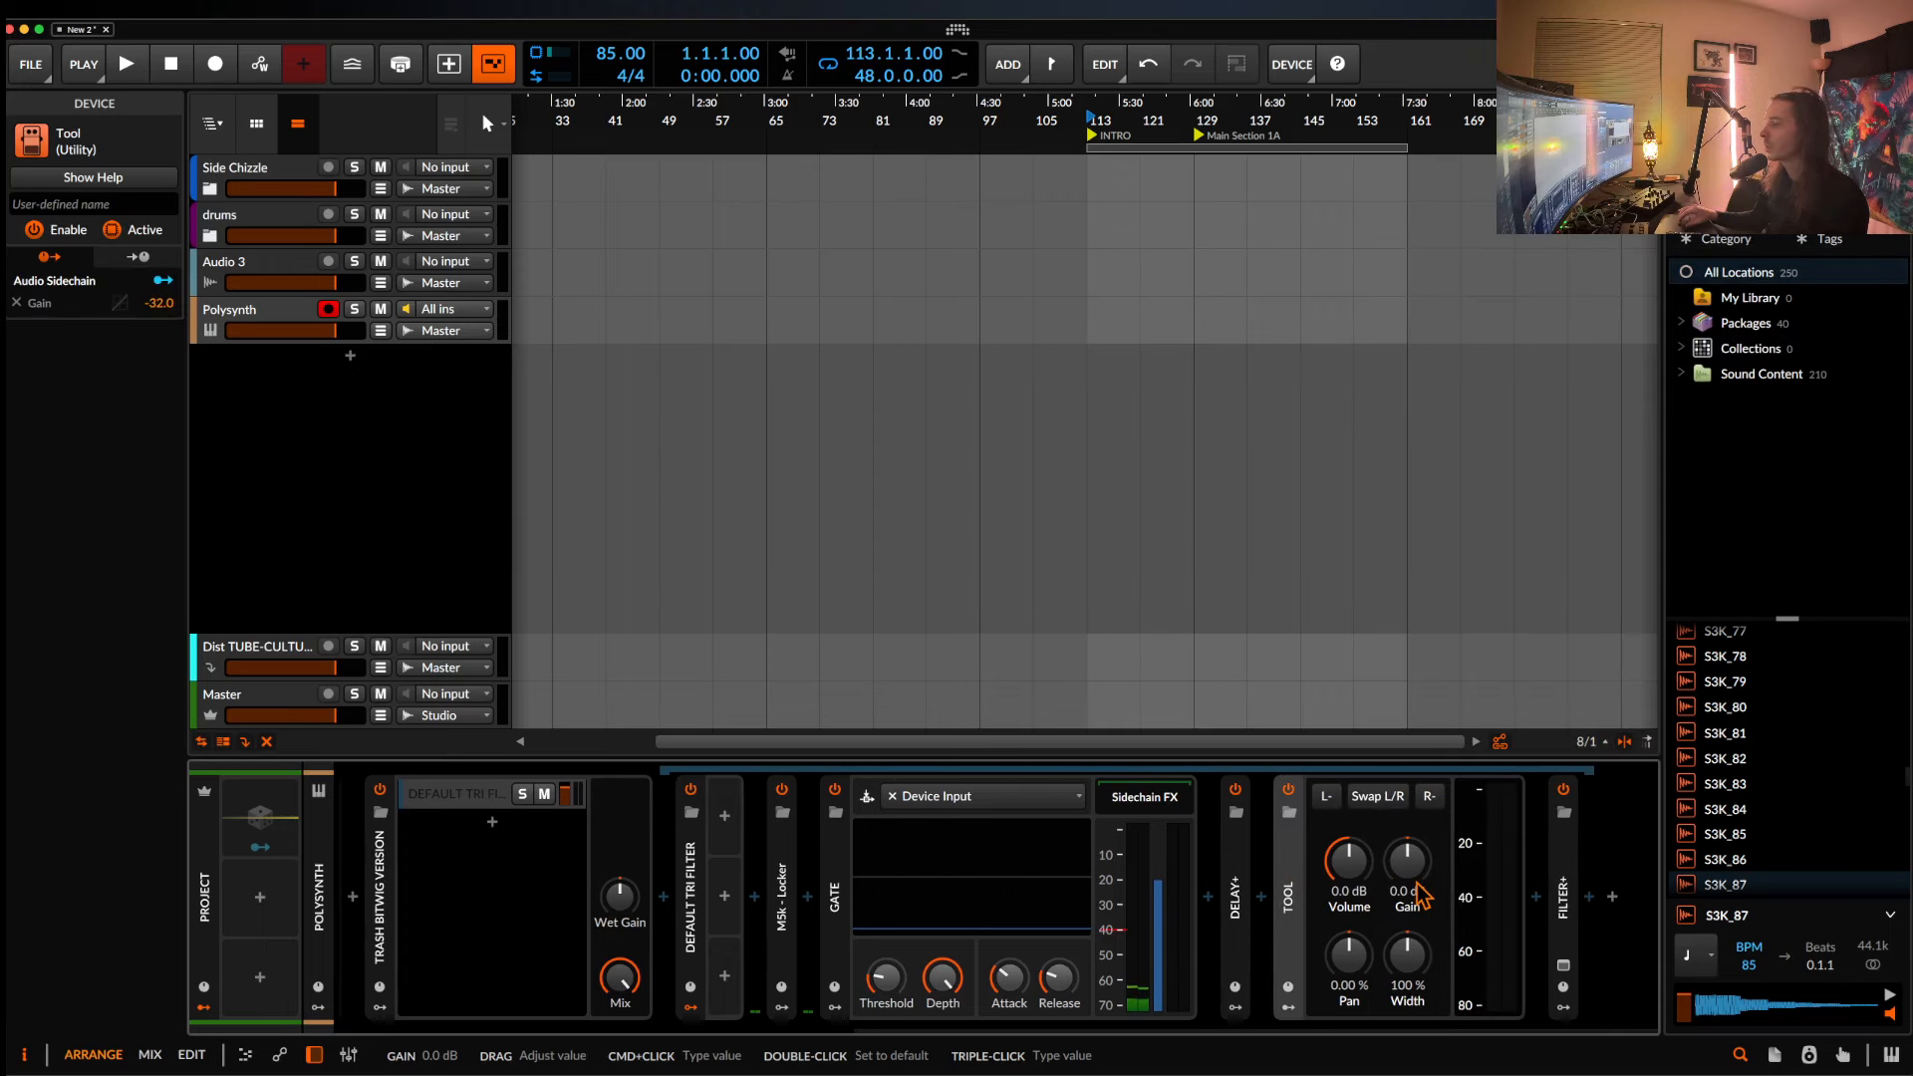
drag(1413, 885, 1413, 840)
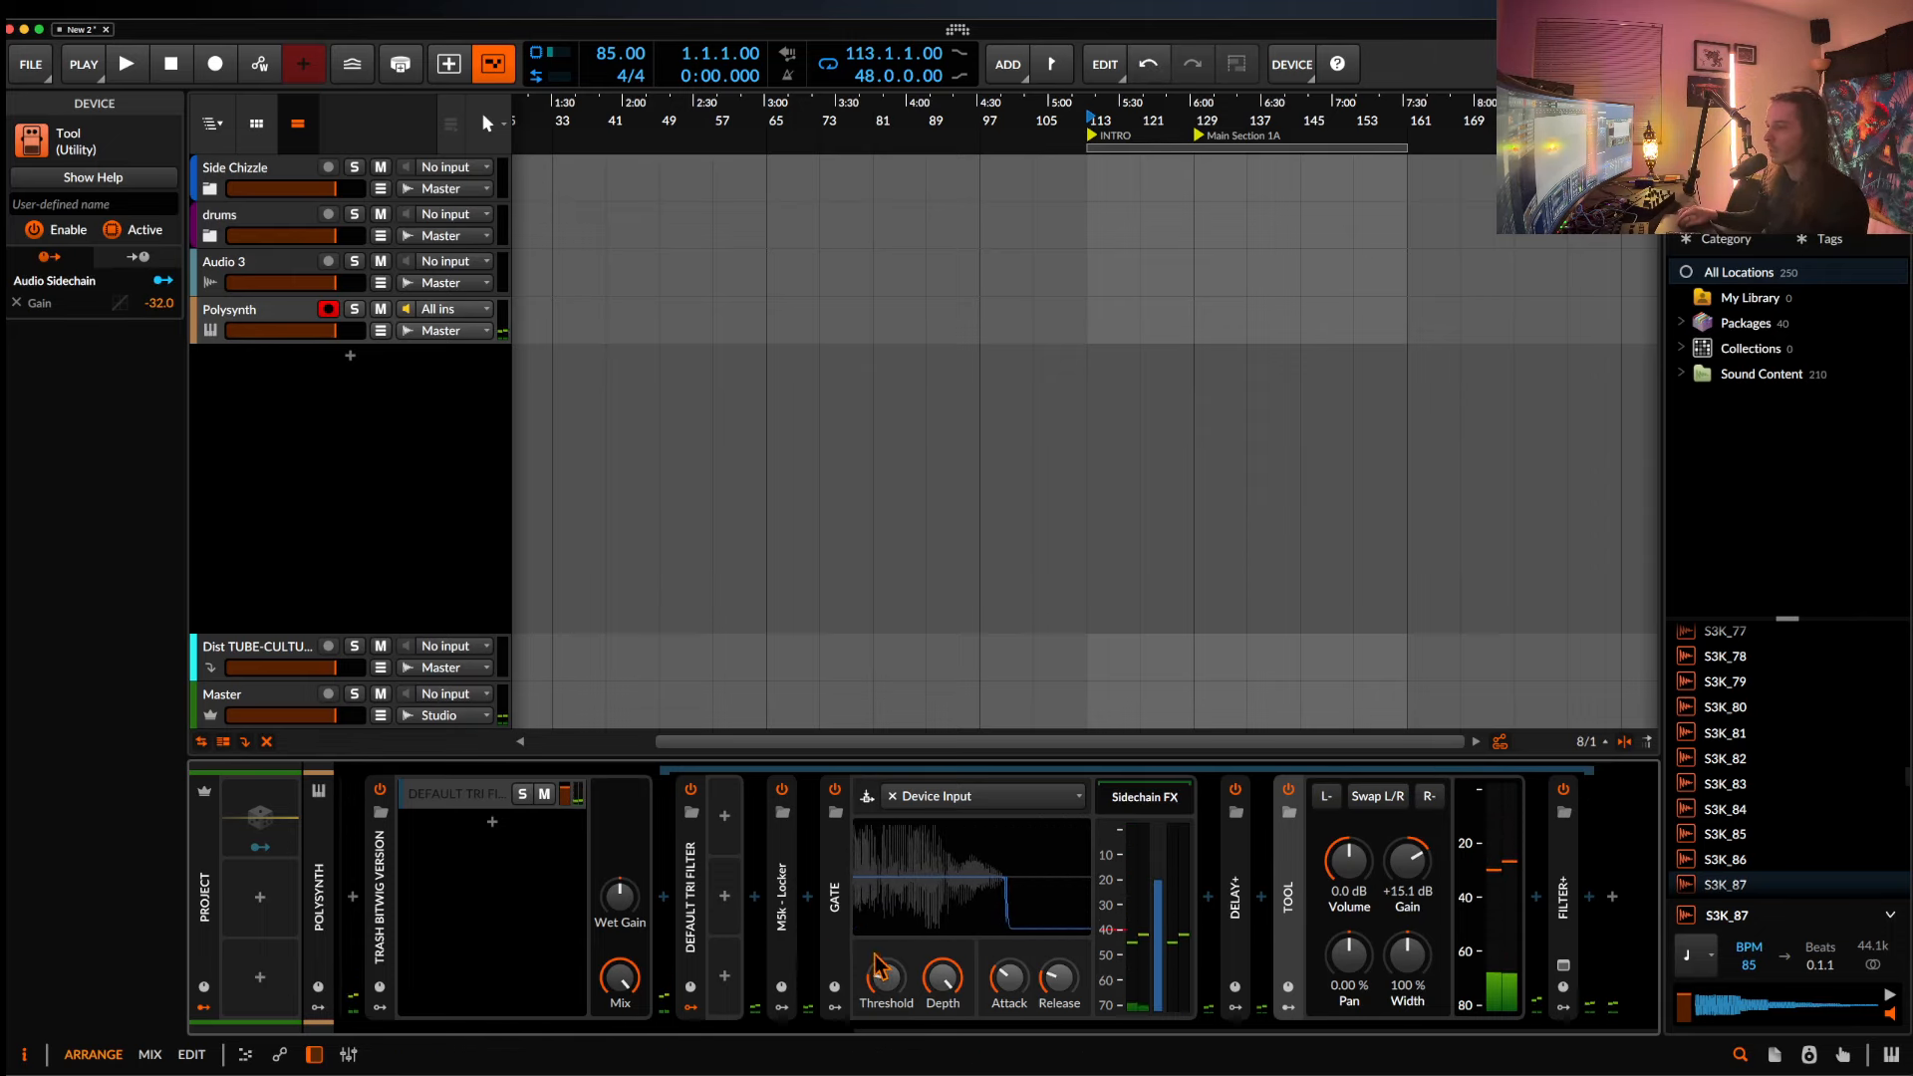
Expand the M5k - Locker convolution, raise its tuning, and set the Gate's threshold to about -21.9 dB.
click(786, 890)
double_click(786, 890)
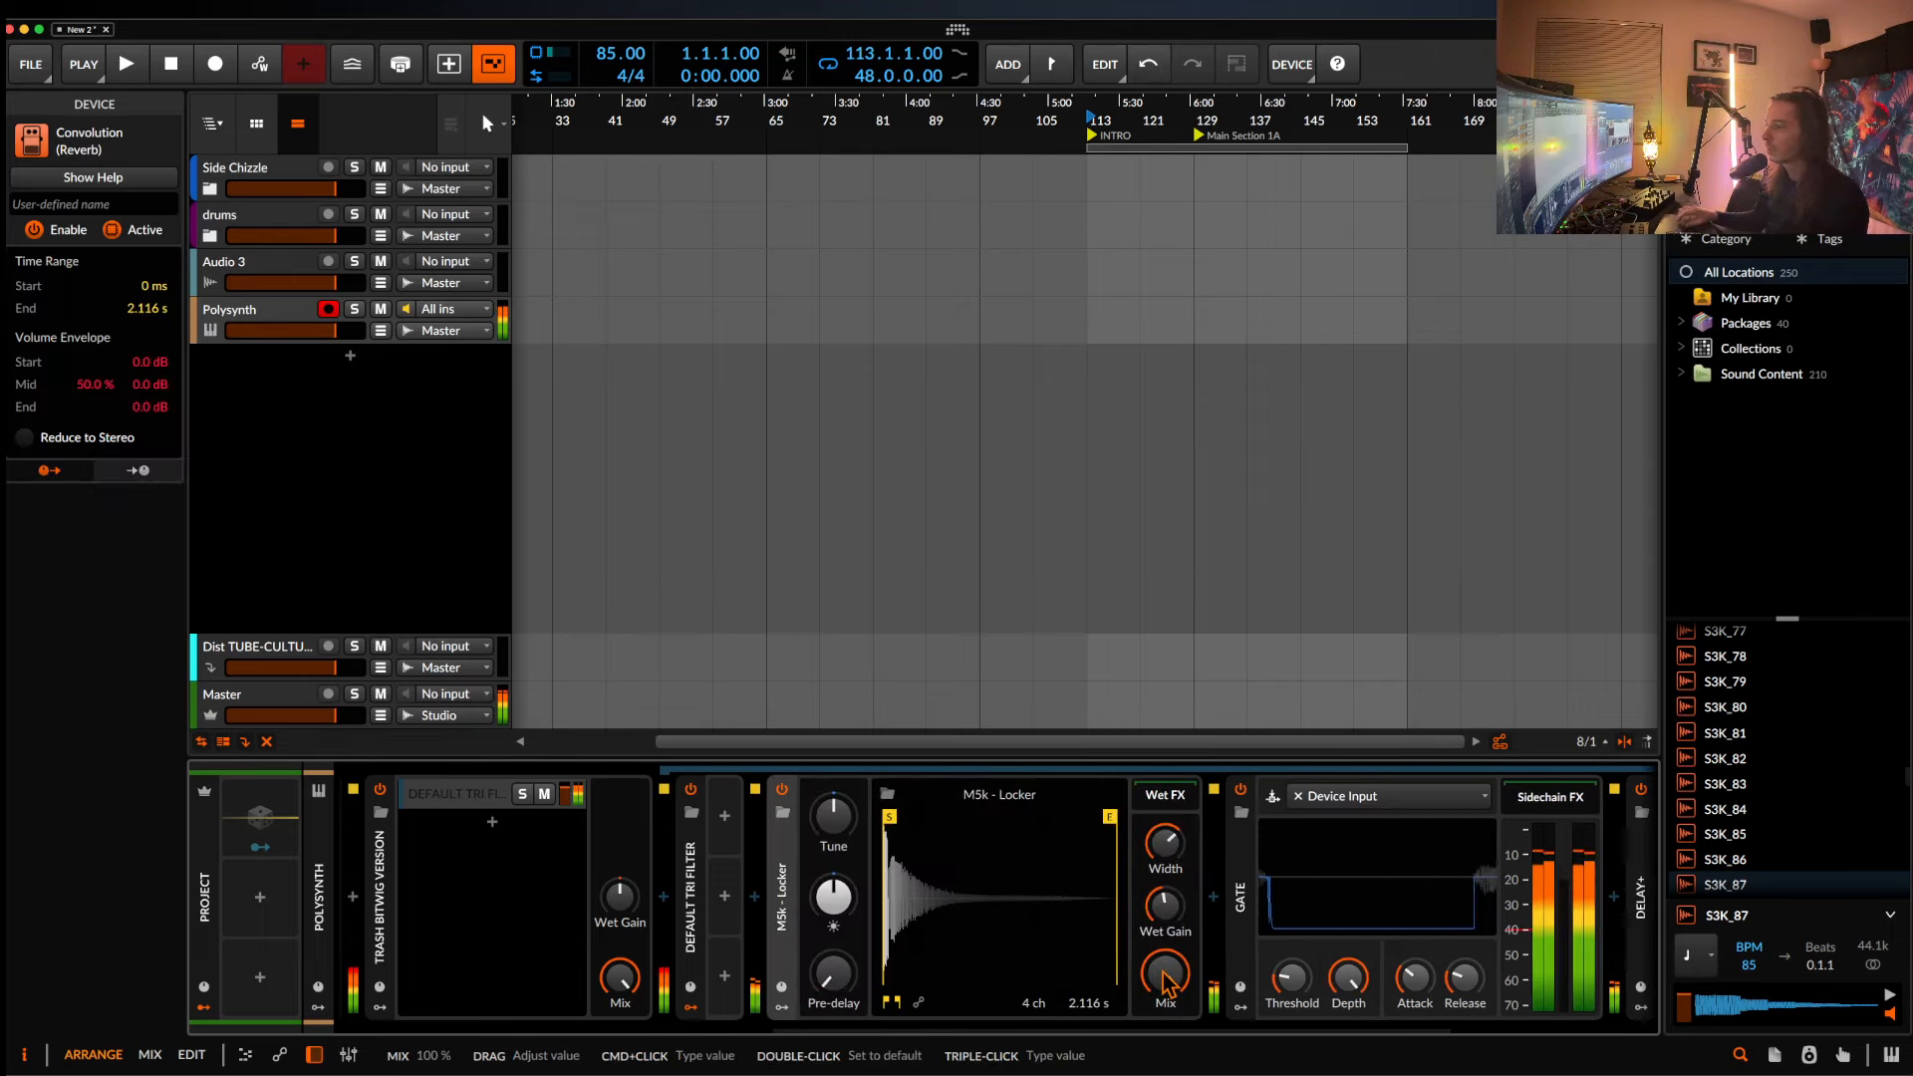
drag(833, 825, 833, 773)
drag(1291, 978, 1291, 964)
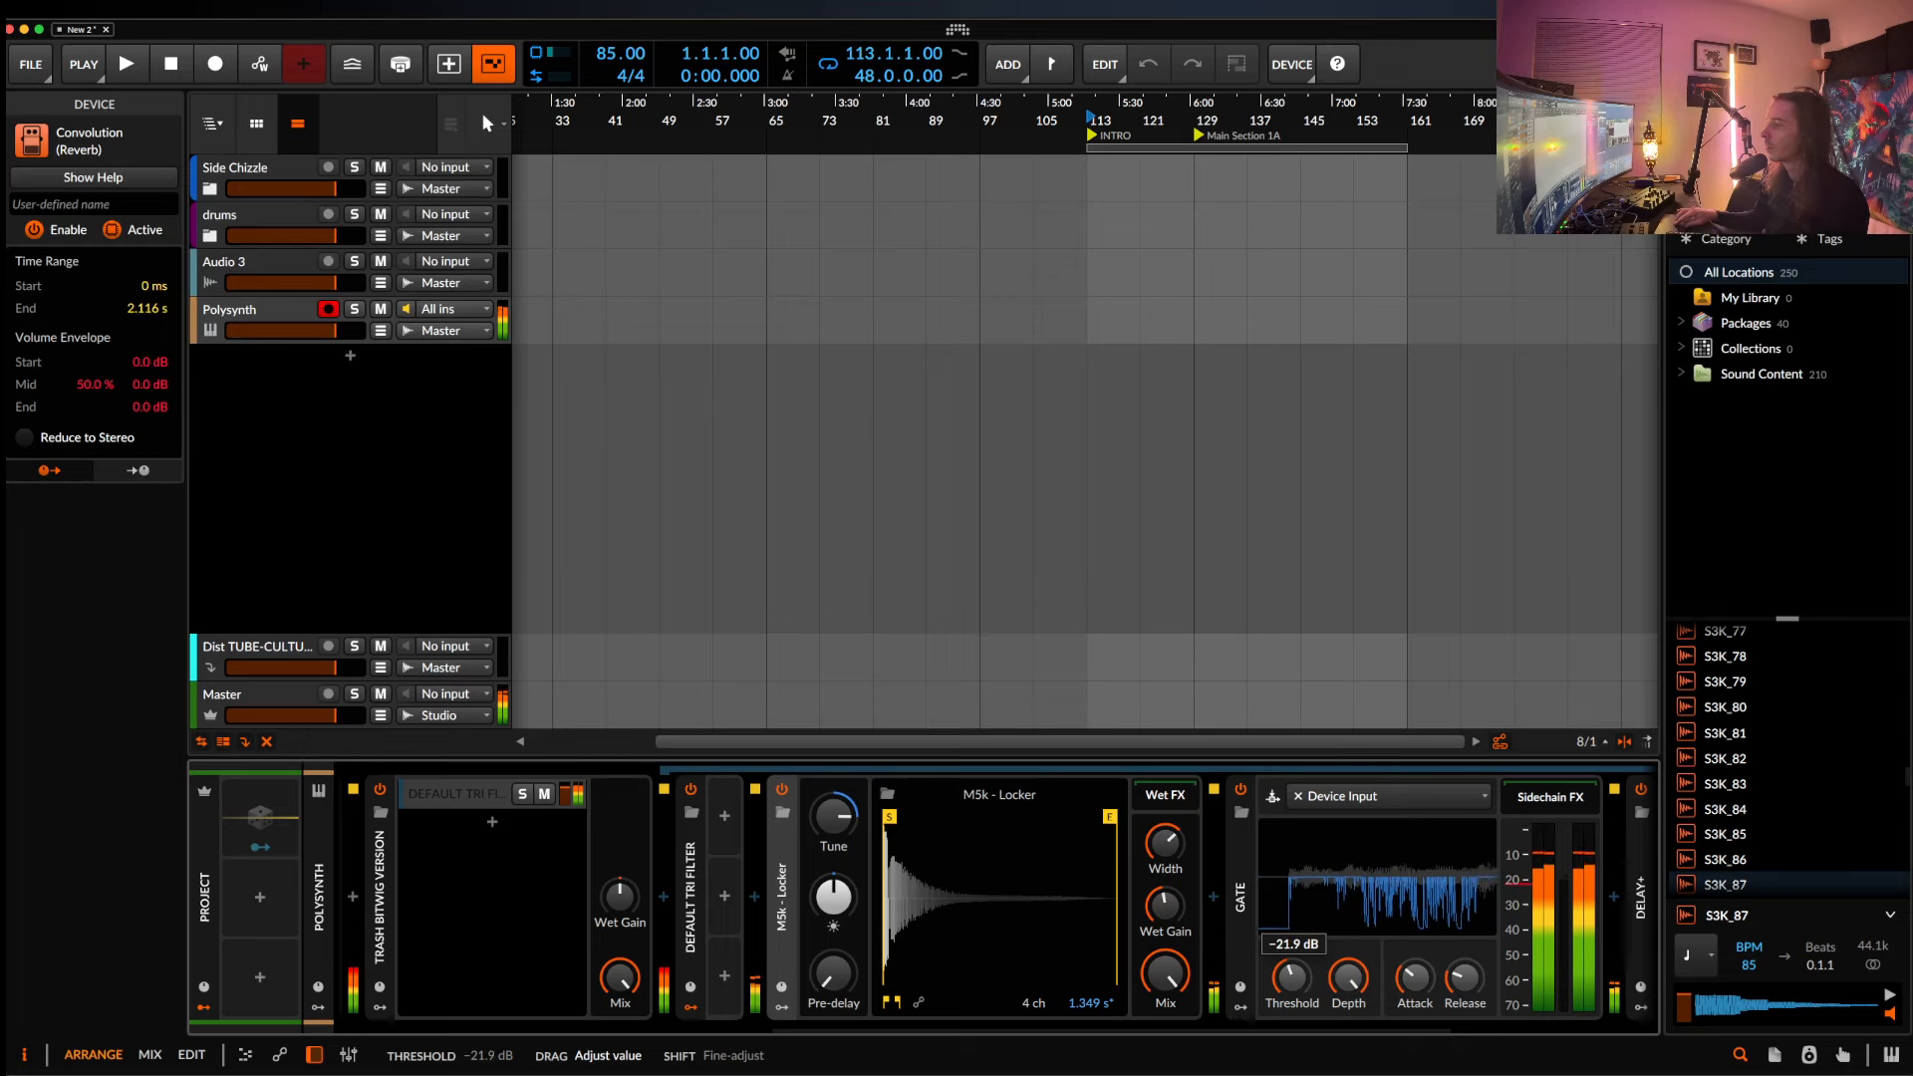
drag(1292, 979, 1291, 977)
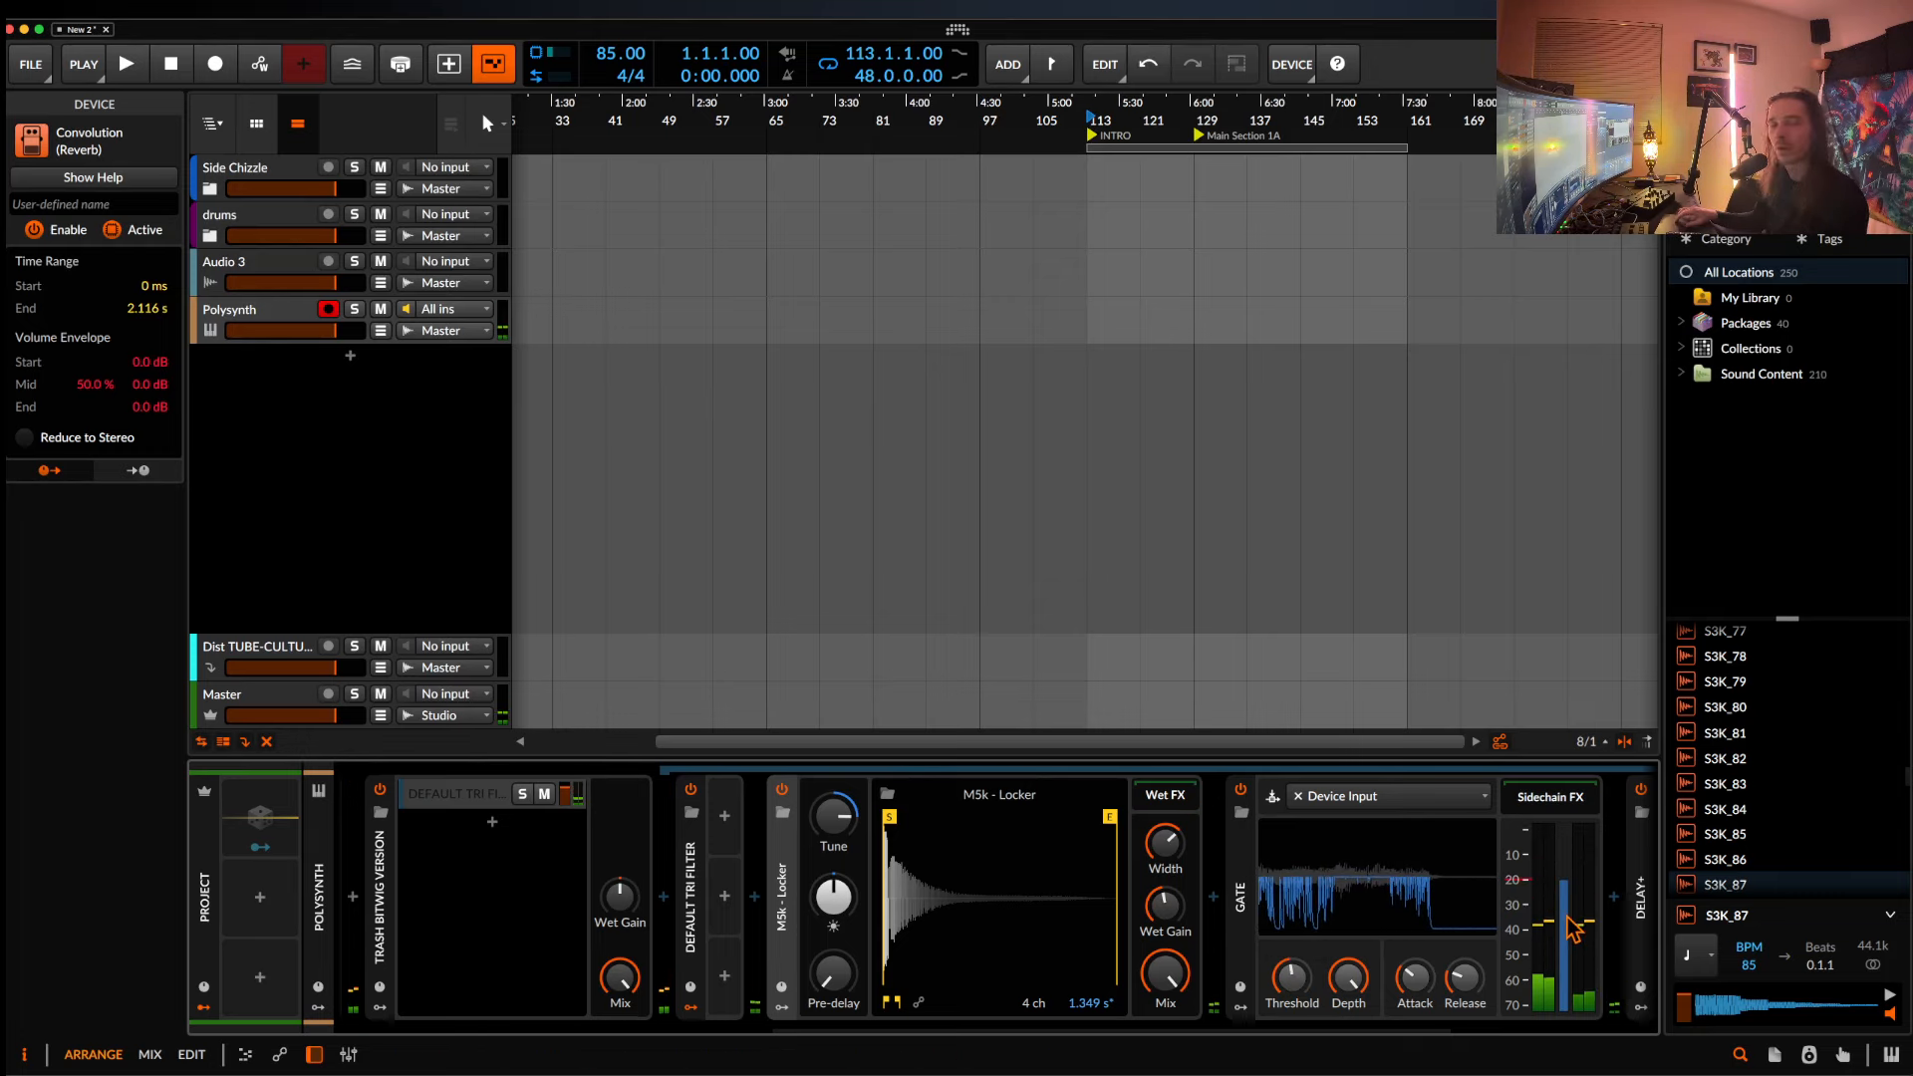
Show the Gate's modulator slots and add a Steps modulator to the first one.
scroll(1573, 927, right, 5)
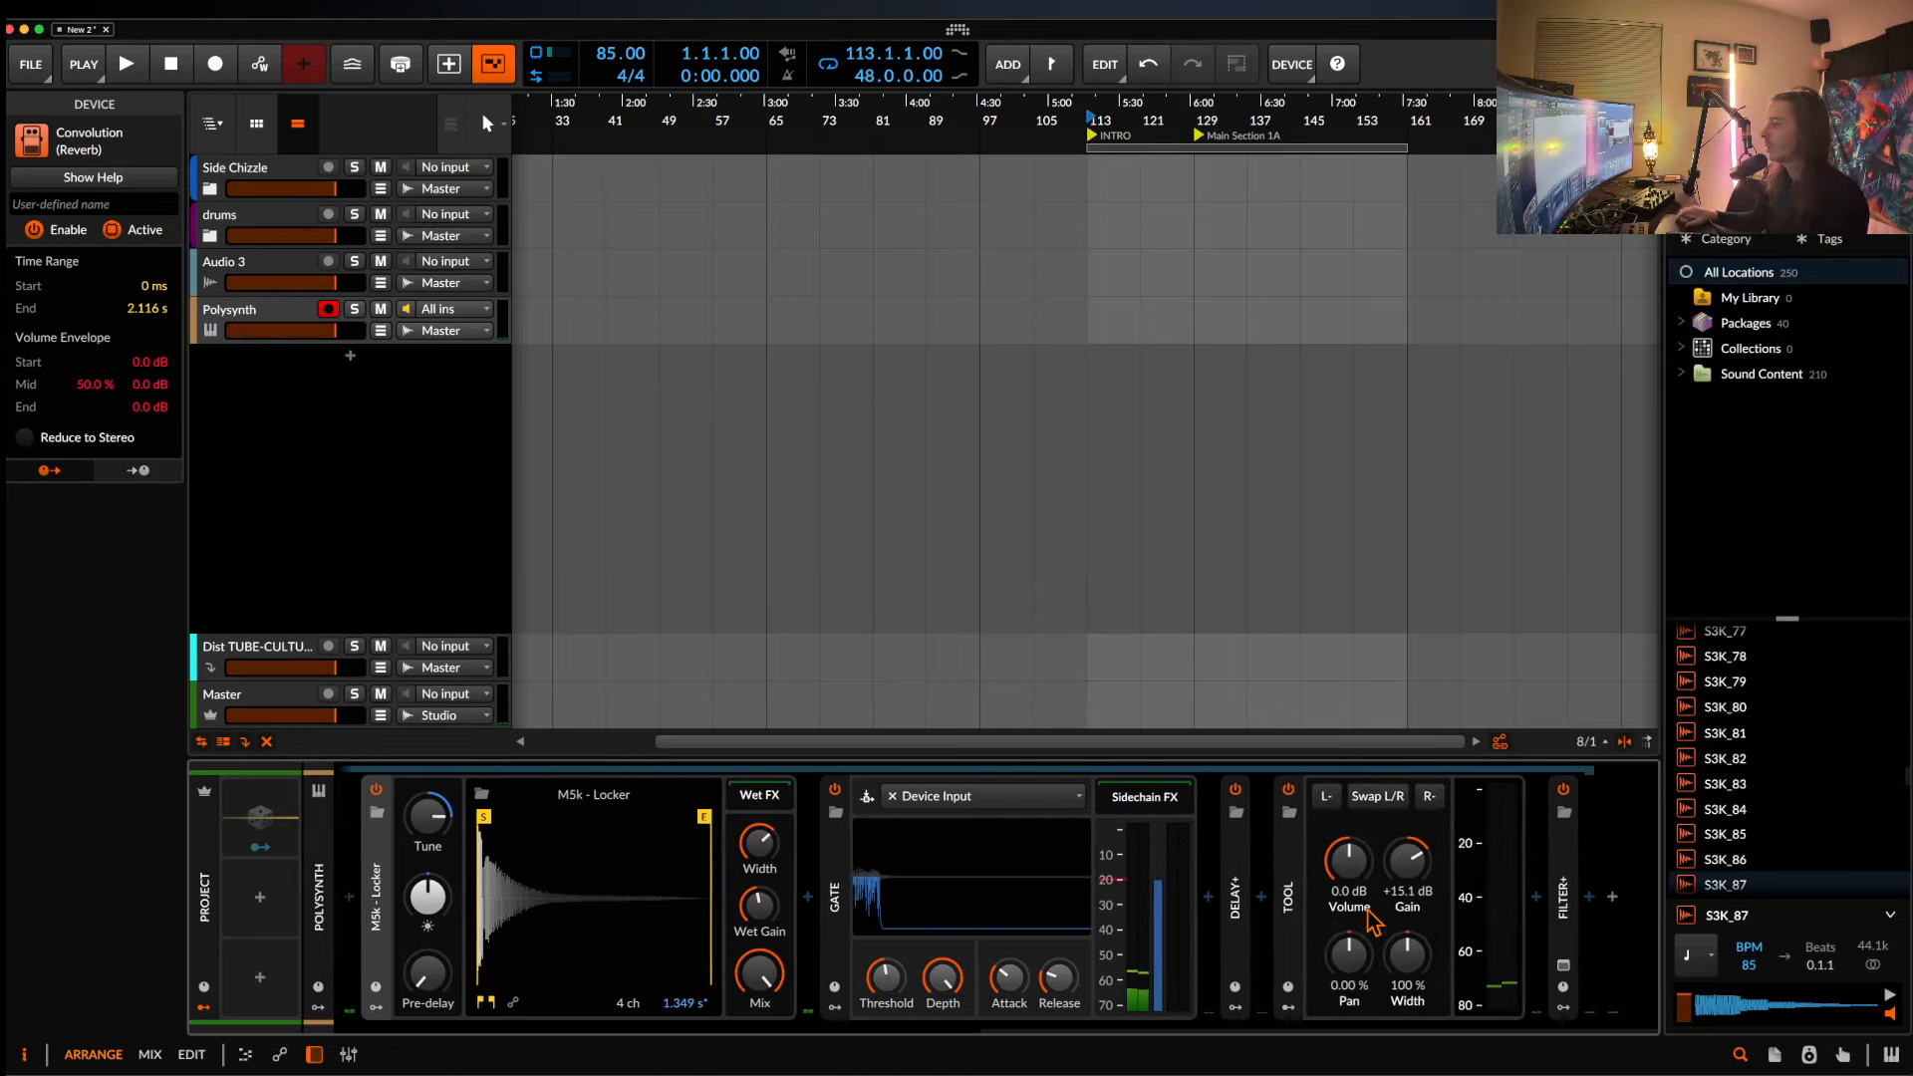
click(839, 1007)
click(874, 816)
text(st)
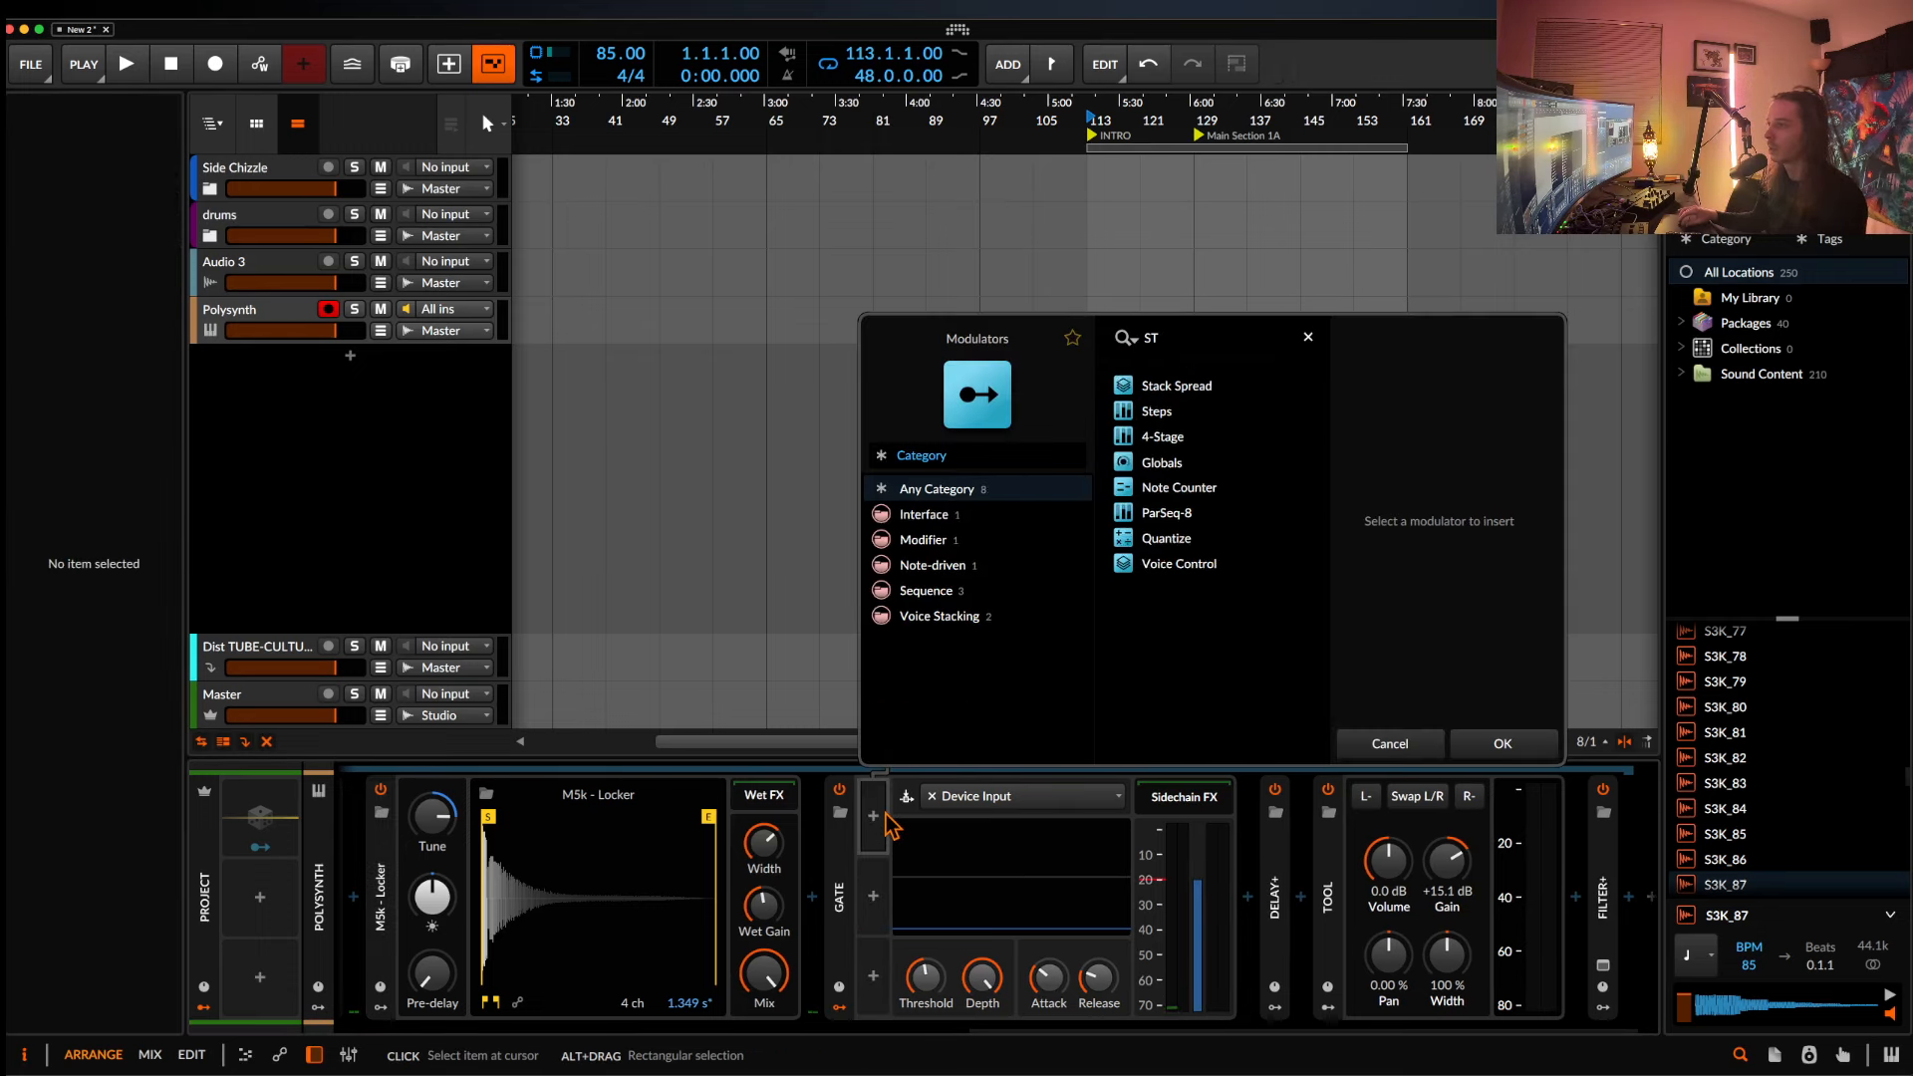
text(e)
click(1161, 411)
click(1497, 743)
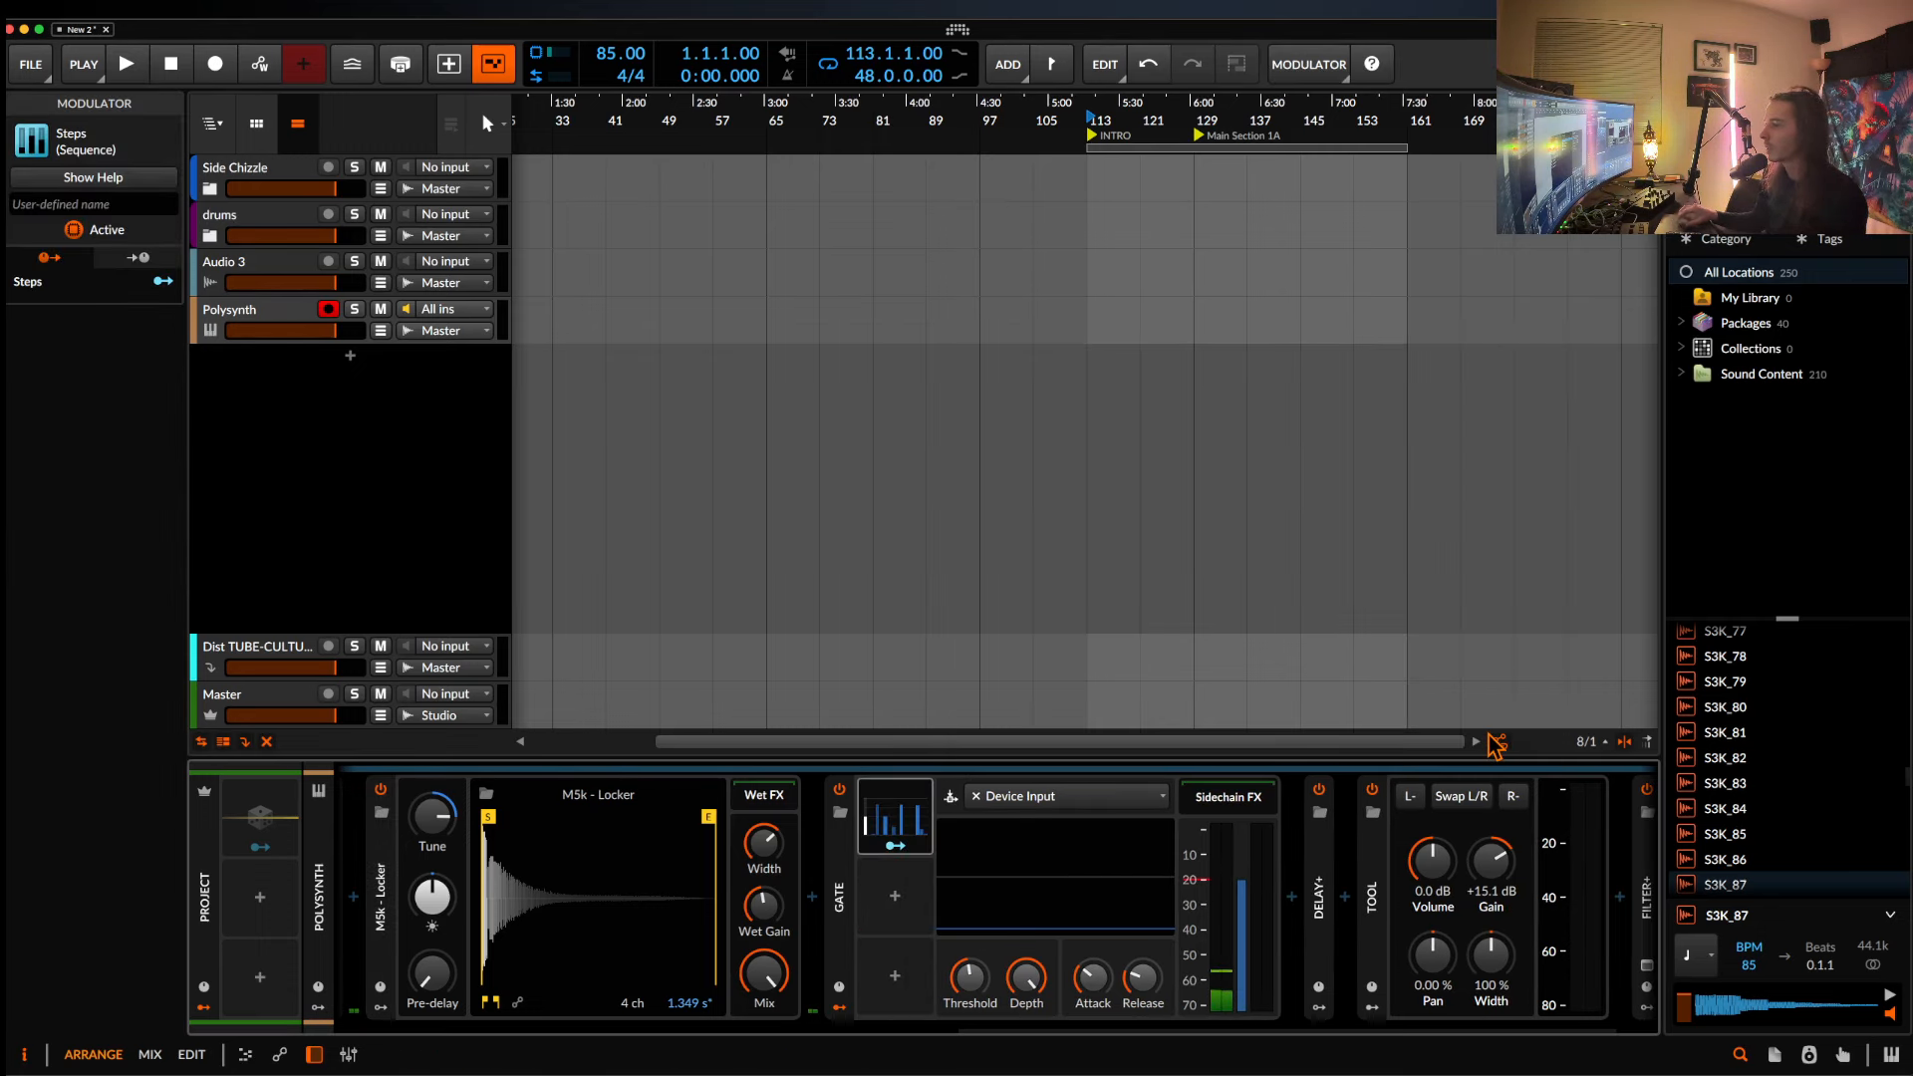
Map the Steps modulator to the Gate's threshold with a modulation amount of 1.000.
click(895, 845)
drag(970, 979, 970, 941)
click(895, 845)
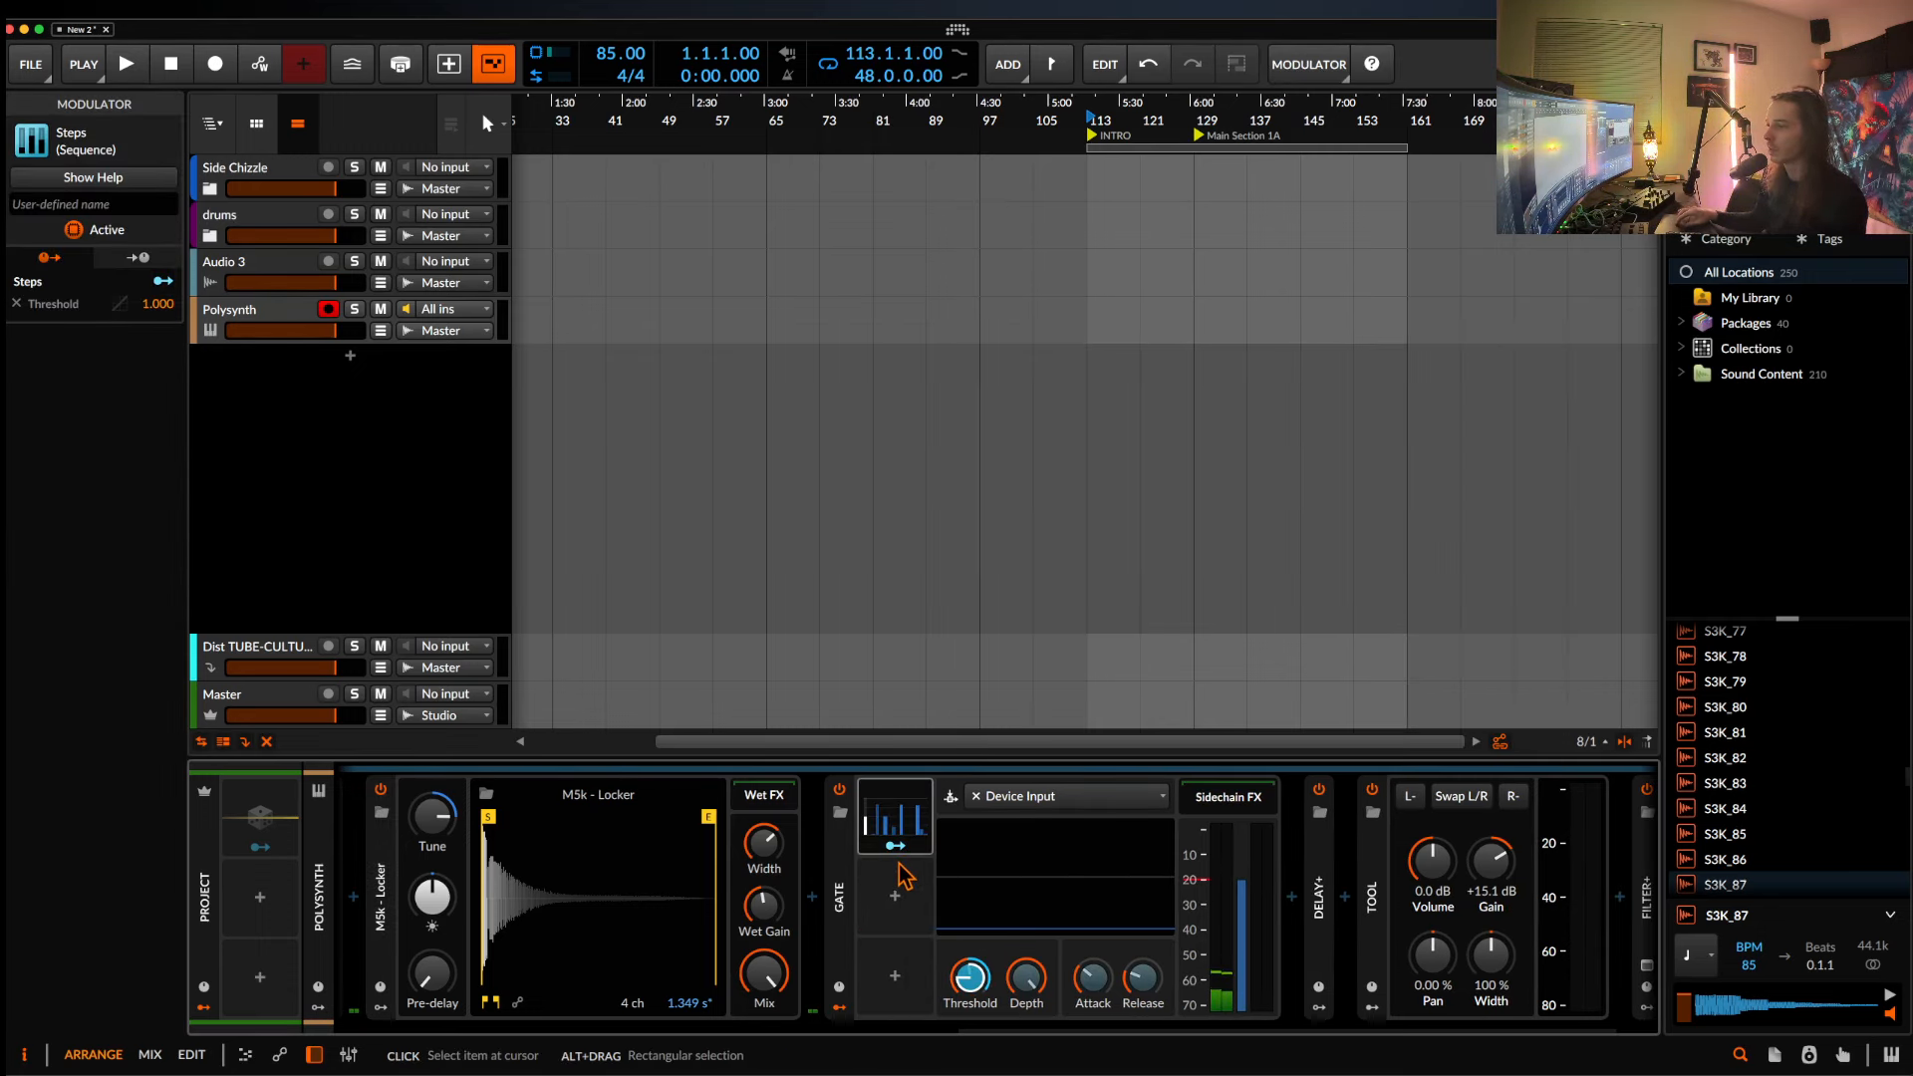
Open the Steps pattern editor, randomize its step values, and start playback.
click(895, 822)
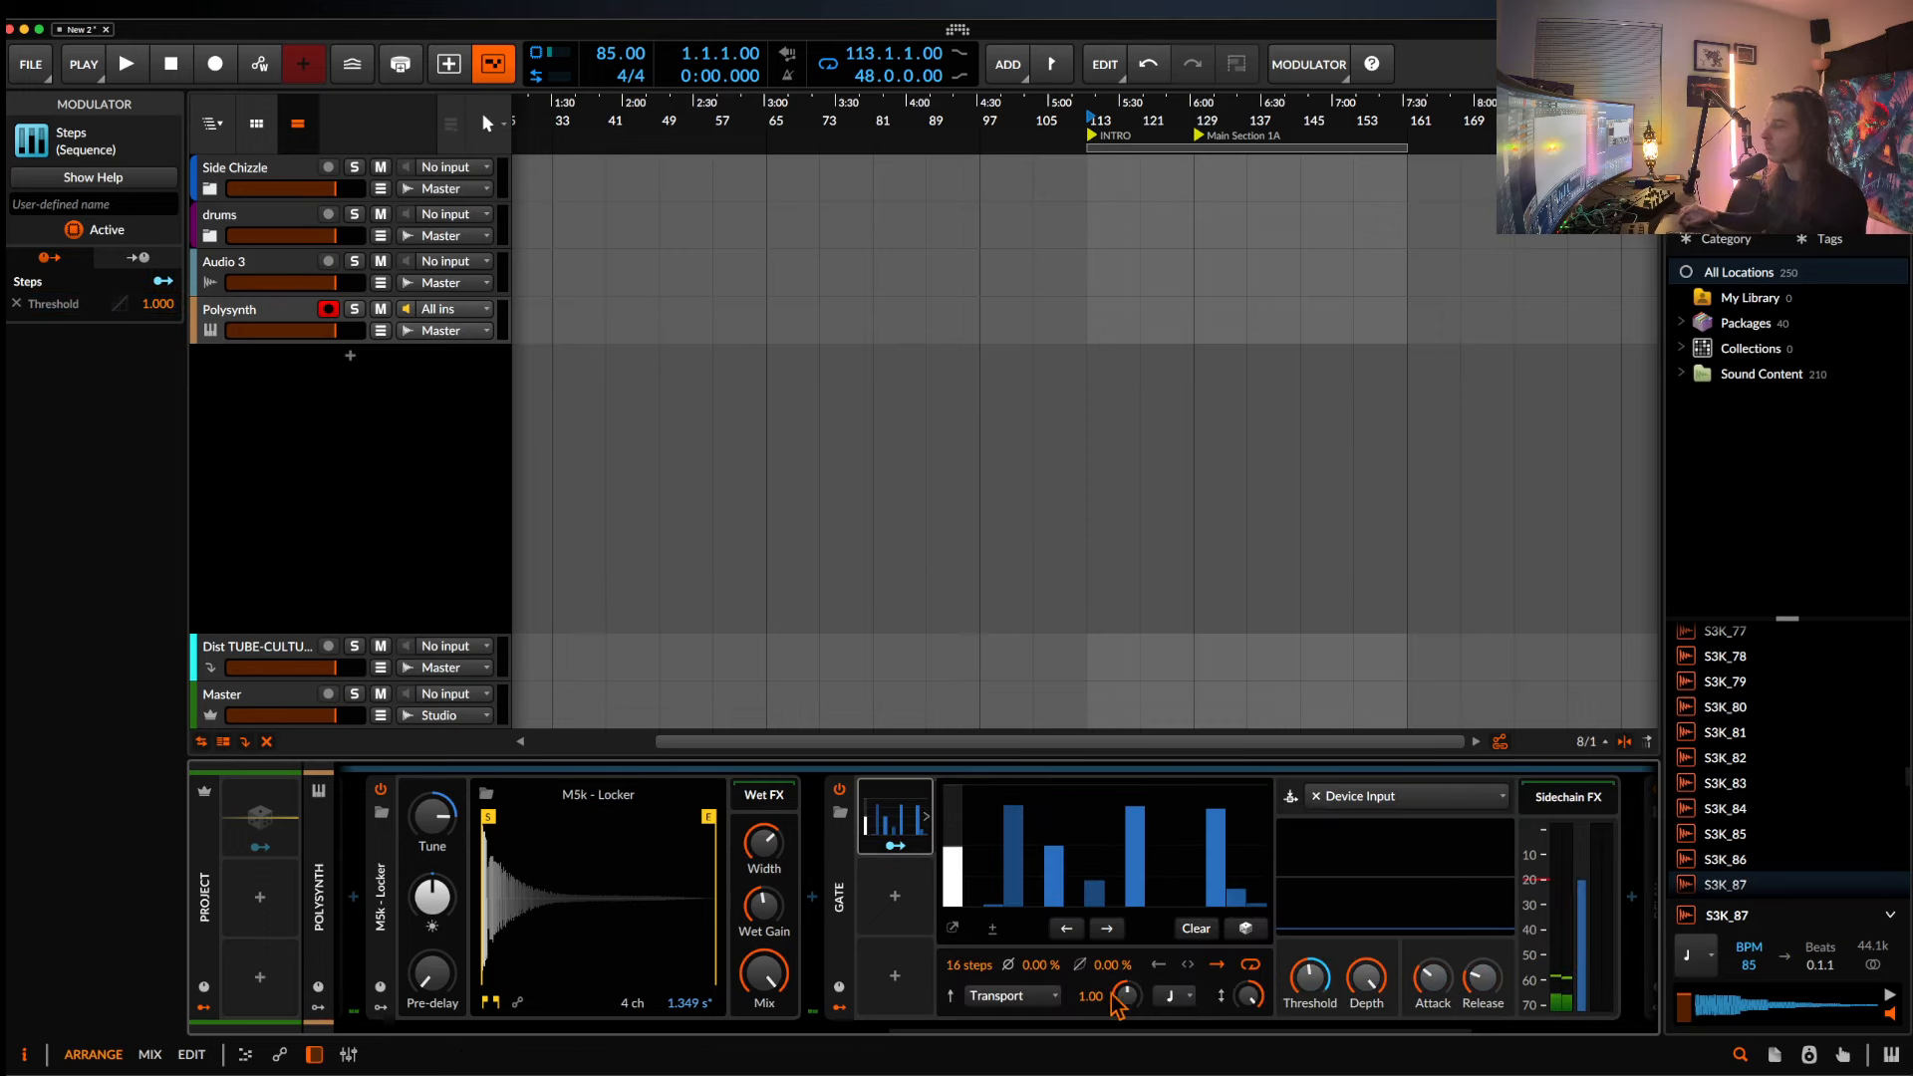
click(1246, 928)
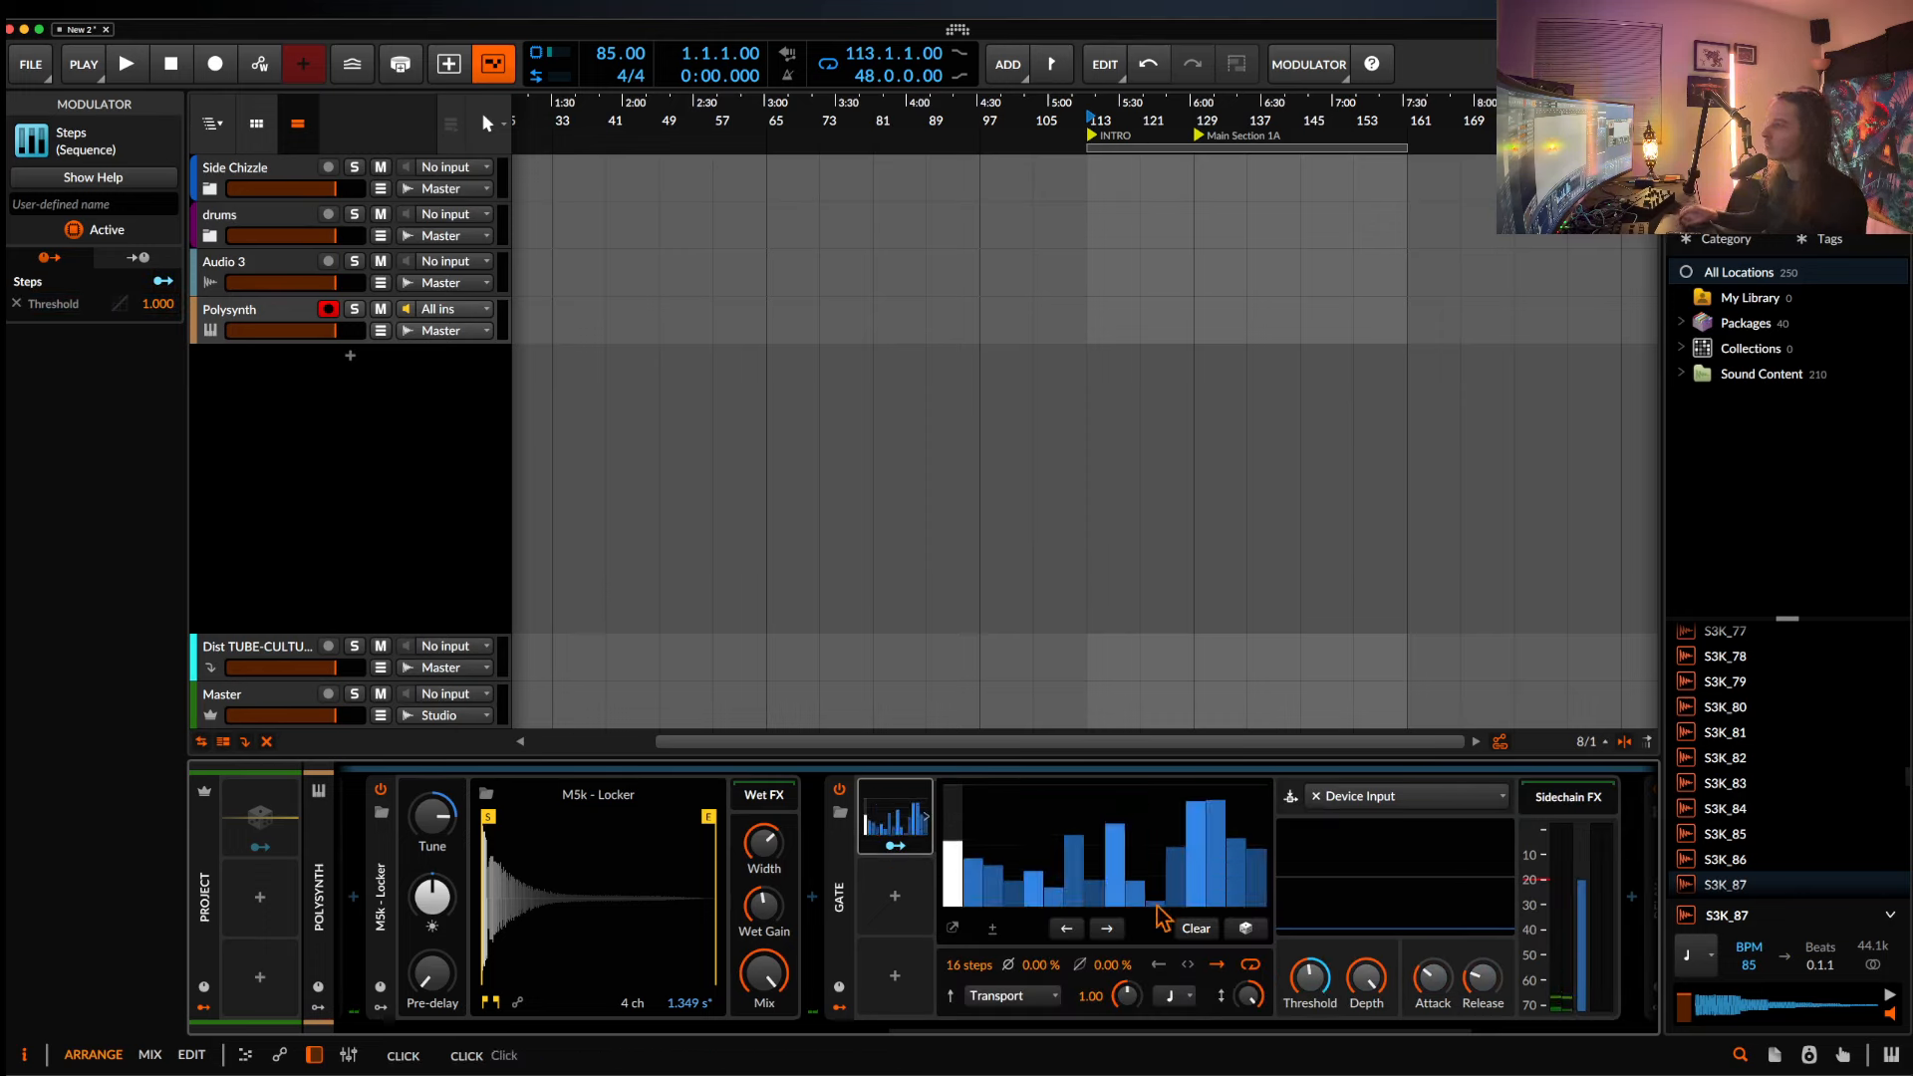
key(space)
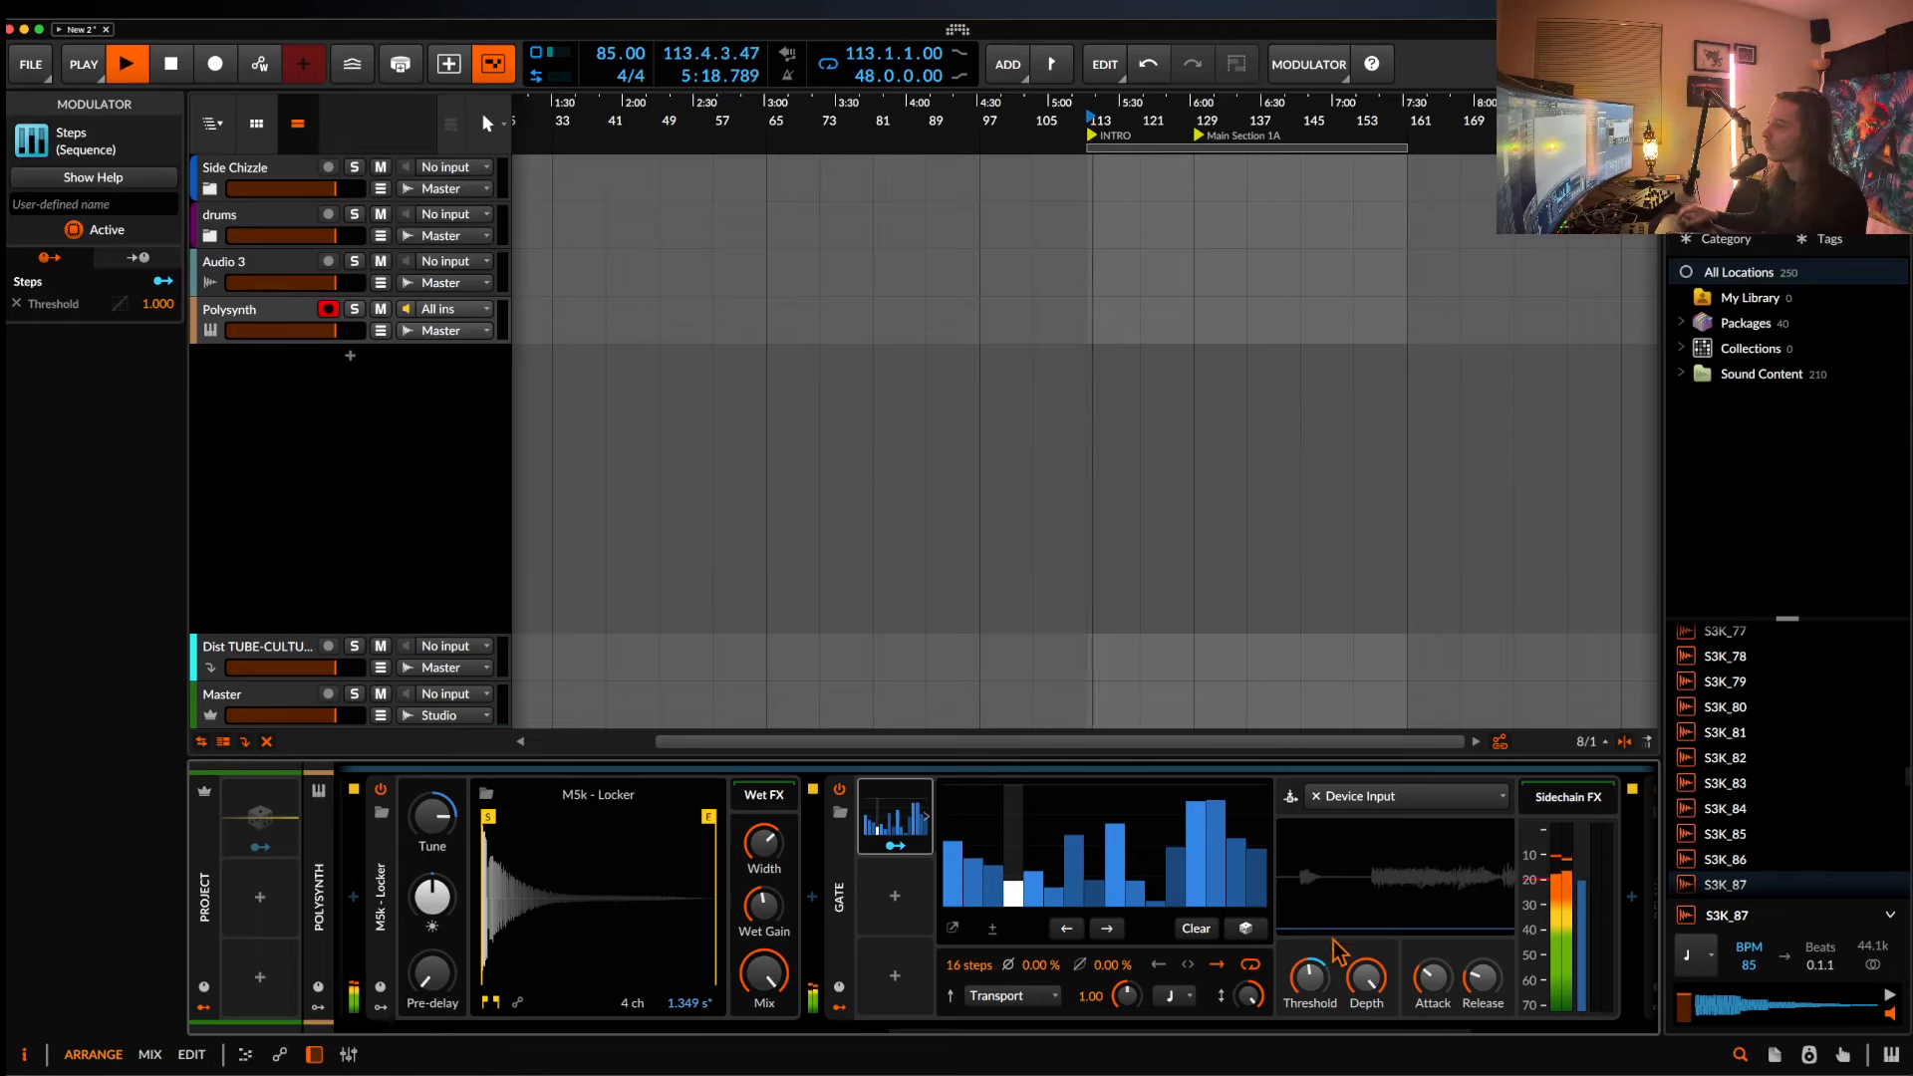
Set the Steps timebase to 16th note and lower the Gate's threshold while playing.
drag(1309, 976, 1309, 986)
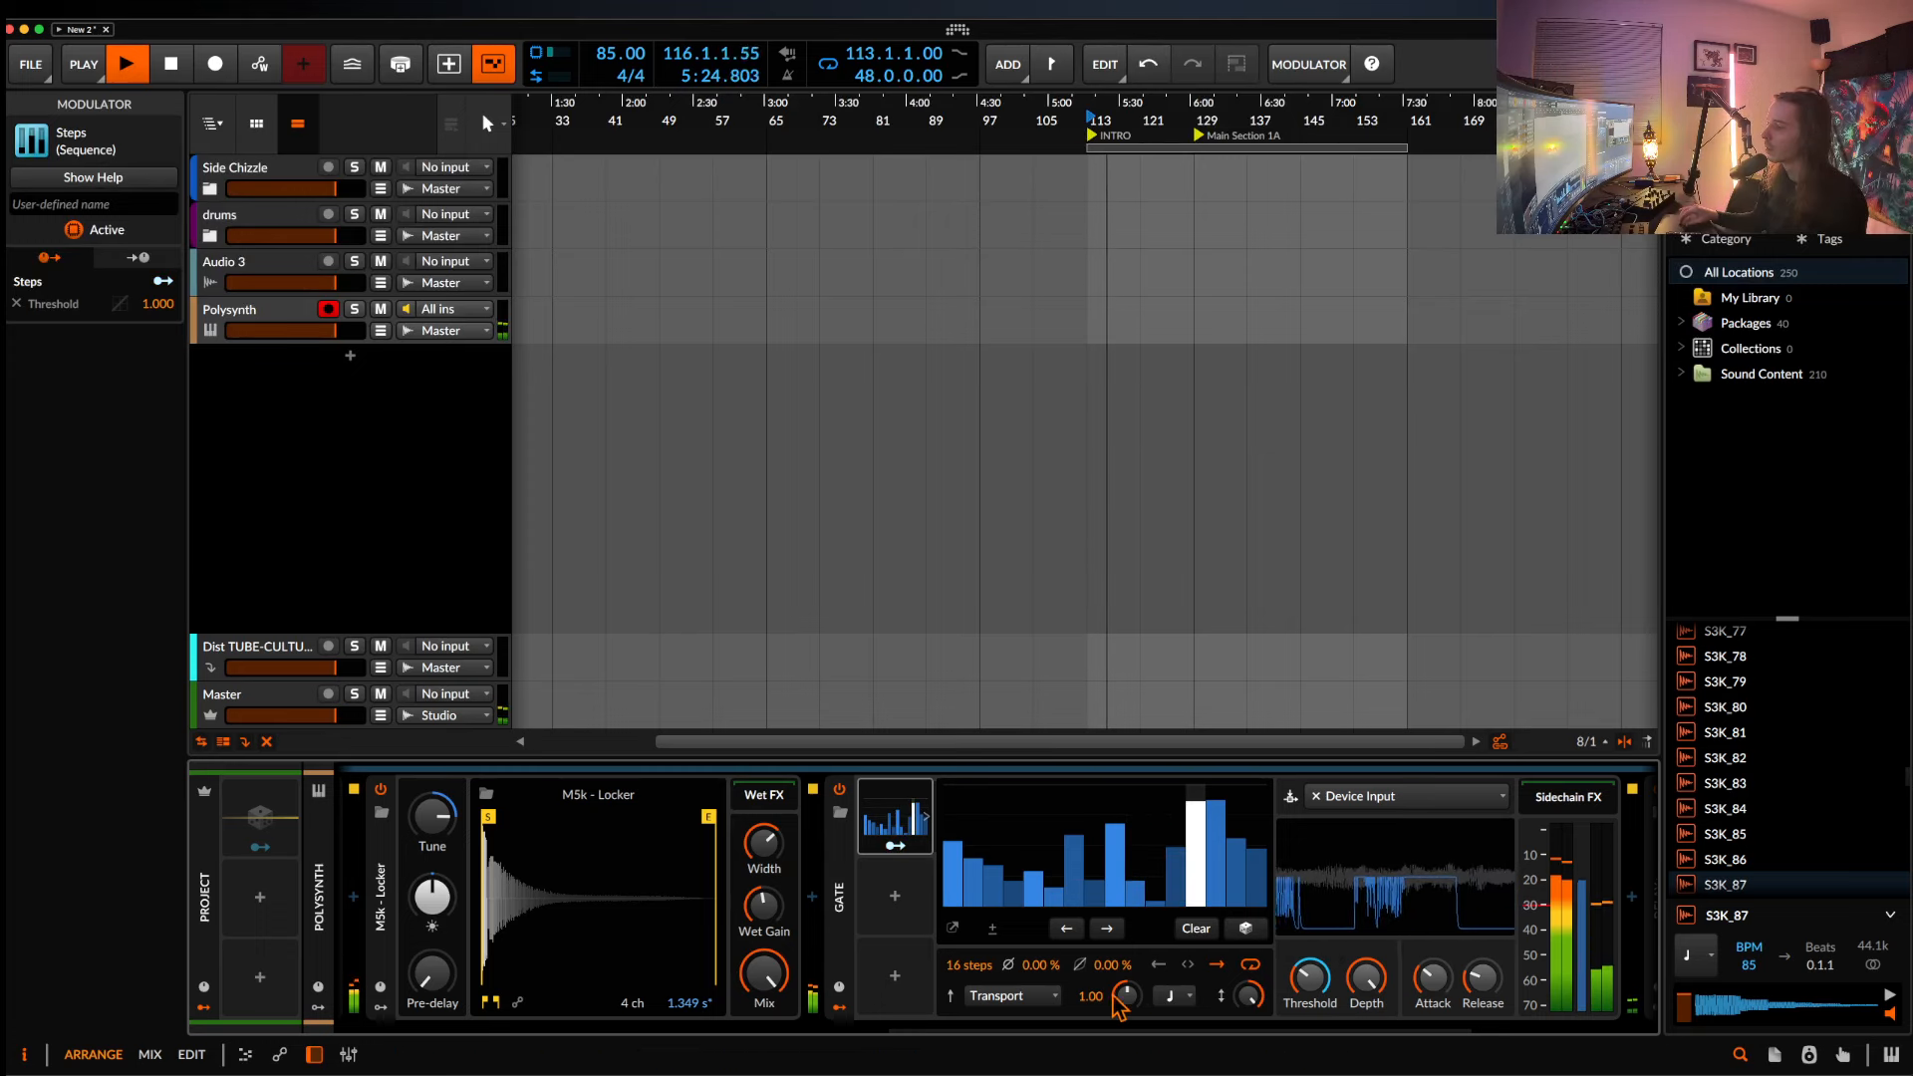
click(1174, 995)
click(1225, 669)
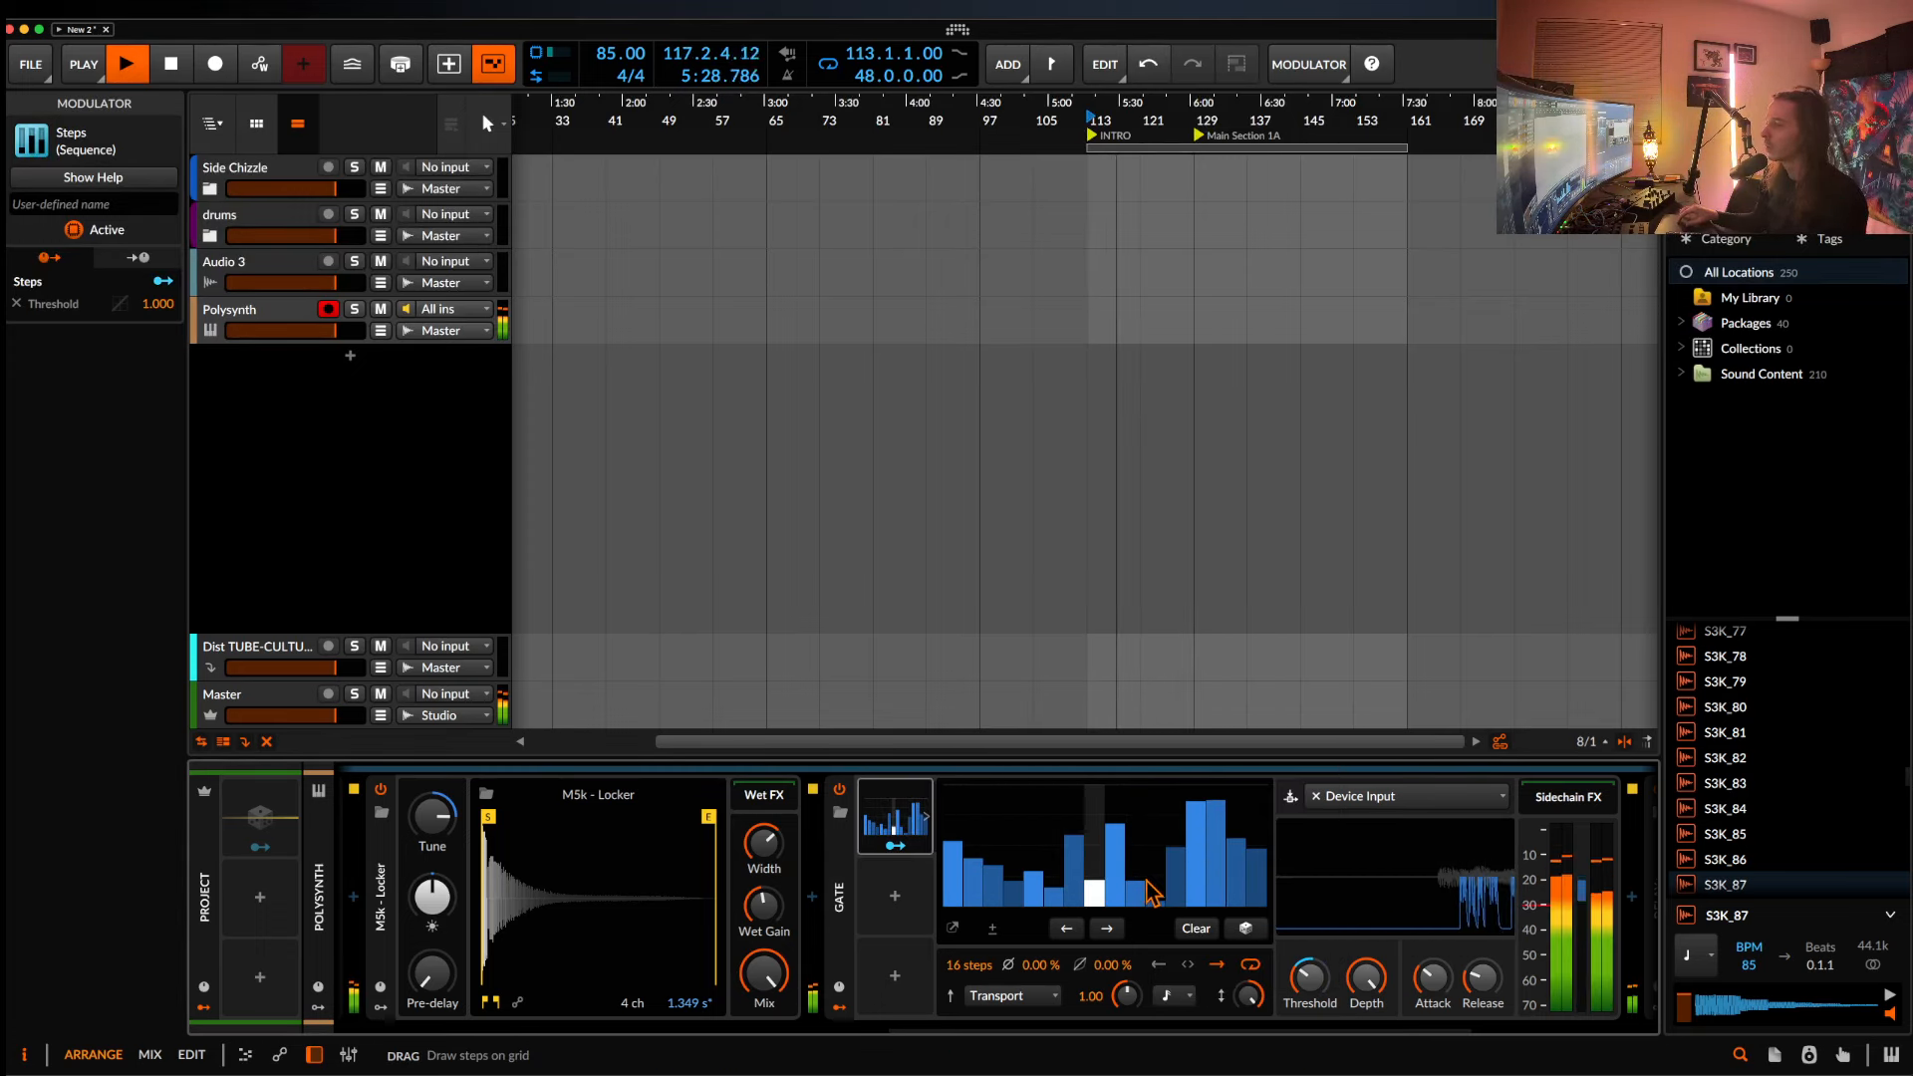
drag(1310, 978, 1310, 1027)
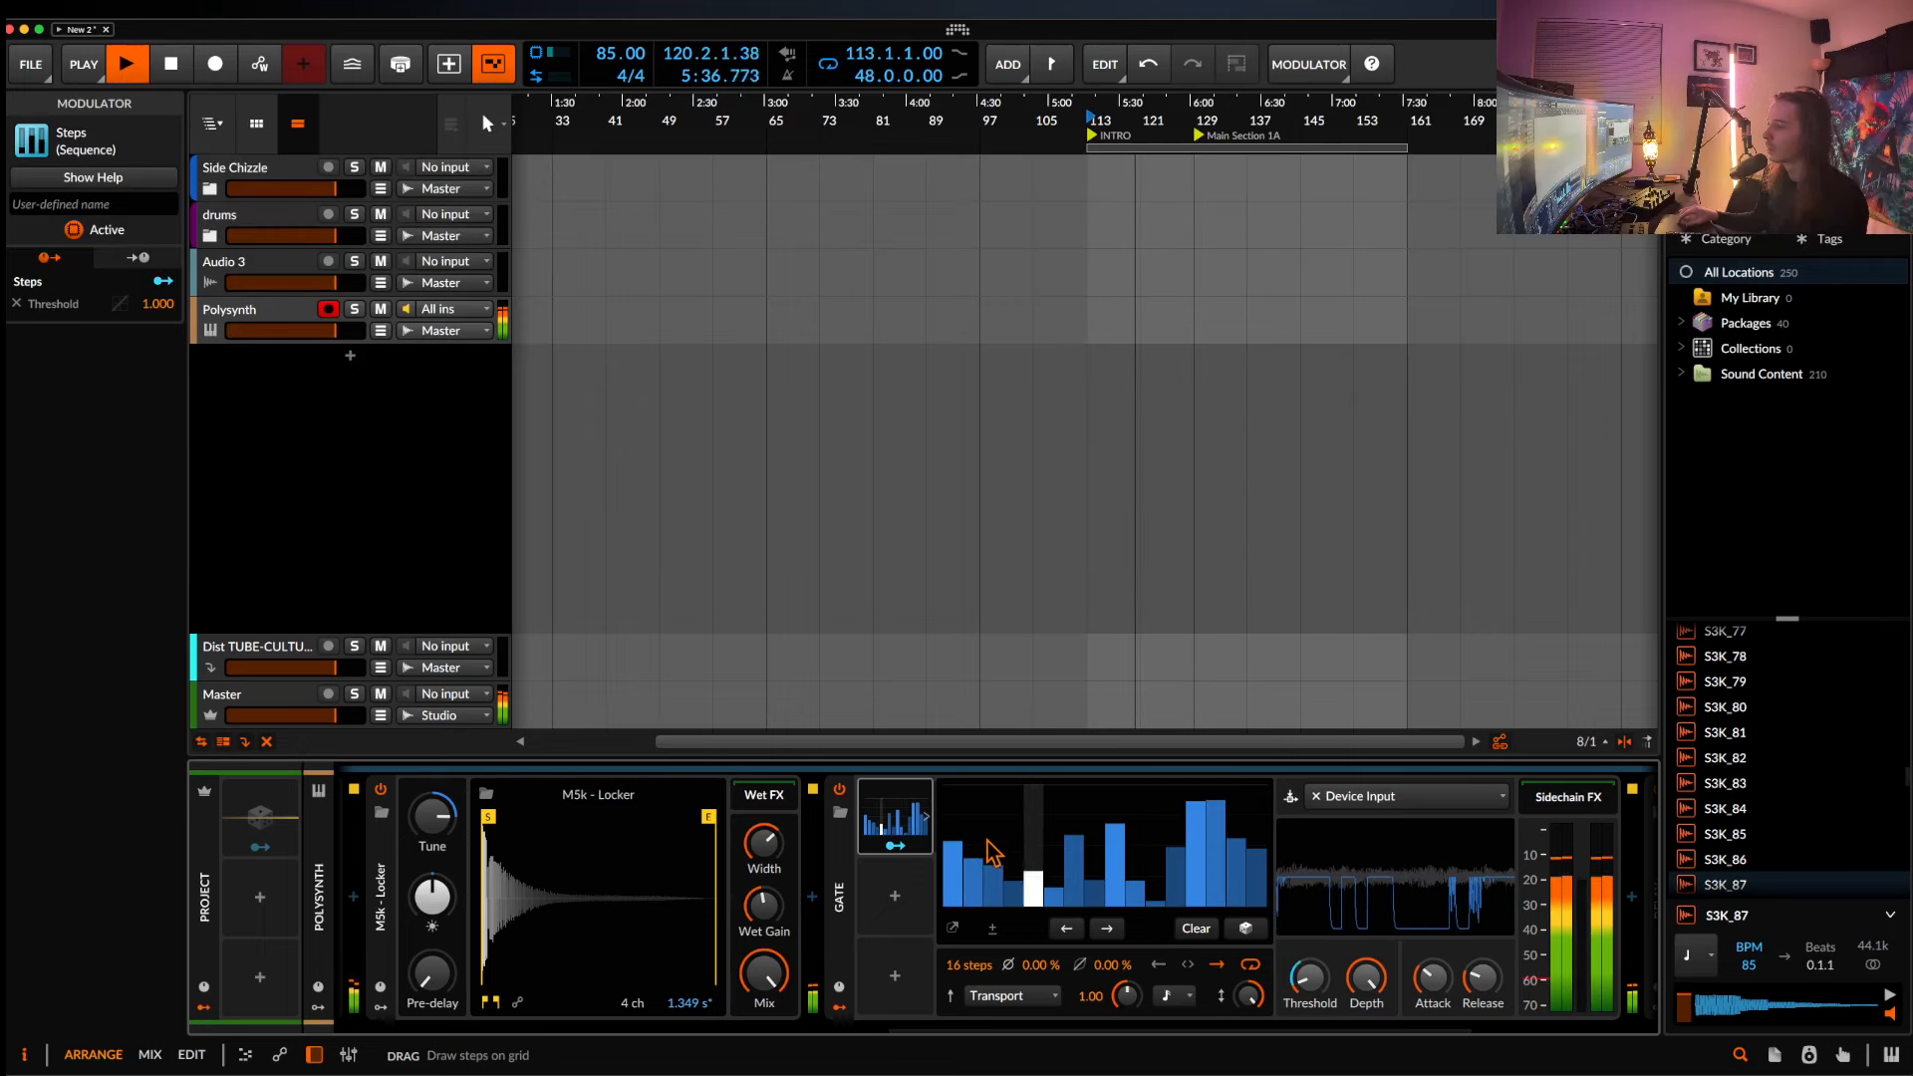
Draw an alternating pattern of full-height and zero steps across all 16 steps of the Steps modulator.
drag(959, 839, 956, 733)
drag(971, 882, 968, 1021)
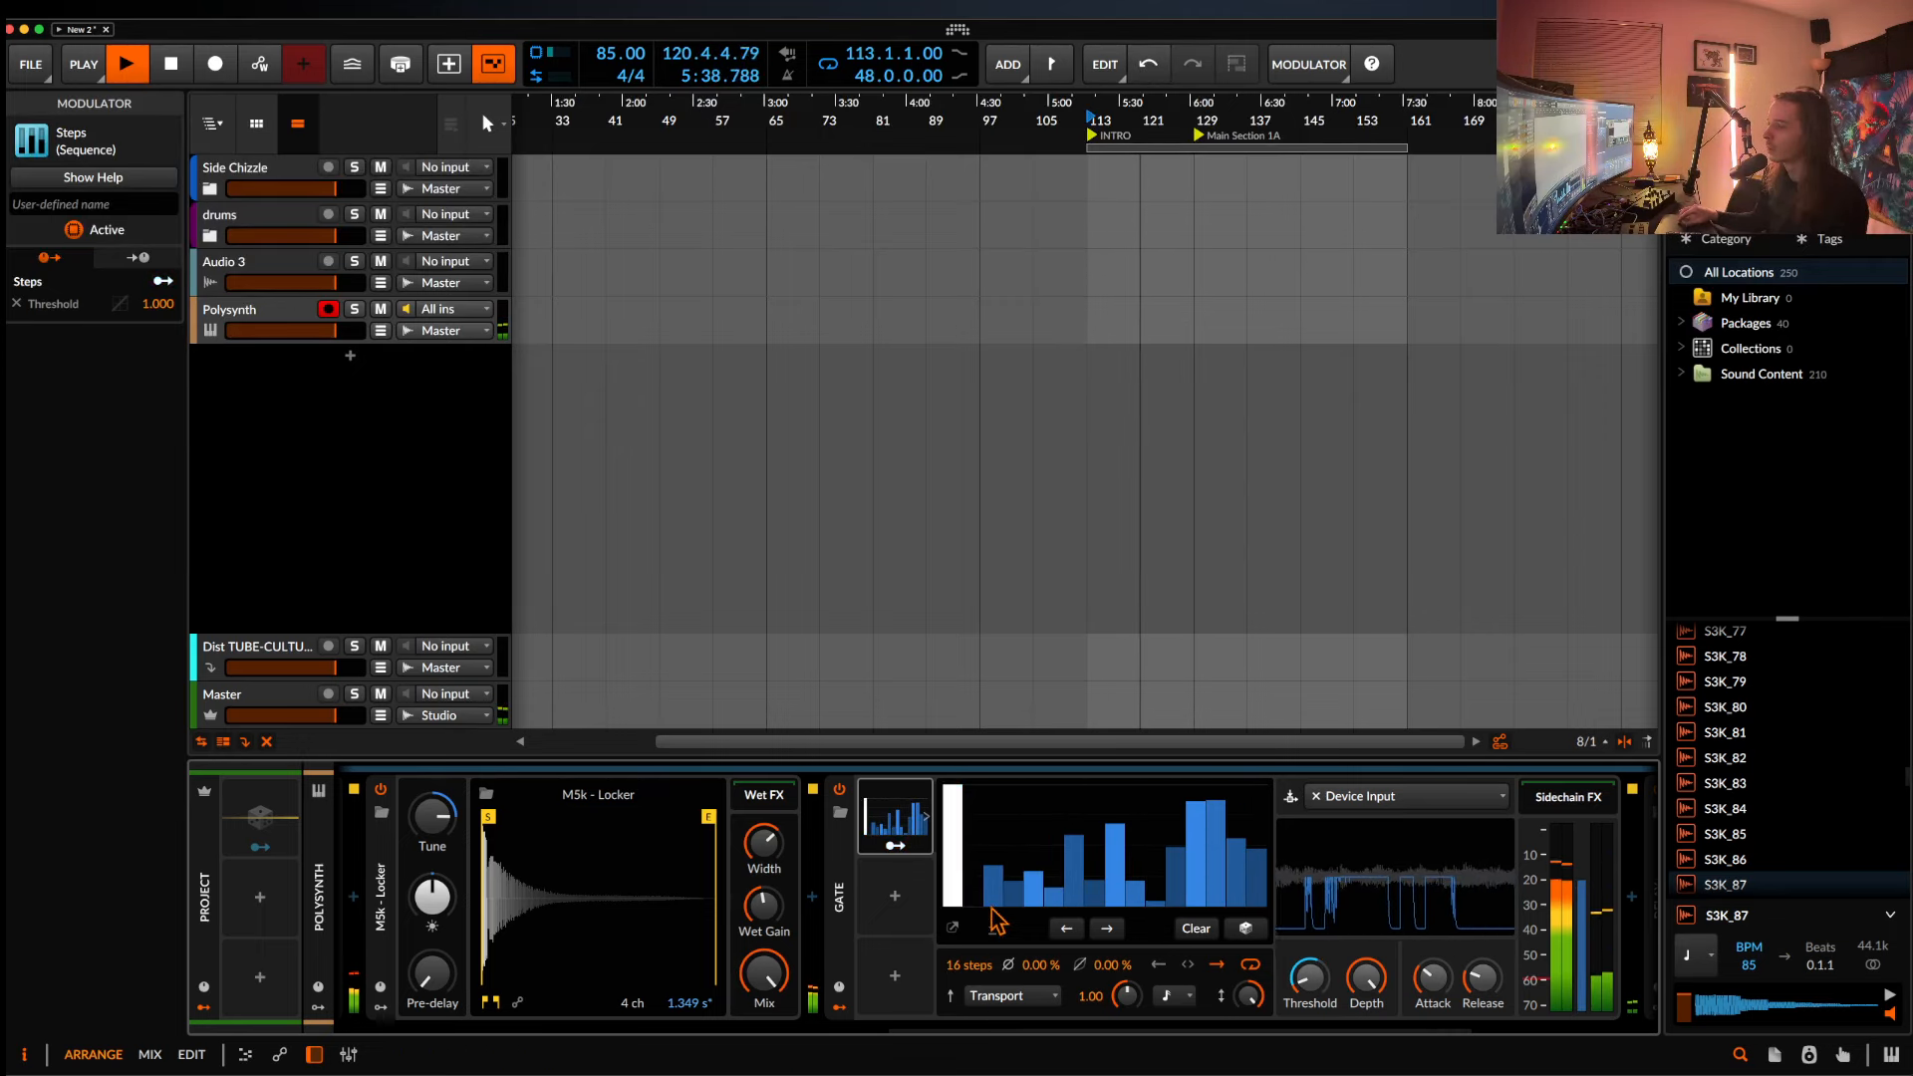
drag(992, 886, 986, 731)
mouse_move(1010, 890)
mouse_down()
mouse_move(1011, 1010)
mouse_move(1037, 730)
mouse_up()
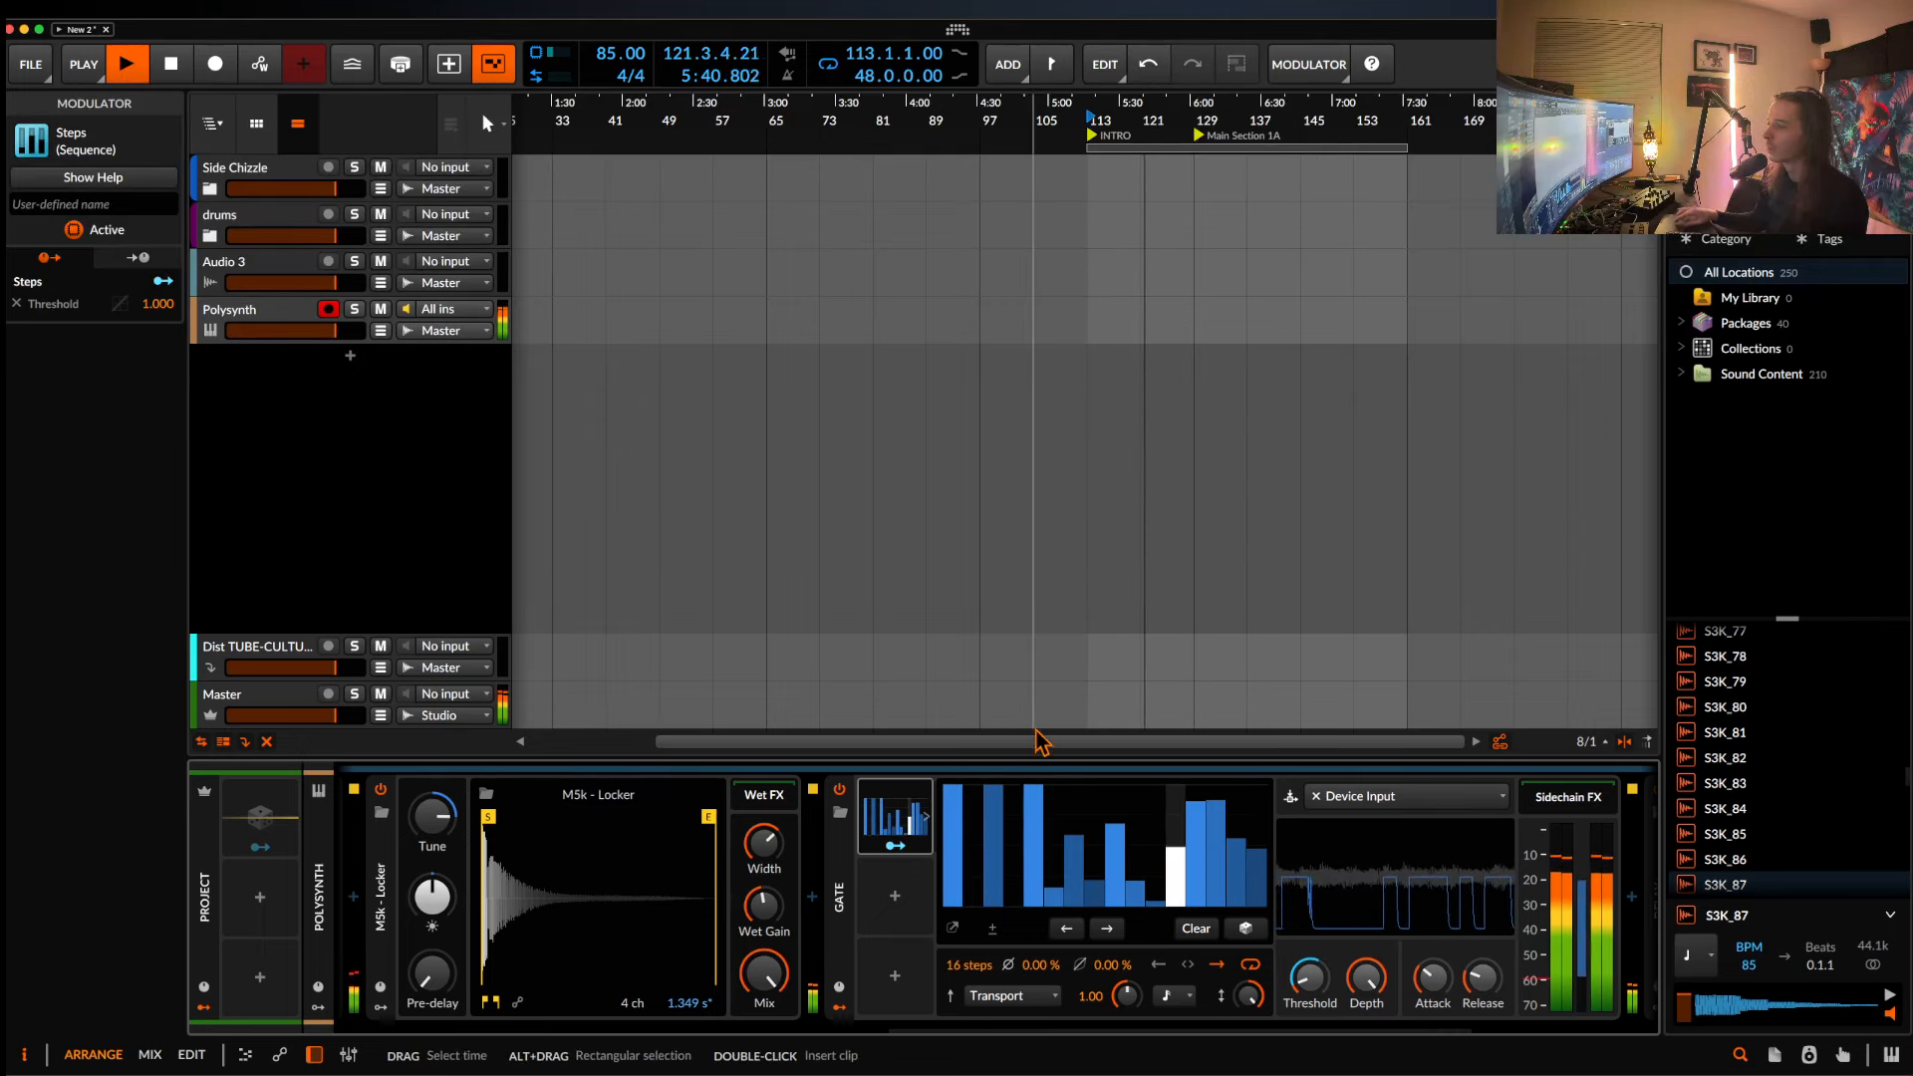
mouse_move(1052, 887)
mouse_down()
mouse_move(1062, 932)
mouse_move(1074, 787)
mouse_move(1094, 931)
mouse_move(1111, 787)
mouse_up()
mouse_move(1134, 882)
mouse_down()
mouse_move(1141, 927)
mouse_move(1154, 789)
mouse_up()
click(1195, 790)
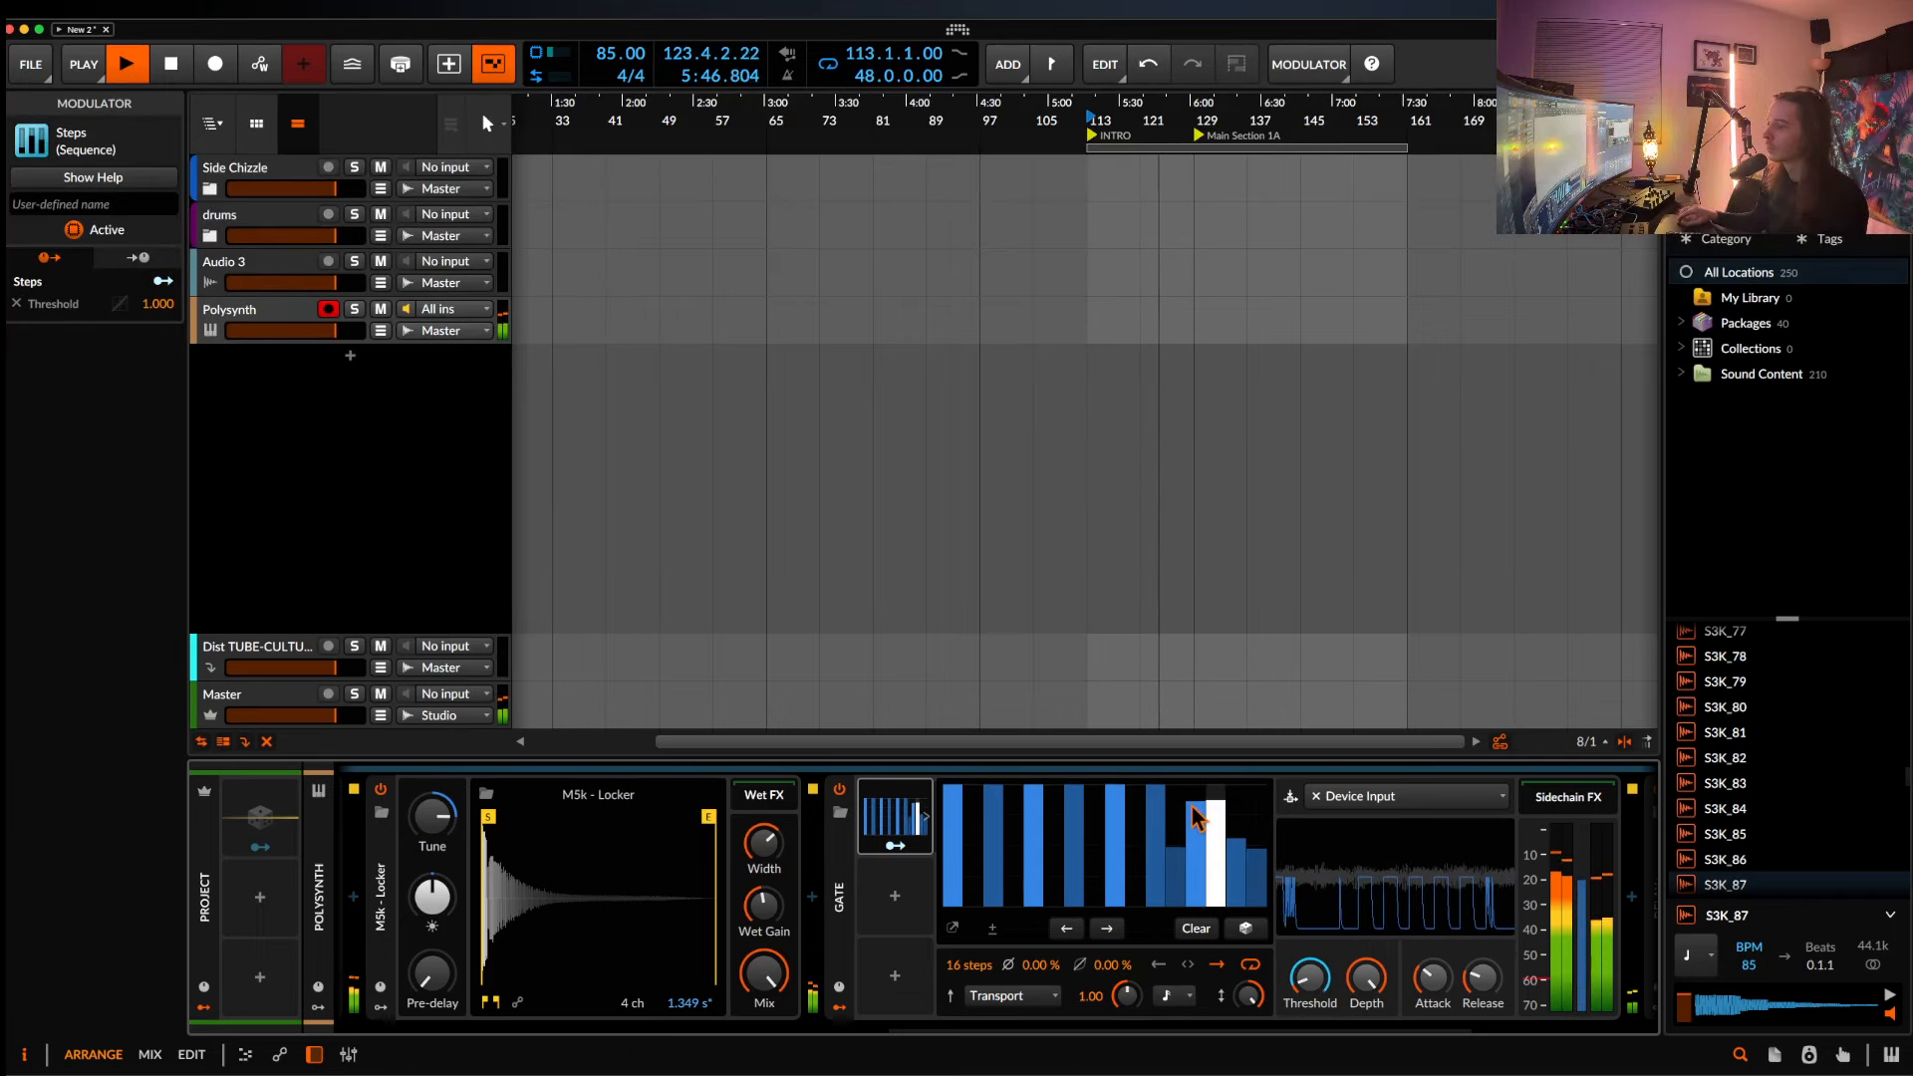
click(1237, 789)
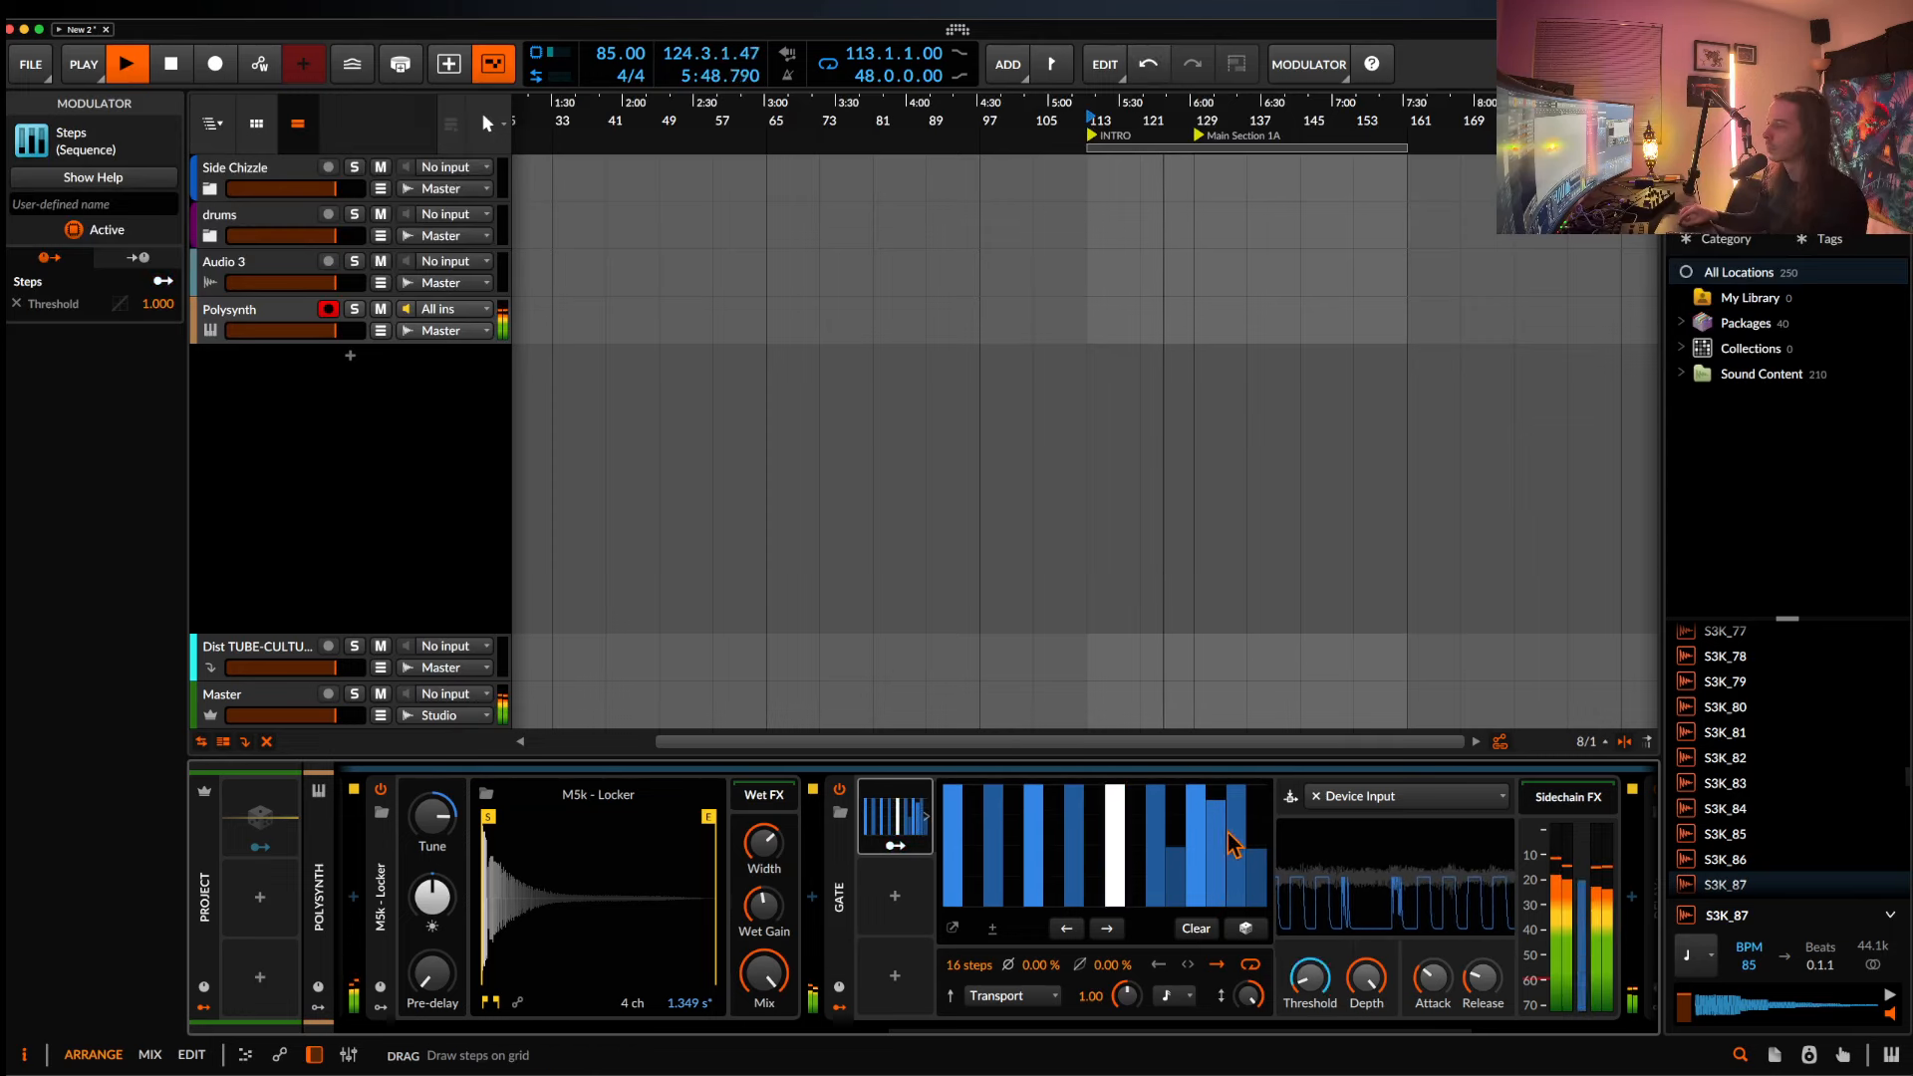
click(1173, 895)
mouse_move(1173, 897)
mouse_down()
mouse_move(1220, 942)
mouse_move(1266, 913)
mouse_up()
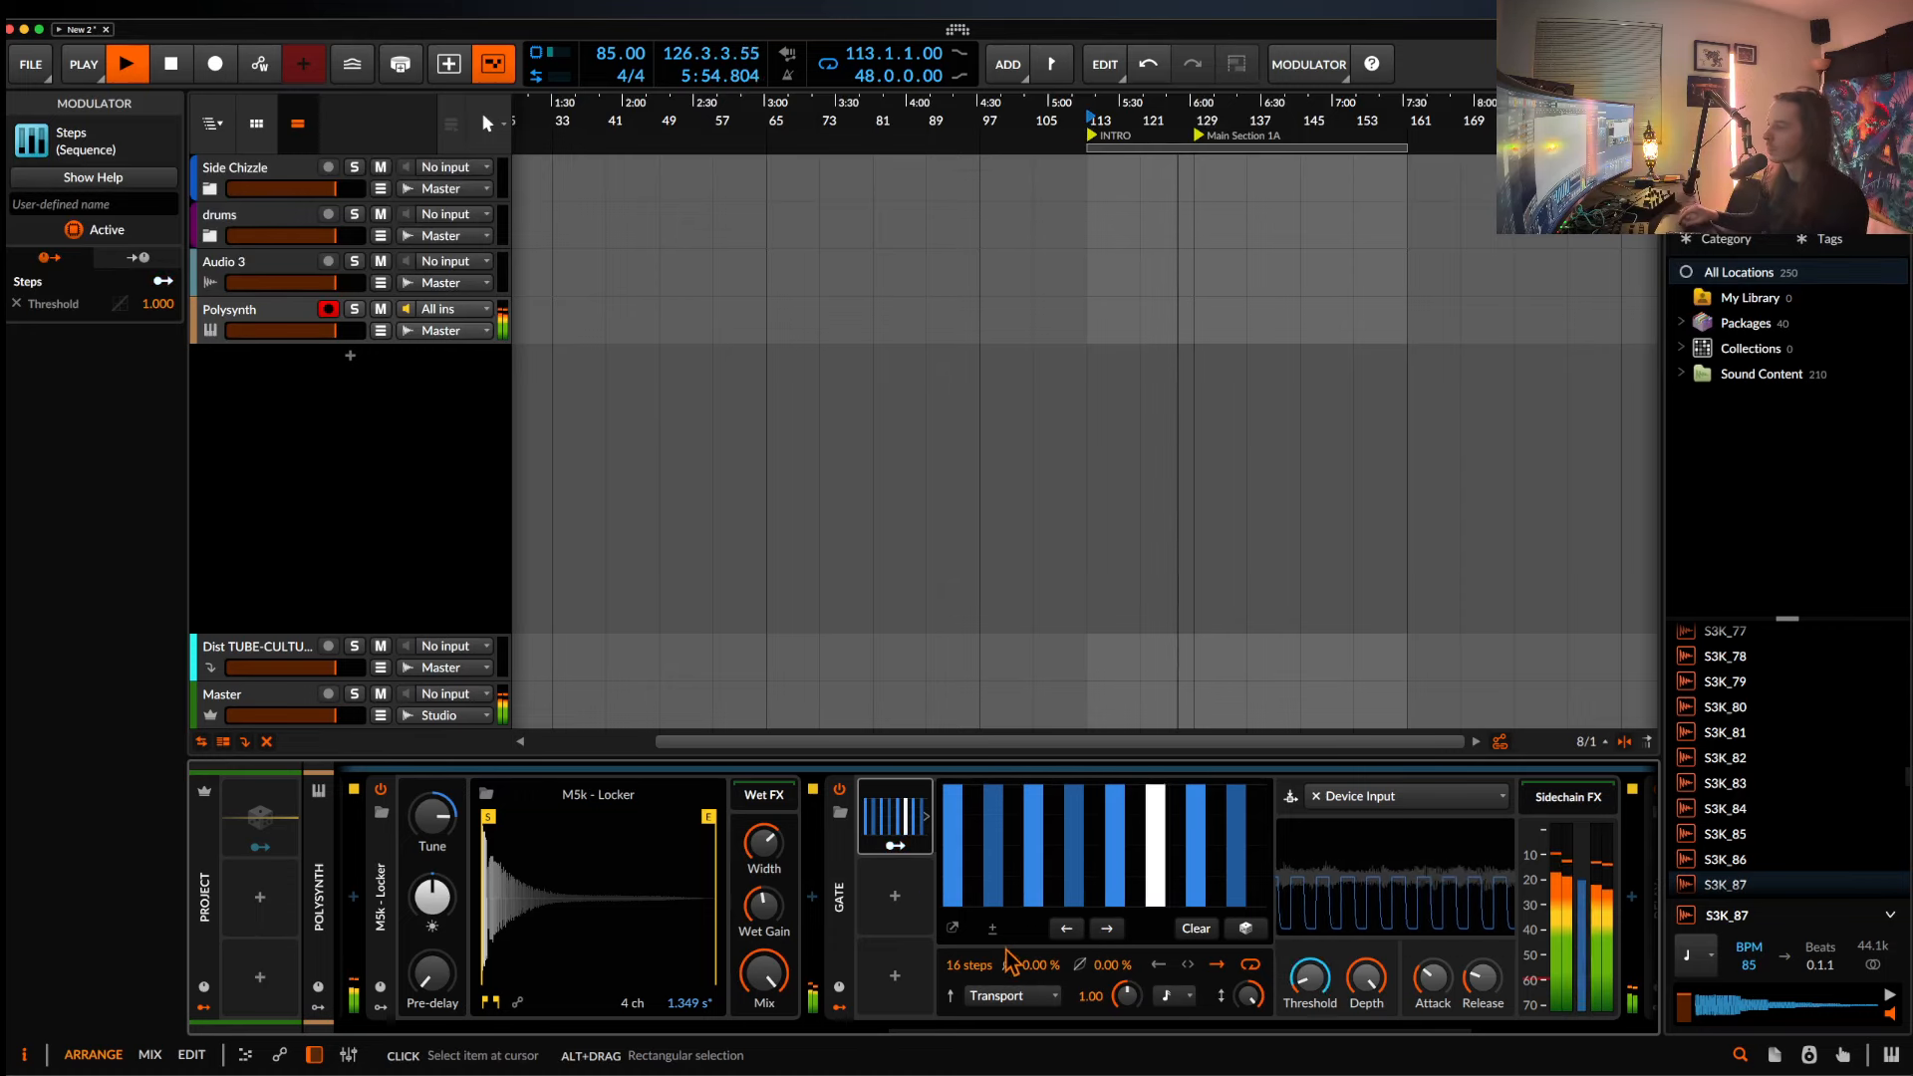
Set the Steps timebase to 32nd note, smoothing to 4.54 % and phase modulation to 1.33 %.
click(1173, 995)
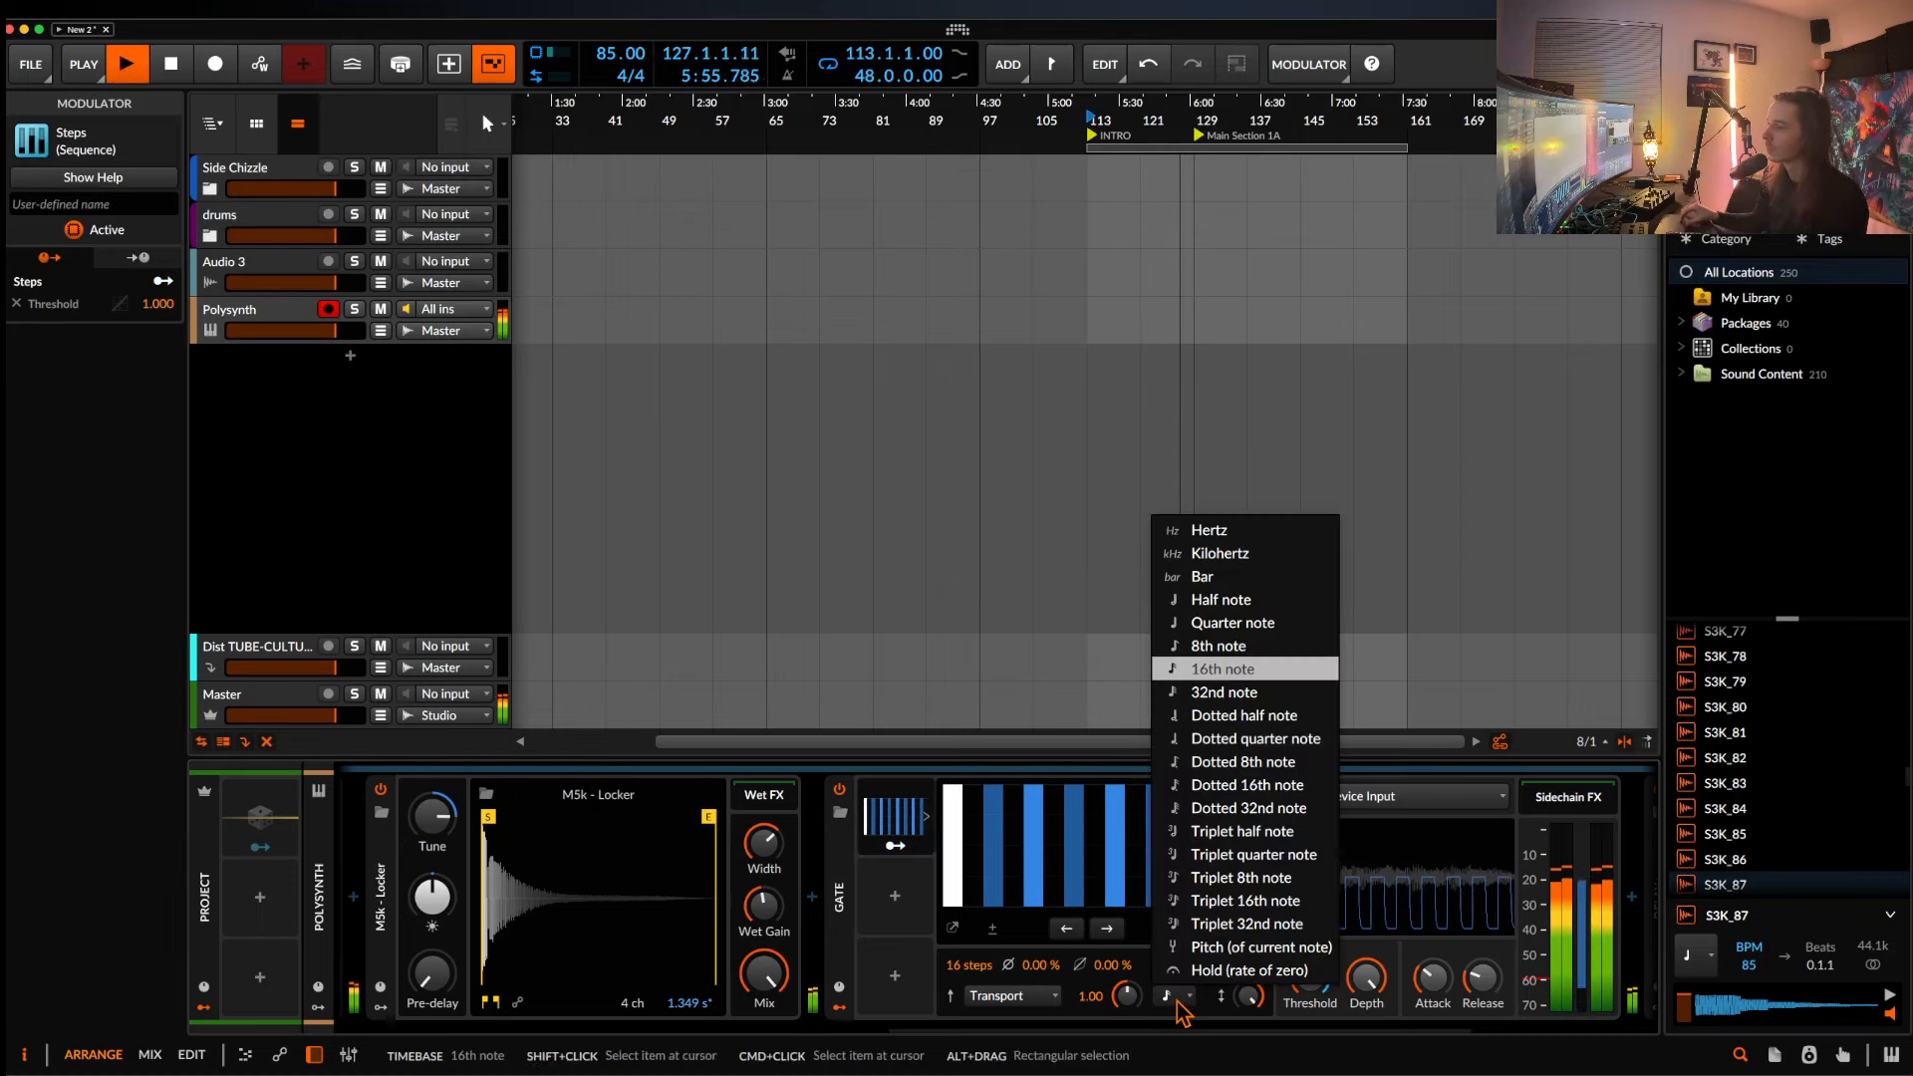
click(1211, 696)
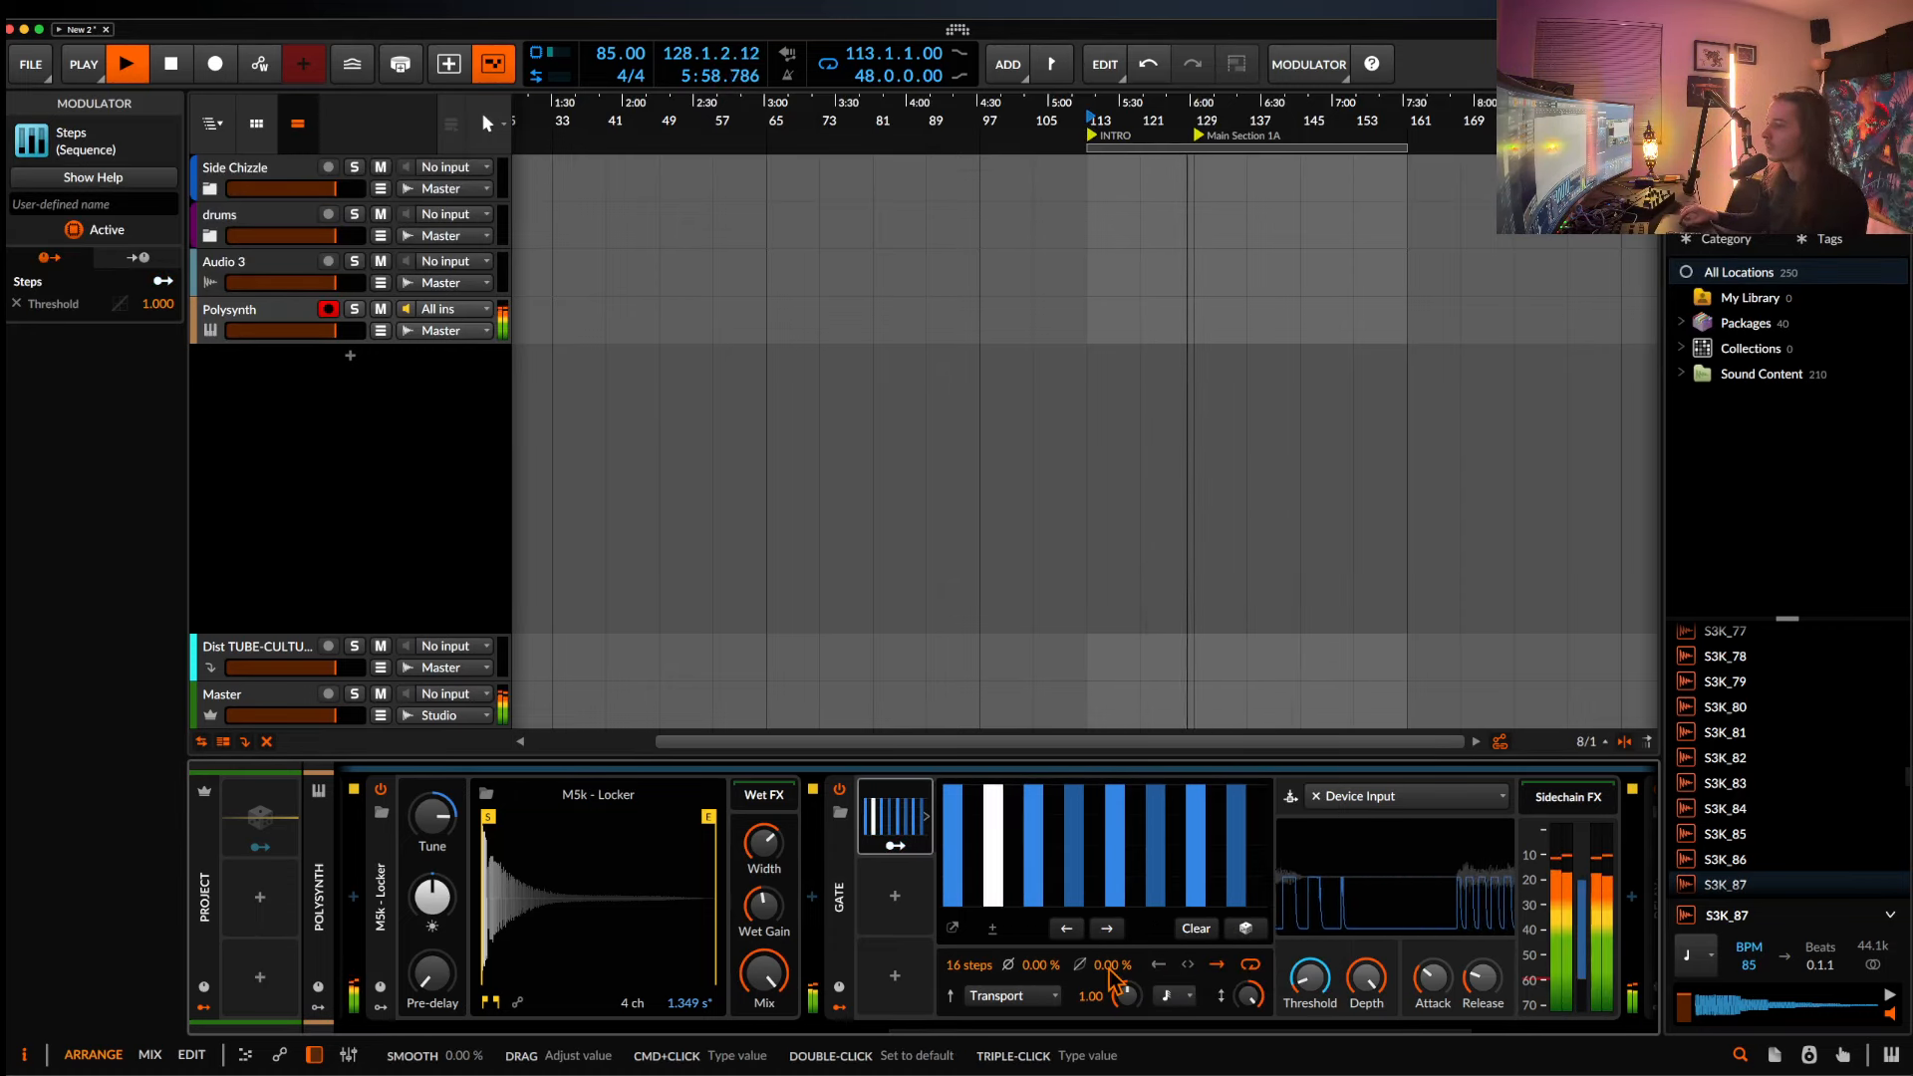
drag(1114, 975, 1040, 927)
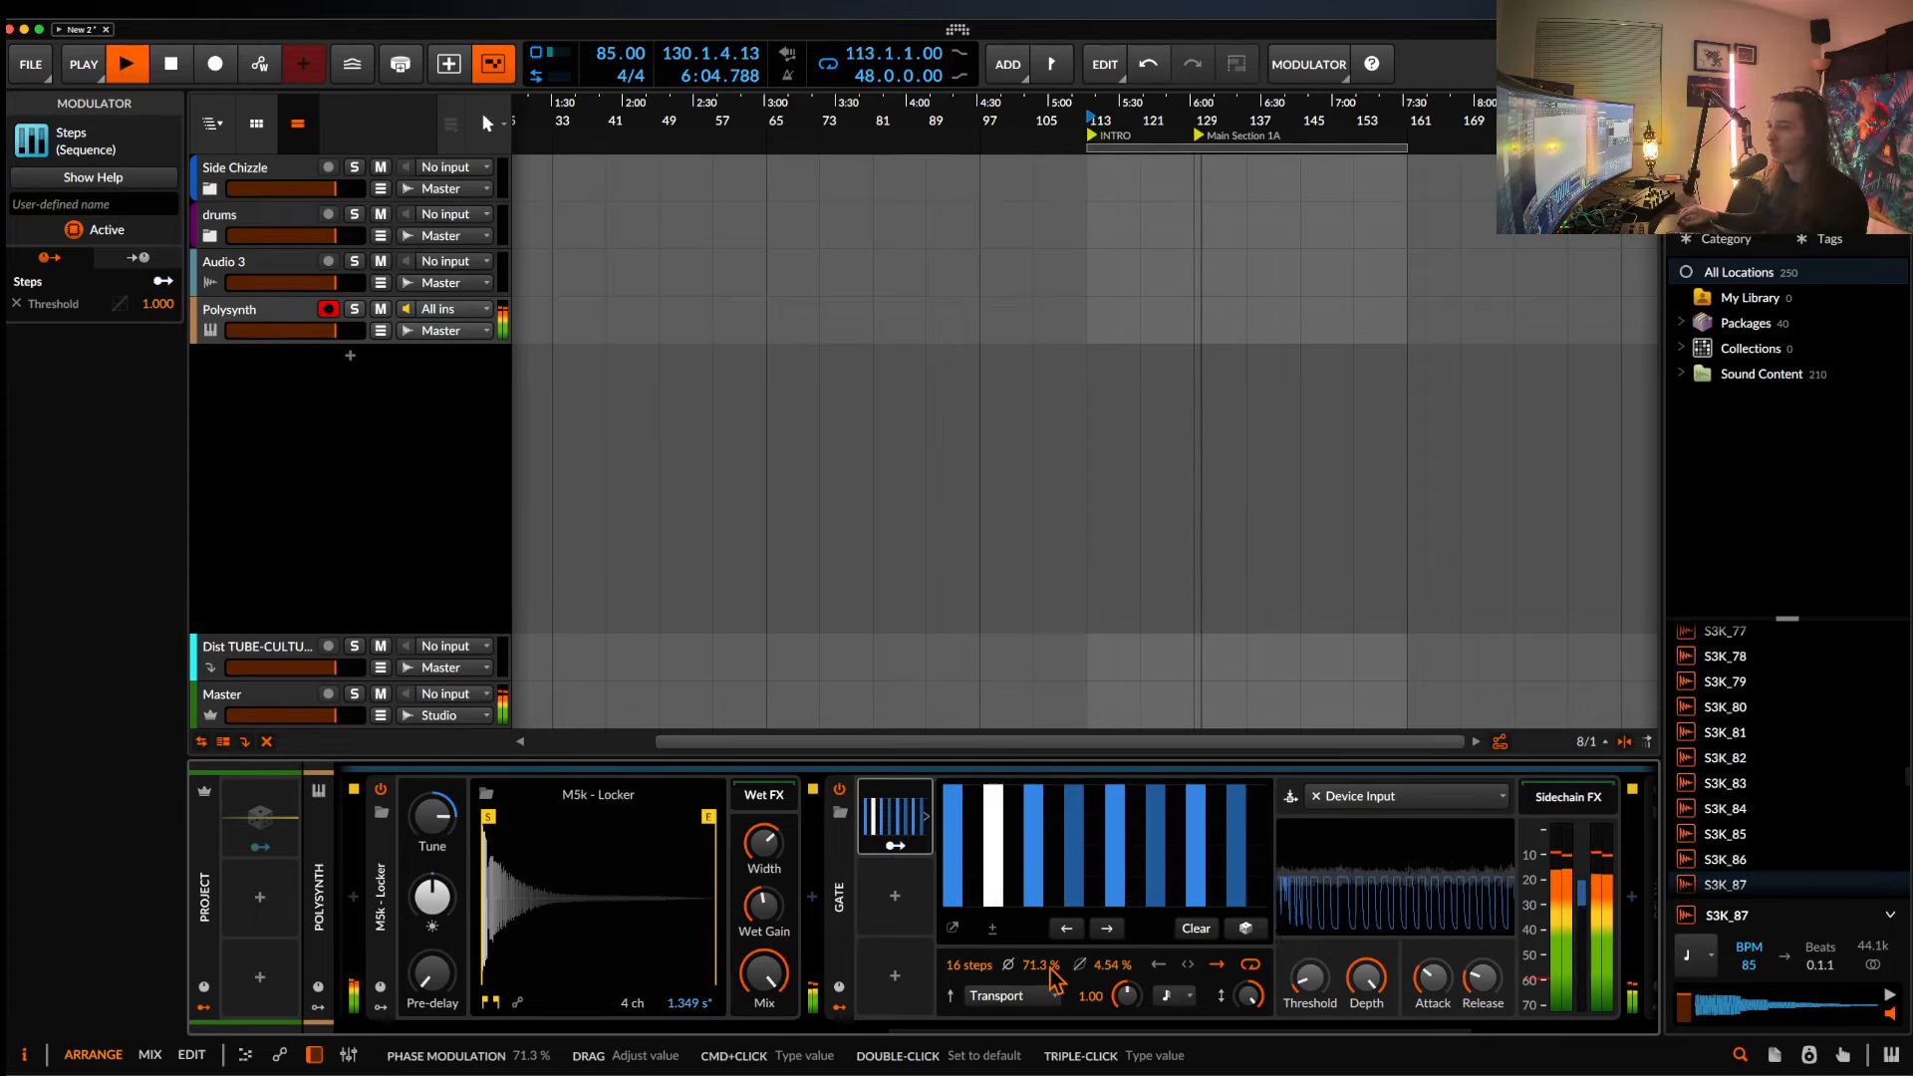
drag(1050, 971, 1050, 997)
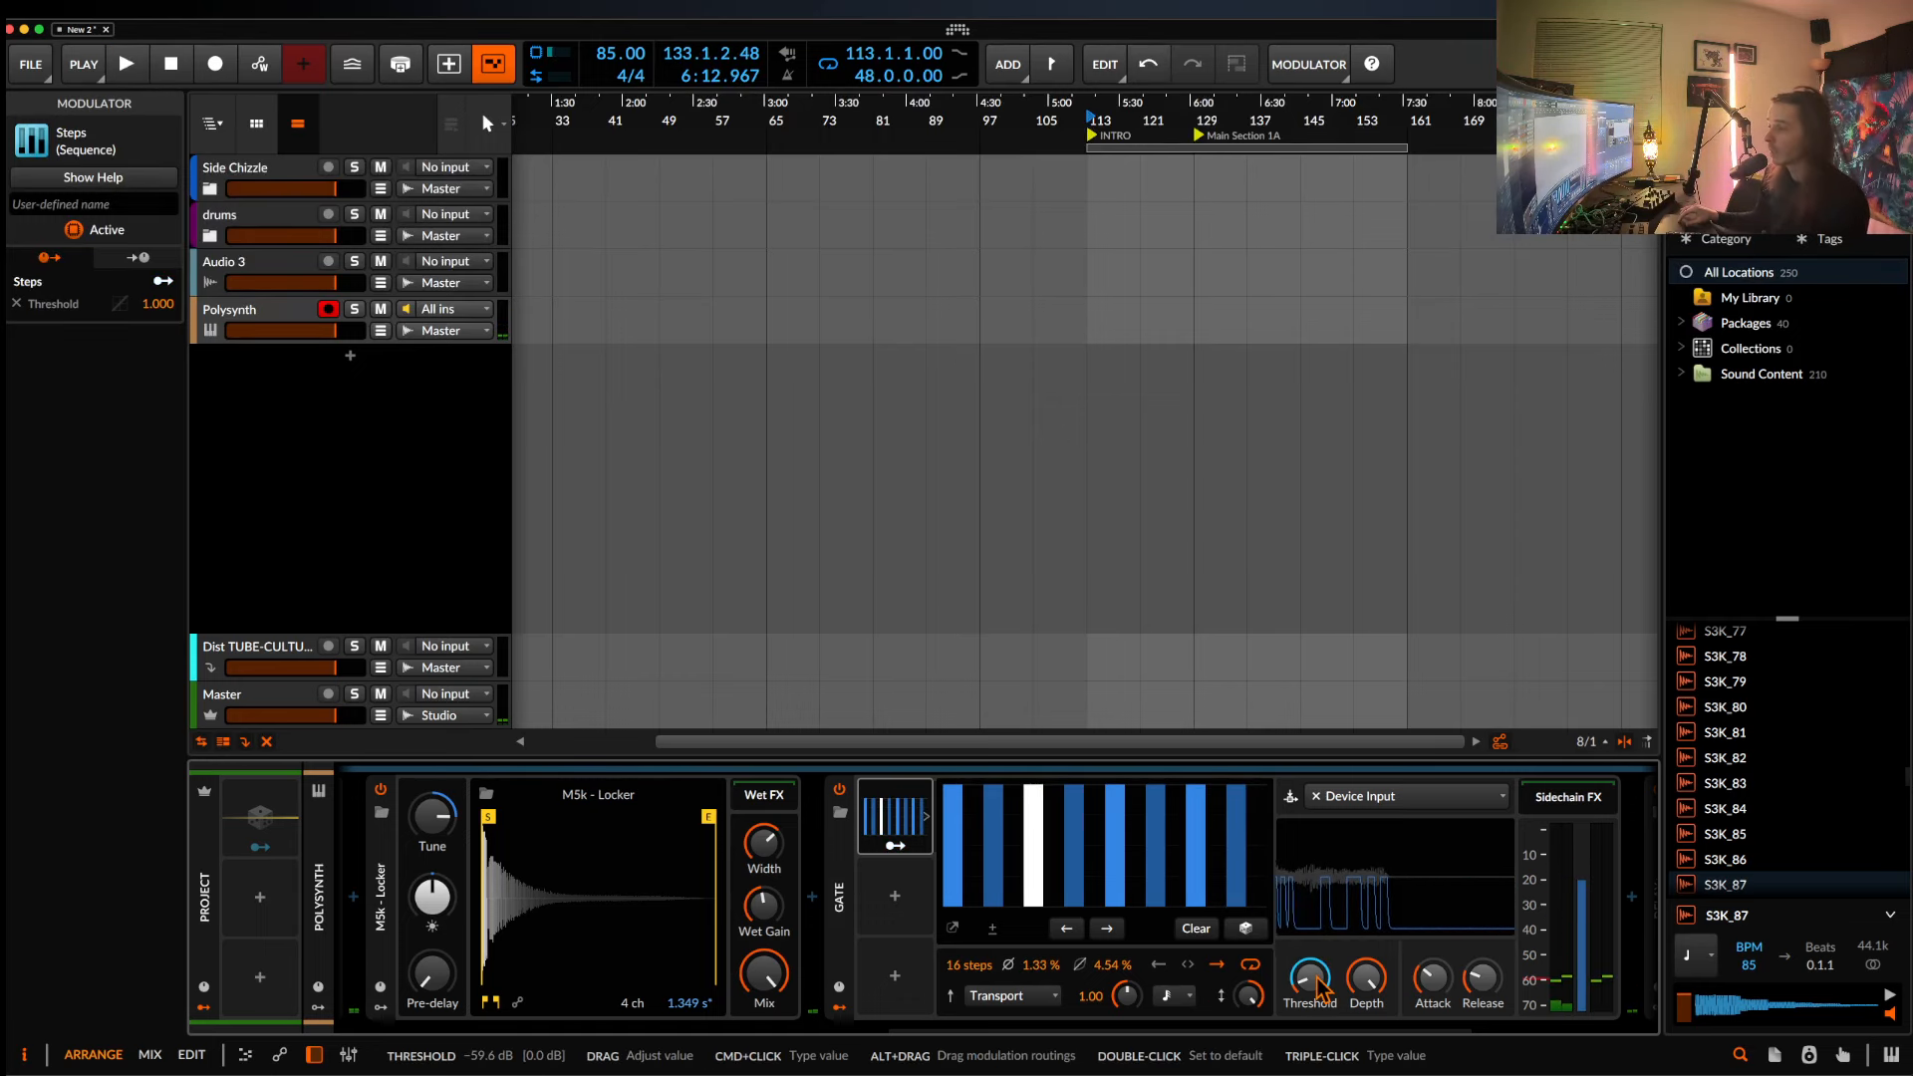
Close the Steps pattern editor, then select and collapse the Gate.
click(877, 842)
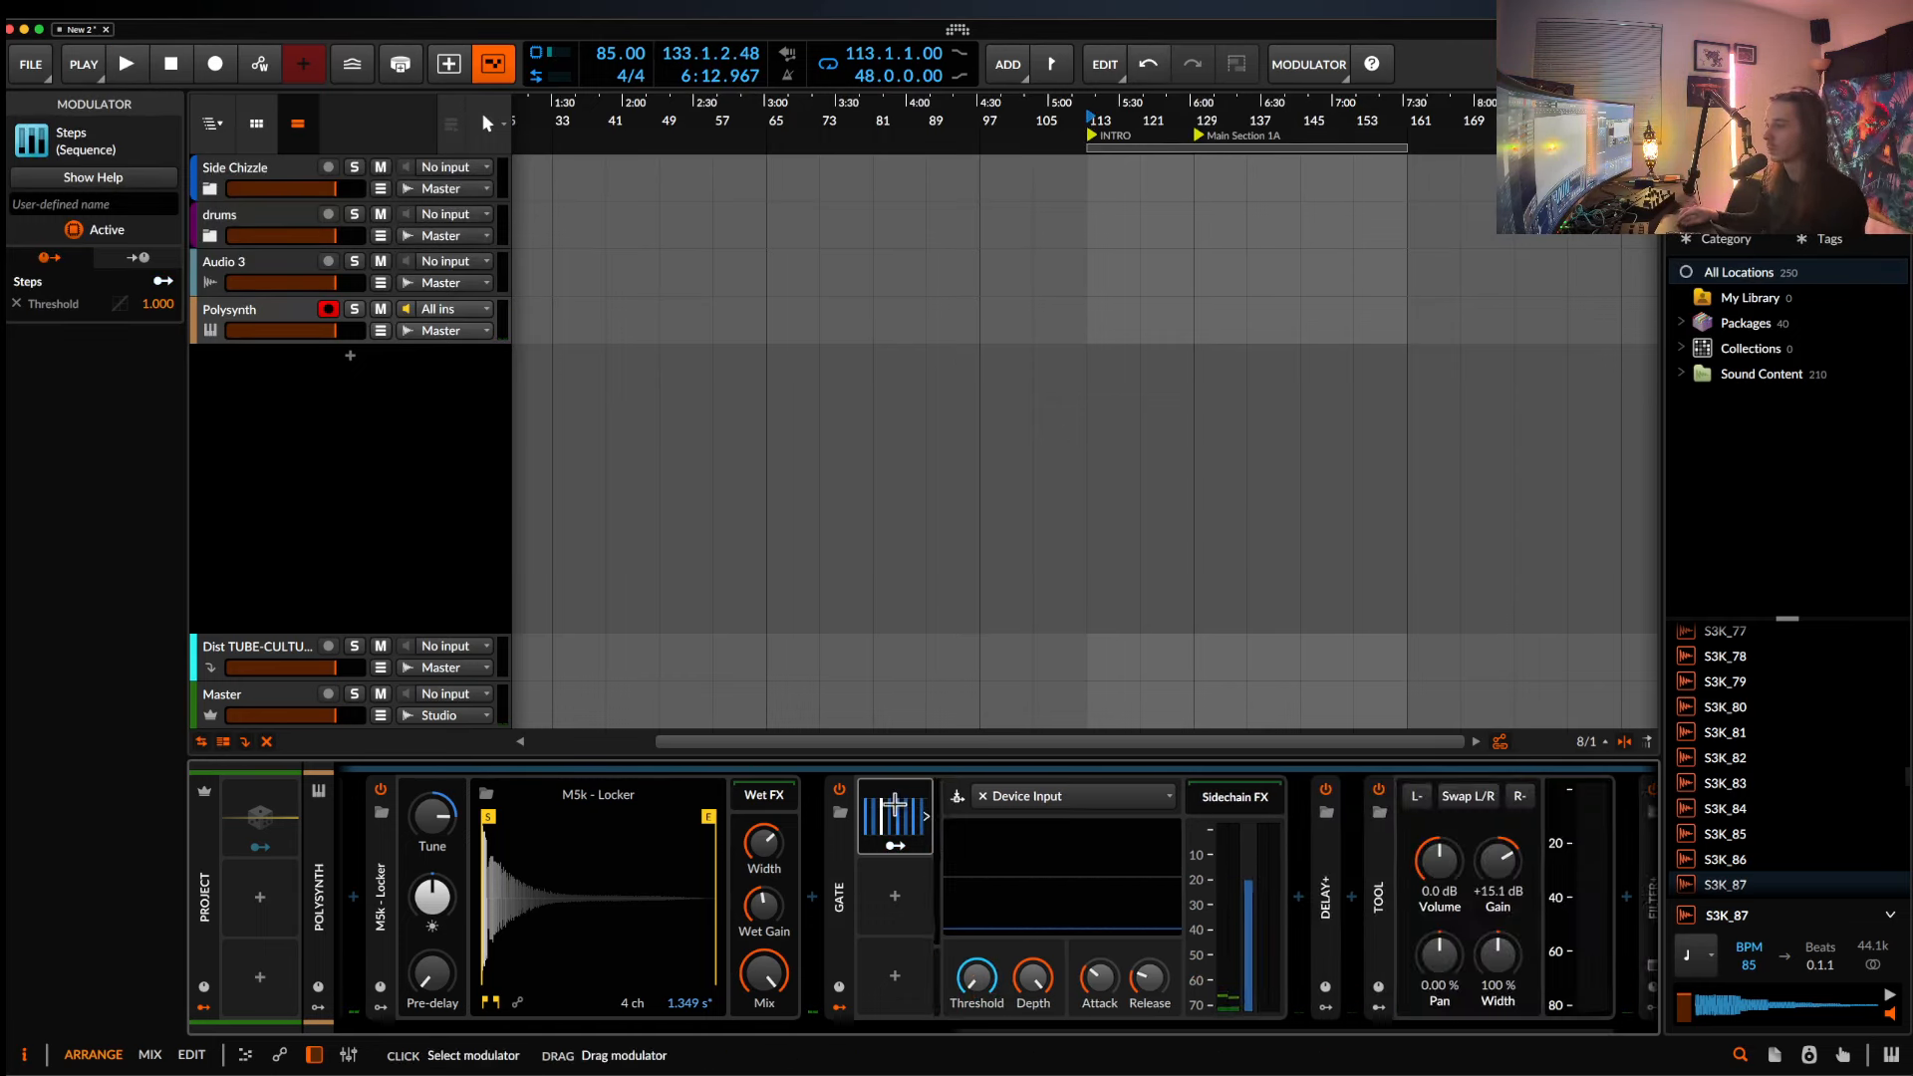
click(1046, 857)
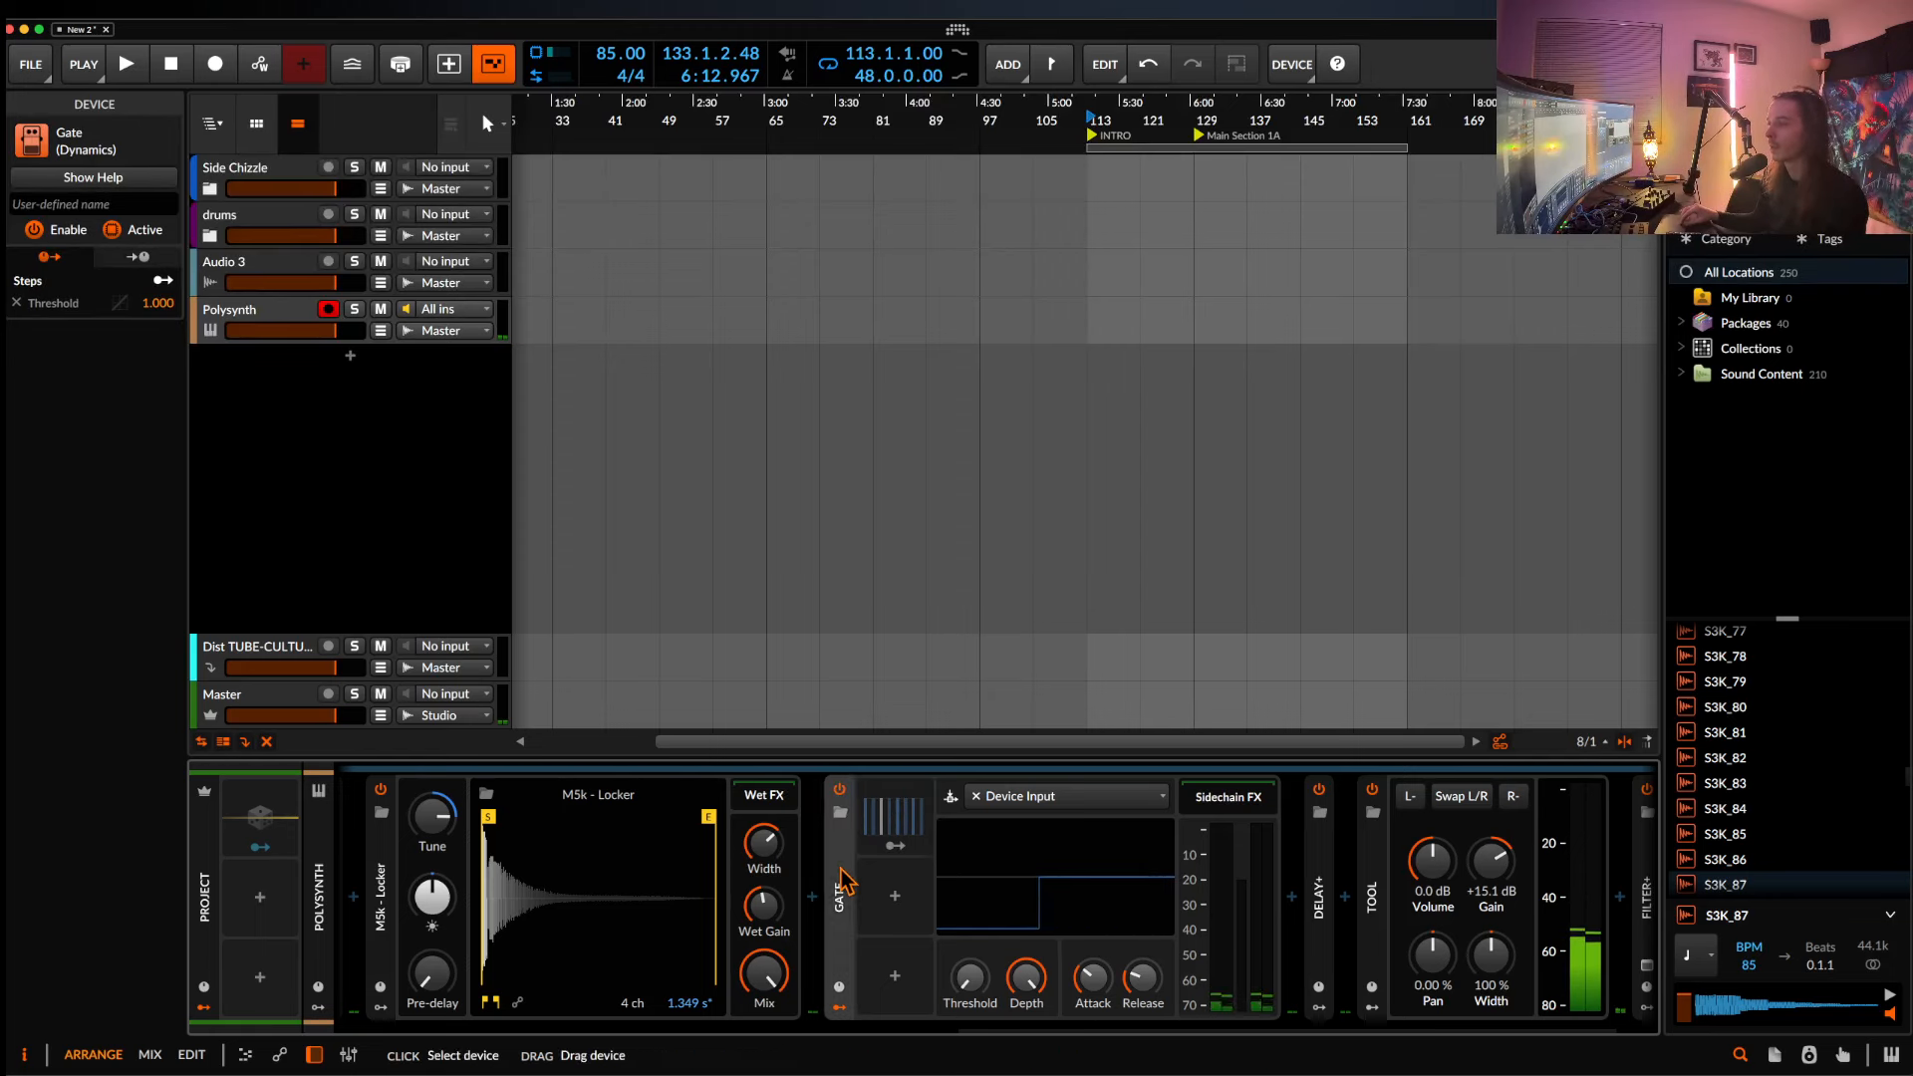
scroll(1046, 857, up, 3)
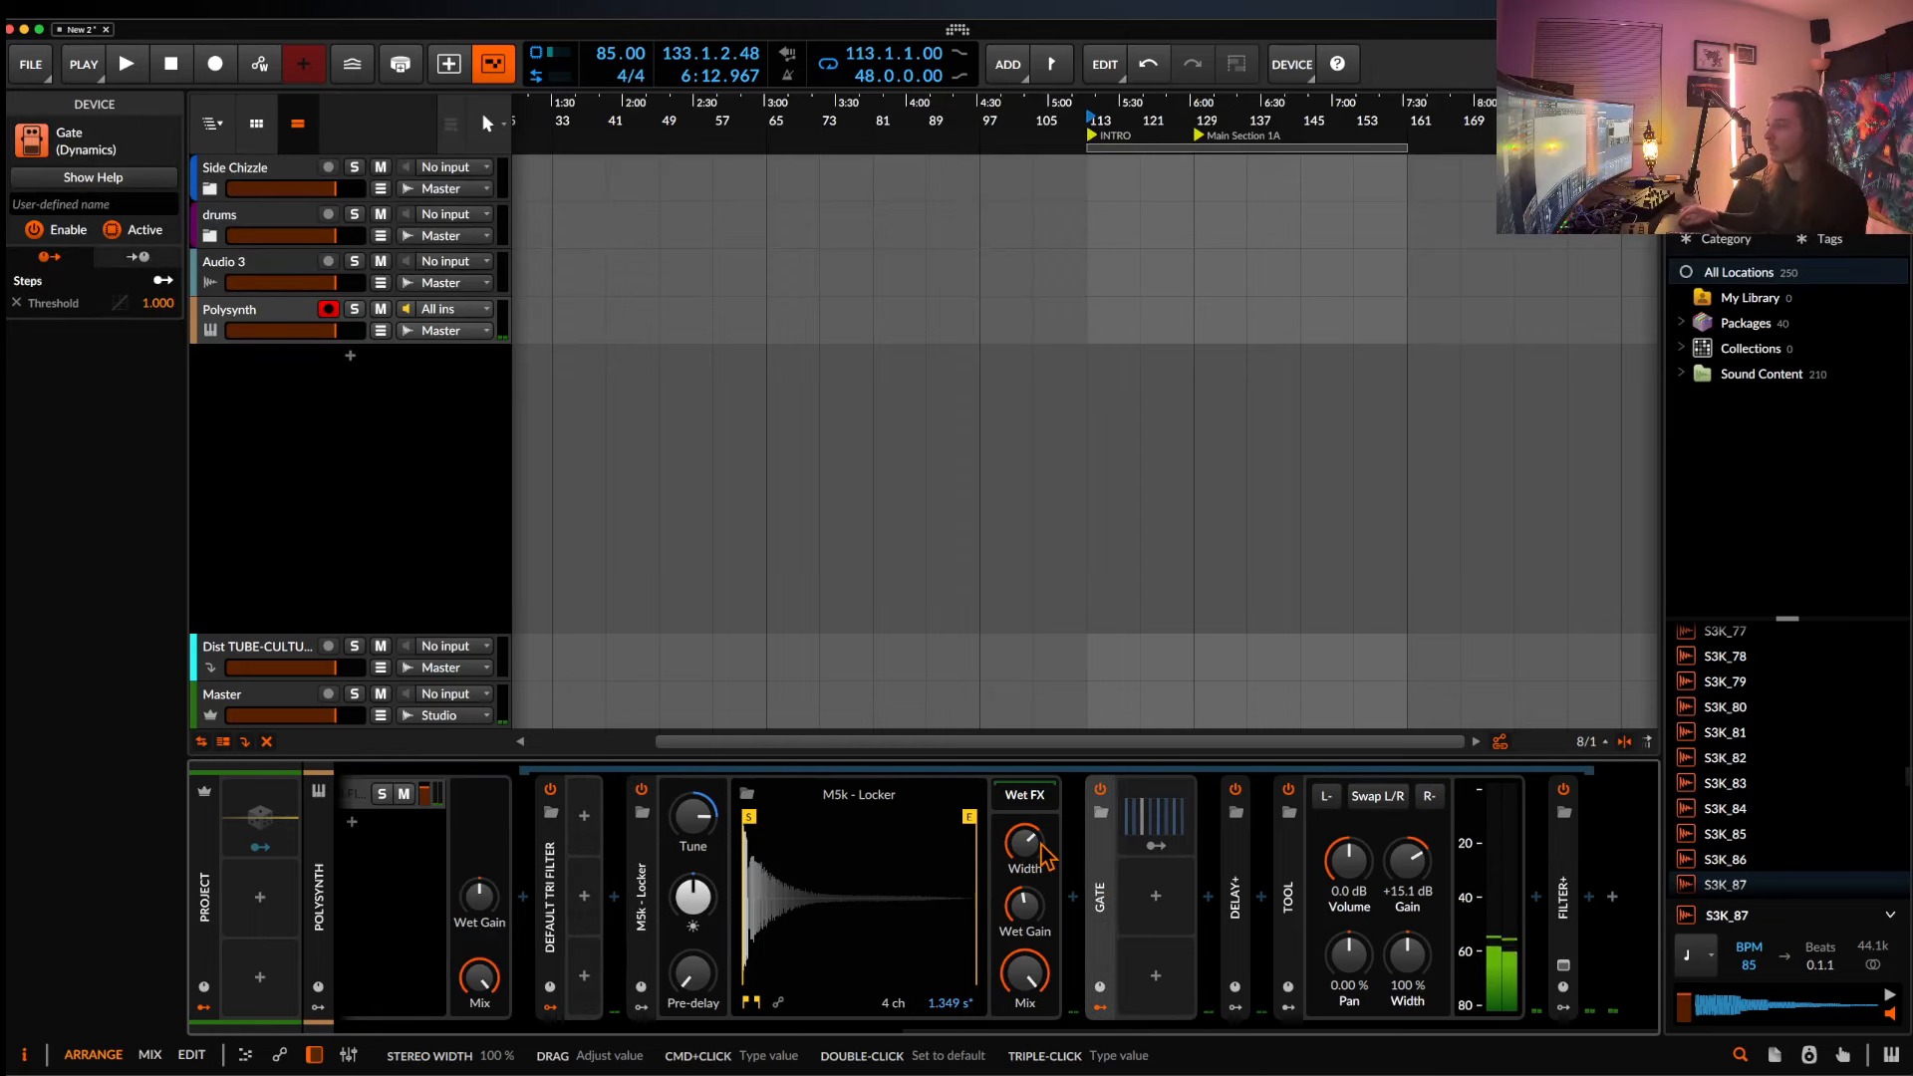
Expand Delay+ and reduce its mix to roughly half.
click(1235, 875)
double_click(1236, 875)
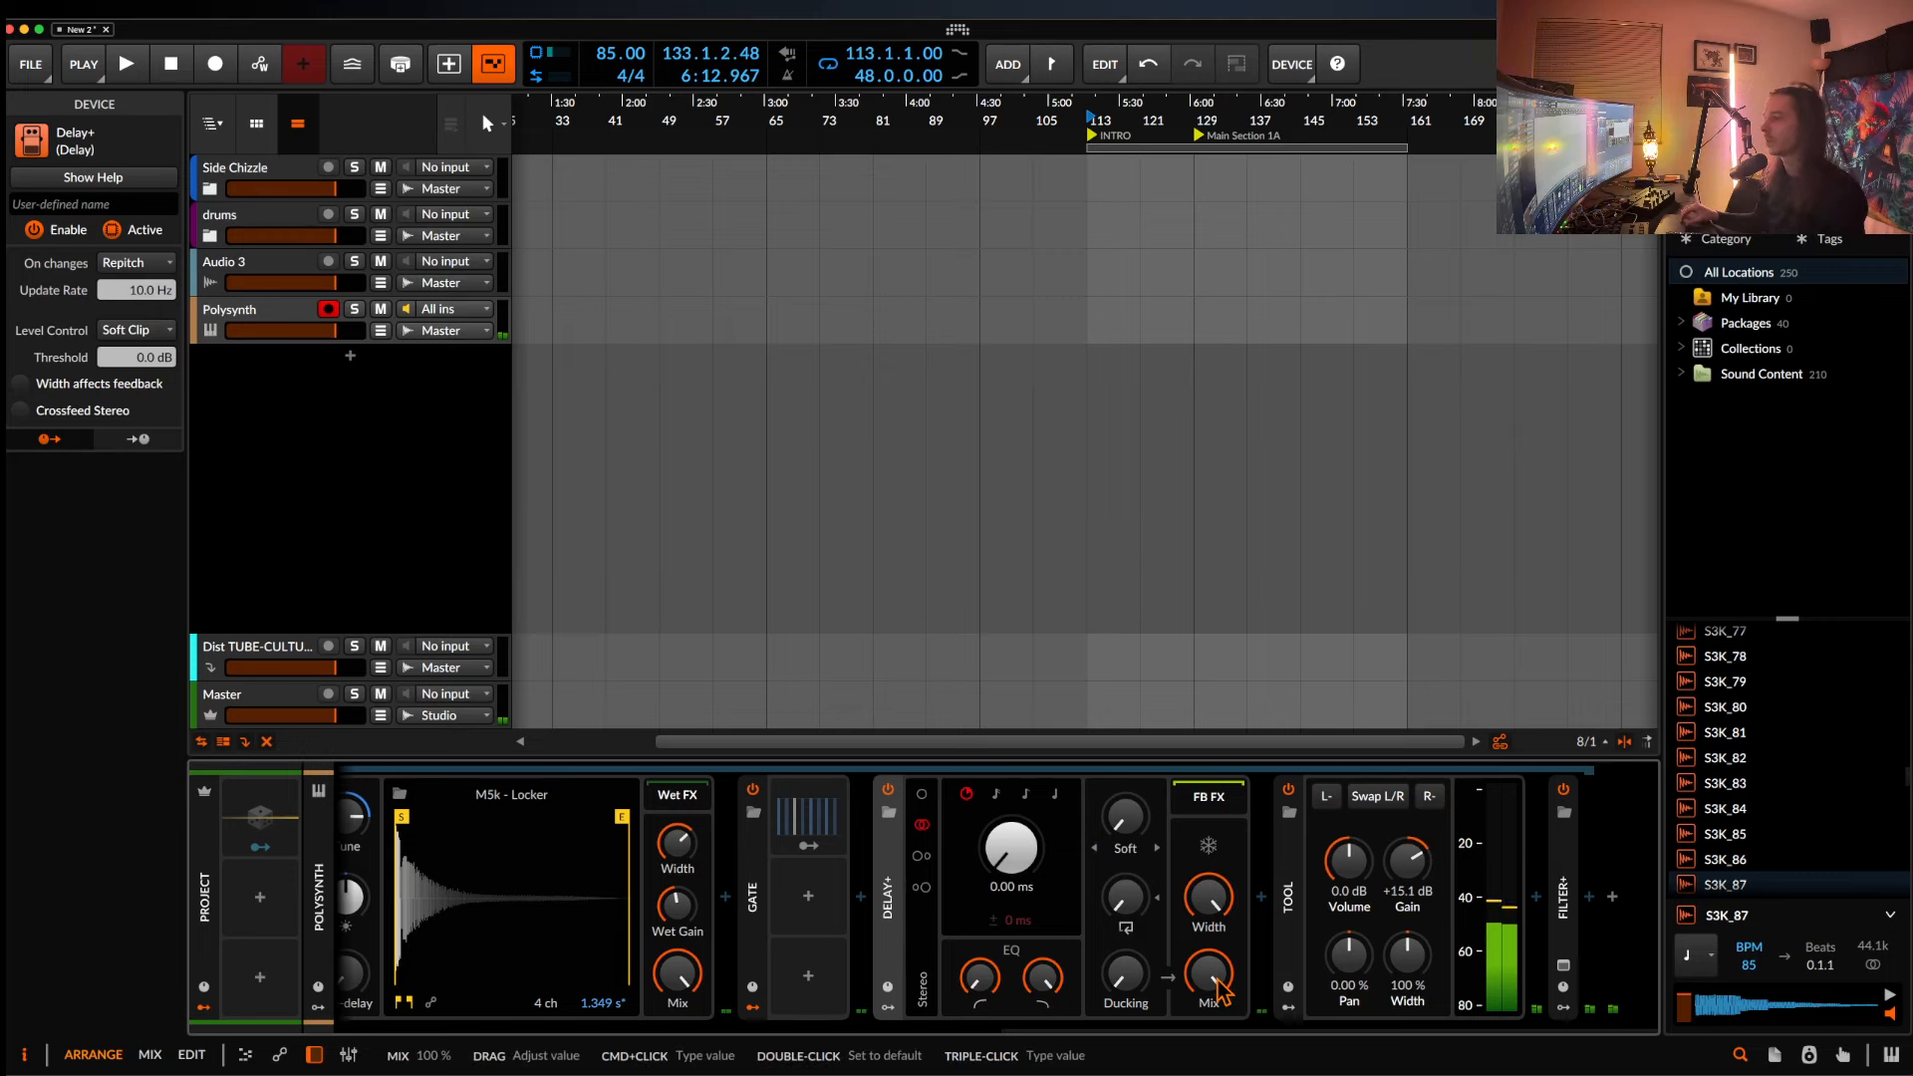
drag(1211, 975, 1220, 992)
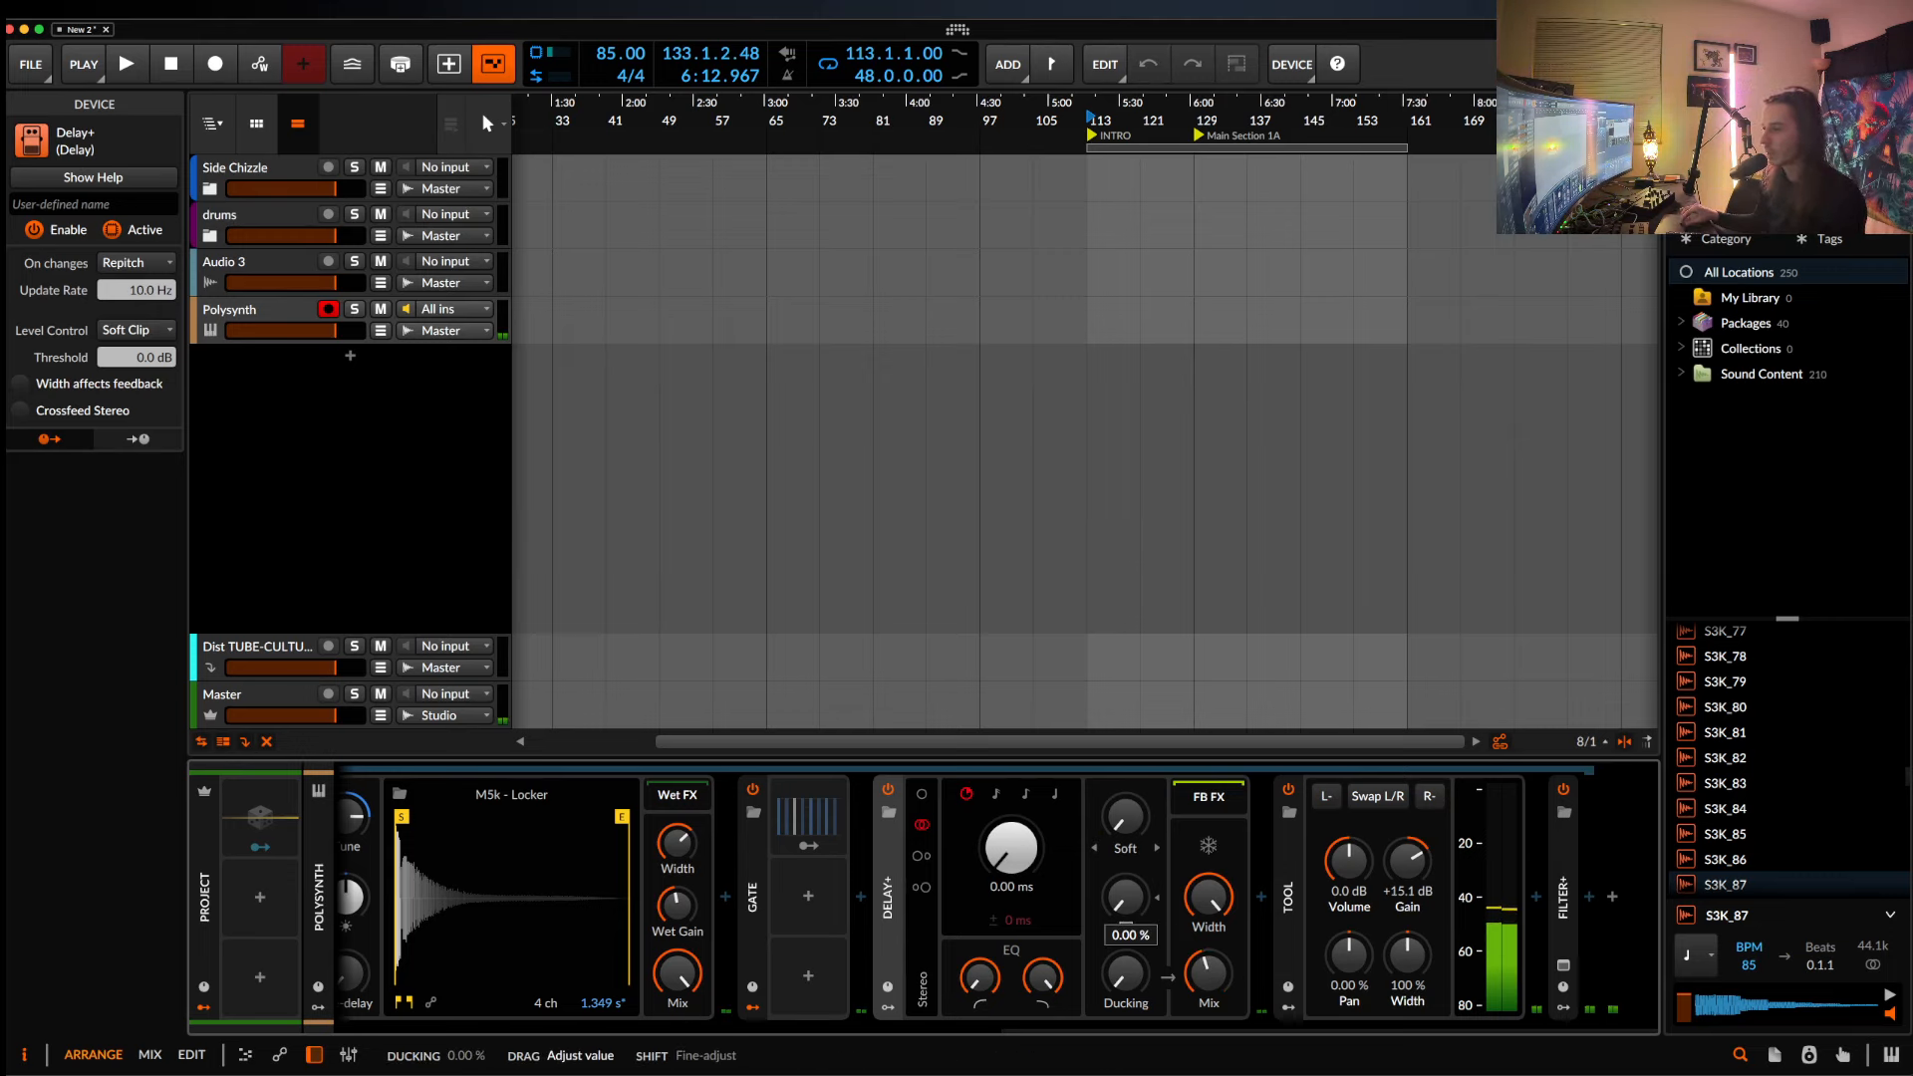
Sync the Delay+ time to 3 note divisions, set feedback to 94.1 % with Wide blur at maximum, and narrow its EQ range.
drag(1125, 897, 1125, 877)
click(996, 793)
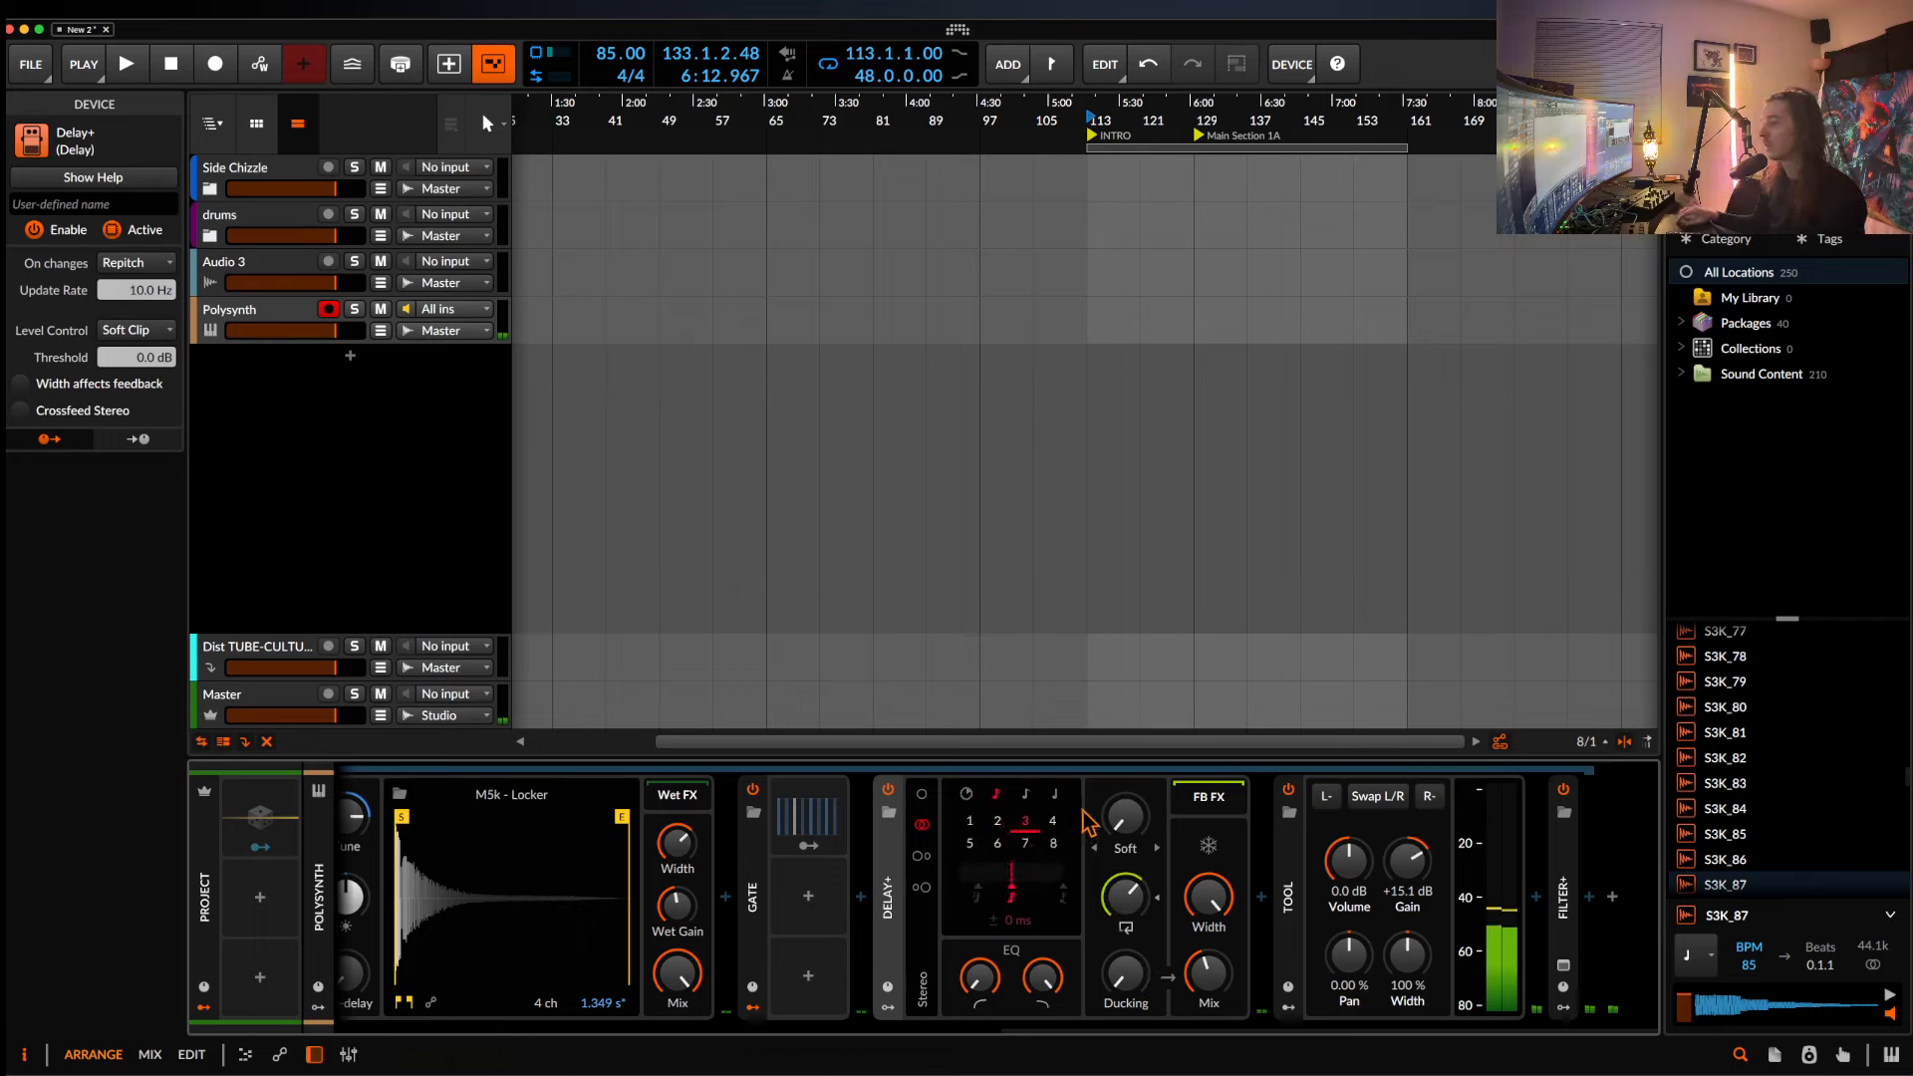
drag(981, 976, 981, 972)
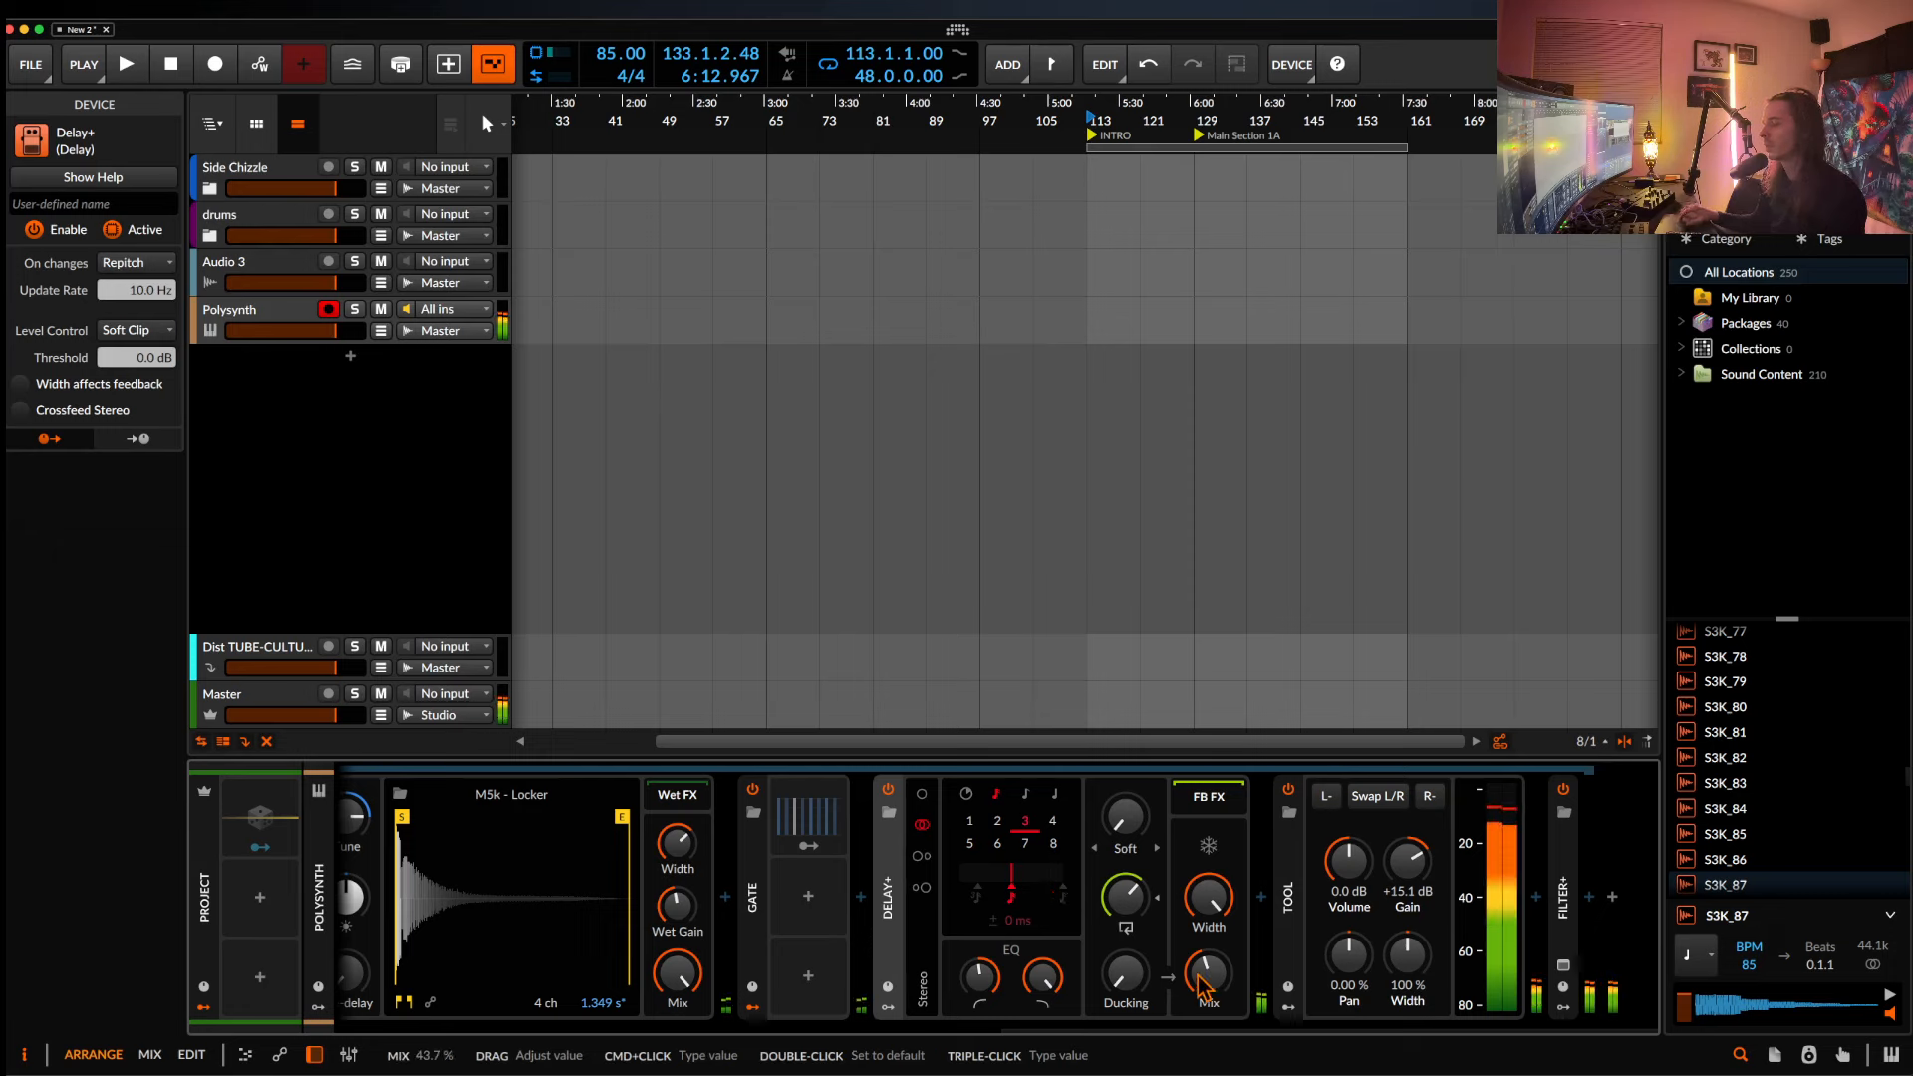
drag(1125, 894, 1129, 813)
drag(1040, 980, 1041, 978)
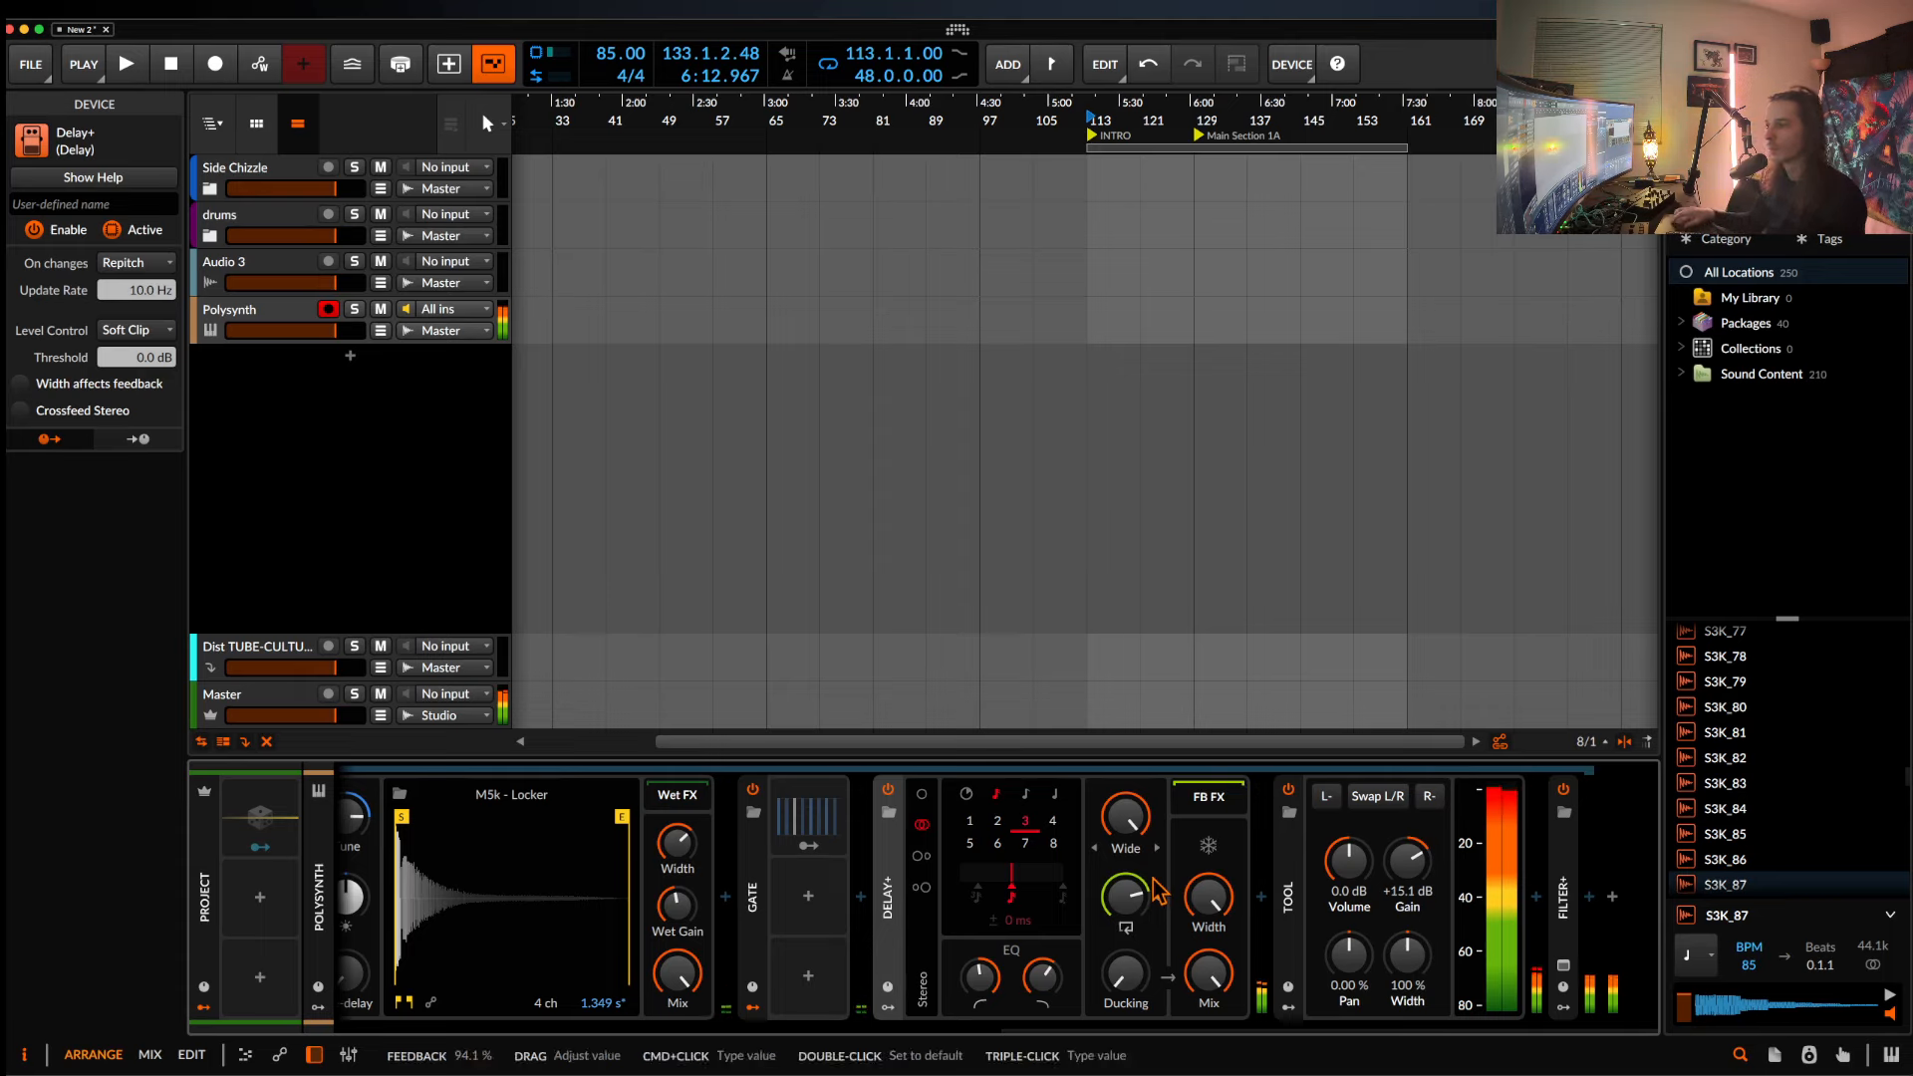
Set the Delay+ ducking to 78.0 % and its mix to 72.7 %.
drag(1120, 980, 1120, 875)
drag(1209, 974, 1209, 975)
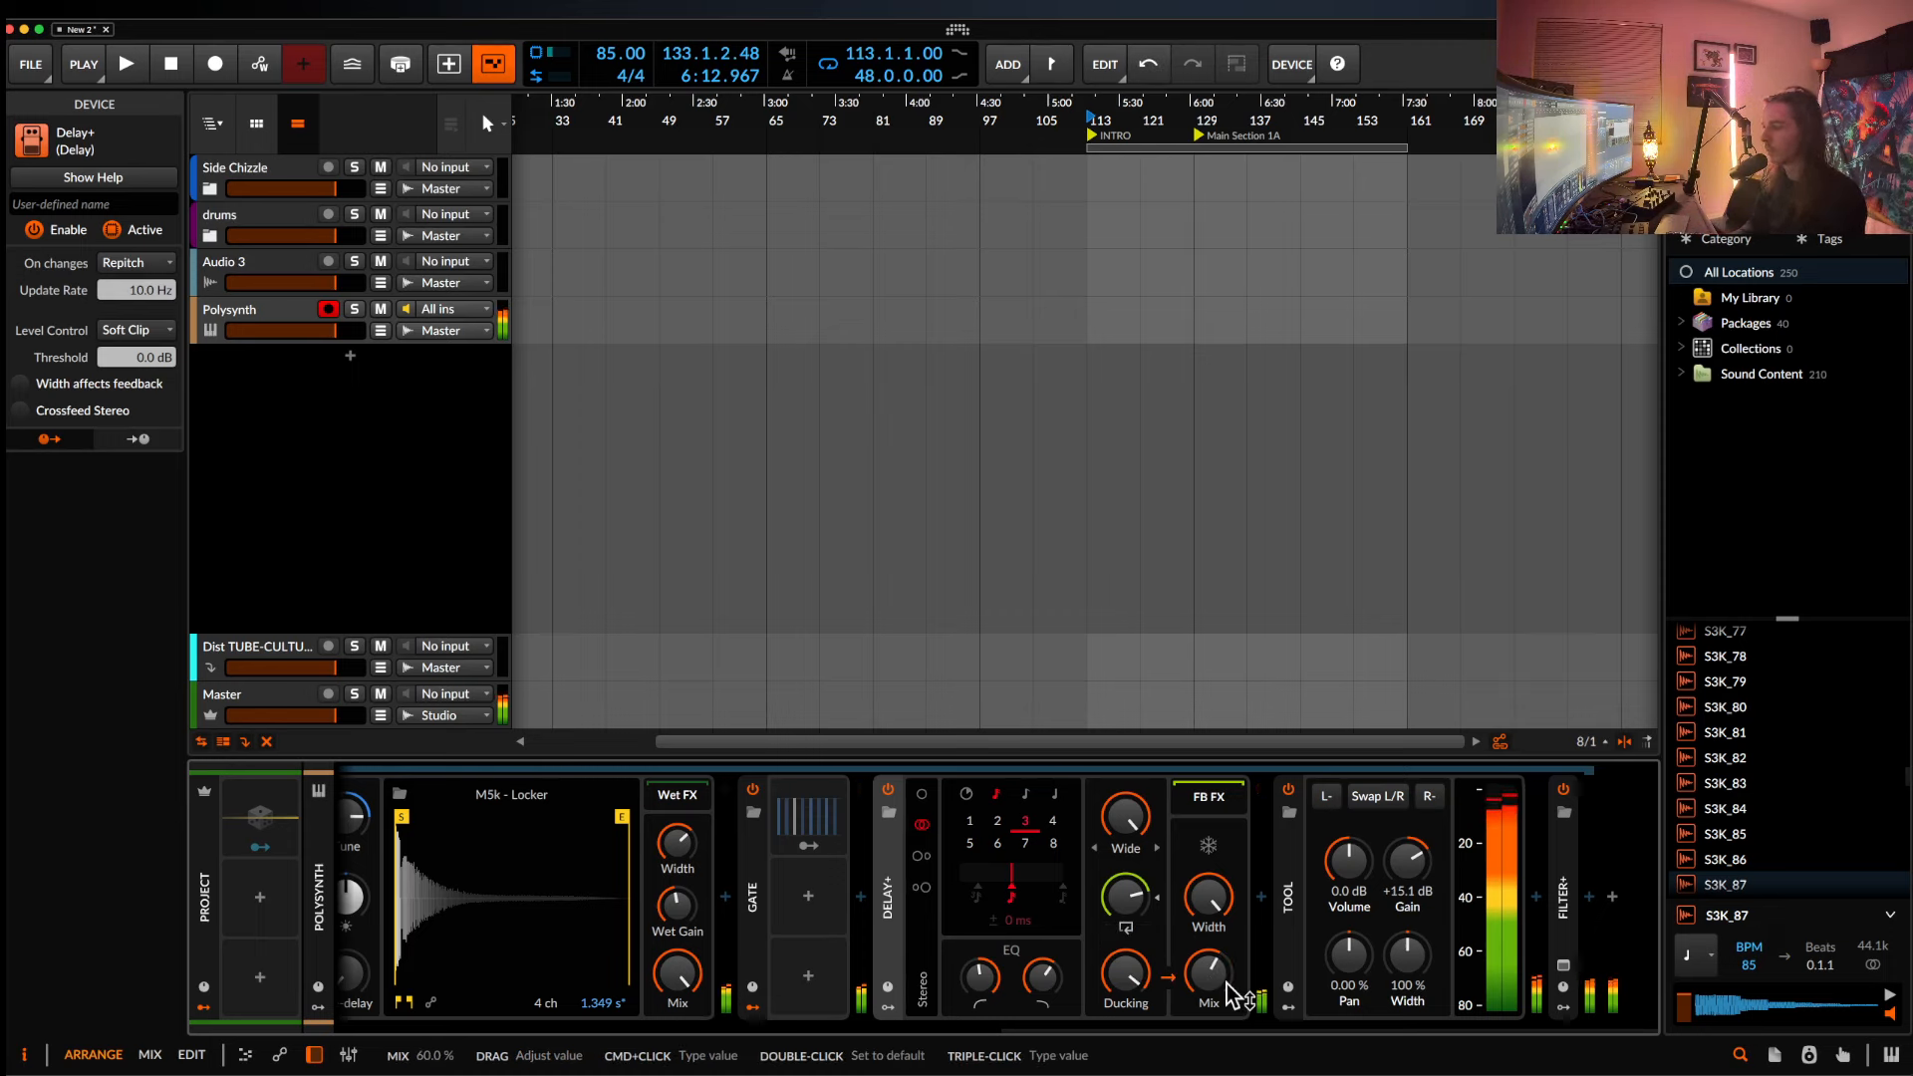
double_click(1220, 978)
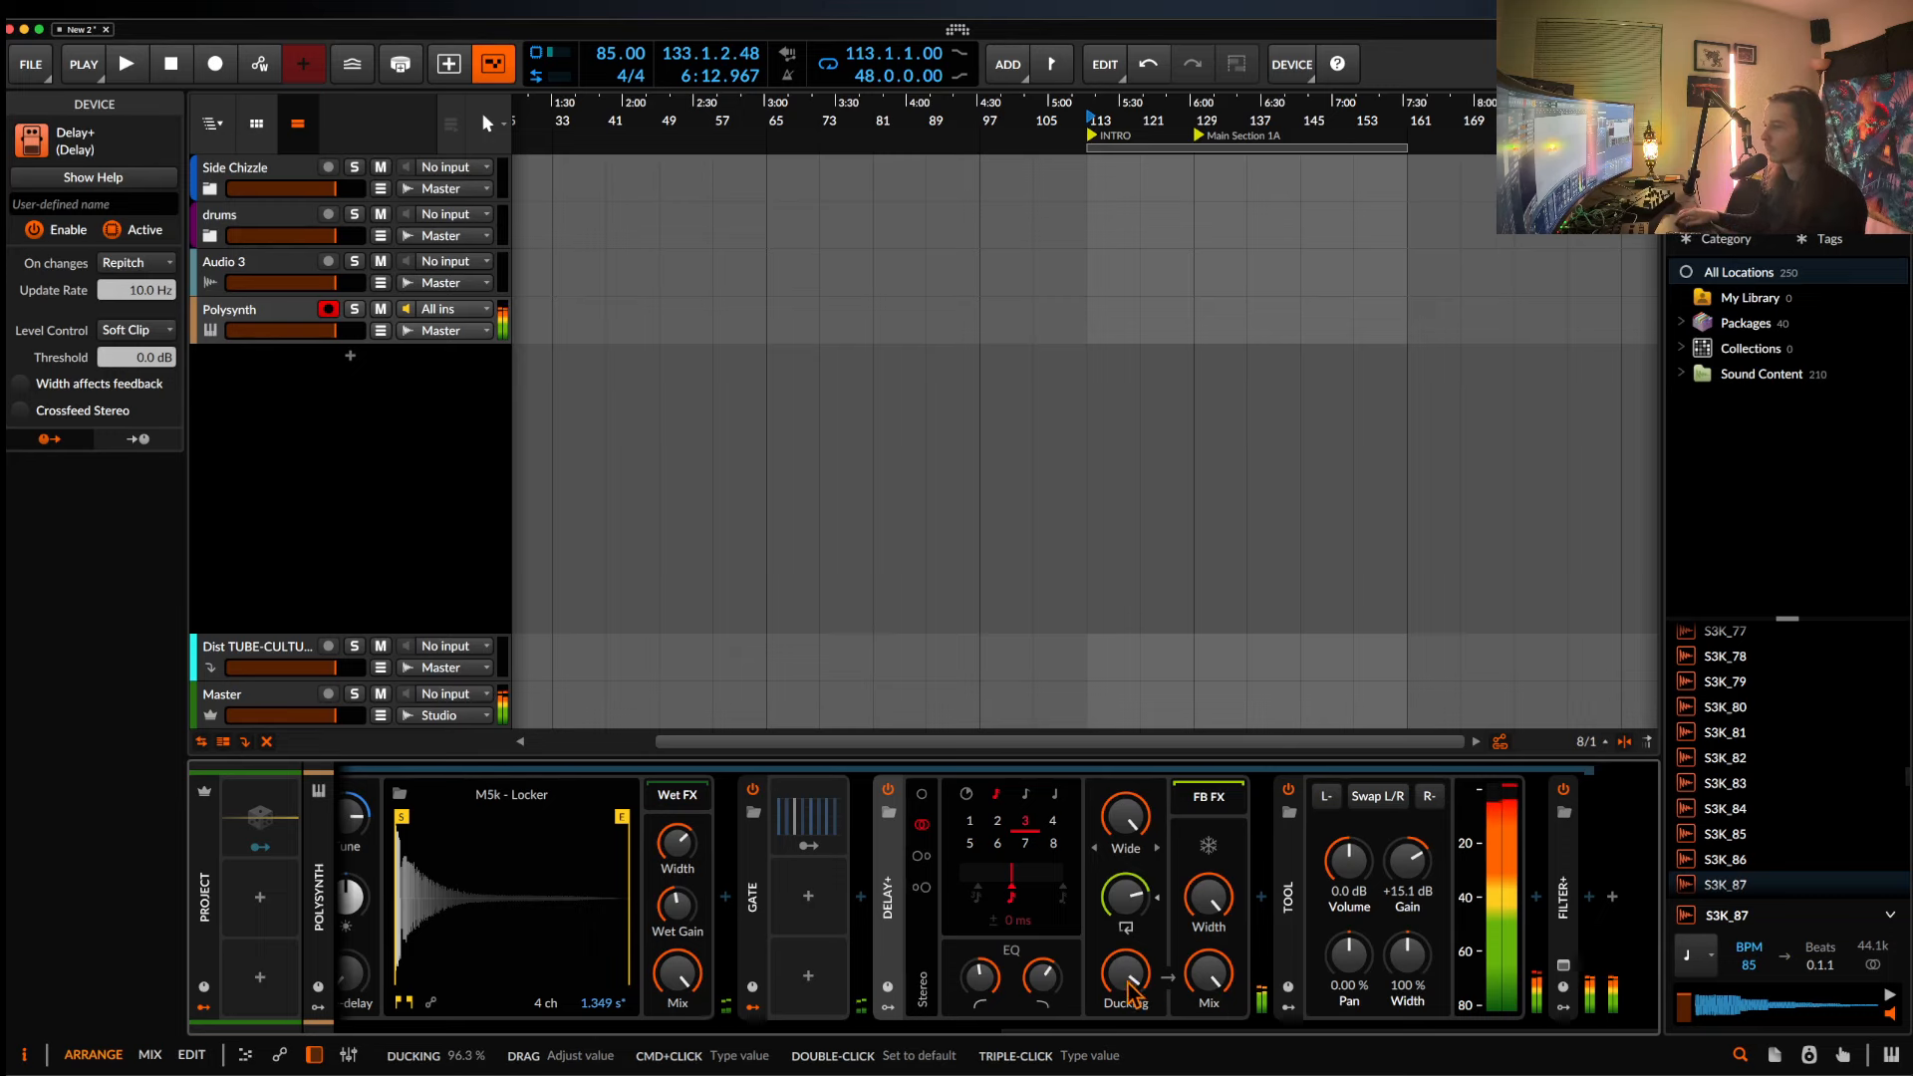
drag(1125, 897, 1127, 986)
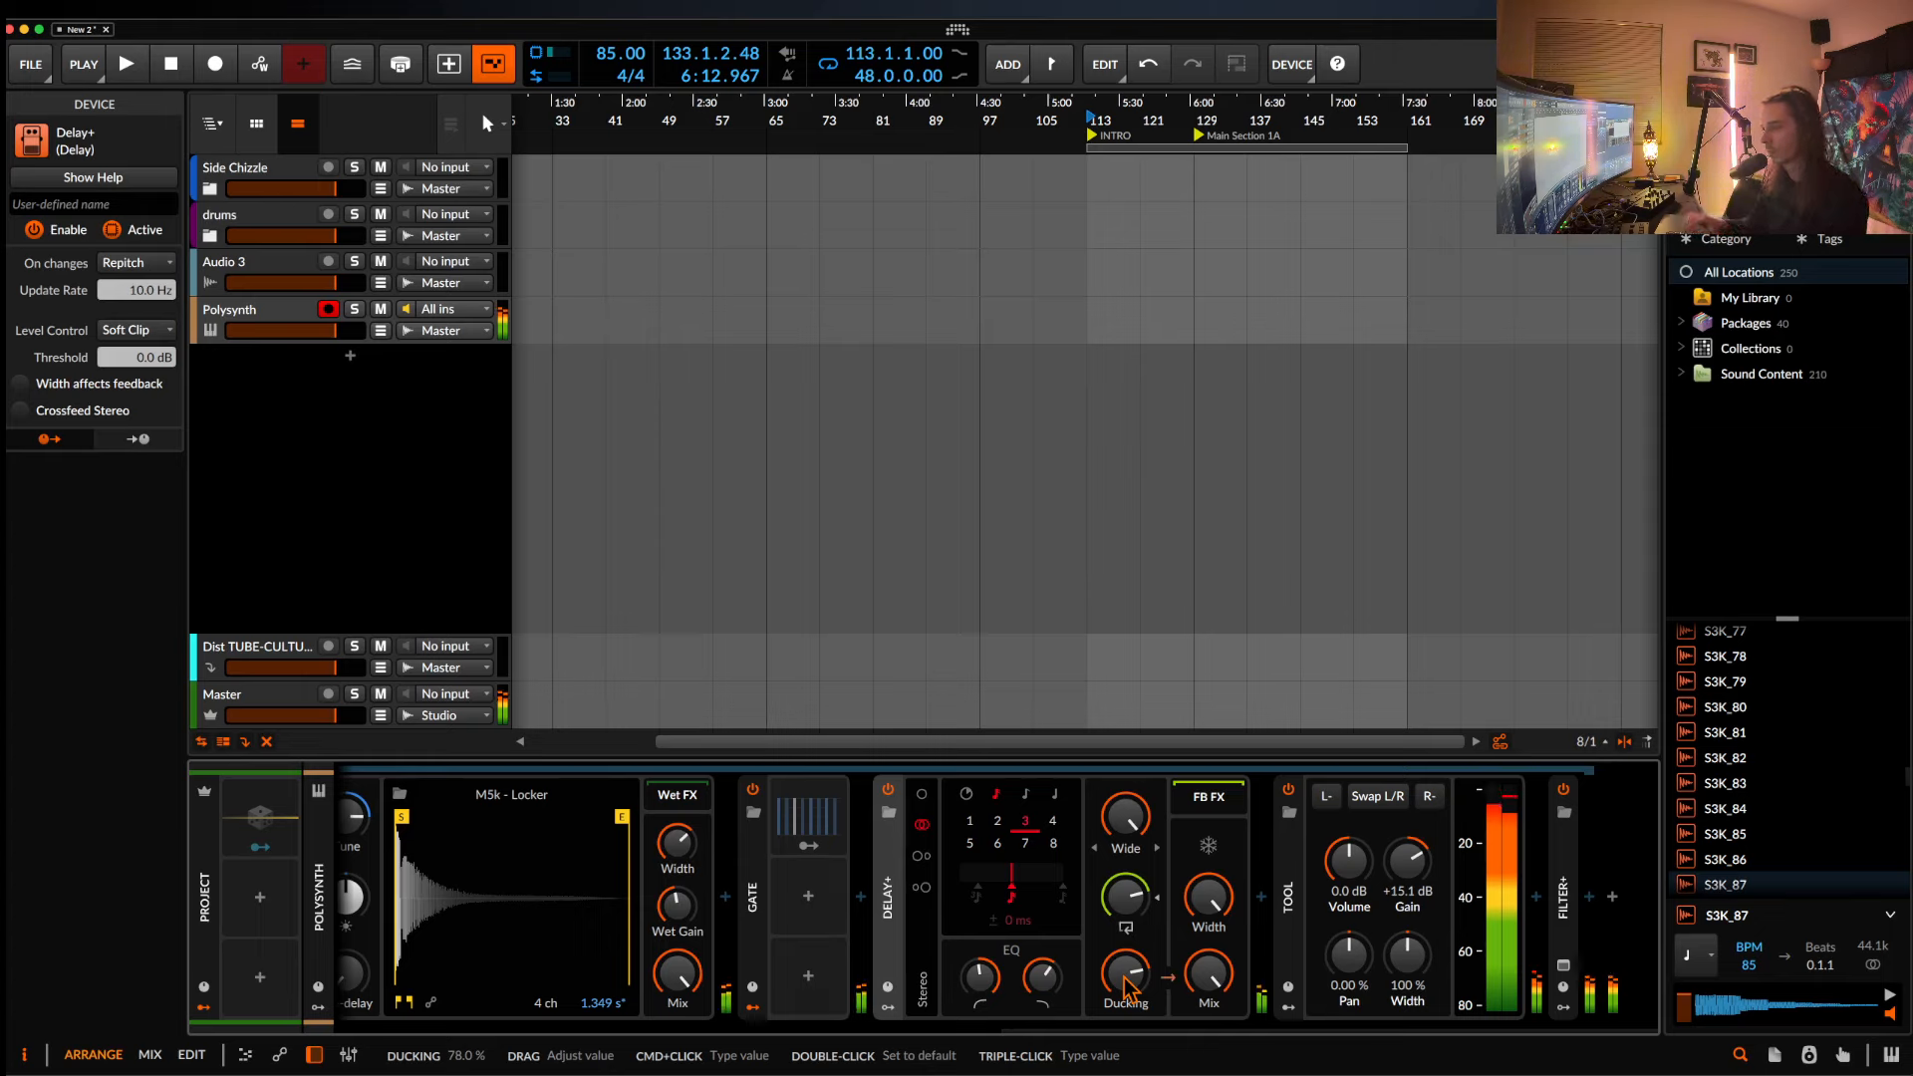
drag(1208, 975, 1200, 979)
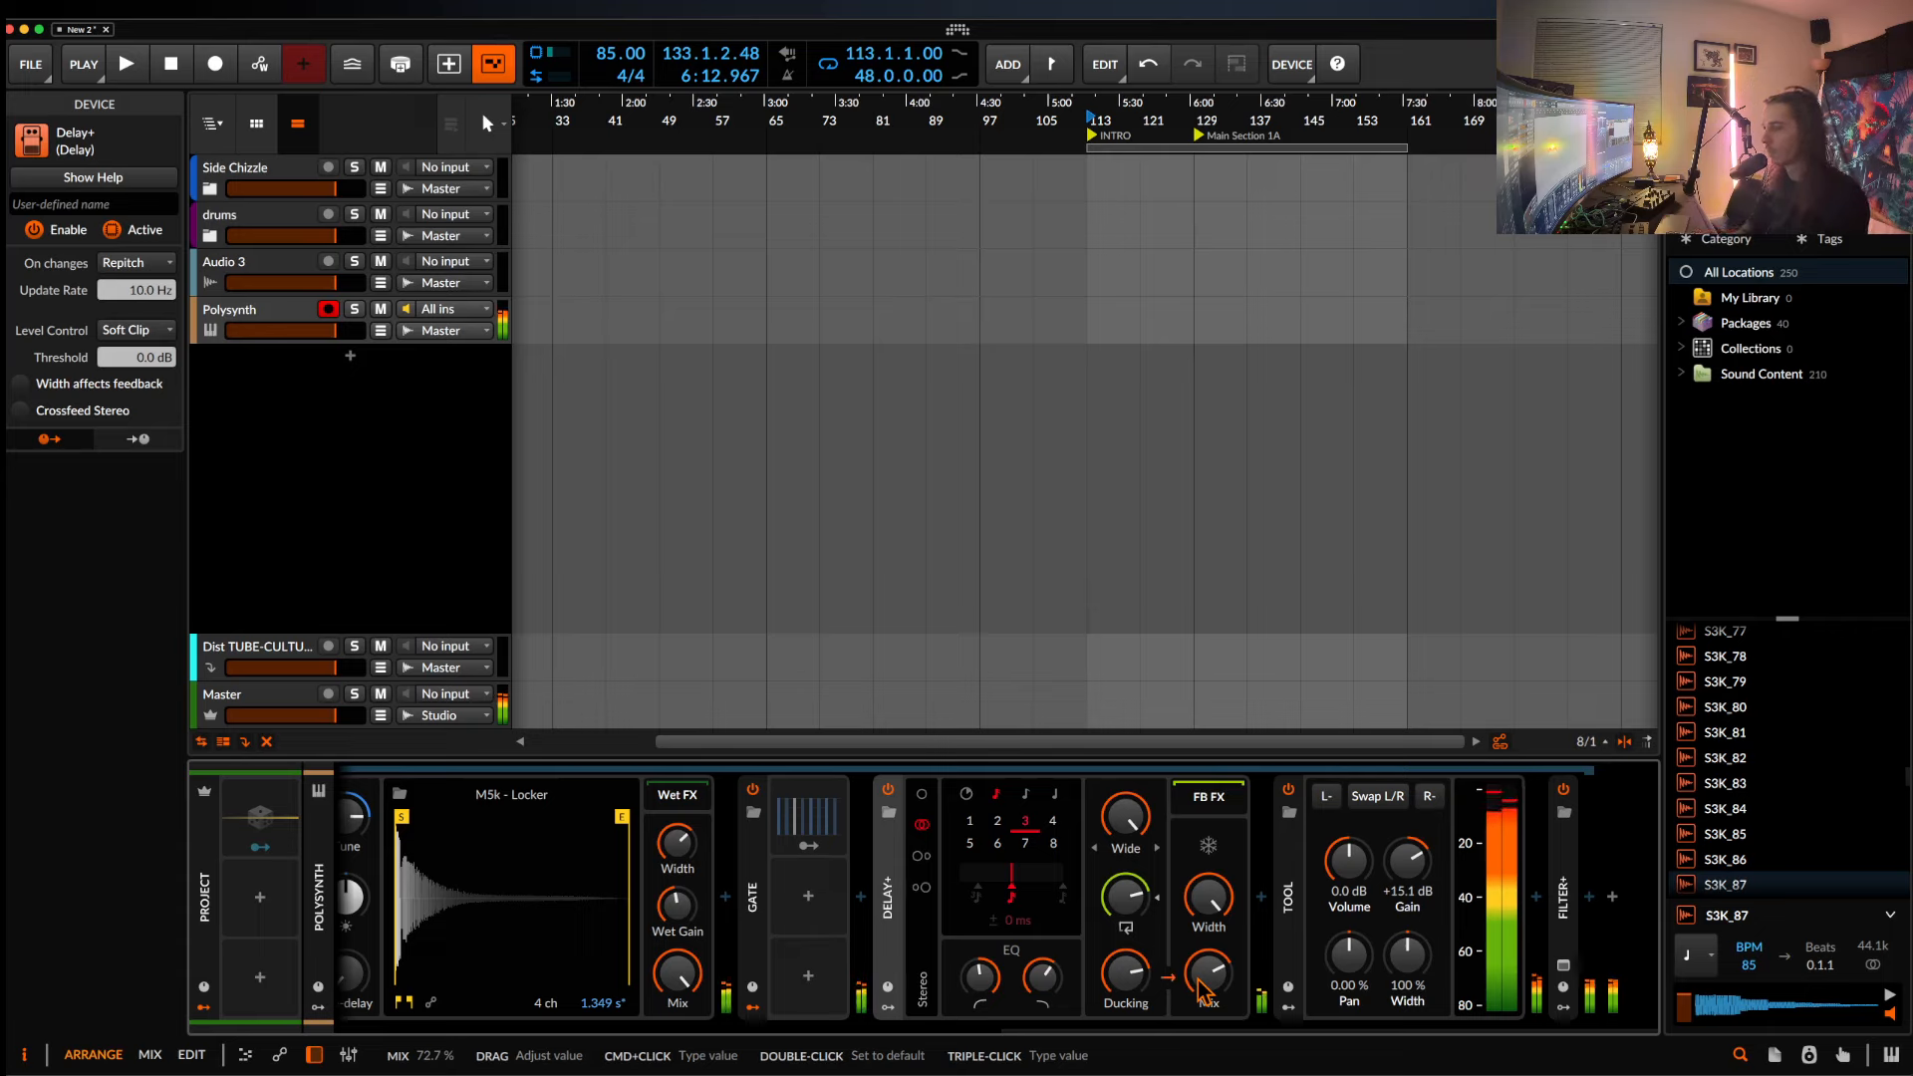
Switch Delay+ to free timing at 1.27 ms, remove the Wide blur, lower the low cut and fully open the high cut.
click(963, 797)
drag(1010, 847, 1009, 855)
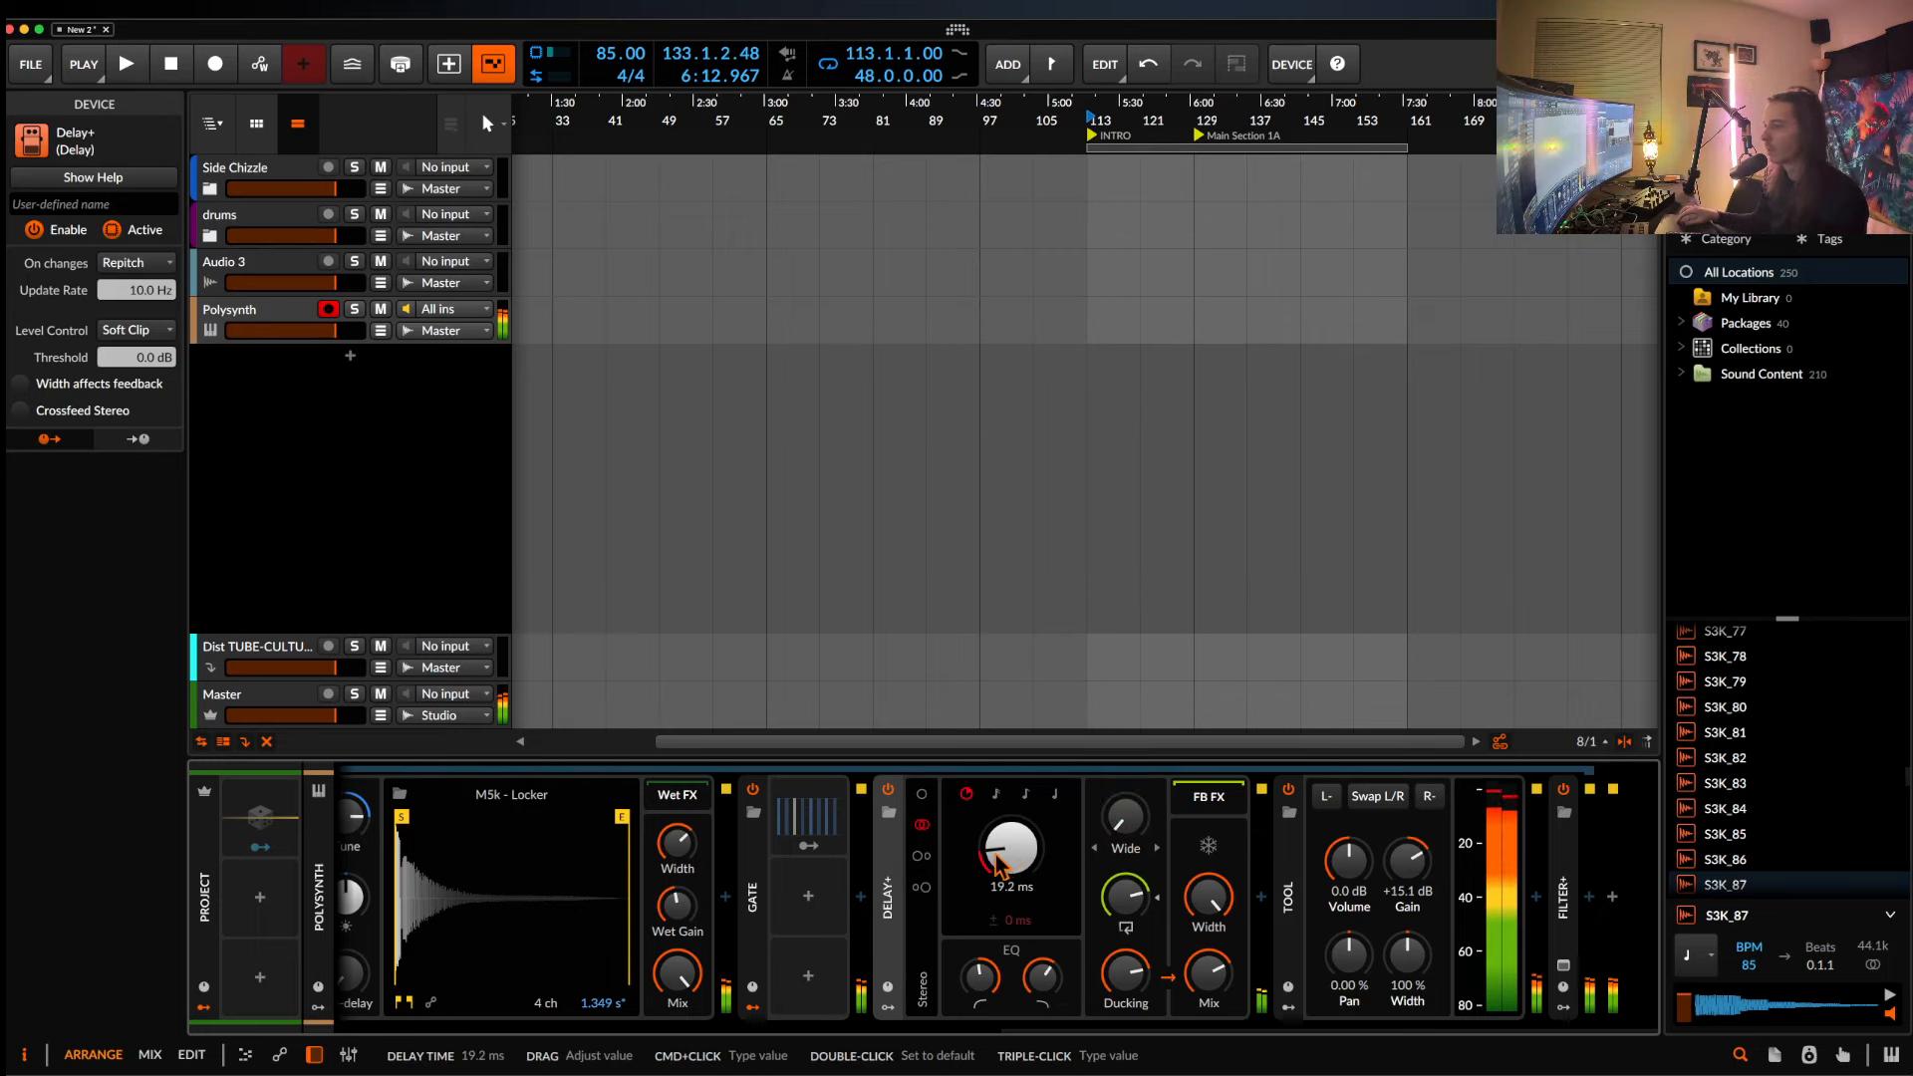
drag(996, 857, 997, 873)
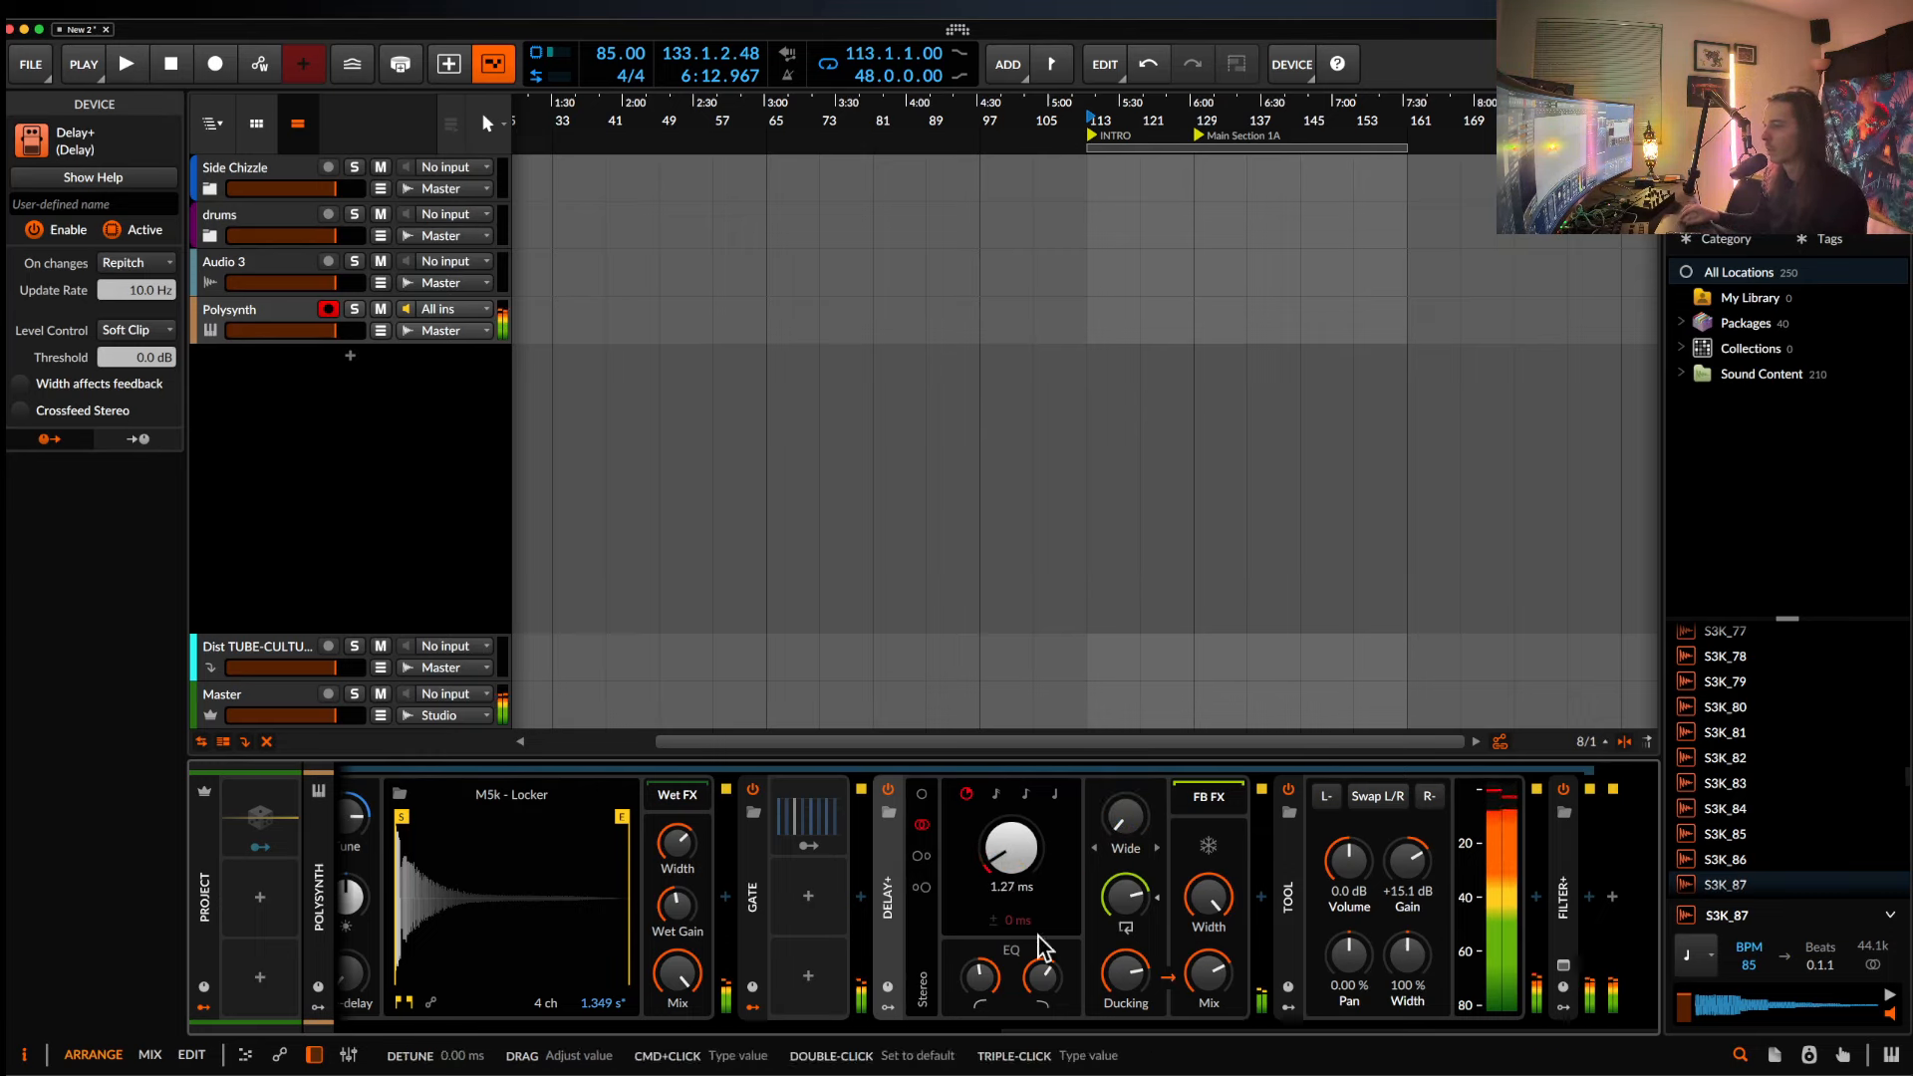
drag(988, 977, 989, 998)
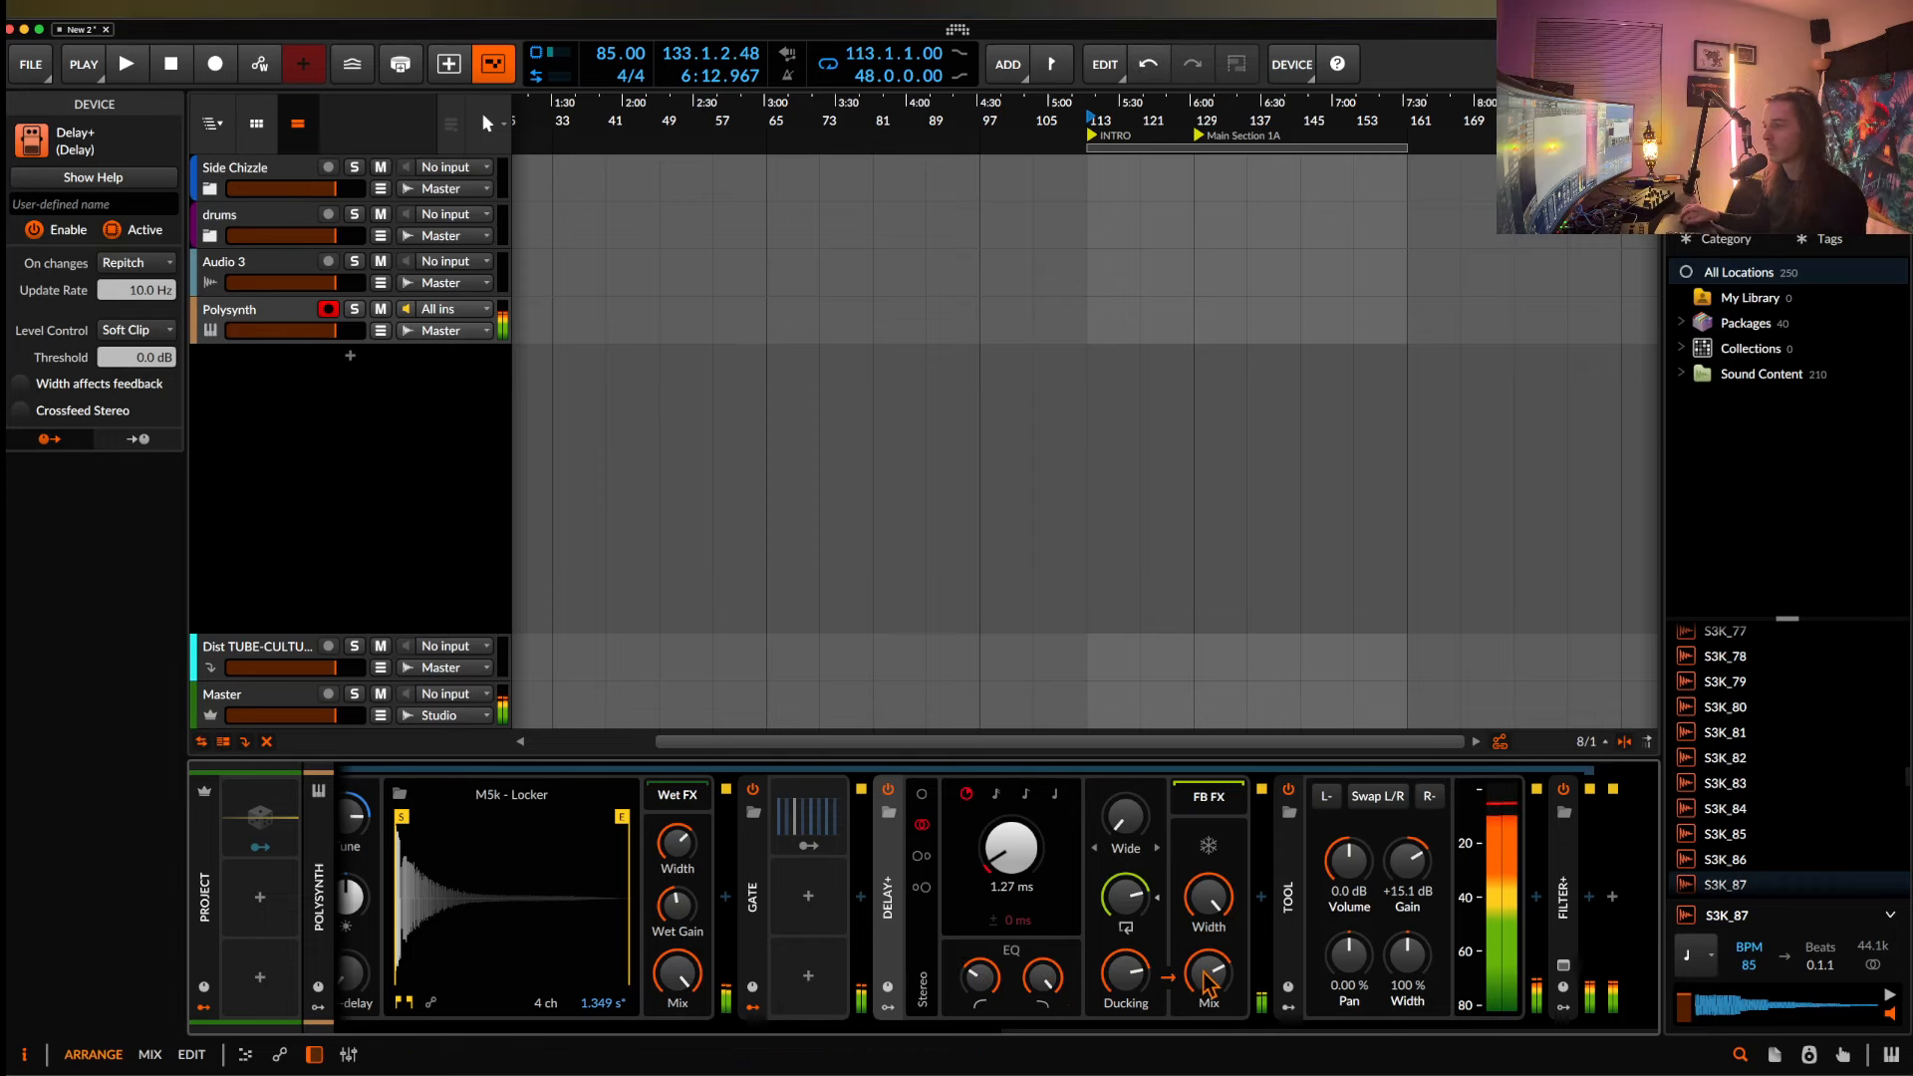
Select the Polysynth track to monitor its peak level and set the Tool gain to +17.3 dB.
drag(1408, 881, 1408, 863)
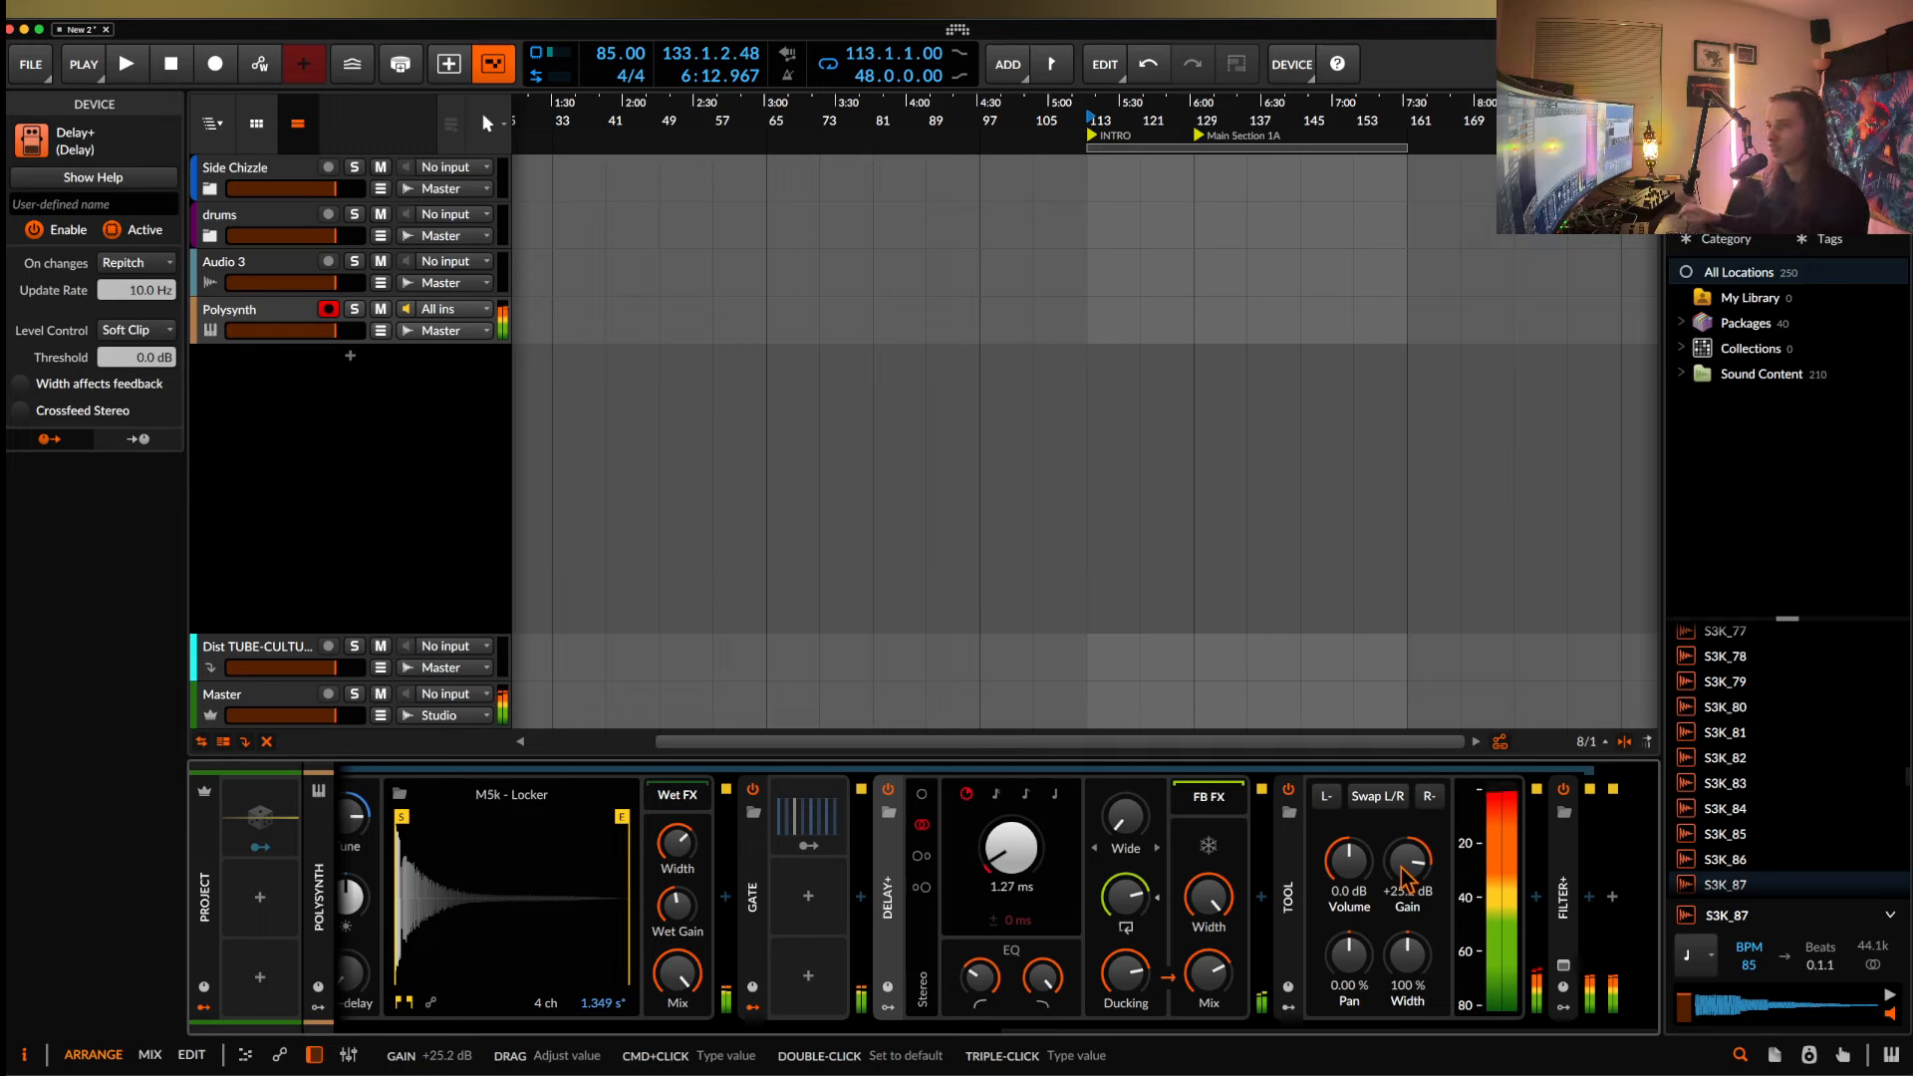
click(290, 319)
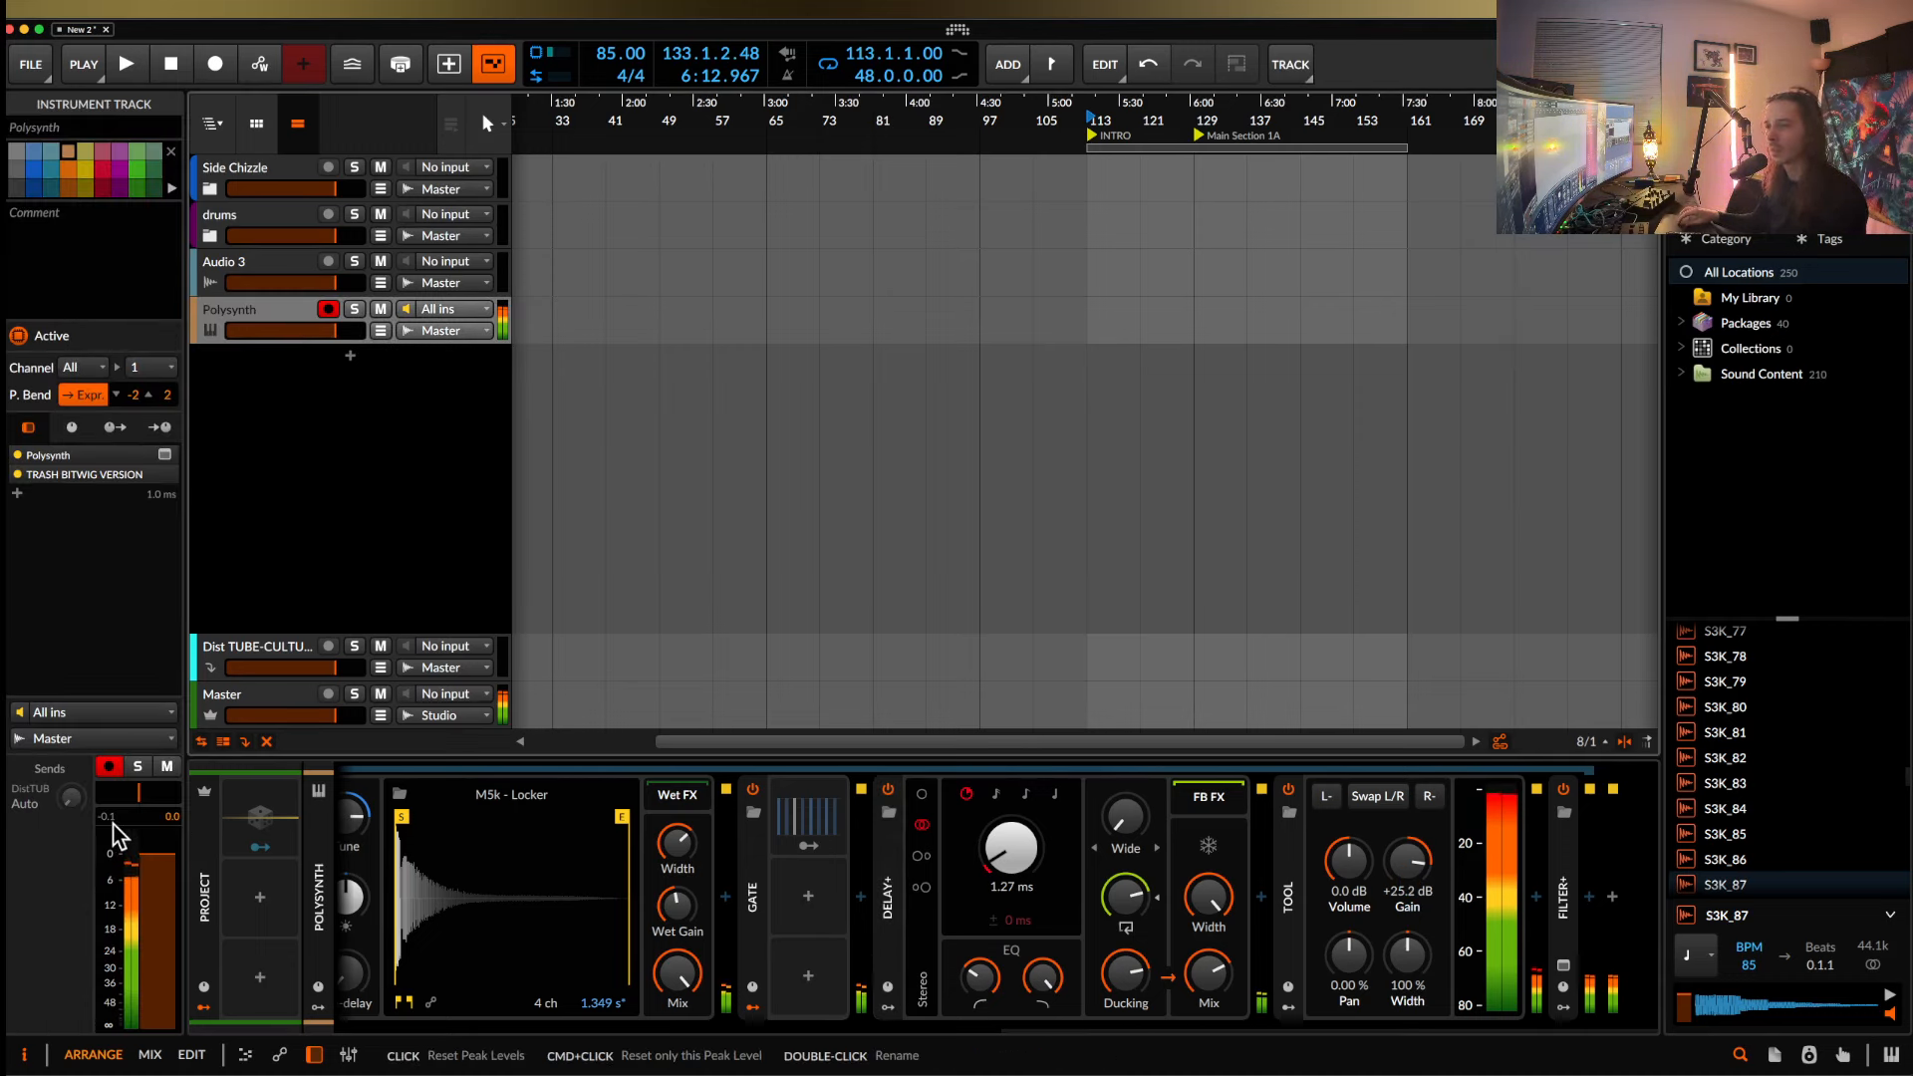
mouse_move(1408, 863)
mouse_down()
mouse_move(1408, 817)
mouse_move(1410, 877)
mouse_up()
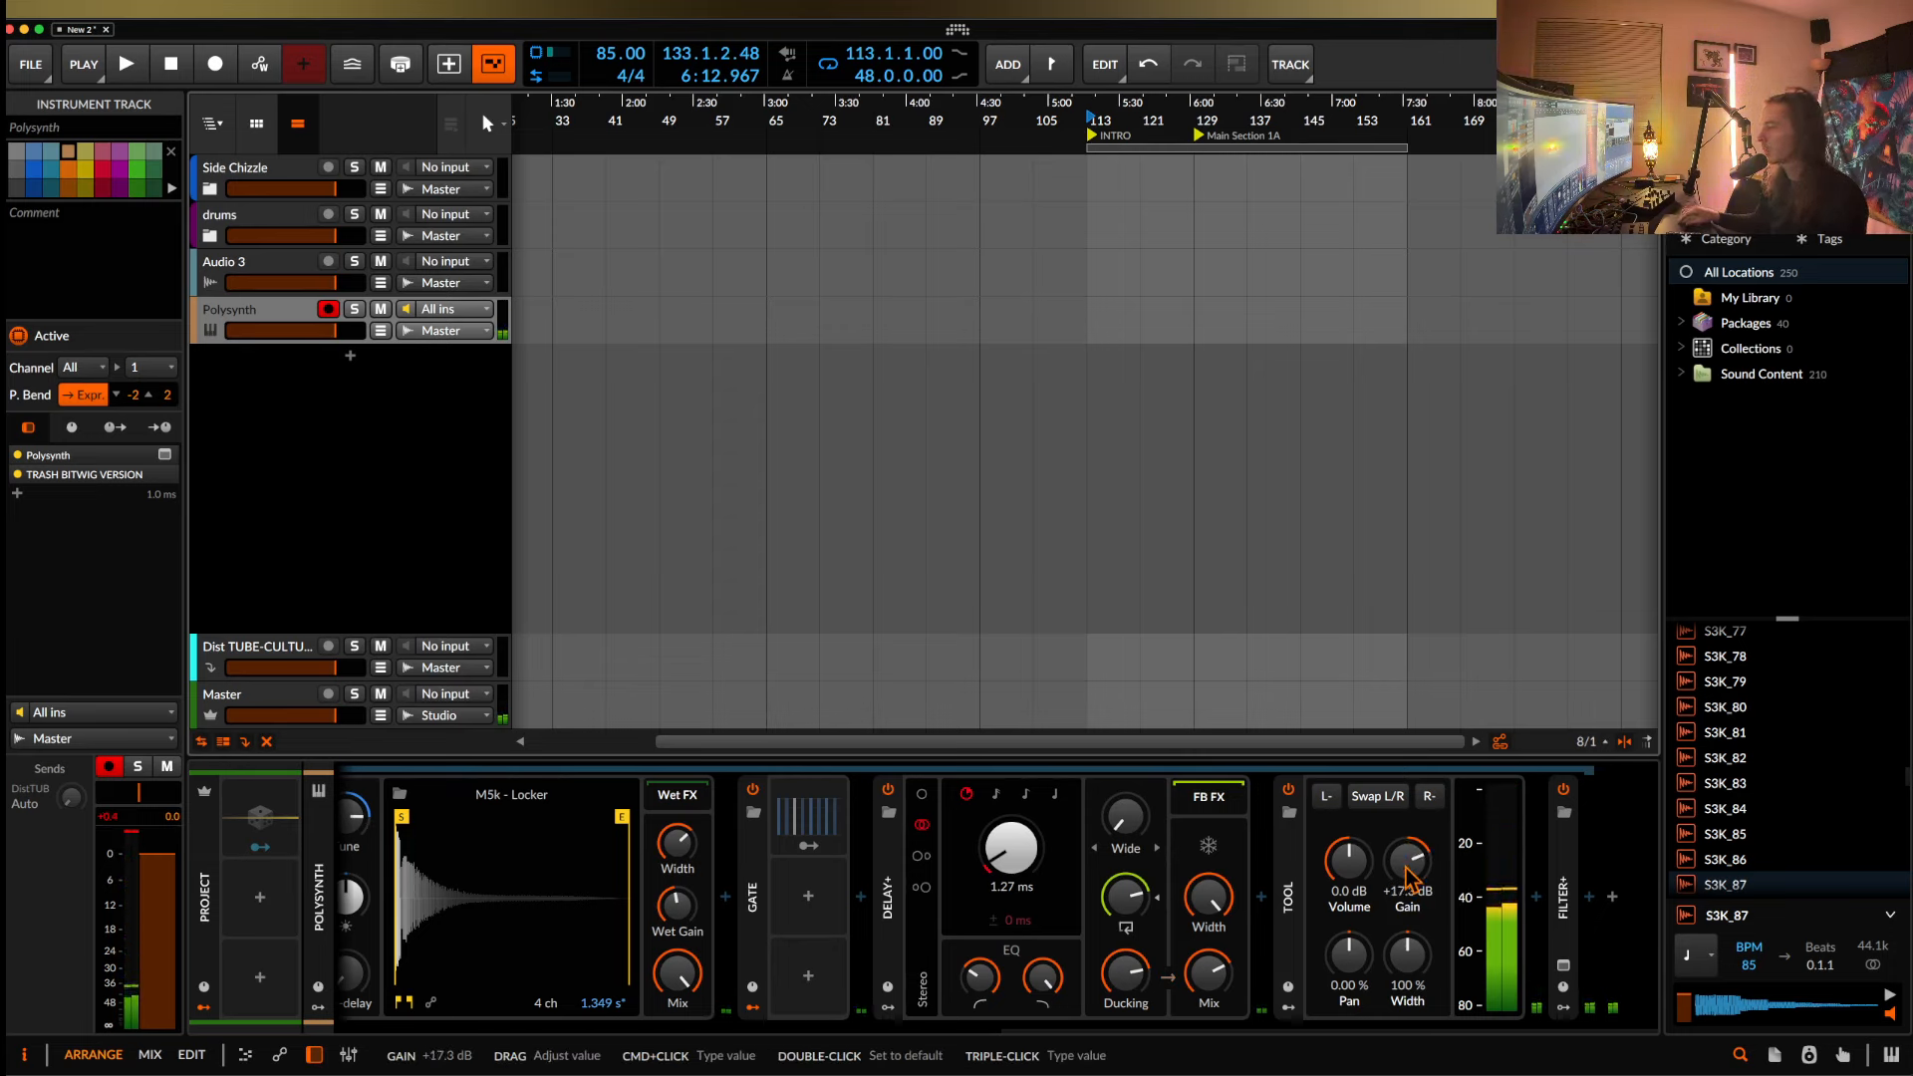
Expand the Filter+ at the end of the chain and insert a Peak Limiter after it.
click(1563, 877)
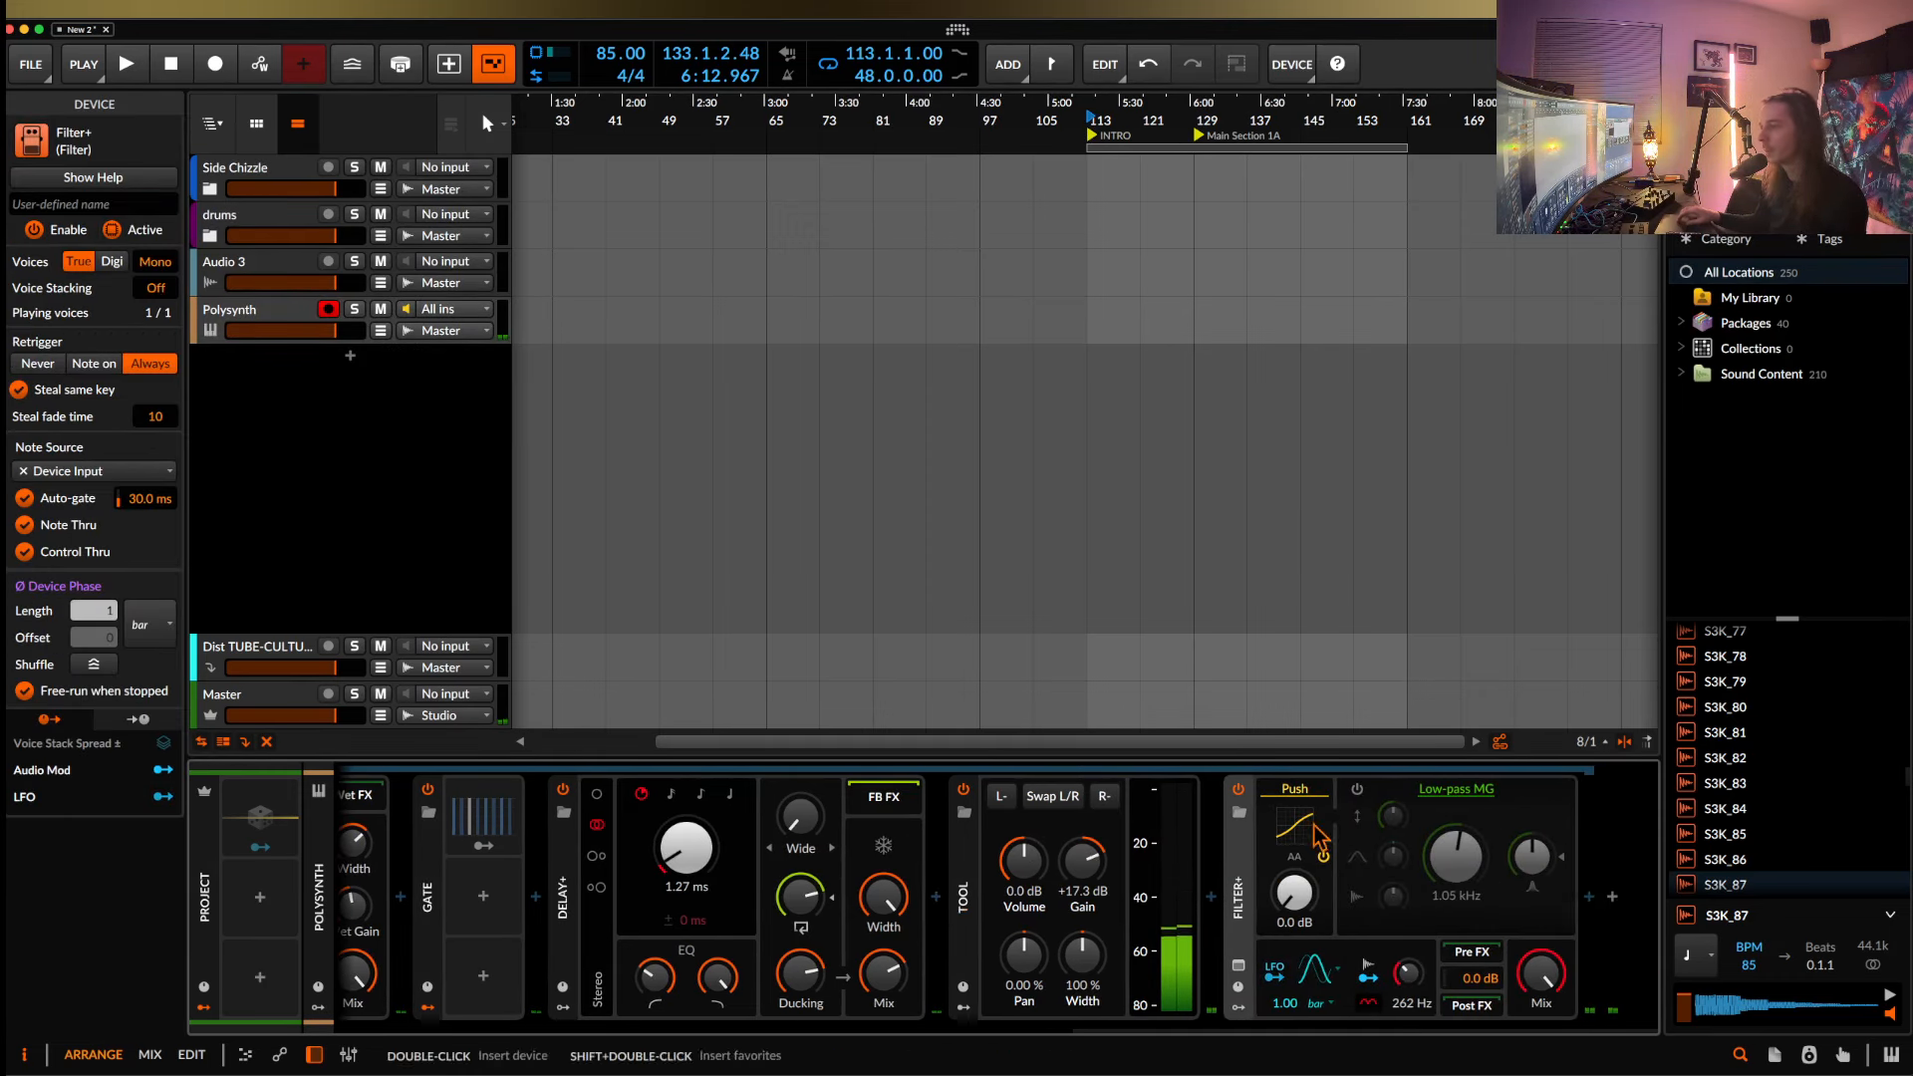
click(1586, 897)
text(PEAK)
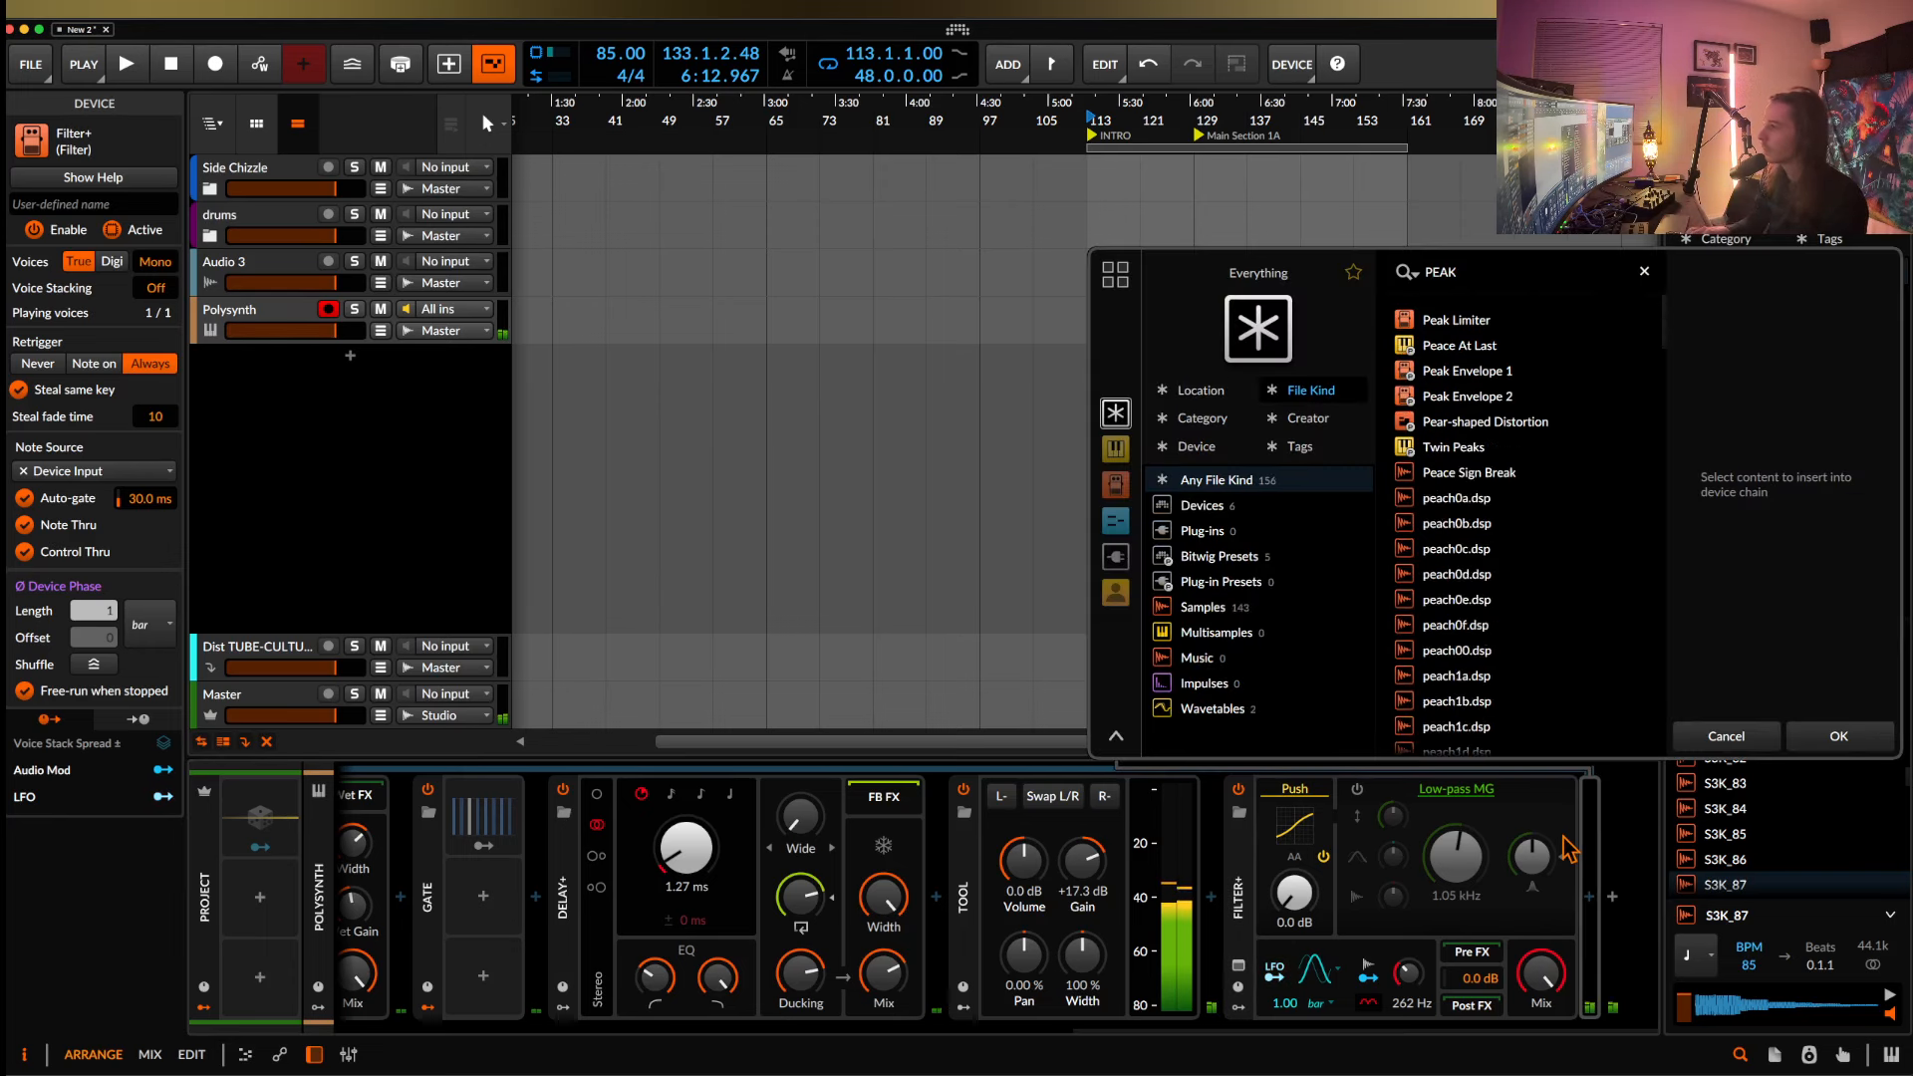
click(1475, 321)
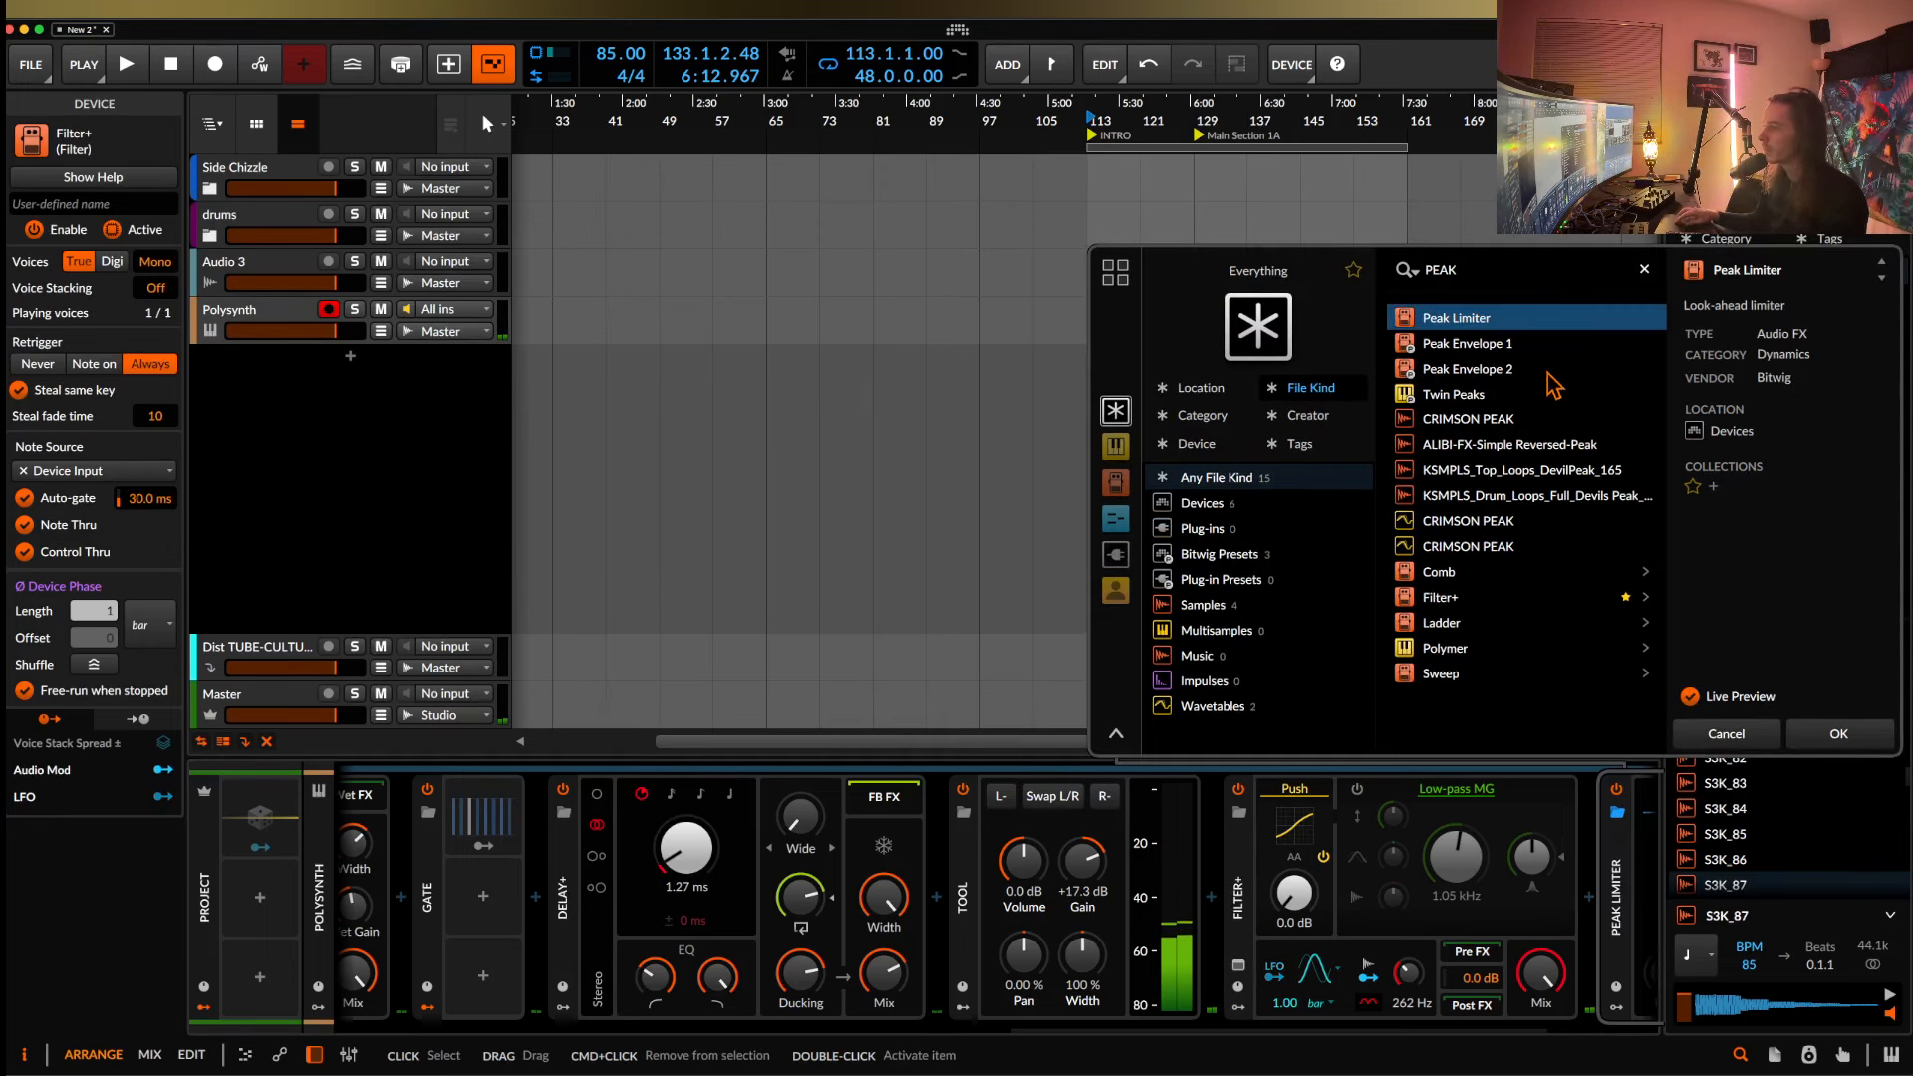
click(1844, 733)
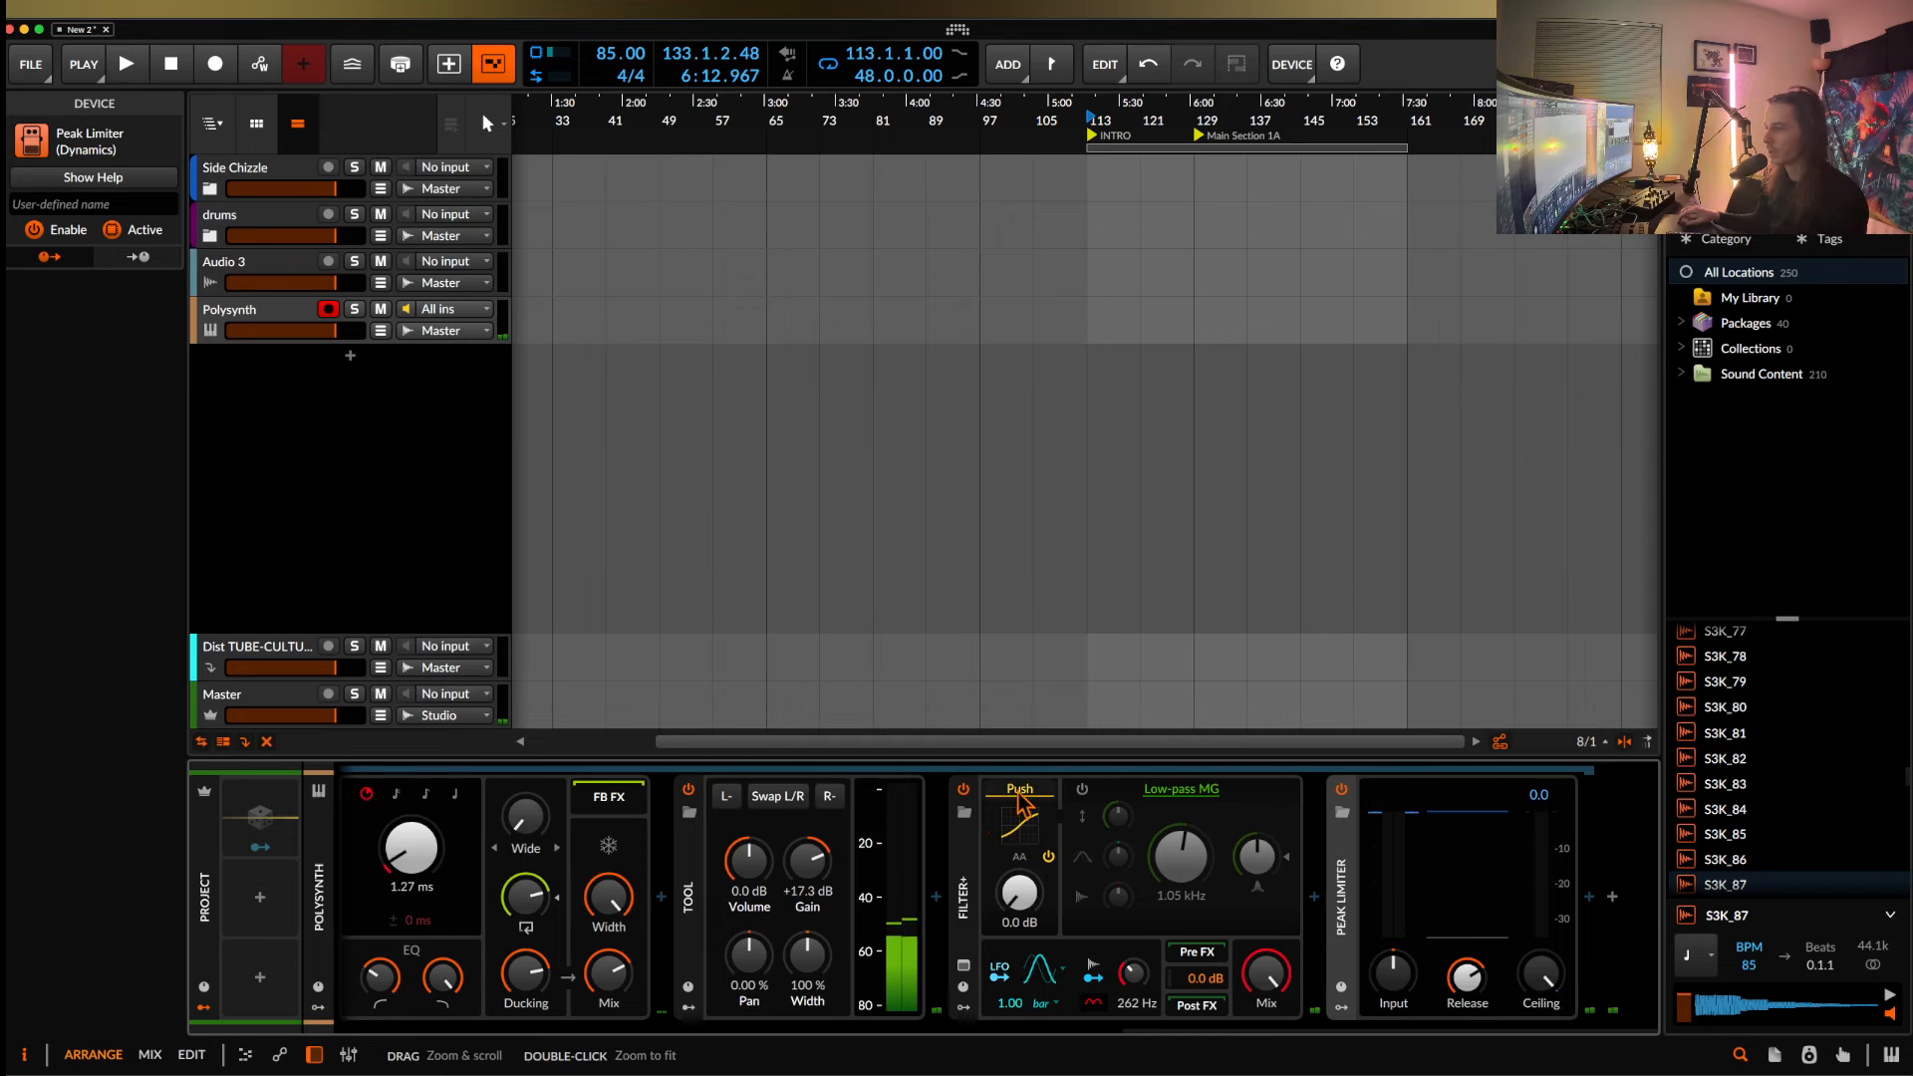
Select the Polysynth track to monitor its output level and set the Tool gain to +21.1 dB.
scroll(798, 837, left, 5)
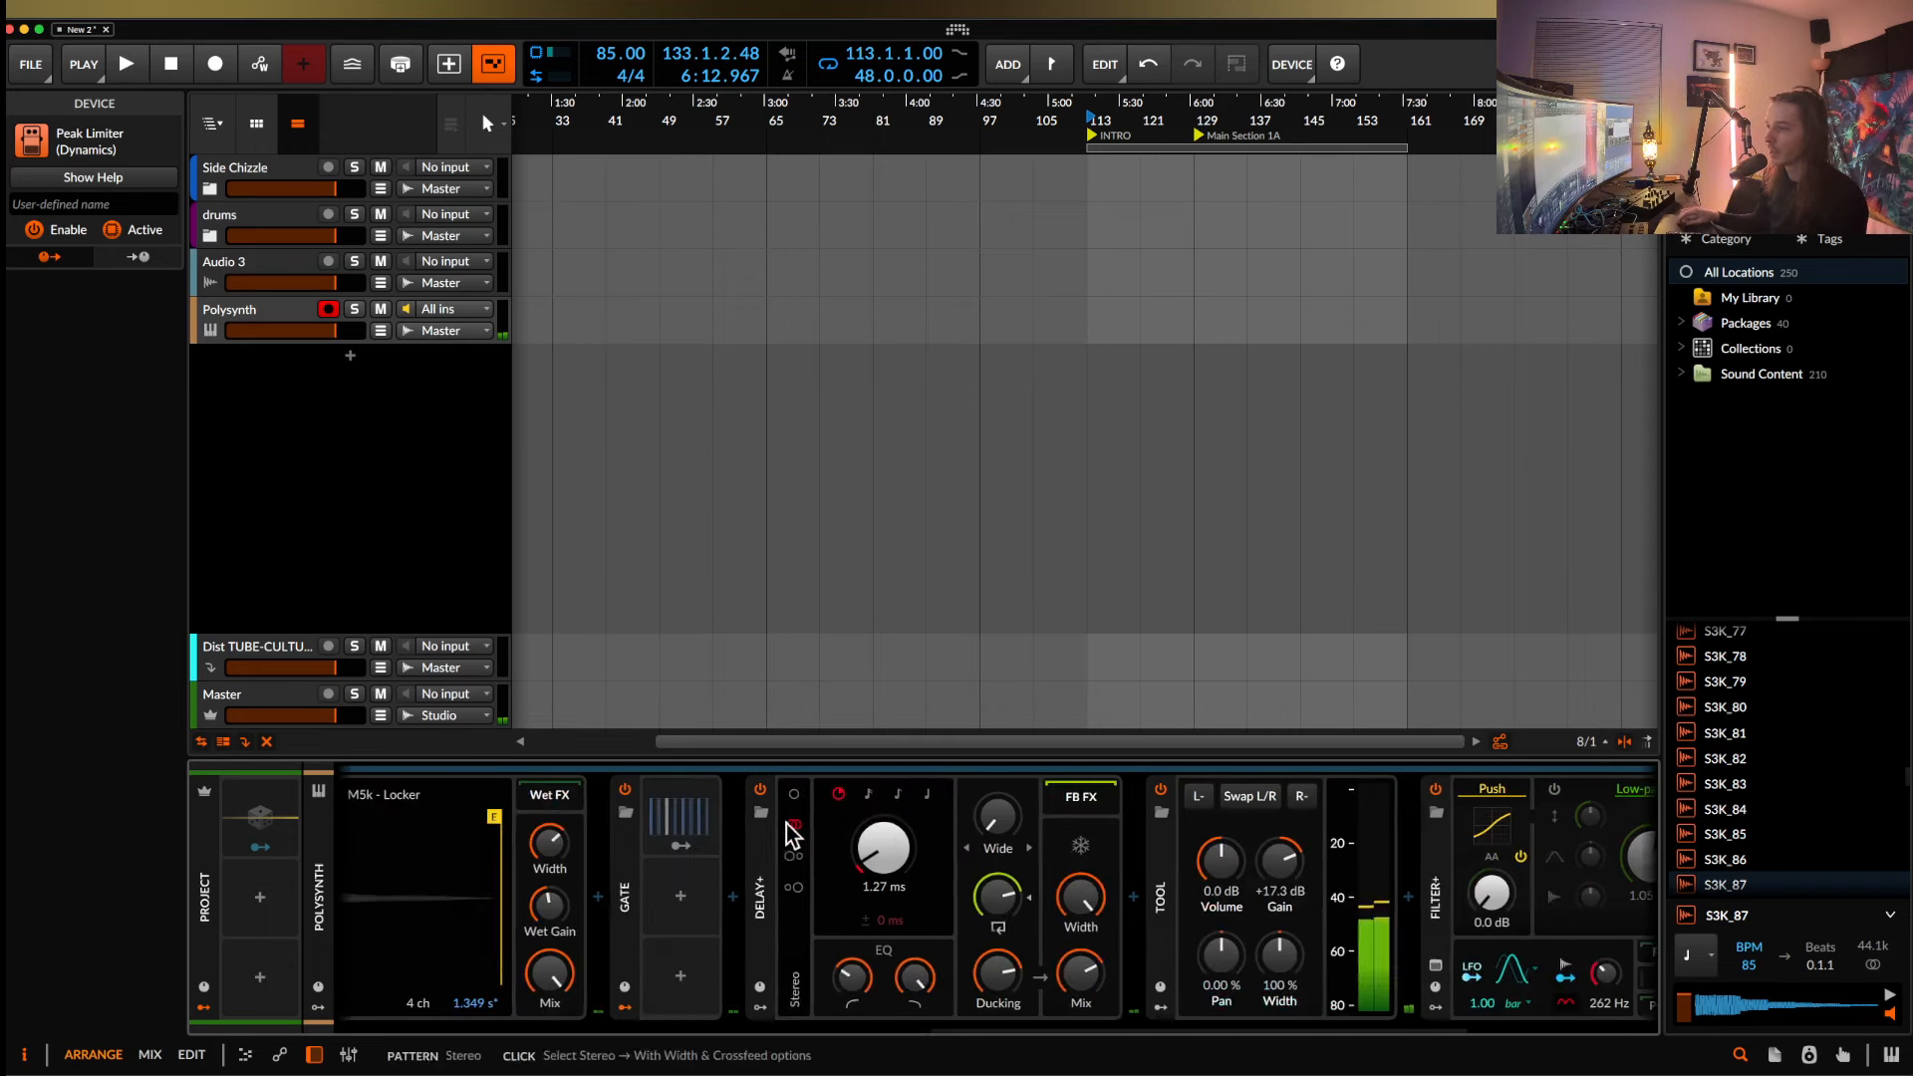
click(265, 325)
click(647, 772)
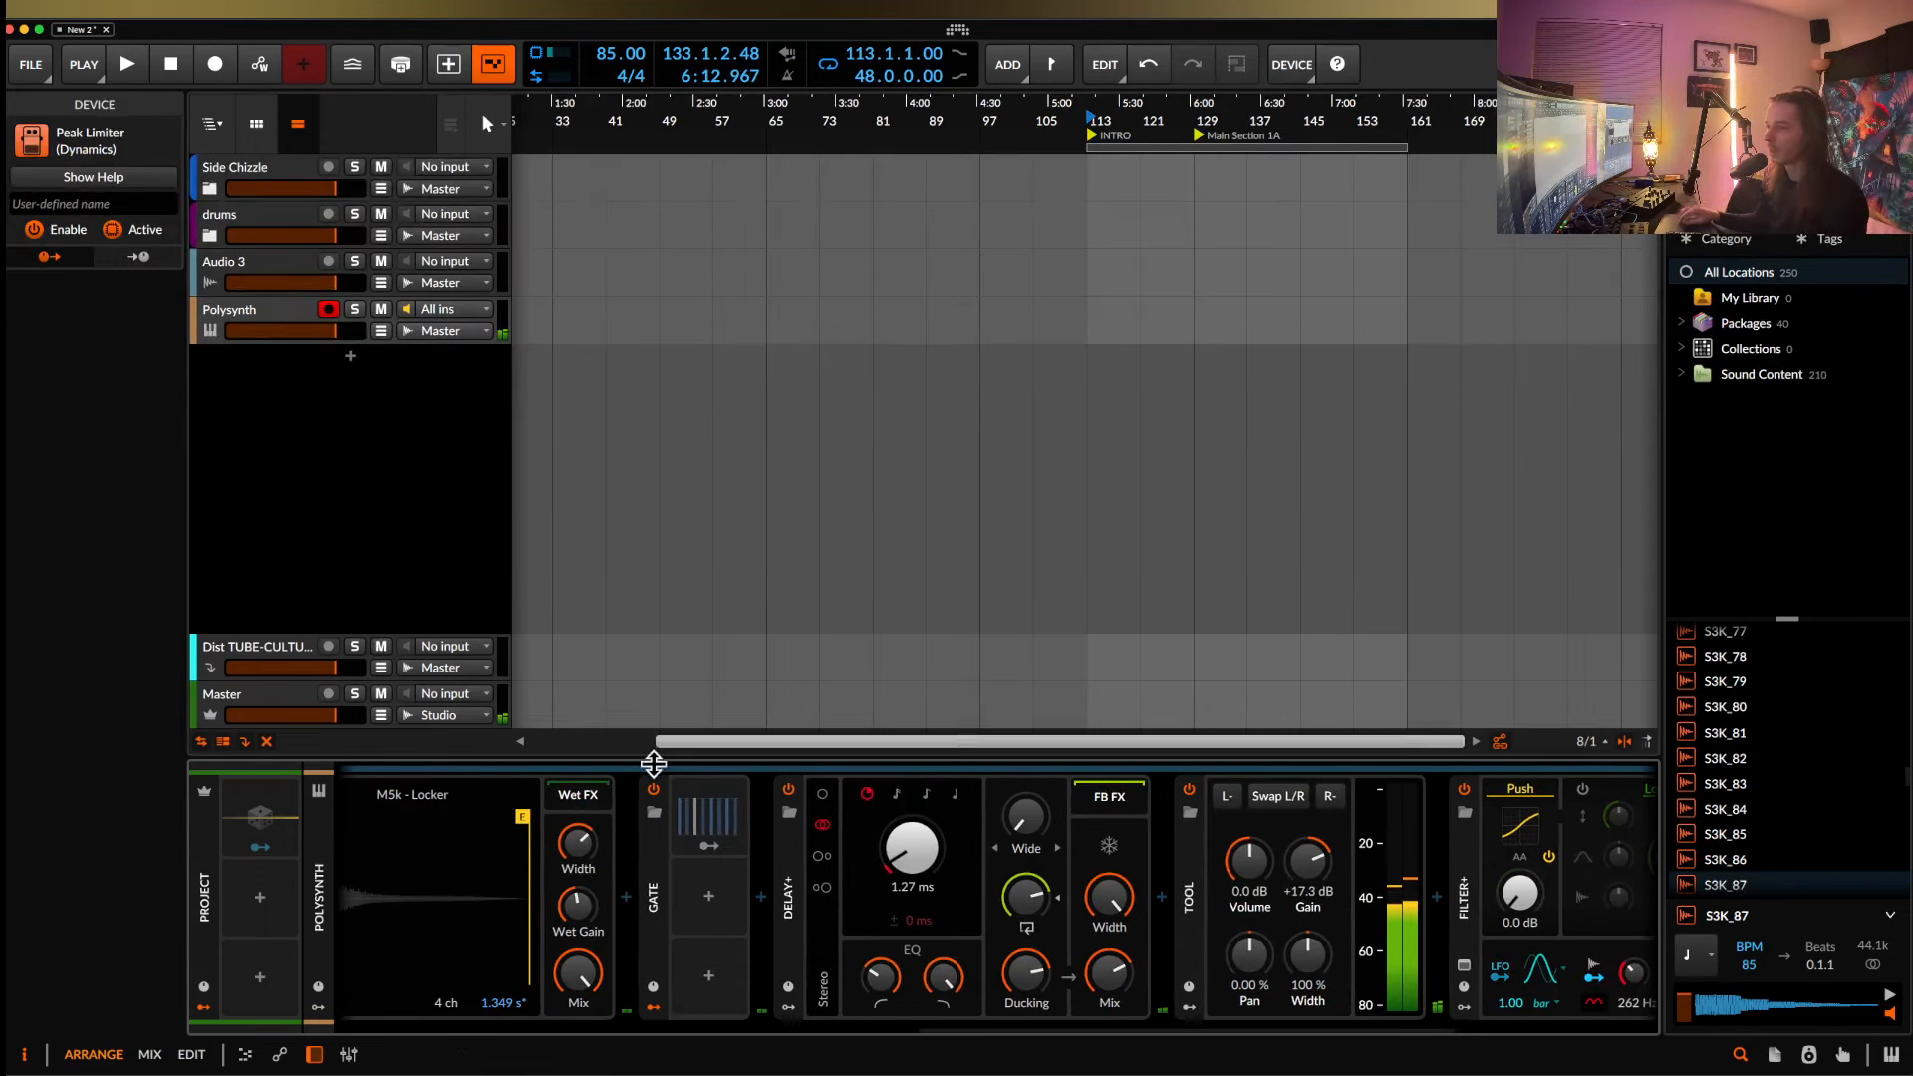
click(291, 324)
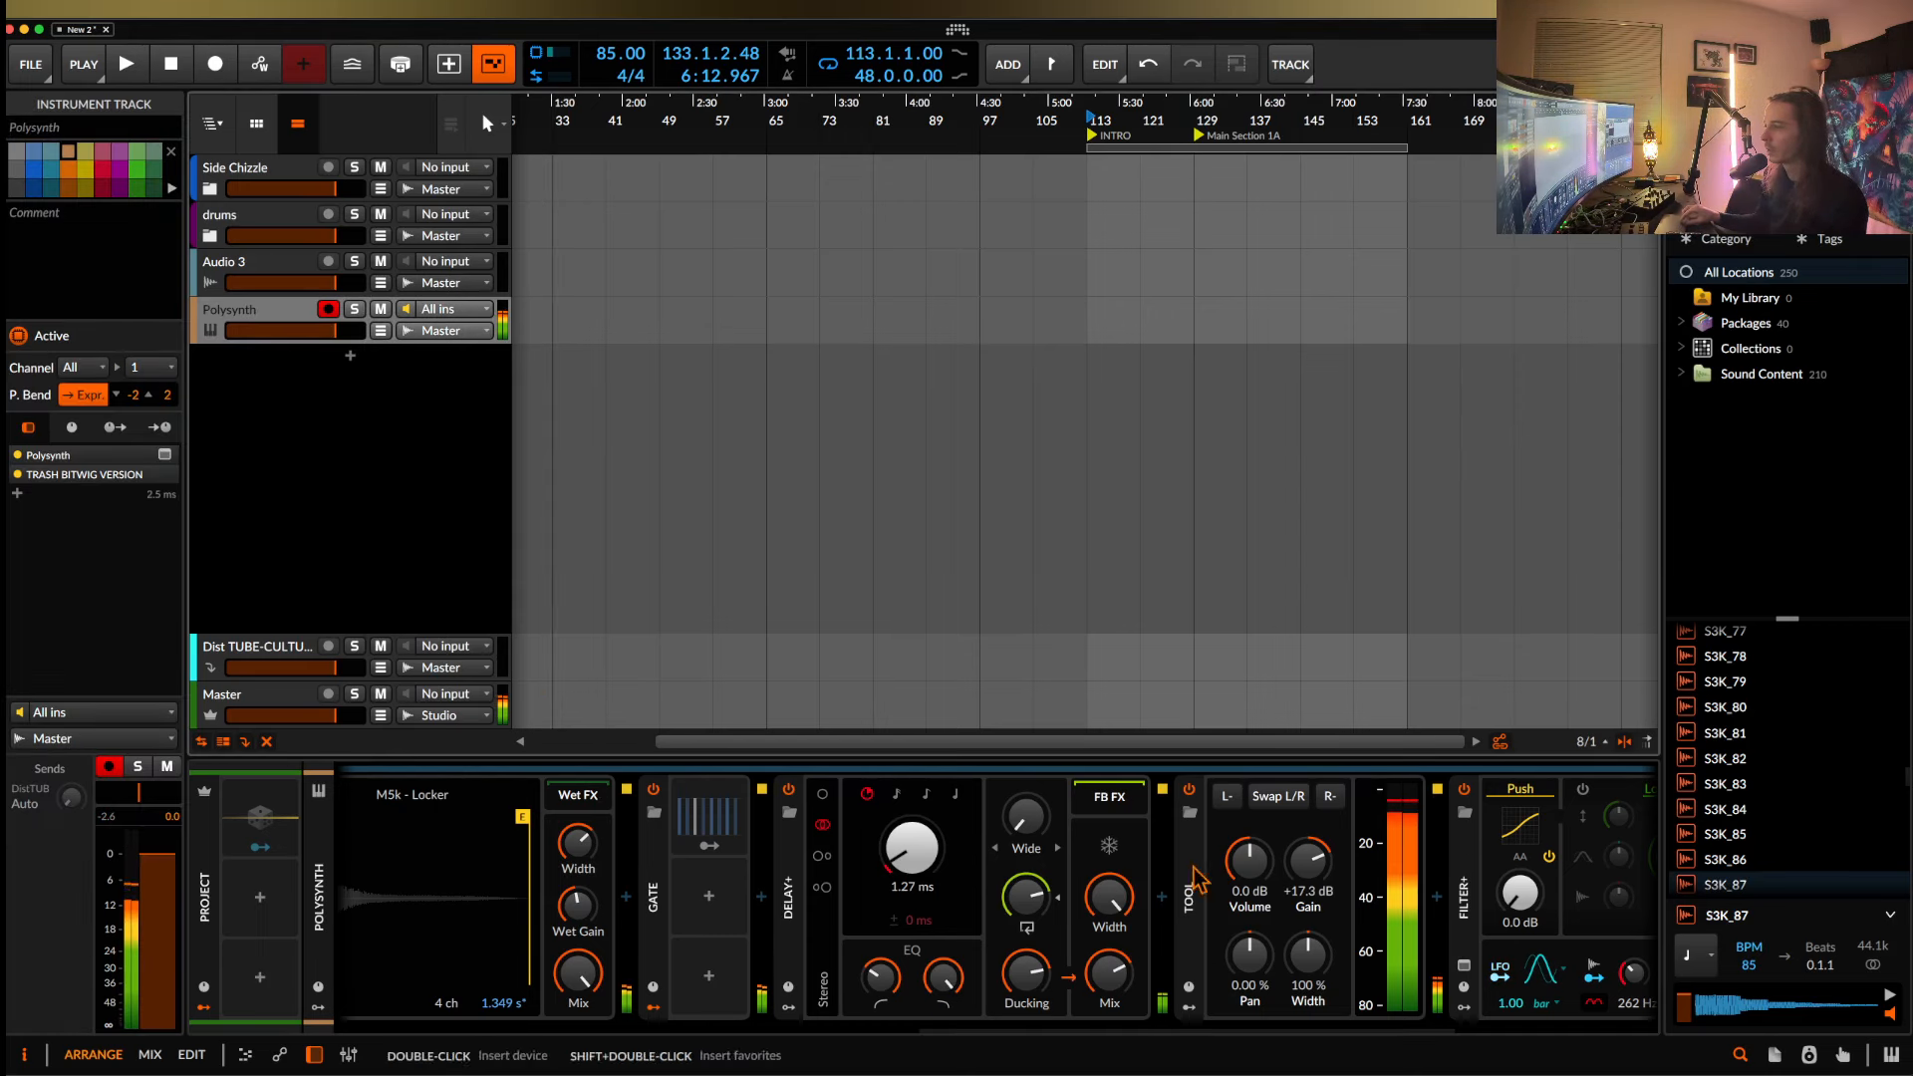
mouse_move(1309, 881)
mouse_down()
mouse_move(1309, 859)
mouse_move(1313, 877)
mouse_up()
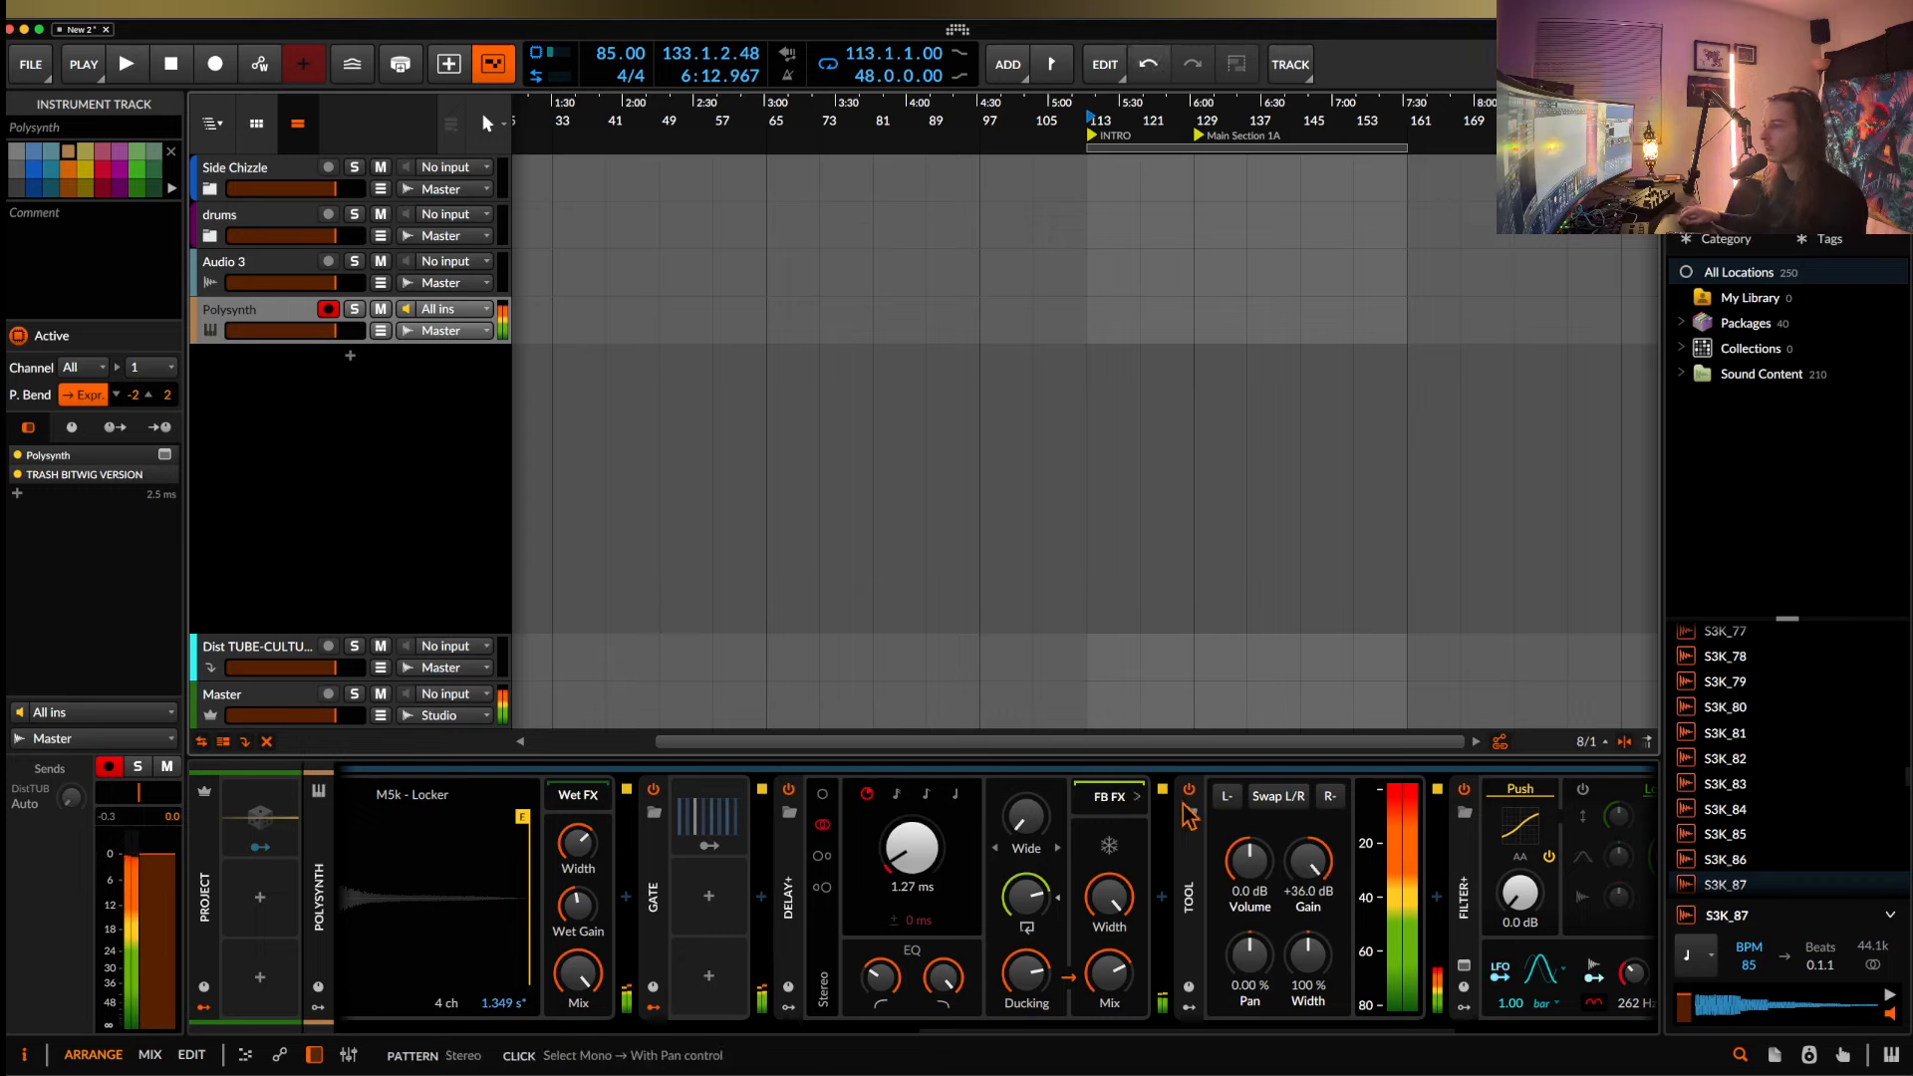
drag(1309, 859, 1308, 901)
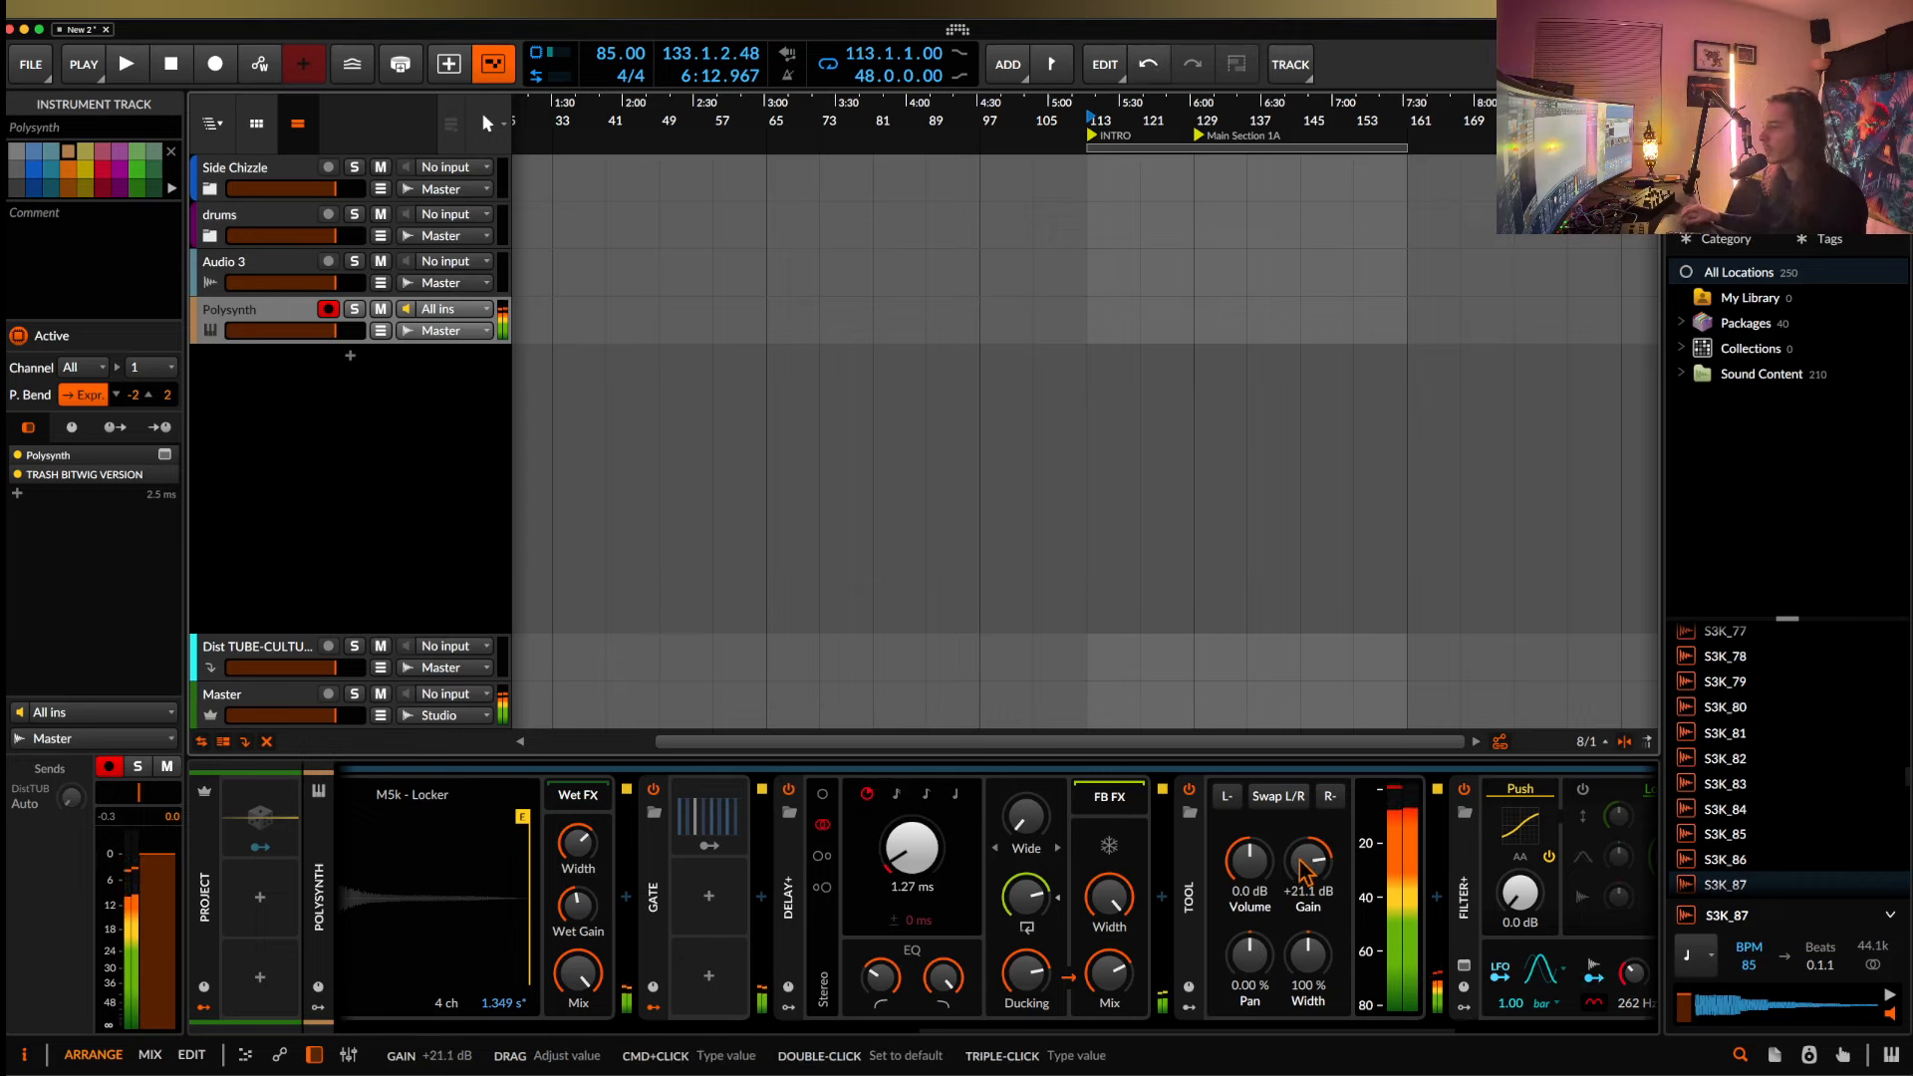
Set the Delay+ time to 274 ms with full Wide blur, lower the high cut, remove the ducking and raise the mix.
drag(1027, 817, 1026, 713)
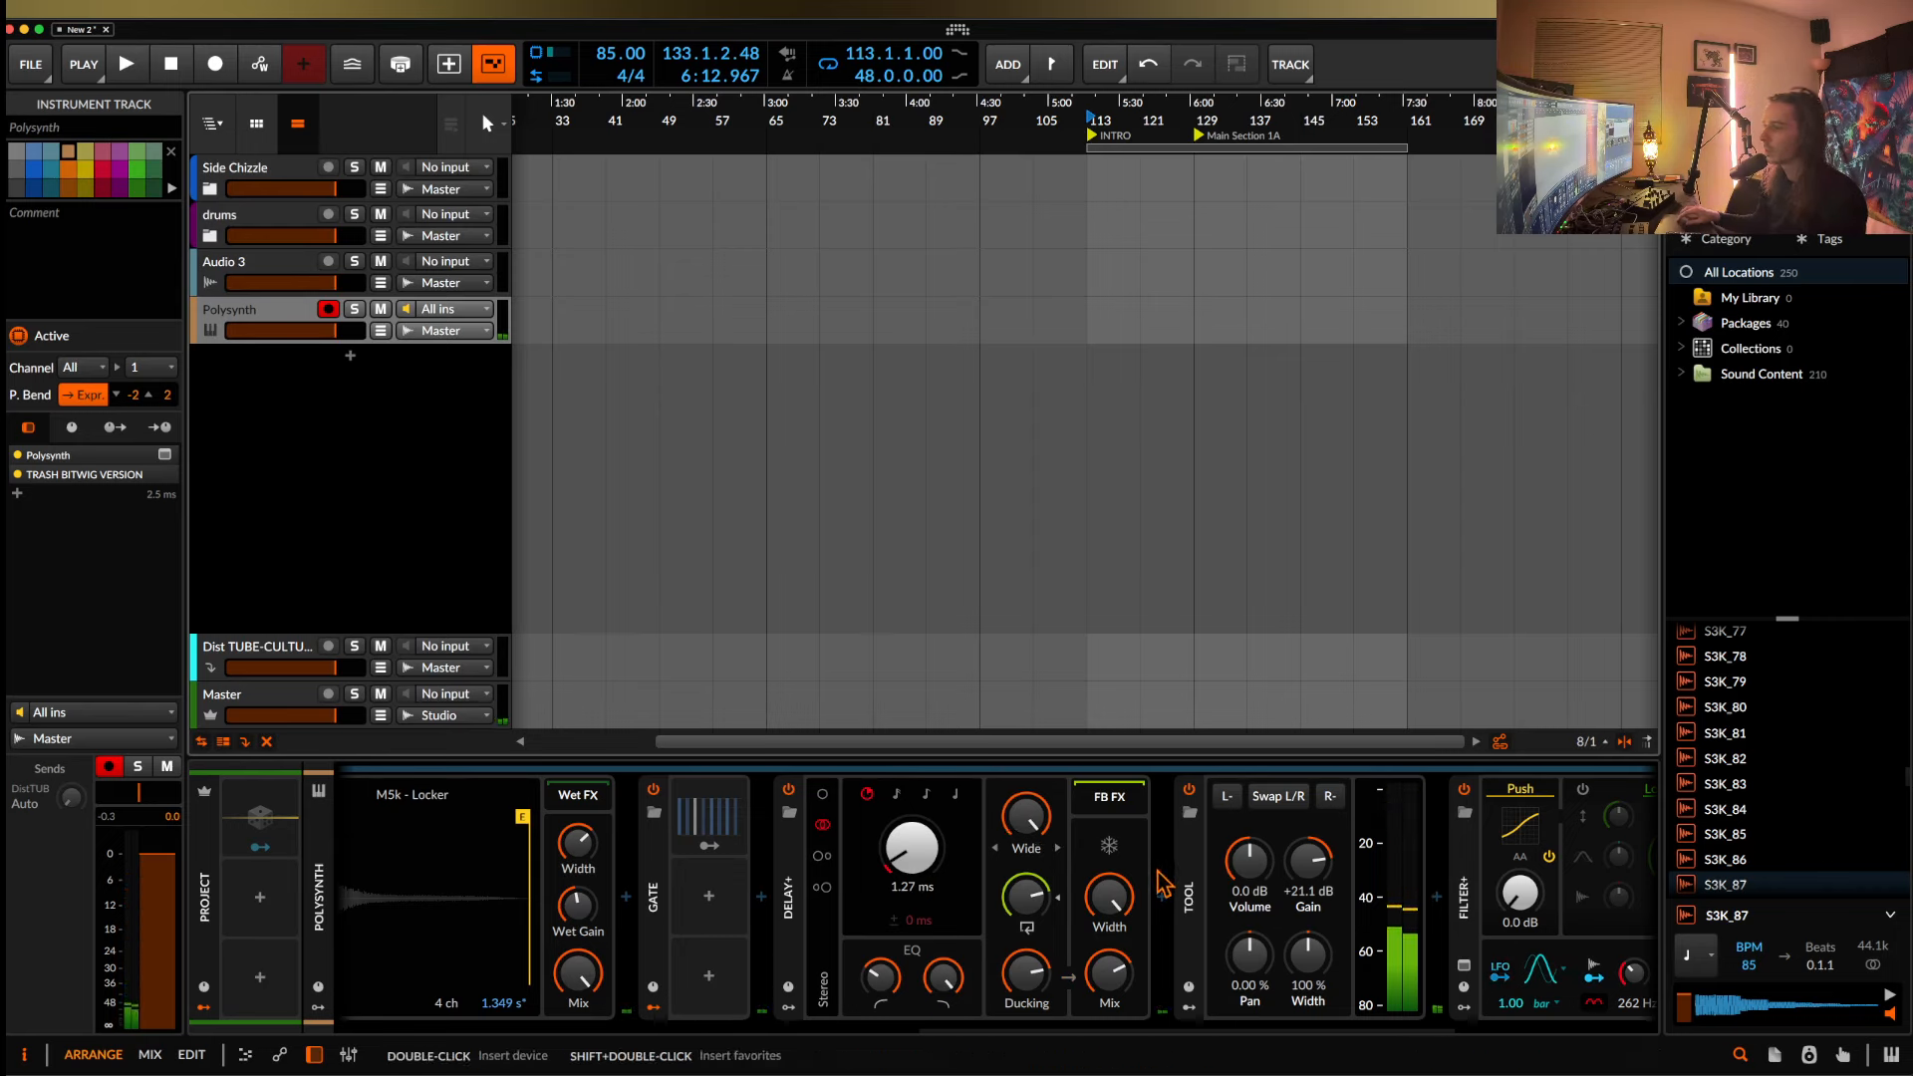
drag(944, 978, 944, 1040)
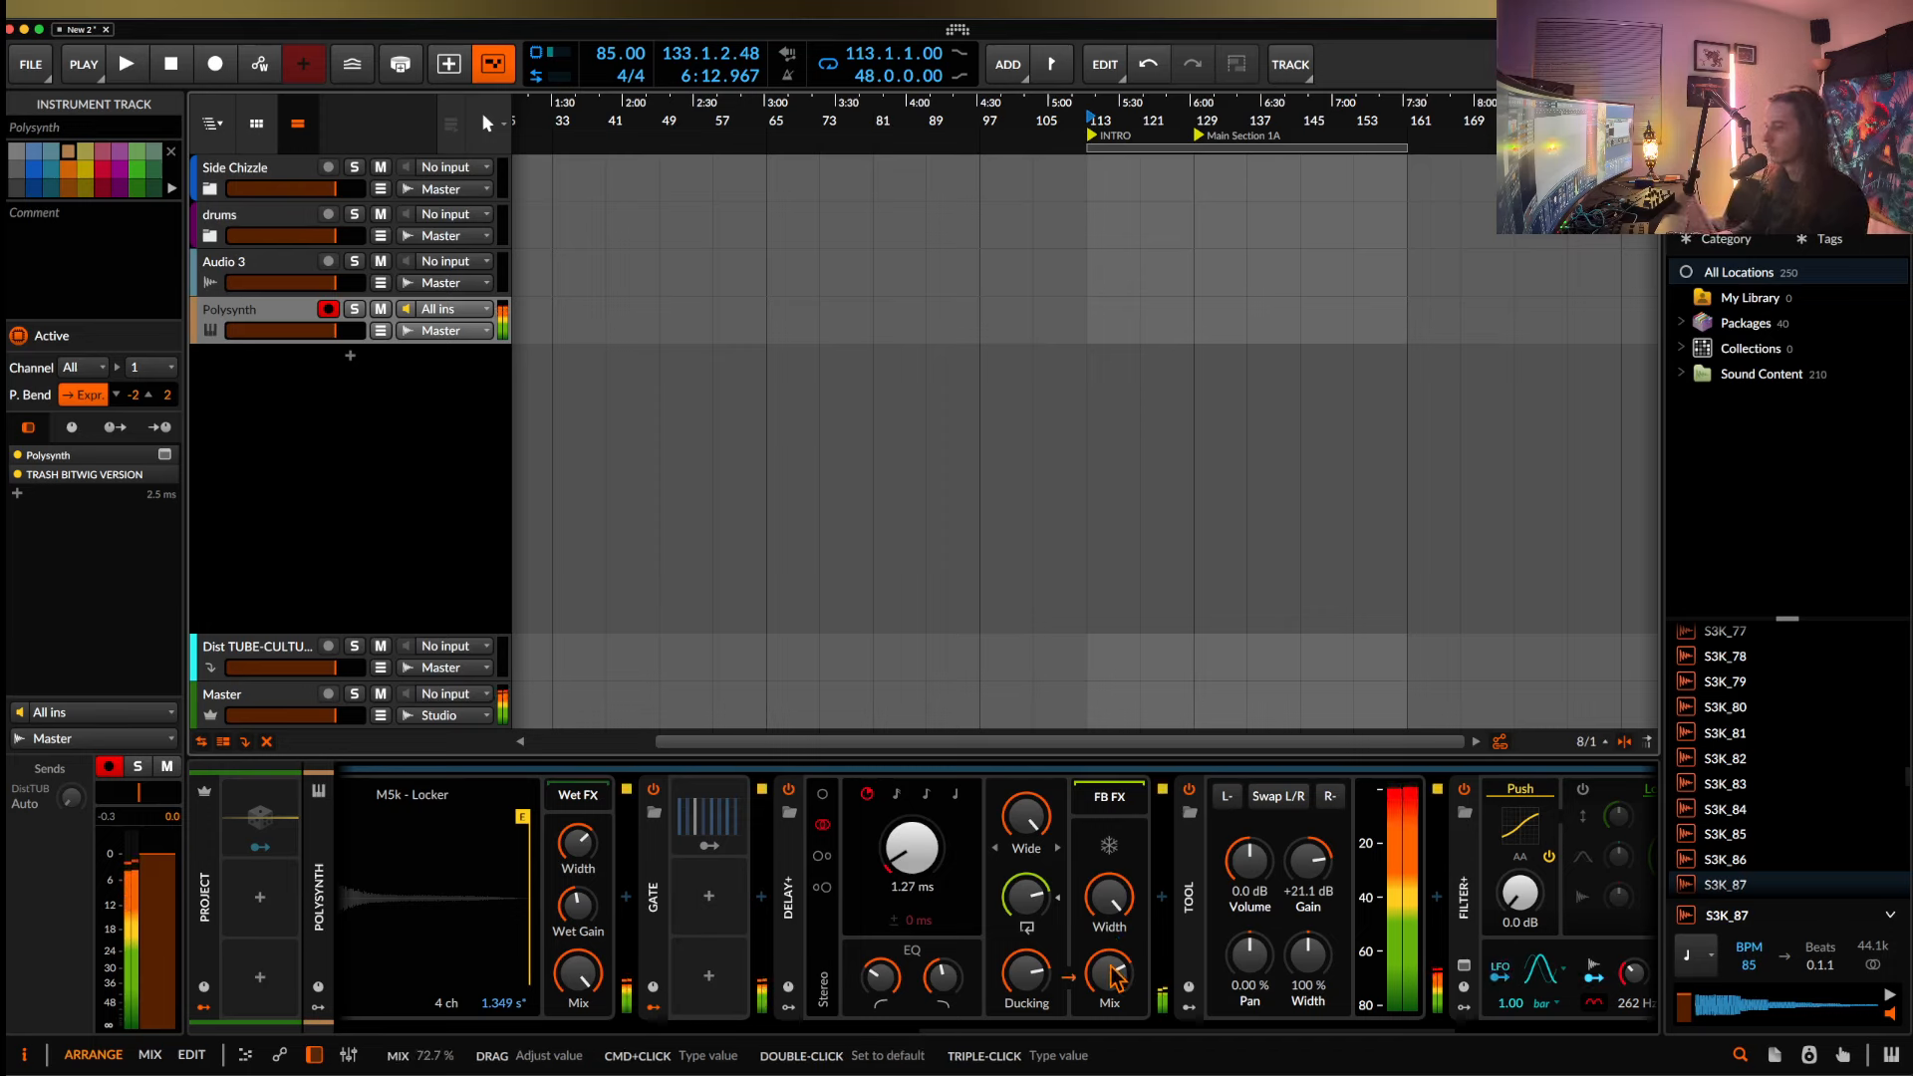
mouse_move(912, 848)
mouse_down()
mouse_move(912, 822)
mouse_move(909, 841)
mouse_up()
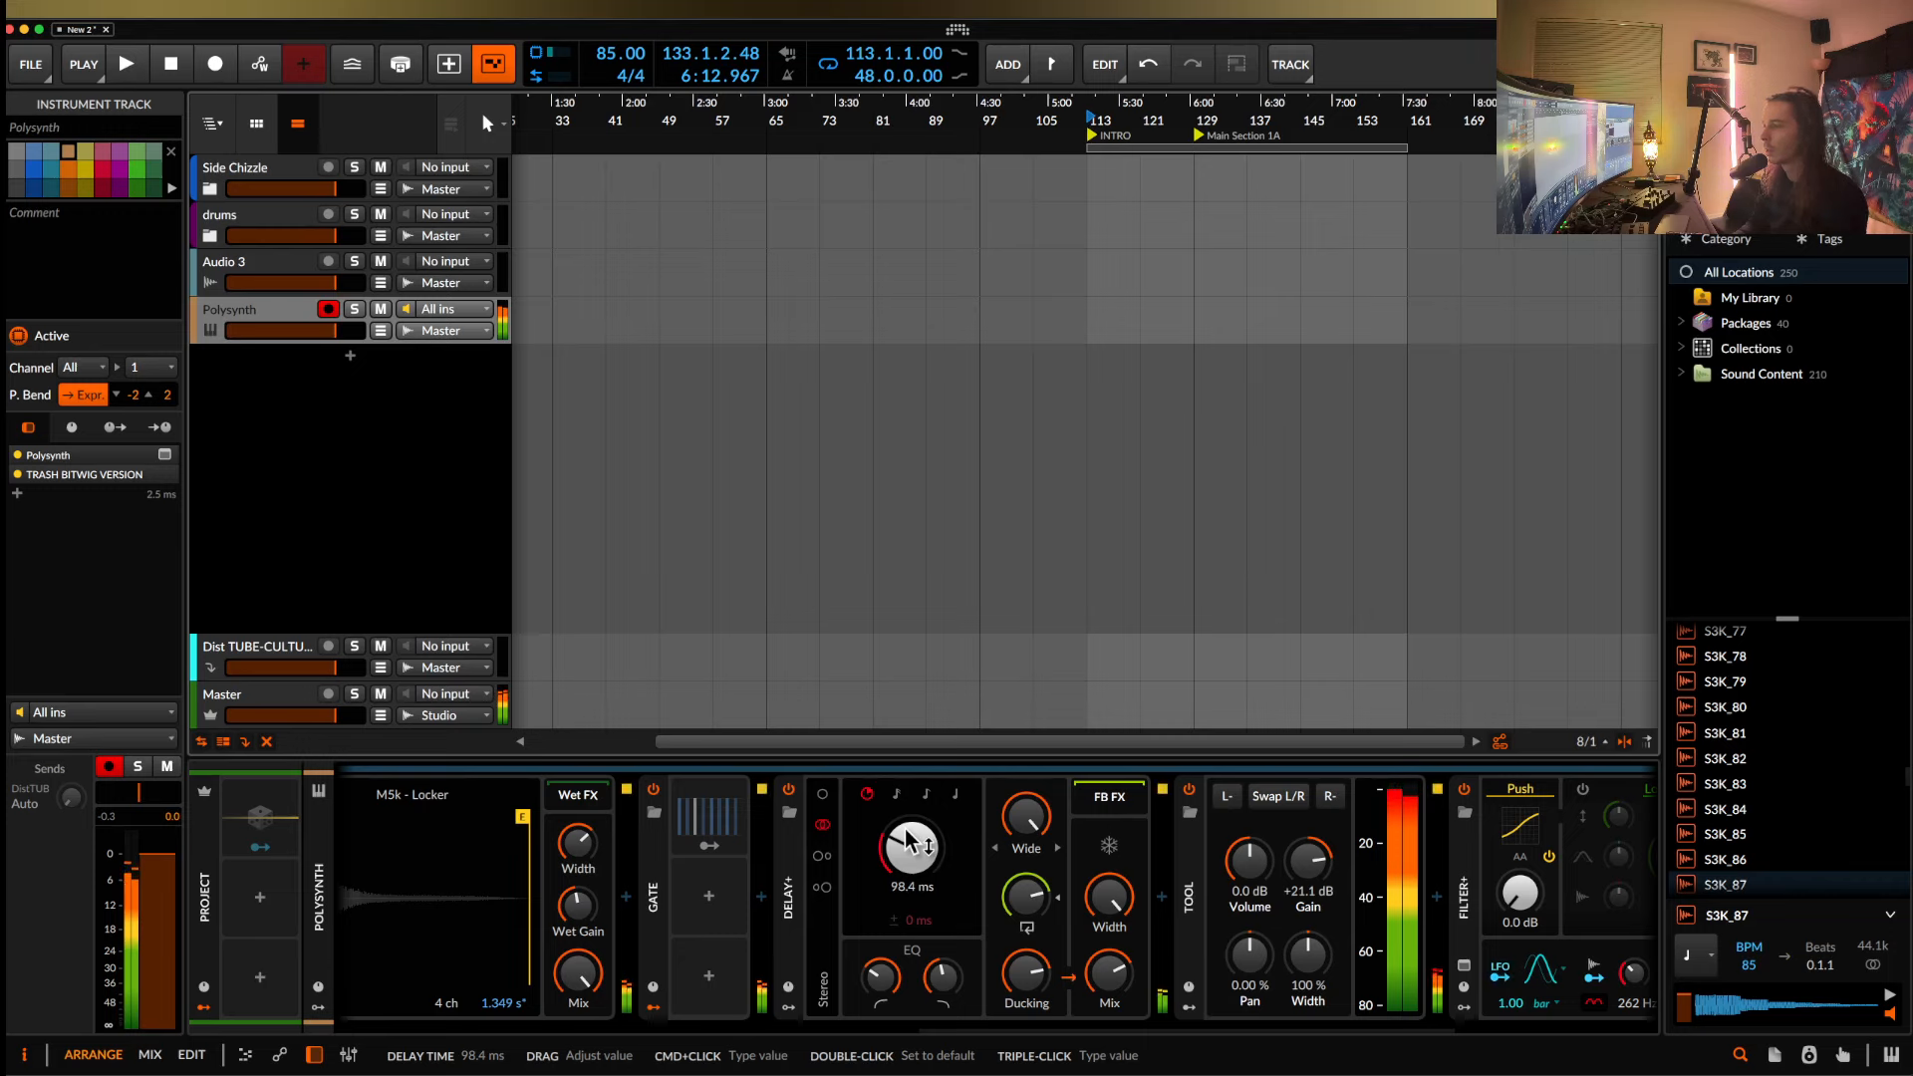
drag(1109, 974, 942, 972)
drag(912, 853, 909, 870)
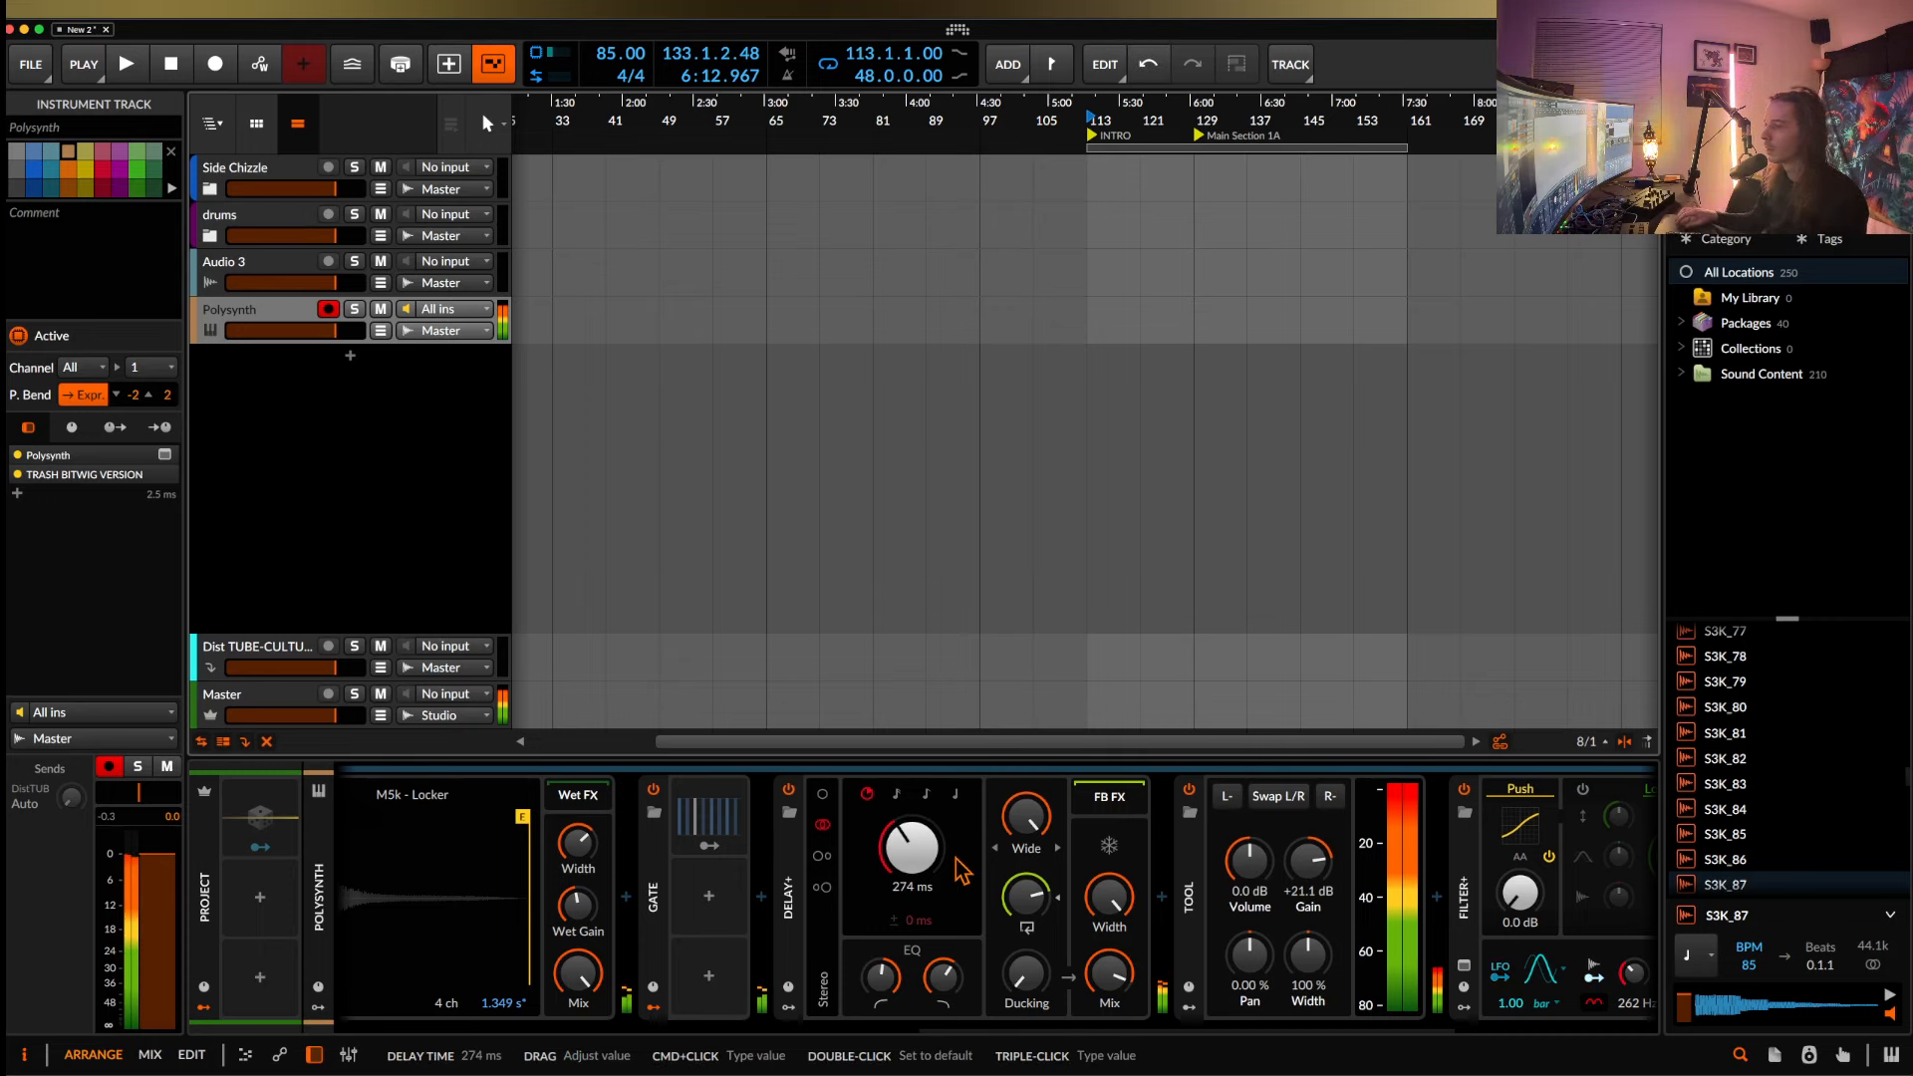
Collapse the Delay+ and M5k - Locker convolution devices in the chain.
scroll(963, 869, left, 5)
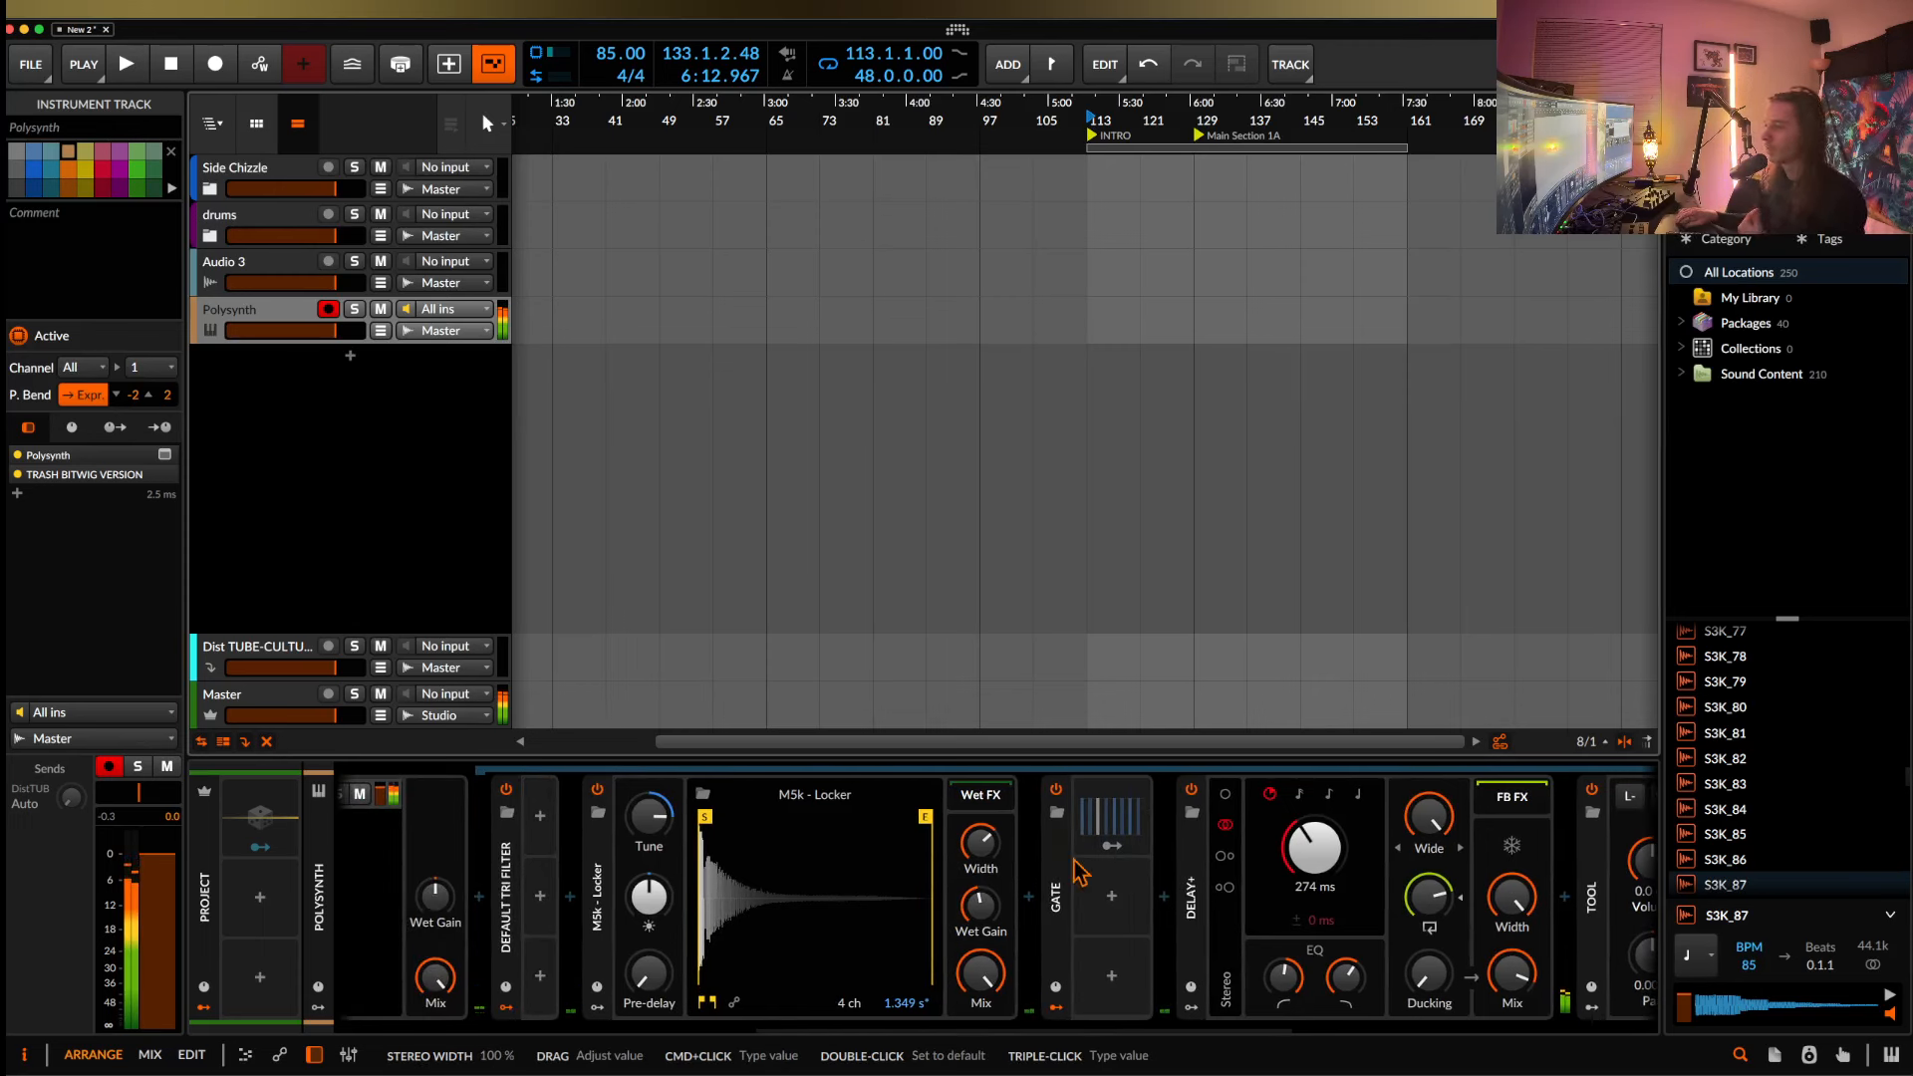
double_click(1196, 857)
double_click(1198, 855)
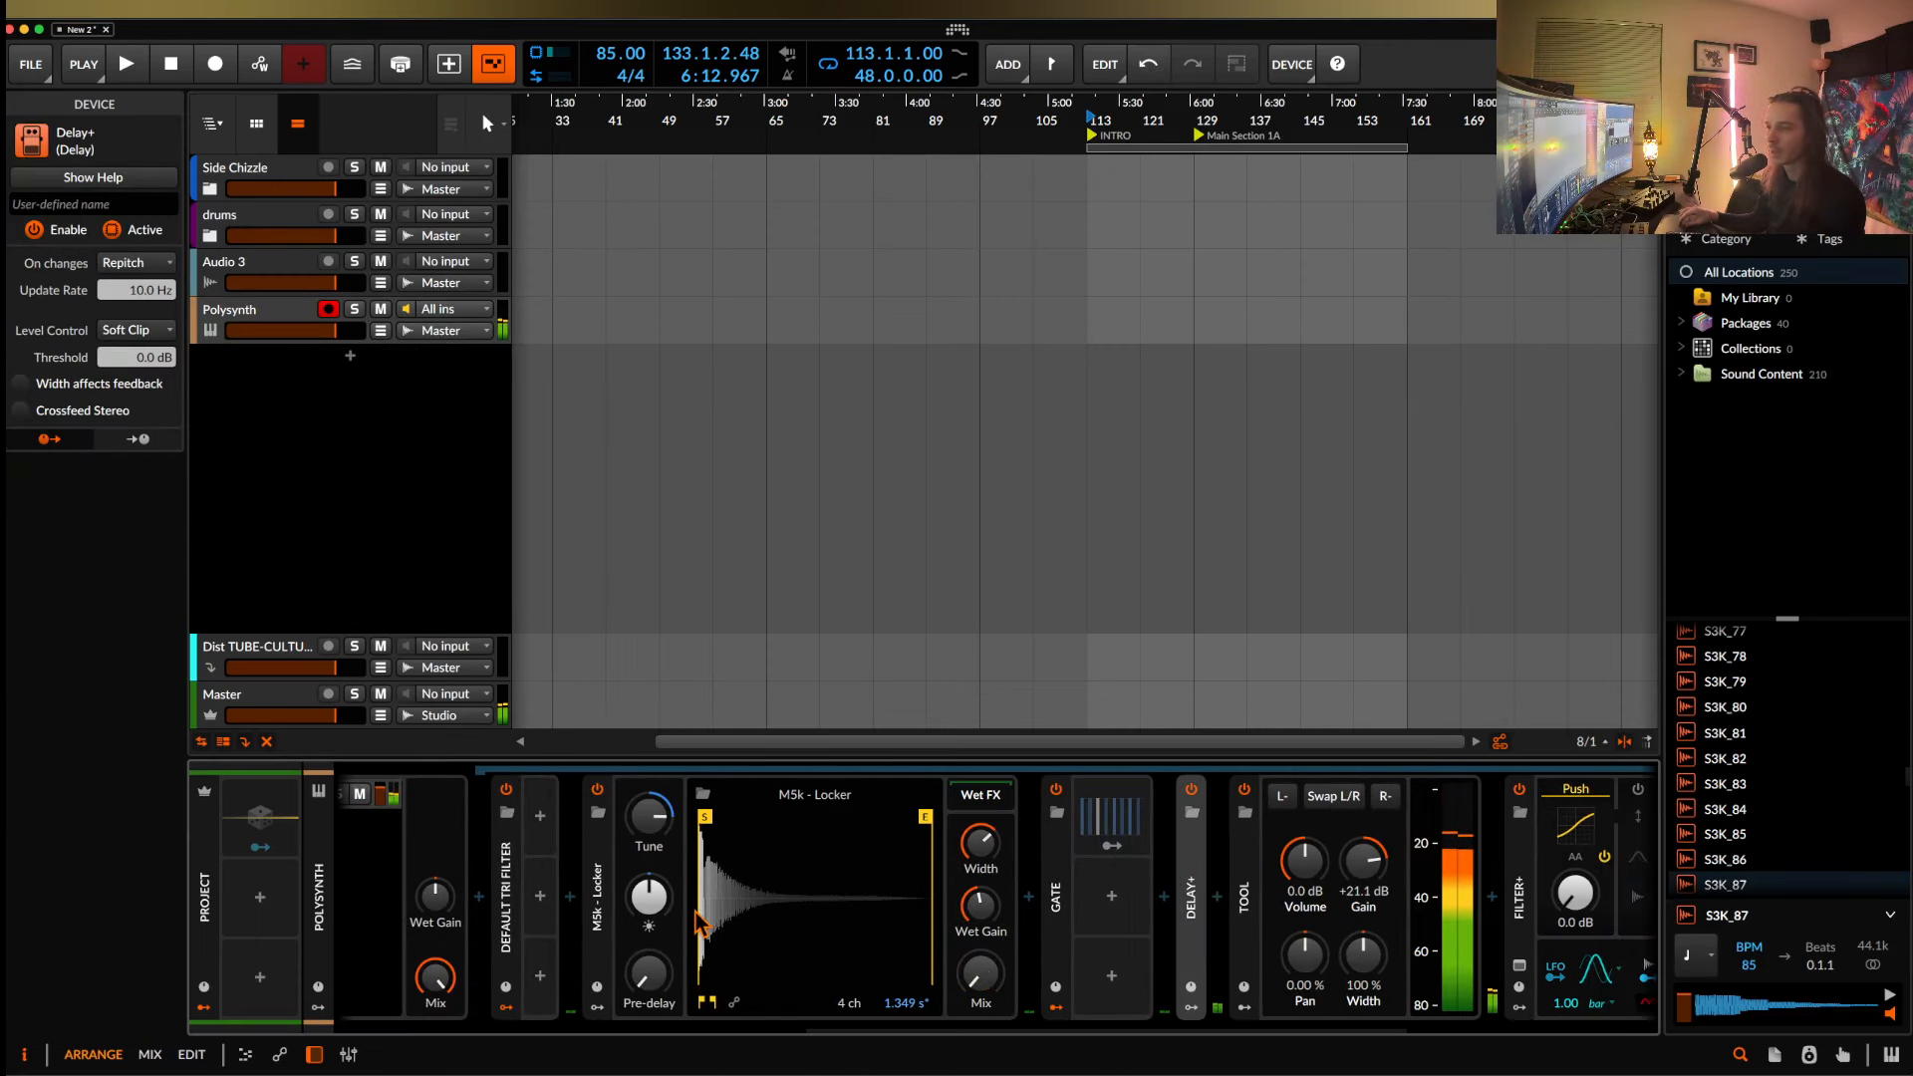
double_click(603, 874)
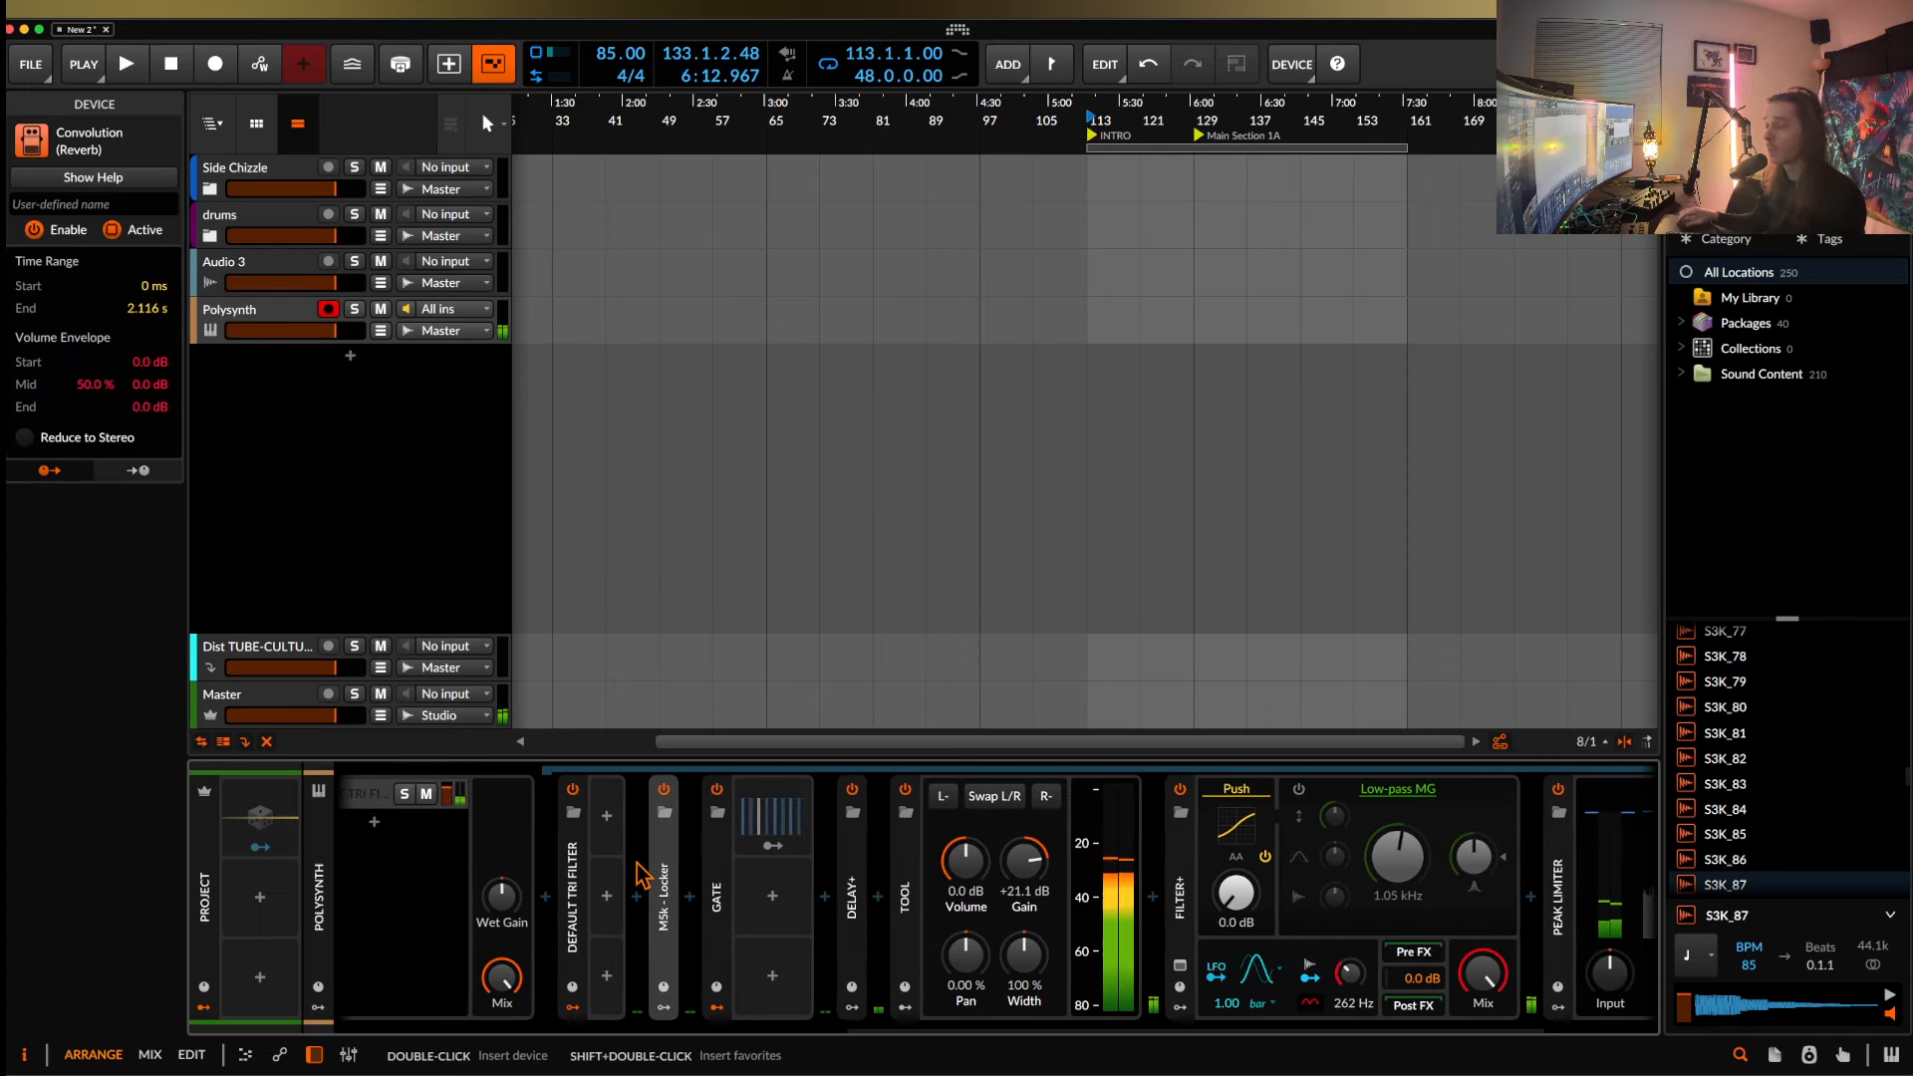
Hide the Gate's modulators and collapse the Gate and Tool devices.
double_click(714, 889)
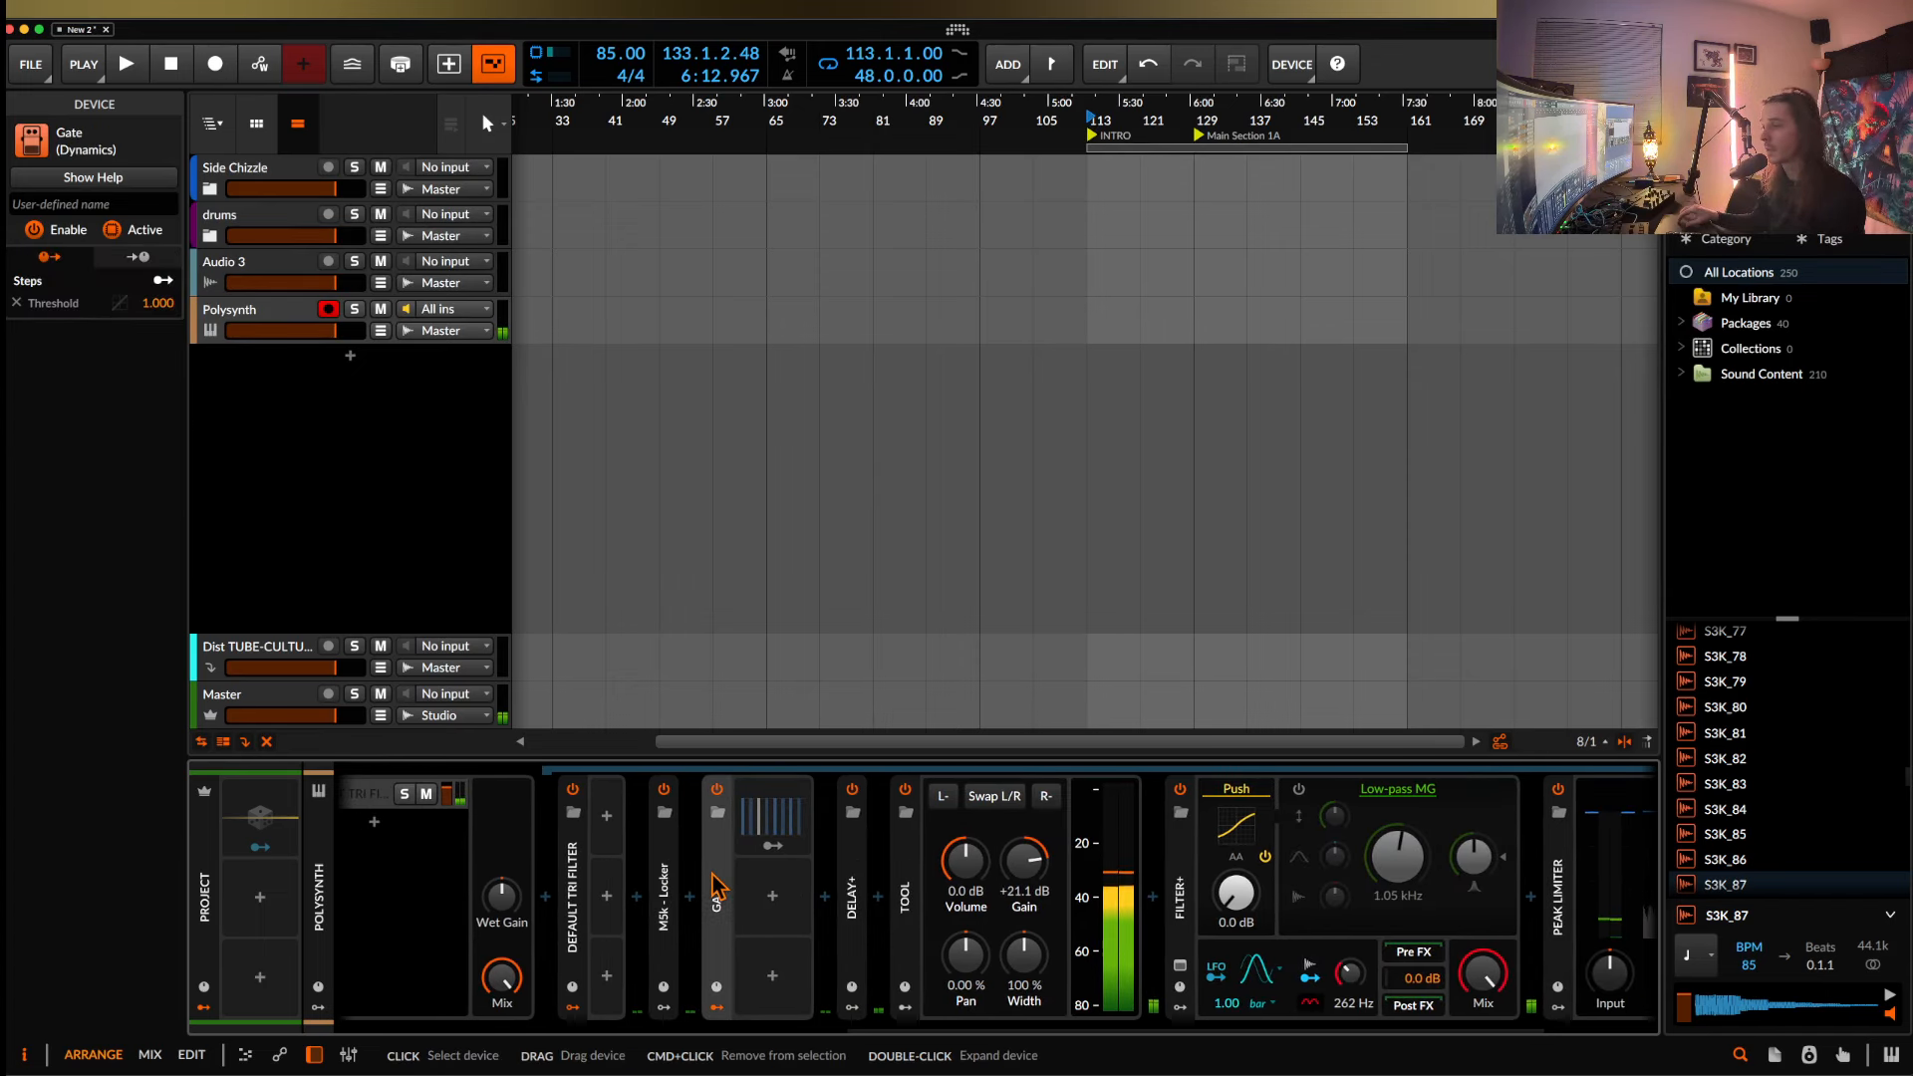
click(718, 1008)
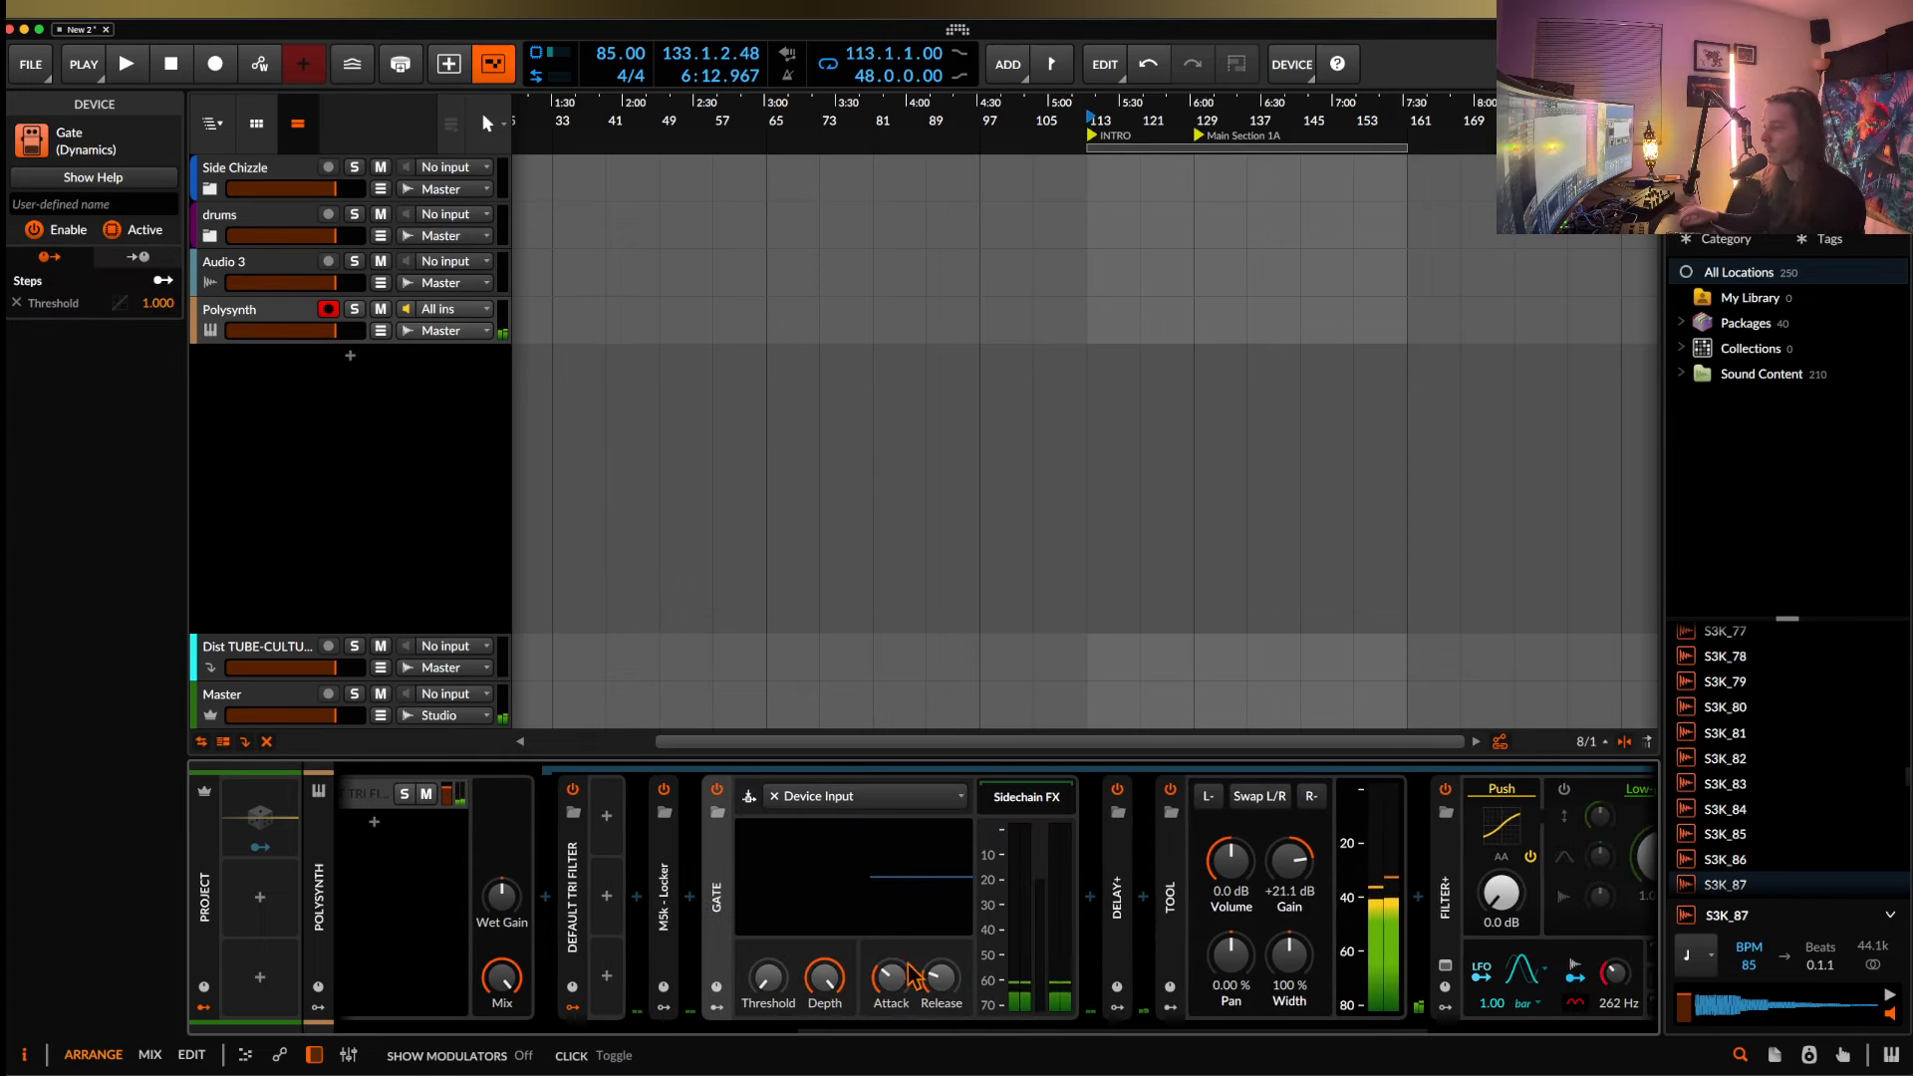
double_click(1165, 947)
double_click(717, 859)
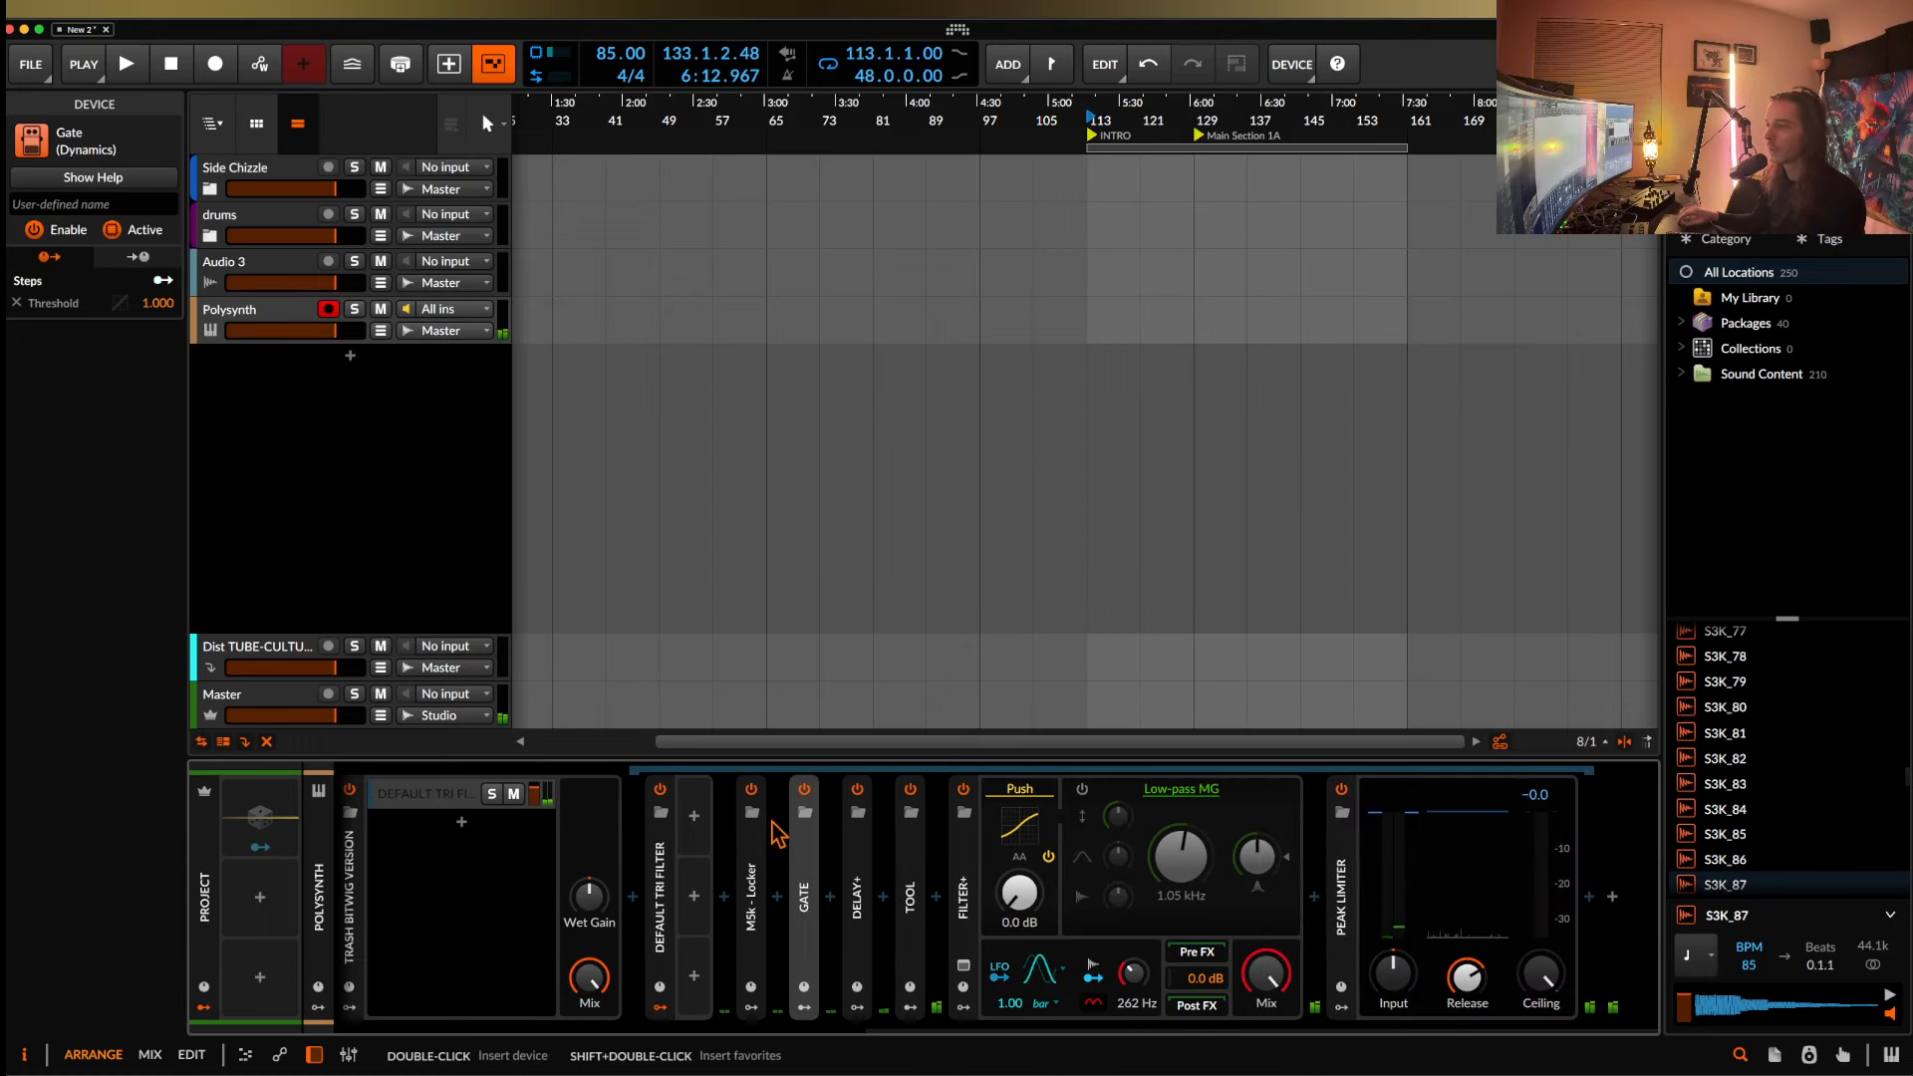
scroll(1118, 912, left, 6)
scroll(1116, 906, left, 1)
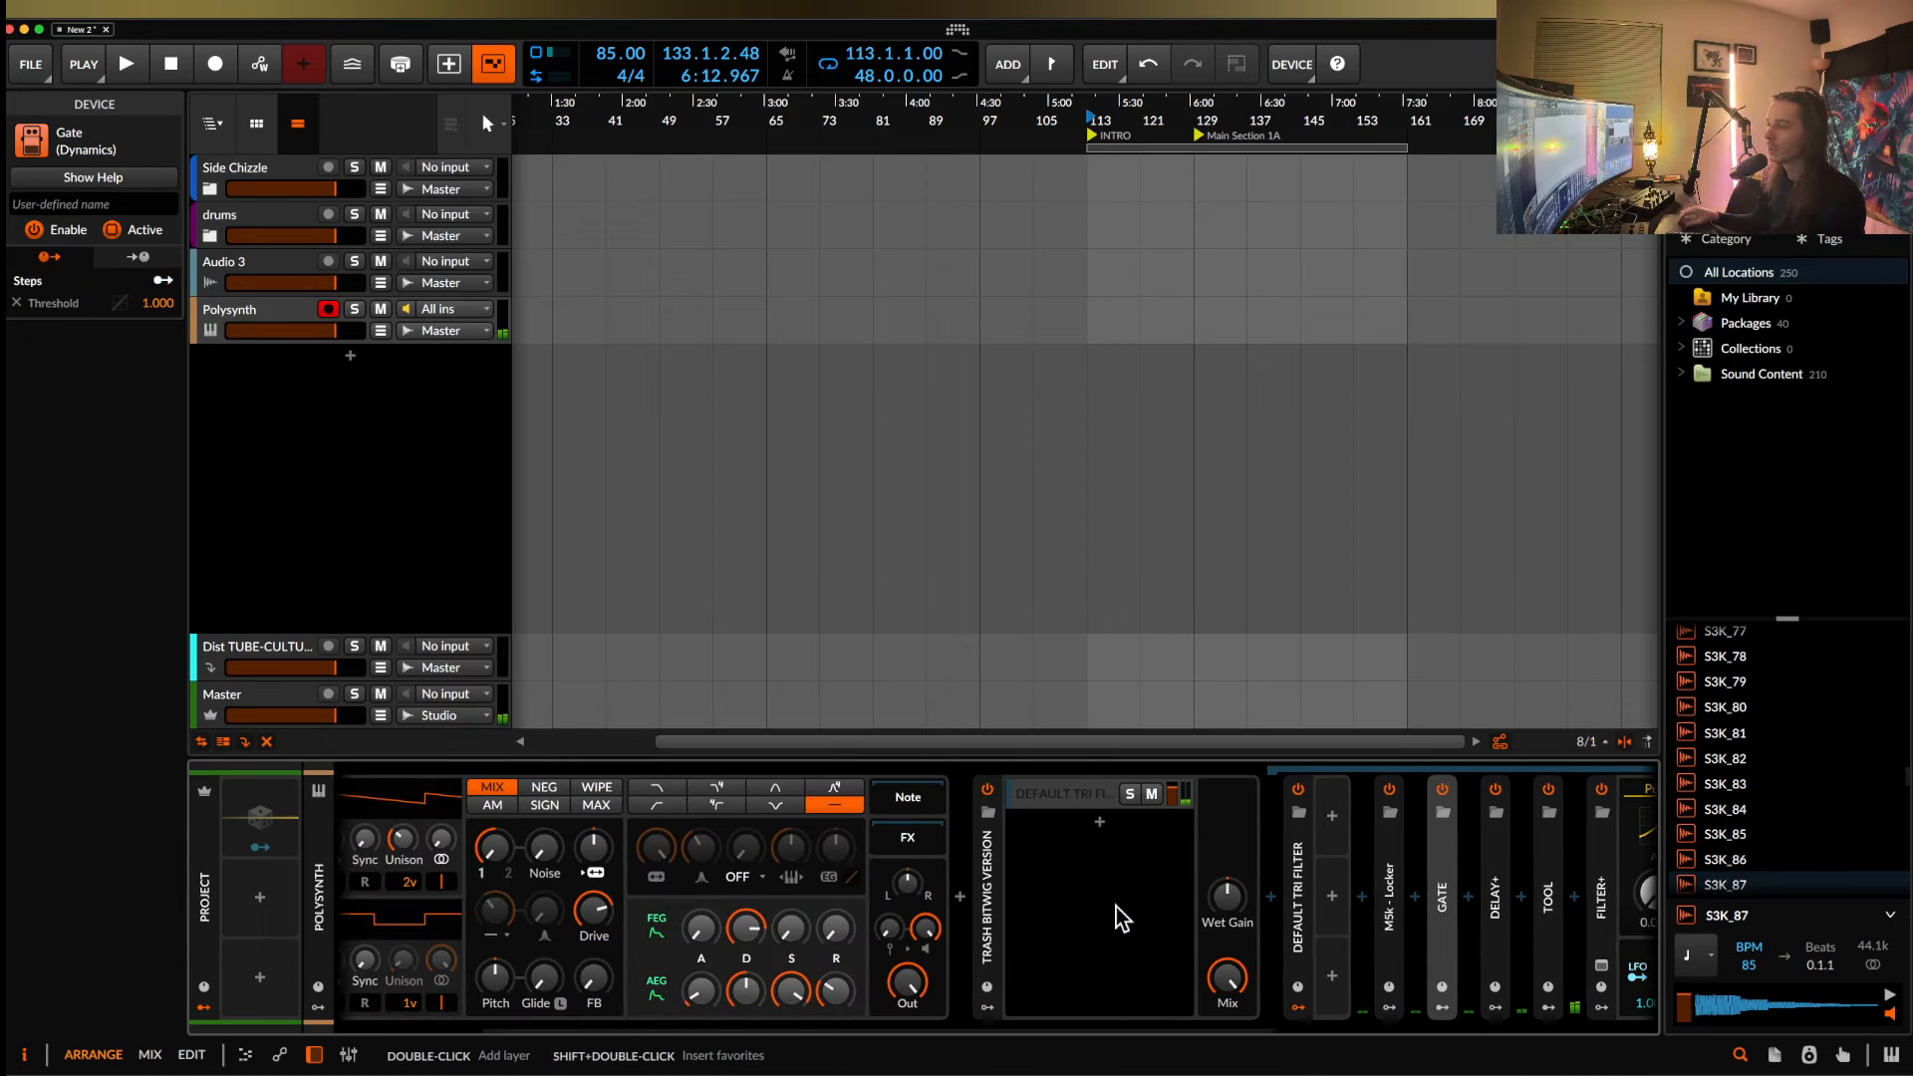
scroll(1116, 907, left, 2)
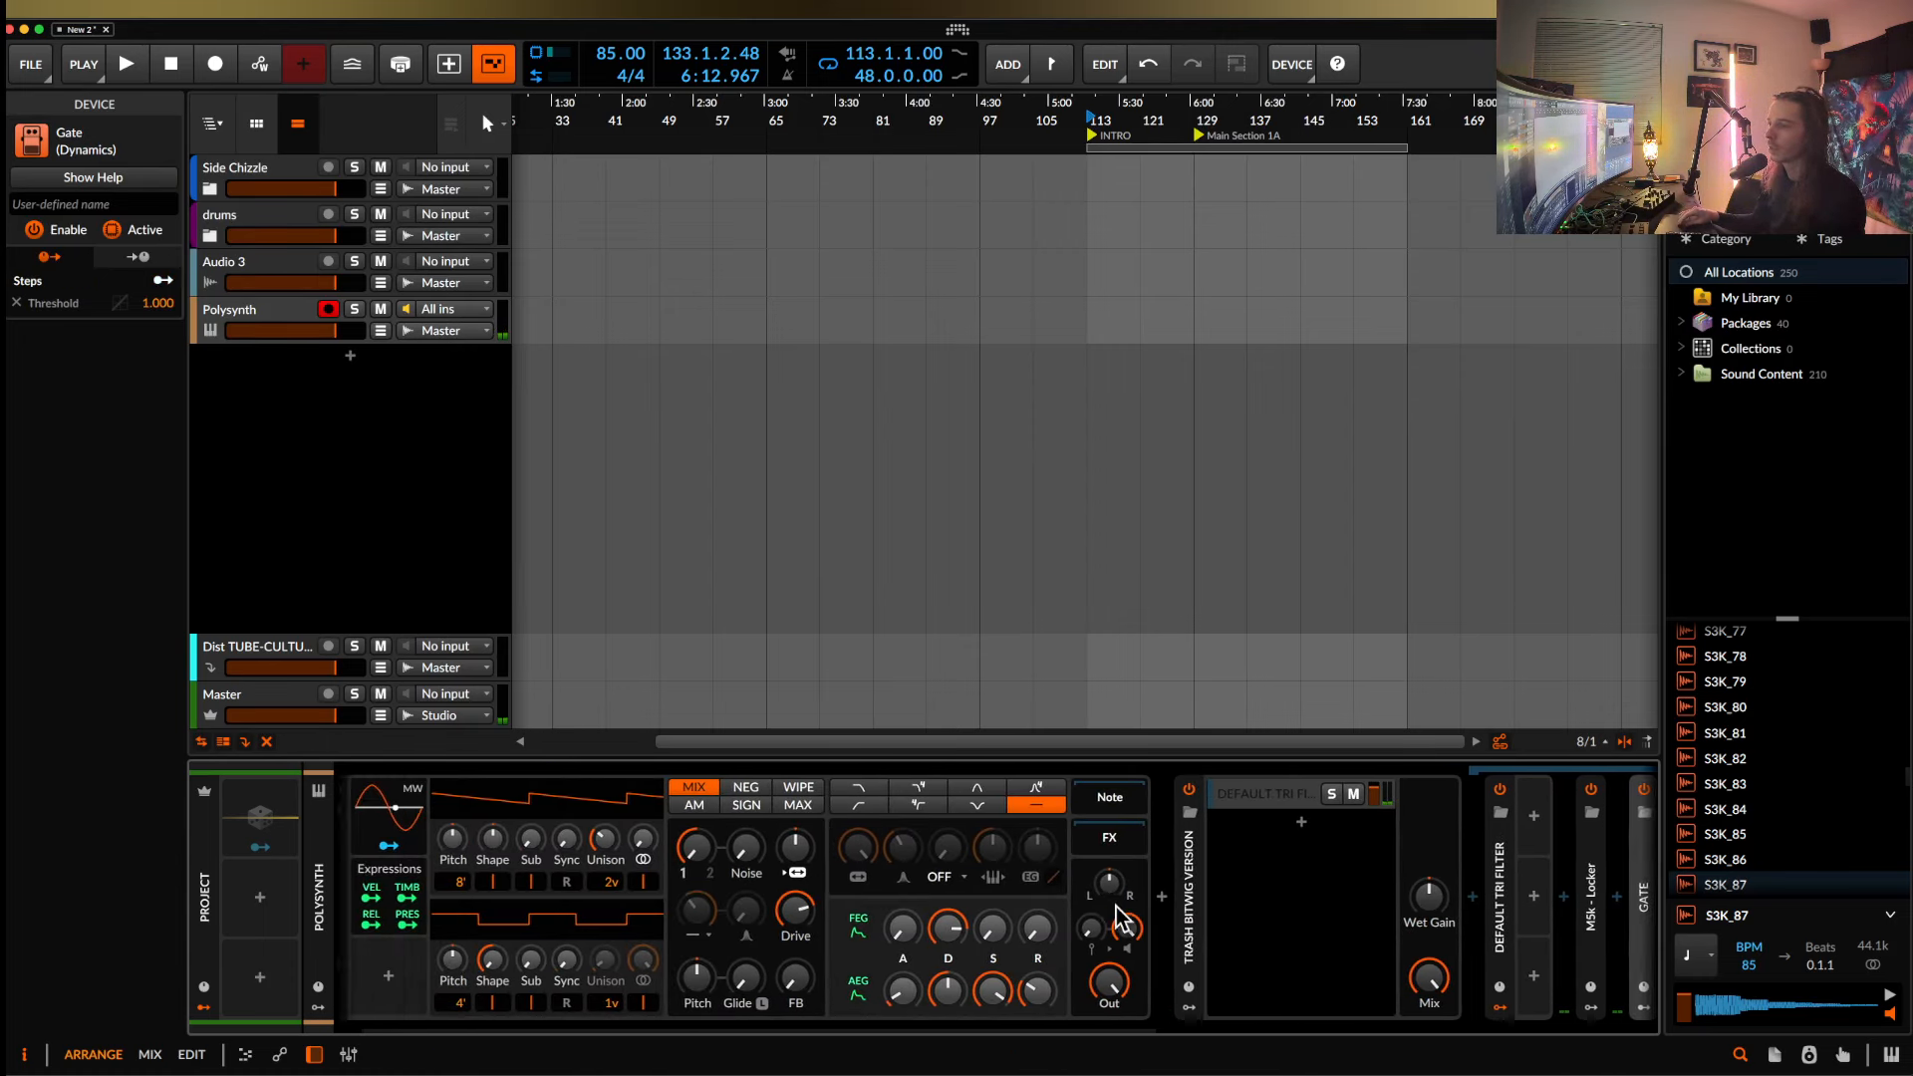
scroll(1121, 916, right, 4)
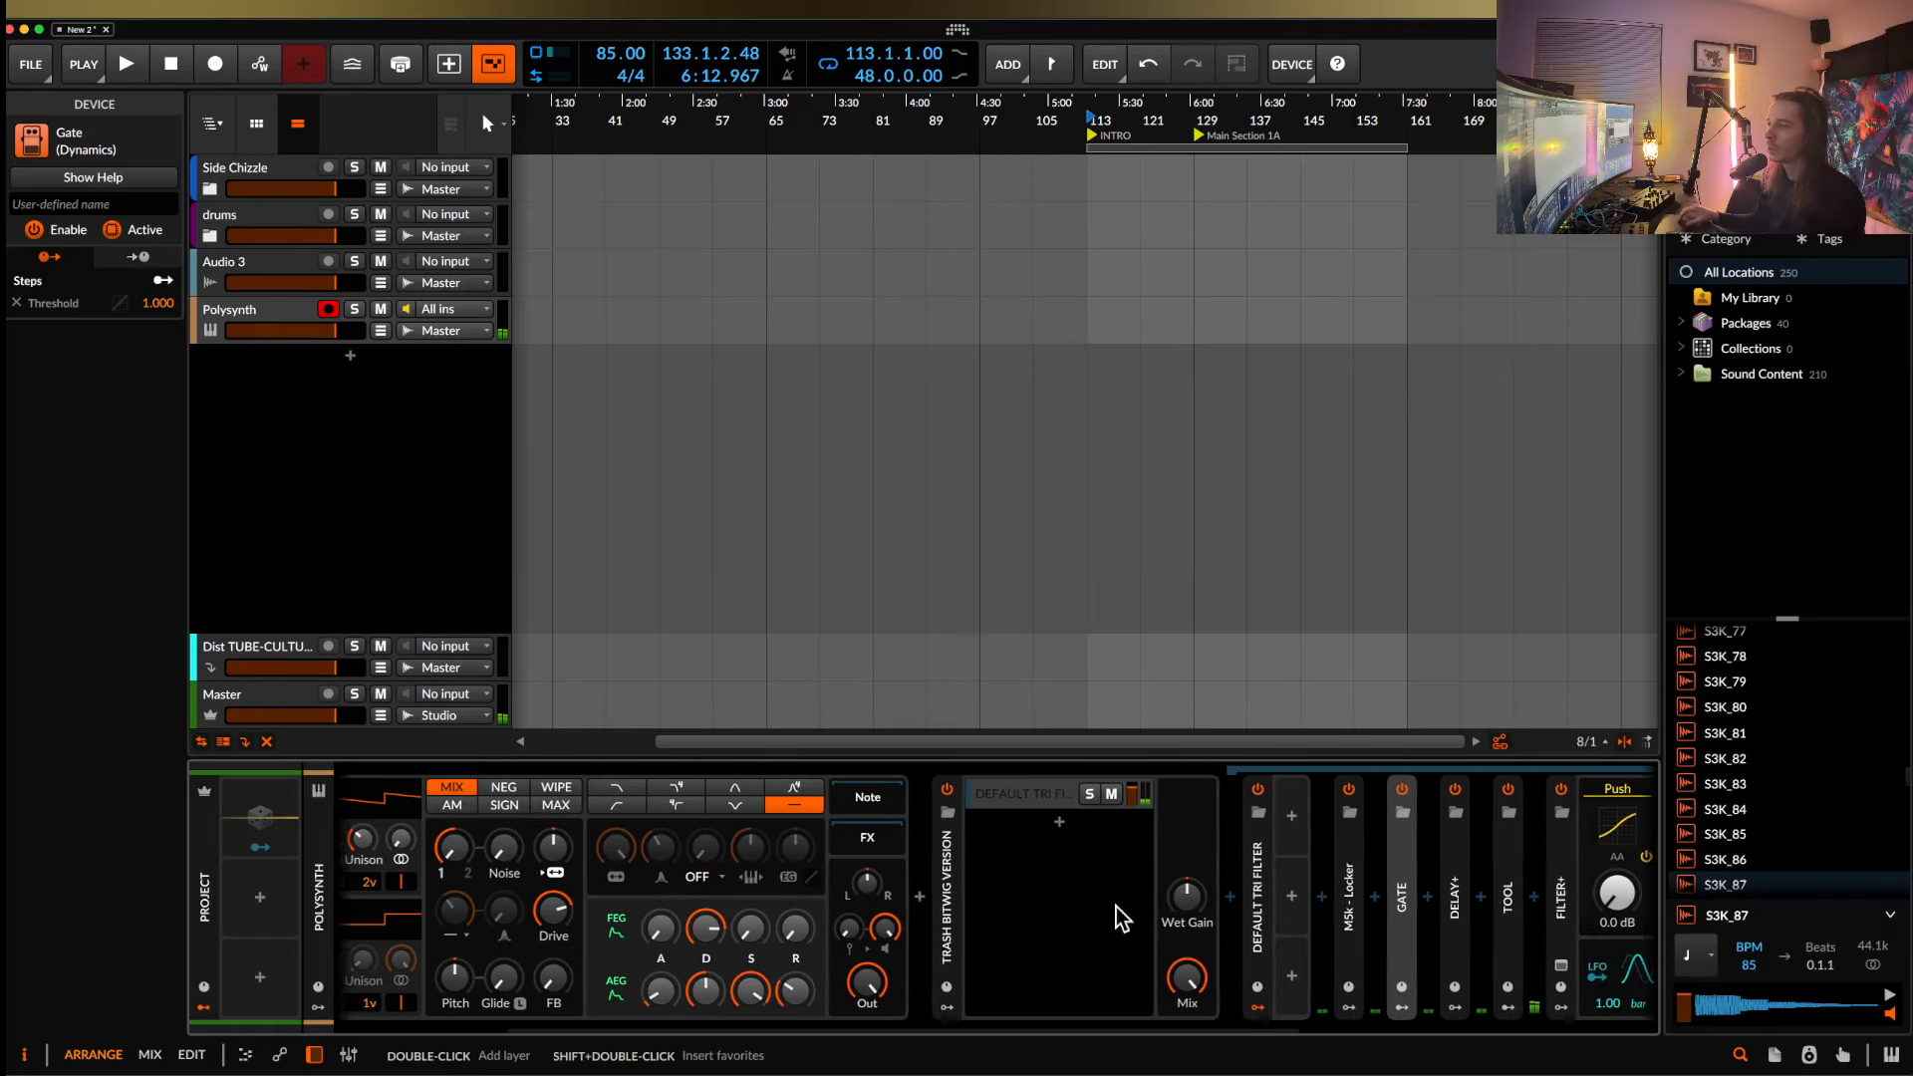
Rename the DEFAULT TRI FILTER multiband container to SHAPER RACK.
scroll(1116, 907, right, 2)
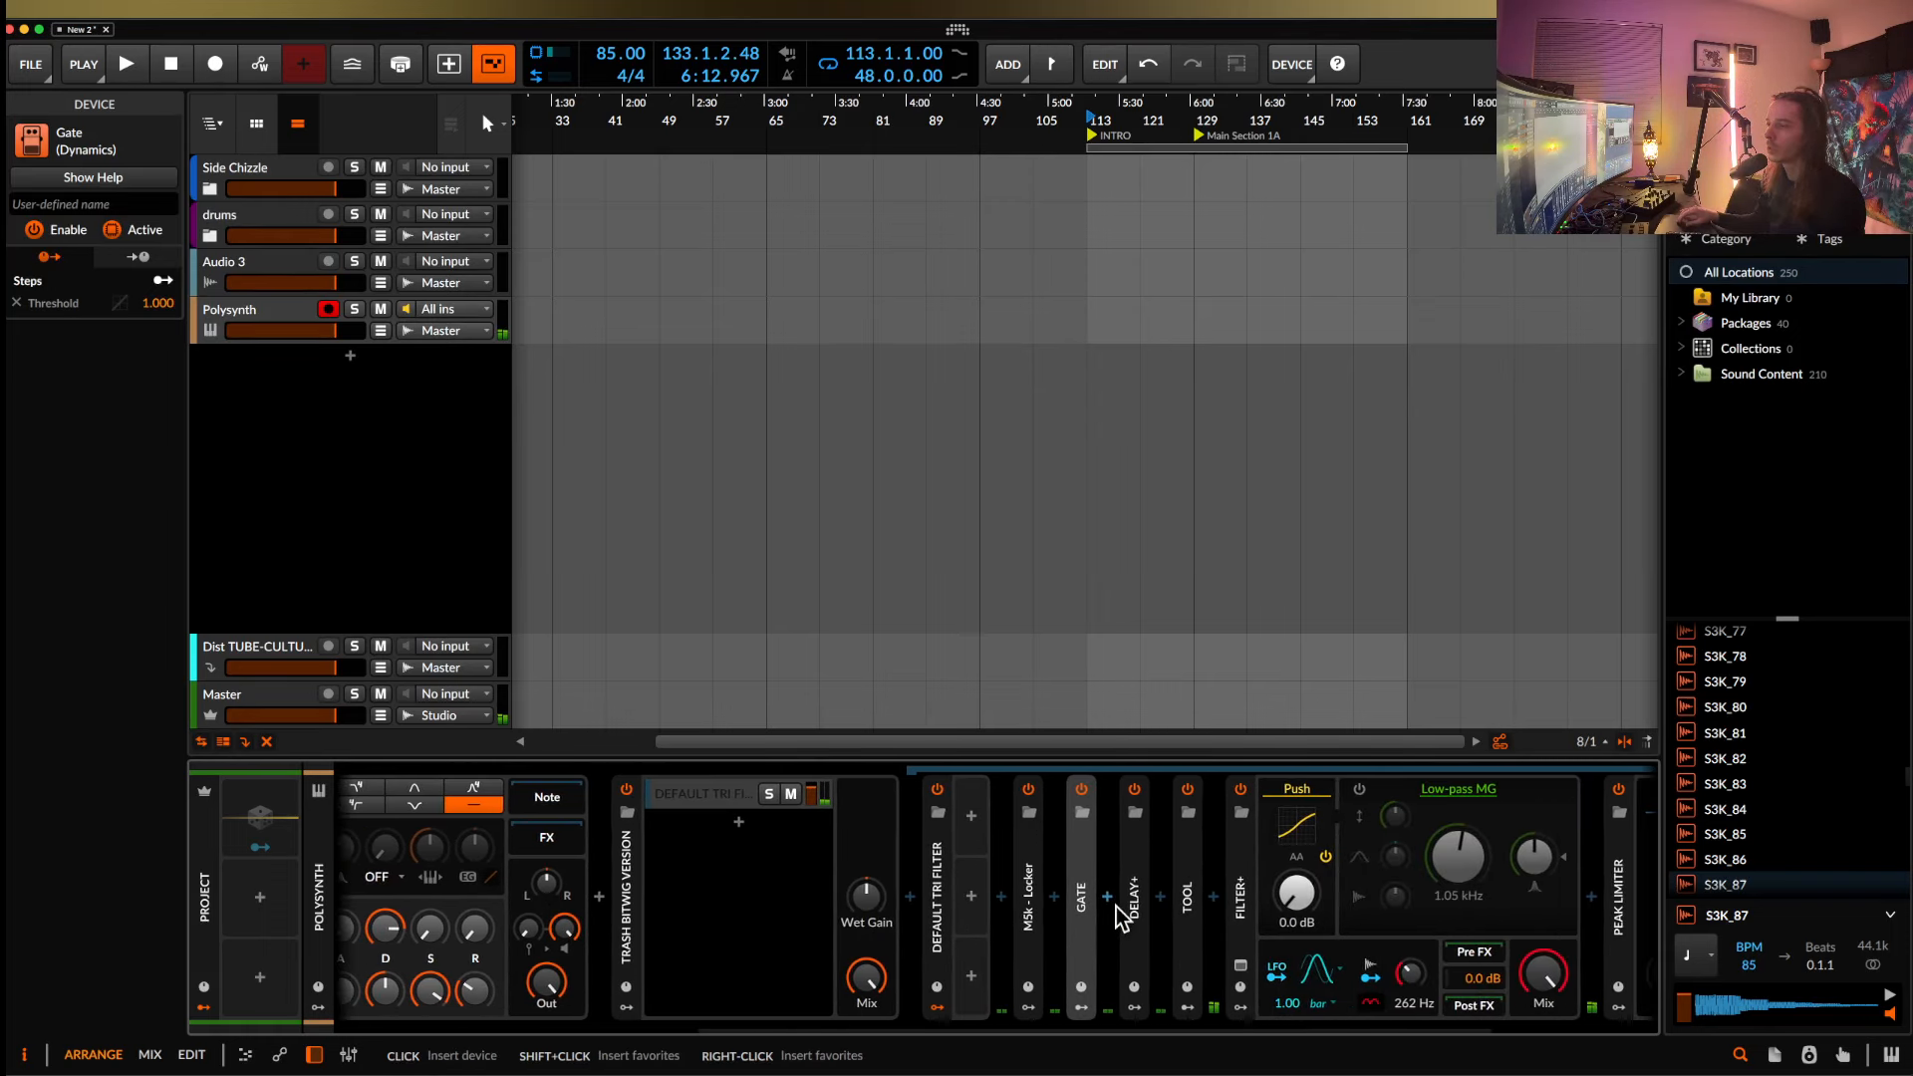
click(940, 869)
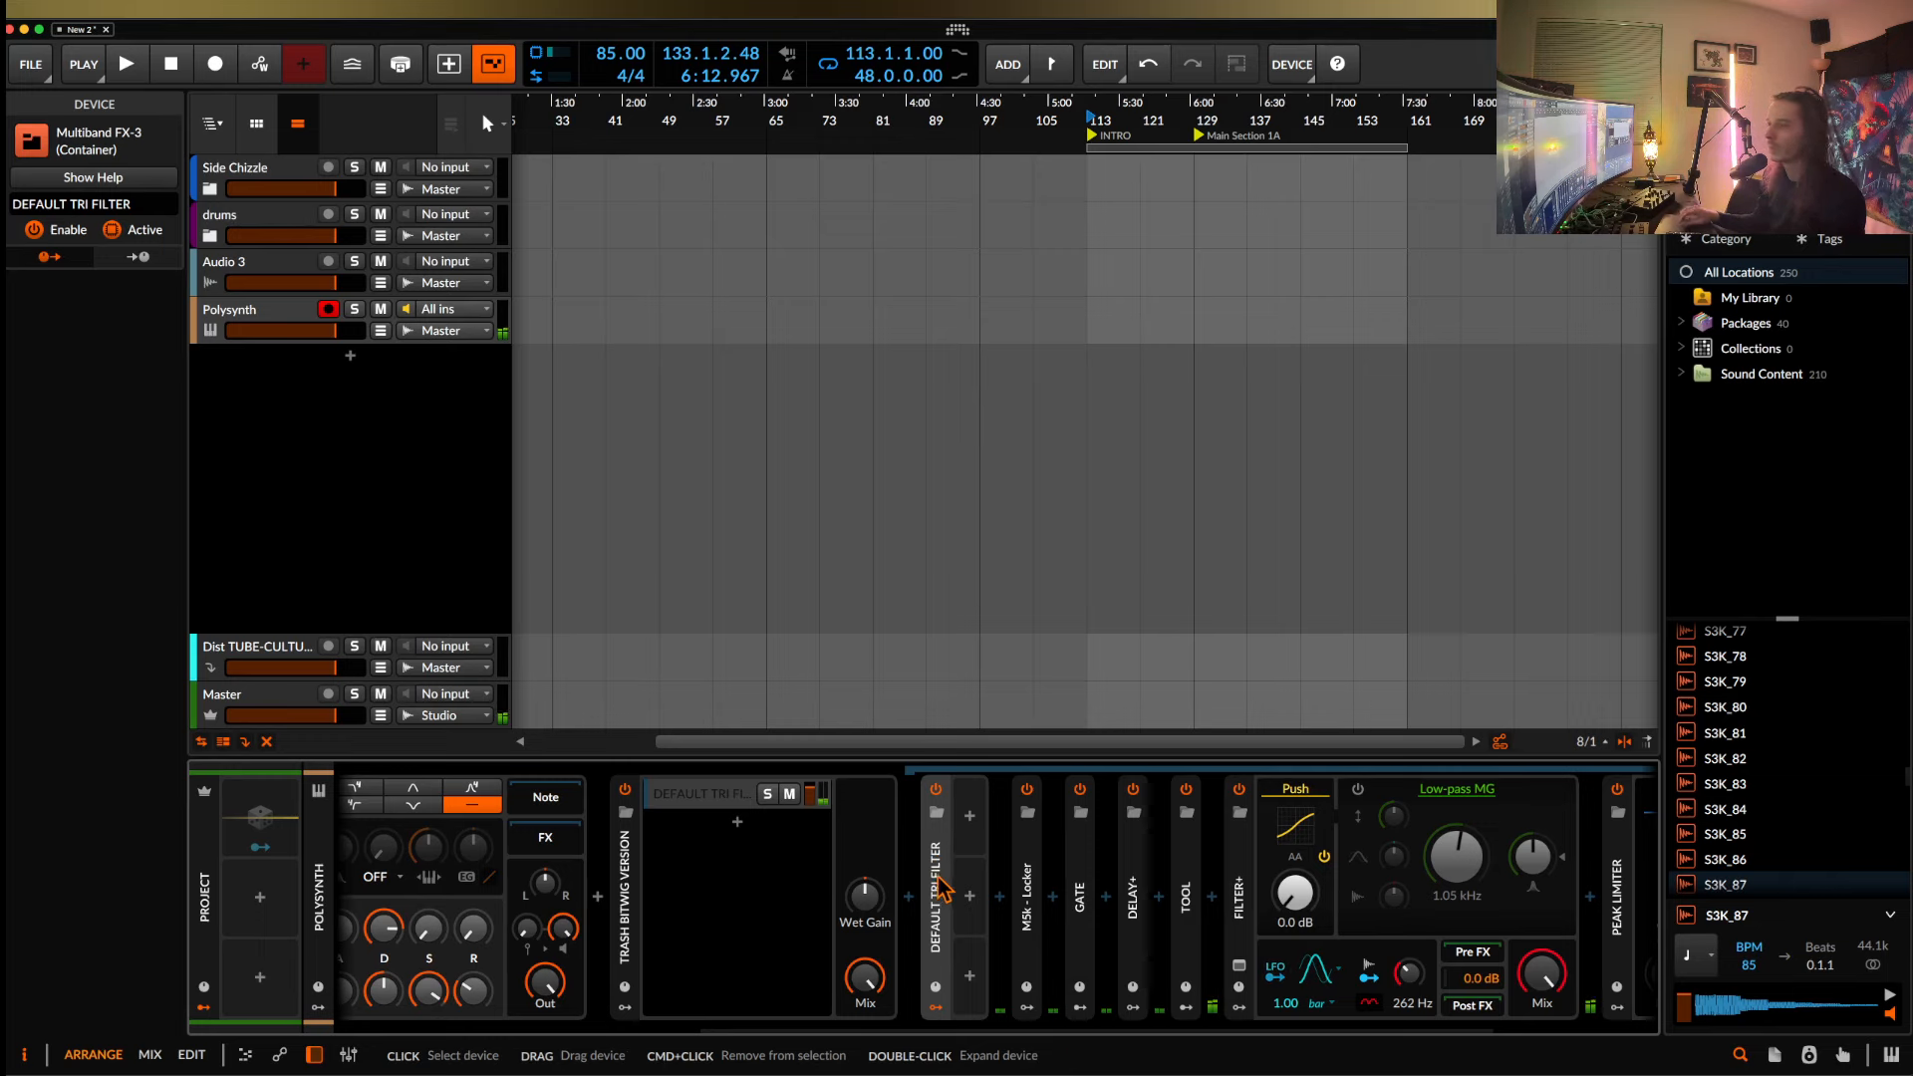
double_click(118, 203)
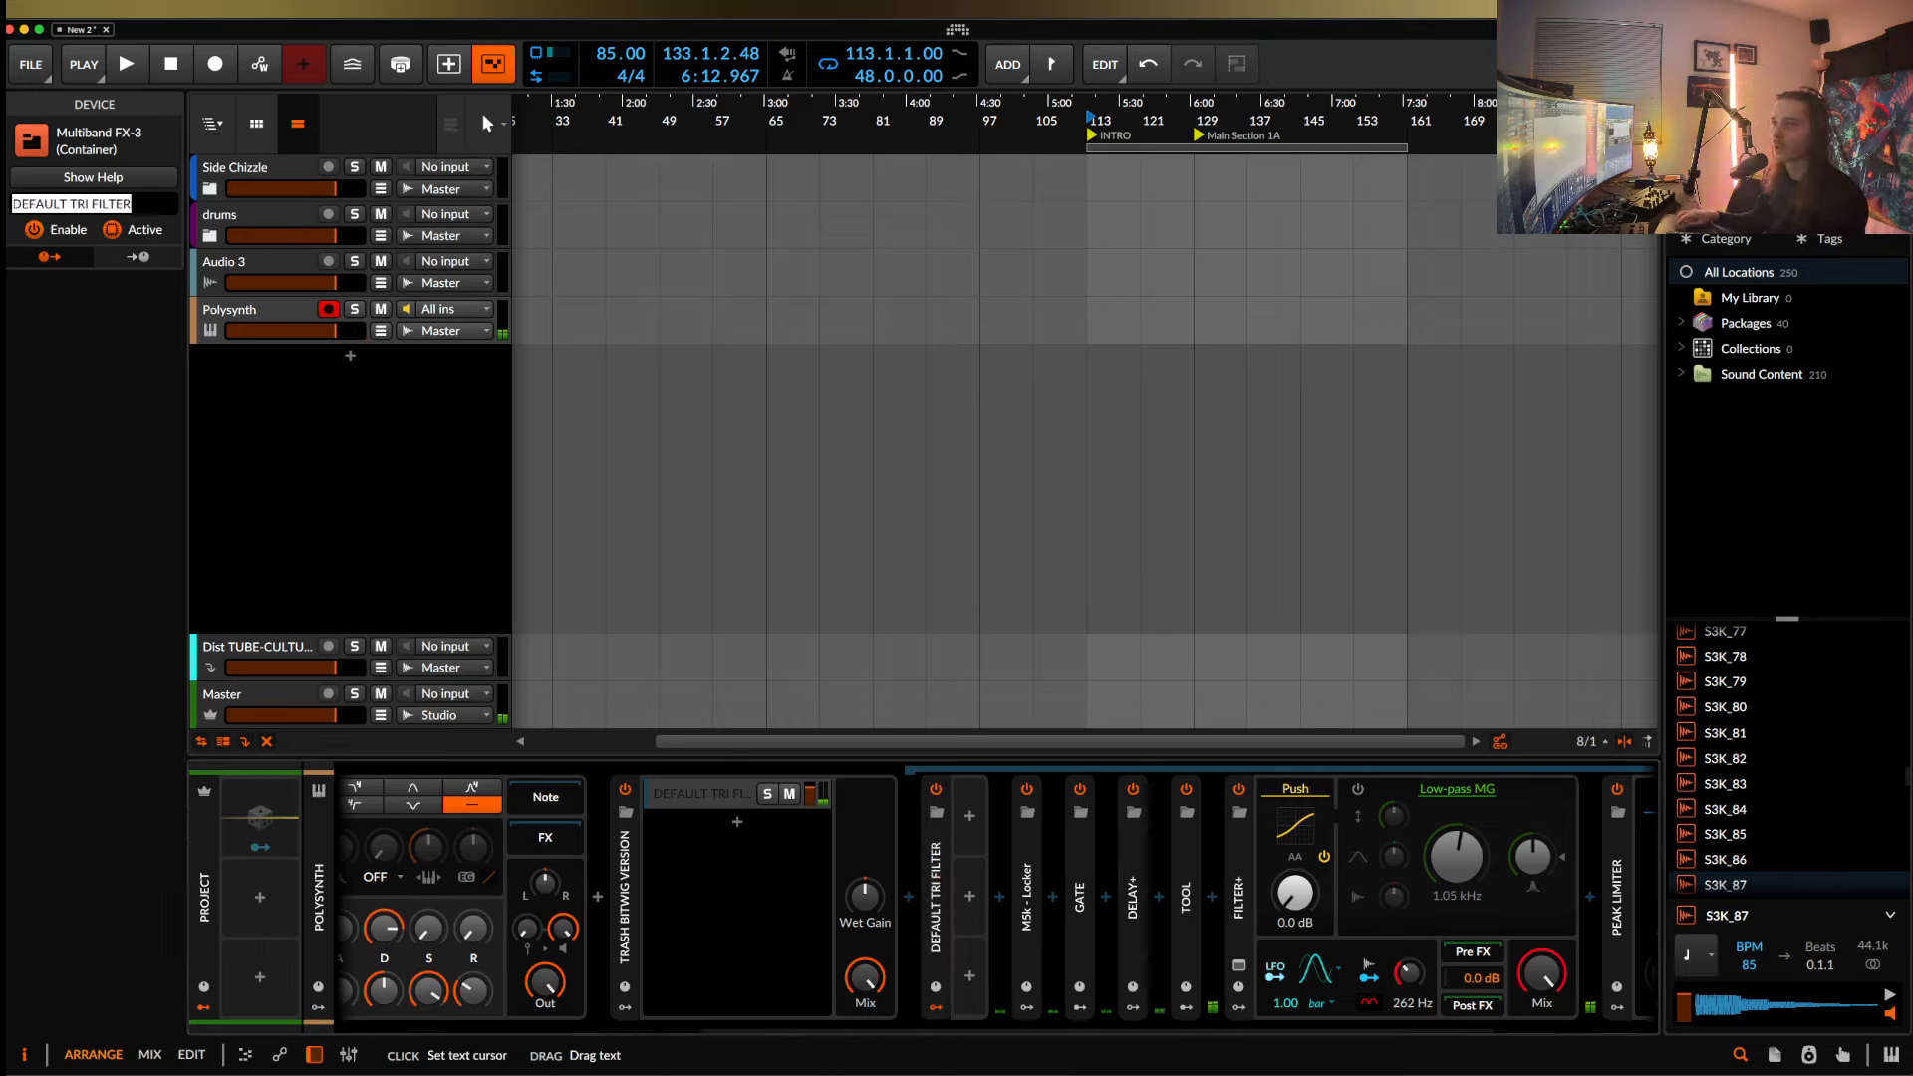
text(SHAPER RACK)
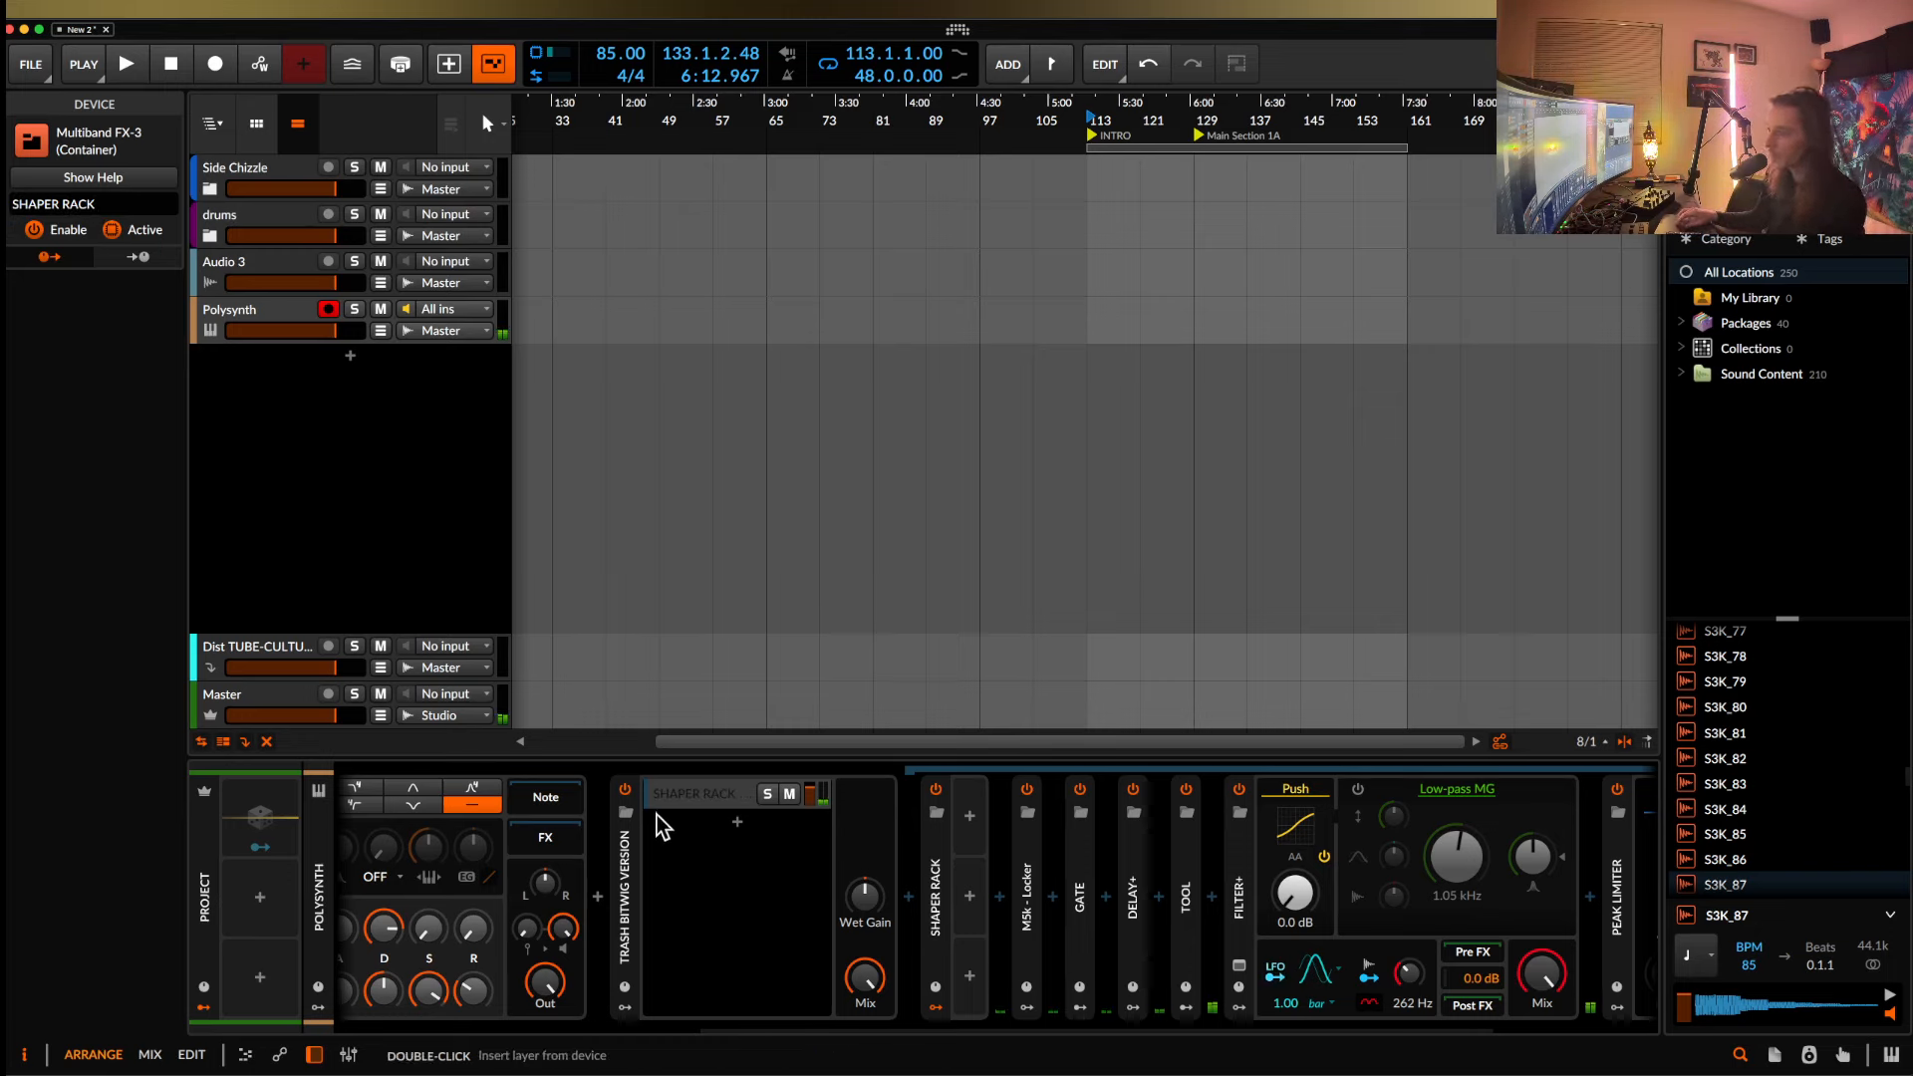
Move SHAPER RACK between Delay+ and Tool, collapsing the Filter+ near the chain's end and expanding the rack.
click(937, 852)
scroll(936, 852, right, 3)
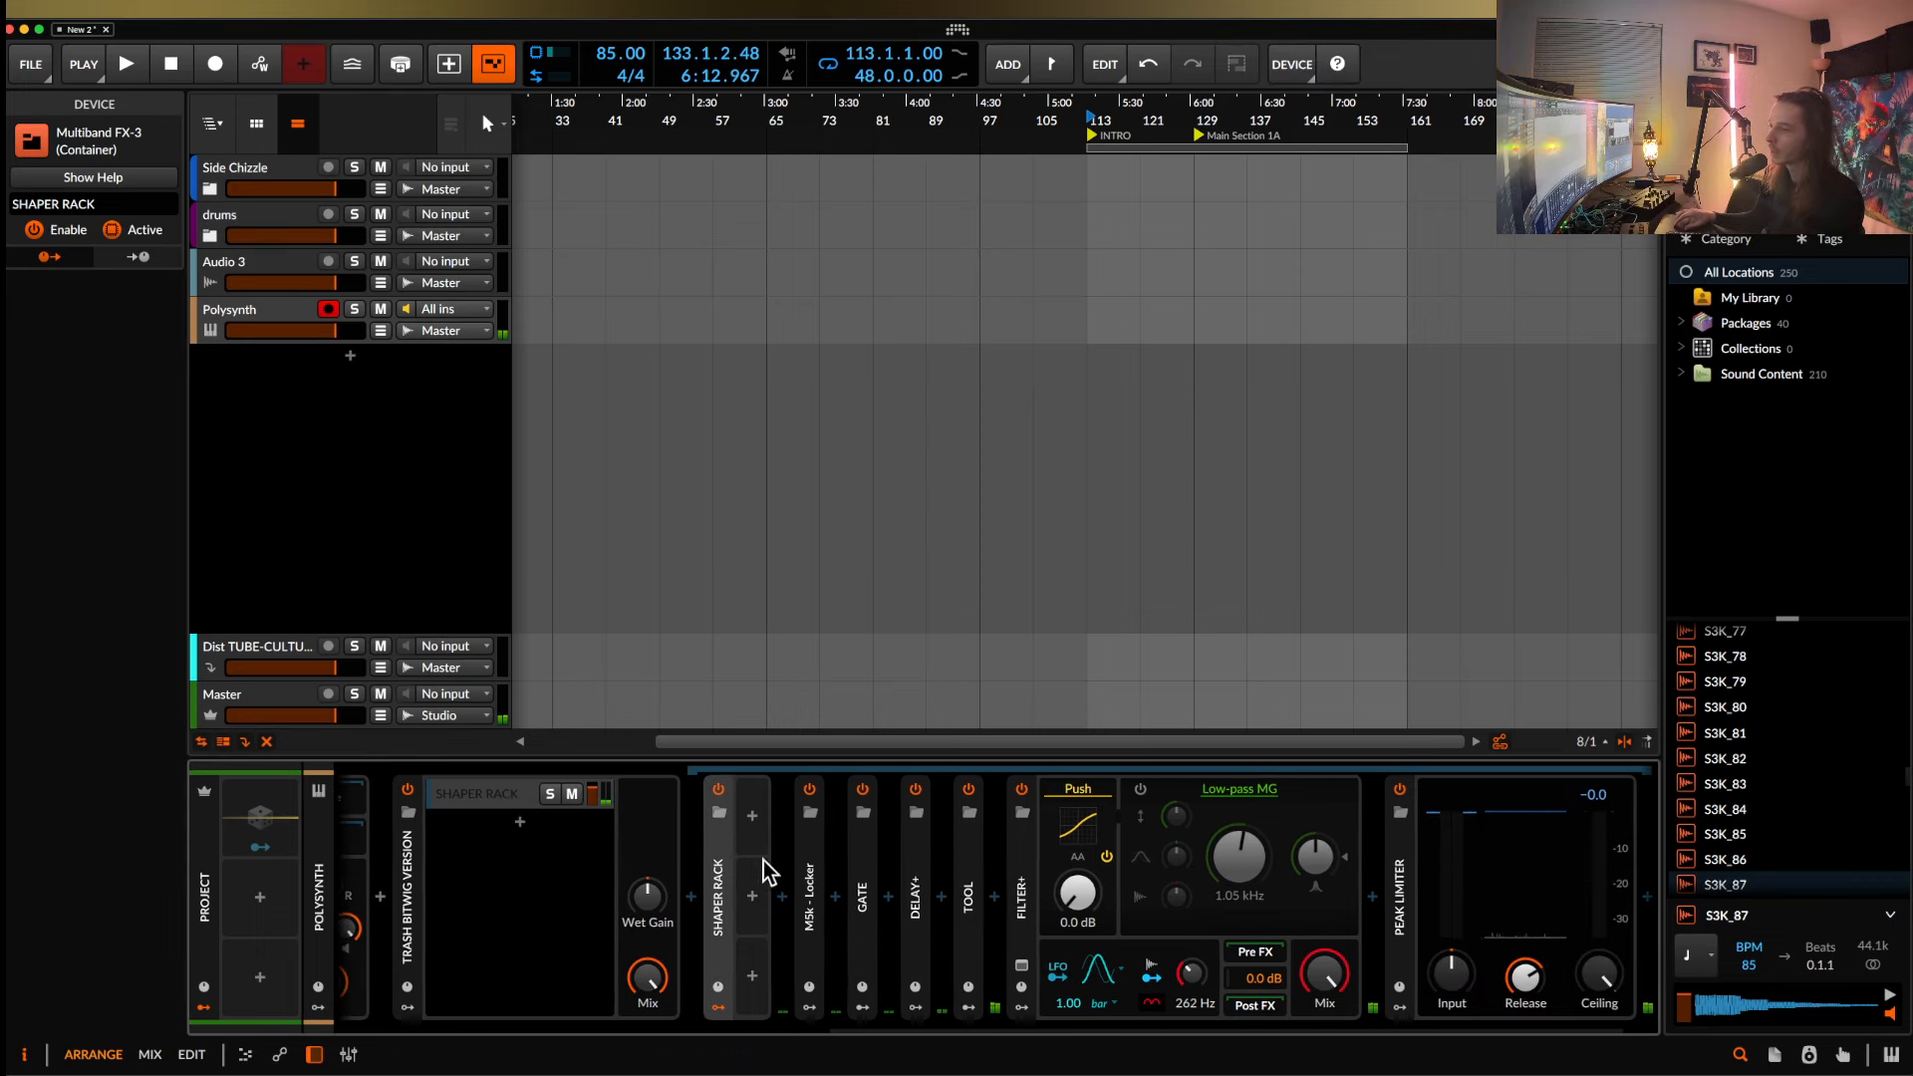
mouse_move(806, 873)
mouse_down()
mouse_move(1196, 873)
mouse_move(1094, 835)
mouse_up()
double_click(1026, 873)
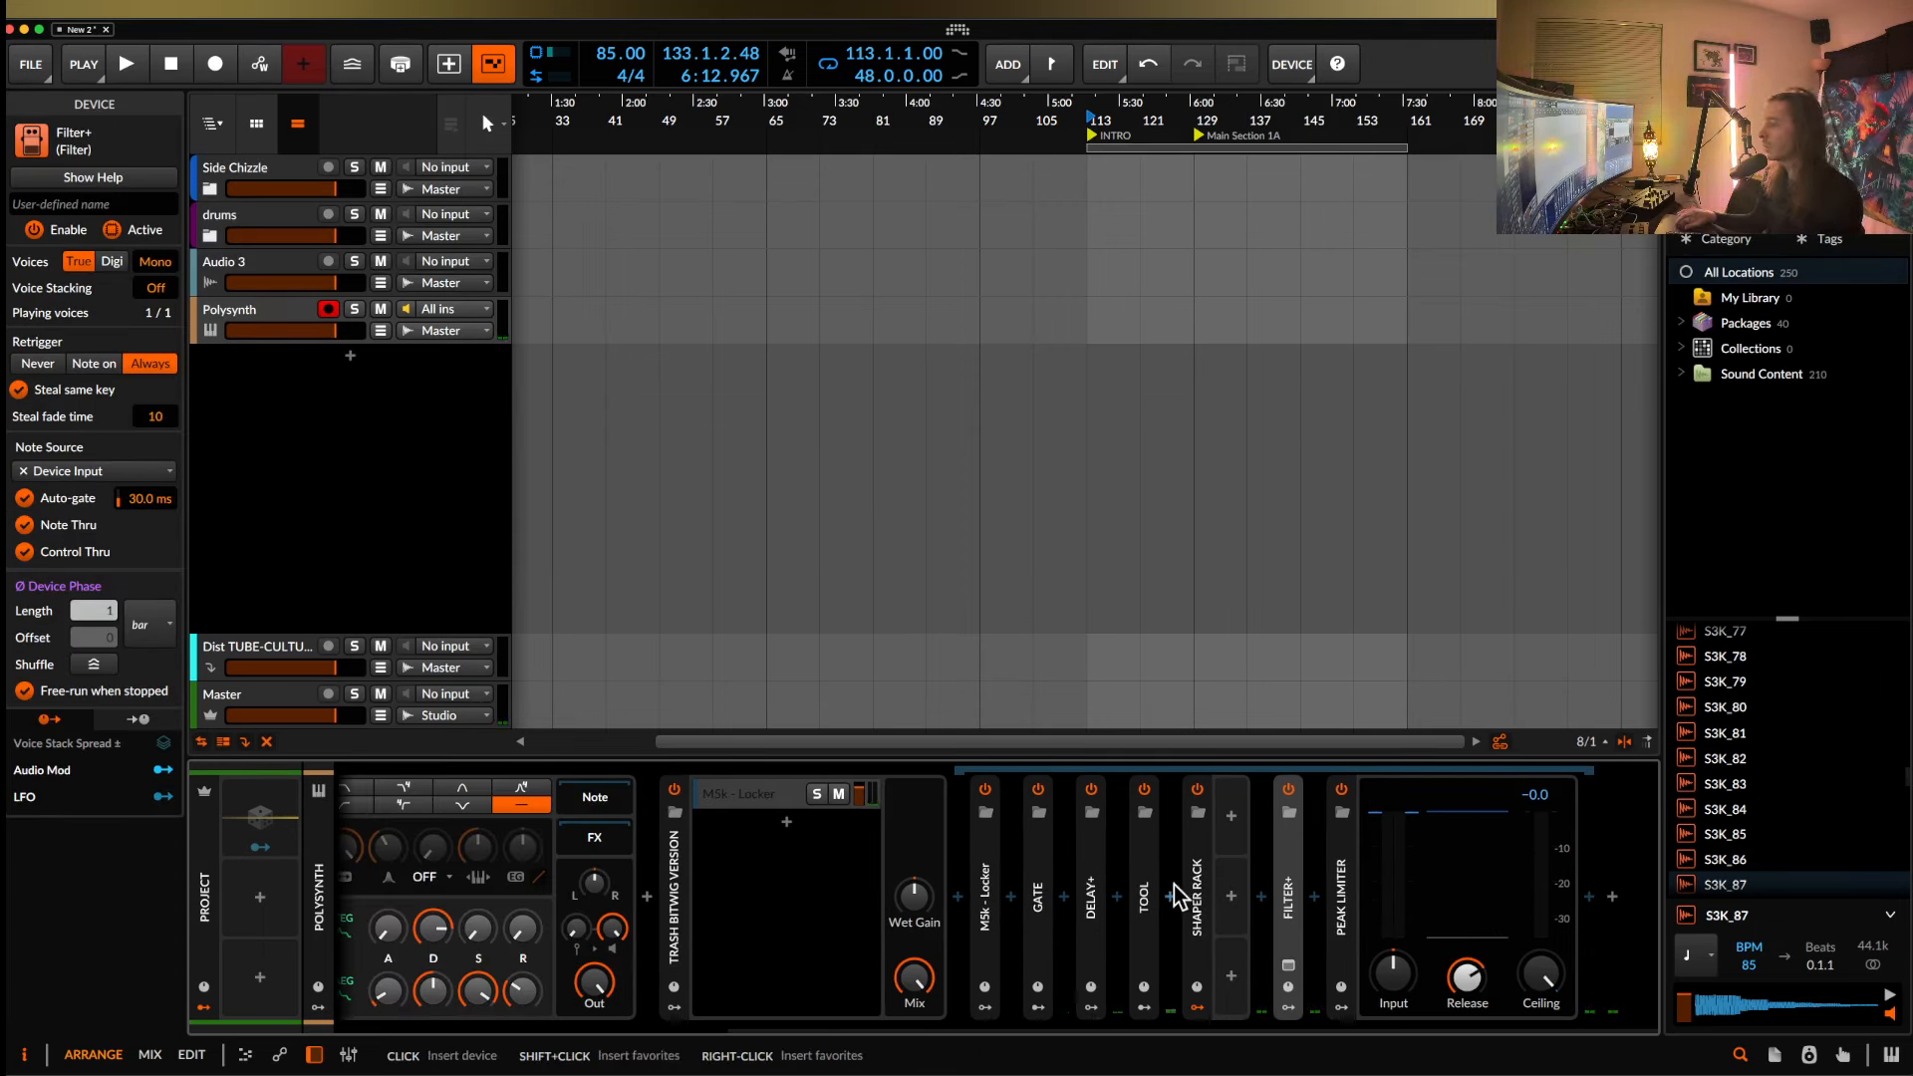
drag(1154, 892, 1240, 890)
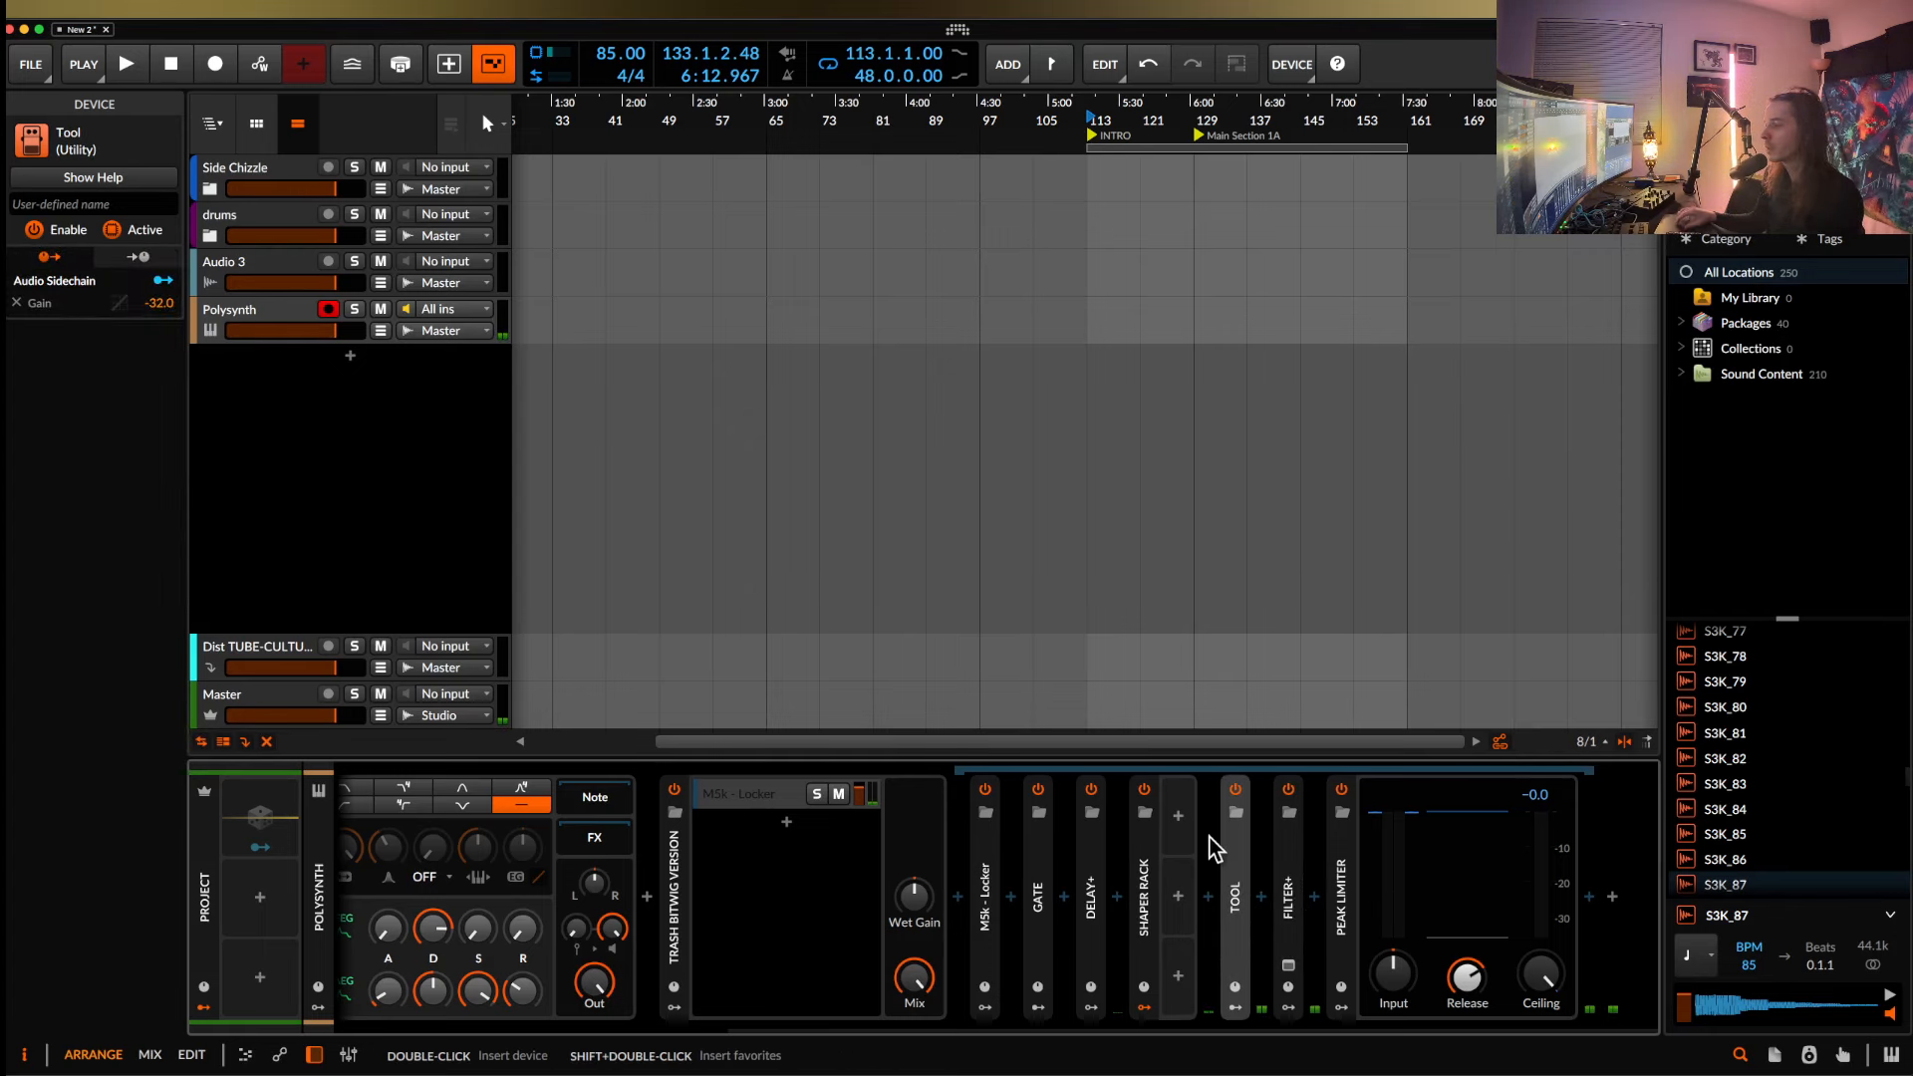
double_click(1146, 887)
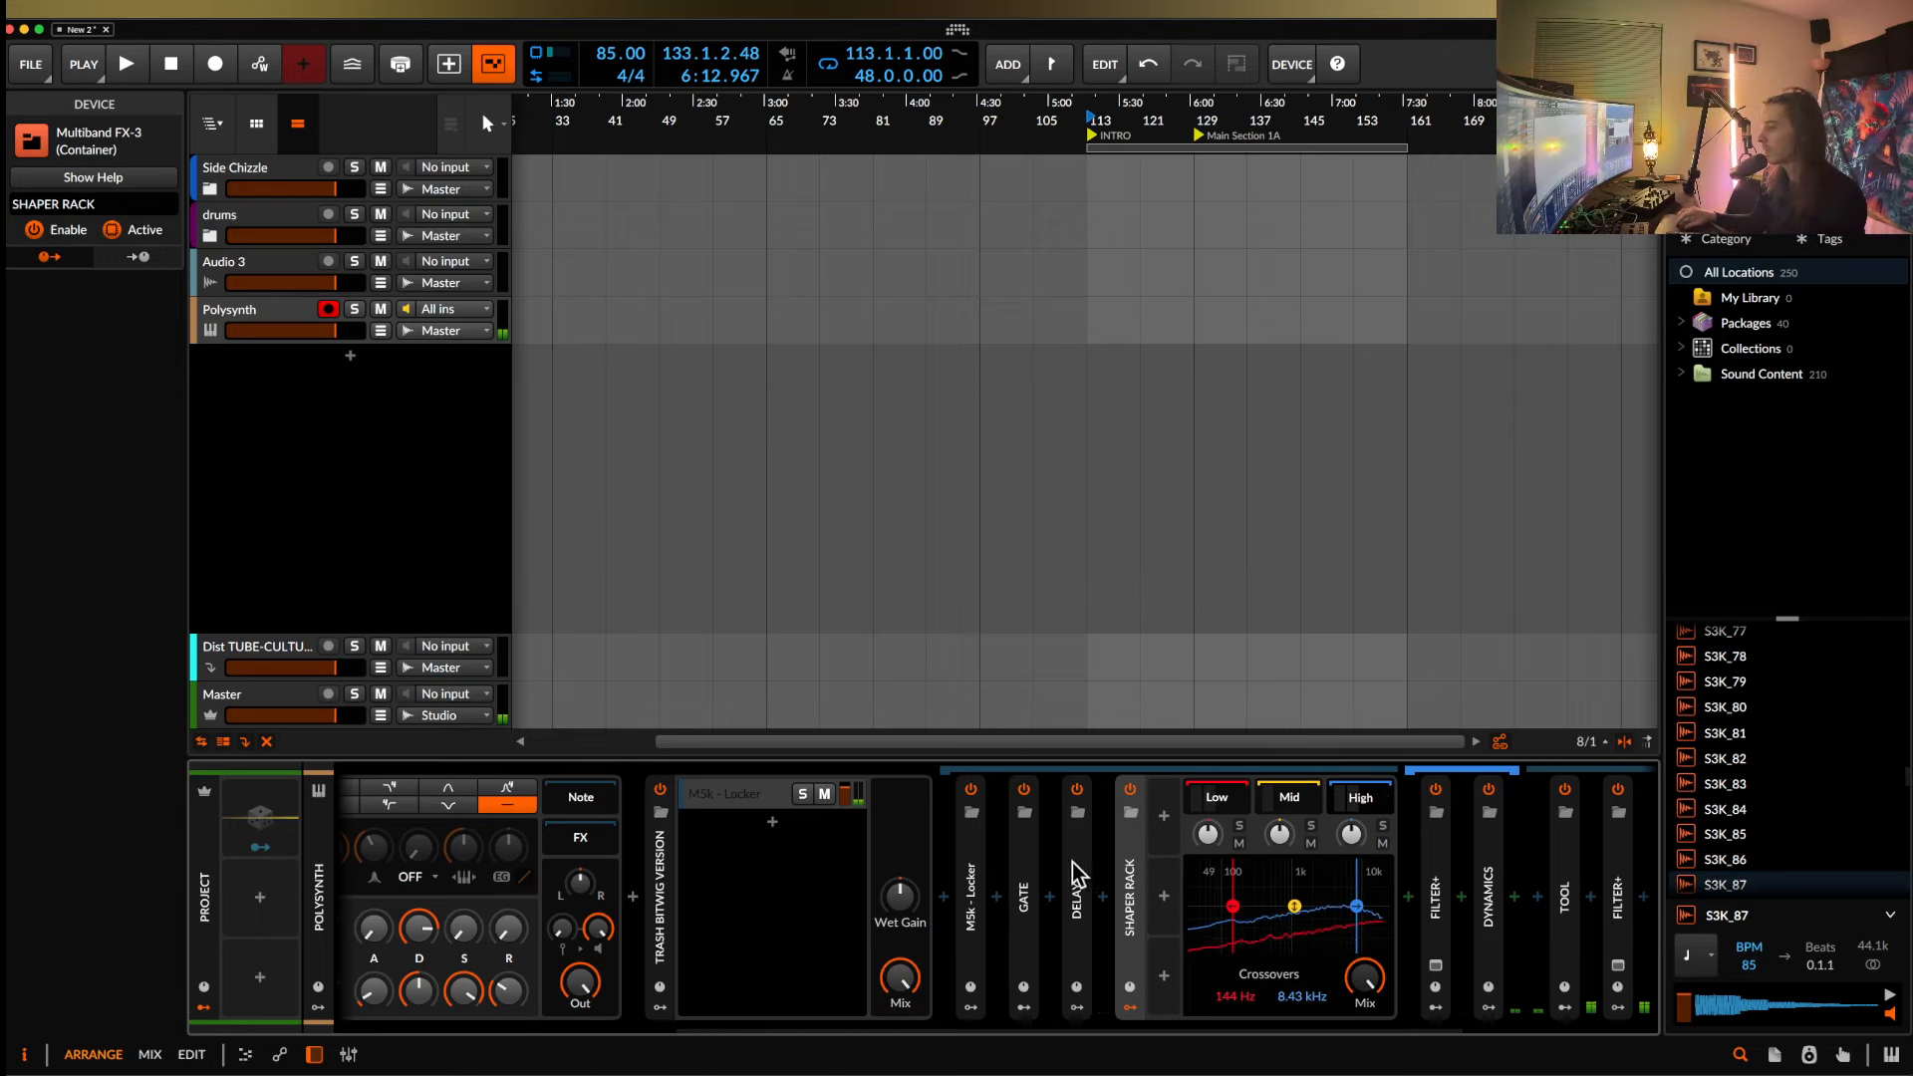
Reset the M5k - Locker convolution's Tune to default, lower its Mix, and collapse the device.
click(967, 872)
double_click(966, 873)
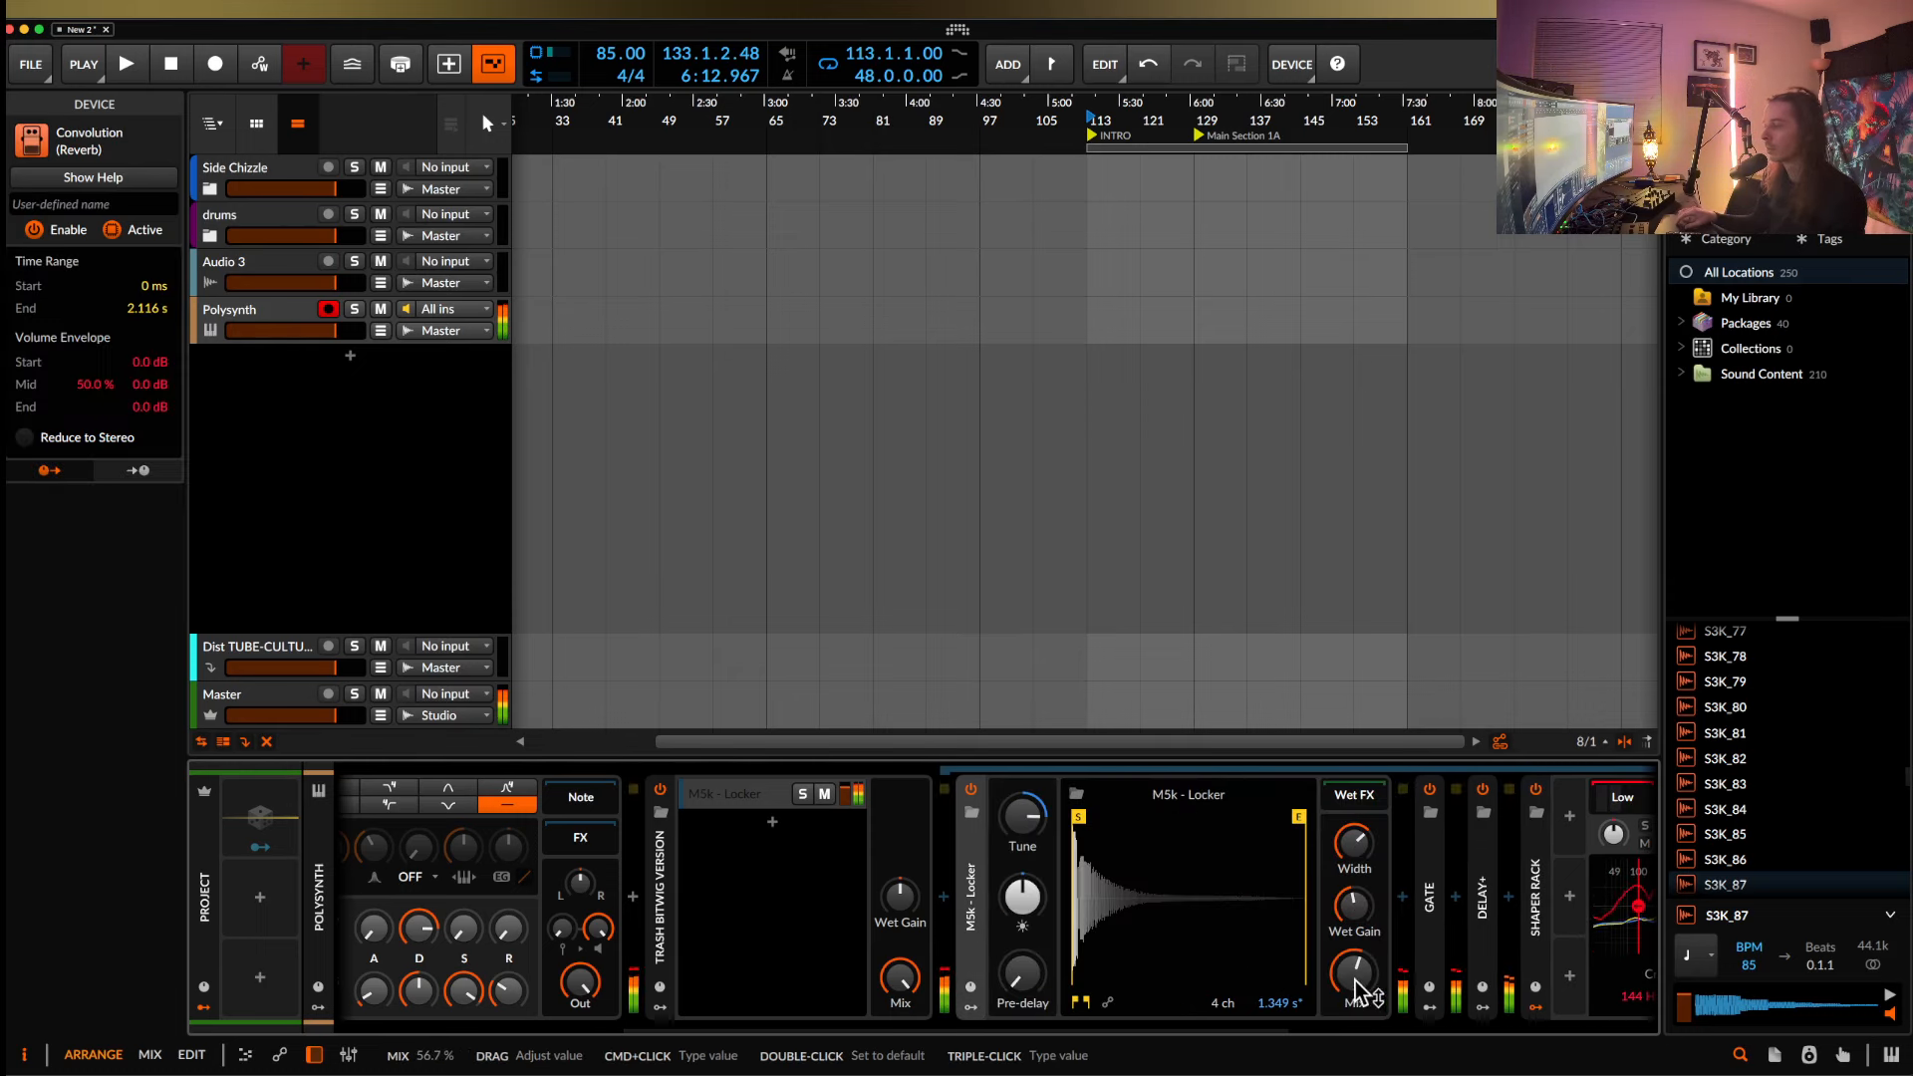
drag(1022, 815, 1022, 819)
double_click(1024, 823)
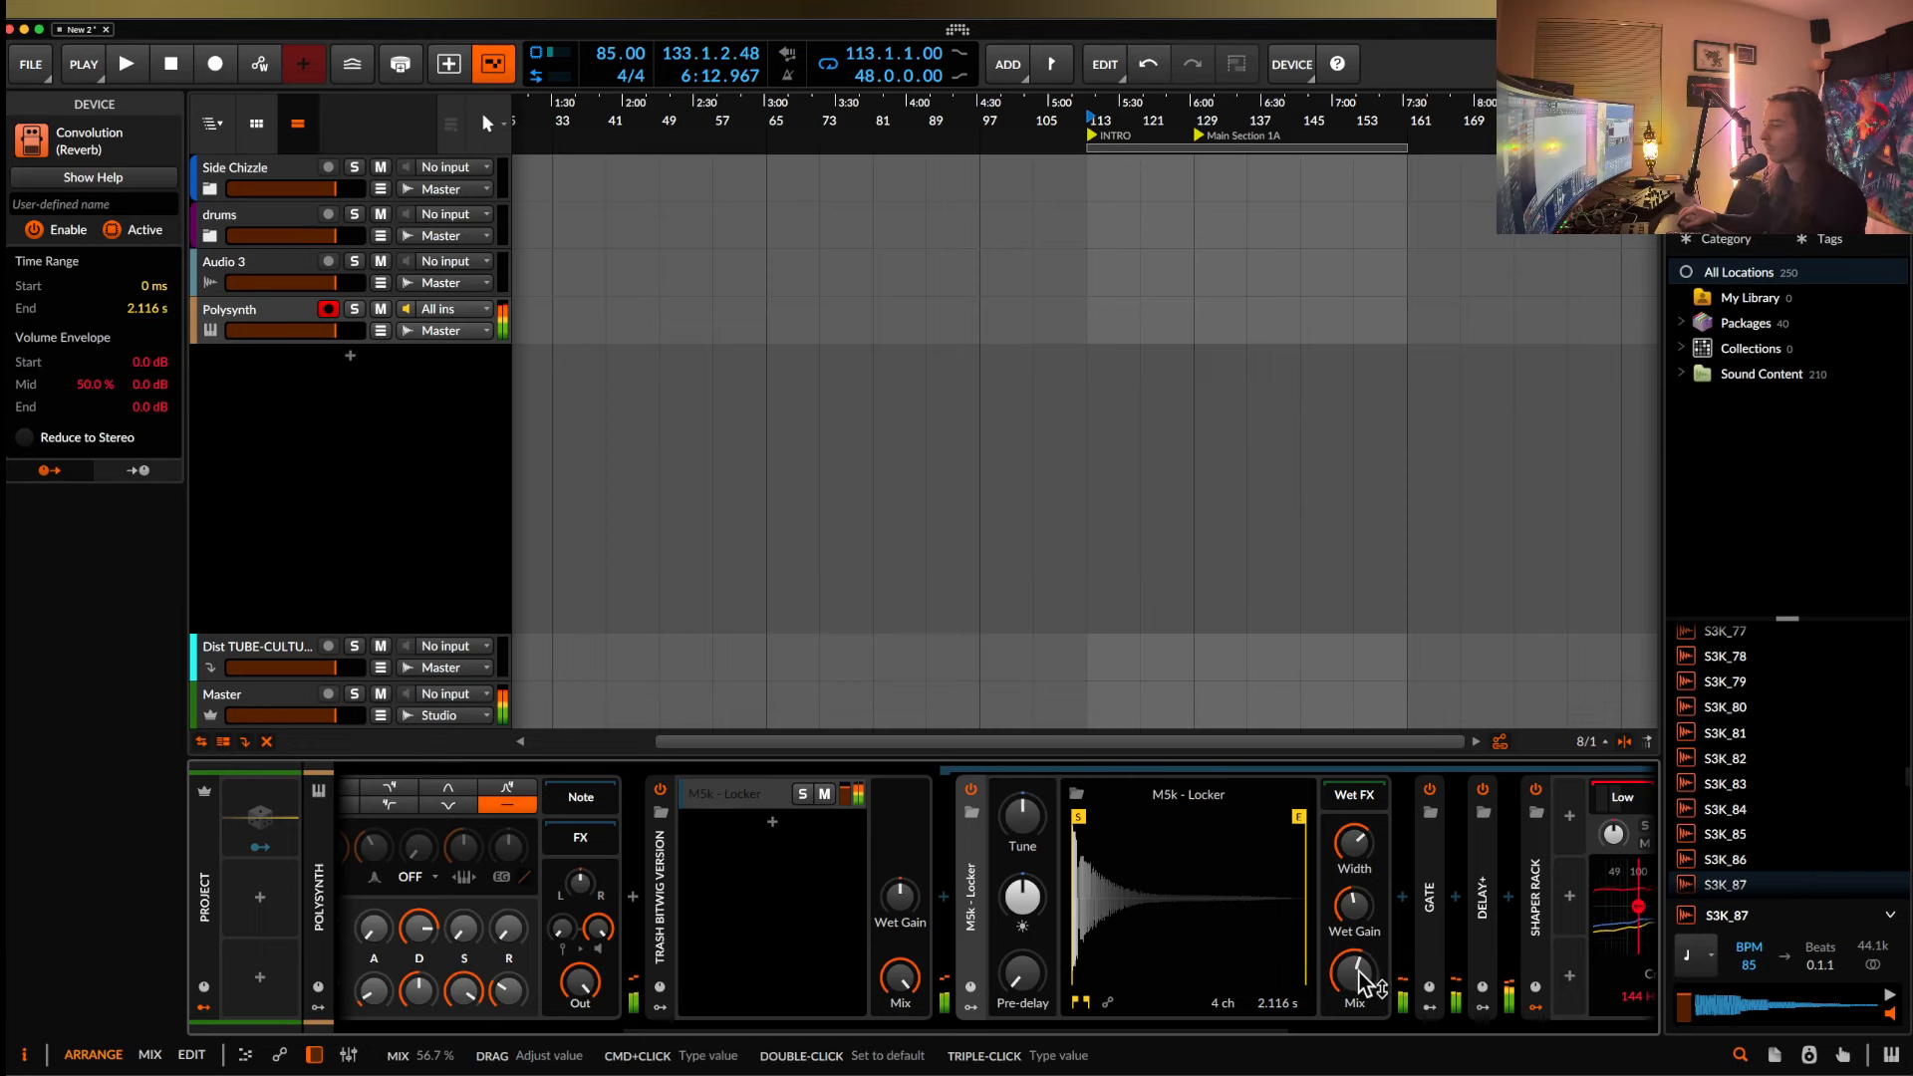
drag(1357, 975, 1358, 1007)
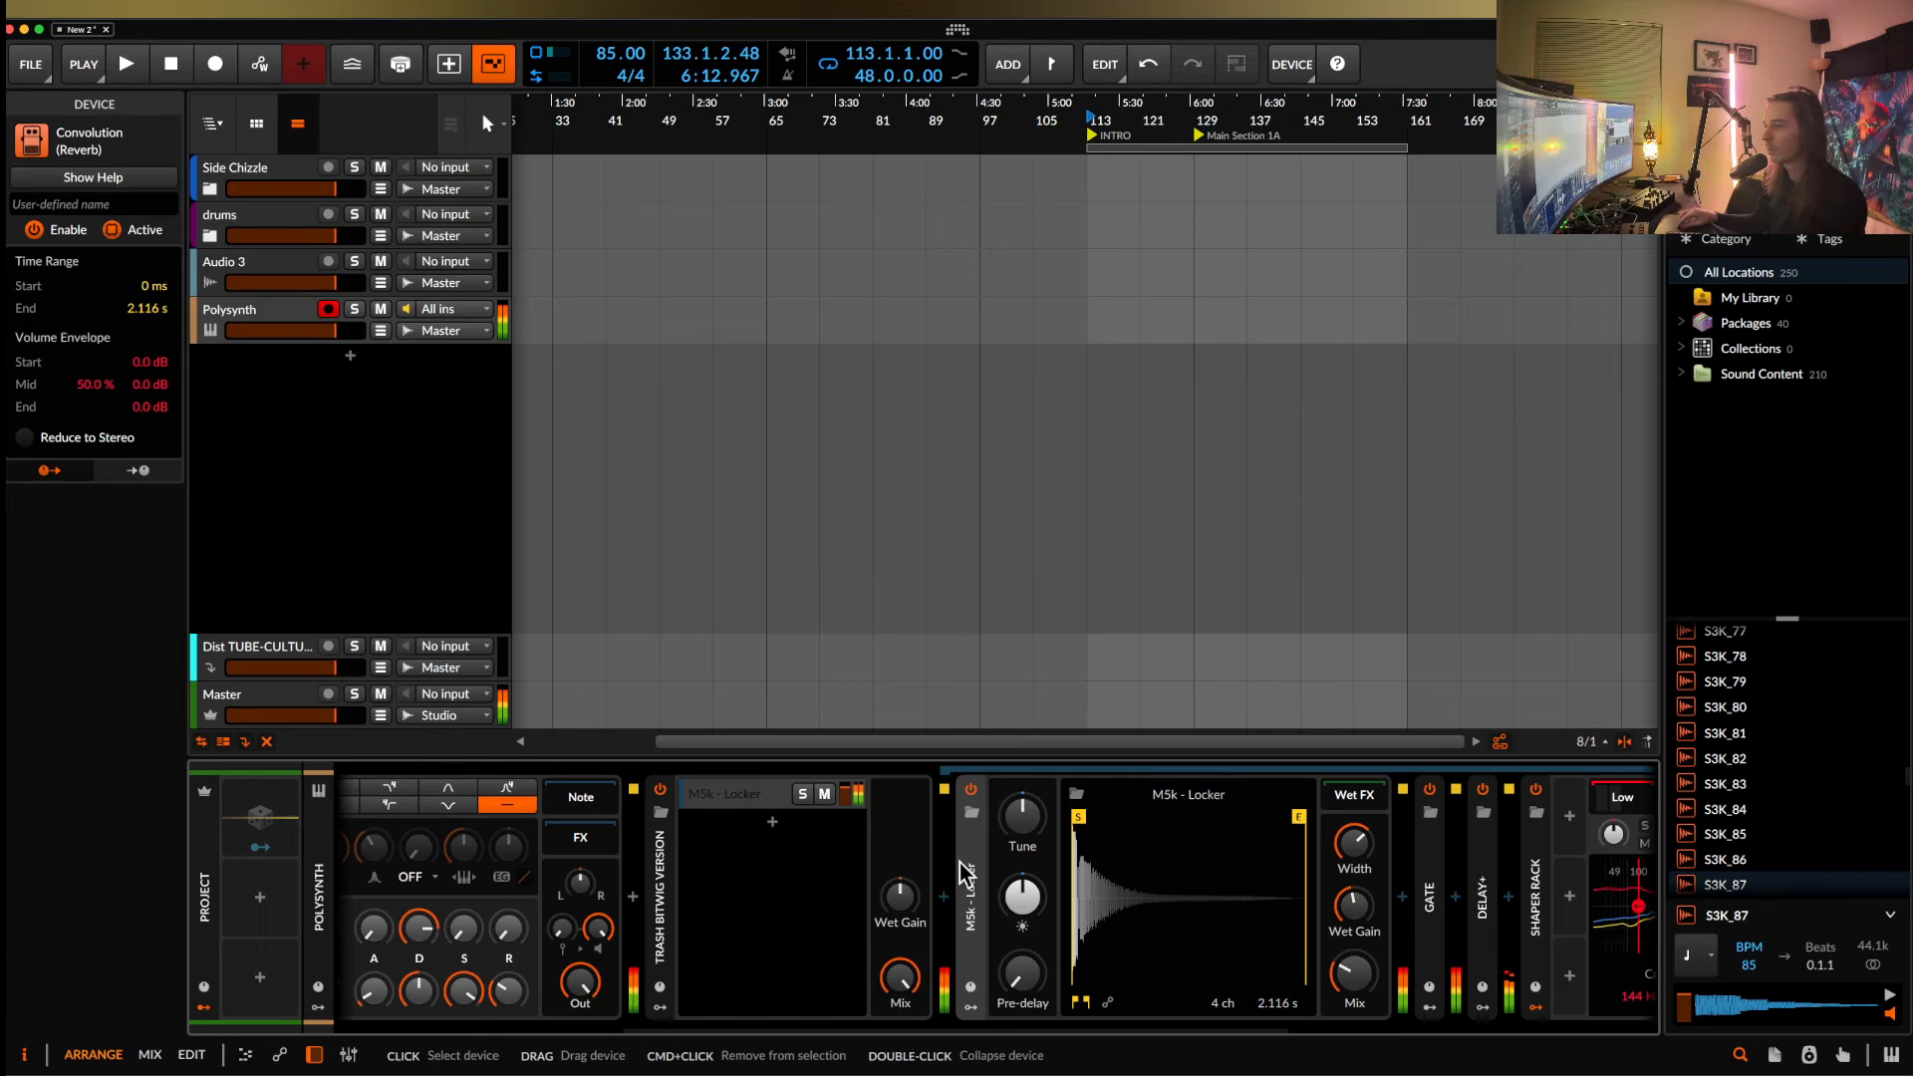
double_click(971, 897)
Set the Delay+ Wide blur to 0% and reduce its feedback and mix.
double_click(1080, 911)
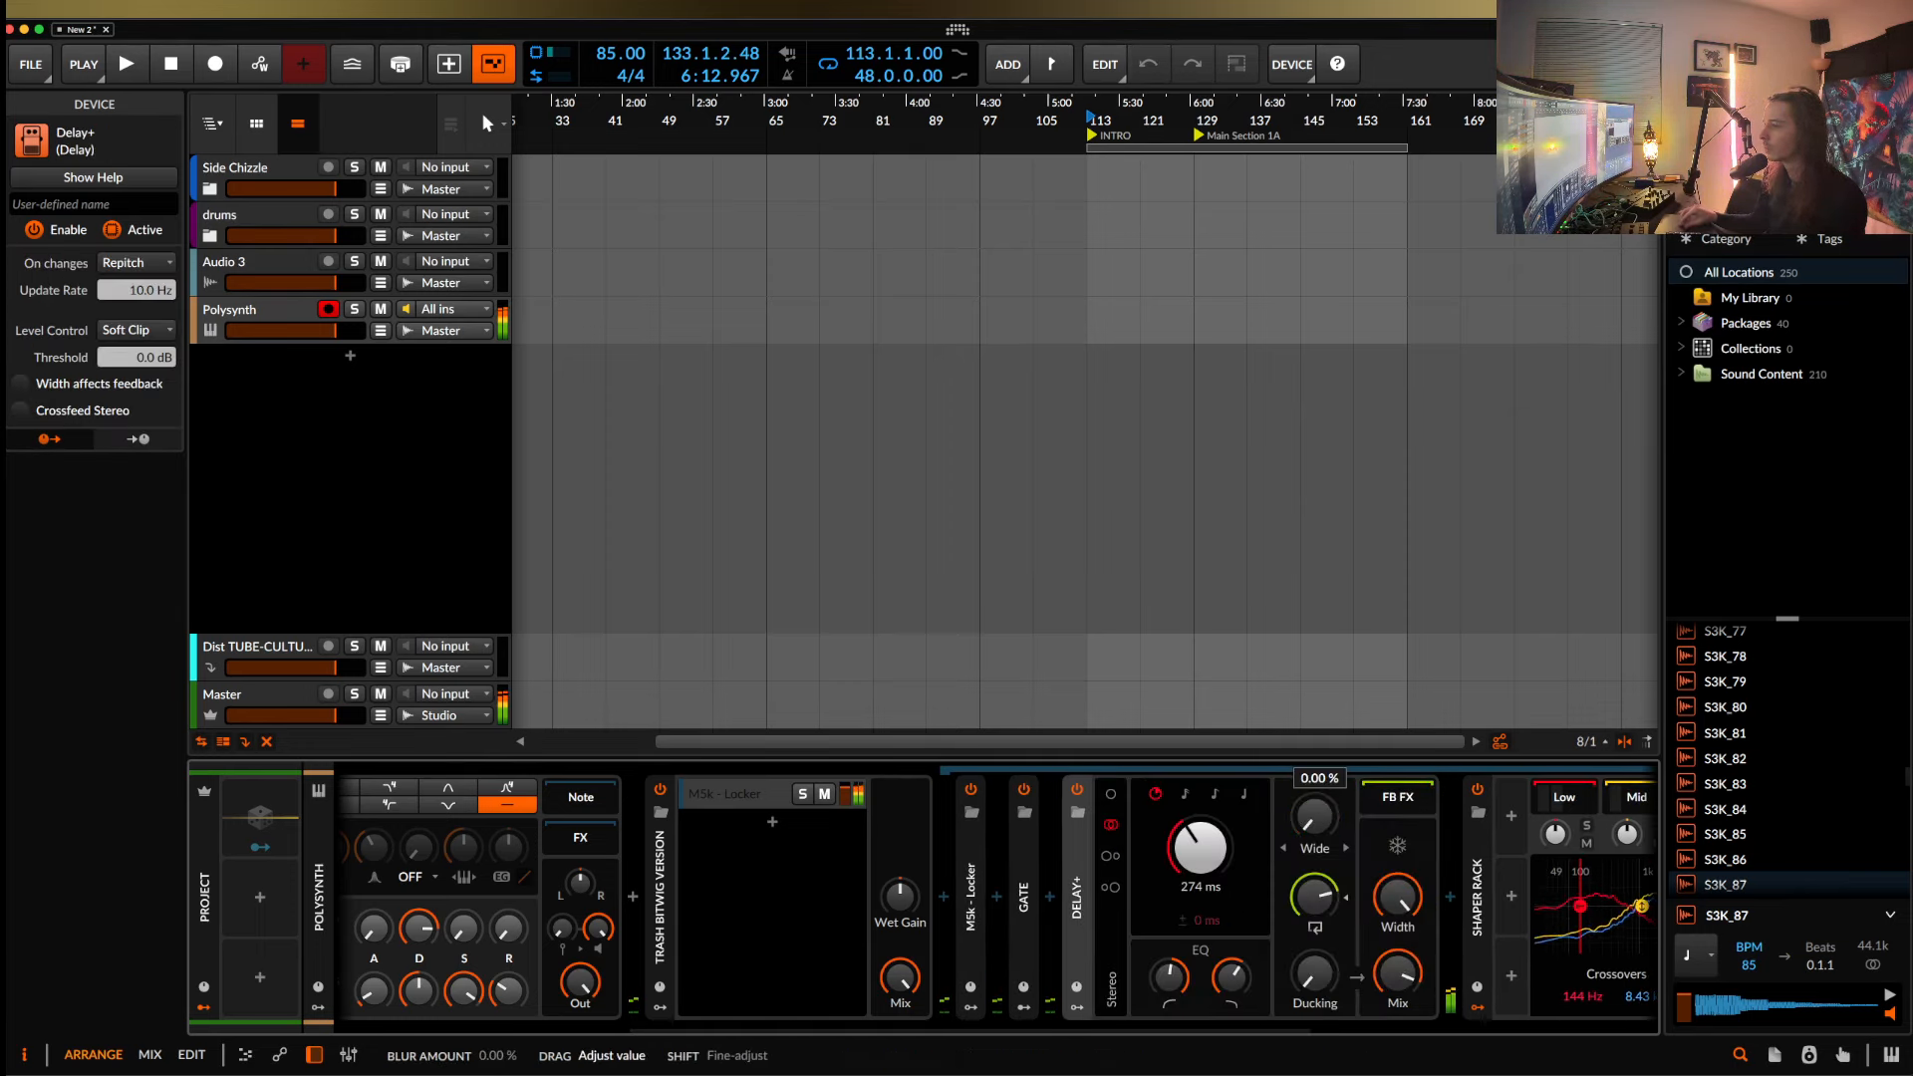
drag(1296, 891, 1296, 941)
drag(1398, 971, 1315, 967)
Sweep the Polysynth's pitch up to about +23.40 st to audition the chain.
scroll(1088, 890, left, 10)
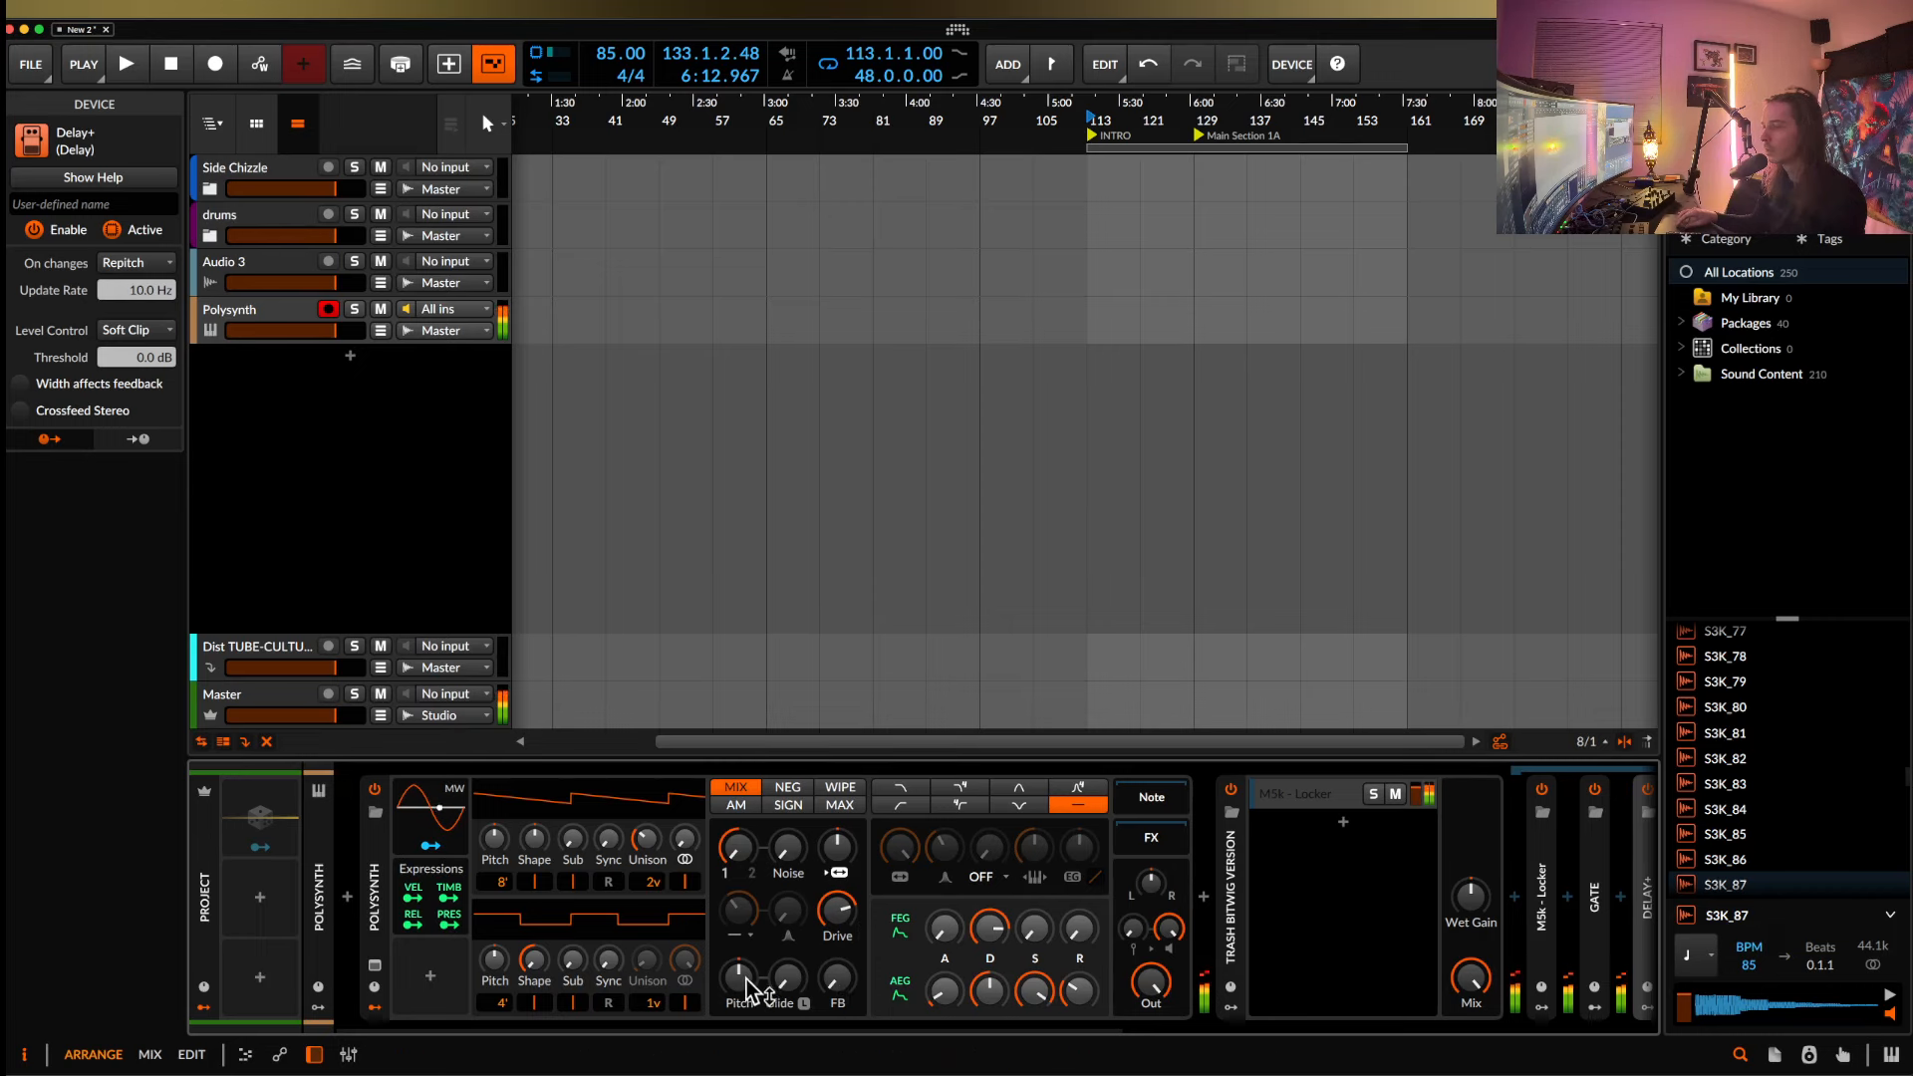
drag(739, 971, 740, 1026)
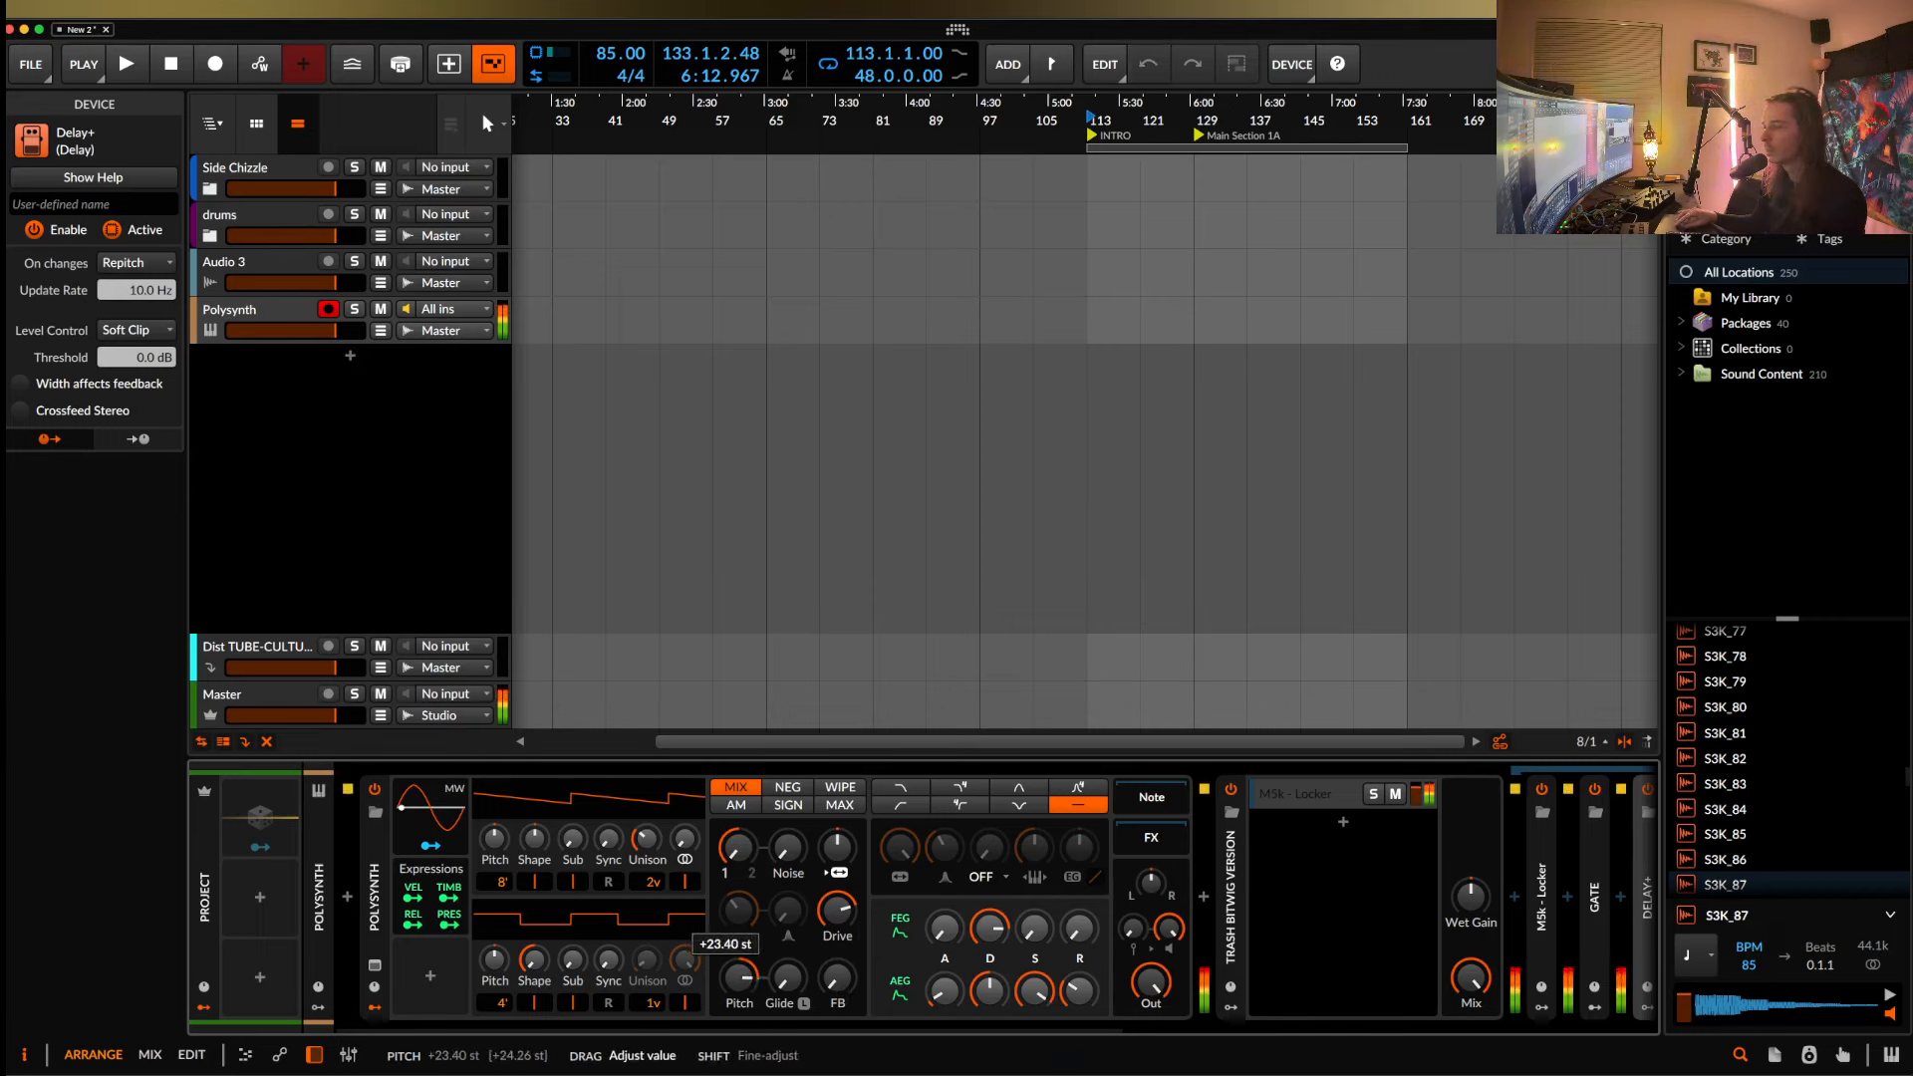
drag(740, 951, 739, 972)
In the mid band's low chain, set the Filter+ SVF to notch with a cutoff of 370 Hz.
scroll(1024, 877, right, 10)
click(1024, 804)
click(1022, 803)
click(1101, 803)
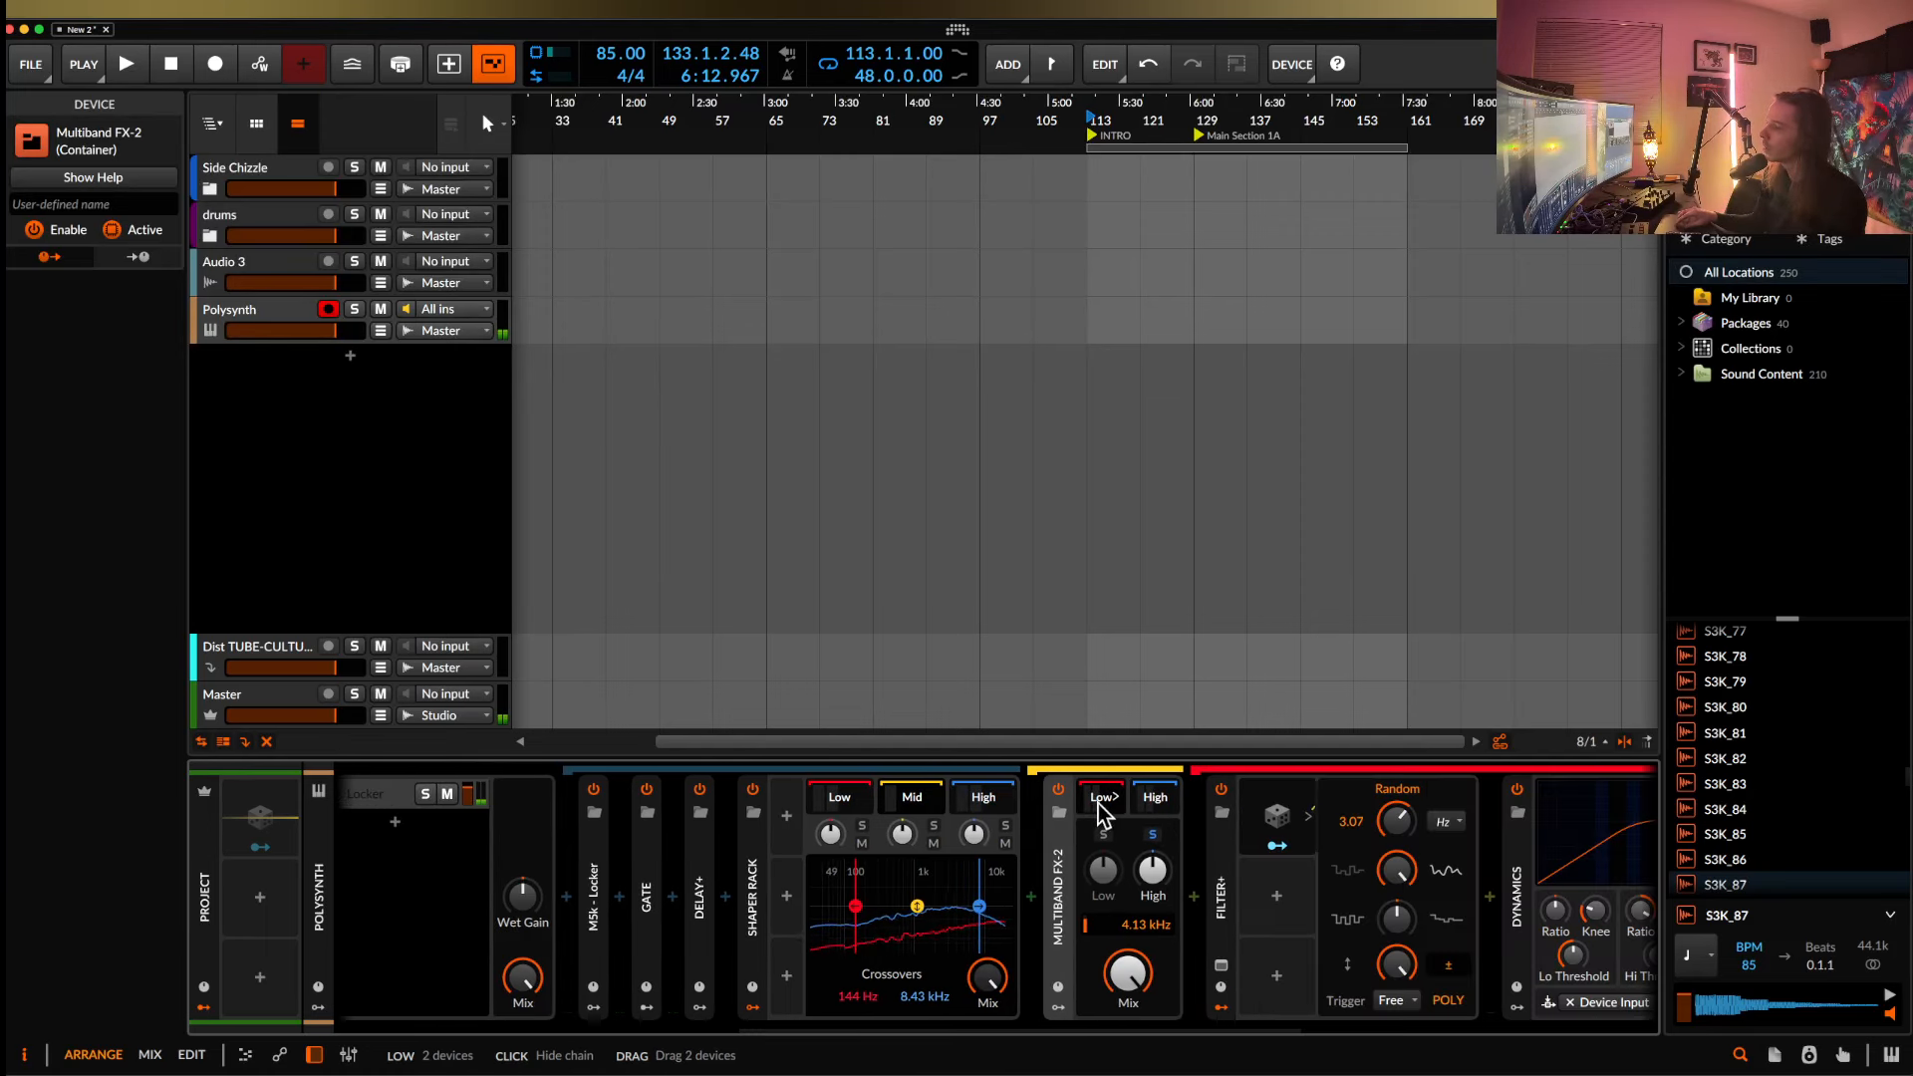
click(1231, 915)
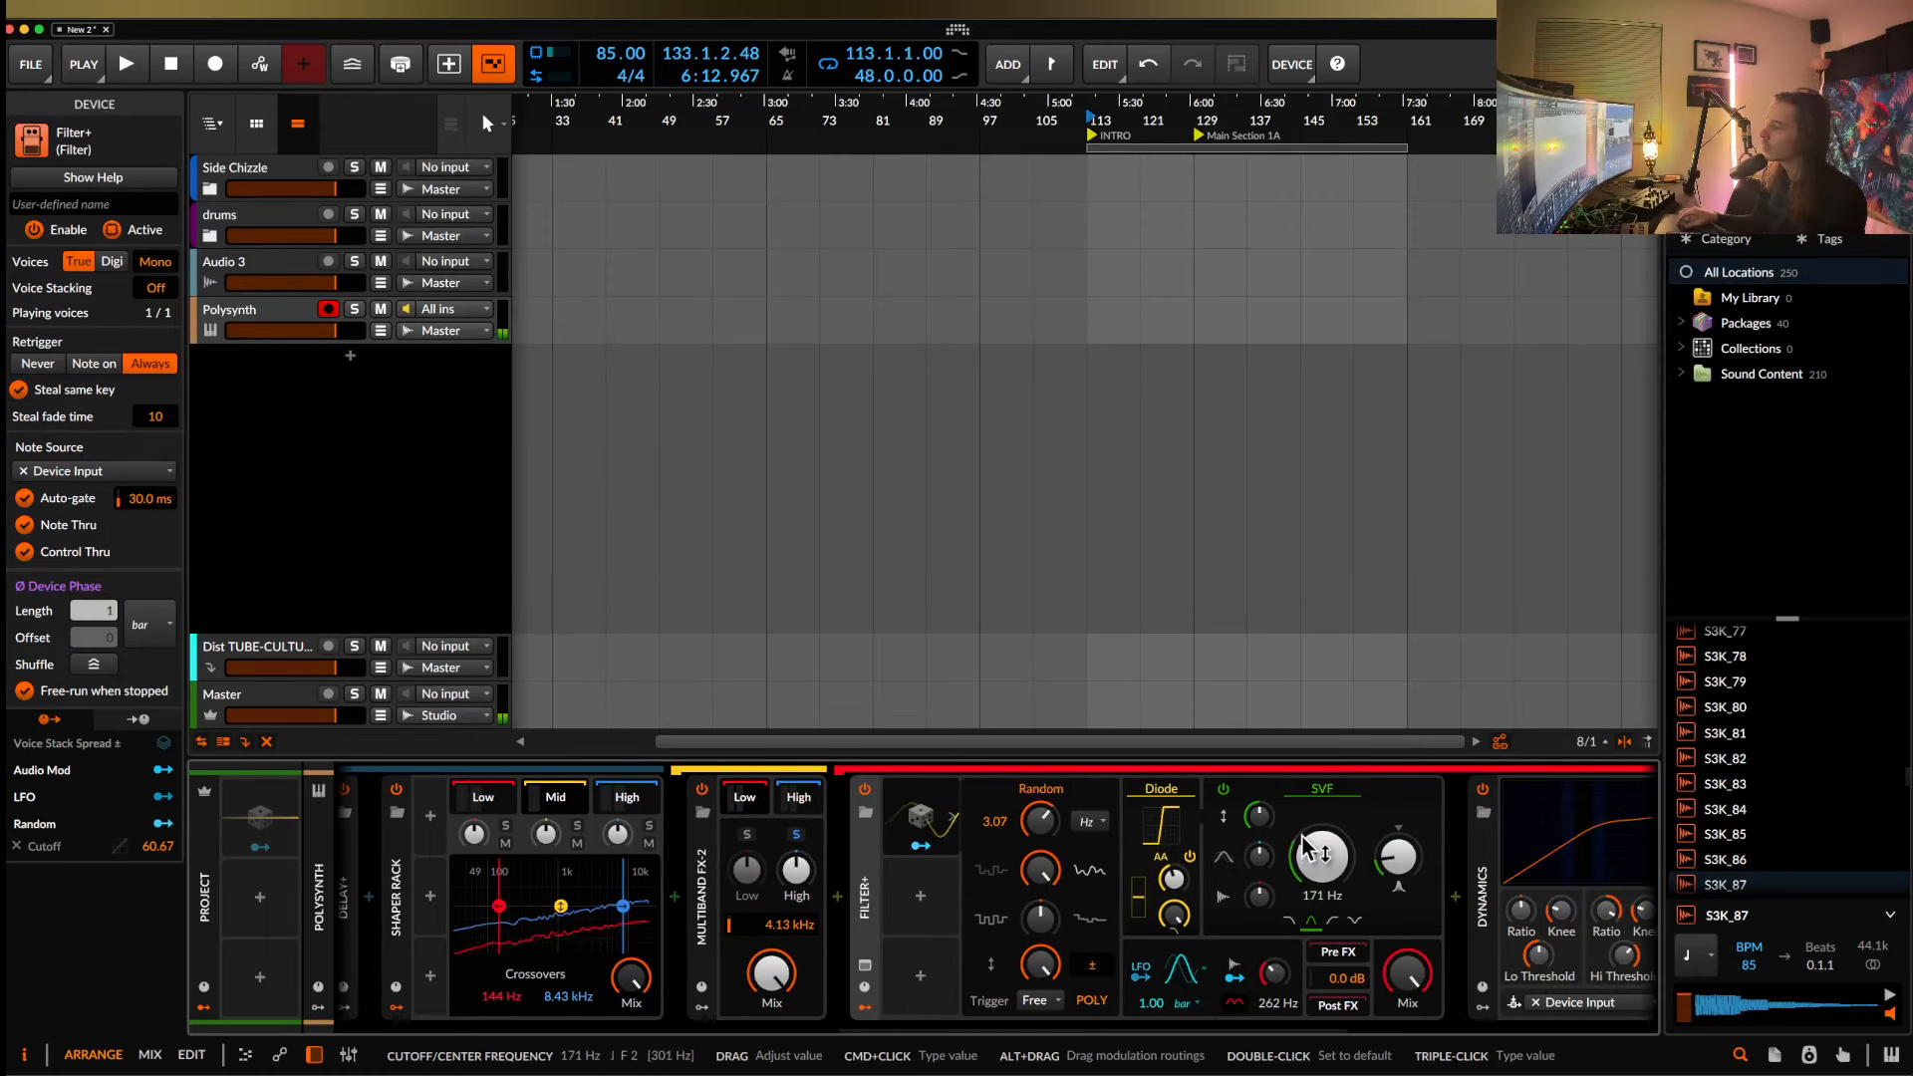
click(1353, 918)
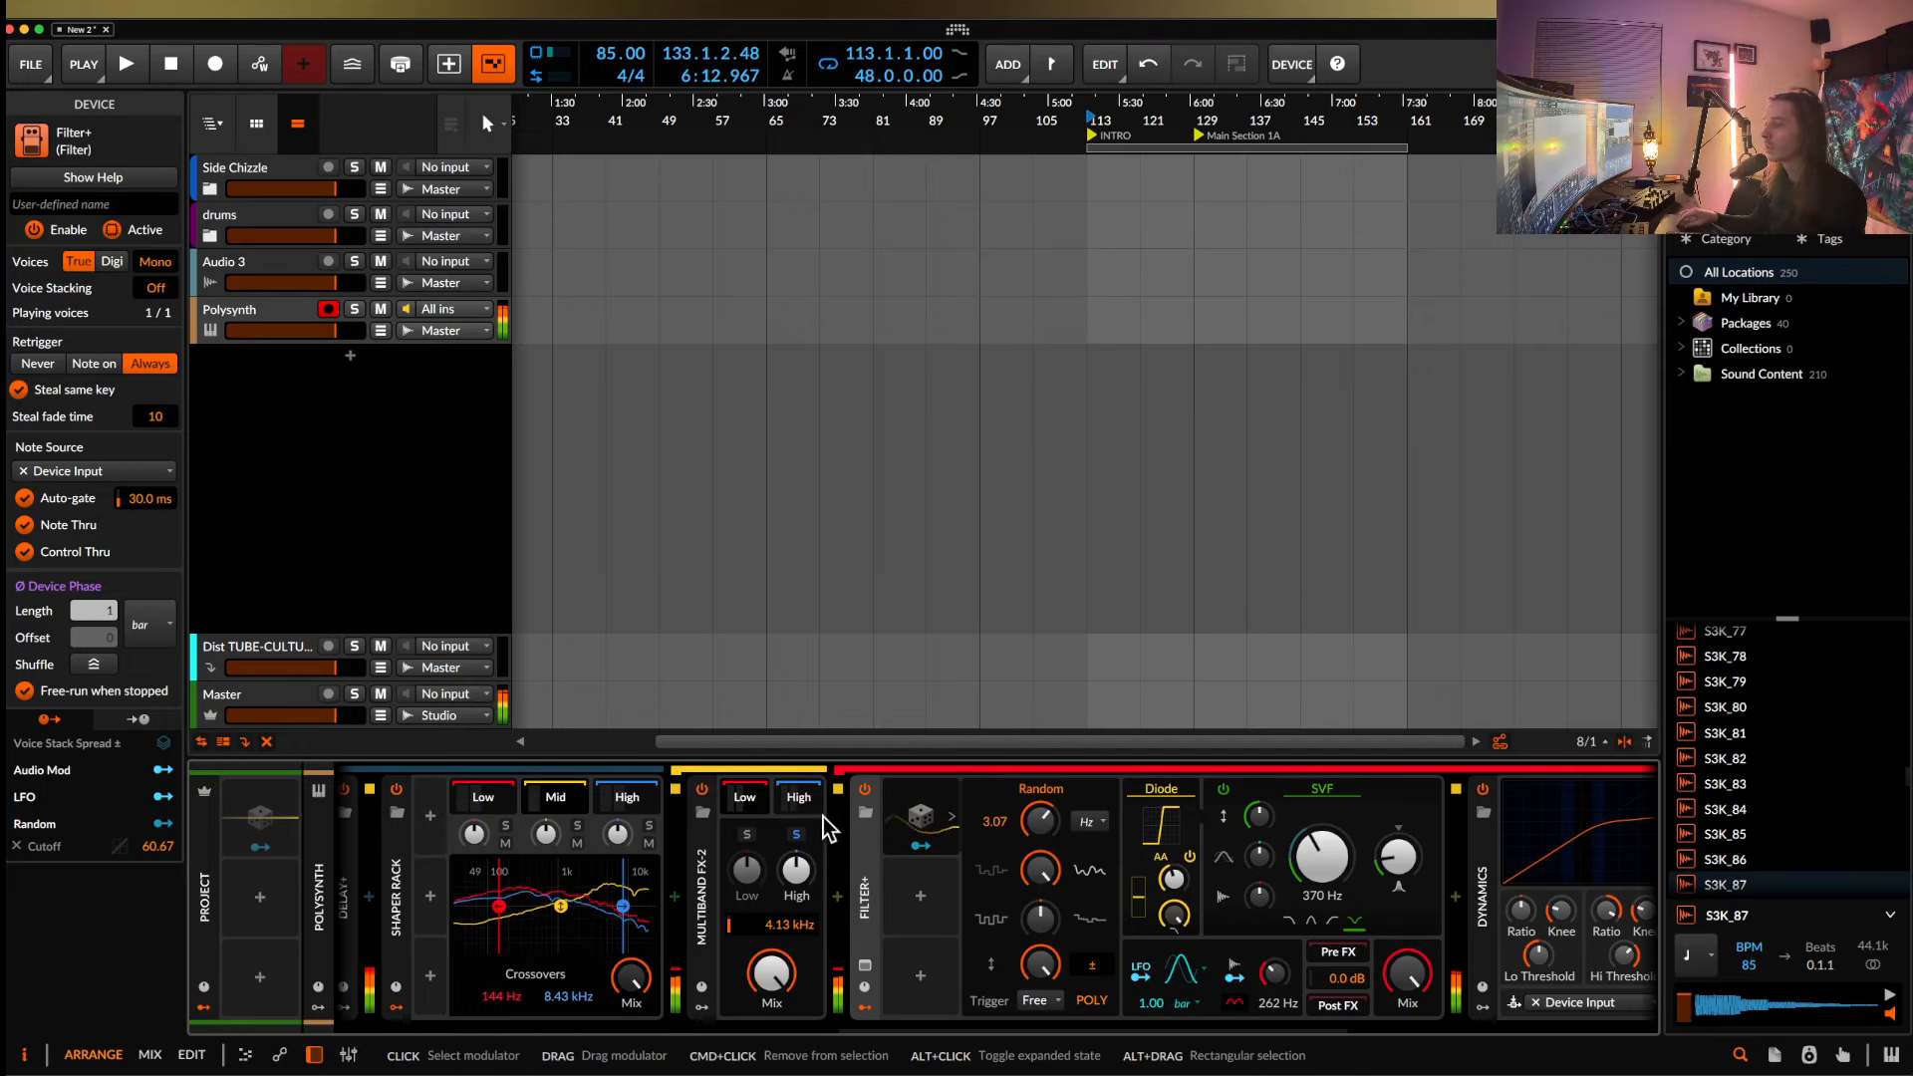
Return to the high band's chain and add a Random modulator to the SHAPER RACK.
click(612, 803)
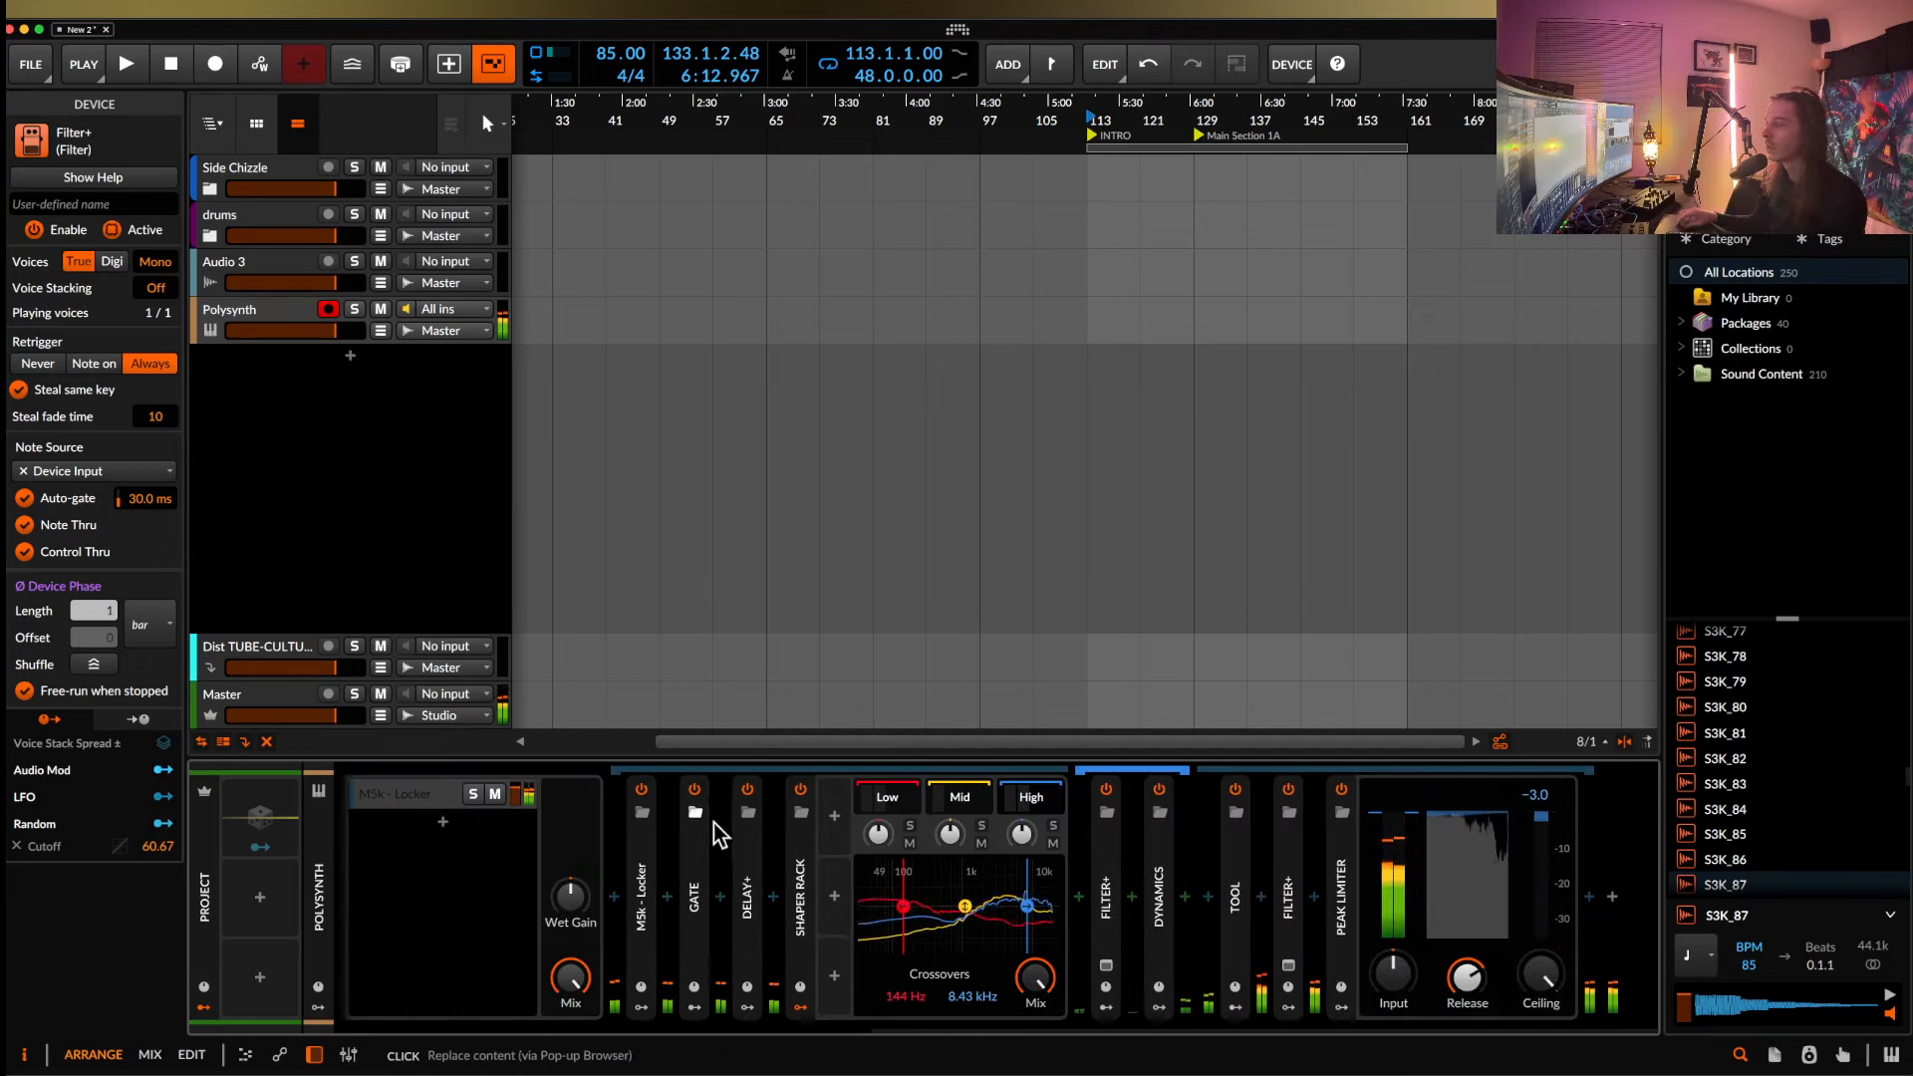
click(834, 815)
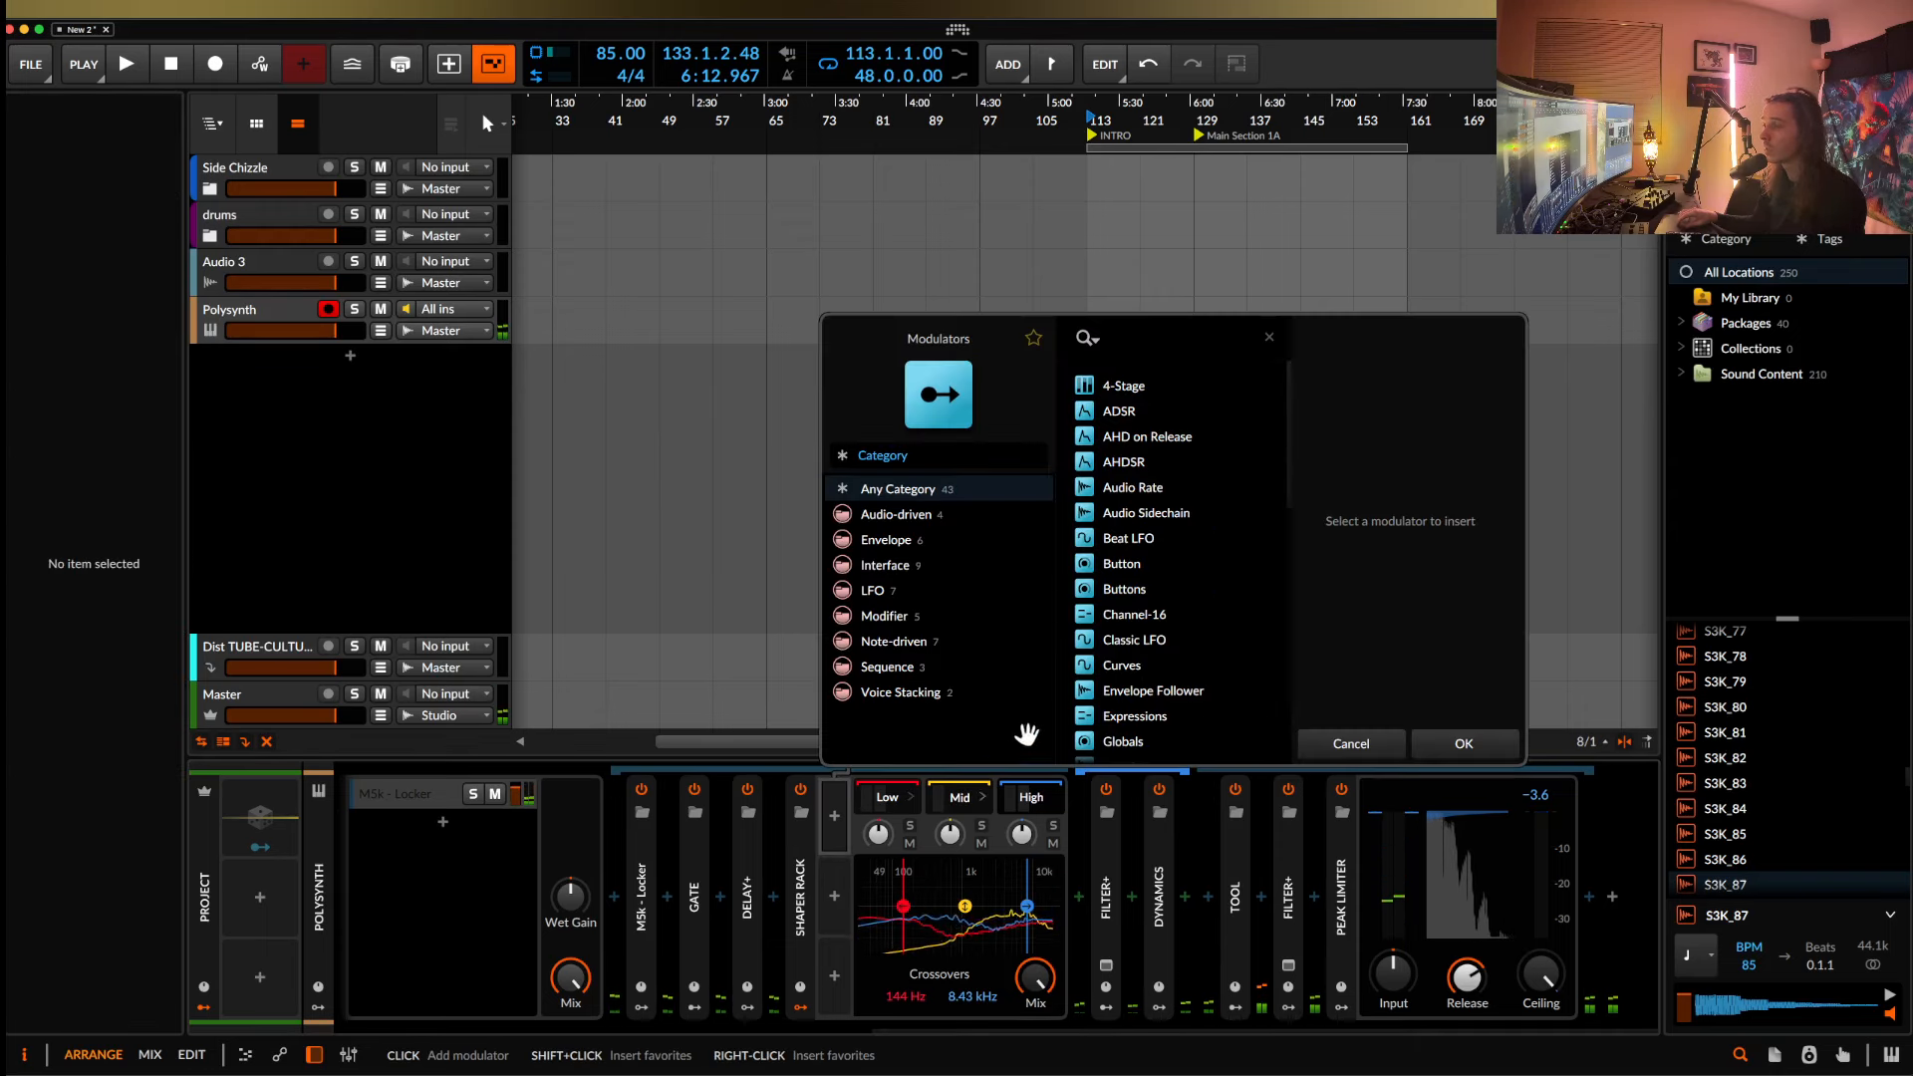
text(lfo)
click(1126, 411)
click(1460, 743)
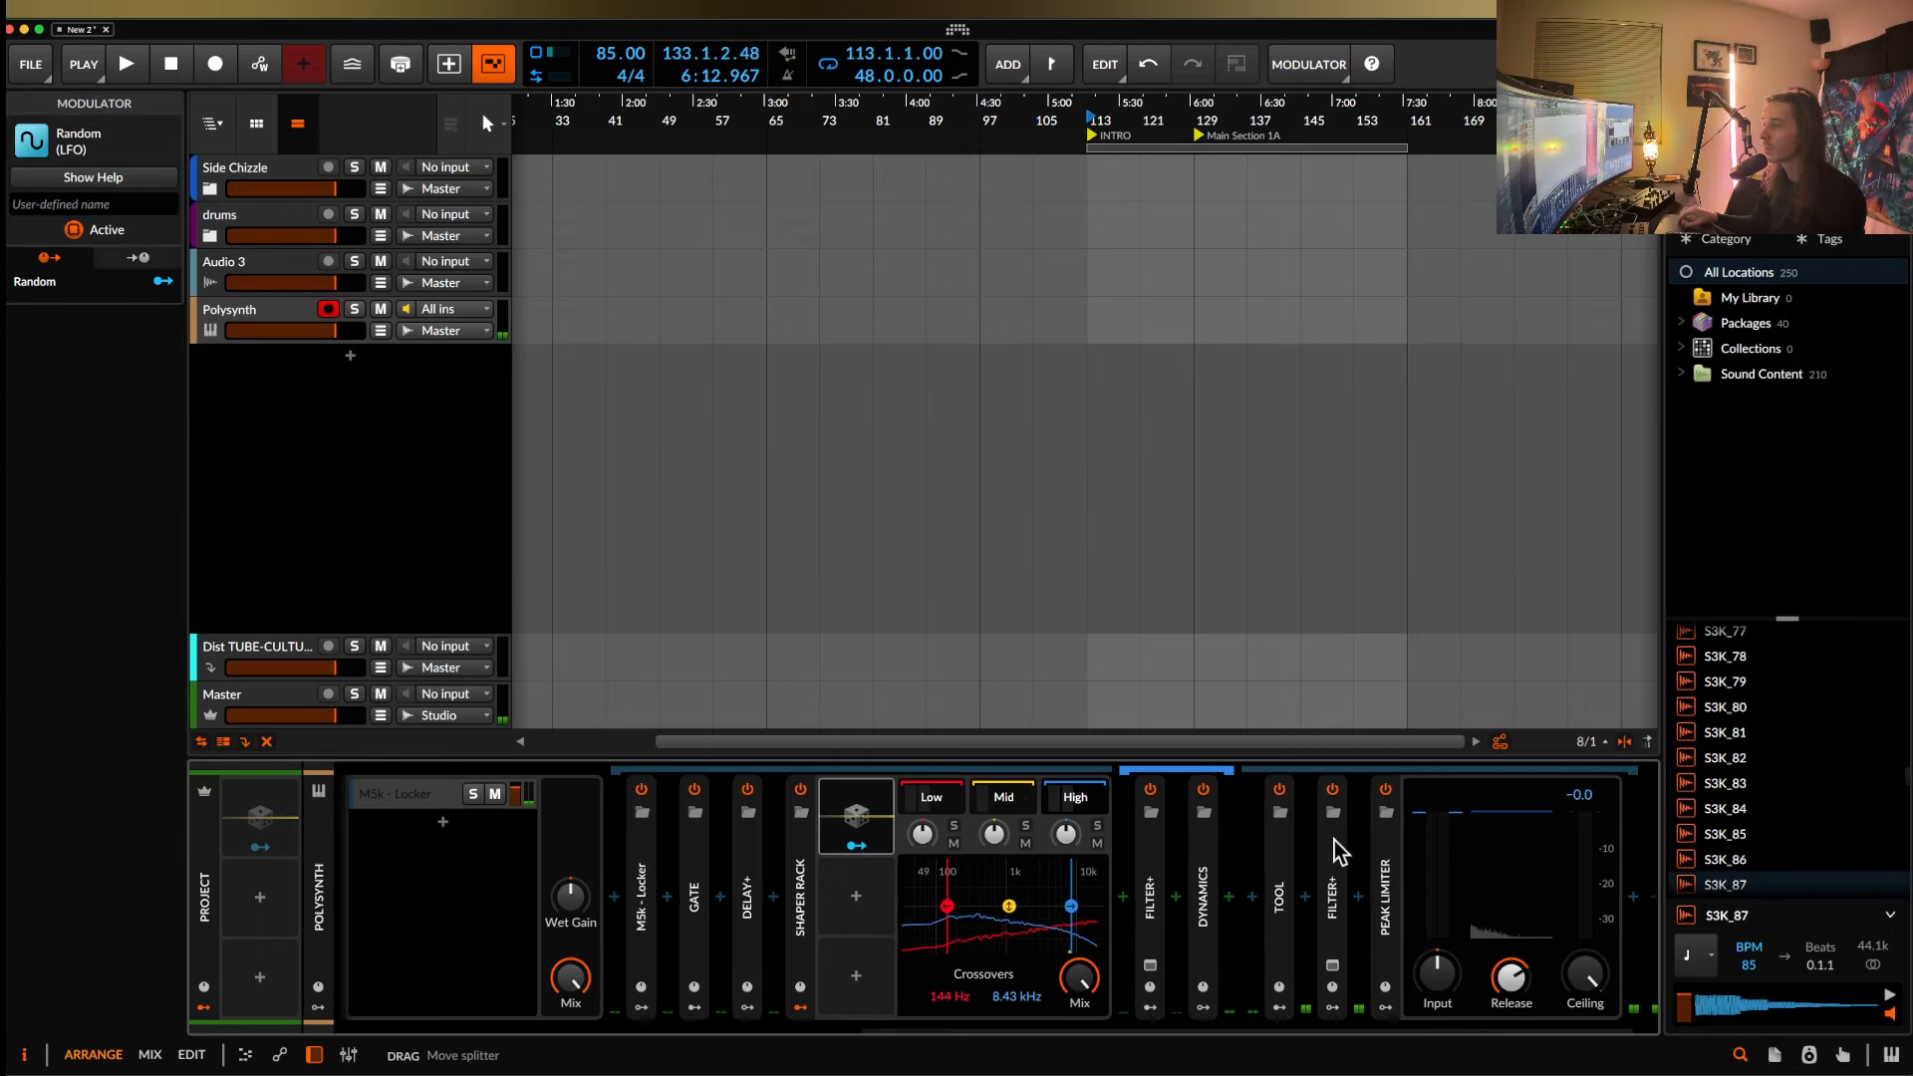
Modulate the SHAPER RACK's high crossover frequency with the Random modulator and show the modulator's settings.
click(857, 845)
drag(1066, 833, 1065, 840)
click(857, 845)
click(886, 817)
Set the Push drive of the high band's Filter+ to +3.6 dB.
scroll(1230, 803, right, 3)
double_click(1148, 896)
scroll(1149, 896, right, 3)
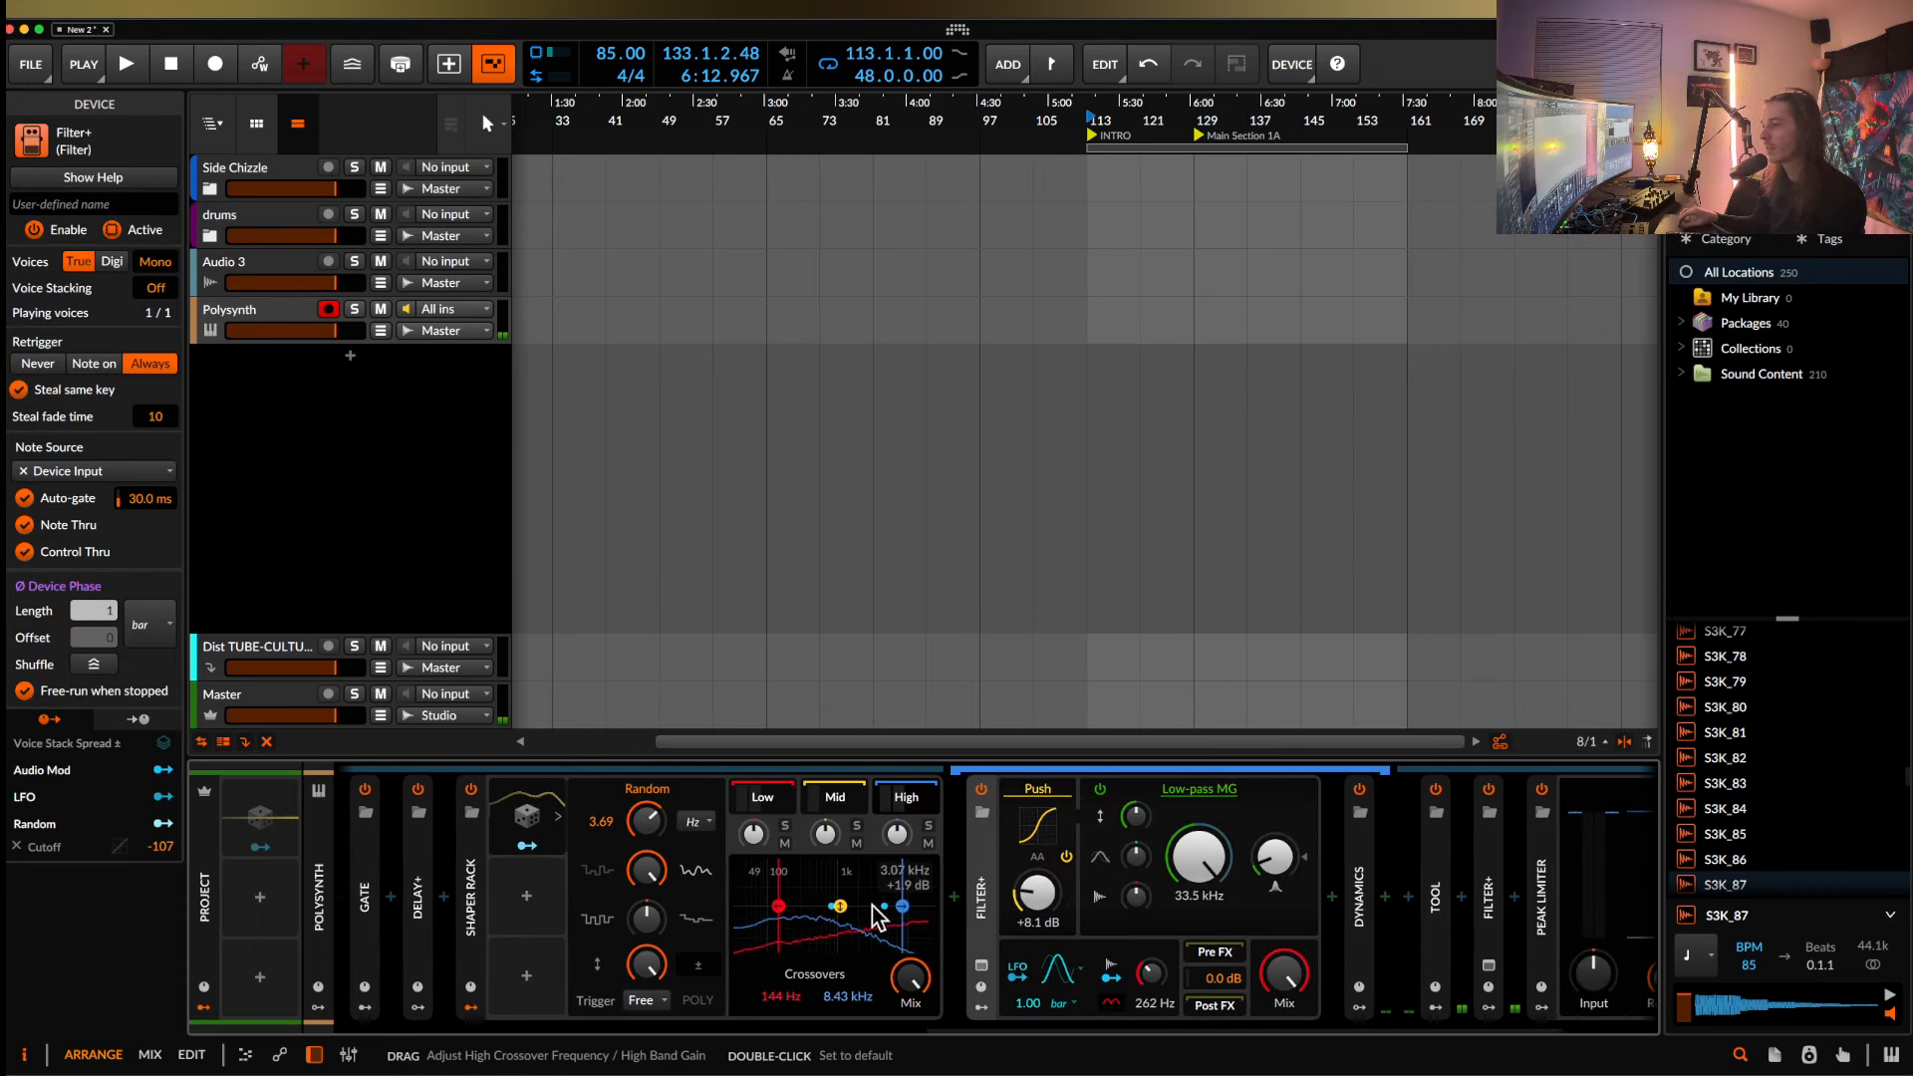
scroll(933, 877, left, 2)
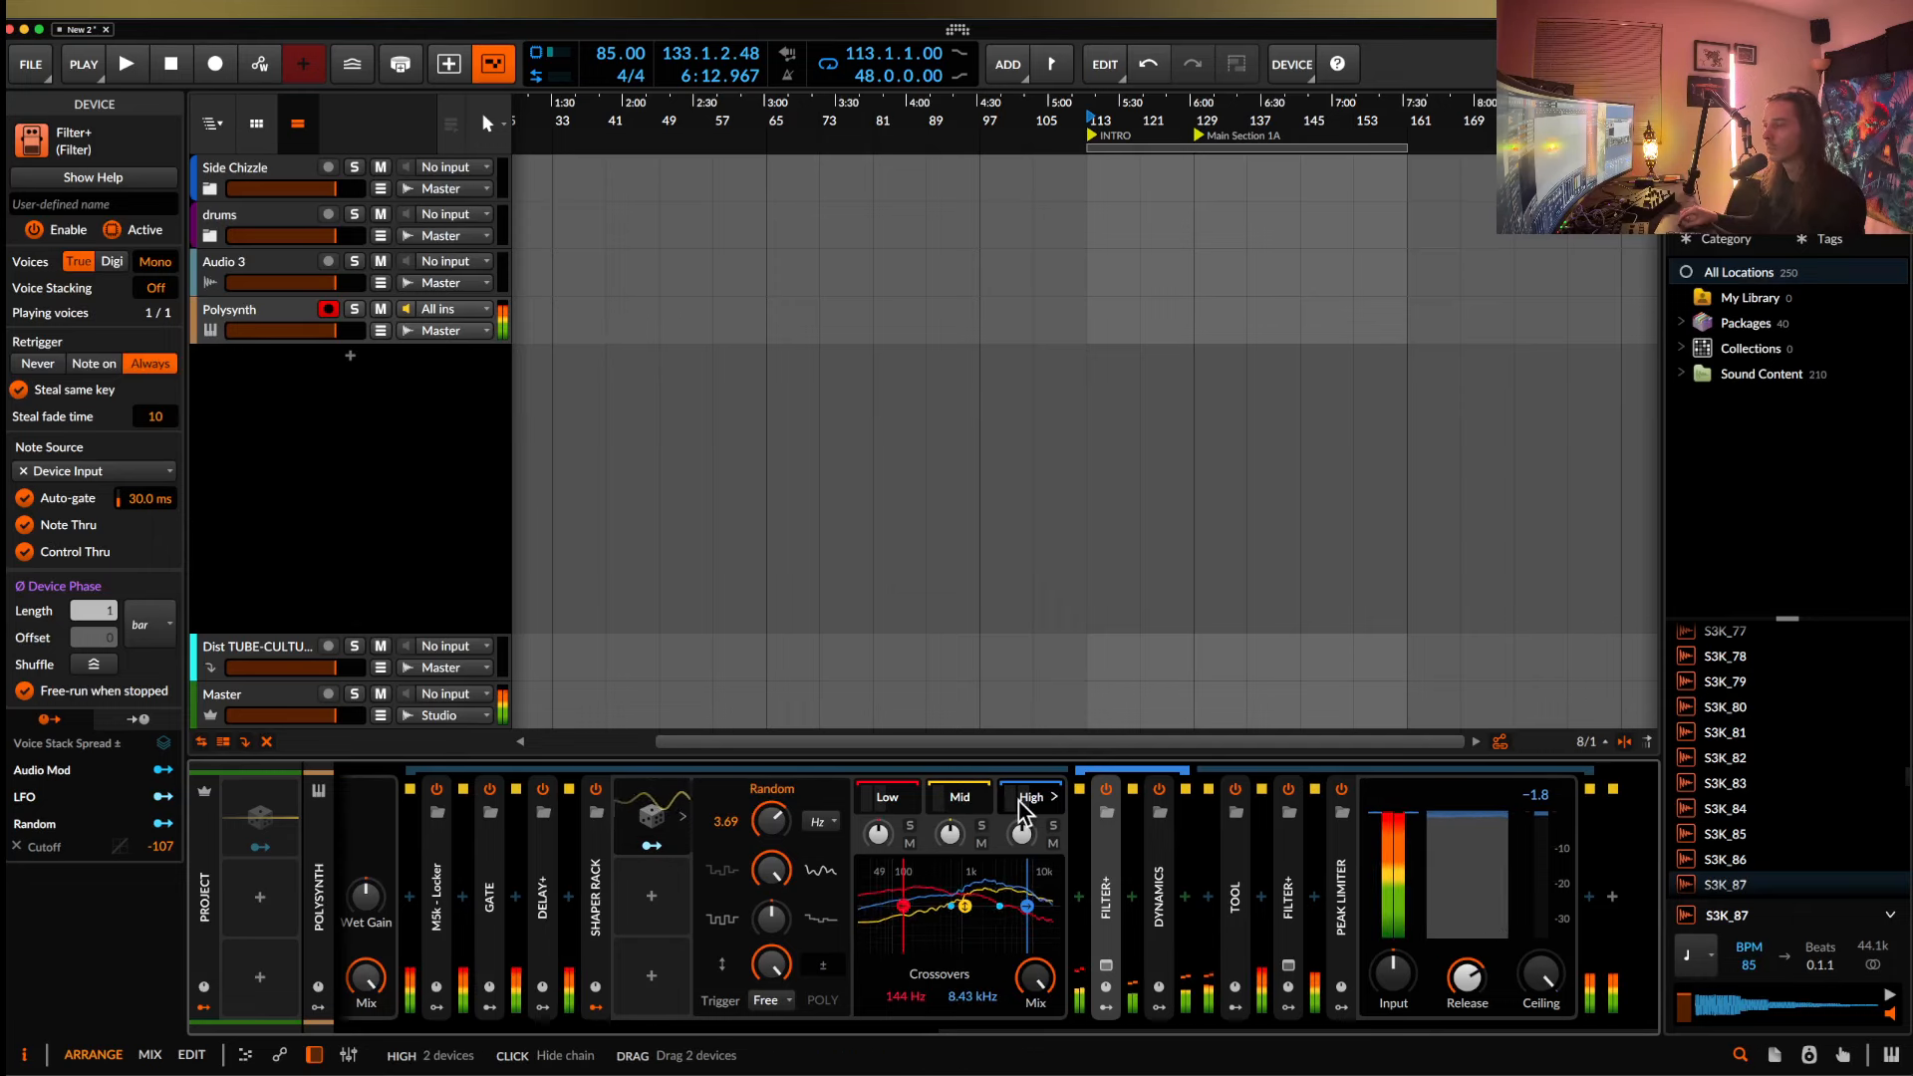
scroll(1024, 810, left, 2)
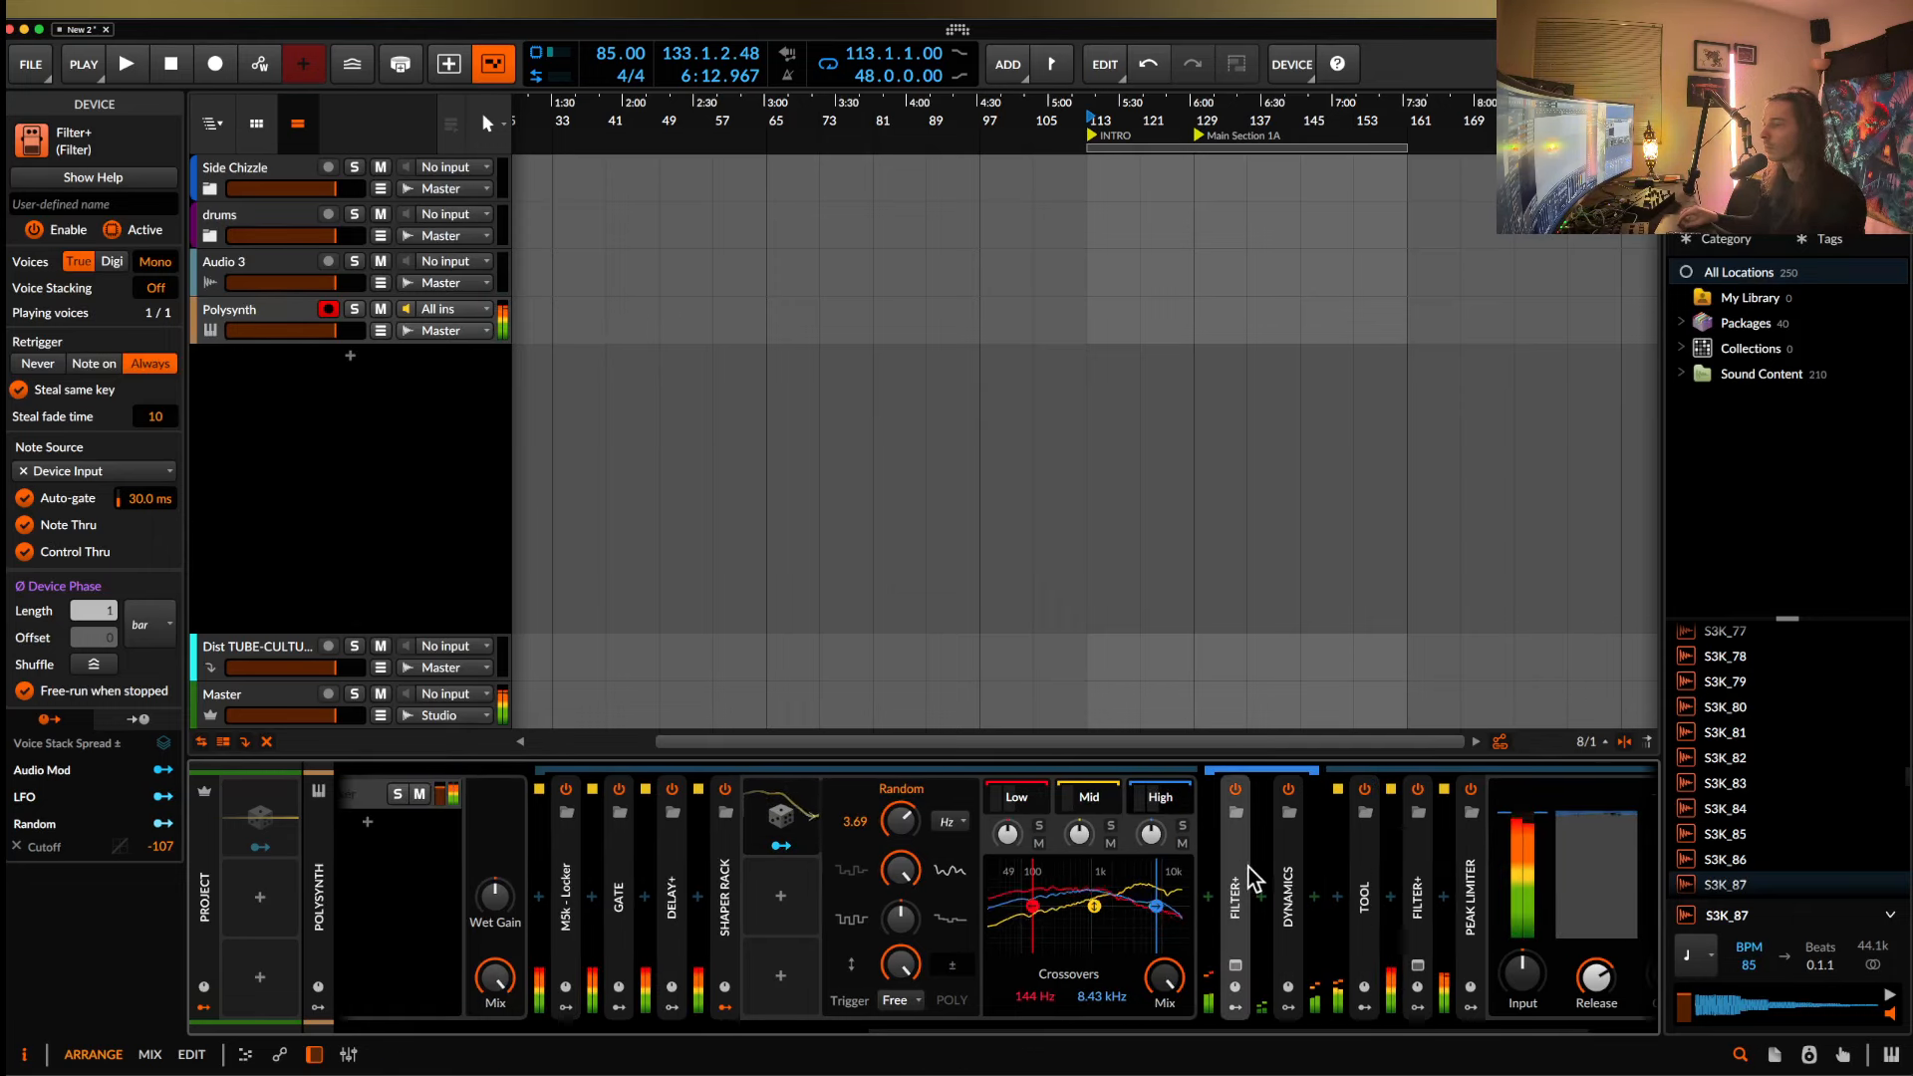
double_click(1238, 884)
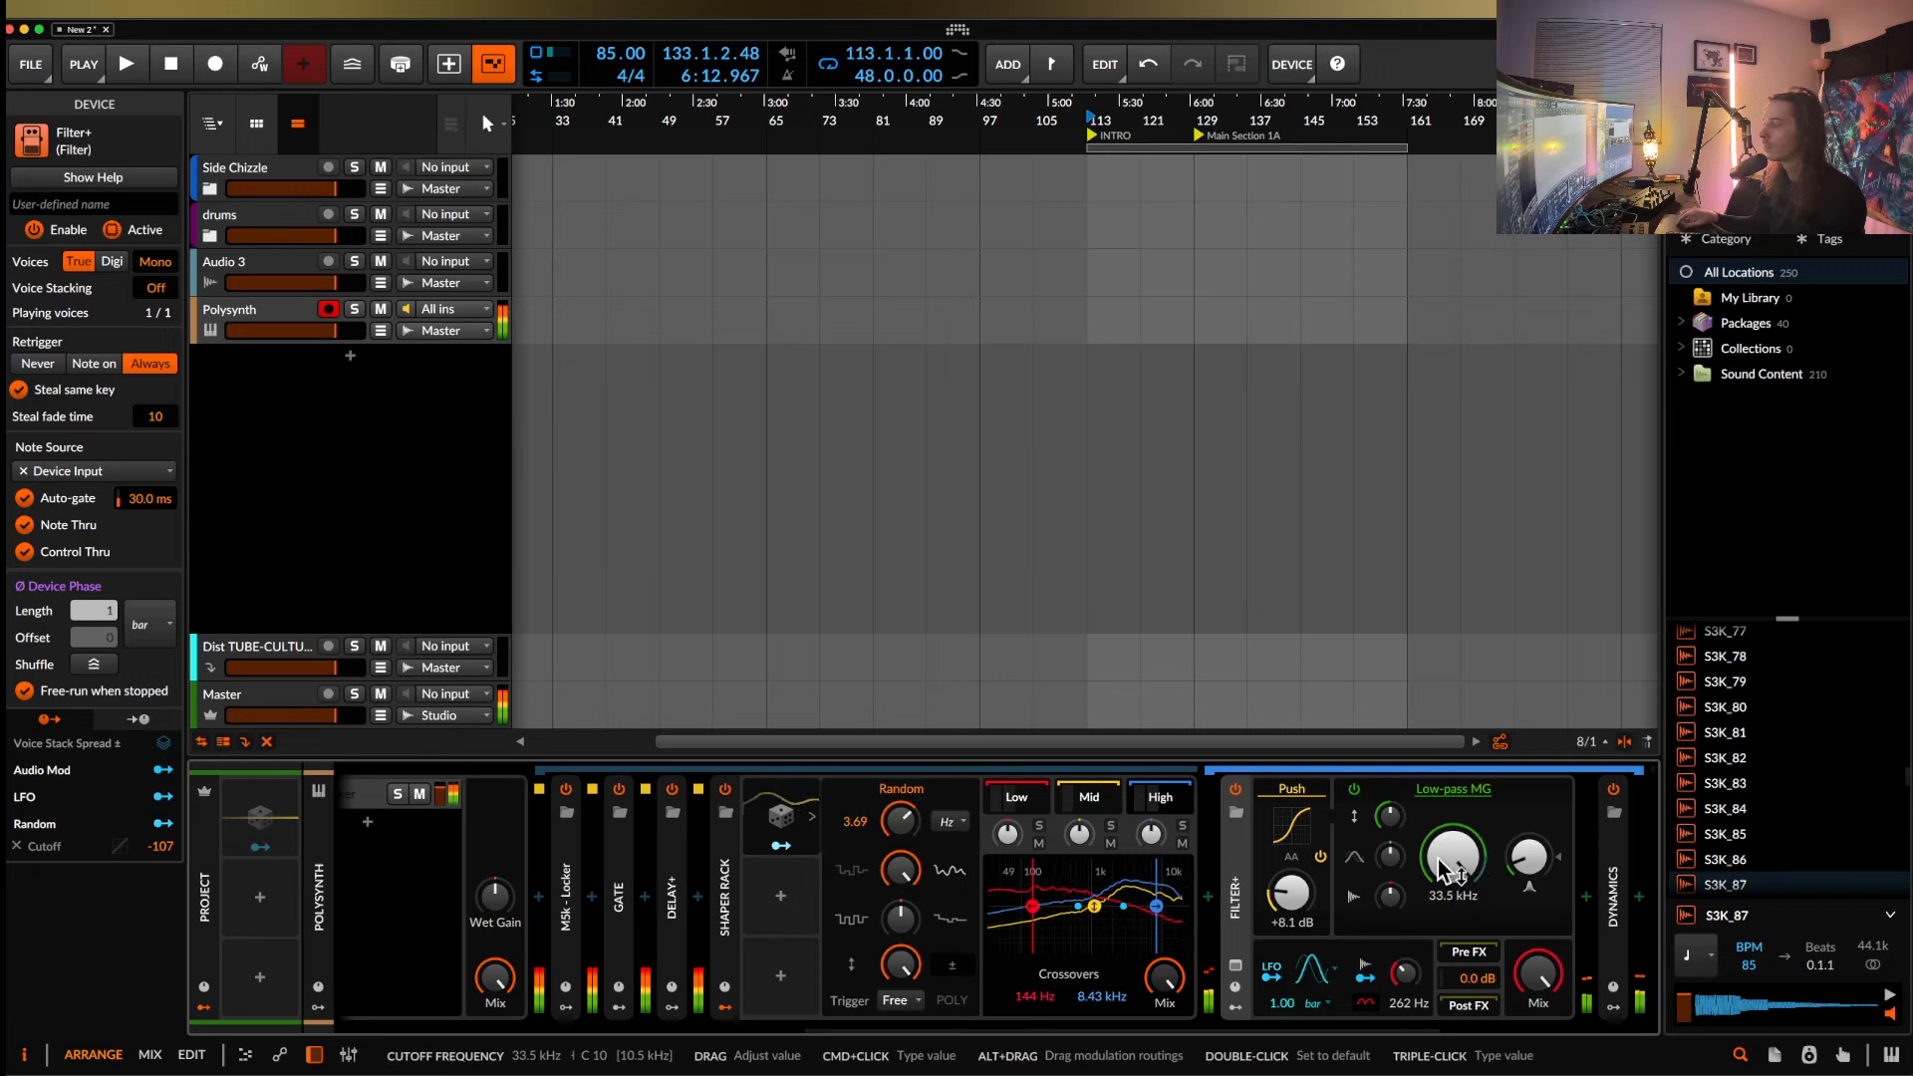
mouse_move(1296, 921)
mouse_down()
mouse_move(1295, 962)
mouse_move(1301, 912)
mouse_up()
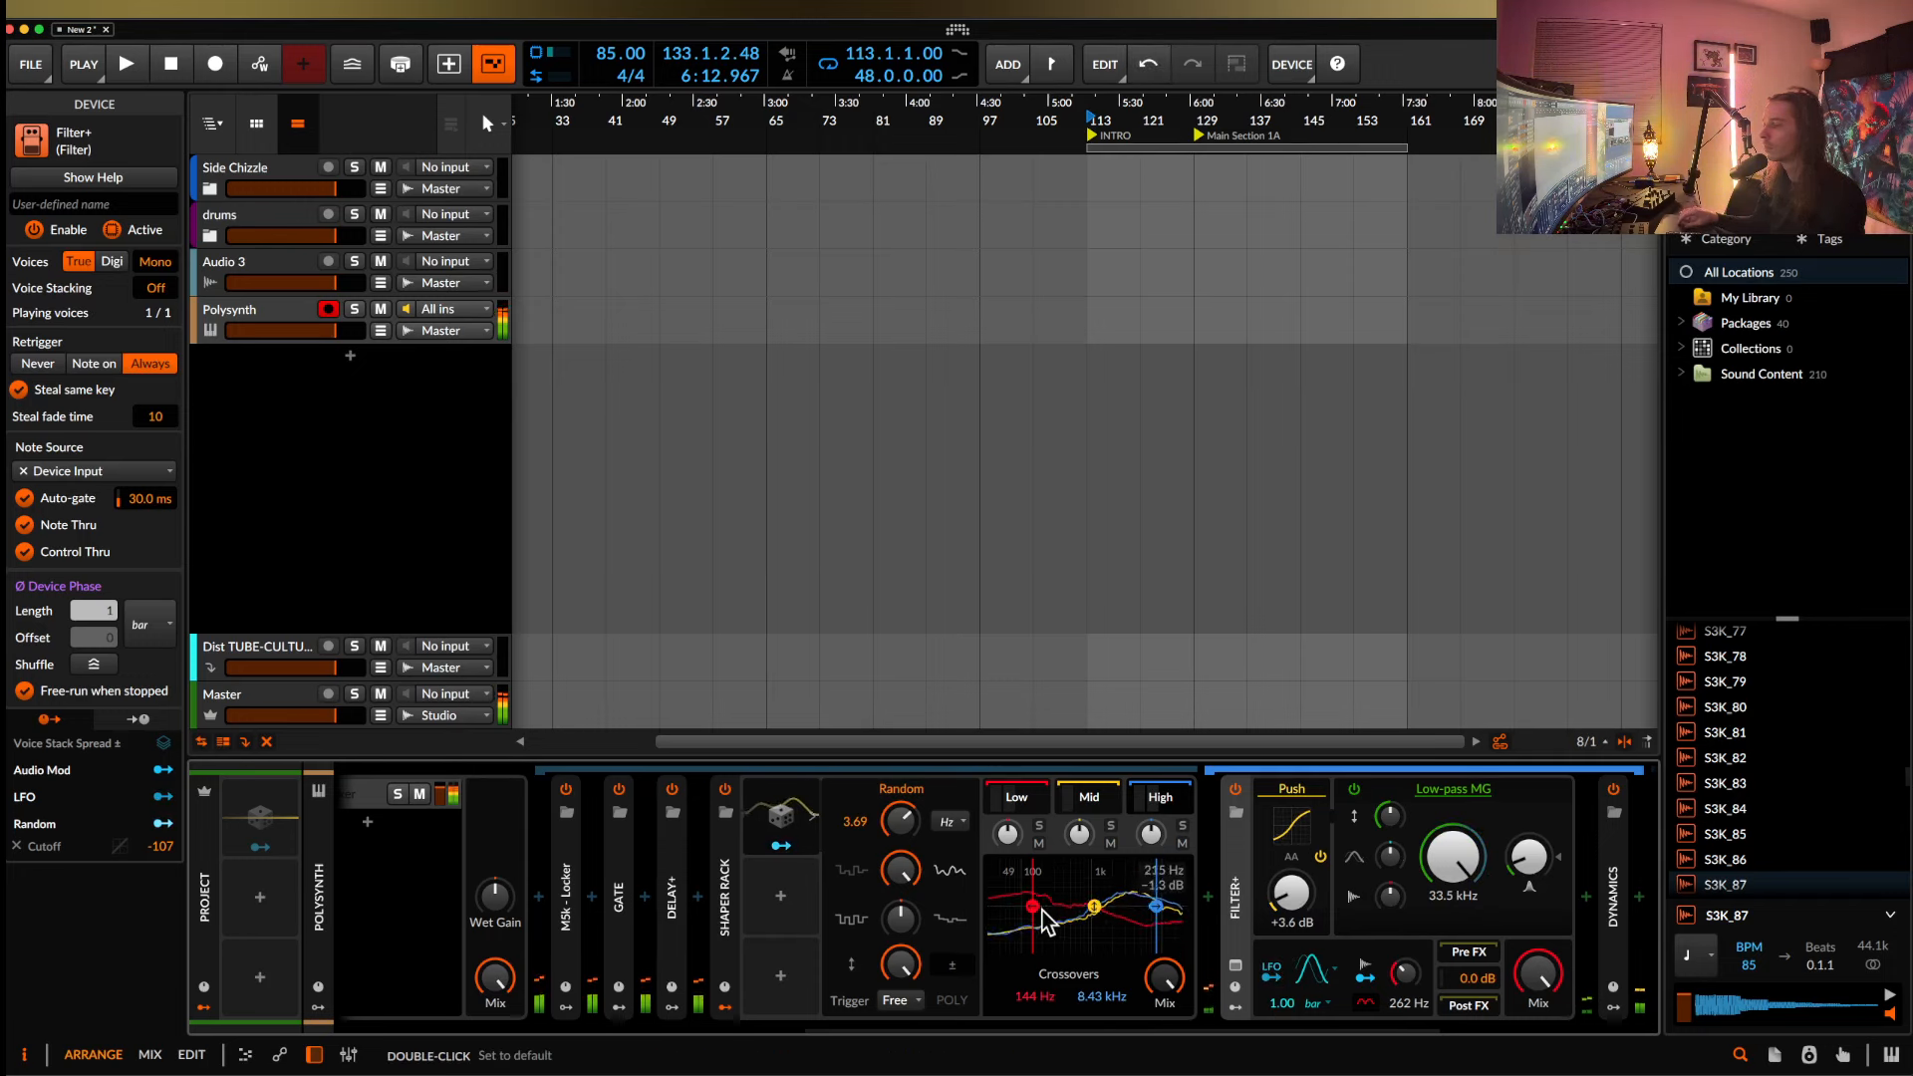
In the mid band, set the low chain's Diode drive to about +17.3 dB and the high chain's Push drive to +12.9 dB.
click(1079, 810)
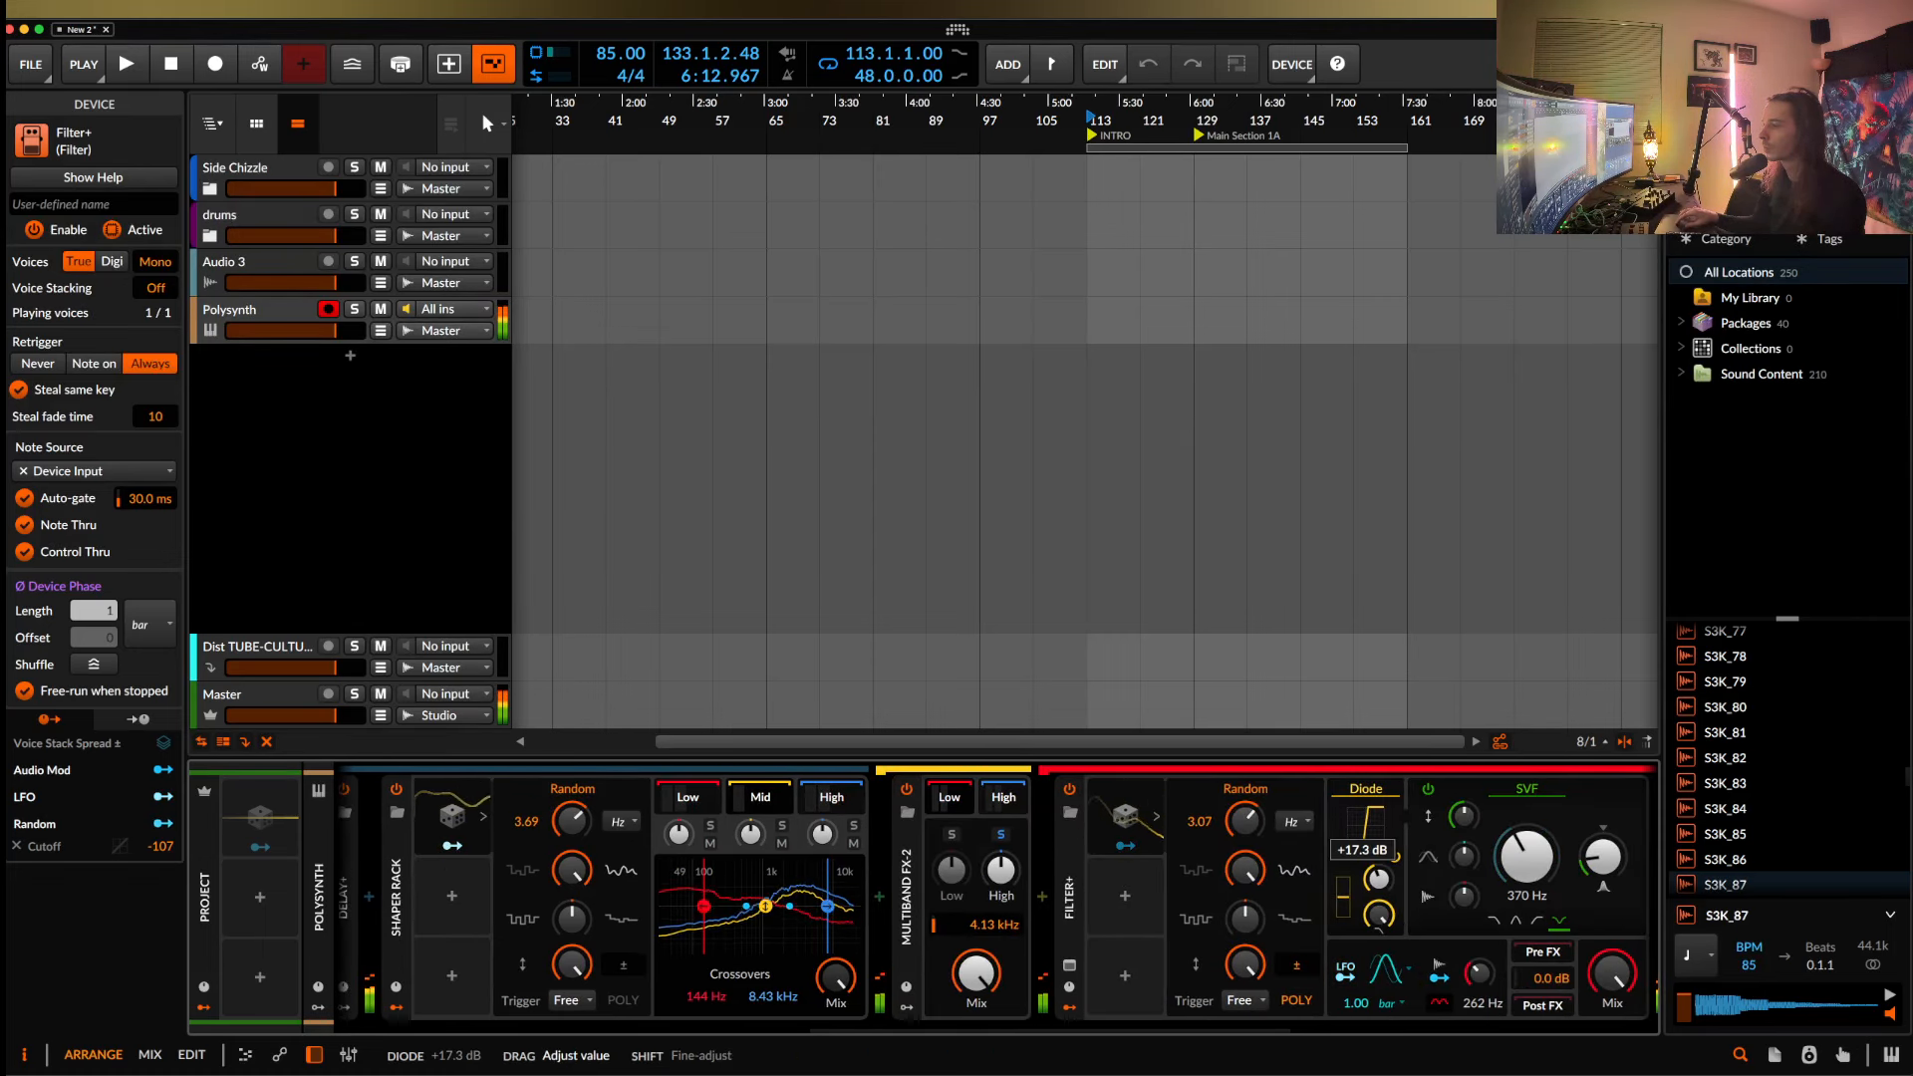
click(999, 805)
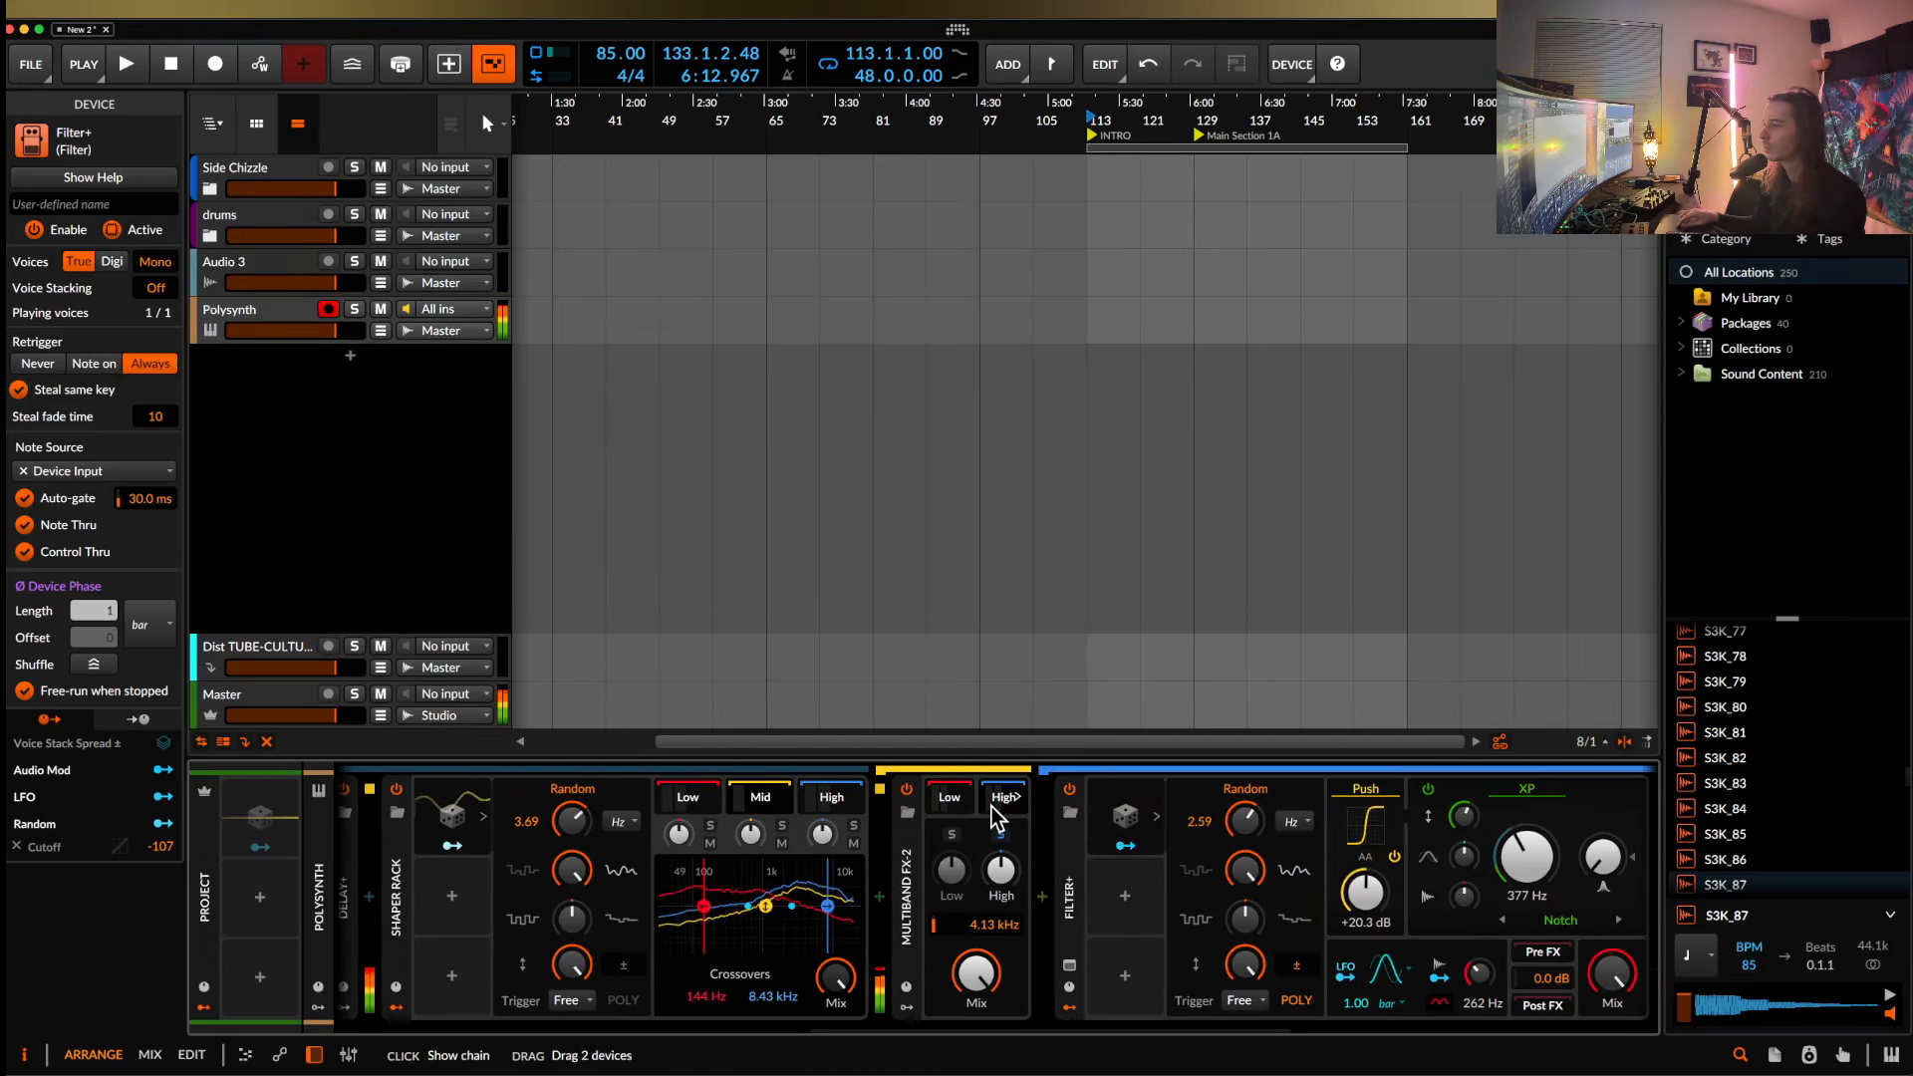
drag(1365, 893, 1365, 862)
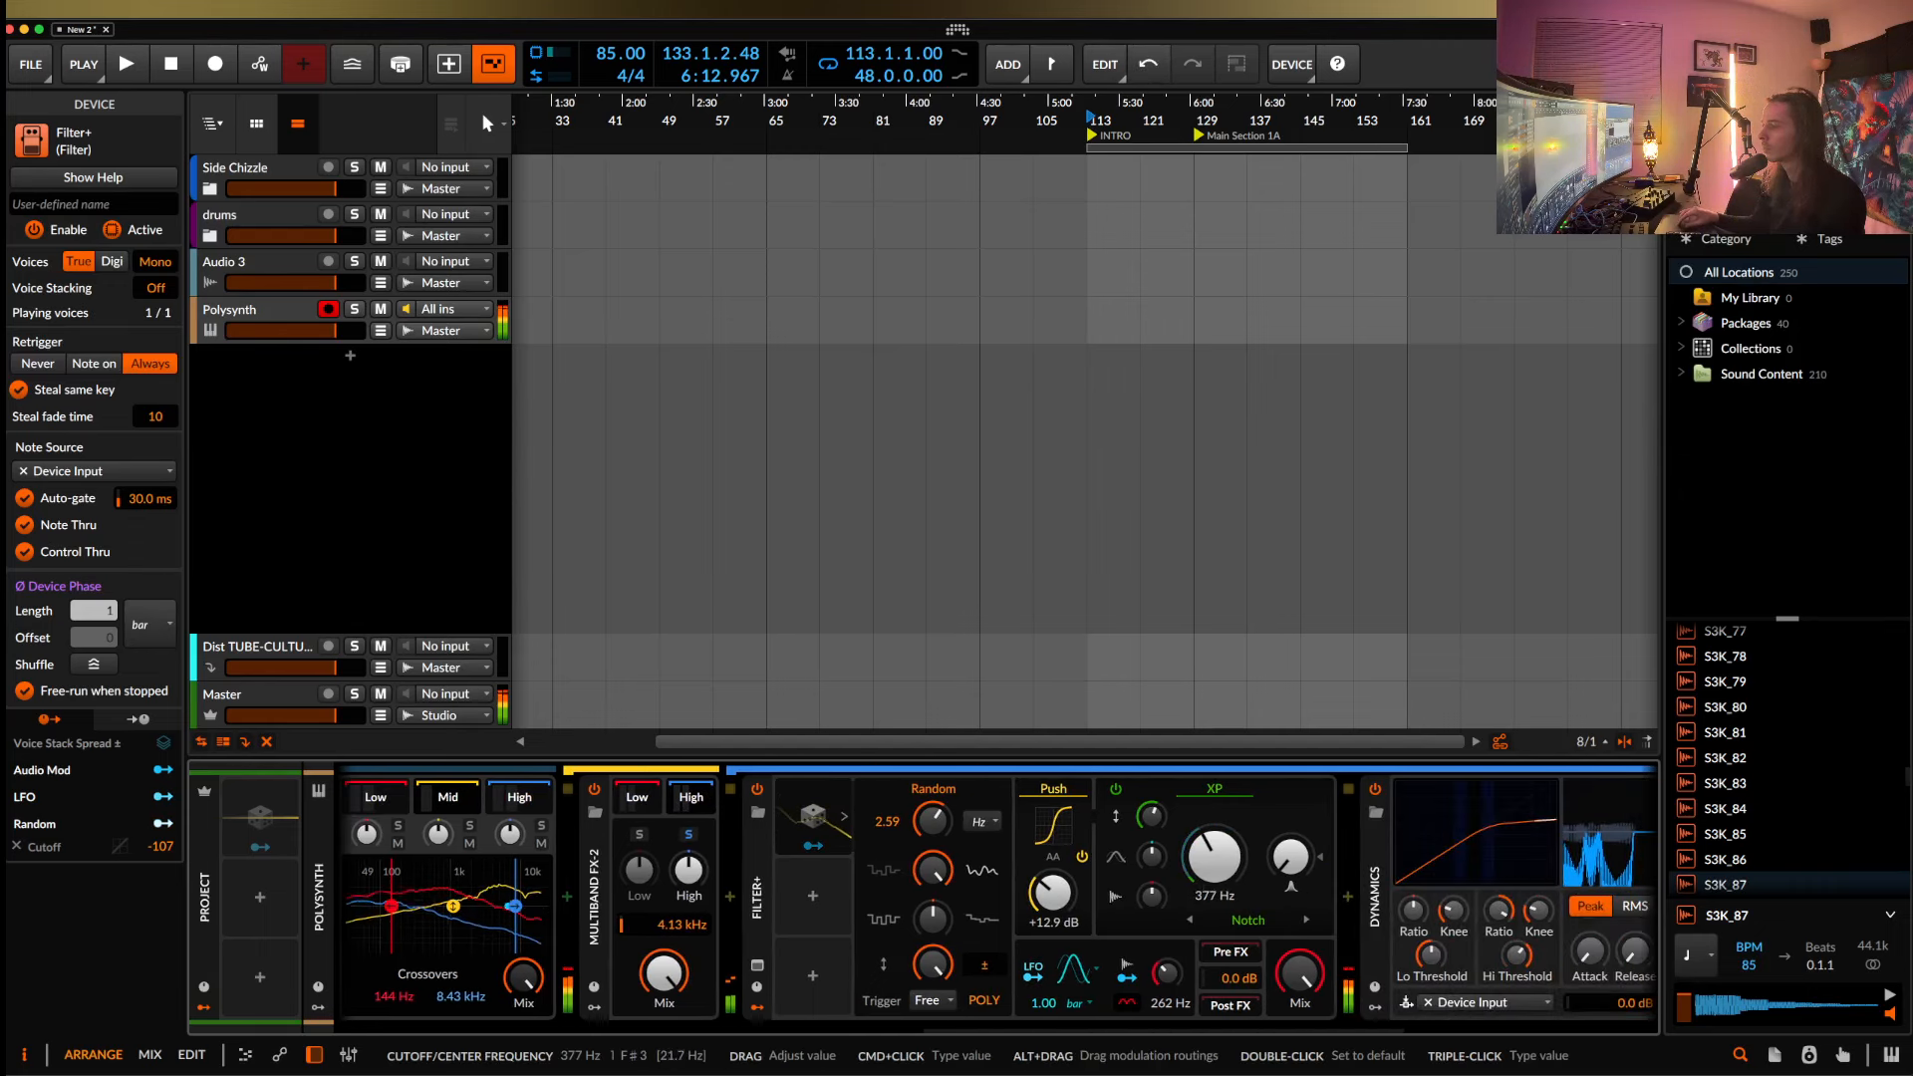
Clear the Multiband FX-2 solo and, with the rack's mid band soloed, set the high chain's Filter+ to Band-pass 2 at 178 Hz.
mouse_move(1213, 857)
mouse_down()
mouse_move(1214, 833)
mouse_move(1214, 867)
mouse_up()
click(689, 835)
scroll(698, 897, left, 5)
click(696, 826)
drag(1433, 865, 1440, 839)
click(1420, 922)
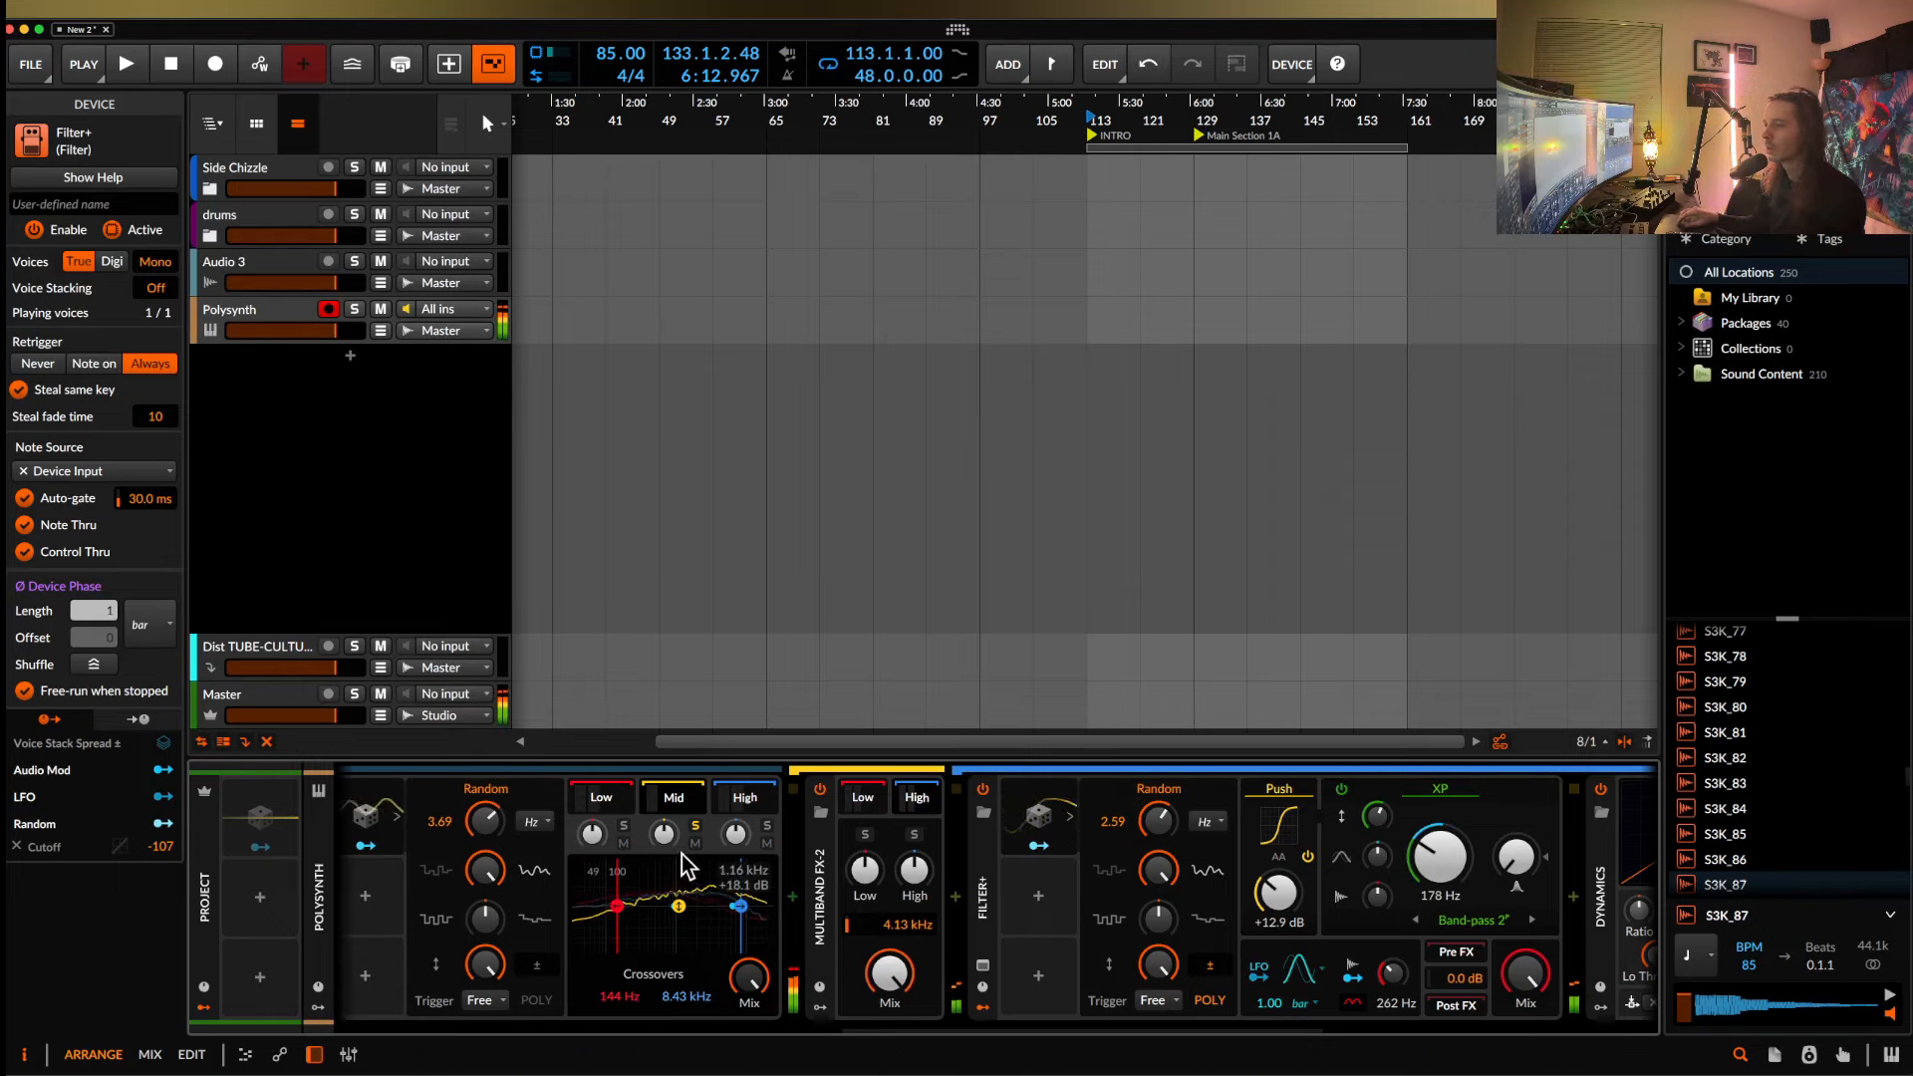
Release the mid band's solo and vary the Polysynth's pitch to audition the revised chain.
scroll(758, 901, left, 3)
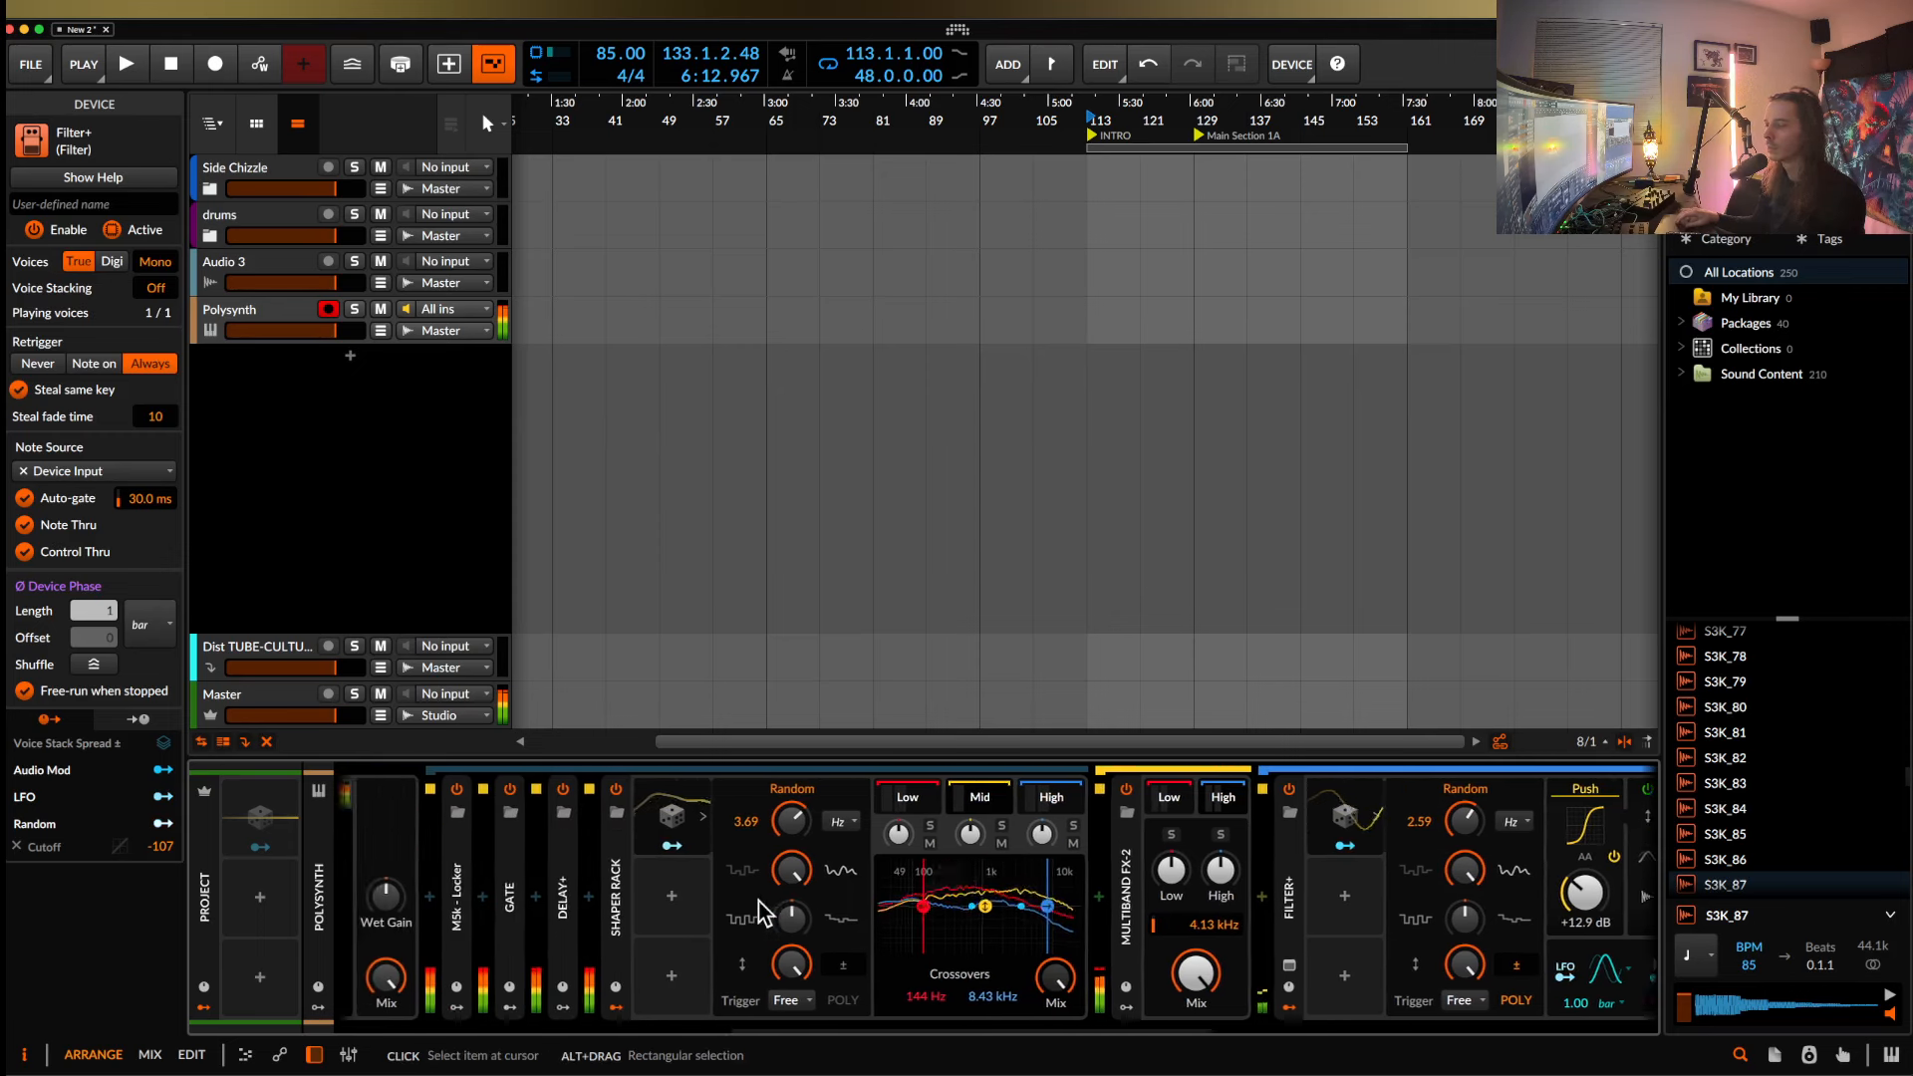
scroll(757, 900, left, 10)
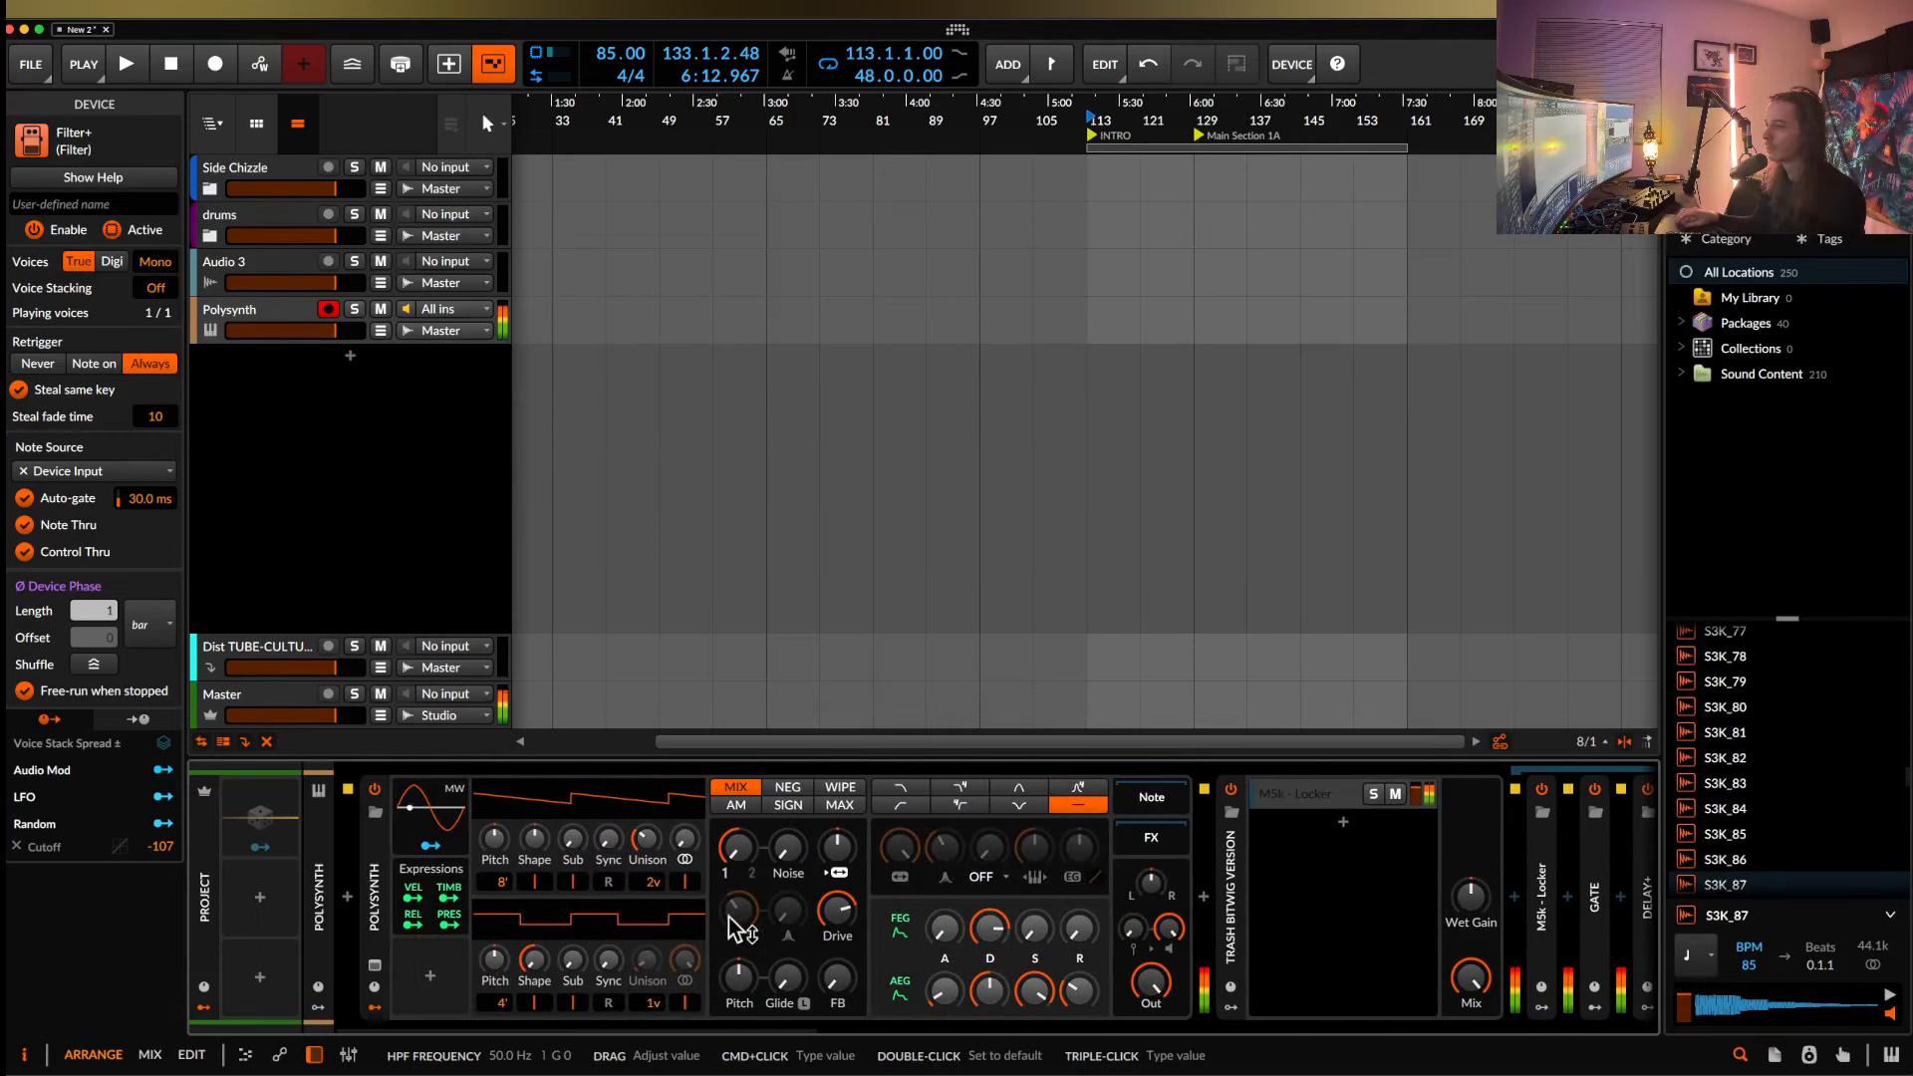
mouse_move(739, 976)
mouse_down()
mouse_move(739, 932)
mouse_move(738, 976)
mouse_up()
Collapse the Filter+ in the mid band's high chain and hide its modulators.
scroll(1046, 875, right, 10)
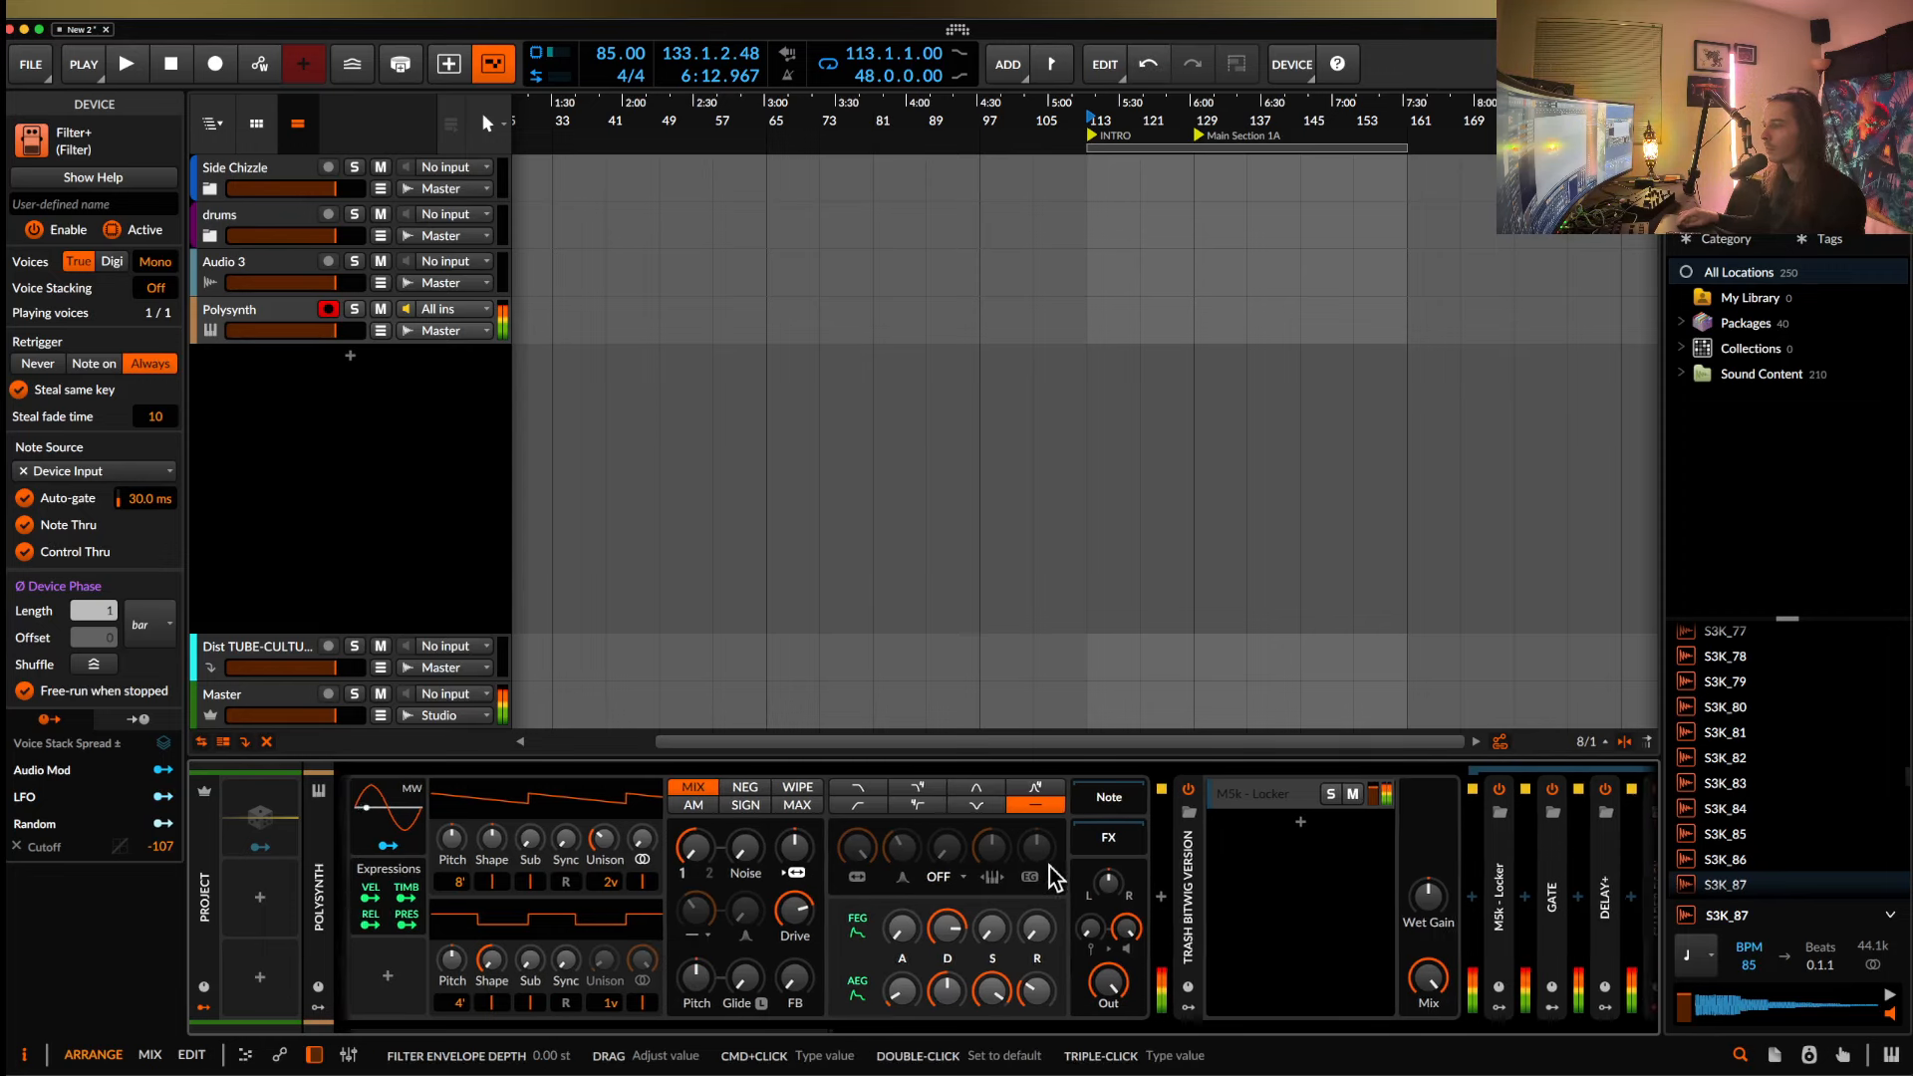
scroll(1036, 877, right, 3)
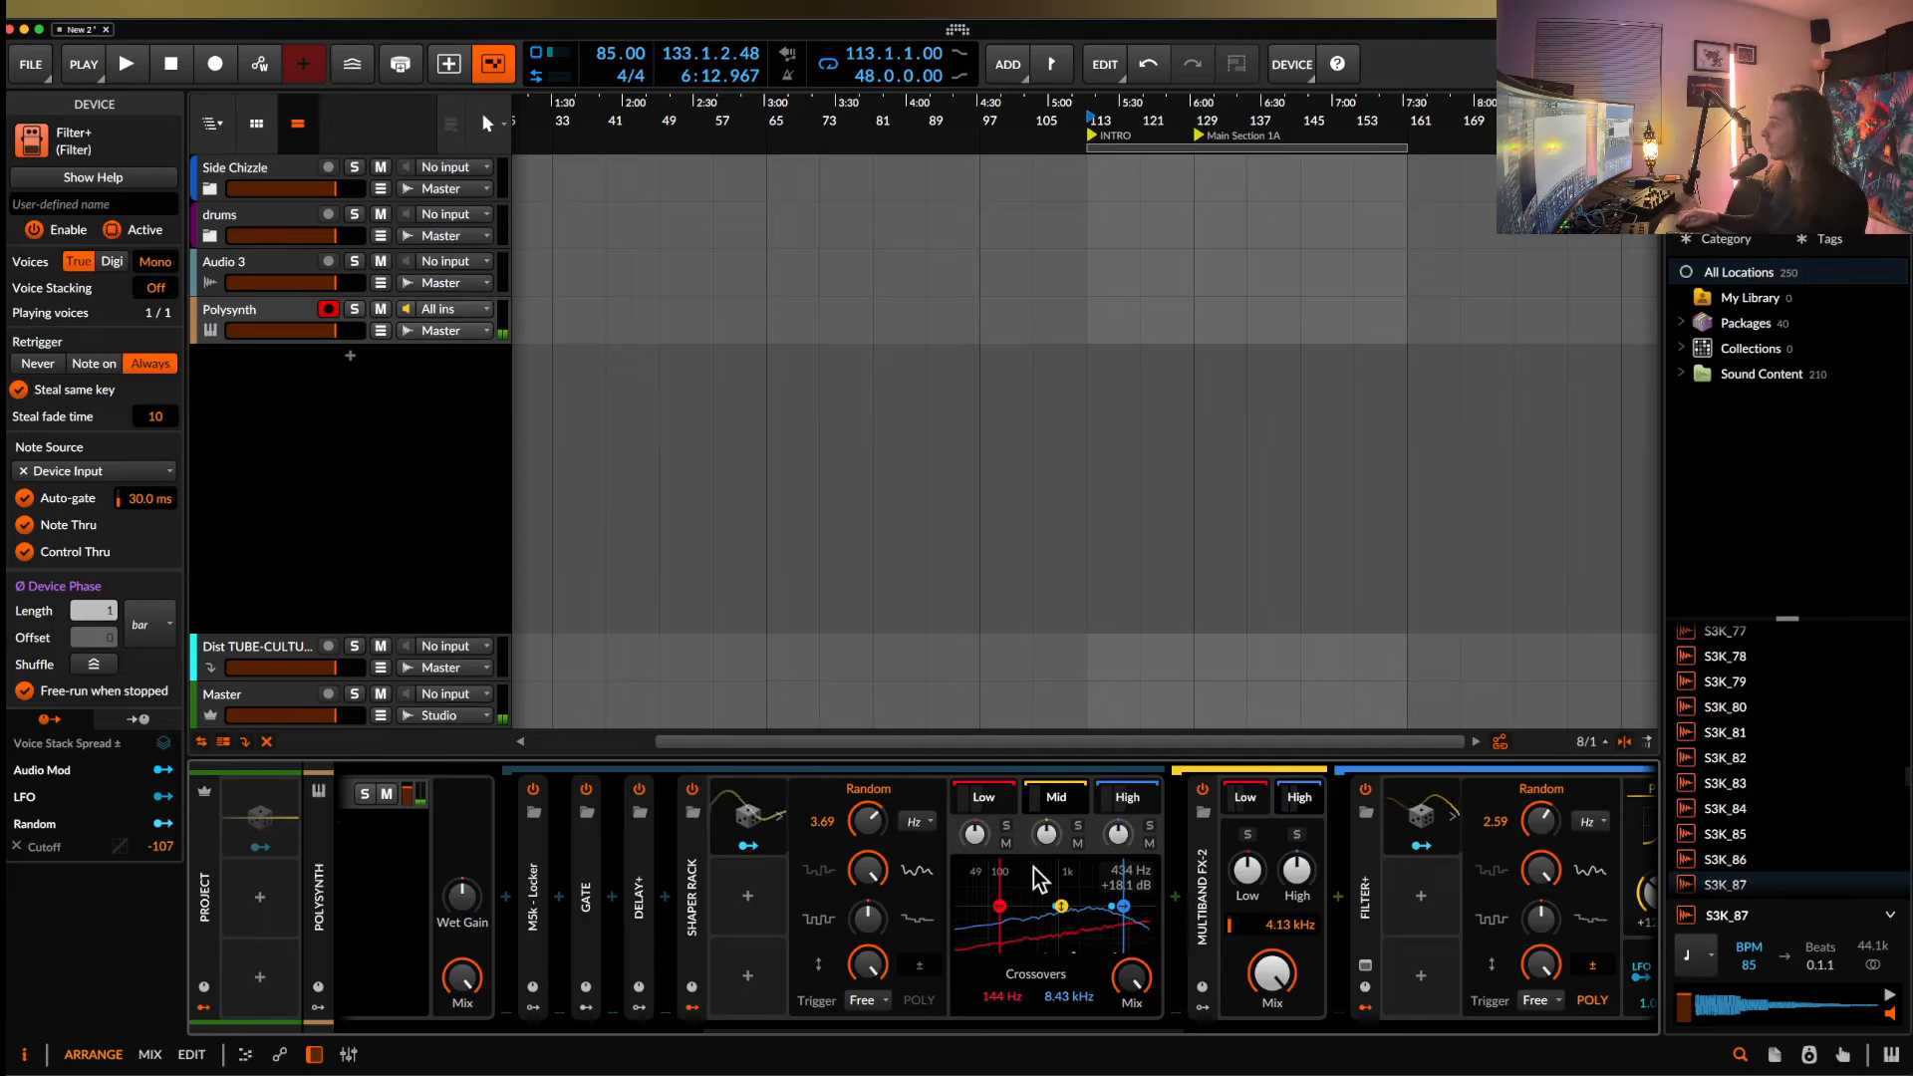
scroll(1037, 877, right, 10)
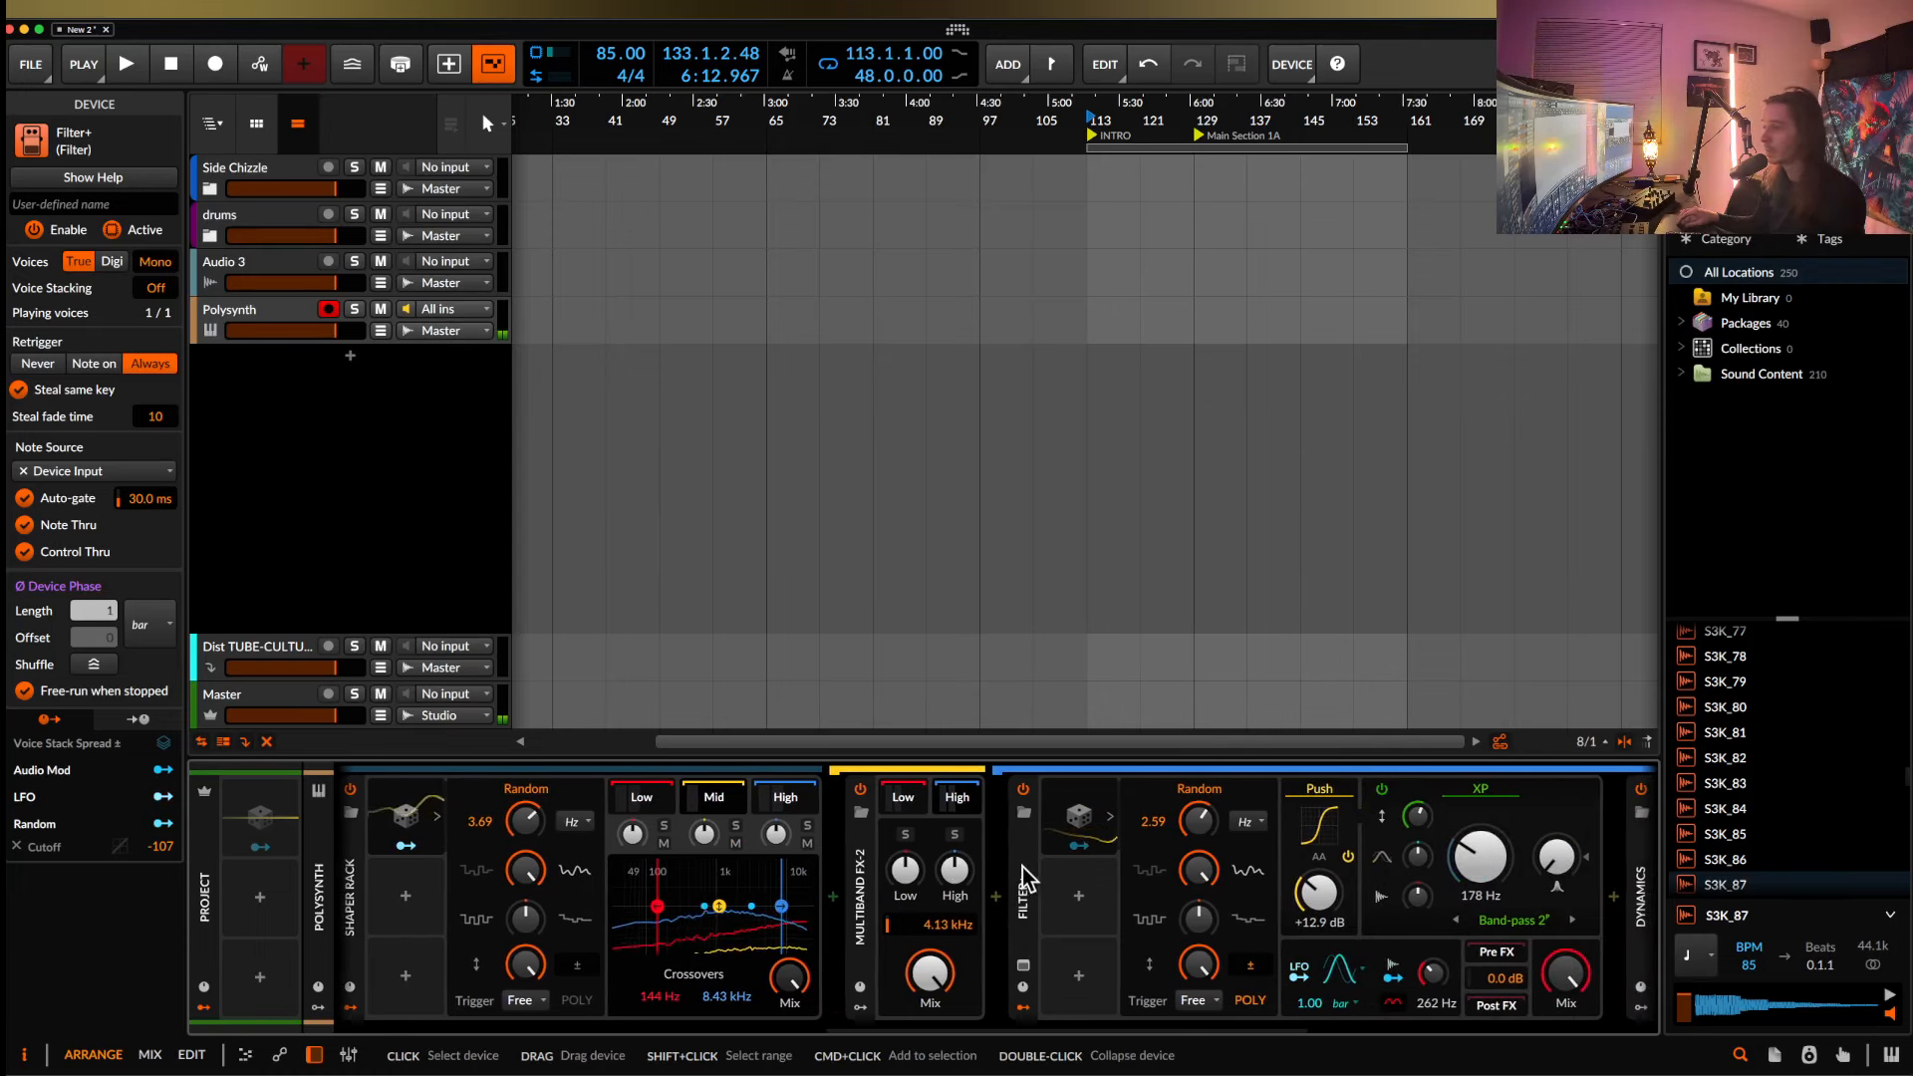
double_click(1022, 867)
click(1024, 1009)
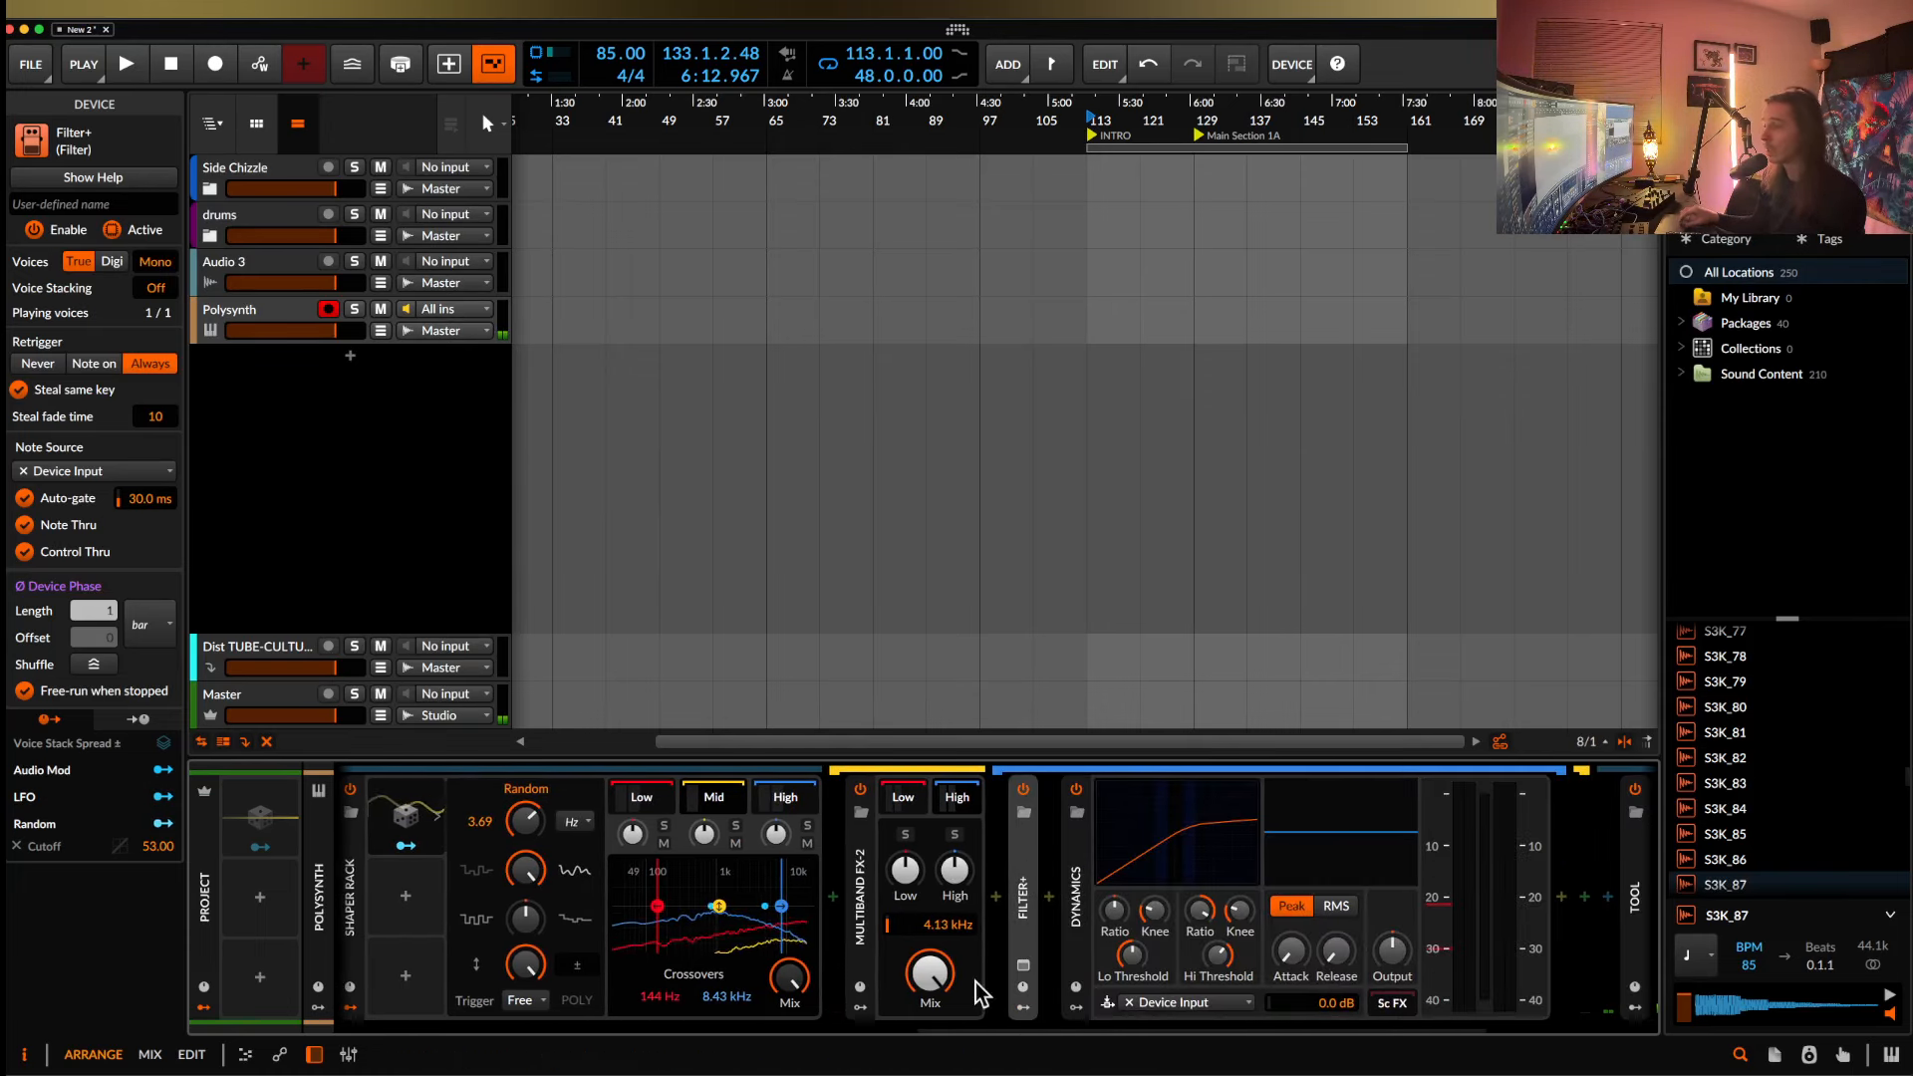
Collapse the mid band's Multiband FX-2, the SHAPER RACK and the enclosing TRASH BITWIG VERSION layer.
double_click(852, 870)
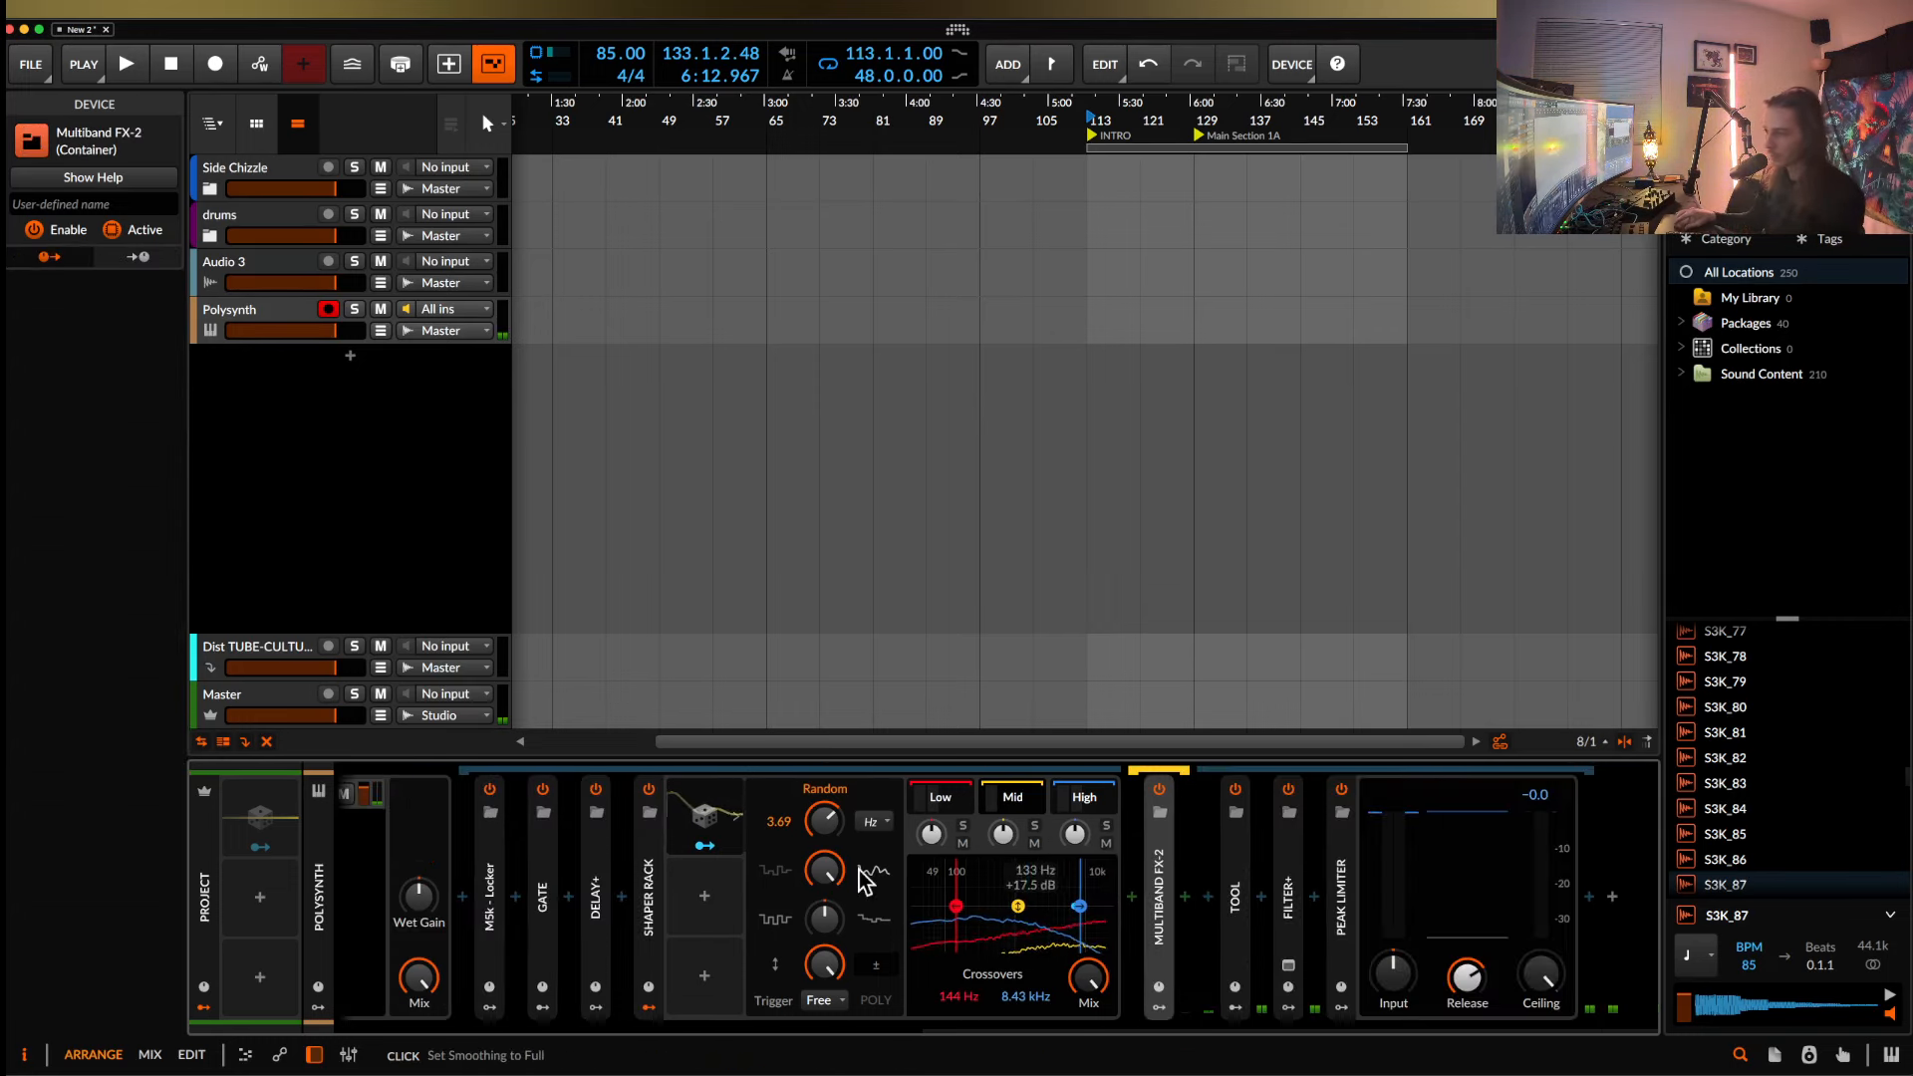
double_click(653, 869)
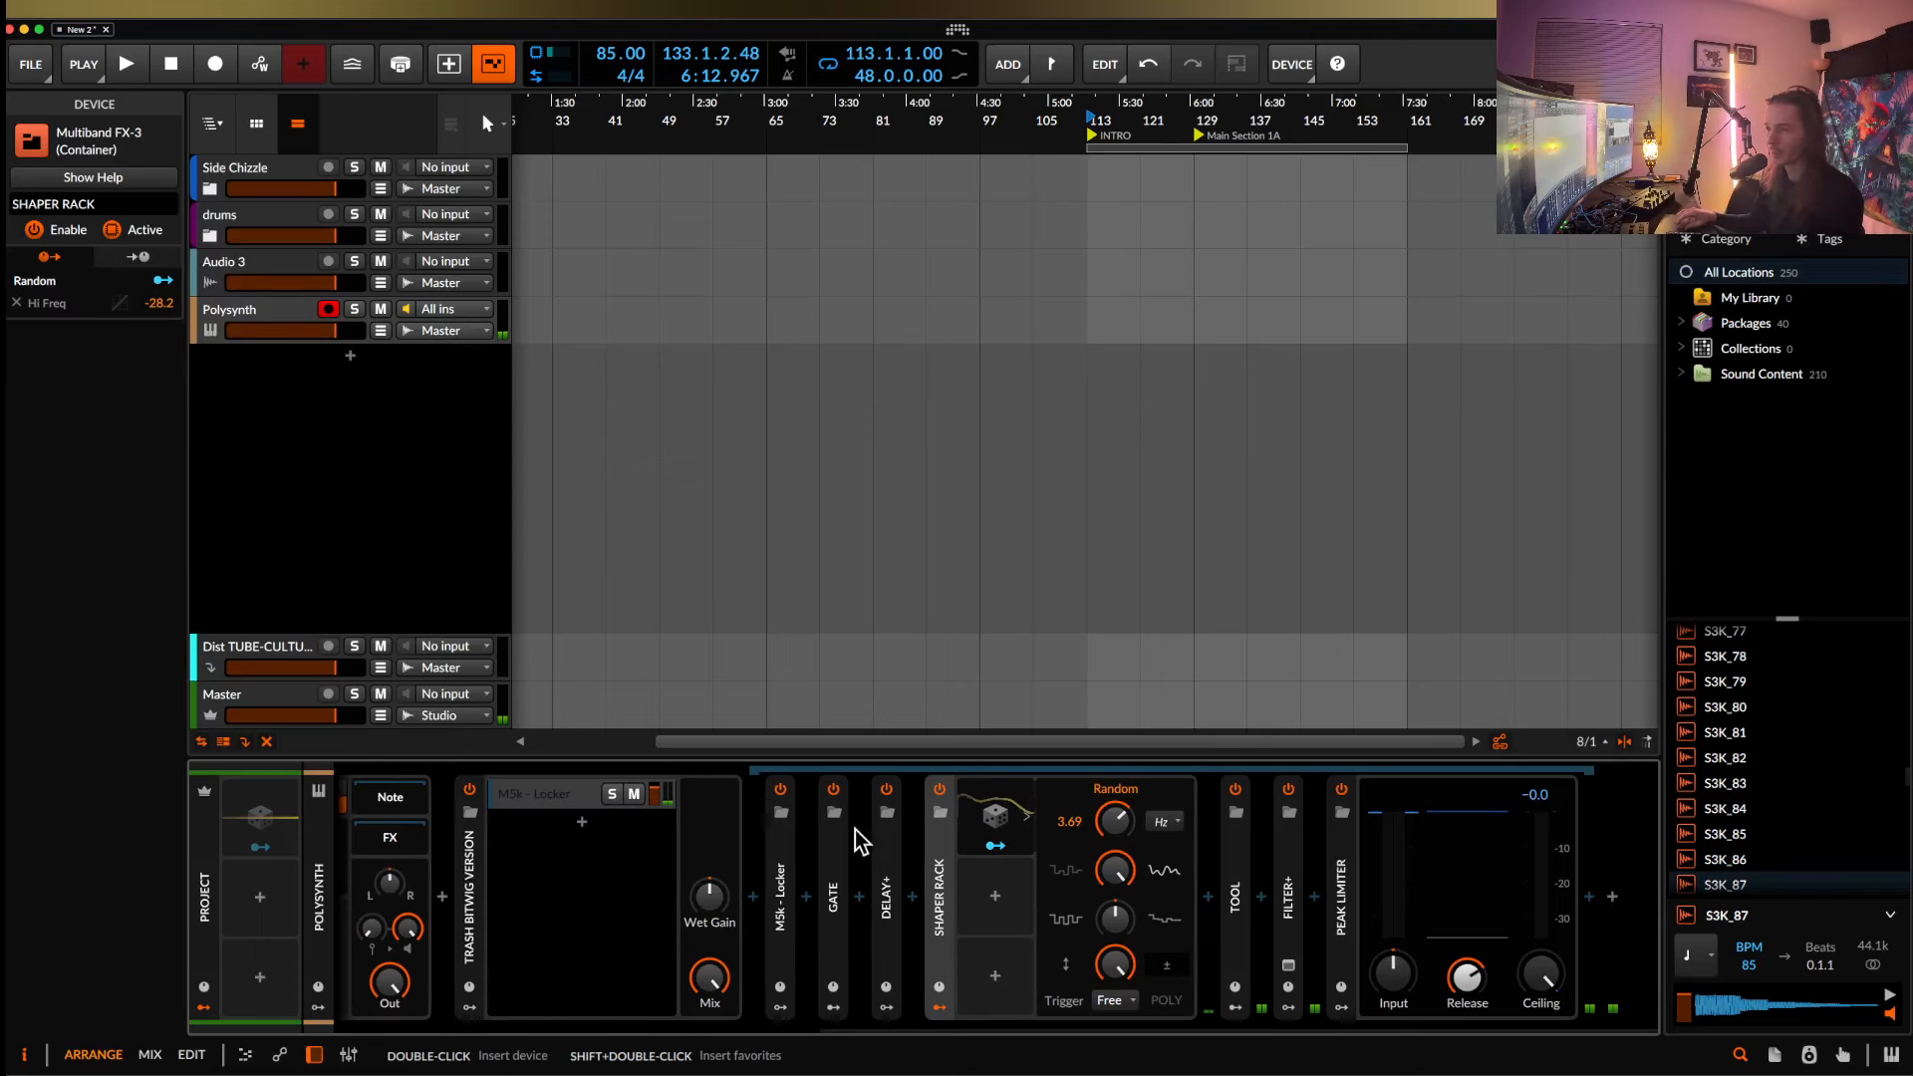
double_click(474, 829)
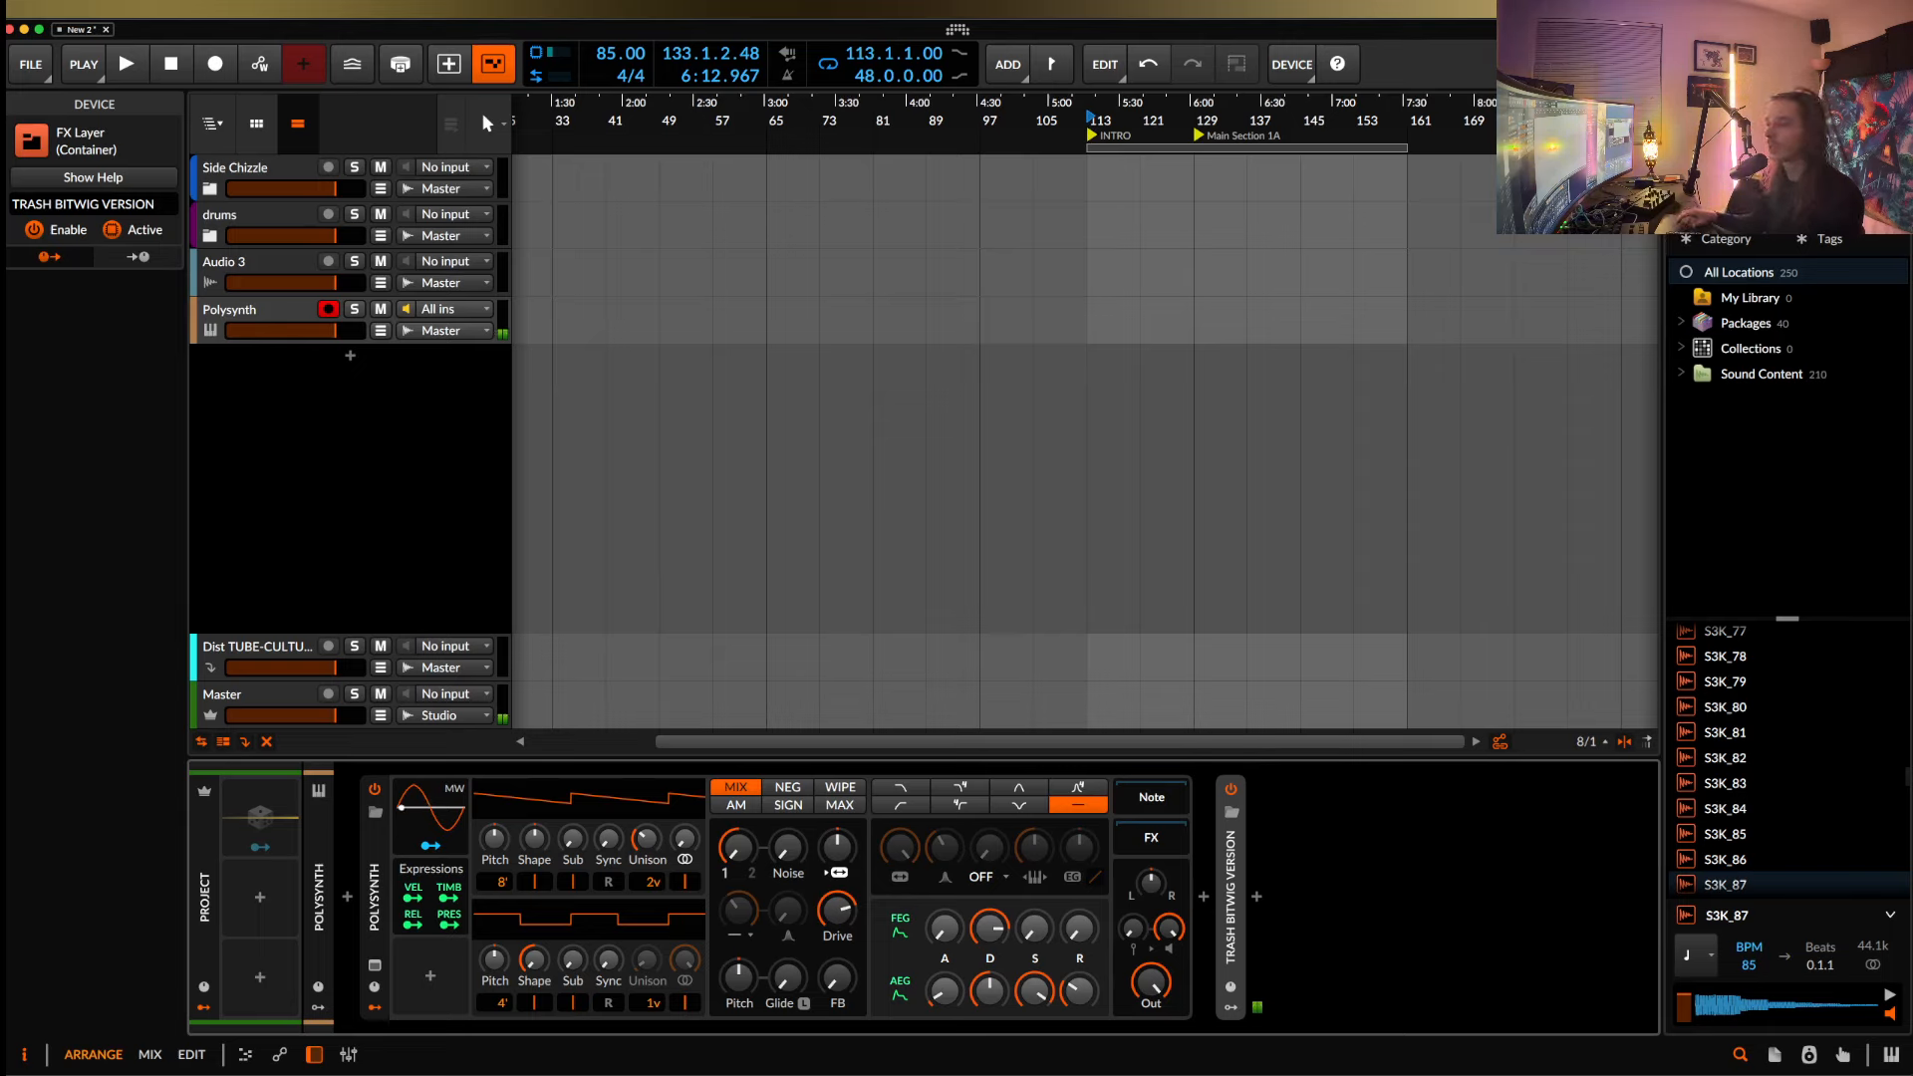
Expand the TRASH BITWIG VERSION layer and its SHAPER RACK, and hide the rack's modulators.
double_click(1239, 860)
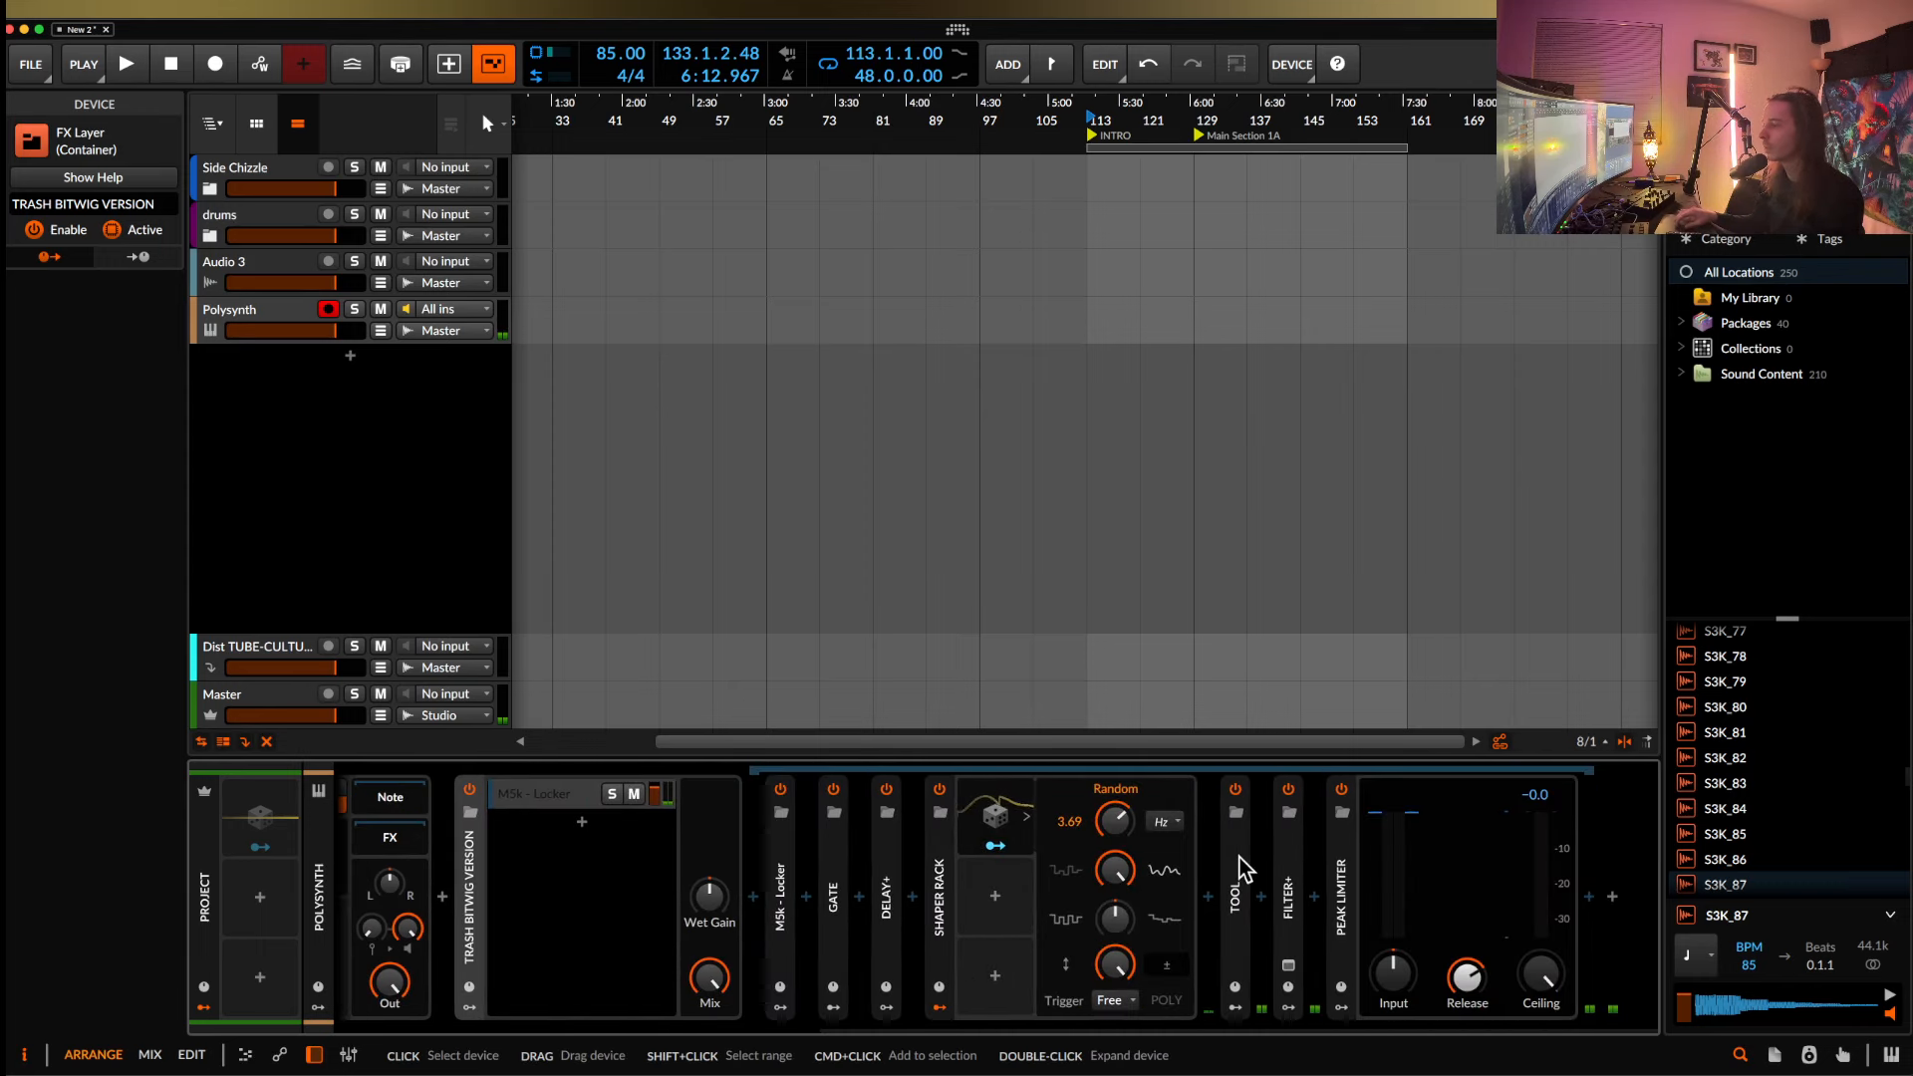
double_click(940, 884)
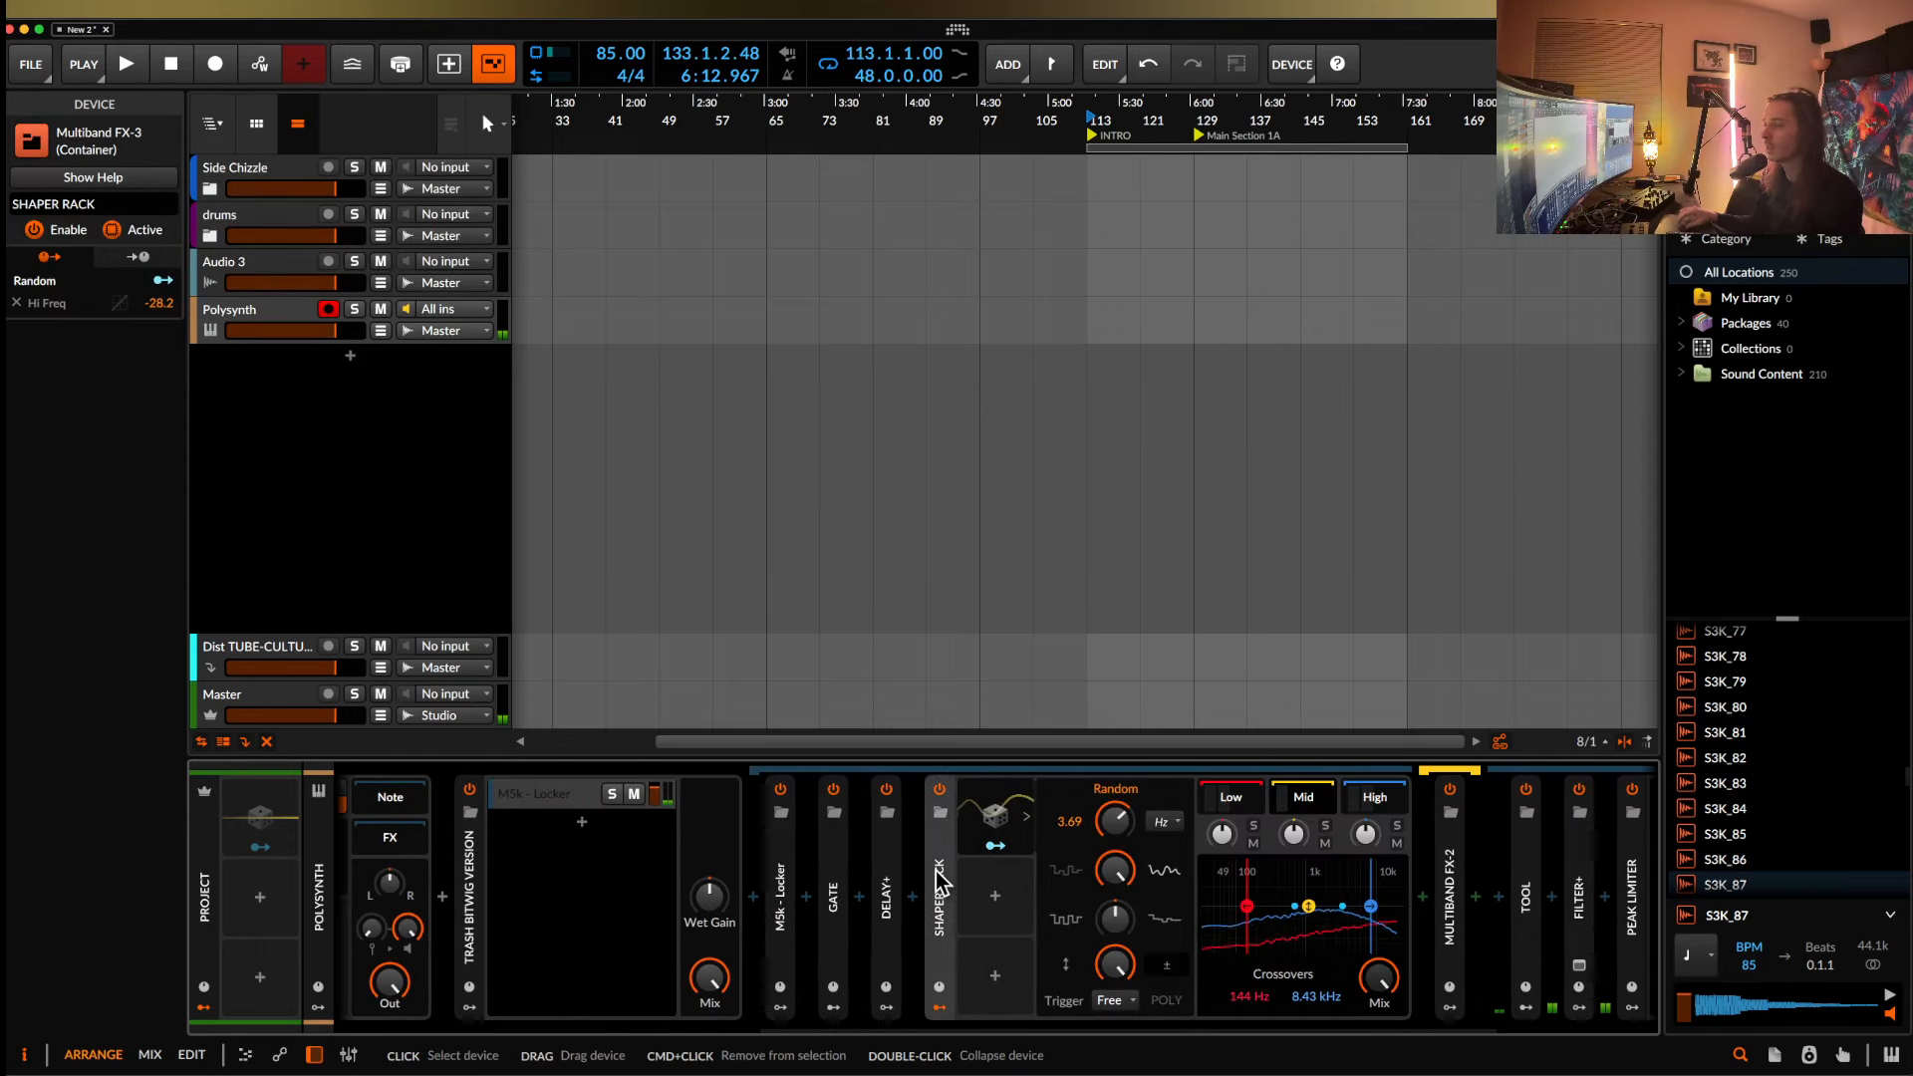
click(942, 1008)
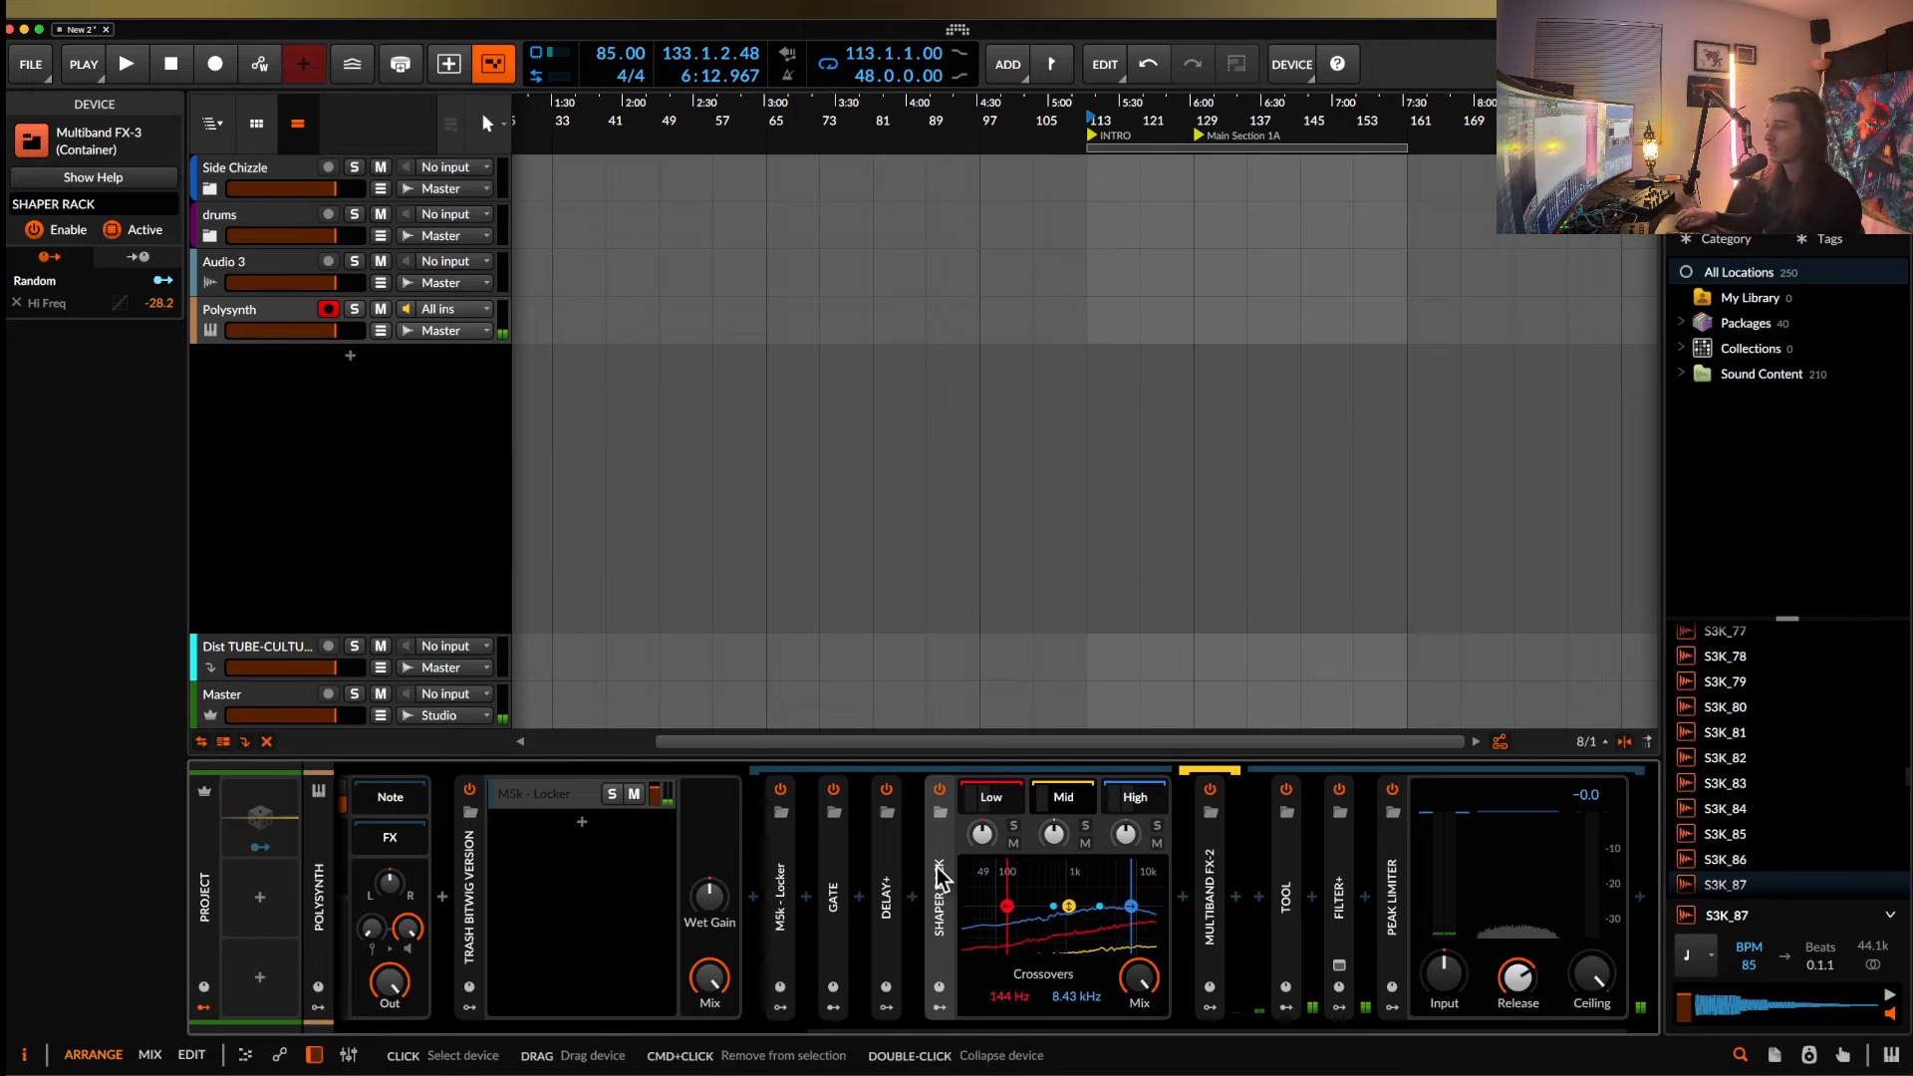
Fold the SHAPER RACK and the whole TRASH BITWIG VERSION layer back up beside the Polysynth.
double_click(942, 869)
click(719, 890)
double_click(720, 890)
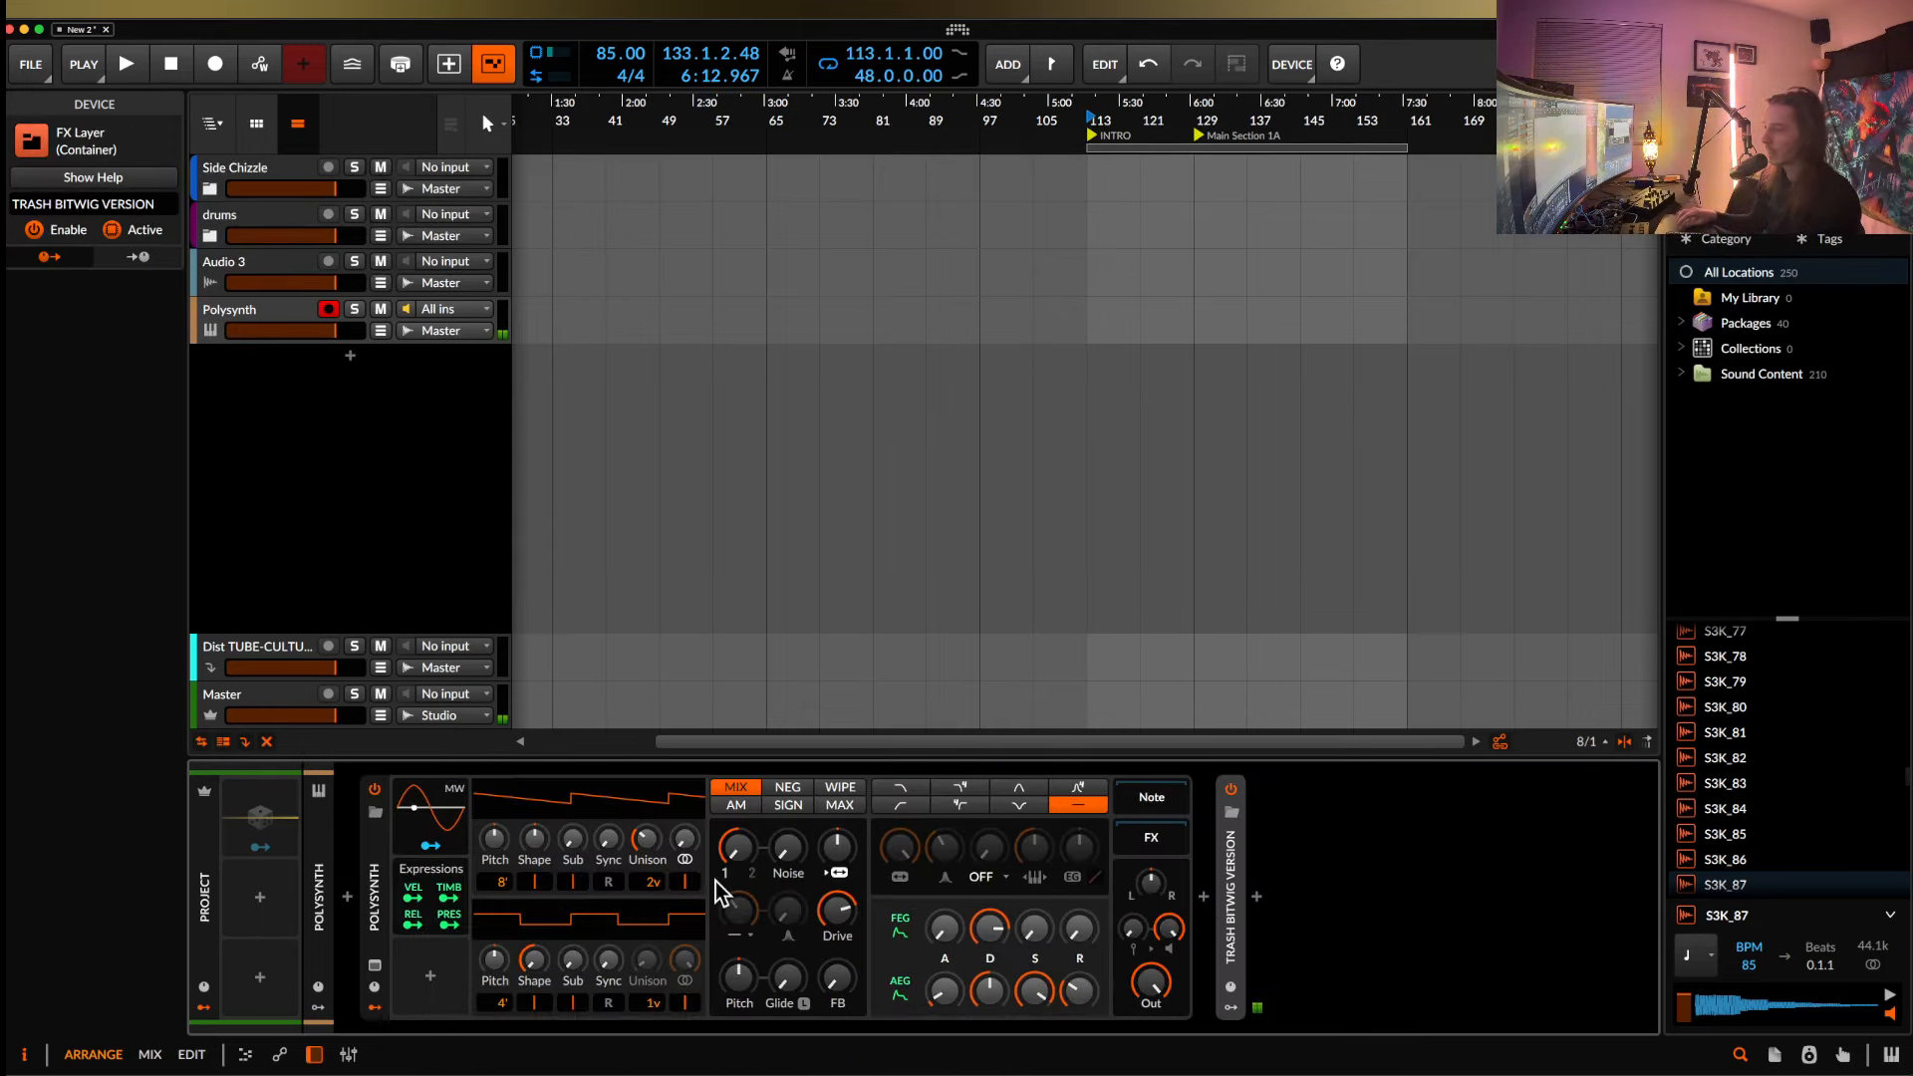